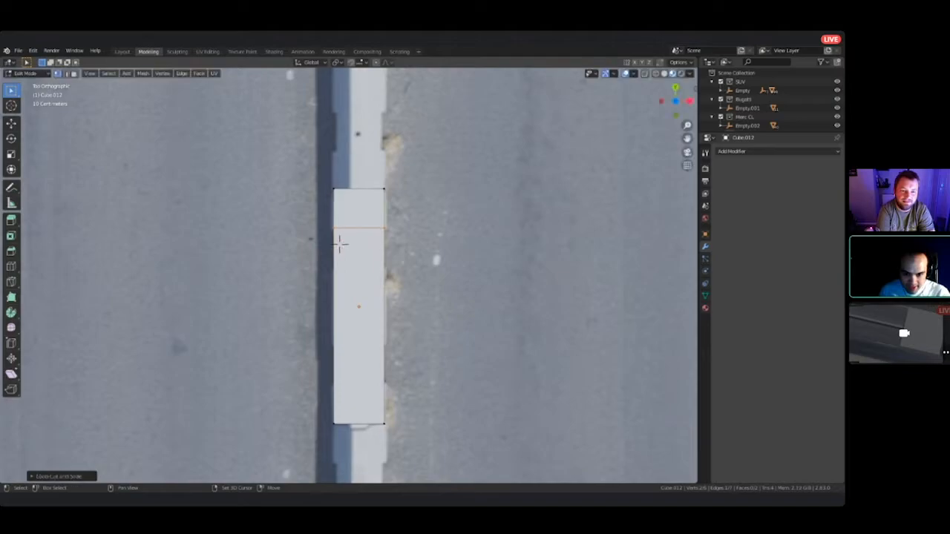
- Add another crosswise loop cut to the road barrier block, in the long section below the existing cut
{"action": "key", "text": "ctrl+r"}
{"action": "left_click", "coordinate": [339, 243]}
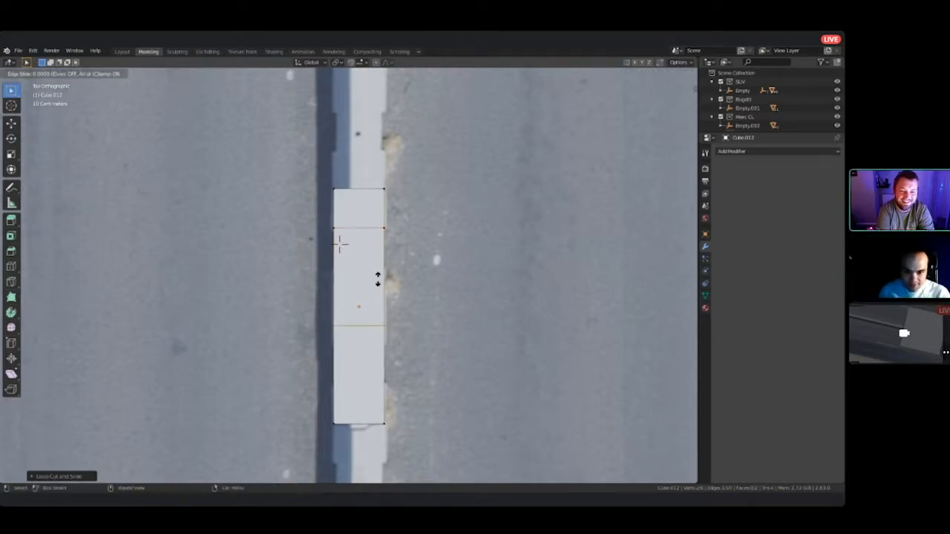
{"action": "left_click", "coordinate": [340, 242]}
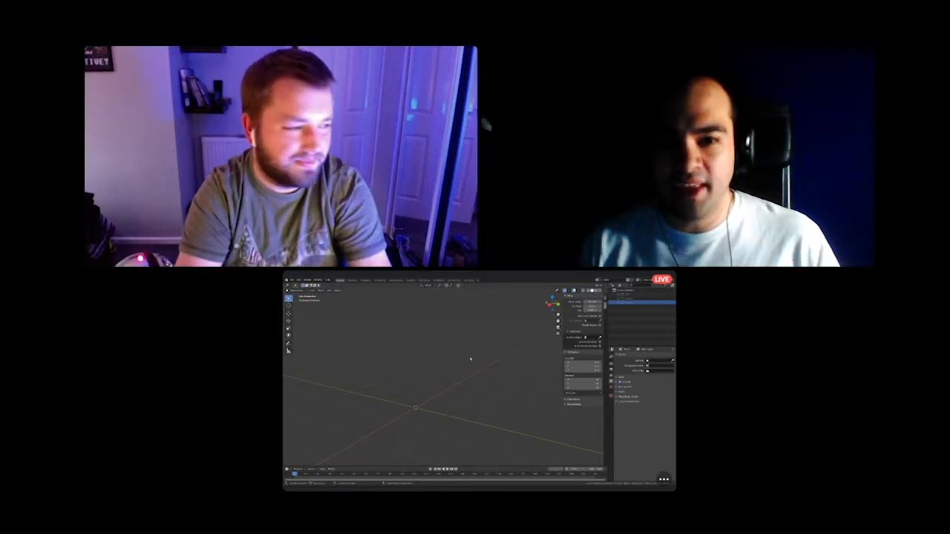
{"action": "left_click", "coordinate": [427, 366]}
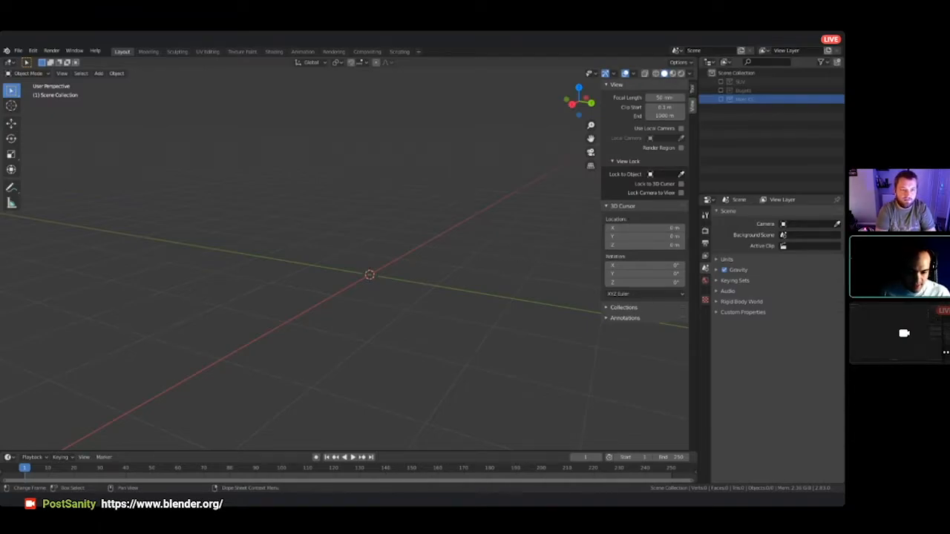
{"action": "scroll", "coordinate": [279, 277], "scroll_direction": "down", "scroll_amount": 3}
{"action": "scroll", "coordinate": [279, 278], "scroll_direction": "up", "scroll_amount": 4}
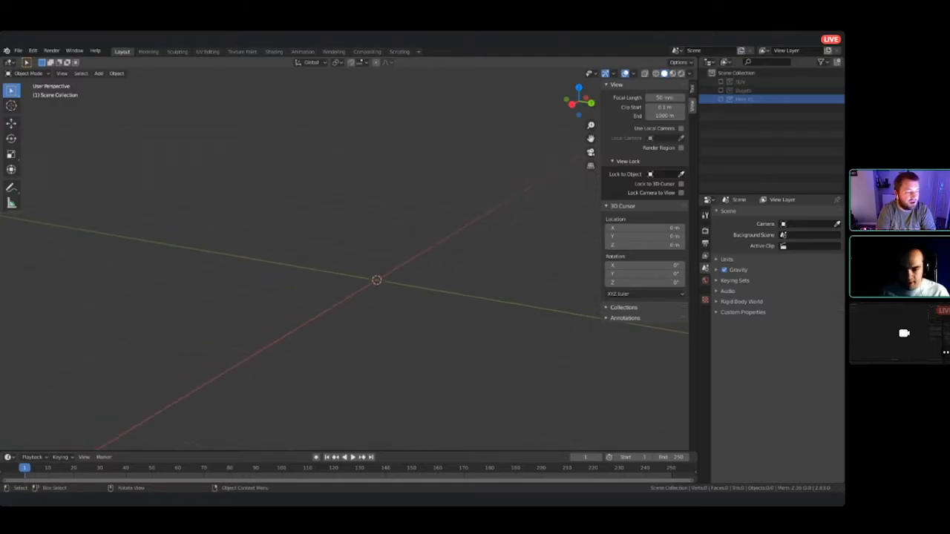
{"action": "middle_click_drag", "start_coordinate": [277, 277], "coordinate": [253, 267], "text": "shift"}
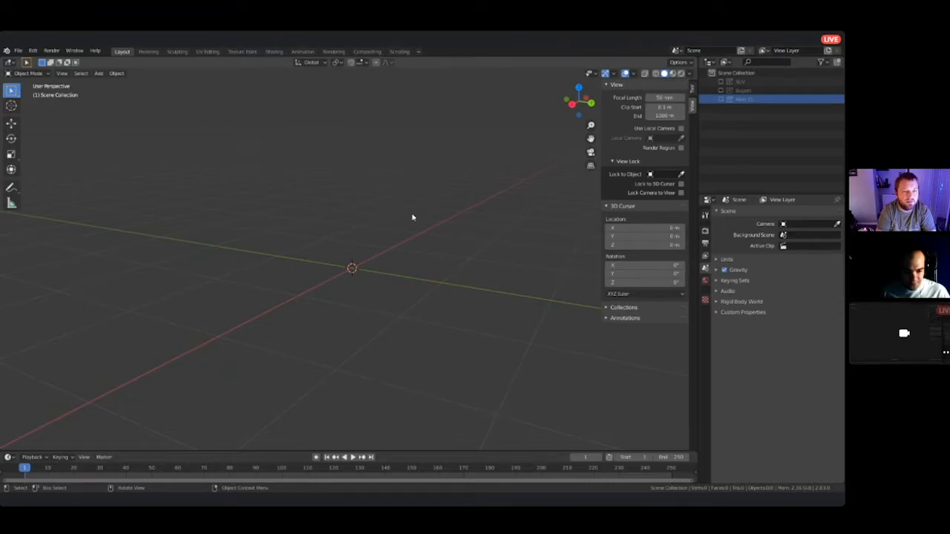
{"action": "middle_click_drag", "start_coordinate": [483, 229], "coordinate": [375, 237]}
{"action": "middle_click_drag", "start_coordinate": [365, 256], "coordinate": [393, 264]}
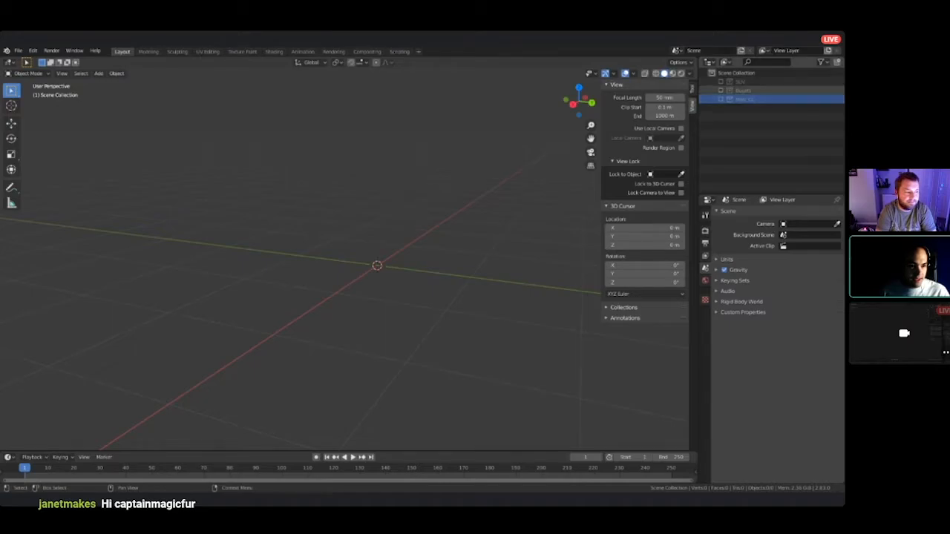
- Enable the Bugatti collection and frame its car in the viewport with the parent empty selected
{"action": "left_click", "coordinate": [721, 92]}
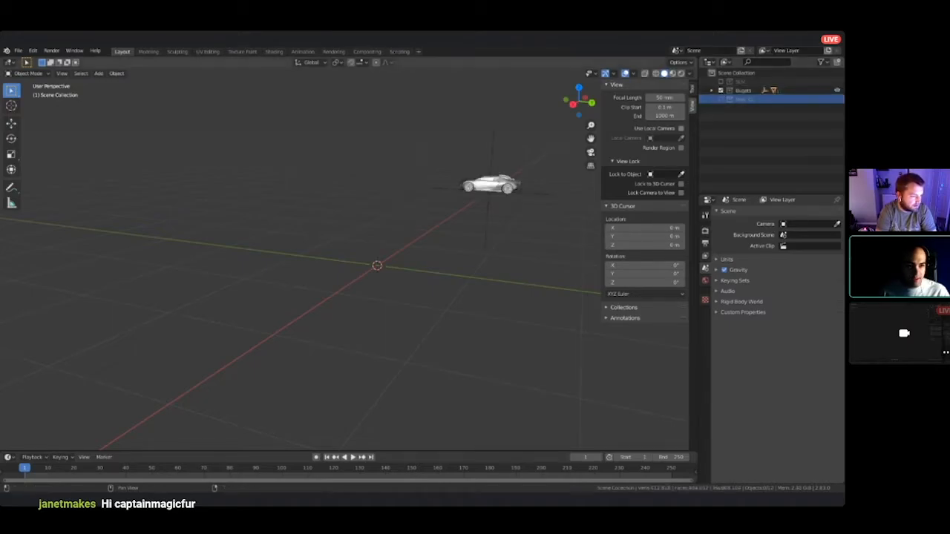
{"action": "key", "text": "KP_Decimal"}
{"action": "middle_click_drag", "start_coordinate": [348, 259], "coordinate": [327, 286]}
{"action": "scroll", "coordinate": [348, 259], "scroll_direction": "up", "scroll_amount": 5}
{"action": "scroll", "coordinate": [348, 259], "scroll_direction": "down", "scroll_amount": 4}
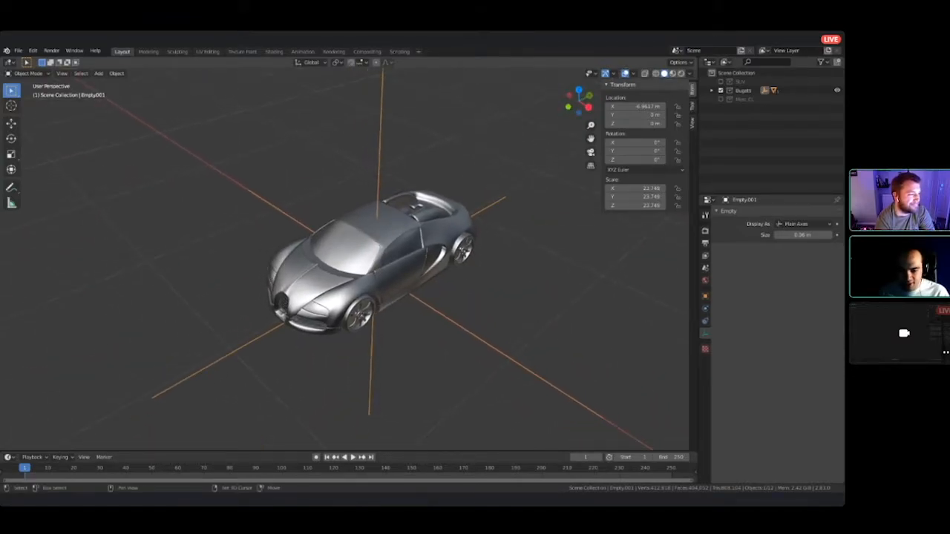
{"action": "middle_click_drag", "start_coordinate": [357, 306], "coordinate": [386, 253]}
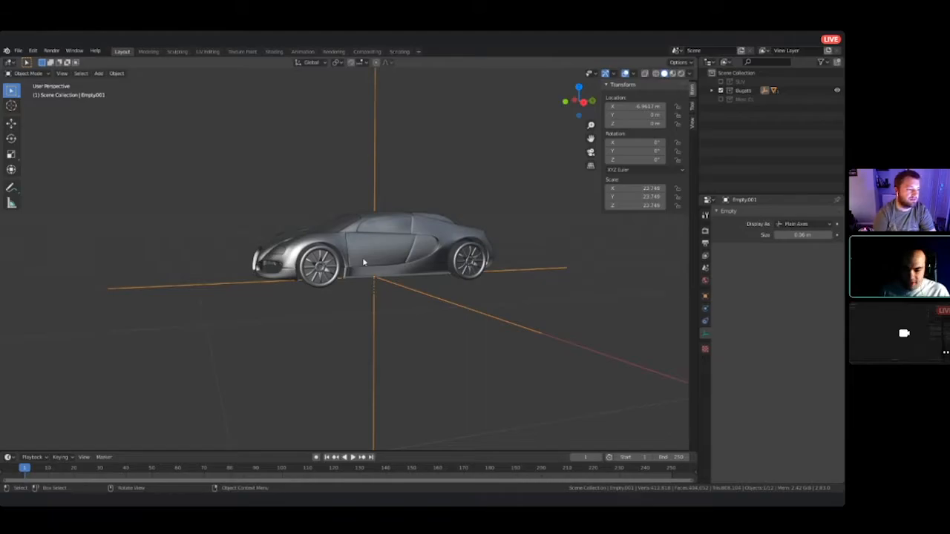
{"action": "middle_click_drag", "start_coordinate": [362, 257], "coordinate": [362, 286]}
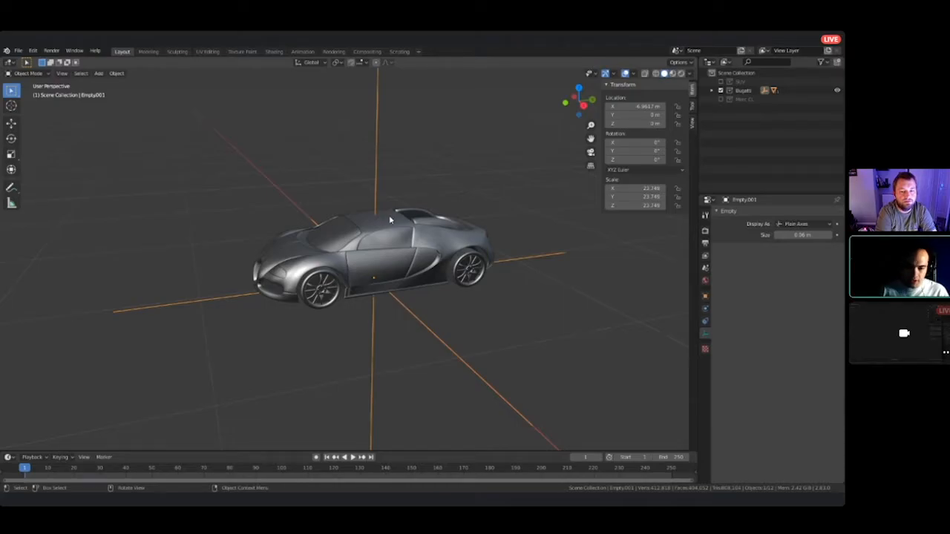
{"action": "mouse_move", "coordinate": [402, 238]}
{"action": "middle_mouse_down"}
{"action": "mouse_move", "coordinate": [404, 316]}
{"action": "mouse_move", "coordinate": [407, 245]}
{"action": "middle_mouse_up"}
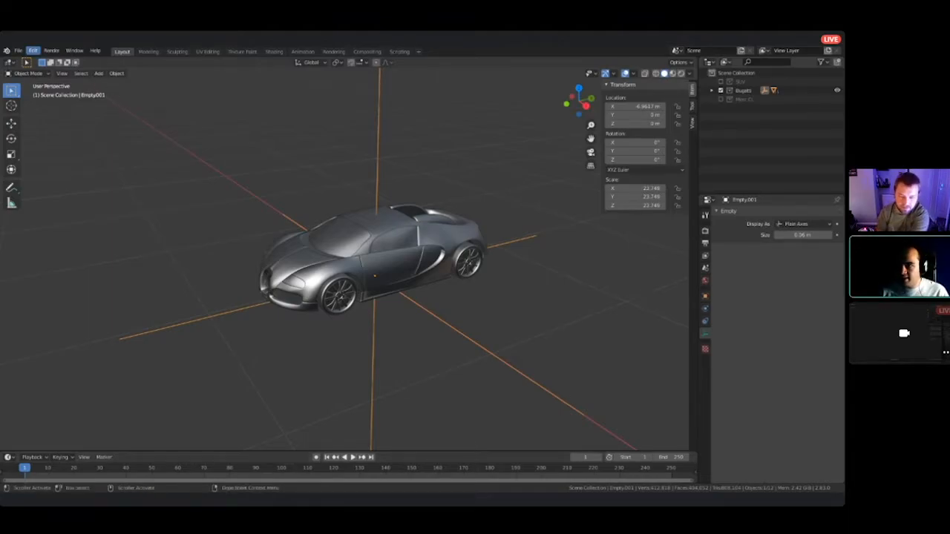
- Save the current blend file under its existing name
{"action": "left_click", "coordinate": [18, 51]}
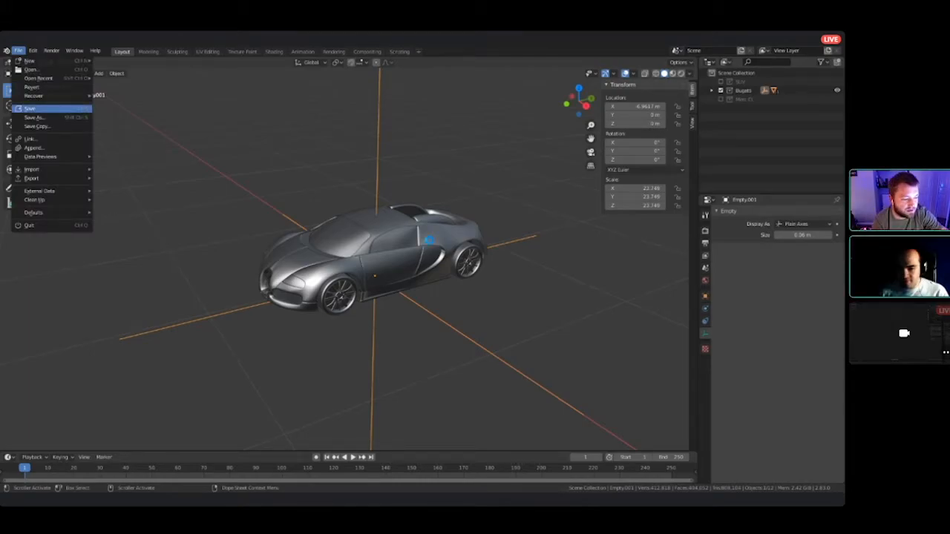
{"action": "left_click", "coordinate": [29, 109]}
{"action": "middle_click_drag", "start_coordinate": [430, 252], "coordinate": [285, 252]}
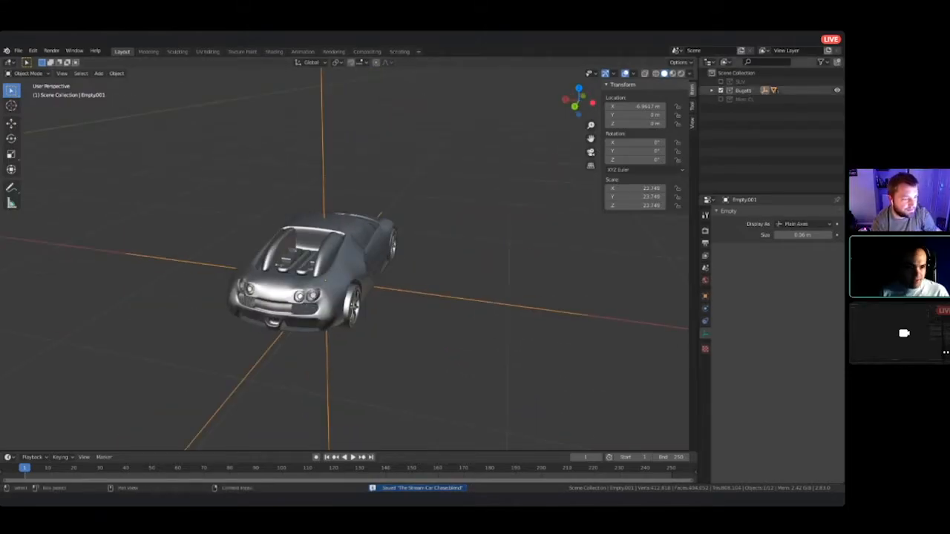
- Enable the Merc CL and SUV collections and deselect everything to show all three cars together
{"action": "left_click", "coordinate": [721, 100]}
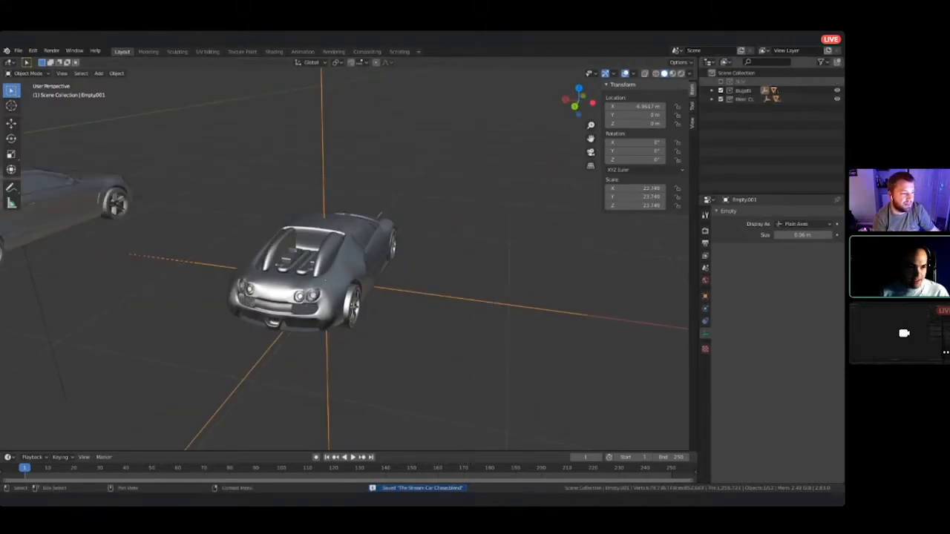
{"action": "left_click", "coordinate": [720, 81]}
{"action": "key", "text": "alt+a"}
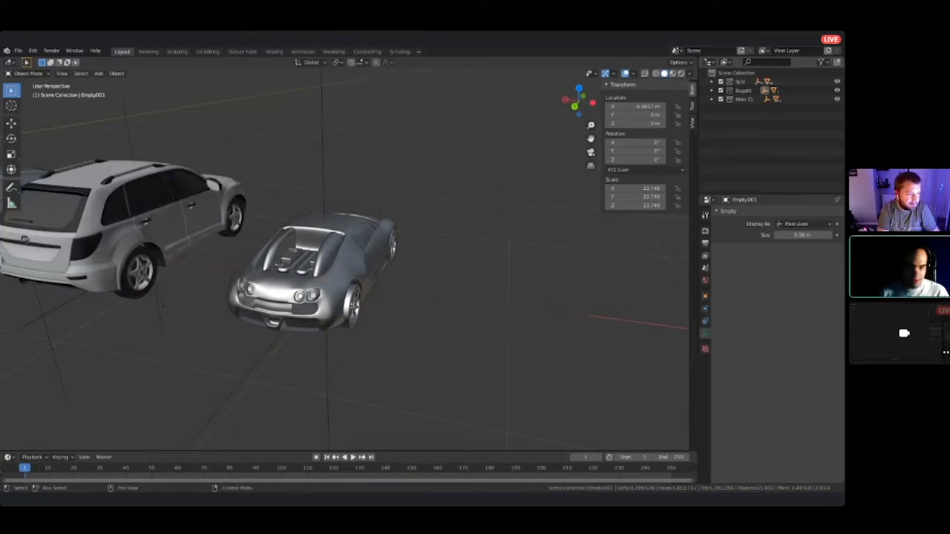
{"action": "middle_click_drag", "start_coordinate": [415, 260], "coordinate": [227, 213]}
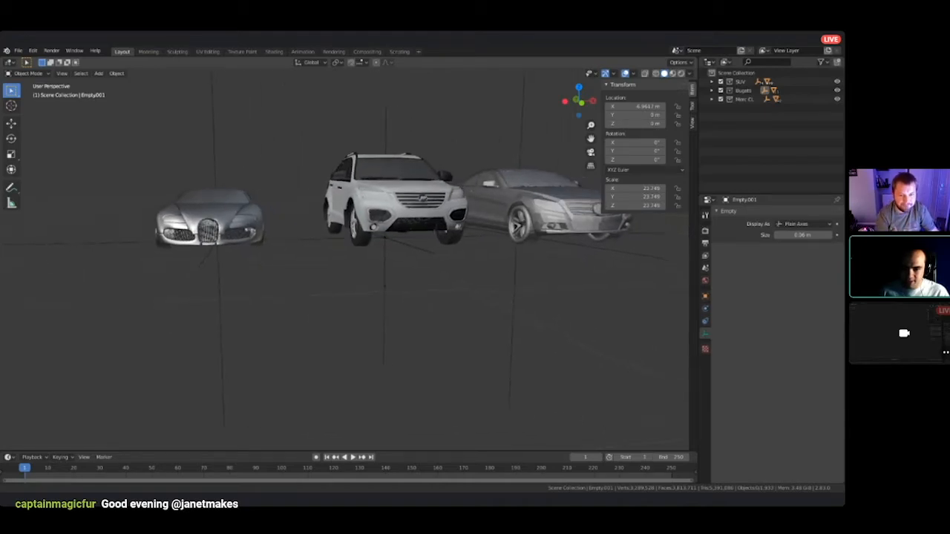
- Scale the Bugatti up uniformly by about 1.3 using its parent empty
{"action": "left_click", "coordinate": [216, 178]}
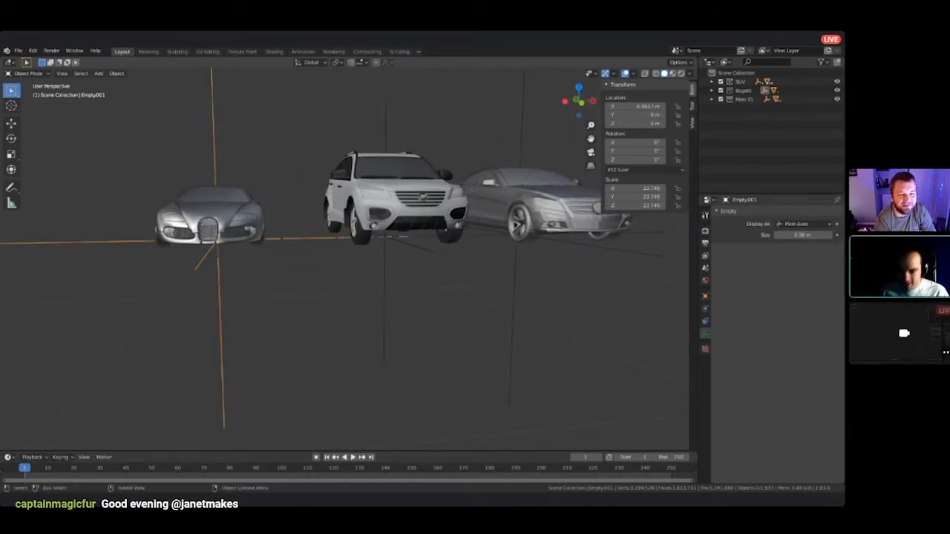
{"action": "key", "text": "s"}
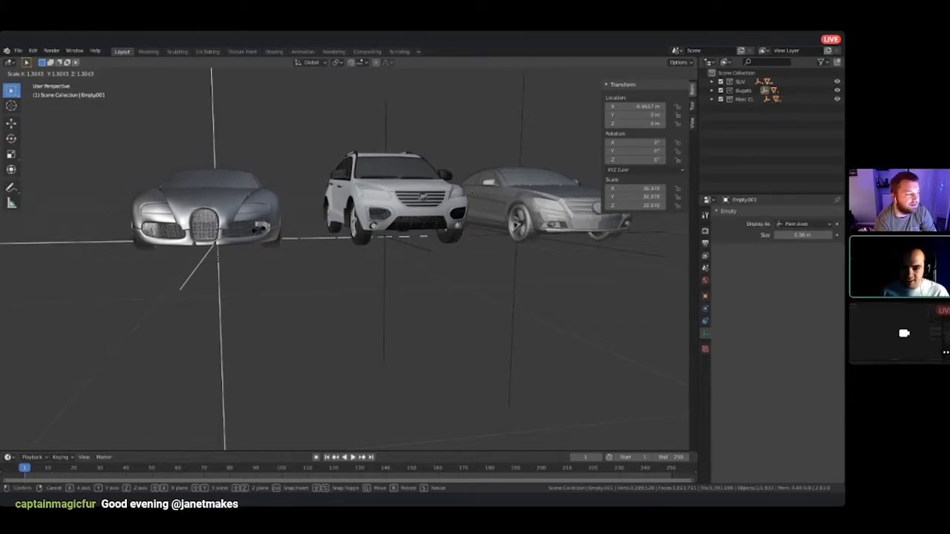
{"action": "left_click", "coordinate": [259, 231]}
{"action": "middle_click_drag", "start_coordinate": [259, 231], "coordinate": [252, 284]}
{"action": "scroll", "coordinate": [278, 286], "scroll_direction": "down", "scroll_amount": 4}
- Examine the Mercedes up close and inspect its body mesh in Edit Mode
{"action": "left_click", "coordinate": [439, 326]}
{"action": "middle_click_drag", "start_coordinate": [438, 326], "coordinate": [586, 218]}
{"action": "scroll", "coordinate": [288, 253], "scroll_direction": "up", "scroll_amount": 6}
{"action": "scroll", "coordinate": [370, 268], "scroll_direction": "down", "scroll_amount": 7}
{"action": "scroll", "coordinate": [369, 268], "scroll_direction": "up", "scroll_amount": 3}
{"action": "scroll", "coordinate": [656, 227], "scroll_direction": "down", "scroll_amount": 3}
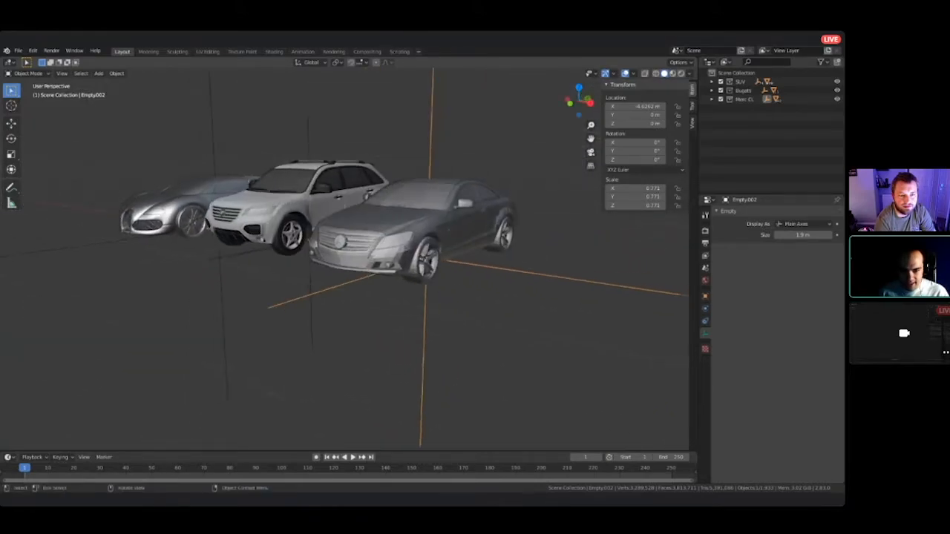
{"action": "left_click", "coordinate": [416, 222]}
{"action": "key", "text": "Tab"}
{"action": "mouse_move", "coordinate": [416, 222]}
{"action": "middle_mouse_down"}
{"action": "mouse_move", "coordinate": [415, 276]}
{"action": "mouse_move", "coordinate": [416, 237]}
{"action": "middle_mouse_up"}
{"action": "key", "text": "Tab"}
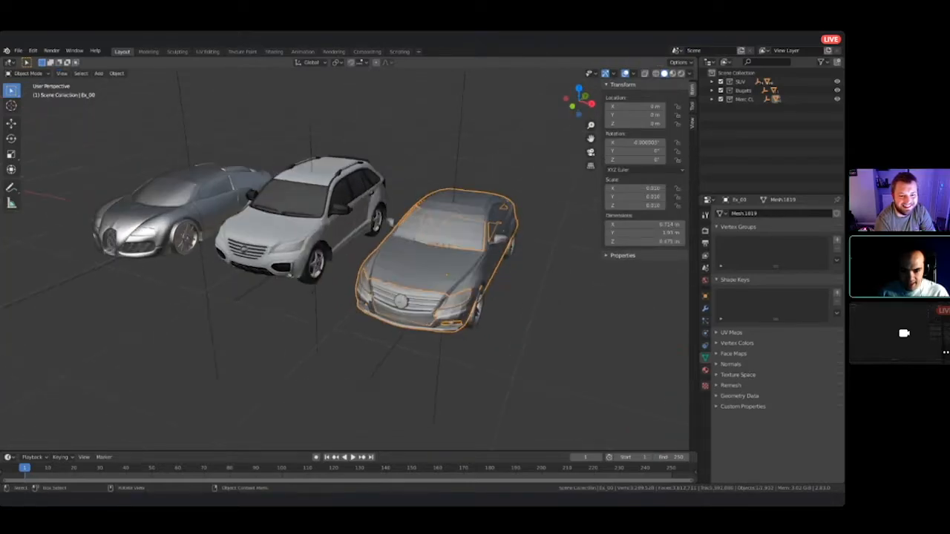
- Inspect the Bugatti's and the SUV's body meshes in Edit Mode, returning to Object Mode after each
{"action": "left_click", "coordinate": [162, 215]}
{"action": "key", "text": "Tab"}
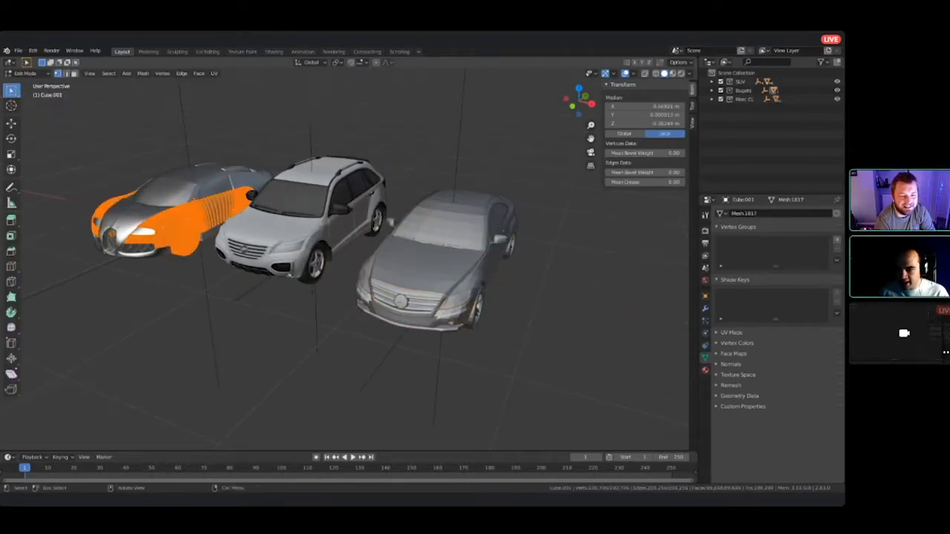
{"action": "middle_click_drag", "start_coordinate": [162, 215], "coordinate": [222, 208]}
{"action": "scroll", "coordinate": [528, 130], "scroll_direction": "up", "scroll_amount": 5}
{"action": "scroll", "coordinate": [528, 131], "scroll_direction": "down", "scroll_amount": 4}
{"action": "key", "text": "Tab"}
{"action": "left_click", "coordinate": [379, 173]}
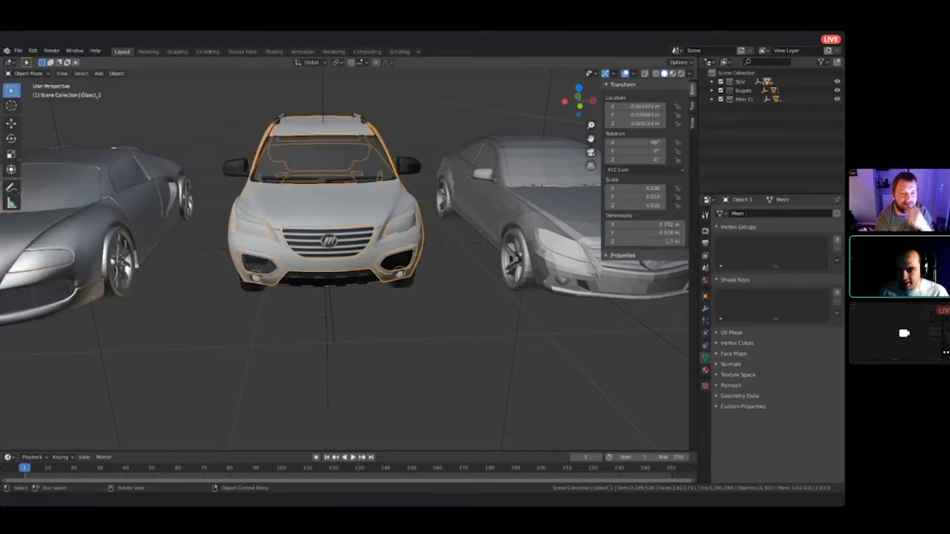
{"action": "key", "text": "Tab"}
{"action": "middle_click_drag", "start_coordinate": [380, 174], "coordinate": [333, 186]}
{"action": "key", "text": "Tab"}
- Examine the line-up of three cars from several angles, with the Mercedes body selected
{"action": "scroll", "coordinate": [345, 223], "scroll_direction": "down", "scroll_amount": 3}
{"action": "middle_click_drag", "start_coordinate": [355, 253], "coordinate": [263, 237]}
{"action": "middle_click_drag", "start_coordinate": [436, 253], "coordinate": [433, 274]}
{"action": "middle_click_drag", "start_coordinate": [389, 212], "coordinate": [534, 200]}
{"action": "middle_click_drag", "start_coordinate": [445, 223], "coordinate": [493, 289], "text": "shift"}
{"action": "left_click", "coordinate": [401, 264]}
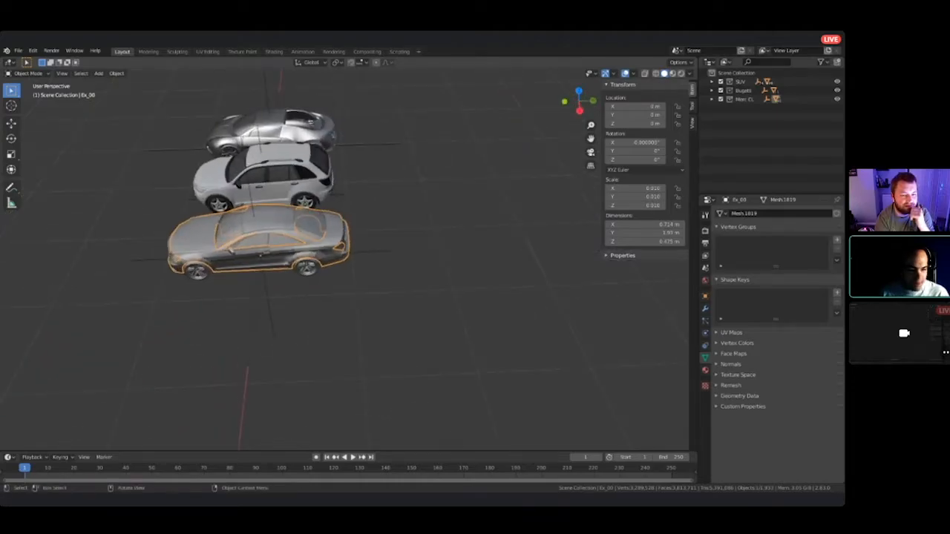
{"action": "scroll", "coordinate": [344, 260], "scroll_direction": "down", "scroll_amount": 4}
{"action": "middle_click_drag", "start_coordinate": [344, 260], "coordinate": [393, 120], "text": "shift"}
{"action": "middle_click_drag", "start_coordinate": [393, 223], "coordinate": [271, 211]}
{"action": "middle_click_drag", "start_coordinate": [271, 211], "coordinate": [425, 250], "text": "shift"}
{"action": "middle_click_drag", "start_coordinate": [513, 233], "coordinate": [396, 247], "text": "shift"}
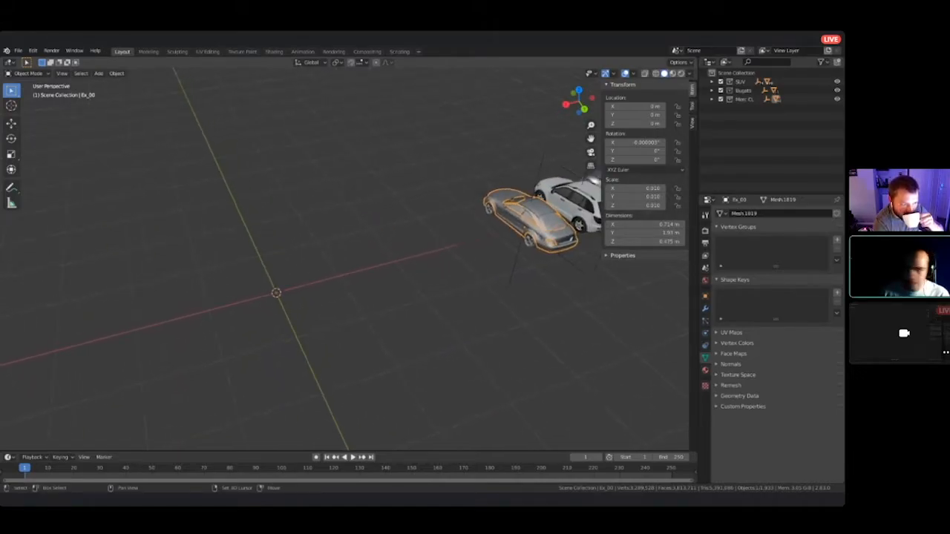
- Try to import elantra f.fbx from the Car Chase\elantra folder as FBX
{"action": "left_click", "coordinate": [18, 51]}
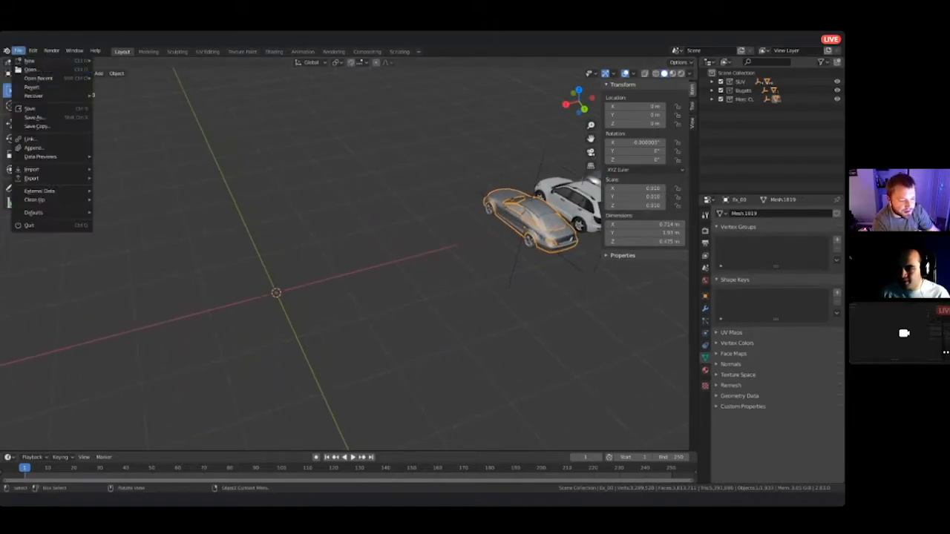
{"action": "mouse_move", "coordinate": [33, 169]}
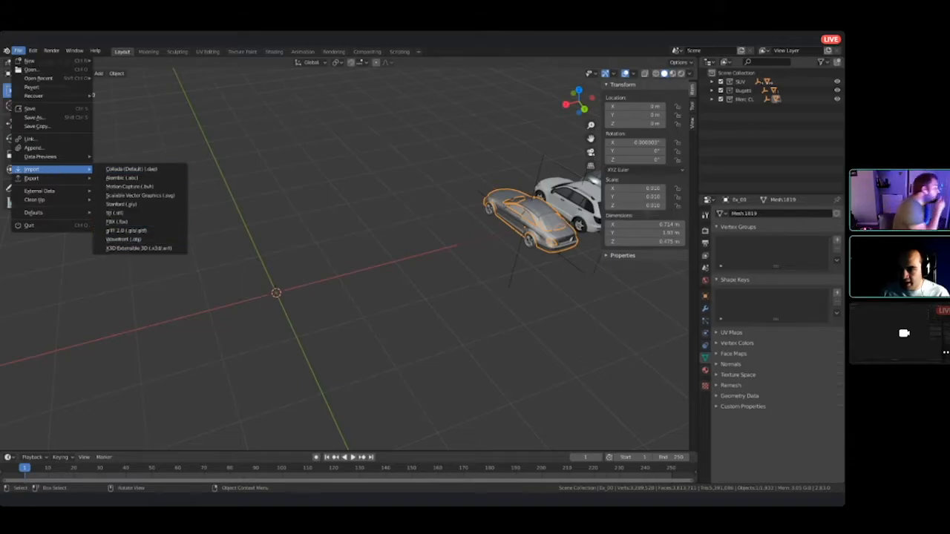
{"action": "left_click", "coordinate": [159, 221]}
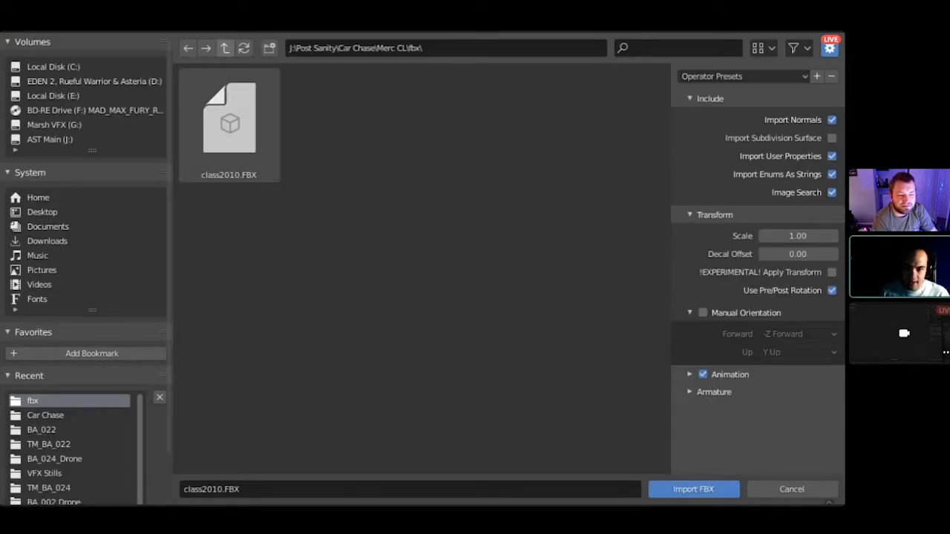
{"action": "left_click", "coordinate": [225, 47]}
{"action": "left_click", "coordinate": [45, 415]}
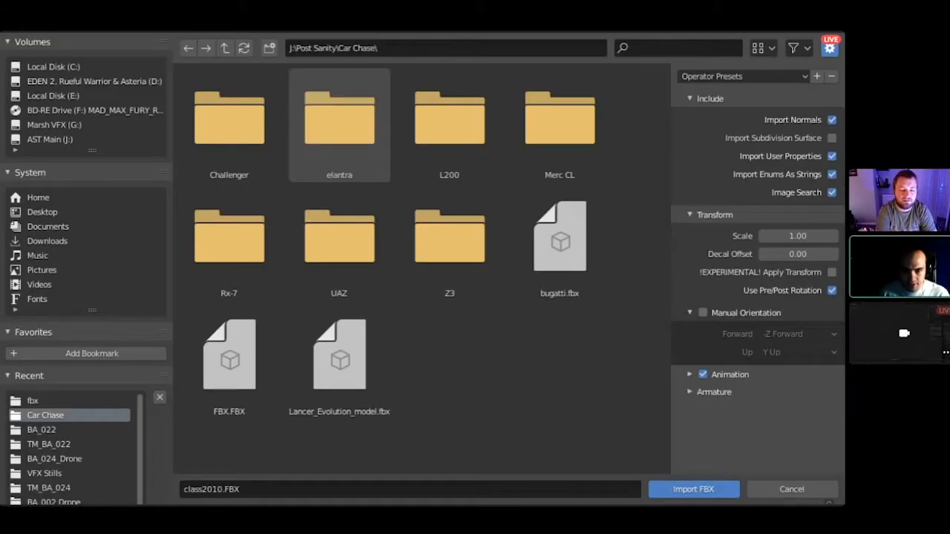
{"action": "double_click", "coordinate": [339, 117]}
{"action": "left_click", "coordinate": [339, 122]}
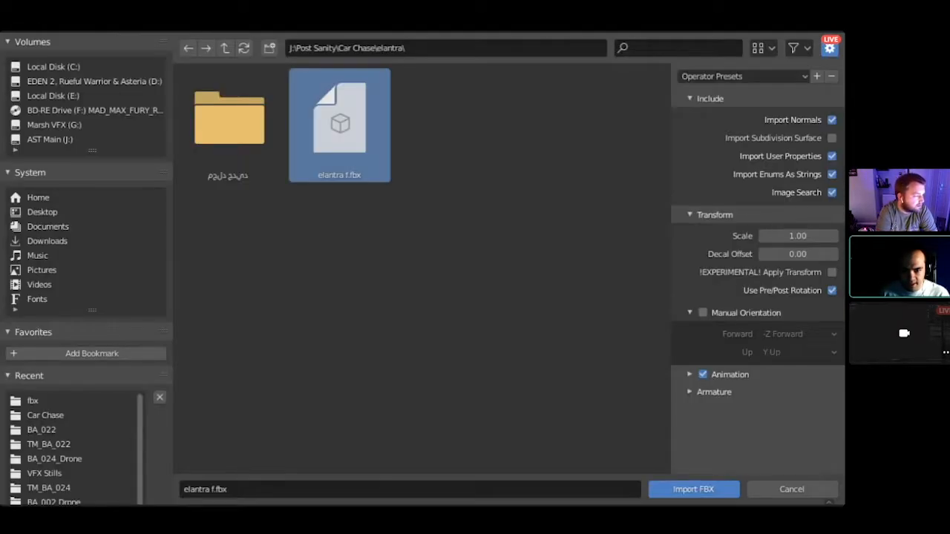
{"action": "left_click", "coordinate": [692, 489]}
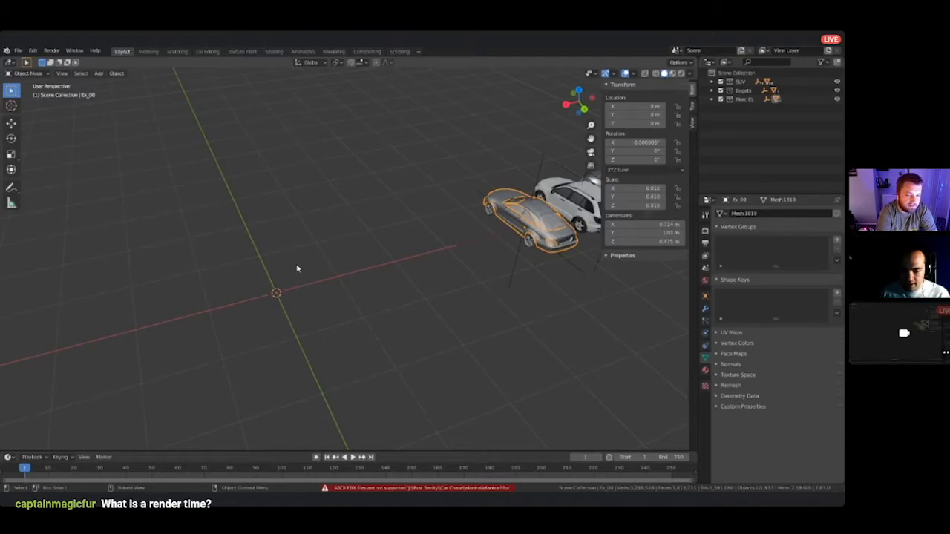
- Disable the SUV, Bugatti and Merc CL collections to clear the scene around the origin
{"action": "middle_click_drag", "start_coordinate": [383, 261], "coordinate": [232, 273], "text": "shift"}
{"action": "left_click_drag", "start_coordinate": [720, 82], "coordinate": [720, 99]}
{"action": "middle_click_drag", "start_coordinate": [260, 282], "coordinate": [432, 227], "text": "shift"}
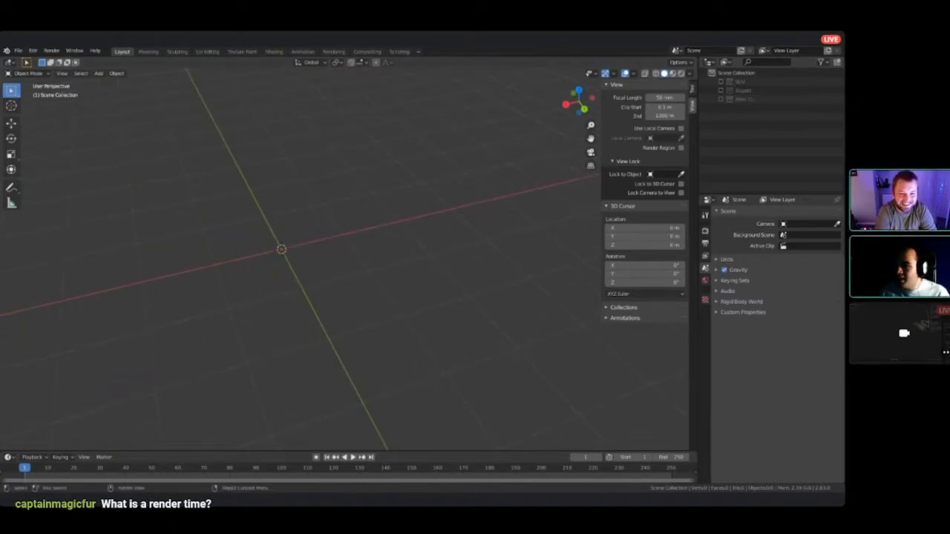
- Import UAZ-452.FBX from the Car Chase\UAZ folder as FBX
{"action": "left_click", "coordinate": [18, 50]}
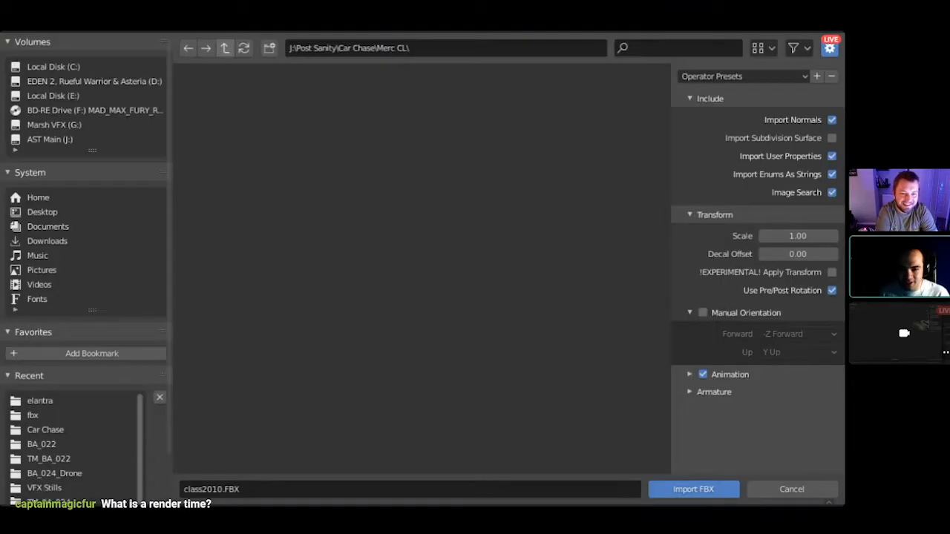
{"action": "left_click", "coordinate": [46, 430]}
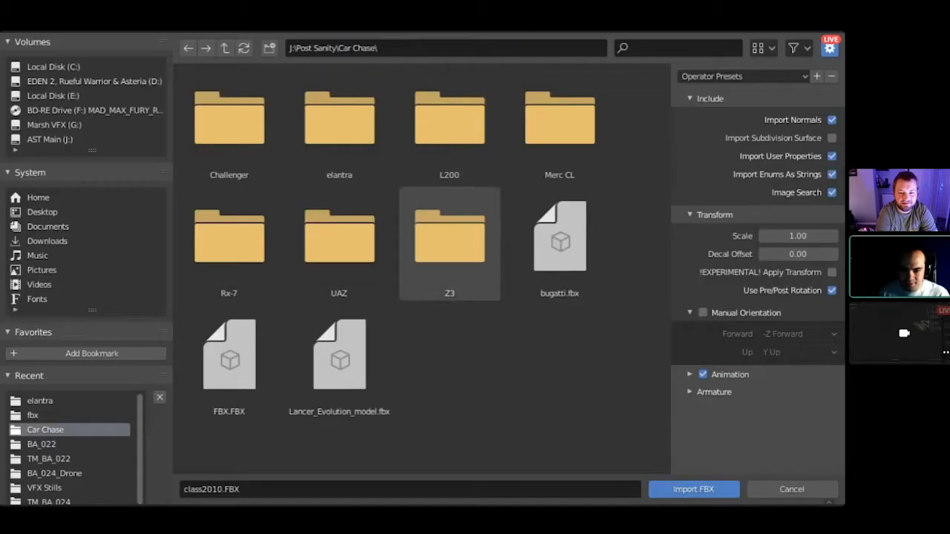
{"action": "double_click", "coordinate": [229, 243]}
{"action": "double_click", "coordinate": [230, 126]}
{"action": "left_click", "coordinate": [225, 47]}
{"action": "left_click", "coordinate": [225, 47]}
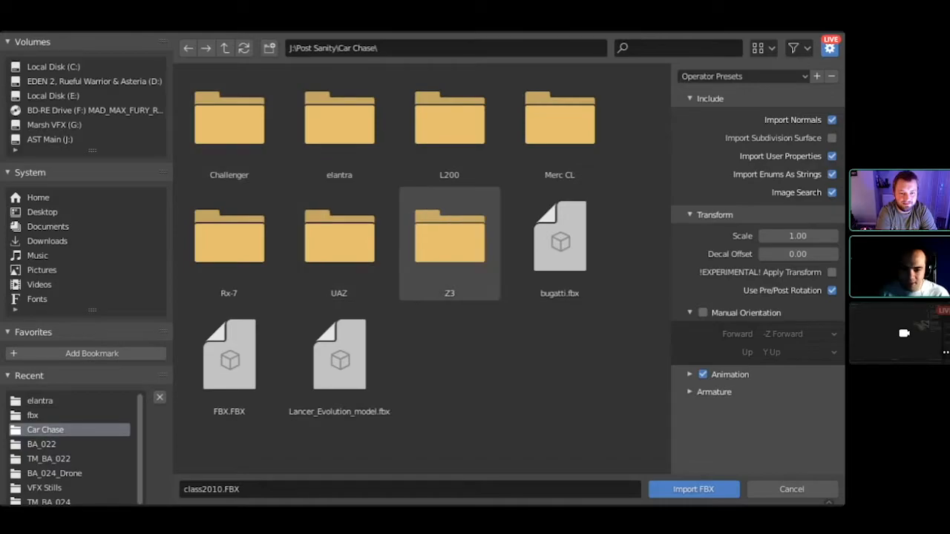
{"action": "double_click", "coordinate": [339, 237]}
{"action": "left_click", "coordinate": [230, 123]}
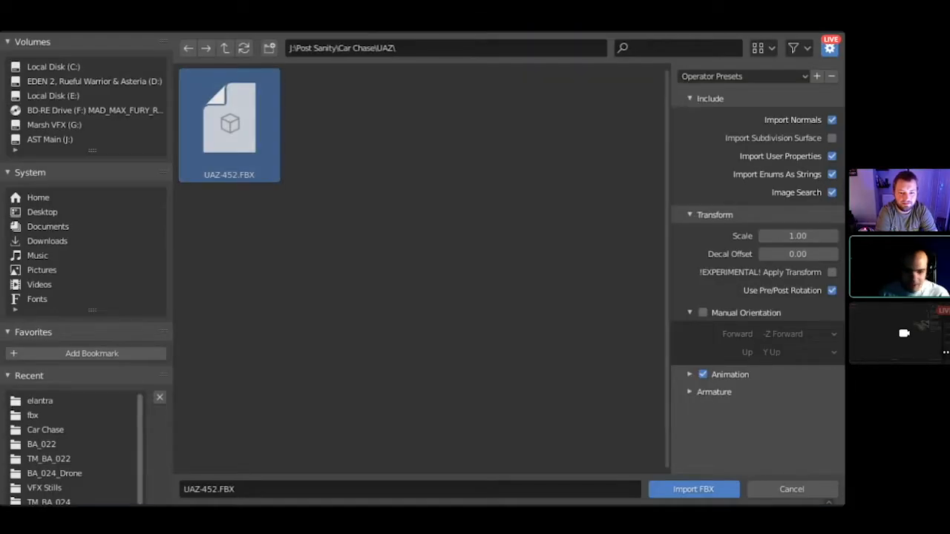
{"action": "left_click", "coordinate": [693, 489]}
- Examine the imported UAZ-452 van from several angles, checking its mesh briefly in Edit Mode
{"action": "middle_click_drag", "start_coordinate": [282, 250], "coordinate": [329, 253]}
{"action": "left_click", "coordinate": [450, 242]}
{"action": "middle_click_drag", "start_coordinate": [399, 256], "coordinate": [527, 256]}
{"action": "key", "text": "alt+a"}
{"action": "key", "text": "a"}
{"action": "middle_click_drag", "start_coordinate": [383, 299], "coordinate": [342, 252]}
{"action": "key", "text": "Tab"}
{"action": "key", "text": "Tab"}
{"action": "middle_click_drag", "start_coordinate": [345, 231], "coordinate": [338, 334], "text": "shift"}
{"action": "middle_click_drag", "start_coordinate": [337, 334], "coordinate": [338, 286]}
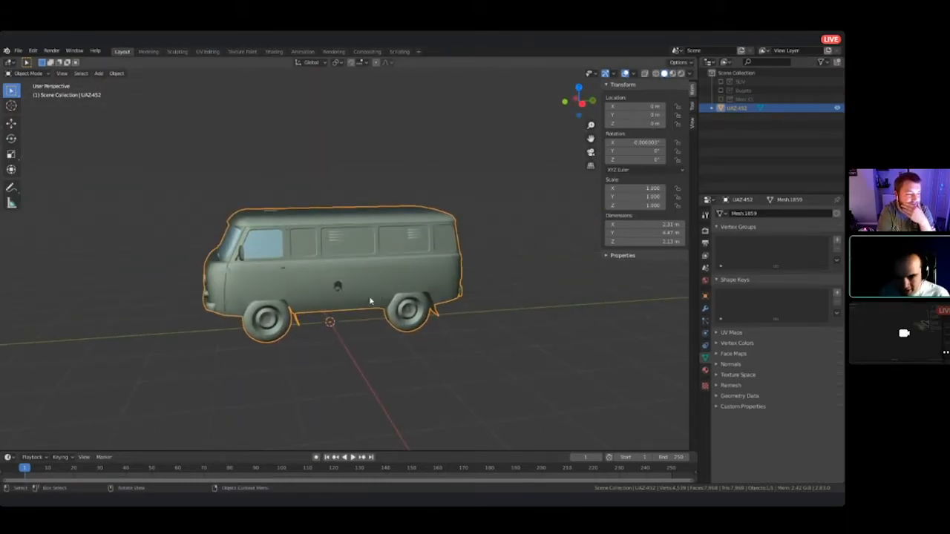
- Add a Plain Axes empty at the origin and enlarge its display size to about 5.2 m
{"action": "key", "text": "shift+a"}
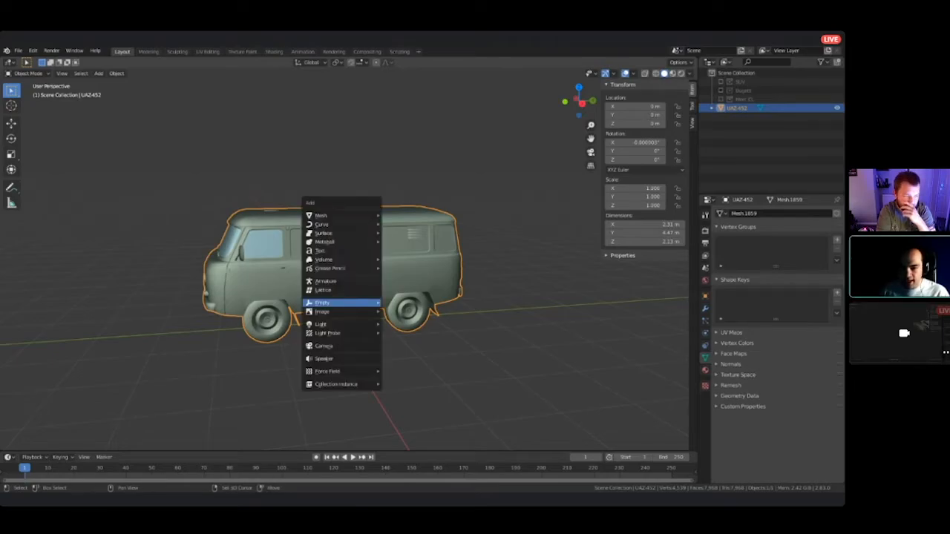
{"action": "mouse_move", "coordinate": [366, 304]}
{"action": "left_click", "coordinate": [405, 302]}
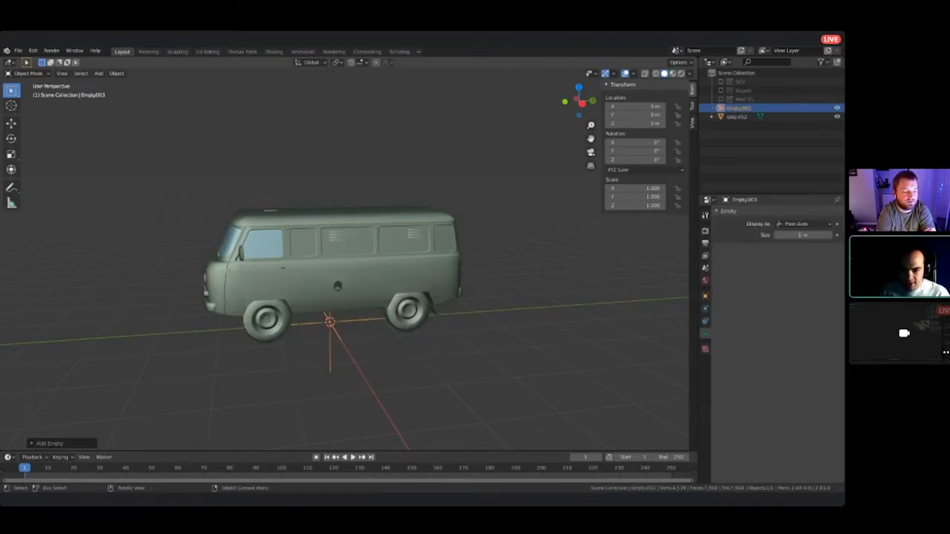
{"action": "middle_click_drag", "start_coordinate": [405, 302], "coordinate": [368, 289]}
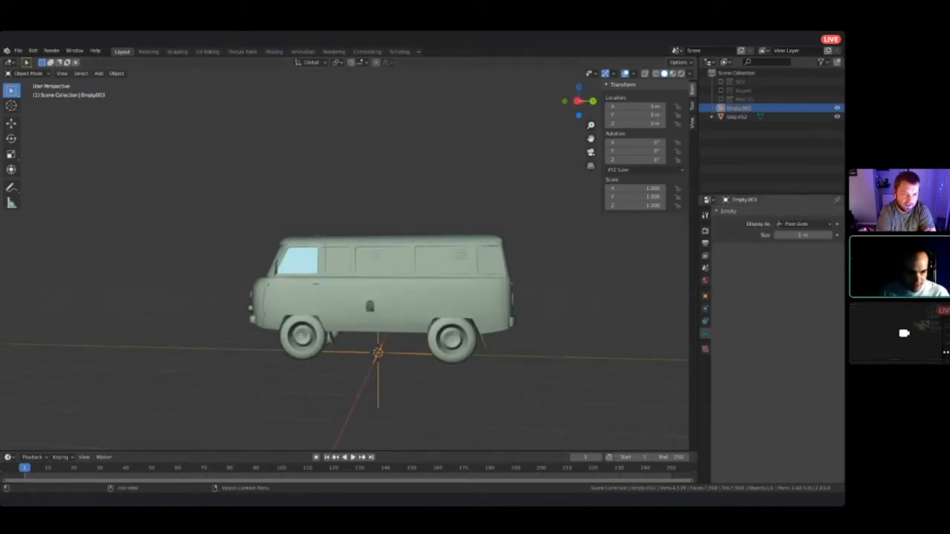
{"action": "left_click", "coordinate": [705, 295]}
{"action": "left_click", "coordinate": [705, 333]}
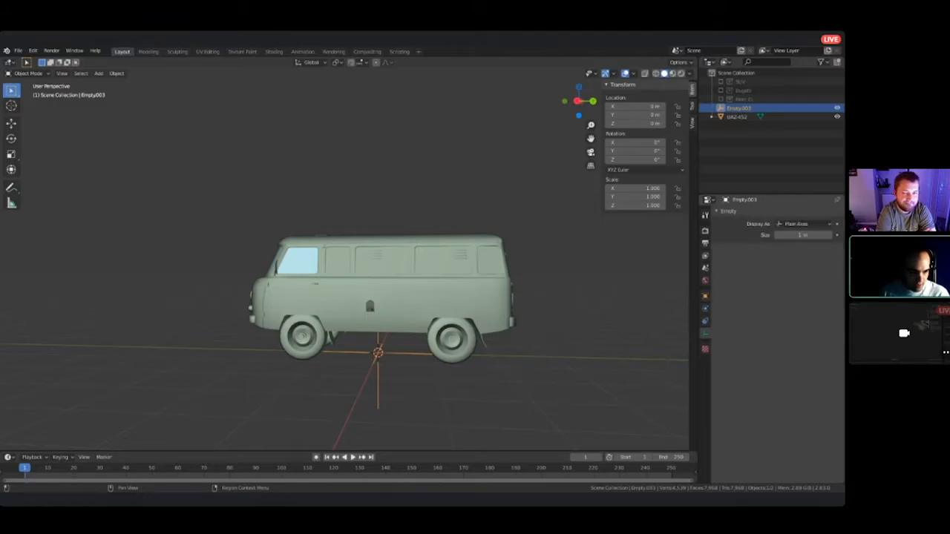
{"action": "left_click_drag", "start_coordinate": [802, 234], "coordinate": [828, 234]}
{"action": "middle_click_drag", "start_coordinate": [444, 330], "coordinate": [483, 348]}
- Parent the UAZ-452 van to the new empty with Object (Keep Transform), then clear the selection
{"action": "left_click", "coordinate": [314, 278]}
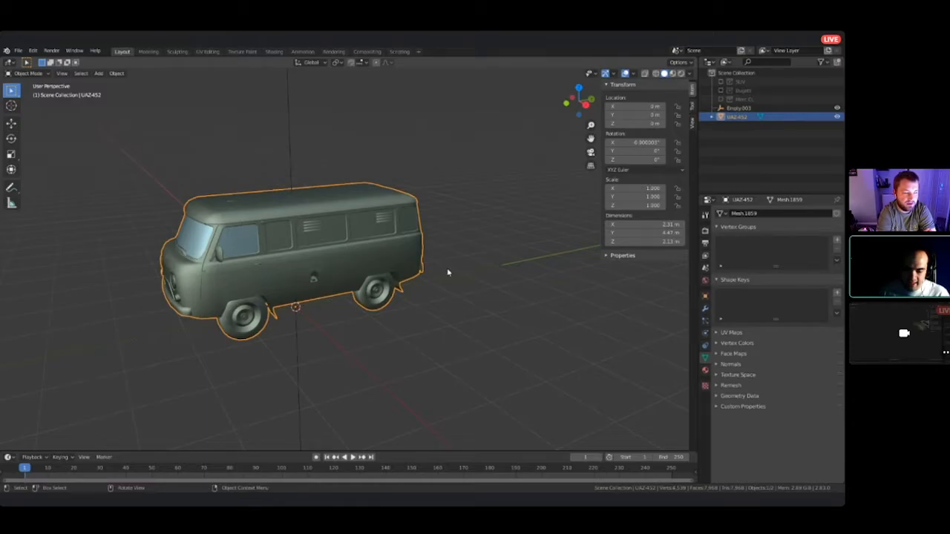
{"action": "left_click", "coordinate": [291, 142]}
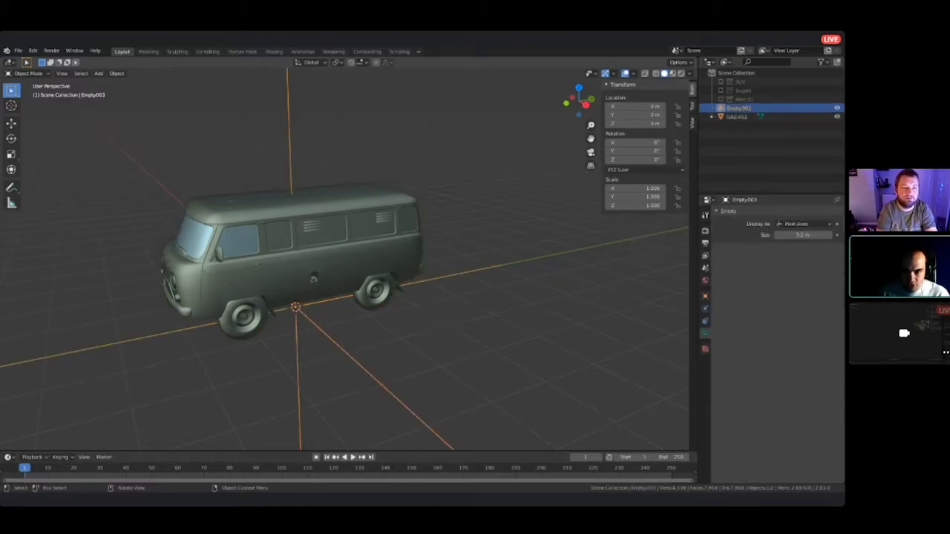
{"action": "left_click", "coordinate": [350, 218]}
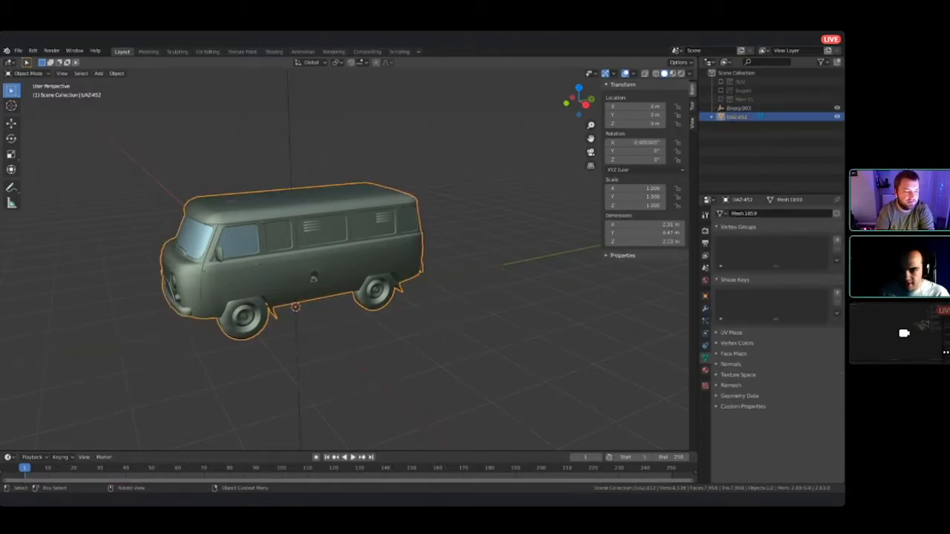
{"action": "middle_click_drag", "start_coordinate": [350, 219], "coordinate": [336, 234]}
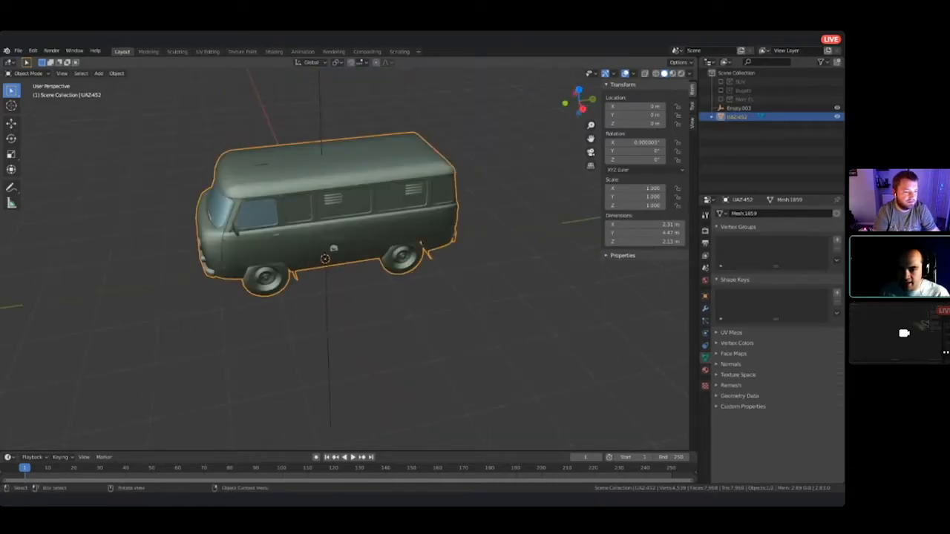
{"action": "left_click", "coordinate": [321, 127]}
{"action": "left_click", "coordinate": [390, 199]}
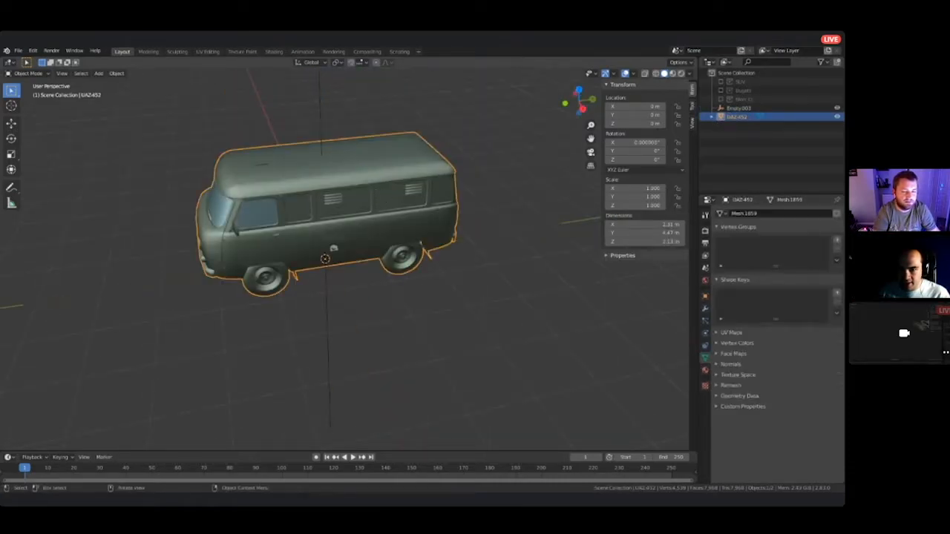
{"action": "left_click", "coordinate": [320, 127], "text": "shift"}
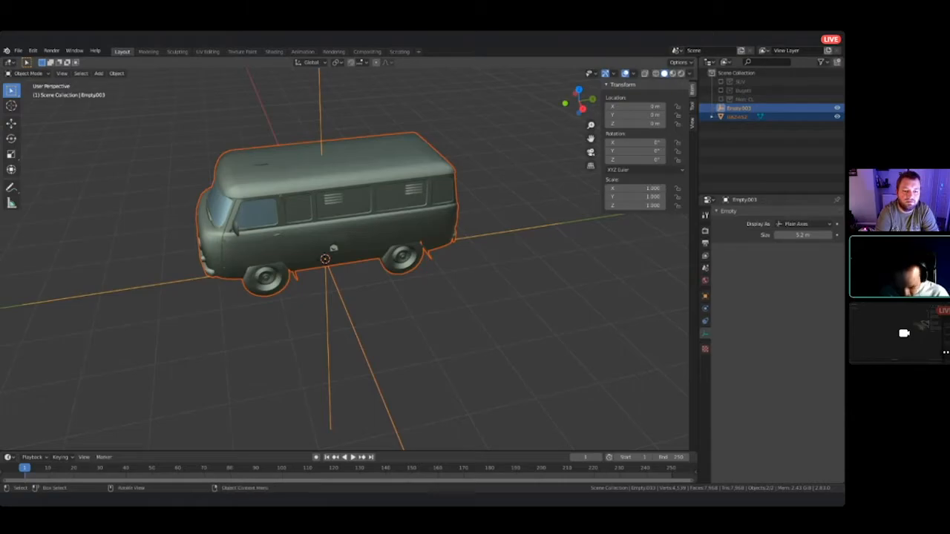
{"action": "key", "text": "ctrl+p"}
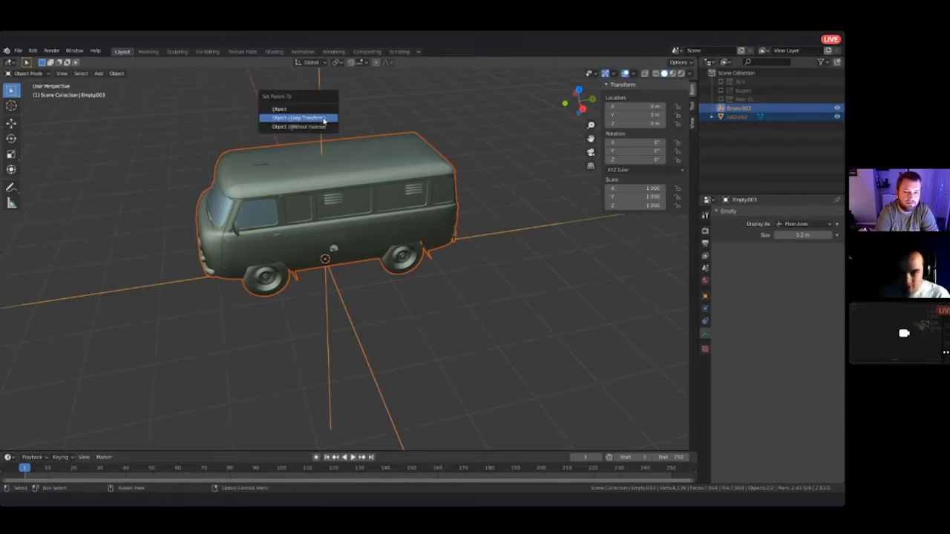
{"action": "left_click", "coordinate": [323, 120]}
{"action": "middle_click_drag", "start_coordinate": [324, 120], "coordinate": [562, 252]}
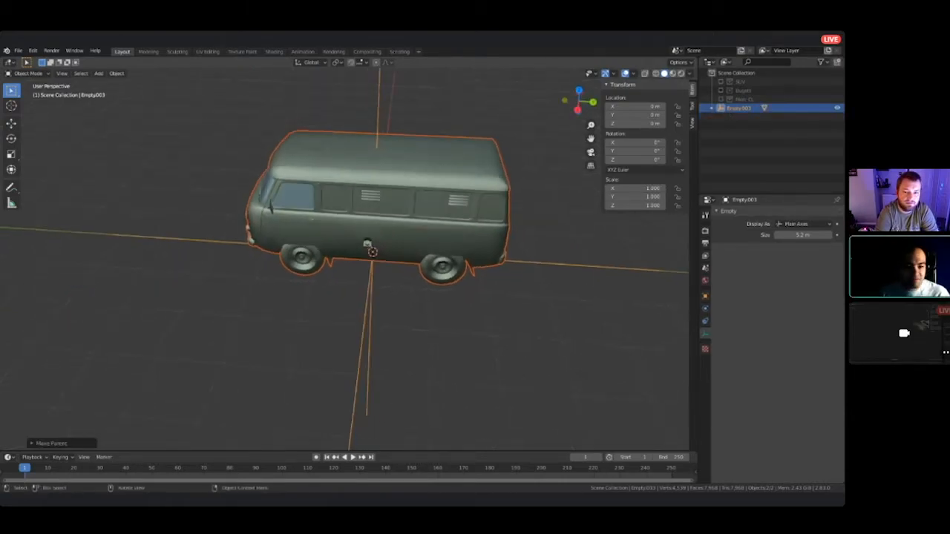
{"action": "left_click", "coordinate": [556, 264]}
- Create a new collection in the scene and name it Russian Thing
{"action": "right_click", "coordinate": [742, 141]}
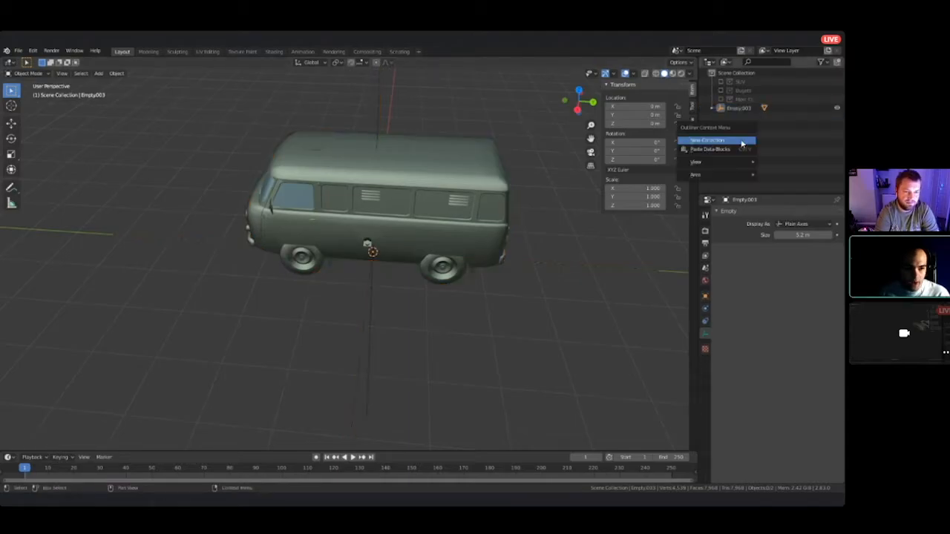
{"action": "left_click", "coordinate": [742, 141]}
{"action": "double_click", "coordinate": [752, 108]}
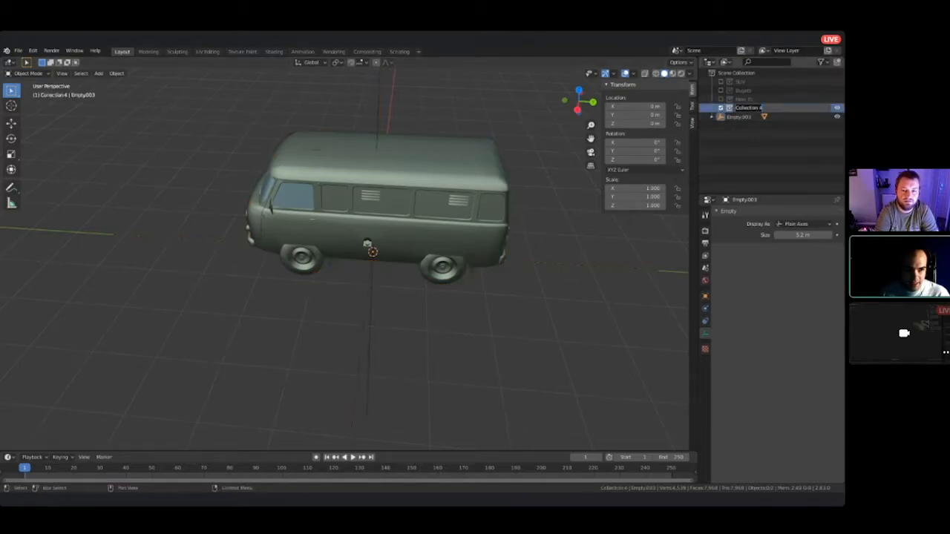
{"action": "type", "text": "Bus"}
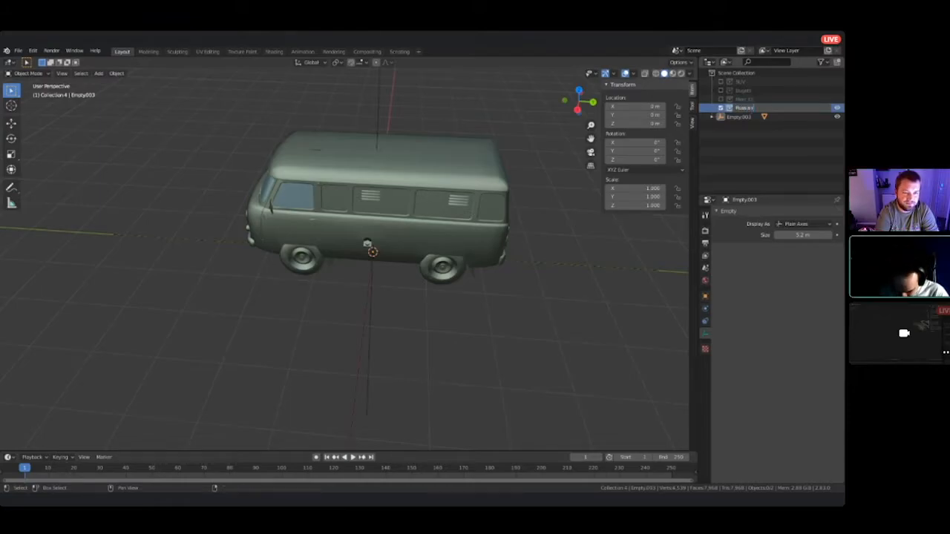
{"action": "type", "text": "ng"}
{"action": "key", "text": "Return"}
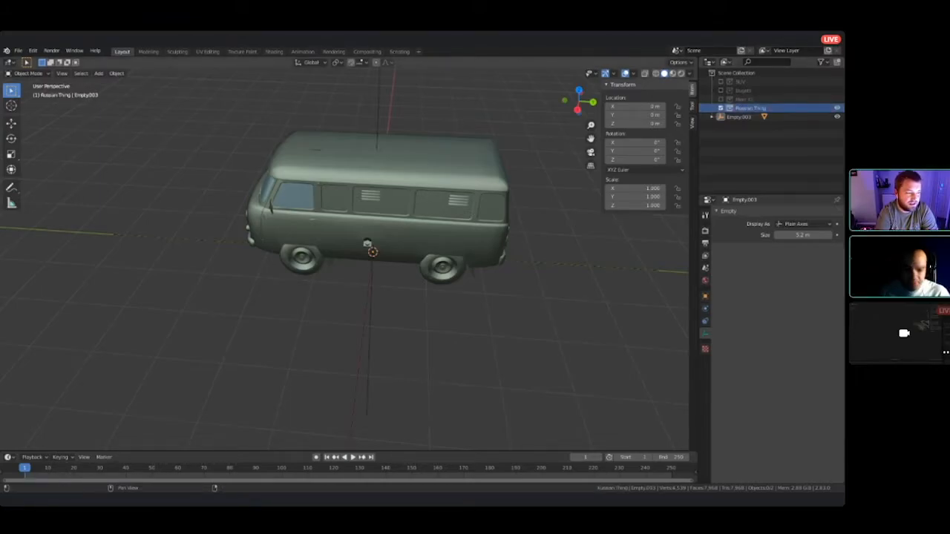
- Show the scene's render settings, and move the van's parent empty into the Russian Thing collection
{"action": "left_click", "coordinate": [377, 110]}
{"action": "middle_click_drag", "start_coordinate": [377, 111], "coordinate": [319, 83]}
{"action": "scroll", "coordinate": [344, 260], "scroll_direction": "down", "scroll_amount": 4}
{"action": "middle_click_drag", "start_coordinate": [504, 256], "coordinate": [461, 223], "text": "shift"}
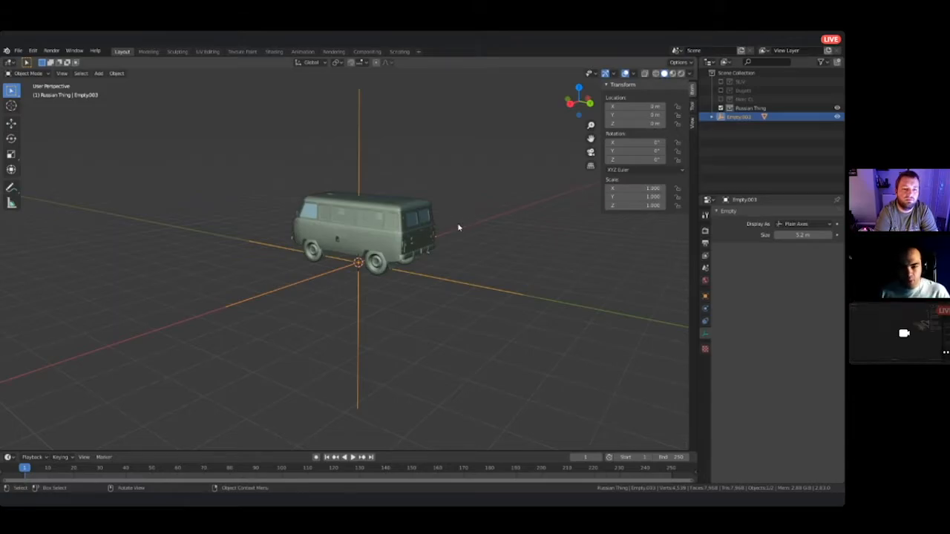
{"action": "left_click", "coordinate": [705, 230]}
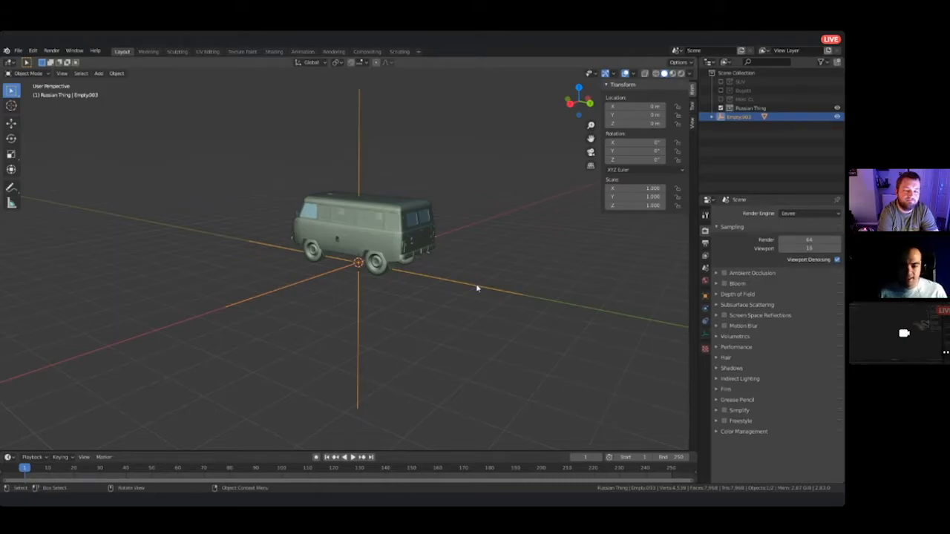
{"action": "left_click", "coordinate": [461, 330]}
{"action": "left_click", "coordinate": [356, 153]}
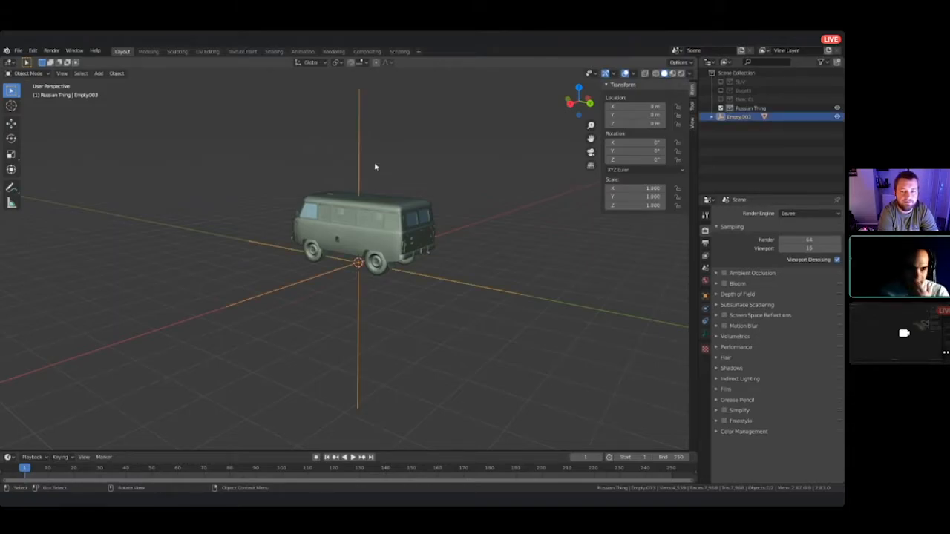
{"action": "left_click_drag", "start_coordinate": [738, 116], "coordinate": [753, 109]}
- Move the UAZ-452 van object into the Russian Thing collection alongside its parent empty
{"action": "left_click", "coordinate": [731, 126]}
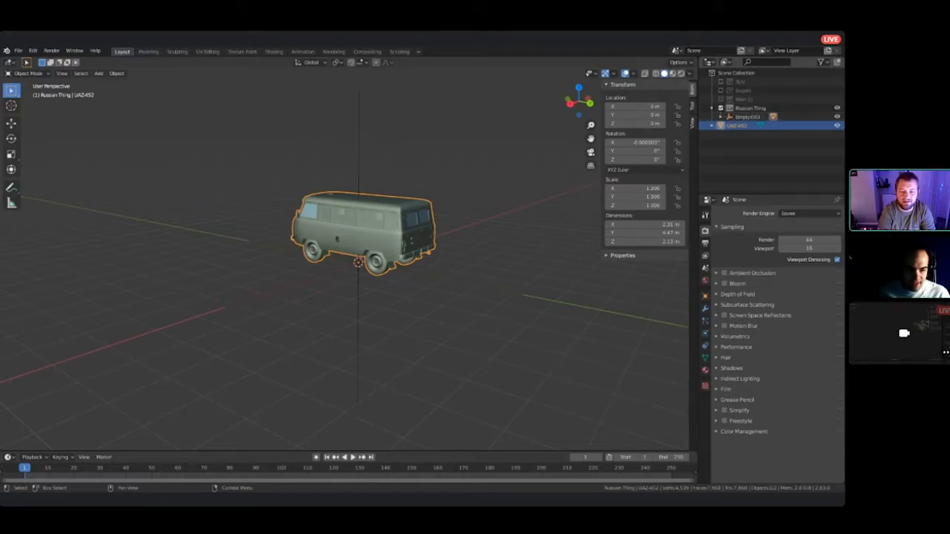
{"action": "key", "text": "alt+a"}
{"action": "left_click", "coordinate": [711, 125]}
{"action": "left_click", "coordinate": [711, 126]}
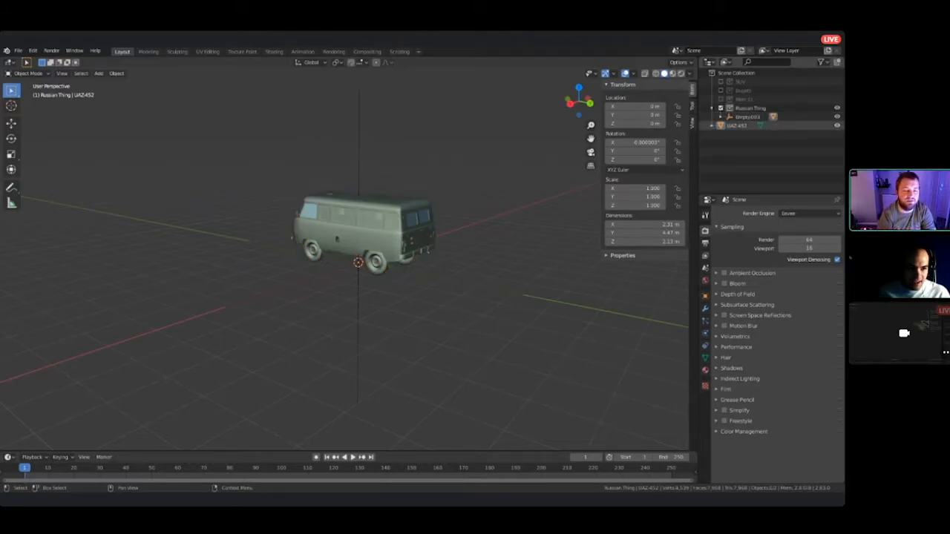
{"action": "left_click", "coordinate": [750, 107]}
{"action": "left_click", "coordinate": [711, 108]}
{"action": "left_click", "coordinate": [737, 116]}
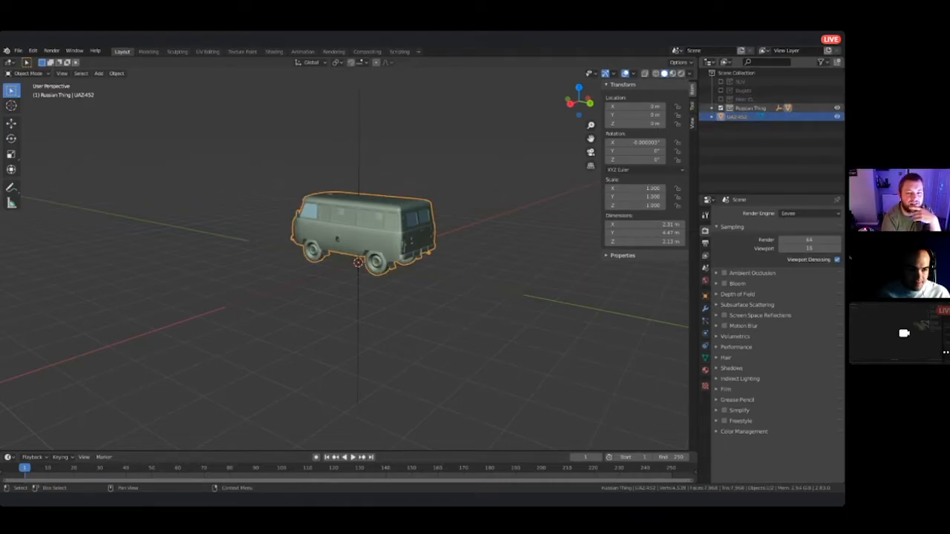
{"action": "left_click", "coordinate": [711, 116]}
{"action": "left_click", "coordinate": [737, 125]}
{"action": "left_click_drag", "start_coordinate": [737, 125], "coordinate": [749, 107]}
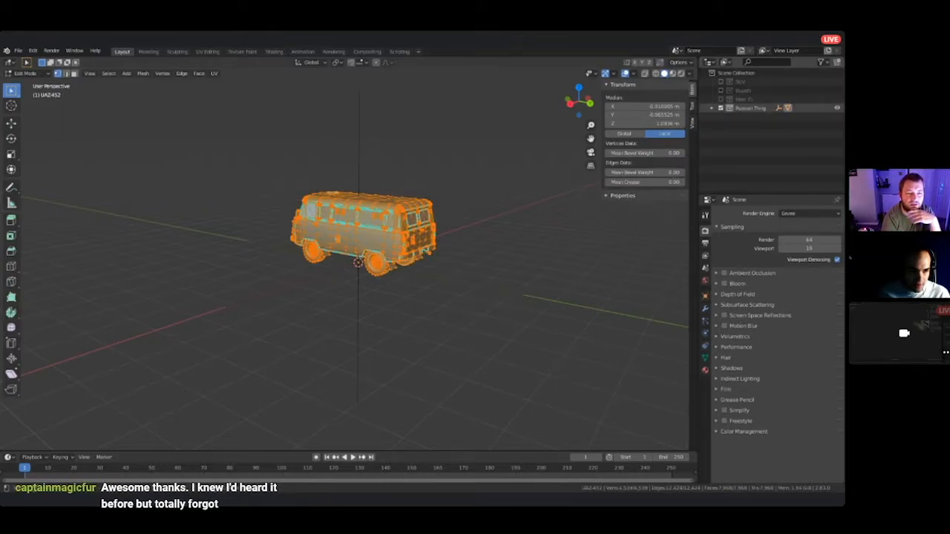
- Return the van from Edit Mode to Object Mode and select the empty inside the Russian Thing collection
{"action": "left_click", "coordinate": [712, 109]}
{"action": "left_click", "coordinate": [746, 116]}
{"action": "key", "text": "alt+a"}
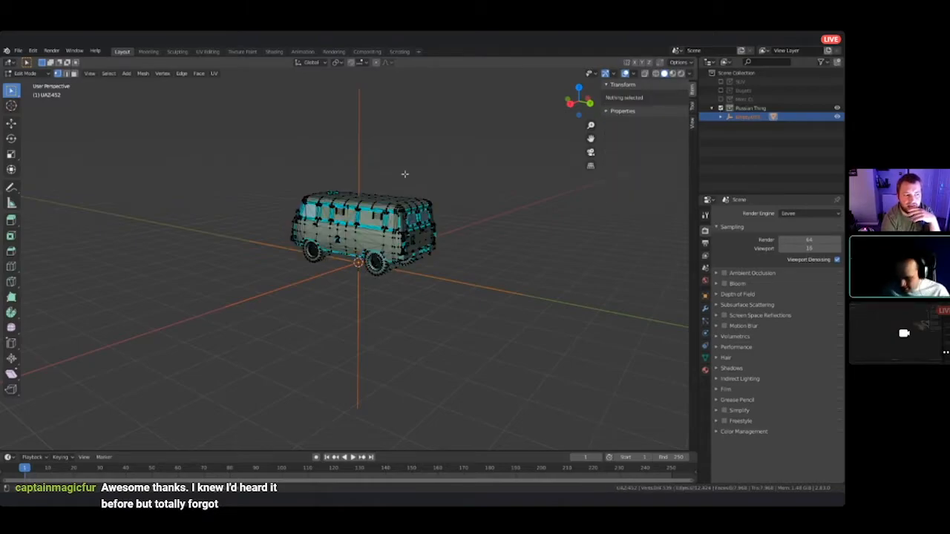
{"action": "key", "text": "Tab"}
{"action": "left_click", "coordinate": [357, 161]}
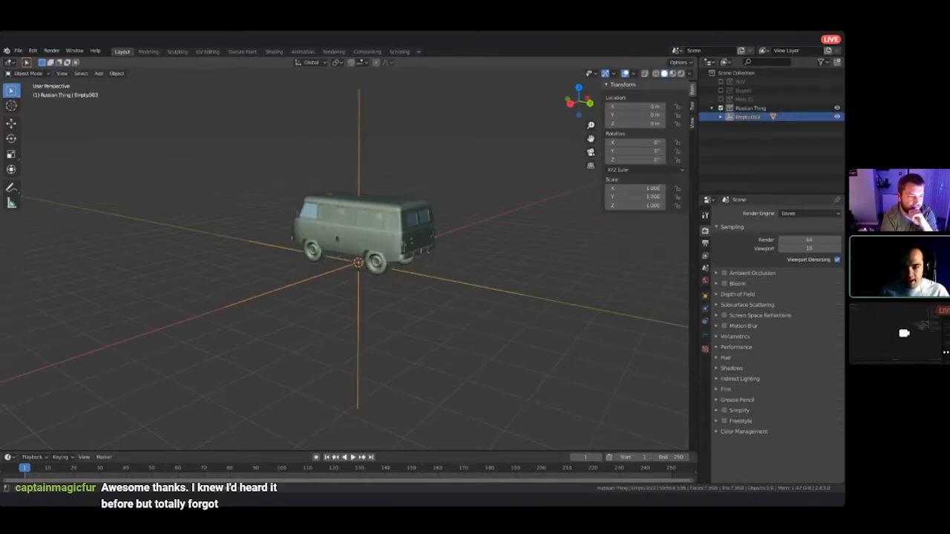
{"action": "middle_click_drag", "start_coordinate": [436, 179], "coordinate": [431, 243]}
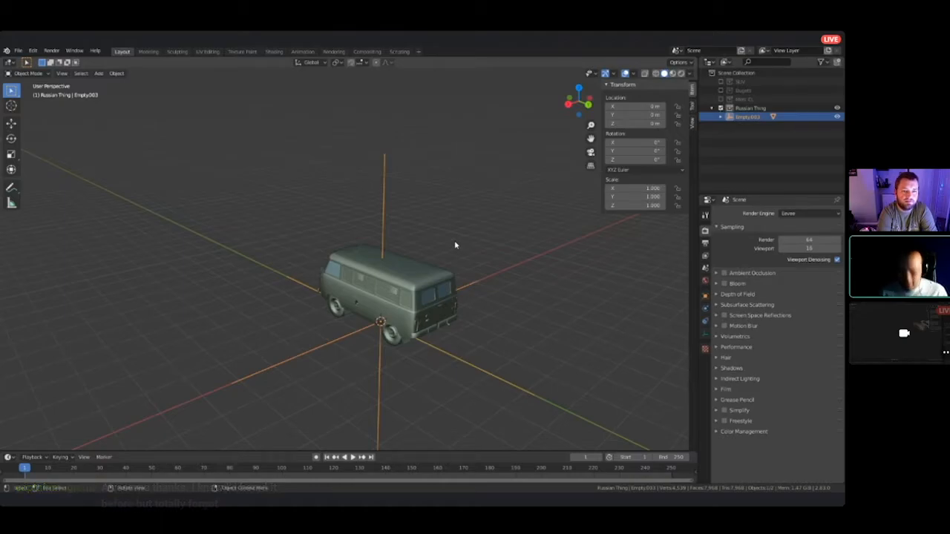
- Try to render the current frame, and switch the viewport to Rendered shading
{"action": "key", "text": "F12"}
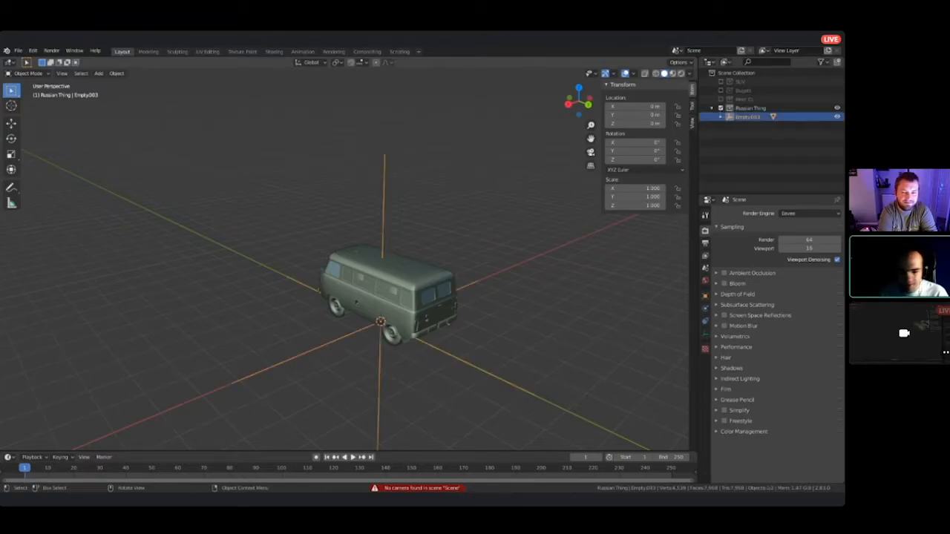
{"action": "mouse_move", "coordinate": [340, 315]}
{"action": "middle_mouse_down"}
{"action": "mouse_move", "coordinate": [389, 295]}
{"action": "mouse_move", "coordinate": [375, 314]}
{"action": "middle_mouse_up"}
{"action": "key", "text": "z"}
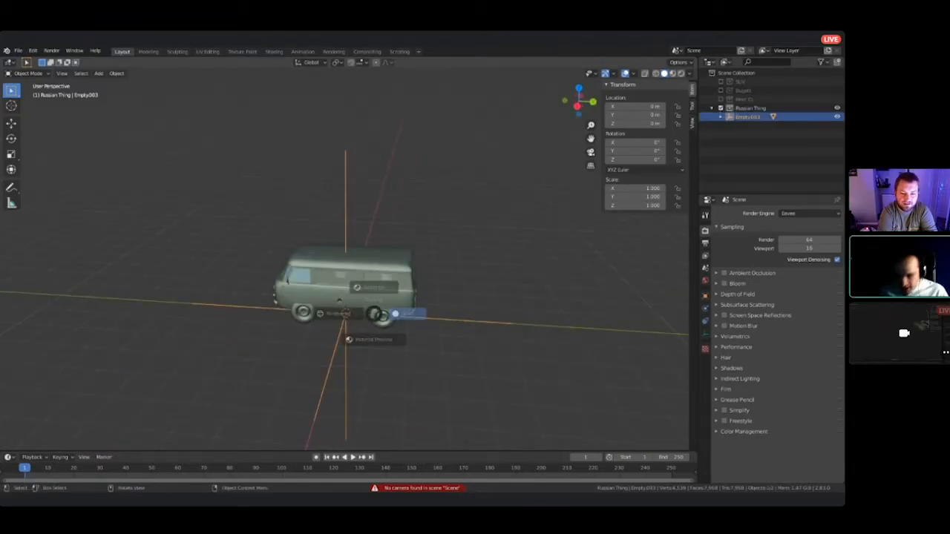
{"action": "left_click", "coordinate": [374, 262]}
{"action": "mouse_move", "coordinate": [374, 299]}
{"action": "middle_mouse_down"}
{"action": "mouse_move", "coordinate": [540, 290]}
{"action": "mouse_move", "coordinate": [386, 297]}
{"action": "mouse_move", "coordinate": [497, 295]}
{"action": "middle_mouse_up"}
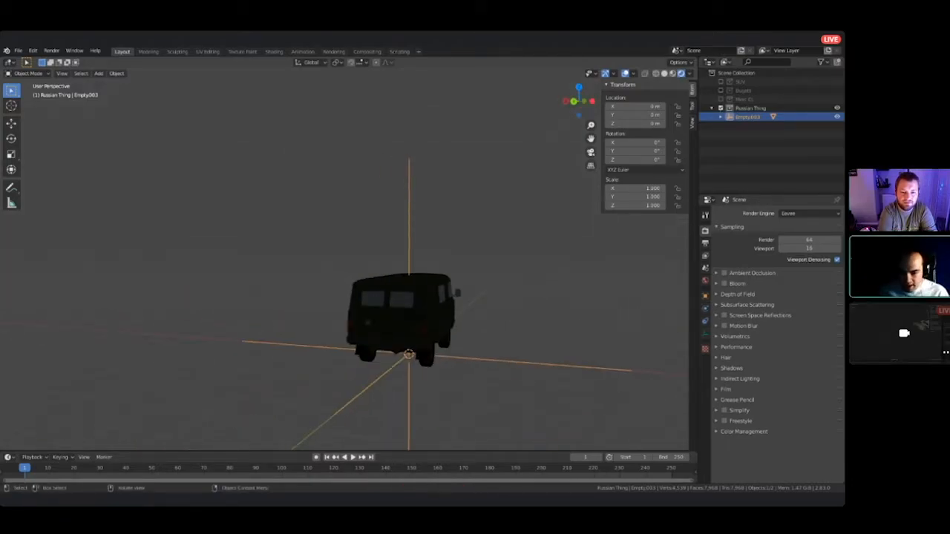
- Add a point light to the Russian Thing collection and move it to just above the van, about 3.25 m high
{"action": "key", "text": "shift+a"}
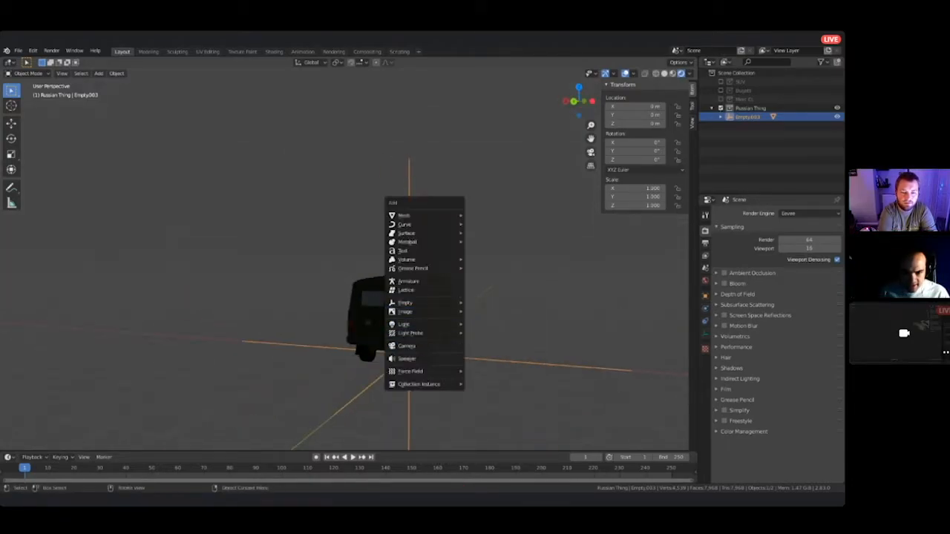
{"action": "mouse_move", "coordinate": [404, 324]}
{"action": "left_click", "coordinate": [482, 324]}
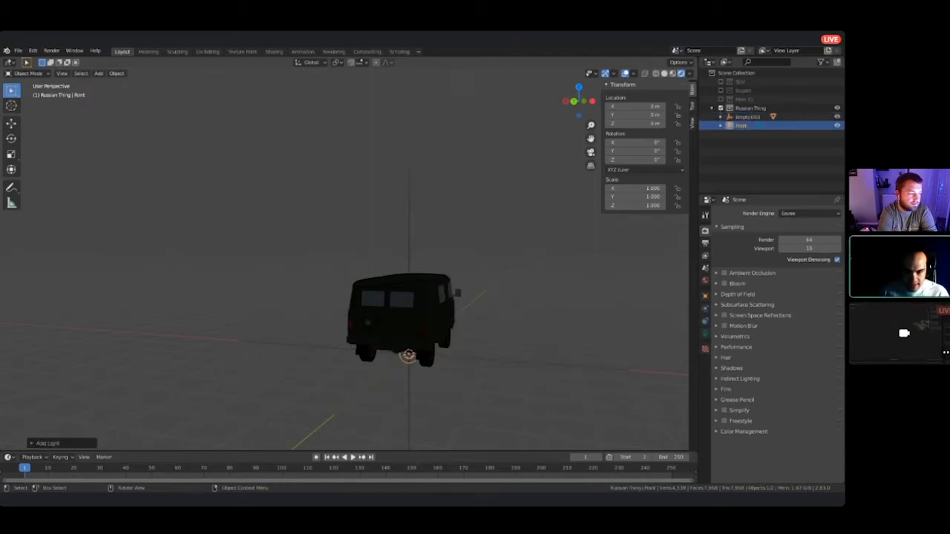
{"action": "key", "text": "g"}
{"action": "left_click", "coordinate": [358, 241]}
{"action": "middle_click_drag", "start_coordinate": [358, 241], "coordinate": [408, 375]}
{"action": "key", "text": "g"}
{"action": "left_click", "coordinate": [352, 243]}
{"action": "middle_click_drag", "start_coordinate": [353, 243], "coordinate": [448, 156]}
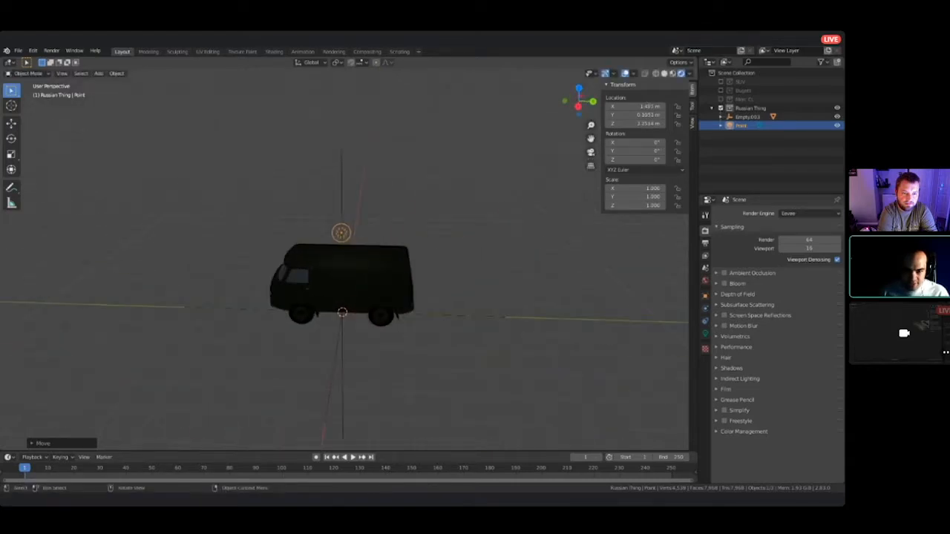
- Raise the point light's power to about 110.6 W and check how it lights the van from different sides
{"action": "left_click", "coordinate": [705, 333]}
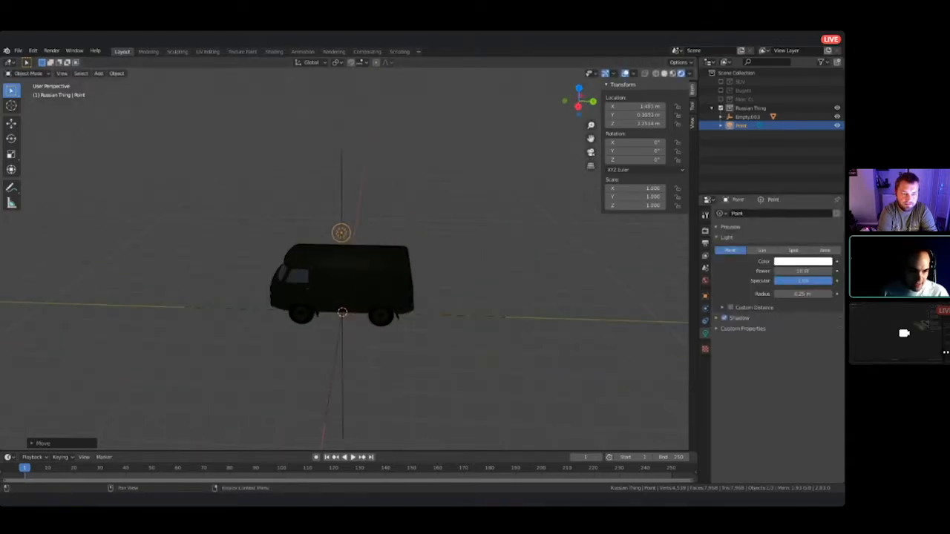
{"action": "left_click_drag", "start_coordinate": [802, 271], "coordinate": [825, 271]}
{"action": "middle_click_drag", "start_coordinate": [445, 296], "coordinate": [548, 303]}
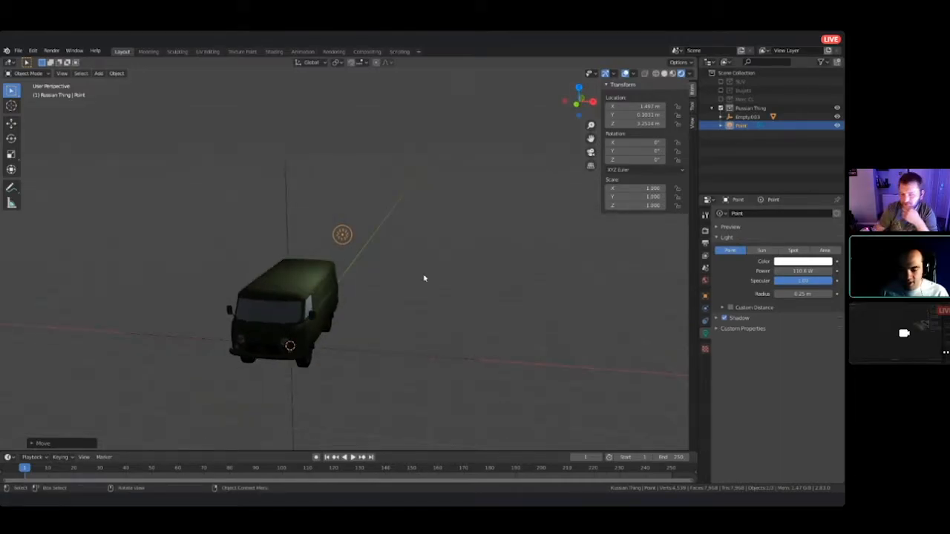
{"action": "middle_click_drag", "start_coordinate": [411, 276], "coordinate": [445, 245]}
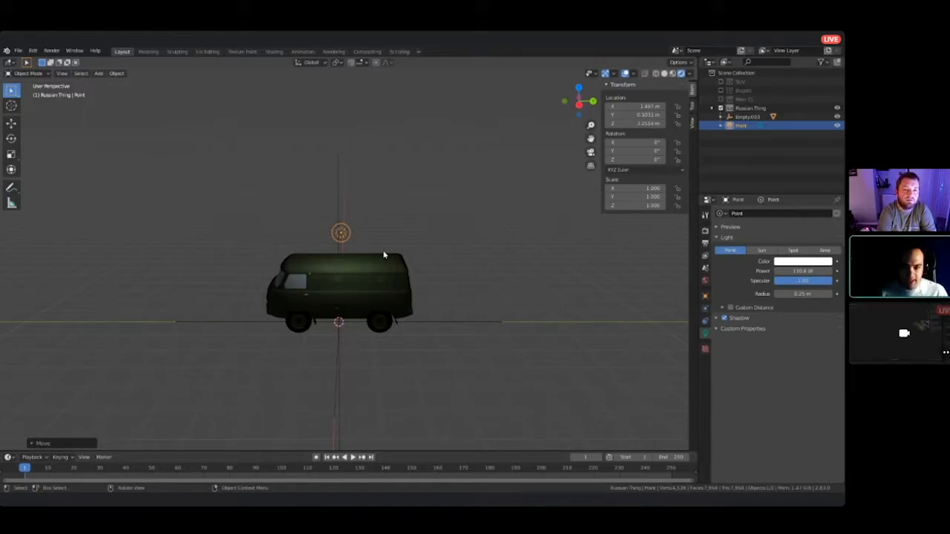
{"action": "middle_click_drag", "start_coordinate": [366, 233], "coordinate": [404, 223]}
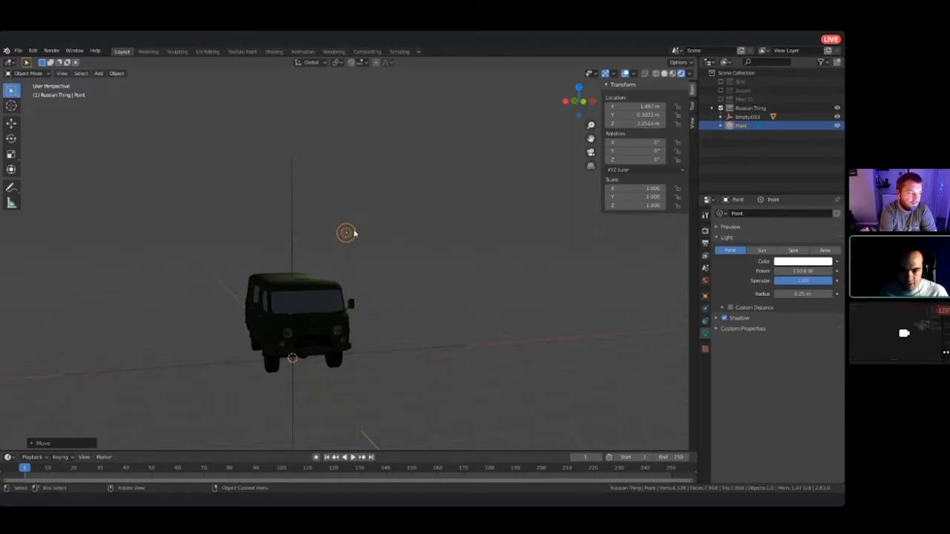
{"action": "middle_click_drag", "start_coordinate": [365, 245], "coordinate": [300, 312]}
- Select the point light and move it forward to above the van's windscreen, at about 2.89 m height
{"action": "left_click", "coordinate": [301, 312]}
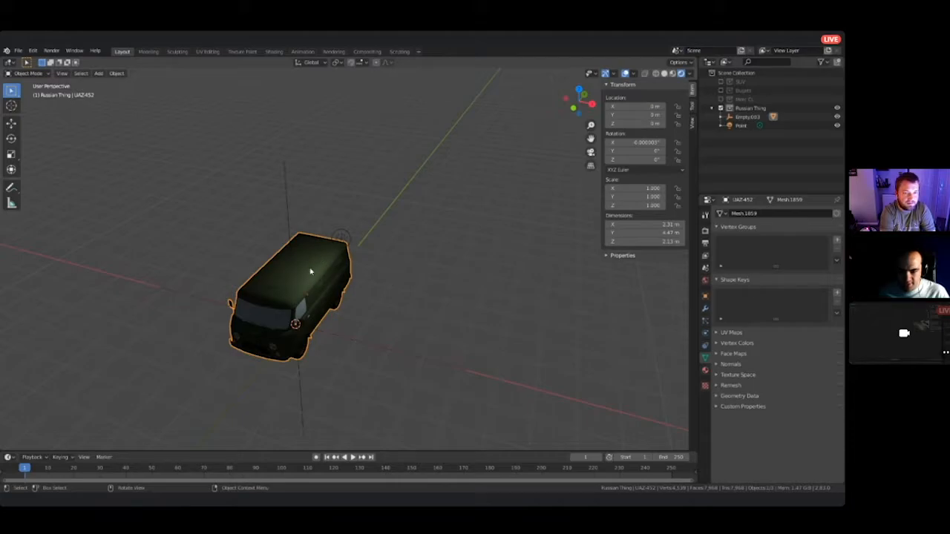
{"action": "left_click", "coordinate": [342, 243]}
{"action": "middle_click_drag", "start_coordinate": [342, 243], "coordinate": [297, 244]}
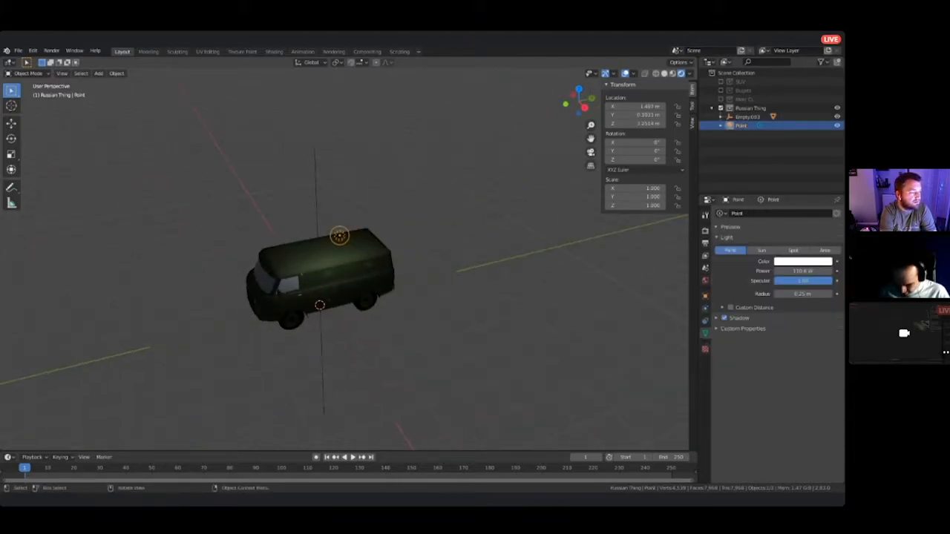
{"action": "key", "text": "g"}
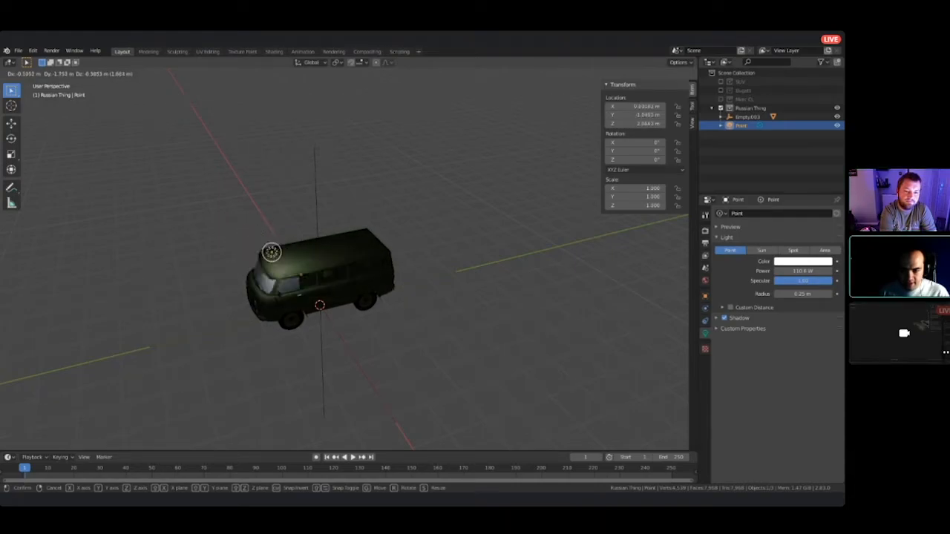
{"action": "left_click", "coordinate": [272, 252]}
{"action": "middle_click_drag", "start_coordinate": [271, 253], "coordinate": [346, 235]}
{"action": "scroll", "coordinate": [344, 259], "scroll_direction": "up", "scroll_amount": 4}
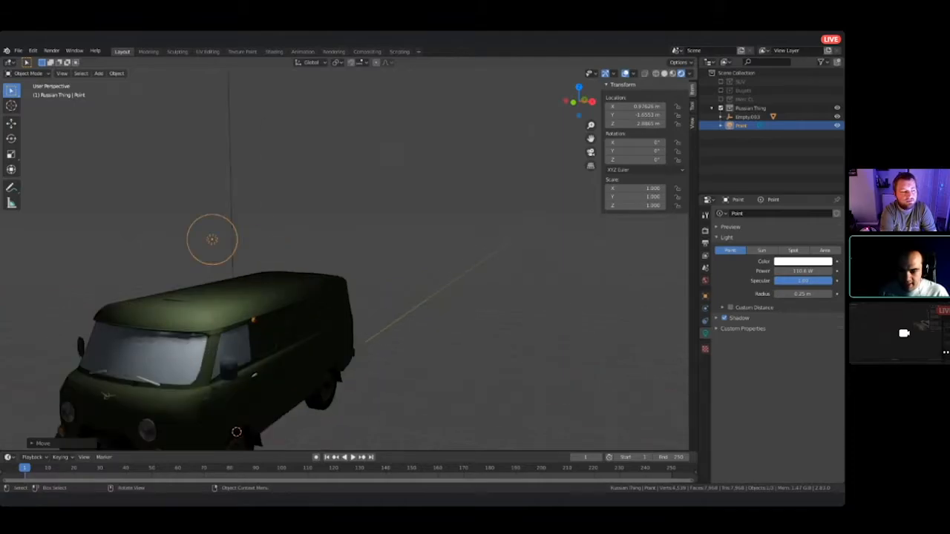
{"action": "scroll", "coordinate": [344, 259], "scroll_direction": "down", "scroll_amount": 2}
{"action": "middle_click_drag", "start_coordinate": [257, 243], "coordinate": [319, 238]}
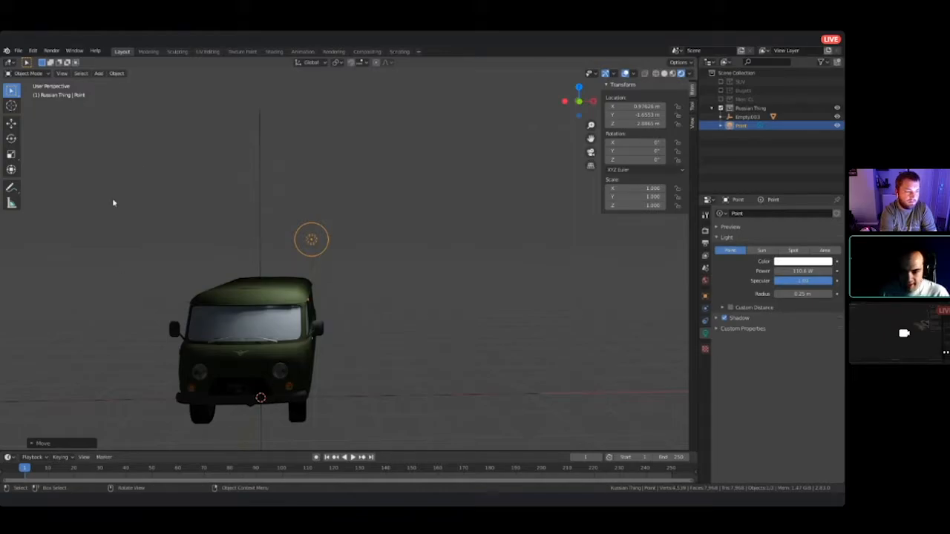
{"action": "middle_click_drag", "start_coordinate": [336, 326], "coordinate": [310, 293]}
{"action": "middle_click_drag", "start_coordinate": [489, 266], "coordinate": [456, 269]}
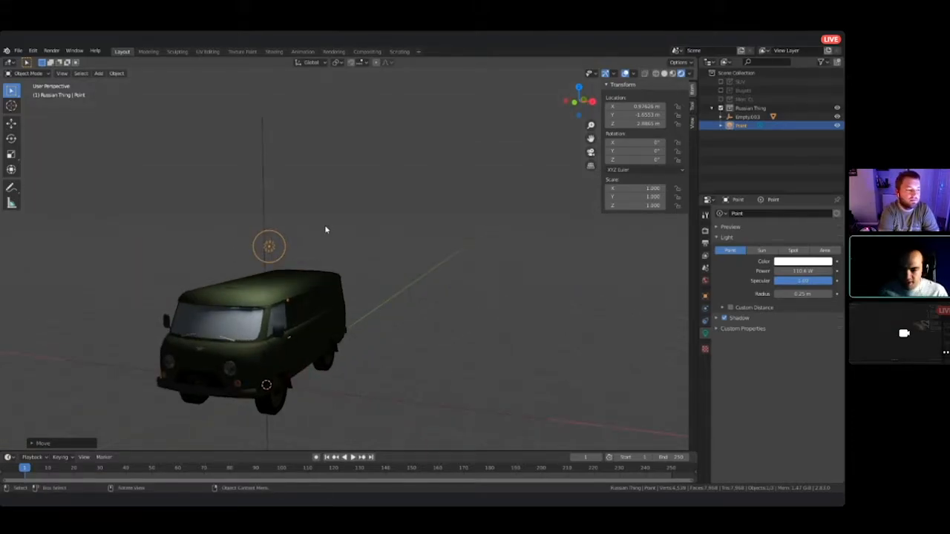
{"action": "middle_click_drag", "start_coordinate": [298, 269], "coordinate": [335, 255]}
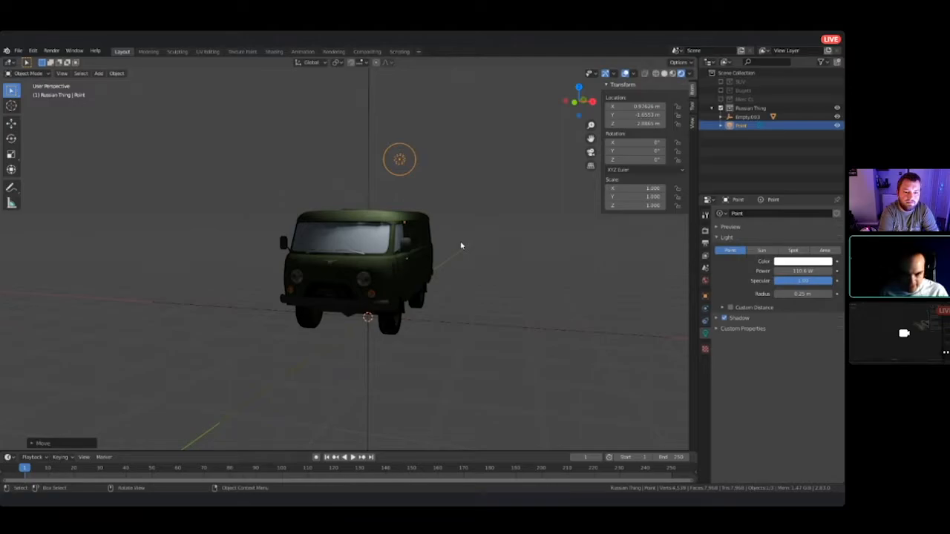
- Add a camera and align it to the current view so it frames the front of the van
{"action": "key", "text": "shift+a"}
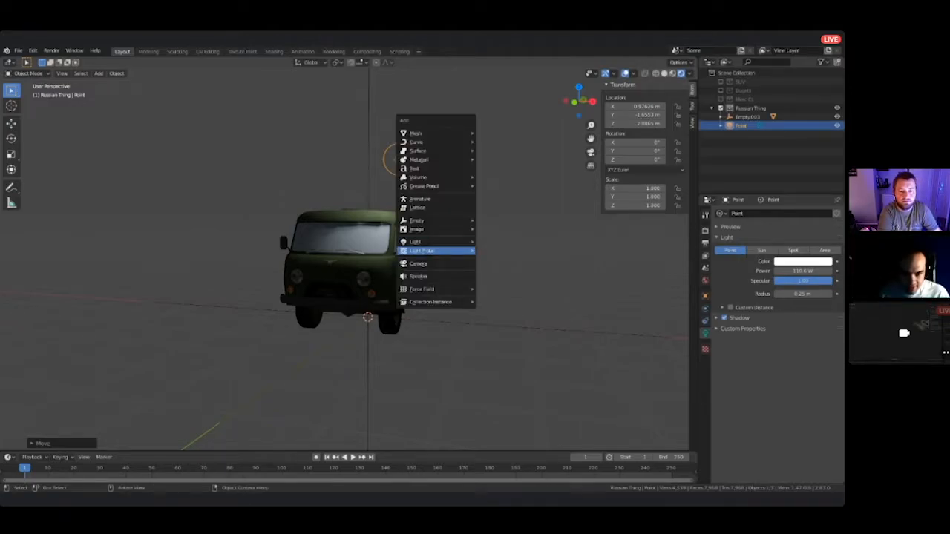
{"action": "left_click", "coordinate": [452, 264]}
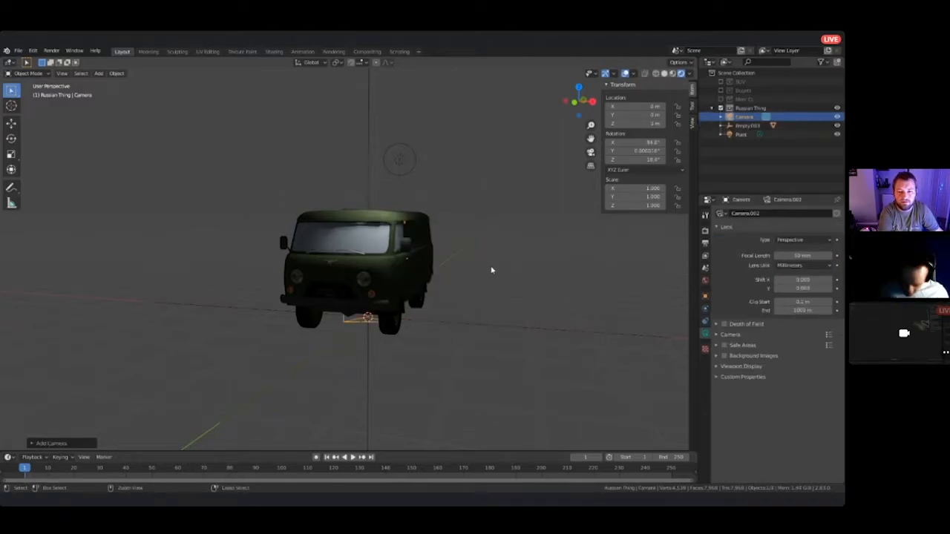
{"action": "key", "text": "ctrl+alt+KP_0"}
{"action": "middle_click_drag", "start_coordinate": [348, 259], "coordinate": [322, 262], "text": "shift"}
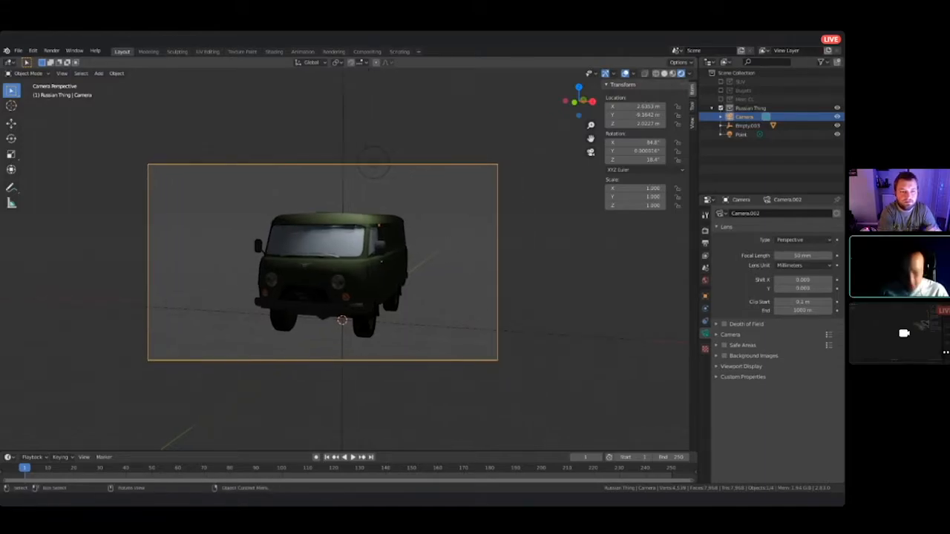
- Render the current frame through the new camera, inspect the van in the render result and return to the scene
{"action": "key", "text": "F12"}
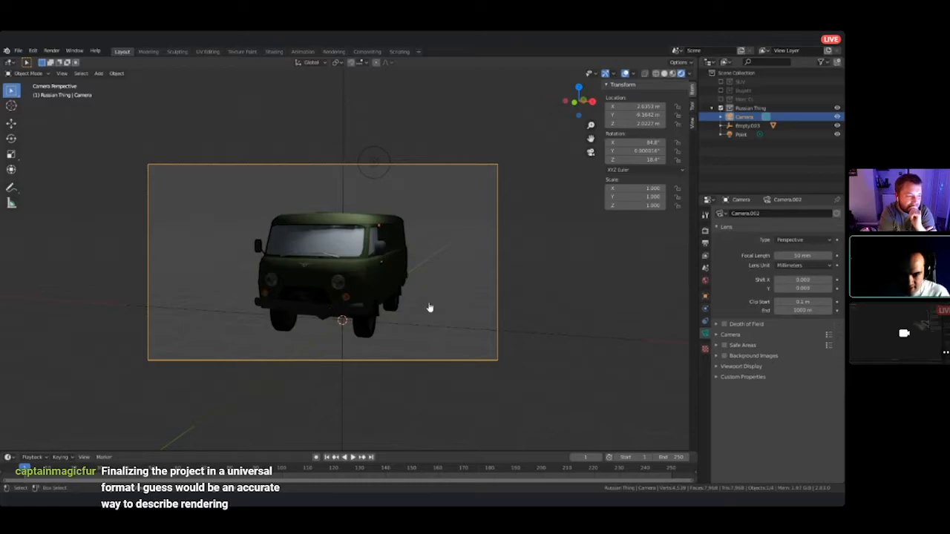
{"action": "key", "text": "F12"}
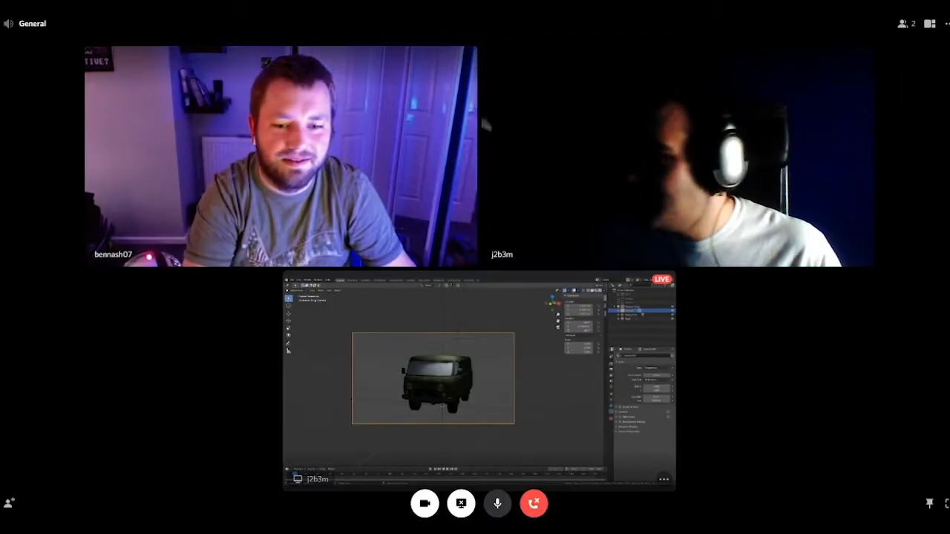
{"action": "left_click", "coordinate": [490, 334]}
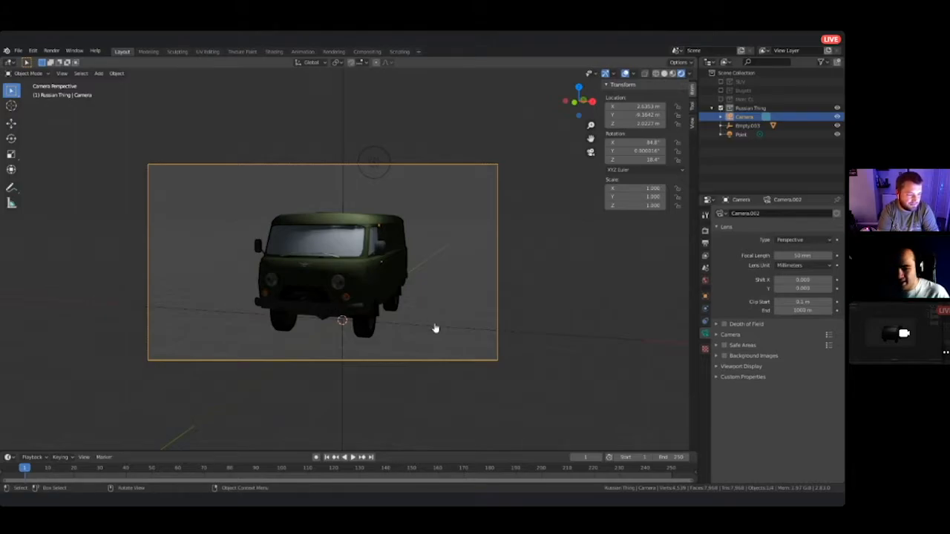
{"action": "key", "text": "F12"}
{"action": "key", "text": "Escape"}
{"action": "key", "text": "F11"}
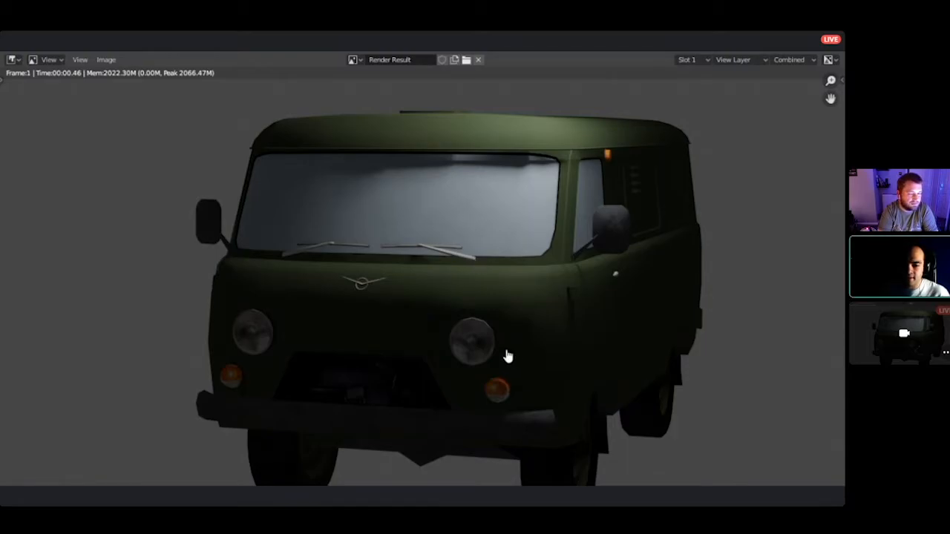
{"action": "key", "text": "Escape"}
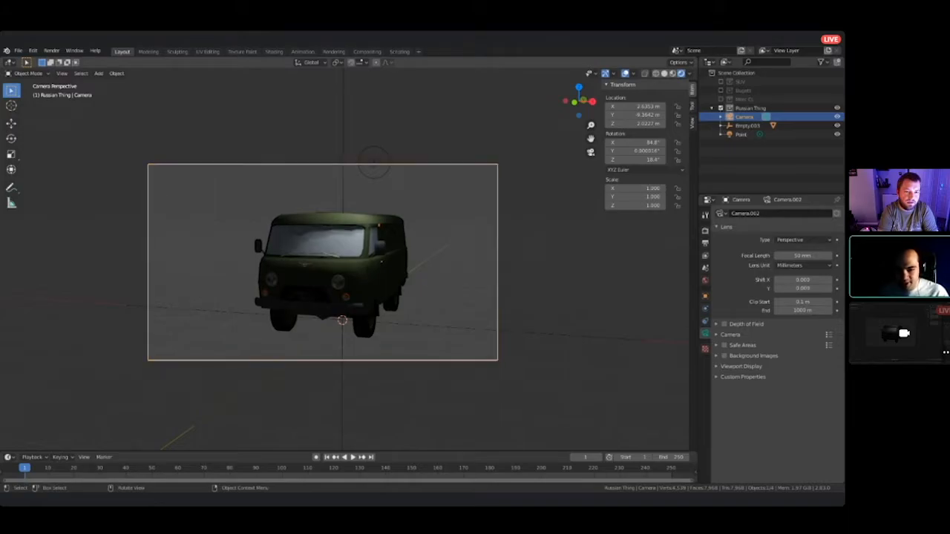
- Enable the Merc CL, Bugatti and SUV collections alongside Russian Thing, and switch the viewport to Solid shading
{"action": "left_click", "coordinate": [445, 331]}
{"action": "middle_click_drag", "start_coordinate": [445, 331], "coordinate": [289, 412]}
{"action": "scroll", "coordinate": [344, 259], "scroll_direction": "down", "scroll_amount": 4}
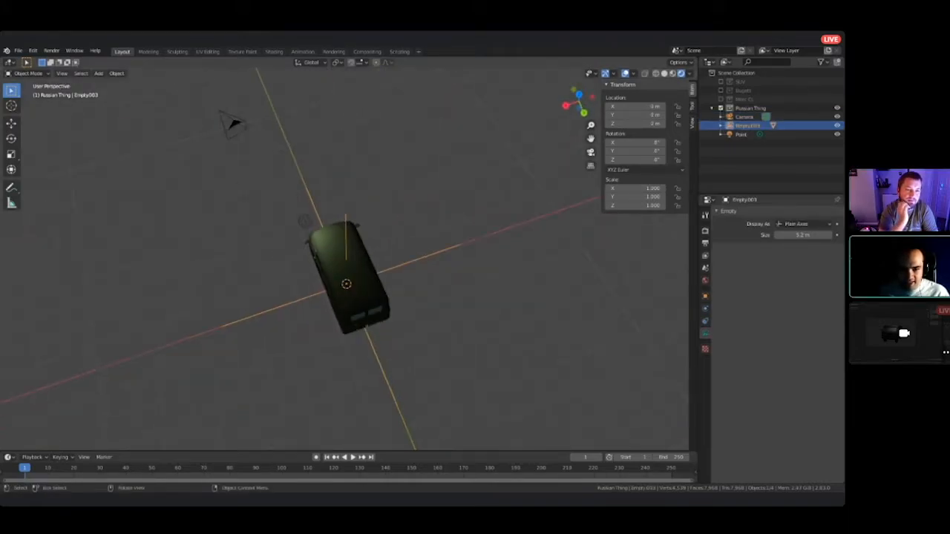
{"action": "left_click", "coordinate": [712, 108]}
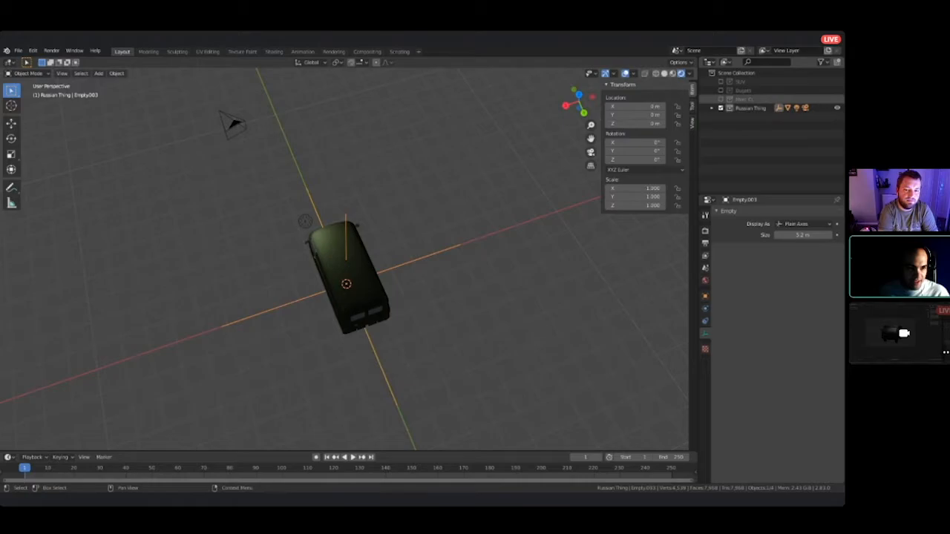
{"action": "left_click", "coordinate": [720, 99]}
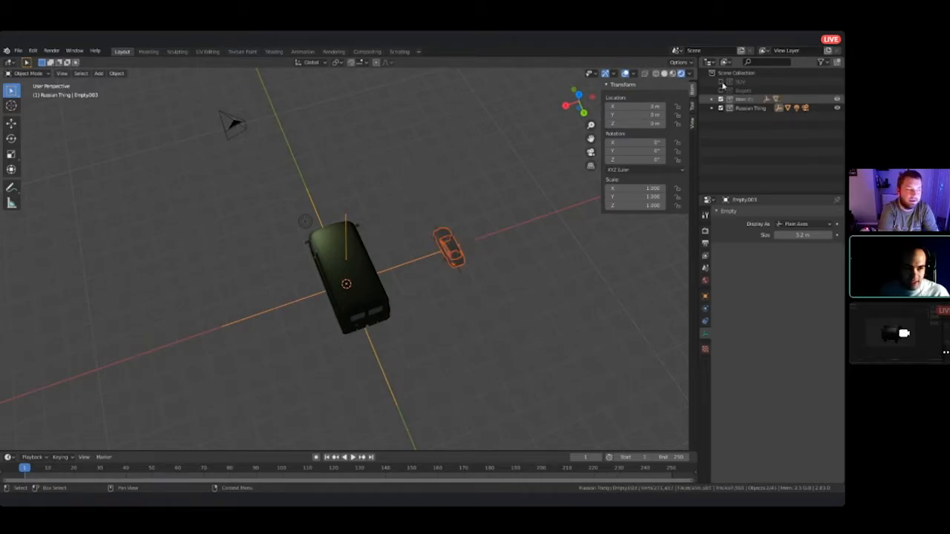
{"action": "left_click", "coordinate": [720, 99]}
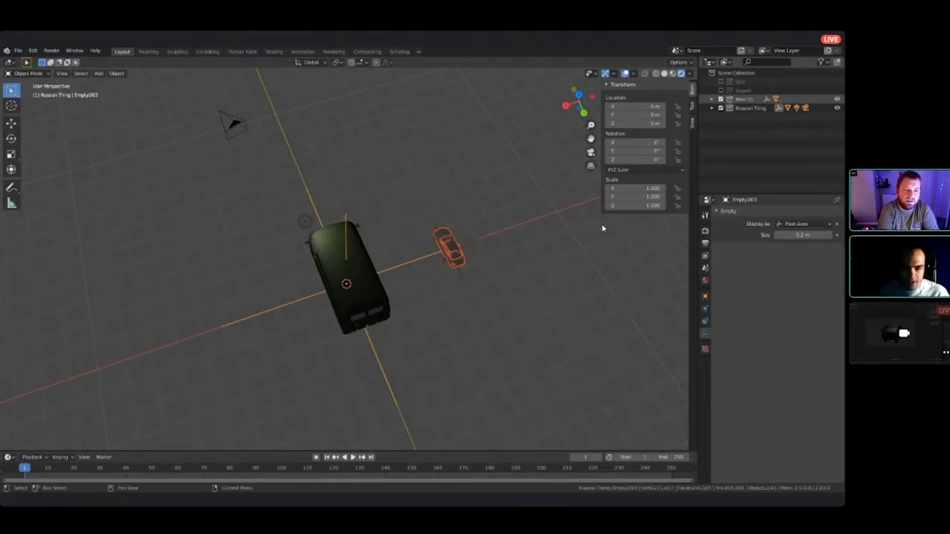
{"action": "left_click_drag", "start_coordinate": [720, 98], "coordinate": [721, 89]}
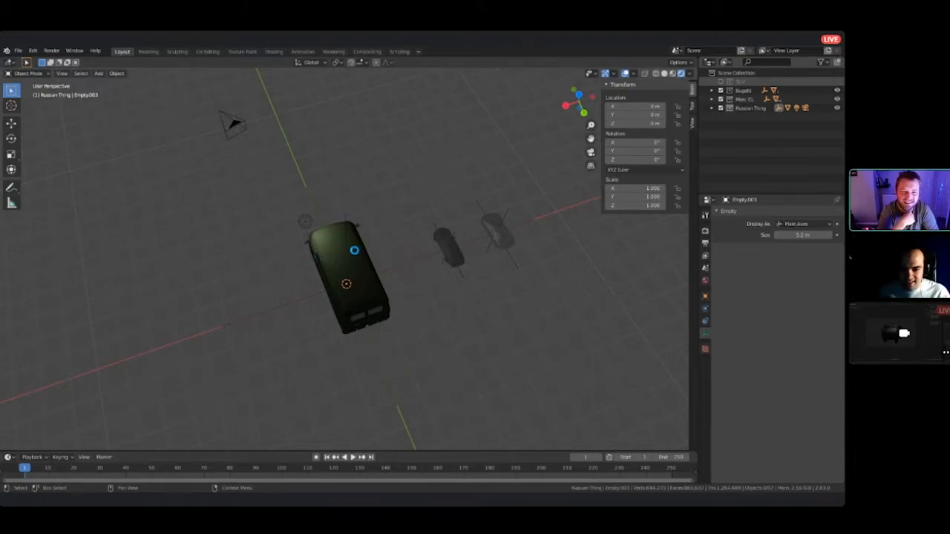
{"action": "key", "text": "z"}
{"action": "left_click", "coordinate": [522, 282]}
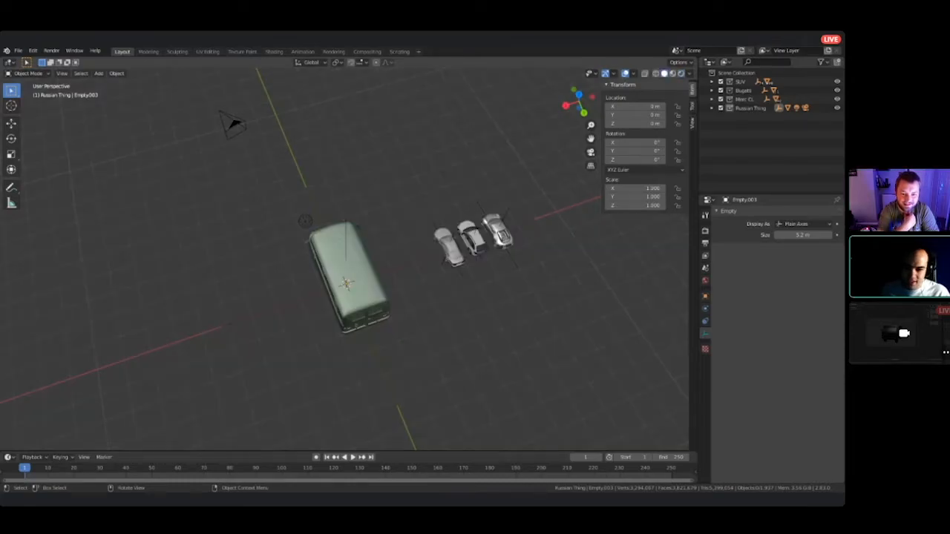
- Select the van's parent empty and scale it down to about 0.547
{"action": "middle_click_drag", "start_coordinate": [445, 290], "coordinate": [525, 256]}
{"action": "left_click", "coordinate": [358, 260]}
{"action": "left_click", "coordinate": [361, 195]}
{"action": "middle_click_drag", "start_coordinate": [360, 195], "coordinate": [430, 188]}
{"action": "key", "text": "s"}
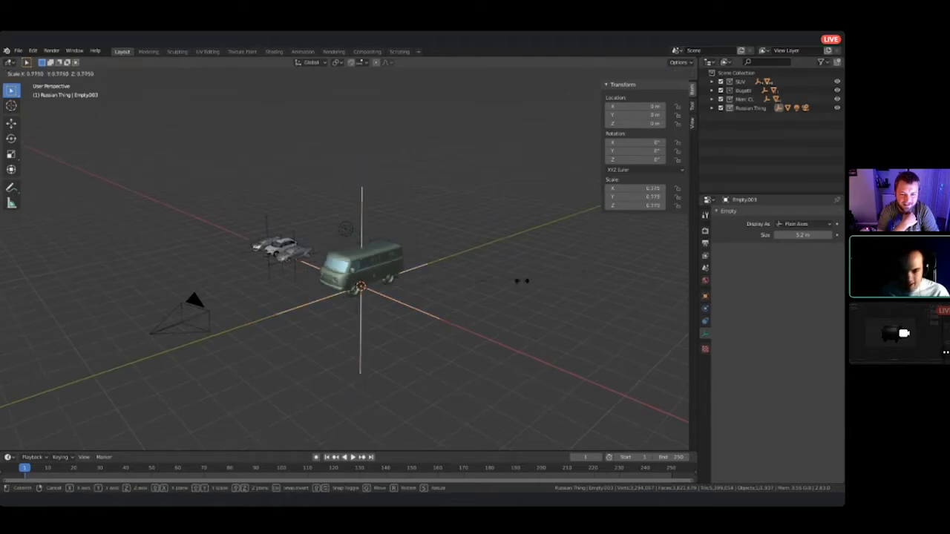
{"action": "left_click", "coordinate": [486, 282]}
- Move the van's parent empty along the X axis to about -3.06 m, beside the other three cars
{"action": "middle_click_drag", "start_coordinate": [486, 282], "coordinate": [543, 295]}
{"action": "key", "text": "g"}
{"action": "key", "text": "x"}
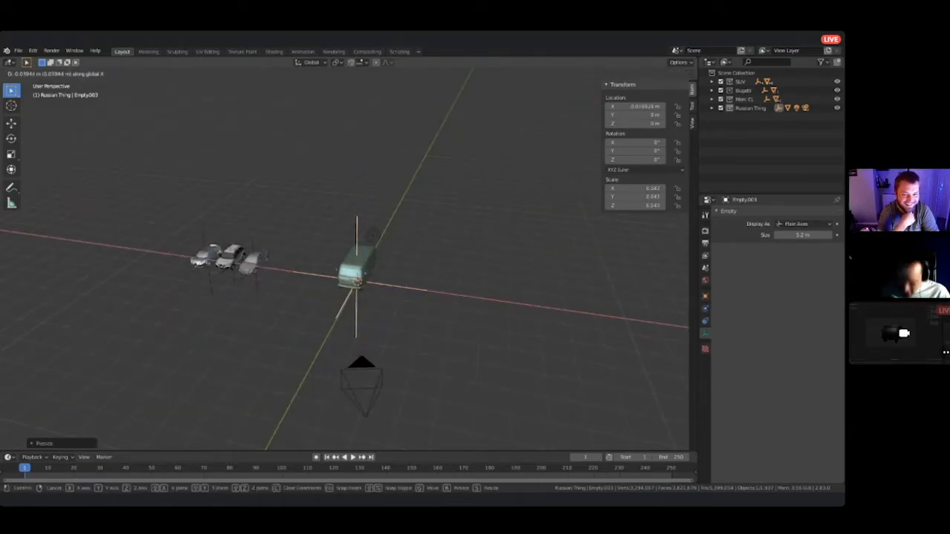
{"action": "left_click", "coordinate": [468, 290]}
{"action": "middle_click_drag", "start_coordinate": [469, 289], "coordinate": [598, 199]}
{"action": "scroll", "coordinate": [475, 178], "scroll_direction": "up", "scroll_amount": 4}
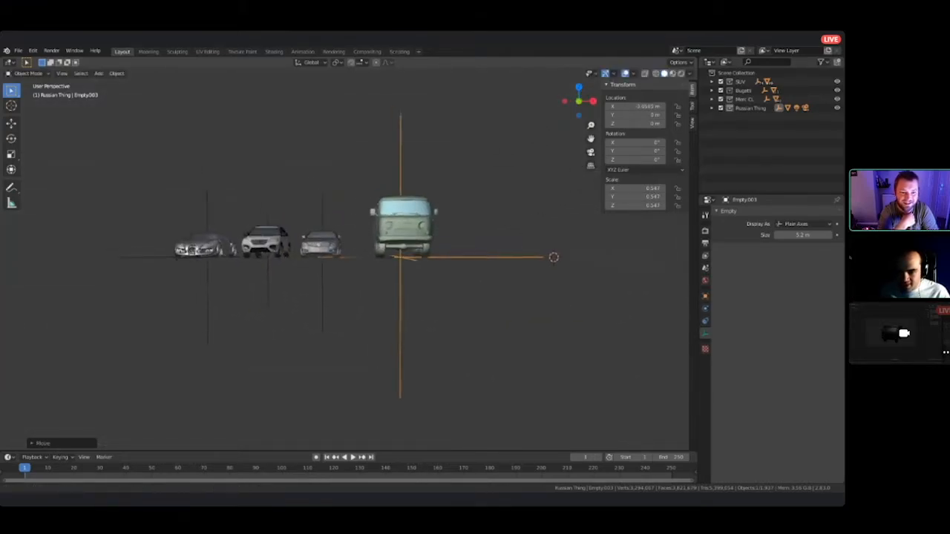
- Scale the van's parent empty down further to about 0.404 to match the size of the other cars
{"action": "key", "text": "s"}
{"action": "left_click", "coordinate": [525, 270]}
{"action": "key", "text": "s"}
{"action": "left_click", "coordinate": [519, 291]}
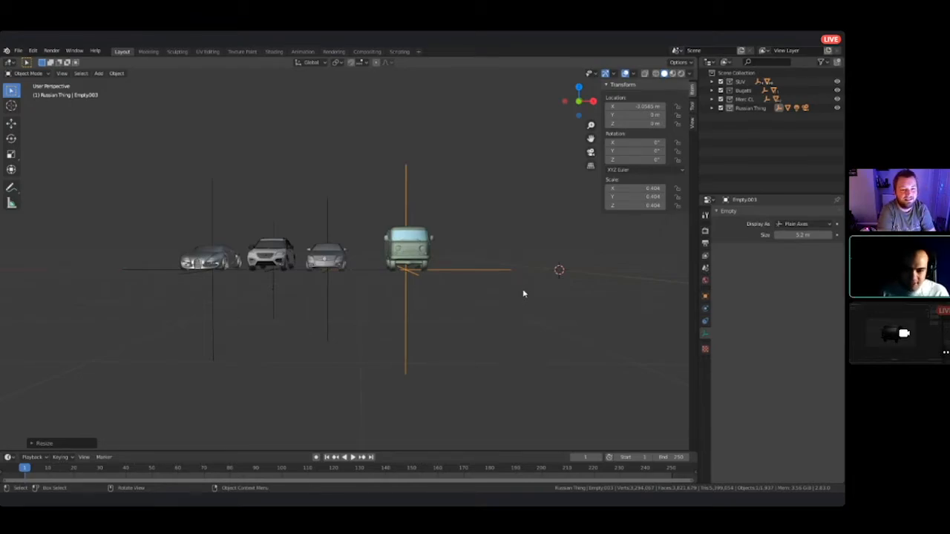
{"action": "middle_click_drag", "start_coordinate": [268, 290], "coordinate": [330, 270]}
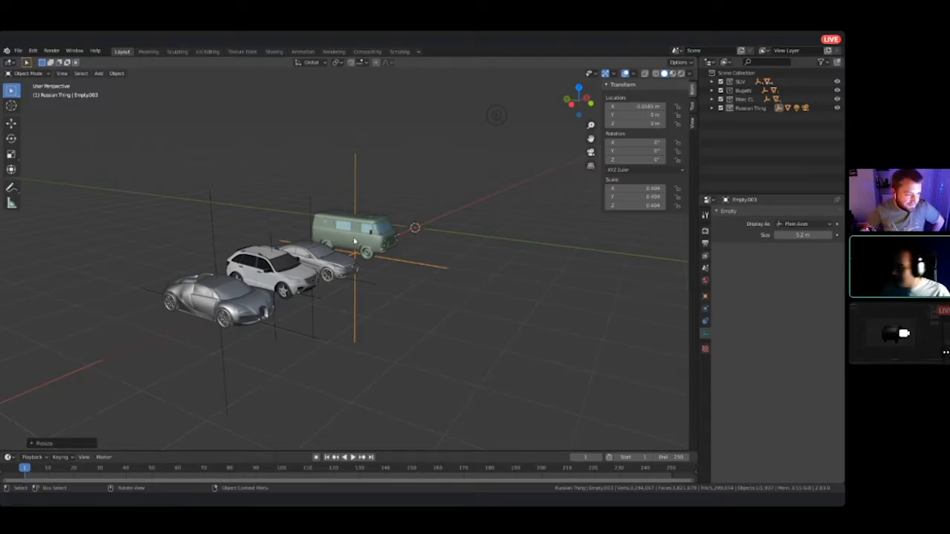
{"action": "middle_click_drag", "start_coordinate": [358, 174], "coordinate": [283, 223]}
{"action": "left_click", "coordinate": [380, 245]}
{"action": "middle_click_drag", "start_coordinate": [380, 245], "coordinate": [385, 246]}
{"action": "middle_click_drag", "start_coordinate": [349, 260], "coordinate": [343, 239]}
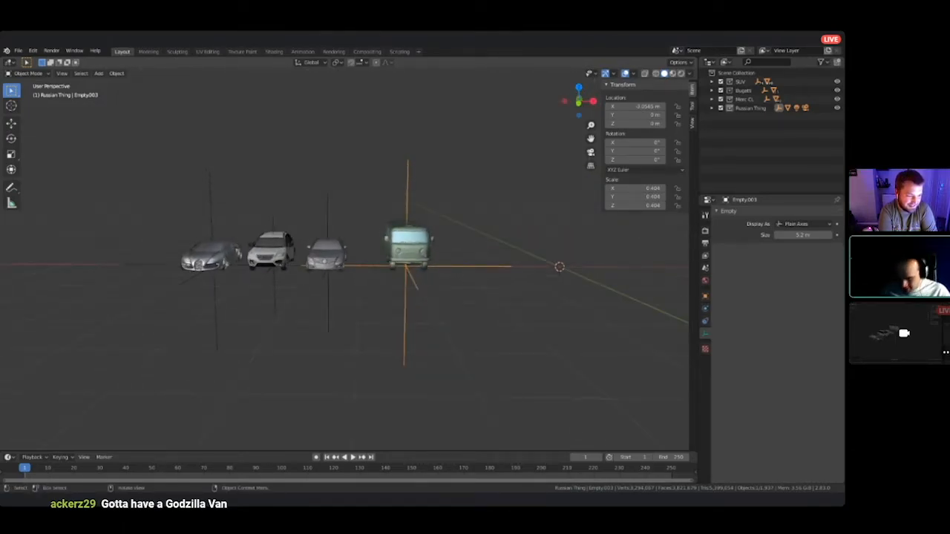
{"action": "key", "text": "s"}
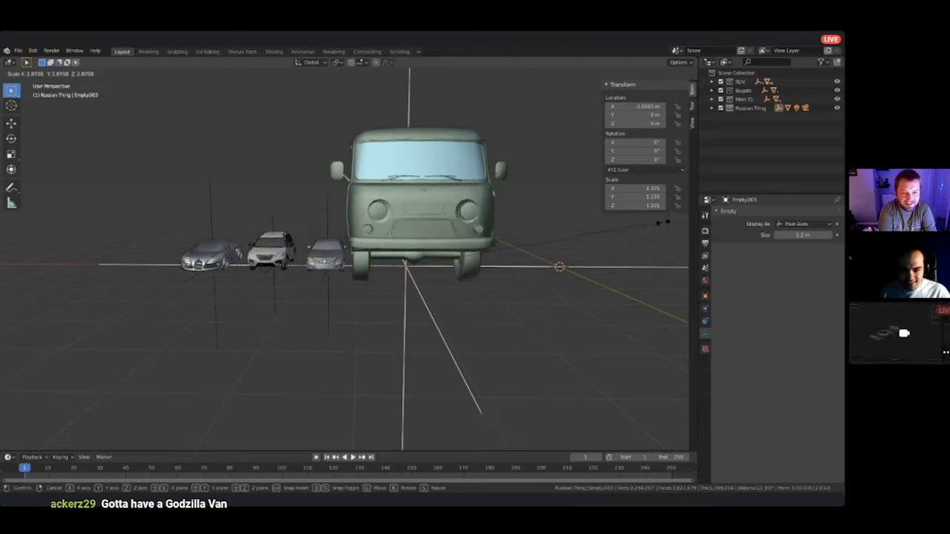
{"action": "key", "text": "Escape"}
- Select the SUV's parent empty and scale it up to about 1.117 to match the neighbouring cars
{"action": "middle_click_drag", "start_coordinate": [343, 239], "coordinate": [363, 312]}
{"action": "scroll", "coordinate": [348, 260], "scroll_direction": "up", "scroll_amount": 2}
{"action": "middle_click_drag", "start_coordinate": [364, 245], "coordinate": [302, 316], "text": "shift"}
{"action": "middle_click_drag", "start_coordinate": [415, 312], "coordinate": [442, 256]}
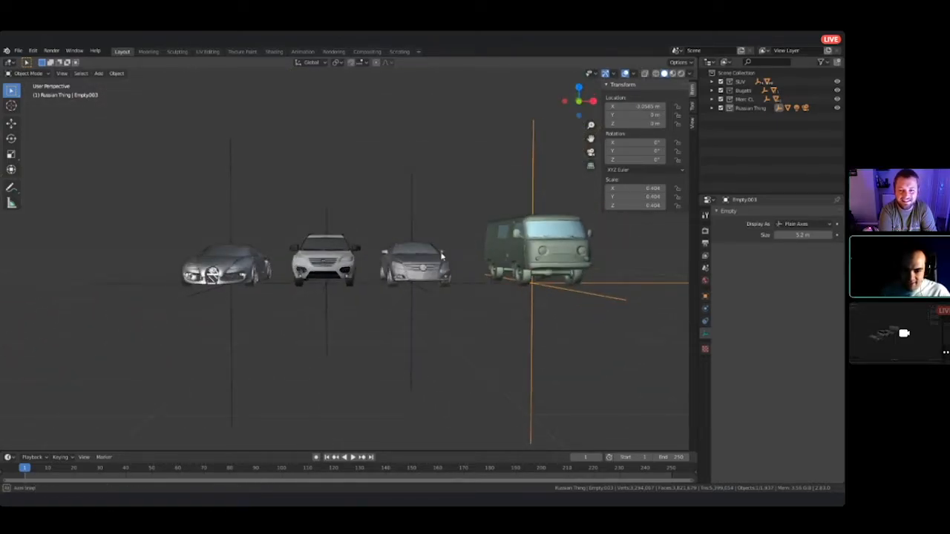
{"action": "left_click", "coordinate": [326, 224]}
{"action": "key", "text": "s"}
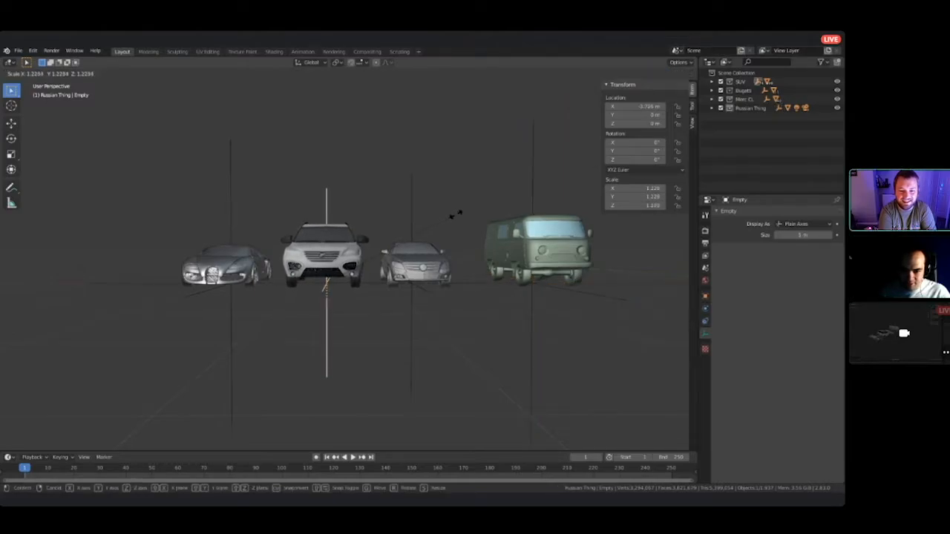
{"action": "left_click", "coordinate": [455, 215]}
{"action": "middle_click_drag", "start_coordinate": [455, 215], "coordinate": [429, 200]}
{"action": "key", "text": "s"}
{"action": "left_click", "coordinate": [427, 236]}
- Delete the light object near the world origin
{"action": "middle_click_drag", "start_coordinate": [564, 245], "coordinate": [461, 240]}
{"action": "scroll", "coordinate": [494, 317], "scroll_direction": "down", "scroll_amount": 2}
{"action": "middle_click_drag", "start_coordinate": [509, 319], "coordinate": [361, 255], "text": "shift"}
{"action": "scroll", "coordinate": [549, 130], "scroll_direction": "down", "scroll_amount": 4}
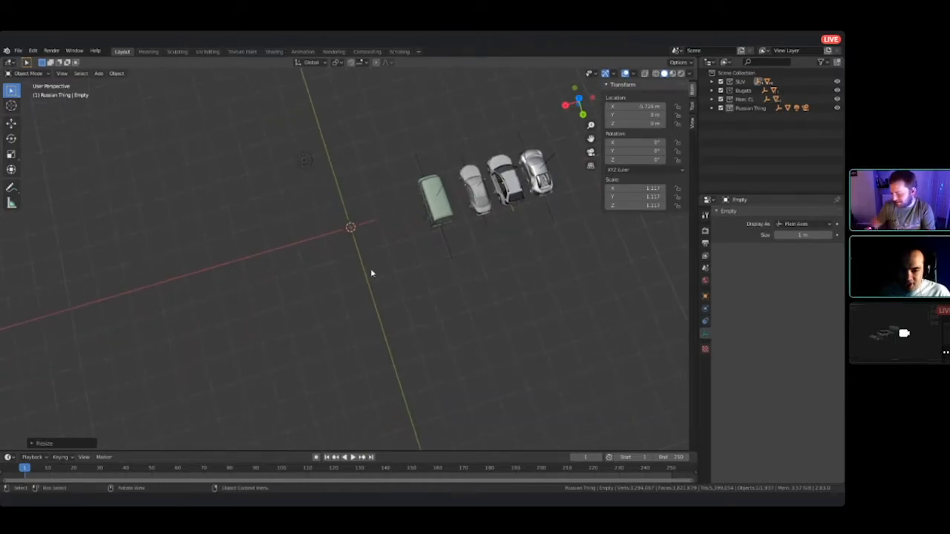
{"action": "middle_click_drag", "start_coordinate": [391, 222], "coordinate": [327, 237]}
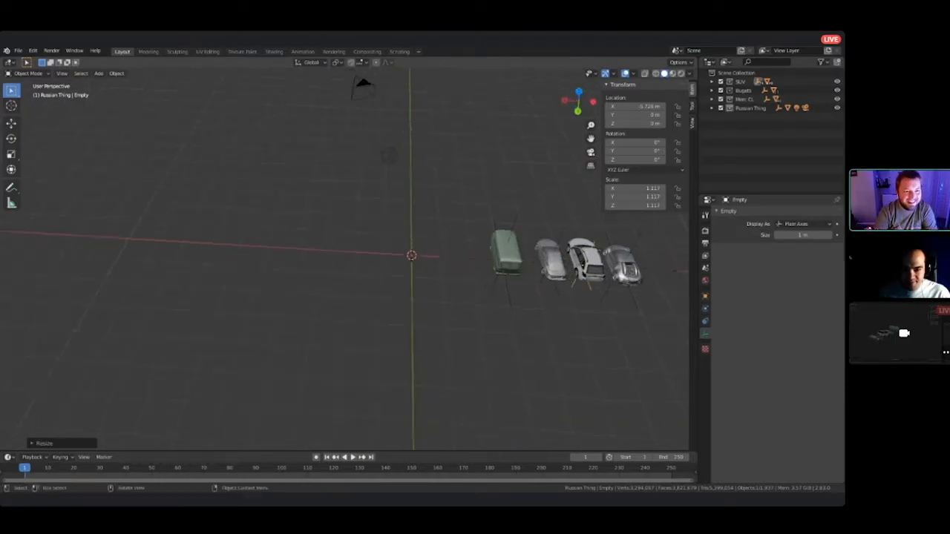
{"action": "middle_click_drag", "start_coordinate": [411, 255], "coordinate": [371, 312], "text": "shift"}
{"action": "left_click", "coordinate": [348, 217]}
{"action": "key", "text": "x"}
{"action": "left_click", "coordinate": [353, 238]}
{"action": "middle_click_drag", "start_coordinate": [353, 238], "coordinate": [397, 246]}
- Add the road photo TexturesCom_Roads0106_2_M.jpg to the scene as an image empty beside the cars, and deselect everything
{"action": "scroll", "coordinate": [377, 244], "scroll_direction": "up", "scroll_amount": 1}
{"action": "scroll", "coordinate": [377, 244], "scroll_direction": "up", "scroll_amount": 2}
{"action": "key", "text": "shift+a"}
{"action": "key", "text": "shift+a"}
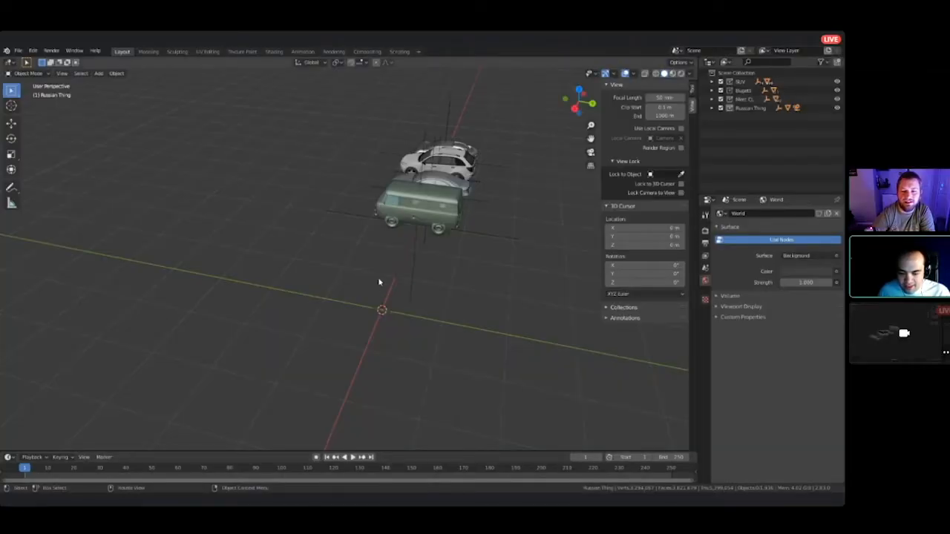
{"action": "left_click_drag", "start_coordinate": [378, 279], "coordinate": [157, 246]}
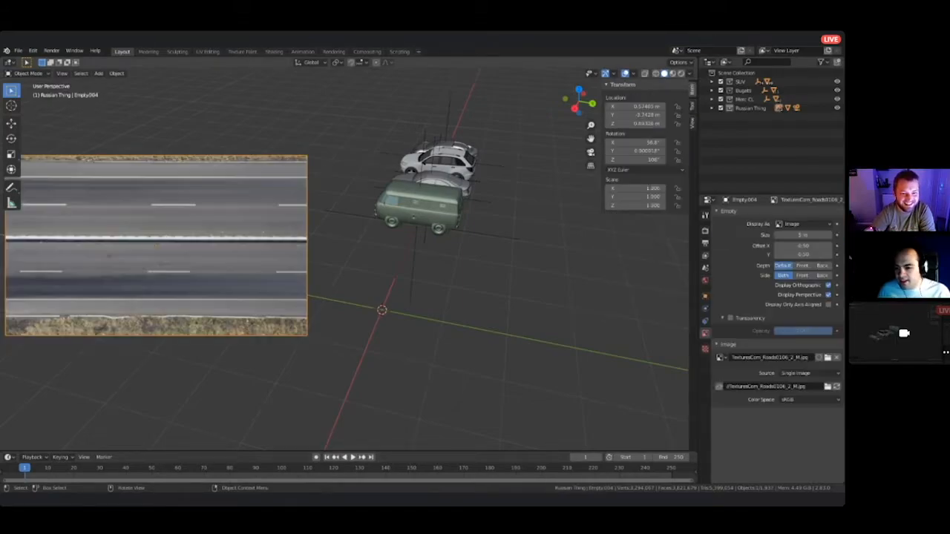
{"action": "key", "text": "alt+a"}
- Select the road image empty and clear its rotation so that it lies flat
{"action": "middle_click_drag", "start_coordinate": [282, 245], "coordinate": [230, 286]}
{"action": "scroll", "coordinate": [149, 245], "scroll_direction": "down", "scroll_amount": 2}
{"action": "left_click", "coordinate": [252, 248]}
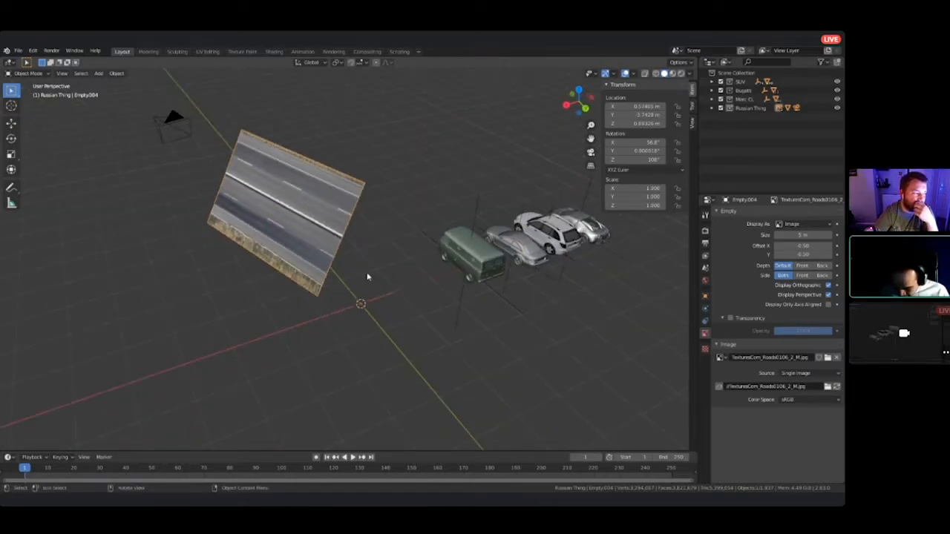
{"action": "key", "text": "alt+r"}
{"action": "middle_click_drag", "start_coordinate": [230, 285], "coordinate": [413, 324]}
{"action": "scroll", "coordinate": [344, 260], "scroll_direction": "up", "scroll_amount": 3}
{"action": "middle_click_drag", "start_coordinate": [345, 297], "coordinate": [389, 280]}
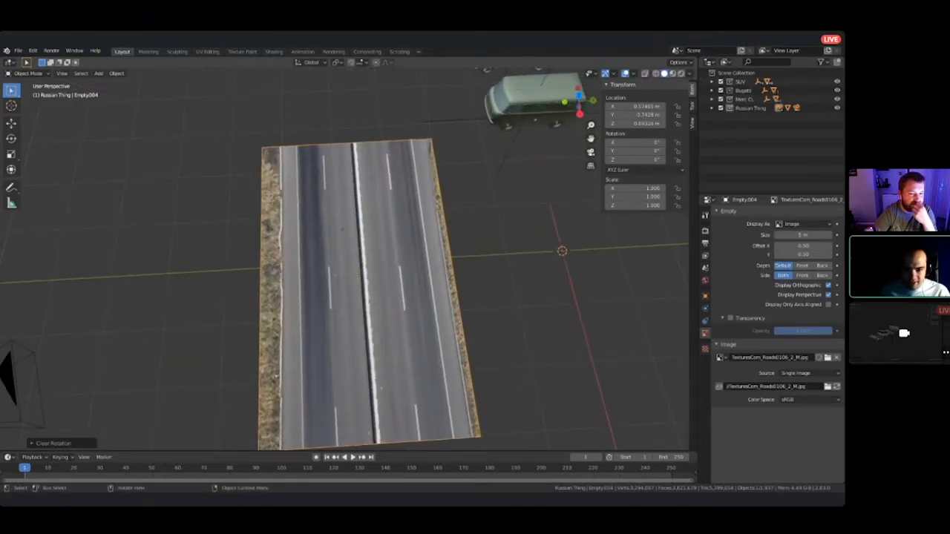
{"action": "middle_click_drag", "start_coordinate": [475, 400], "coordinate": [382, 290]}
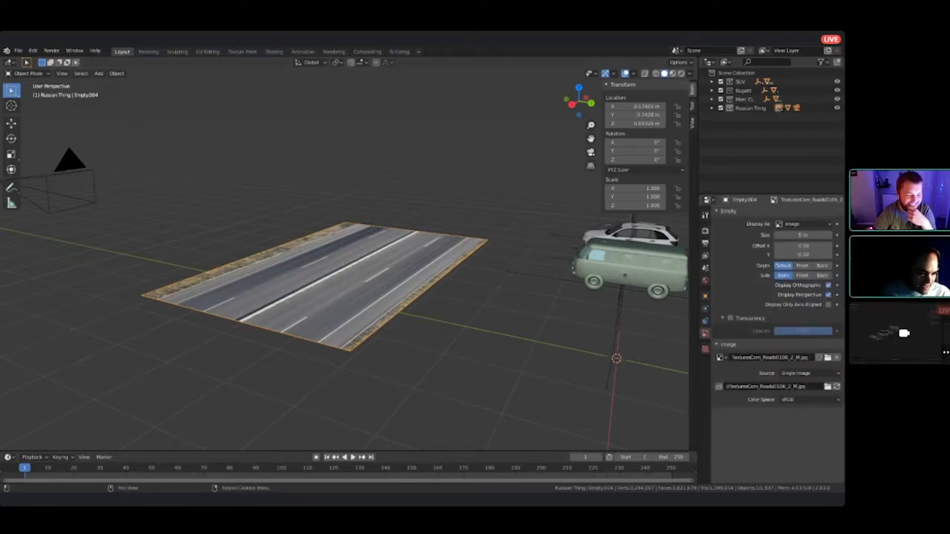
{"action": "left_click", "coordinate": [705, 280]}
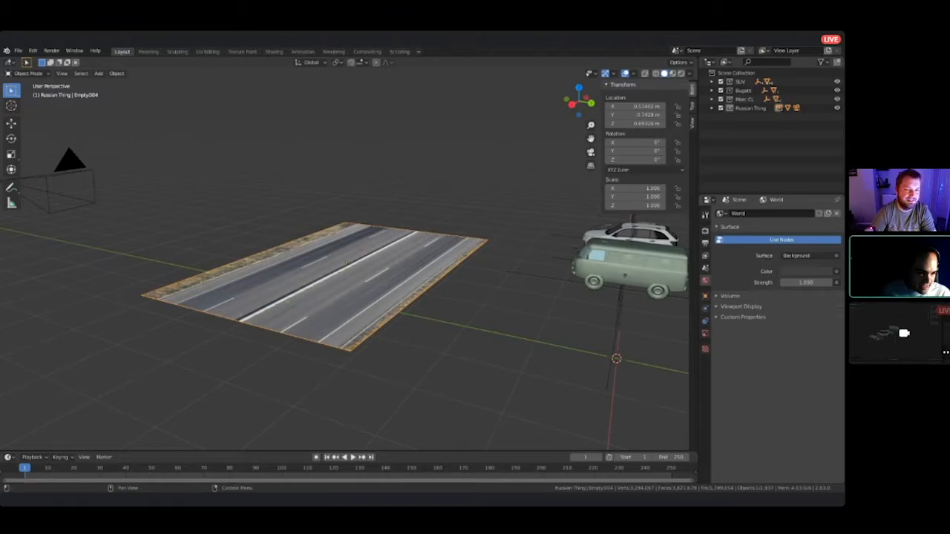
{"action": "left_click", "coordinate": [705, 332]}
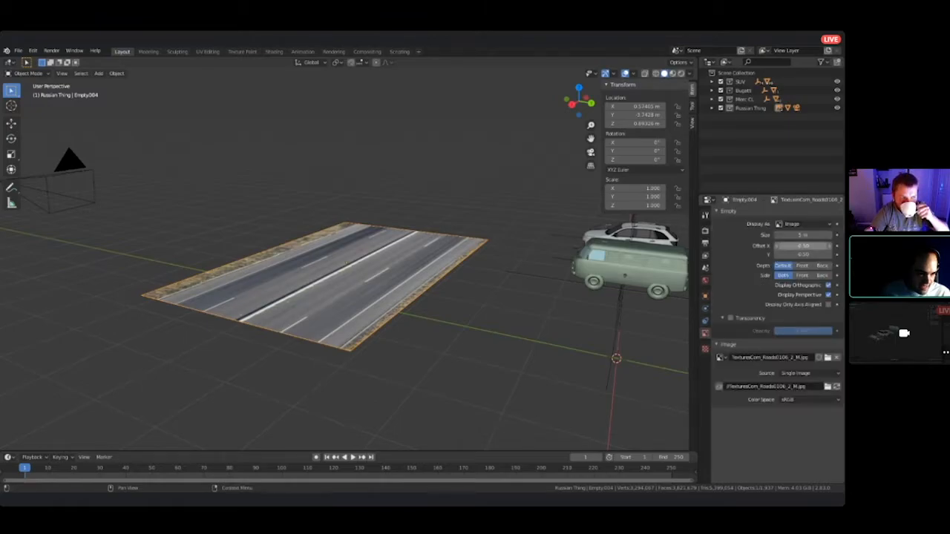
{"action": "left_click", "coordinate": [796, 224]}
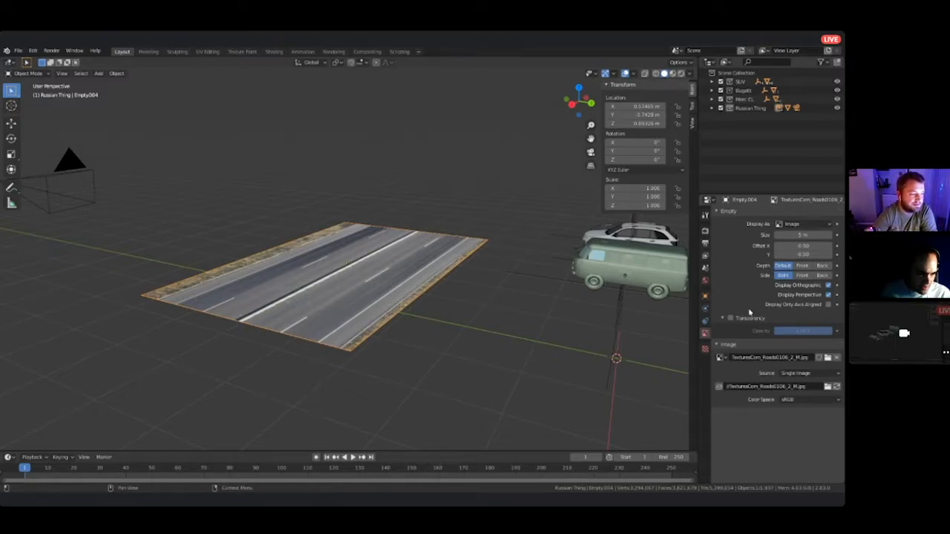
{"action": "right_click", "coordinate": [364, 274]}
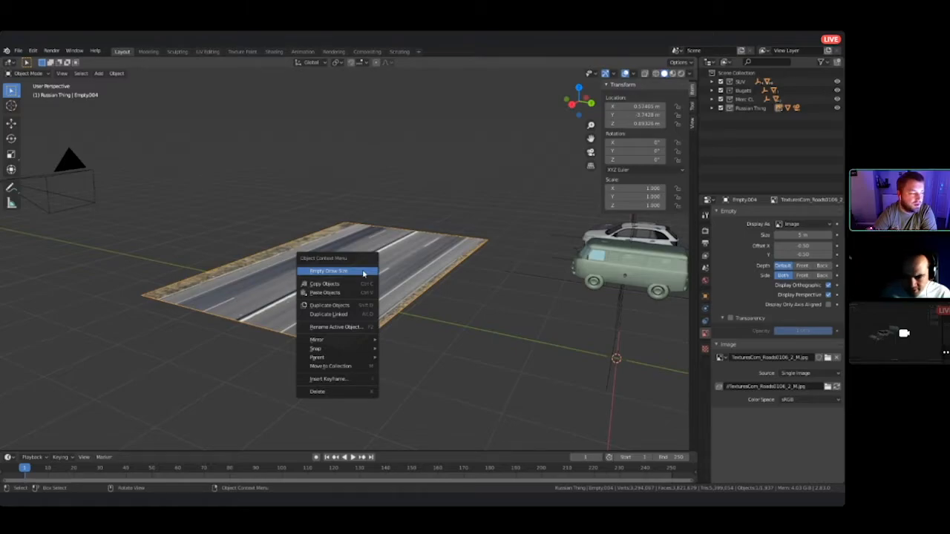
{"action": "key", "text": "Escape"}
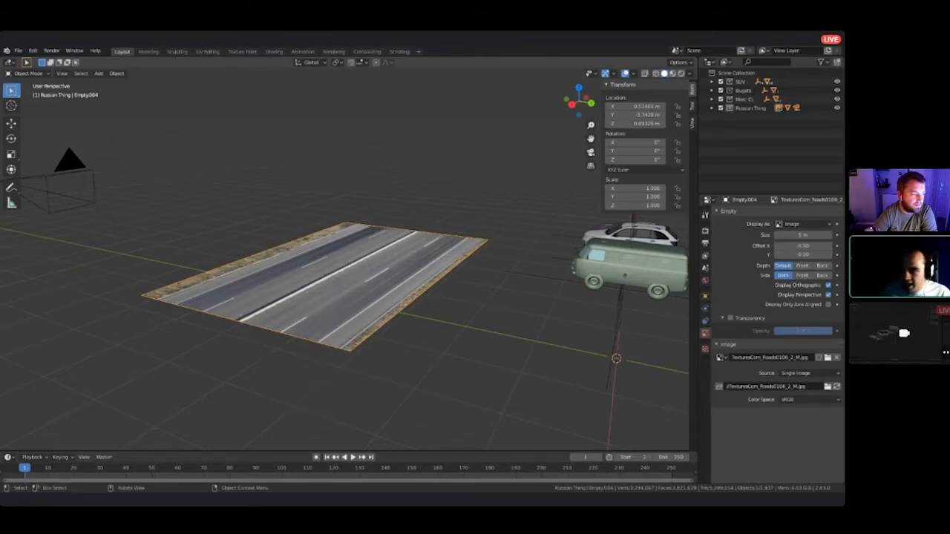
- Try to convert the road image empty to a curve
{"action": "left_click", "coordinate": [117, 73]}
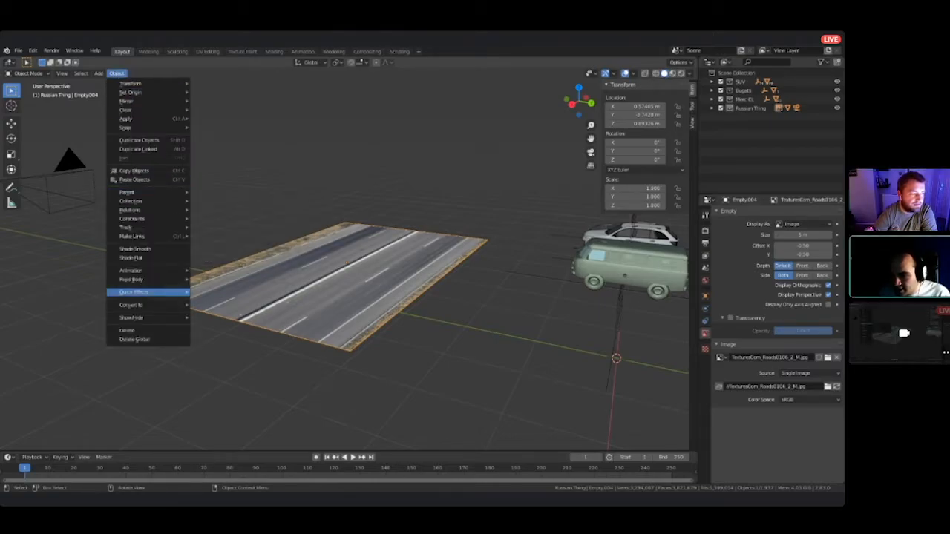
{"action": "mouse_move", "coordinate": [148, 304]}
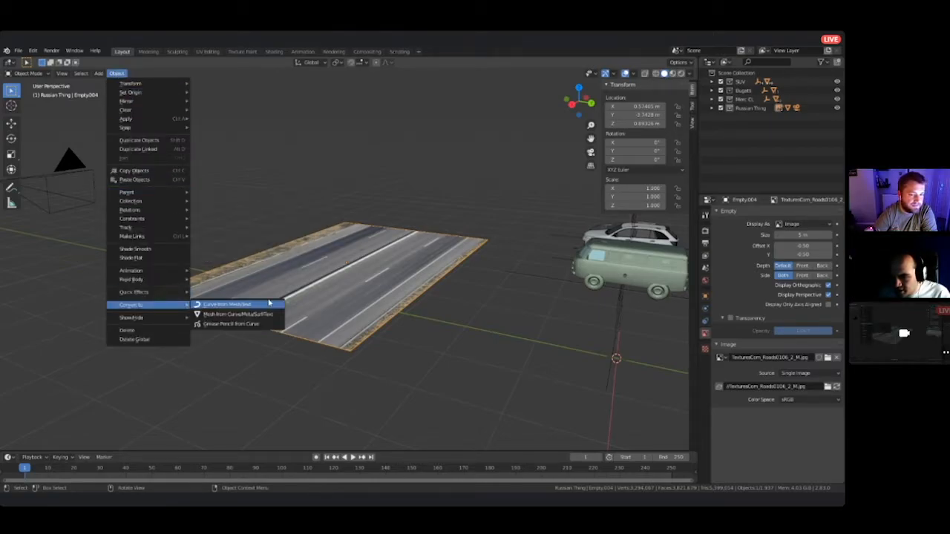
{"action": "left_click", "coordinate": [222, 305]}
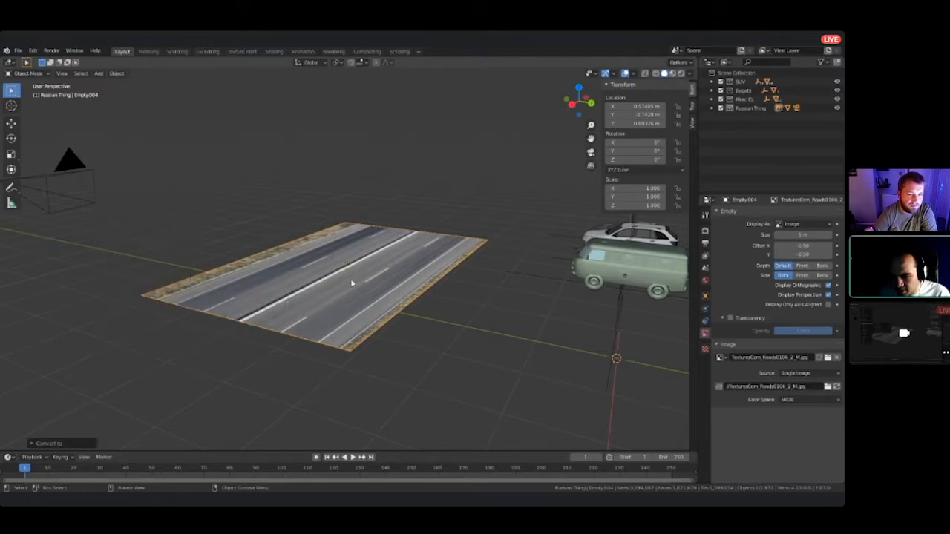
{"action": "middle_click_drag", "start_coordinate": [351, 283], "coordinate": [390, 315]}
{"action": "middle_click_drag", "start_coordinate": [322, 288], "coordinate": [404, 256]}
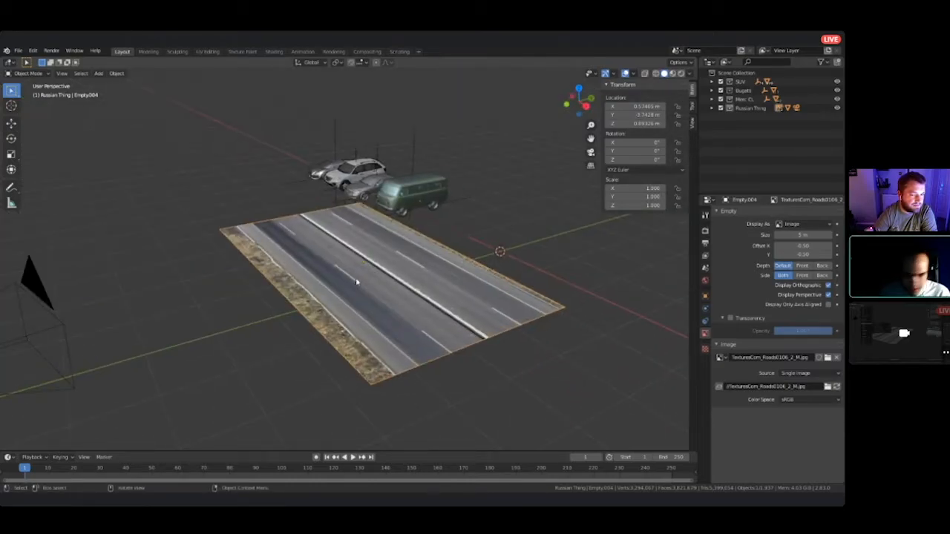
- Shrink the road image freehand from its corner to a size of about 4.3 m
{"action": "mouse_move", "coordinate": [386, 278]}
{"action": "middle_mouse_down"}
{"action": "mouse_move", "coordinate": [430, 341]}
{"action": "mouse_move", "coordinate": [404, 274]}
{"action": "middle_mouse_up"}
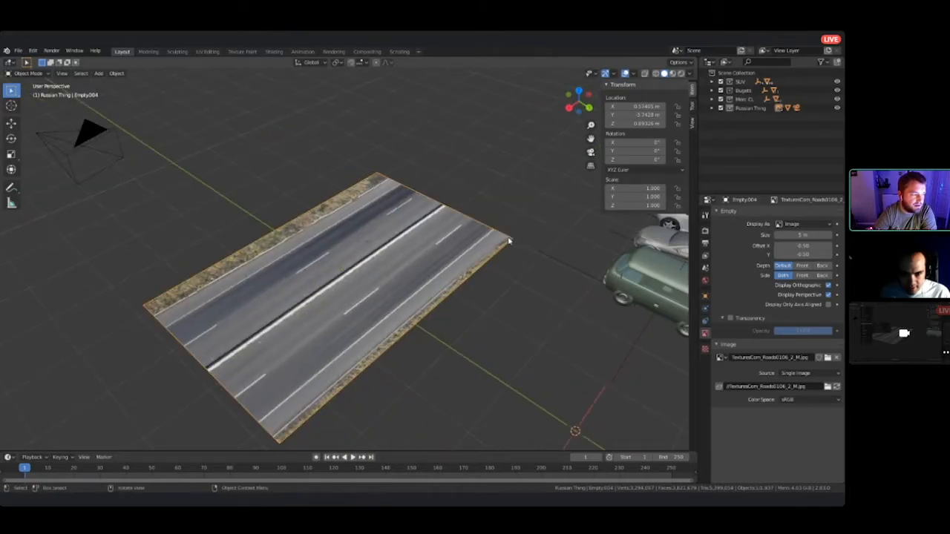
{"action": "left_click_drag", "start_coordinate": [511, 239], "coordinate": [467, 247]}
{"action": "right_click", "coordinate": [468, 220]}
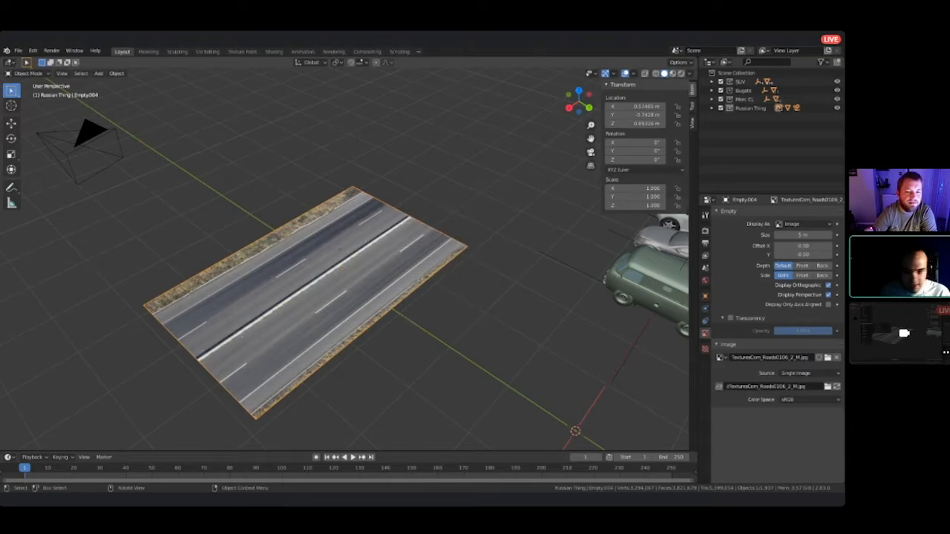
{"action": "middle_click_drag", "start_coordinate": [448, 304], "coordinate": [375, 190]}
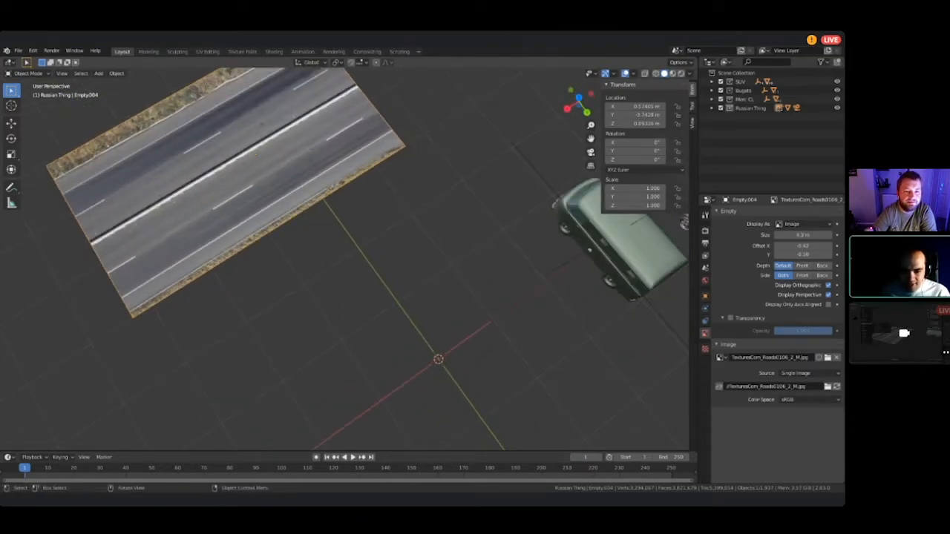
- Add a plane mesh and move it along the Y axis to about -3 m, in line with the road image
{"action": "key", "text": "shift+a"}
{"action": "mouse_move", "coordinate": [375, 102]}
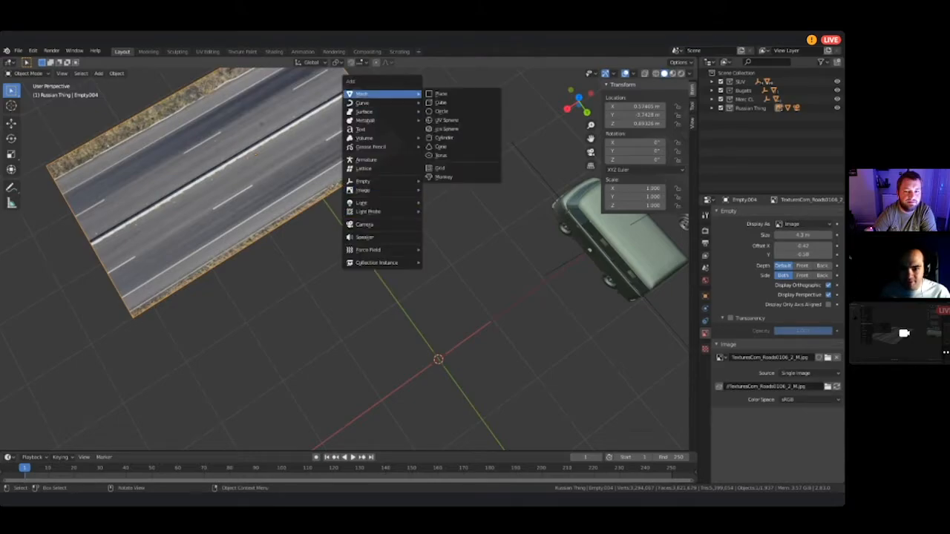
{"action": "left_click", "coordinate": [454, 94]}
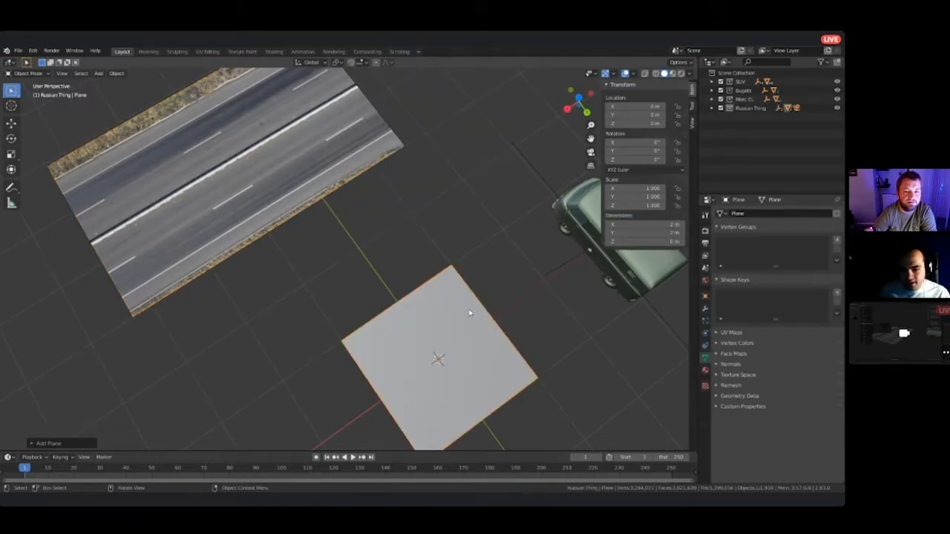
{"action": "middle_click_drag", "start_coordinate": [480, 306], "coordinate": [599, 263], "text": "shift"}
{"action": "scroll", "coordinate": [489, 295], "scroll_direction": "down", "scroll_amount": 2}
{"action": "middle_click_drag", "start_coordinate": [486, 294], "coordinate": [490, 307], "text": "shift"}
{"action": "key", "text": "g"}
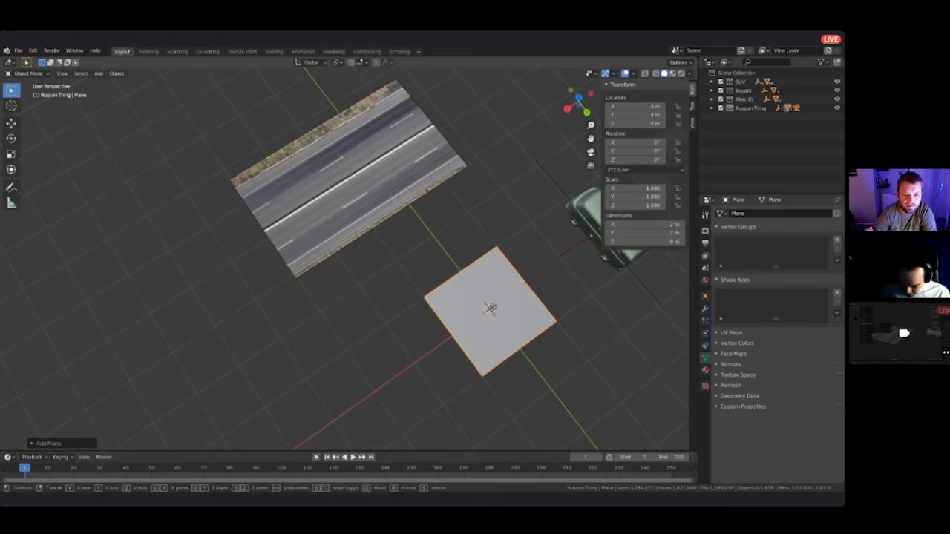
{"action": "key", "text": "y"}
{"action": "left_click", "coordinate": [371, 152]}
- Raise the plane along the Z axis to just above the road image
{"action": "middle_click_drag", "start_coordinate": [386, 174], "coordinate": [444, 226]}
{"action": "key", "text": "g"}
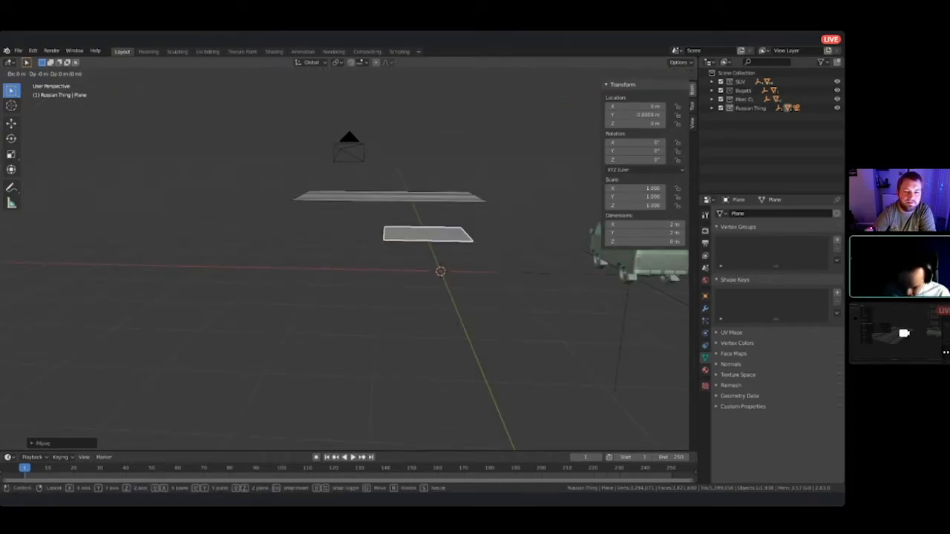
{"action": "key", "text": "z"}
{"action": "left_click", "coordinate": [444, 191]}
{"action": "middle_click_drag", "start_coordinate": [444, 191], "coordinate": [281, 76]}
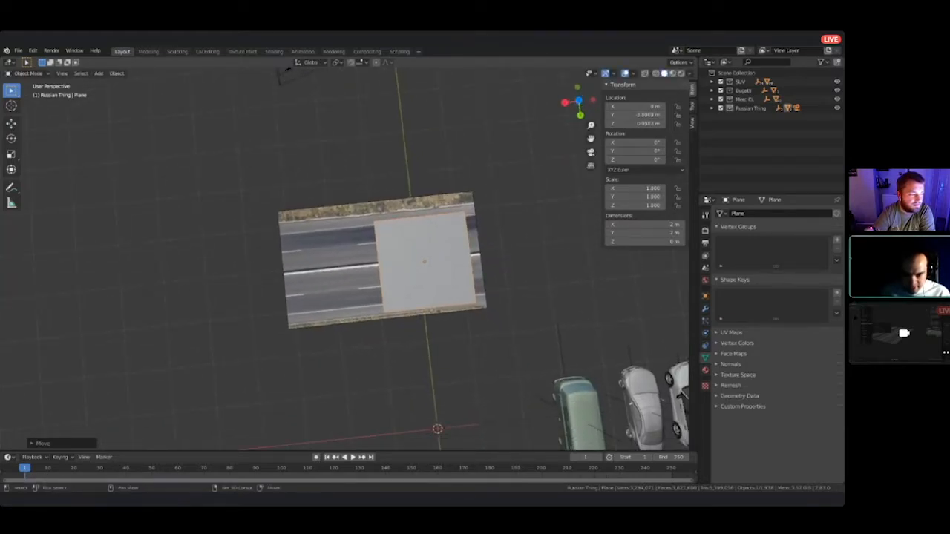
- In Edit Mode, move the plane's positive-X edge along X to about 2.05 m, level with the end of the road image
{"action": "key", "text": "Tab"}
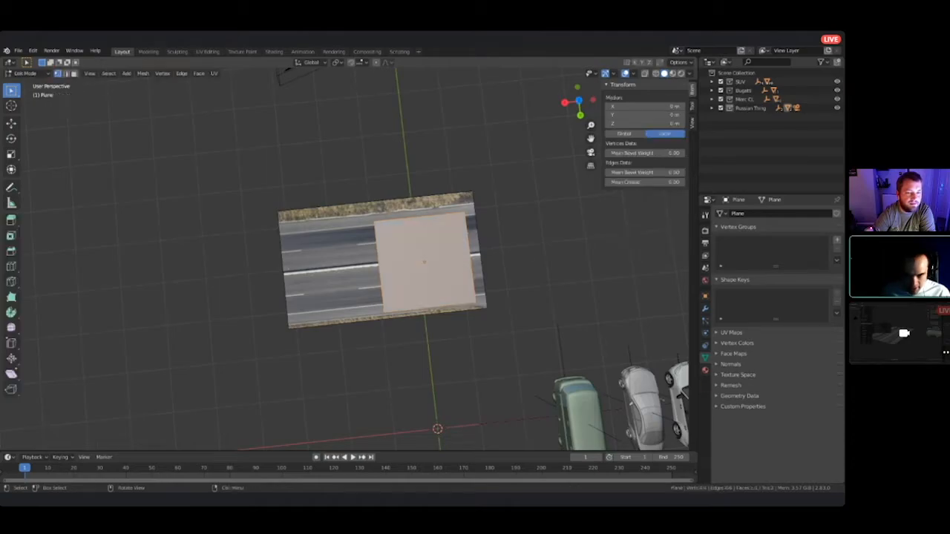
{"action": "left_click", "coordinate": [369, 220]}
{"action": "left_click", "coordinate": [383, 312], "text": "shift"}
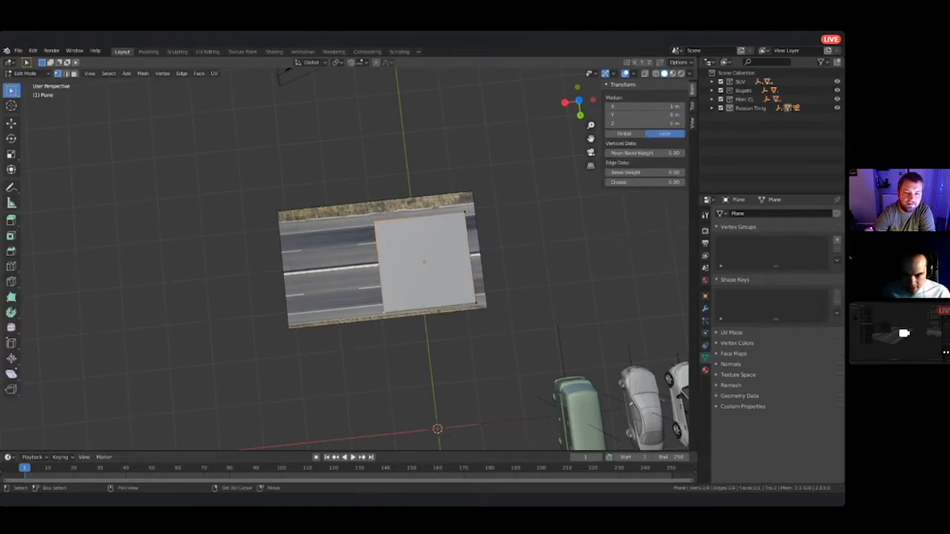
{"action": "key", "text": "g"}
{"action": "key", "text": "x"}
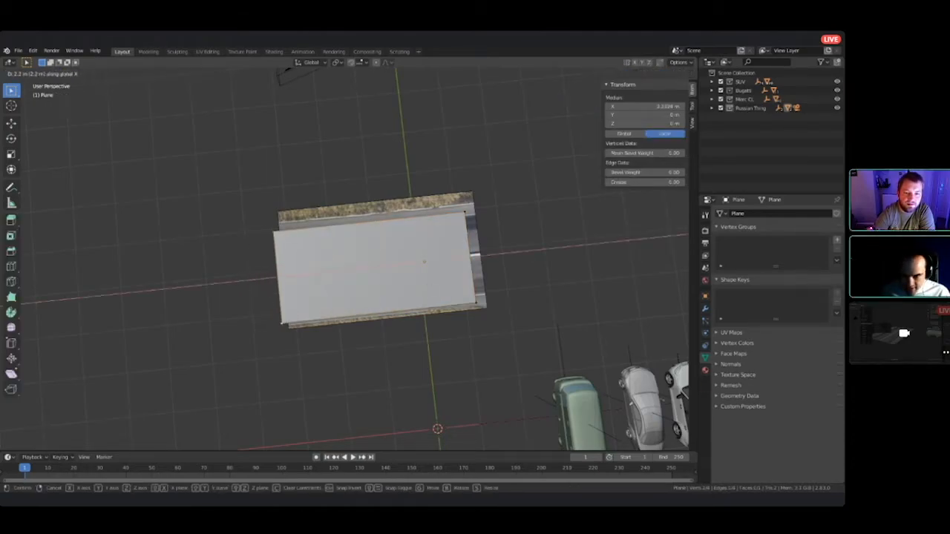
{"action": "key", "text": "Return"}
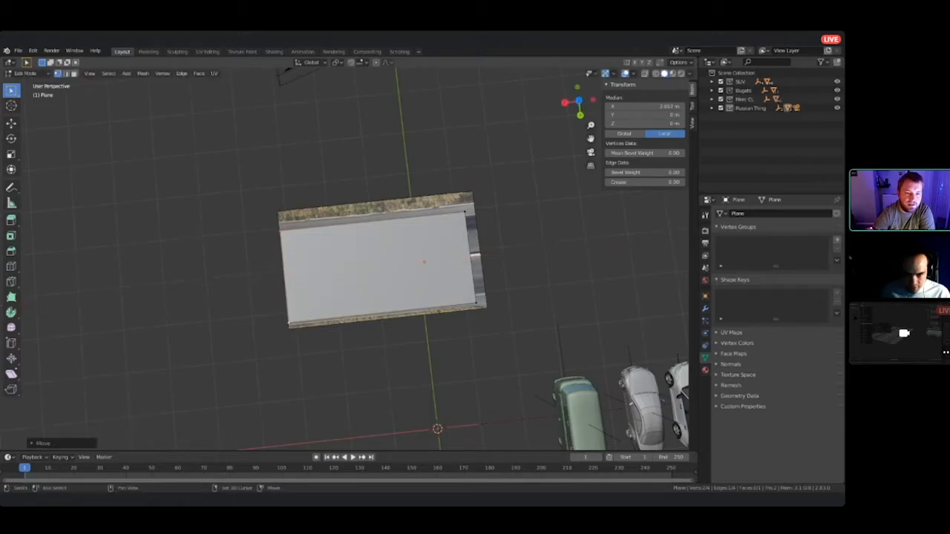
- Move the plane's opposite edge along X to about -1.23 m, level with the road image's other end, and select one of its corner vertices
{"action": "key", "text": "g"}
{"action": "key", "text": "x"}
{"action": "key", "text": "Return"}
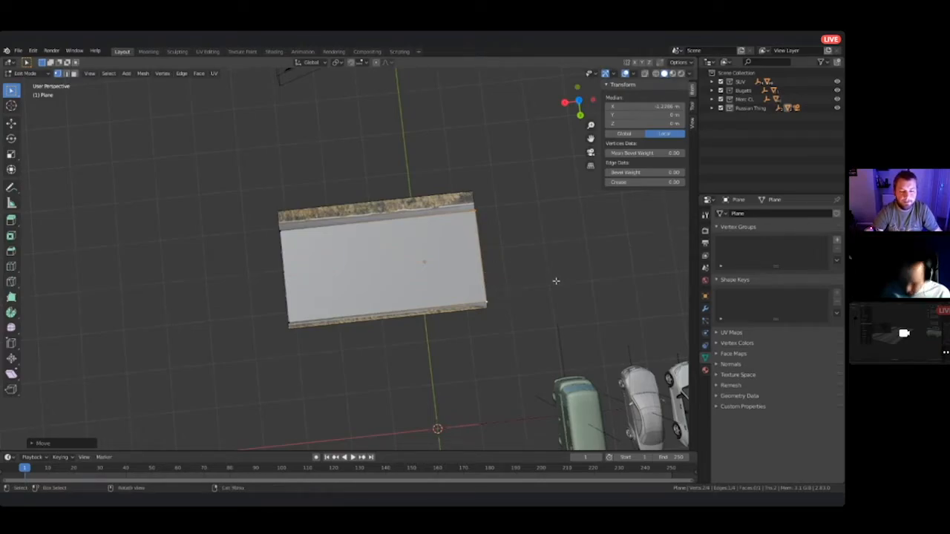
{"action": "left_click", "coordinate": [468, 212]}
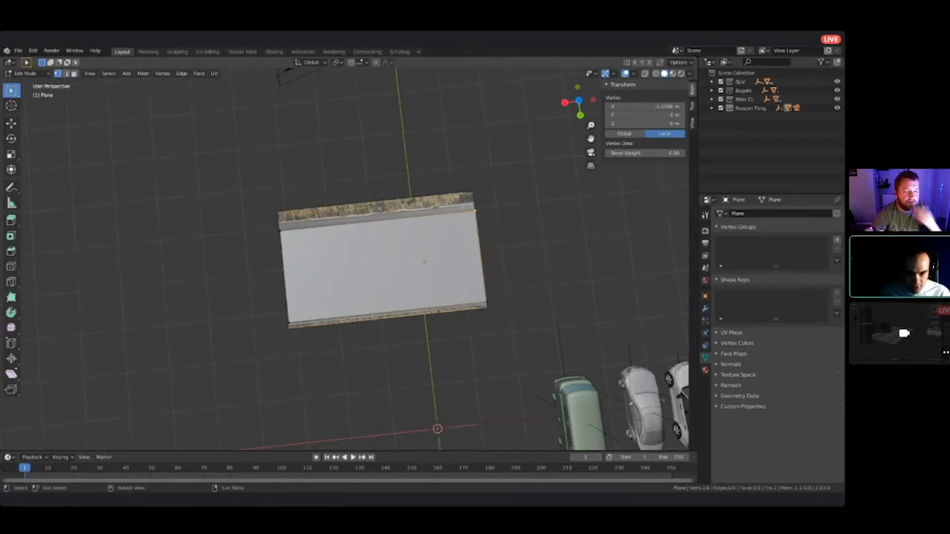
- Select both vertices of the plane's negative-X edge and nudge them along X to about -1.22 m, level with the road image's end
{"action": "left_click", "coordinate": [485, 303], "text": "shift"}
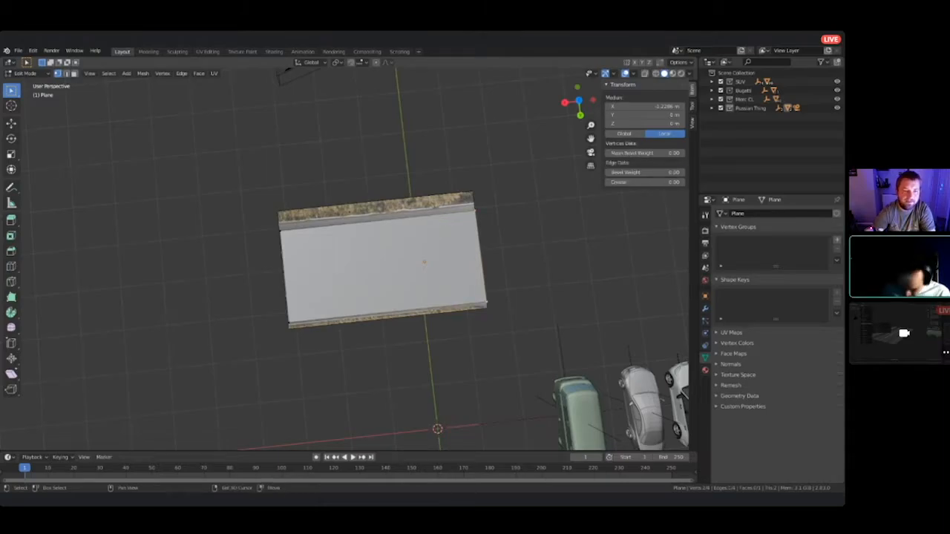
{"action": "key", "text": "g"}
{"action": "key", "text": "x"}
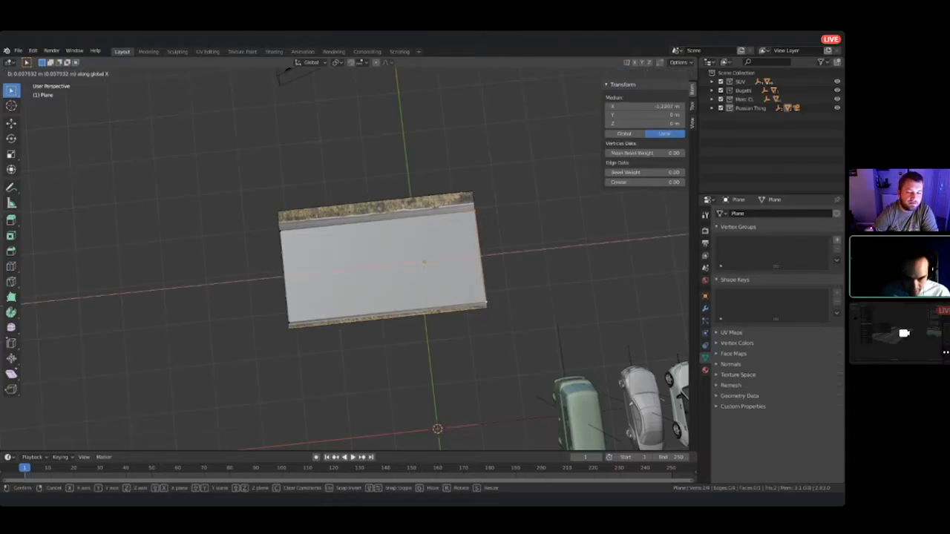
{"action": "left_click", "coordinate": [486, 302]}
- Move the plane's negative-Y edge along Y to about -1.15 m in local coordinates, towards the wide grass verge
{"action": "left_click", "coordinate": [475, 210]}
{"action": "left_click", "coordinate": [281, 230], "text": "shift"}
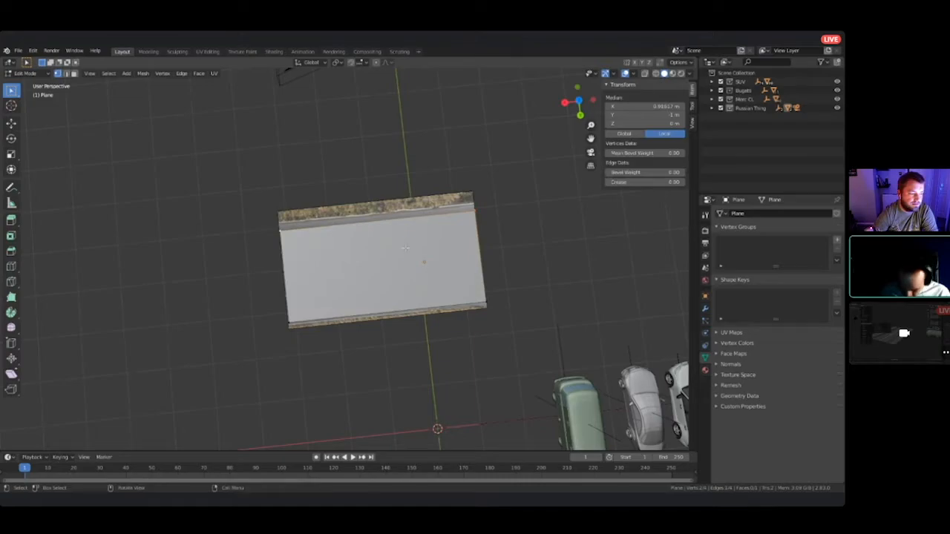
{"action": "key", "text": "g"}
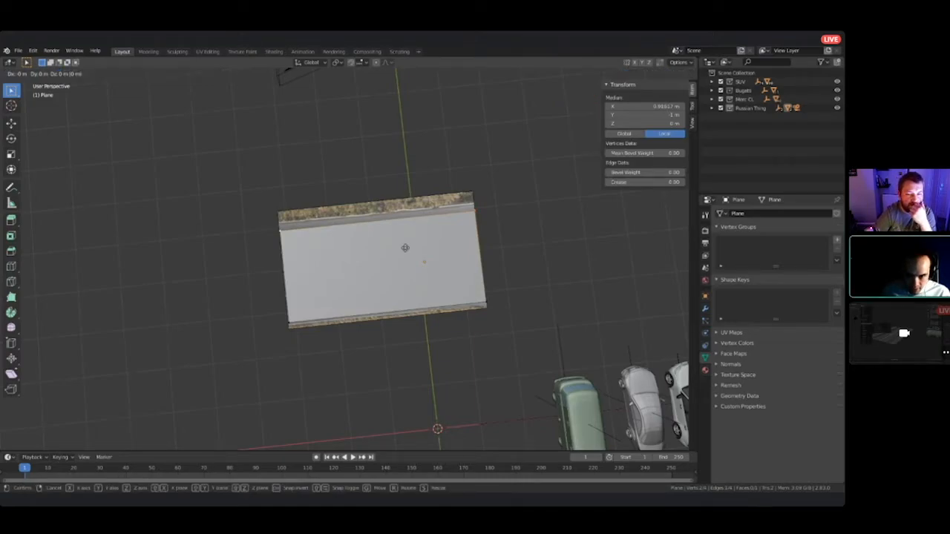
{"action": "key", "text": "y"}
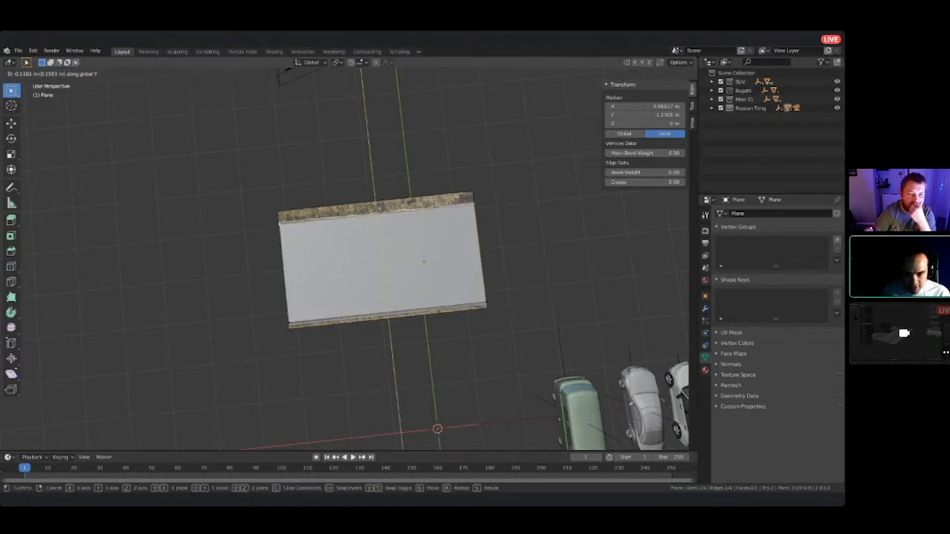
{"action": "left_click", "coordinate": [404, 239]}
- Examine from several angles how the plane covers the road image, leaving and re-entering Edit Mode on the plane
{"action": "left_click", "coordinate": [473, 204]}
{"action": "left_click", "coordinate": [289, 324]}
{"action": "middle_click_drag", "start_coordinate": [416, 297], "coordinate": [445, 238]}
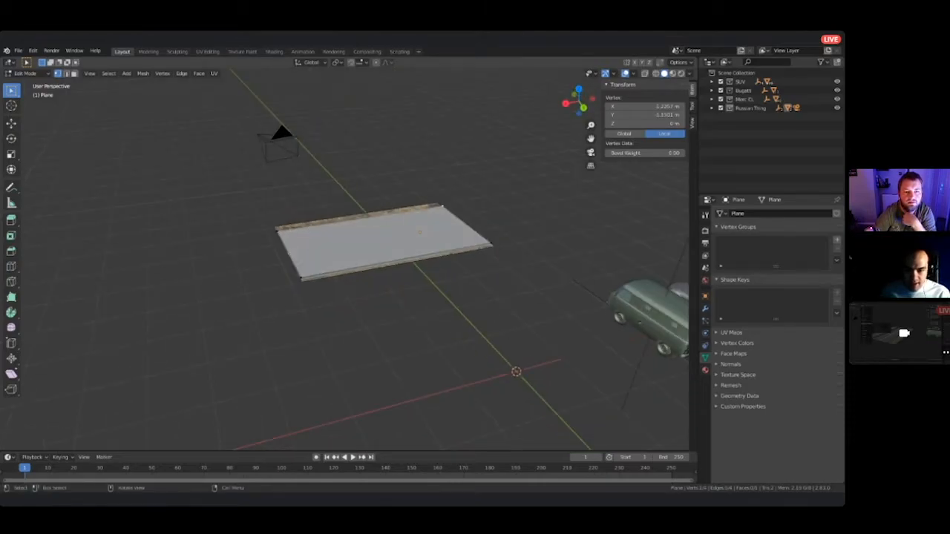
{"action": "key", "text": "Tab"}
{"action": "middle_click_drag", "start_coordinate": [371, 267], "coordinate": [499, 278]}
{"action": "left_click", "coordinate": [286, 237]}
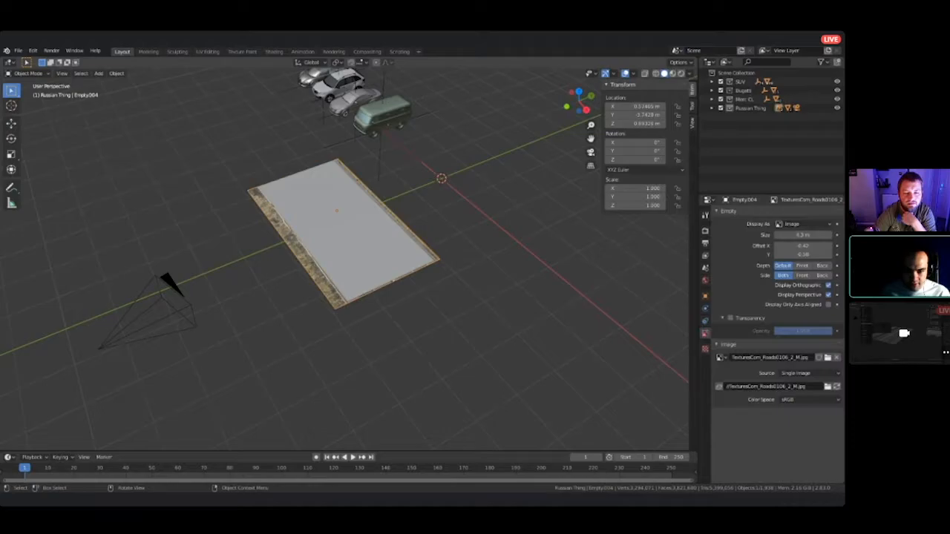
{"action": "middle_click_drag", "start_coordinate": [371, 223], "coordinate": [349, 282]}
{"action": "left_click", "coordinate": [341, 223]}
{"action": "key", "text": "Tab"}
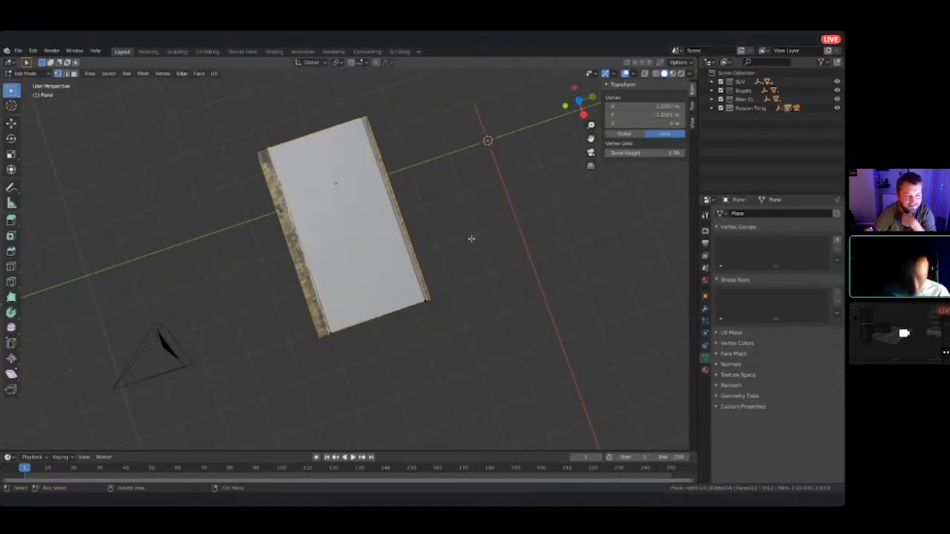
- Select the plane's entire mesh in top view and unwrap its UVs with Unwrap
{"action": "key", "text": "a"}
{"action": "key", "text": "KP_7"}
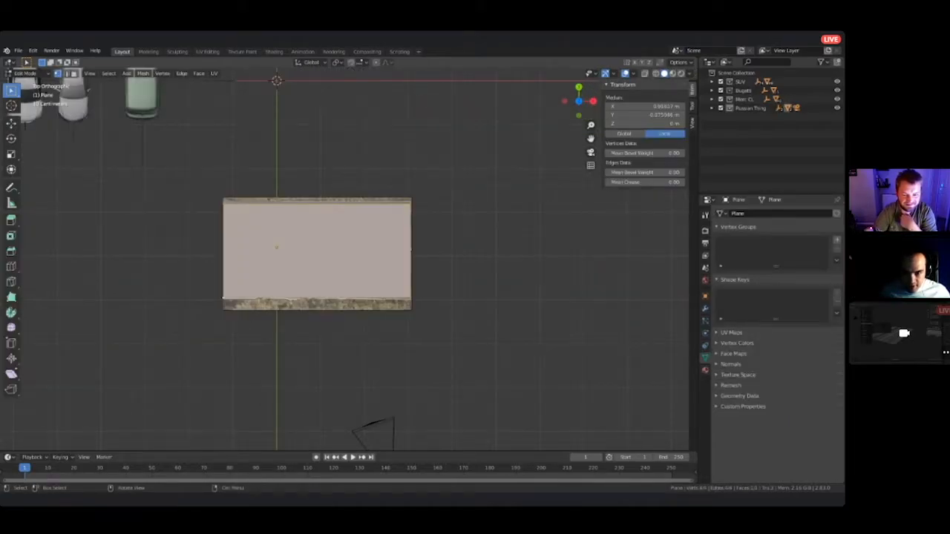
{"action": "middle_click_drag", "start_coordinate": [272, 236], "coordinate": [340, 232], "text": "shift"}
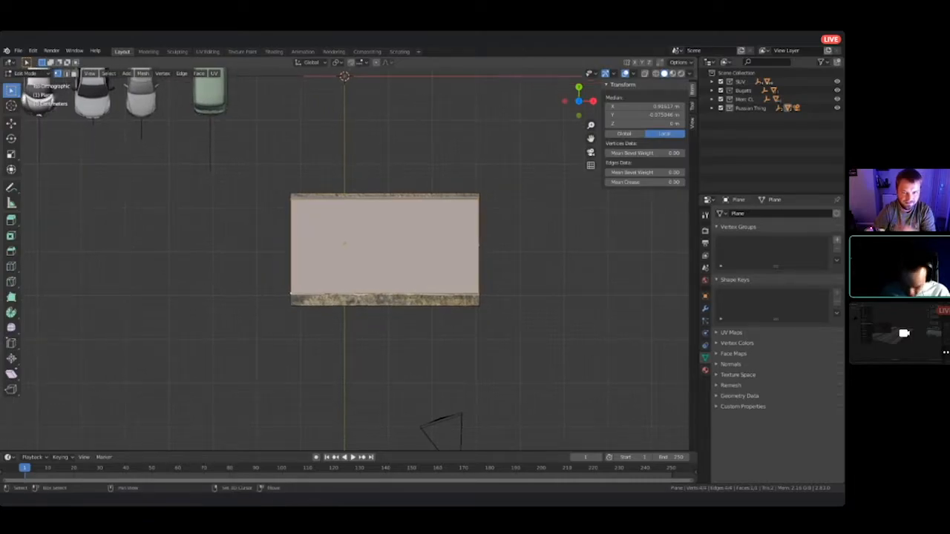
{"action": "key", "text": "u"}
{"action": "left_click", "coordinate": [344, 243]}
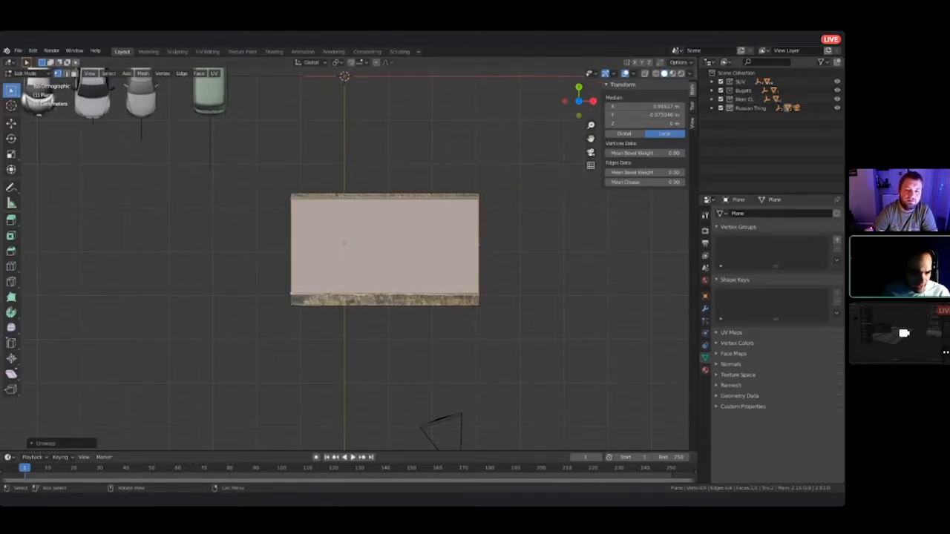
- Create a new material on the plane and name it Road
{"action": "left_click", "coordinate": [705, 369]}
{"action": "left_click", "coordinate": [788, 250]}
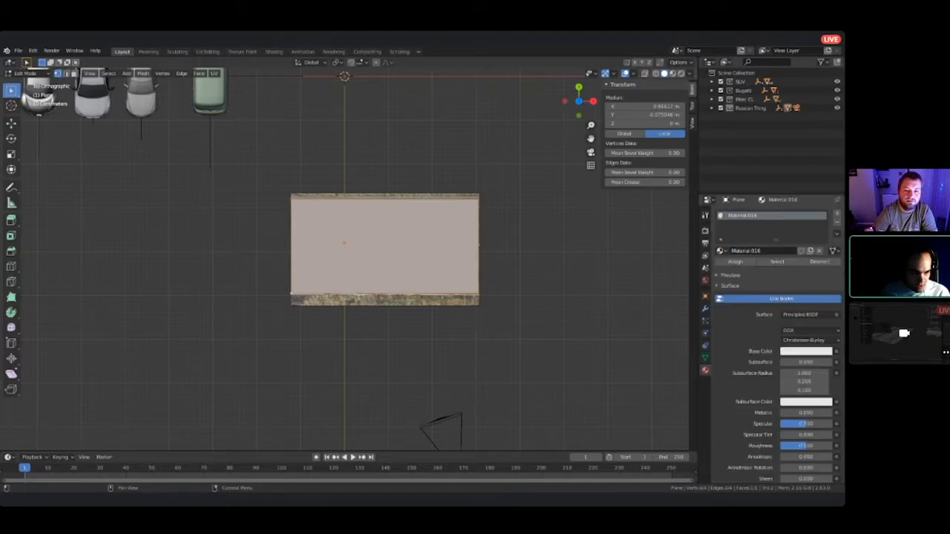
{"action": "left_click", "coordinate": [762, 251]}
{"action": "type", "text": "Road"}
{"action": "key", "text": "Return"}
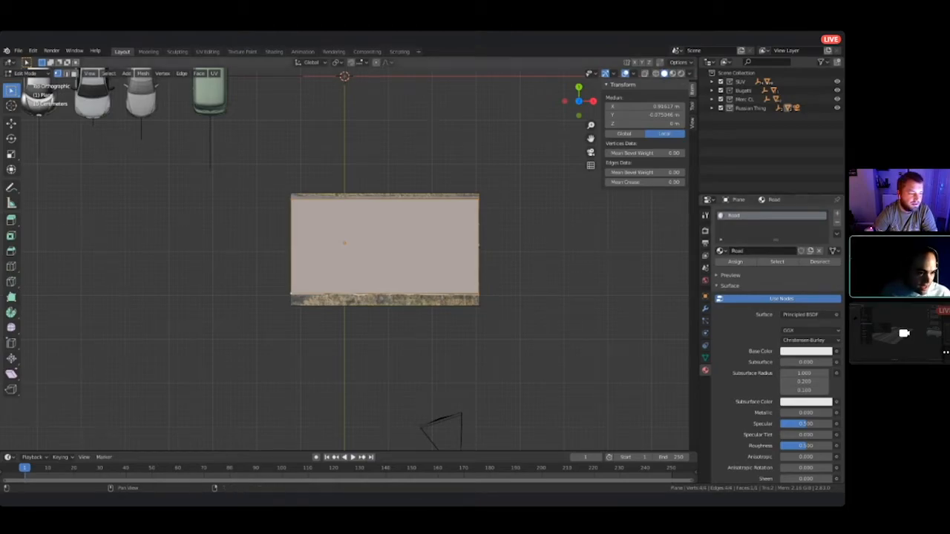
{"action": "scroll", "coordinate": [845, 257], "scroll_direction": "down", "scroll_amount": 2}
{"action": "scroll", "coordinate": [849, 257], "scroll_direction": "up", "scroll_amount": 2}
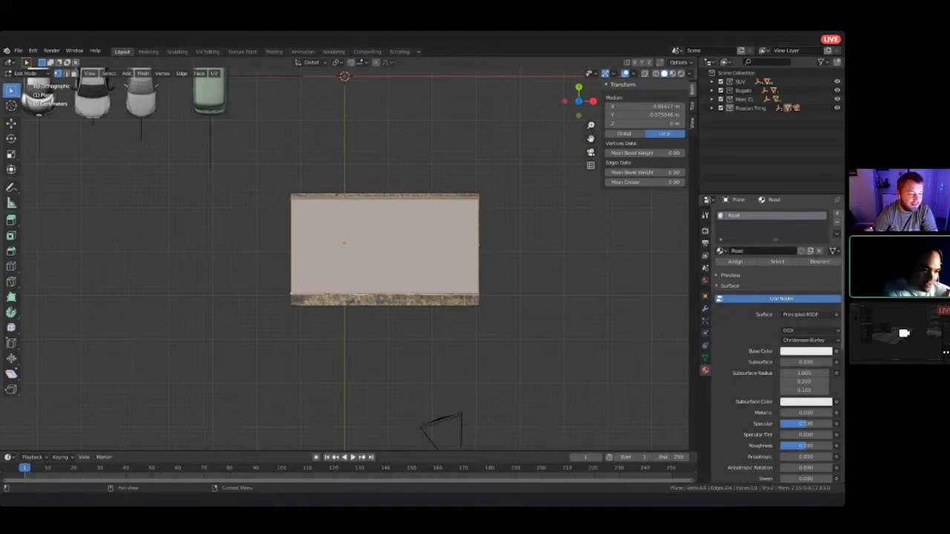
- Link an Image Texture with the TexturesCom road image to the Road material's Base Color and show the viewport in Material Preview
{"action": "left_click", "coordinate": [836, 351]}
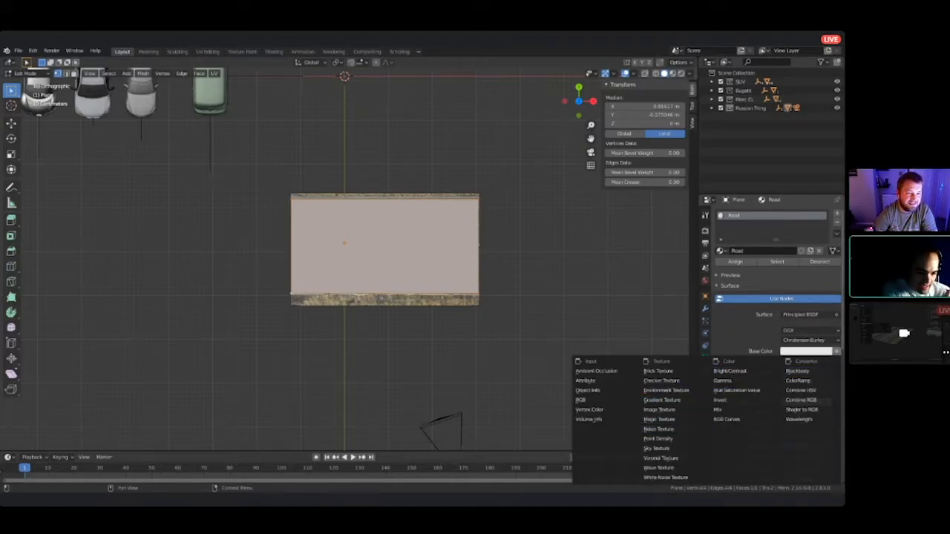
{"action": "left_click", "coordinate": [675, 429]}
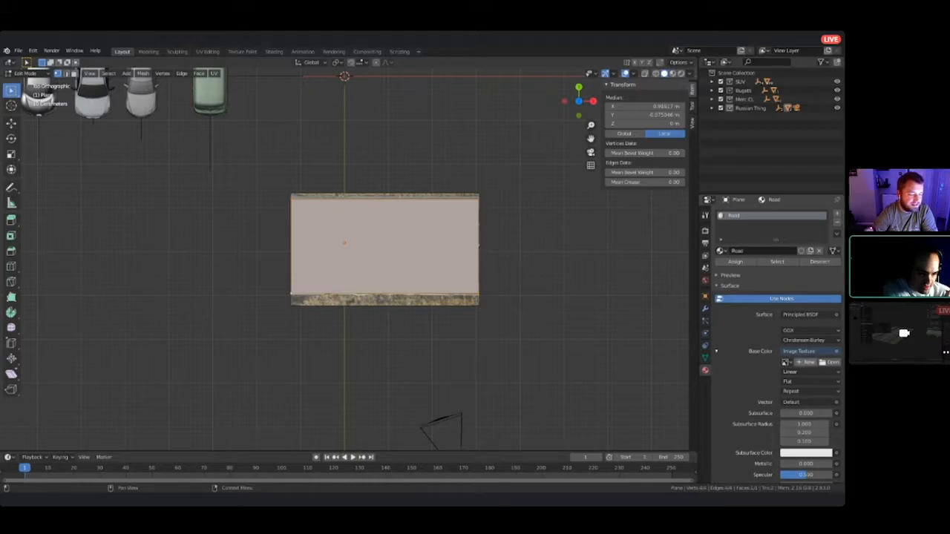
{"action": "left_click", "coordinate": [785, 362]}
{"action": "key", "text": "Escape"}
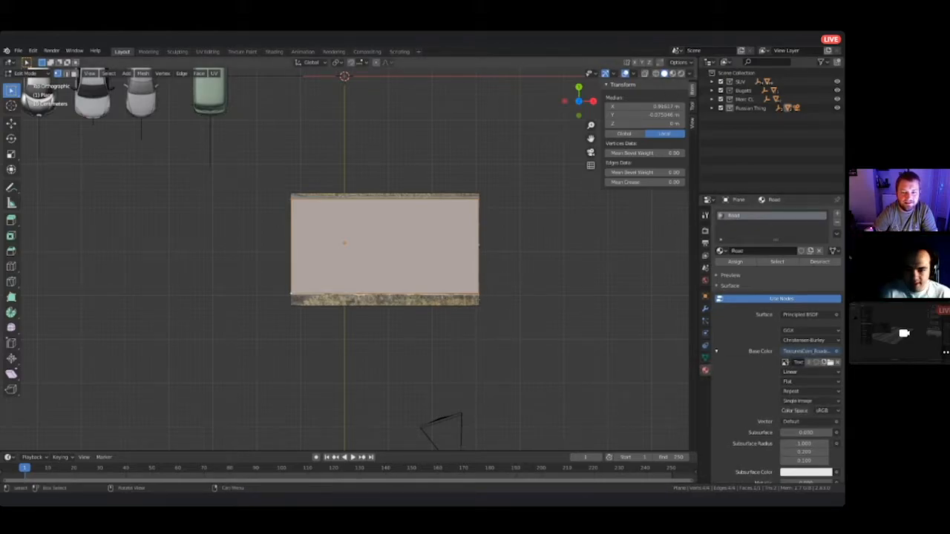
{"action": "key", "text": "z"}
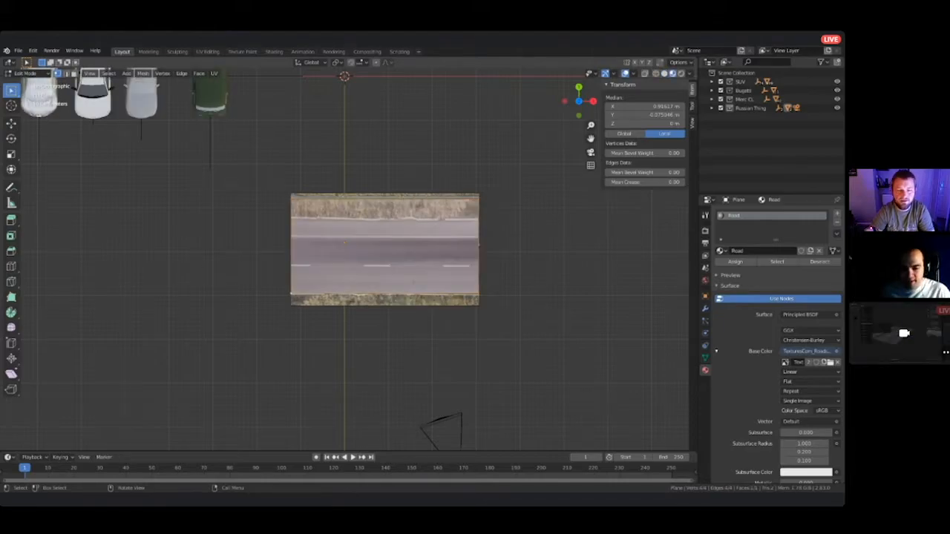
{"action": "middle_click_drag", "start_coordinate": [429, 253], "coordinate": [401, 297]}
{"action": "mouse_move", "coordinate": [361, 239]}
{"action": "middle_mouse_down"}
{"action": "mouse_move", "coordinate": [357, 252]}
{"action": "mouse_move", "coordinate": [350, 242]}
{"action": "middle_mouse_up"}
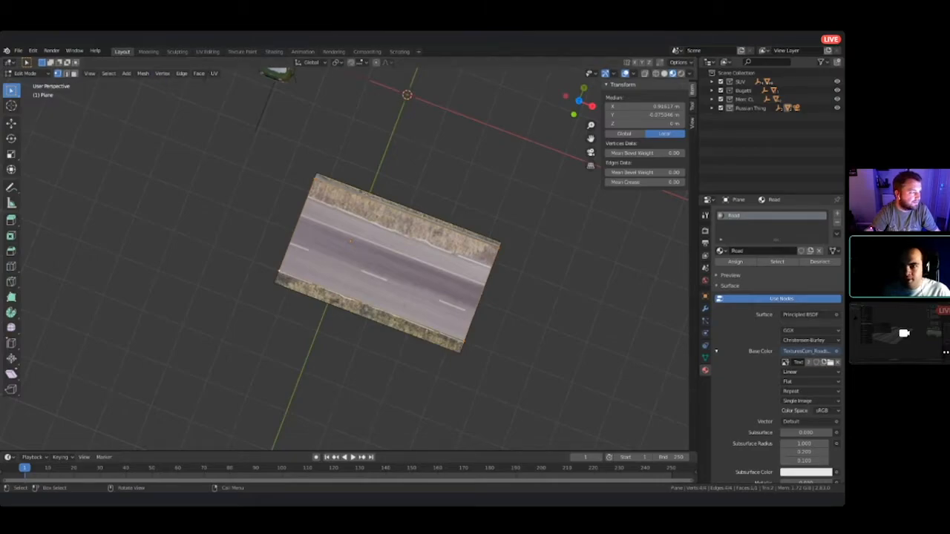
- Switch to the Shading workspace and spread out the Road material's nodes, leaving free space before the Image Texture node
{"action": "left_click", "coordinate": [274, 51]}
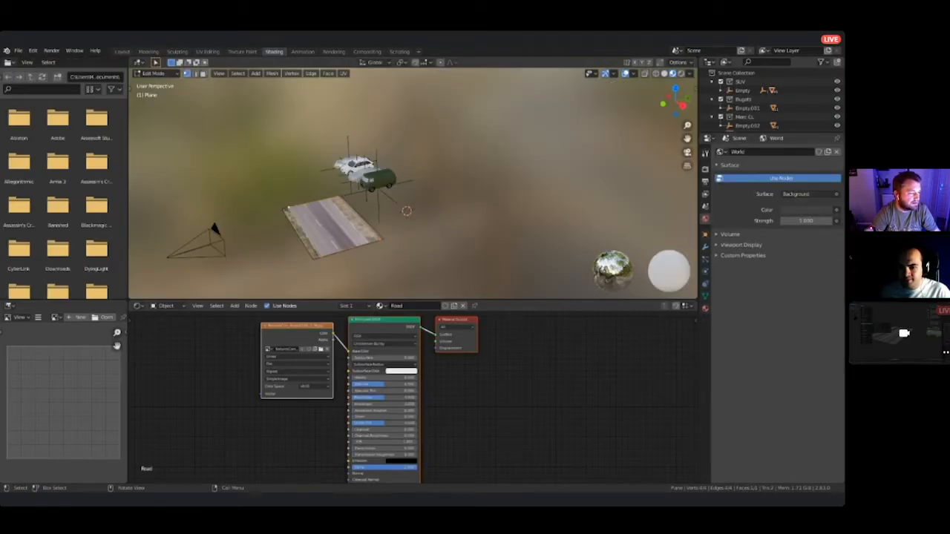
{"action": "middle_click_drag", "start_coordinate": [319, 222], "coordinate": [452, 185]}
{"action": "scroll", "coordinate": [438, 189], "scroll_direction": "up", "scroll_amount": 4}
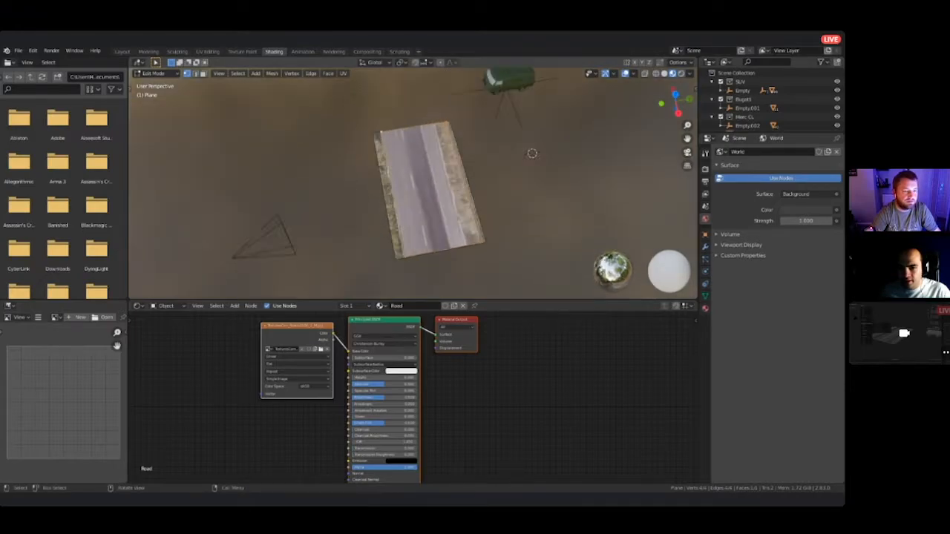
{"action": "left_click_drag", "start_coordinate": [456, 320], "coordinate": [589, 322]}
{"action": "left_click_drag", "start_coordinate": [384, 319], "coordinate": [515, 320]}
{"action": "left_click_drag", "start_coordinate": [297, 325], "coordinate": [359, 327]}
{"action": "middle_click_drag", "start_coordinate": [358, 327], "coordinate": [525, 339]}
- Add a Texture Coordinate node and connect its UV output to the Image Texture's Vector input
{"action": "key", "text": "shift+a"}
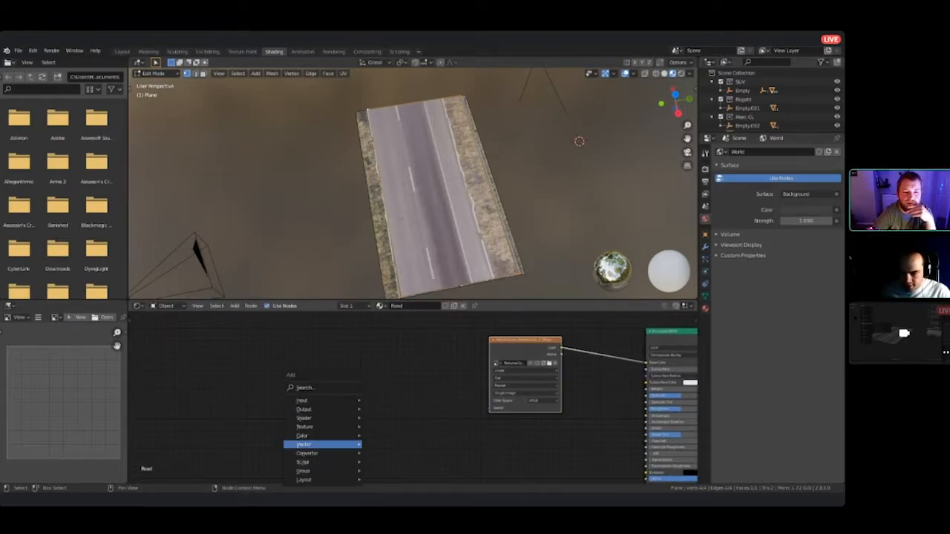
{"action": "mouse_move", "coordinate": [322, 437]}
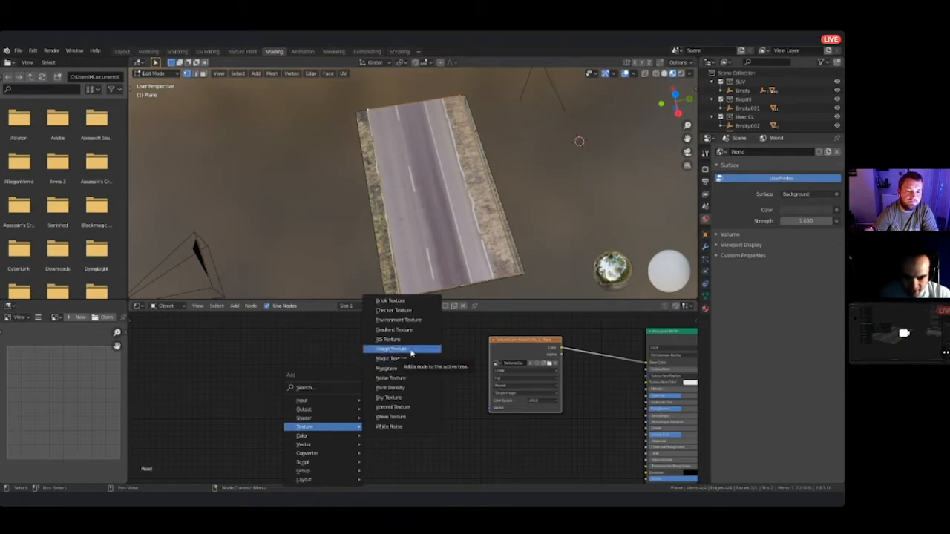
{"action": "mouse_move", "coordinate": [321, 401]}
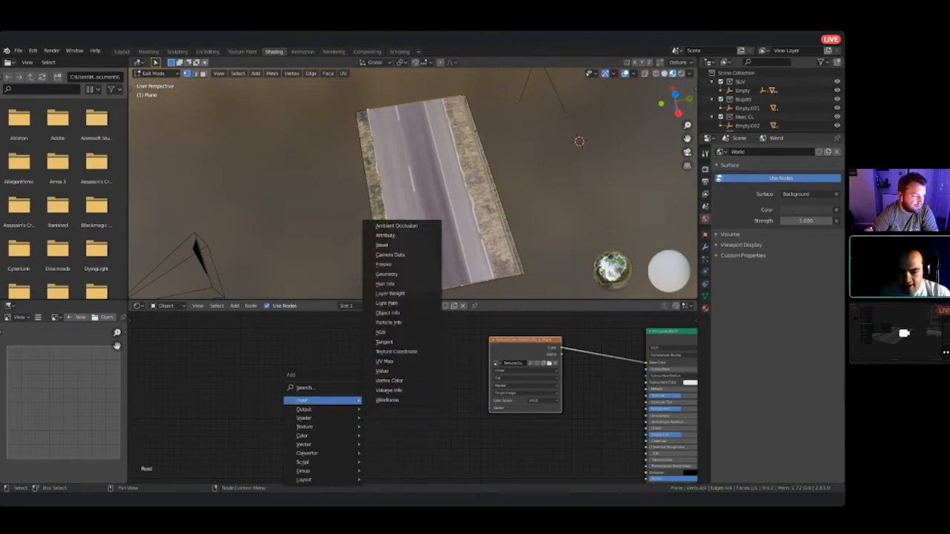
{"action": "left_click", "coordinate": [396, 351]}
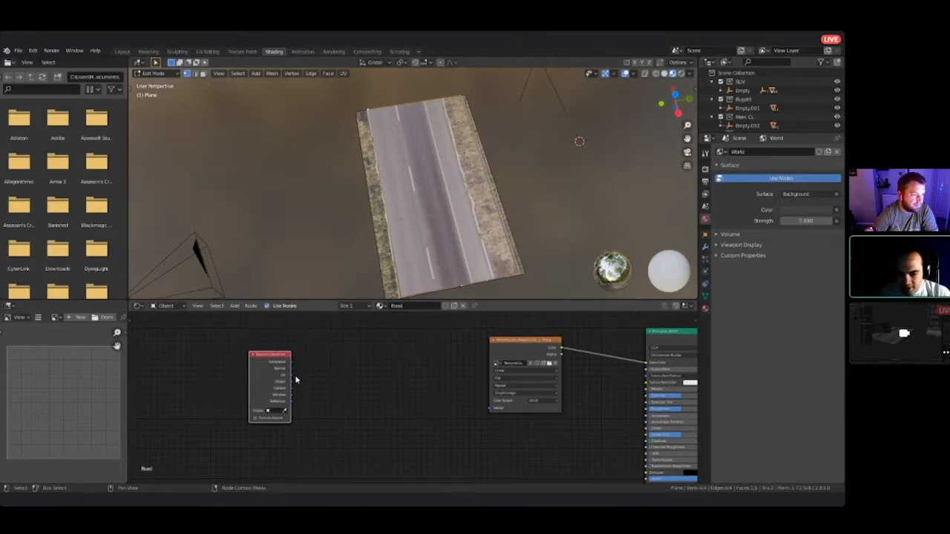
{"action": "left_click_drag", "start_coordinate": [291, 374], "coordinate": [490, 408]}
- Insert a Mapping node into the link between the Texture Coordinate and Image Texture nodes
{"action": "key", "text": "shift+a"}
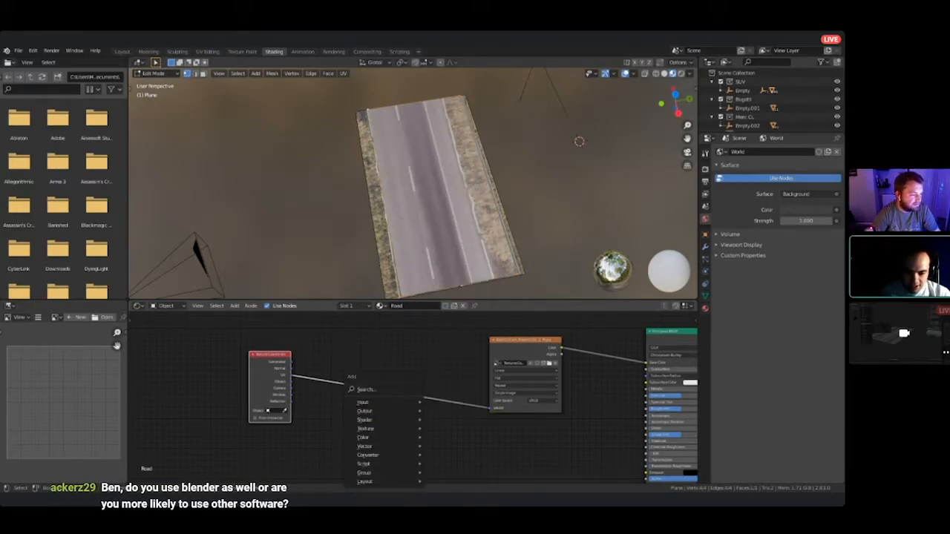
{"action": "mouse_move", "coordinate": [380, 448]}
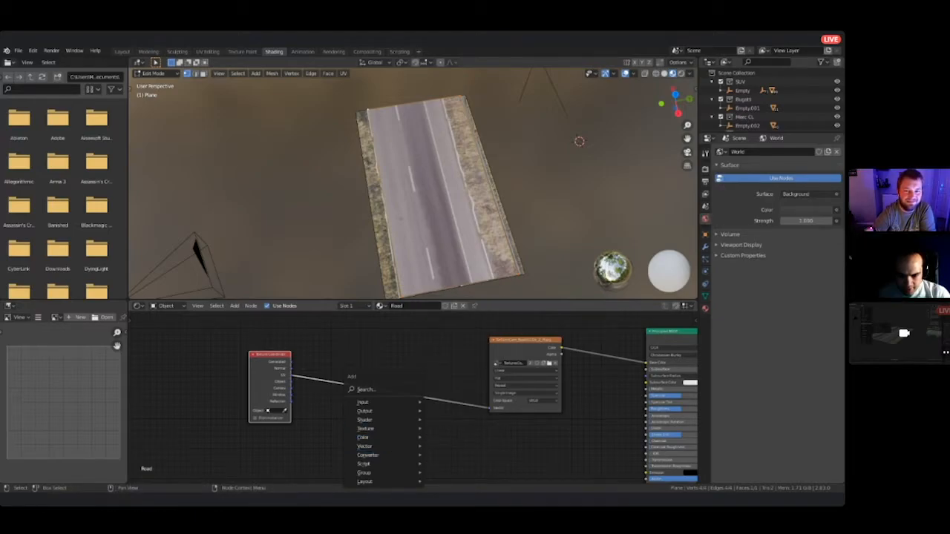
{"action": "left_click", "coordinate": [465, 388]}
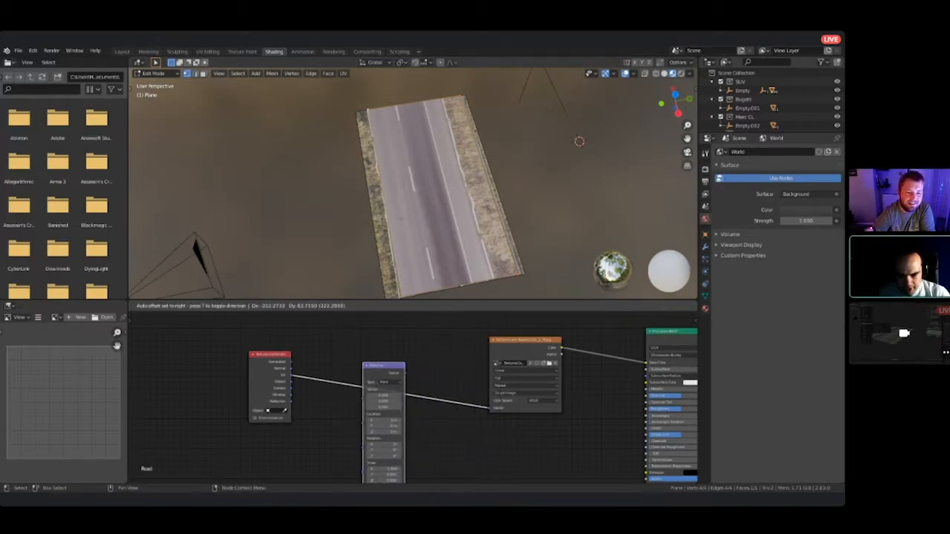
{"action": "left_click", "coordinate": [383, 386]}
{"action": "left_click_drag", "start_coordinate": [384, 363], "coordinate": [391, 332]}
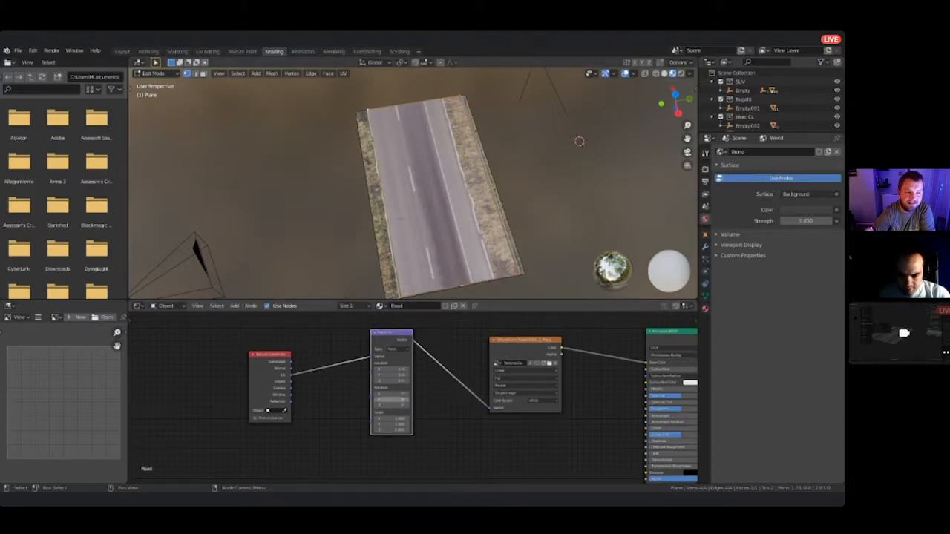
- Try out the Mapping node's X location and reset it to 0 m, and shift the road texture sideways with the Y location
{"action": "left_click_drag", "start_coordinate": [391, 369], "coordinate": [416, 369]}
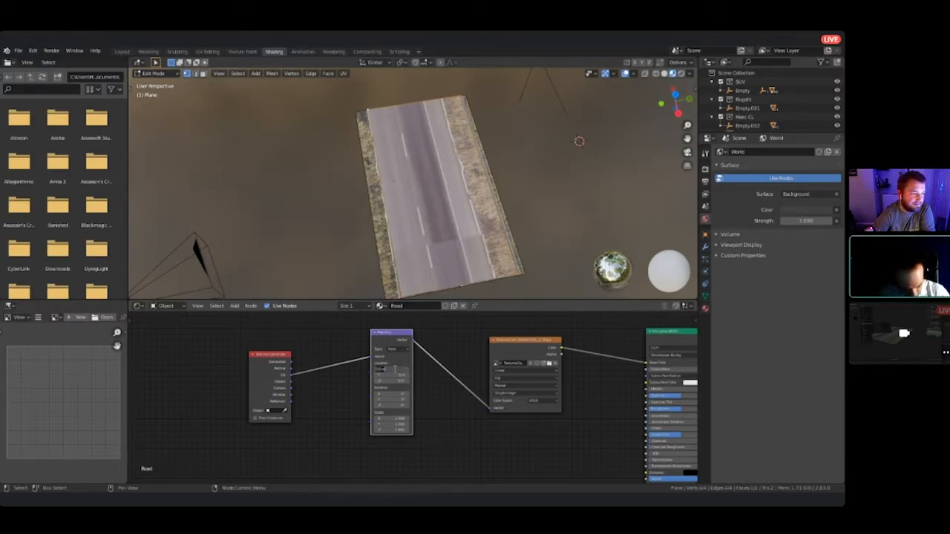
{"action": "key", "text": "BackSpace"}
{"action": "mouse_move", "coordinate": [391, 375]}
{"action": "left_mouse_down"}
{"action": "mouse_move", "coordinate": [406, 375]}
{"action": "mouse_move", "coordinate": [392, 375]}
{"action": "left_mouse_up"}
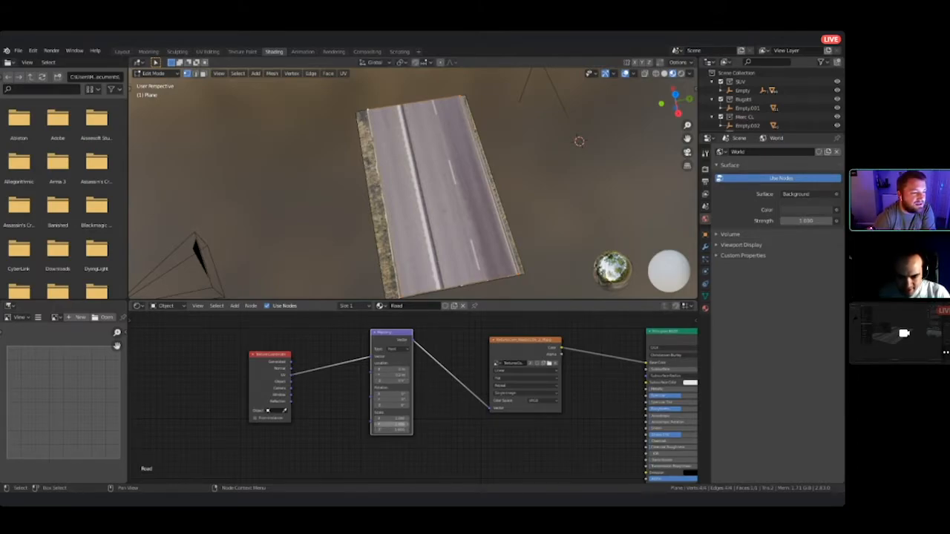
- Try different X scale values on the Mapping node and return the scale to 1.000
{"action": "left_click_drag", "start_coordinate": [399, 418], "coordinate": [387, 418]}
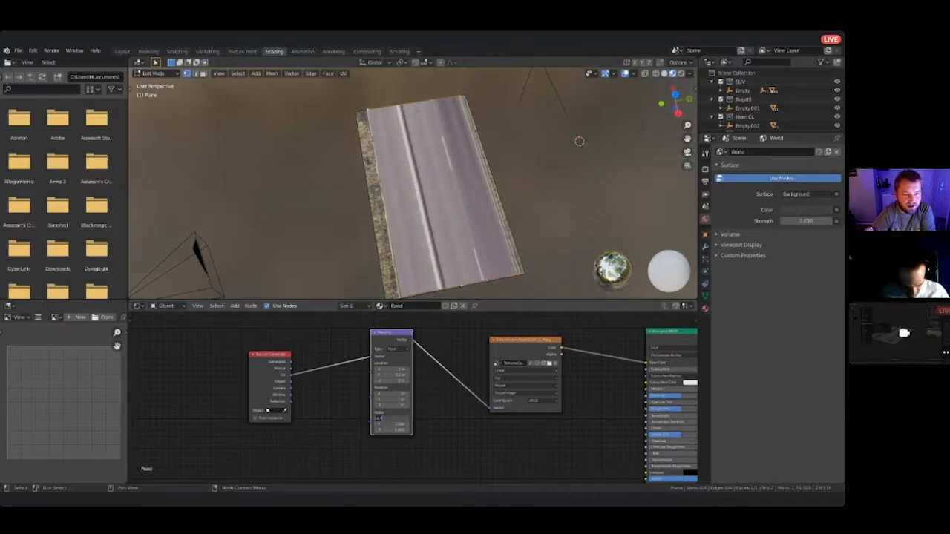
{"action": "mouse_move", "coordinate": [400, 418]}
{"action": "left_mouse_down"}
{"action": "mouse_move", "coordinate": [389, 419]}
{"action": "mouse_move", "coordinate": [415, 418]}
{"action": "left_mouse_up"}
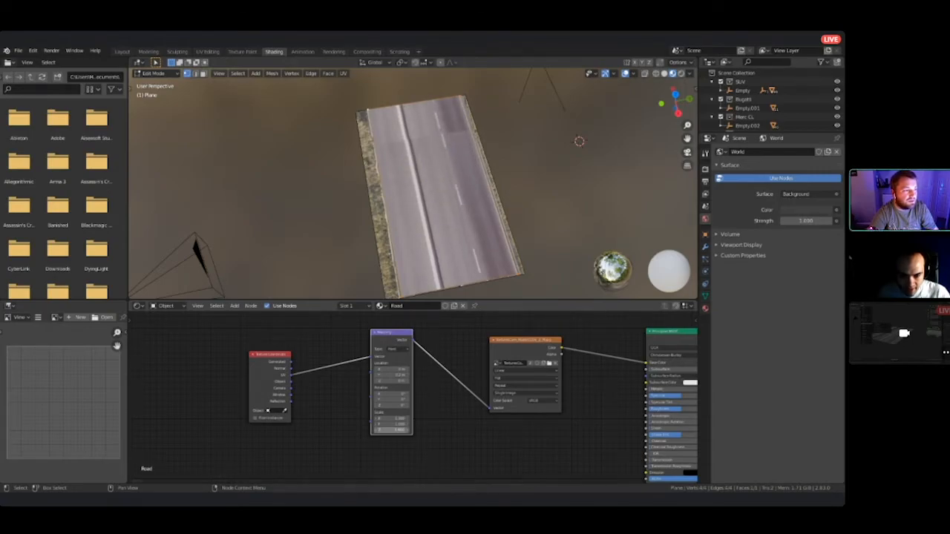
{"action": "left_click", "coordinate": [375, 419]}
{"action": "left_click", "coordinate": [376, 419]}
{"action": "left_click", "coordinate": [376, 419]}
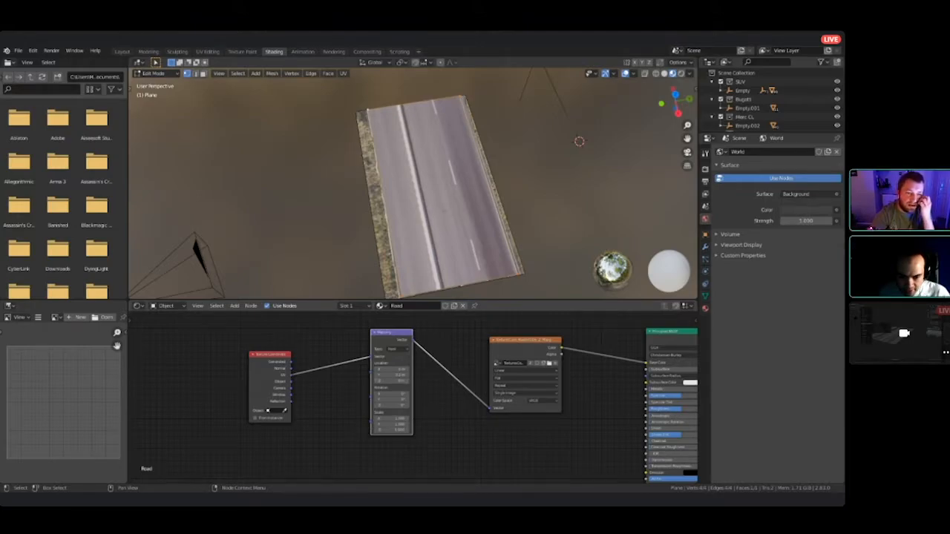
- Adjust the Mapping node's Y location so the solid white line runs along the middle of the road
{"action": "left_click", "coordinate": [376, 374]}
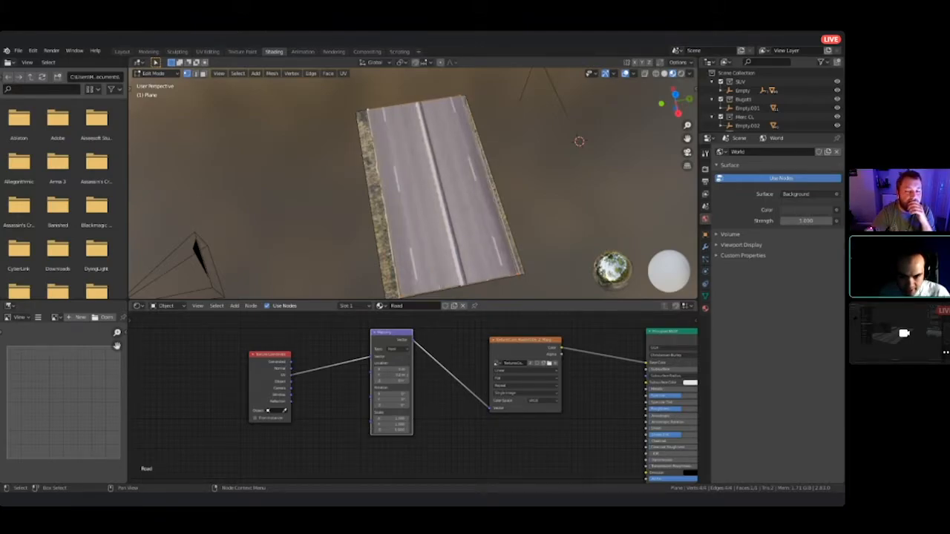
- Lower the Mapping node's Y location in small increments to shift the road texture sideways across the plane
{"action": "left_click", "coordinate": [376, 374]}
{"action": "left_click", "coordinate": [375, 374]}
{"action": "left_click", "coordinate": [376, 375]}
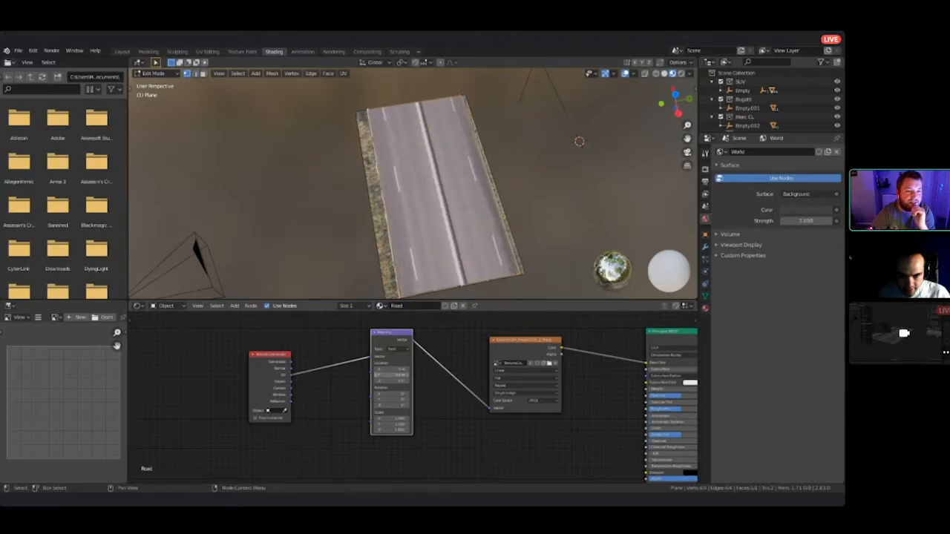
{"action": "left_click", "coordinate": [376, 375]}
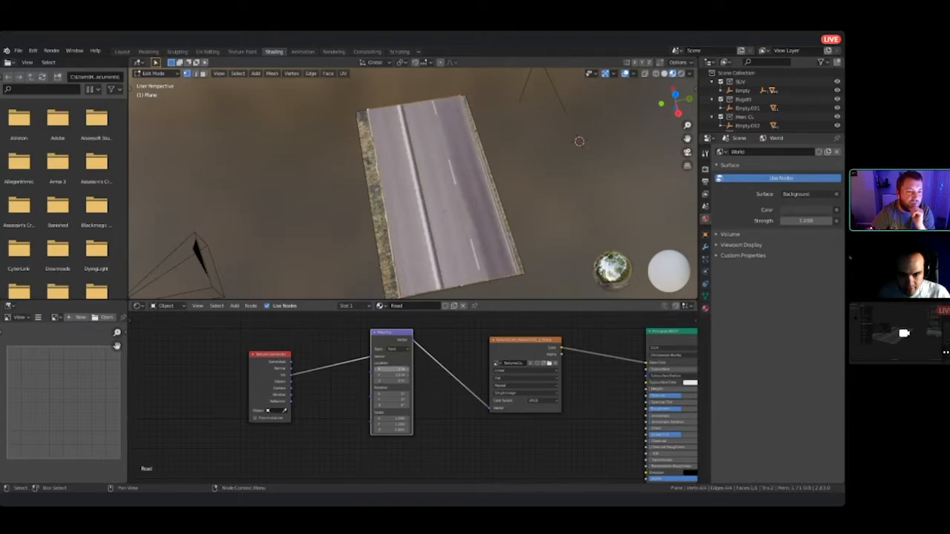
{"action": "key", "text": "alt+a"}
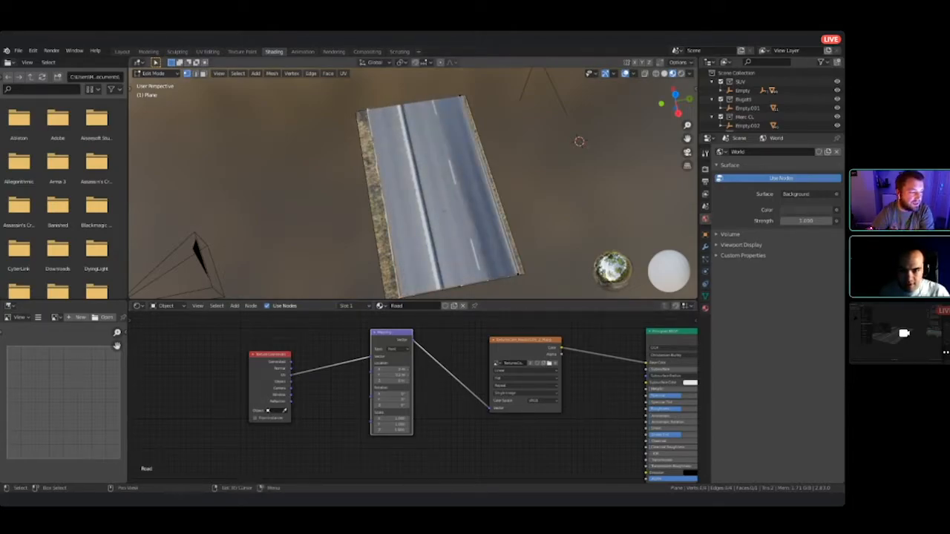
{"action": "middle_click_drag", "start_coordinate": [577, 141], "coordinate": [585, 112]}
{"action": "key", "text": "g"}
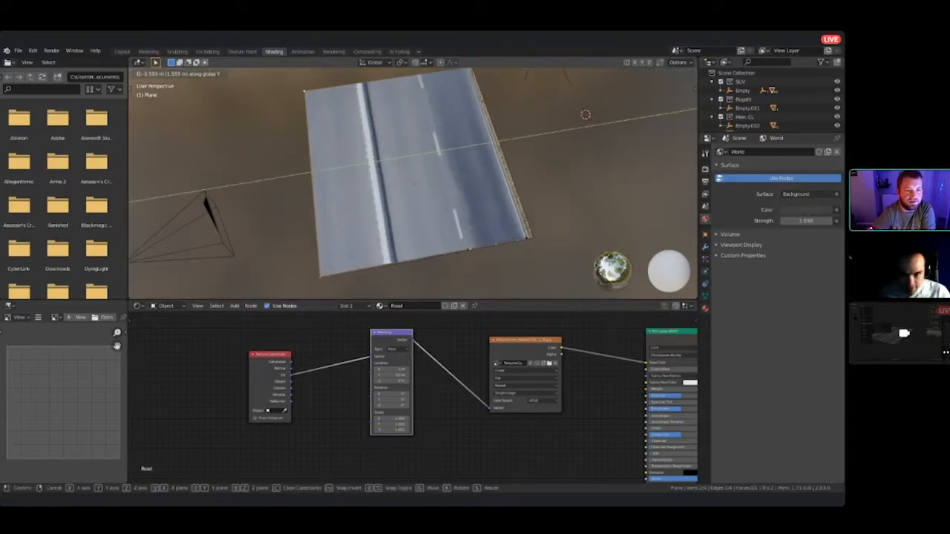
{"action": "key", "text": "Escape"}
- Adjust the Mapping node's Y scale until the solid line runs near the middle with a dashed lane line on each side
{"action": "middle_click_drag", "start_coordinate": [415, 393], "coordinate": [372, 414]}
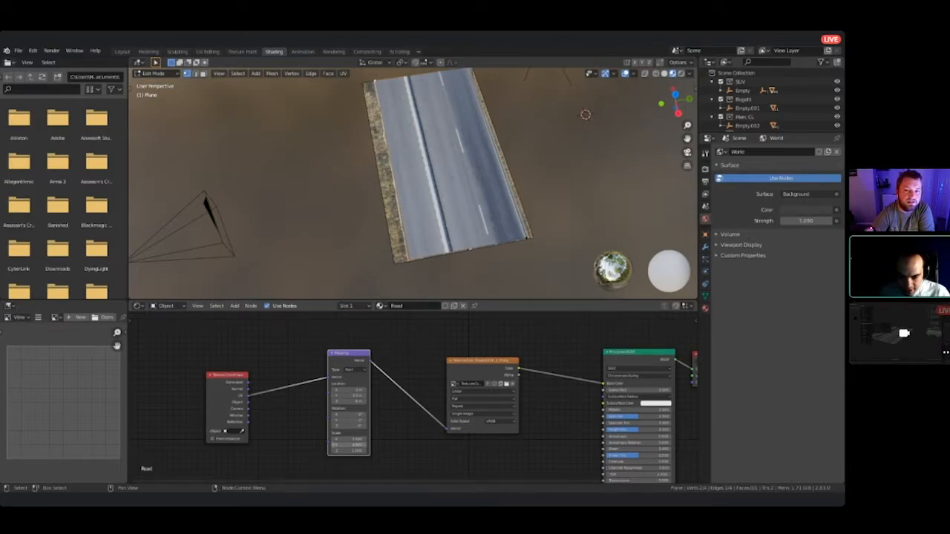
{"action": "left_click", "coordinate": [333, 445]}
{"action": "left_click", "coordinate": [363, 445]}
{"action": "left_click", "coordinate": [364, 445]}
{"action": "left_click", "coordinate": [364, 446]}
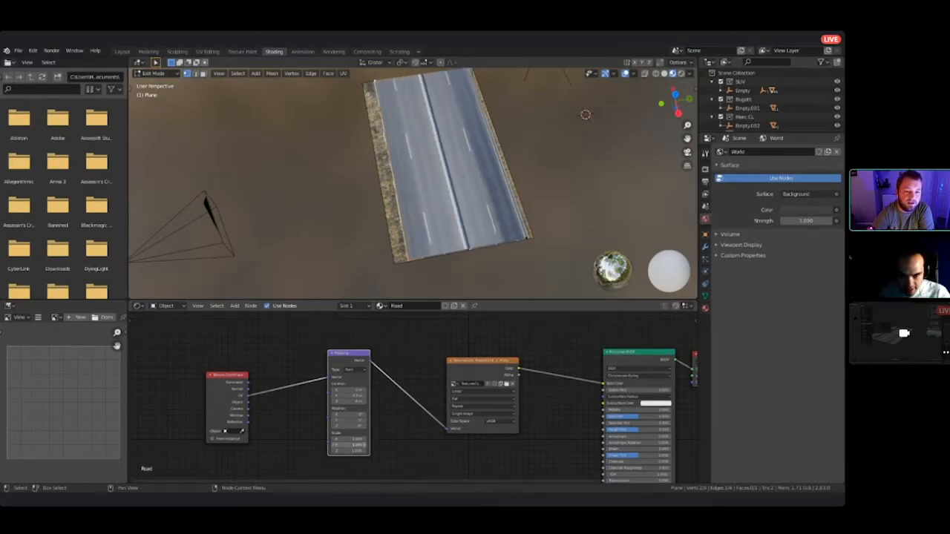
{"action": "left_click", "coordinate": [363, 446]}
{"action": "left_click", "coordinate": [363, 445]}
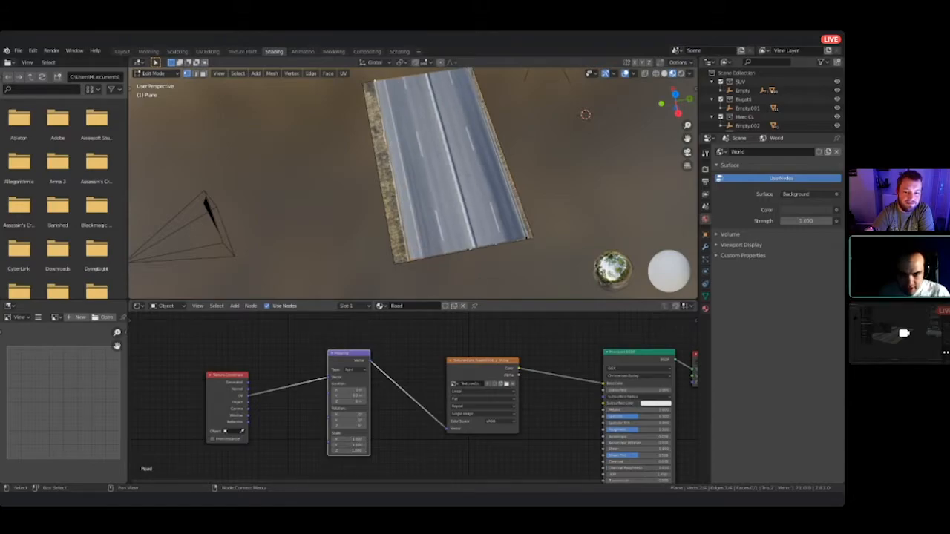
{"action": "left_click", "coordinate": [333, 446]}
{"action": "left_click", "coordinate": [333, 445]}
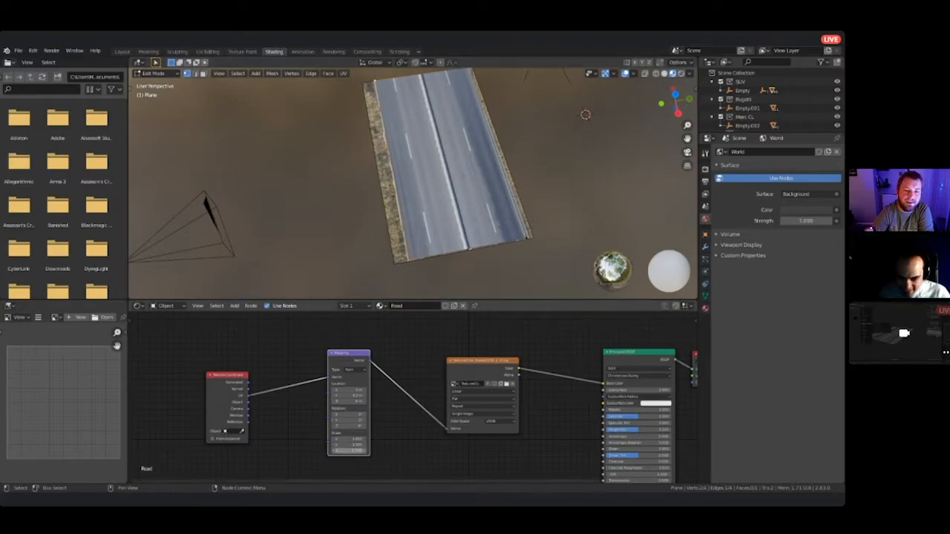
{"action": "left_click", "coordinate": [334, 445]}
{"action": "left_click", "coordinate": [334, 445]}
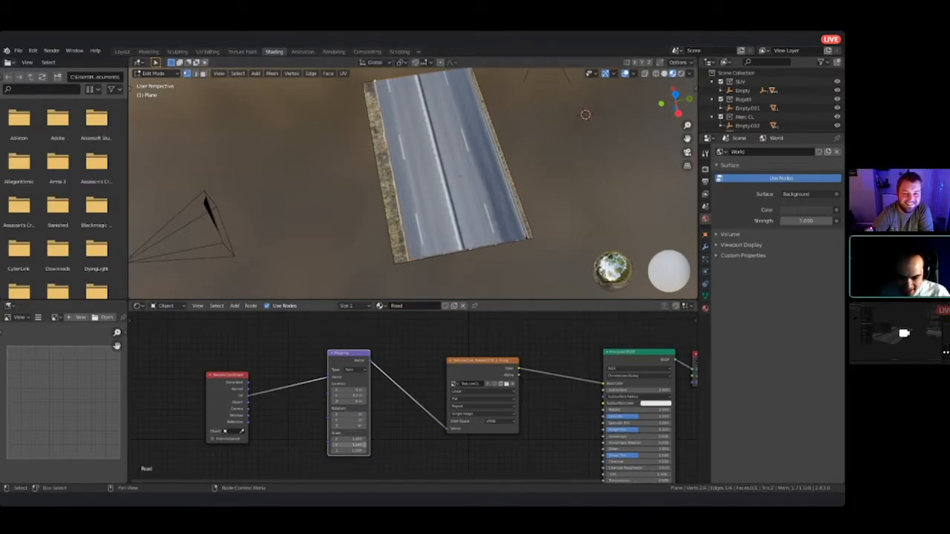
- Return to Object Mode and delete the road reference image lying under the plane
{"action": "key", "text": "Tab"}
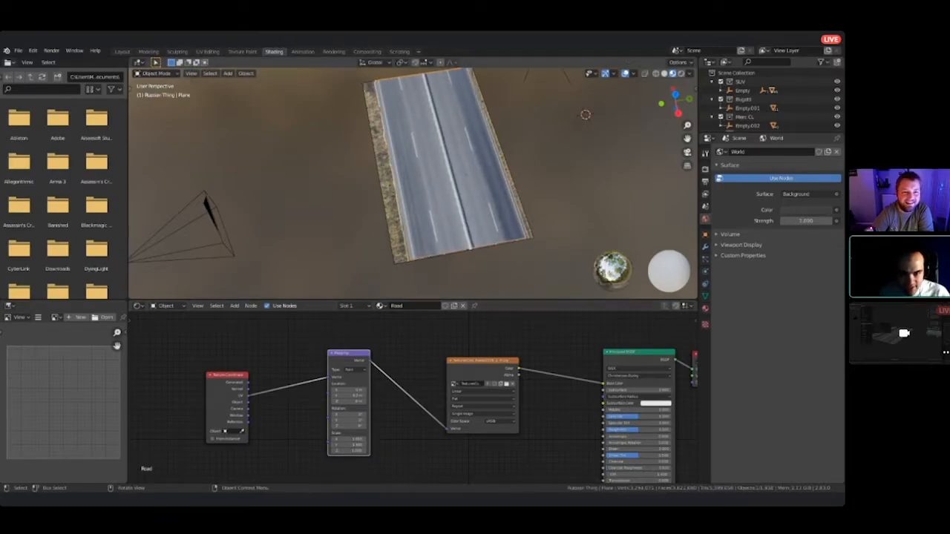
{"action": "middle_click_drag", "start_coordinate": [460, 174], "coordinate": [436, 219], "text": "shift"}
{"action": "left_click", "coordinate": [413, 196]}
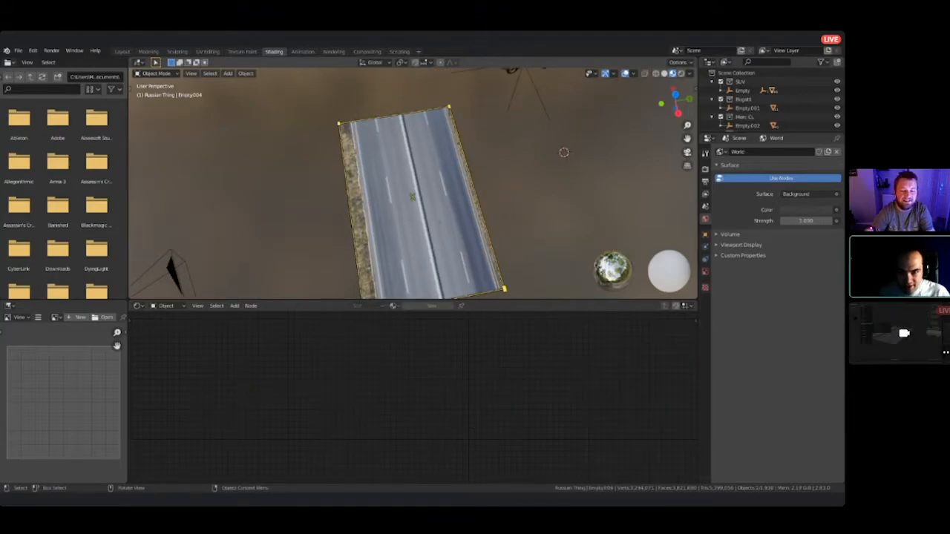
{"action": "key", "text": "Delete"}
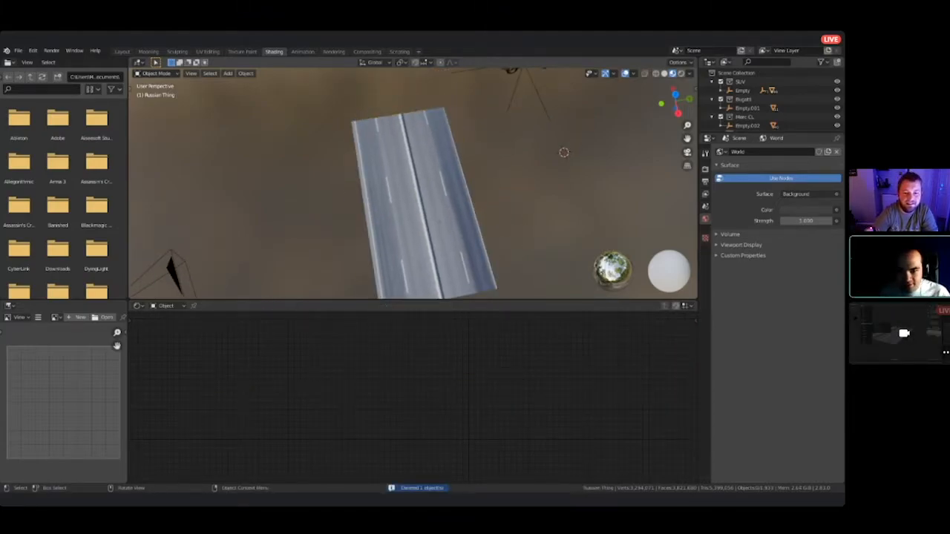
- Select the road plane and inspect it together with the car models from several angles
{"action": "left_click", "coordinate": [374, 223]}
{"action": "middle_click_drag", "start_coordinate": [563, 152], "coordinate": [490, 206]}
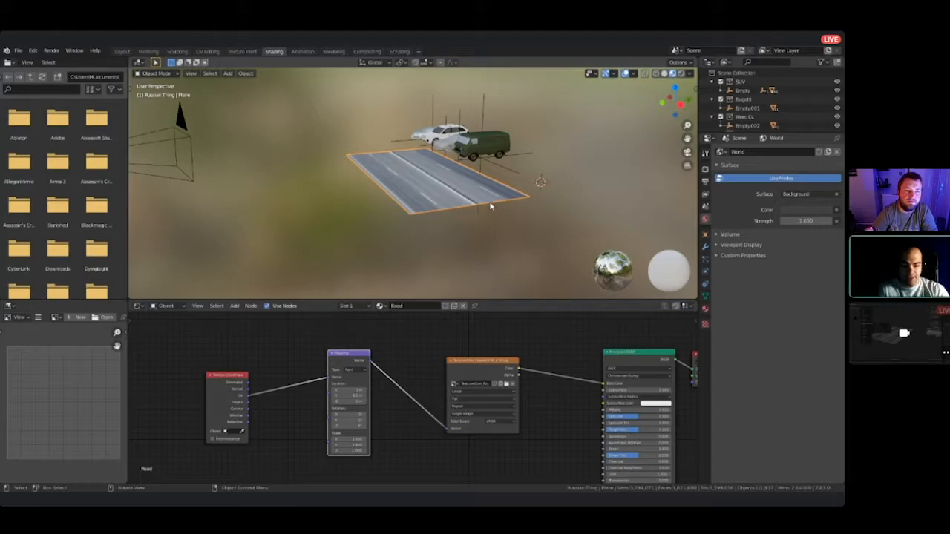
{"action": "middle_click_drag", "start_coordinate": [455, 180], "coordinate": [482, 186]}
{"action": "middle_click_drag", "start_coordinate": [623, 211], "coordinate": [540, 207]}
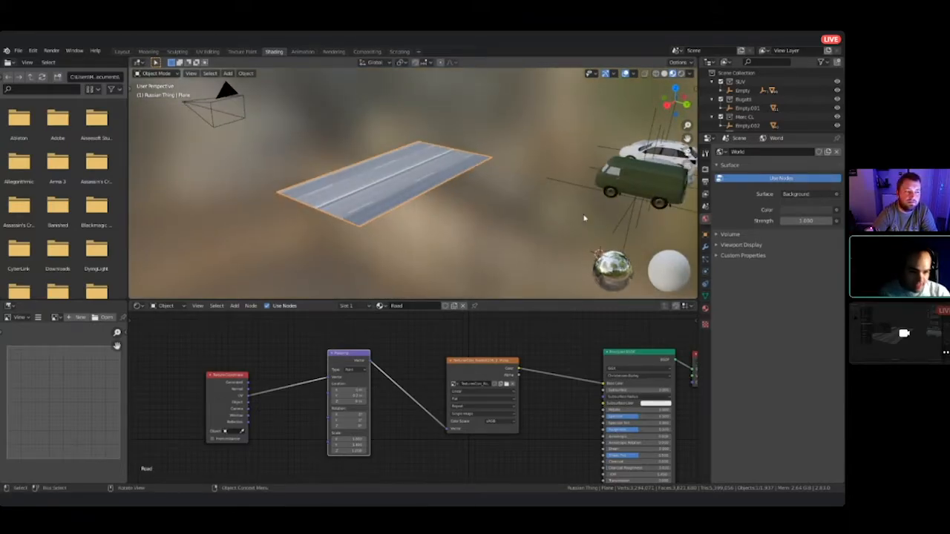
{"action": "middle_click_drag", "start_coordinate": [617, 276], "coordinate": [579, 199]}
{"action": "middle_click_drag", "start_coordinate": [596, 282], "coordinate": [644, 276]}
{"action": "middle_click_drag", "start_coordinate": [520, 200], "coordinate": [597, 217]}
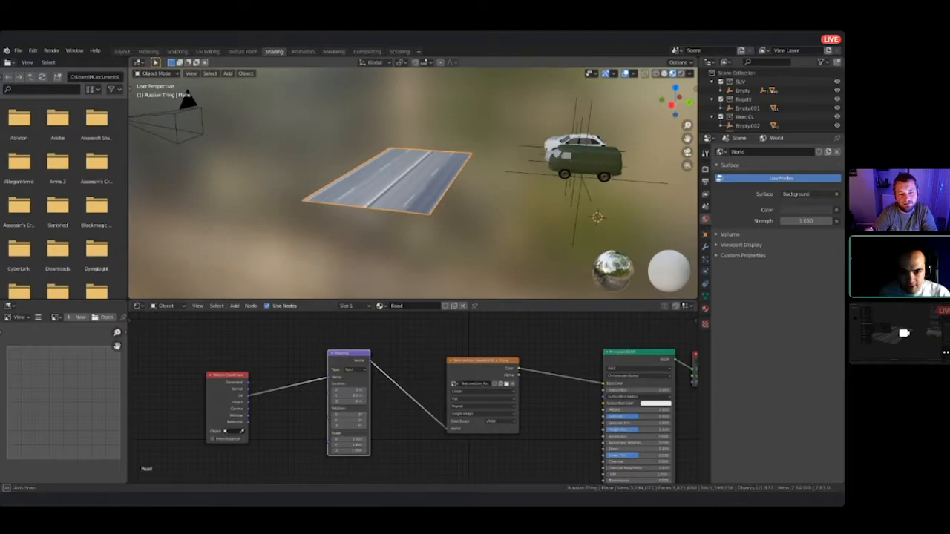
{"action": "middle_click_drag", "start_coordinate": [445, 160], "coordinate": [483, 189]}
{"action": "middle_click_drag", "start_coordinate": [425, 178], "coordinate": [358, 178]}
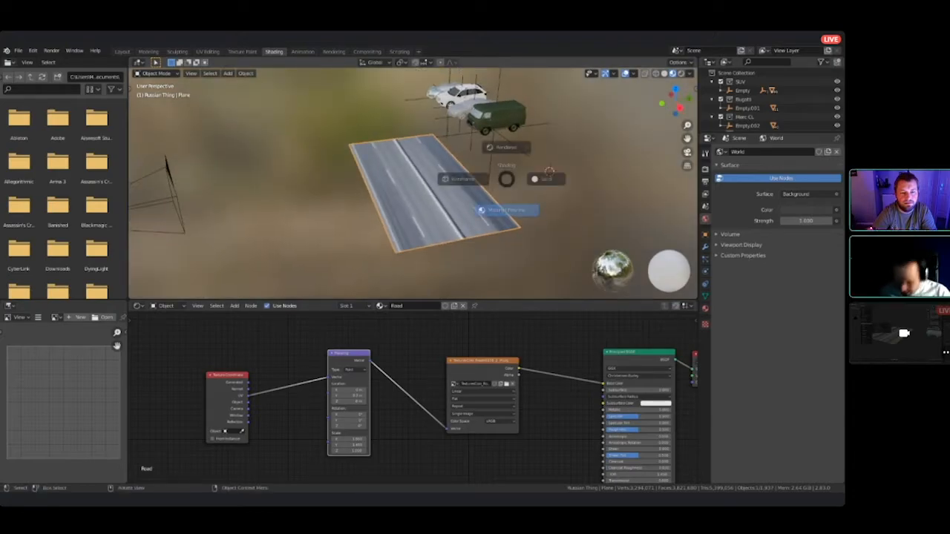
- Switch to the Modeling workspace and clear the road plane's location to place it at the world origin
{"action": "left_click", "coordinate": [149, 51]}
{"action": "mouse_move", "coordinate": [348, 223]}
{"action": "middle_mouse_down"}
{"action": "mouse_move", "coordinate": [315, 237]}
{"action": "mouse_move", "coordinate": [348, 223]}
{"action": "middle_mouse_up"}
{"action": "key", "text": "Tab"}
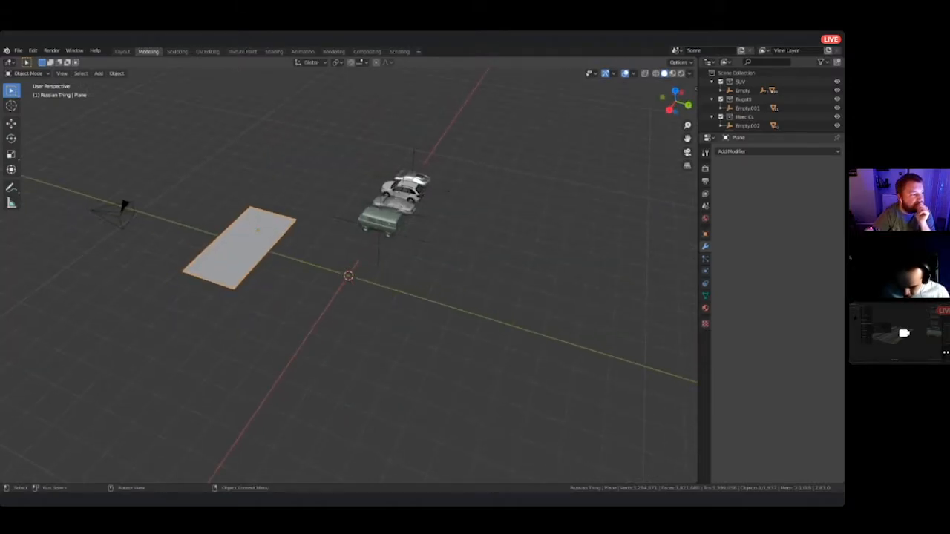
{"action": "key", "text": "alt+g"}
{"action": "middle_click_drag", "start_coordinate": [345, 179], "coordinate": [386, 282]}
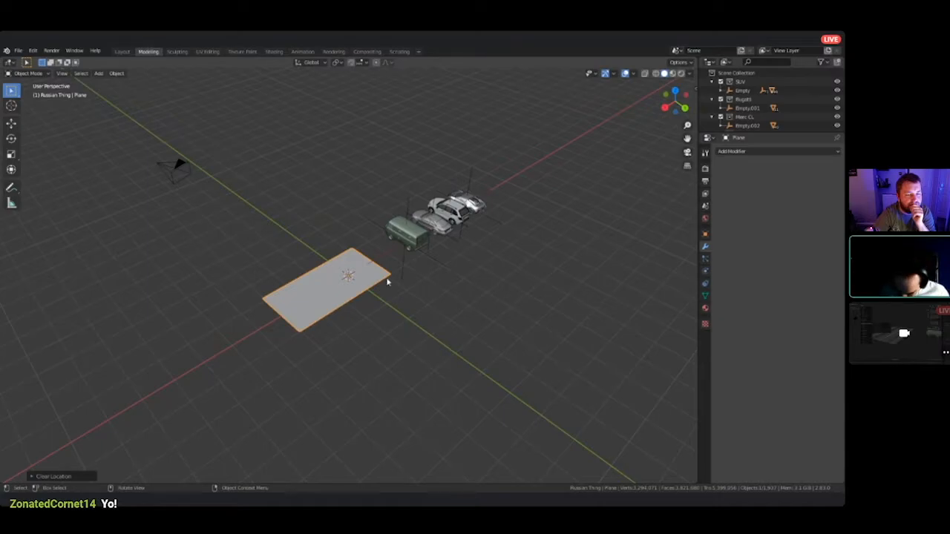
- Rotate the road plane 90 degrees around the Z axis
{"action": "type", "text": "rz90"}
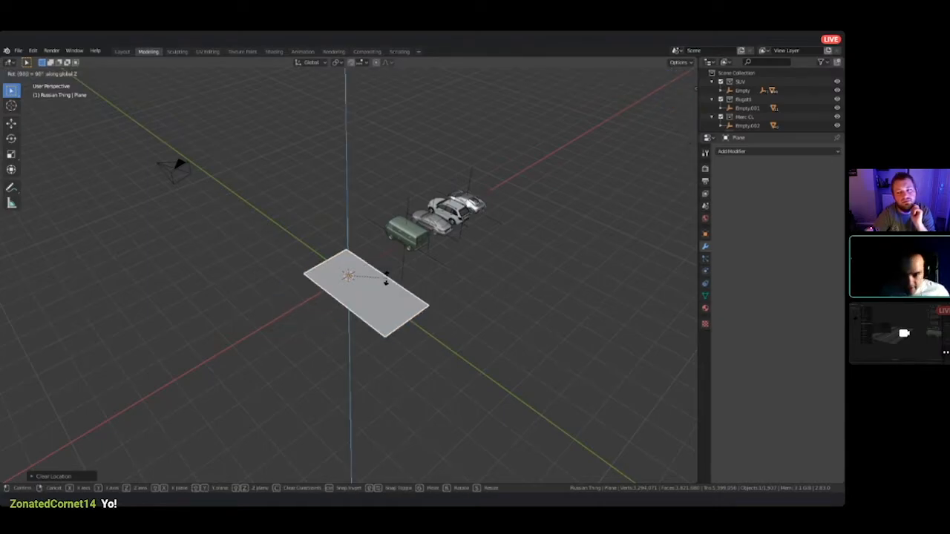
{"action": "key", "text": "Return"}
{"action": "middle_click_drag", "start_coordinate": [324, 322], "coordinate": [349, 312], "text": "shift"}
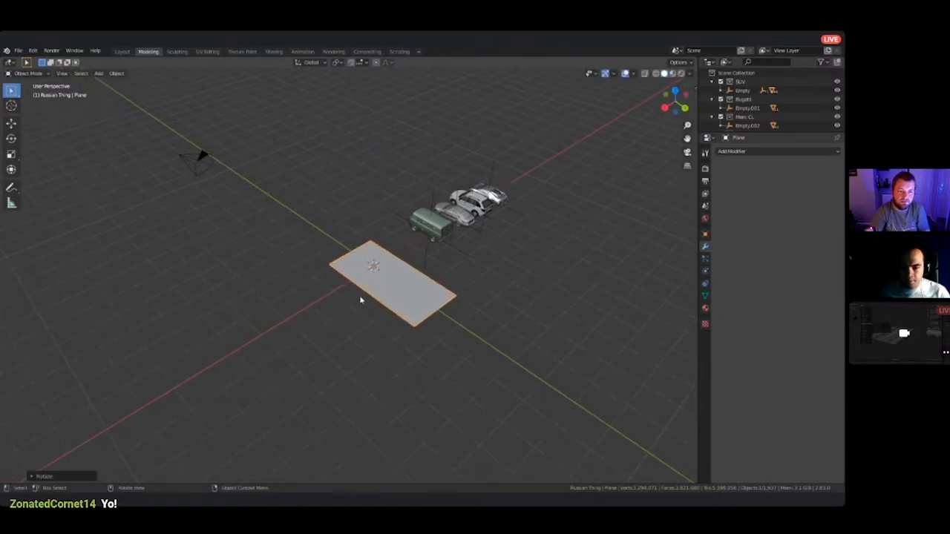
- Scale the road plane up by about 2.35 and display the scene in Material Preview shading
{"action": "middle_click_drag", "start_coordinate": [359, 300], "coordinate": [445, 282]}
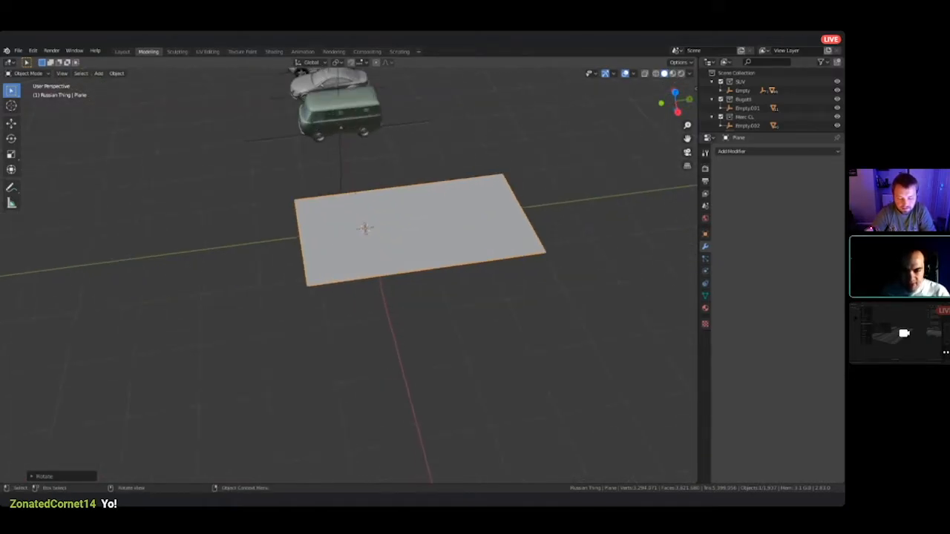
{"action": "scroll", "coordinate": [349, 259], "scroll_direction": "down", "scroll_amount": 2}
{"action": "key", "text": "Tab"}
{"action": "middle_click_drag", "start_coordinate": [400, 267], "coordinate": [357, 282]}
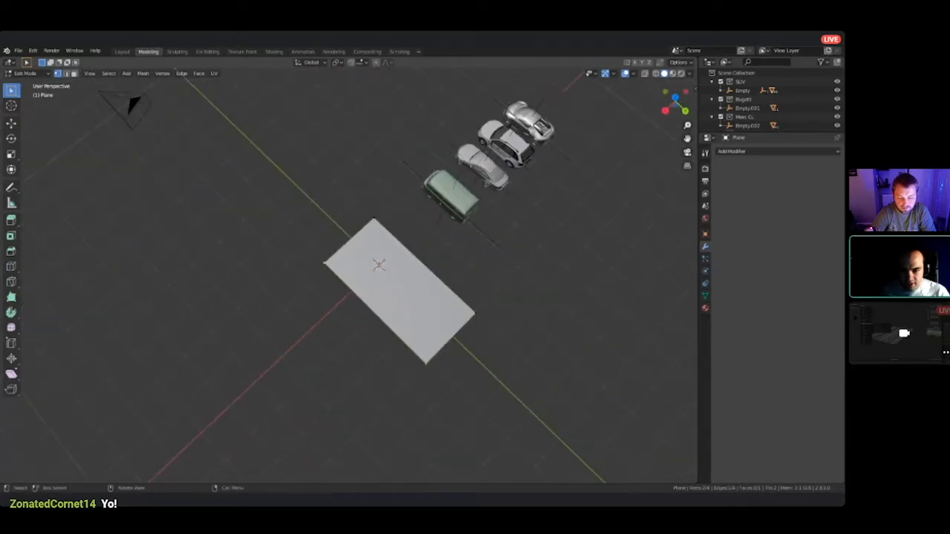
{"action": "key", "text": "Tab"}
{"action": "middle_click_drag", "start_coordinate": [447, 256], "coordinate": [417, 238]}
{"action": "key", "text": "s"}
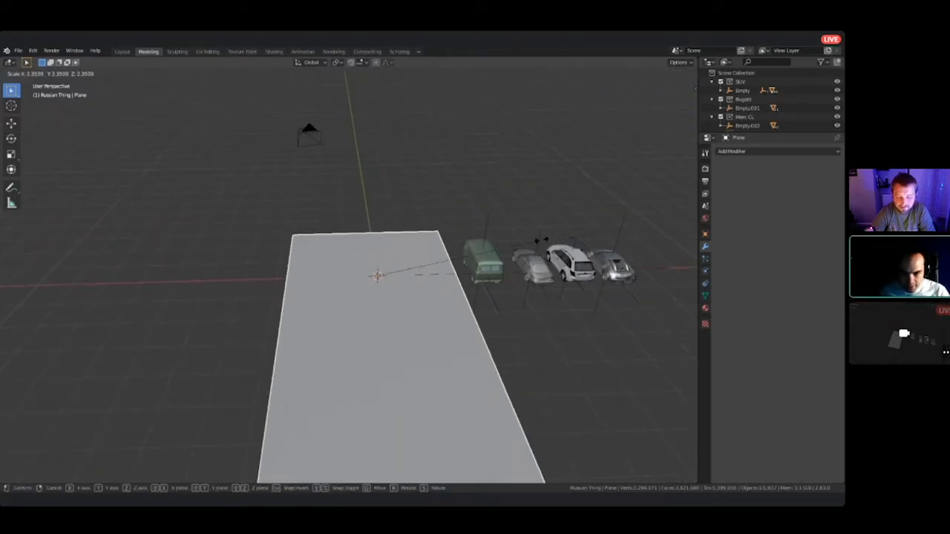
{"action": "left_click", "coordinate": [536, 243]}
{"action": "key", "text": "z"}
{"action": "left_click", "coordinate": [540, 290]}
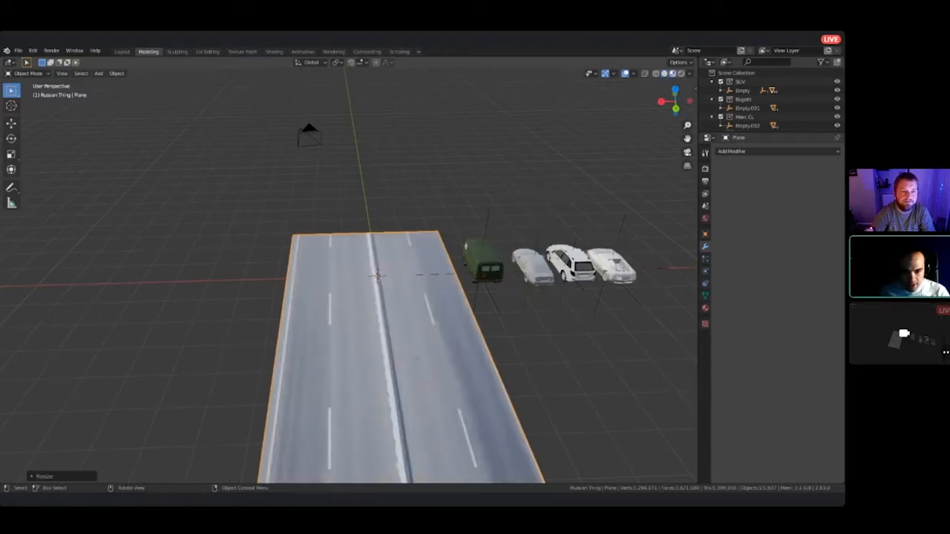
- Compare the enlarged road's lane widths with the row of car models from several angles
{"action": "middle_click_drag", "start_coordinate": [540, 290], "coordinate": [551, 214], "text": "shift"}
{"action": "middle_click_drag", "start_coordinate": [445, 245], "coordinate": [571, 241]}
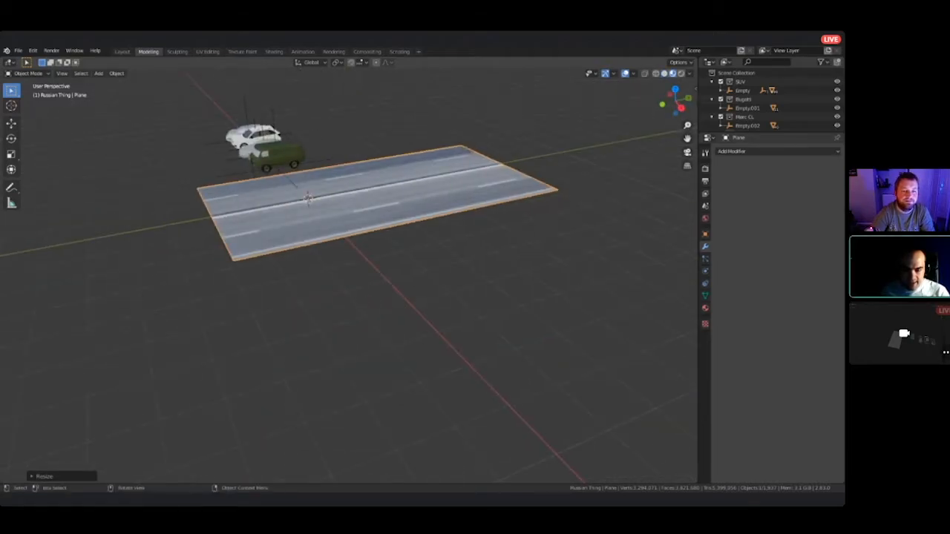
{"action": "middle_click_drag", "start_coordinate": [445, 207], "coordinate": [445, 331], "text": "shift"}
{"action": "middle_click_drag", "start_coordinate": [348, 311], "coordinate": [421, 312]}
{"action": "middle_click_drag", "start_coordinate": [367, 333], "coordinate": [404, 307], "text": "shift"}
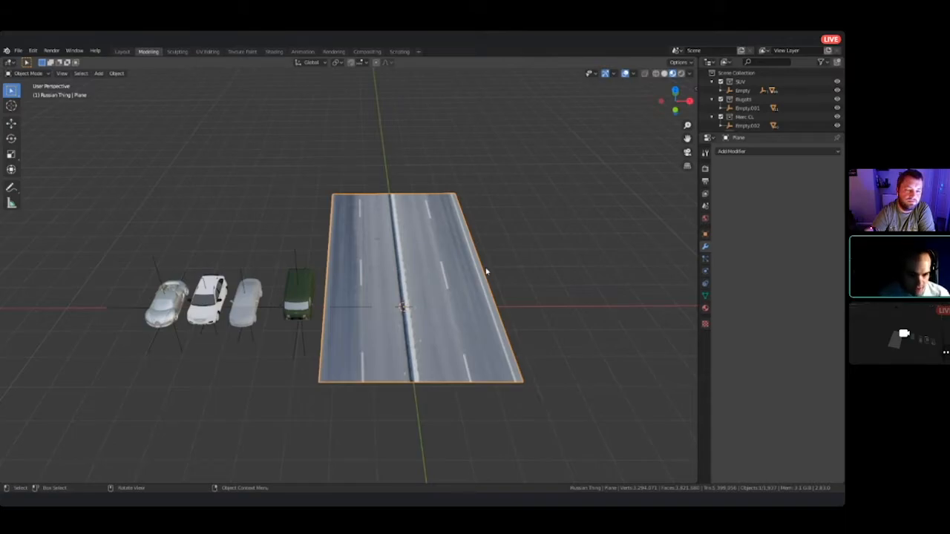
{"action": "middle_click_drag", "start_coordinate": [486, 272], "coordinate": [397, 245]}
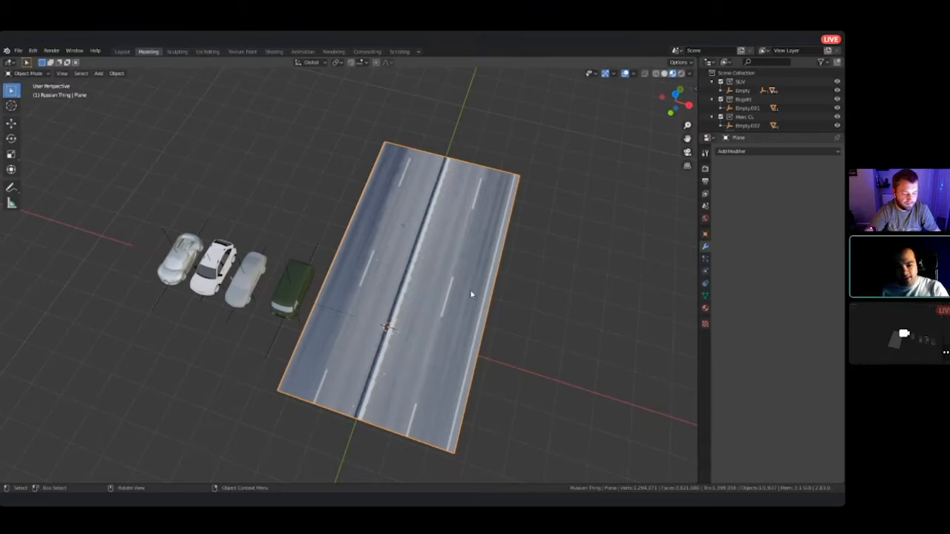
{"action": "middle_click_drag", "start_coordinate": [567, 265], "coordinate": [322, 77]}
{"action": "middle_click_drag", "start_coordinate": [400, 267], "coordinate": [442, 226]}
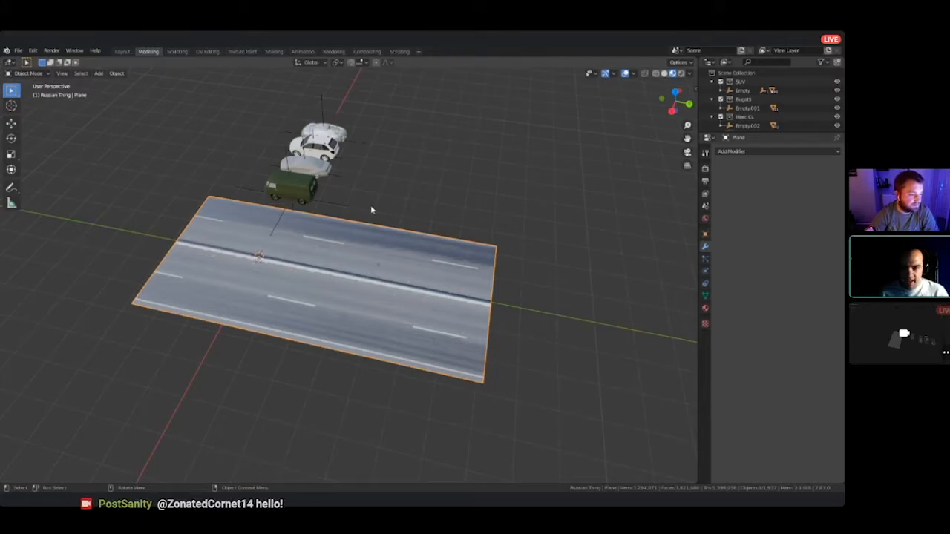
{"action": "middle_click_drag", "start_coordinate": [364, 205], "coordinate": [486, 228]}
{"action": "mouse_move", "coordinate": [309, 227]}
{"action": "middle_mouse_down"}
{"action": "mouse_move", "coordinate": [348, 231]}
{"action": "mouse_move", "coordinate": [326, 222]}
{"action": "middle_mouse_up"}
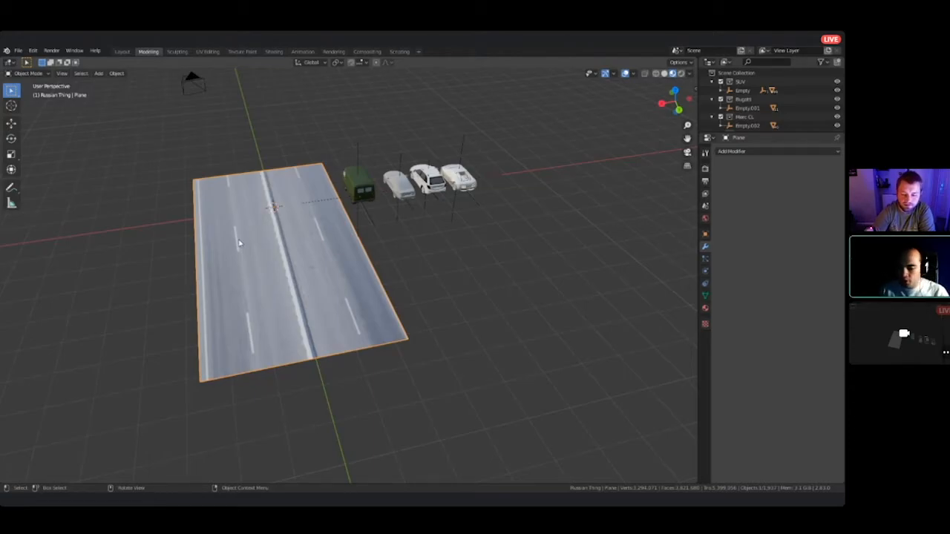
- Examine the road texture up close around the central solid line and the dashed lane markings
{"action": "middle_click_drag", "start_coordinate": [239, 243], "coordinate": [297, 239]}
{"action": "middle_click_drag", "start_coordinate": [393, 282], "coordinate": [379, 271], "text": "shift"}
{"action": "scroll", "coordinate": [375, 260], "scroll_direction": "up", "scroll_amount": 5}
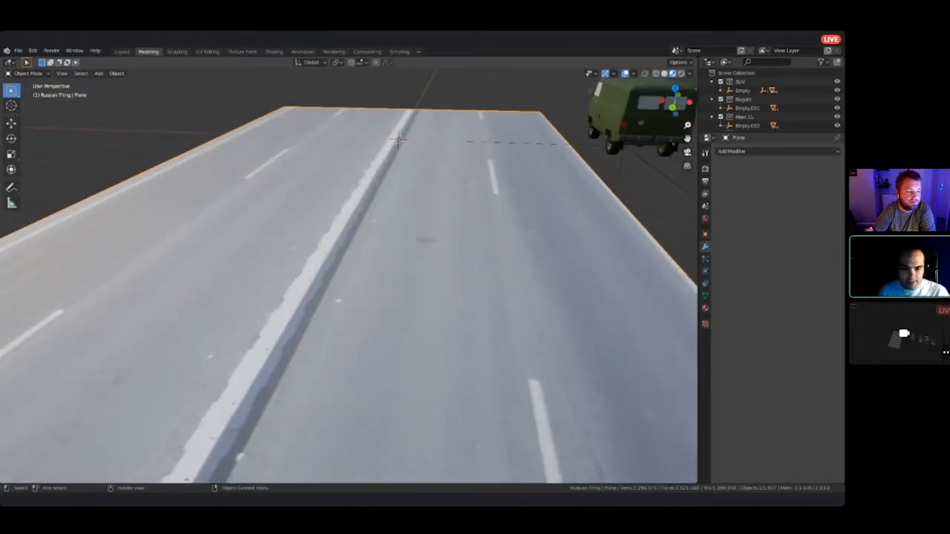
{"action": "middle_click_drag", "start_coordinate": [424, 214], "coordinate": [531, 264], "text": "shift"}
{"action": "scroll", "coordinate": [438, 219], "scroll_direction": "down", "scroll_amount": 4}
{"action": "middle_click_drag", "start_coordinate": [459, 272], "coordinate": [445, 222], "text": "shift"}
{"action": "key", "text": "Tab"}
{"action": "key", "text": "Tab"}
{"action": "middle_click_drag", "start_coordinate": [403, 176], "coordinate": [453, 177], "text": "shift"}
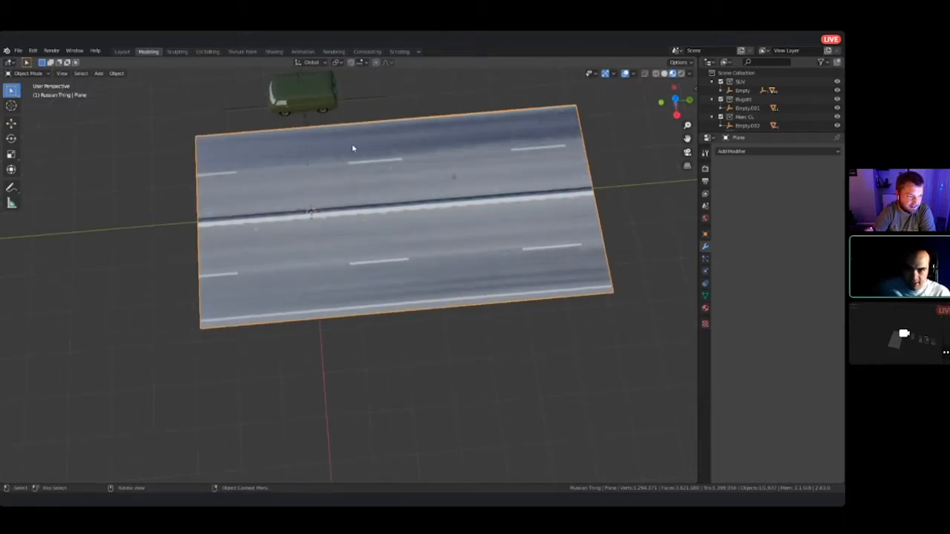
- Select the parent empties of all four vehicles and move them about 8 m away from the road along the X axis
{"action": "left_click", "coordinate": [356, 109]}
{"action": "left_click", "coordinate": [381, 99]}
{"action": "key", "text": "KP_Decimal"}
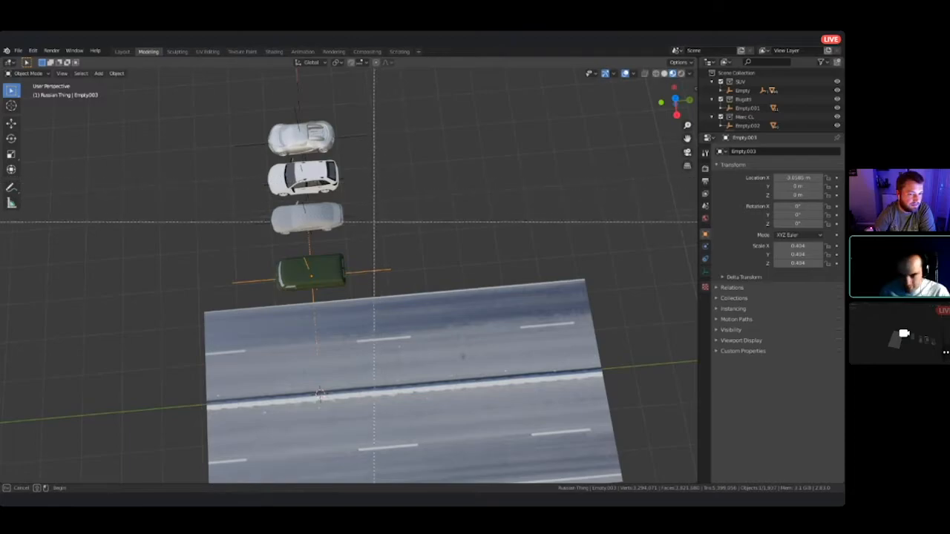
{"action": "left_click", "coordinate": [364, 217]}
{"action": "key", "text": "b"}
{"action": "left_click_drag", "start_coordinate": [347, 181], "coordinate": [334, 186], "text": "shift"}
{"action": "left_click_drag", "start_coordinate": [378, 113], "coordinate": [335, 151], "text": "shift"}
{"action": "middle_click_drag", "start_coordinate": [335, 151], "coordinate": [482, 137]}
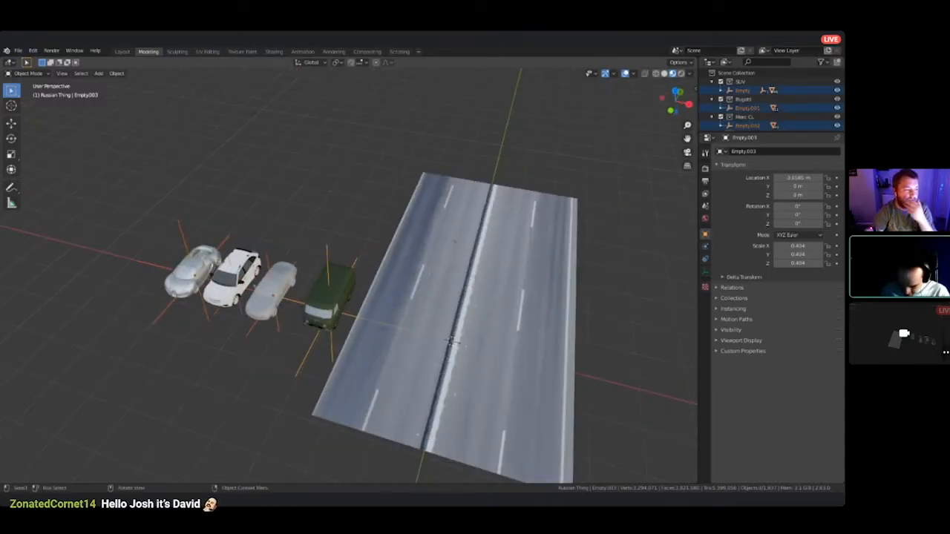
{"action": "key", "text": "g"}
{"action": "key", "text": "y"}
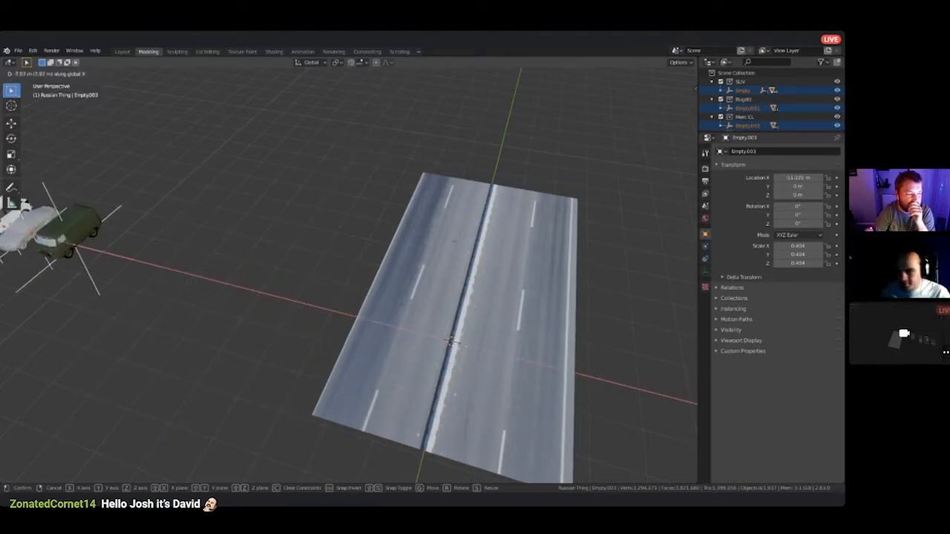
{"action": "left_click", "coordinate": [454, 242]}
- Select the road plane and examine it from several angles
{"action": "middle_click_drag", "start_coordinate": [454, 242], "coordinate": [334, 252]}
{"action": "left_click", "coordinate": [333, 371]}
{"action": "middle_click_drag", "start_coordinate": [334, 371], "coordinate": [181, 351]}
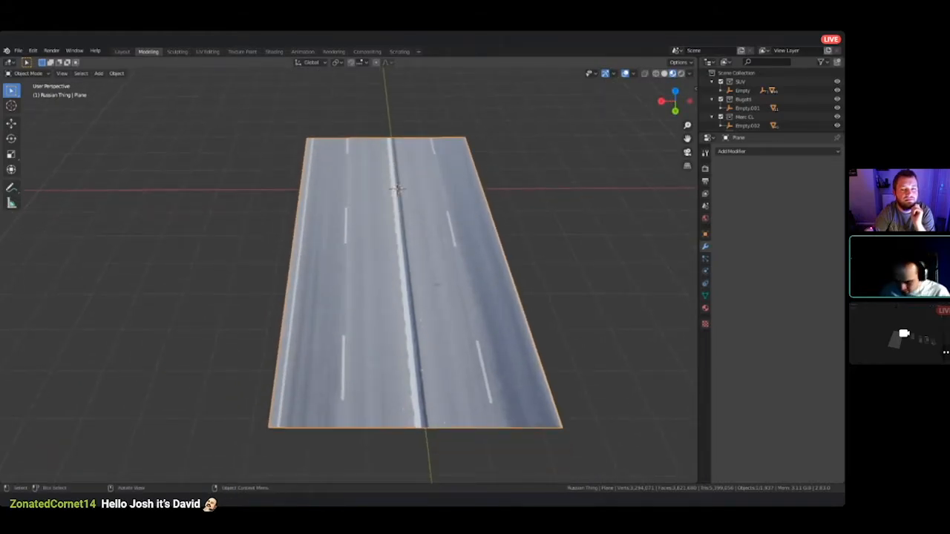
{"action": "middle_click_drag", "start_coordinate": [349, 282], "coordinate": [380, 299]}
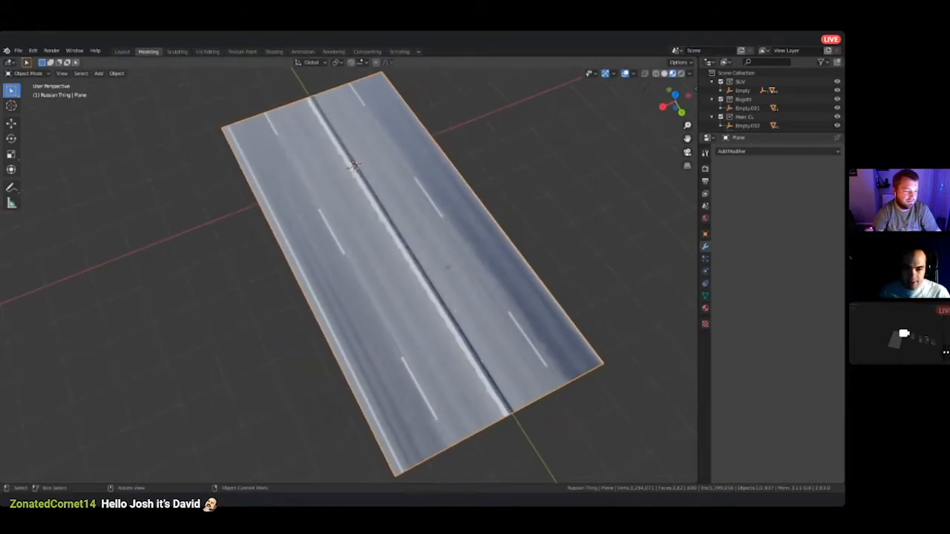
{"action": "middle_click_drag", "start_coordinate": [398, 252], "coordinate": [455, 230]}
{"action": "key", "text": "Tab"}
{"action": "key", "text": "Tab"}
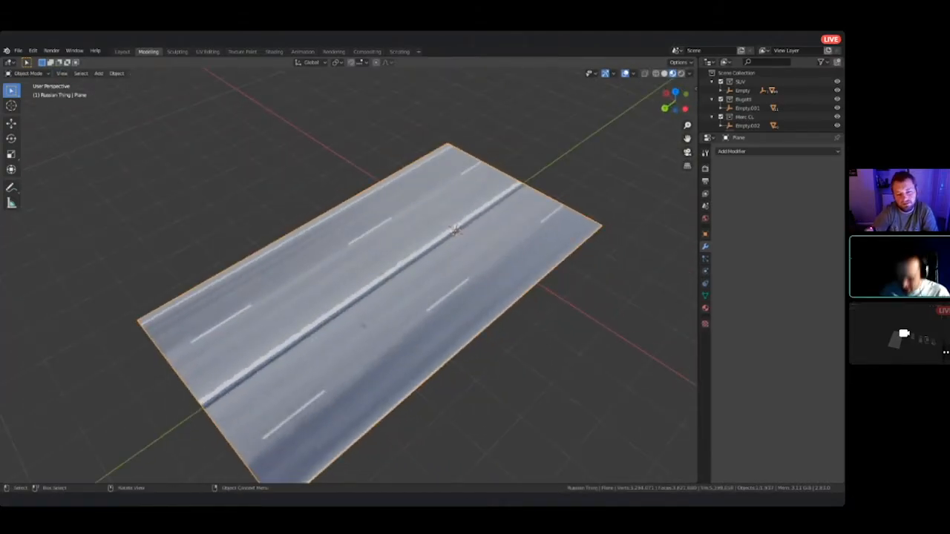
- Add a cube mesh at the world origin on the road and try shifting it slightly along the Y axis
{"action": "key", "text": "shift+a"}
{"action": "mouse_move", "coordinate": [356, 231]}
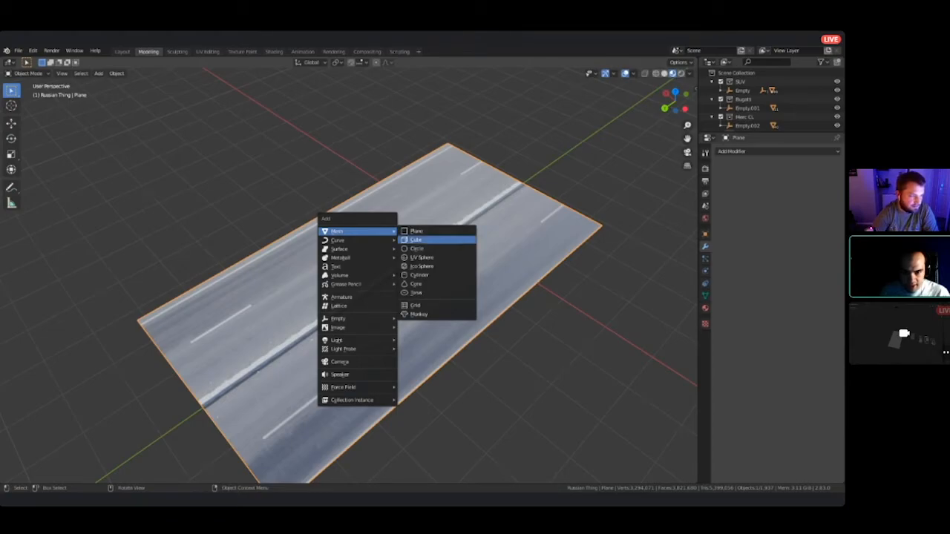
{"action": "left_click", "coordinate": [419, 240]}
{"action": "middle_click_drag", "start_coordinate": [419, 240], "coordinate": [367, 244]}
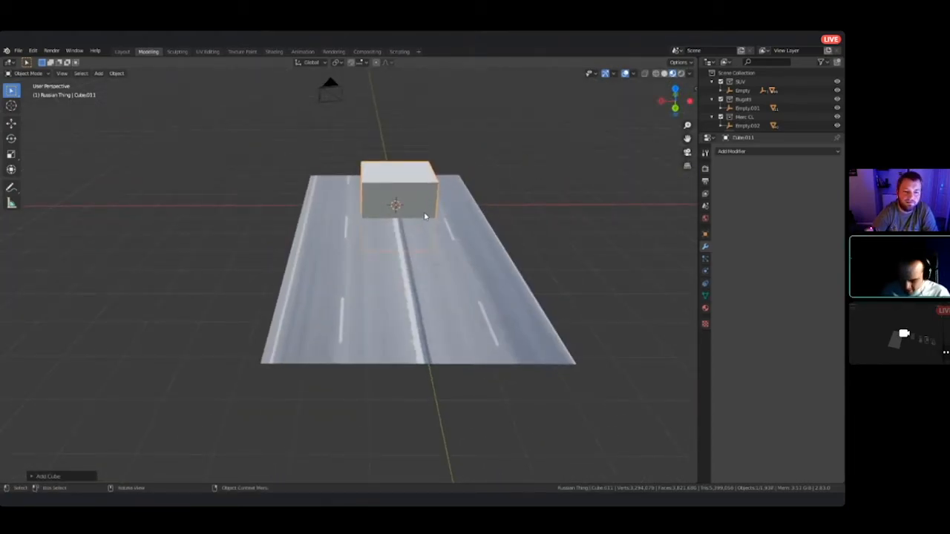
{"action": "key", "text": "g"}
{"action": "key", "text": "y"}
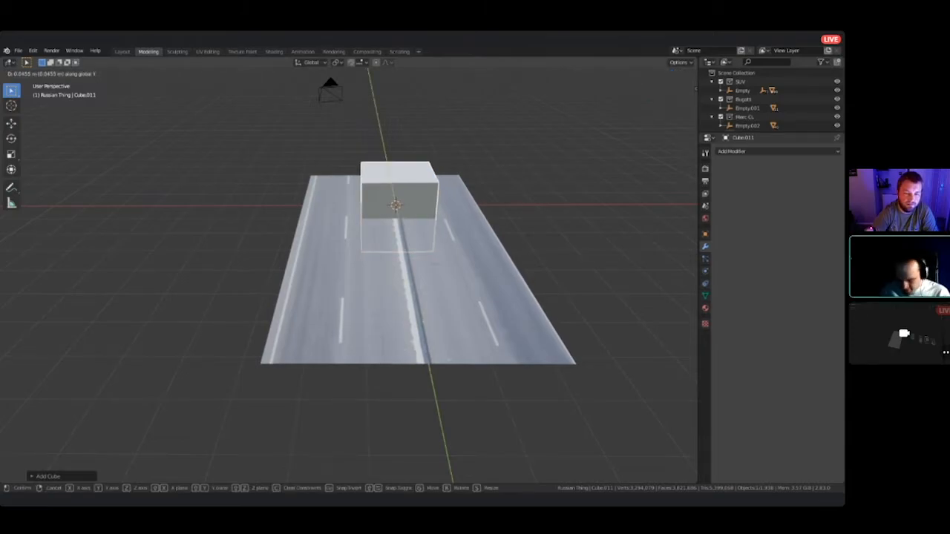
{"action": "key", "text": "Return"}
- Add a Mirror modifier on the X axis to the cube
{"action": "middle_click_drag", "start_coordinate": [394, 244], "coordinate": [371, 278]}
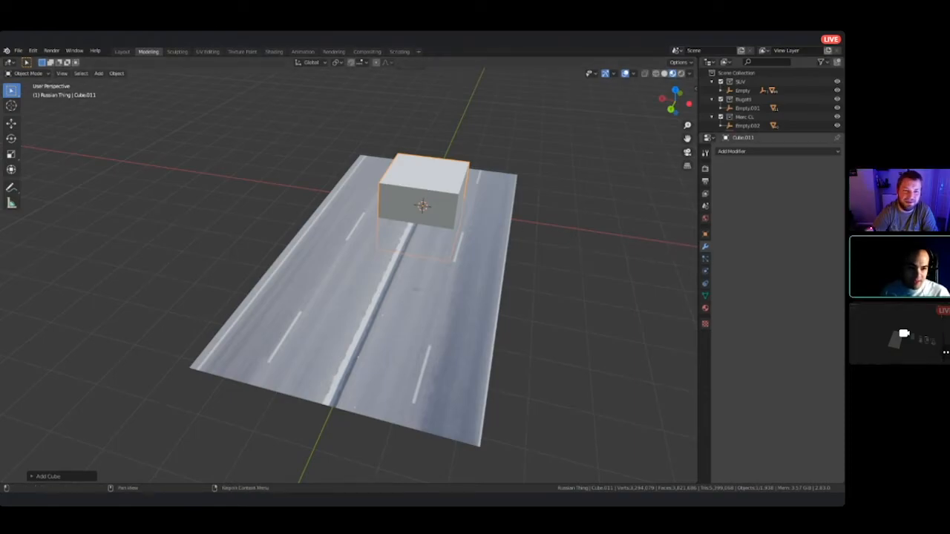
{"action": "left_click", "coordinate": [776, 152]}
{"action": "left_click", "coordinate": [776, 152]}
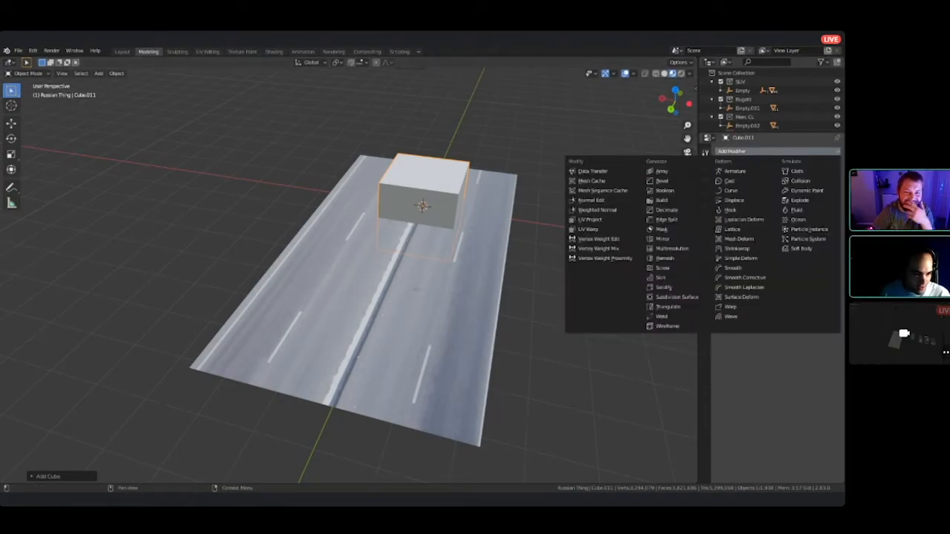
{"action": "left_click", "coordinate": [662, 238]}
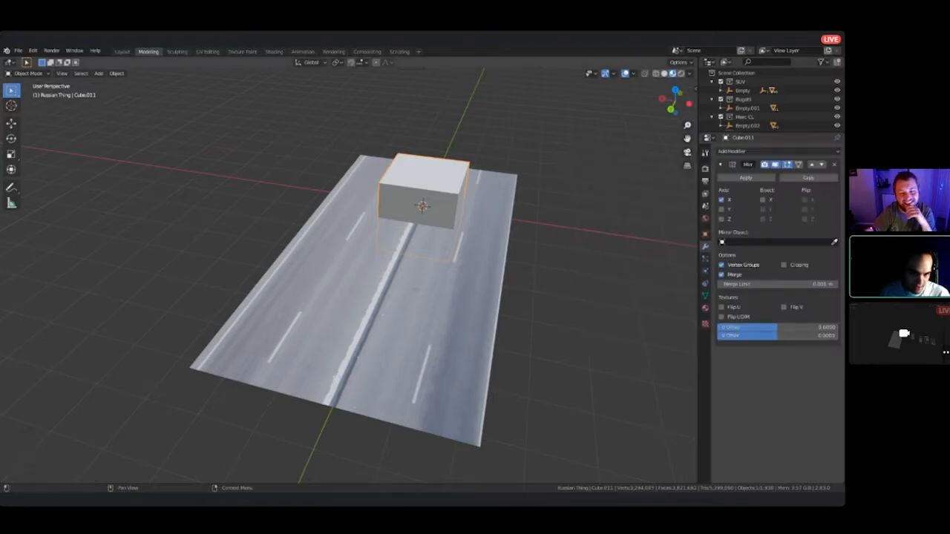
- In Edit Mode, move the cube's geometry about 3.6 m sideways so it and its mirrored copy stand on opposite sides of the road
{"action": "key", "text": "Tab"}
{"action": "middle_click_drag", "start_coordinate": [436, 207], "coordinate": [475, 212]}
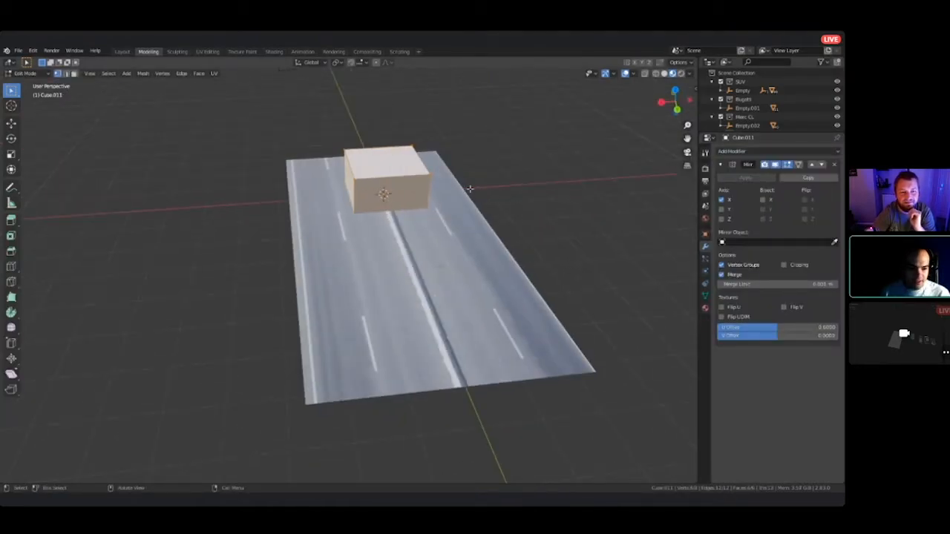
{"action": "key", "text": "g"}
{"action": "key", "text": "Escape"}
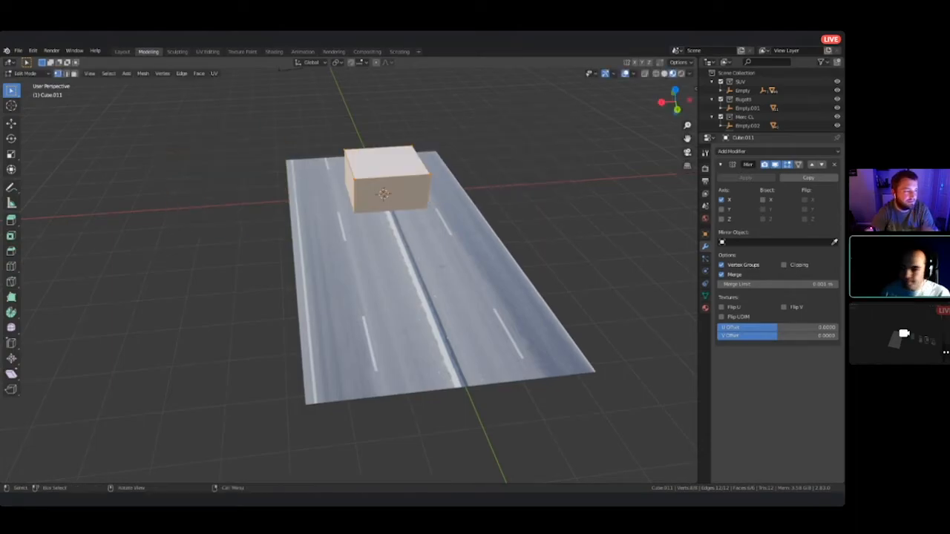
{"action": "key", "text": "g"}
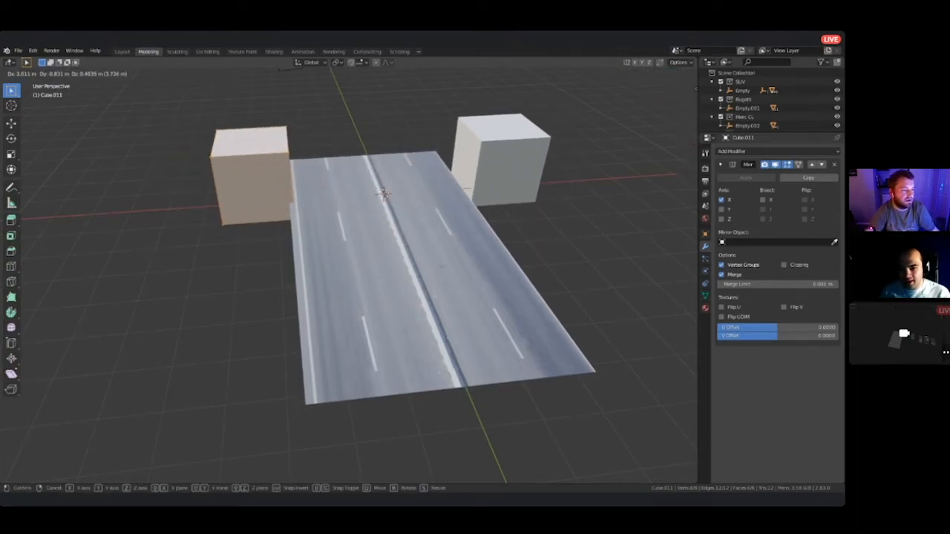
{"action": "key", "text": "Return"}
{"action": "middle_click_drag", "start_coordinate": [438, 223], "coordinate": [330, 200]}
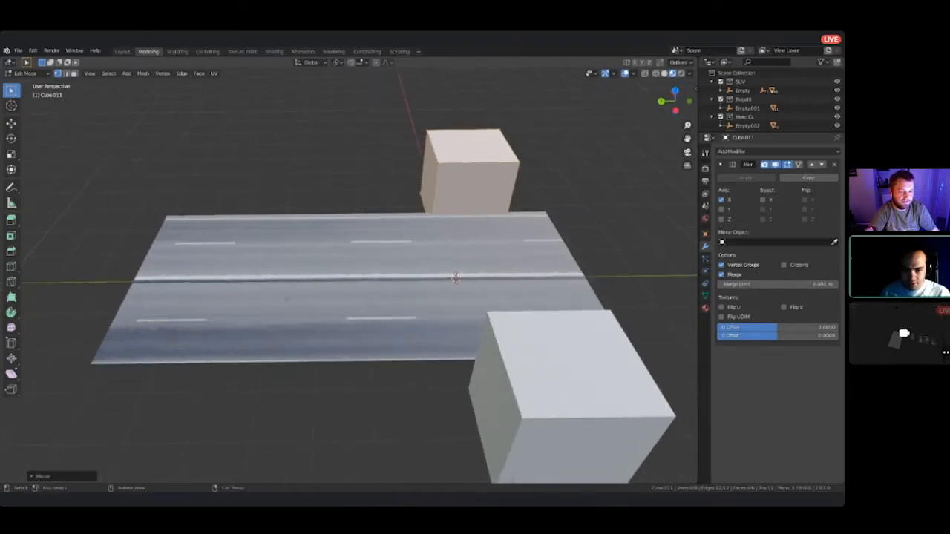
{"action": "middle_click_drag", "start_coordinate": [428, 190], "coordinate": [358, 195]}
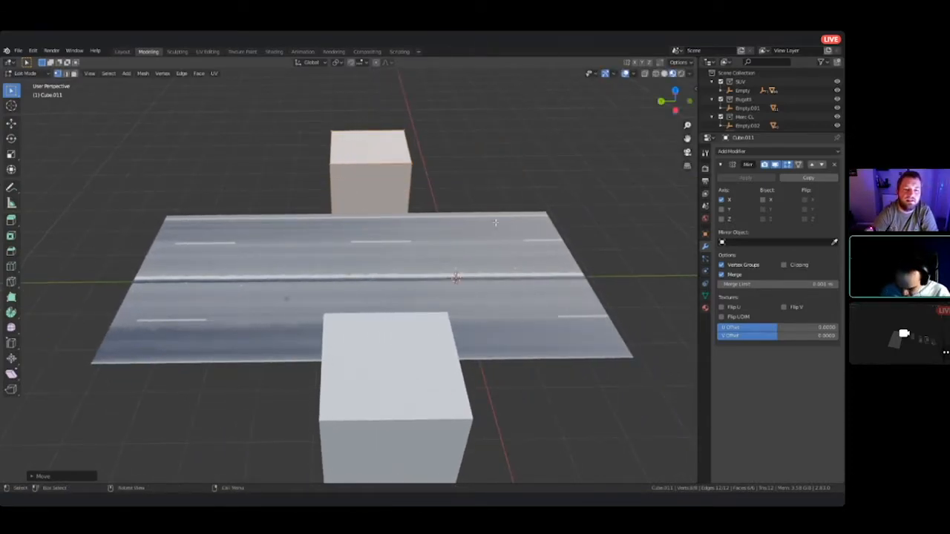
- Scale the cube's geometry along Y by about 4.9 to form long blocks running beside the road
{"action": "key", "text": "s"}
{"action": "key", "text": "y"}
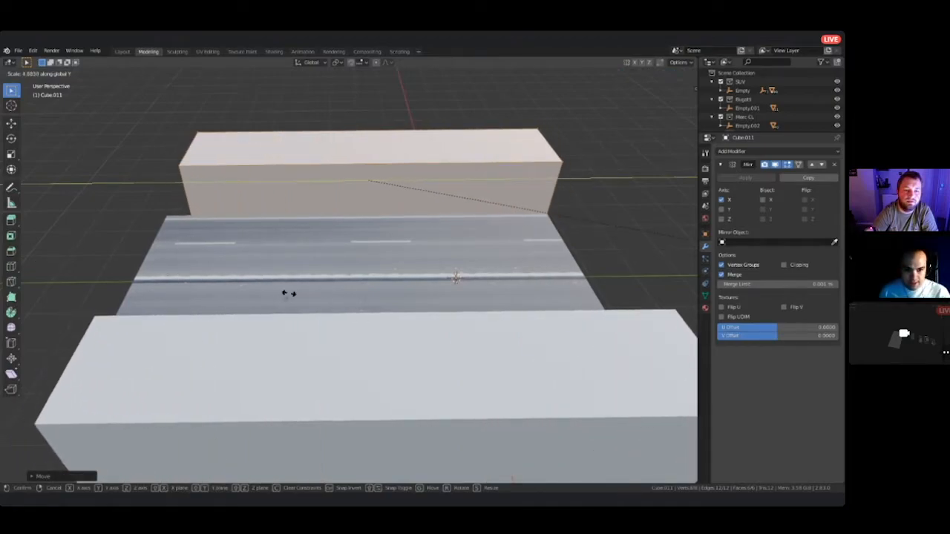
{"action": "left_click", "coordinate": [289, 293]}
{"action": "middle_click_drag", "start_coordinate": [288, 293], "coordinate": [331, 316]}
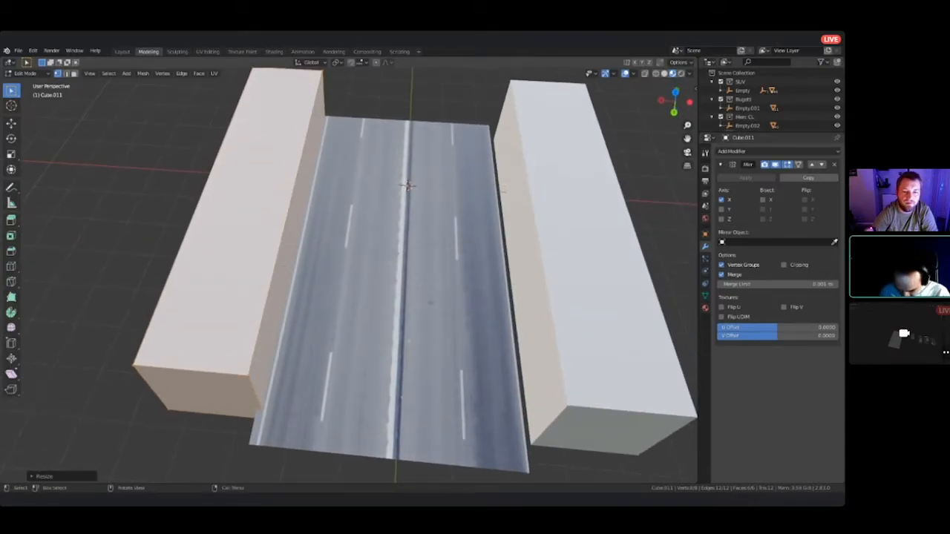
- Move the block's geometry about 0.29 m along X toward the road so both mirrored sides close in
{"action": "key", "text": "g"}
{"action": "key", "text": "y"}
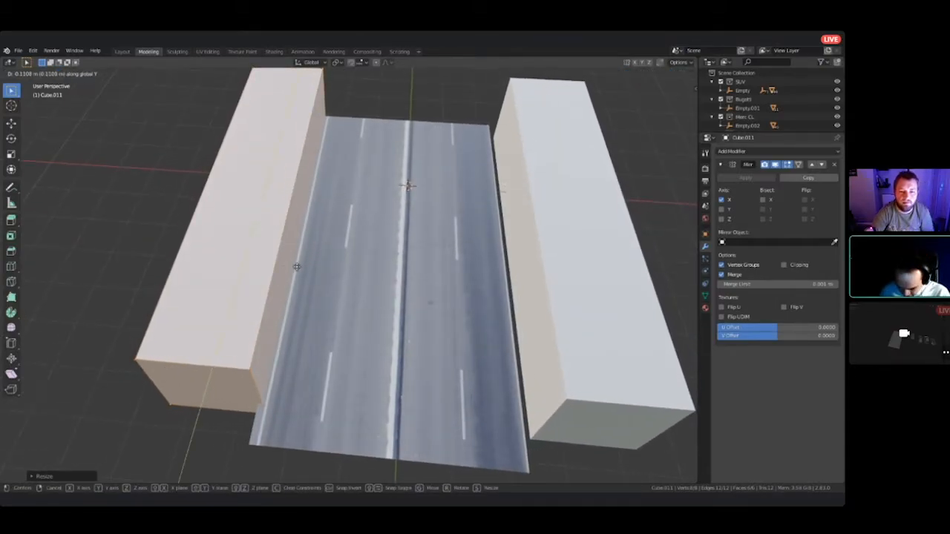
{"action": "key", "text": "x"}
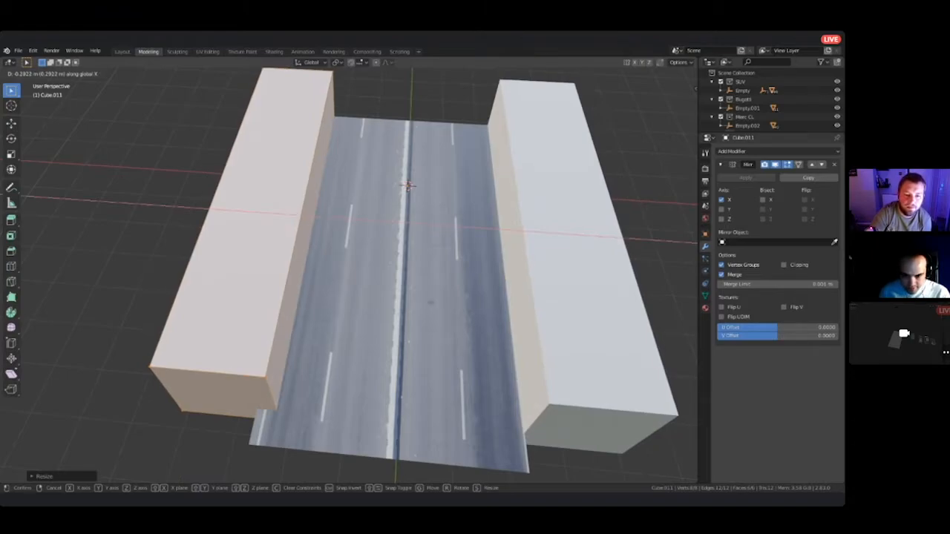
{"action": "key", "text": "Return"}
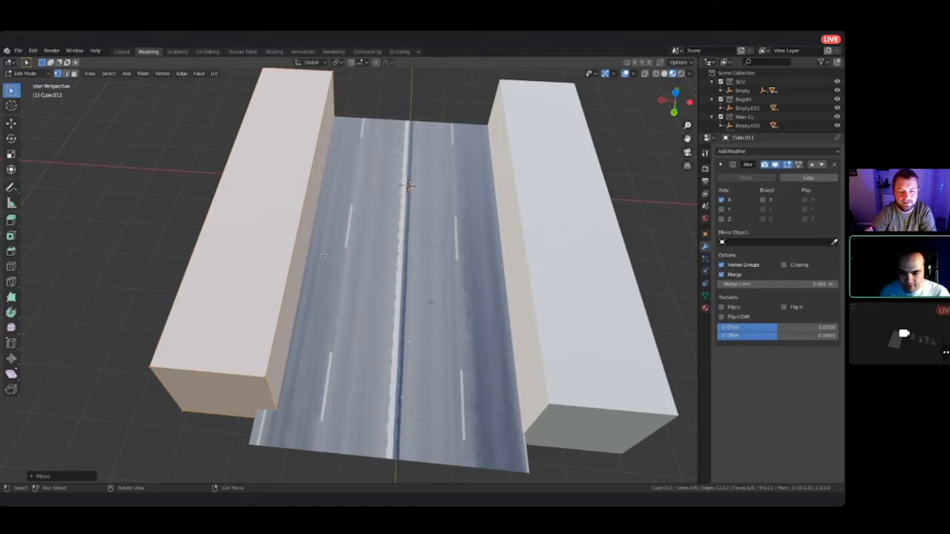
- Return to Object Mode and shift the whole mirrored object slightly along the X axis
{"action": "key", "text": "Tab"}
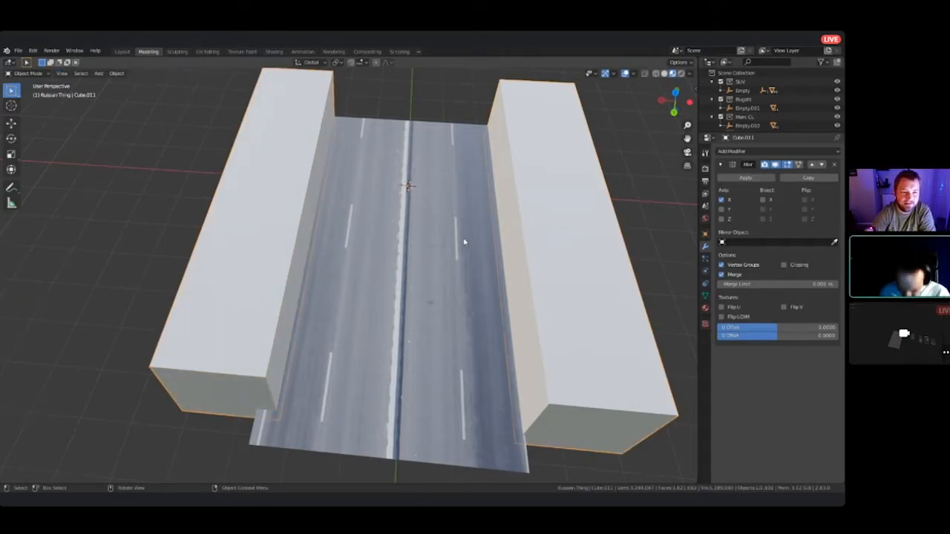
{"action": "key", "text": "g"}
{"action": "key", "text": "x"}
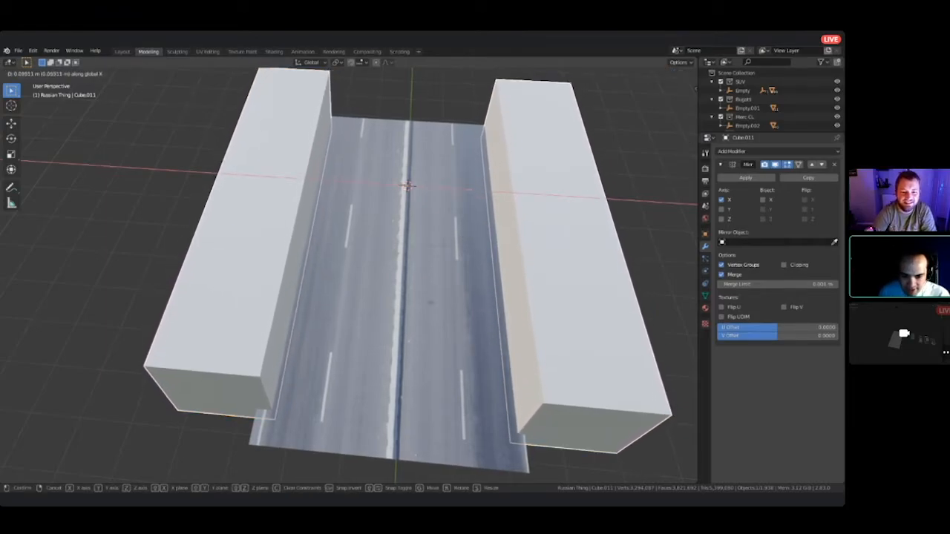
{"action": "key", "text": "Return"}
- In Edit Mode, move the block's geometry about 0.13 m outward along X to the road's edge line
{"action": "key", "text": "Tab"}
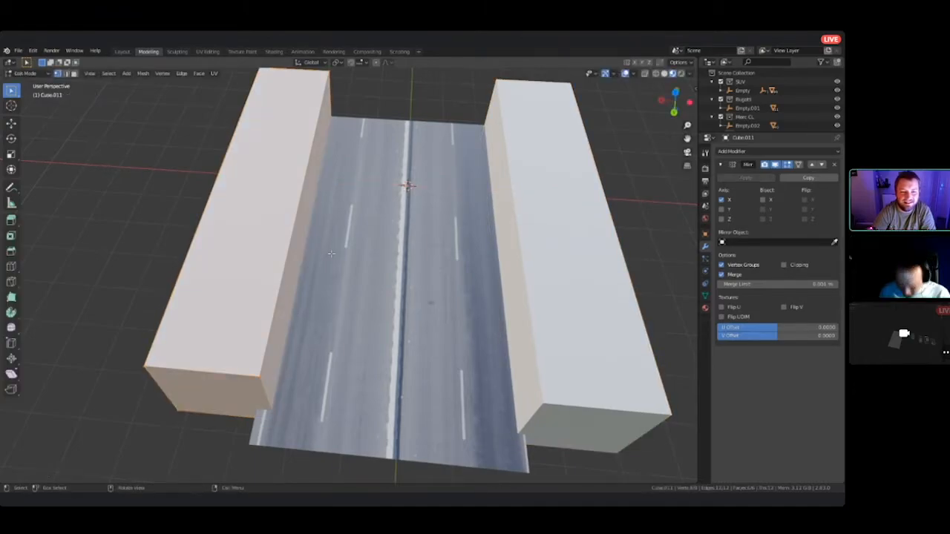
{"action": "key", "text": "g"}
{"action": "key", "text": "y"}
{"action": "key", "text": "x"}
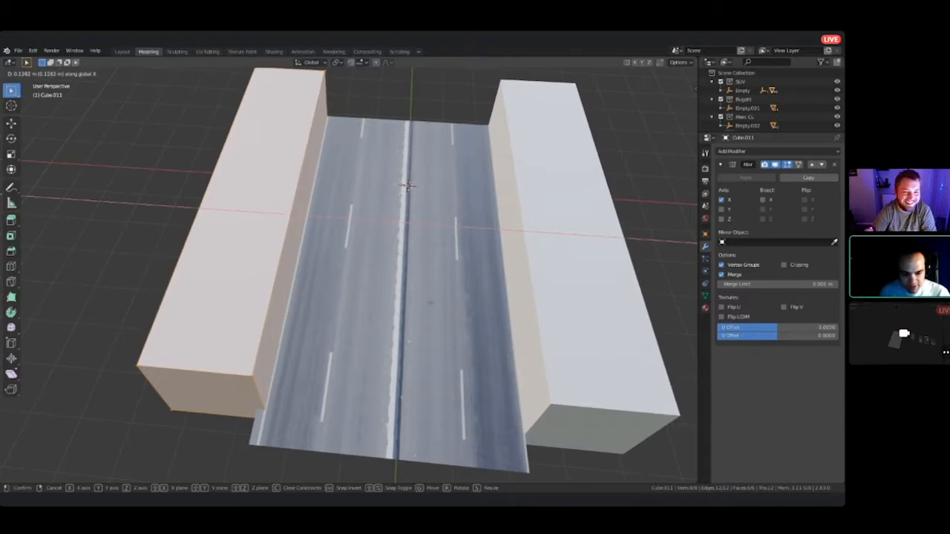
{"action": "left_click", "coordinate": [331, 243]}
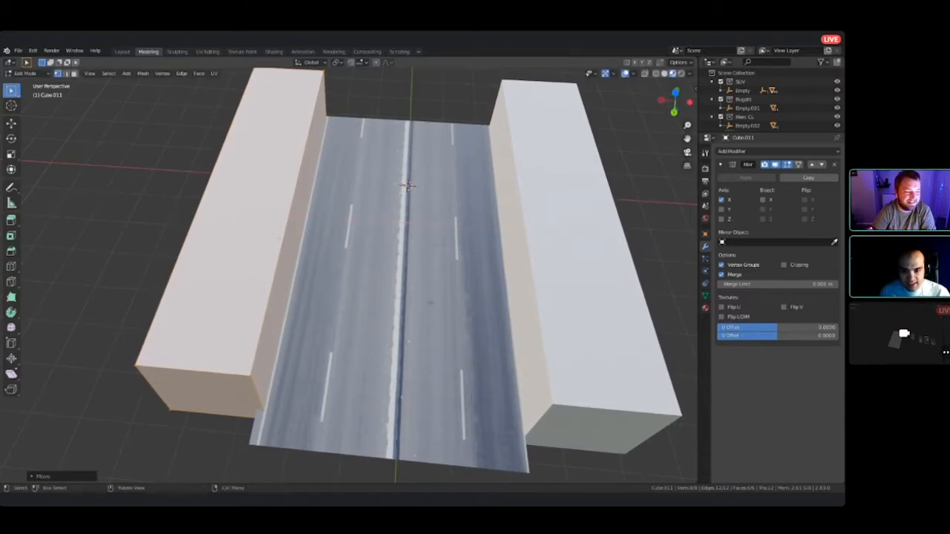
- Move the block's geometry about 0.33 m along Y and scale it along Y to match the road's length
{"action": "middle_click_drag", "start_coordinate": [330, 243], "coordinate": [566, 358]}
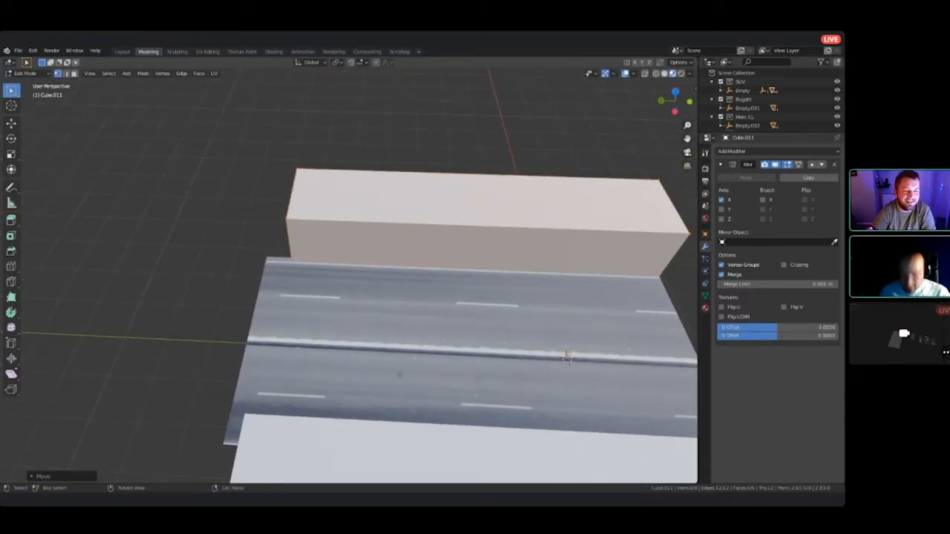
{"action": "key", "text": "g"}
{"action": "key", "text": "y"}
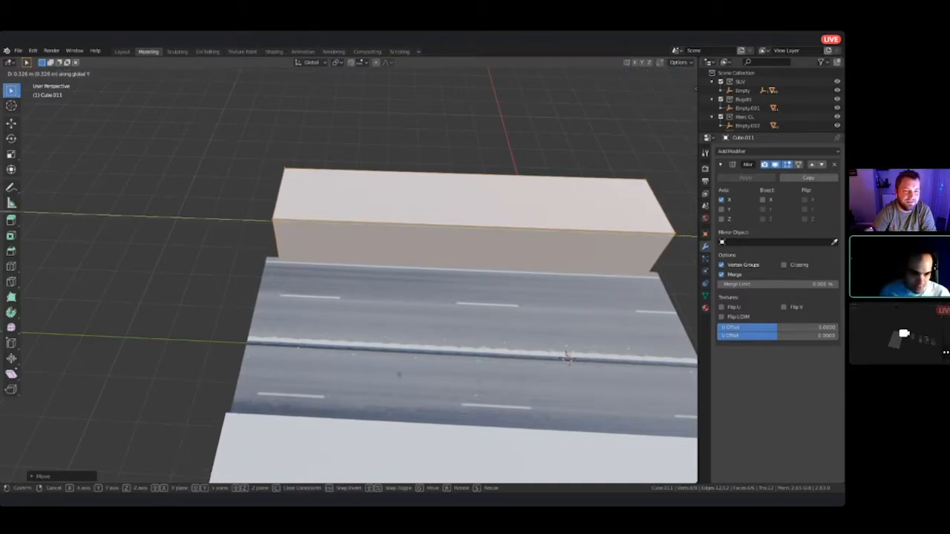
{"action": "left_click", "coordinate": [566, 358]}
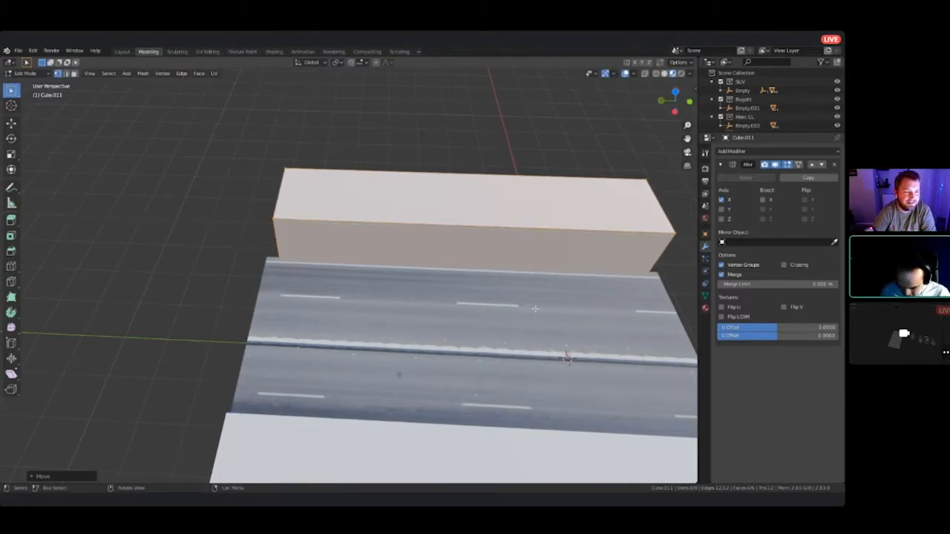
{"action": "key", "text": "s"}
{"action": "key", "text": "x"}
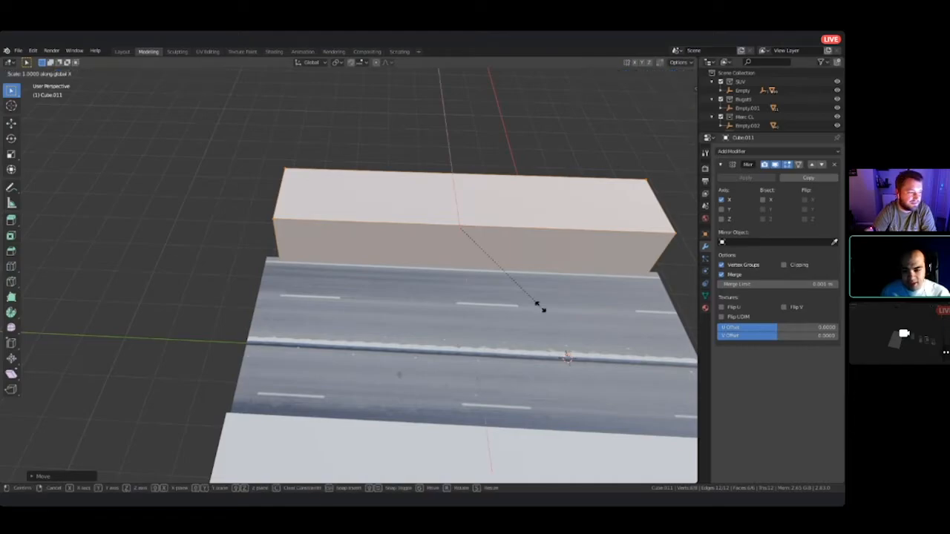
{"action": "key", "text": "y"}
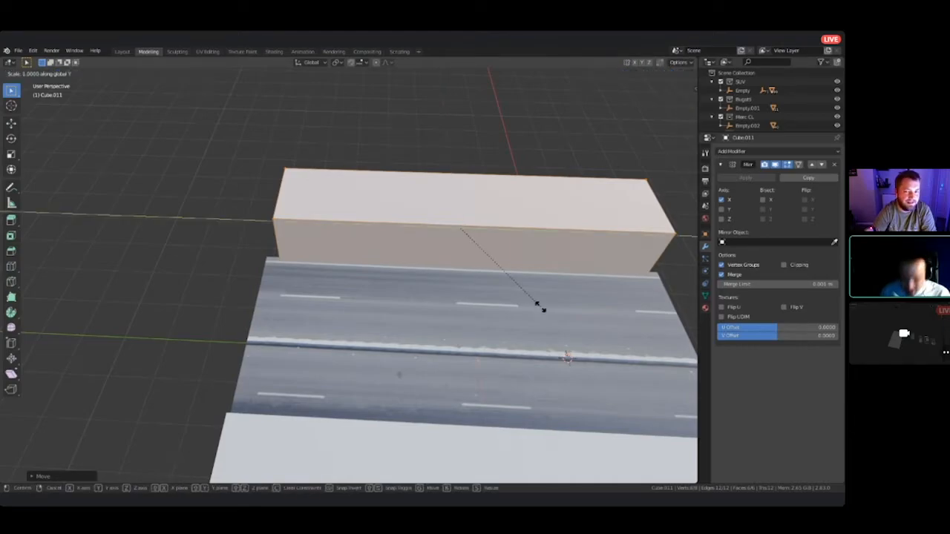
{"action": "left_click", "coordinate": [602, 304]}
- Select the block's end face and move it about 0.06 m along Y to align with the road's end
{"action": "middle_click_drag", "start_coordinate": [566, 358], "coordinate": [232, 311]}
{"action": "scroll", "coordinate": [232, 312], "scroll_direction": "up", "scroll_amount": 5}
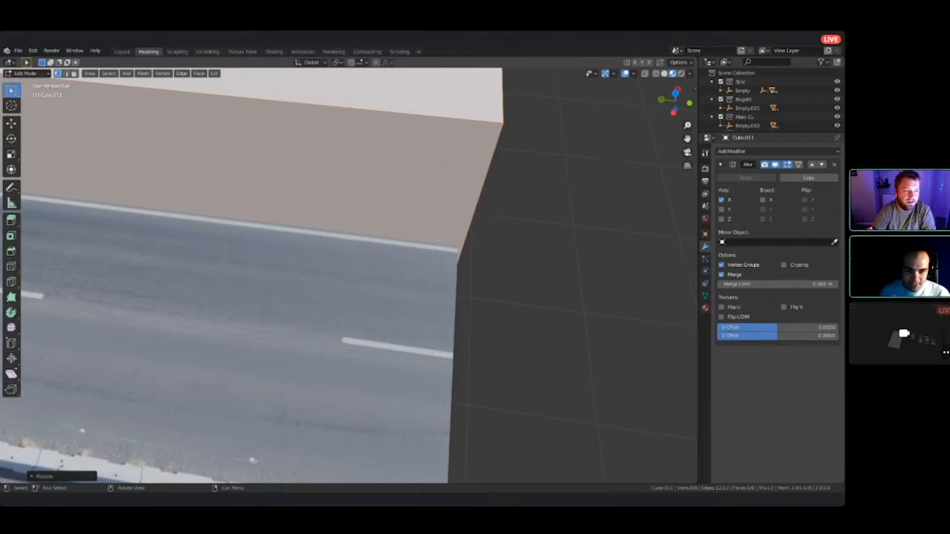
{"action": "middle_click_drag", "start_coordinate": [440, 291], "coordinate": [389, 278]}
{"action": "left_click", "coordinate": [389, 278]}
{"action": "middle_click_drag", "start_coordinate": [485, 180], "coordinate": [479, 284], "text": "shift"}
{"action": "left_click", "coordinate": [519, 147], "text": "shift"}
{"action": "middle_click_drag", "start_coordinate": [520, 147], "coordinate": [554, 118], "text": "shift"}
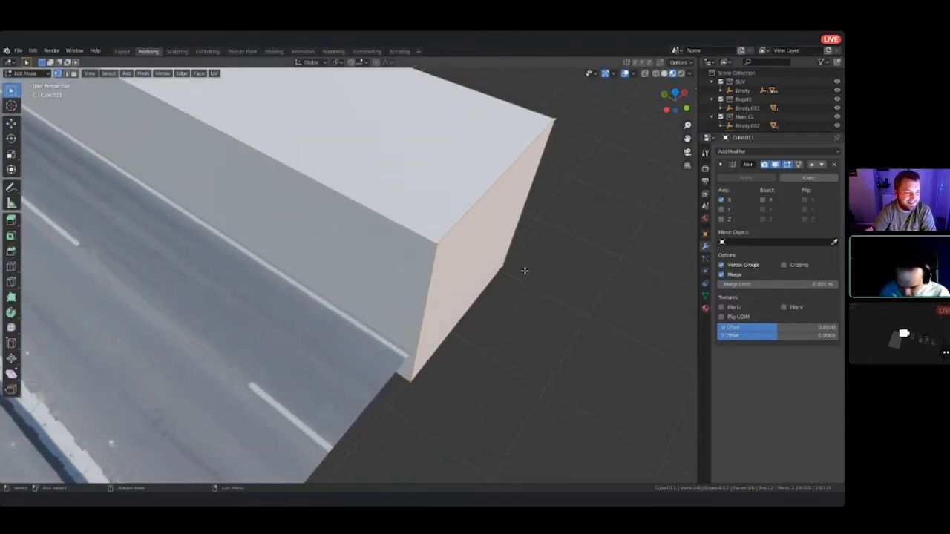
{"action": "key", "text": "g"}
{"action": "key", "text": "y"}
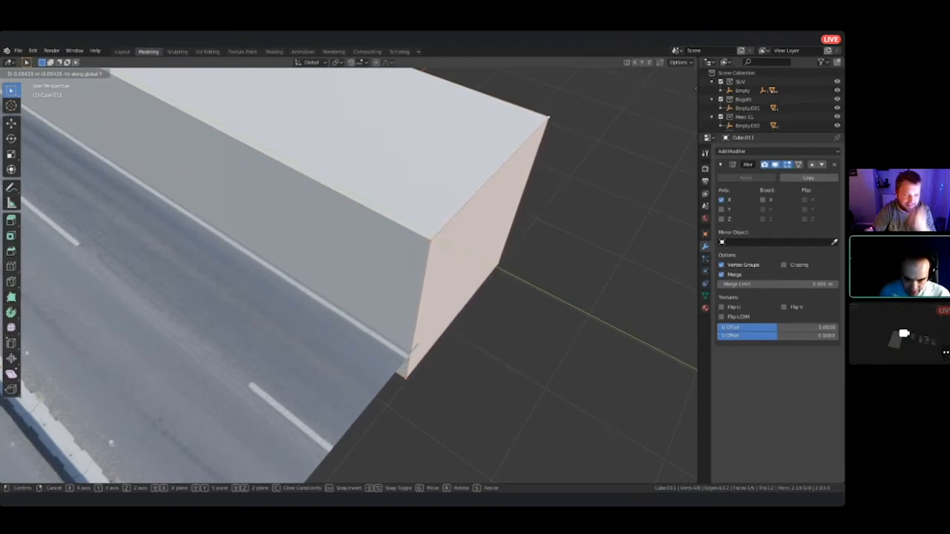
{"action": "left_click", "coordinate": [446, 244]}
- Select the block's opposite end face, move it about 0.04 m along Y to meet the road's end, and return to Object Mode
{"action": "middle_click_drag", "start_coordinate": [446, 244], "coordinate": [683, 355], "text": "shift"}
{"action": "middle_click_drag", "start_coordinate": [496, 342], "coordinate": [580, 347]}
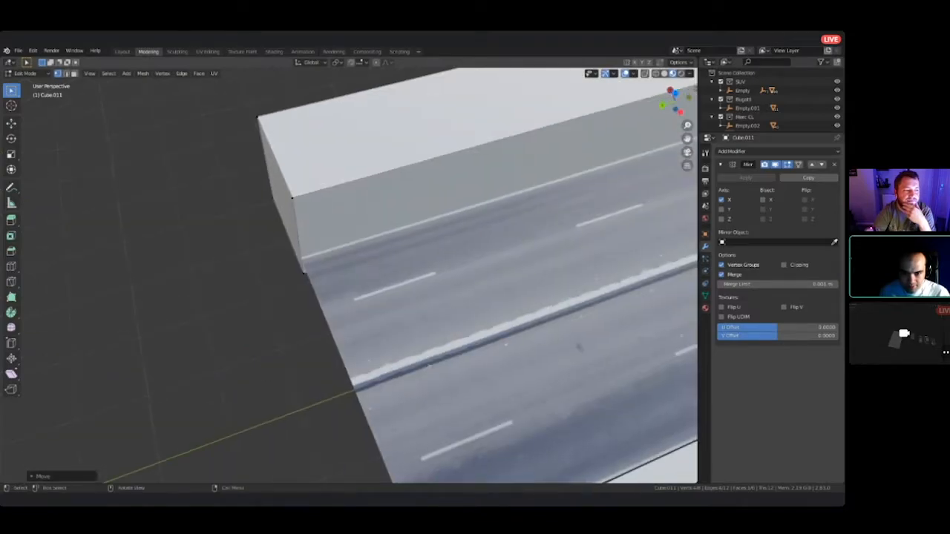
{"action": "left_click", "coordinate": [579, 347]}
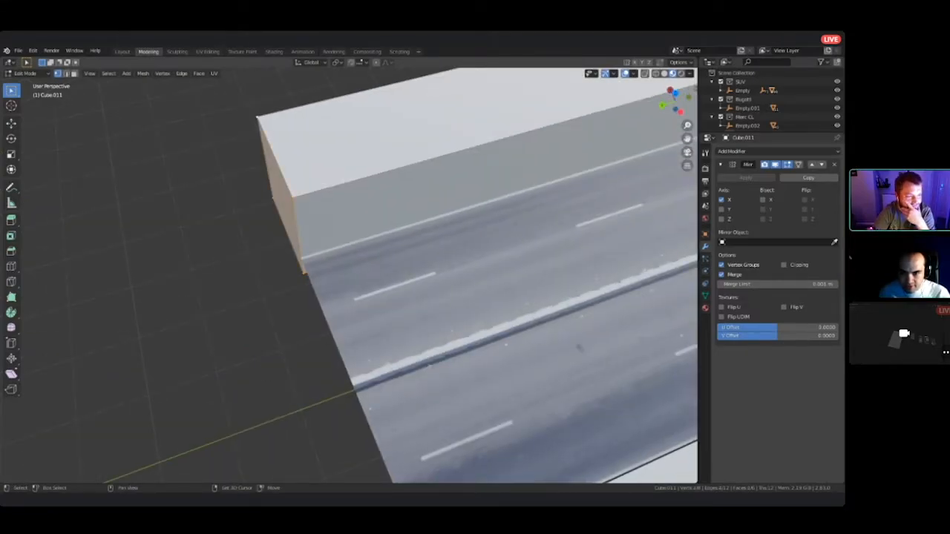
{"action": "scroll", "coordinate": [579, 348], "scroll_direction": "up", "scroll_amount": 4}
{"action": "middle_click_drag", "start_coordinate": [579, 348], "coordinate": [632, 419], "text": "shift"}
{"action": "middle_click_drag", "start_coordinate": [630, 480], "coordinate": [628, 474]}
{"action": "key", "text": "g"}
{"action": "key", "text": "y"}
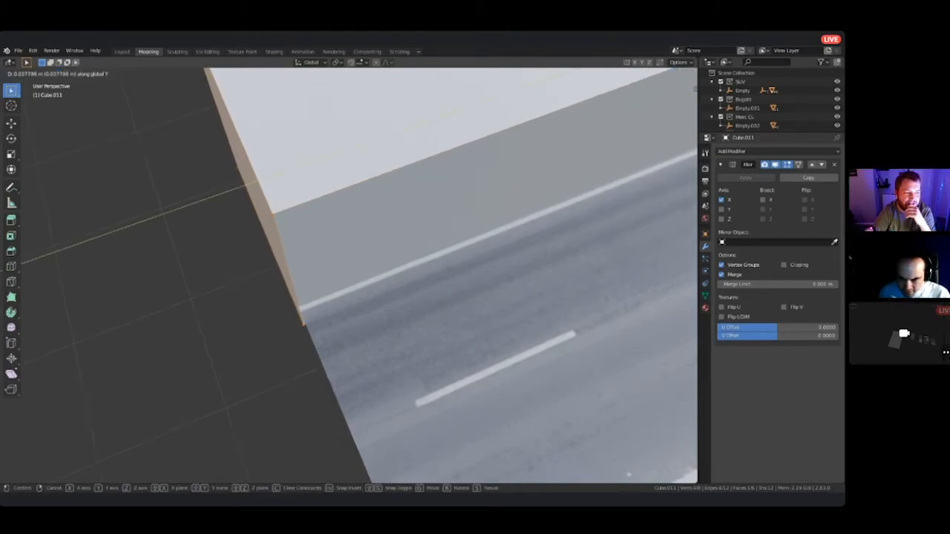
{"action": "left_click", "coordinate": [628, 473]}
{"action": "scroll", "coordinate": [525, 349], "scroll_direction": "down", "scroll_amount": 5}
{"action": "key", "text": "Tab"}
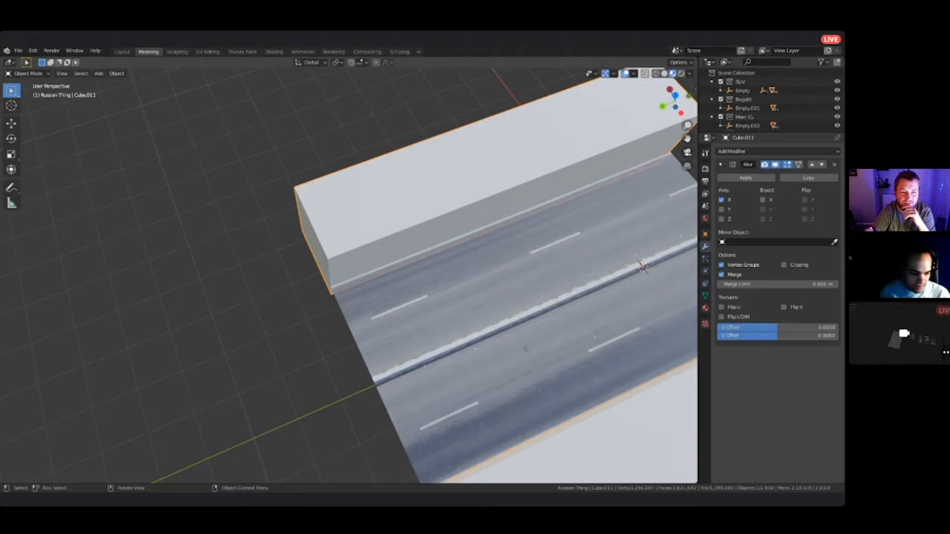
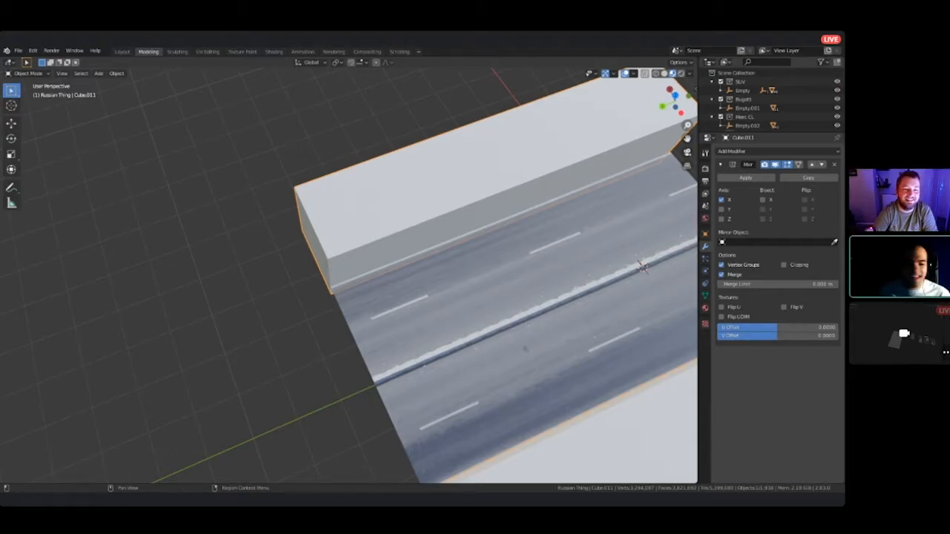
- Apply the Mirror modifier on the side blocks and check their geometry in Edit Mode
{"action": "middle_click_drag", "start_coordinate": [349, 275], "coordinate": [359, 312]}
{"action": "key", "text": "Tab"}
{"action": "key", "text": "Tab"}
{"action": "left_click", "coordinate": [446, 304]}
{"action": "left_click", "coordinate": [334, 282], "text": "shift"}
{"action": "middle_click_drag", "start_coordinate": [334, 282], "coordinate": [416, 252]}
{"action": "scroll", "coordinate": [475, 245], "scroll_direction": "up", "scroll_amount": 4}
{"action": "scroll", "coordinate": [349, 275], "scroll_direction": "down", "scroll_amount": 6}
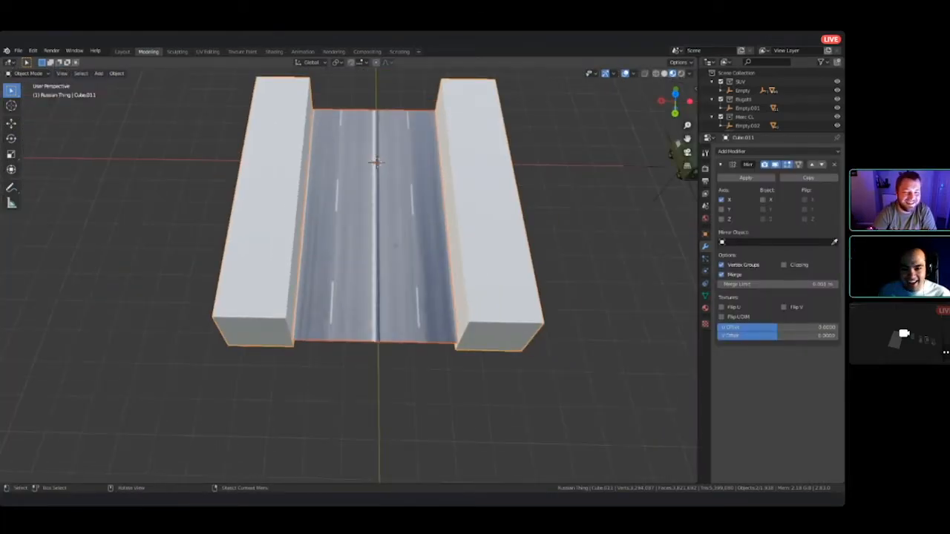
{"action": "middle_click_drag", "start_coordinate": [349, 223], "coordinate": [343, 326], "text": "shift"}
{"action": "left_click", "coordinate": [479, 319]}
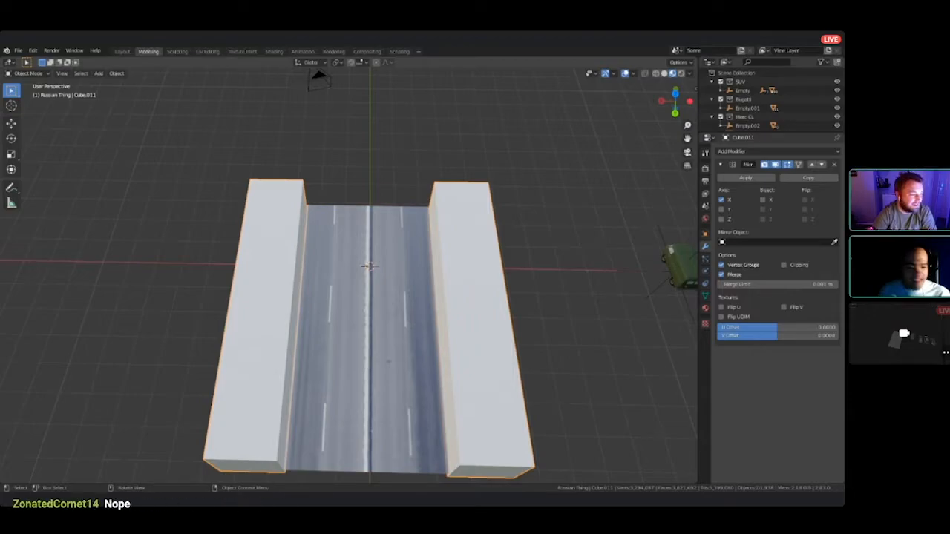
{"action": "left_click", "coordinate": [745, 177]}
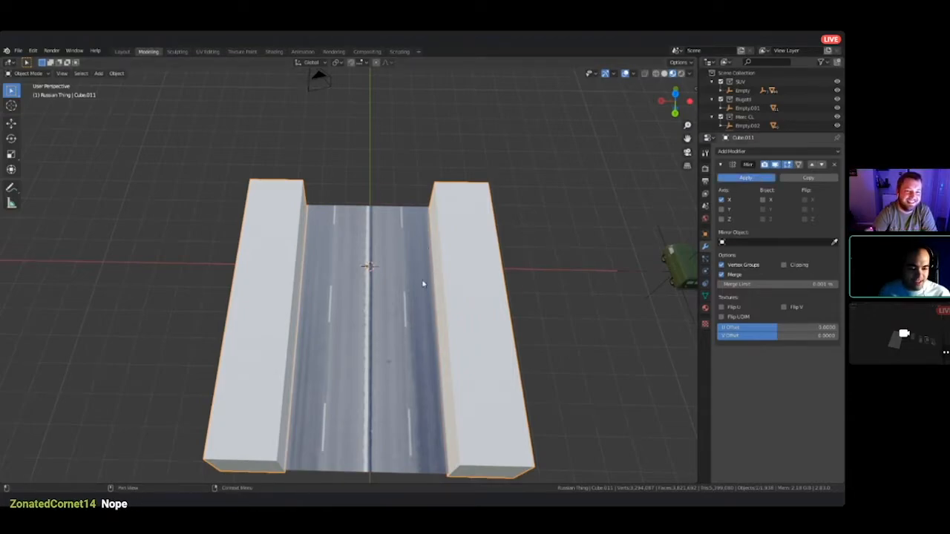
{"action": "key", "text": "Tab"}
{"action": "middle_click_drag", "start_coordinate": [371, 297], "coordinate": [445, 237]}
{"action": "key", "text": "Tab"}
- Add a mesh cube in Object Mode at the 3D cursor on the road
{"action": "middle_click_drag", "start_coordinate": [575, 226], "coordinate": [528, 276]}
{"action": "middle_click_drag", "start_coordinate": [460, 221], "coordinate": [415, 211], "text": "shift"}
{"action": "left_click", "coordinate": [373, 253]}
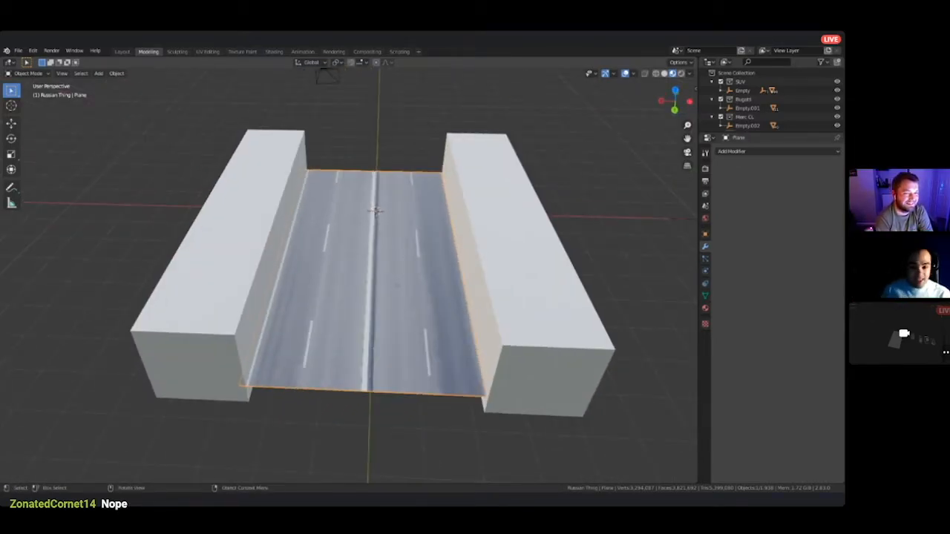
{"action": "key", "text": "shift+a"}
{"action": "mouse_move", "coordinate": [378, 267]}
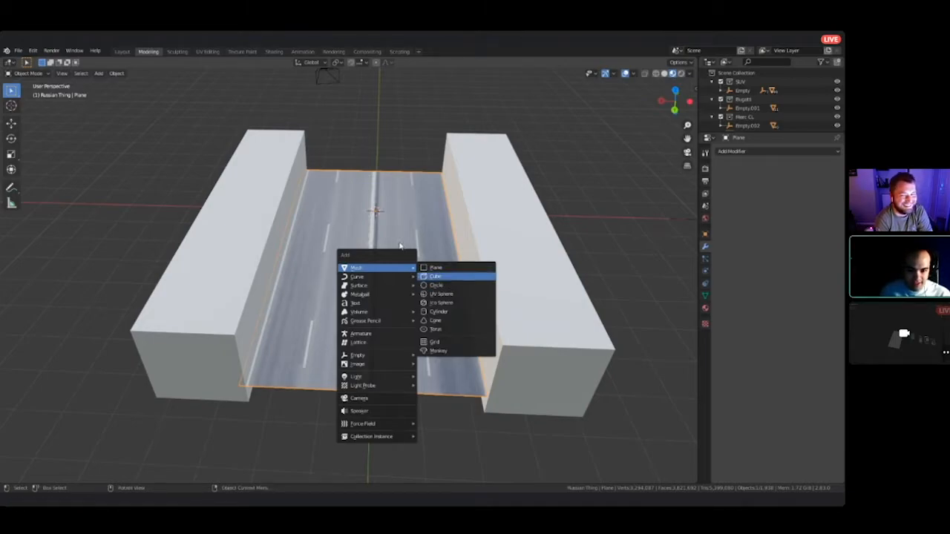
{"action": "left_click", "coordinate": [437, 276]}
- Scale the new cube uniformly down to about 0.15, close to the width of the road's central barrier
{"action": "scroll", "coordinate": [427, 247], "scroll_direction": "up", "scroll_amount": 7}
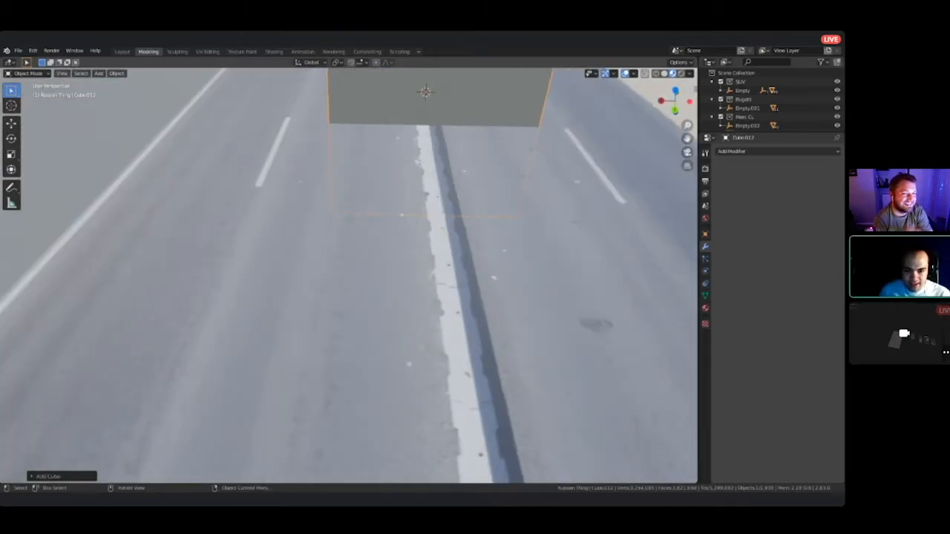
{"action": "scroll", "coordinate": [430, 292], "scroll_direction": "down", "scroll_amount": 6}
{"action": "middle_click_drag", "start_coordinate": [430, 293], "coordinate": [334, 331]}
{"action": "middle_click_drag", "start_coordinate": [412, 319], "coordinate": [404, 301], "text": "shift"}
{"action": "scroll", "coordinate": [349, 275], "scroll_direction": "up", "scroll_amount": 5}
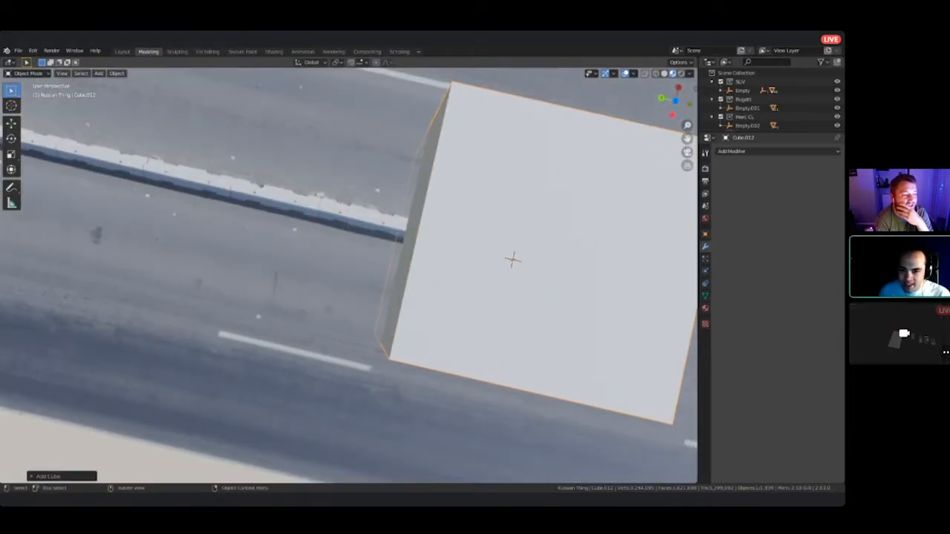
{"action": "scroll", "coordinate": [349, 209], "scroll_direction": "down", "scroll_amount": 4}
{"action": "middle_click_drag", "start_coordinate": [349, 210], "coordinate": [318, 205], "text": "shift"}
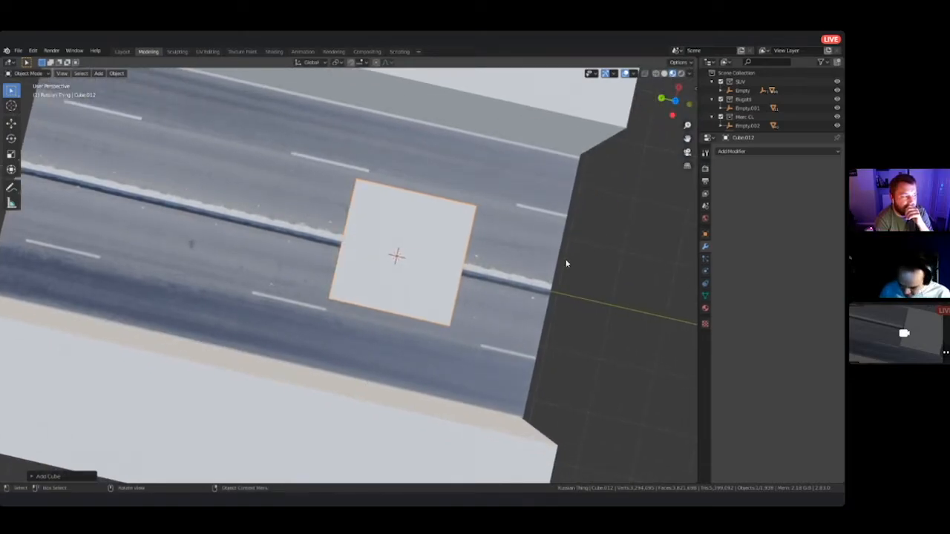
{"action": "key", "text": "s"}
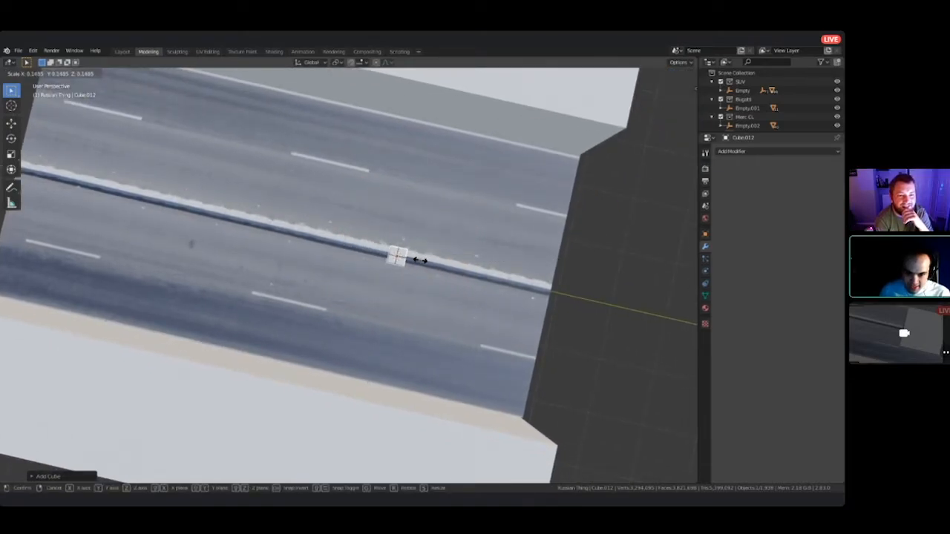
{"action": "left_click", "coordinate": [420, 260]}
- In top view, move the cube about 0.06 m along X and 0.21 m along negative Y onto the central barrier, then enter Edit Mode
{"action": "scroll", "coordinate": [419, 260], "scroll_direction": "up", "scroll_amount": 6}
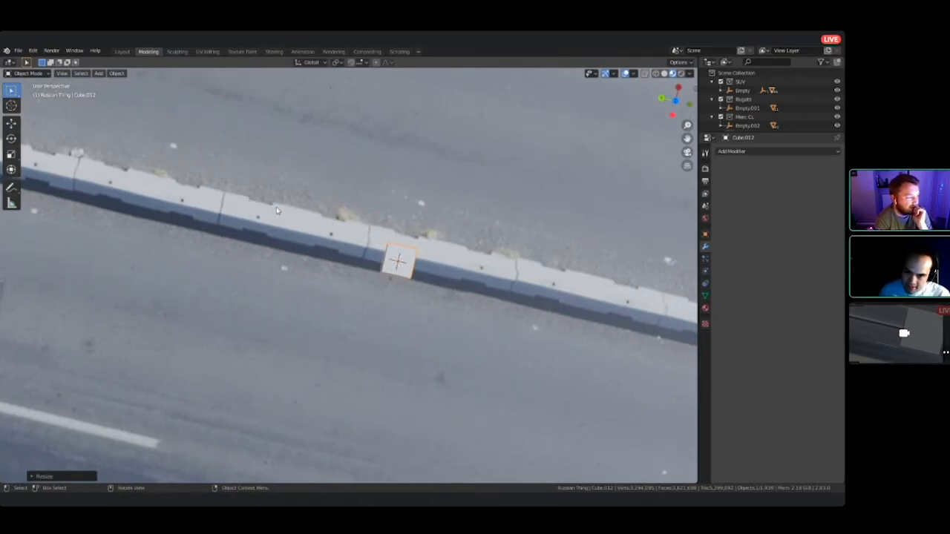
{"action": "middle_click_drag", "start_coordinate": [344, 229], "coordinate": [247, 258], "text": "shift"}
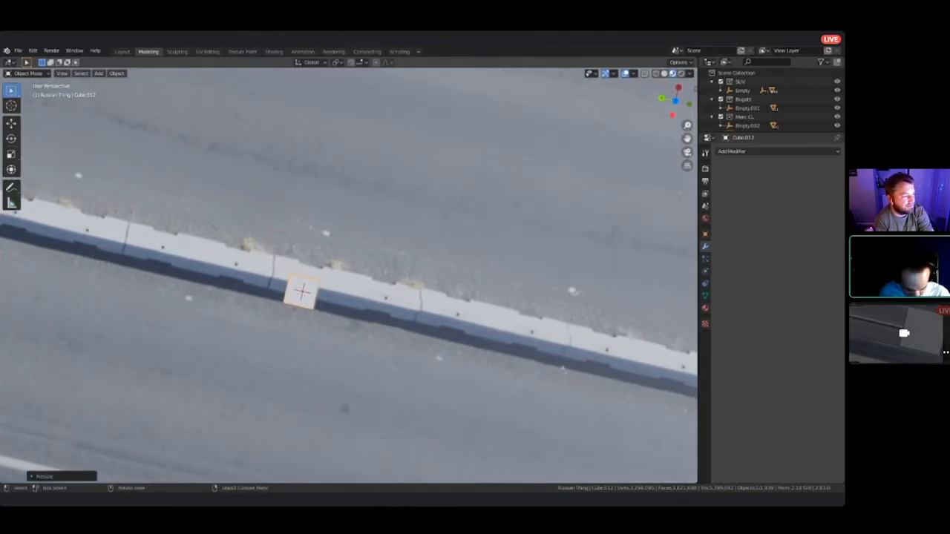
{"action": "key", "text": "KP_7"}
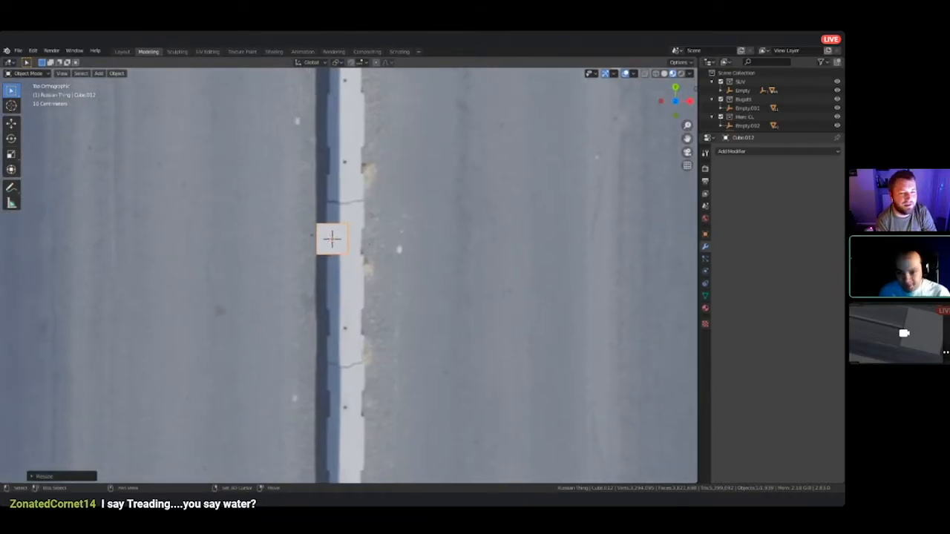
{"action": "key", "text": "g"}
{"action": "key", "text": "shift+z"}
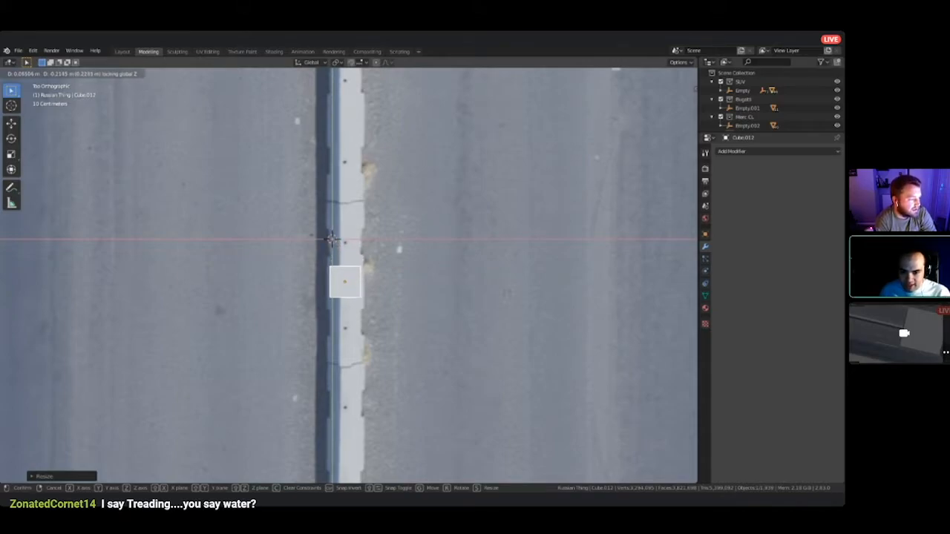
{"action": "left_click", "coordinate": [331, 238]}
{"action": "key", "text": "Tab"}
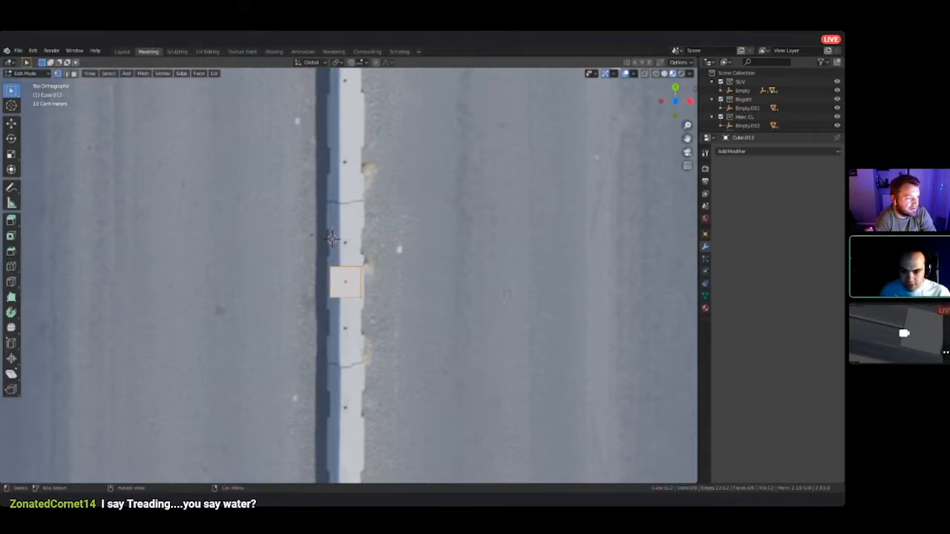
{"action": "left_click", "coordinate": [360, 267], "text": "shift"}
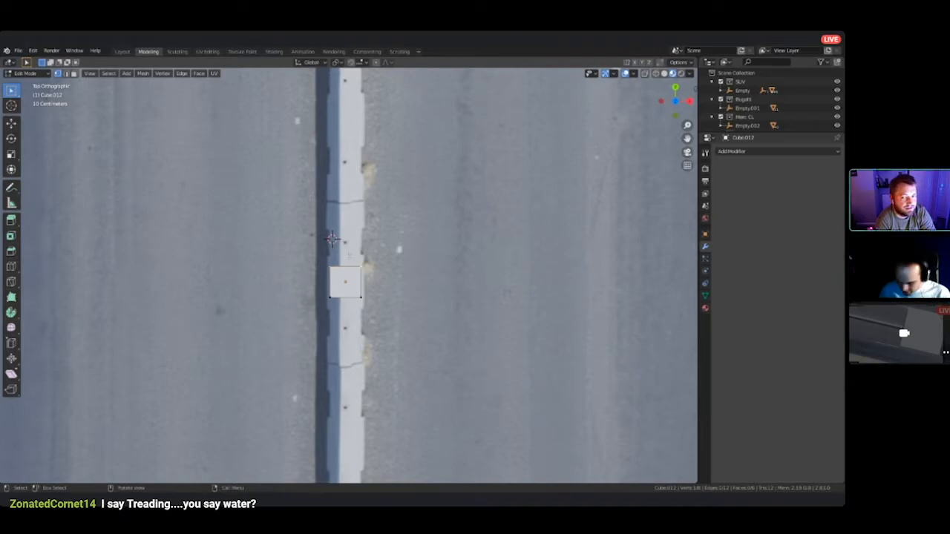
{"action": "key", "text": "z"}
{"action": "left_click", "coordinate": [279, 256]}
{"action": "key", "text": "z"}
{"action": "left_click", "coordinate": [429, 265]}
{"action": "key", "text": "z"}
{"action": "left_click", "coordinate": [429, 315]}
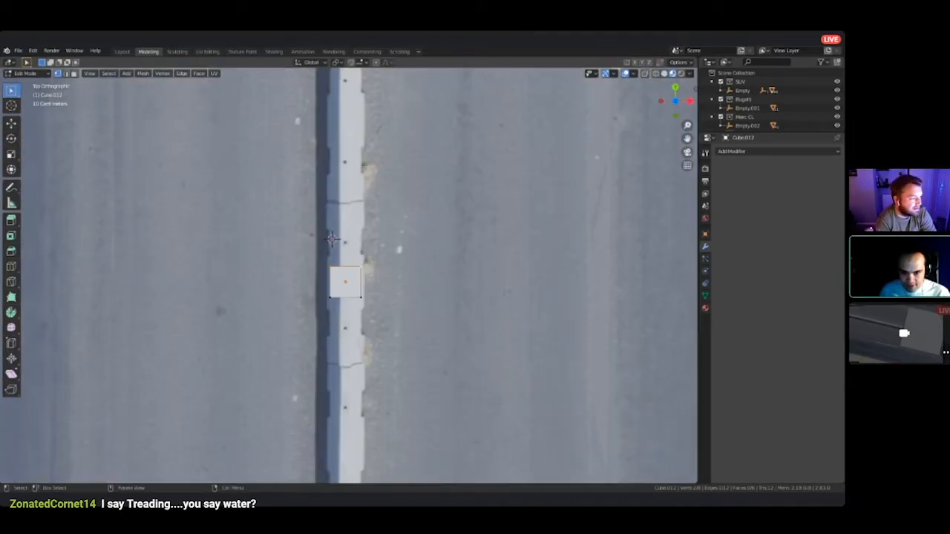
- Select the cube's four underside vertices and delete them to leave a single flat face
{"action": "middle_click_drag", "start_coordinate": [316, 262], "coordinate": [522, 128], "text": "shift"}
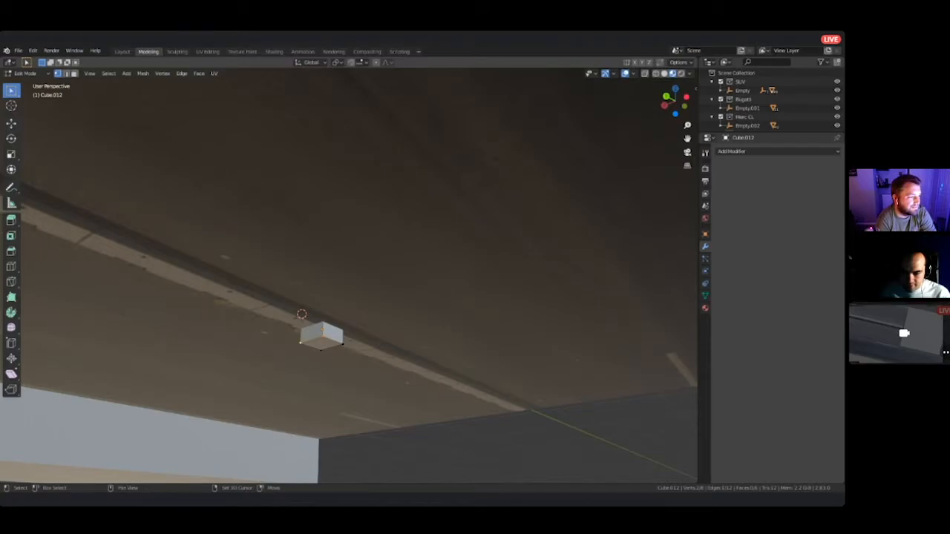
{"action": "left_click", "coordinate": [321, 350], "text": "shift"}
{"action": "left_click", "coordinate": [342, 343], "text": "shift"}
{"action": "key", "text": "x"}
{"action": "left_click", "coordinate": [379, 352]}
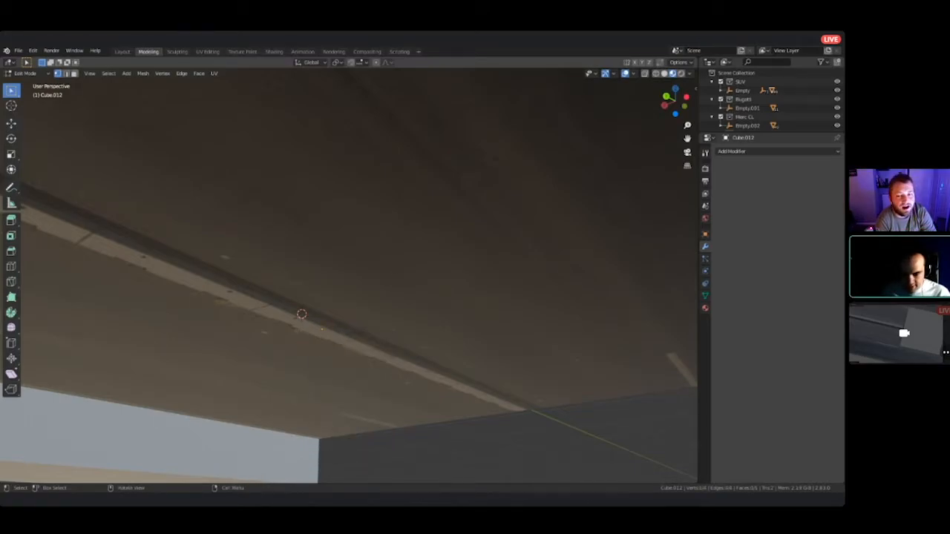
- In top view, scale the flat face along X to match the central barrier's width
{"action": "middle_click_drag", "start_coordinate": [379, 352], "coordinate": [379, 416]}
{"action": "scroll", "coordinate": [305, 303], "scroll_direction": "up", "scroll_amount": 4}
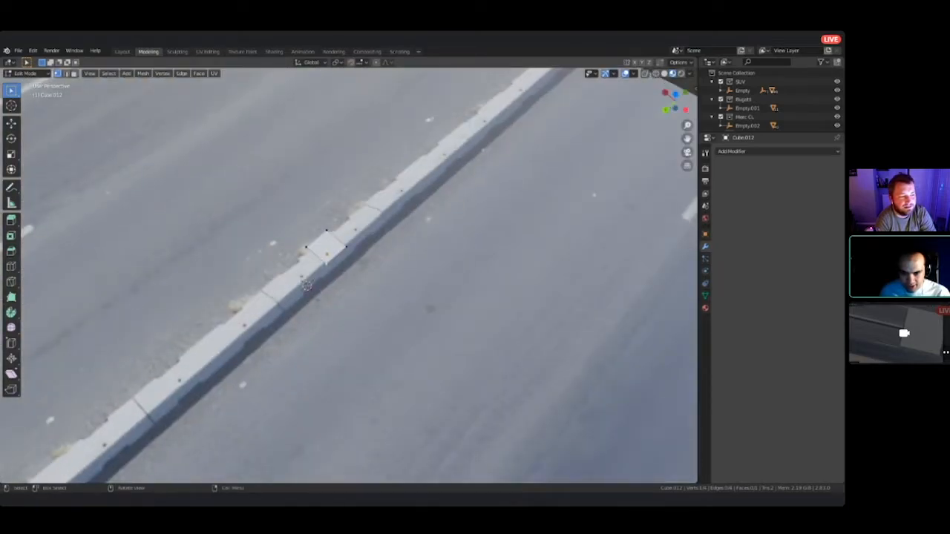
{"action": "key", "text": "KP_7"}
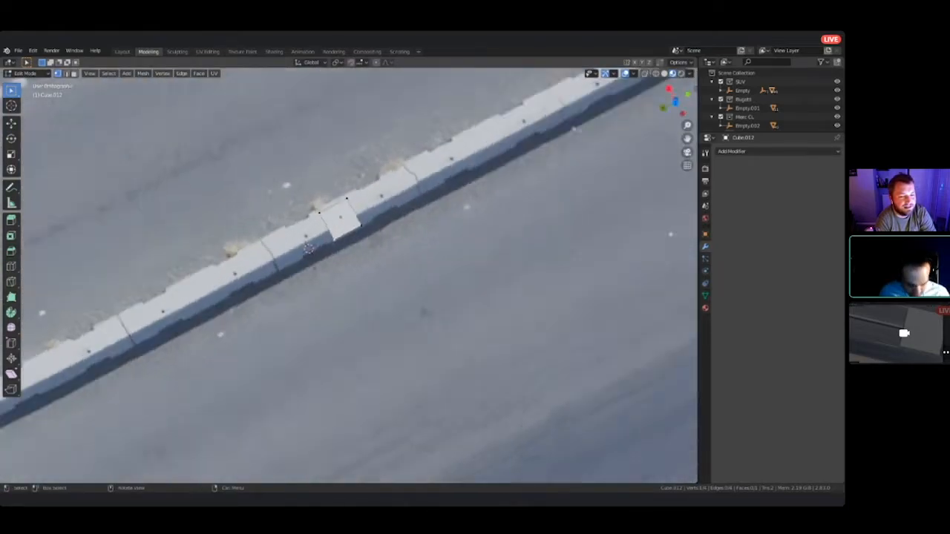
{"action": "middle_click_drag", "start_coordinate": [387, 250], "coordinate": [344, 241], "text": "shift"}
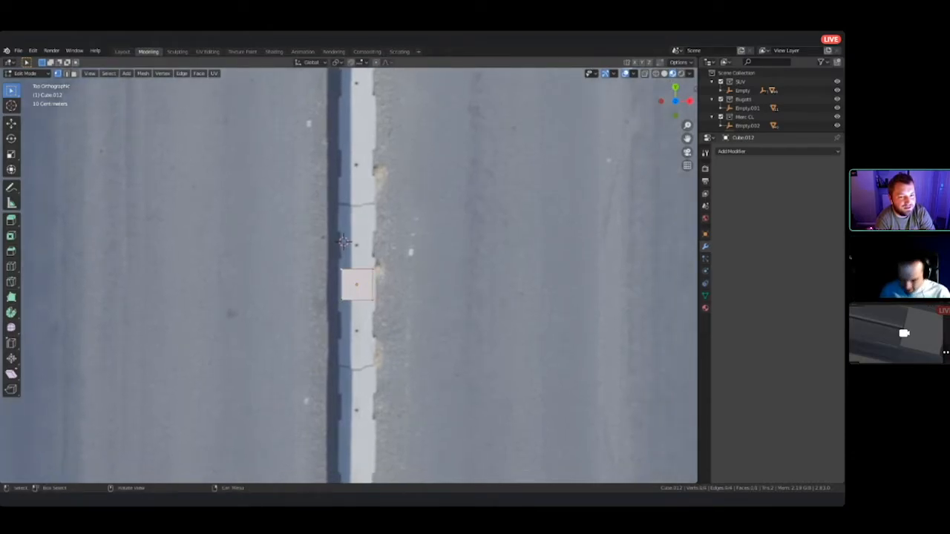
{"action": "key", "text": "s"}
{"action": "key", "text": "x"}
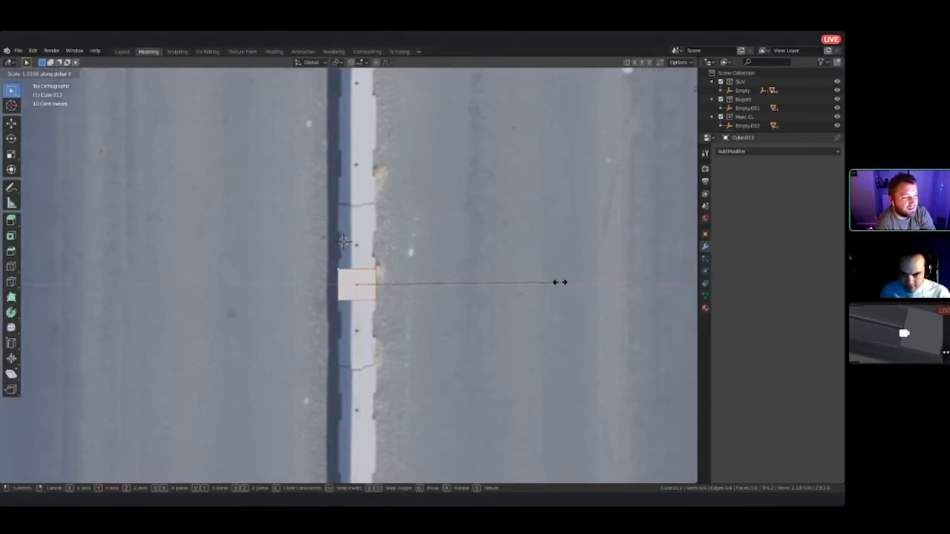
{"action": "left_click", "coordinate": [519, 282]}
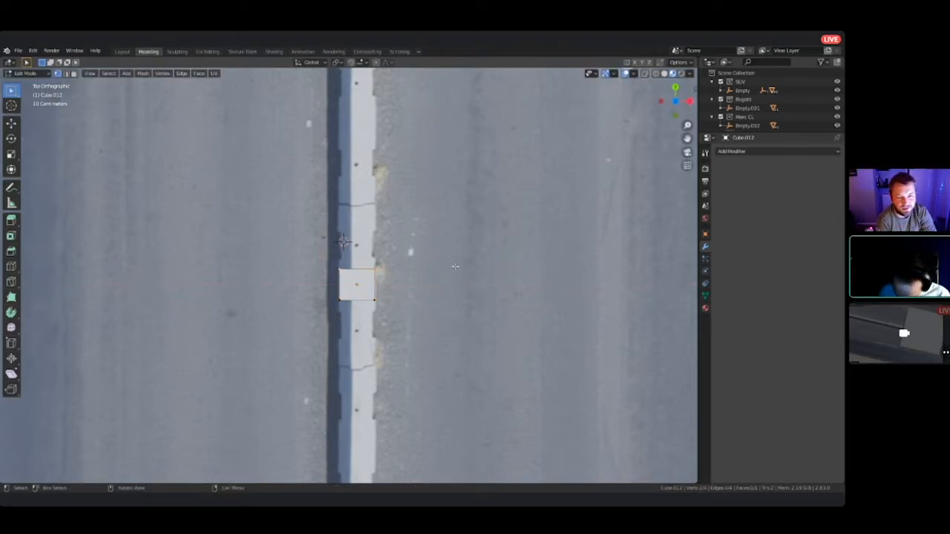
- Move the face's two crosswise edges outward along Y to lengthen it along the barrier
{"action": "key", "text": "g"}
{"action": "key", "text": "y"}
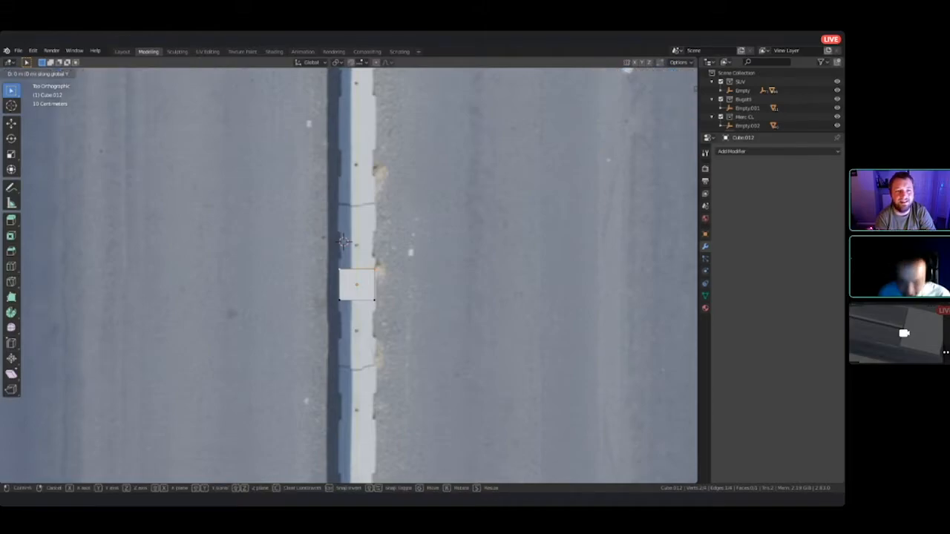
{"action": "key", "text": "Return"}
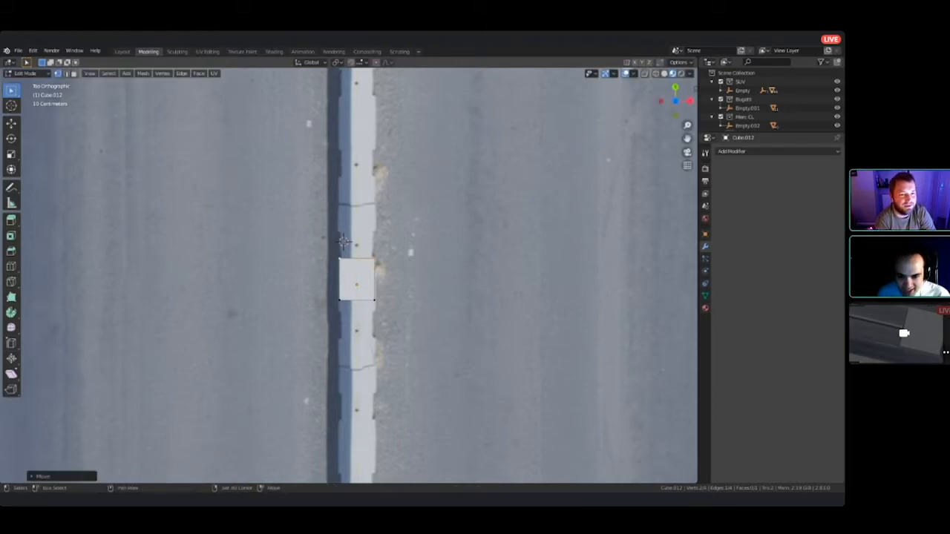
{"action": "left_click", "coordinate": [339, 299]}
{"action": "key", "text": "g"}
{"action": "key", "text": "y"}
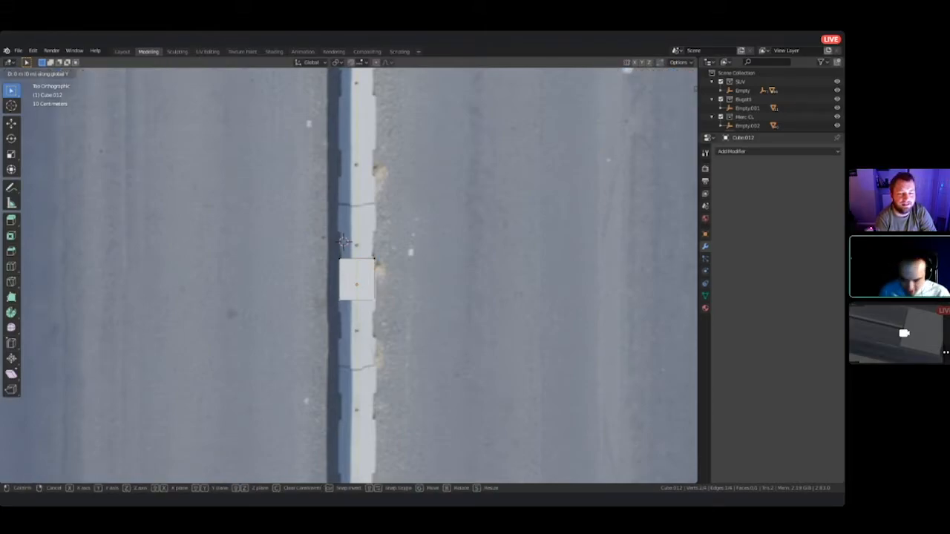
{"action": "key", "text": "Return"}
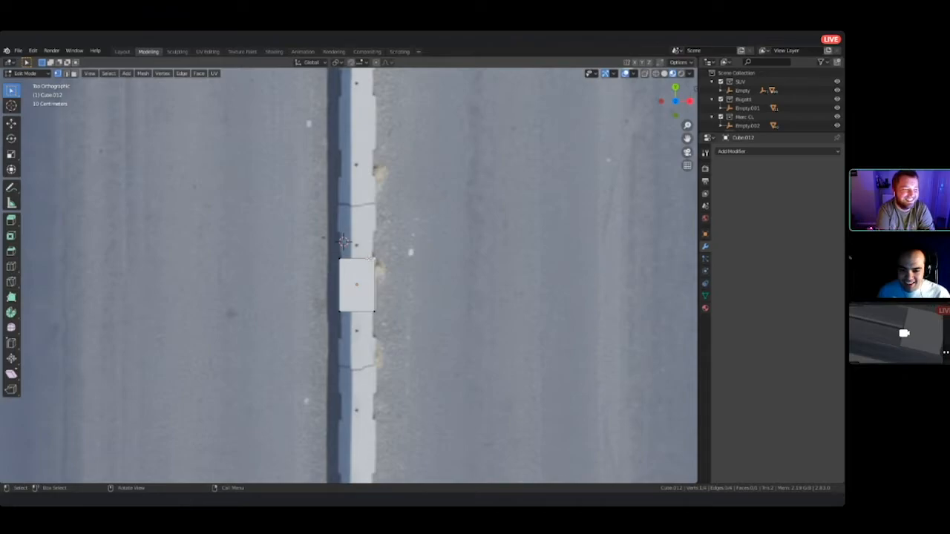
- Move the flat face's two end edges along Y to the joints of one barrier segment
{"action": "scroll", "coordinate": [342, 237], "scroll_direction": "up", "scroll_amount": 2}
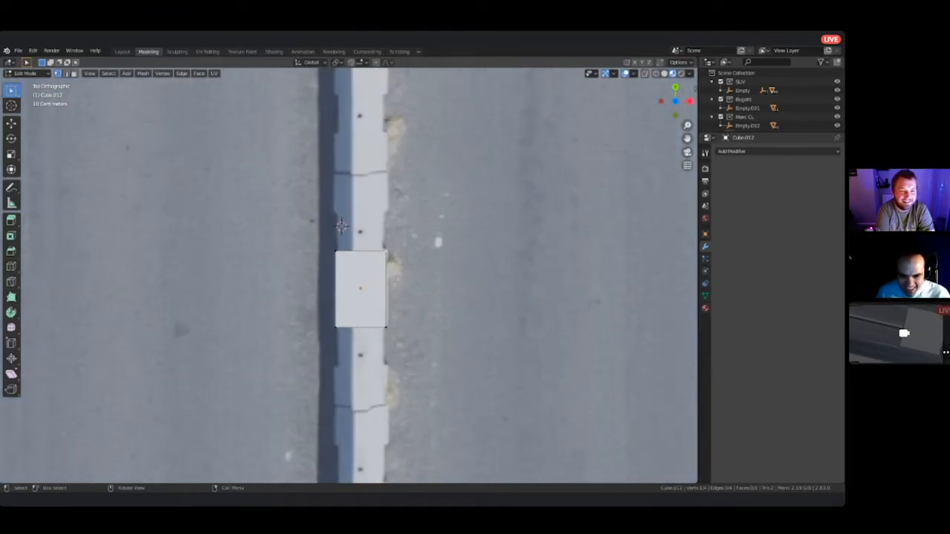
{"action": "middle_click_drag", "start_coordinate": [340, 226], "coordinate": [339, 244], "text": "shift"}
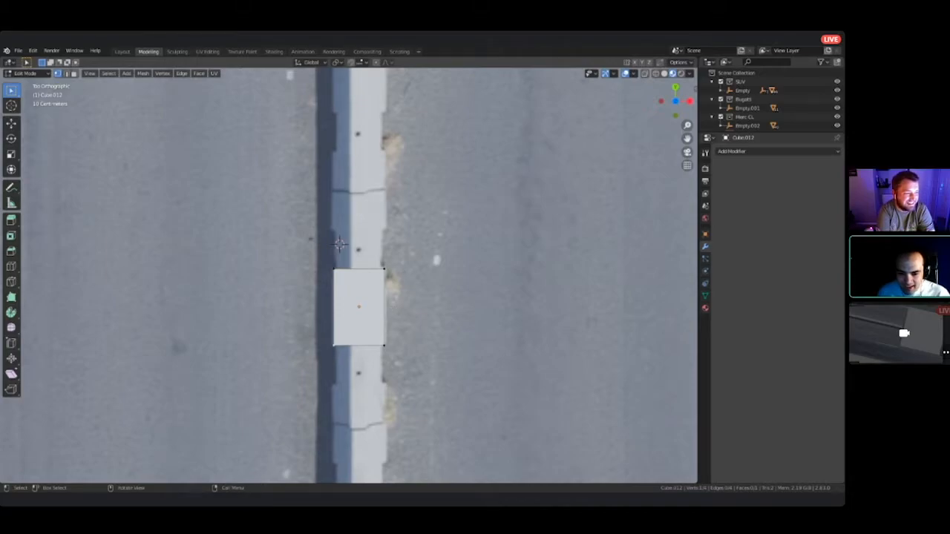
{"action": "key", "text": "g"}
{"action": "key", "text": "y"}
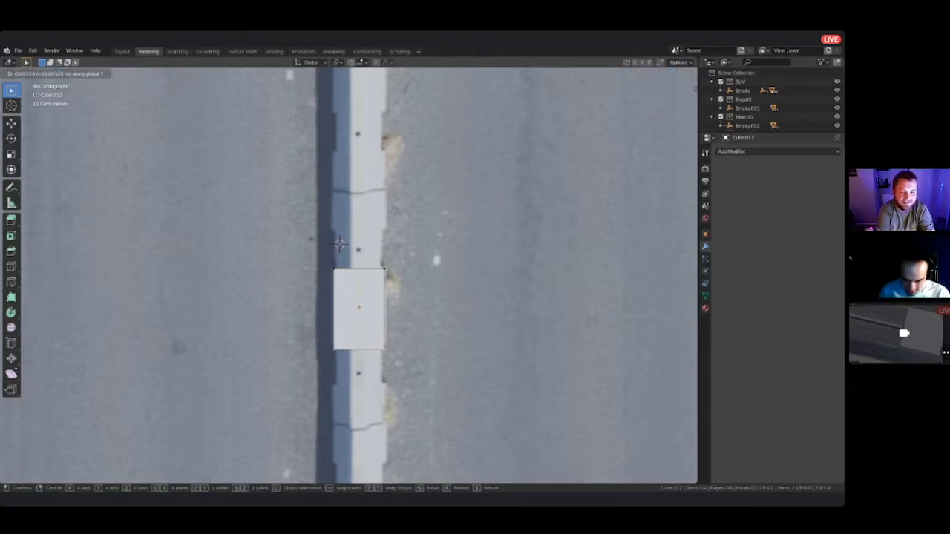
{"action": "left_click", "coordinate": [339, 243]}
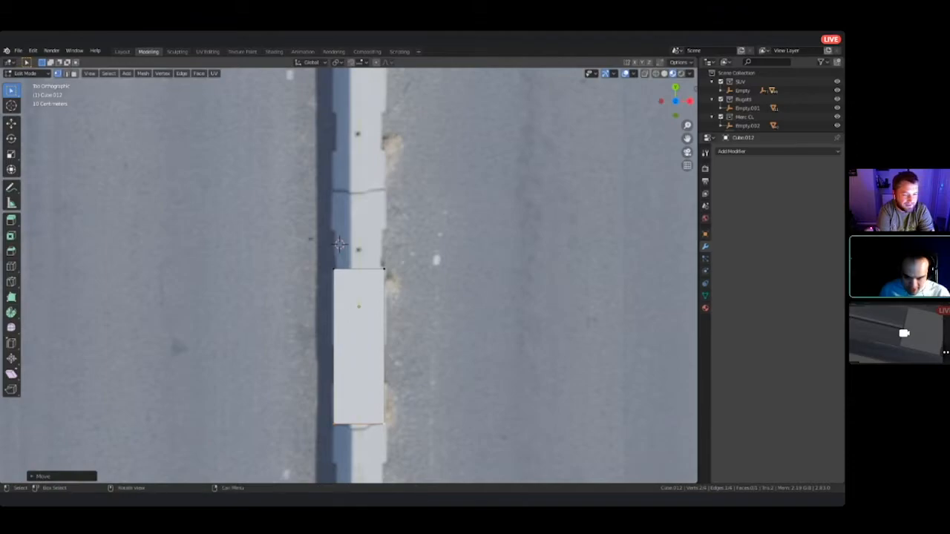
{"action": "key", "text": "g"}
{"action": "key", "text": "y"}
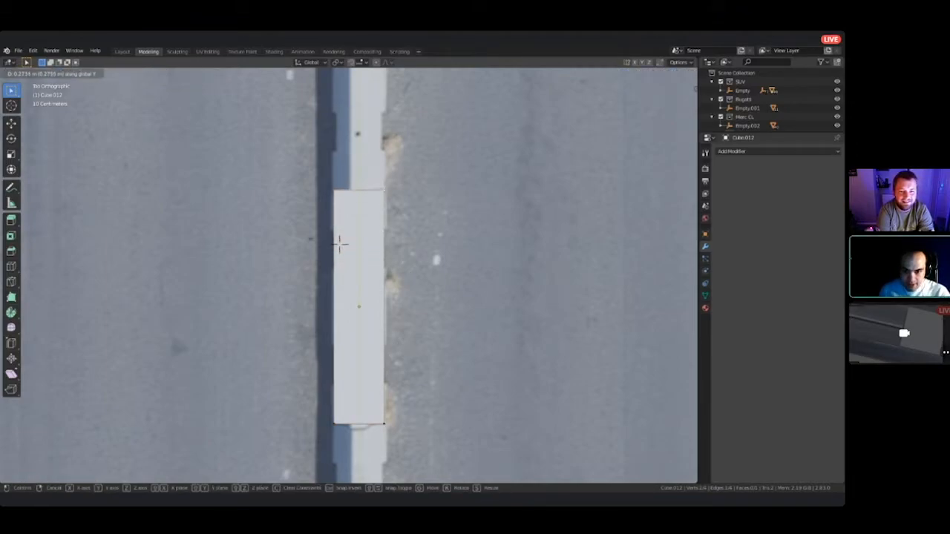
{"action": "left_click", "coordinate": [339, 243]}
- Add two crosswise loop cuts to the face, one at each end of the barrier's upper notch
{"action": "key", "text": "ctrl+r"}
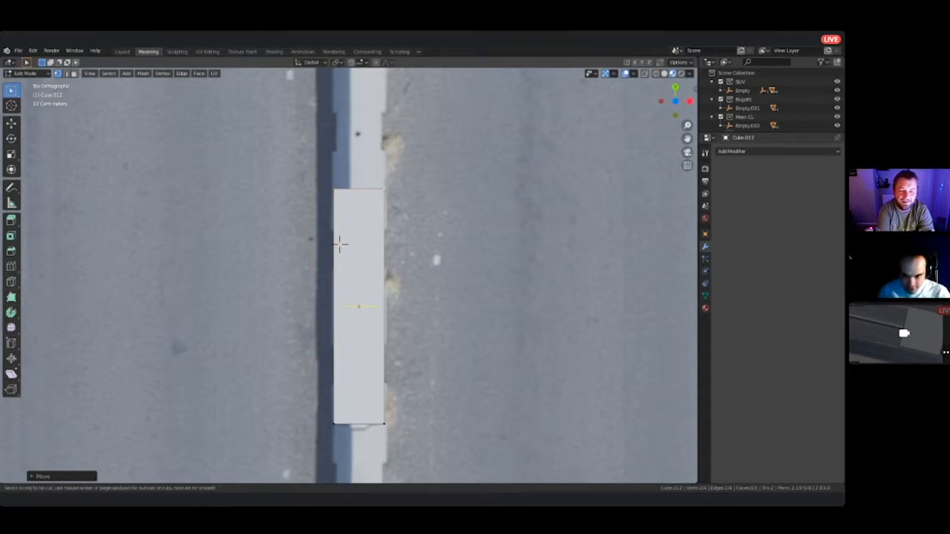
{"action": "left_click", "coordinate": [420, 310]}
{"action": "left_click", "coordinate": [374, 460]}
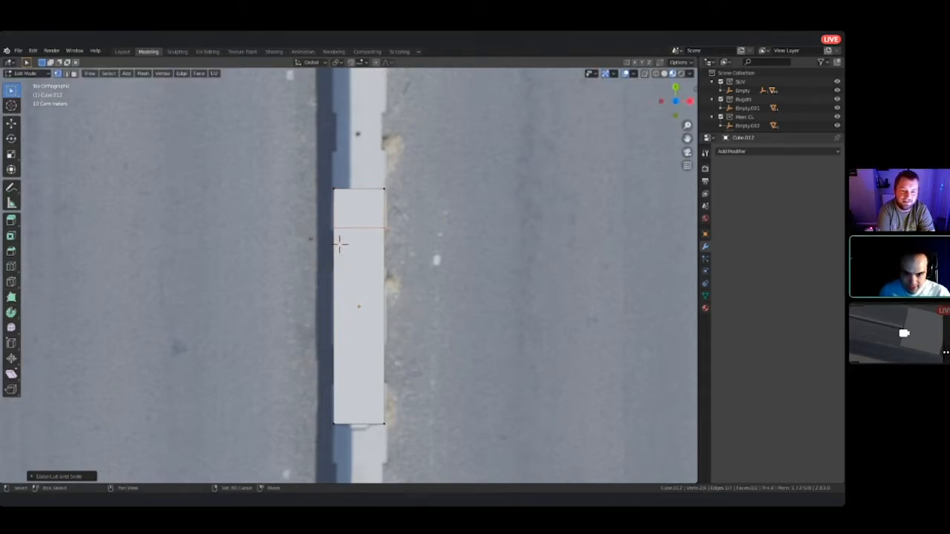
{"action": "key", "text": "ctrl+r"}
{"action": "left_click", "coordinate": [378, 275]}
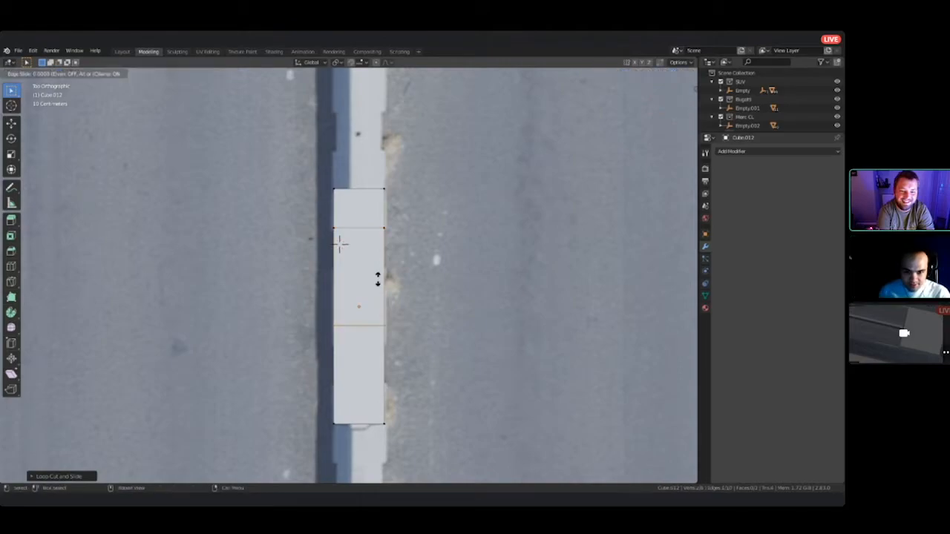
{"action": "left_click", "coordinate": [408, 382]}
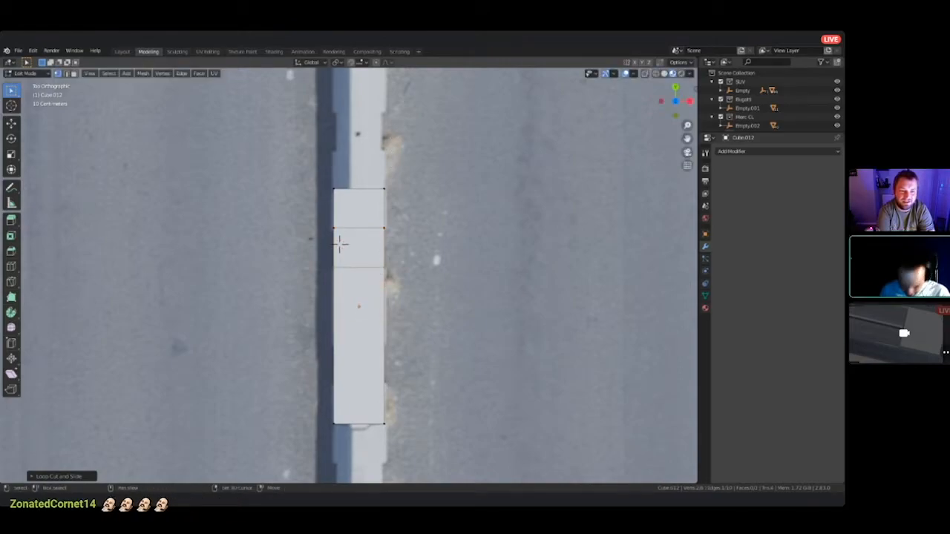
- Add two more crosswise loop cuts at the ends of the barrier's lower notch
{"action": "key", "text": "ctrl+r"}
{"action": "right_click", "coordinate": [394, 417]}
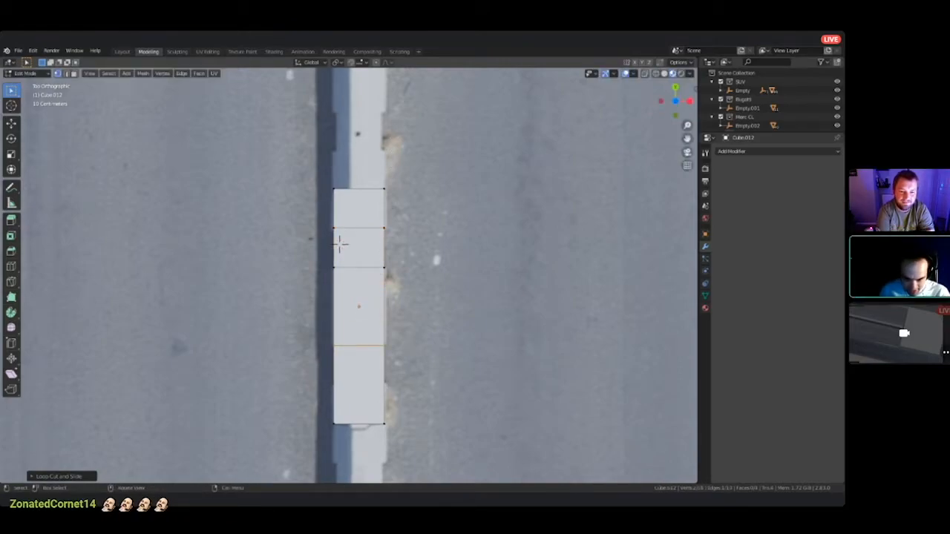
{"action": "key", "text": "ctrl+r"}
{"action": "left_click", "coordinate": [391, 411]}
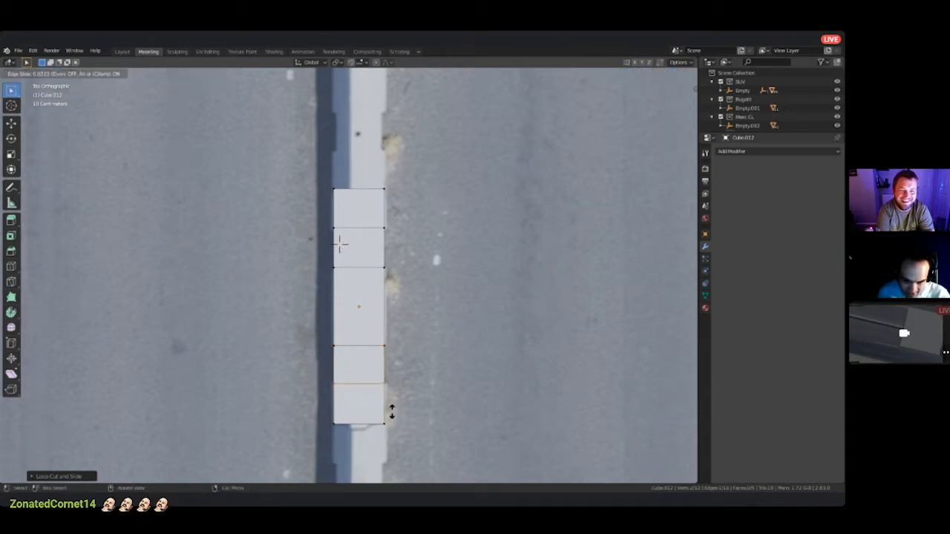
{"action": "right_click", "coordinate": [391, 411]}
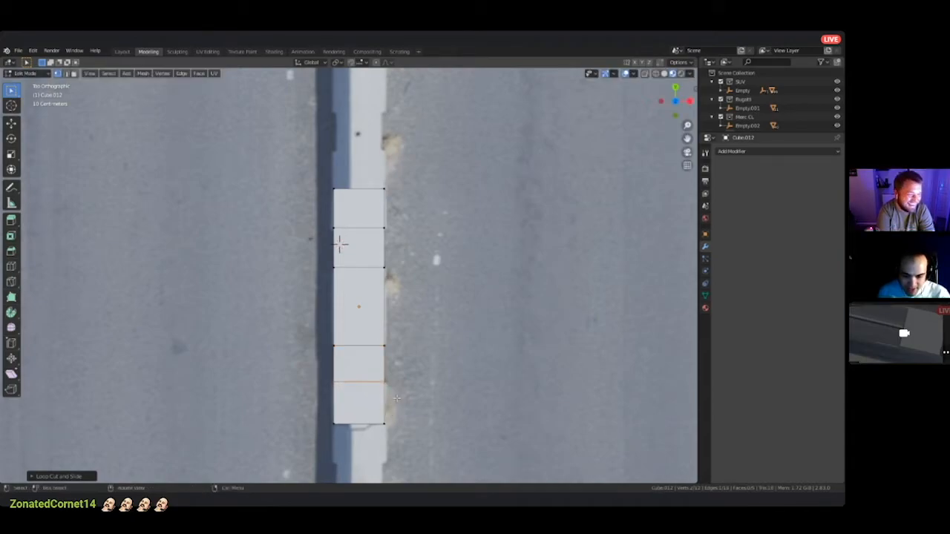
- Add extra loop cuts inside the two notch sections, sliding each one close to the existing notch boundaries
{"action": "left_click", "coordinate": [322, 342]}
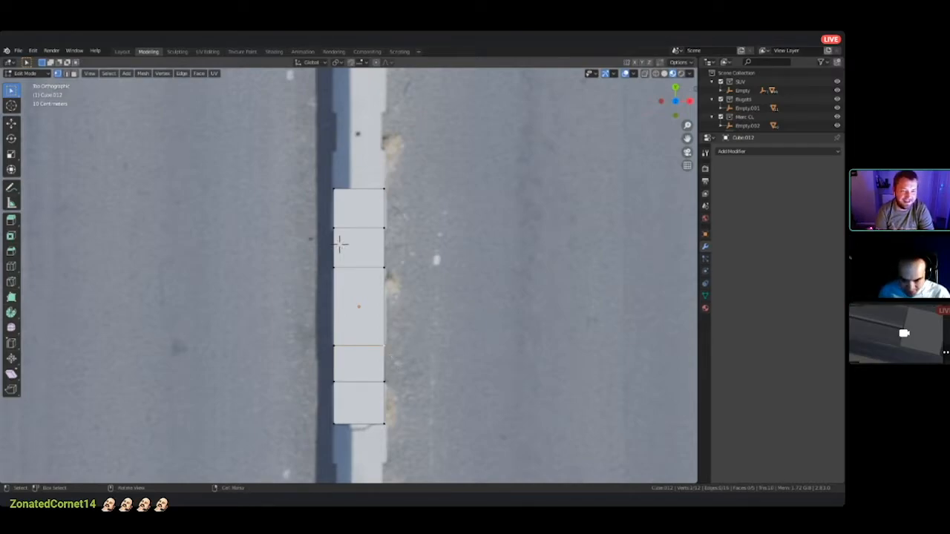
{"action": "key", "text": "ctrl+r"}
{"action": "left_click", "coordinate": [385, 360]}
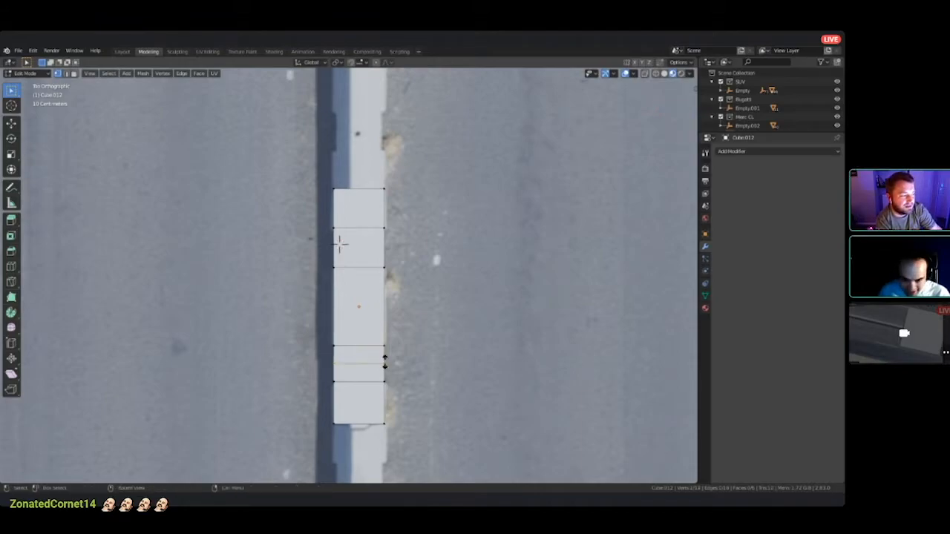
{"action": "left_click", "coordinate": [399, 328]}
{"action": "key", "text": "ctrl+r"}
{"action": "key", "text": "Escape"}
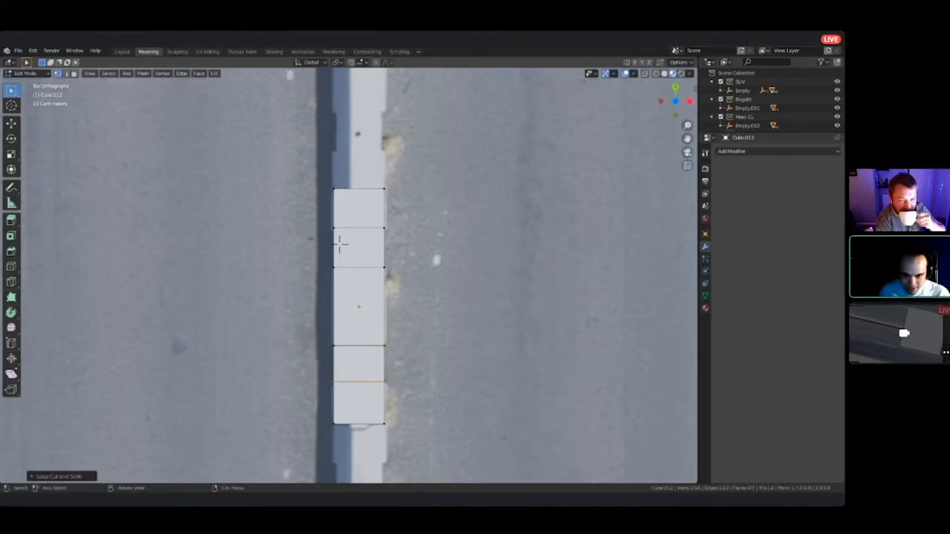
{"action": "key", "text": "ctrl+r"}
{"action": "left_click", "coordinate": [394, 242]}
{"action": "left_click", "coordinate": [394, 204]}
- Select the two notch faces and scale them inward along X, then adjust their scale along Y
{"action": "key", "text": "3"}
{"action": "left_click", "coordinate": [339, 244]}
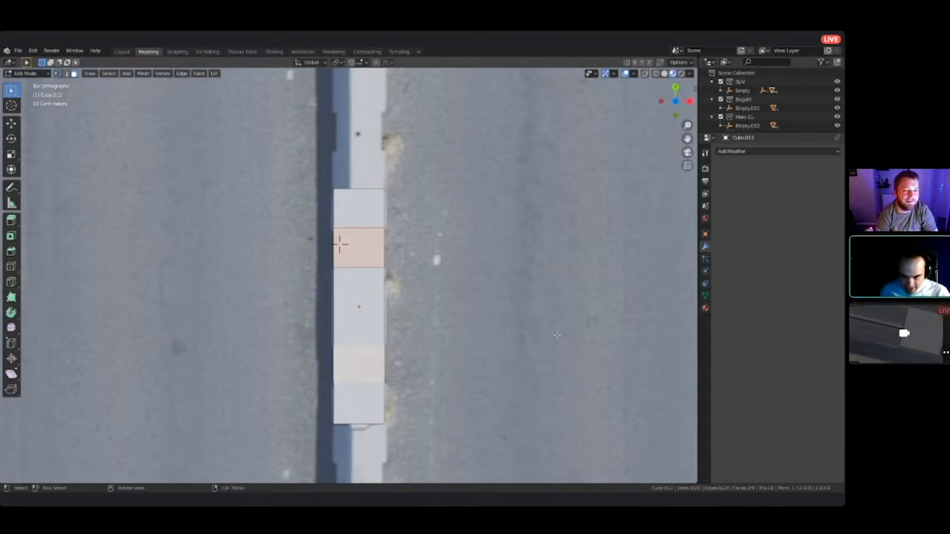
{"action": "key", "text": "s"}
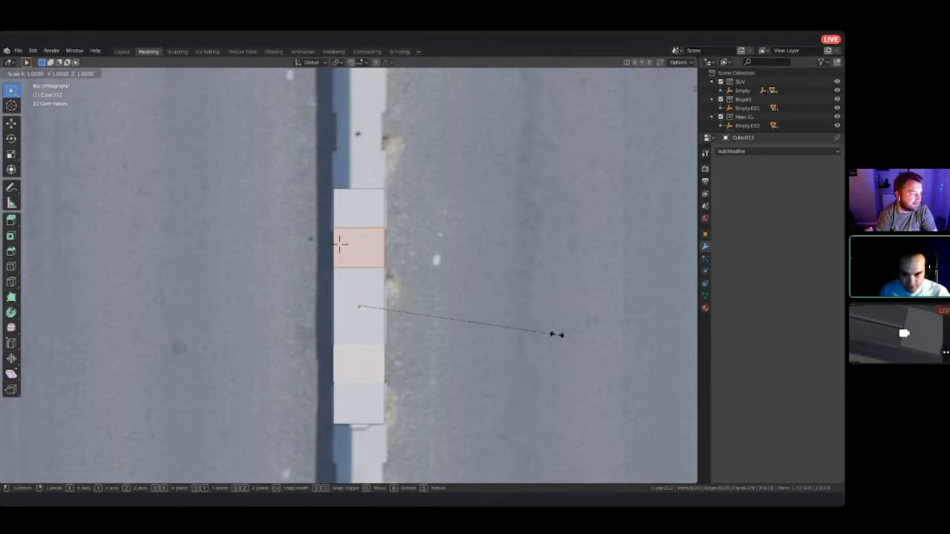
{"action": "key", "text": "y"}
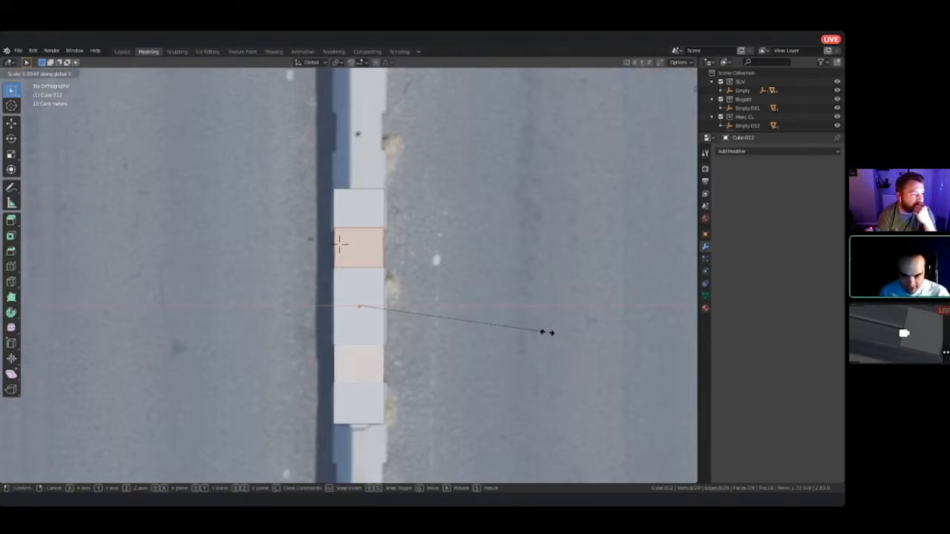
{"action": "left_click", "coordinate": [630, 338]}
{"action": "key", "text": "s"}
{"action": "key", "text": "y"}
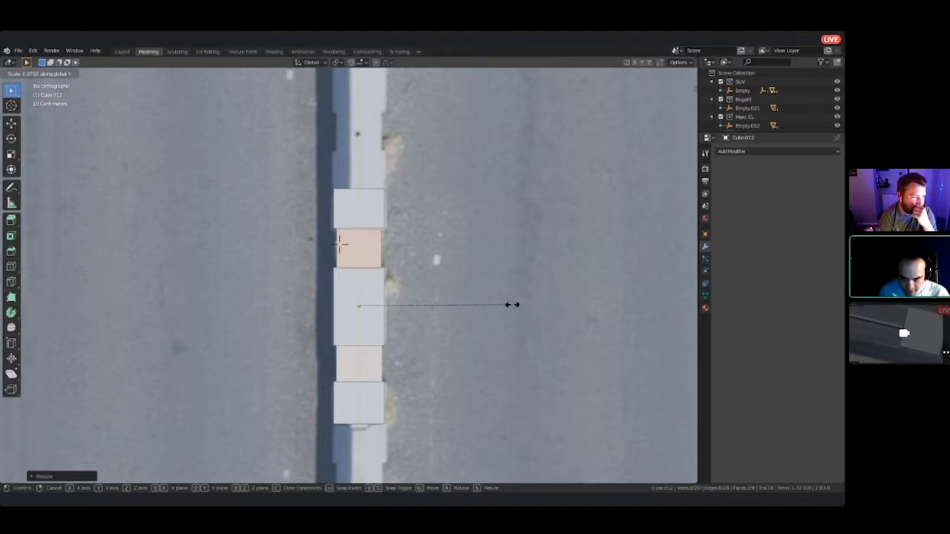
{"action": "left_click", "coordinate": [529, 304]}
- Select all faces of the barrier outline and extrude them upward about 0.14 m
{"action": "middle_click_drag", "start_coordinate": [529, 305], "coordinate": [433, 301]}
{"action": "middle_click_drag", "start_coordinate": [525, 274], "coordinate": [523, 238]}
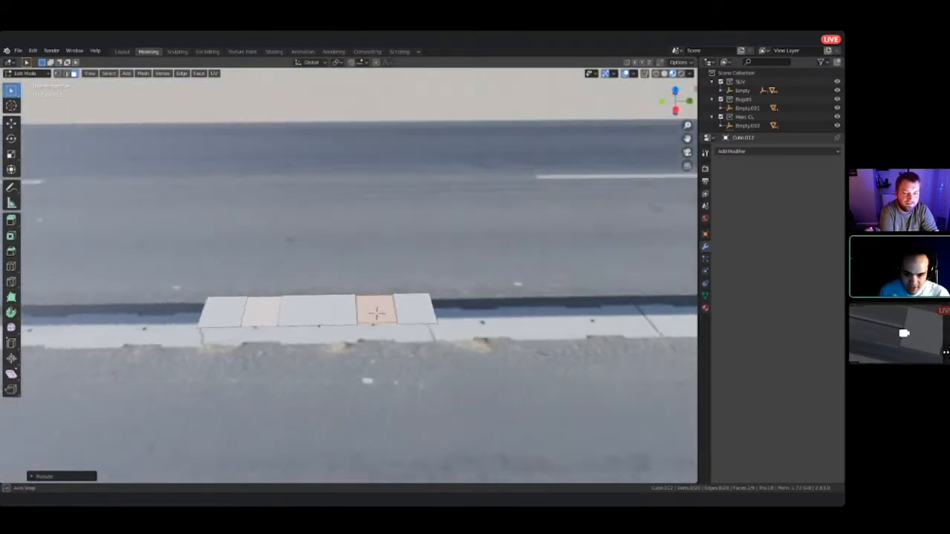
{"action": "middle_click_drag", "start_coordinate": [376, 312], "coordinate": [321, 332]}
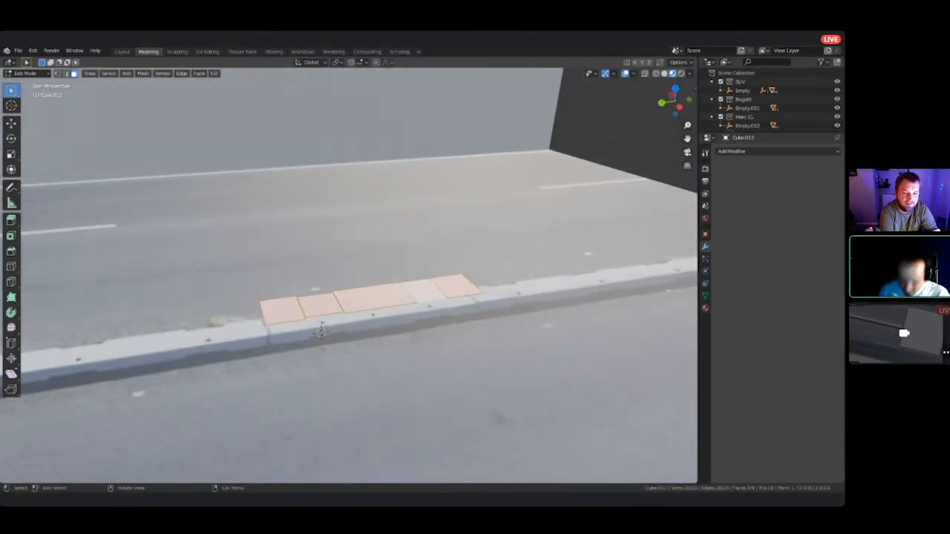
{"action": "key", "text": "e"}
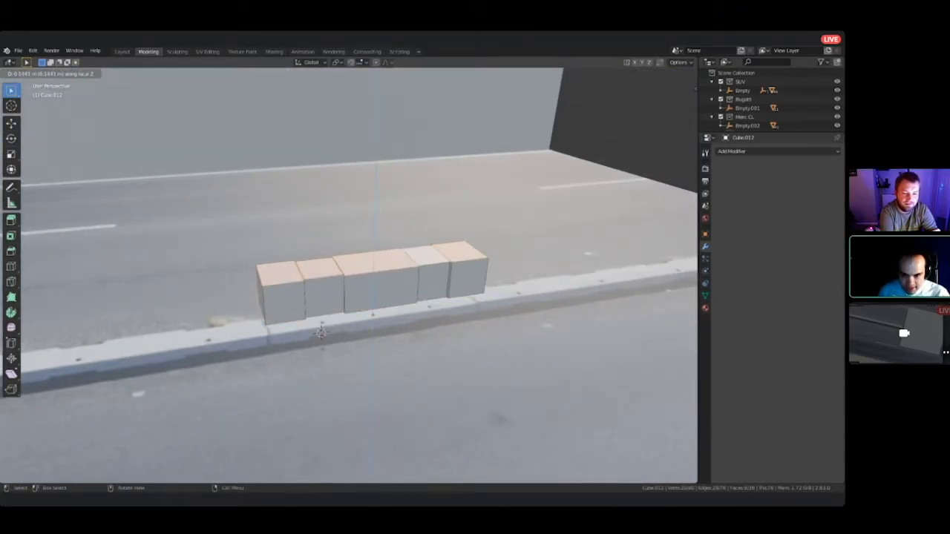
{"action": "left_click", "coordinate": [320, 331]}
- Clear the selection and examine the extruded barrier's recessed and wide sections from several angles
{"action": "middle_click_drag", "start_coordinate": [321, 332], "coordinate": [379, 325]}
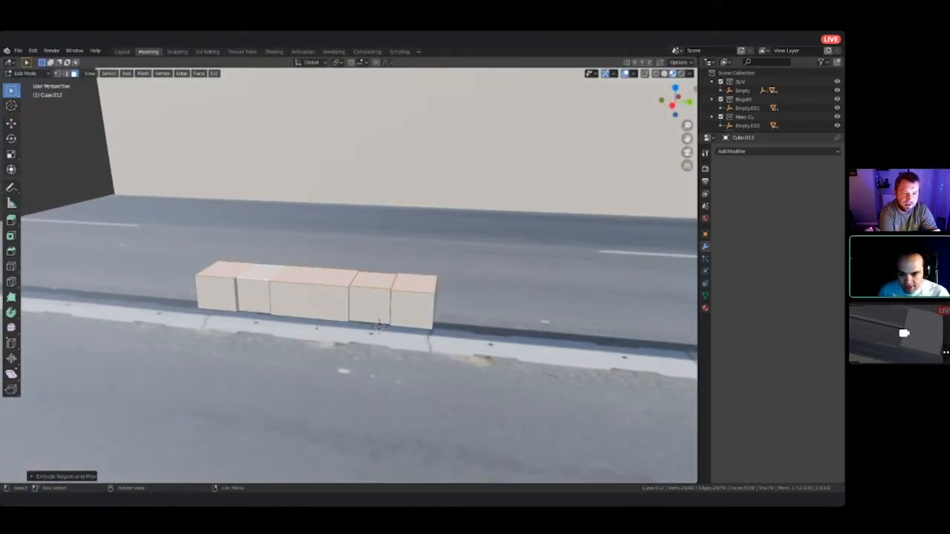
{"action": "key", "text": "alt+a"}
{"action": "middle_click_drag", "start_coordinate": [378, 326], "coordinate": [333, 301]}
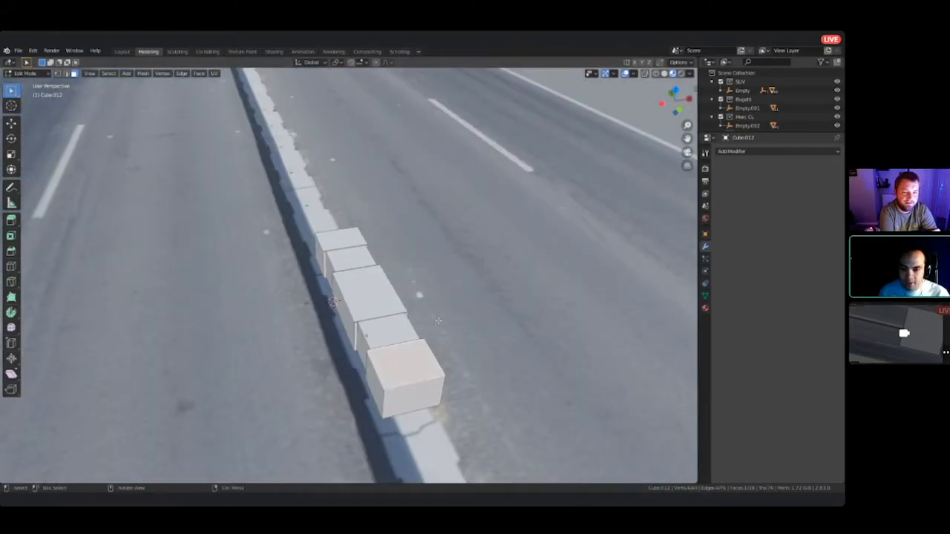
{"action": "middle_click_drag", "start_coordinate": [438, 320], "coordinate": [408, 323]}
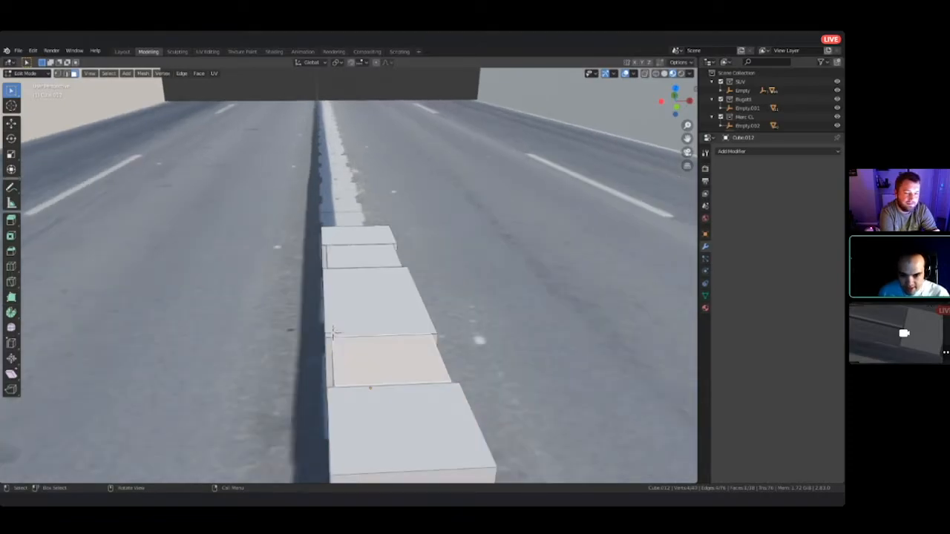
{"action": "middle_click_drag", "start_coordinate": [332, 331], "coordinate": [482, 313]}
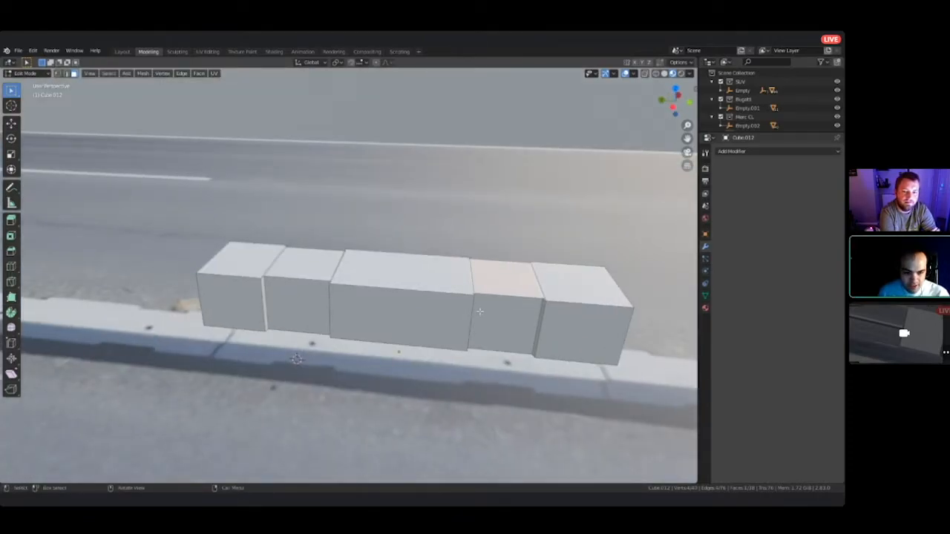
{"action": "middle_click_drag", "start_coordinate": [480, 311], "coordinate": [415, 326]}
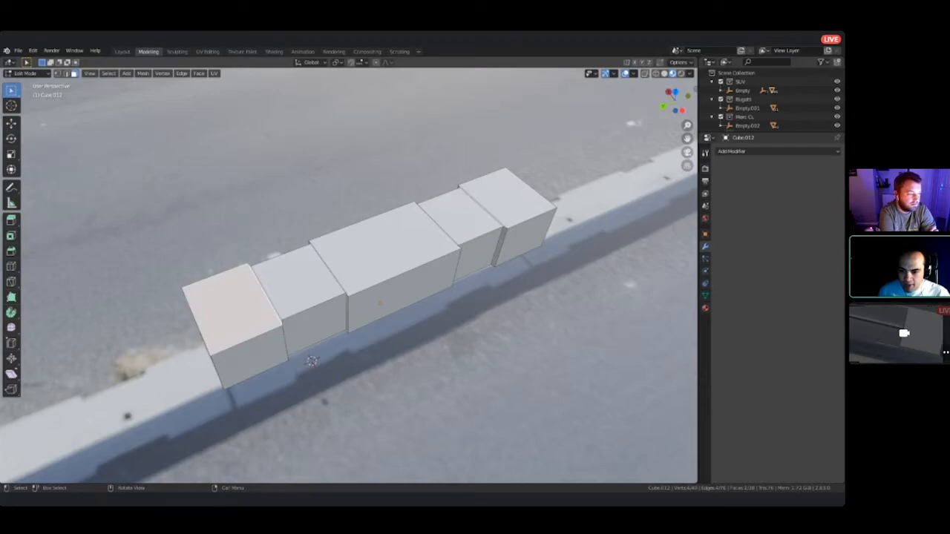
{"action": "left_click", "coordinate": [299, 278], "text": "shift"}
{"action": "left_click", "coordinate": [384, 249], "text": "shift"}
{"action": "middle_click_drag", "start_coordinate": [312, 361], "coordinate": [310, 291]}
{"action": "left_click", "coordinate": [486, 204]}
{"action": "middle_click_drag", "start_coordinate": [486, 204], "coordinate": [449, 213], "text": "shift"}
{"action": "left_click", "coordinate": [287, 268]}
{"action": "middle_click_drag", "start_coordinate": [288, 267], "coordinate": [329, 256], "text": "shift"}
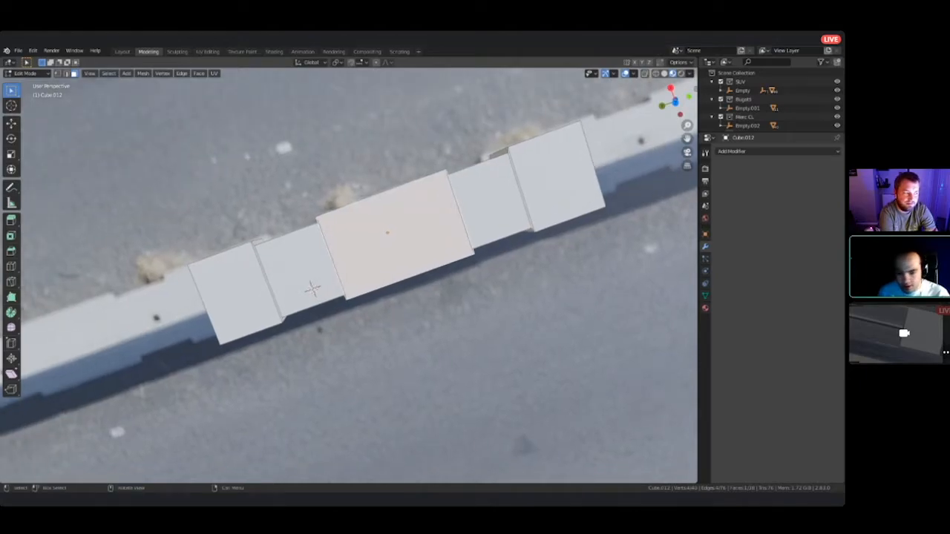
- In edge select mode, use Edge Slide on the top edges at both ends of the middle section to adjust the notch transitions
{"action": "scroll", "coordinate": [329, 255], "scroll_direction": "up", "scroll_amount": 5}
{"action": "middle_click_drag", "start_coordinate": [276, 300], "coordinate": [286, 298]}
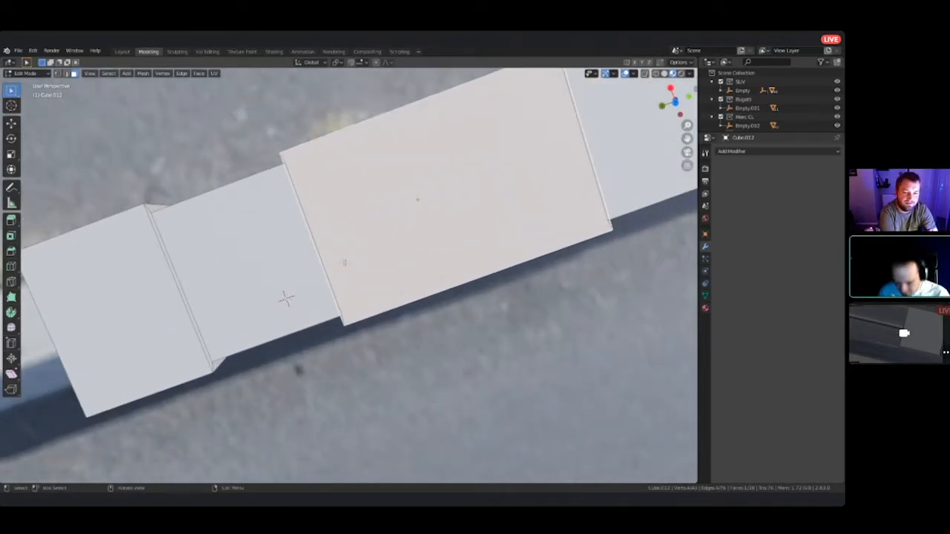
{"action": "key", "text": "2"}
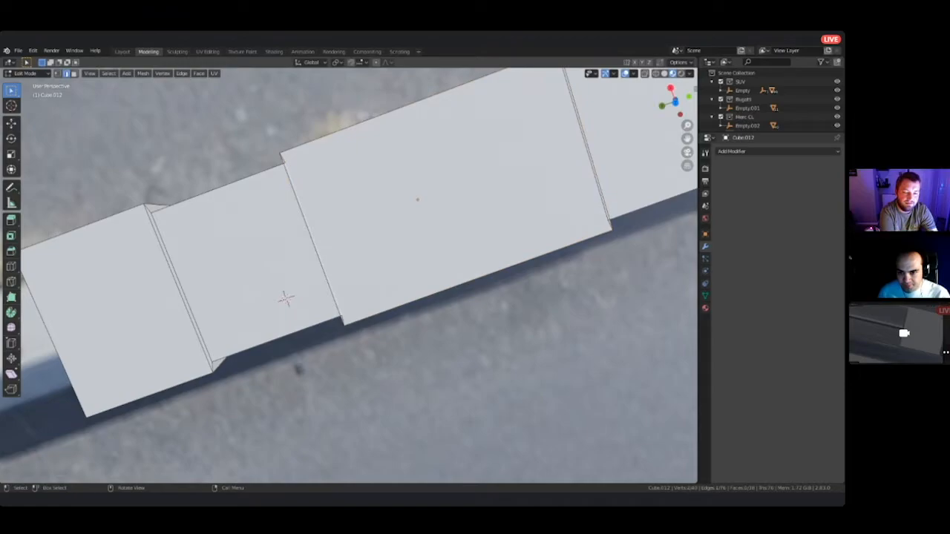
{"action": "key", "text": "g"}
{"action": "key", "text": "g"}
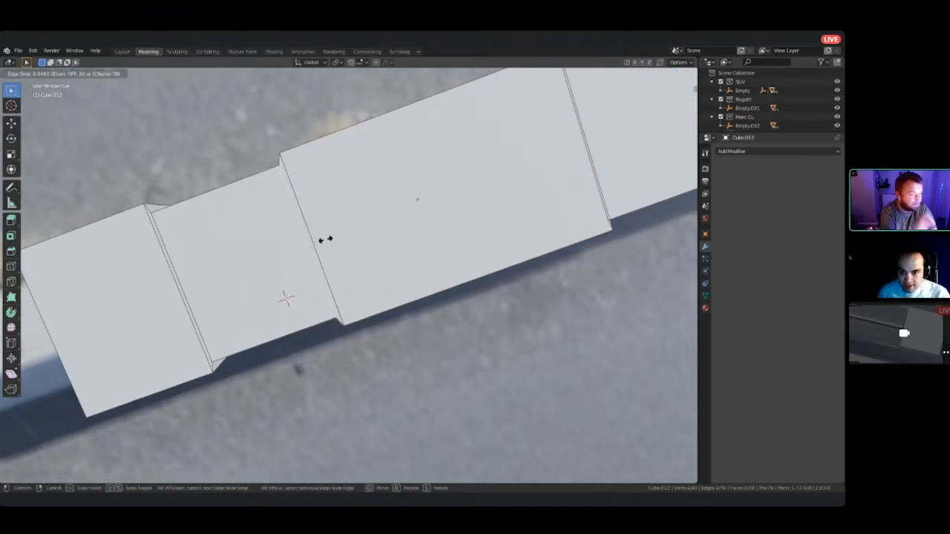
{"action": "left_click", "coordinate": [333, 234]}
{"action": "middle_click_drag", "start_coordinate": [334, 234], "coordinate": [184, 343]}
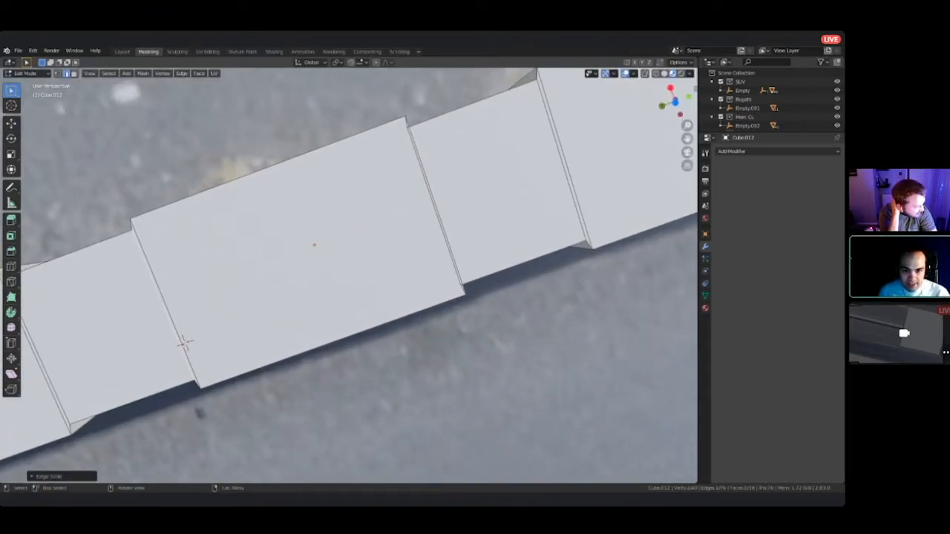
{"action": "key", "text": "ctrl+z"}
{"action": "key", "text": "g"}
{"action": "key", "text": "g"}
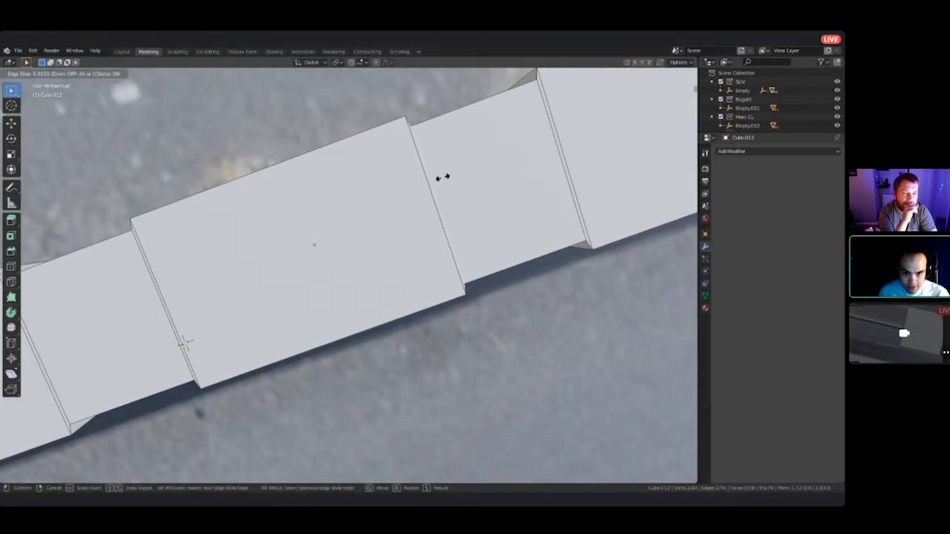
{"action": "left_click", "coordinate": [443, 177]}
{"action": "scroll", "coordinate": [443, 177], "scroll_direction": "down", "scroll_amount": 2}
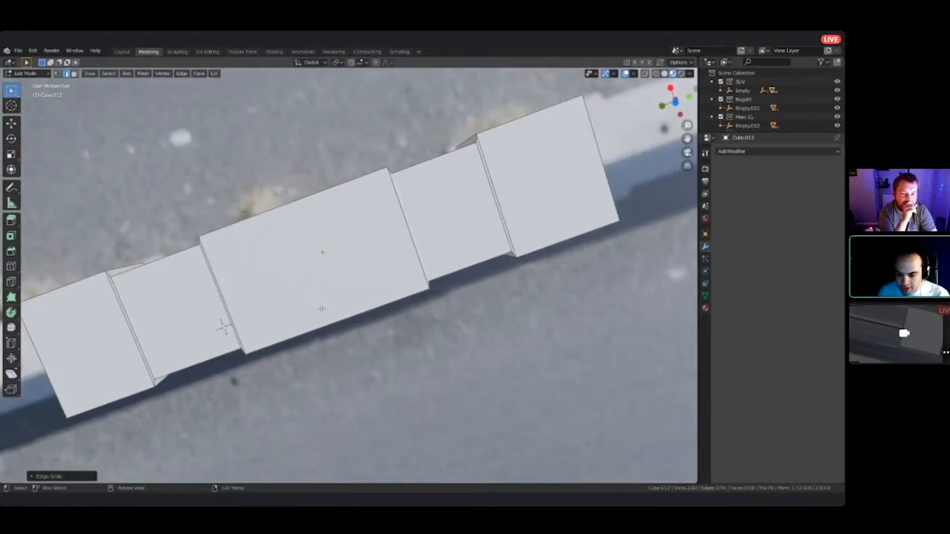
- In face select mode, select the barrier's top faces along its length
{"action": "middle_click_drag", "start_coordinate": [400, 327], "coordinate": [291, 422]}
{"action": "key", "text": "a"}
{"action": "middle_click_drag", "start_coordinate": [475, 297], "coordinate": [252, 349]}
{"action": "left_click", "coordinate": [397, 298]}
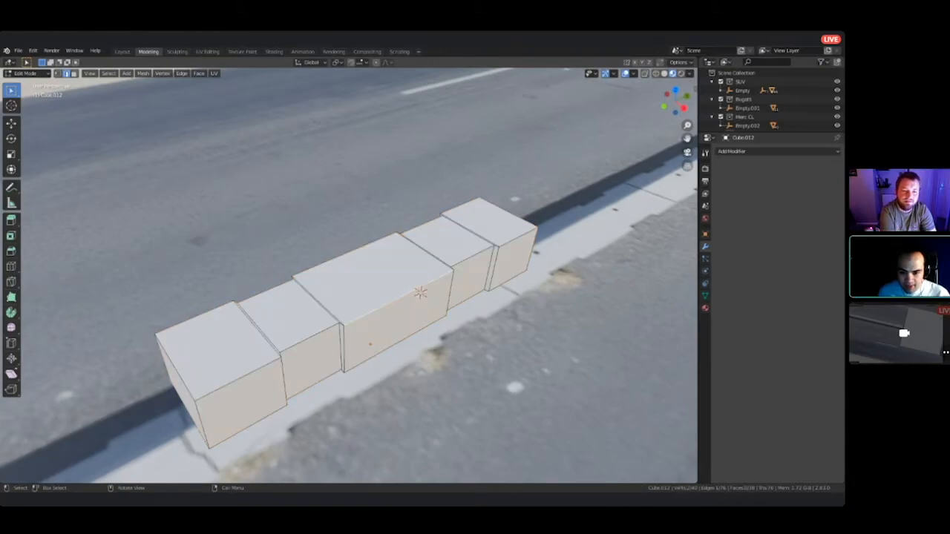
{"action": "key", "text": "3"}
{"action": "left_click", "coordinate": [254, 333]}
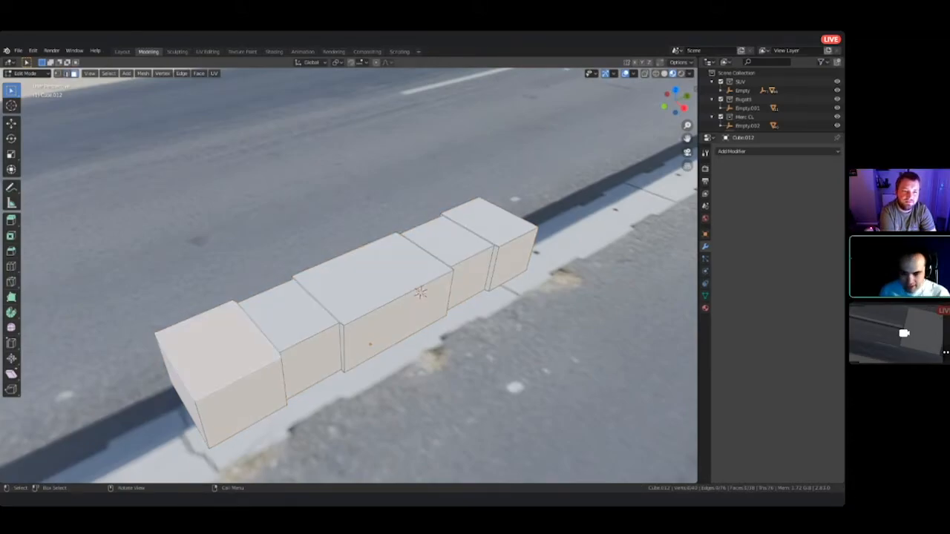
{"action": "middle_click_drag", "start_coordinate": [349, 297], "coordinate": [426, 301]}
{"action": "key", "text": "c"}
{"action": "key", "text": "Escape"}
{"action": "middle_click_drag", "start_coordinate": [366, 280], "coordinate": [372, 321]}
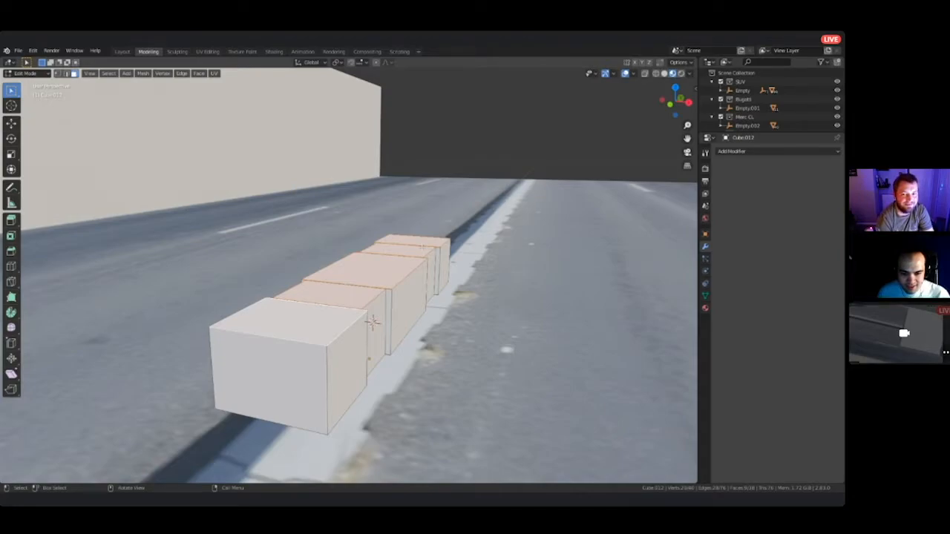
{"action": "middle_click_drag", "start_coordinate": [372, 320], "coordinate": [304, 319]}
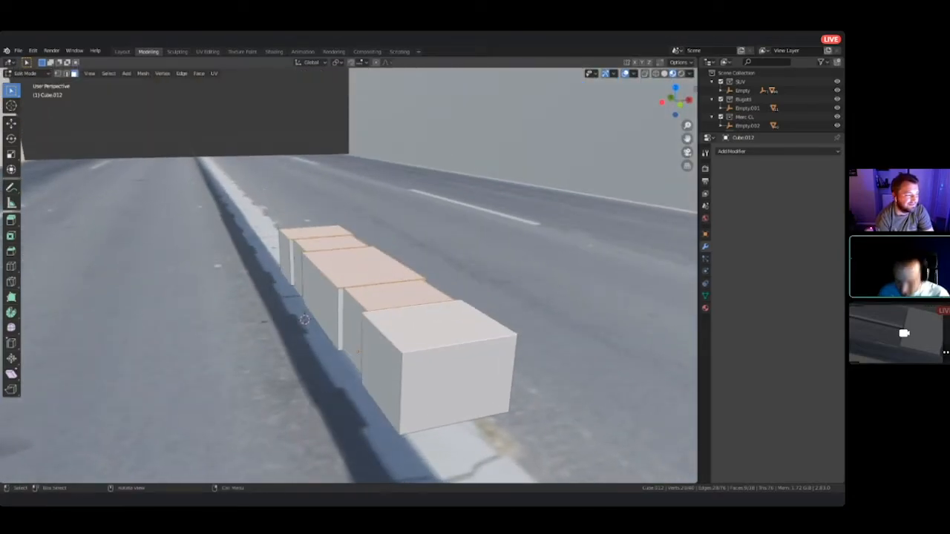
- Add two evenly spaced lengthwise loop cuts that divide the barrier's width into three strips
{"action": "key", "text": "ctrl+r"}
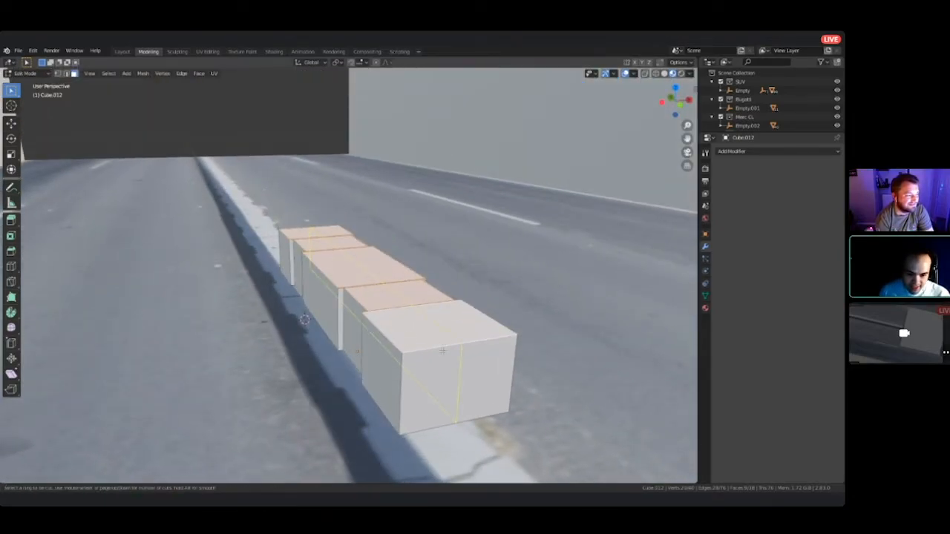
{"action": "left_click", "coordinate": [442, 350]}
{"action": "right_click", "coordinate": [435, 349]}
{"action": "middle_click_drag", "start_coordinate": [435, 349], "coordinate": [333, 303]}
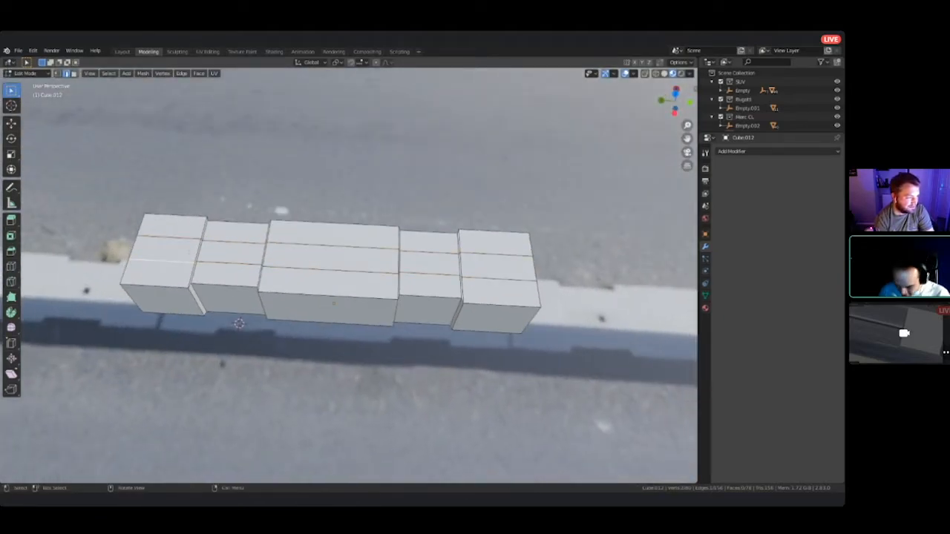
- Select the face loop of the barrier's middle strip, then deselect its end and underside faces in wireframe shading
{"action": "key", "text": "3"}
{"action": "left_click", "coordinate": [239, 323], "text": "alt"}
{"action": "mouse_move", "coordinate": [239, 323]}
{"action": "middle_mouse_down"}
{"action": "mouse_move", "coordinate": [309, 436]}
{"action": "mouse_move", "coordinate": [308, 343]}
{"action": "mouse_move", "coordinate": [394, 326]}
{"action": "mouse_move", "coordinate": [486, 359]}
{"action": "middle_mouse_up"}
{"action": "key", "text": "z"}
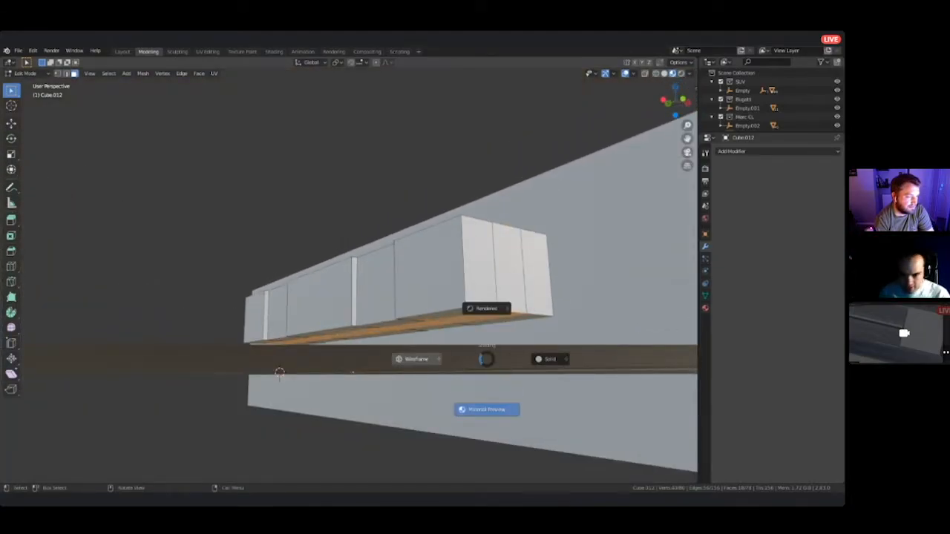
{"action": "left_click", "coordinate": [424, 359]}
{"action": "middle_click_drag", "start_coordinate": [424, 359], "coordinate": [397, 337]}
{"action": "key", "text": "c"}
{"action": "mouse_move", "coordinate": [191, 335]}
{"action": "middle_mouse_down"}
{"action": "mouse_move", "coordinate": [244, 346]}
{"action": "mouse_move", "coordinate": [374, 338]}
{"action": "middle_mouse_up"}
{"action": "mouse_move", "coordinate": [564, 308]}
{"action": "middle_mouse_down"}
{"action": "mouse_move", "coordinate": [381, 333]}
{"action": "mouse_move", "coordinate": [417, 360]}
{"action": "middle_mouse_up"}
{"action": "key", "text": "Escape"}
- Return to Material Preview shading and inspect the selected top strip from several angles
{"action": "key", "text": "z"}
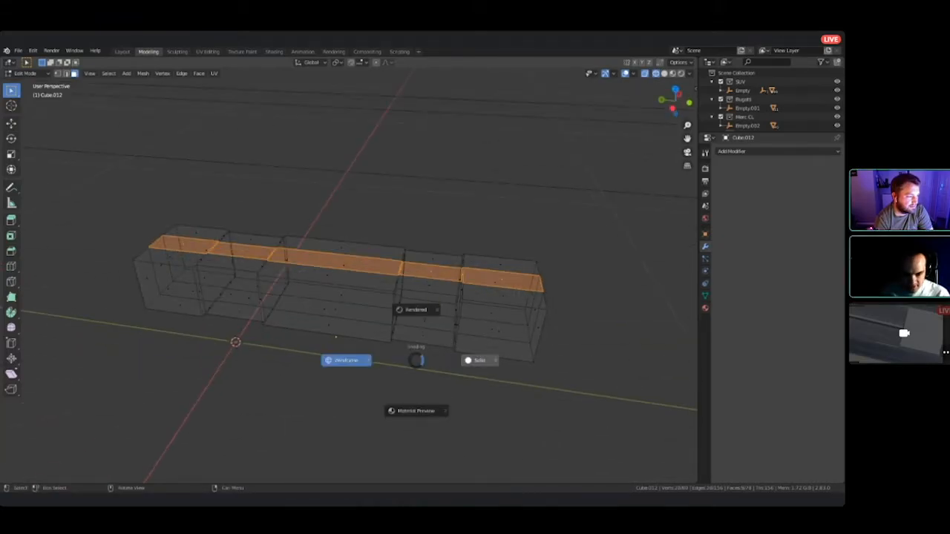
{"action": "left_click", "coordinate": [479, 360]}
{"action": "key", "text": "z"}
{"action": "left_click", "coordinate": [498, 369]}
{"action": "mouse_move", "coordinate": [498, 368]}
{"action": "middle_mouse_down"}
{"action": "mouse_move", "coordinate": [325, 408]}
{"action": "mouse_move", "coordinate": [394, 430]}
{"action": "mouse_move", "coordinate": [415, 371]}
{"action": "mouse_move", "coordinate": [358, 308]}
{"action": "mouse_move", "coordinate": [250, 324]}
{"action": "mouse_move", "coordinate": [280, 213]}
{"action": "middle_mouse_up"}
{"action": "middle_click_drag", "start_coordinate": [421, 234], "coordinate": [396, 263]}
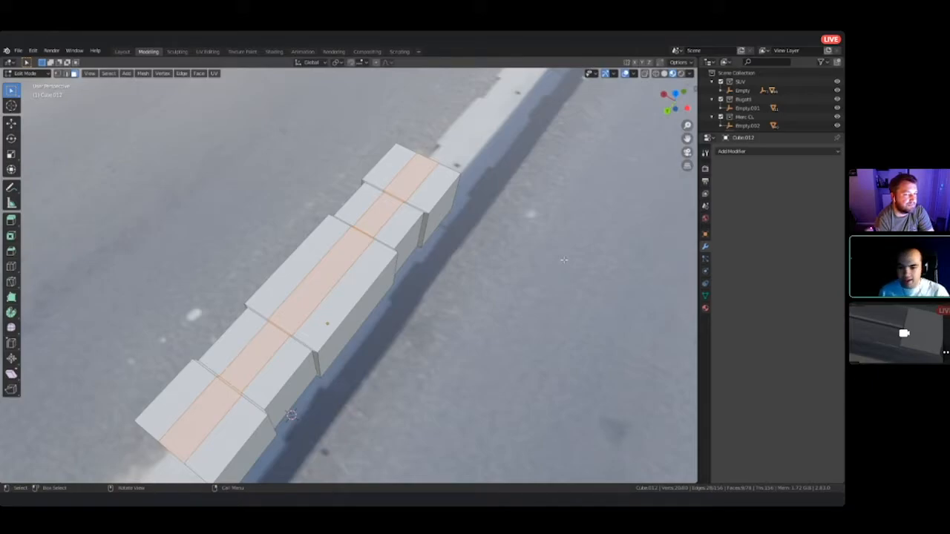
{"action": "middle_click_drag", "start_coordinate": [397, 263], "coordinate": [348, 274]}
{"action": "middle_click_drag", "start_coordinate": [383, 384], "coordinate": [412, 348]}
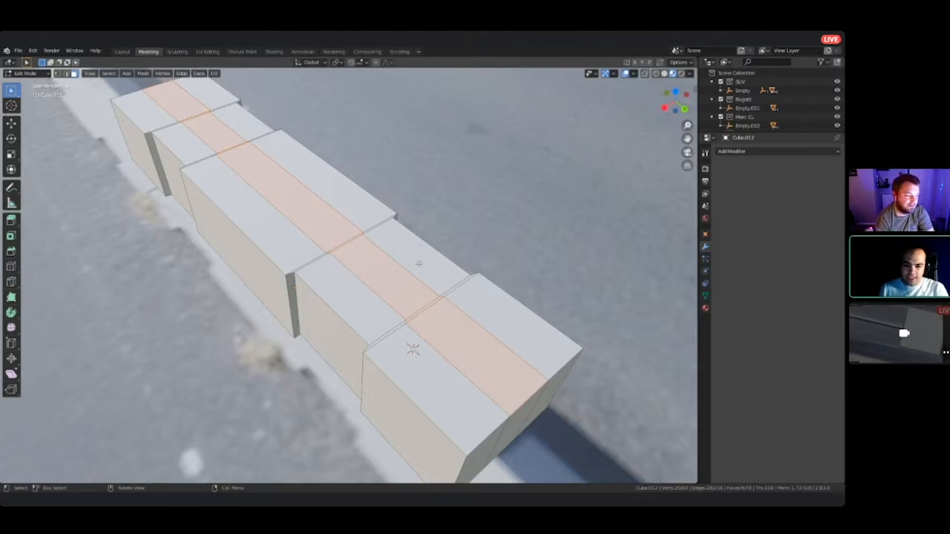
{"action": "middle_click_drag", "start_coordinate": [418, 264], "coordinate": [541, 251]}
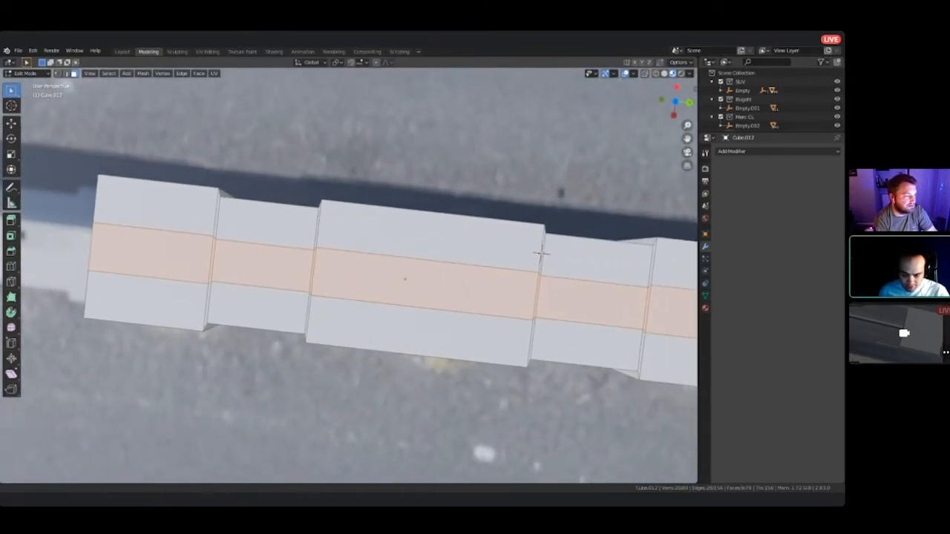
- Undo the recent face selection changes on the barrier
{"action": "key", "text": "ctrl+z"}
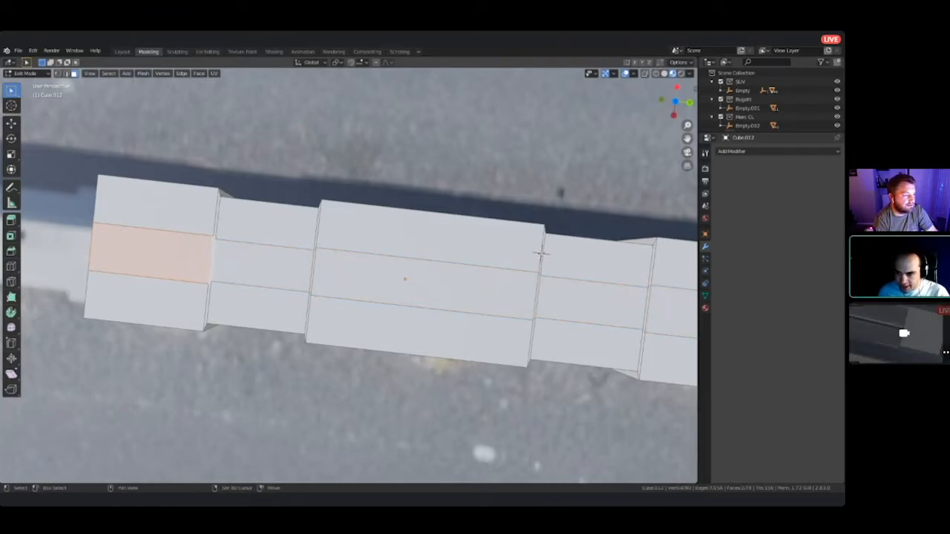
{"action": "key", "text": "ctrl+z"}
{"action": "key", "text": "ctrl+z"}
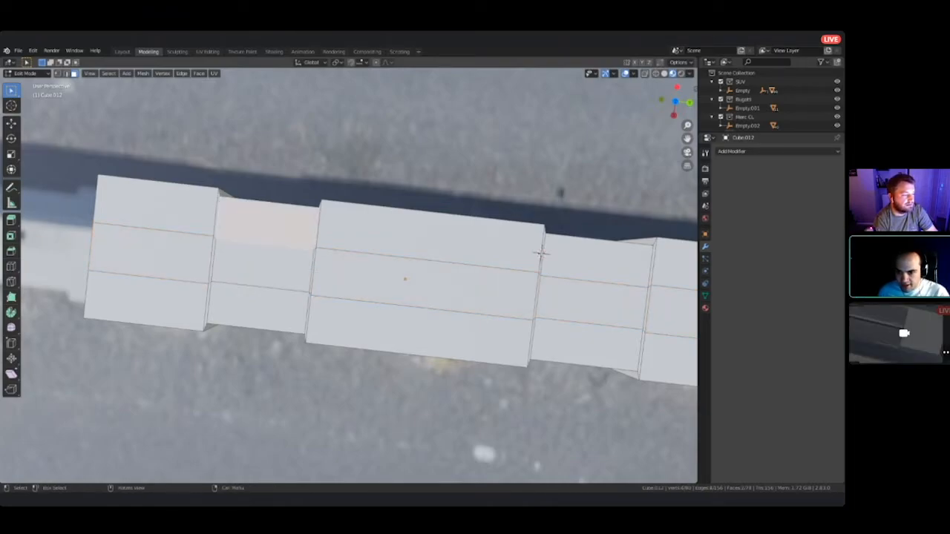
{"action": "key", "text": "ctrl+z"}
- Select the faces of the barrier's middle strip again, including the narrow transition faces between sections
{"action": "left_click", "coordinate": [199, 256]}
{"action": "left_click", "coordinate": [212, 259], "text": "shift"}
{"action": "left_click", "coordinate": [260, 263], "text": "shift"}
{"action": "left_click", "coordinate": [423, 283], "text": "shift"}
{"action": "left_click", "coordinate": [314, 272], "text": "shift"}
{"action": "middle_click_drag", "start_coordinate": [349, 276], "coordinate": [278, 204]}
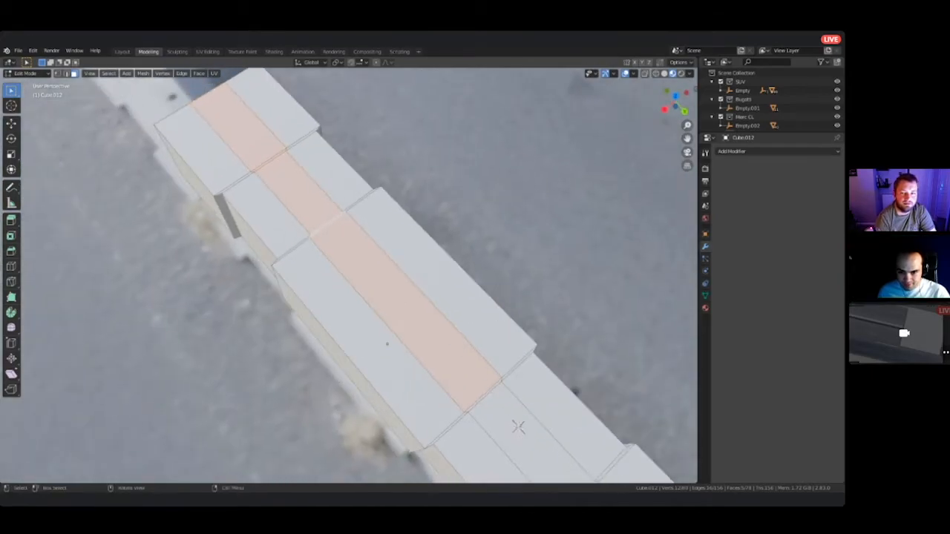
{"action": "middle_click_drag", "start_coordinate": [517, 426], "coordinate": [321, 280]}
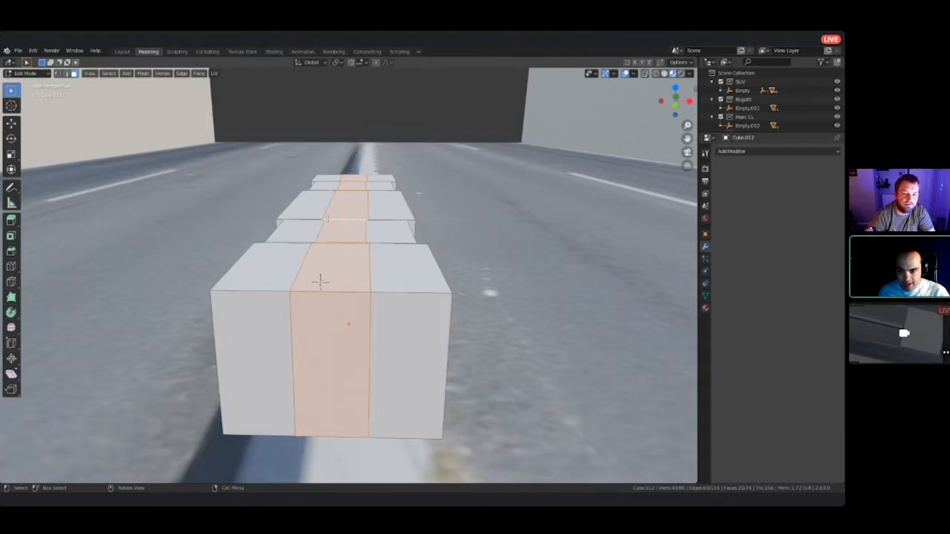
- In wireframe shading, remove the middle strip's end and underside faces from the selection, keeping only the top faces
{"action": "middle_click_drag", "start_coordinate": [321, 280], "coordinate": [316, 356]}
{"action": "key", "text": "z"}
{"action": "left_click", "coordinate": [354, 288]}
{"action": "middle_click_drag", "start_coordinate": [354, 289], "coordinate": [464, 288]}
{"action": "scroll", "coordinate": [464, 289], "scroll_direction": "down", "scroll_amount": 1}
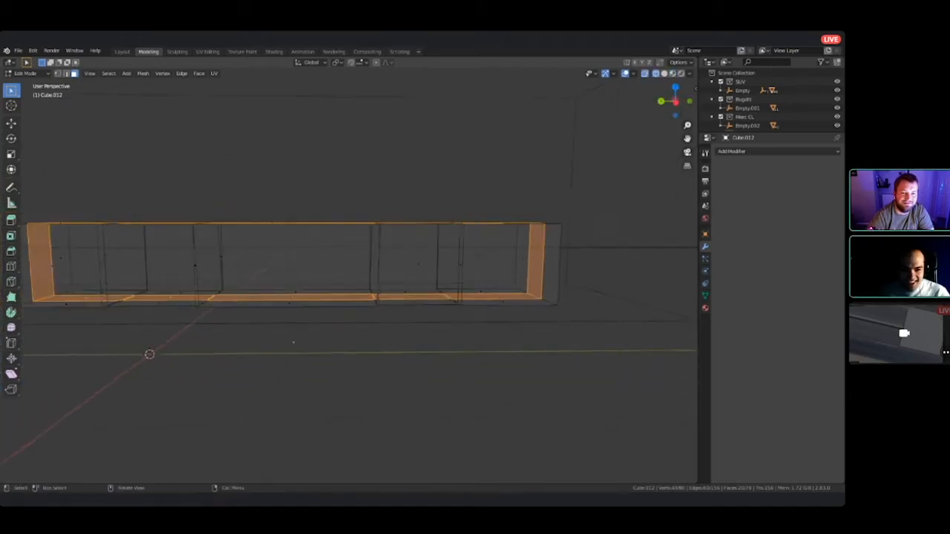
{"action": "scroll", "coordinate": [343, 311], "scroll_direction": "down", "scroll_amount": 2}
{"action": "key", "text": "c"}
{"action": "scroll", "coordinate": [236, 309], "scroll_direction": "down", "scroll_amount": 3}
{"action": "mouse_move", "coordinate": [161, 299]}
{"action": "middle_mouse_down"}
{"action": "mouse_move", "coordinate": [415, 297]}
{"action": "mouse_move", "coordinate": [490, 279]}
{"action": "mouse_move", "coordinate": [416, 300]}
{"action": "middle_mouse_up"}
{"action": "right_click", "coordinate": [486, 287]}
- Return to Material Preview shading and raise the top middle strip about 0.045 m along Z to form a ridge
{"action": "key", "text": "z"}
{"action": "left_click", "coordinate": [519, 287]}
{"action": "key", "text": "z"}
{"action": "left_click", "coordinate": [483, 298]}
{"action": "key", "text": "g"}
{"action": "key", "text": "z"}
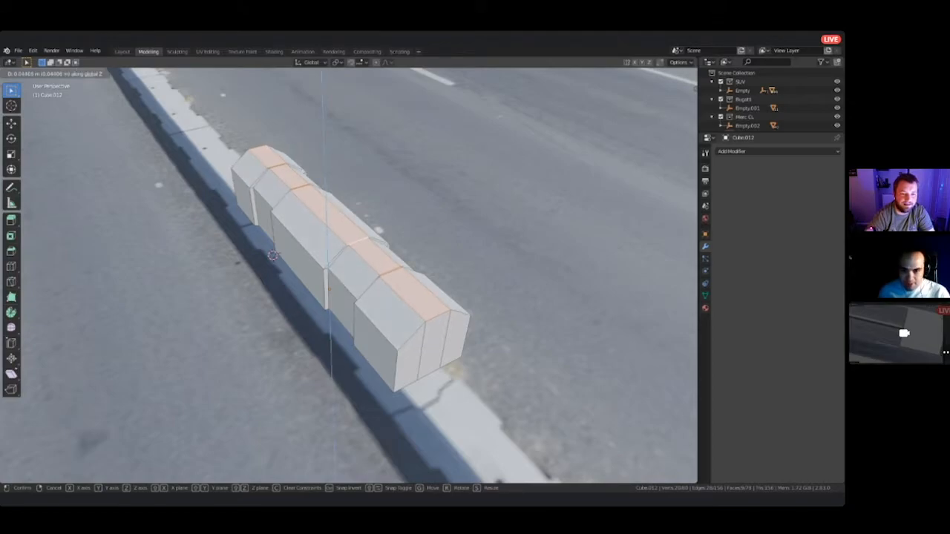
{"action": "left_click", "coordinate": [416, 300]}
{"action": "middle_click_drag", "start_coordinate": [415, 301], "coordinate": [348, 238]}
{"action": "middle_click_drag", "start_coordinate": [324, 302], "coordinate": [221, 332]}
- Select the barrier's whole mesh, return to Object Mode and move the barrier along Y to the end of the road
{"action": "left_click", "coordinate": [250, 277]}
{"action": "key", "text": "a"}
{"action": "scroll", "coordinate": [328, 273], "scroll_direction": "down", "scroll_amount": 4}
{"action": "middle_click_drag", "start_coordinate": [329, 273], "coordinate": [329, 332]}
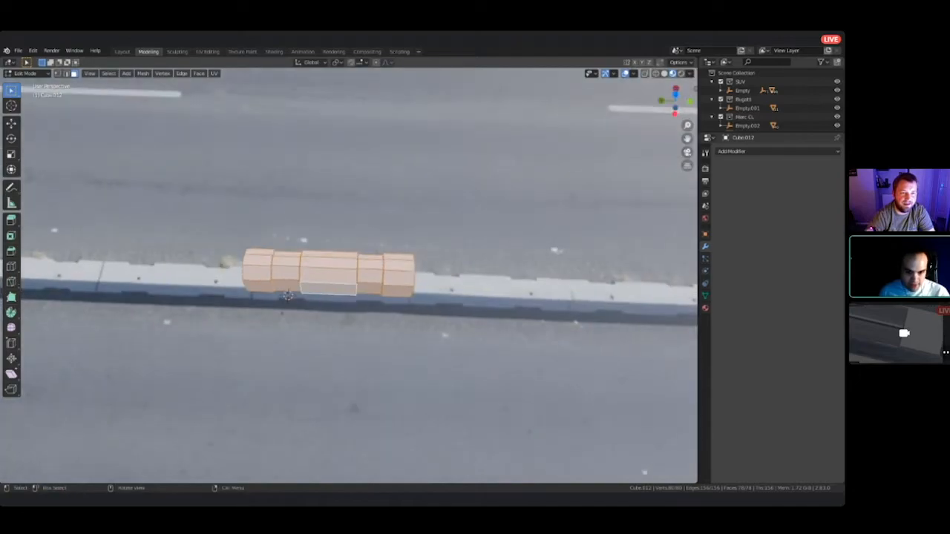
{"action": "middle_click_drag", "start_coordinate": [329, 295], "coordinate": [503, 293], "text": "shift"}
{"action": "scroll", "coordinate": [348, 275], "scroll_direction": "down", "scroll_amount": 4}
{"action": "middle_click_drag", "start_coordinate": [377, 281], "coordinate": [539, 298], "text": "shift"}
{"action": "scroll", "coordinate": [539, 298], "scroll_direction": "up", "scroll_amount": 5}
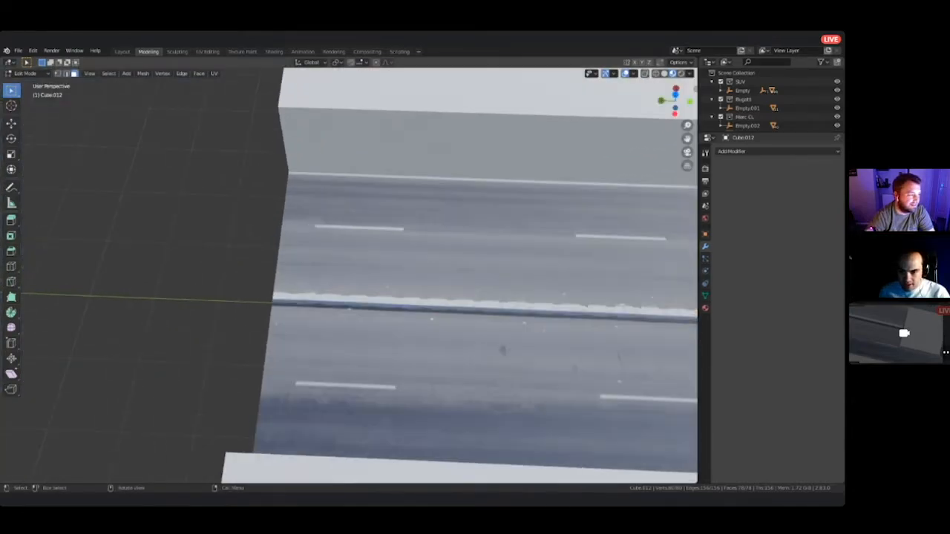
{"action": "scroll", "coordinate": [321, 285], "scroll_direction": "down", "scroll_amount": 6}
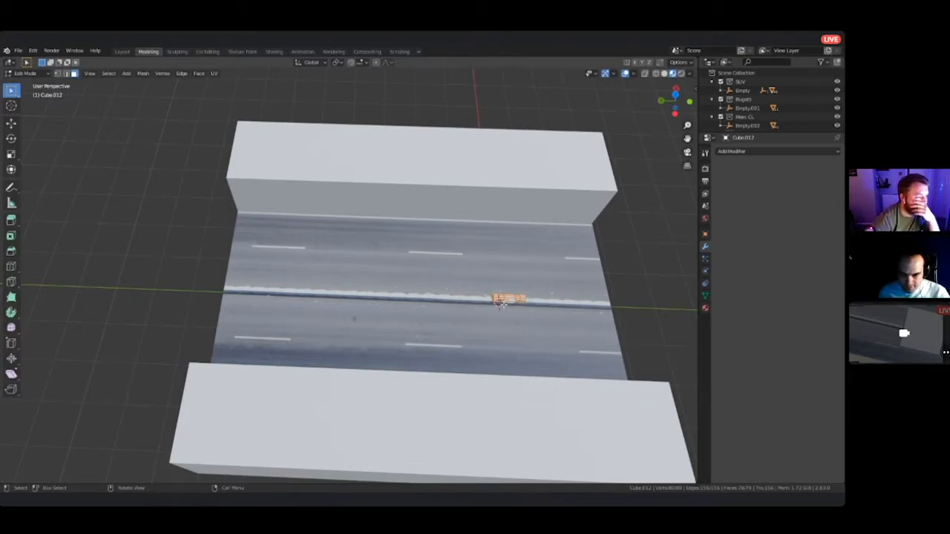
{"action": "key", "text": "Tab"}
{"action": "key", "text": "g"}
{"action": "key", "text": "y"}
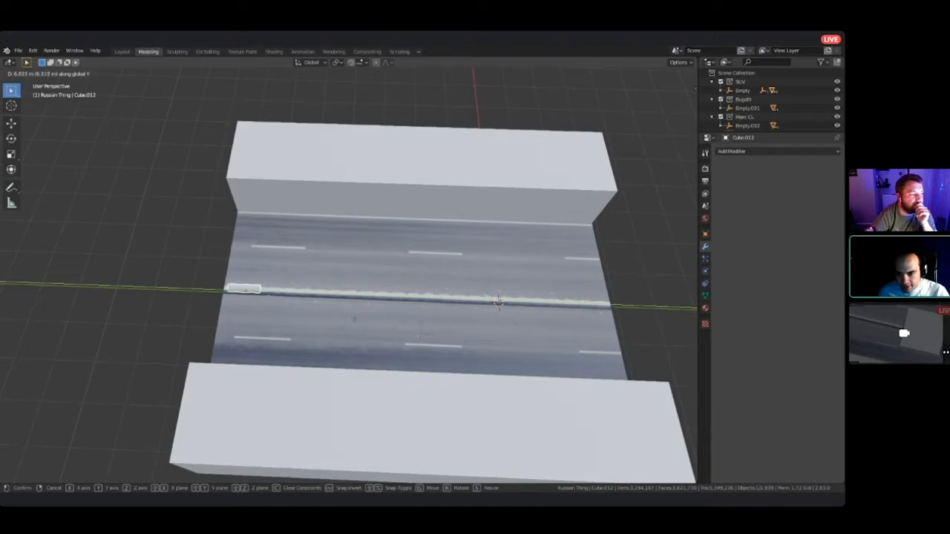
{"action": "left_click", "coordinate": [499, 301]}
- In top view, fine-tune the barrier's position along Y by about 0.01 m so its end aligns with the road's edge
{"action": "key", "text": "KP_7"}
{"action": "middle_click_drag", "start_coordinate": [307, 283], "coordinate": [354, 533], "text": "shift"}
{"action": "scroll", "coordinate": [312, 339], "scroll_direction": "up", "scroll_amount": 12}
{"action": "key", "text": "g"}
{"action": "key", "text": "y"}
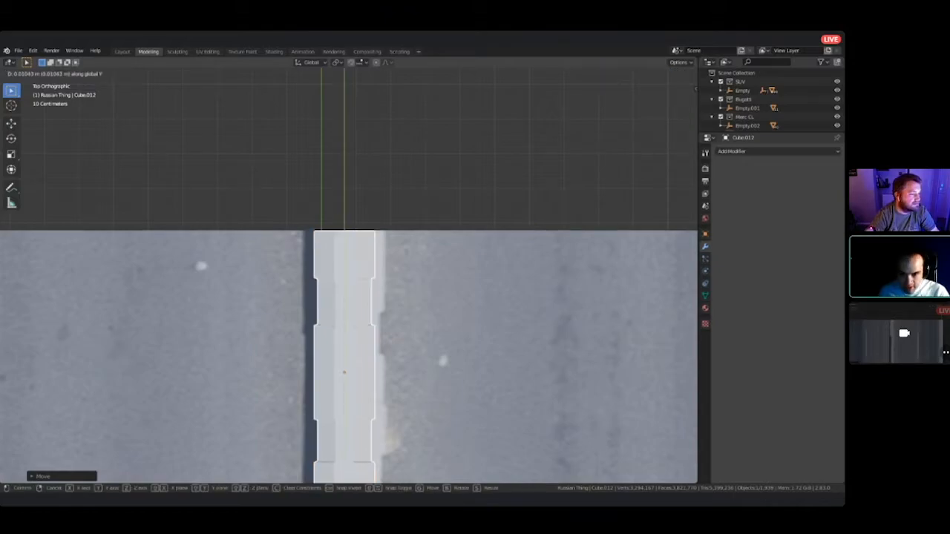
{"action": "key", "text": "Return"}
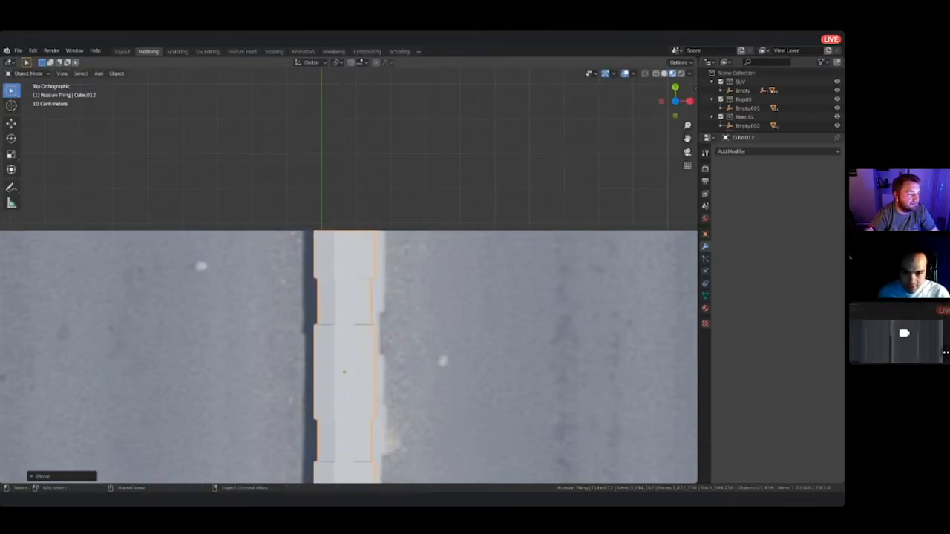
{"action": "scroll", "coordinate": [349, 276], "scroll_direction": "down", "scroll_amount": 2}
{"action": "middle_click_drag", "start_coordinate": [348, 327], "coordinate": [361, 229], "text": "shift"}
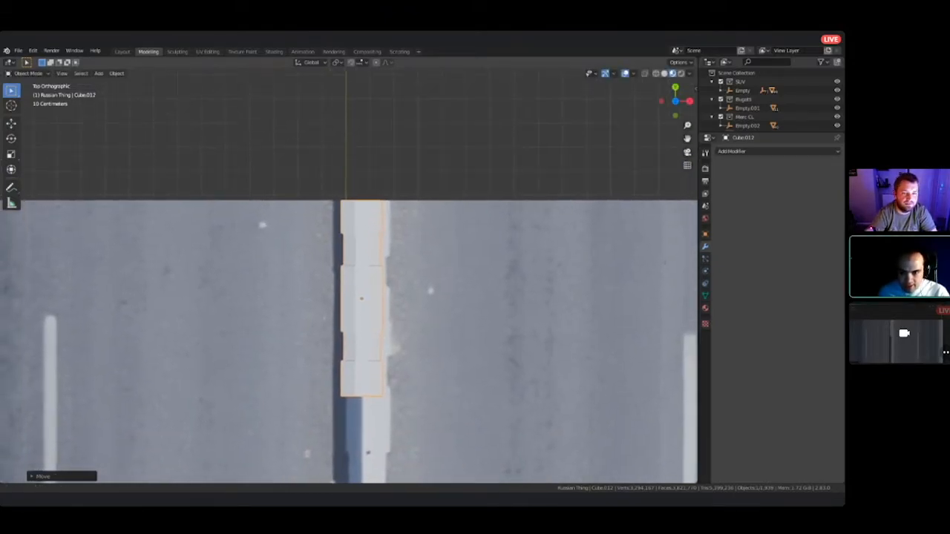
- Move the barrier segment about 0.02 m along the X axis to line up with the road's centre strip
{"action": "scroll", "coordinate": [348, 276], "scroll_direction": "down", "scroll_amount": 5}
{"action": "middle_click_drag", "start_coordinate": [392, 307], "coordinate": [397, 265], "text": "shift"}
{"action": "key", "text": "g"}
{"action": "key", "text": "x"}
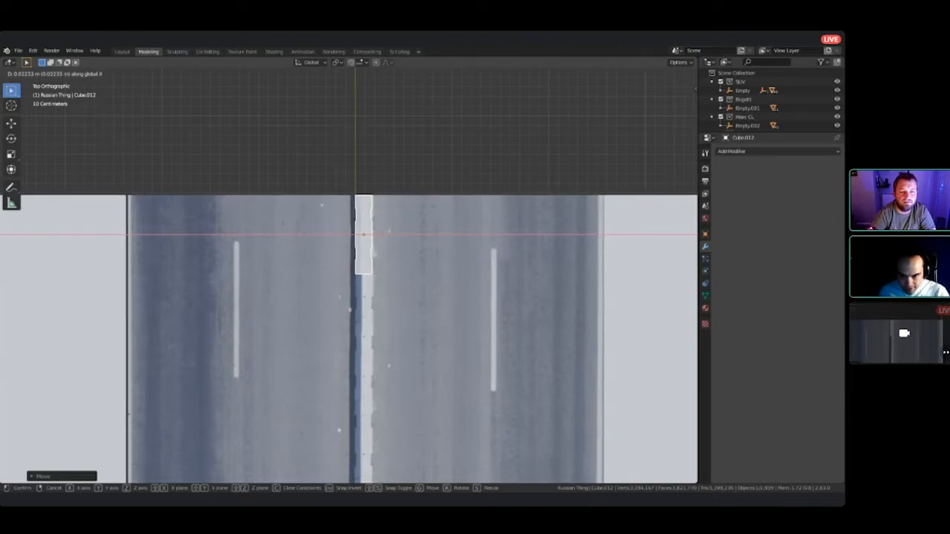
{"action": "left_click", "coordinate": [389, 252]}
- Adjust the barrier segment's height along the Z axis so that it sits on the road surface
{"action": "middle_click_drag", "start_coordinate": [389, 252], "coordinate": [609, 175]}
{"action": "middle_click_drag", "start_coordinate": [348, 267], "coordinate": [395, 222]}
{"action": "key", "text": "g"}
{"action": "key", "text": "z"}
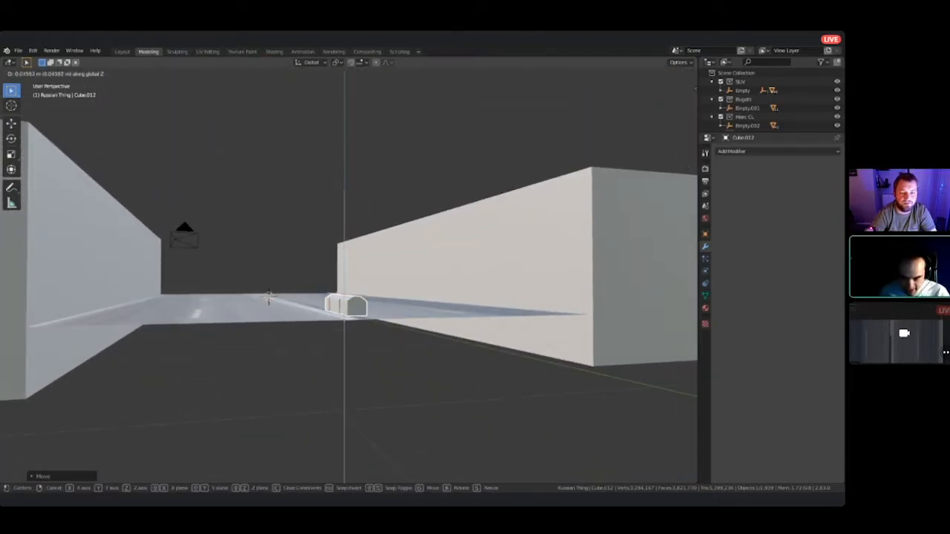
{"action": "left_click", "coordinate": [394, 229]}
{"action": "middle_click_drag", "start_coordinate": [394, 228], "coordinate": [372, 328]}
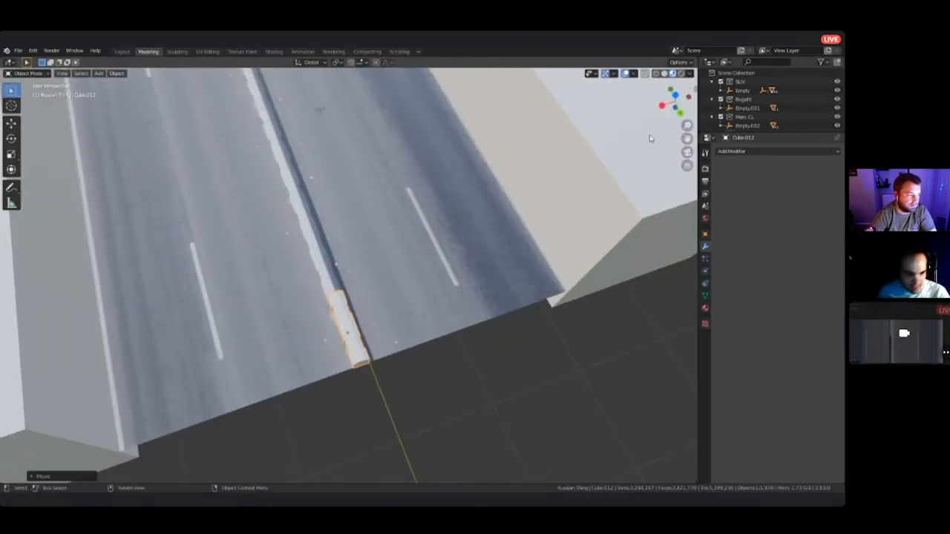
- Add an Array modifier to the barrier segment with a relative offset of 0 in X and -1 in Y
{"action": "left_click", "coordinate": [778, 150]}
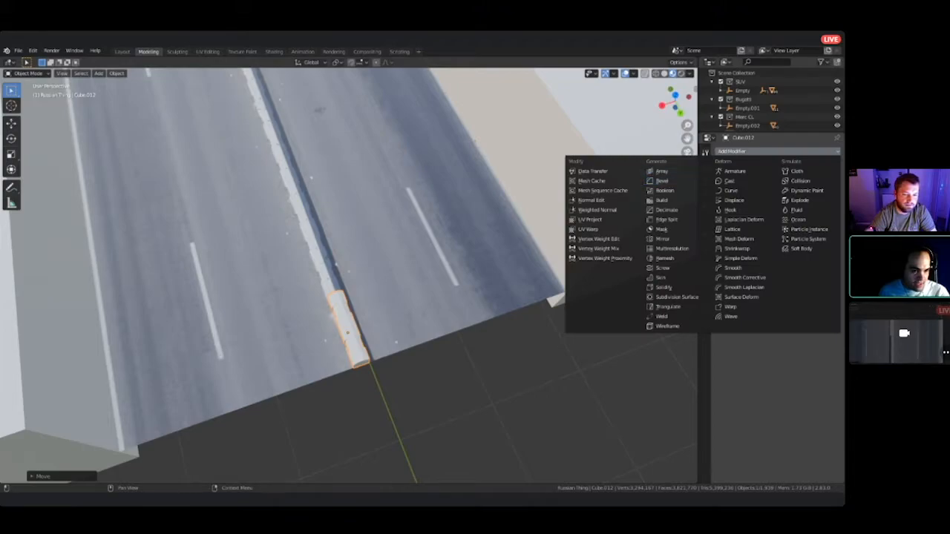
{"action": "left_click", "coordinate": [672, 172]}
{"action": "left_click", "coordinate": [808, 222]}
{"action": "type", "text": "000"}
{"action": "key", "text": "Return"}
{"action": "left_click", "coordinate": [807, 230]}
{"action": "type", "text": "1"}
{"action": "key", "text": "Return"}
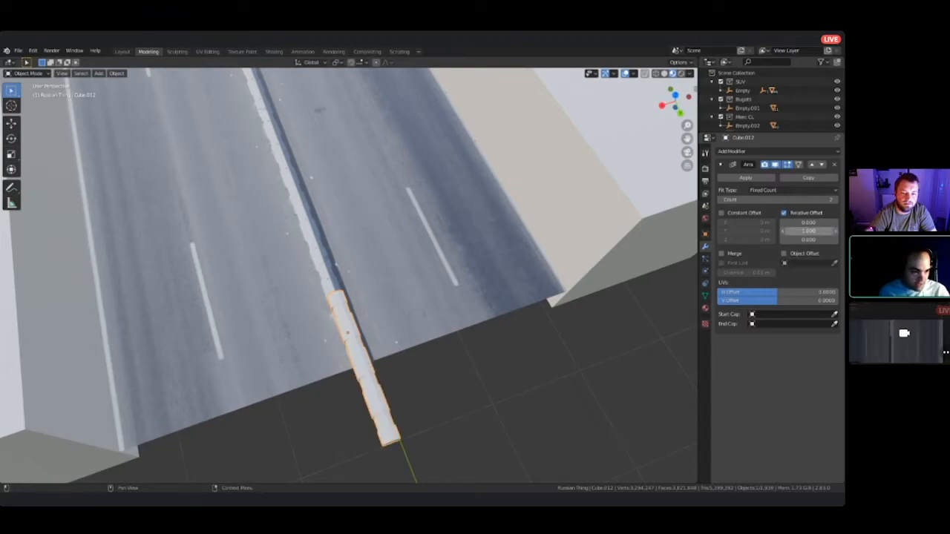
{"action": "left_click", "coordinate": [807, 231]}
{"action": "type", "text": "-1"}
{"action": "key", "text": "Return"}
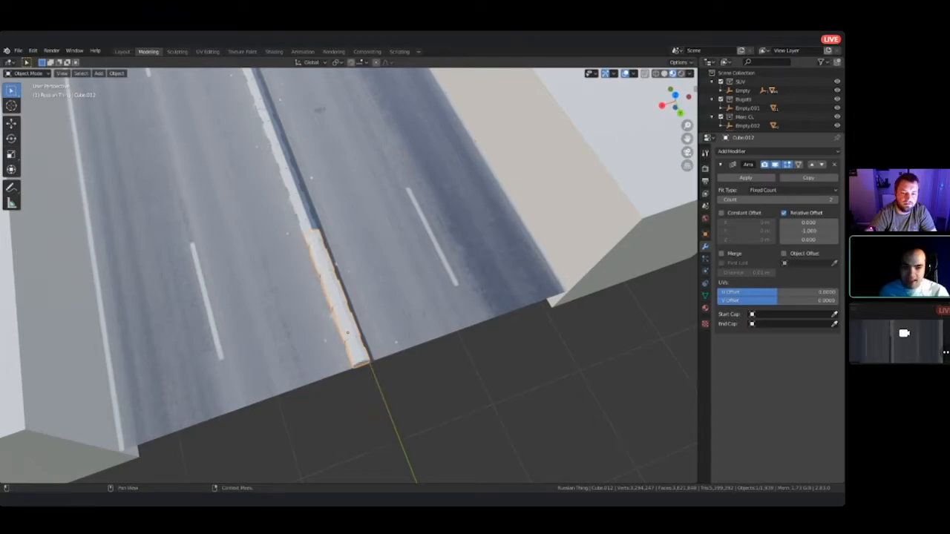
- Raise the barrier's array count to 13 so that the copies run the full length of the road
{"action": "middle_click_drag", "start_coordinate": [460, 223], "coordinate": [573, 360], "text": "shift"}
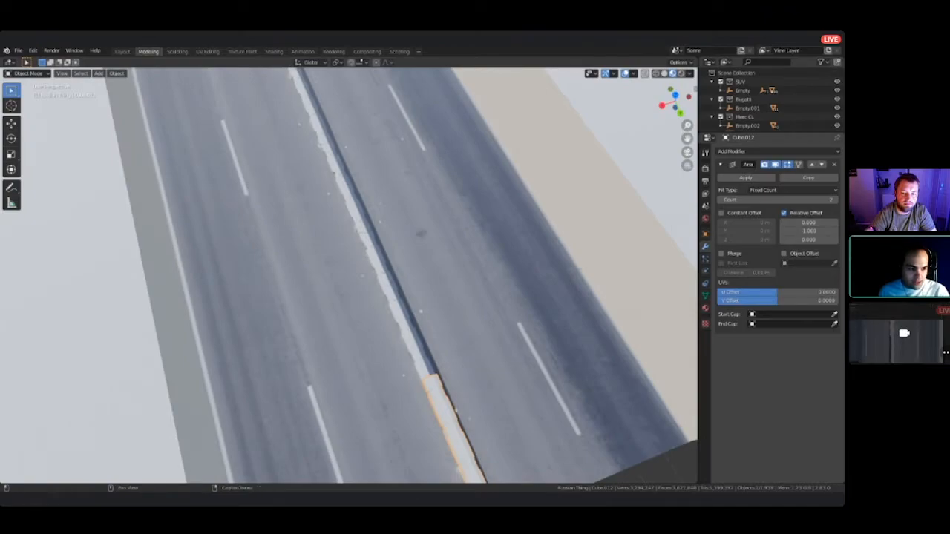
{"action": "left_click", "coordinate": [834, 199]}
{"action": "left_click", "coordinate": [833, 200]}
{"action": "left_click", "coordinate": [833, 200]}
{"action": "left_click", "coordinate": [833, 199]}
{"action": "left_click", "coordinate": [834, 199]}
{"action": "left_click", "coordinate": [833, 199]}
{"action": "left_click", "coordinate": [833, 200]}
{"action": "middle_click_drag", "start_coordinate": [445, 207], "coordinate": [550, 414], "text": "shift"}
{"action": "left_click", "coordinate": [833, 200]}
{"action": "left_click", "coordinate": [833, 200]}
{"action": "left_click", "coordinate": [833, 200]}
{"action": "left_click", "coordinate": [834, 200]}
{"action": "middle_click_drag", "start_coordinate": [445, 282], "coordinate": [460, 238]}
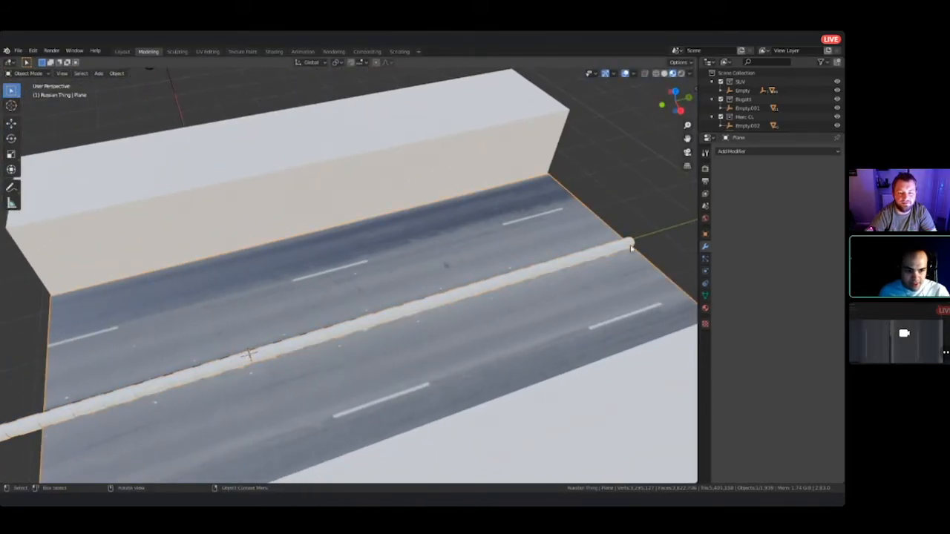
- Scale the barrier segment's mesh to about 0.95 along Y in Edit Mode to shorten the arrayed barrier
{"action": "key", "text": "Tab"}
{"action": "middle_click_drag", "start_coordinate": [248, 355], "coordinate": [262, 355]}
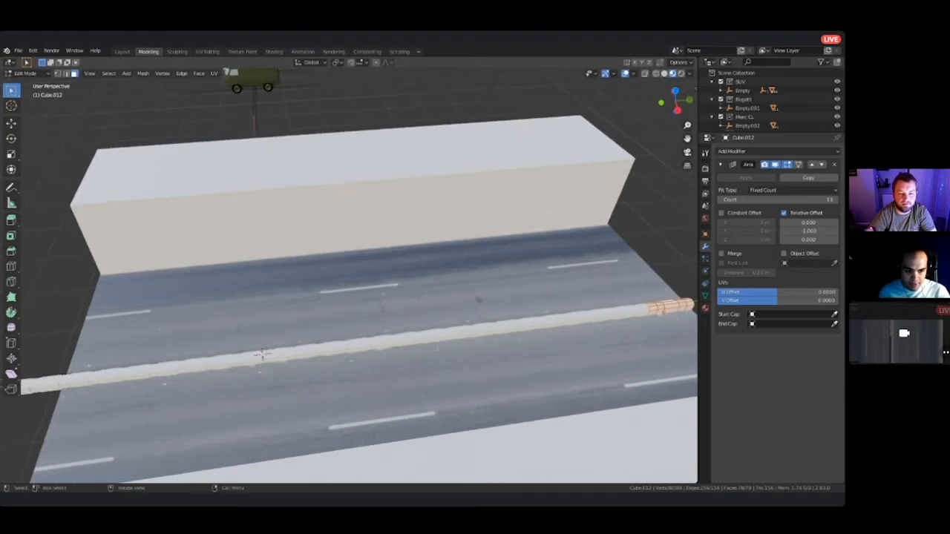
{"action": "key", "text": "s"}
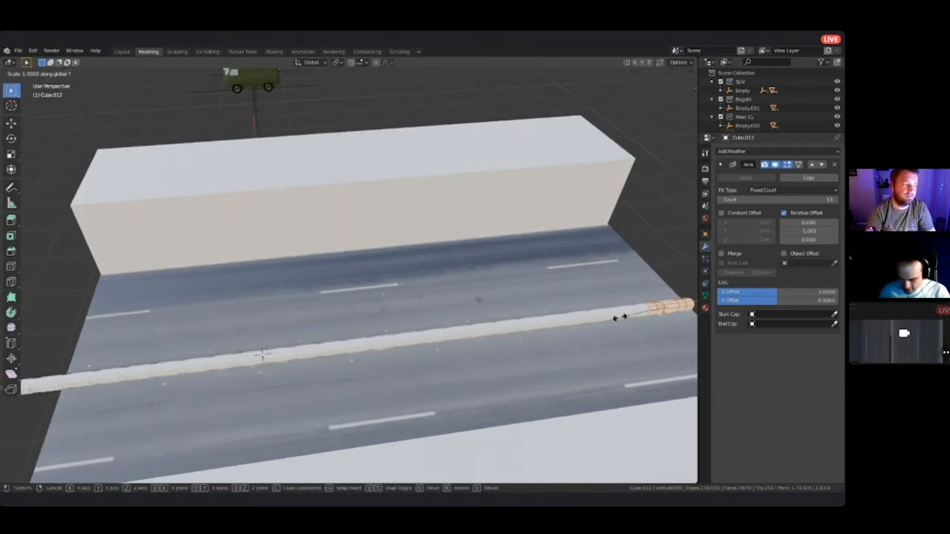
{"action": "key", "text": "y"}
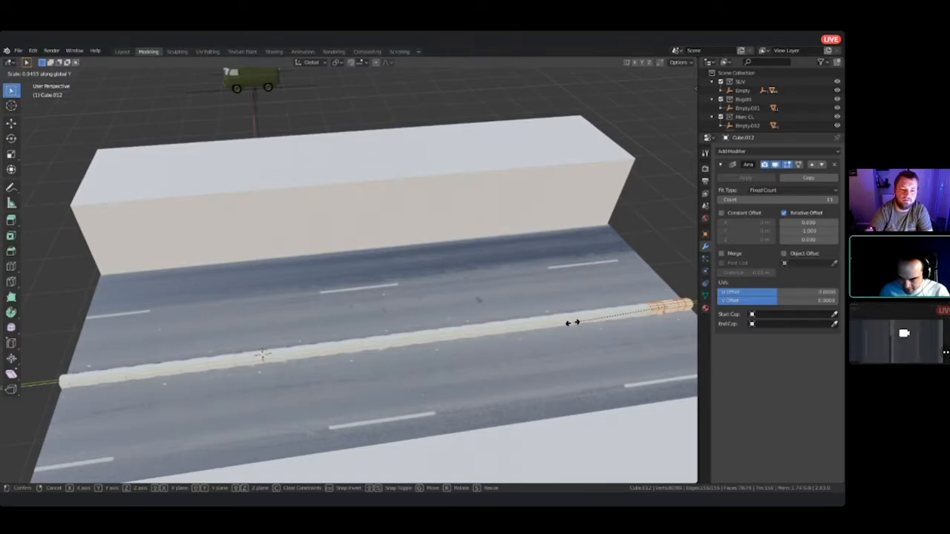
{"action": "left_click", "coordinate": [573, 323]}
- Fine-tune the barrier mesh's Y scale so its far end meets the road edge, and return to Object Mode
{"action": "middle_click_drag", "start_coordinate": [445, 326], "coordinate": [687, 267], "text": "shift"}
{"action": "scroll", "coordinate": [358, 276], "scroll_direction": "up", "scroll_amount": 3}
{"action": "scroll", "coordinate": [635, 314], "scroll_direction": "up", "scroll_amount": 2}
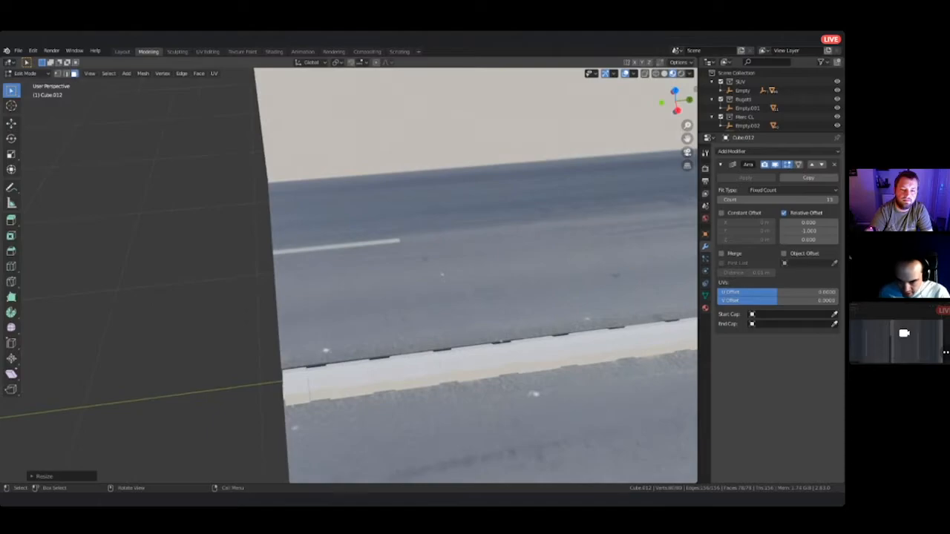
{"action": "key", "text": "s"}
{"action": "key", "text": "y"}
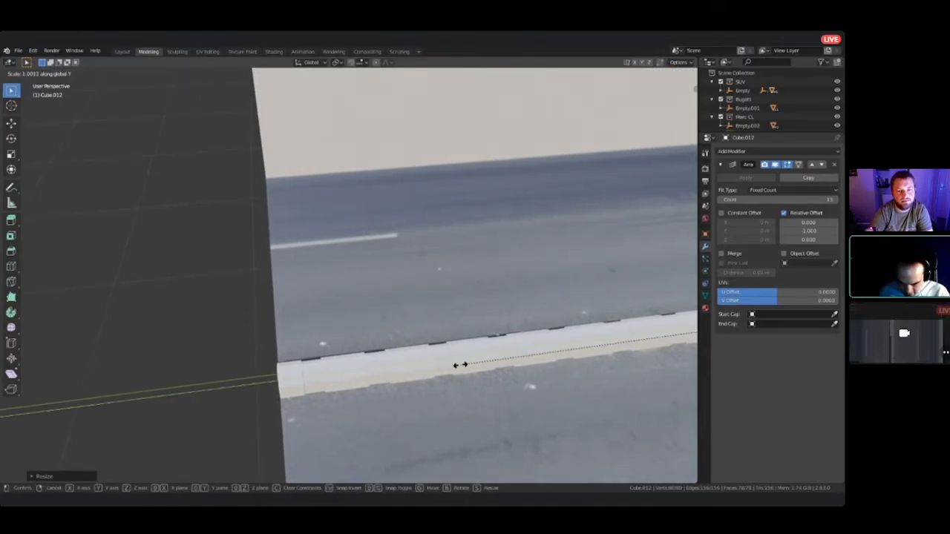
{"action": "left_click", "coordinate": [460, 365]}
{"action": "scroll", "coordinate": [460, 365], "scroll_direction": "down", "scroll_amount": 3}
{"action": "key", "text": "Tab"}
{"action": "scroll", "coordinate": [460, 365], "scroll_direction": "down", "scroll_amount": 3}
{"action": "middle_click_drag", "start_coordinate": [460, 365], "coordinate": [226, 219]}
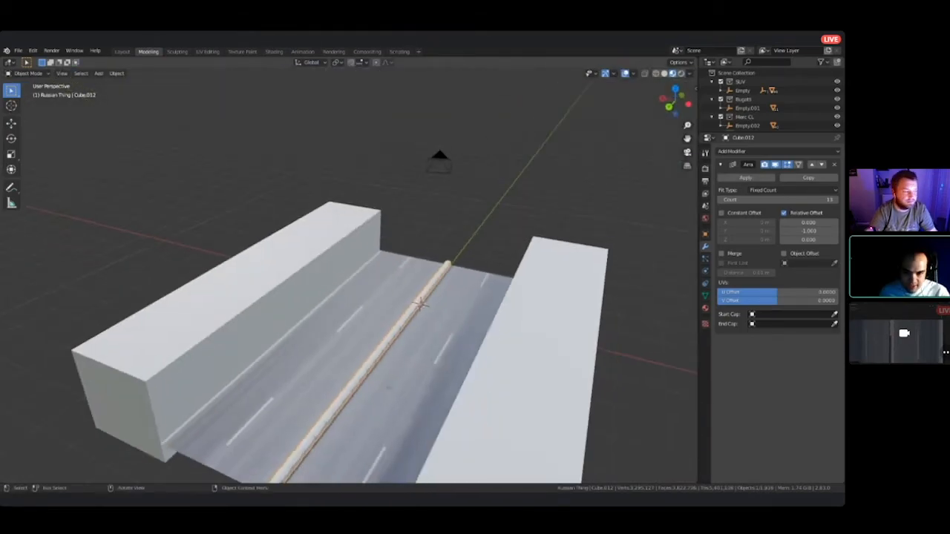
- Select the road, the centre barrier and both side walls together and join them into one object
{"action": "left_click", "coordinate": [226, 293]}
{"action": "left_click", "coordinate": [349, 327]}
{"action": "middle_click_drag", "start_coordinate": [349, 327], "coordinate": [393, 293]}
{"action": "left_click", "coordinate": [397, 230]}
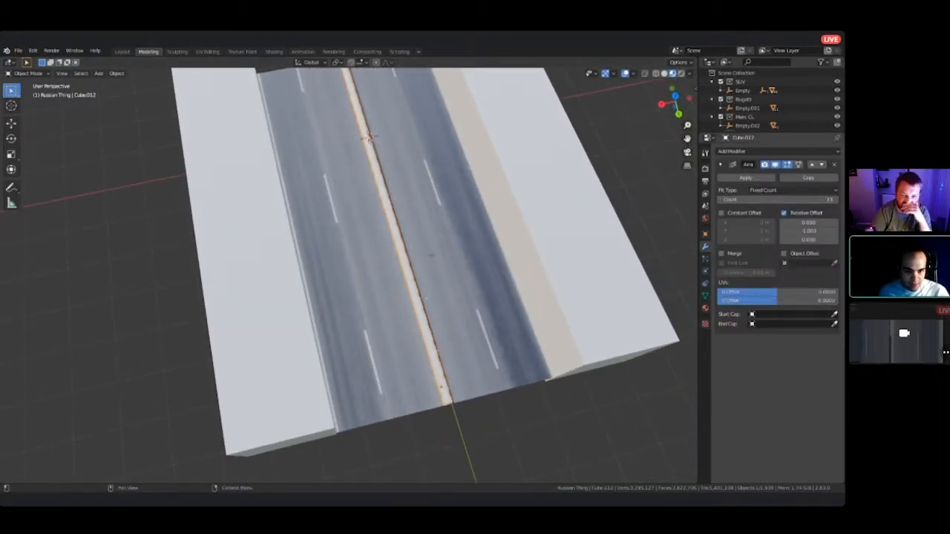
{"action": "left_click", "coordinate": [564, 282], "text": "shift"}
{"action": "left_click", "coordinate": [490, 282]}
{"action": "left_click", "coordinate": [590, 160]}
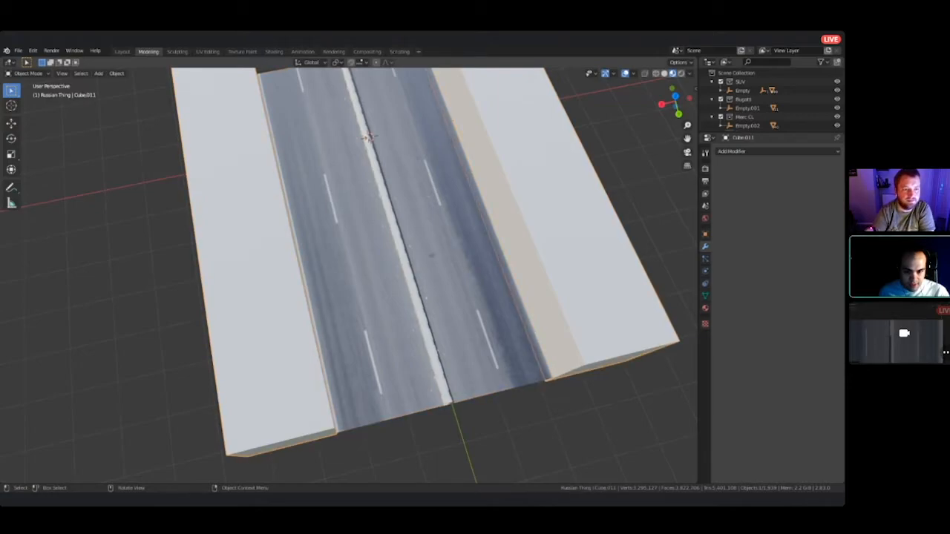
{"action": "scroll", "coordinate": [423, 274], "scroll_direction": "down", "scroll_amount": 5}
{"action": "middle_click_drag", "start_coordinate": [423, 275], "coordinate": [430, 254]}
{"action": "left_click_drag", "start_coordinate": [245, 259], "coordinate": [493, 367]}
{"action": "middle_click_drag", "start_coordinate": [494, 368], "coordinate": [543, 412]}
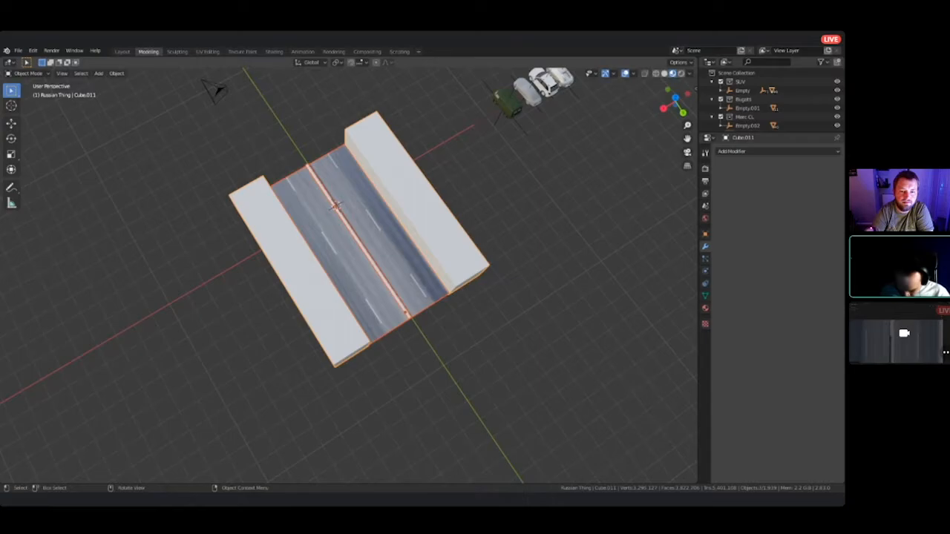
{"action": "key", "text": "ctrl+j"}
- Examine the joined road section's barrier and wall textures from several angles
{"action": "middle_click_drag", "start_coordinate": [445, 285], "coordinate": [371, 259]}
{"action": "middle_click_drag", "start_coordinate": [371, 95], "coordinate": [377, 118]}
{"action": "scroll", "coordinate": [377, 118], "scroll_direction": "up", "scroll_amount": 8}
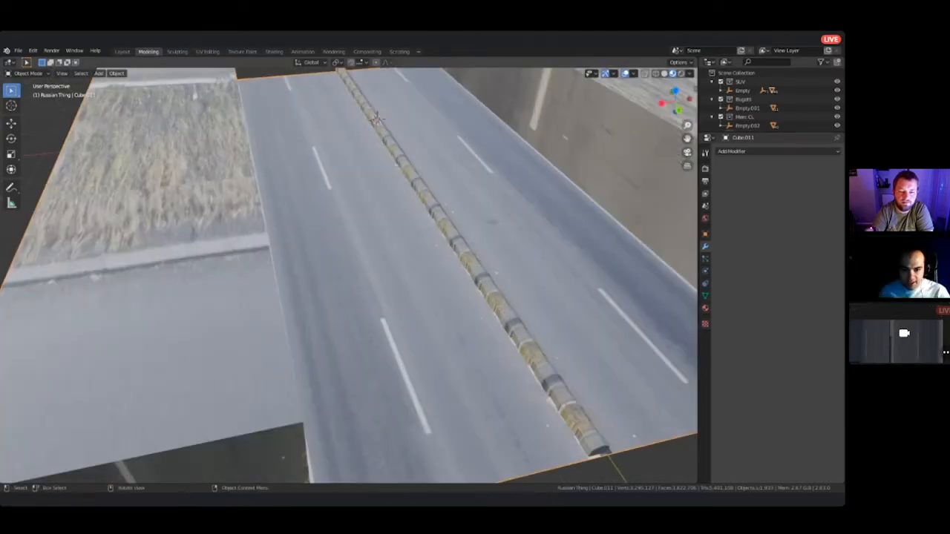
{"action": "middle_click_drag", "start_coordinate": [349, 274], "coordinate": [371, 211]}
{"action": "middle_click_drag", "start_coordinate": [416, 178], "coordinate": [556, 267]}
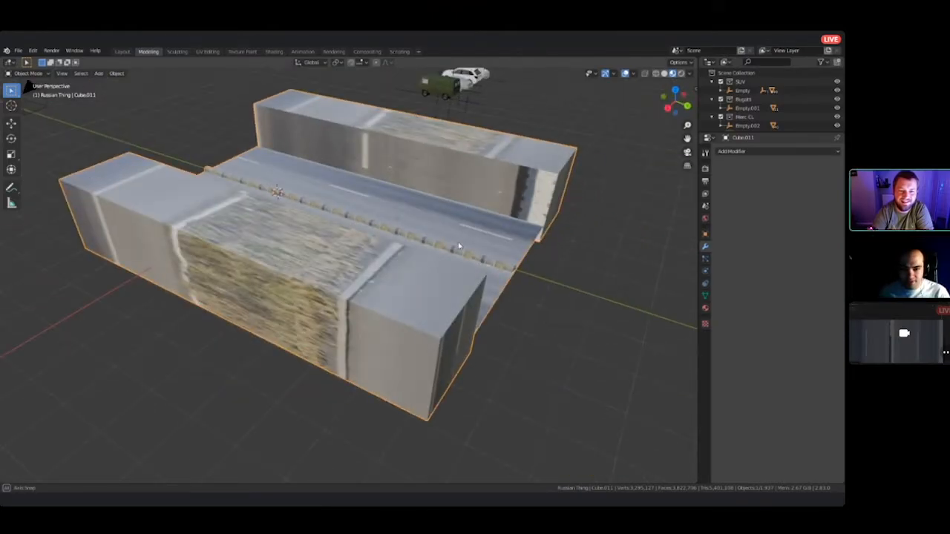
{"action": "middle_click_drag", "start_coordinate": [458, 246], "coordinate": [460, 226]}
{"action": "middle_click_drag", "start_coordinate": [455, 72], "coordinate": [329, 78]}
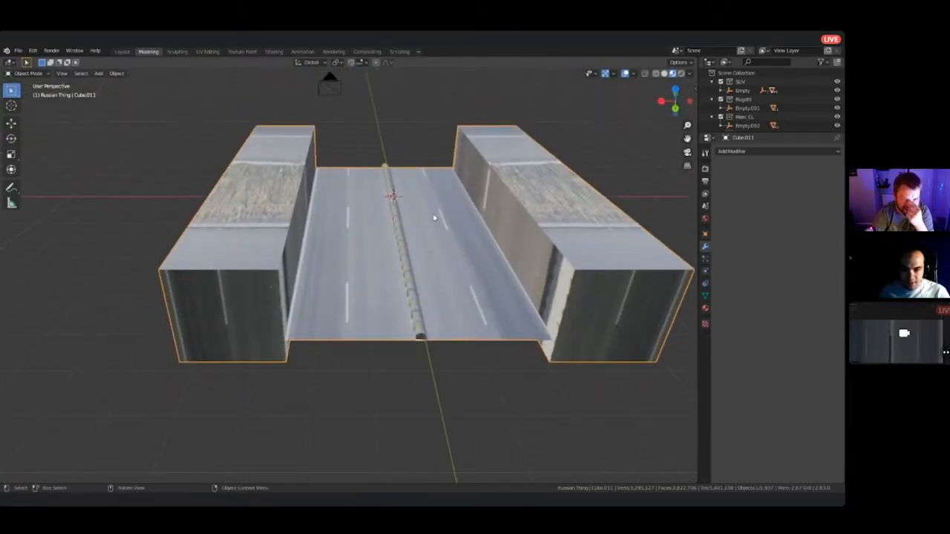
{"action": "key", "text": "KP_Decimal"}
{"action": "middle_click_drag", "start_coordinate": [349, 297], "coordinate": [379, 297]}
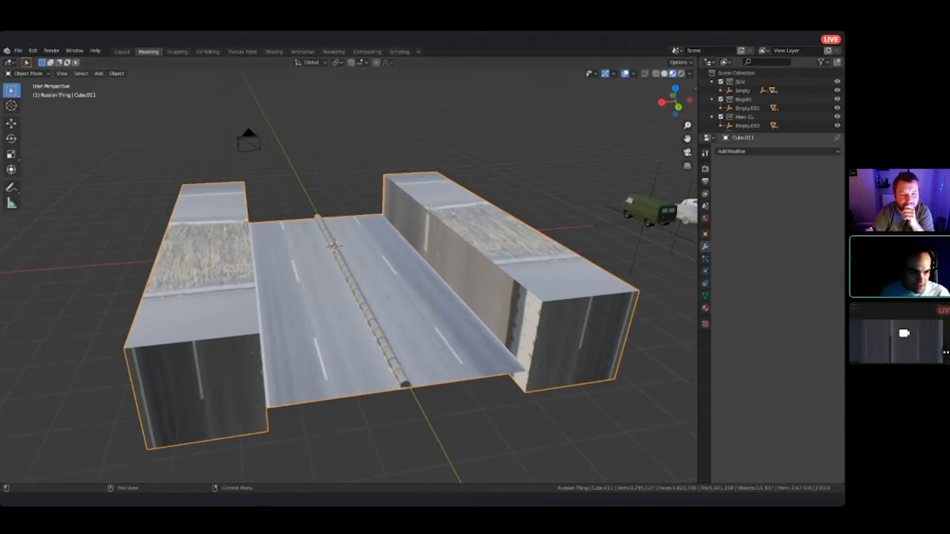
- Add an Array modifier to the joined road section with relative offset X 0, Y -1 and a count of 20
{"action": "left_click", "coordinate": [749, 151]}
{"action": "left_click", "coordinate": [660, 171]}
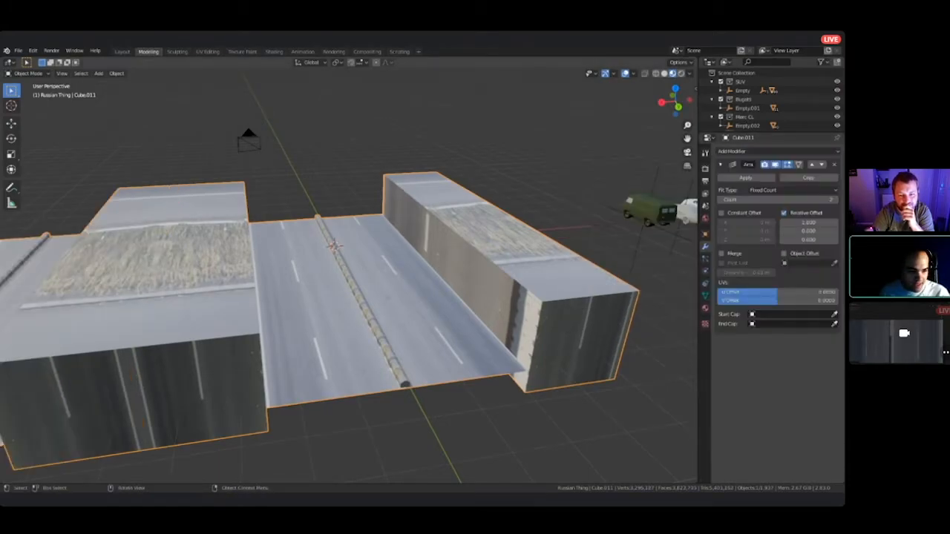
{"action": "left_click", "coordinate": [808, 223]}
{"action": "type", "text": "0"}
{"action": "key", "text": "Return"}
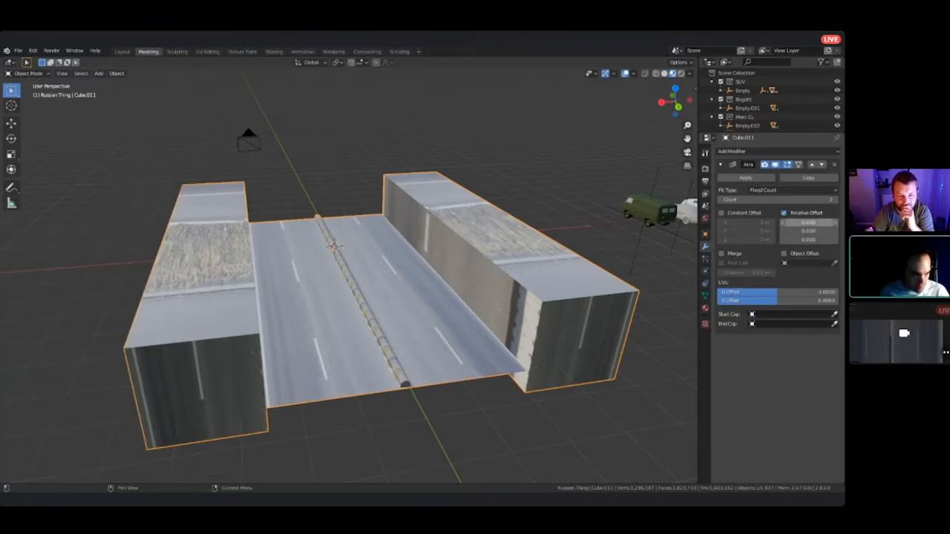
{"action": "left_click", "coordinate": [808, 231]}
{"action": "type", "text": "1"}
{"action": "key", "text": "Return"}
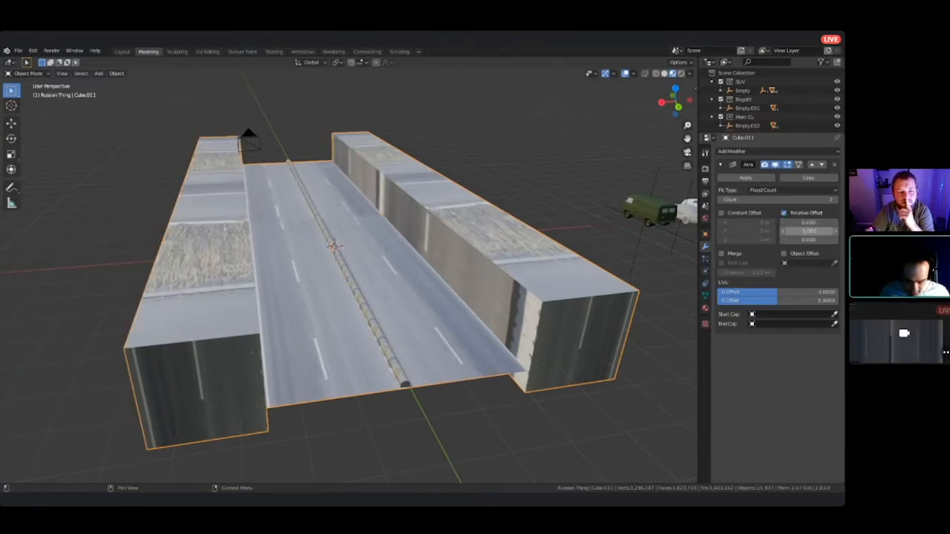
{"action": "left_click_drag", "start_coordinate": [778, 200], "coordinate": [831, 200]}
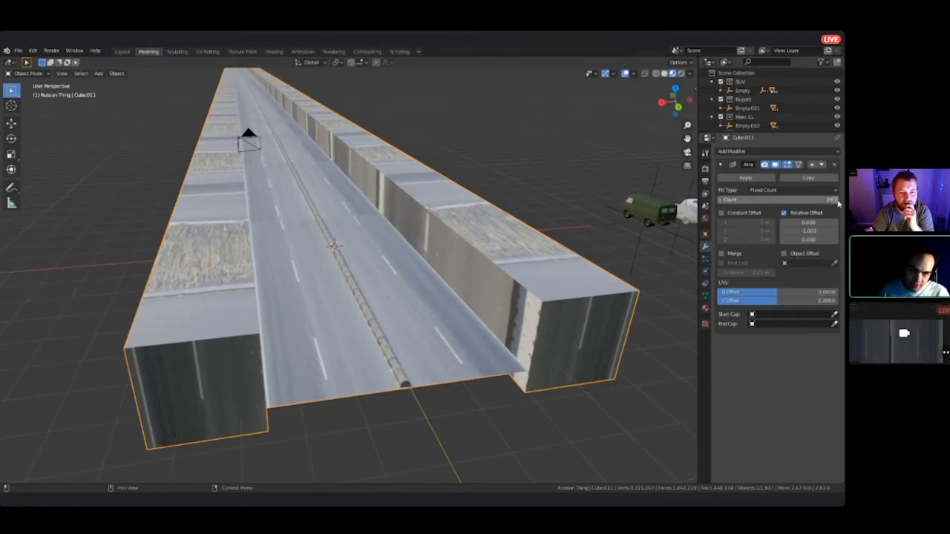
- Examine the repeated road along its whole length, from its near end and from above
{"action": "middle_click_drag", "start_coordinate": [334, 167], "coordinate": [371, 182]}
{"action": "scroll", "coordinate": [333, 246], "scroll_direction": "down", "scroll_amount": 10}
{"action": "scroll", "coordinate": [434, 239], "scroll_direction": "up", "scroll_amount": 8}
{"action": "scroll", "coordinate": [436, 245], "scroll_direction": "up", "scroll_amount": 2}
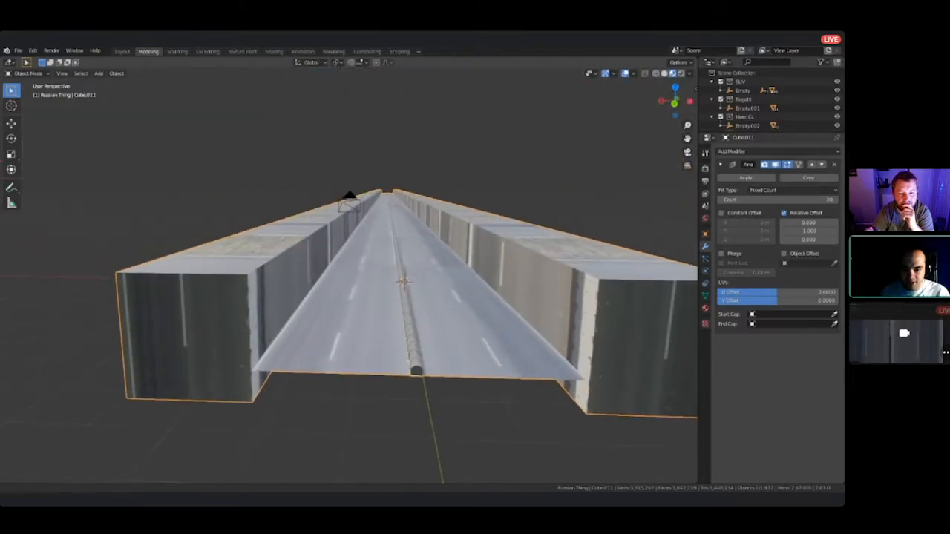
{"action": "middle_click_drag", "start_coordinate": [419, 233], "coordinate": [452, 319]}
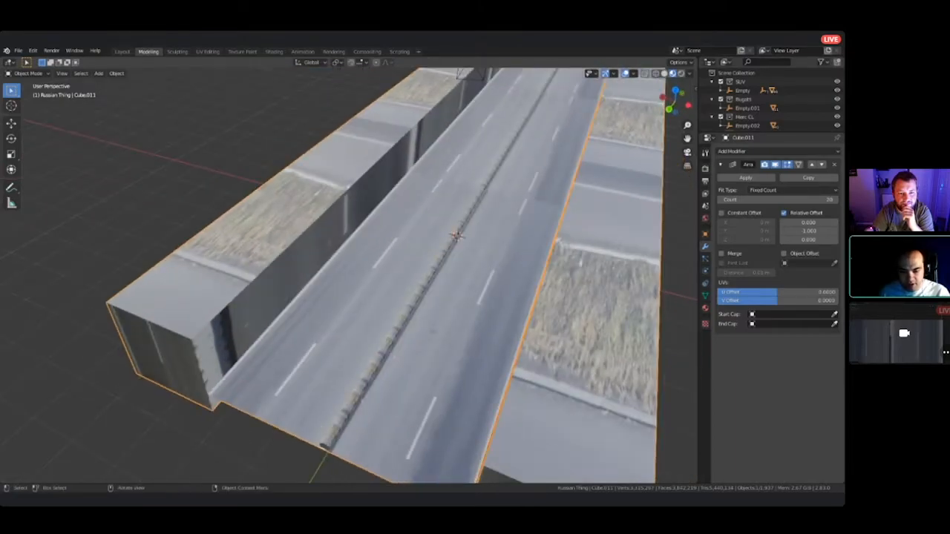
{"action": "middle_click_drag", "start_coordinate": [389, 240], "coordinate": [419, 203]}
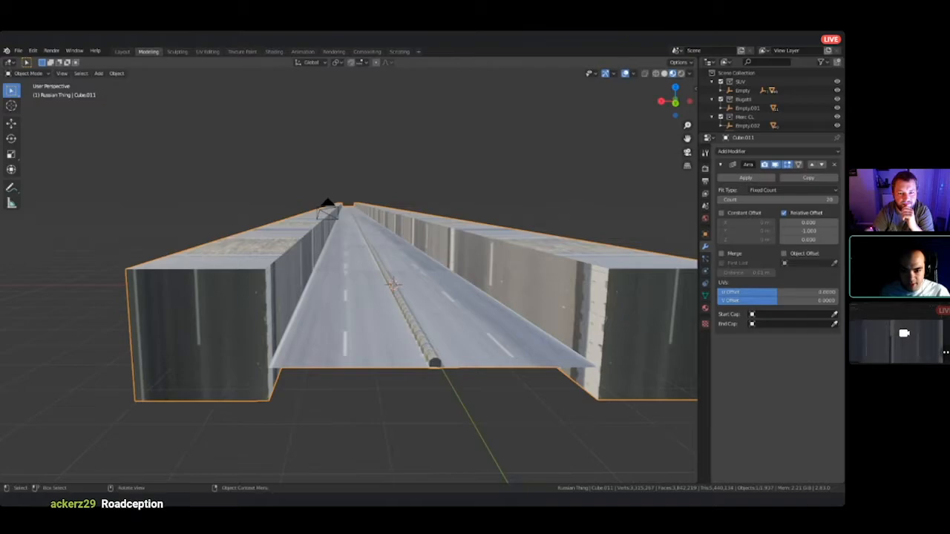
{"action": "middle_click_drag", "start_coordinate": [495, 198], "coordinate": [512, 282]}
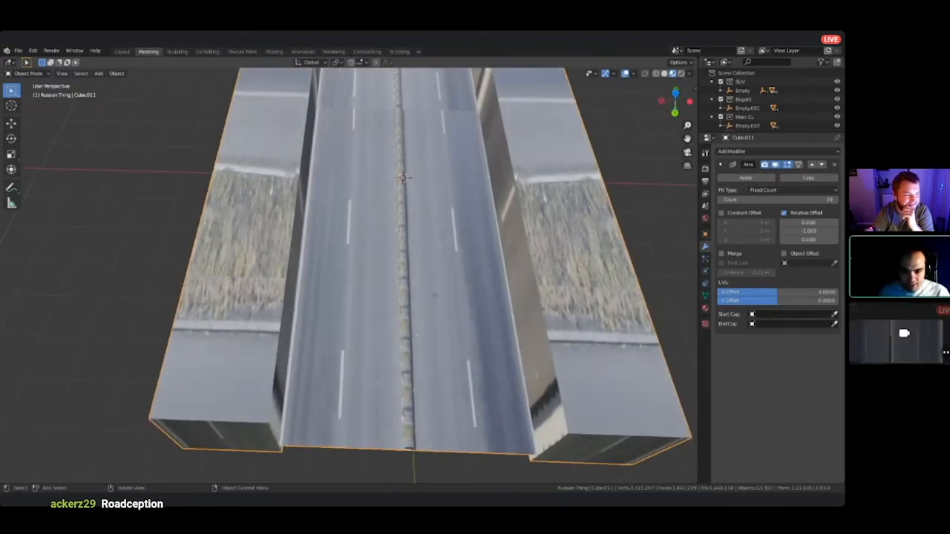
{"action": "scroll", "coordinate": [340, 84], "scroll_direction": "down", "scroll_amount": 3}
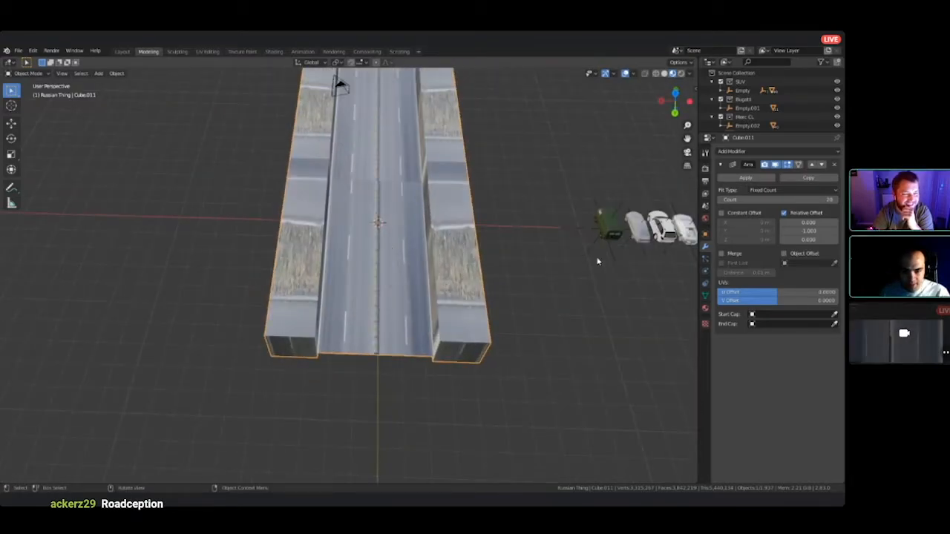
{"action": "left_click", "coordinate": [602, 227]}
{"action": "middle_click_drag", "start_coordinate": [377, 223], "coordinate": [348, 375], "text": "shift"}
{"action": "scroll", "coordinate": [348, 276], "scroll_direction": "down", "scroll_amount": 4}
{"action": "middle_click_drag", "start_coordinate": [332, 304], "coordinate": [308, 94], "text": "shift"}
{"action": "left_click", "coordinate": [303, 468]}
{"action": "middle_click_drag", "start_coordinate": [315, 340], "coordinate": [282, 277]}
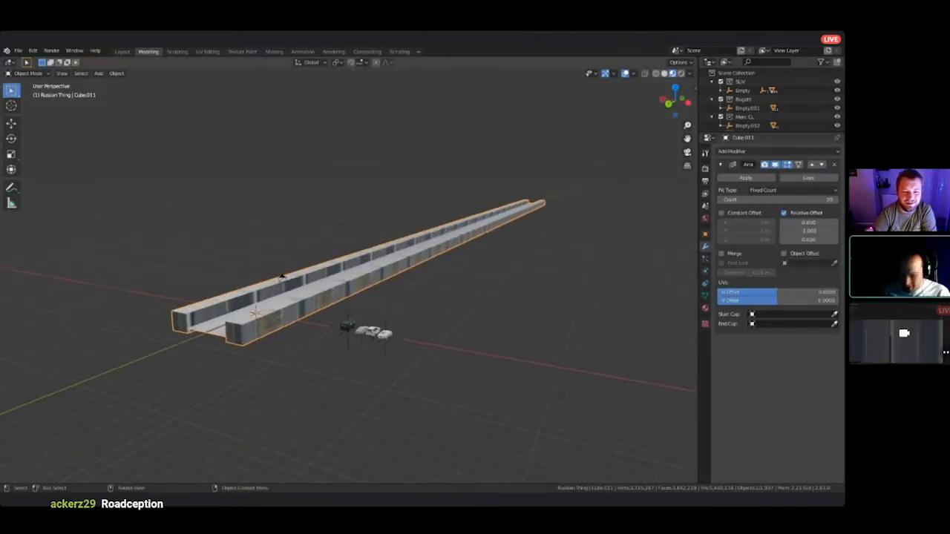
{"action": "key", "text": "r"}
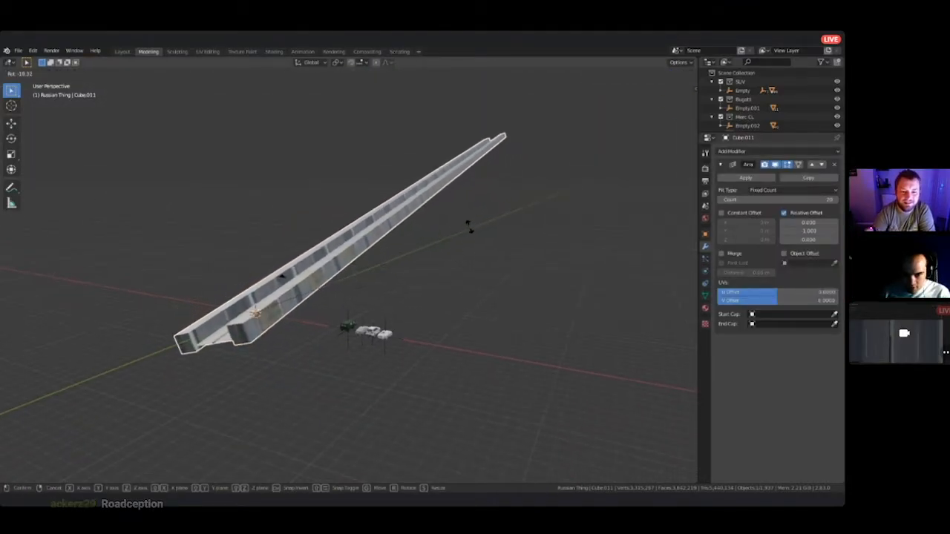
{"action": "right_click", "coordinate": [449, 133]}
{"action": "middle_click_drag", "start_coordinate": [349, 274], "coordinate": [438, 356]}
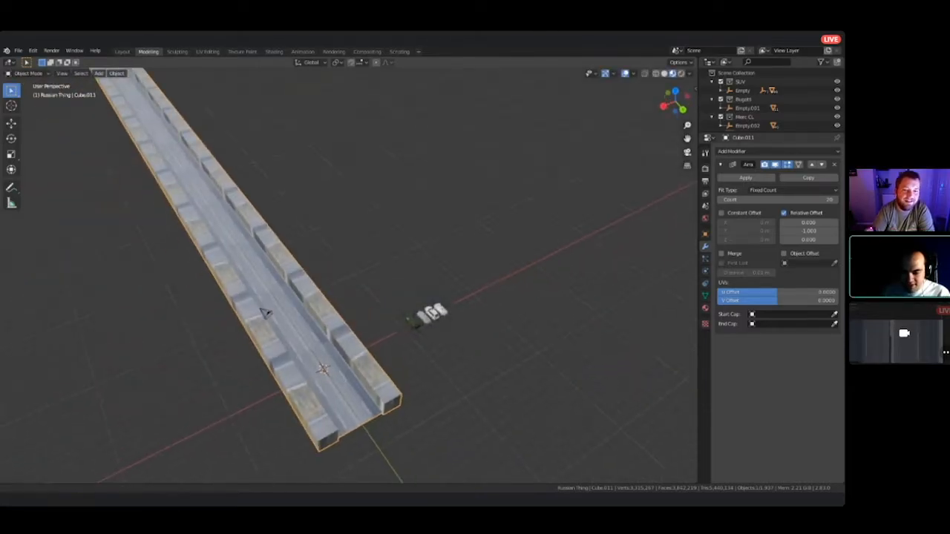
- Select the empty that controls the green van beside the road
{"action": "scroll", "coordinate": [348, 275], "scroll_direction": "up", "scroll_amount": 4}
{"action": "middle_click_drag", "start_coordinate": [445, 275], "coordinate": [401, 238]}
{"action": "middle_click_drag", "start_coordinate": [445, 314], "coordinate": [301, 225], "text": "shift"}
{"action": "left_click", "coordinate": [549, 223]}
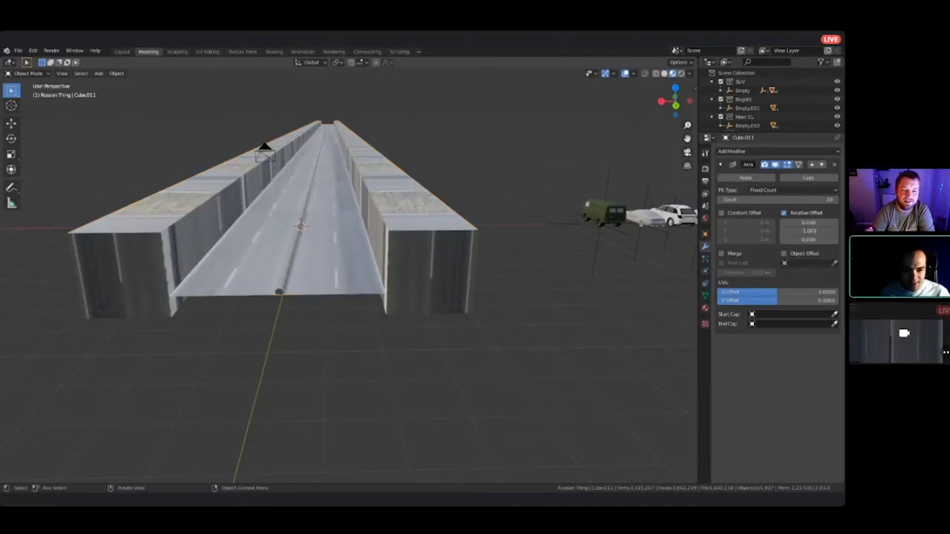
{"action": "left_click", "coordinate": [600, 225]}
{"action": "middle_click_drag", "start_coordinate": [433, 230], "coordinate": [412, 191]}
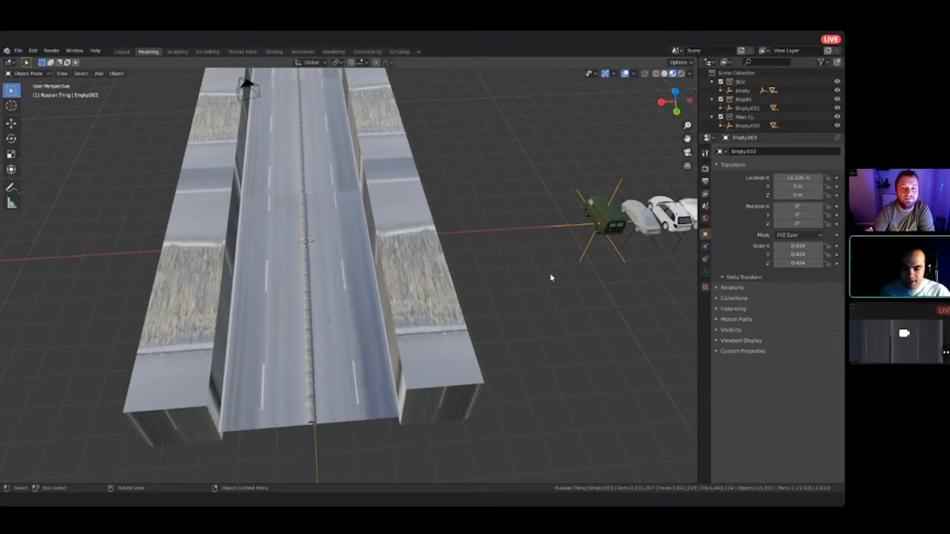
- Scale the arrayed road section up uniformly by about 1.5 times so it is larger relative to the vehicles
{"action": "left_click", "coordinate": [408, 310]}
{"action": "middle_click_drag", "start_coordinate": [408, 309], "coordinate": [427, 225]}
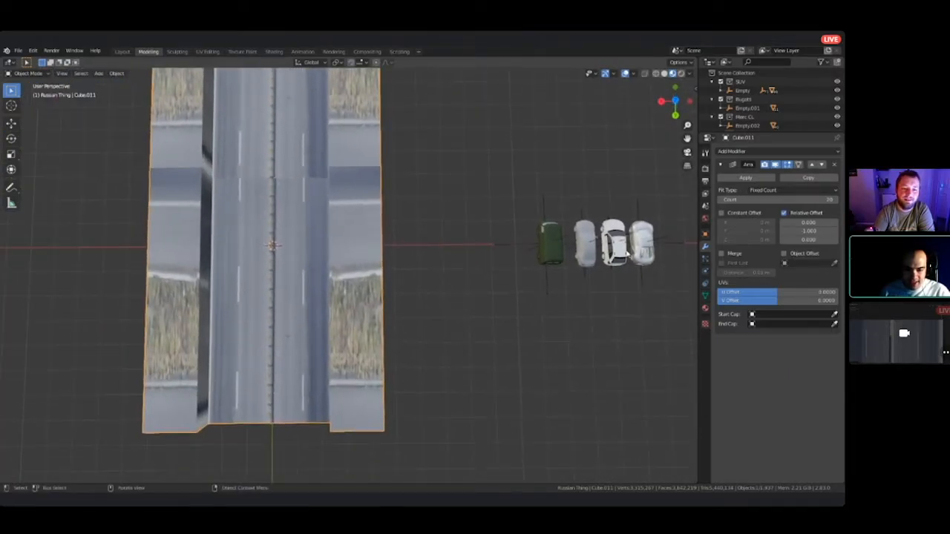
{"action": "key", "text": "s"}
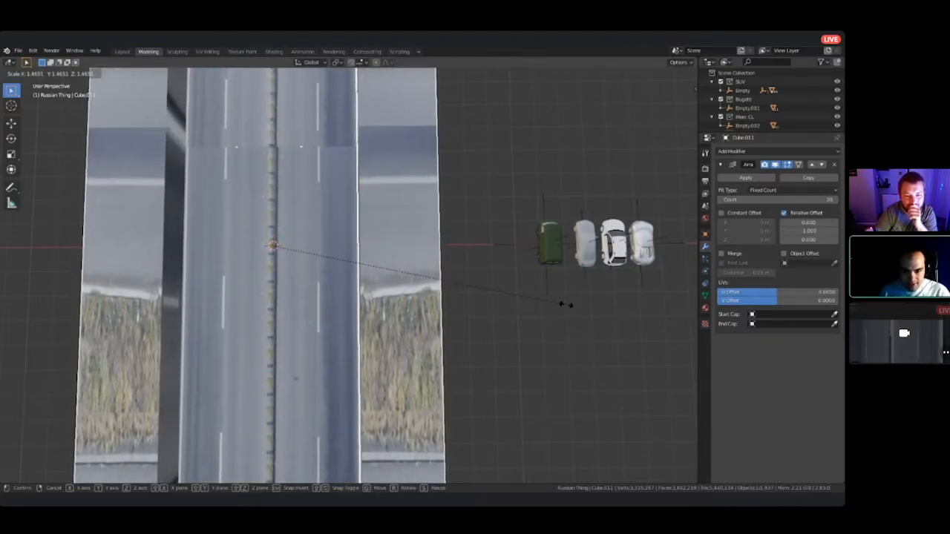
{"action": "left_click", "coordinate": [398, 215]}
{"action": "middle_click_drag", "start_coordinate": [398, 215], "coordinate": [389, 159]}
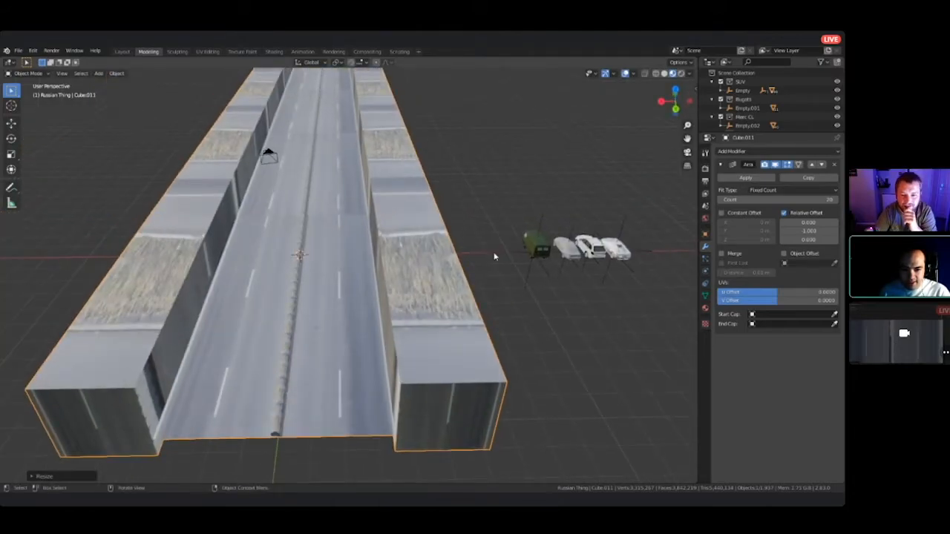
- Examine the row of four vehicles beside the enlarged road up close
{"action": "left_click", "coordinate": [537, 248]}
{"action": "middle_click_drag", "start_coordinate": [537, 248], "coordinate": [567, 219]}
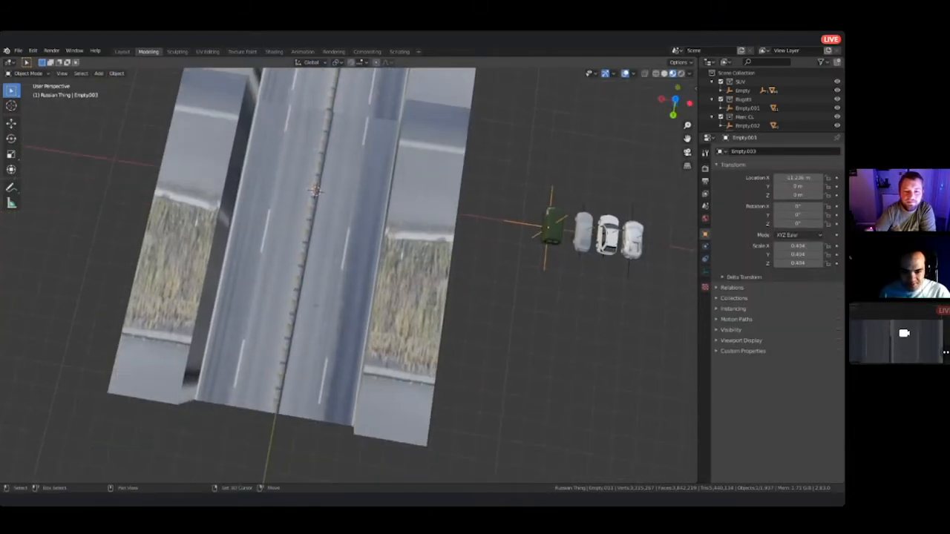
{"action": "middle_click_drag", "start_coordinate": [516, 253], "coordinate": [164, 368]}
{"action": "scroll", "coordinate": [360, 300], "scroll_direction": "up", "scroll_amount": 4}
{"action": "scroll", "coordinate": [361, 299], "scroll_direction": "up", "scroll_amount": 2}
{"action": "middle_click_drag", "start_coordinate": [333, 222], "coordinate": [327, 321]}
{"action": "left_click", "coordinate": [439, 289]}
{"action": "scroll", "coordinate": [367, 180], "scroll_direction": "up", "scroll_amount": 4}
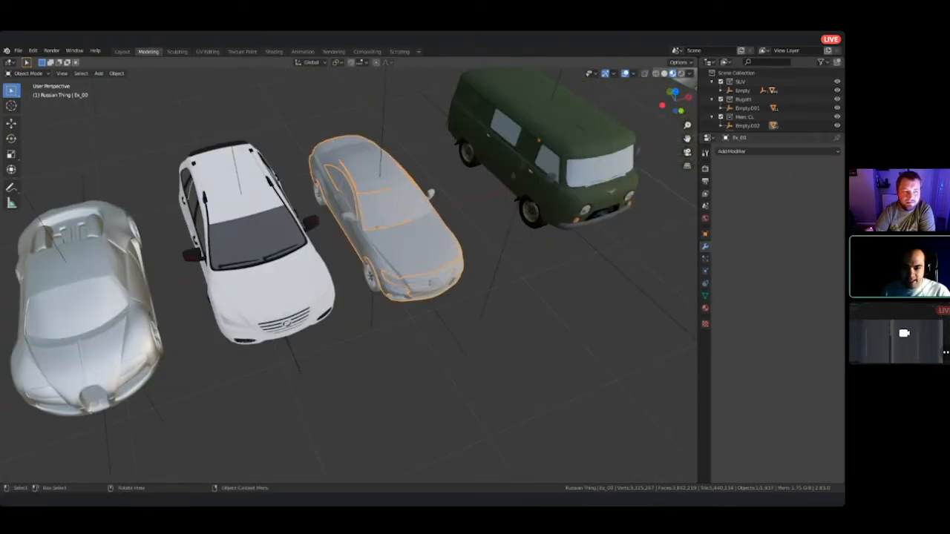
- Inspect the individual vehicles and select the empty that controls the grey Mercedes
{"action": "left_click", "coordinate": [271, 274]}
{"action": "middle_click_drag", "start_coordinate": [271, 275], "coordinate": [397, 238], "text": "shift"}
{"action": "middle_click_drag", "start_coordinate": [360, 218], "coordinate": [385, 245]}
{"action": "left_click", "coordinate": [282, 319]}
{"action": "middle_click_drag", "start_coordinate": [282, 319], "coordinate": [170, 312]}
{"action": "left_click", "coordinate": [419, 253]}
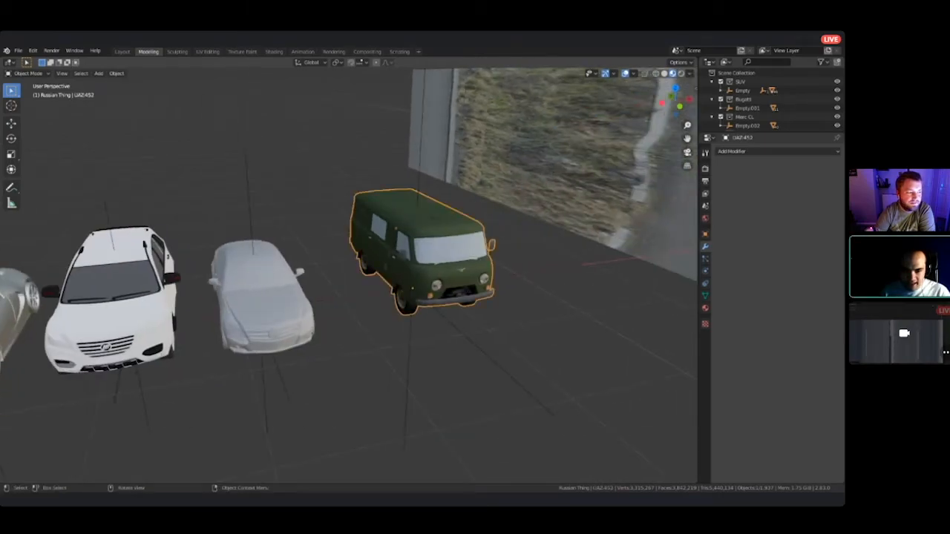
{"action": "middle_click_drag", "start_coordinate": [466, 271], "coordinate": [533, 228], "text": "shift"}
{"action": "left_click", "coordinate": [480, 343]}
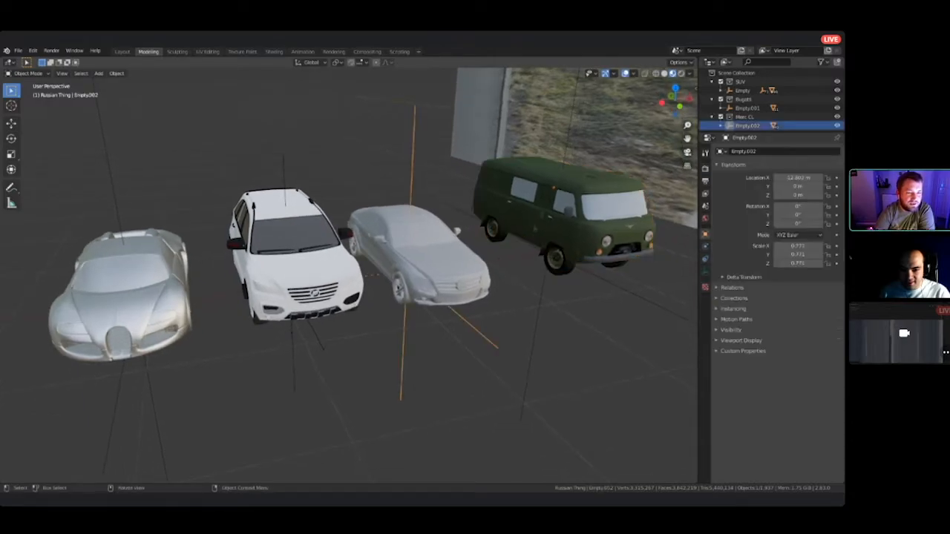
{"action": "middle_click_drag", "start_coordinate": [473, 342], "coordinate": [486, 371]}
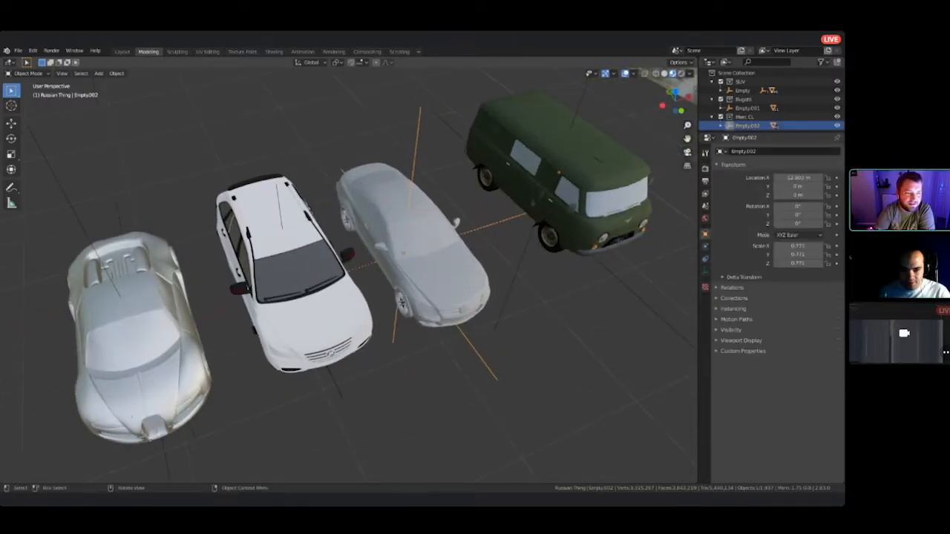
- Compare the size of the vehicles with the road and select the empty that controls the green van
{"action": "middle_click_drag", "start_coordinate": [532, 202], "coordinate": [334, 207], "text": "shift"}
{"action": "scroll", "coordinate": [349, 276], "scroll_direction": "down", "scroll_amount": 5}
{"action": "middle_click_drag", "start_coordinate": [533, 222], "coordinate": [315, 251], "text": "shift"}
{"action": "scroll", "coordinate": [349, 276], "scroll_direction": "down", "scroll_amount": 5}
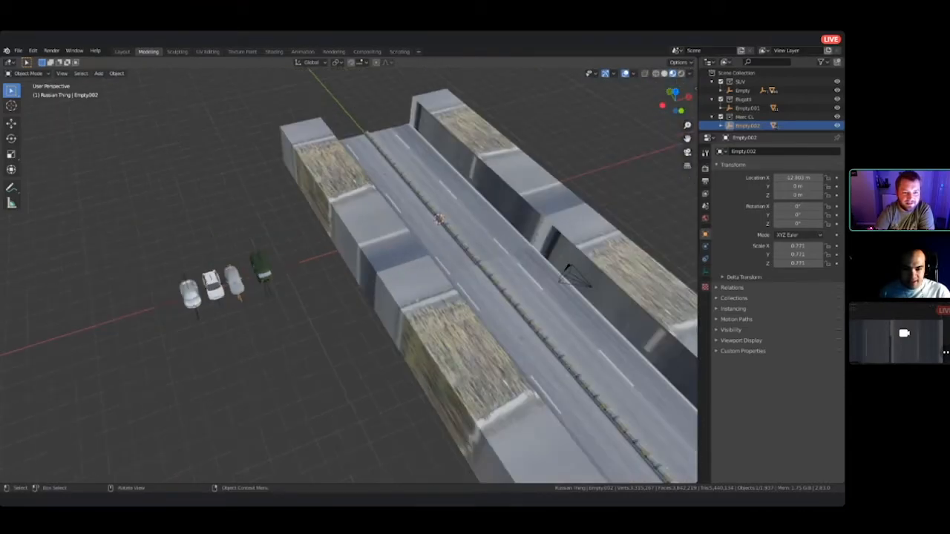
{"action": "middle_click_drag", "start_coordinate": [260, 269], "coordinate": [419, 277], "text": "shift"}
{"action": "scroll", "coordinate": [349, 276], "scroll_direction": "up", "scroll_amount": 8}
{"action": "middle_click_drag", "start_coordinate": [556, 341], "coordinate": [244, 279], "text": "shift"}
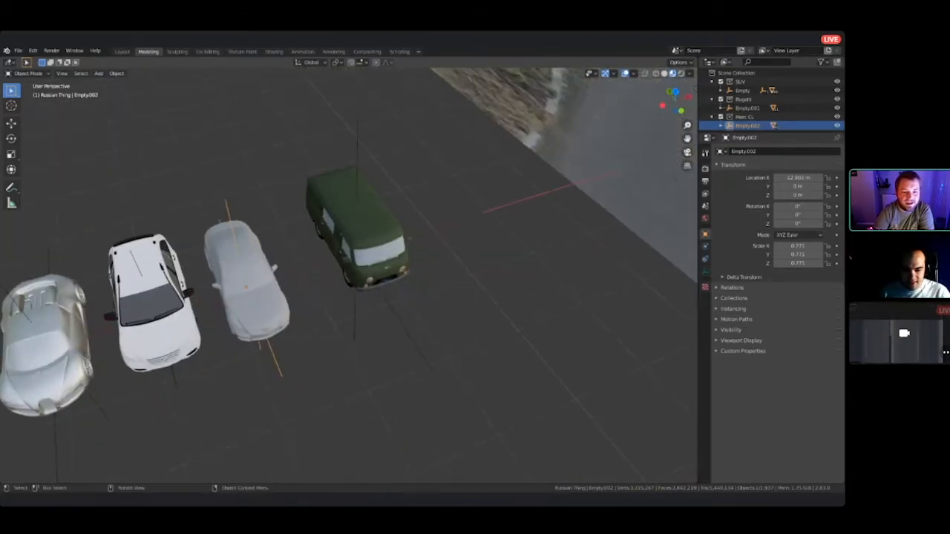
{"action": "left_click", "coordinate": [357, 148]}
{"action": "middle_click_drag", "start_coordinate": [357, 223], "coordinate": [275, 249]}
{"action": "scroll", "coordinate": [542, 219], "scroll_direction": "down", "scroll_amount": 2}
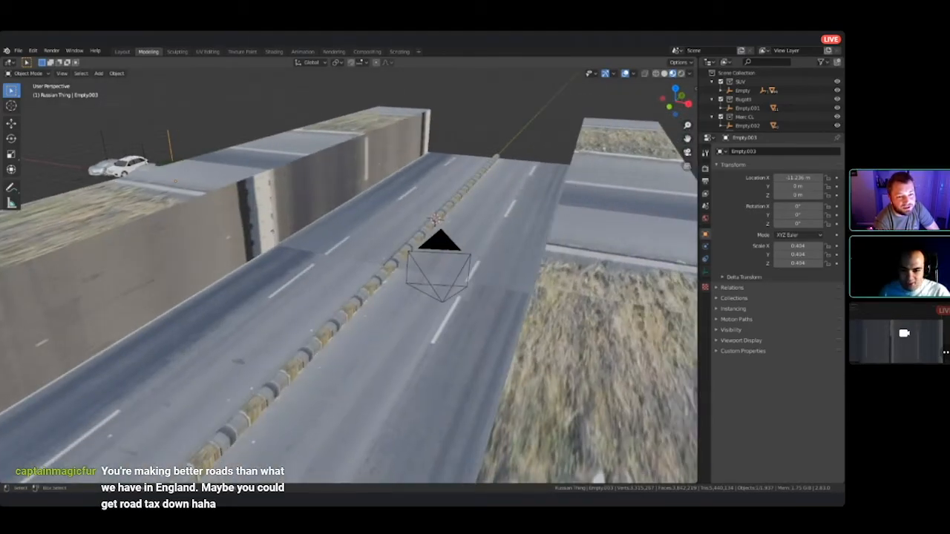
- Select the arrayed road and examine it at lane level, from above and from its near end
{"action": "middle_click_drag", "start_coordinate": [319, 286], "coordinate": [361, 257]}
{"action": "middle_click_drag", "start_coordinate": [483, 362], "coordinate": [215, 327]}
{"action": "middle_click_drag", "start_coordinate": [475, 327], "coordinate": [549, 304], "text": "shift"}
{"action": "middle_click_drag", "start_coordinate": [386, 304], "coordinate": [486, 297], "text": "shift"}
{"action": "left_click", "coordinate": [549, 289]}
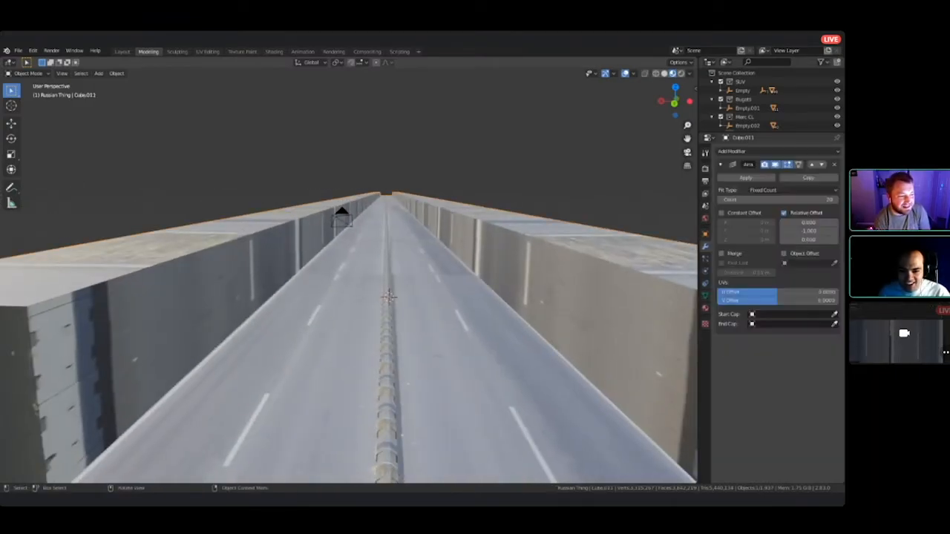
{"action": "middle_click_drag", "start_coordinate": [385, 297], "coordinate": [348, 386]}
{"action": "middle_click_drag", "start_coordinate": [361, 240], "coordinate": [225, 373], "text": "shift"}
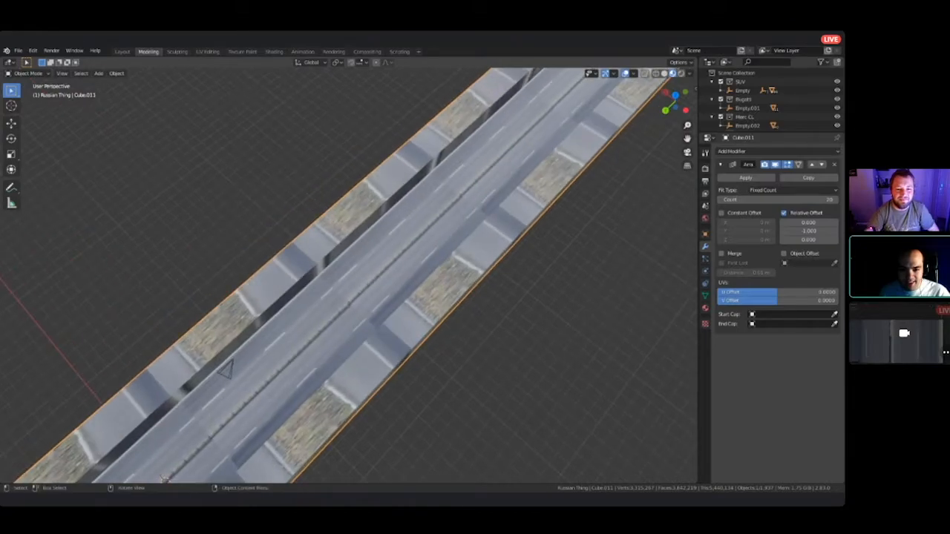
{"action": "middle_click_drag", "start_coordinate": [348, 252], "coordinate": [193, 415], "text": "shift"}
{"action": "middle_click_drag", "start_coordinate": [349, 334], "coordinate": [434, 230]}
{"action": "middle_click_drag", "start_coordinate": [423, 311], "coordinate": [422, 208], "text": "shift"}
{"action": "scroll", "coordinate": [349, 274], "scroll_direction": "down", "scroll_amount": 3}
{"action": "scroll", "coordinate": [349, 274], "scroll_direction": "down", "scroll_amount": 6}
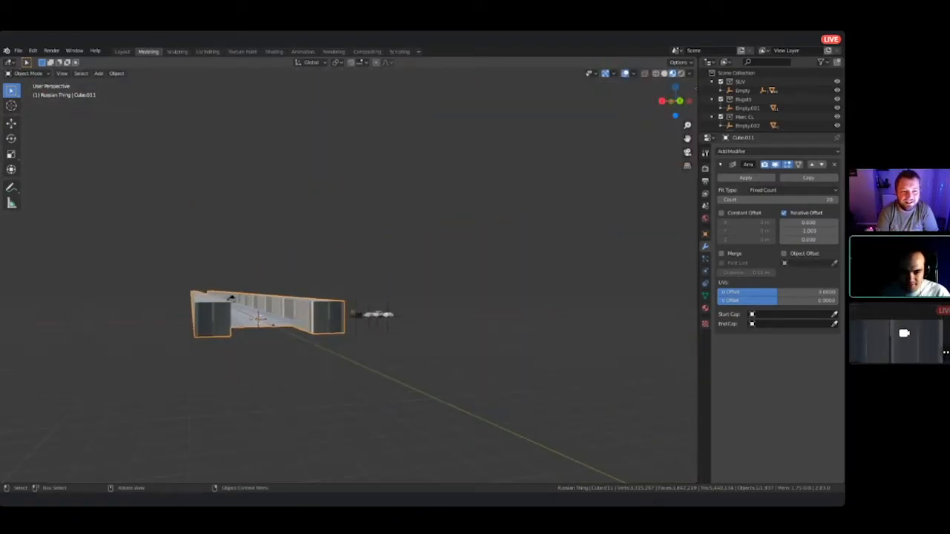
- Frame the green van's controlling empty and try moving the whole van with it
{"action": "left_click", "coordinate": [368, 318]}
{"action": "left_click", "coordinate": [356, 315]}
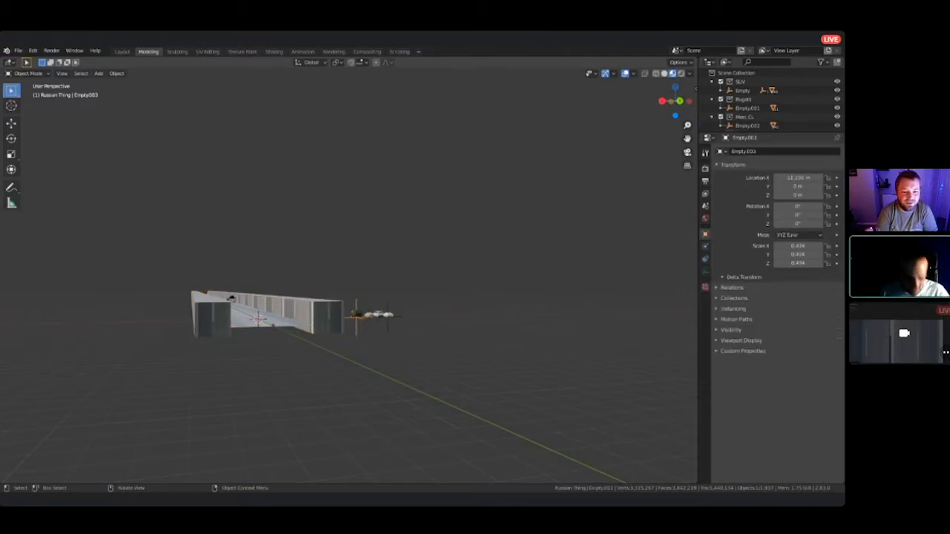
{"action": "key", "text": "KP_Decimal"}
{"action": "middle_click_drag", "start_coordinate": [323, 322], "coordinate": [367, 419]}
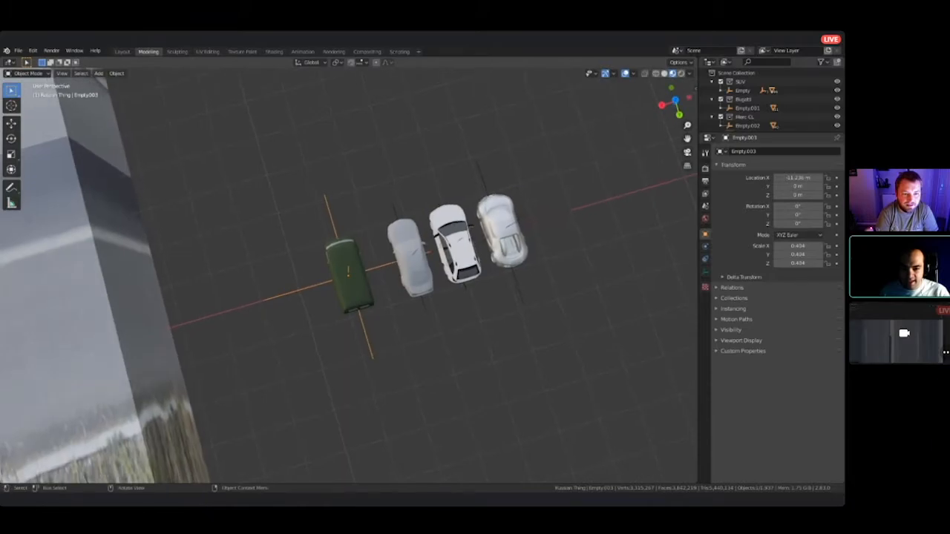
{"action": "middle_click_drag", "start_coordinate": [466, 302], "coordinate": [573, 220]}
{"action": "key", "text": "g"}
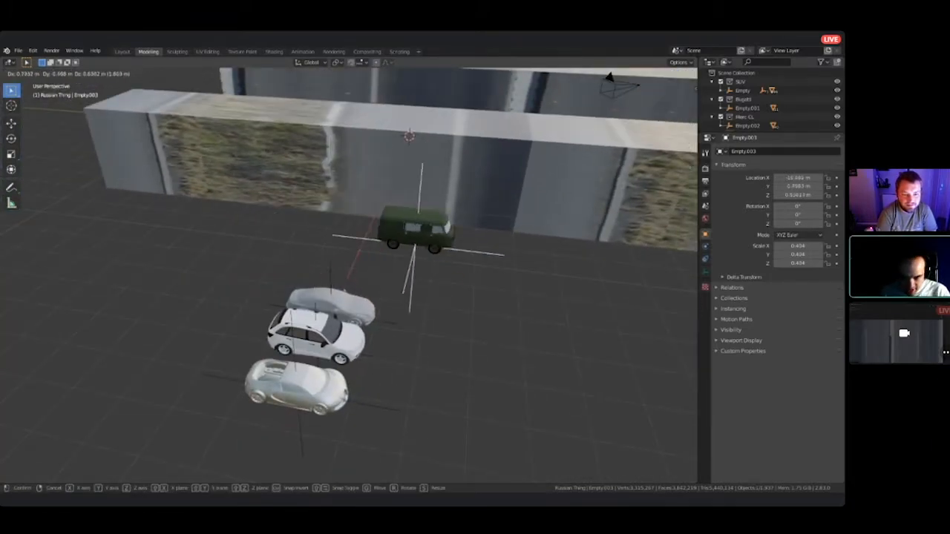
{"action": "key", "text": "Escape"}
{"action": "middle_click_drag", "start_coordinate": [344, 288], "coordinate": [254, 285]}
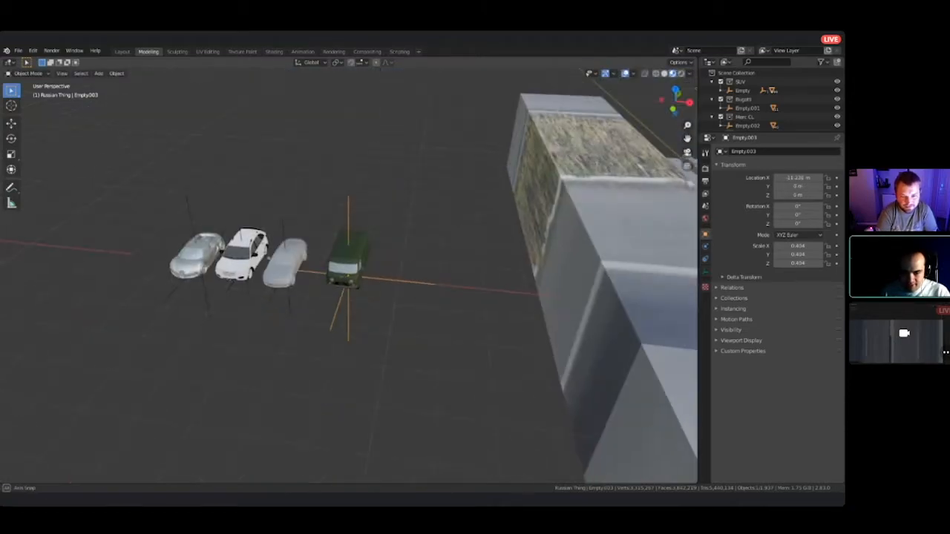
- Deselect everything and select the empty that controls the silver Bugatti
{"action": "key", "text": "alt+a"}
{"action": "middle_click_drag", "start_coordinate": [241, 296], "coordinate": [289, 295], "text": "shift"}
{"action": "scroll", "coordinate": [388, 289], "scroll_direction": "up", "scroll_amount": 4}
{"action": "left_click", "coordinate": [227, 190]}
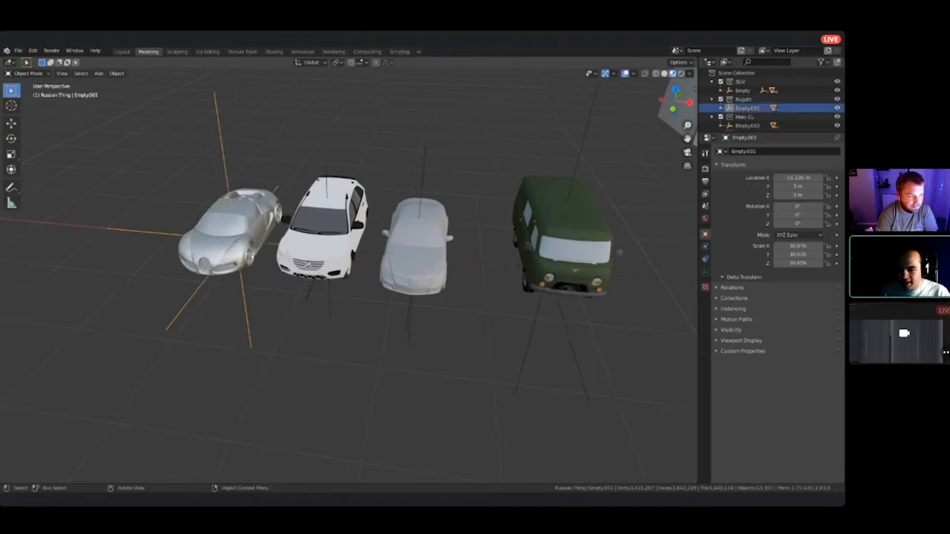
{"action": "middle_click_drag", "start_coordinate": [347, 198], "coordinate": [402, 167]}
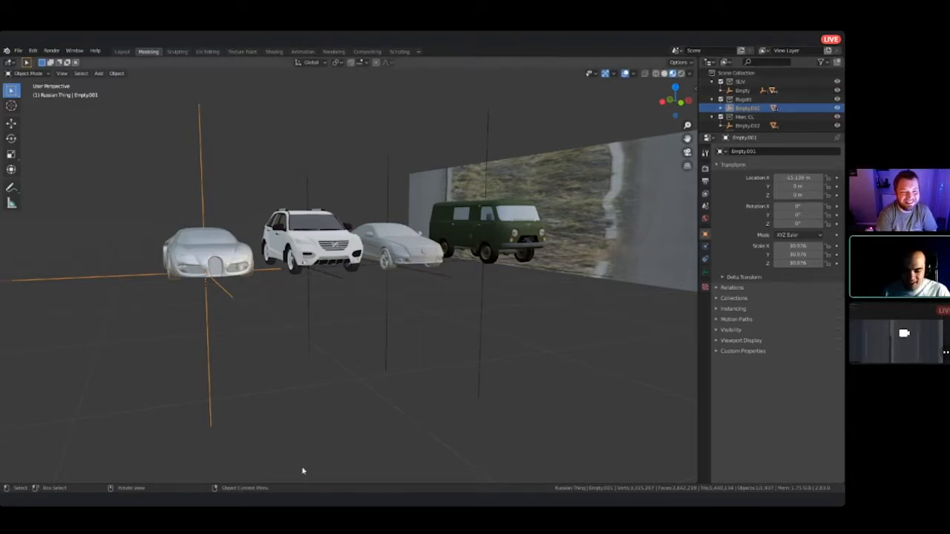
{"action": "middle_click_drag", "start_coordinate": [451, 265], "coordinate": [482, 320]}
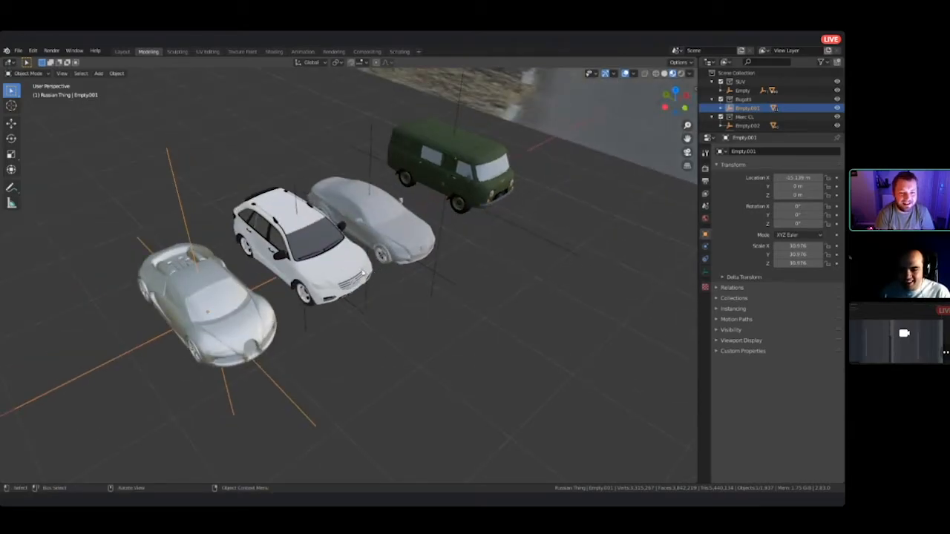
- Select the Bugatti's body and its parent empty Empty.001, followed by the green van's empty
{"action": "left_click", "coordinate": [229, 330]}
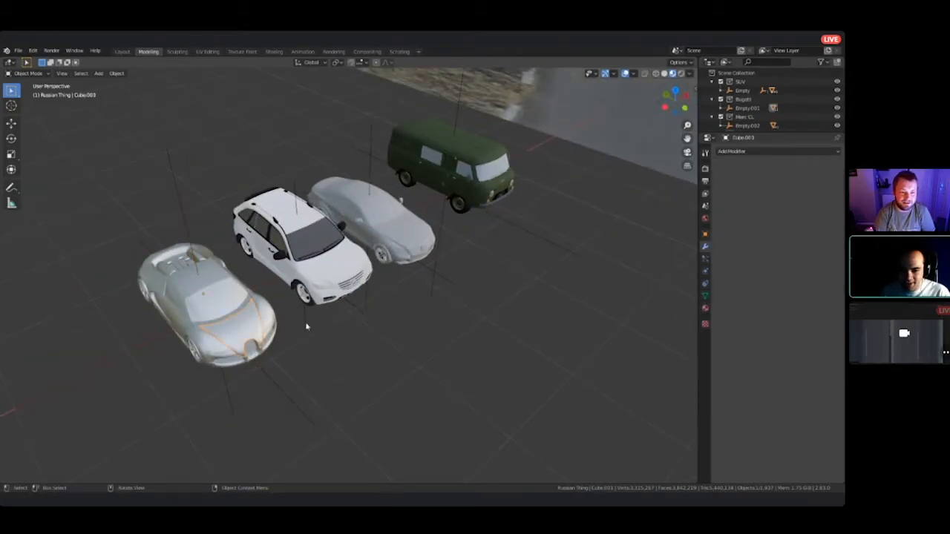
{"action": "left_click", "coordinate": [747, 108]}
{"action": "middle_click_drag", "start_coordinate": [451, 297], "coordinate": [423, 260]}
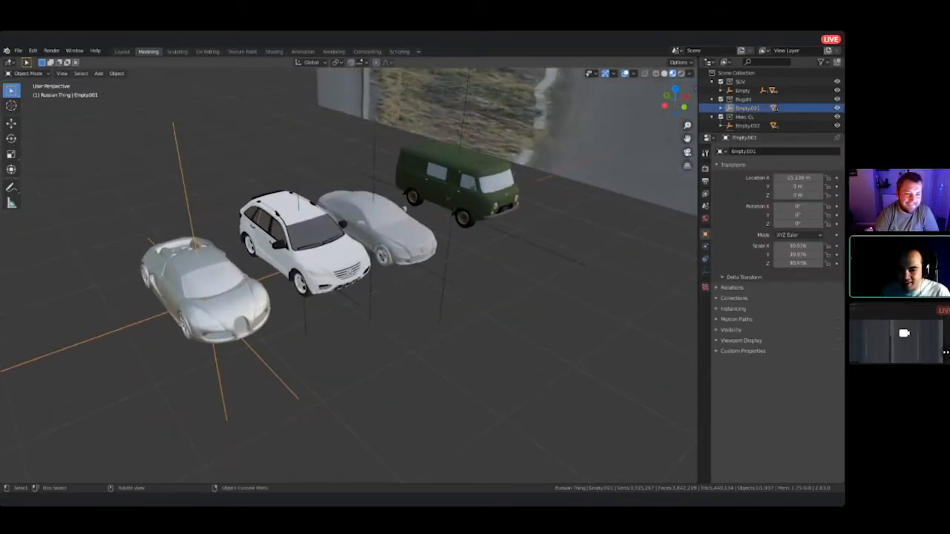
{"action": "left_click", "coordinate": [448, 250]}
{"action": "middle_click_drag", "start_coordinate": [448, 250], "coordinate": [418, 231]}
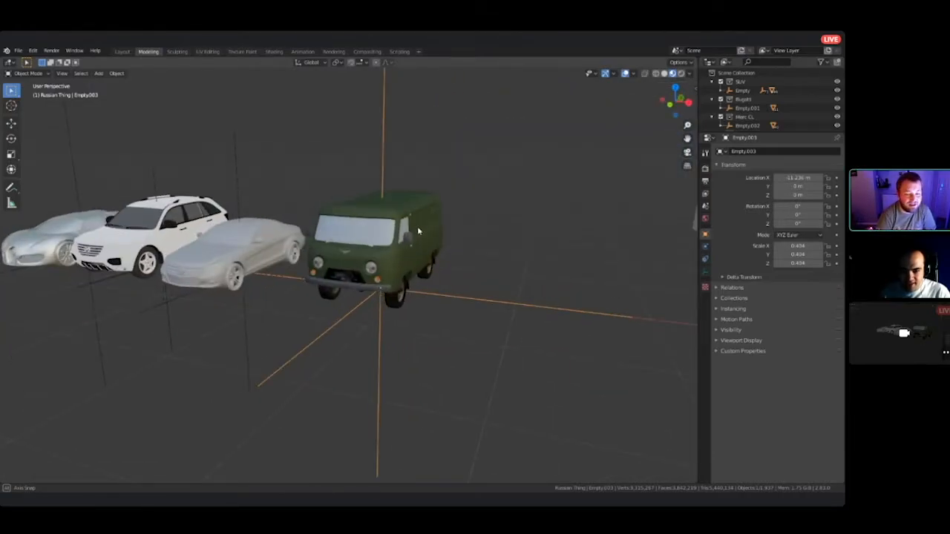
{"action": "middle_click_drag", "start_coordinate": [417, 231], "coordinate": [434, 231]}
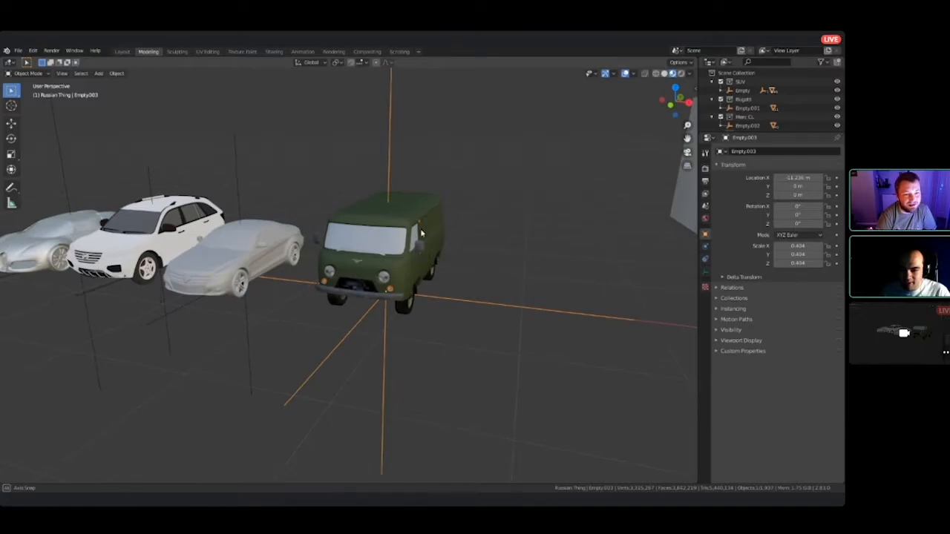
- Examine the four vehicles and their controlling empties from above, from the front and from behind
{"action": "left_click", "coordinate": [247, 260]}
{"action": "middle_click_drag", "start_coordinate": [246, 260], "coordinate": [245, 295]}
{"action": "left_click", "coordinate": [410, 171]}
{"action": "left_click", "coordinate": [400, 170]}
{"action": "middle_click_drag", "start_coordinate": [399, 171], "coordinate": [434, 192]}
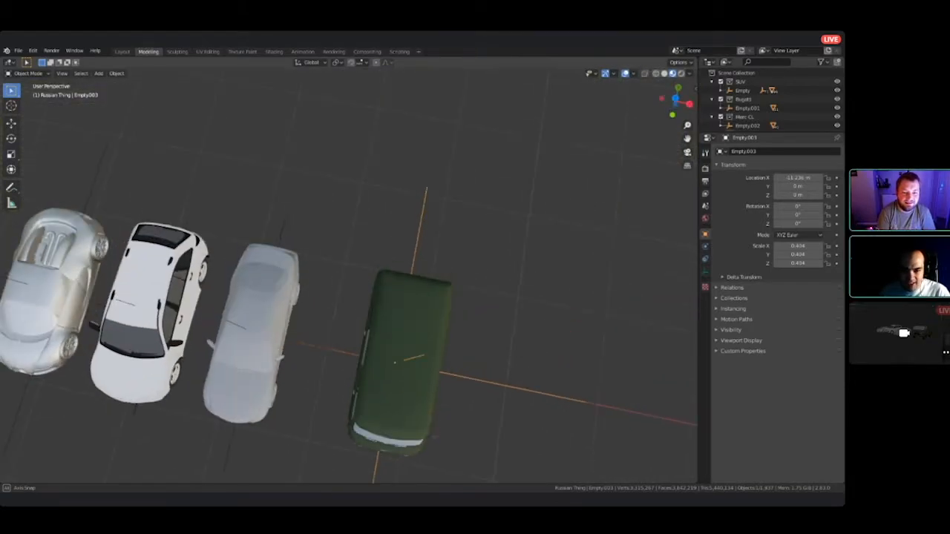
{"action": "middle_click_drag", "start_coordinate": [415, 248], "coordinate": [616, 219]}
{"action": "scroll", "coordinate": [349, 274], "scroll_direction": "down", "scroll_amount": 5}
{"action": "middle_click_drag", "start_coordinate": [245, 275], "coordinate": [589, 293], "text": "shift"}
{"action": "middle_click_drag", "start_coordinate": [281, 285], "coordinate": [22, 288], "text": "shift"}
{"action": "scroll", "coordinate": [349, 274], "scroll_direction": "up", "scroll_amount": 7}
{"action": "left_click", "coordinate": [287, 290]}
{"action": "middle_click_drag", "start_coordinate": [286, 290], "coordinate": [215, 301]}
{"action": "scroll", "coordinate": [215, 300], "scroll_direction": "down", "scroll_amount": 3}
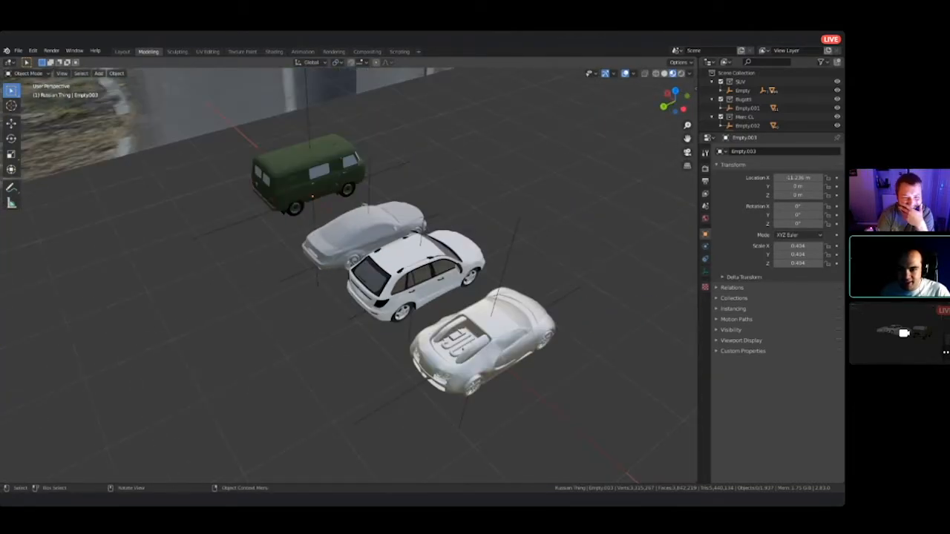
- Move the Bugatti by its controlling empty away from the other cars, farther from the road
{"action": "left_click", "coordinate": [405, 395]}
{"action": "scroll", "coordinate": [405, 395], "scroll_direction": "down", "scroll_amount": 3}
{"action": "middle_click_drag", "start_coordinate": [404, 394], "coordinate": [460, 385]}
{"action": "key", "text": "g"}
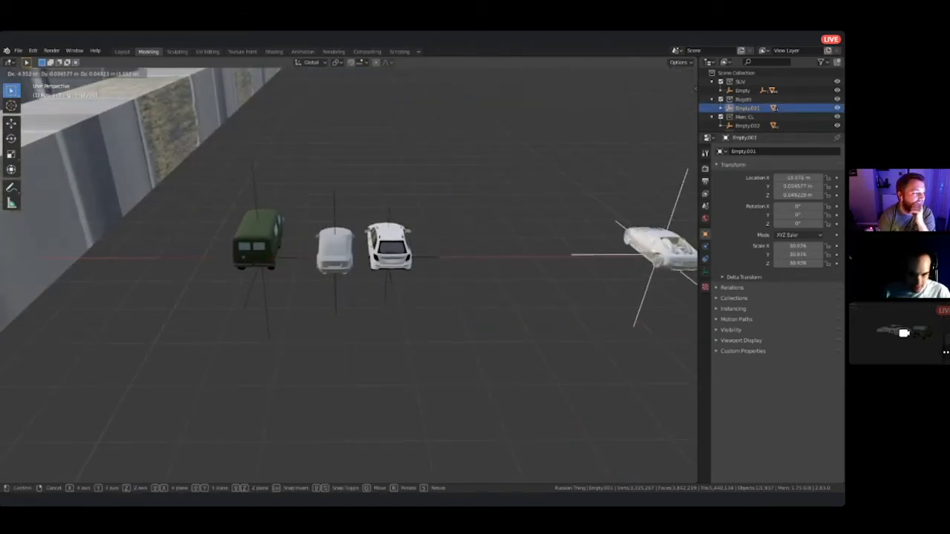
{"action": "key", "text": "Return"}
- Move the green van by its controlling empty to a spot behind the row of cars
{"action": "middle_click_drag", "start_coordinate": [348, 245], "coordinate": [495, 321]}
{"action": "left_click", "coordinate": [374, 278]}
{"action": "middle_click_drag", "start_coordinate": [374, 279], "coordinate": [475, 274]}
{"action": "key", "text": "g"}
{"action": "key", "text": "Return"}
- Move the white SUV by its controlling empty past the grey Mercedes, close to the road's side wall
{"action": "middle_click_drag", "start_coordinate": [415, 297], "coordinate": [434, 289]}
{"action": "scroll", "coordinate": [349, 275], "scroll_direction": "up", "scroll_amount": 6}
{"action": "middle_click_drag", "start_coordinate": [558, 419], "coordinate": [380, 252], "text": "shift"}
{"action": "left_click", "coordinate": [380, 252]}
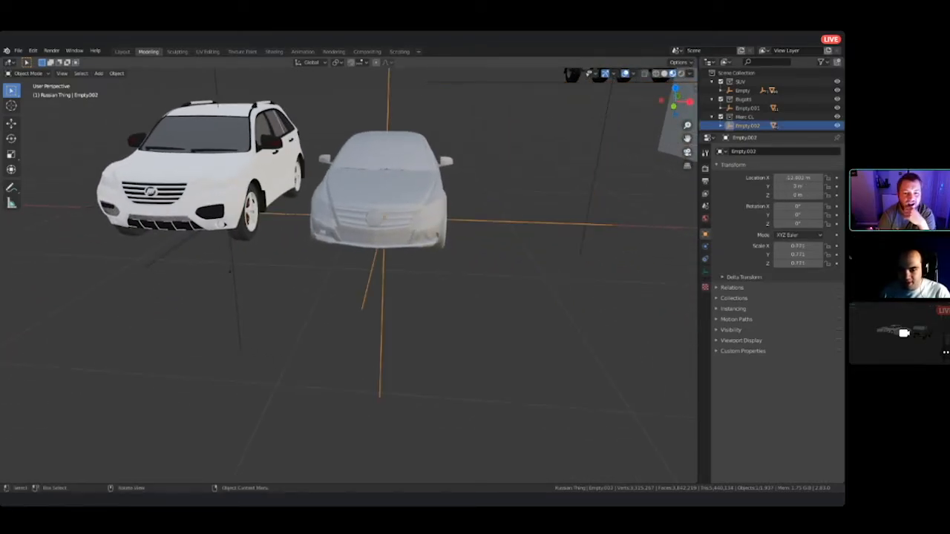
{"action": "left_click", "coordinate": [160, 259]}
{"action": "middle_click_drag", "start_coordinate": [161, 259], "coordinate": [230, 363]}
{"action": "scroll", "coordinate": [334, 289], "scroll_direction": "down", "scroll_amount": 8}
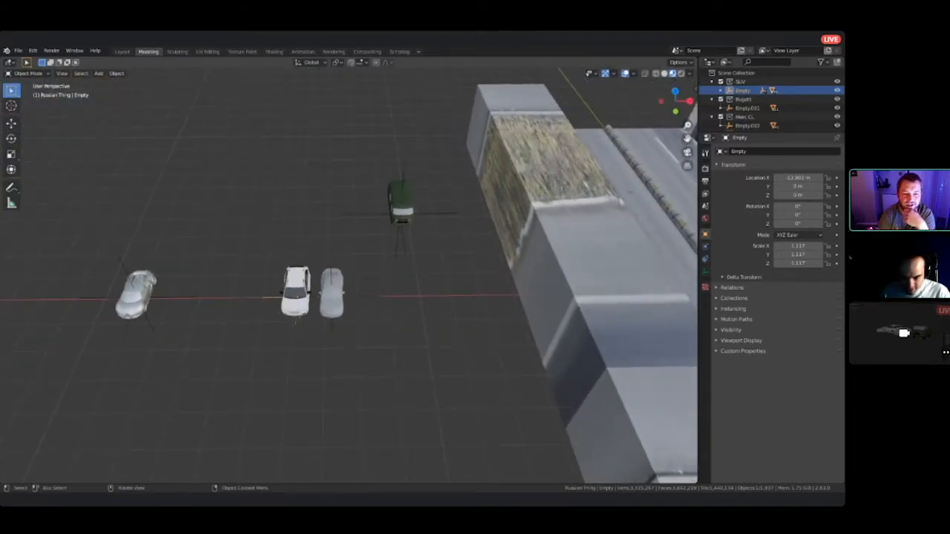
{"action": "key", "text": "g"}
{"action": "left_click", "coordinate": [457, 286]}
{"action": "middle_click_drag", "start_coordinate": [457, 286], "coordinate": [615, 263]}
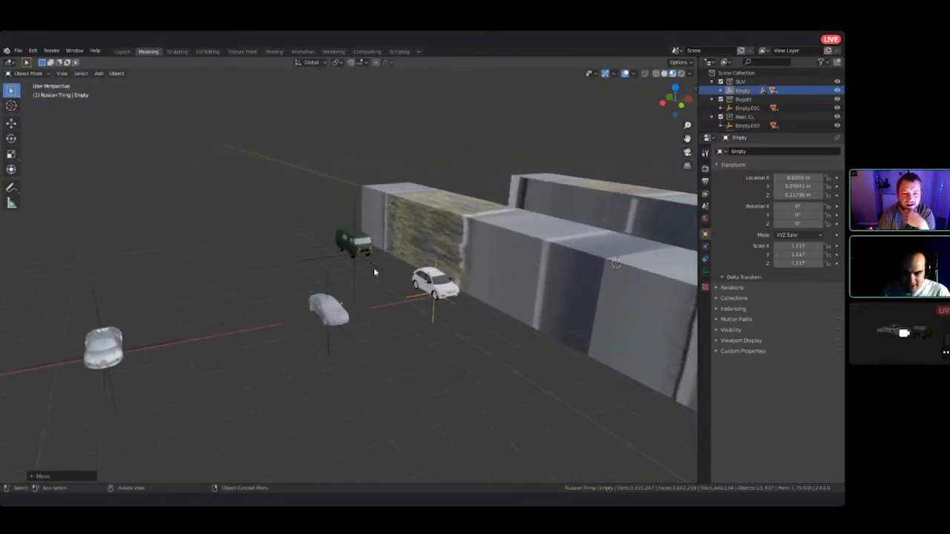
- Move the grey Mercedes by Empty.002 towards the Bugatti, to about X -16.1 m, Y 1.4 m
{"action": "left_click", "coordinate": [355, 257]}
{"action": "left_click", "coordinate": [328, 314]}
{"action": "key", "text": "g"}
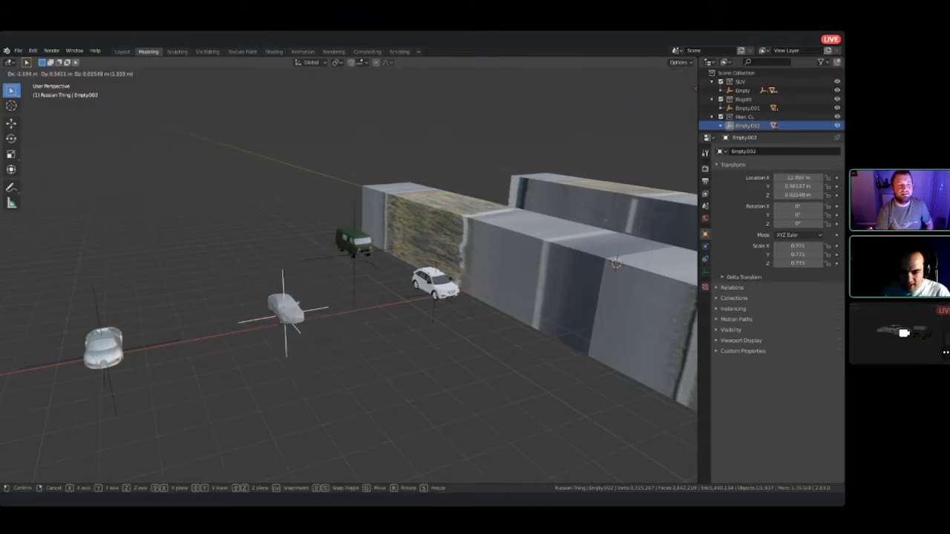
{"action": "left_click", "coordinate": [212, 327]}
{"action": "middle_click_drag", "start_coordinate": [615, 263], "coordinate": [16, 290]}
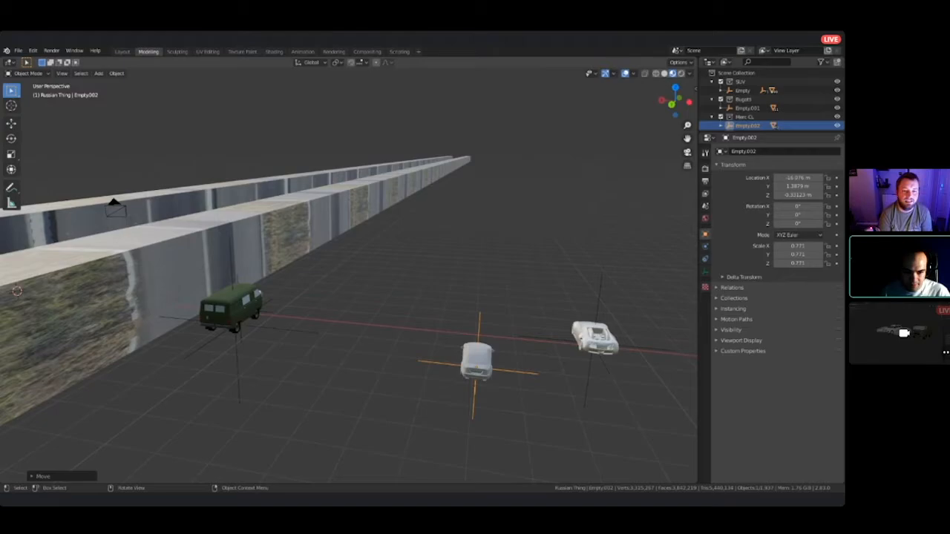
- Check the Bugatti's empty, reselect the grey Mercedes' empty and examine the new vehicle positions
{"action": "left_click", "coordinate": [596, 340]}
{"action": "left_click", "coordinate": [481, 408]}
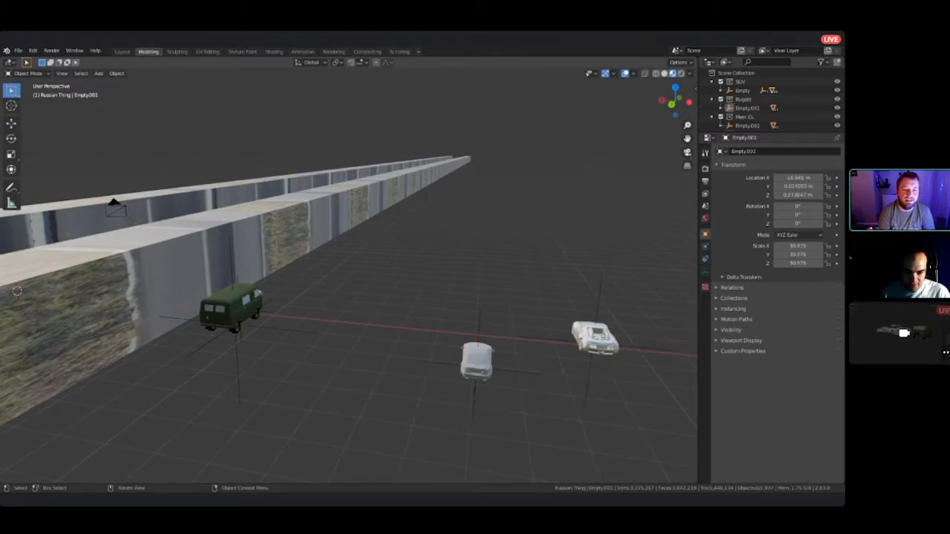
{"action": "middle_click_drag", "start_coordinate": [518, 409], "coordinate": [315, 419]}
{"action": "left_click", "coordinate": [358, 354]}
{"action": "middle_click_drag", "start_coordinate": [349, 337], "coordinate": [404, 315]}
{"action": "scroll", "coordinate": [274, 297], "scroll_direction": "up", "scroll_amount": 5}
{"action": "scroll", "coordinate": [349, 275], "scroll_direction": "down", "scroll_amount": 3}
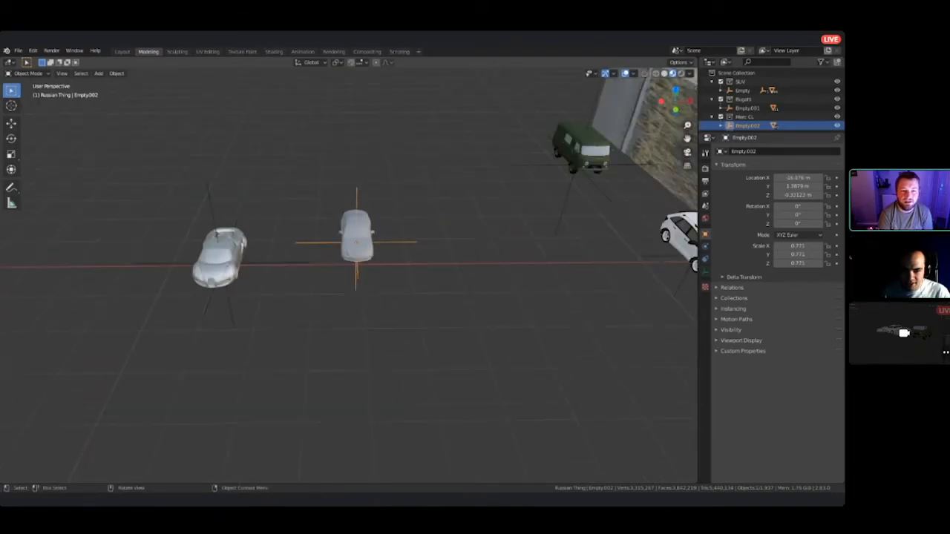
- Duplicate the Bugatti together with its controlling empty and place the copy beside the original, at about X -22 m
{"action": "middle_click_drag", "start_coordinate": [400, 274], "coordinate": [129, 275], "text": "shift"}
{"action": "scroll", "coordinate": [349, 275], "scroll_direction": "down", "scroll_amount": 4}
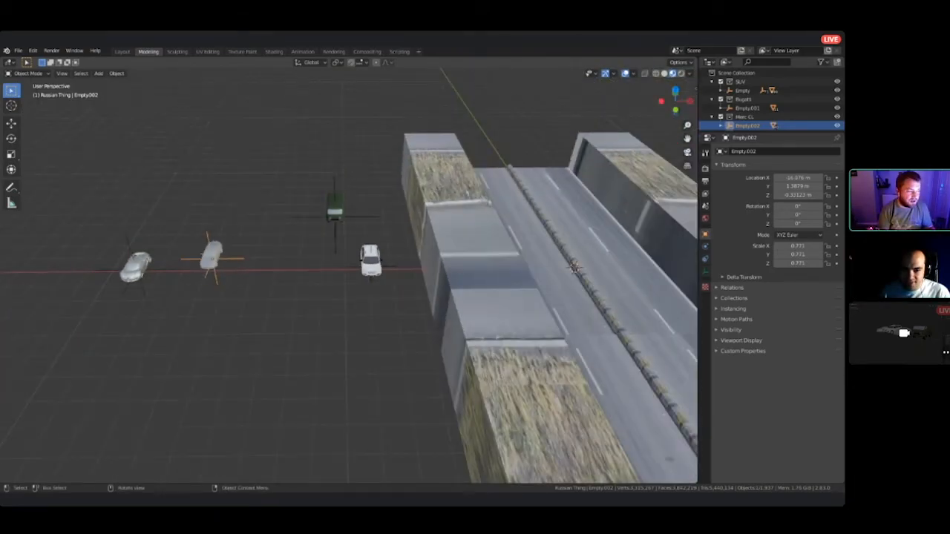
{"action": "left_click", "coordinate": [179, 275]}
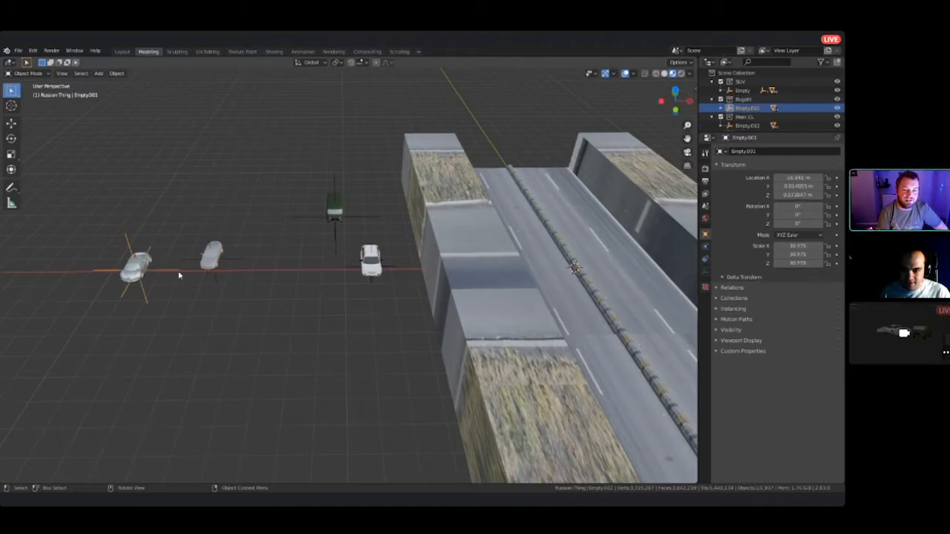
{"action": "middle_click_drag", "start_coordinate": [178, 275], "coordinate": [312, 292], "text": "shift"}
{"action": "left_click_drag", "start_coordinate": [213, 220], "coordinate": [294, 338]}
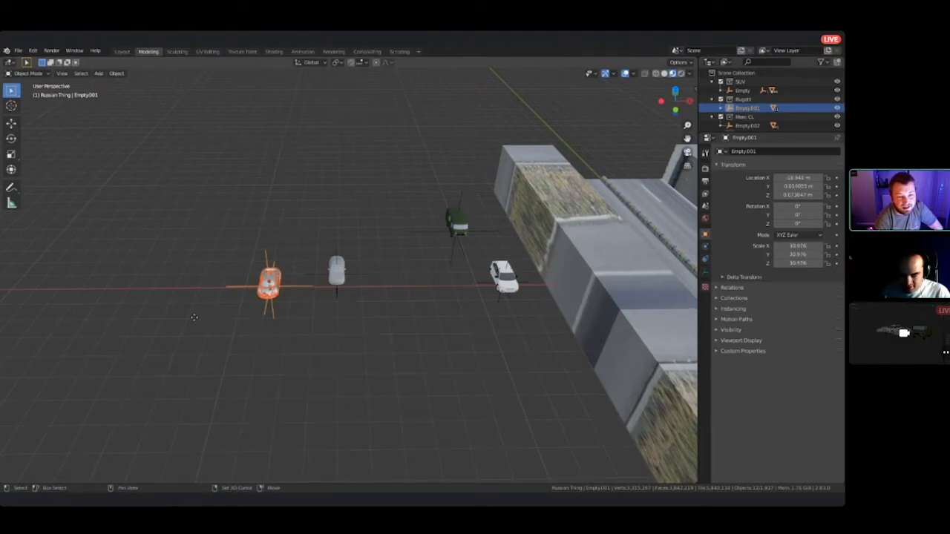
{"action": "key", "text": "shift+d"}
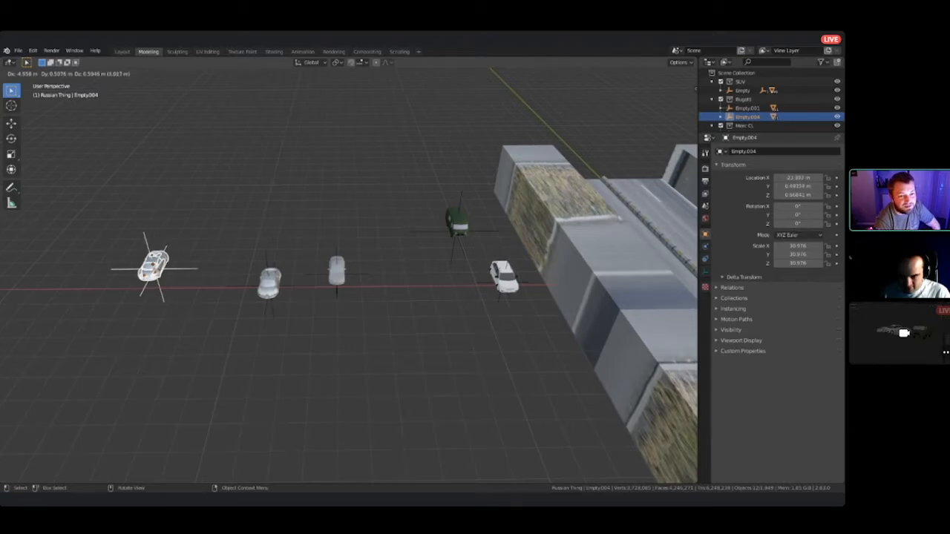
{"action": "left_click", "coordinate": [196, 282]}
{"action": "mouse_move", "coordinate": [196, 282]}
{"action": "middle_mouse_down"}
{"action": "mouse_move", "coordinate": [211, 238]}
{"action": "mouse_move", "coordinate": [199, 274]}
{"action": "middle_mouse_up"}
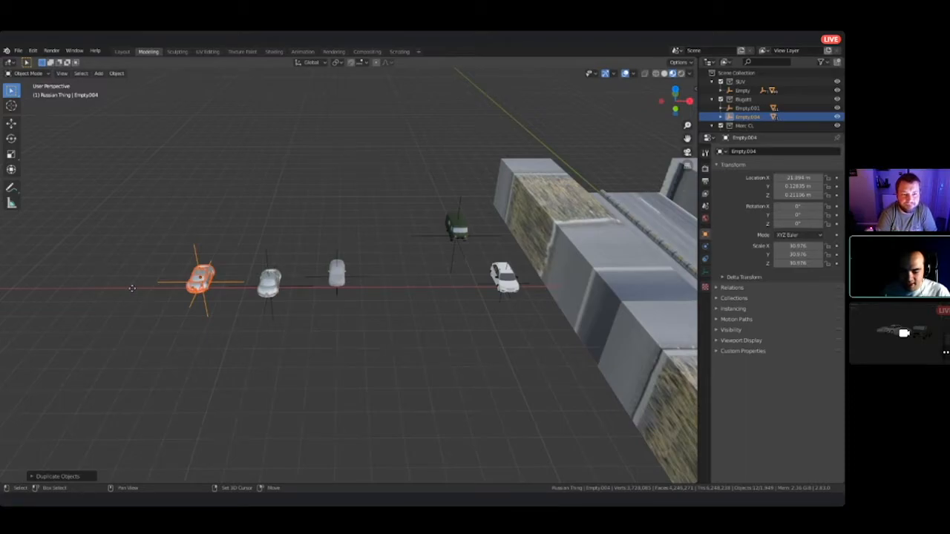
- Duplicate the copied Bugatti again and place the third one at the far end of the row, about X -24.9 m
{"action": "key", "text": "shift+d"}
{"action": "left_click", "coordinate": [131, 278]}
{"action": "middle_click_drag", "start_coordinate": [130, 278], "coordinate": [104, 270]}
{"action": "middle_click_drag", "start_coordinate": [354, 277], "coordinate": [287, 282], "text": "shift"}
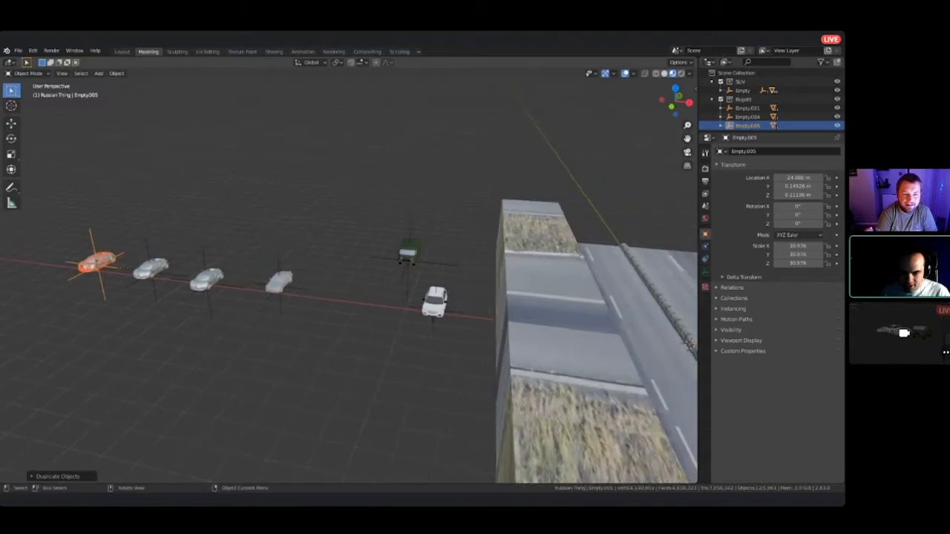
- Check the green van's and first Bugatti's empties and examine the row of vehicles beside the road from several angles
{"action": "left_click", "coordinate": [445, 264]}
{"action": "middle_click_drag", "start_coordinate": [413, 334], "coordinate": [734, 326]}
{"action": "scroll", "coordinate": [349, 267], "scroll_direction": "up", "scroll_amount": 6}
{"action": "middle_click_drag", "start_coordinate": [475, 297], "coordinate": [385, 273], "text": "shift"}
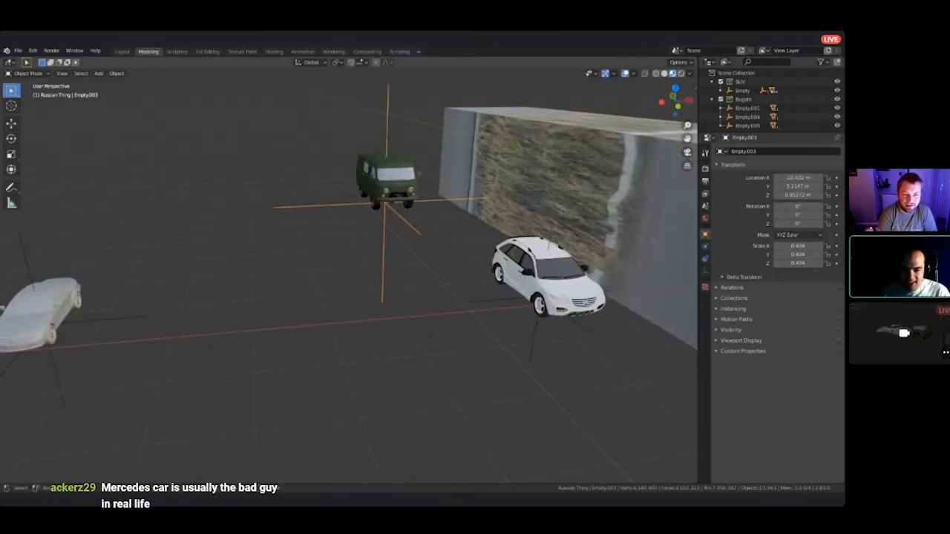
{"action": "scroll", "coordinate": [599, 271], "scroll_direction": "down", "scroll_amount": 5}
{"action": "middle_click_drag", "start_coordinate": [599, 271], "coordinate": [653, 290]}
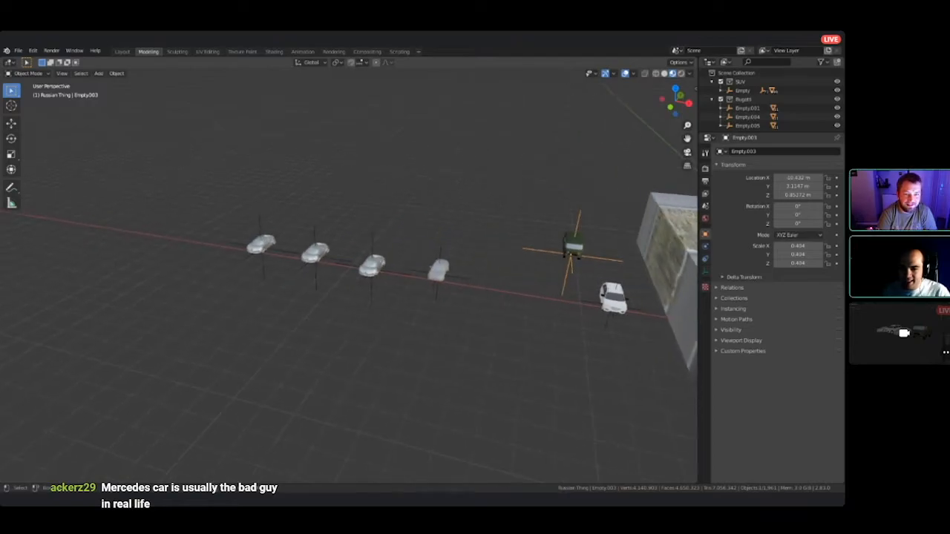
{"action": "left_click", "coordinate": [368, 298]}
{"action": "middle_click_drag", "start_coordinate": [368, 298], "coordinate": [419, 282]}
{"action": "scroll", "coordinate": [419, 282], "scroll_direction": "up", "scroll_amount": 6}
{"action": "scroll", "coordinate": [420, 282], "scroll_direction": "down", "scroll_amount": 6}
{"action": "middle_click_drag", "start_coordinate": [419, 282], "coordinate": [431, 333]}
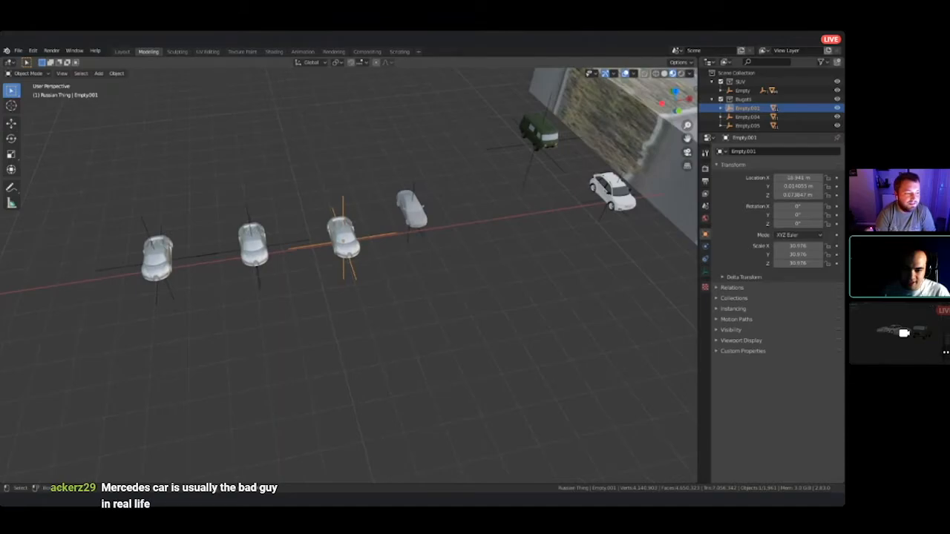
{"action": "middle_click_drag", "start_coordinate": [389, 268], "coordinate": [391, 233]}
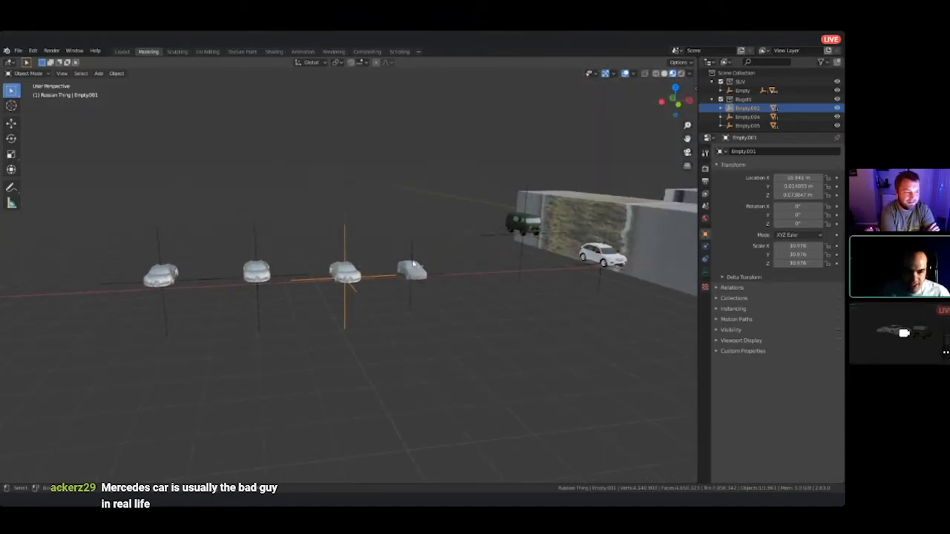
{"action": "middle_click_drag", "start_coordinate": [343, 235], "coordinate": [293, 238]}
{"action": "middle_click_drag", "start_coordinate": [409, 250], "coordinate": [371, 261]}
{"action": "middle_click_drag", "start_coordinate": [512, 160], "coordinate": [334, 215], "text": "shift"}
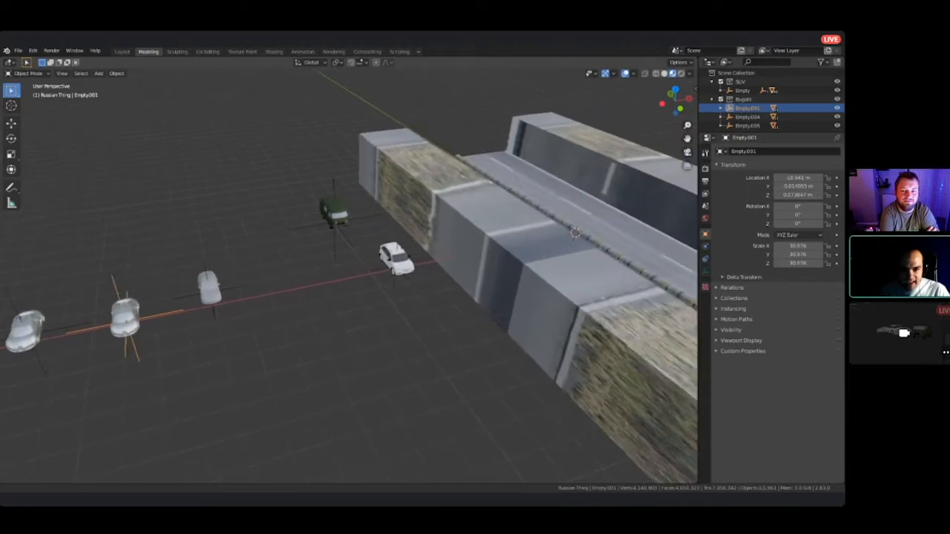
- Select the green van's controlling empty and clear its location so the van sits at the world origin on the road
{"action": "left_click", "coordinate": [333, 215]}
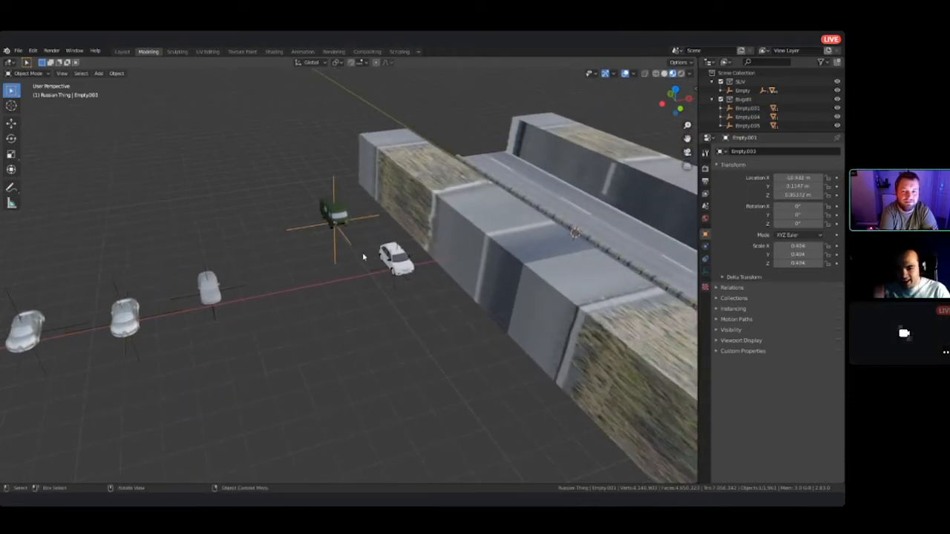
{"action": "middle_click_drag", "start_coordinate": [340, 249], "coordinate": [222, 252]}
{"action": "middle_click_drag", "start_coordinate": [326, 312], "coordinate": [308, 276]}
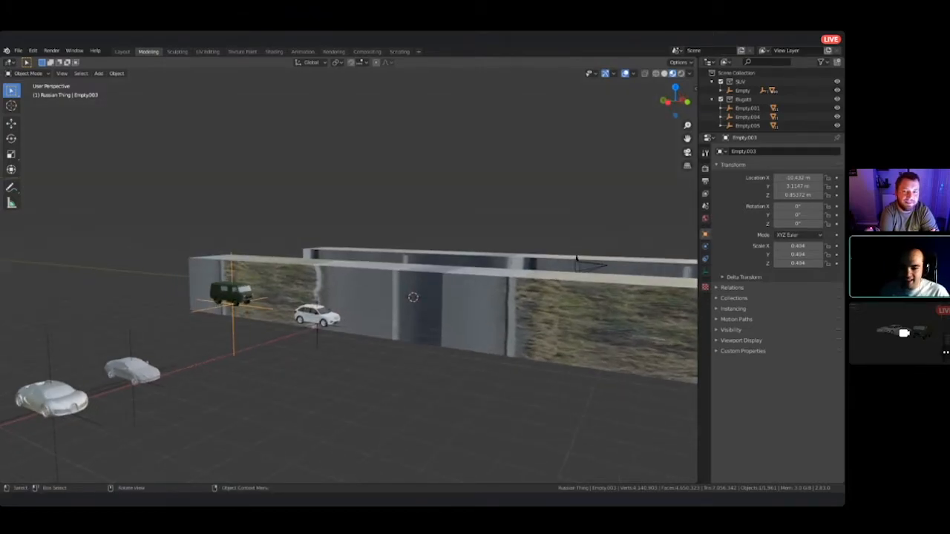
{"action": "middle_click_drag", "start_coordinate": [335, 247], "coordinate": [191, 297]}
{"action": "middle_click_drag", "start_coordinate": [311, 282], "coordinate": [291, 273]}
{"action": "scroll", "coordinate": [348, 278], "scroll_direction": "up", "scroll_amount": 4}
{"action": "mouse_move", "coordinate": [199, 272]}
{"action": "middle_mouse_down"}
{"action": "mouse_move", "coordinate": [200, 253]}
{"action": "mouse_move", "coordinate": [199, 272]}
{"action": "middle_mouse_up"}
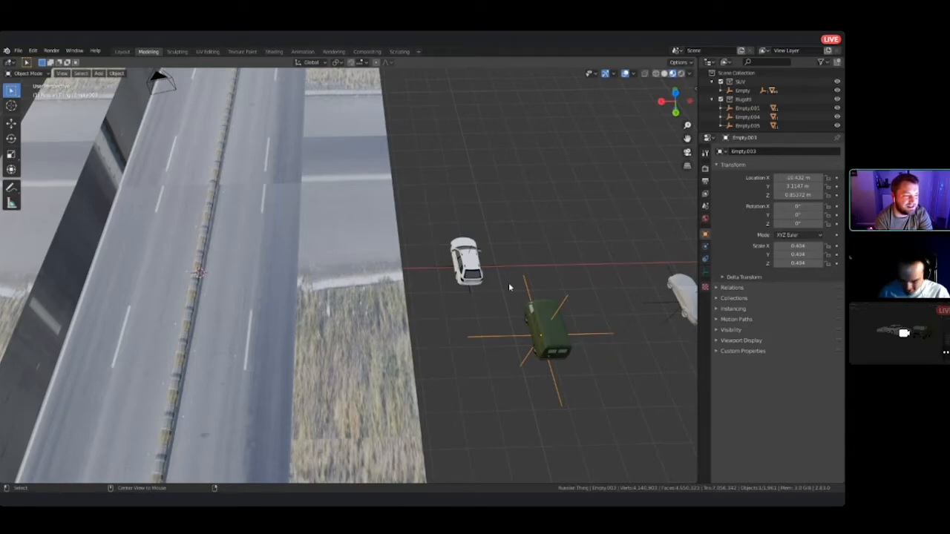
{"action": "key", "text": "alt+g"}
{"action": "middle_click_drag", "start_coordinate": [509, 287], "coordinate": [629, 256]}
{"action": "middle_click_drag", "start_coordinate": [445, 274], "coordinate": [556, 296]}
{"action": "middle_click_drag", "start_coordinate": [490, 181], "coordinate": [371, 187]}
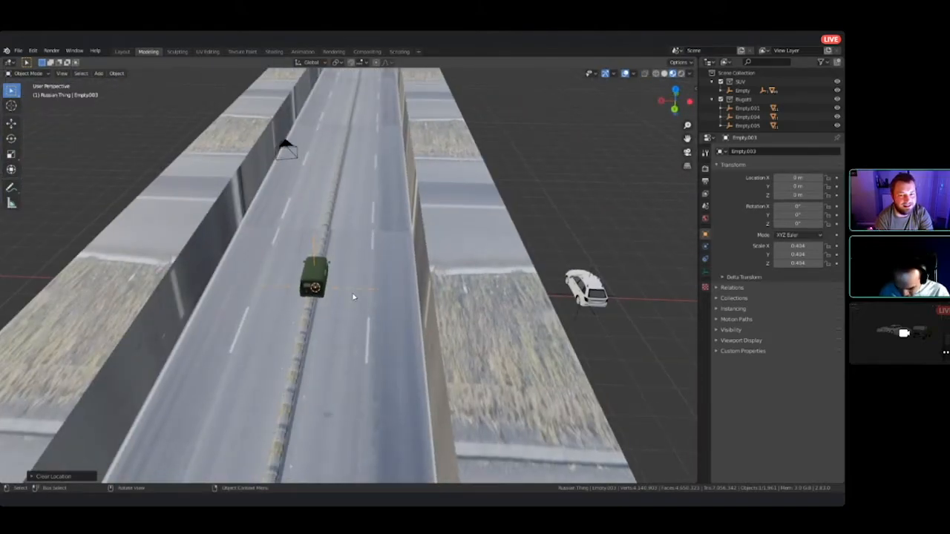
- Move the green van along the road on Y, and on X off the median into the adjacent lane, about X 0.94 m
{"action": "key", "text": "g"}
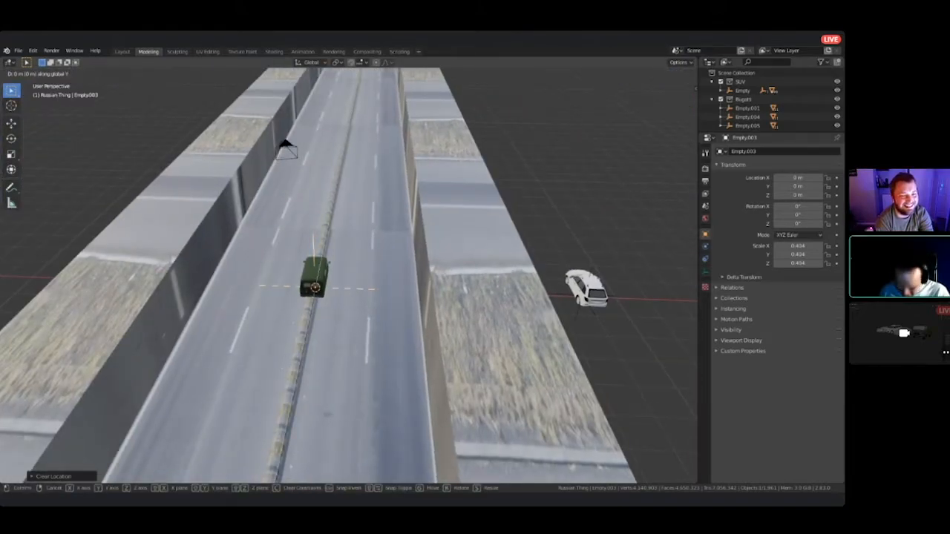
{"action": "left_click", "coordinate": [315, 286]}
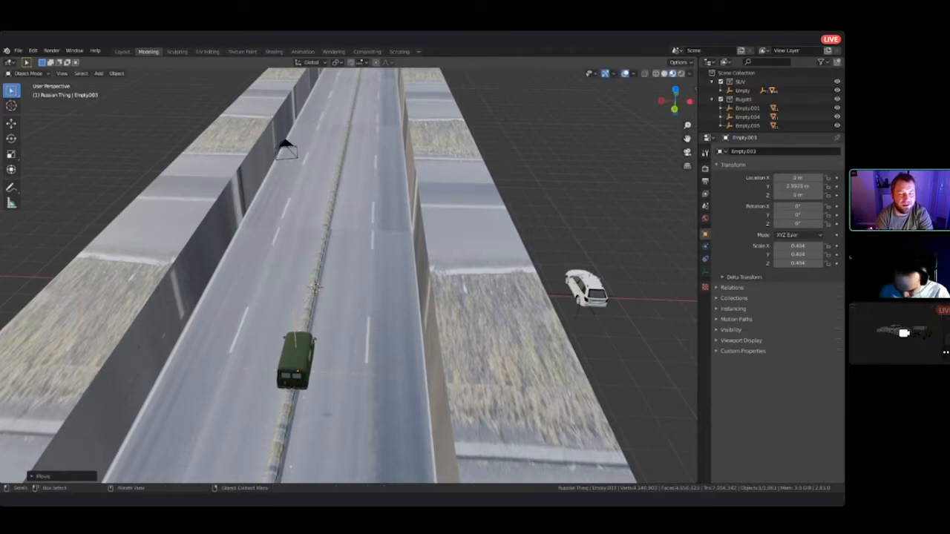
{"action": "key", "text": "g"}
{"action": "key", "text": "x"}
{"action": "left_click", "coordinate": [163, 334]}
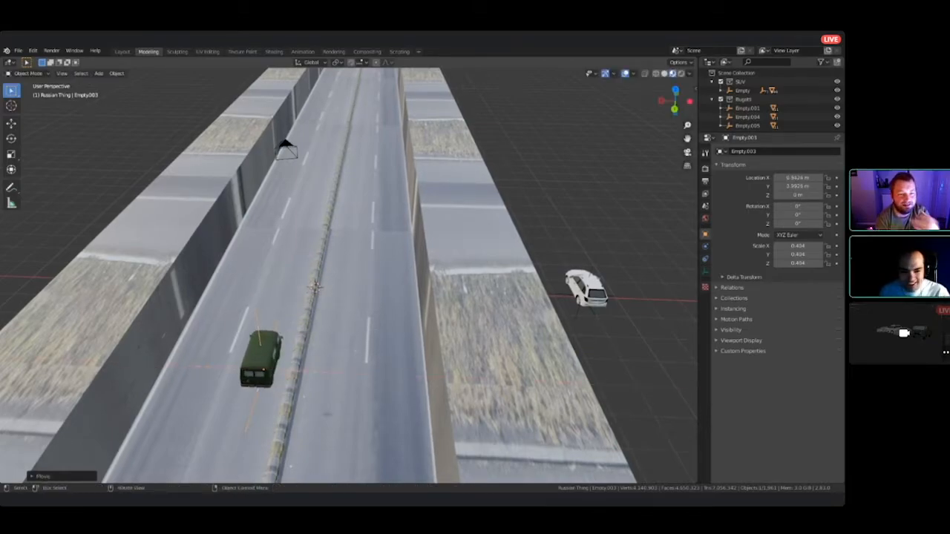
- Move the white SUV by its controlling empty along X onto the road, into the van's lane at about X 0.99 m
{"action": "left_click", "coordinate": [572, 295]}
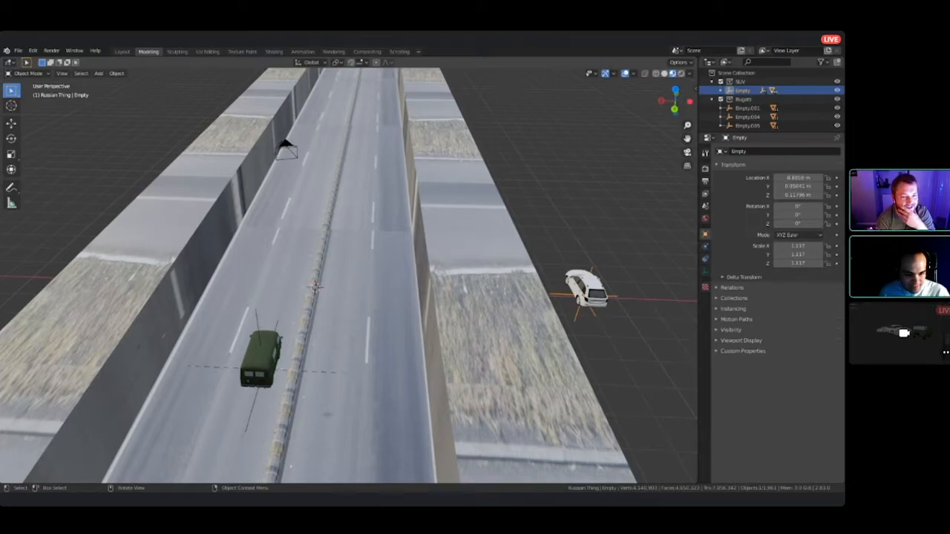
{"action": "key", "text": "g"}
{"action": "key", "text": "y"}
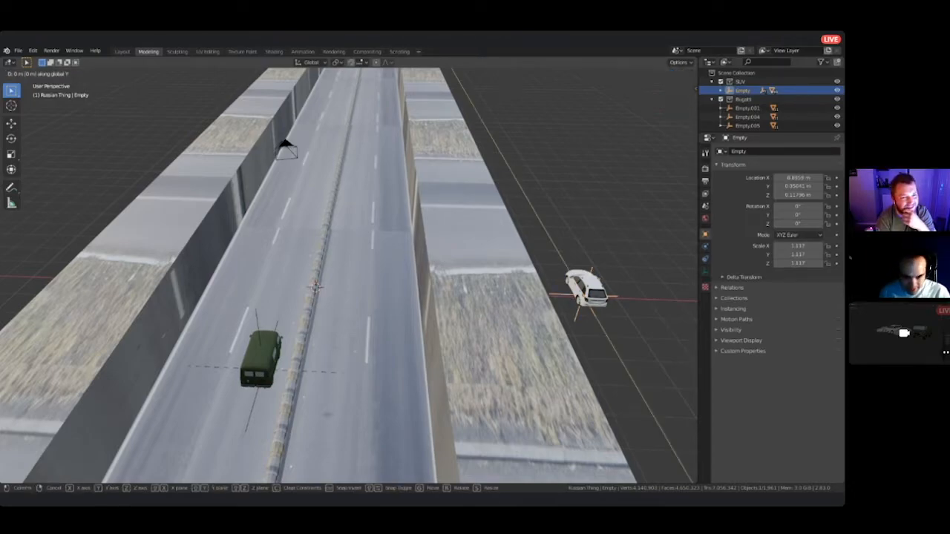
{"action": "key", "text": "x"}
{"action": "left_click", "coordinate": [271, 291]}
{"action": "middle_click_drag", "start_coordinate": [271, 291], "coordinate": [297, 334]}
{"action": "scroll", "coordinate": [348, 289], "scroll_direction": "up", "scroll_amount": 5}
{"action": "scroll", "coordinate": [349, 275], "scroll_direction": "down", "scroll_amount": 10}
{"action": "middle_click_drag", "start_coordinate": [348, 275], "coordinate": [241, 323]}
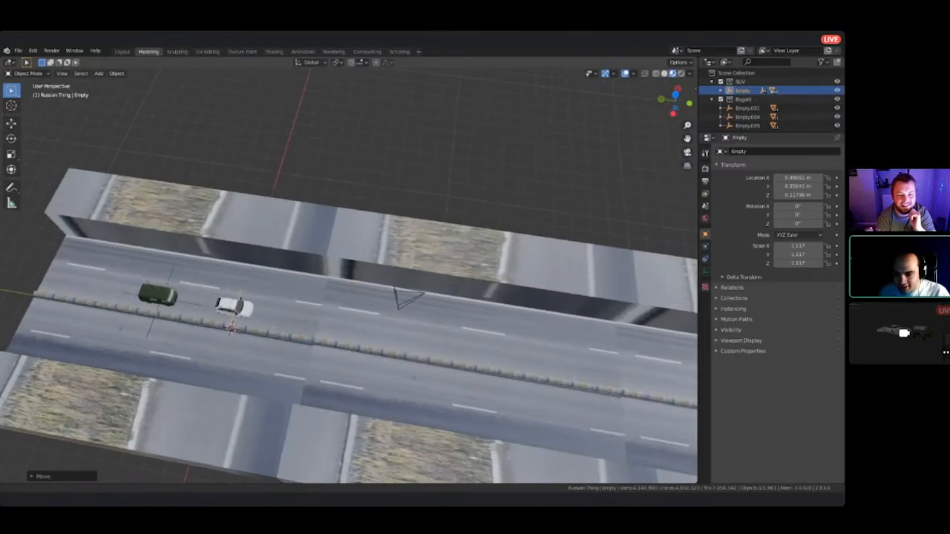
- Move the white SUV along Y down the road, well ahead of the green van, to about Y -7.4 m
{"action": "key", "text": "g"}
{"action": "key", "text": "y"}
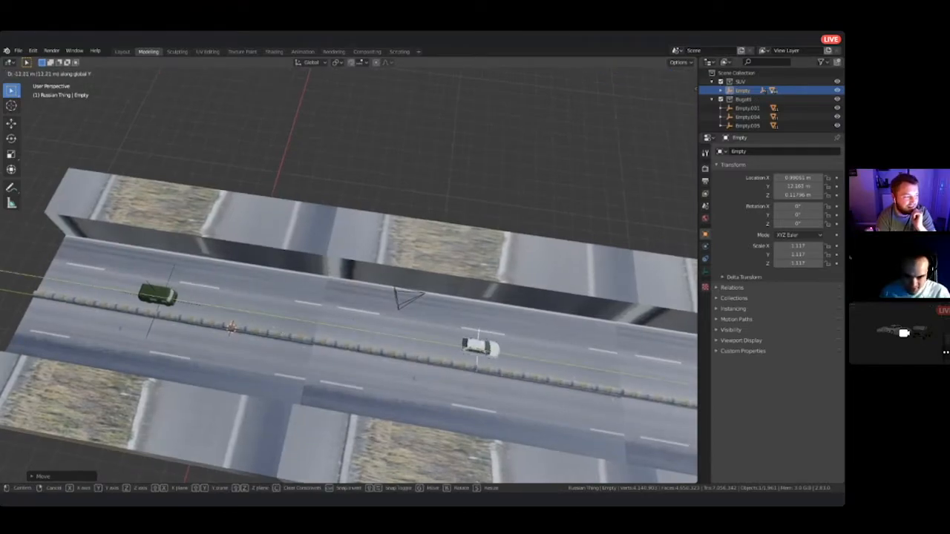
{"action": "left_click", "coordinate": [381, 329]}
{"action": "middle_click_drag", "start_coordinate": [381, 329], "coordinate": [541, 352]}
{"action": "scroll", "coordinate": [349, 275], "scroll_direction": "down", "scroll_amount": 4}
{"action": "middle_click_drag", "start_coordinate": [359, 326], "coordinate": [151, 319], "text": "shift"}
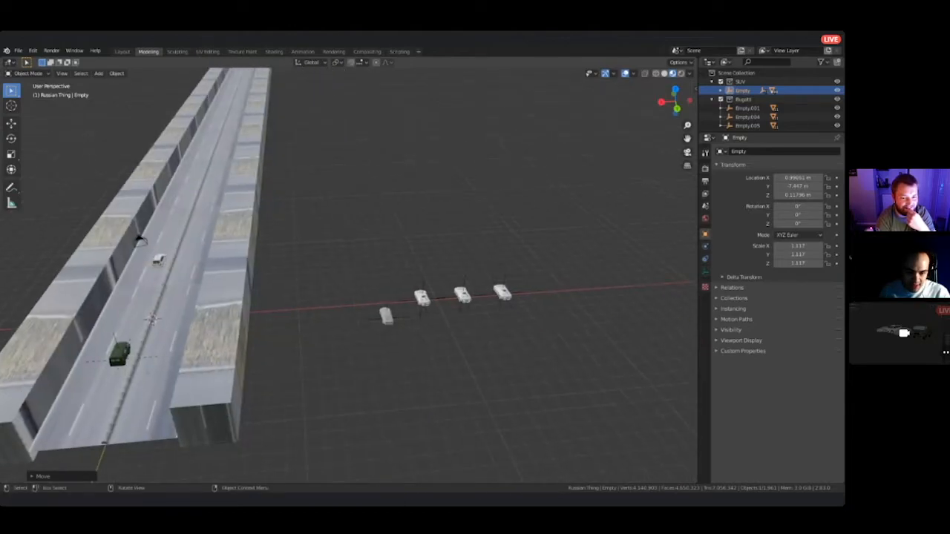
- Select the empty of the Bugatti nearest the Mercedes and clear its location to bring the car to the world origin
{"action": "left_click", "coordinate": [421, 297]}
{"action": "middle_click_drag", "start_coordinate": [421, 297], "coordinate": [579, 356], "text": "shift"}
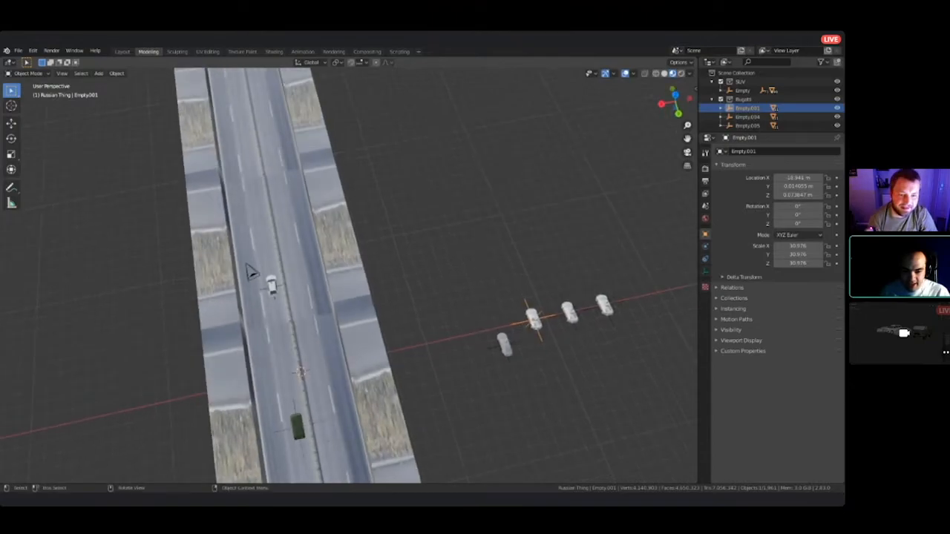
{"action": "key", "text": "g"}
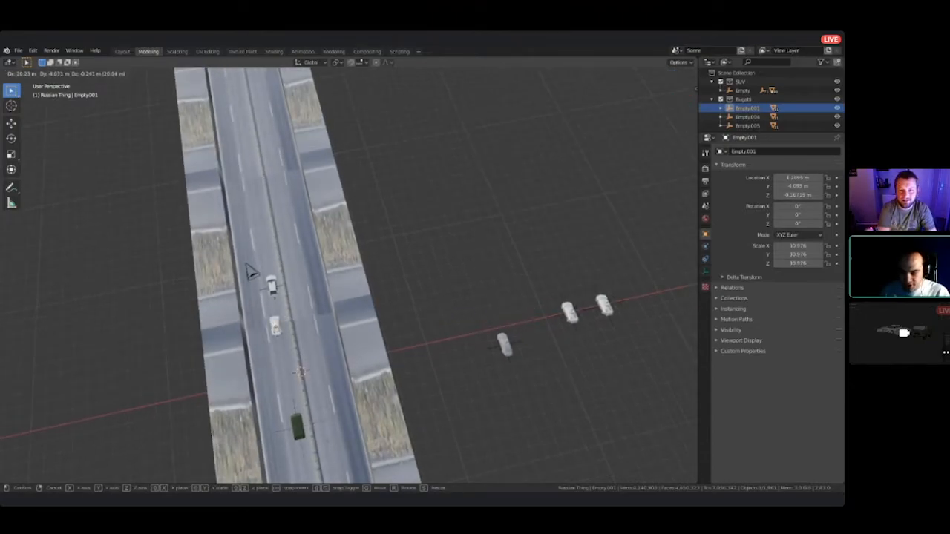
{"action": "key", "text": "Escape"}
{"action": "middle_click_drag", "start_coordinate": [316, 330], "coordinate": [289, 312]}
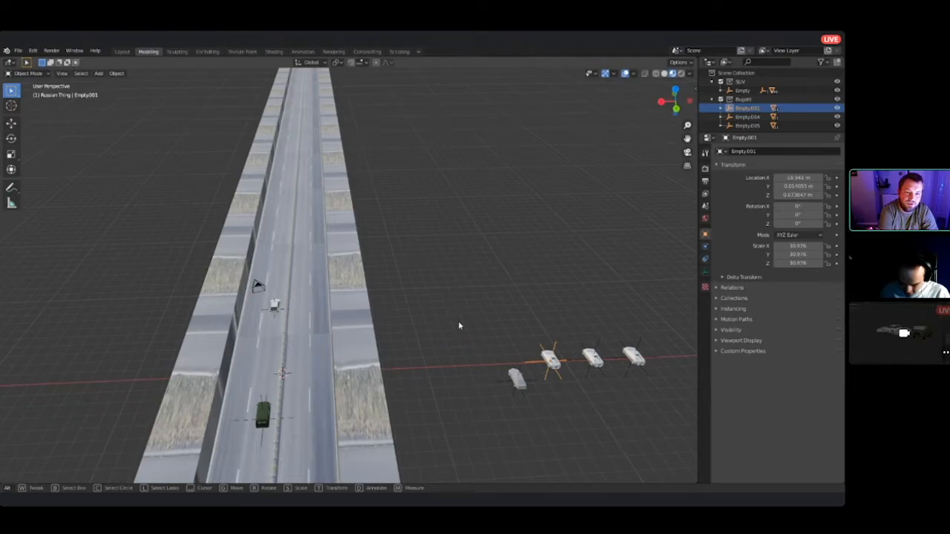
{"action": "scroll", "coordinate": [489, 352], "scroll_direction": "down", "scroll_amount": 1}
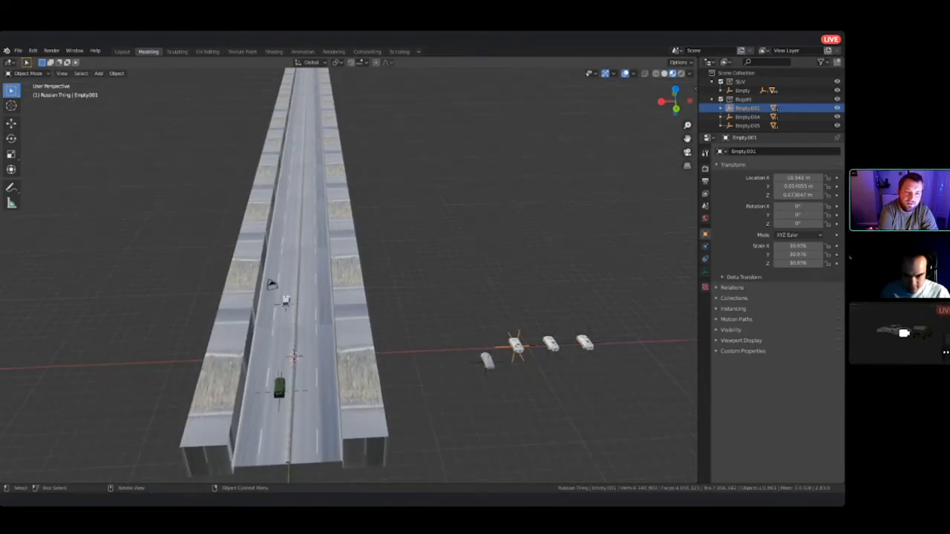
{"action": "scroll", "coordinate": [489, 352], "scroll_direction": "up", "scroll_amount": 2}
{"action": "key", "text": "alt+g"}
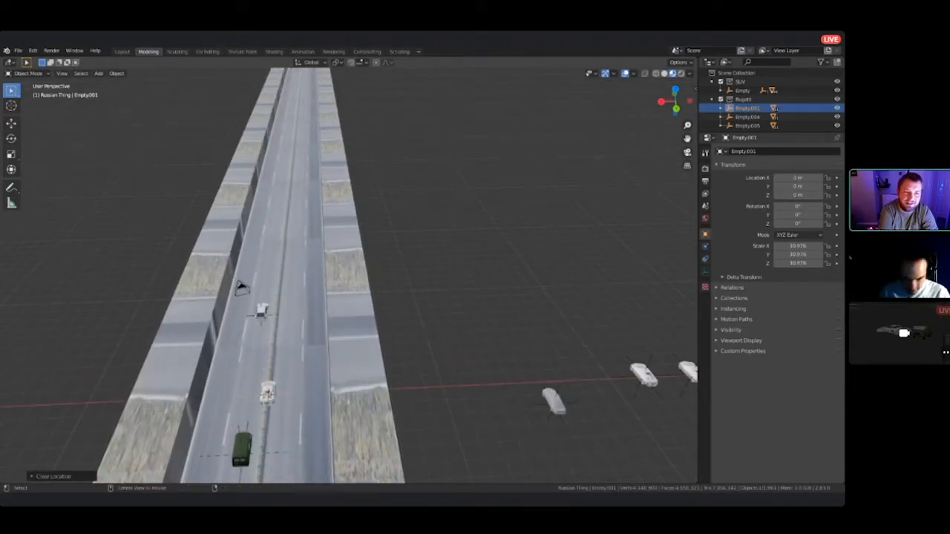
- Move the Bugatti along X off the median into the lane between the van and the SUV, about X 1.55 m
{"action": "key", "text": "g"}
{"action": "key", "text": "y"}
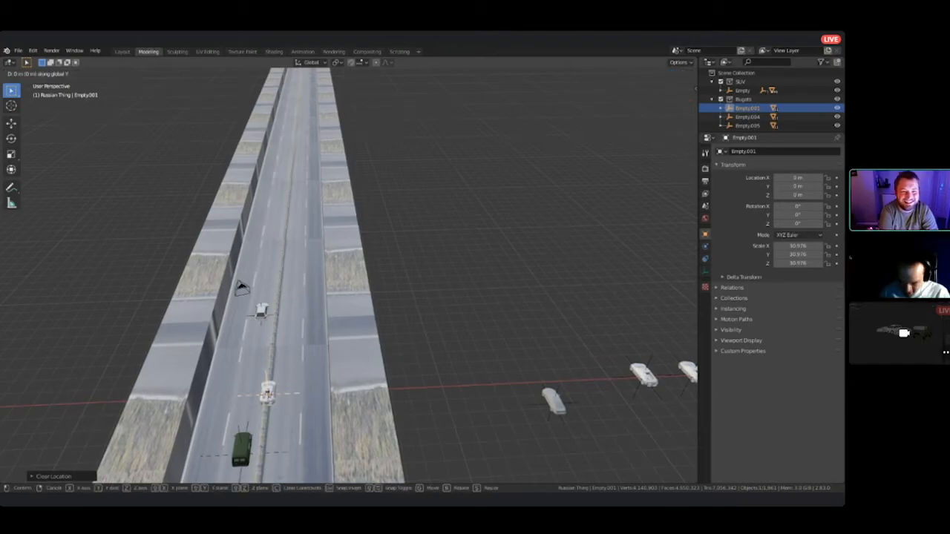
{"action": "key", "text": "x"}
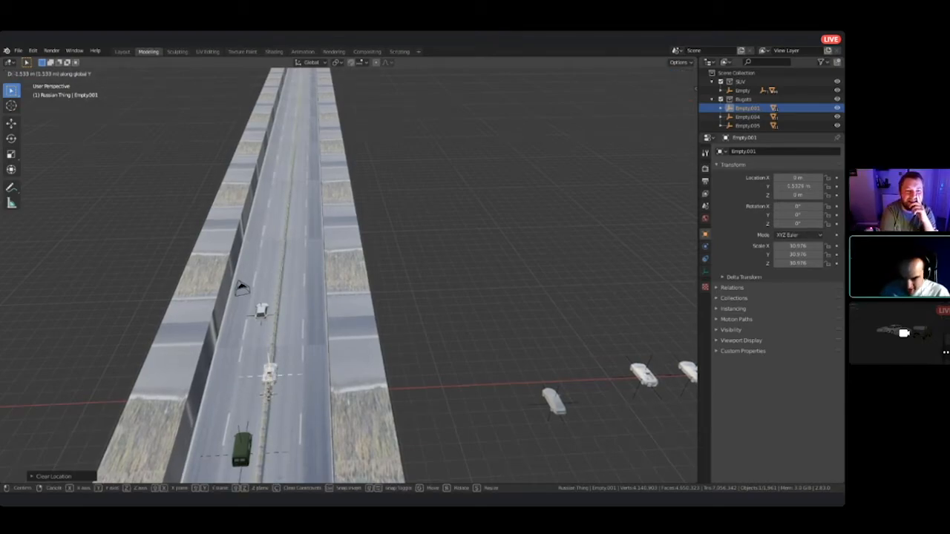
{"action": "key", "text": "Return"}
{"action": "middle_click_drag", "start_coordinate": [349, 275], "coordinate": [419, 311]}
{"action": "scroll", "coordinate": [349, 274], "scroll_direction": "up", "scroll_amount": 4}
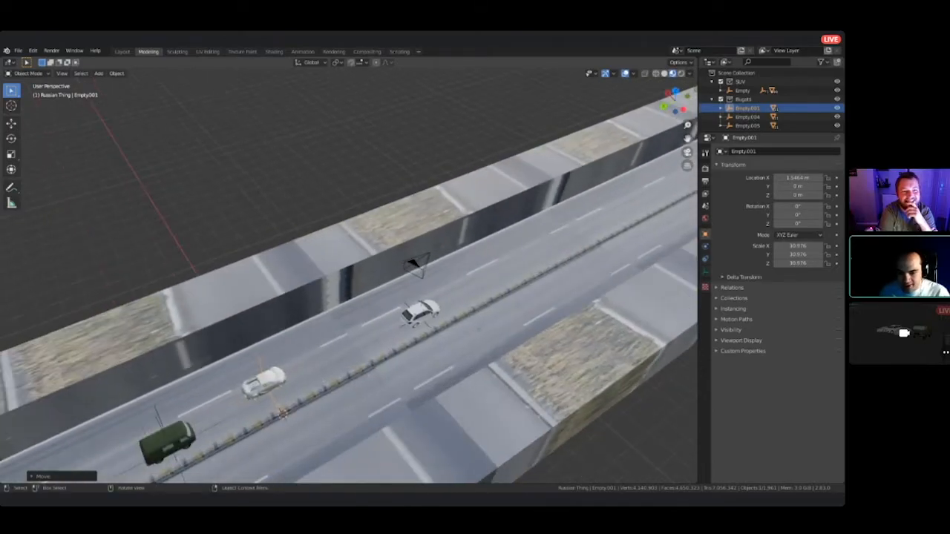
- Select the camera above the road and examine its position relative to the vehicles and the highway
{"action": "left_click", "coordinate": [419, 268]}
{"action": "left_click", "coordinate": [415, 264]}
{"action": "middle_click_drag", "start_coordinate": [416, 264], "coordinate": [553, 267]}
{"action": "middle_click_drag", "start_coordinate": [349, 334], "coordinate": [373, 212], "text": "shift"}
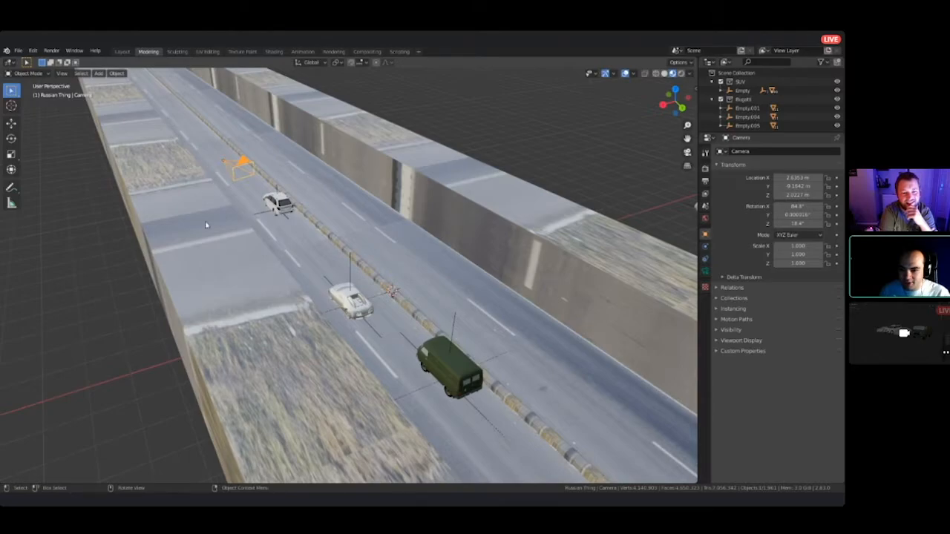
{"action": "middle_click_drag", "start_coordinate": [188, 216], "coordinate": [152, 215], "text": "shift"}
{"action": "scroll", "coordinate": [348, 275], "scroll_direction": "down", "scroll_amount": 5}
{"action": "middle_click_drag", "start_coordinate": [349, 274], "coordinate": [393, 333], "text": "shift"}
{"action": "scroll", "coordinate": [349, 275], "scroll_direction": "up", "scroll_amount": 5}
{"action": "scroll", "coordinate": [349, 274], "scroll_direction": "down", "scroll_amount": 6}
{"action": "scroll", "coordinate": [348, 275], "scroll_direction": "up", "scroll_amount": 2}
{"action": "middle_click_drag", "start_coordinate": [348, 275], "coordinate": [405, 276], "text": "shift"}
{"action": "scroll", "coordinate": [348, 275], "scroll_direction": "up", "scroll_amount": 2}
{"action": "scroll", "coordinate": [348, 274], "scroll_direction": "up", "scroll_amount": 3}
{"action": "scroll", "coordinate": [349, 275], "scroll_direction": "down", "scroll_amount": 4}
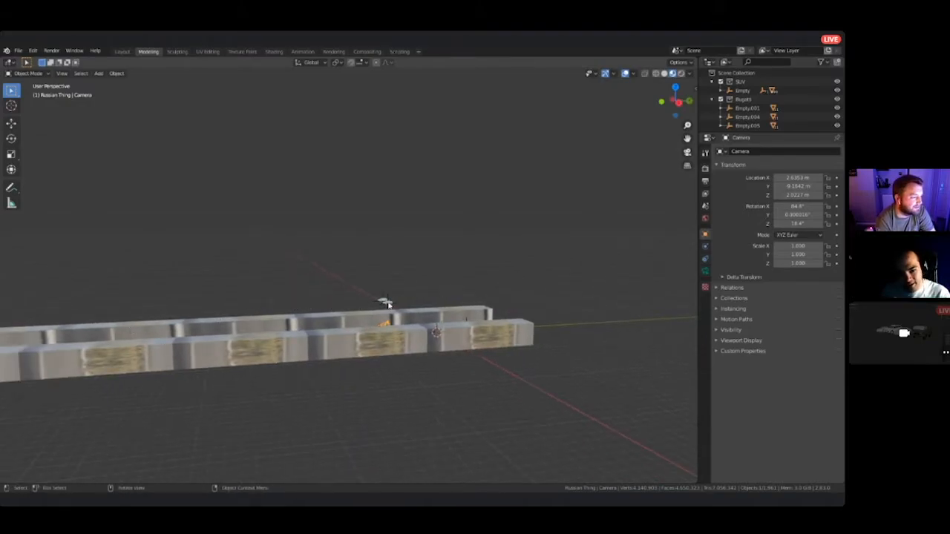
- Examine the vehicles lined up on the highway at road level from behind the green van
{"action": "middle_click_drag", "start_coordinate": [427, 288], "coordinate": [219, 99]}
{"action": "scroll", "coordinate": [348, 304], "scroll_direction": "up", "scroll_amount": 3}
{"action": "scroll", "coordinate": [348, 305], "scroll_direction": "up", "scroll_amount": 4}
{"action": "scroll", "coordinate": [348, 304], "scroll_direction": "down", "scroll_amount": 2}
{"action": "scroll", "coordinate": [349, 274], "scroll_direction": "up", "scroll_amount": 6}
{"action": "scroll", "coordinate": [349, 274], "scroll_direction": "down", "scroll_amount": 5}
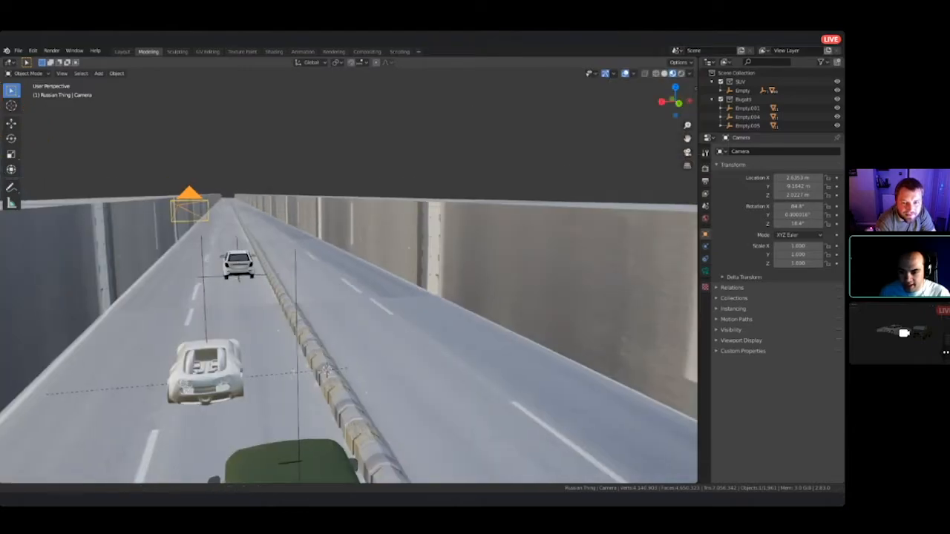
{"action": "middle_click_drag", "start_coordinate": [348, 275], "coordinate": [369, 171], "text": "shift"}
{"action": "scroll", "coordinate": [380, 221], "scroll_direction": "up", "scroll_amount": 5}
{"action": "scroll", "coordinate": [354, 268], "scroll_direction": "down", "scroll_amount": 5}
{"action": "middle_click_drag", "start_coordinate": [355, 268], "coordinate": [395, 300], "text": "shift"}
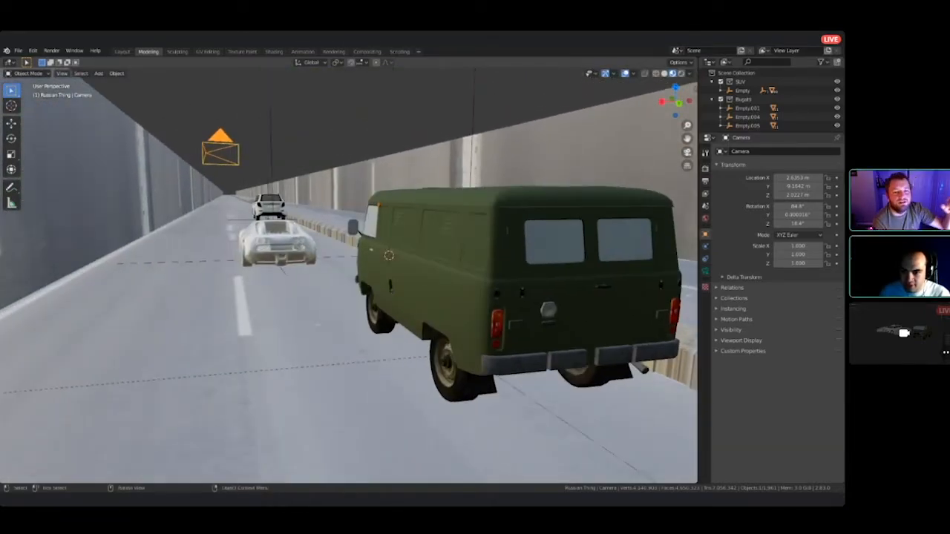
- Examine the vehicle layout on the highway from directly above, with the view turned 180 degrees
{"action": "scroll", "coordinate": [349, 275], "scroll_direction": "down", "scroll_amount": 6}
{"action": "middle_click_drag", "start_coordinate": [349, 274], "coordinate": [417, 315]}
{"action": "key", "text": "KP_7"}
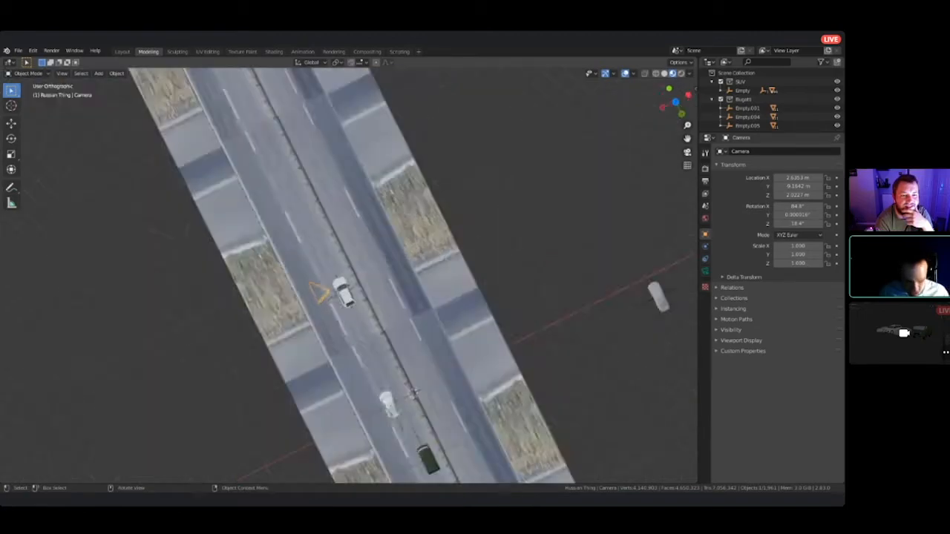
{"action": "middle_click_drag", "start_coordinate": [370, 256], "coordinate": [391, 336], "text": "shift"}
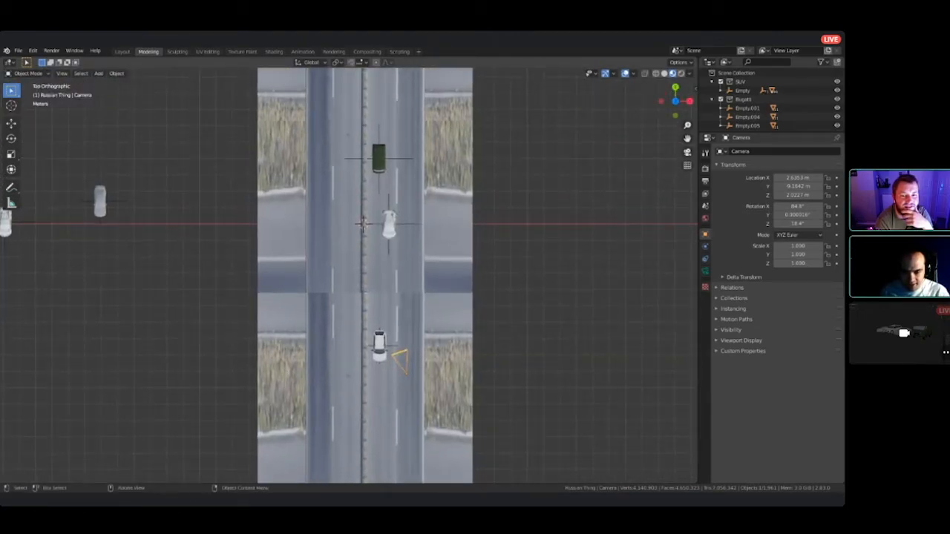
{"action": "middle_click_drag", "start_coordinate": [447, 295], "coordinate": [668, 295]}
{"action": "key", "text": "KP_6"}
{"action": "key", "text": "KP_4"}
{"action": "middle_click_drag", "start_coordinate": [464, 225], "coordinate": [474, 438], "text": "shift"}
{"action": "middle_click_drag", "start_coordinate": [445, 297], "coordinate": [464, 89], "text": "shift"}
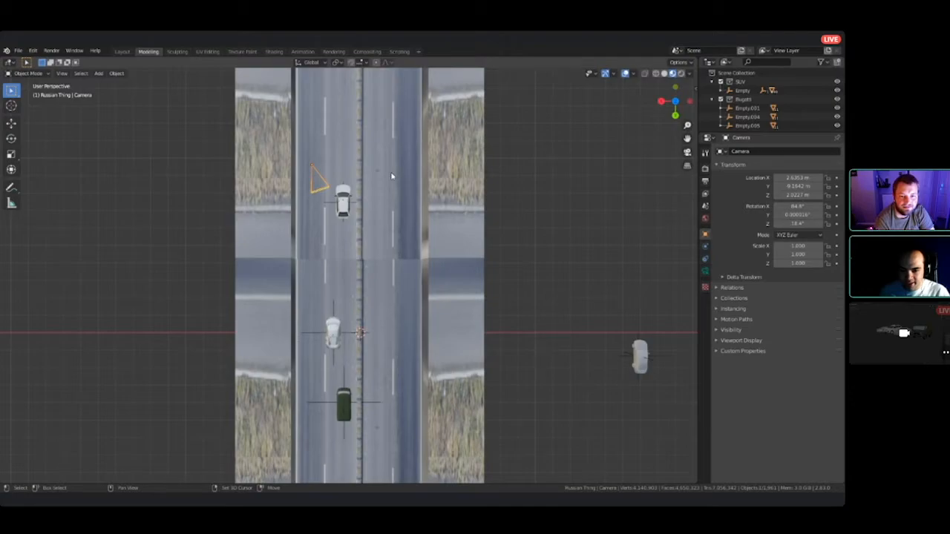
{"action": "middle_click_drag", "start_coordinate": [397, 151], "coordinate": [420, 128], "text": "shift"}
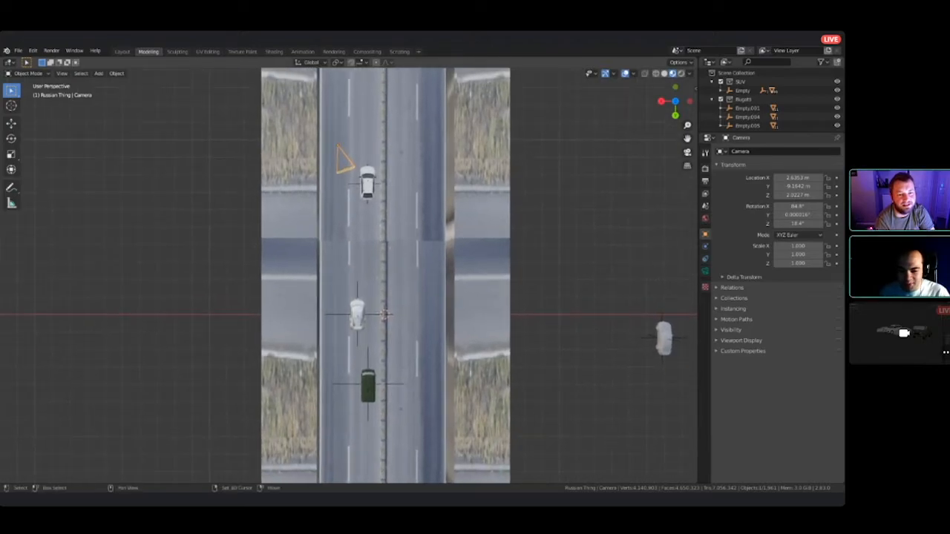
- Align the camera to a straight-down view of the highway showing the SUV, the Bugatti and the green van
{"action": "left_click", "coordinate": [377, 322]}
{"action": "left_click", "coordinate": [358, 316]}
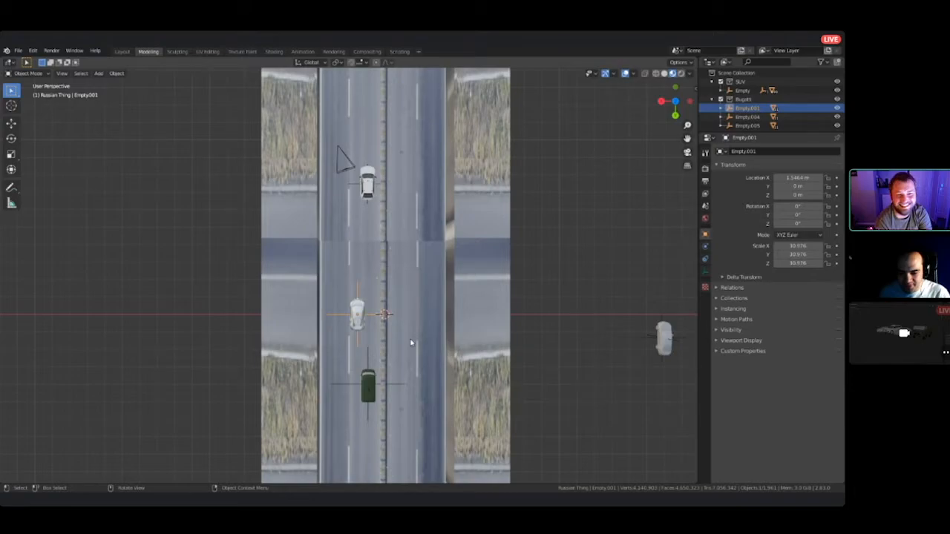
{"action": "middle_click_drag", "start_coordinate": [376, 277], "coordinate": [364, 307], "text": "shift"}
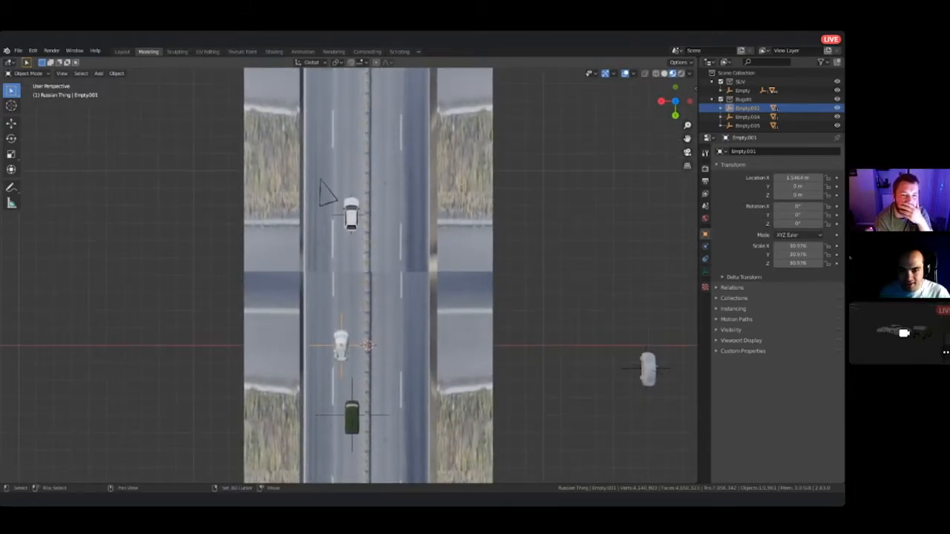
{"action": "scroll", "coordinate": [399, 218], "scroll_direction": "down", "scroll_amount": 1}
{"action": "middle_click_drag", "start_coordinate": [399, 218], "coordinate": [401, 170], "text": "shift"}
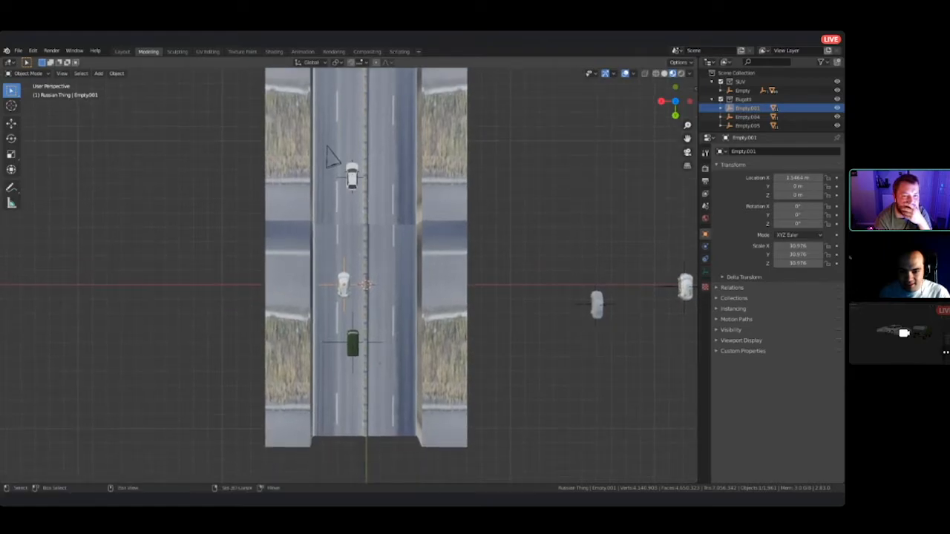
{"action": "key", "text": "KP_0"}
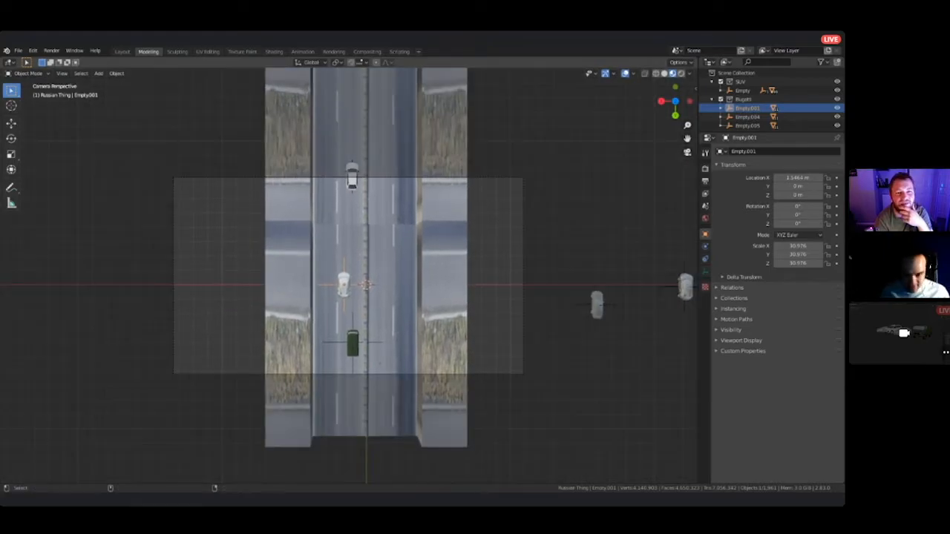
- Select the camera and move it along X to centre it over the median, about X 0.01 m
{"action": "left_click", "coordinate": [538, 261]}
{"action": "left_click", "coordinate": [522, 261]}
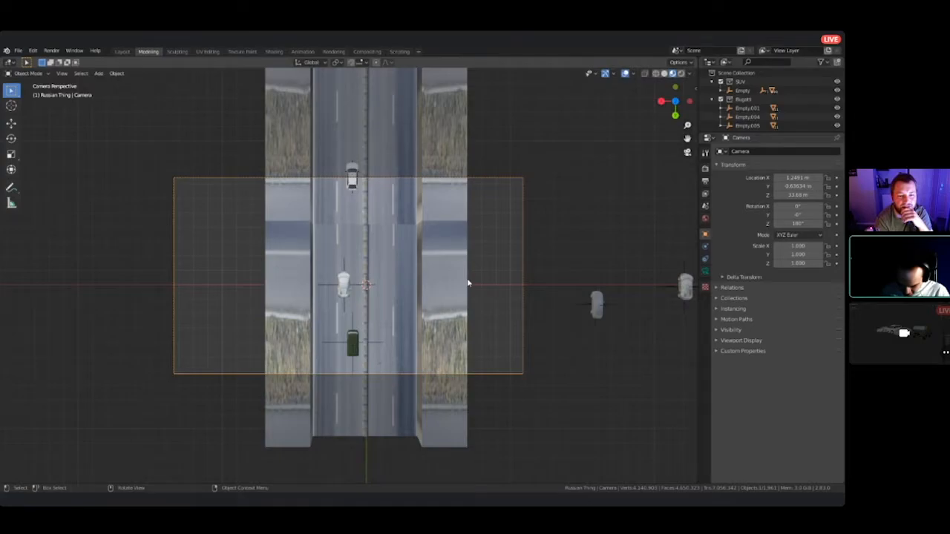
{"action": "key", "text": "g"}
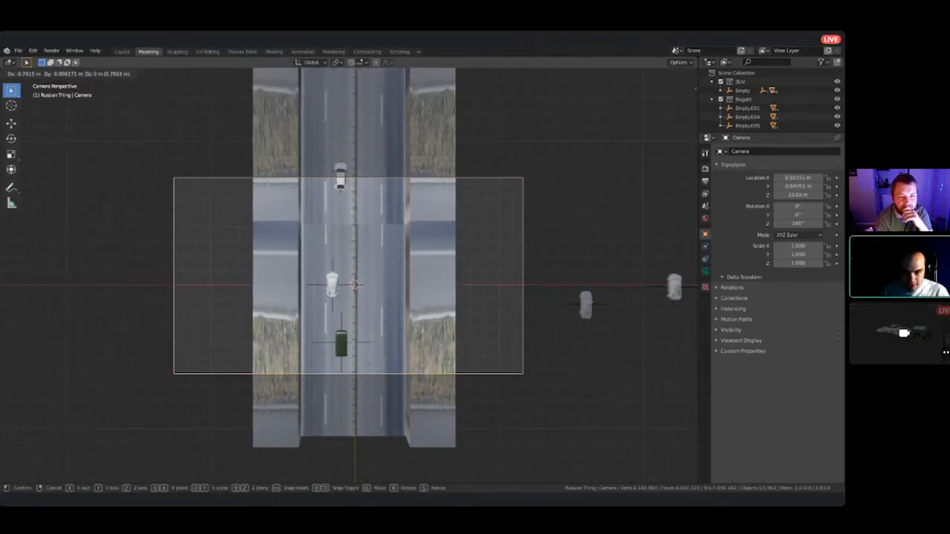
{"action": "key", "text": "Escape"}
{"action": "key", "text": "g"}
{"action": "key", "text": "x"}
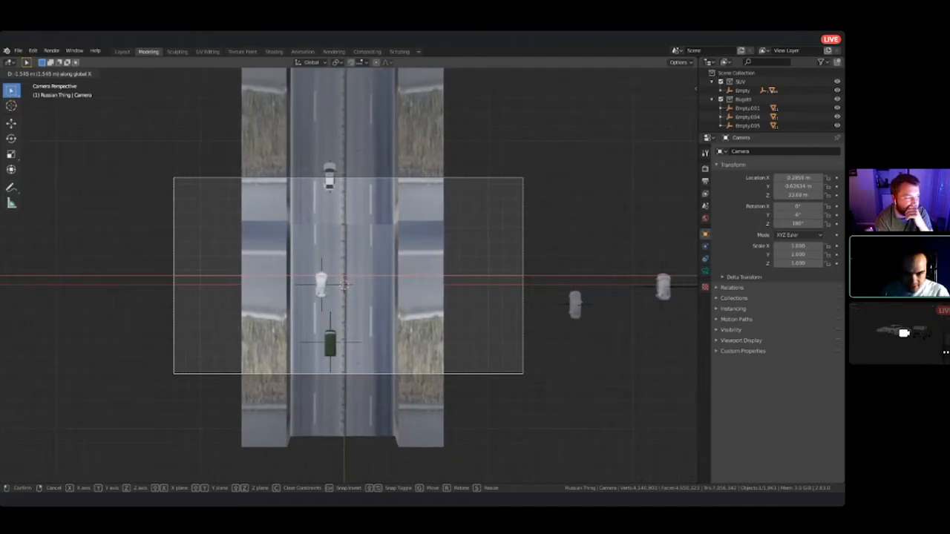
{"action": "key", "text": "Return"}
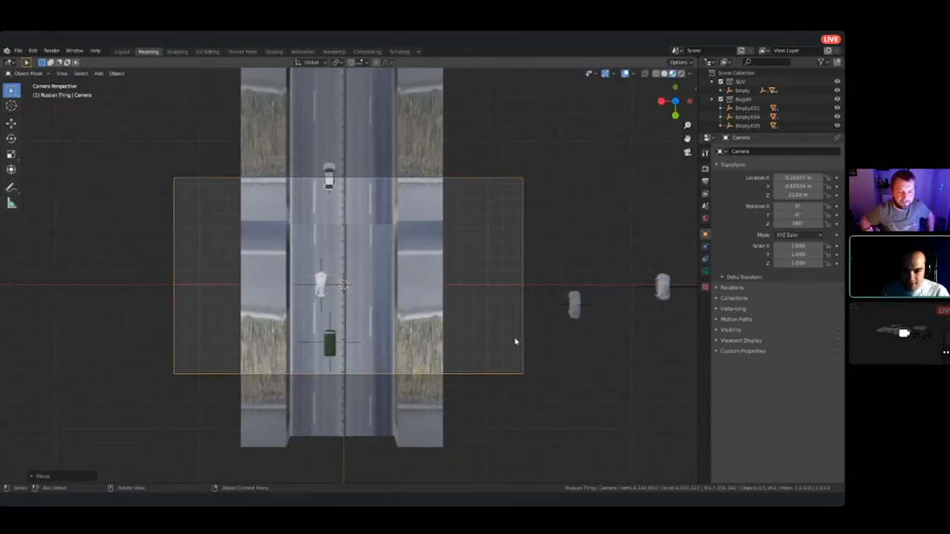
{"action": "key", "text": "g"}
{"action": "key", "text": "x"}
{"action": "key", "text": "Return"}
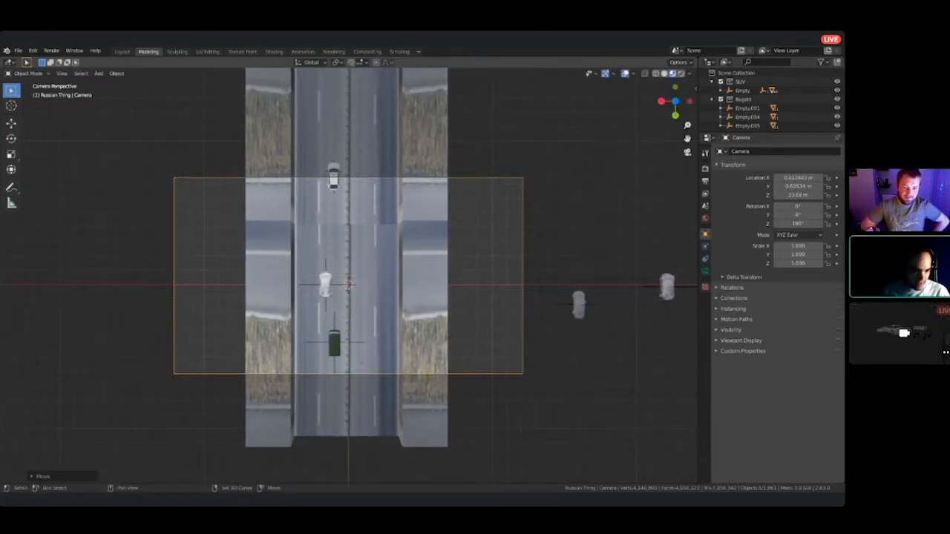
- Rename the camera's data block to Shot 1
{"action": "left_click", "coordinate": [705, 271]}
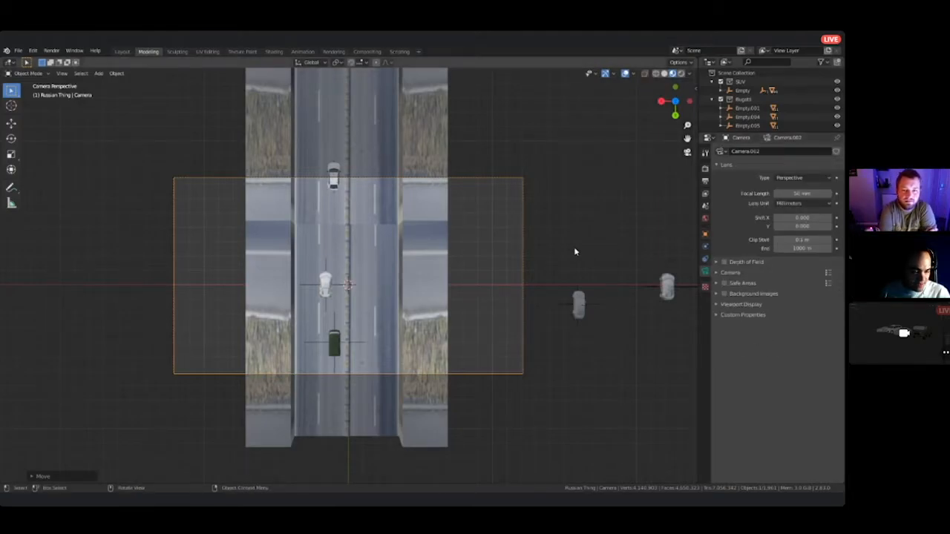
{"action": "left_click", "coordinate": [781, 150]}
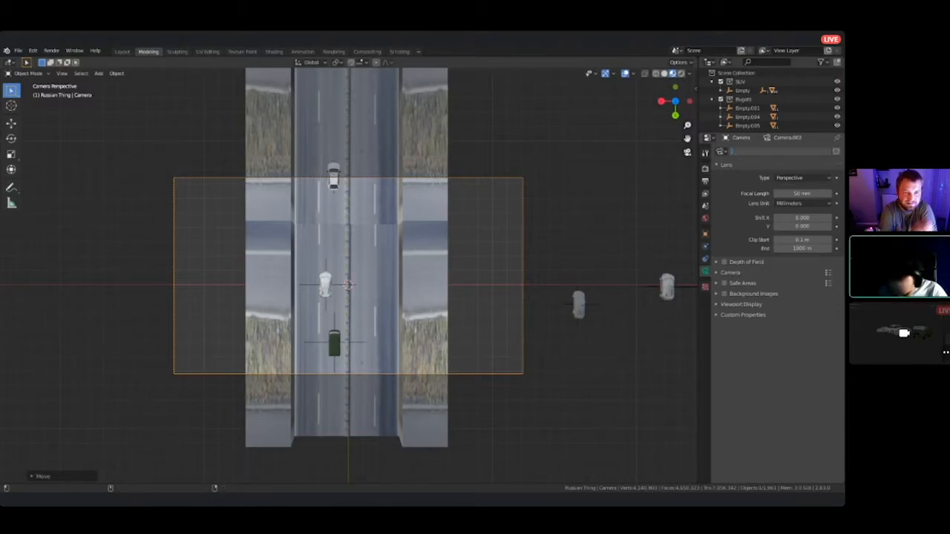
{"action": "type", "text": "Sho"}
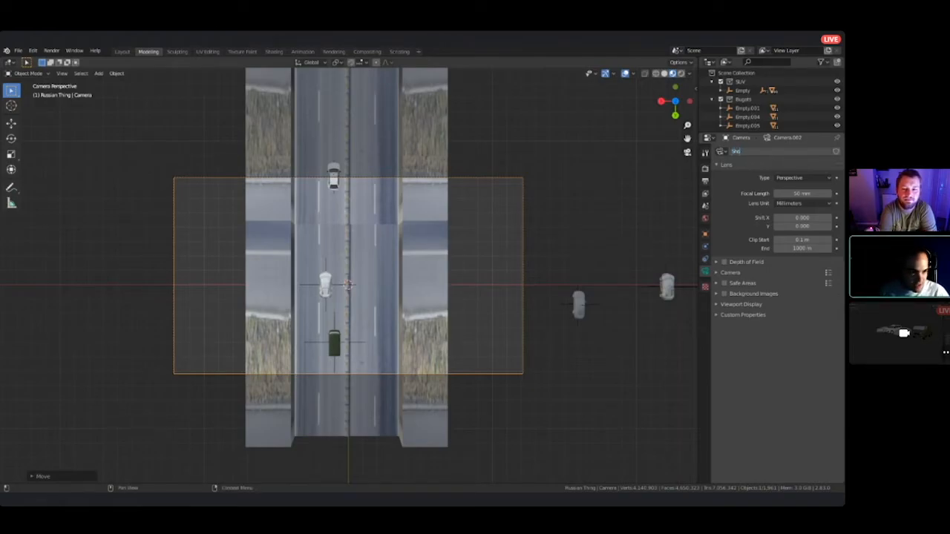
{"action": "type", "text": "t 1"}
{"action": "key", "text": "Return"}
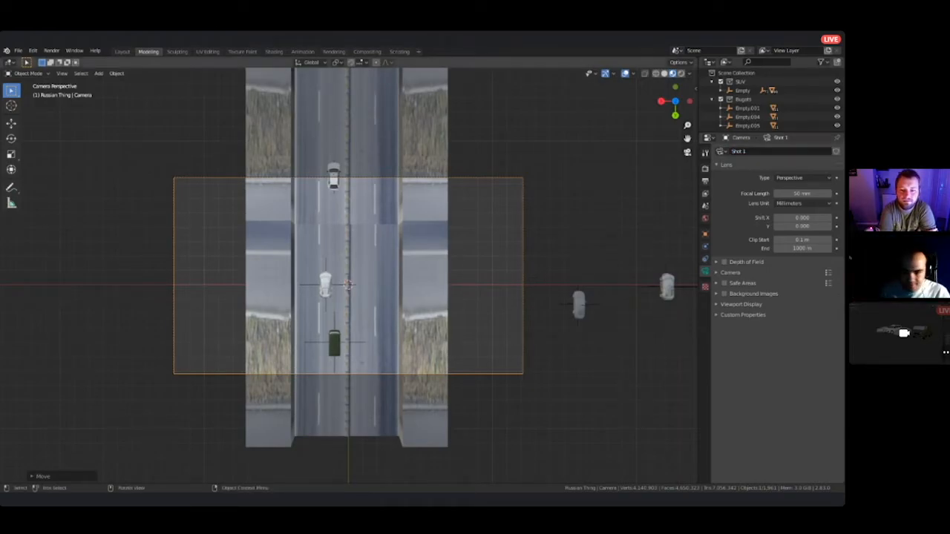
- Set the camera's focal length to 18 mm
{"action": "key", "text": "g"}
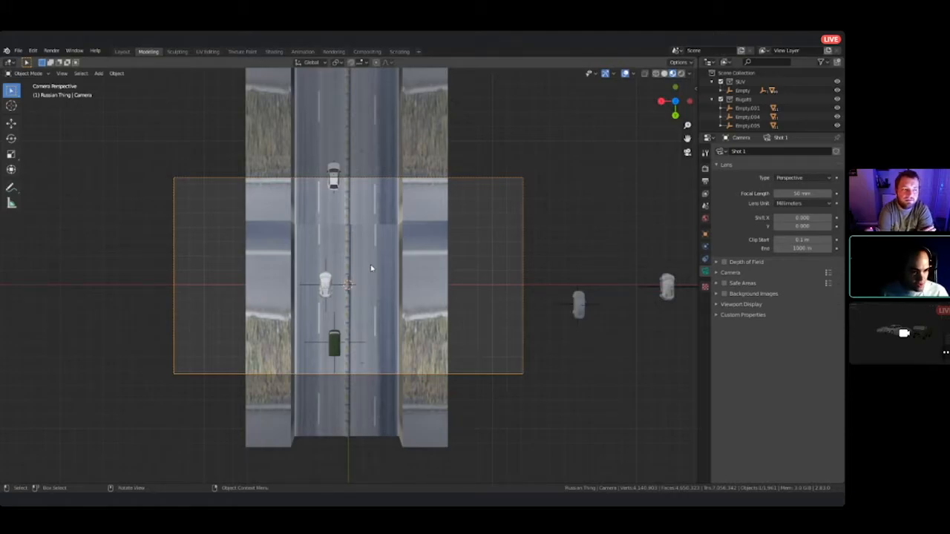
{"action": "left_click", "coordinate": [801, 193]}
{"action": "key", "text": "Return"}
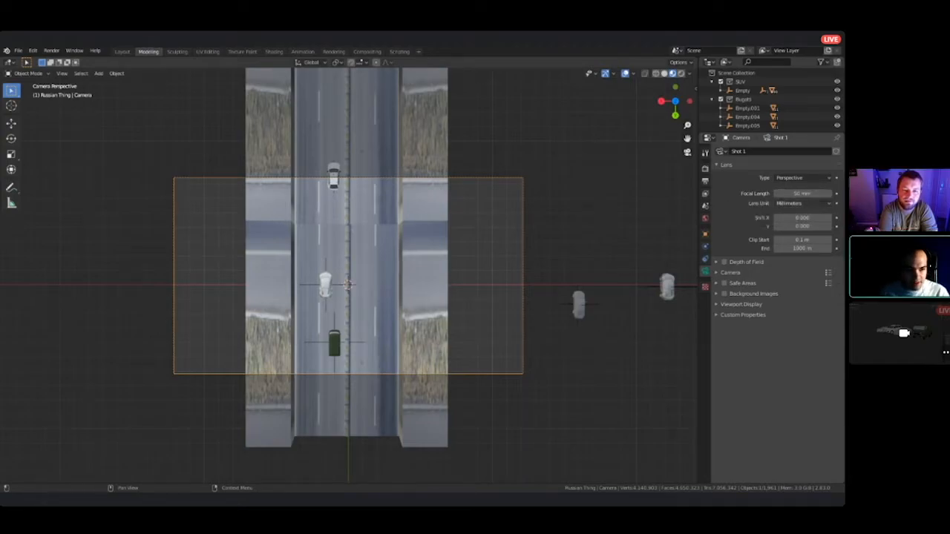
{"action": "left_click_drag", "start_coordinate": [802, 193], "coordinate": [781, 194]}
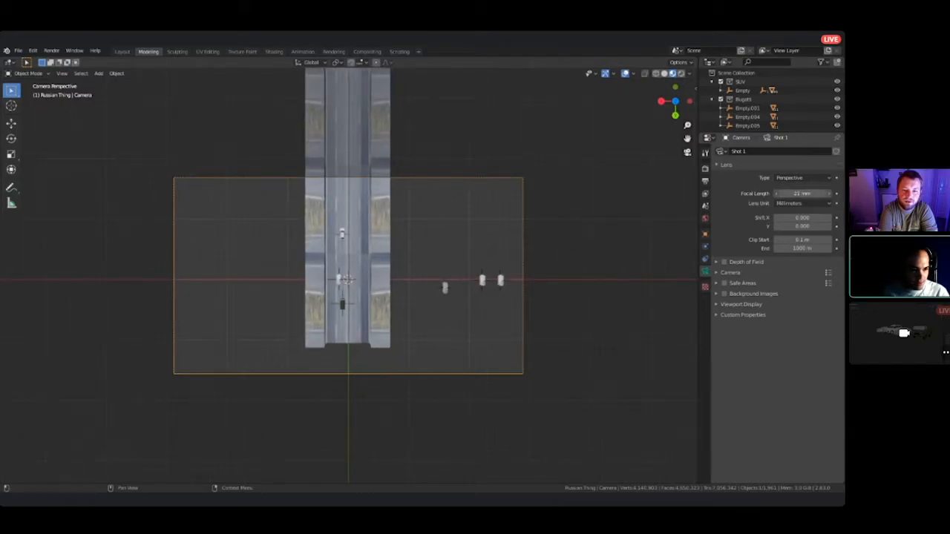
{"action": "left_click", "coordinate": [781, 193]}
{"action": "type", "text": "18"}
{"action": "key", "text": "Return"}
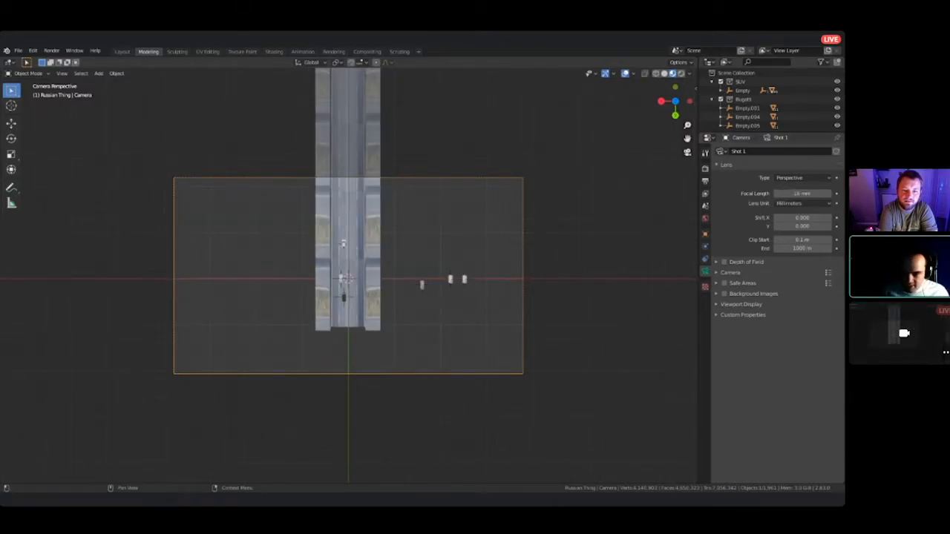
- Lower the camera about 18 m along Z towards the road and return to the camera view
{"action": "key", "text": "KP_0"}
{"action": "scroll", "coordinate": [349, 276], "scroll_direction": "down", "scroll_amount": 5}
{"action": "scroll", "coordinate": [349, 276], "scroll_direction": "up", "scroll_amount": 4}
{"action": "middle_click_drag", "start_coordinate": [349, 276], "coordinate": [268, 208]}
{"action": "scroll", "coordinate": [269, 208], "scroll_direction": "down", "scroll_amount": 4}
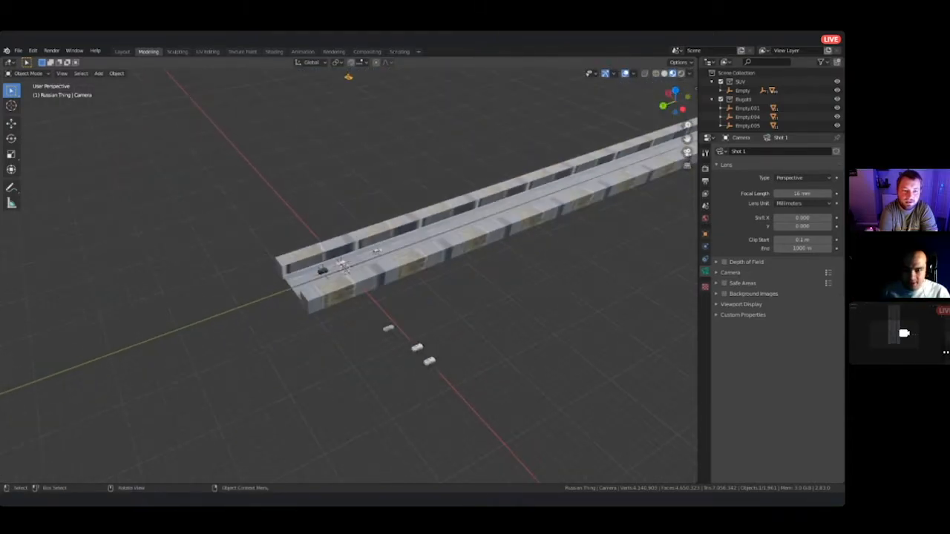
{"action": "key", "text": "g"}
{"action": "key", "text": "z"}
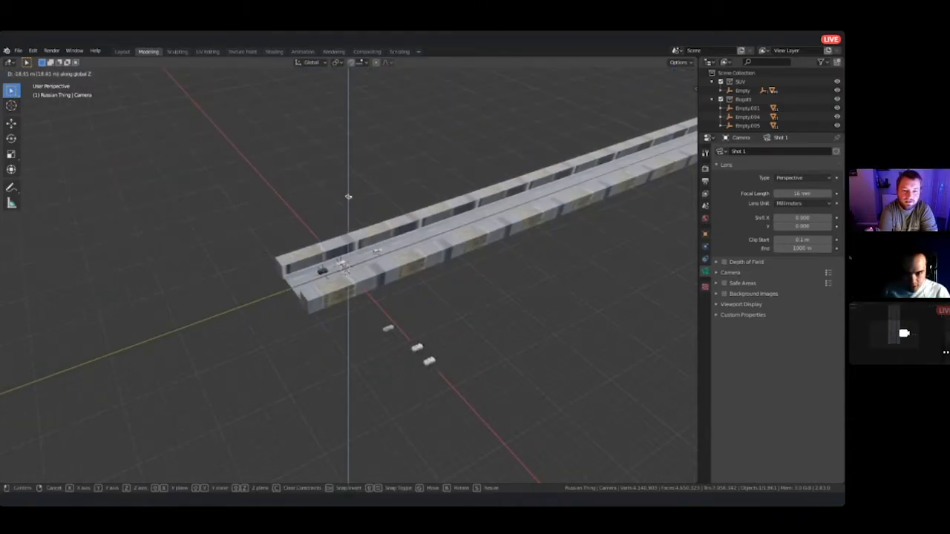
{"action": "left_click", "coordinate": [348, 198]}
{"action": "key", "text": "KP_0"}
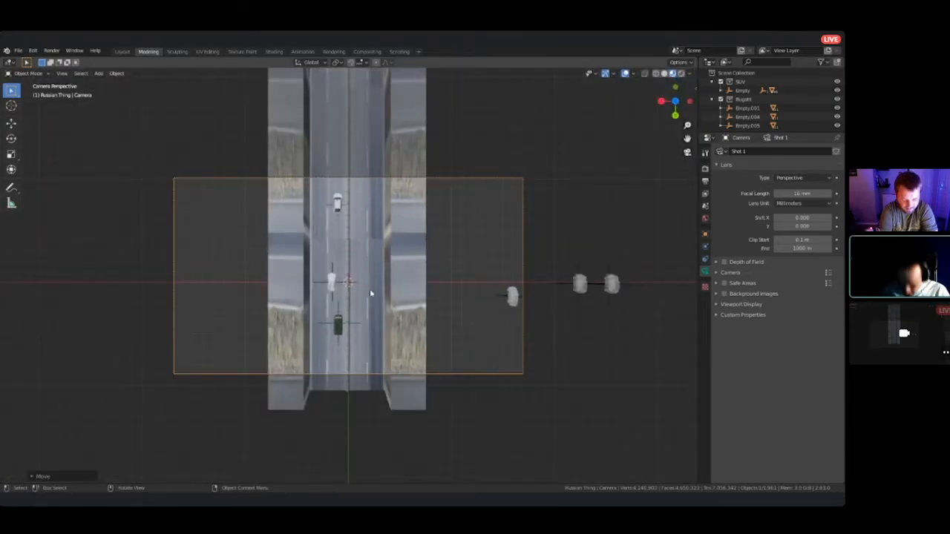
- Move the camera closer to the road along Z until the highway and its banks nearly span the frame's width
{"action": "key", "text": "g"}
{"action": "key", "text": "z"}
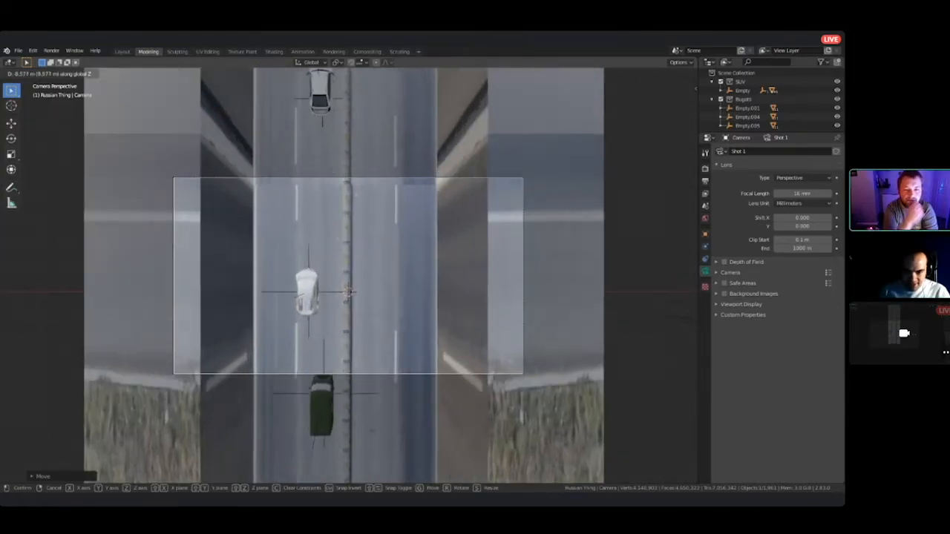
{"action": "key", "text": "Return"}
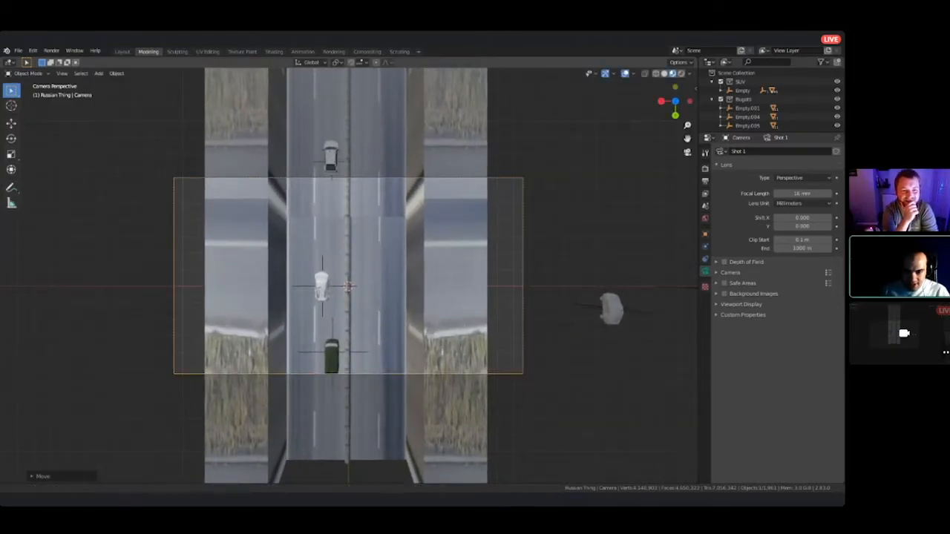
{"action": "middle_click_drag", "start_coordinate": [349, 286], "coordinate": [350, 253], "text": "shift"}
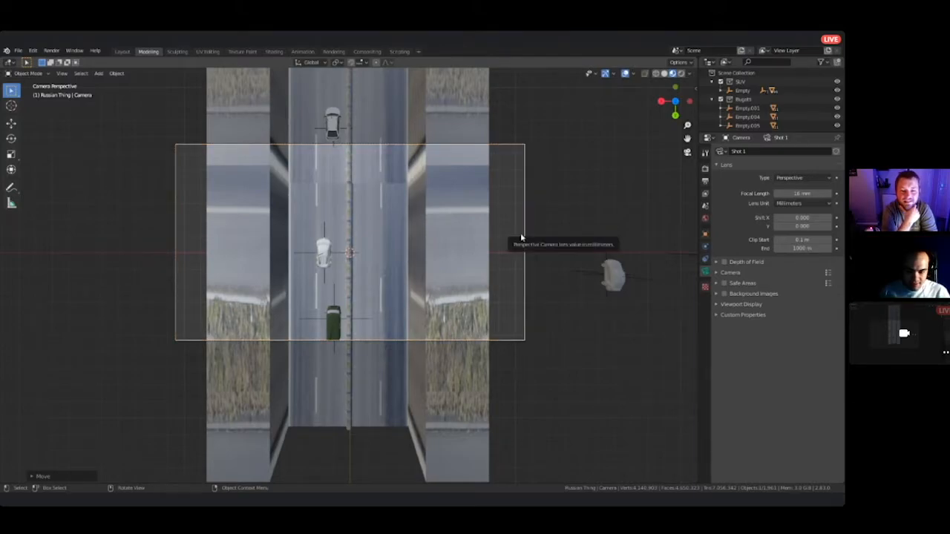
{"action": "middle_click_drag", "start_coordinate": [521, 237], "coordinate": [582, 221], "text": "shift"}
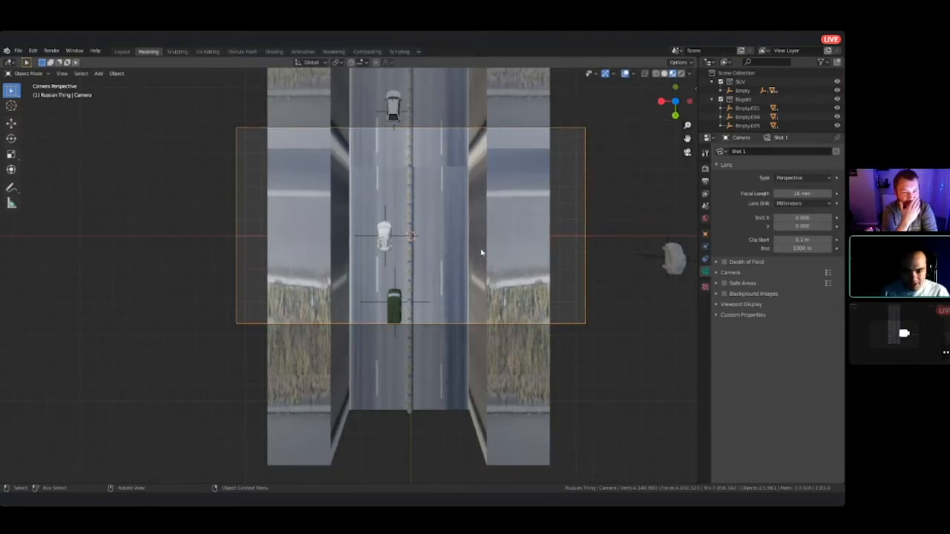
- In the highway mesh, move the outer side face of the bank beside the van's lane outward along X to widen it
{"action": "left_click", "coordinate": [441, 356]}
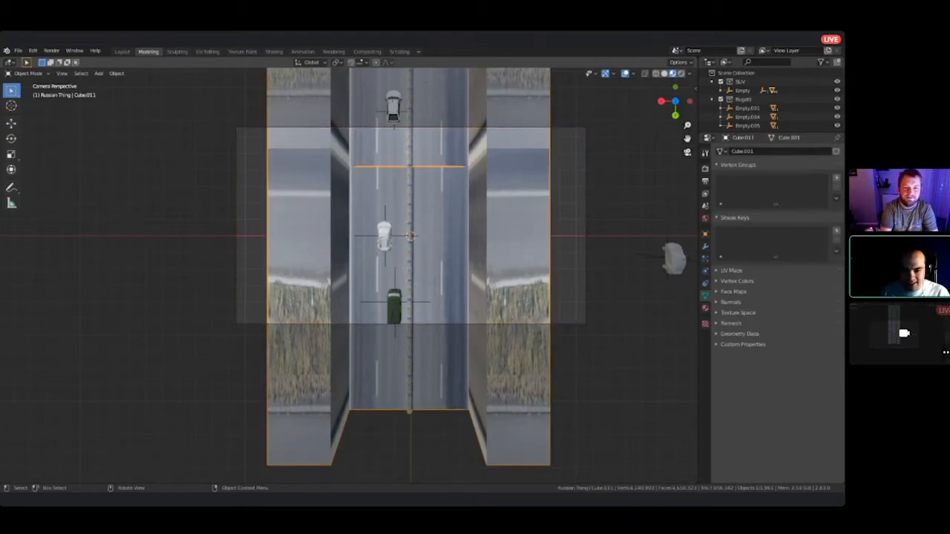
{"action": "key", "text": "Tab"}
{"action": "middle_click_drag", "start_coordinate": [441, 327], "coordinate": [504, 223]}
{"action": "scroll", "coordinate": [411, 282], "scroll_direction": "down", "scroll_amount": 6}
{"action": "scroll", "coordinate": [411, 282], "scroll_direction": "down", "scroll_amount": 4}
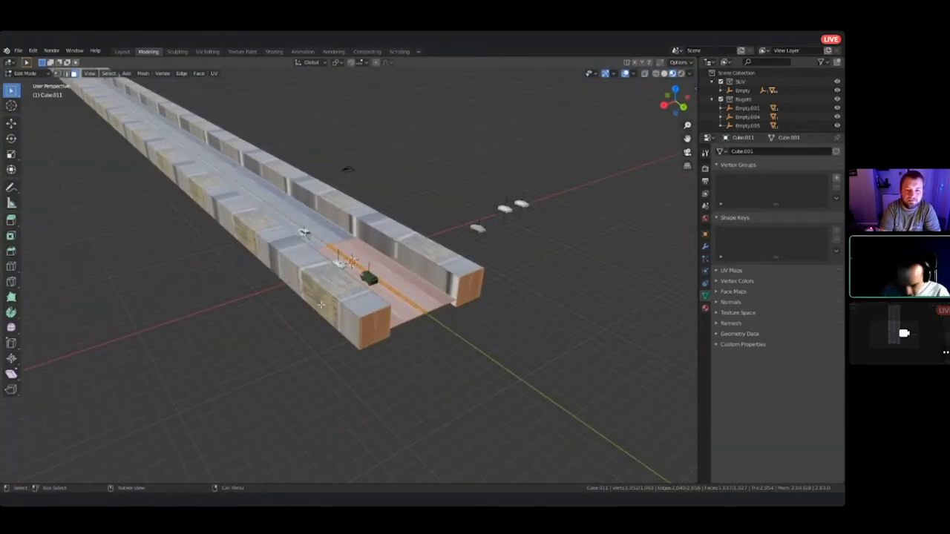
{"action": "left_click", "coordinate": [327, 307]}
{"action": "middle_click_drag", "start_coordinate": [327, 306], "coordinate": [310, 316]}
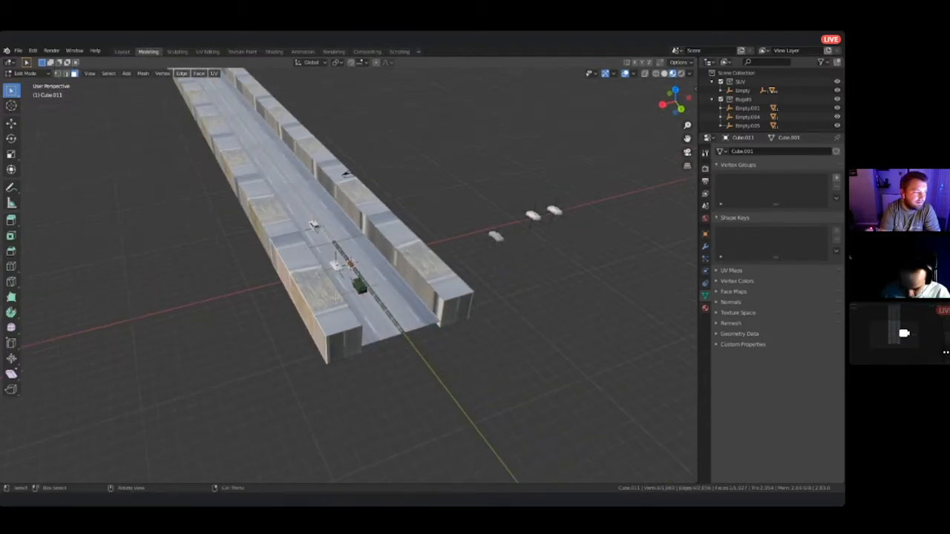
{"action": "key", "text": "g"}
{"action": "key", "text": "x"}
{"action": "left_click", "coordinate": [346, 174]}
- Widen the opposite bank by moving its outer side face outward along X
{"action": "middle_click_drag", "start_coordinate": [346, 174], "coordinate": [350, 181]}
{"action": "left_click", "coordinate": [394, 311]}
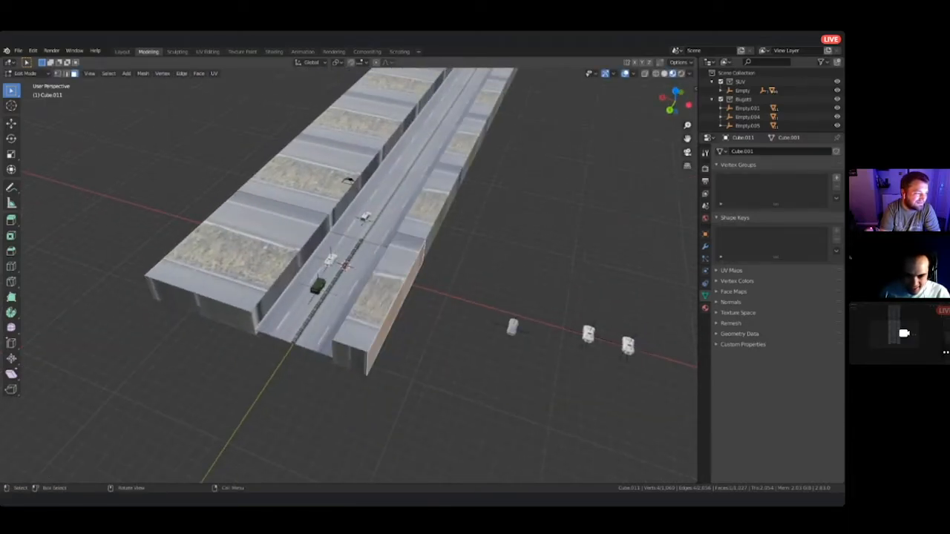
{"action": "key", "text": "g"}
{"action": "key", "text": "x"}
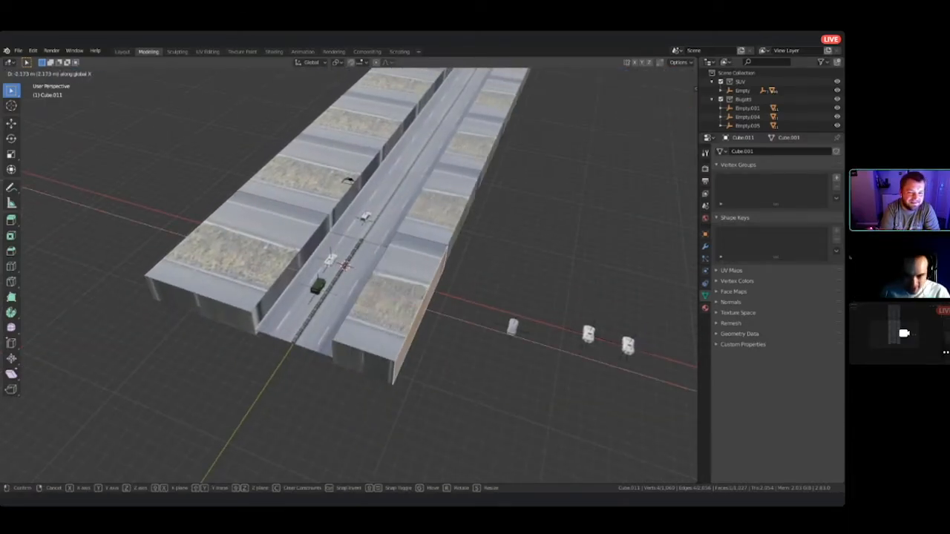
{"action": "left_click", "coordinate": [442, 312]}
- In edge select mode, move the upper inner edge of the bank beside the van's lane about 1.25 m outward along X
{"action": "key", "text": "2"}
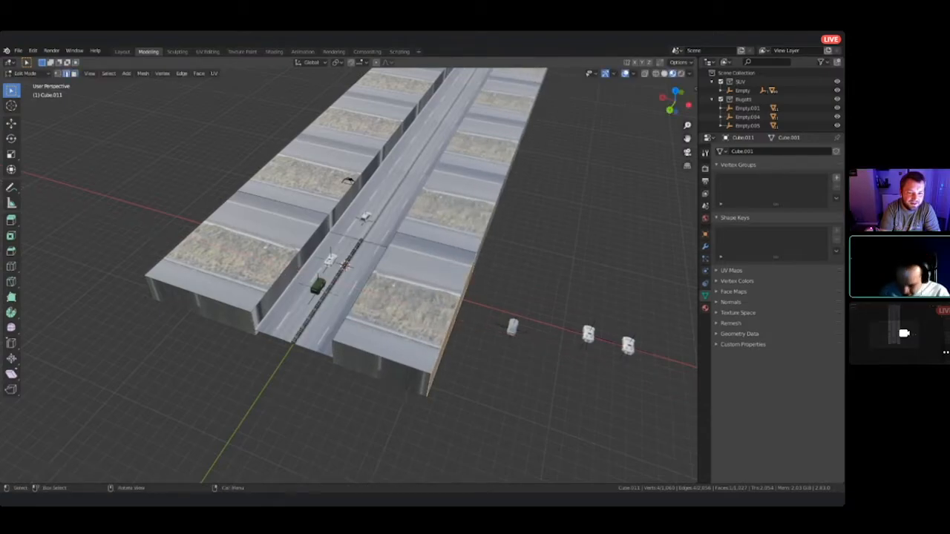
{"action": "left_click", "coordinate": [292, 261]}
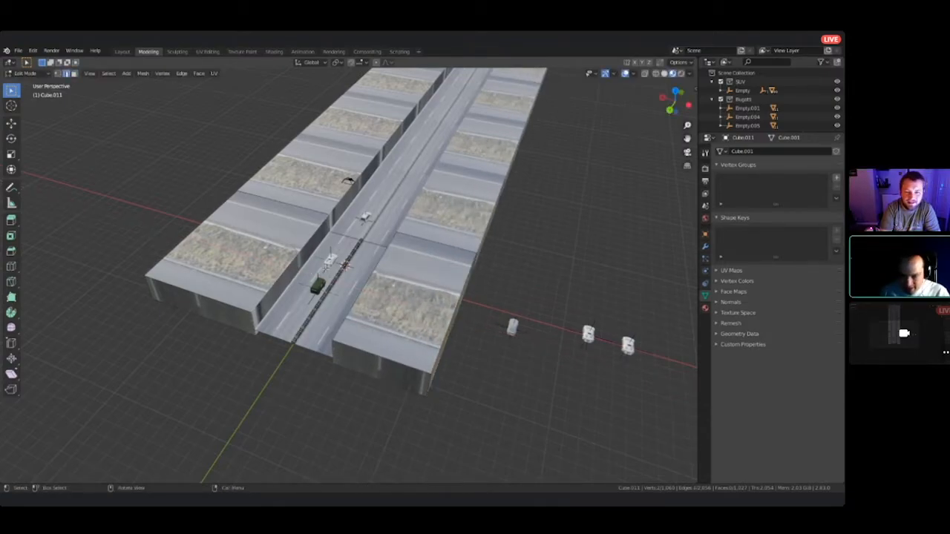
{"action": "key", "text": "g"}
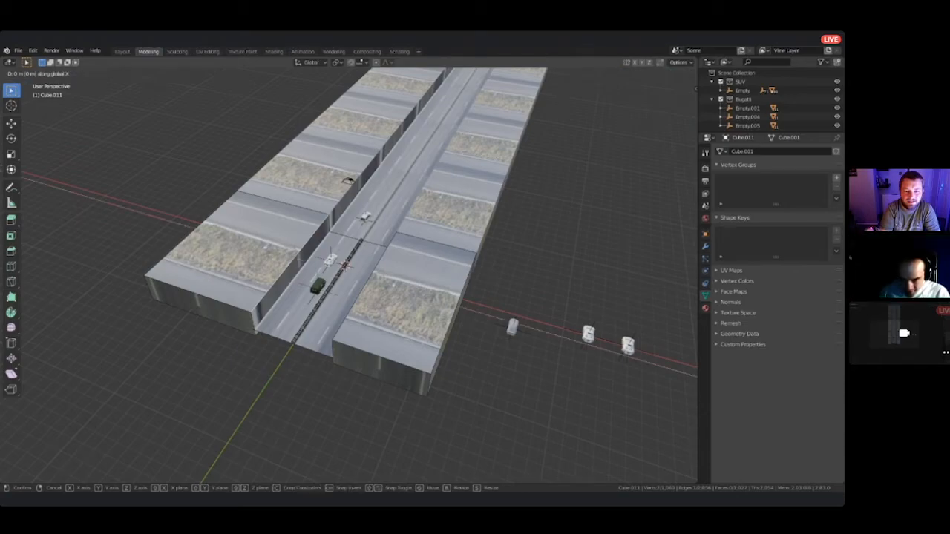
{"action": "key", "text": "x"}
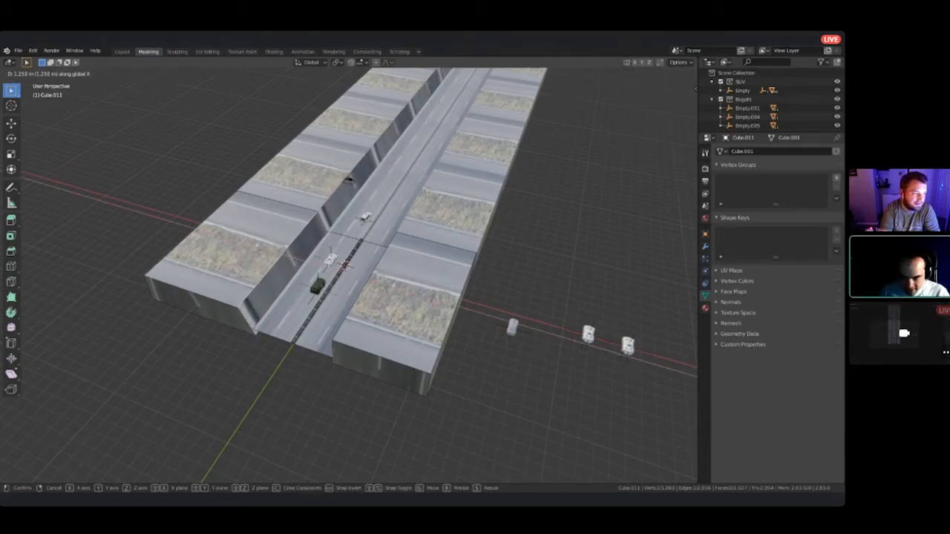
{"action": "key", "text": "Return"}
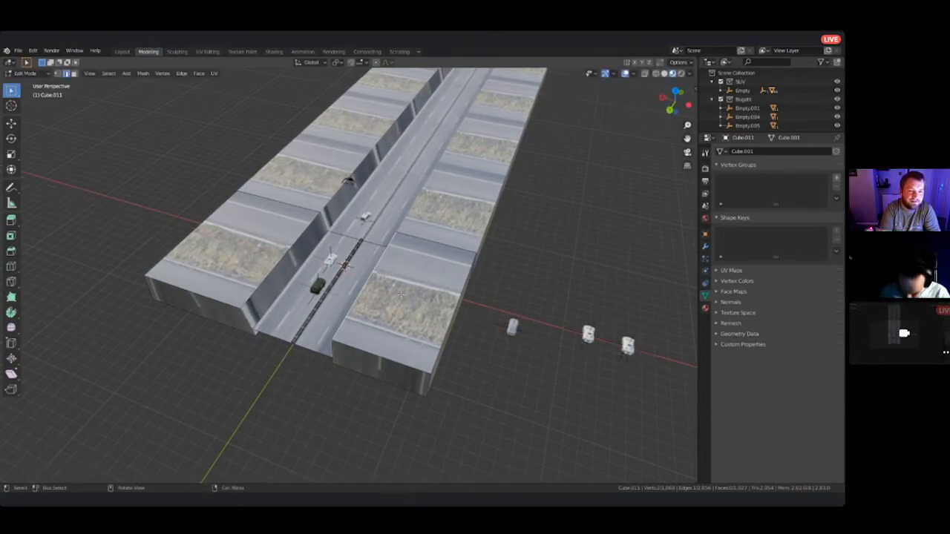
- Move the opposite bank's upper inner edge about 0.98 m outward along X, then return to object mode and the camera view
{"action": "key", "text": "g"}
{"action": "key", "text": "x"}
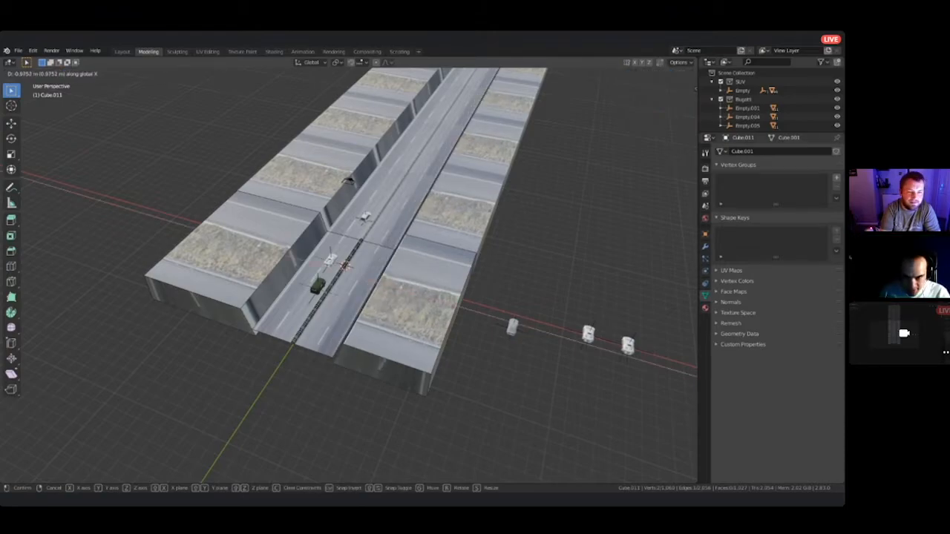
{"action": "key", "text": "Return"}
{"action": "middle_click_drag", "start_coordinate": [349, 267], "coordinate": [382, 266]}
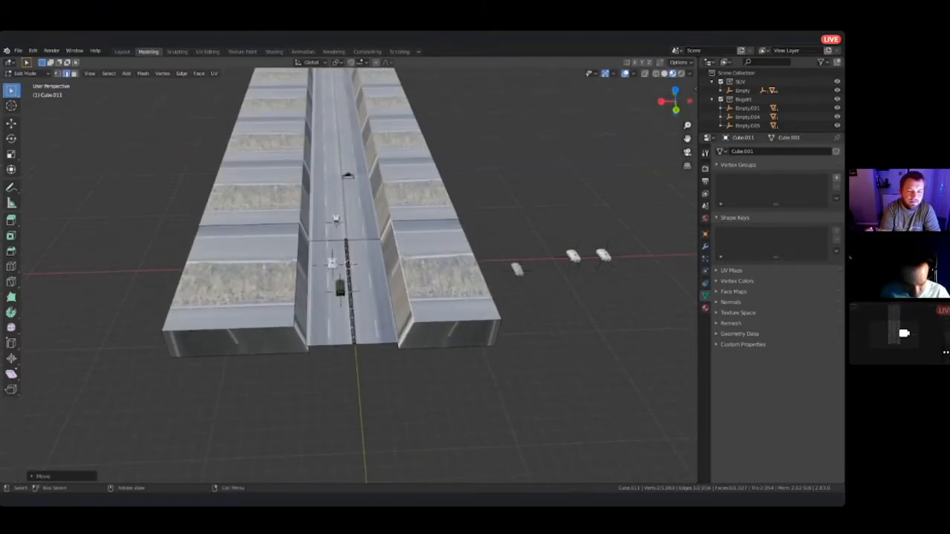
{"action": "key", "text": "KP_0"}
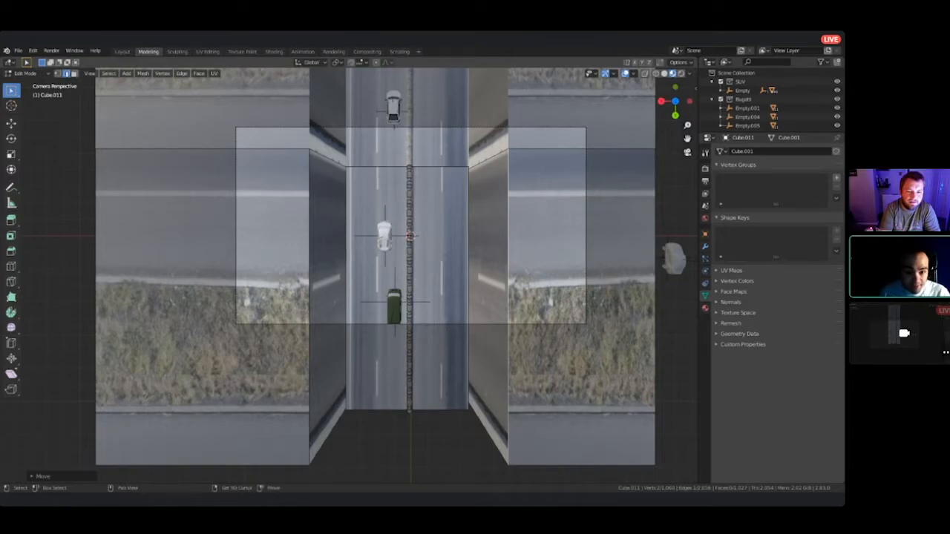
{"action": "key", "text": "Tab"}
{"action": "middle_click_drag", "start_coordinate": [475, 267], "coordinate": [387, 246], "text": "shift"}
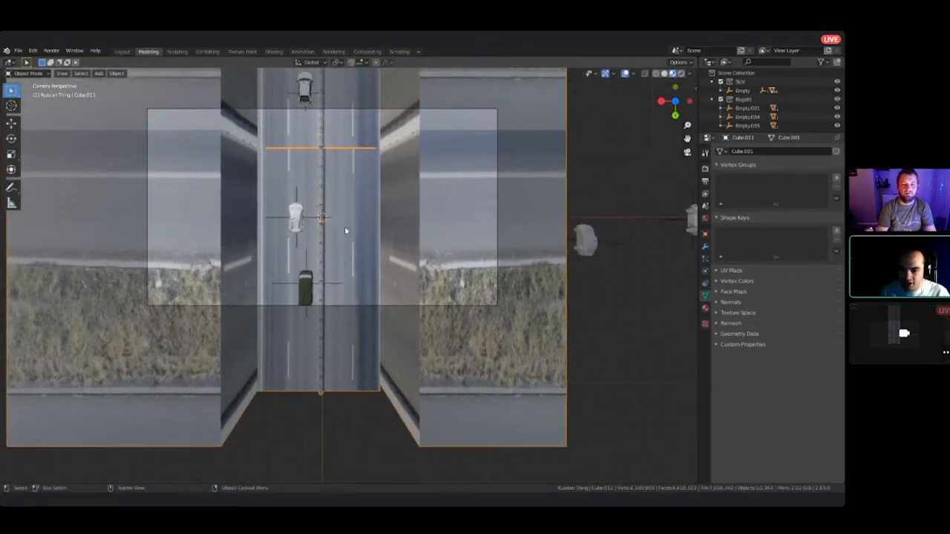
- Select the camera and examine the highway, banks and vehicles from several angles and through the camera
{"action": "left_click", "coordinate": [497, 236]}
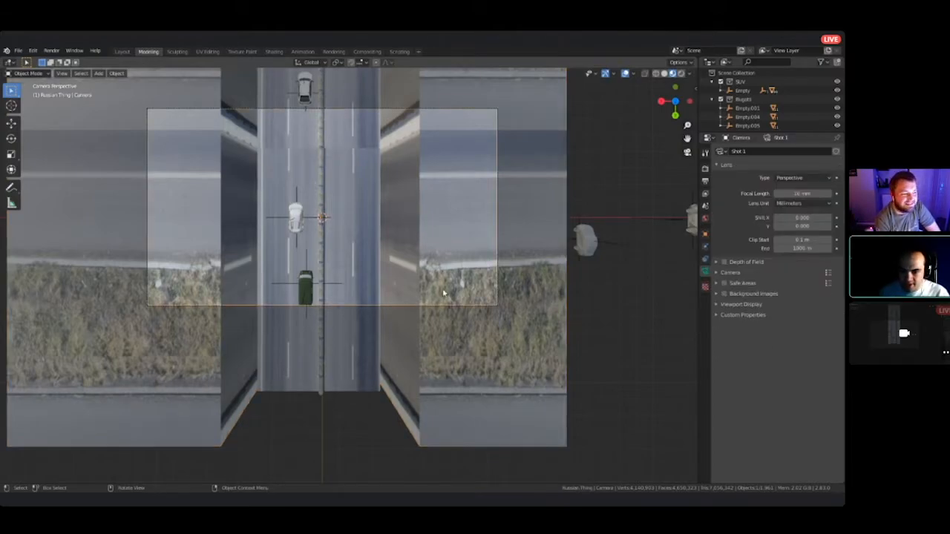
{"action": "scroll", "coordinate": [390, 241], "scroll_direction": "down", "scroll_amount": 1}
{"action": "middle_click_drag", "start_coordinate": [390, 241], "coordinate": [511, 187]}
{"action": "scroll", "coordinate": [412, 185], "scroll_direction": "down", "scroll_amount": 10}
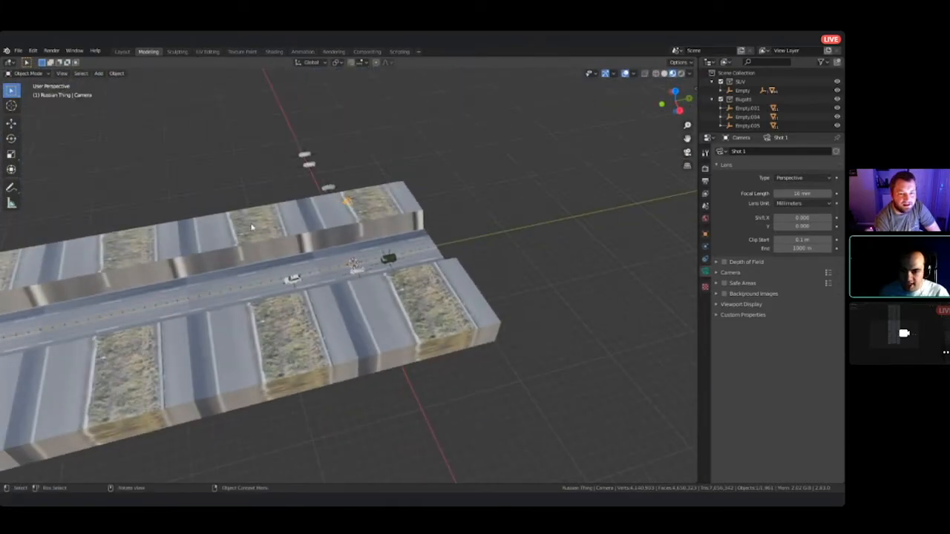
{"action": "middle_click_drag", "start_coordinate": [285, 235], "coordinate": [667, 178]}
{"action": "scroll", "coordinate": [349, 274], "scroll_direction": "up", "scroll_amount": 4}
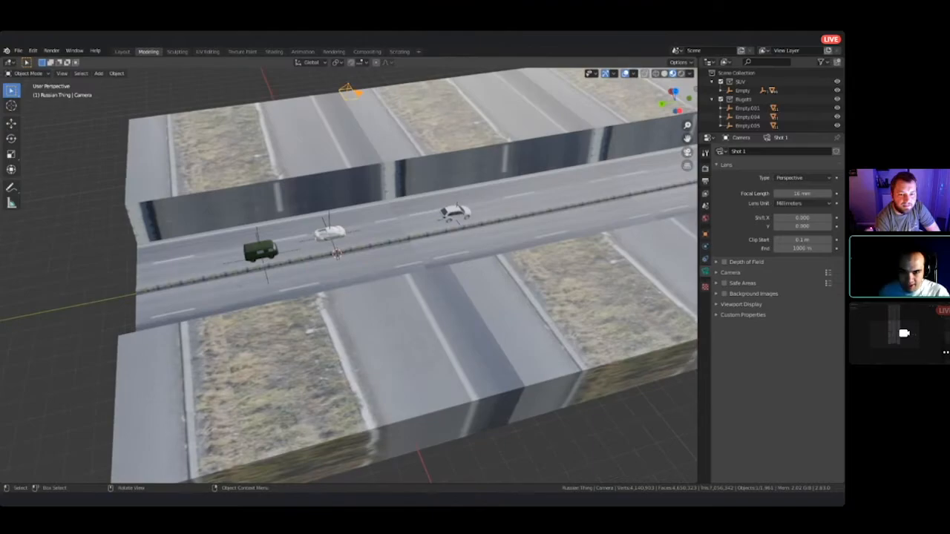
{"action": "scroll", "coordinate": [349, 274], "scroll_direction": "down", "scroll_amount": 3}
{"action": "key", "text": "KP_0"}
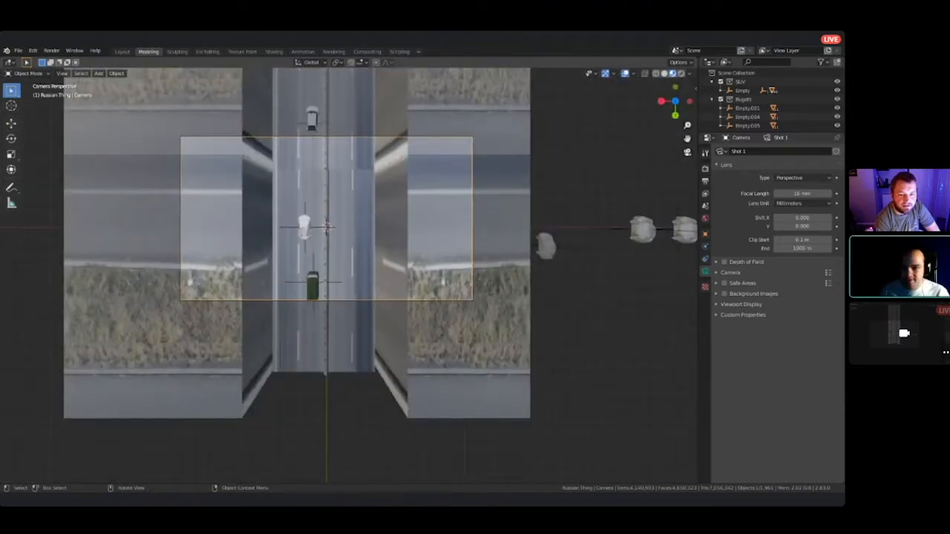
- Insert a location and rotation keyframe (LocRot) for the camera at frame 1
{"action": "middle_click_drag", "start_coordinate": [348, 267], "coordinate": [527, 248]}
{"action": "scroll", "coordinate": [348, 274], "scroll_direction": "down", "scroll_amount": 8}
{"action": "scroll", "coordinate": [349, 275], "scroll_direction": "up", "scroll_amount": 1}
{"action": "scroll", "coordinate": [538, 275], "scroll_direction": "down", "scroll_amount": 2}
{"action": "middle_click_drag", "start_coordinate": [349, 273], "coordinate": [526, 302], "text": "shift"}
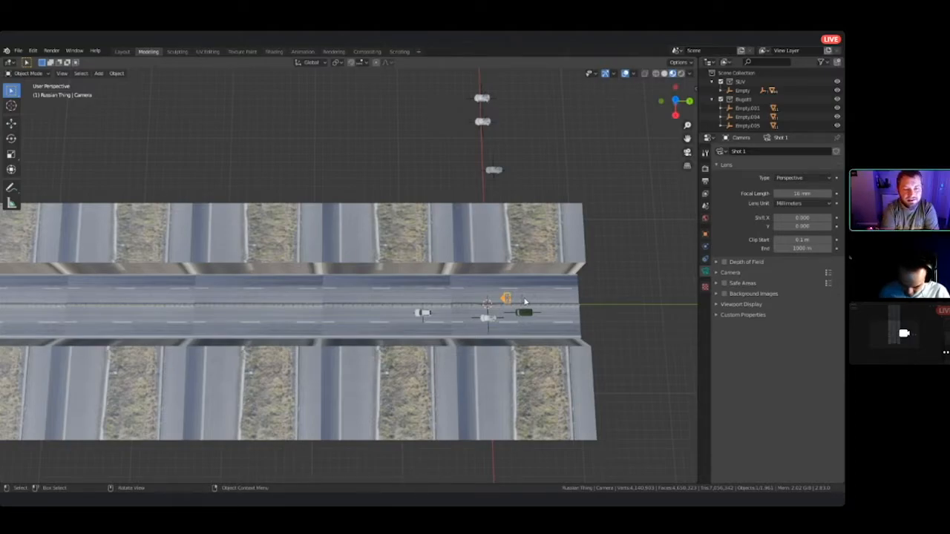
{"action": "middle_click_drag", "start_coordinate": [522, 299], "coordinate": [519, 279]}
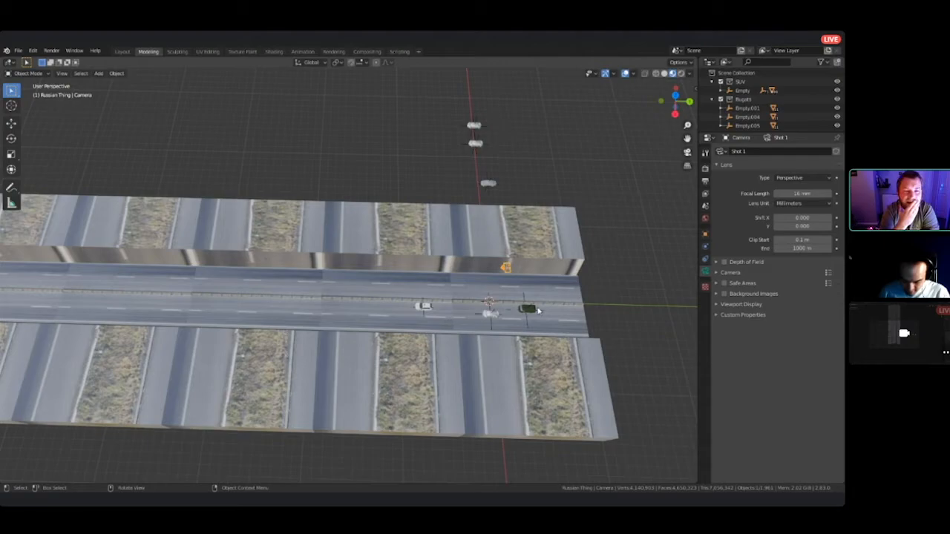
{"action": "key", "text": "i"}
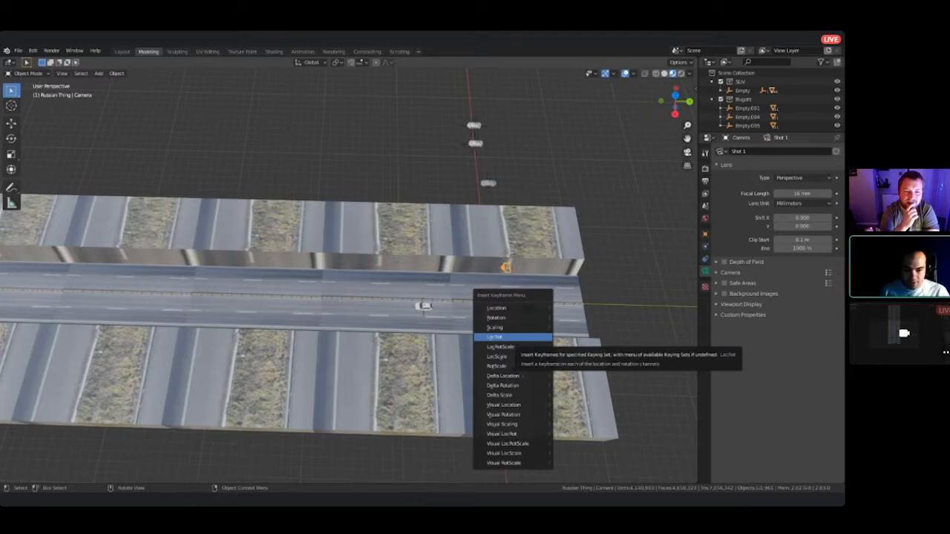
{"action": "left_click", "coordinate": [519, 337]}
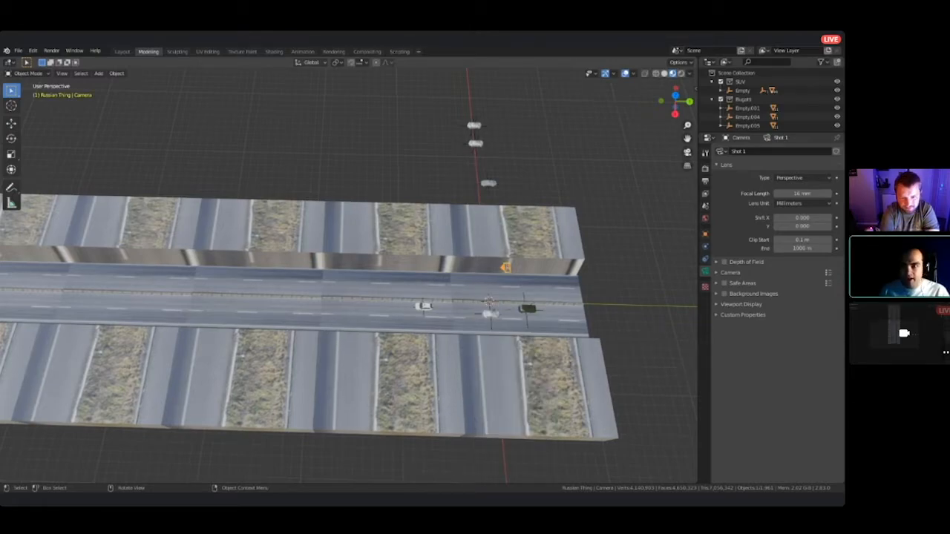
- Switch to the Animation workspace and check the shot through the camera in the main viewport
{"action": "left_click", "coordinate": [302, 51]}
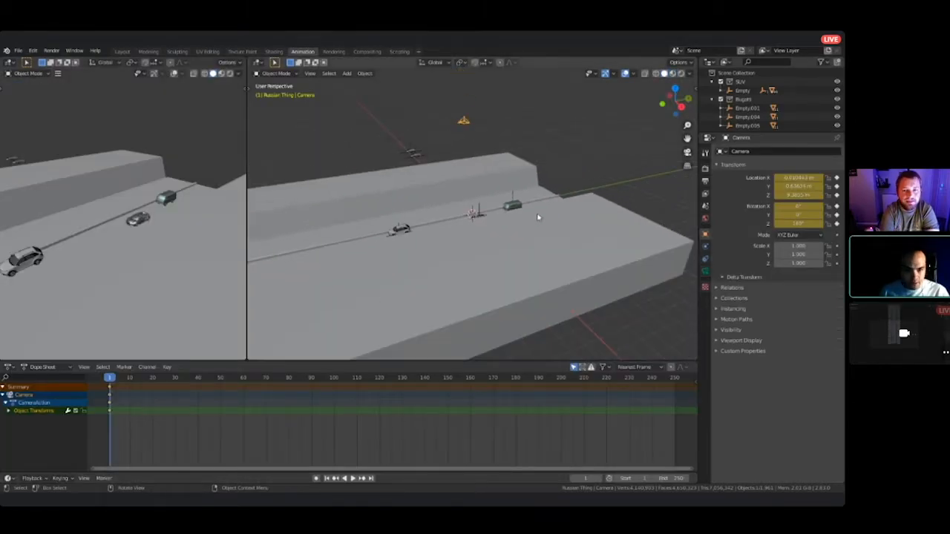
{"action": "key", "text": "KP_0"}
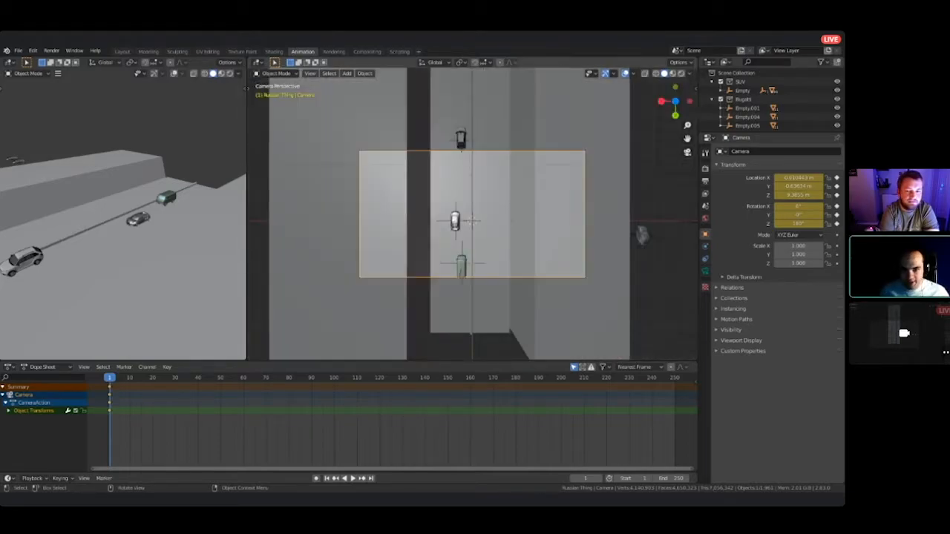
{"action": "left_click", "coordinate": [520, 275]}
{"action": "left_click", "coordinate": [519, 275]}
{"action": "middle_click_drag", "start_coordinate": [519, 252], "coordinate": [319, 141]}
{"action": "scroll", "coordinate": [472, 215], "scroll_direction": "down", "scroll_amount": 4}
{"action": "scroll", "coordinate": [491, 191], "scroll_direction": "down", "scroll_amount": 4}
{"action": "middle_click_drag", "start_coordinate": [491, 191], "coordinate": [439, 217], "text": "shift"}
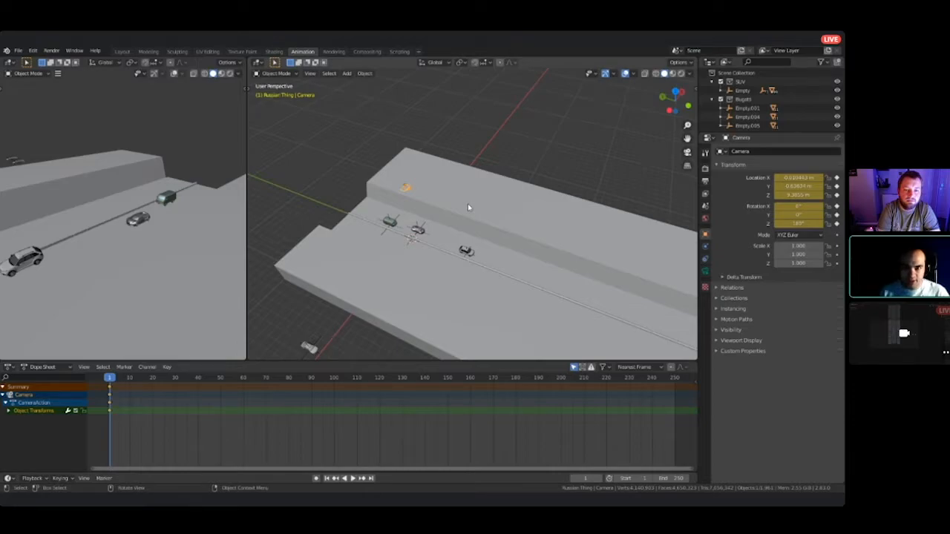
{"action": "key", "text": "KP_0"}
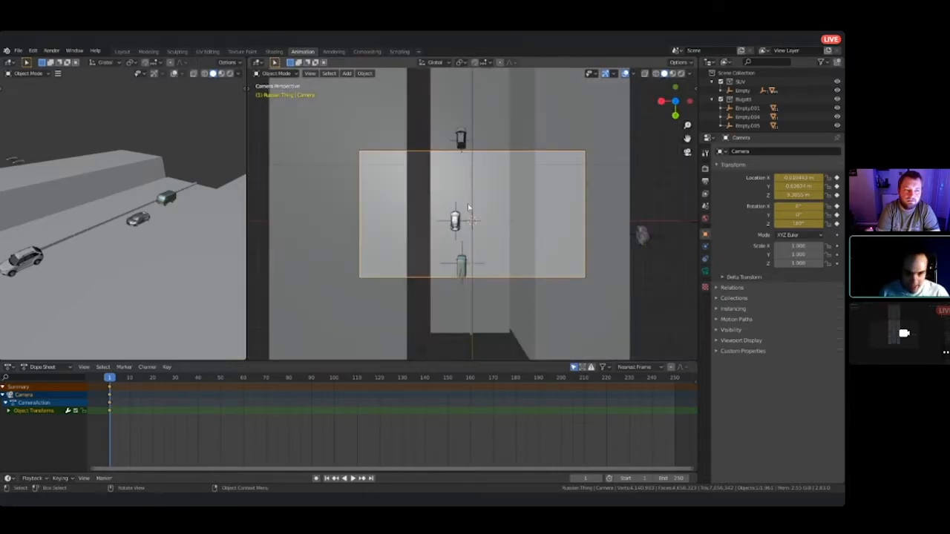
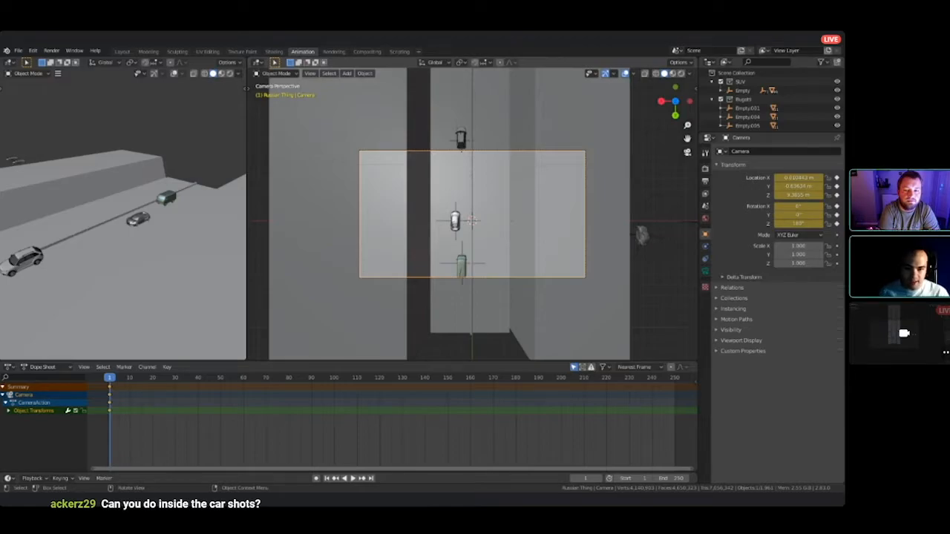
- Show the length of the highway in the main viewport and set the current frame to 125
{"action": "scroll", "coordinate": [417, 219], "scroll_direction": "down", "scroll_amount": 2}
{"action": "middle_click_drag", "start_coordinate": [418, 219], "coordinate": [475, 112]}
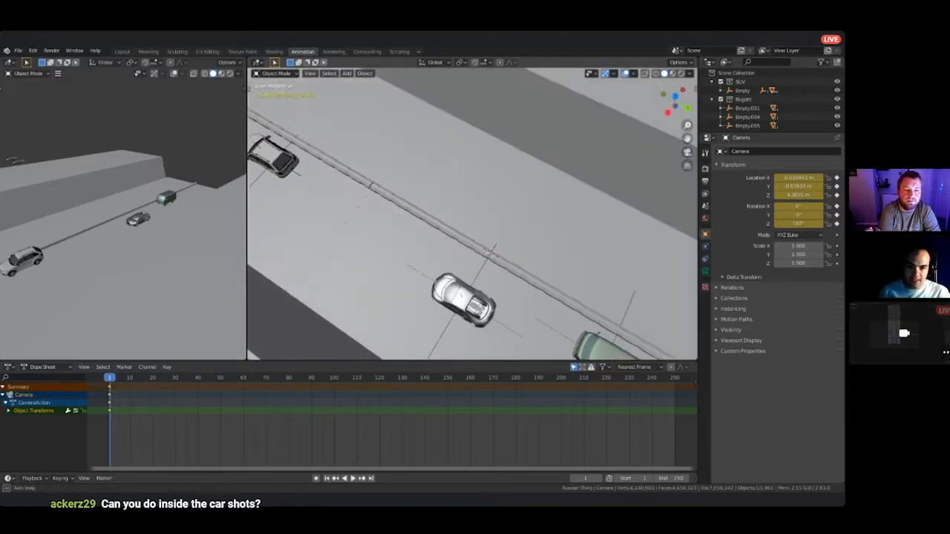
{"action": "scroll", "coordinate": [472, 216], "scroll_direction": "down", "scroll_amount": 4}
{"action": "middle_click_drag", "start_coordinate": [415, 193], "coordinate": [549, 215], "text": "shift"}
{"action": "scroll", "coordinate": [472, 217], "scroll_direction": "down", "scroll_amount": 4}
{"action": "middle_click_drag", "start_coordinate": [471, 217], "coordinate": [472, 238]}
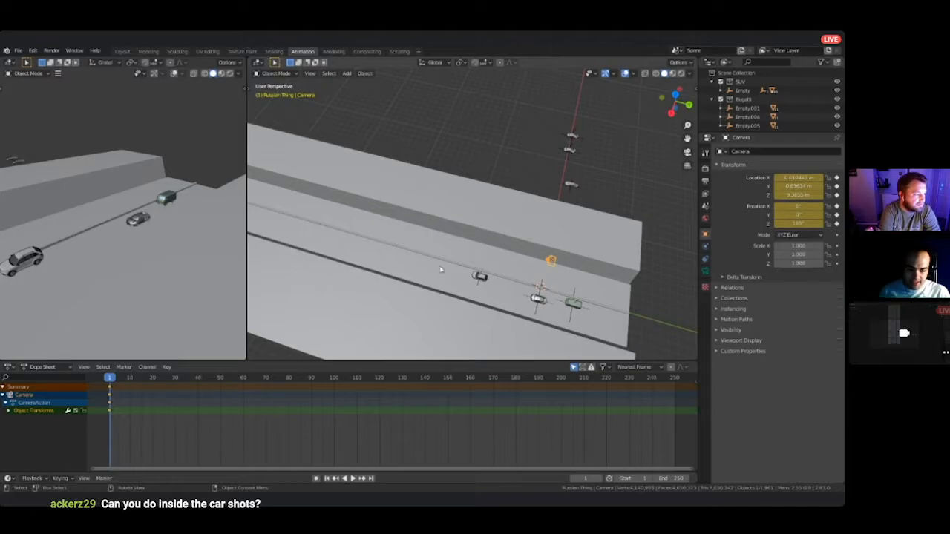
{"action": "key", "text": "space"}
{"action": "left_click_drag", "start_coordinate": [198, 377], "coordinate": [390, 377]}
{"action": "key", "text": "space"}
- Move the camera down the highway along Y to about -128 m at frame 125
{"action": "scroll", "coordinate": [472, 211], "scroll_direction": "down", "scroll_amount": 2}
{"action": "middle_click_drag", "start_coordinate": [475, 223], "coordinate": [612, 277]}
{"action": "key", "text": "g"}
{"action": "key", "text": "y"}
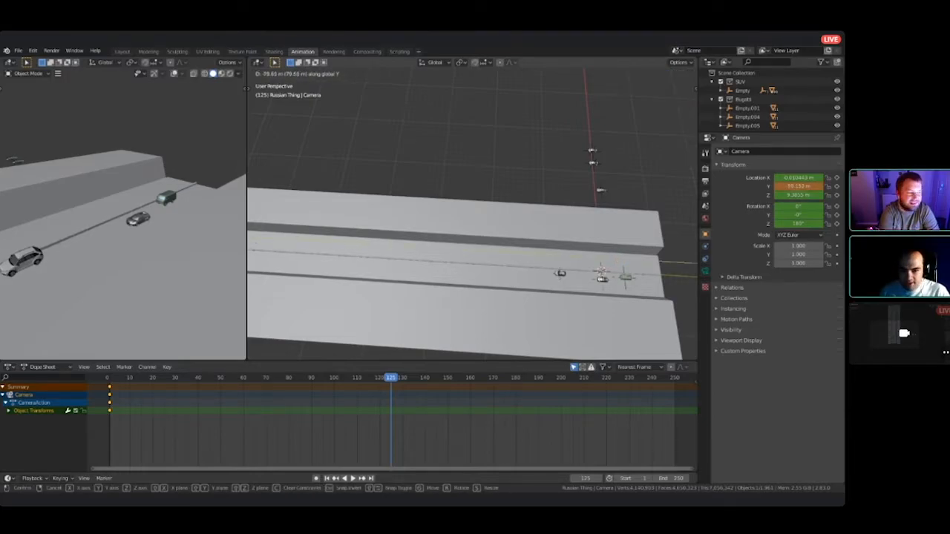
{"action": "key", "text": "Return"}
{"action": "scroll", "coordinate": [471, 212], "scroll_direction": "down", "scroll_amount": 2}
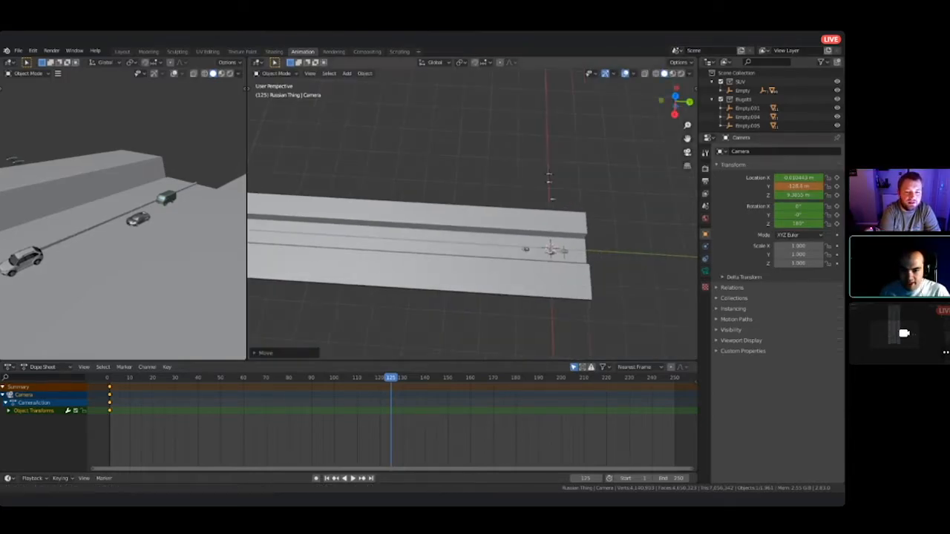
- Move the camera farther along Y to about -158 m and insert a LocRot keyframe at frame 125
{"action": "scroll", "coordinate": [427, 265], "scroll_direction": "up", "scroll_amount": 3}
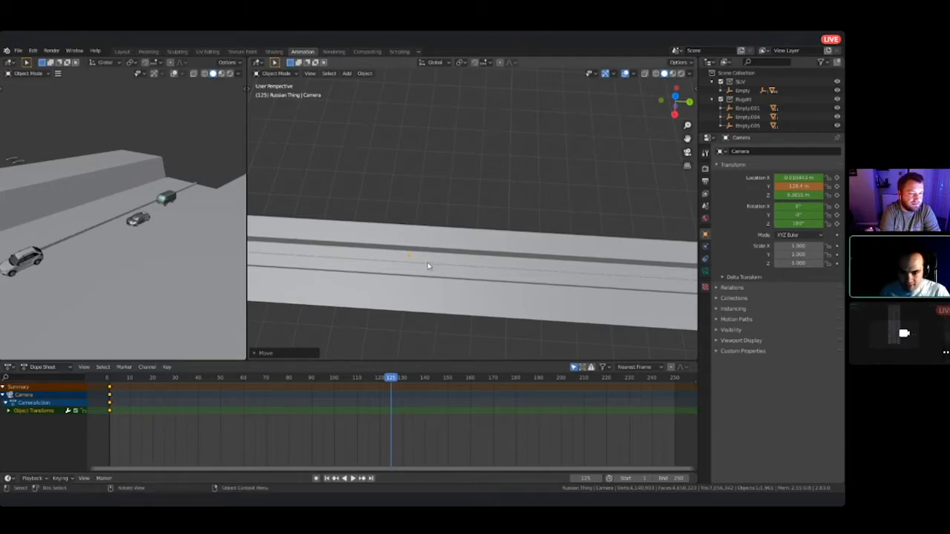
{"action": "key", "text": "g"}
{"action": "key", "text": "y"}
{"action": "key", "text": "Return"}
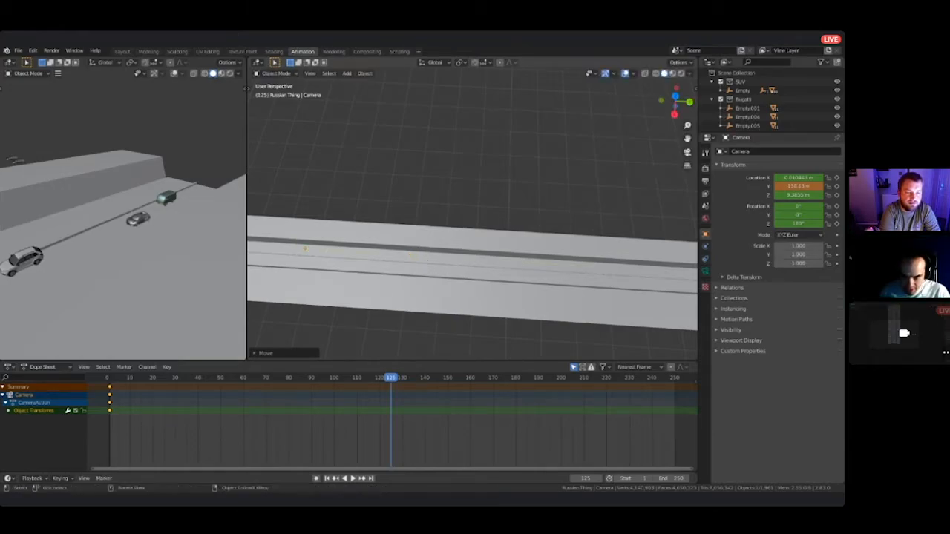
{"action": "key", "text": "i"}
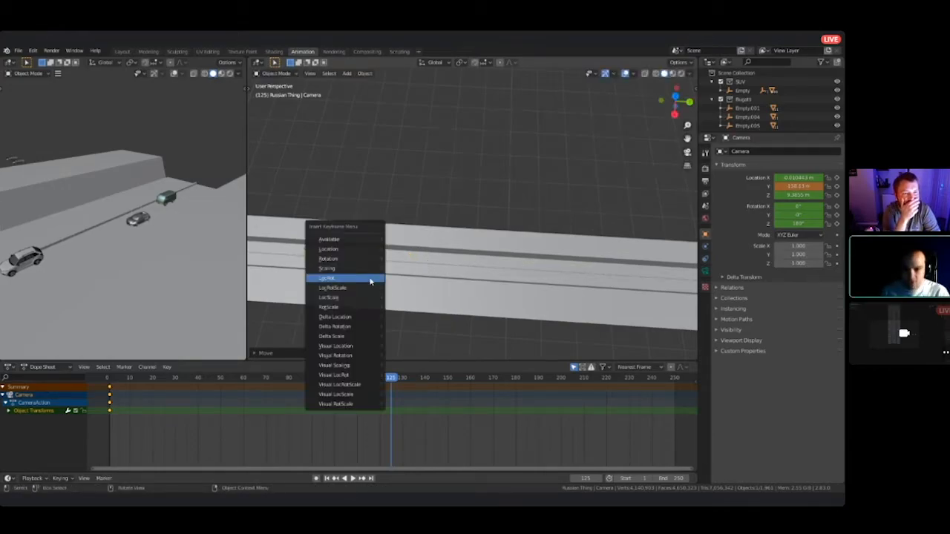
{"action": "left_click", "coordinate": [364, 276]}
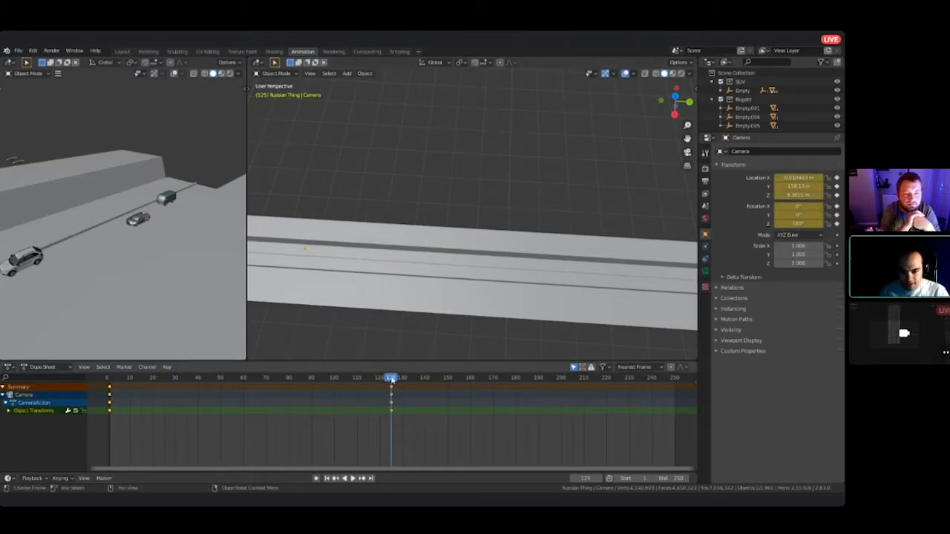
- Show the camera view in the smaller viewport and scrub through the camera's motion, ending at frame 0
{"action": "key", "text": "ctrl+shift+space"}
{"action": "left_click_drag", "start_coordinate": [261, 377], "coordinate": [357, 377]}
{"action": "left_click_drag", "start_coordinate": [357, 376], "coordinate": [221, 377]}
{"action": "key", "text": "space"}
{"action": "key", "text": "KP_0"}
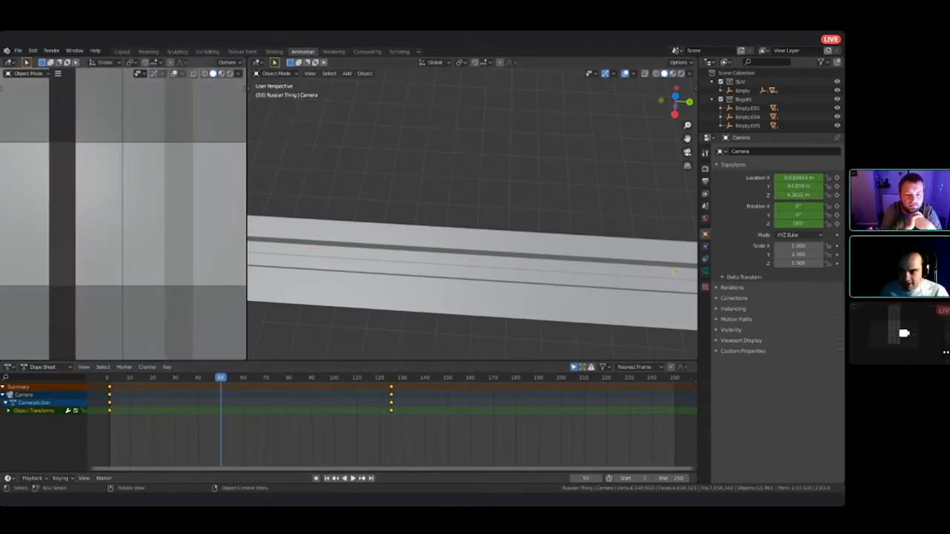
{"action": "left_click_drag", "start_coordinate": [127, 377], "coordinate": [108, 377]}
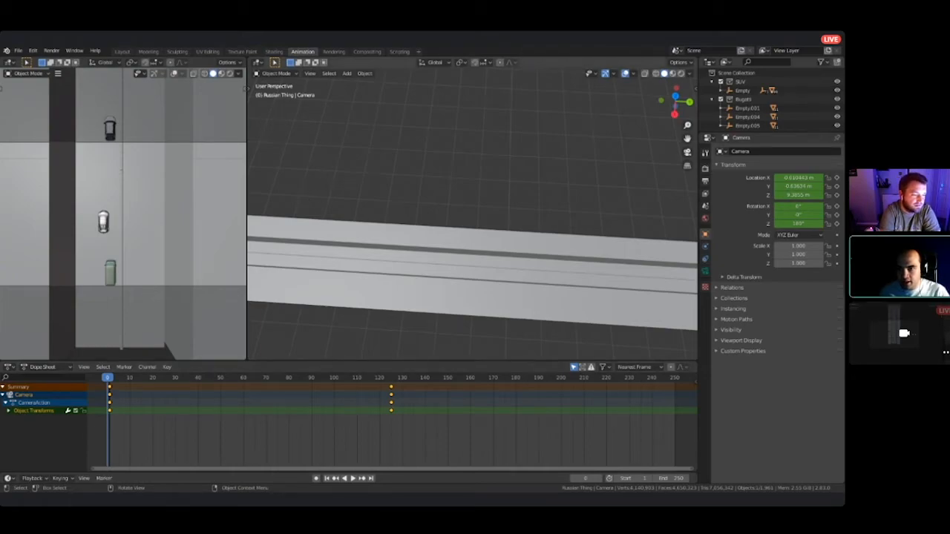
- Replace the main 3D viewport with the Graph Editor and bring the camera's descending Y location curve into view
{"action": "left_click", "coordinate": [258, 62]}
{"action": "left_click", "coordinate": [258, 62]}
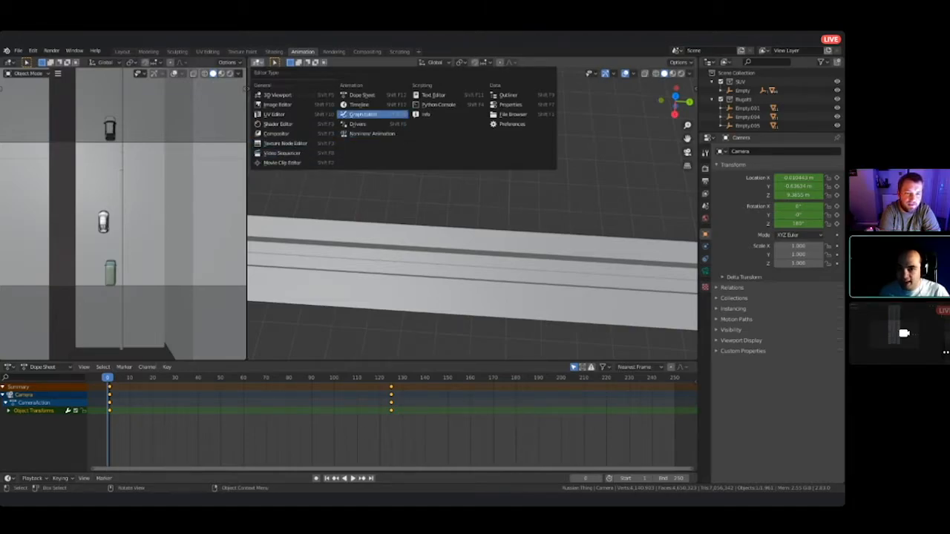
{"action": "left_click", "coordinate": [362, 114]}
{"action": "scroll", "coordinate": [518, 211], "scroll_direction": "down", "scroll_amount": 2}
{"action": "middle_click_drag", "start_coordinate": [518, 212], "coordinate": [510, 143]}
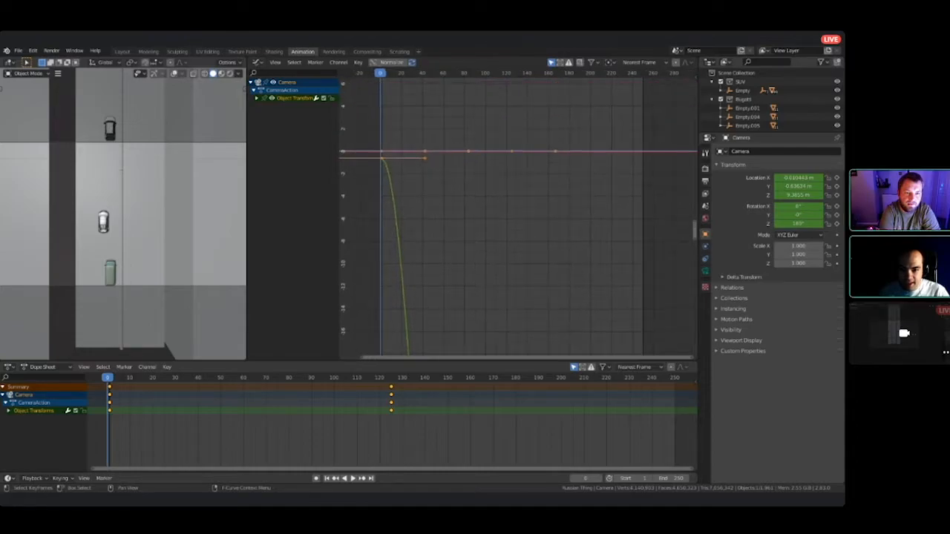
- Set the interpolation mode of the camera's keyframes to Linear and deselect the curves
{"action": "right_click", "coordinate": [407, 195]}
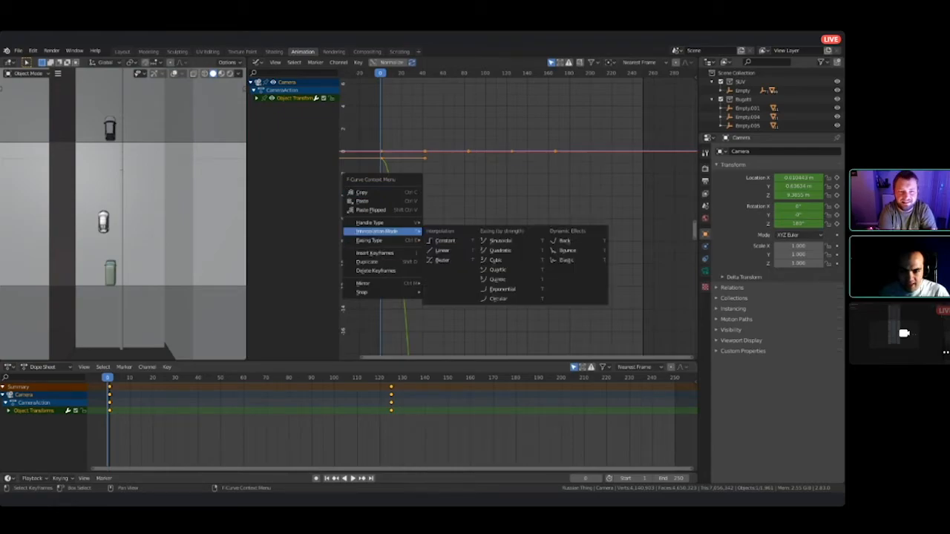
{"action": "mouse_move", "coordinate": [402, 235]}
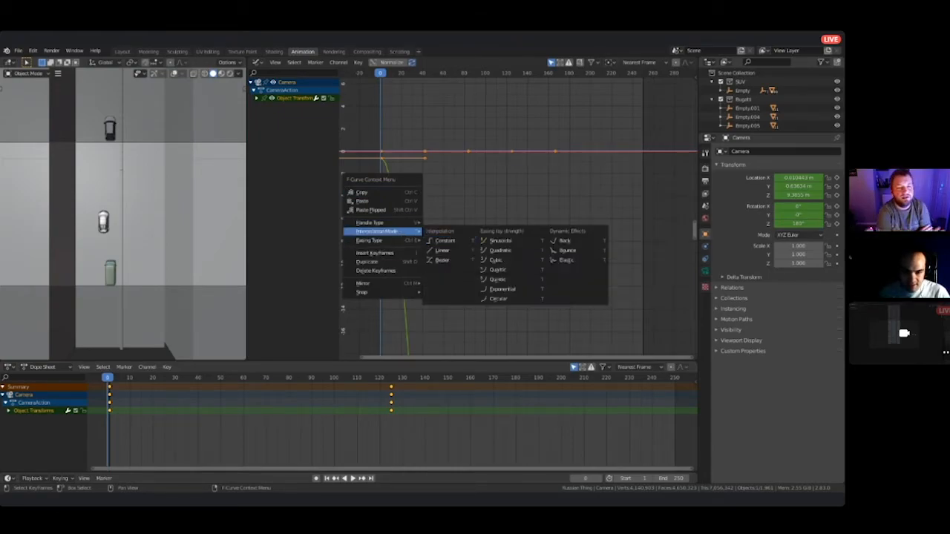
{"action": "left_click", "coordinate": [442, 250]}
{"action": "key", "text": "Home"}
{"action": "middle_click_drag", "start_coordinate": [482, 348], "coordinate": [476, 77]}
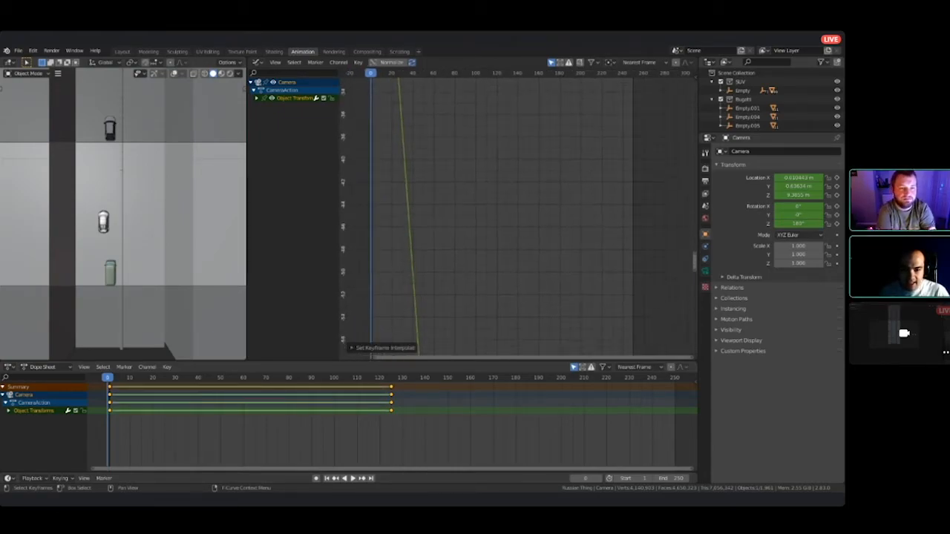
{"action": "left_click", "coordinate": [456, 220]}
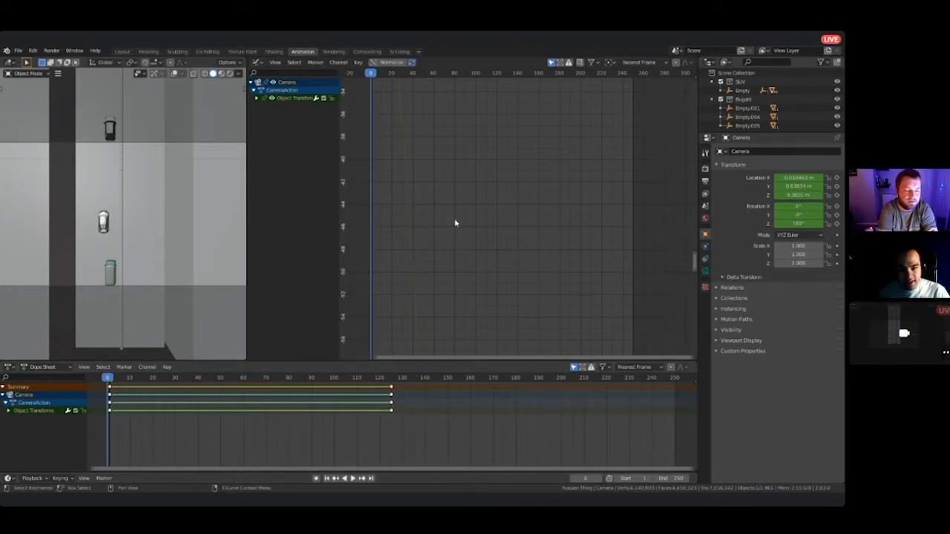
{"action": "middle_click_drag", "start_coordinate": [417, 154], "coordinate": [427, 220]}
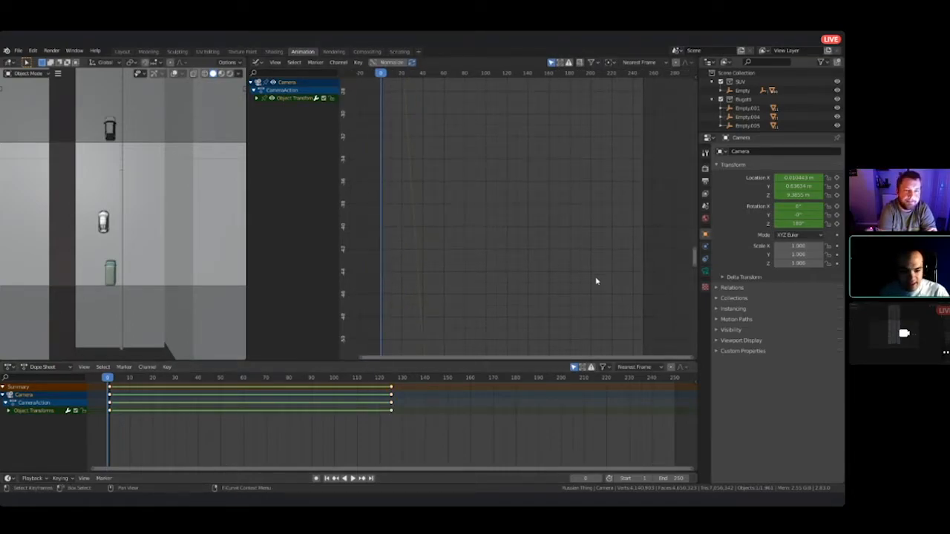
- Switch the Graph Editor back to a 3D viewport and focus the view on the green UAZ van at the highway's start
{"action": "left_click", "coordinate": [256, 62]}
{"action": "left_click", "coordinate": [278, 94]}
{"action": "scroll", "coordinate": [472, 216], "scroll_direction": "down", "scroll_amount": 6}
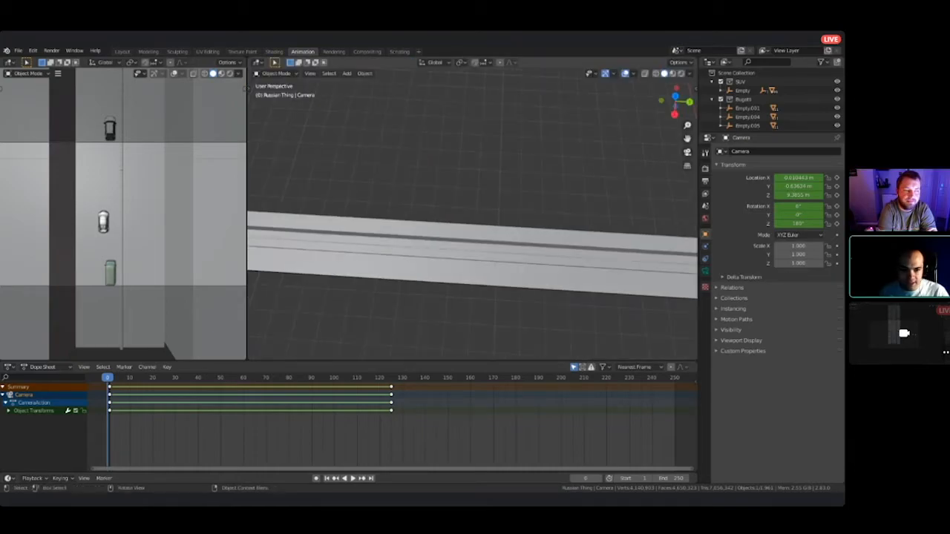
{"action": "scroll", "coordinate": [472, 215], "scroll_direction": "up", "scroll_amount": 7}
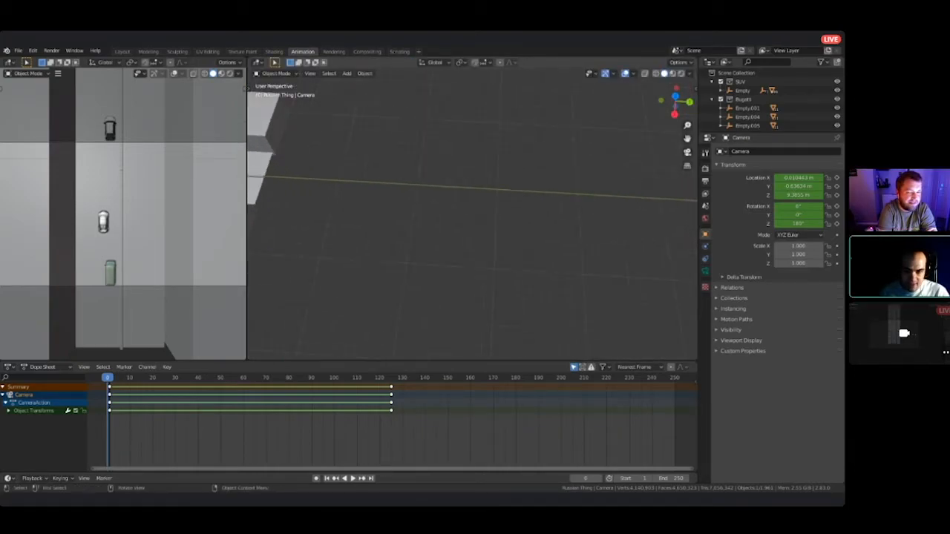
{"action": "middle_click_drag", "start_coordinate": [356, 186], "coordinate": [584, 243], "text": "shift"}
{"action": "left_click", "coordinate": [433, 230]}
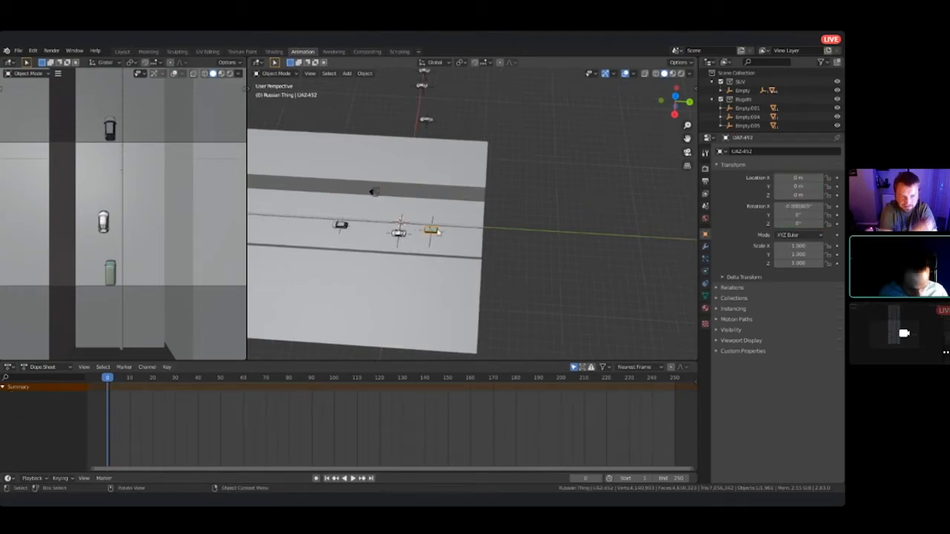
{"action": "key", "text": "KP_Decimal"}
{"action": "middle_click_drag", "start_coordinate": [433, 232], "coordinate": [645, 211]}
{"action": "scroll", "coordinate": [445, 190], "scroll_direction": "down", "scroll_amount": 3}
- Select the white SUV's windshield and frame it in a close-up from the front
{"action": "middle_click_drag", "start_coordinate": [475, 208], "coordinate": [549, 152]}
{"action": "scroll", "coordinate": [472, 214], "scroll_direction": "down", "scroll_amount": 3}
{"action": "middle_click_drag", "start_coordinate": [408, 239], "coordinate": [430, 219], "text": "shift"}
{"action": "left_click", "coordinate": [492, 195]}
{"action": "scroll", "coordinate": [472, 214], "scroll_direction": "up", "scroll_amount": 4}
{"action": "middle_click_drag", "start_coordinate": [312, 282], "coordinate": [623, 148], "text": "shift"}
{"action": "scroll", "coordinate": [472, 213], "scroll_direction": "up", "scroll_amount": 5}
{"action": "left_click", "coordinate": [360, 191]}
{"action": "scroll", "coordinate": [472, 214], "scroll_direction": "down", "scroll_amount": 8}
{"action": "middle_click_drag", "start_coordinate": [472, 213], "coordinate": [431, 286]}
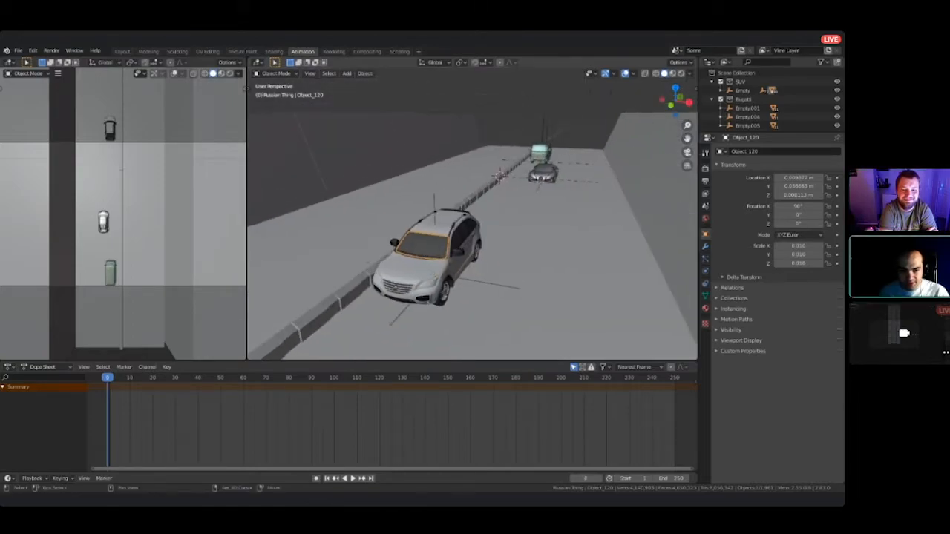
{"action": "key", "text": "KP_Decimal"}
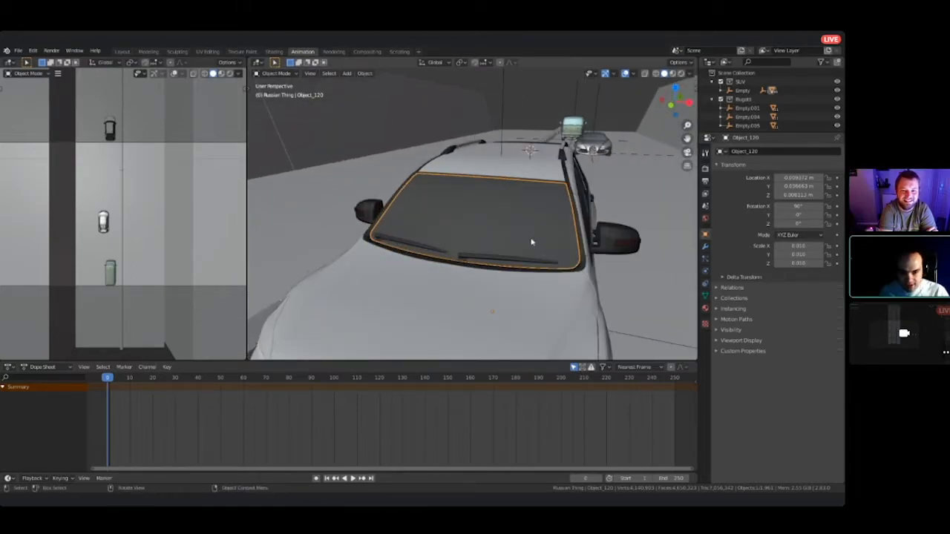
{"action": "middle_click_drag", "start_coordinate": [531, 242], "coordinate": [601, 157]}
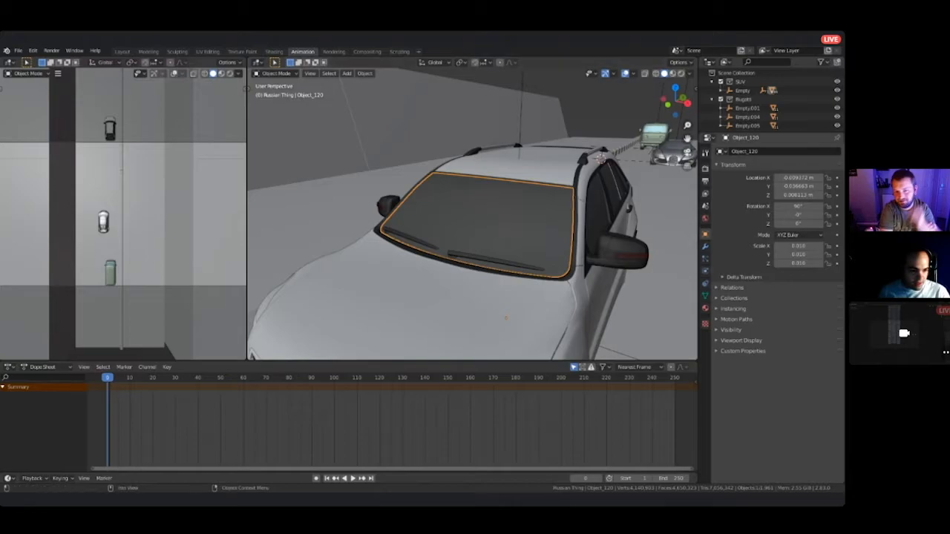
- Change the surface shader of the windshield's material to Transparent BSDF
{"action": "left_click", "coordinate": [705, 308]}
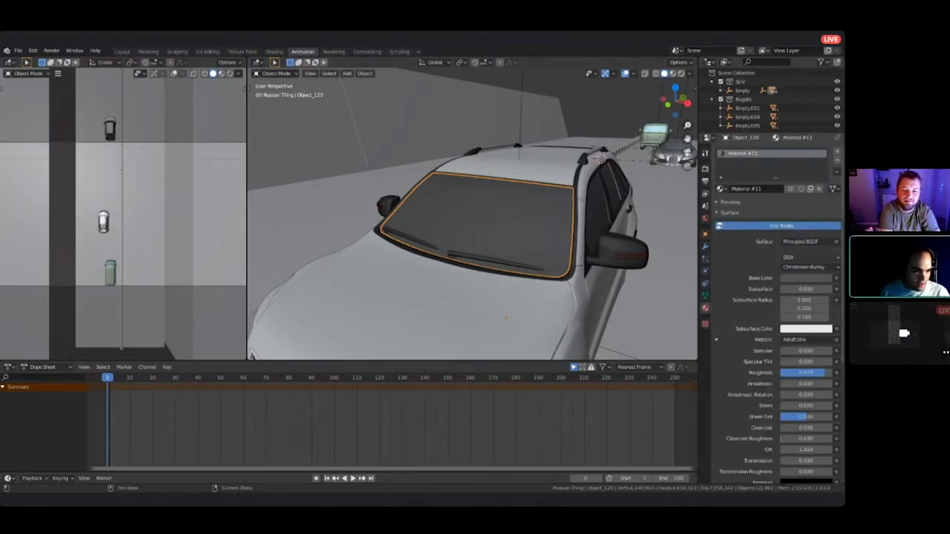
{"action": "left_click", "coordinate": [807, 241]}
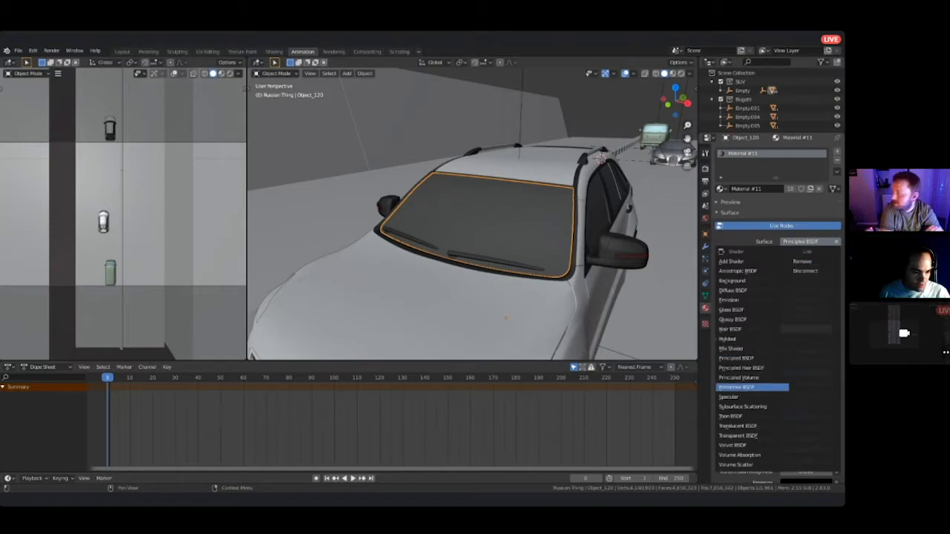
{"action": "left_click", "coordinate": [737, 436]}
- Examine the SUV's windshield and hood from the front at close and wider range
{"action": "middle_click_drag", "start_coordinate": [519, 222], "coordinate": [438, 245], "text": "shift"}
{"action": "scroll", "coordinate": [472, 213], "scroll_direction": "up", "scroll_amount": 2}
{"action": "scroll", "coordinate": [472, 214], "scroll_direction": "down", "scroll_amount": 2}
{"action": "scroll", "coordinate": [472, 214], "scroll_direction": "down", "scroll_amount": 4}
{"action": "scroll", "coordinate": [466, 332], "scroll_direction": "down", "scroll_amount": 1}
{"action": "middle_click_drag", "start_coordinate": [523, 222], "coordinate": [505, 241]}
{"action": "scroll", "coordinate": [472, 222], "scroll_direction": "up", "scroll_amount": 3}
{"action": "middle_click_drag", "start_coordinate": [437, 286], "coordinate": [497, 227]}
{"action": "scroll", "coordinate": [460, 245], "scroll_direction": "up", "scroll_amount": 5}
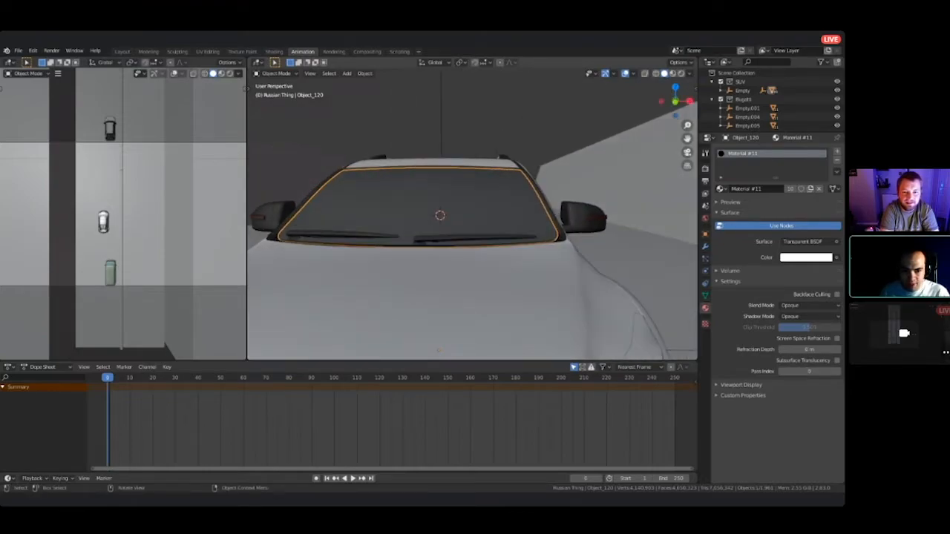
{"action": "scroll", "coordinate": [531, 204], "scroll_direction": "down", "scroll_amount": 2}
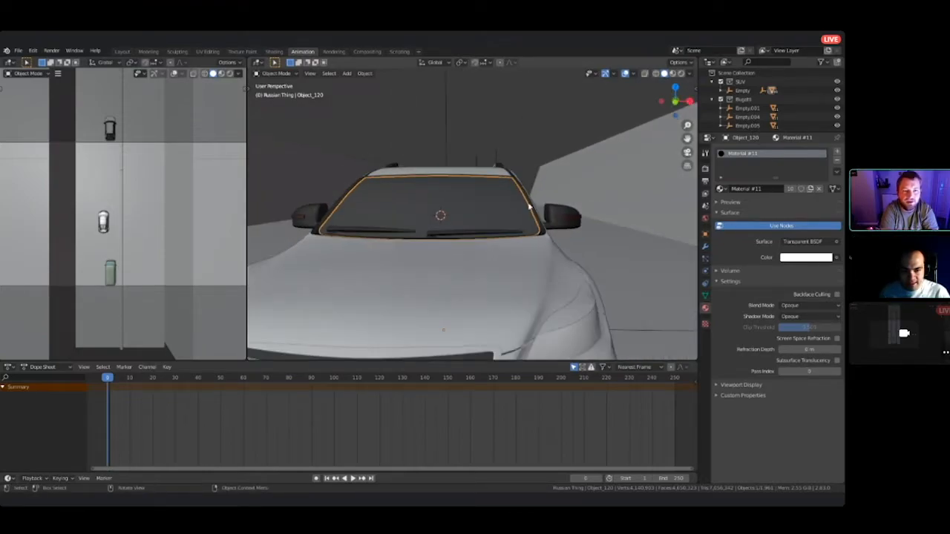
{"action": "scroll", "coordinate": [525, 177], "scroll_direction": "down", "scroll_amount": 3}
{"action": "mouse_move", "coordinate": [526, 177]}
{"action": "middle_mouse_down"}
{"action": "mouse_move", "coordinate": [521, 202]}
{"action": "mouse_move", "coordinate": [489, 238]}
{"action": "mouse_move", "coordinate": [519, 178]}
{"action": "middle_mouse_up"}
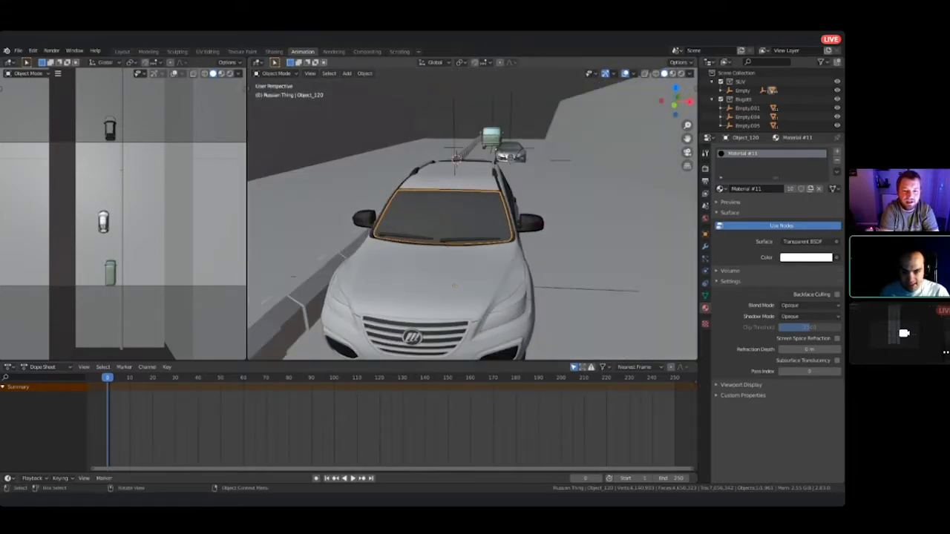
- Select an edge on the hood in the SUV's body mesh and snap the 3D cursor to it
{"action": "middle_click_drag", "start_coordinate": [499, 215], "coordinate": [475, 267]}
{"action": "key", "text": "shift+a"}
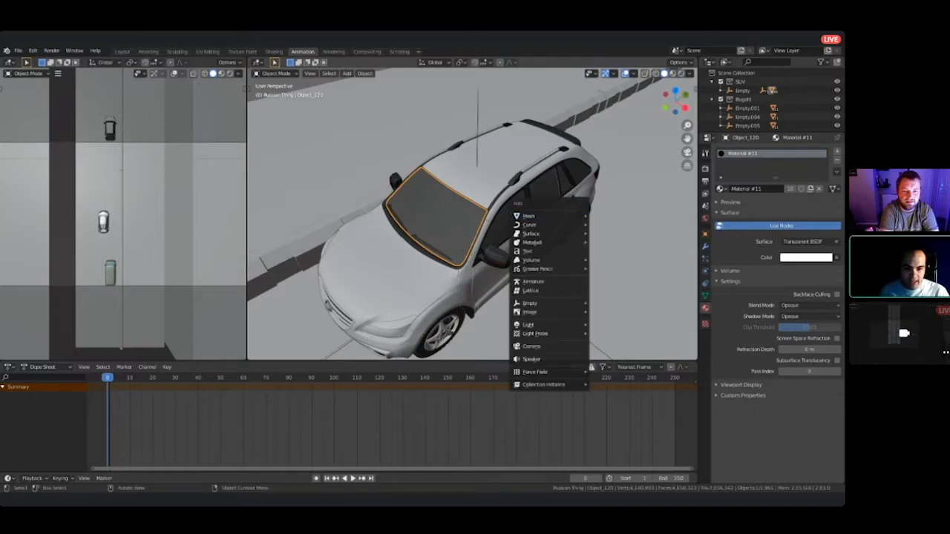
{"action": "left_click", "coordinate": [497, 191]}
{"action": "key", "text": "Tab"}
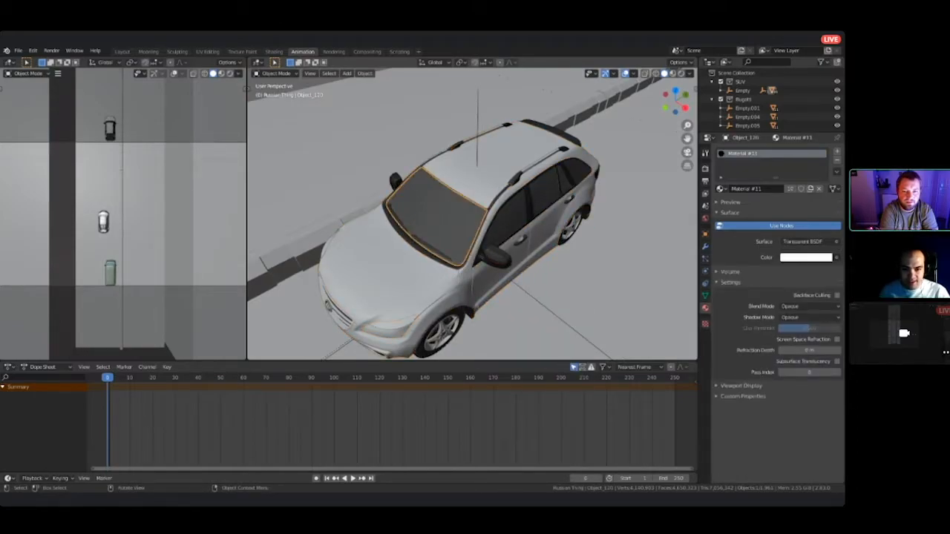
{"action": "key", "text": "a"}
{"action": "middle_click_drag", "start_coordinate": [437, 282], "coordinate": [482, 245]}
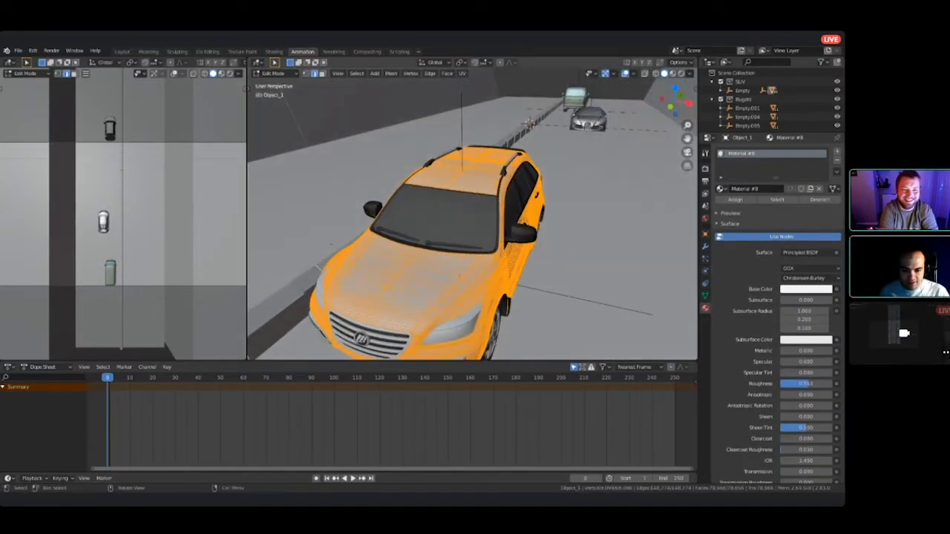
{"action": "left_click", "coordinate": [475, 267]}
{"action": "scroll", "coordinate": [472, 223], "scroll_direction": "up", "scroll_amount": 8}
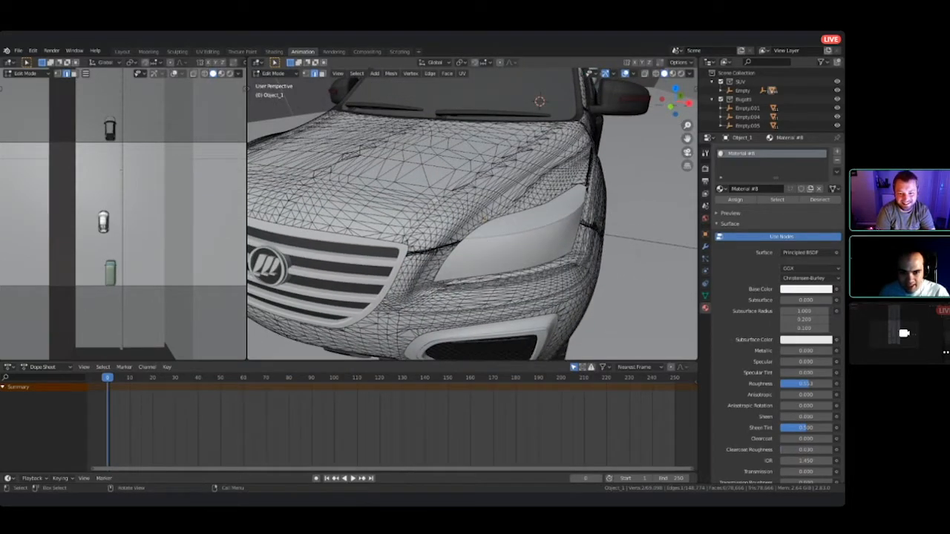
{"action": "key", "text": "shift+s"}
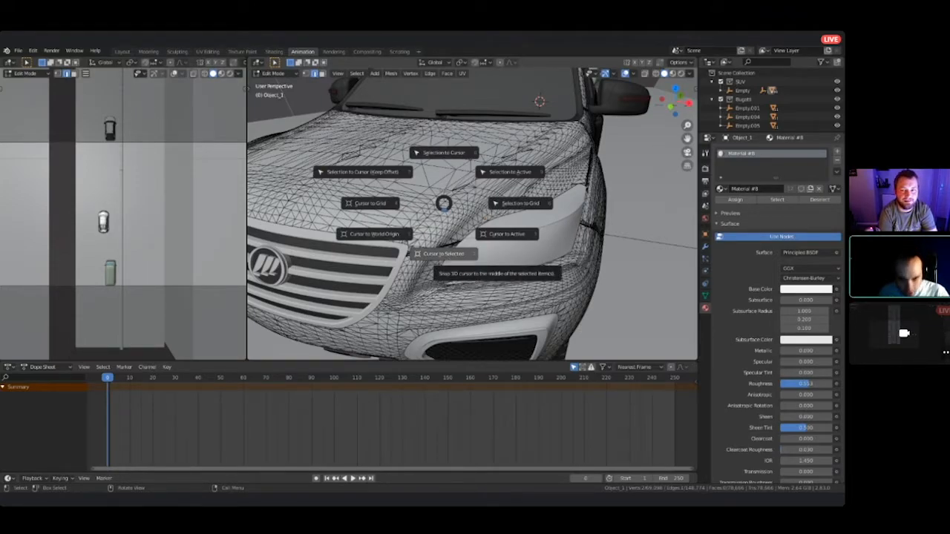
{"action": "left_click", "coordinate": [443, 254]}
{"action": "key", "text": "Tab"}
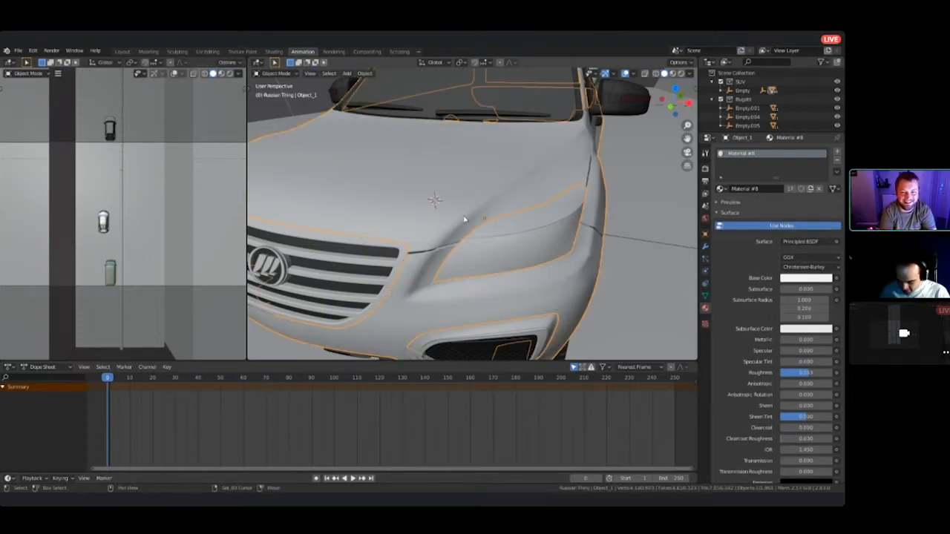
- Add a camera at the 3D cursor and move it slightly above the front of the SUV's hood
{"action": "key", "text": "shift+a"}
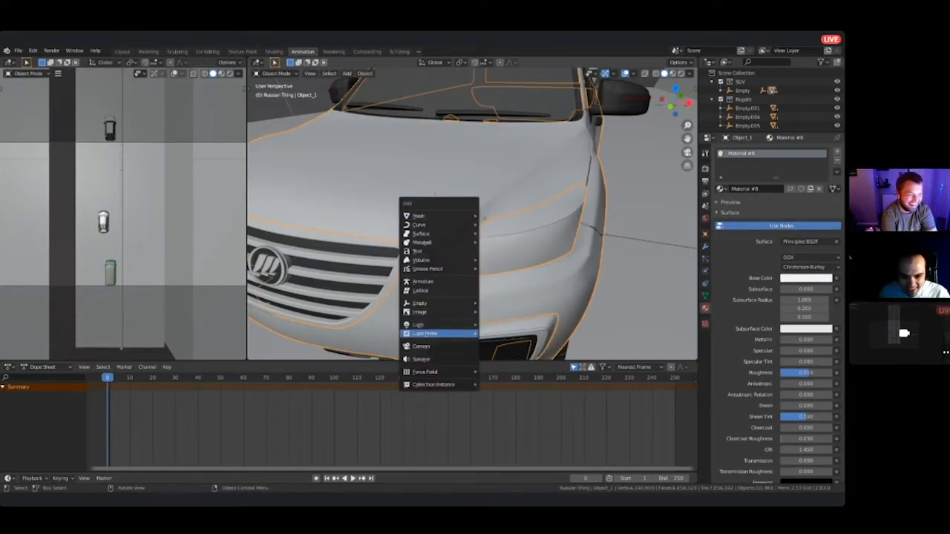
{"action": "left_click", "coordinate": [420, 346]}
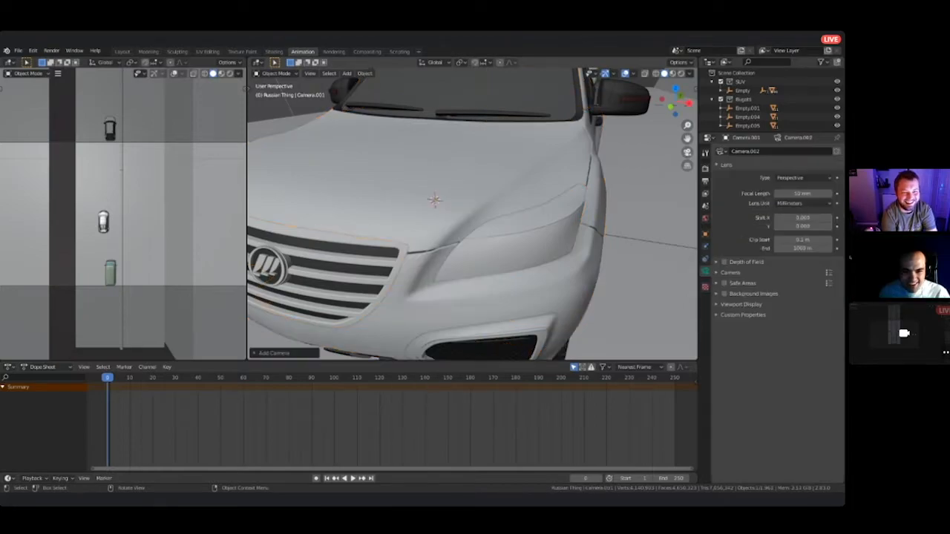
{"action": "scroll", "coordinate": [472, 214], "scroll_direction": "down", "scroll_amount": 6}
{"action": "scroll", "coordinate": [472, 214], "scroll_direction": "up", "scroll_amount": 1}
{"action": "middle_click_drag", "start_coordinate": [472, 213], "coordinate": [371, 187]}
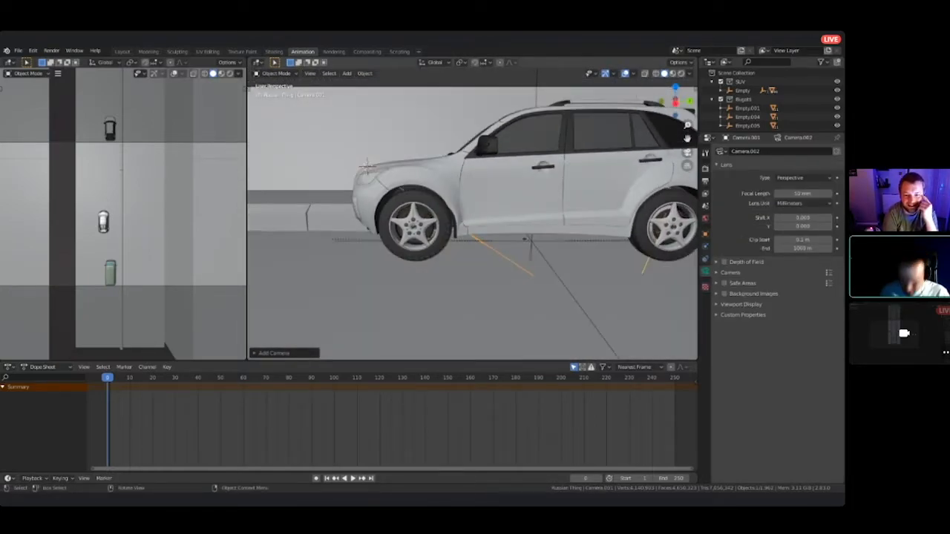
{"action": "key", "text": "g"}
{"action": "left_click", "coordinate": [366, 165]}
- Rotate the hood camera about the global Z axis so it points back towards the windshield
{"action": "middle_click_drag", "start_coordinate": [365, 165], "coordinate": [505, 265]}
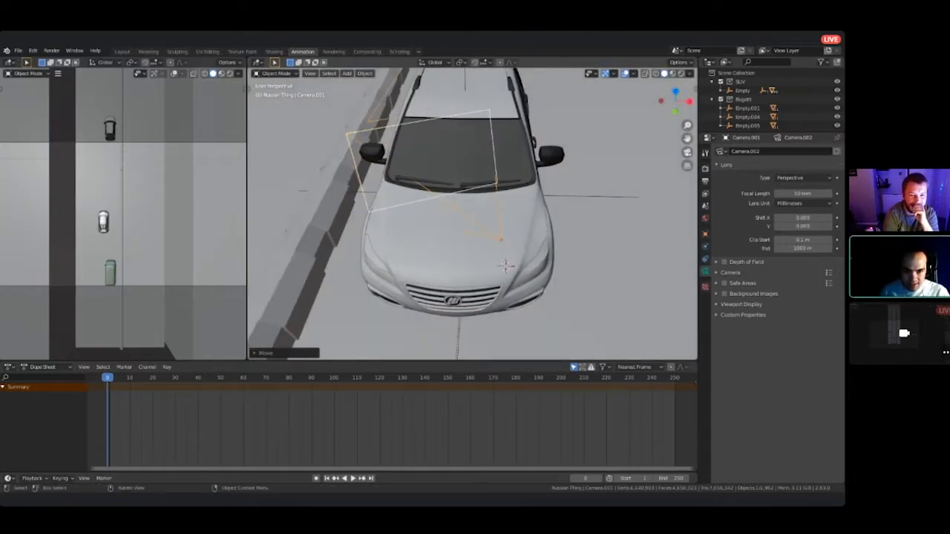
{"action": "key", "text": "r"}
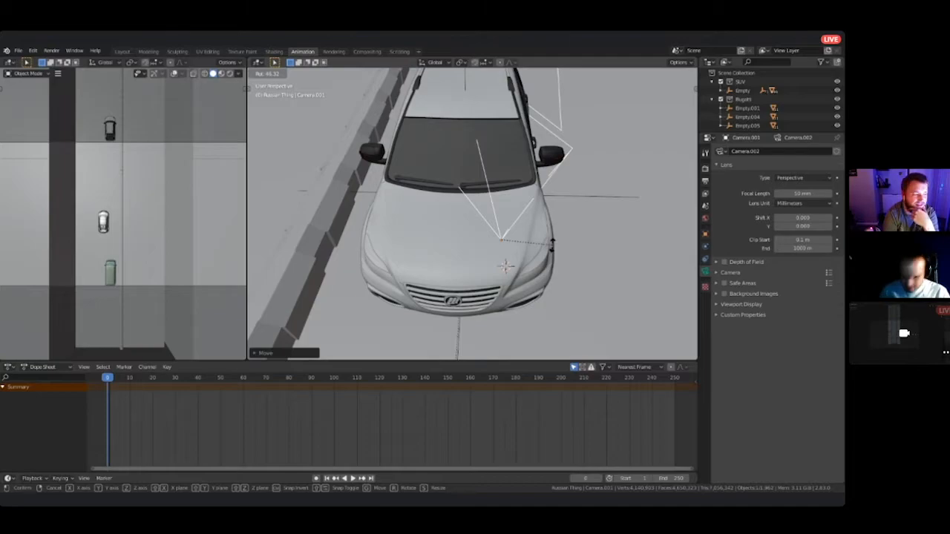
{"action": "key", "text": "z"}
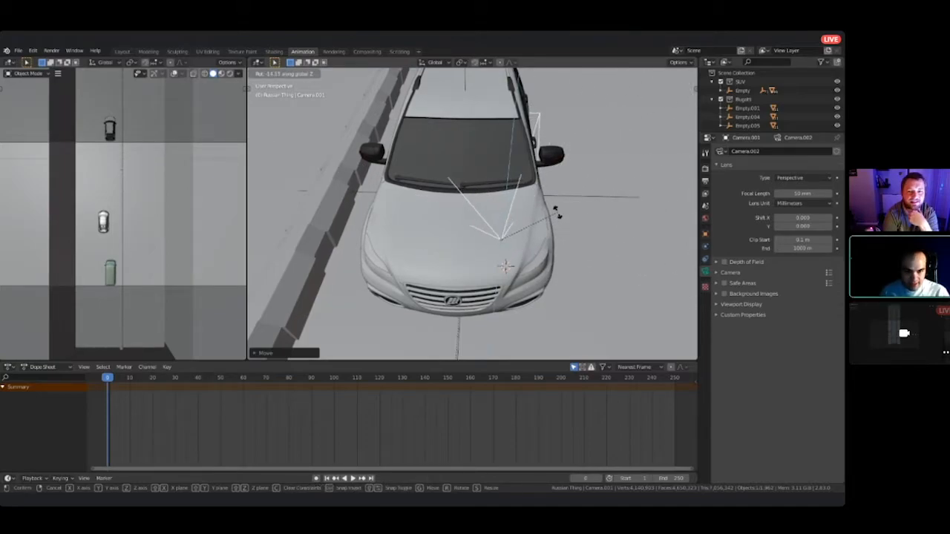
{"action": "left_click", "coordinate": [557, 213]}
- Name the hood camera's data Hero Car Cam and set its focal length to 23 mm
{"action": "left_click", "coordinate": [771, 151]}
{"action": "type", "text": "Hero Camr Cam"}
{"action": "key", "text": "Return"}
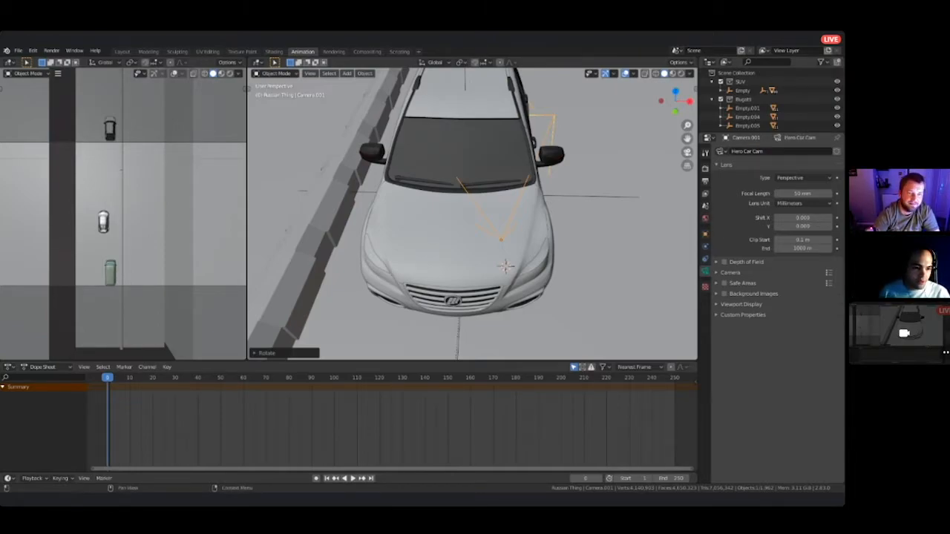
{"action": "left_click", "coordinate": [816, 194]}
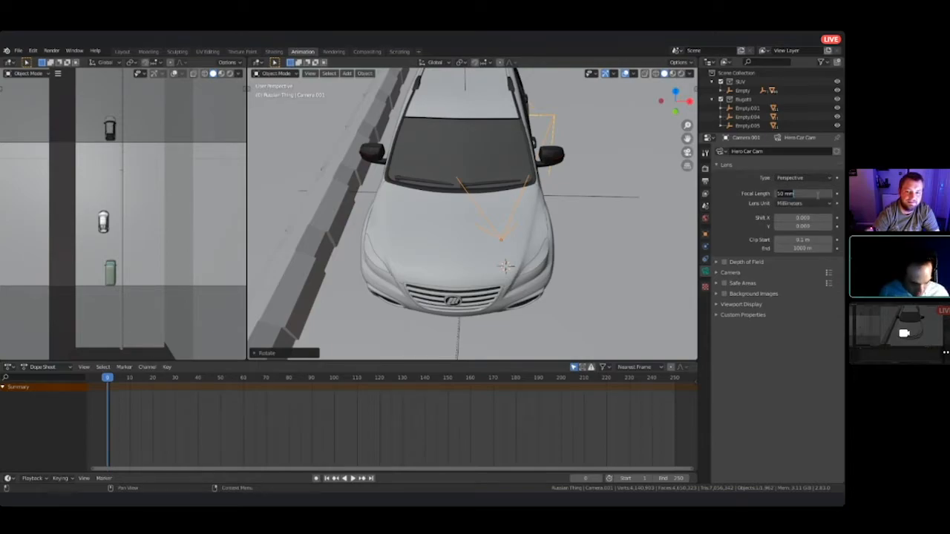
{"action": "type", "text": "23"}
{"action": "key", "text": "Return"}
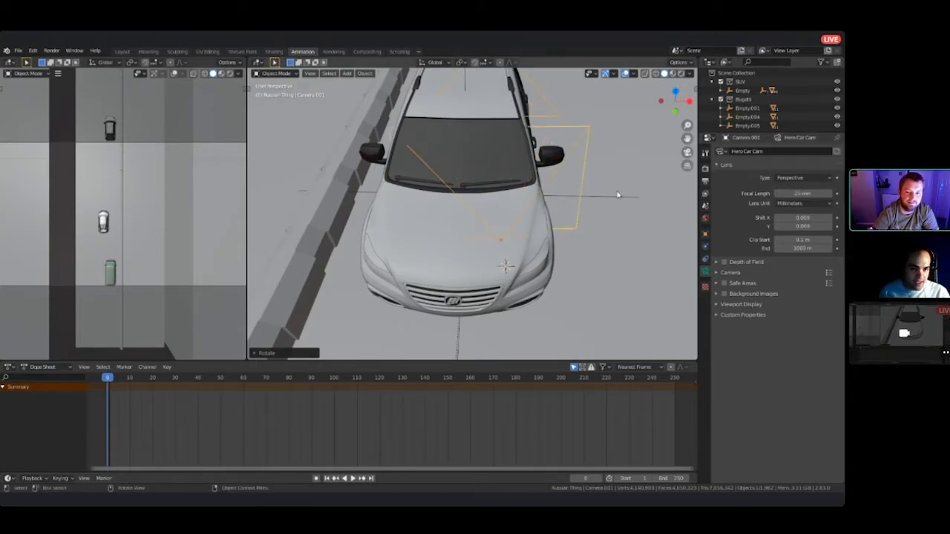
{"action": "left_click", "coordinate": [705, 218]}
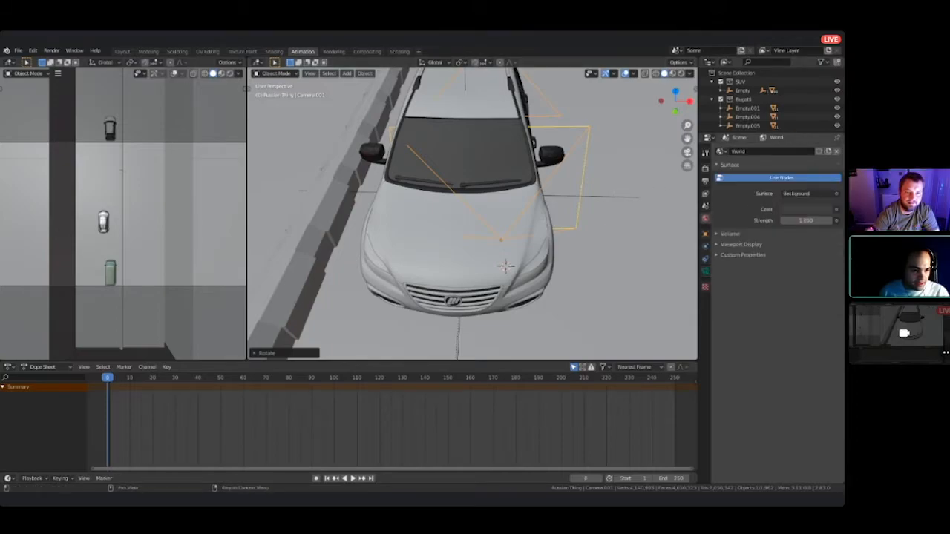
{"action": "left_click", "coordinate": [704, 206]}
{"action": "left_click", "coordinate": [809, 162]}
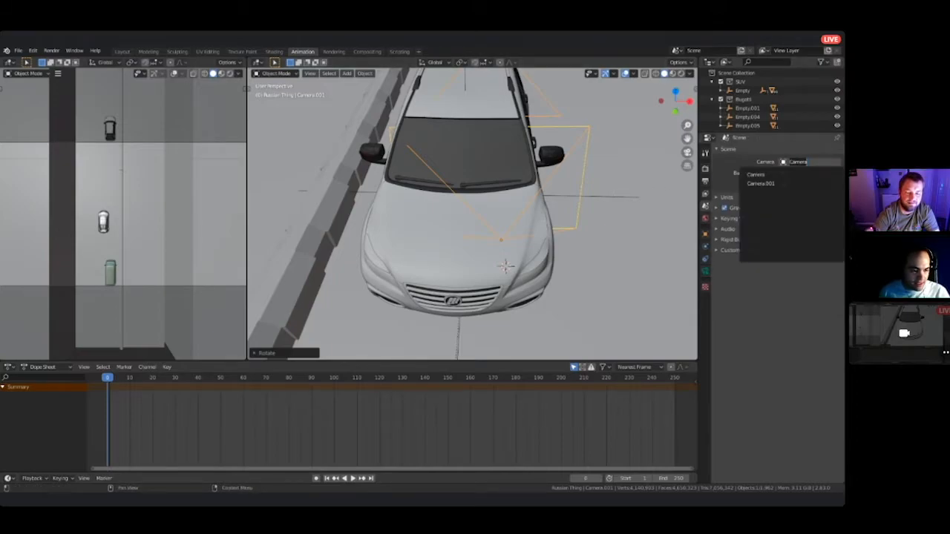
{"action": "left_click", "coordinate": [761, 173]}
- Rename the hood camera object as Hero Car Cam
{"action": "left_click", "coordinate": [705, 234]}
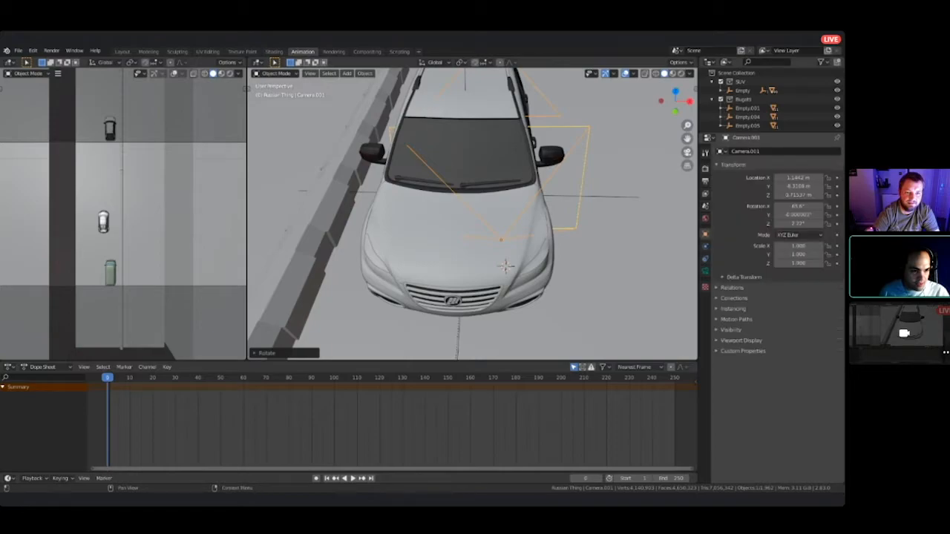
{"action": "left_click", "coordinate": [783, 151]}
{"action": "type", "text": "Hero Car "}
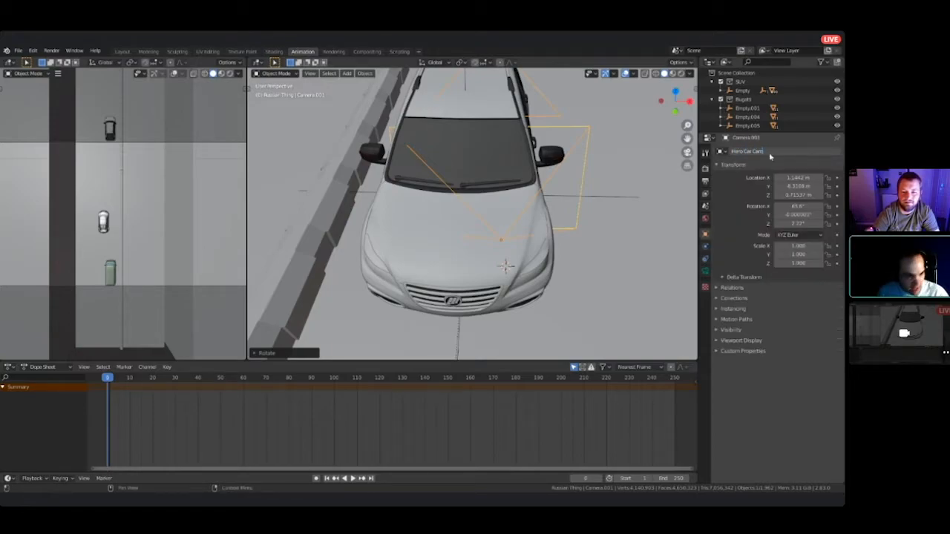
{"action": "type", "text": "Cam"}
{"action": "key", "text": "Return"}
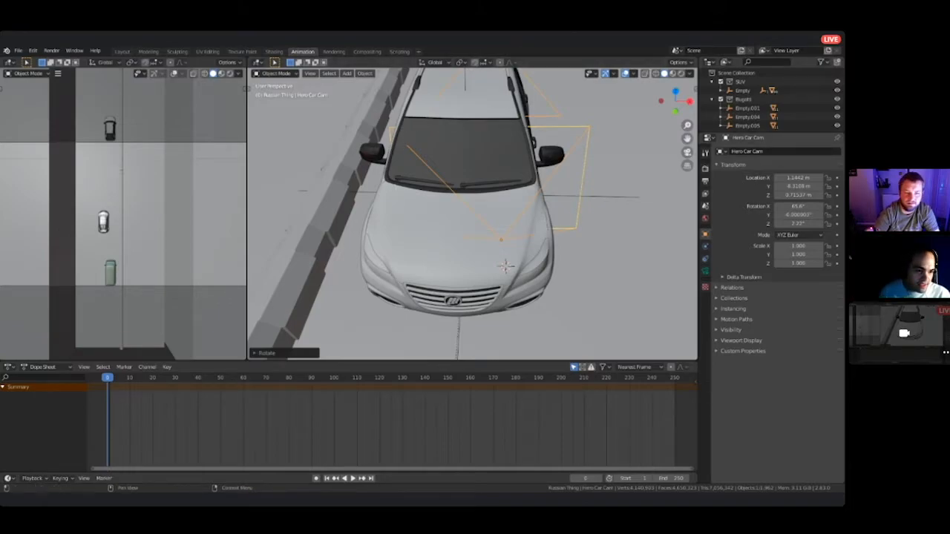
- Set the scene's active camera to Hero Car Cam
{"action": "left_click", "coordinate": [705, 193]}
{"action": "left_click", "coordinate": [704, 205]}
{"action": "left_click", "coordinate": [798, 162]}
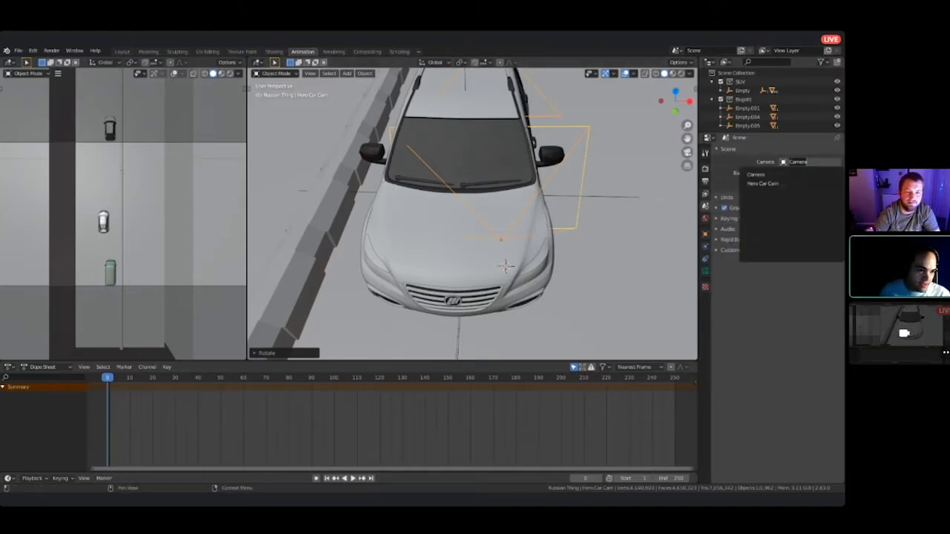
{"action": "left_click", "coordinate": [772, 184]}
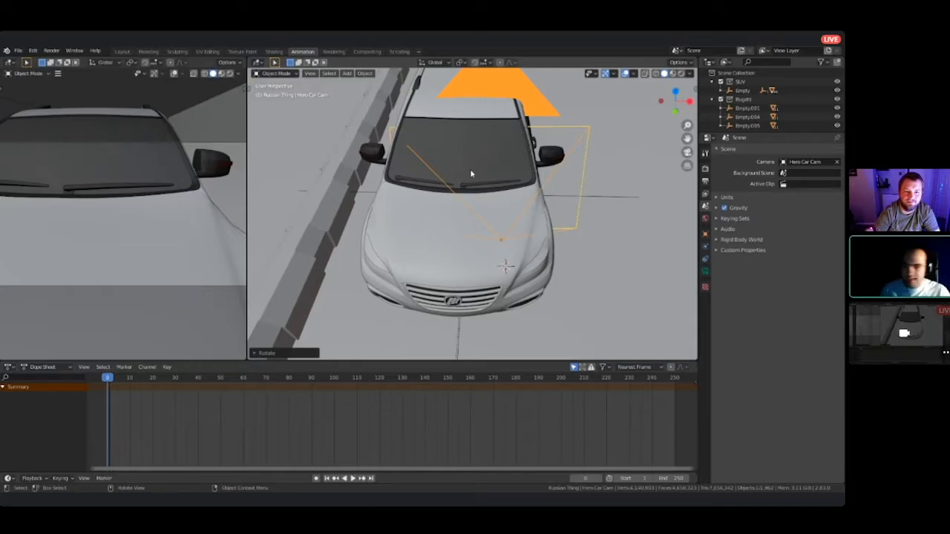
{"action": "scroll", "coordinate": [124, 214], "scroll_direction": "down", "scroll_amount": 2}
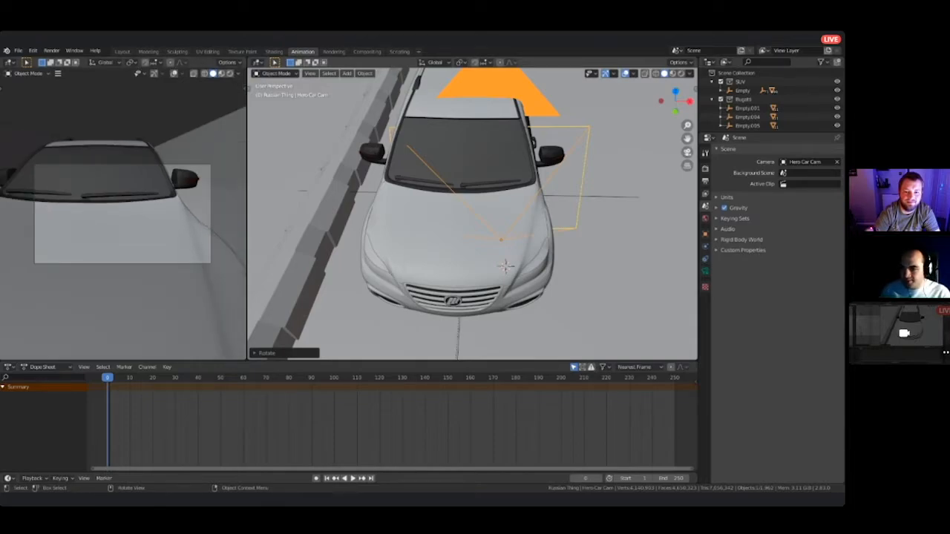
- Select Hero Car Cam, look through it and tilt it up with a trackball rotation so the windshield sits inside the frame
{"action": "middle_click_drag", "start_coordinate": [472, 222], "coordinate": [486, 197]}
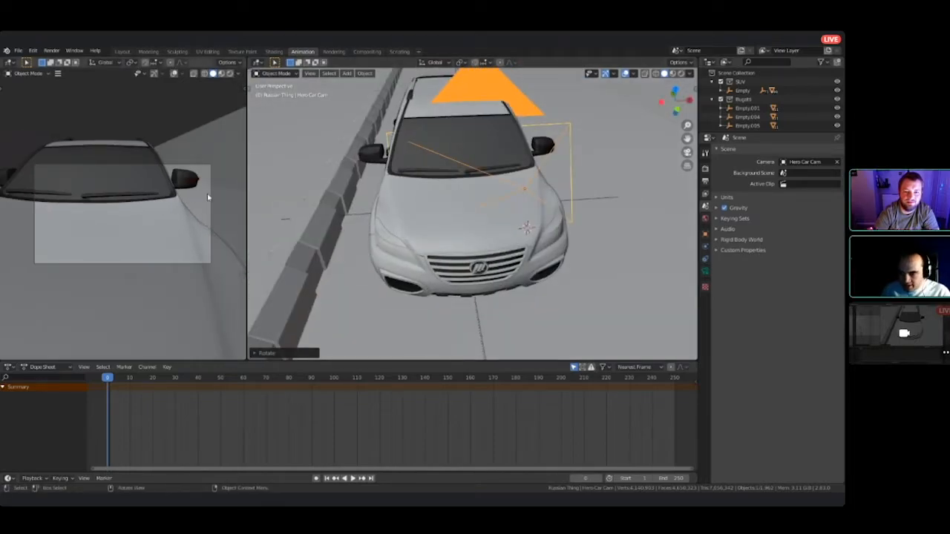
{"action": "left_click", "coordinate": [562, 153]}
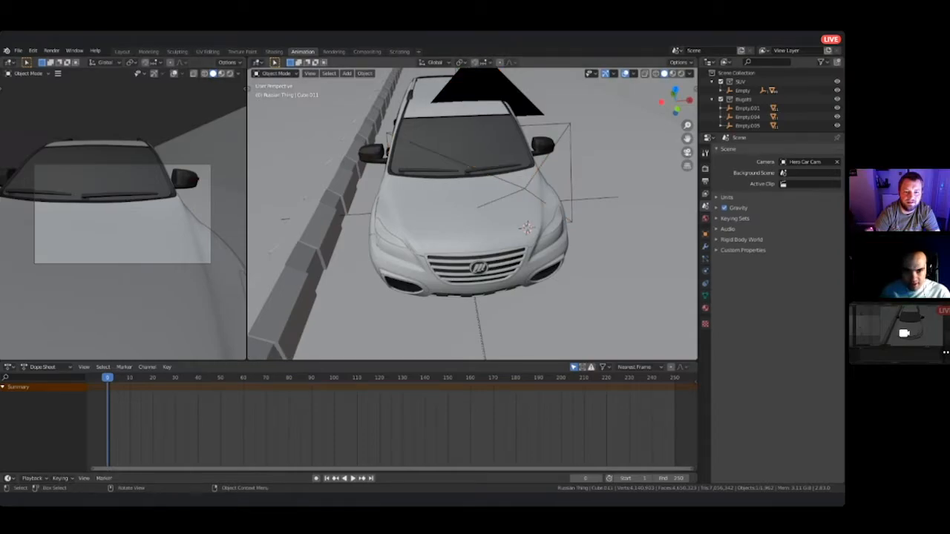
{"action": "left_click", "coordinate": [466, 170]}
{"action": "left_click", "coordinate": [527, 190]}
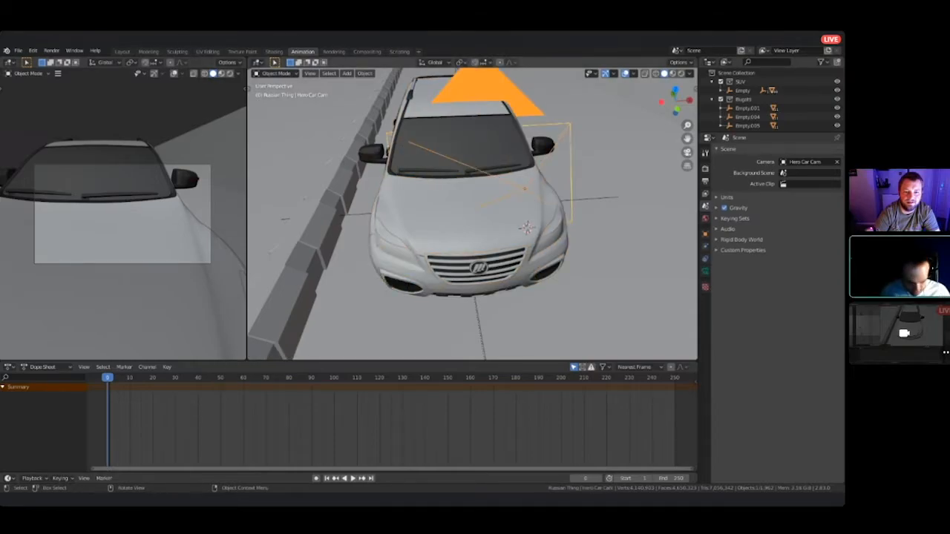
{"action": "key", "text": "KP_0"}
{"action": "key", "text": "r"}
{"action": "key", "text": "r"}
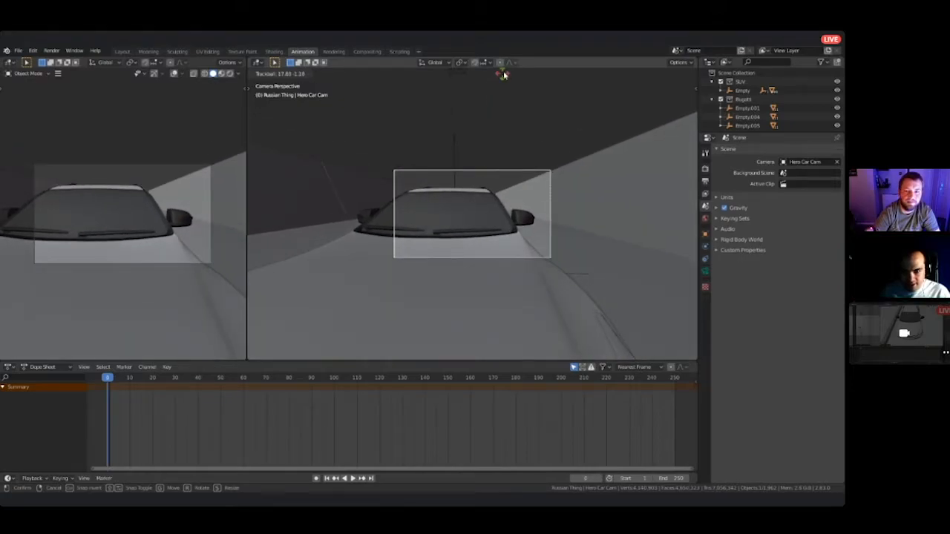
{"action": "left_click", "coordinate": [503, 75]}
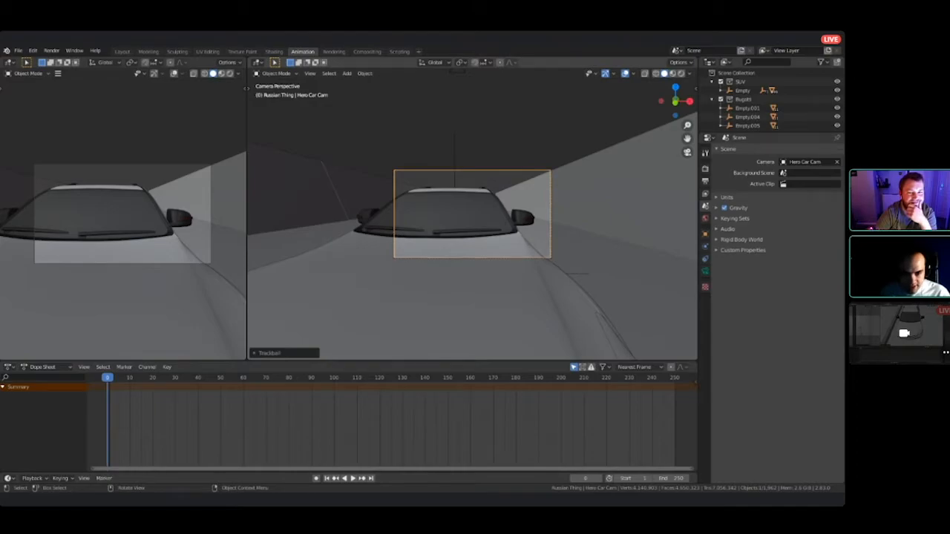
- Reselect the hood camera and move it sideways across the hood, in front of the windshield
{"action": "left_click", "coordinate": [513, 230]}
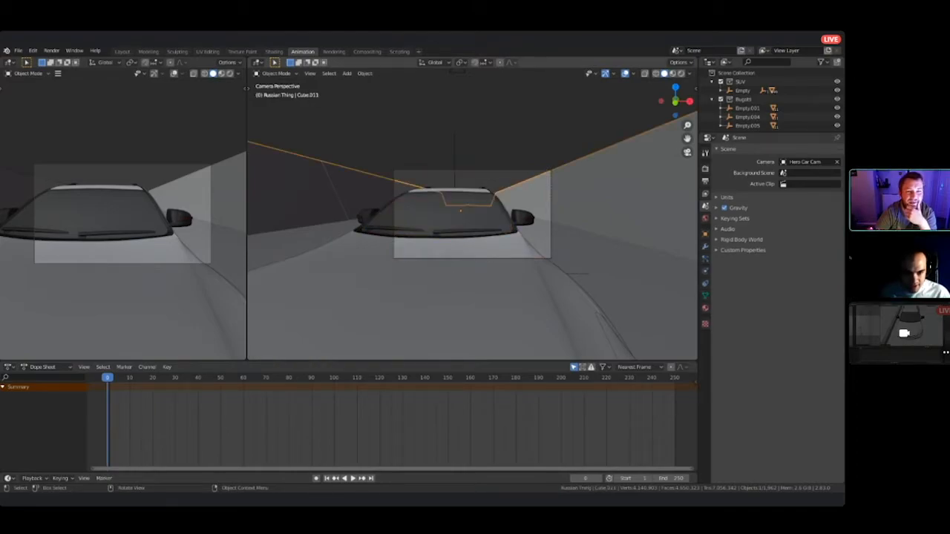
{"action": "left_click", "coordinate": [551, 238]}
{"action": "middle_click_drag", "start_coordinate": [552, 238], "coordinate": [460, 311]}
{"action": "scroll", "coordinate": [460, 312], "scroll_direction": "down", "scroll_amount": 5}
{"action": "middle_click_drag", "start_coordinate": [520, 259], "coordinate": [646, 185]}
{"action": "scroll", "coordinate": [471, 213], "scroll_direction": "down", "scroll_amount": 4}
{"action": "scroll", "coordinate": [472, 214], "scroll_direction": "up", "scroll_amount": 6}
{"action": "middle_click_drag", "start_coordinate": [445, 245], "coordinate": [491, 196]}
{"action": "key", "text": "g"}
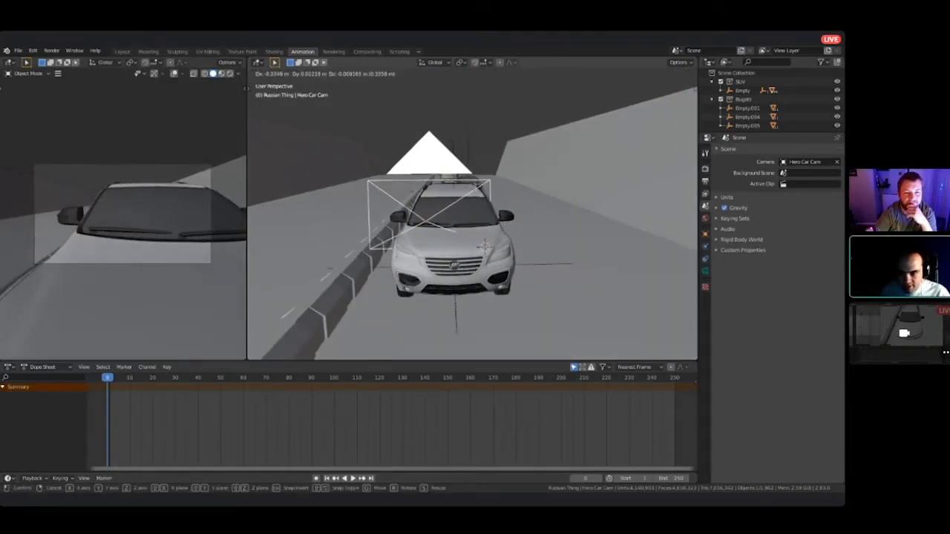
{"action": "left_click", "coordinate": [513, 195]}
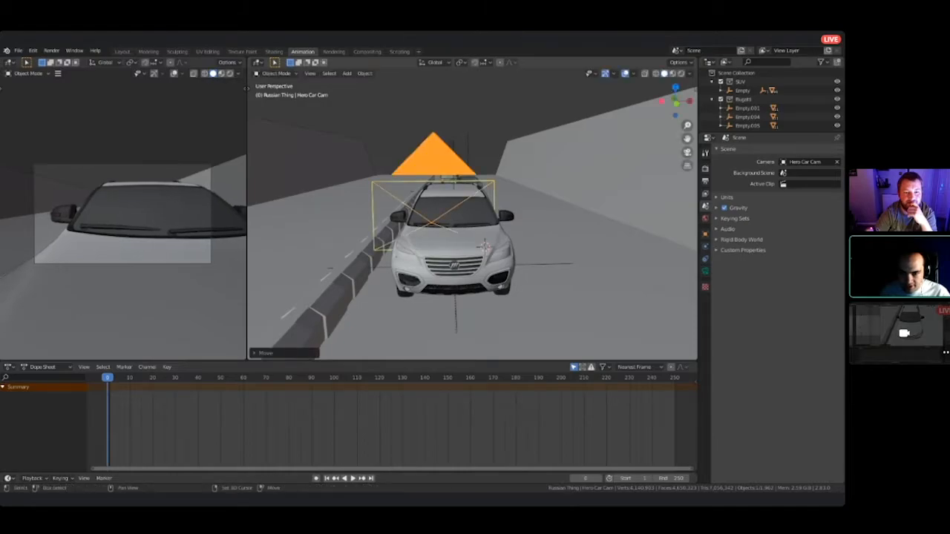
- Rotate the hood camera slightly about the global Z axis to centre the windshield in its view
{"action": "key", "text": "r"}
{"action": "key", "text": "z"}
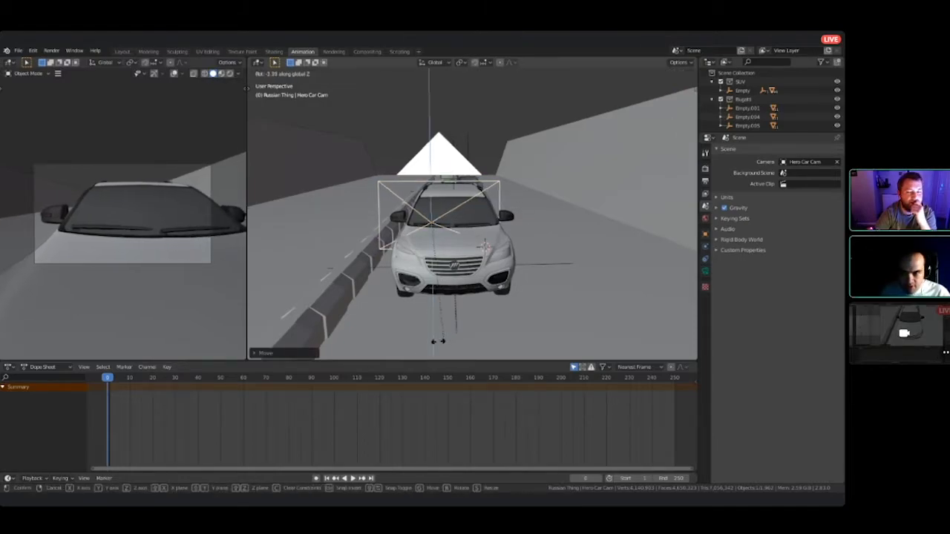
{"action": "left_click", "coordinate": [394, 345]}
- Parent the hood camera to the SUV's empty with the Object option
{"action": "scroll", "coordinate": [394, 345], "scroll_direction": "up", "scroll_amount": 1}
{"action": "middle_click_drag", "start_coordinate": [394, 312], "coordinate": [394, 346]}
{"action": "middle_click_drag", "start_coordinate": [477, 284], "coordinate": [385, 245]}
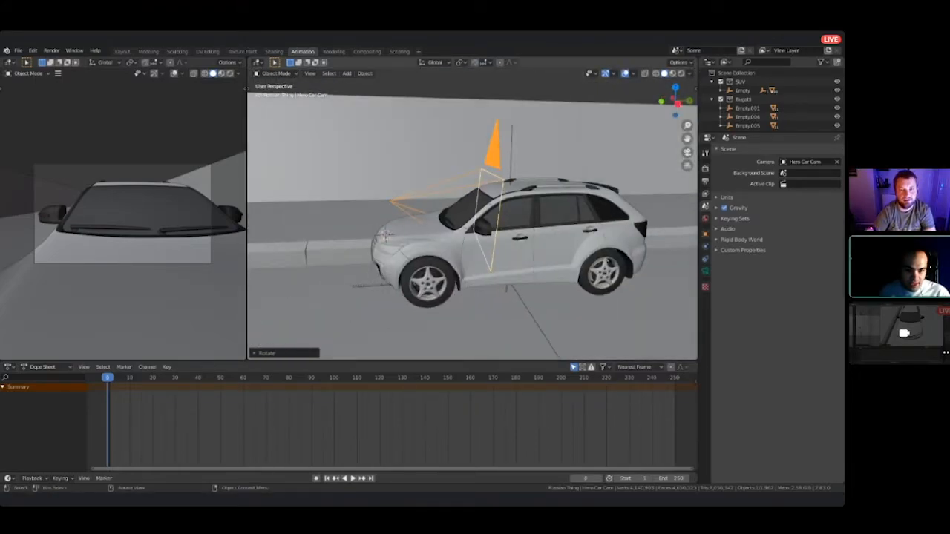
{"action": "left_click", "coordinate": [532, 321], "text": "shift"}
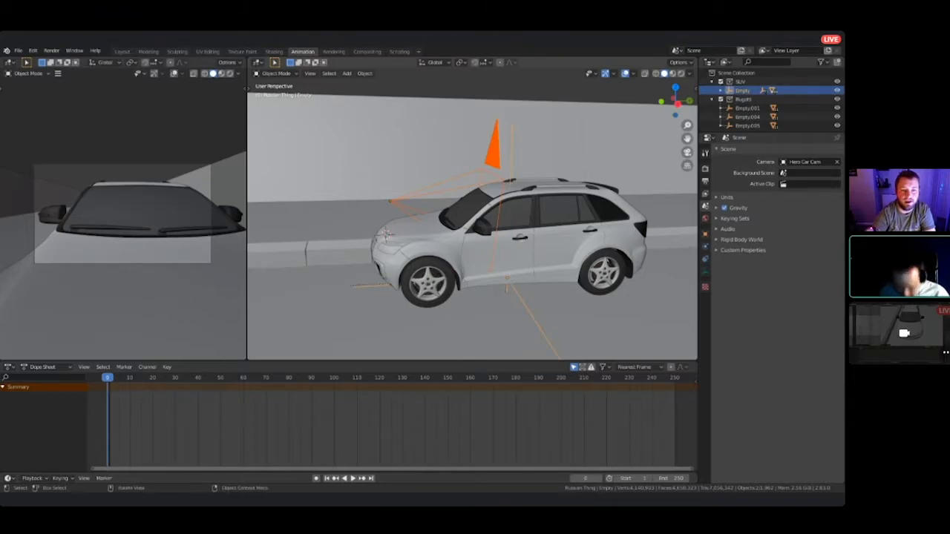
{"action": "key", "text": "ctrl+p"}
{"action": "left_click", "coordinate": [475, 220]}
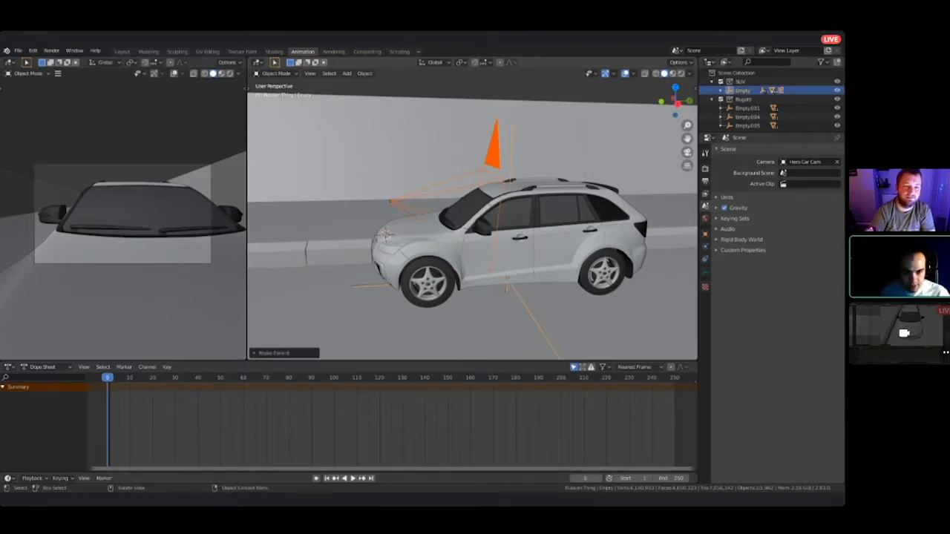
- Select only the SUV's empty and move it freely to test that the hood camera travels with the vehicle
{"action": "left_click", "coordinate": [512, 158]}
{"action": "left_click", "coordinate": [512, 158]}
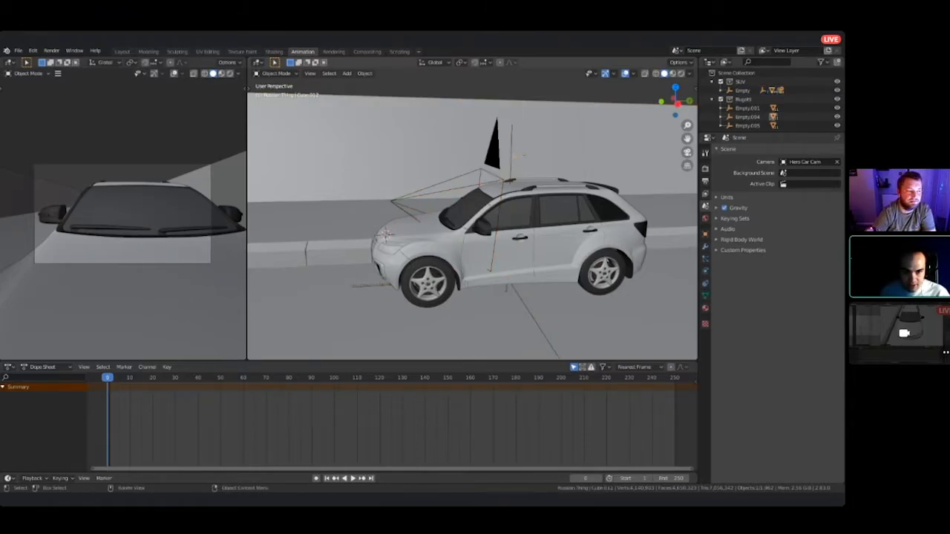
{"action": "left_click", "coordinate": [512, 158]}
{"action": "key", "text": "g"}
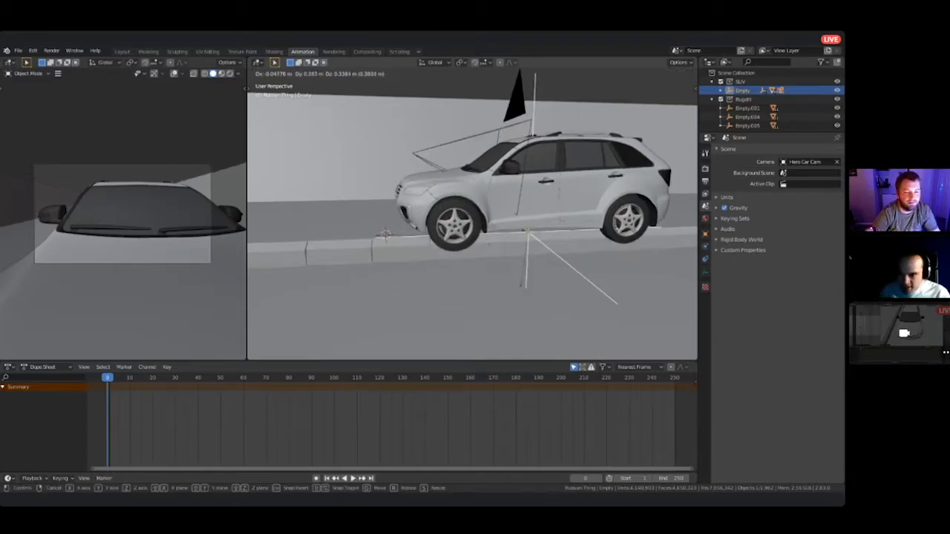
{"action": "left_click", "coordinate": [508, 145]}
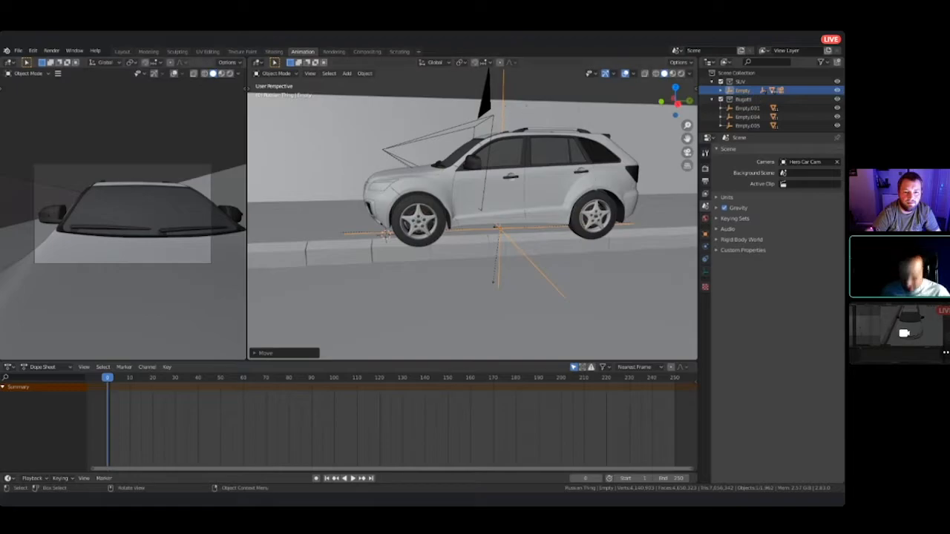
{"action": "key", "text": "g"}
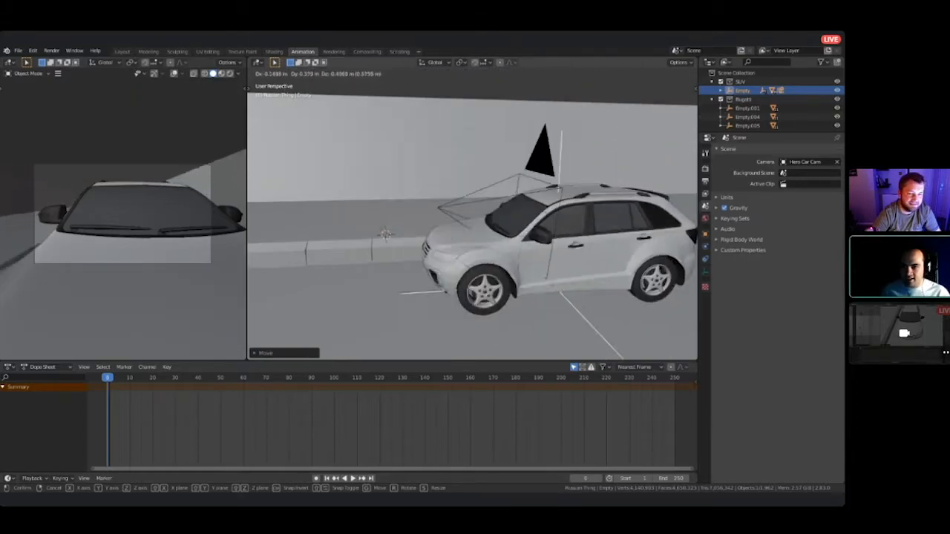
{"action": "left_click", "coordinate": [518, 217]}
- Lower the SUV's empty about 0.5 m along the global Z axis to bring the wheels back down to the road
{"action": "middle_click_drag", "start_coordinate": [518, 217], "coordinate": [594, 189]}
{"action": "middle_click_drag", "start_coordinate": [532, 157], "coordinate": [565, 234]}
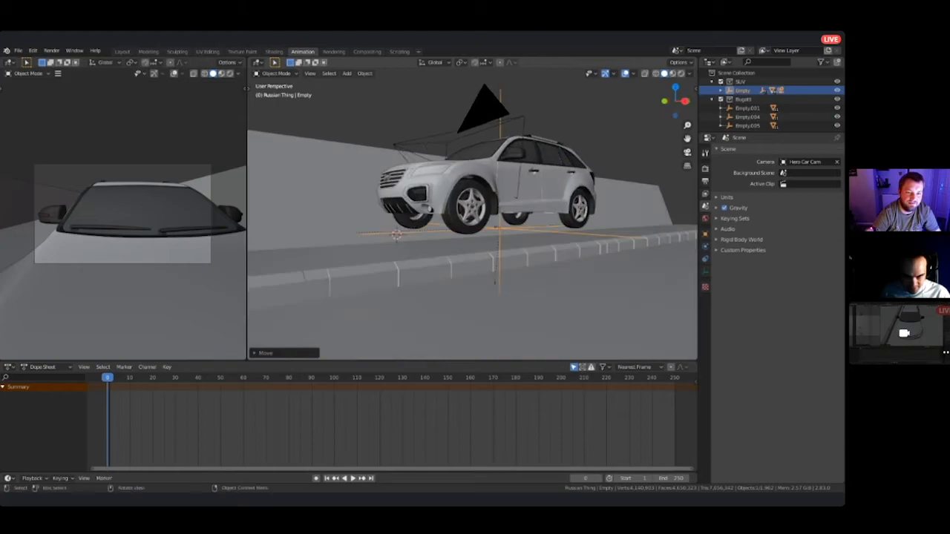
{"action": "left_click", "coordinate": [566, 235]}
{"action": "left_click", "coordinate": [624, 240]}
{"action": "middle_click_drag", "start_coordinate": [624, 239], "coordinate": [602, 254]}
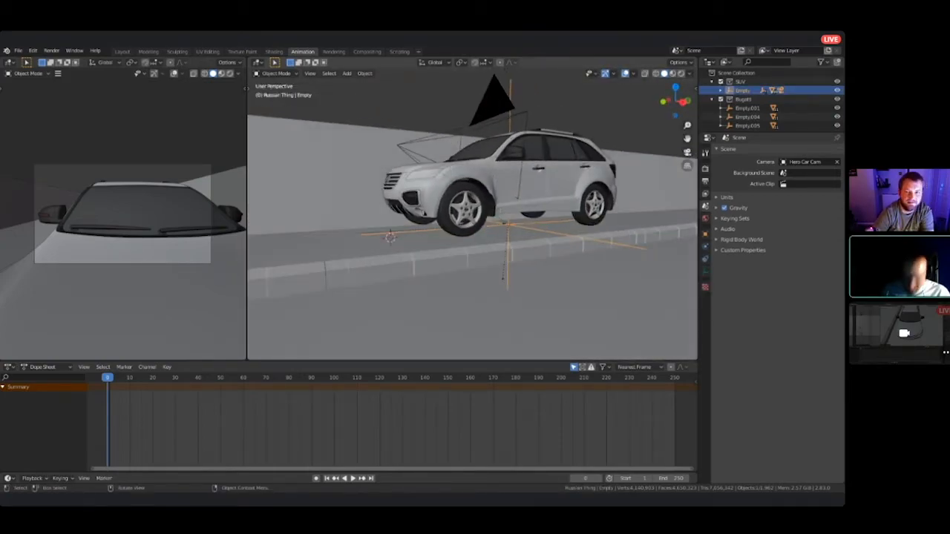
{"action": "key", "text": "g"}
{"action": "key", "text": "z"}
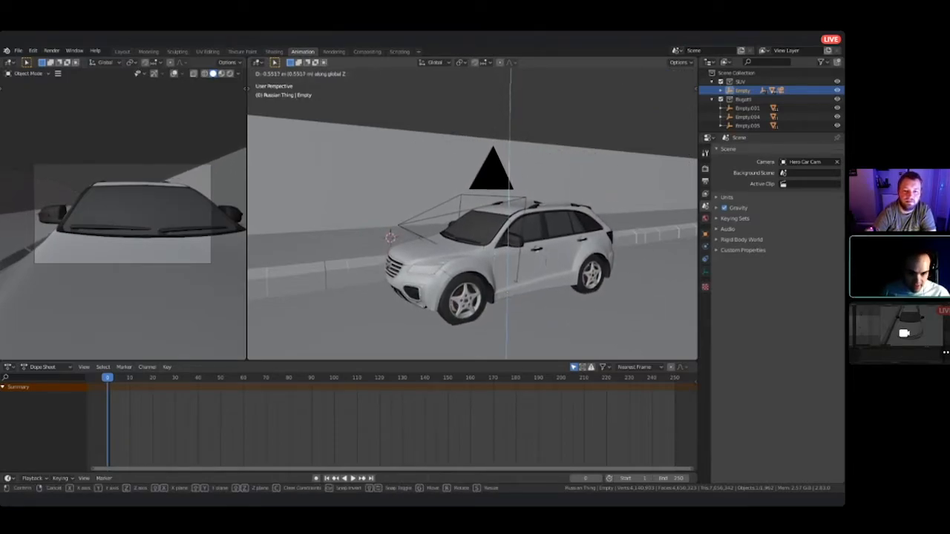
{"action": "left_click", "coordinate": [495, 286]}
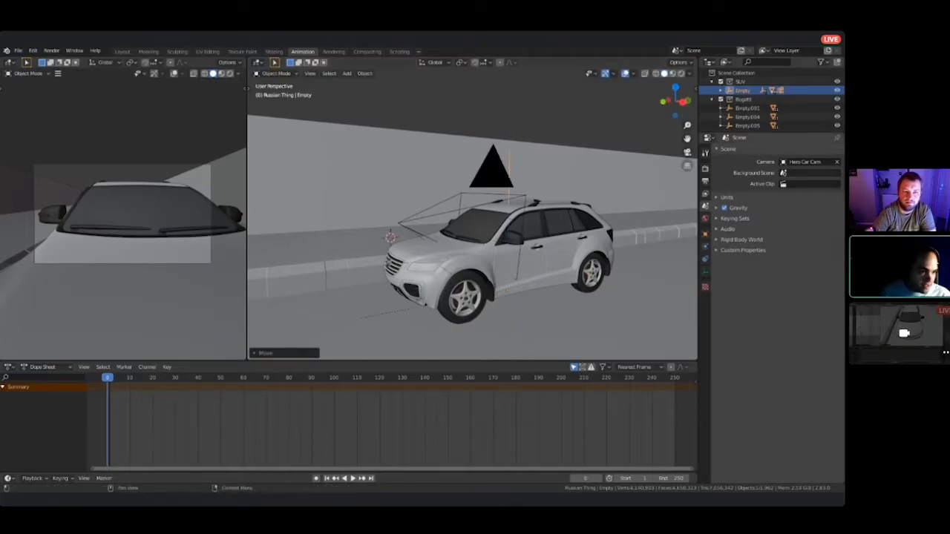
{"action": "left_click", "coordinate": [802, 162]}
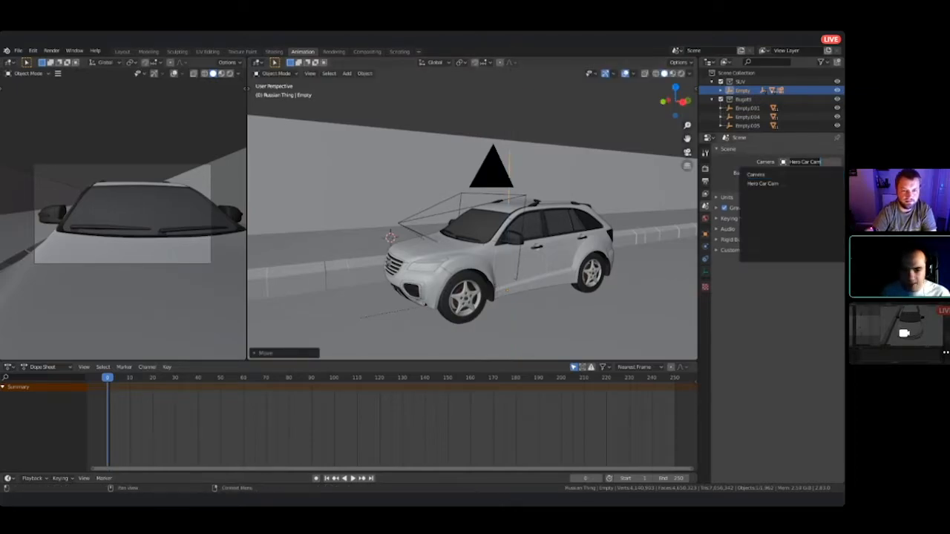
{"action": "left_click", "coordinate": [764, 183]}
{"action": "left_click", "coordinate": [475, 226]}
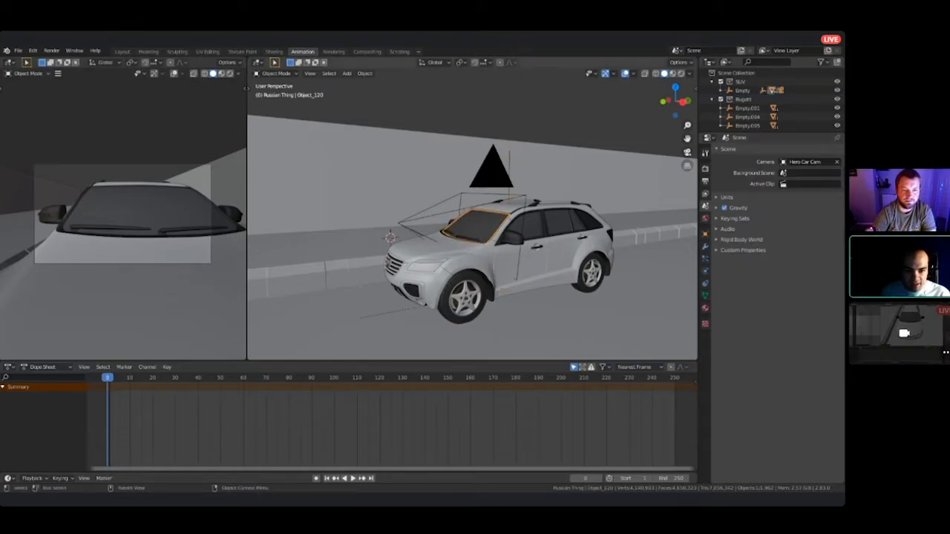
- Add a monkey mesh at the 3D cursor in front of the SUV
{"action": "middle_click_drag", "start_coordinate": [475, 226], "coordinate": [557, 249]}
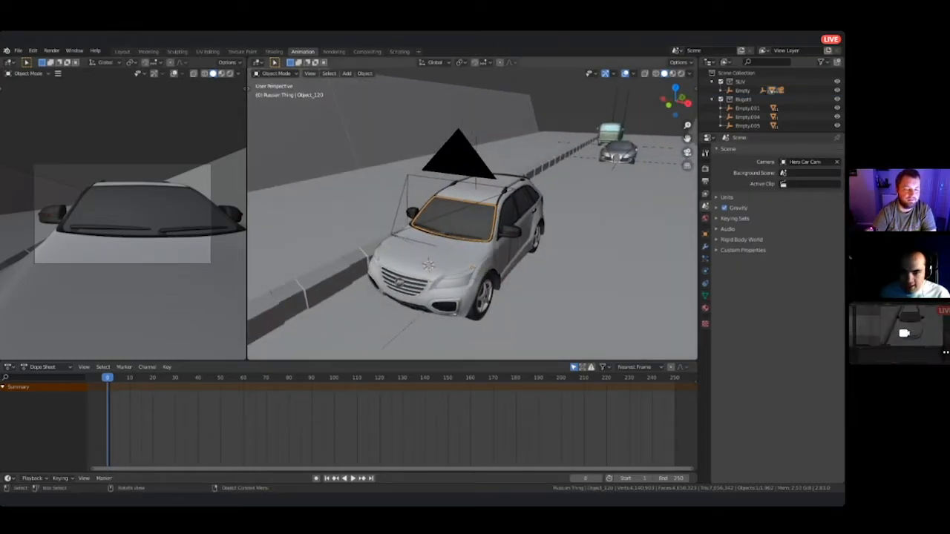
{"action": "key", "text": "shift+a"}
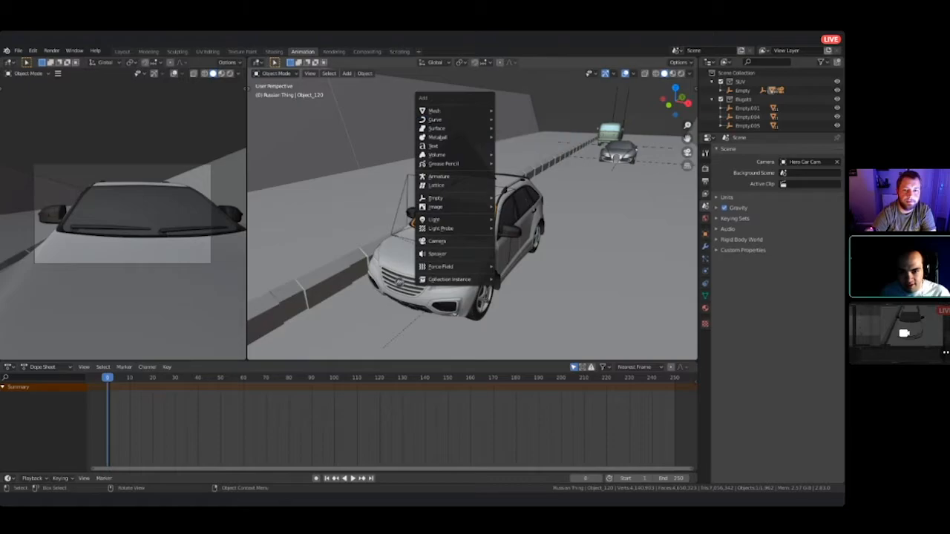
{"action": "mouse_move", "coordinate": [445, 109]}
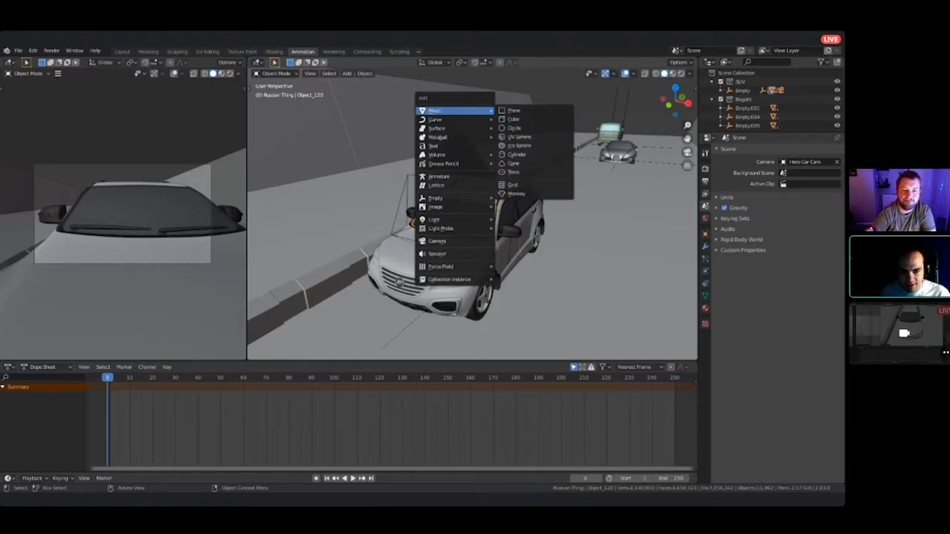
{"action": "left_click", "coordinate": [516, 192]}
{"action": "scroll", "coordinate": [453, 233], "scroll_direction": "down", "scroll_amount": 4}
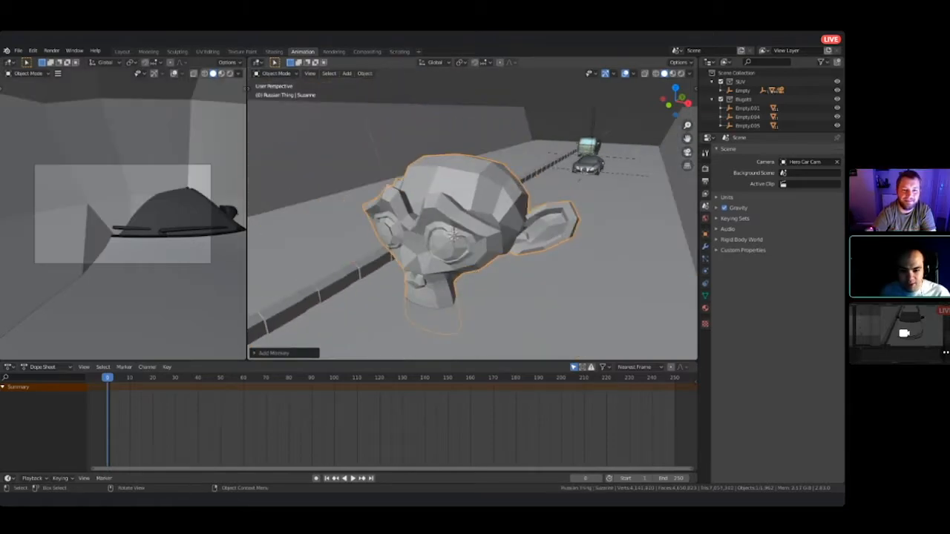
- Scale the monkey down in two passes until it is small enough to fit inside the SUV
{"action": "key", "text": "s"}
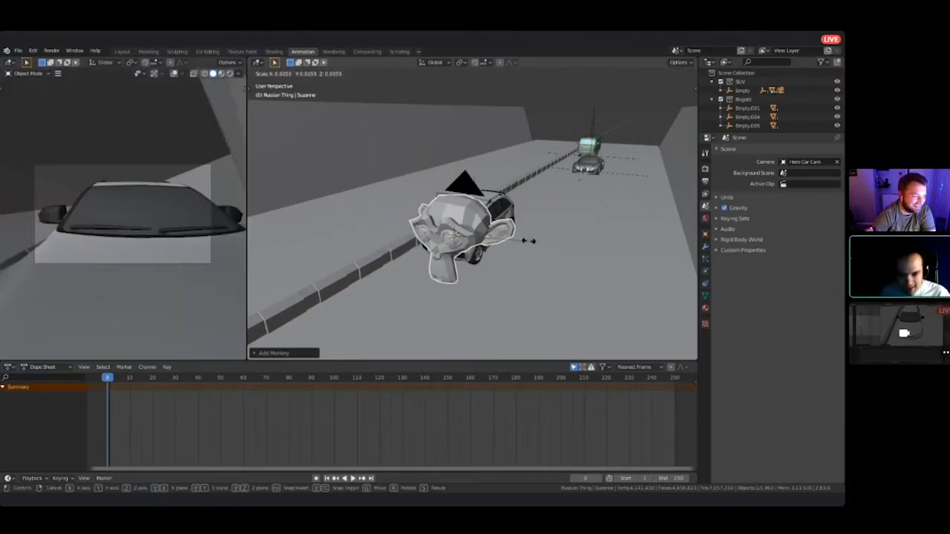
{"action": "left_click", "coordinate": [465, 236]}
{"action": "middle_click_drag", "start_coordinate": [564, 200], "coordinate": [594, 194]}
{"action": "key", "text": "s"}
{"action": "left_click", "coordinate": [502, 230]}
- Parent the monkey to the SUV's empty with the Object (Keep Transform) option
{"action": "middle_click_drag", "start_coordinate": [472, 211], "coordinate": [561, 240]}
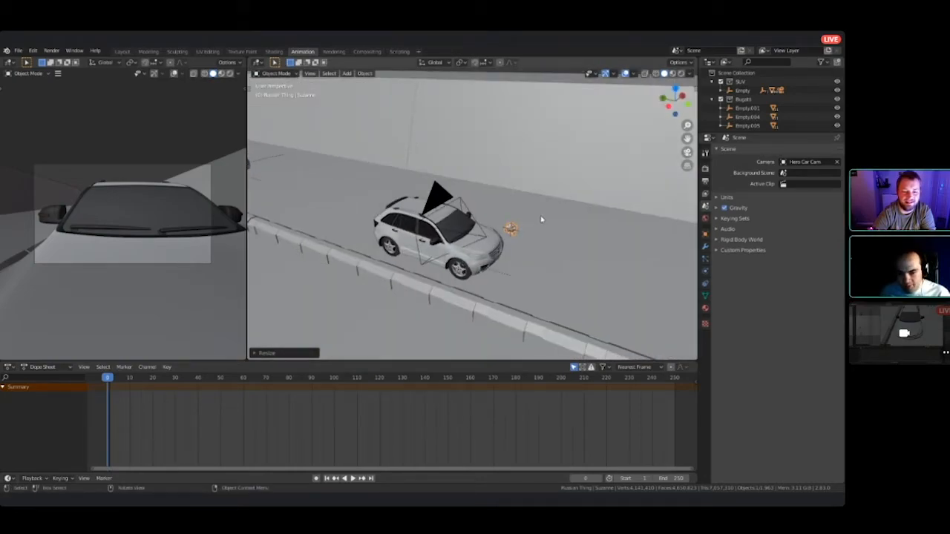
{"action": "middle_click_drag", "start_coordinate": [539, 246], "coordinate": [445, 239]}
{"action": "scroll", "coordinate": [472, 215], "scroll_direction": "up", "scroll_amount": 5}
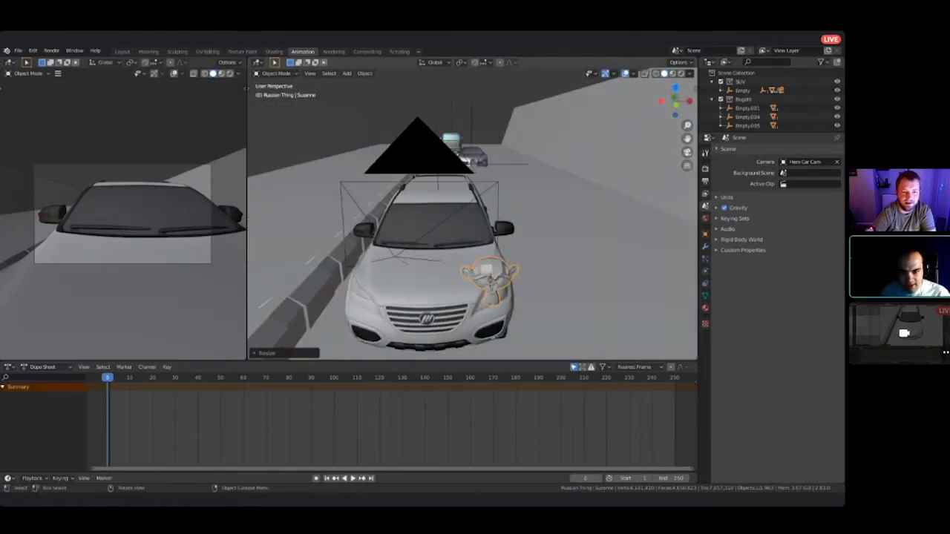
{"action": "left_click", "coordinate": [438, 135], "text": "shift"}
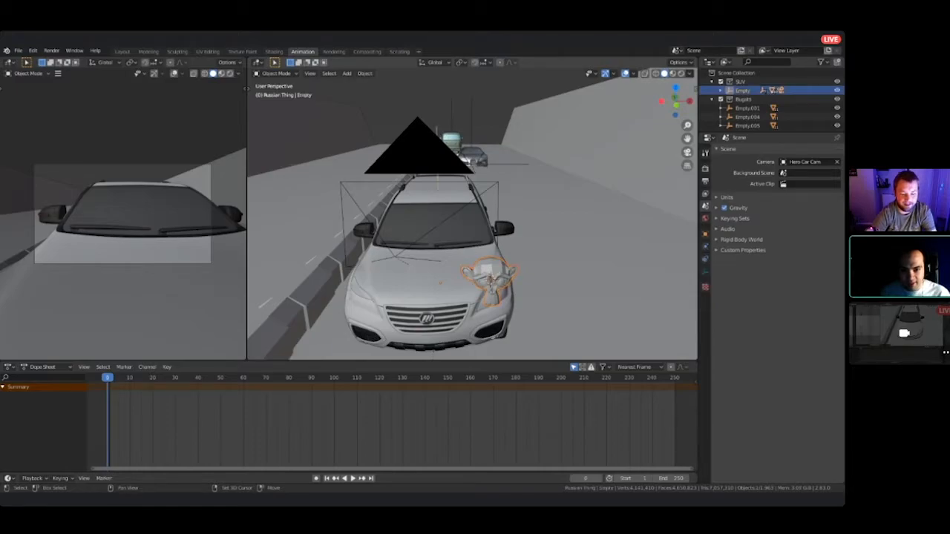
{"action": "key", "text": "ctrl+p"}
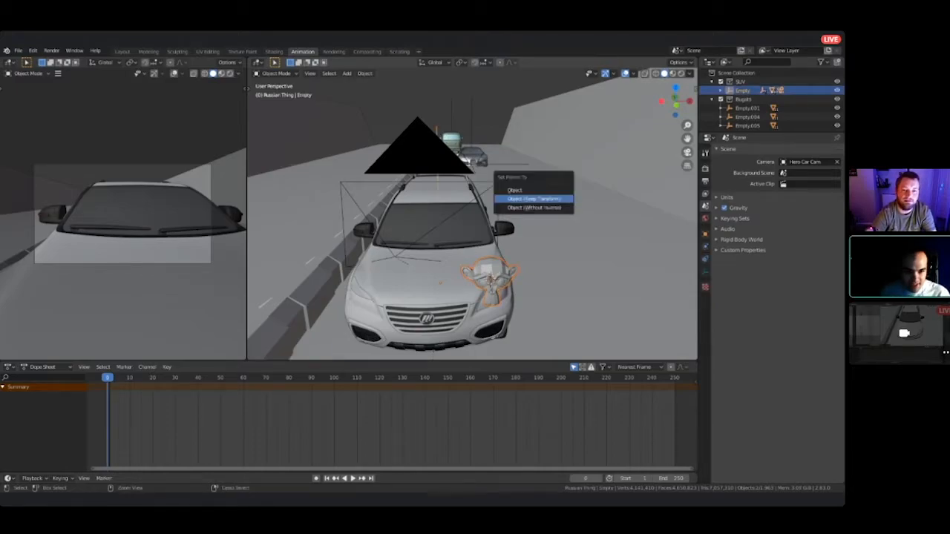
{"action": "left_click", "coordinate": [533, 199]}
- Select the SUV's empty and move it briefly to test that the monkey travels with the vehicle
{"action": "left_click", "coordinate": [438, 131]}
{"action": "left_click", "coordinate": [438, 131]}
{"action": "key", "text": "g"}
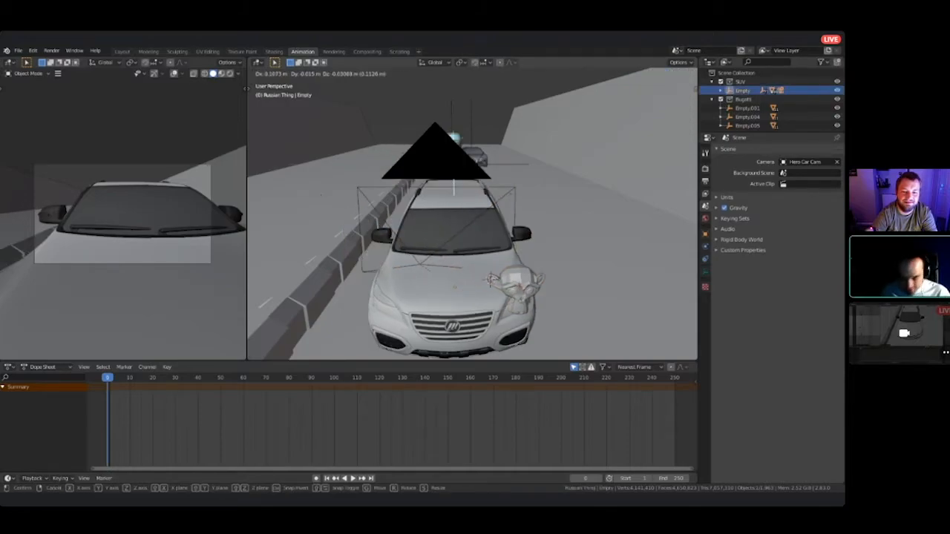
{"action": "key", "text": "Escape"}
{"action": "key", "text": "shift+g"}
{"action": "key", "text": "c"}
- Select only the monkey and move it into the front seat area behind the SUV's windshield
{"action": "middle_click_drag", "start_coordinate": [445, 245], "coordinate": [626, 208]}
{"action": "key", "text": "alt+a"}
{"action": "left_click", "coordinate": [576, 238]}
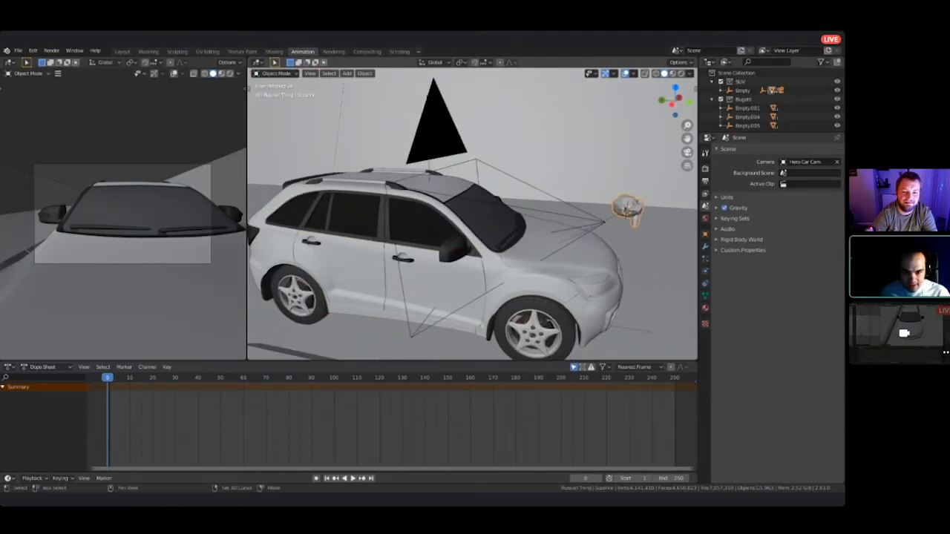
{"action": "key", "text": "g"}
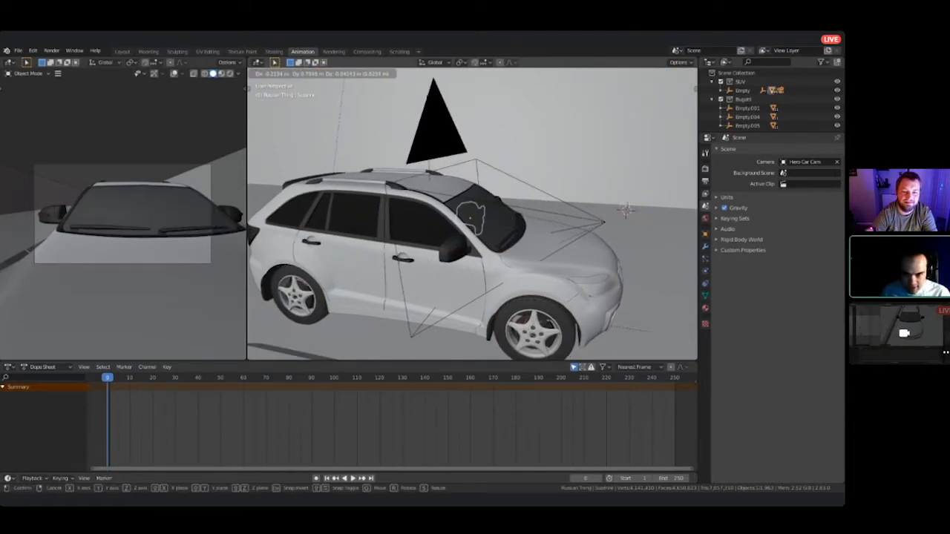
{"action": "left_click", "coordinate": [471, 217]}
{"action": "middle_click_drag", "start_coordinate": [645, 186], "coordinate": [543, 209]}
{"action": "key", "text": "g"}
{"action": "left_click", "coordinate": [515, 206]}
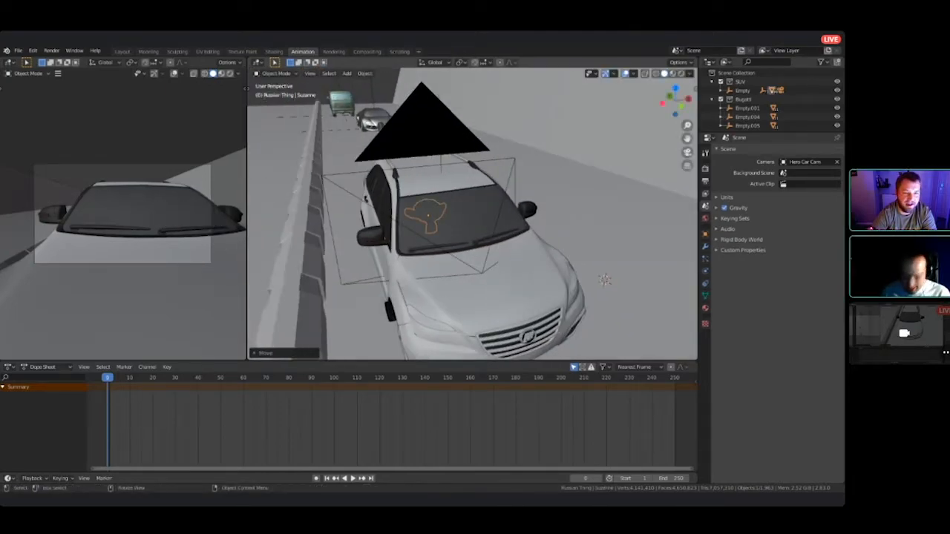
- Check the monkey's placement inside the SUV in a different shading mode and return to solid shading
{"action": "key", "text": "z"}
{"action": "left_click", "coordinate": [464, 207]}
{"action": "middle_click_drag", "start_coordinate": [464, 207], "coordinate": [594, 163]}
{"action": "middle_click_drag", "start_coordinate": [576, 210], "coordinate": [616, 202]}
{"action": "mouse_move", "coordinate": [512, 222]}
{"action": "middle_mouse_down"}
{"action": "mouse_move", "coordinate": [415, 230]}
{"action": "mouse_move", "coordinate": [406, 214]}
{"action": "middle_mouse_up"}
{"action": "key", "text": "z"}
{"action": "left_click", "coordinate": [472, 214]}
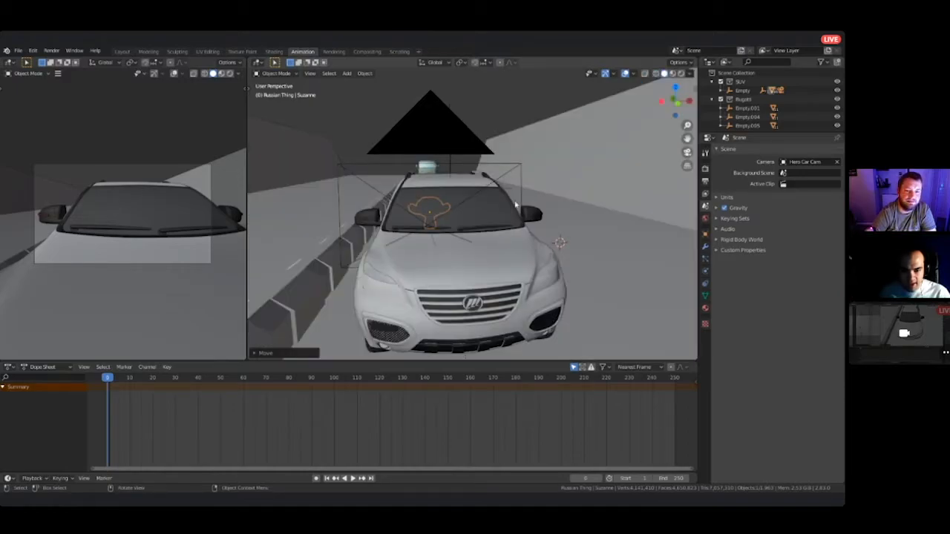
- Select the hood camera and look at the SUV's windshield through it
{"action": "left_click", "coordinate": [522, 180]}
{"action": "left_click", "coordinate": [511, 174]}
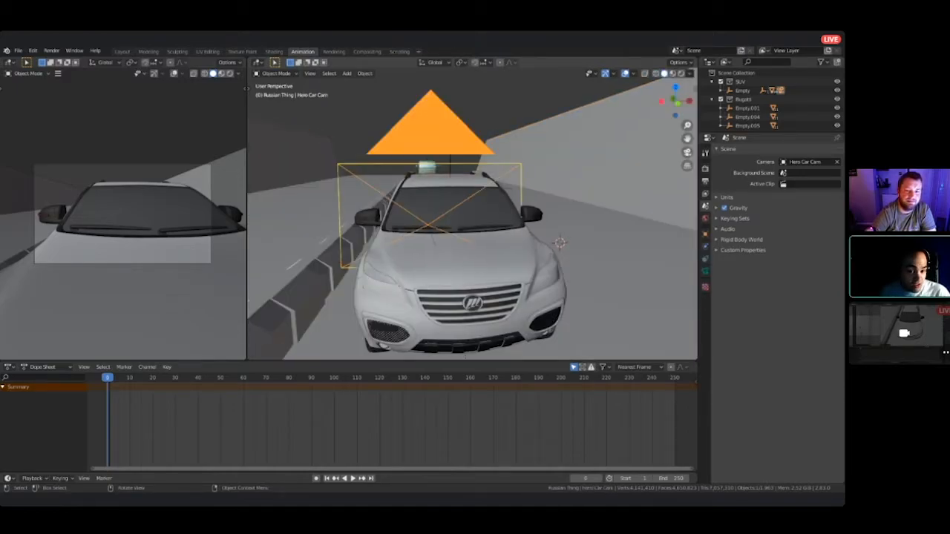
{"action": "key", "text": "KP_0"}
{"action": "key", "text": "F12"}
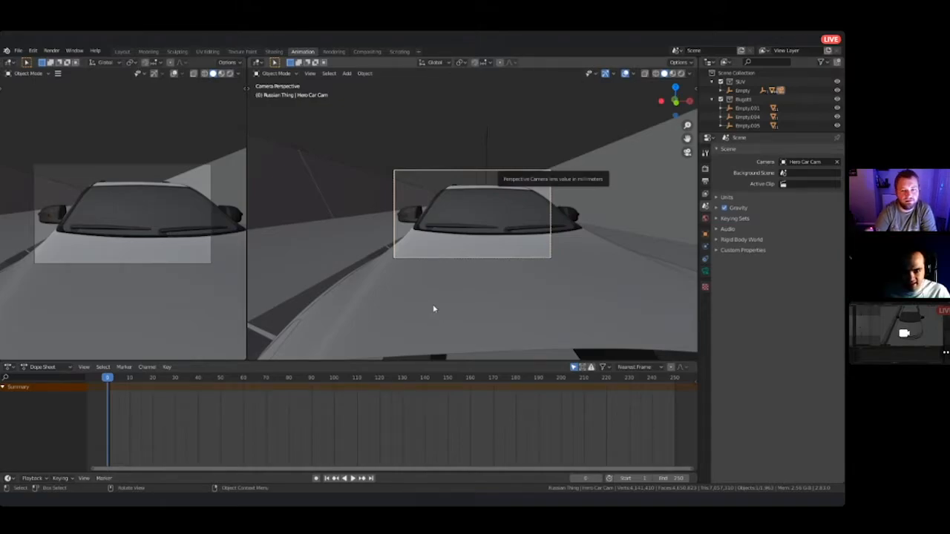
- Select the windshield glass and look through the surface shader choices of its material
{"action": "left_click", "coordinate": [490, 209]}
{"action": "left_click", "coordinate": [704, 308]}
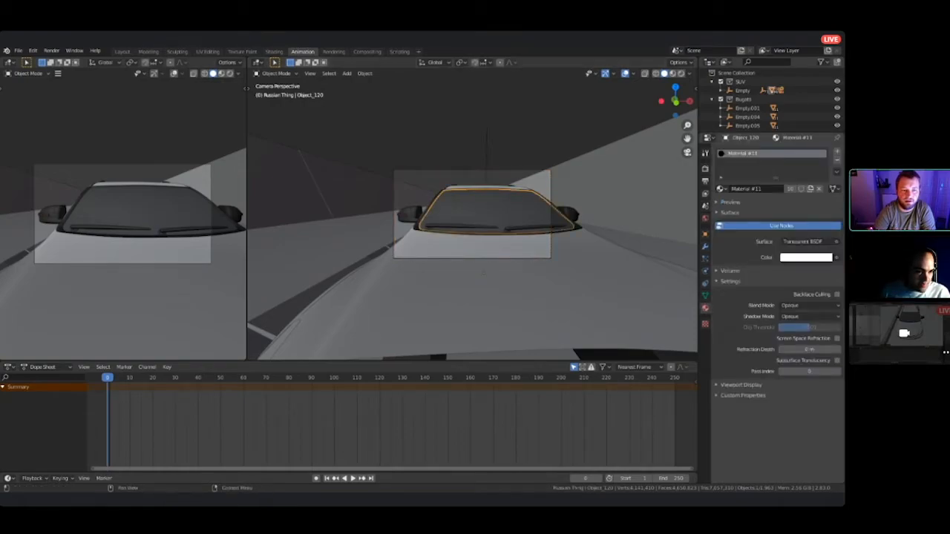
{"action": "left_click", "coordinate": [794, 242]}
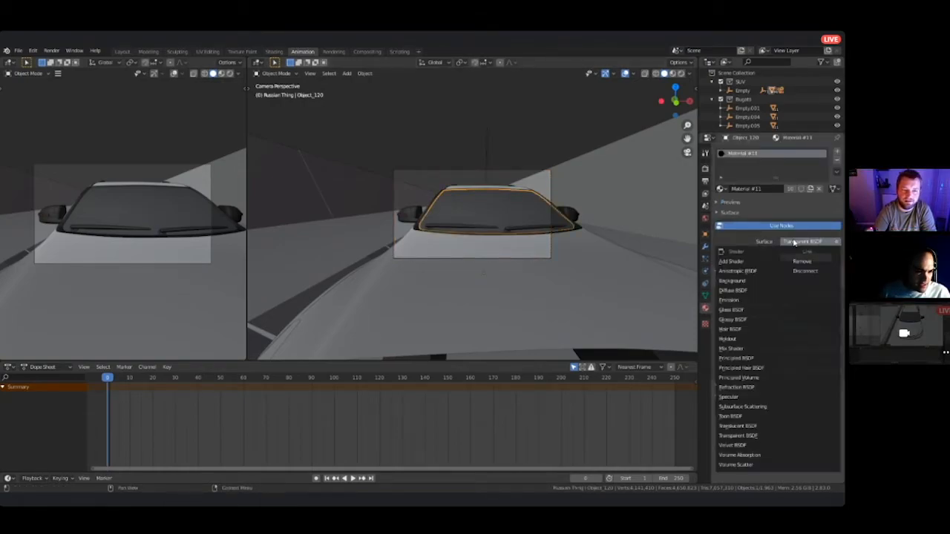
{"action": "left_click", "coordinate": [500, 205]}
- Delete the windshield glass to expose the monkey and the SUV's interior
{"action": "left_click", "coordinate": [500, 204]}
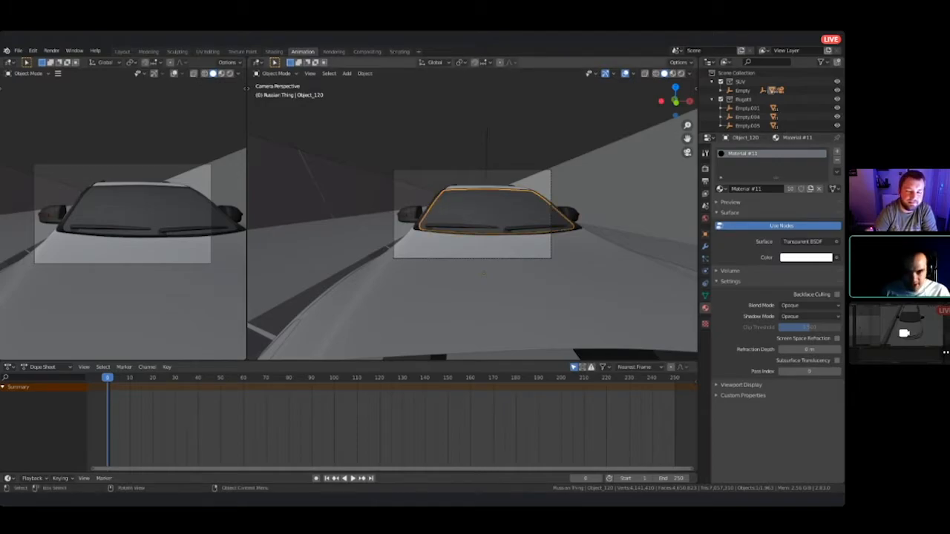
{"action": "key", "text": "x"}
{"action": "key", "text": "x"}
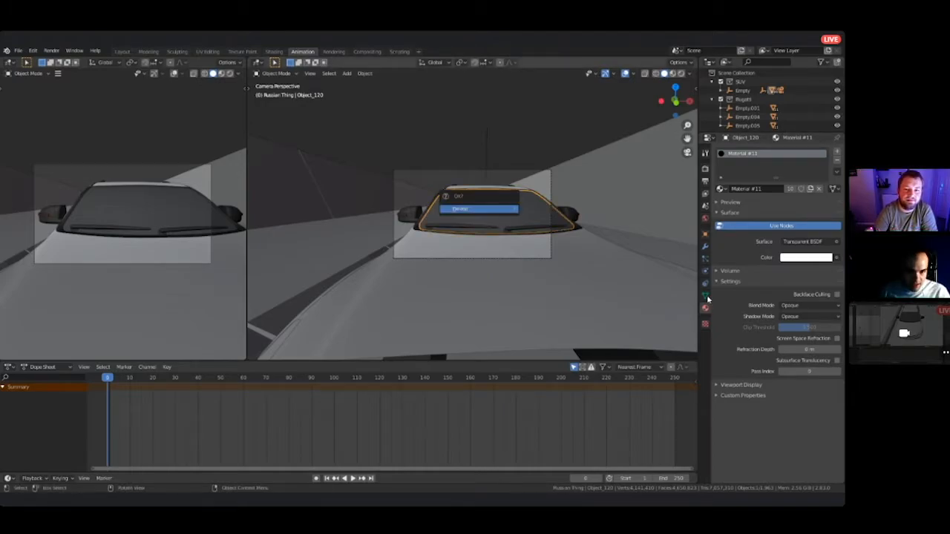
{"action": "left_click", "coordinate": [489, 209]}
{"action": "middle_click_drag", "start_coordinate": [616, 239], "coordinate": [608, 297]}
{"action": "scroll", "coordinate": [564, 245], "scroll_direction": "down", "scroll_amount": 3}
{"action": "middle_click_drag", "start_coordinate": [564, 245], "coordinate": [385, 218]}
{"action": "scroll", "coordinate": [490, 241], "scroll_direction": "down", "scroll_amount": 3}
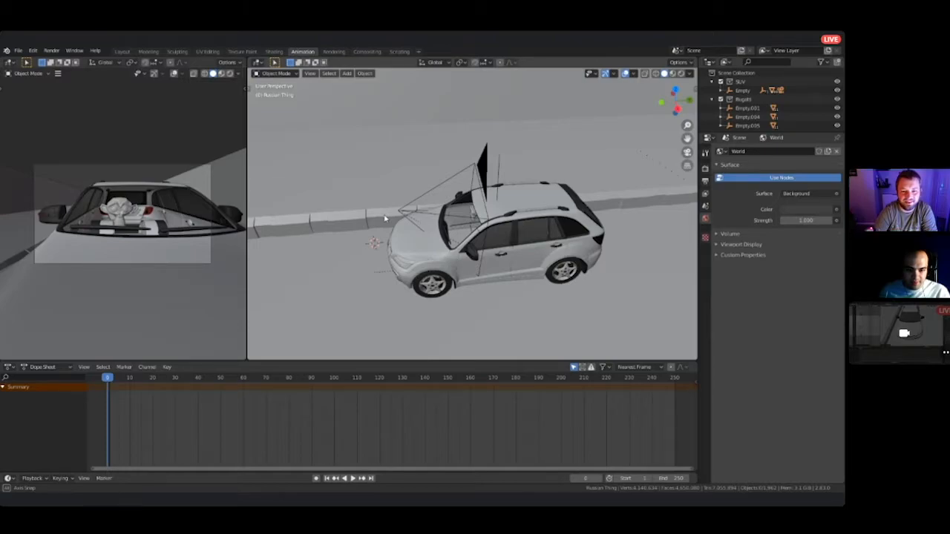
- Examine the monkey through the open windshield in the hood camera's view
{"action": "left_click", "coordinate": [495, 163]}
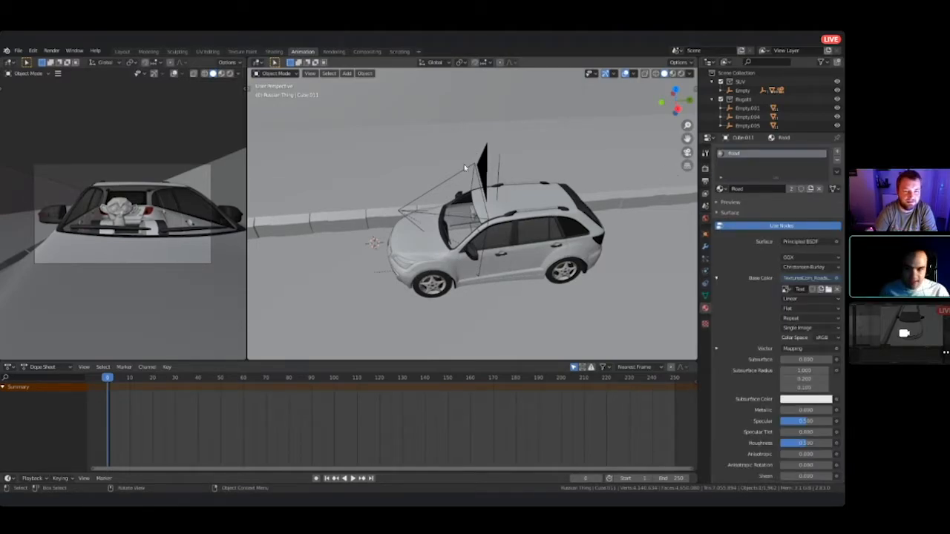
{"action": "middle_click_drag", "start_coordinate": [385, 153], "coordinate": [481, 137]}
{"action": "scroll", "coordinate": [123, 213], "scroll_direction": "up", "scroll_amount": 12}
{"action": "middle_click_drag", "start_coordinate": [123, 214], "coordinate": [50, 195], "text": "shift"}
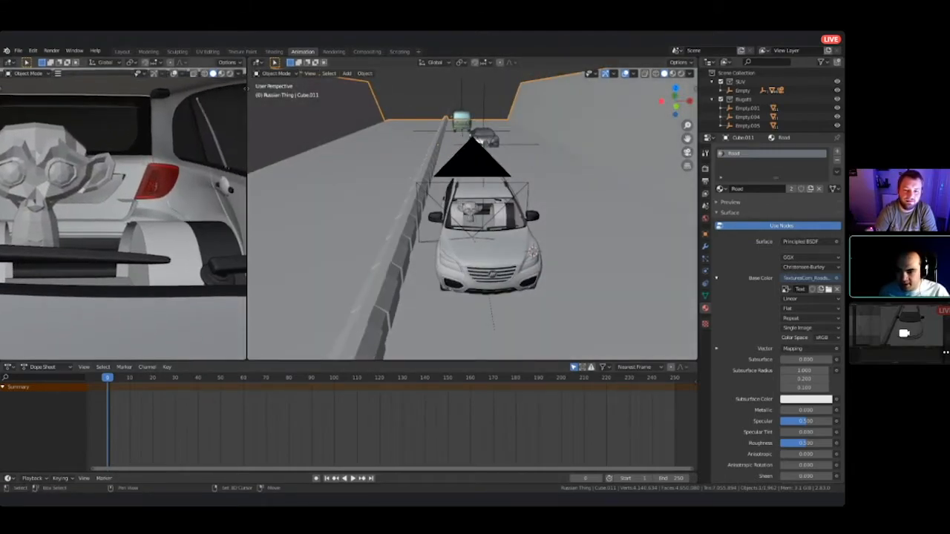
{"action": "scroll", "coordinate": [160, 259], "scroll_direction": "down", "scroll_amount": 10}
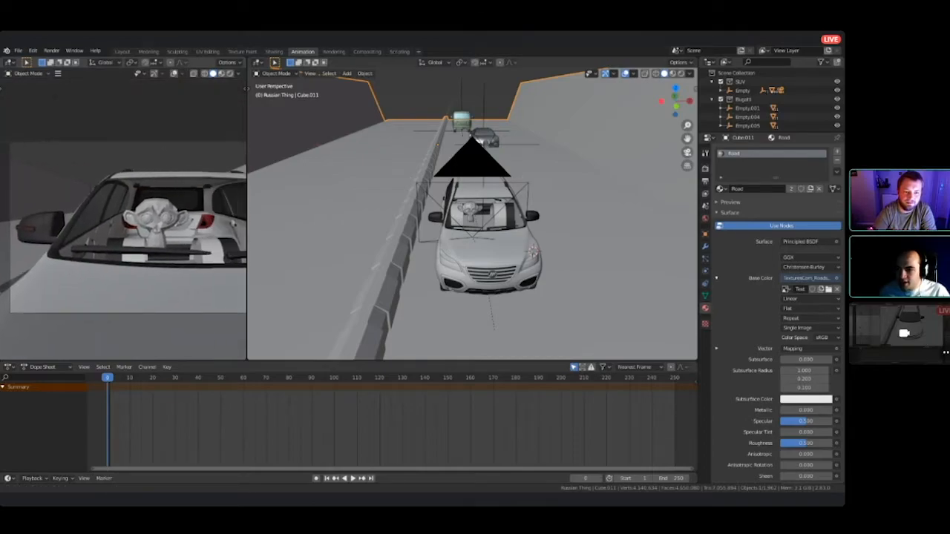
- Select the hood camera, examine the monkey up close and from other angles, and restore the view through the camera
{"action": "left_click", "coordinate": [527, 185]}
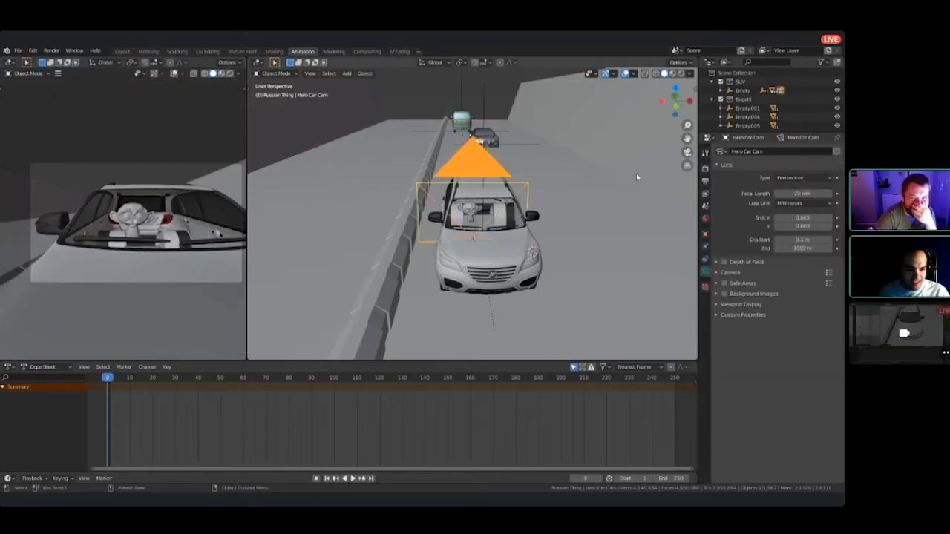
{"action": "scroll", "coordinate": [154, 235], "scroll_direction": "up", "scroll_amount": 6}
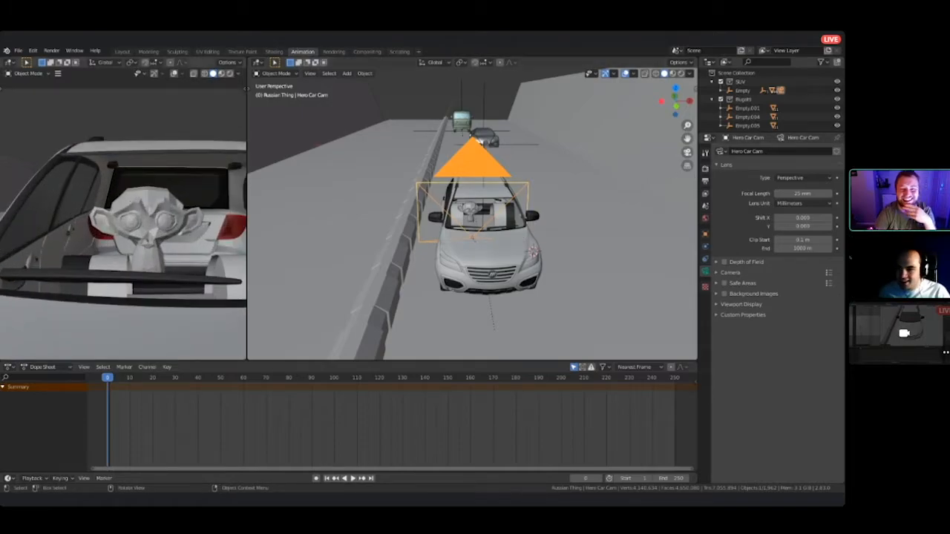
{"action": "scroll", "coordinate": [140, 211], "scroll_direction": "down", "scroll_amount": 1}
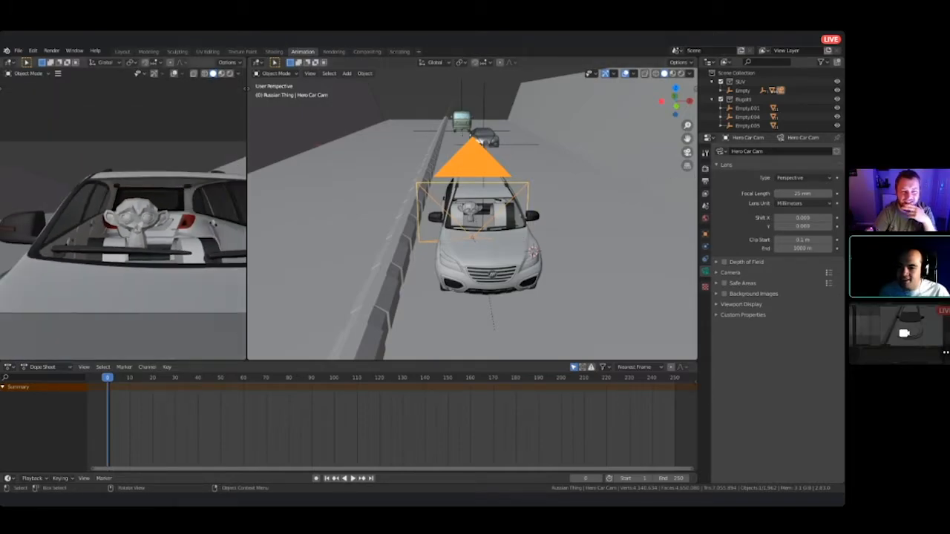
{"action": "scroll", "coordinate": [140, 211], "scroll_direction": "up", "scroll_amount": 1}
{"action": "scroll", "coordinate": [151, 225], "scroll_direction": "down", "scroll_amount": 4}
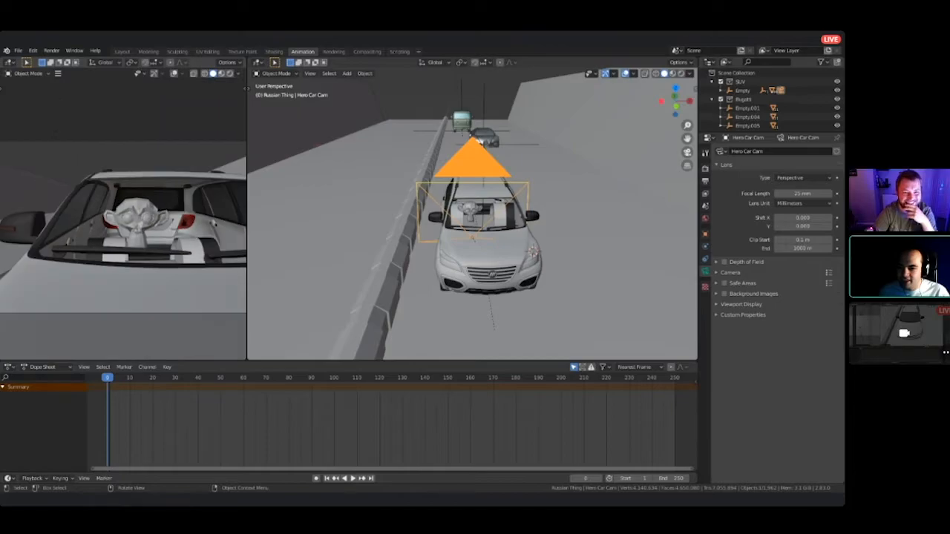
{"action": "scroll", "coordinate": [141, 223], "scroll_direction": "up", "scroll_amount": 2}
{"action": "scroll", "coordinate": [152, 228], "scroll_direction": "down", "scroll_amount": 3}
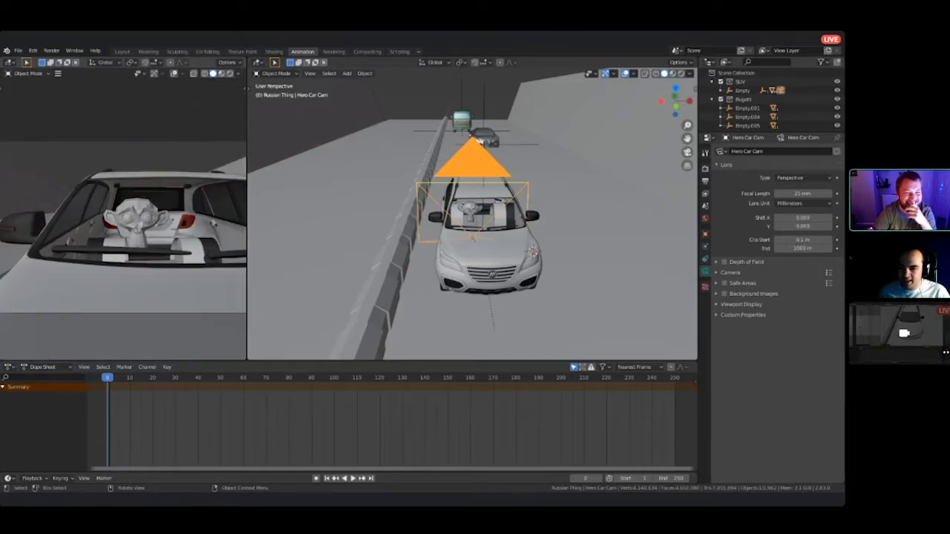
{"action": "scroll", "coordinate": [143, 201], "scroll_direction": "up", "scroll_amount": 6}
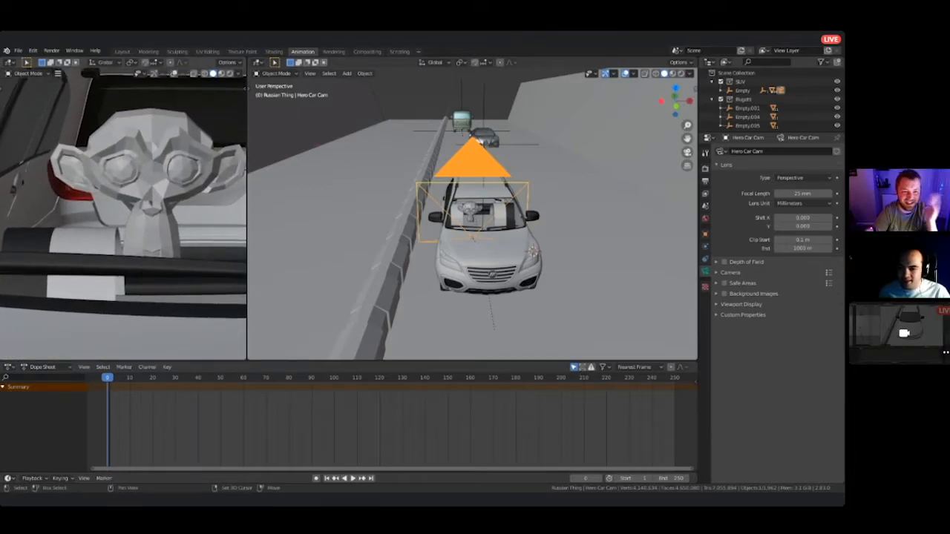
{"action": "scroll", "coordinate": [158, 180], "scroll_direction": "down", "scroll_amount": 10}
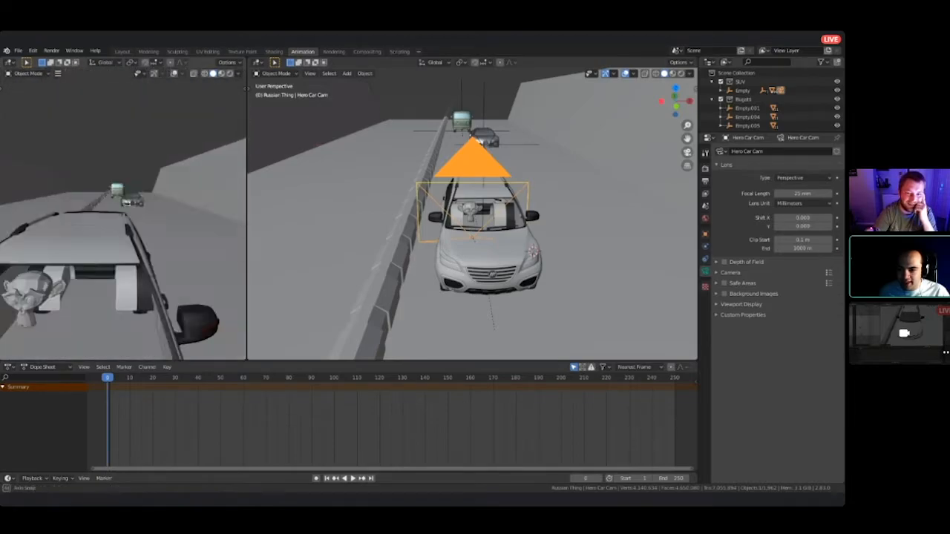
{"action": "middle_click_drag", "start_coordinate": [133, 215], "coordinate": [156, 200]}
{"action": "key", "text": "KP_0"}
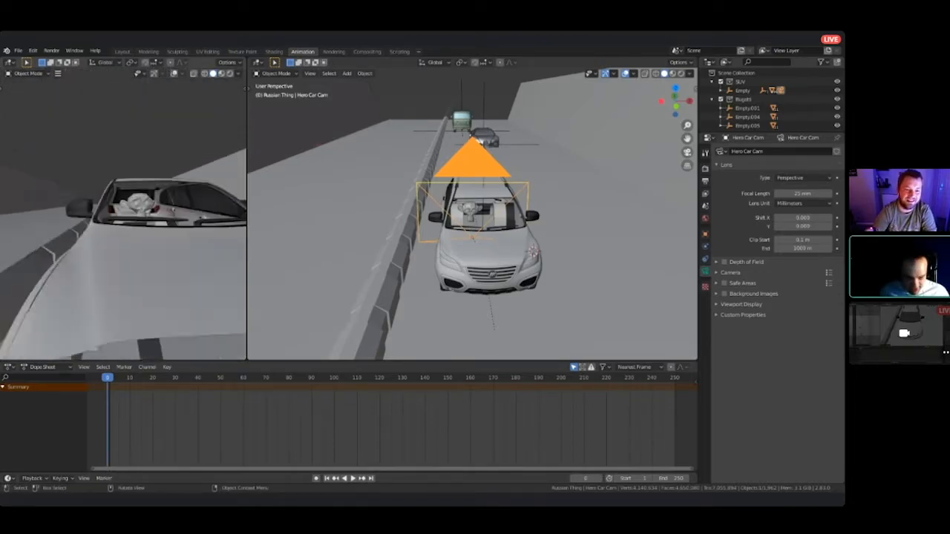
{"action": "scroll", "coordinate": [168, 138], "scroll_direction": "down", "scroll_amount": 6}
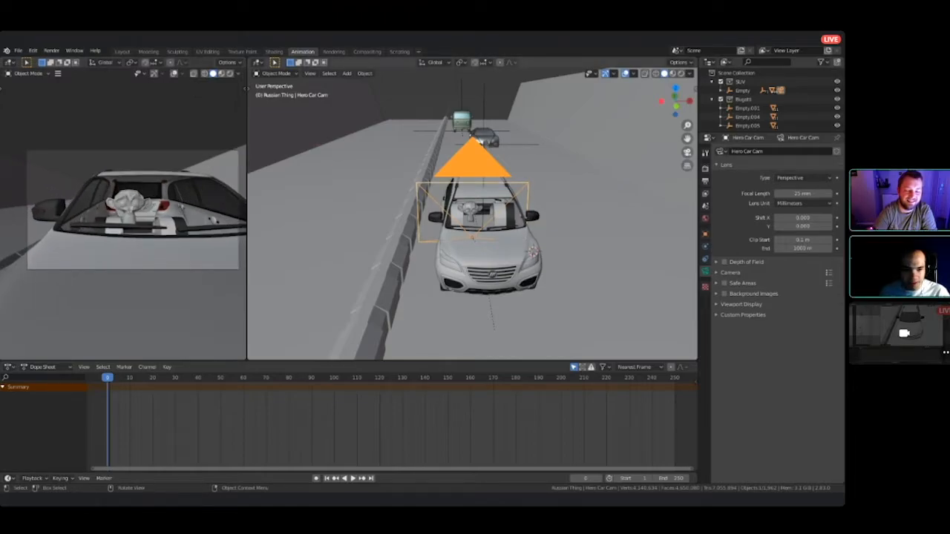
- Choose a frame rate in the scene's render output settings
{"action": "left_click", "coordinate": [705, 168]}
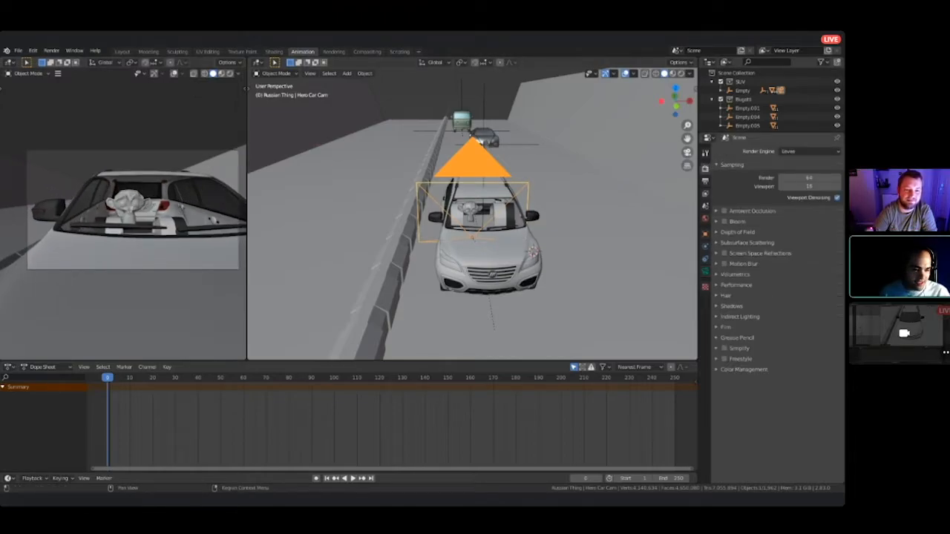
{"action": "left_click", "coordinate": [705, 180]}
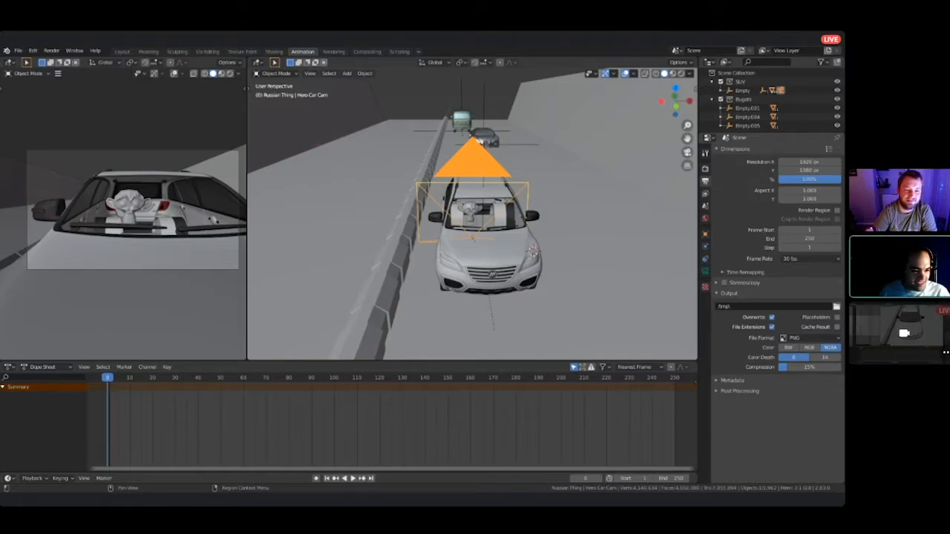
{"action": "left_click", "coordinate": [810, 258]}
{"action": "left_click", "coordinate": [802, 287]}
- Make the top-down camera named Camera the scene's active camera
{"action": "left_click", "coordinate": [704, 218]}
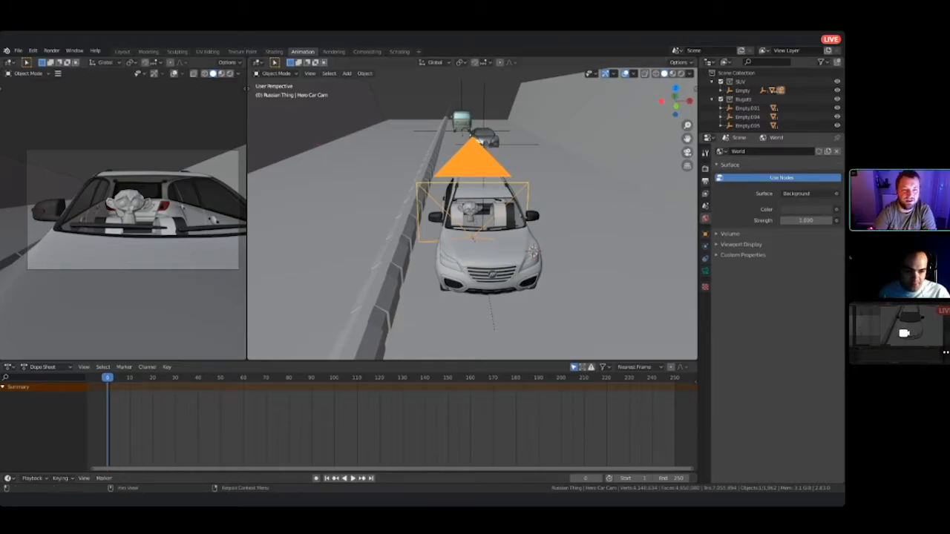
{"action": "left_click", "coordinate": [705, 206]}
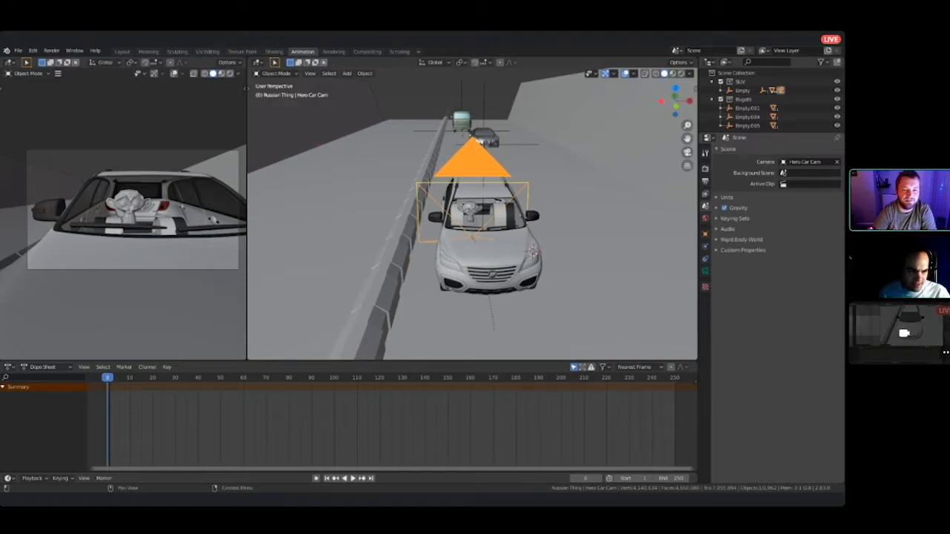
{"action": "left_click", "coordinate": [805, 161]}
{"action": "left_click", "coordinate": [797, 173]}
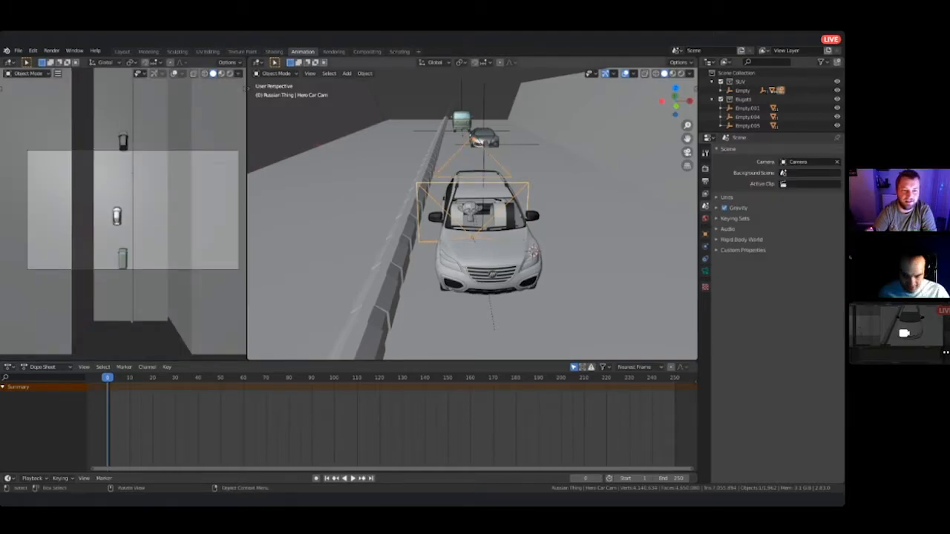
- Select the top-down camera above the road, play back its animation, and return to frame 0
{"action": "left_click", "coordinate": [238, 205]}
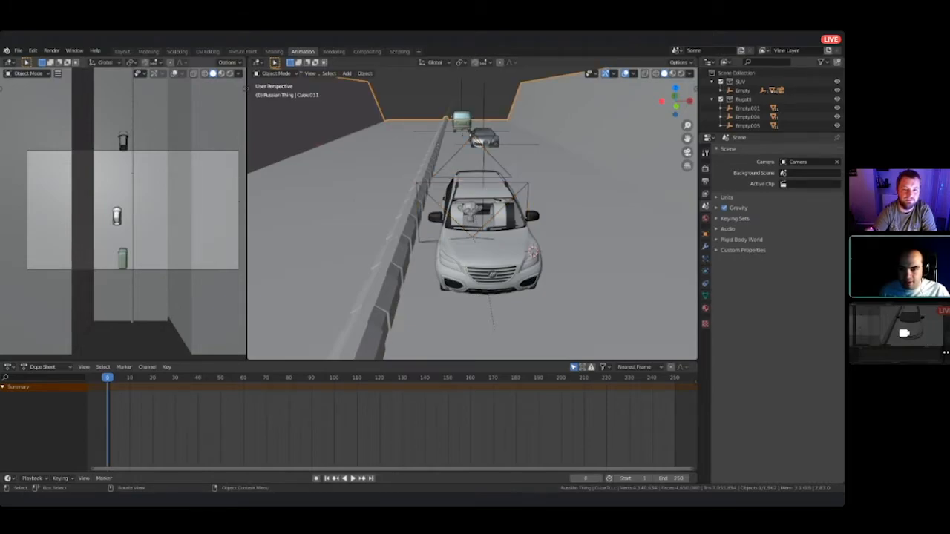
{"action": "middle_click_drag", "start_coordinate": [520, 185], "coordinate": [356, 286]}
{"action": "scroll", "coordinate": [471, 214], "scroll_direction": "down", "scroll_amount": 9}
{"action": "middle_click_drag", "start_coordinate": [298, 119], "coordinate": [275, 160]}
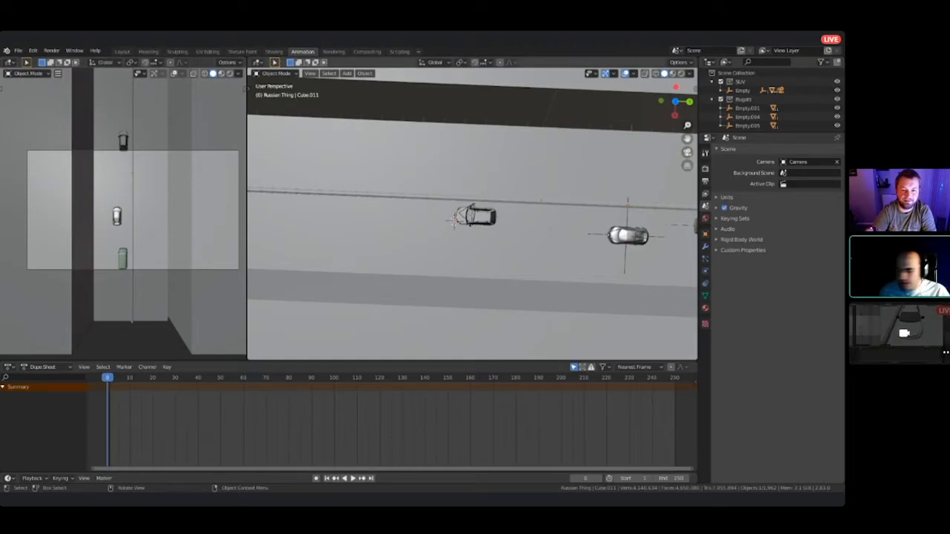
{"action": "scroll", "coordinate": [361, 179], "scroll_direction": "down", "scroll_amount": 4}
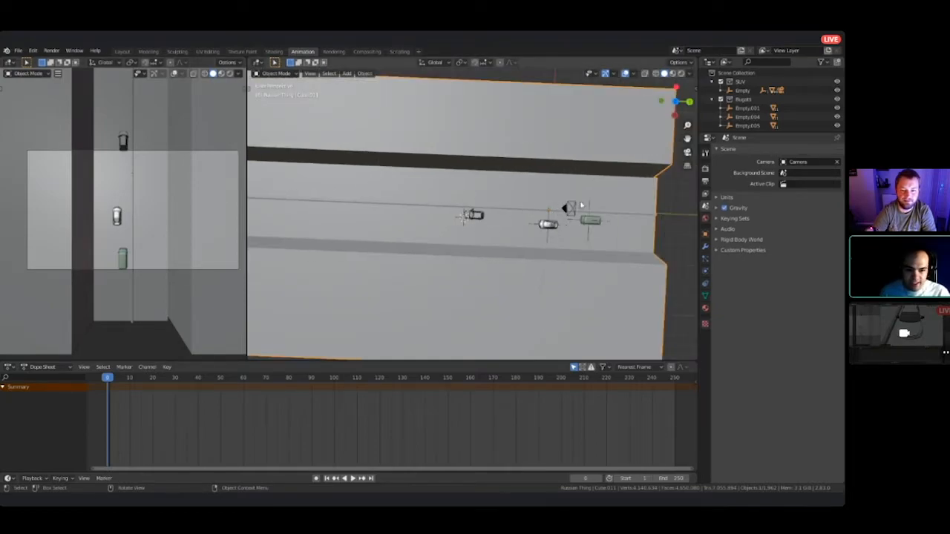
{"action": "left_click", "coordinate": [571, 210]}
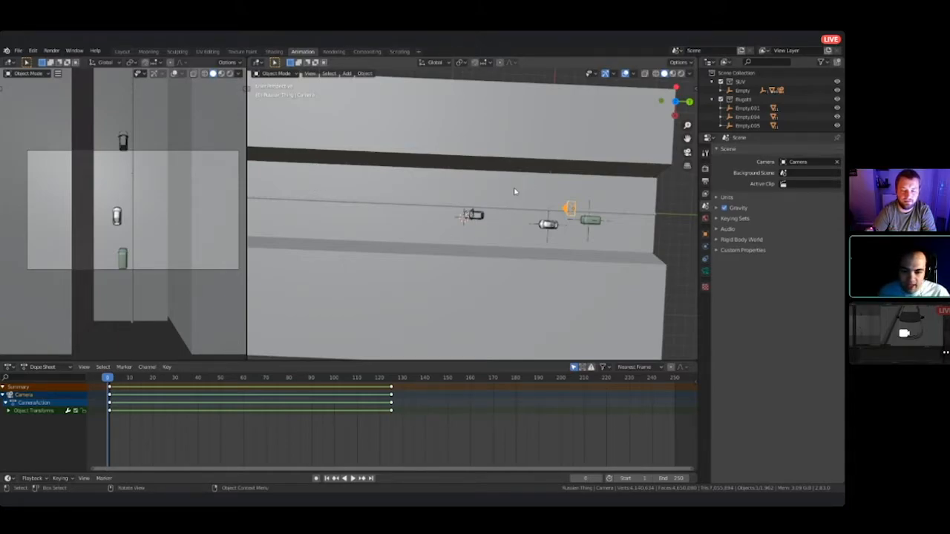
{"action": "key", "text": "space"}
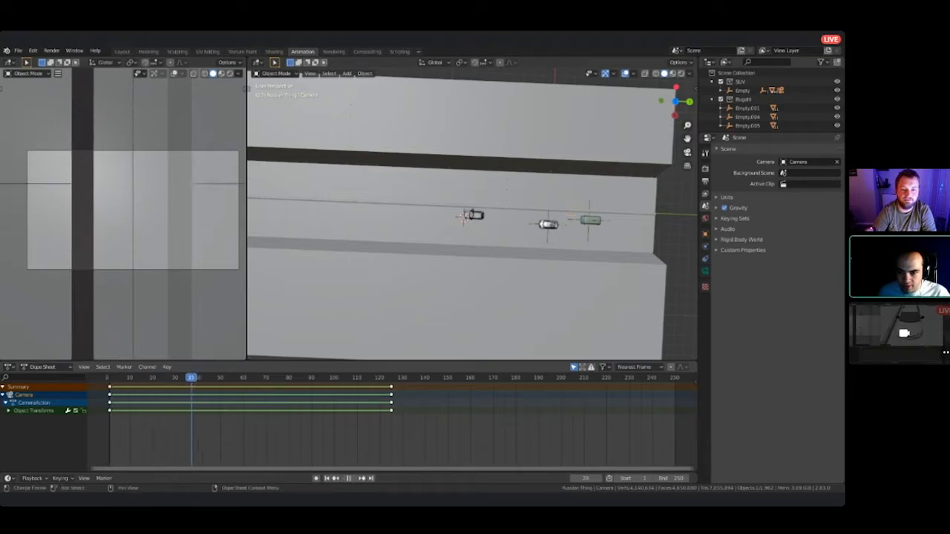
{"action": "key", "text": "space"}
{"action": "left_click_drag", "start_coordinate": [252, 377], "coordinate": [108, 377]}
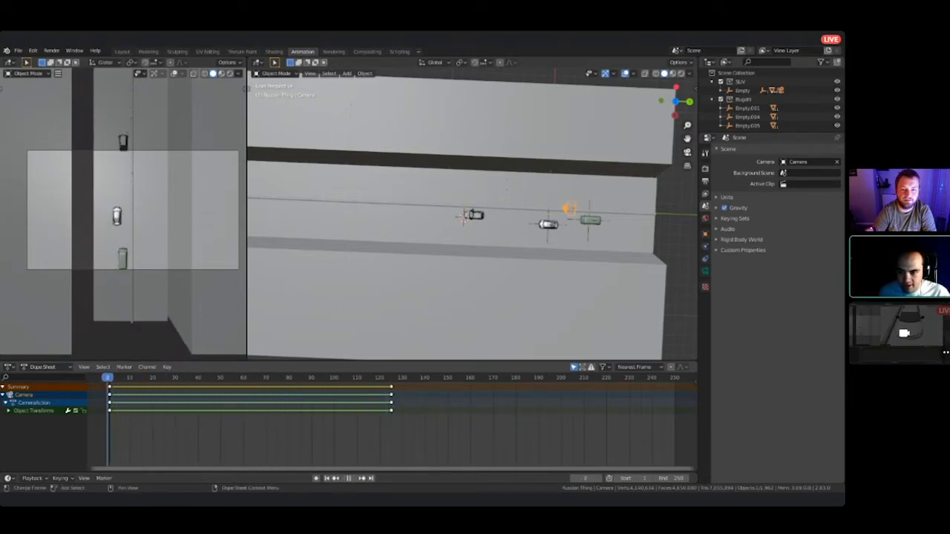
- Rename the top-down camera object as Drone Cam
{"action": "left_click", "coordinate": [591, 220]}
{"action": "left_click", "coordinate": [607, 224]}
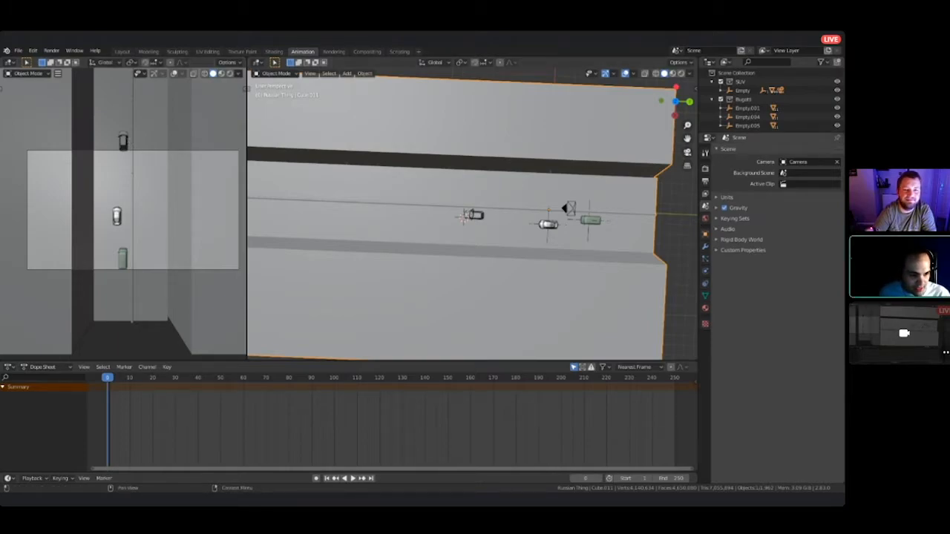
{"action": "left_click", "coordinate": [704, 233]}
{"action": "left_click", "coordinate": [779, 151]}
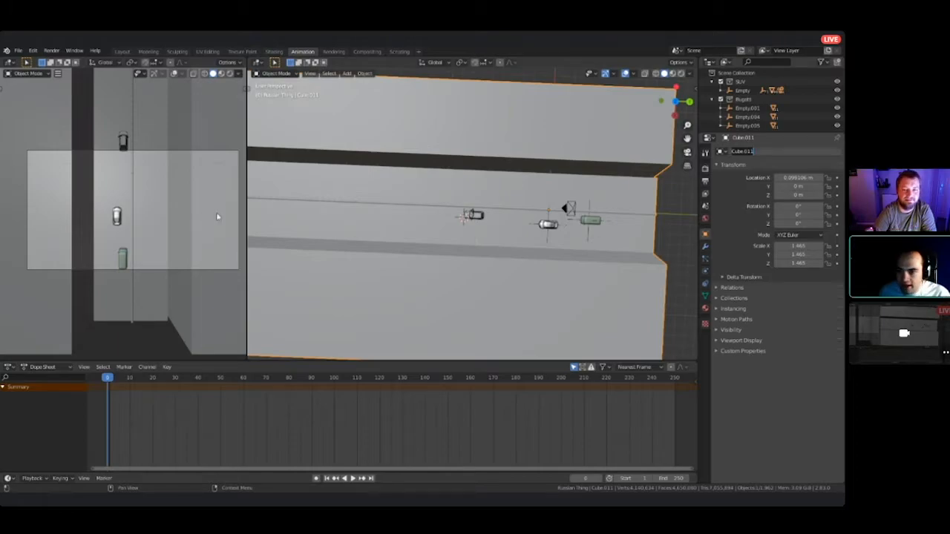
{"action": "left_click", "coordinate": [217, 217]}
{"action": "left_click", "coordinate": [570, 209]}
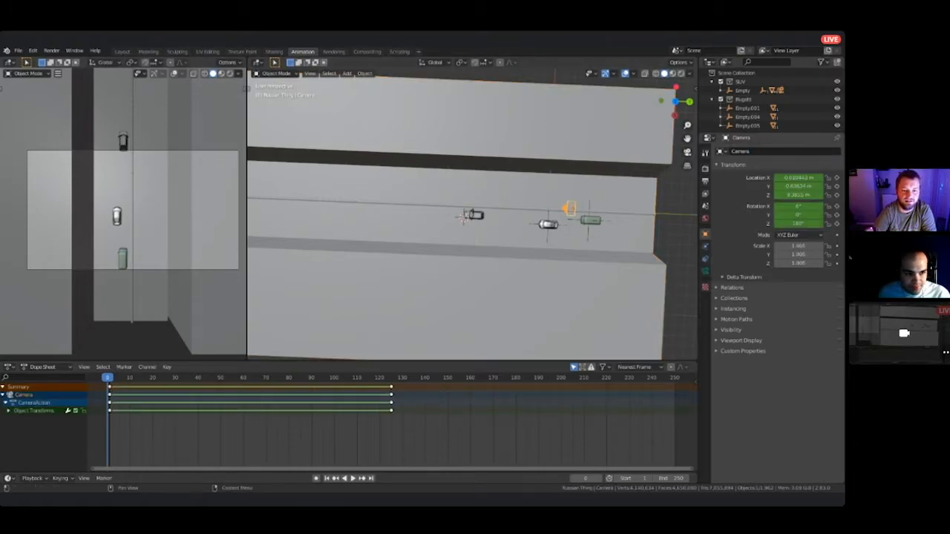
{"action": "left_click", "coordinate": [760, 152]}
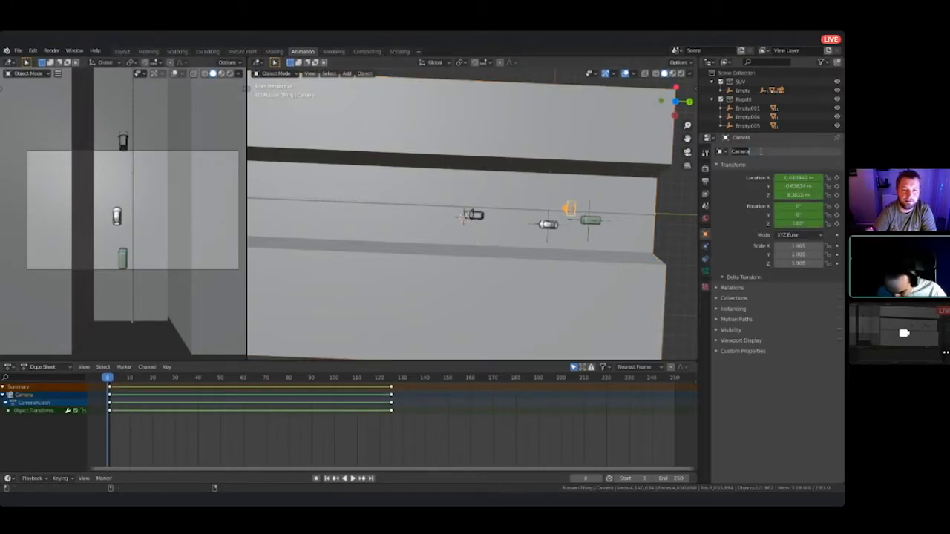
{"action": "type", "text": "Drone Cam"}
{"action": "key", "text": "Return"}
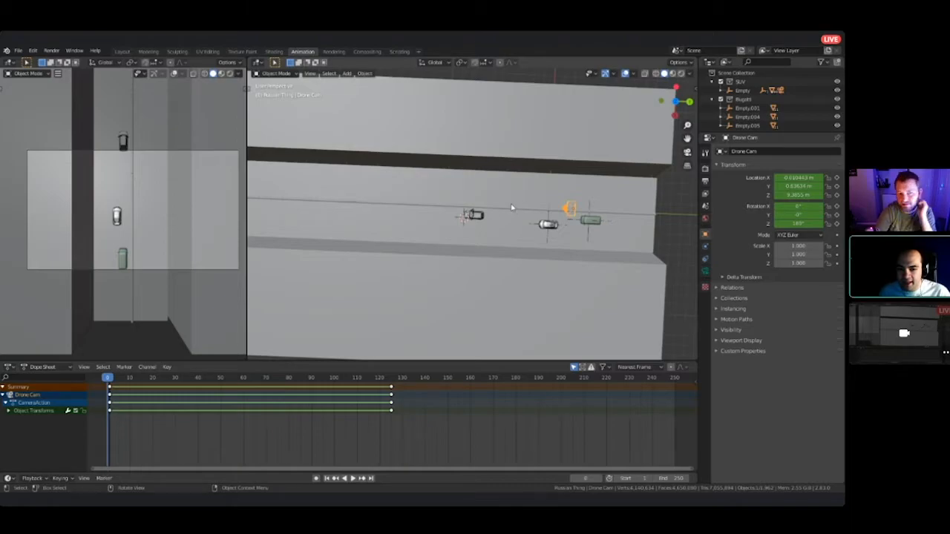
- Examine the vehicles on the highway, the spare cars beside it, and the stretch of road around the SUV
{"action": "scroll", "coordinate": [511, 207], "scroll_direction": "up", "scroll_amount": 7}
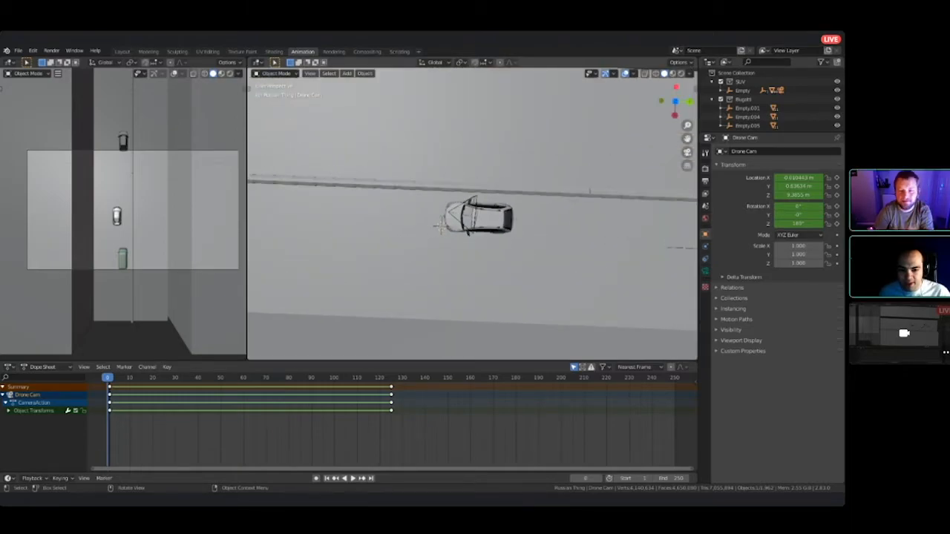
{"action": "scroll", "coordinate": [511, 207], "scroll_direction": "down", "scroll_amount": 4}
{"action": "middle_click_drag", "start_coordinate": [511, 207], "coordinate": [561, 118], "text": "shift"}
{"action": "middle_click_drag", "start_coordinate": [415, 222], "coordinate": [616, 187]}
{"action": "scroll", "coordinate": [472, 215], "scroll_direction": "up", "scroll_amount": 4}
{"action": "scroll", "coordinate": [471, 215], "scroll_direction": "up", "scroll_amount": 3}
{"action": "scroll", "coordinate": [472, 215], "scroll_direction": "down", "scroll_amount": 3}
{"action": "middle_click_drag", "start_coordinate": [472, 215], "coordinate": [180, 219]}
{"action": "scroll", "coordinate": [536, 216], "scroll_direction": "down", "scroll_amount": 4}
{"action": "middle_click_drag", "start_coordinate": [473, 193], "coordinate": [470, 240], "text": "shift"}
{"action": "scroll", "coordinate": [473, 214], "scroll_direction": "up", "scroll_amount": 7}
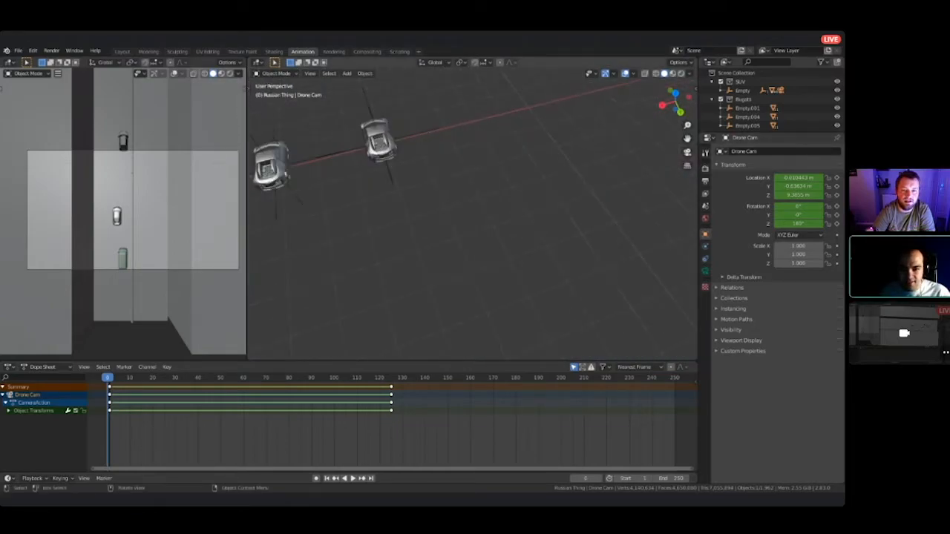
{"action": "middle_click_drag", "start_coordinate": [386, 193], "coordinate": [487, 216], "text": "shift"}
{"action": "left_click", "coordinate": [457, 159]}
{"action": "scroll", "coordinate": [457, 158], "scroll_direction": "down", "scroll_amount": 9}
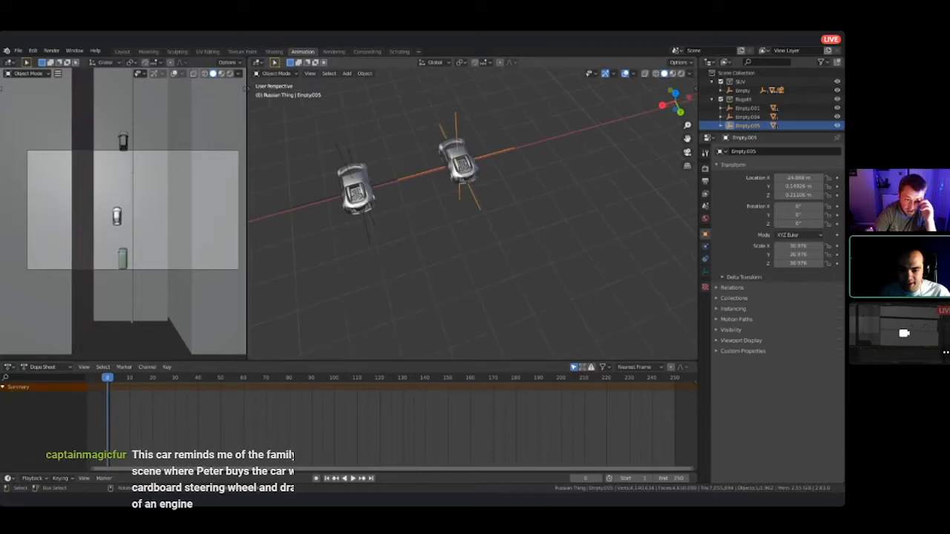
{"action": "middle_click_drag", "start_coordinate": [255, 211], "coordinate": [417, 173], "text": "shift"}
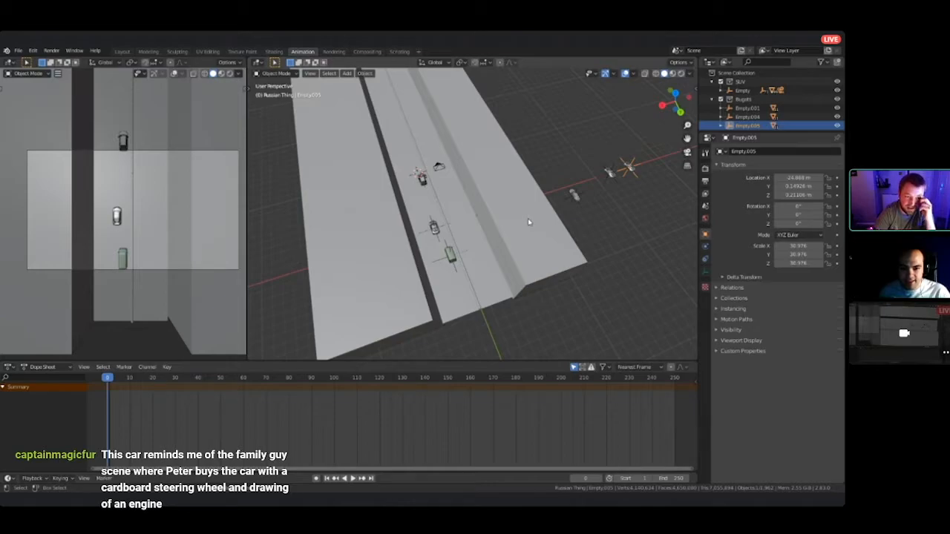
{"action": "middle_click_drag", "start_coordinate": [477, 216], "coordinate": [482, 275], "text": "shift"}
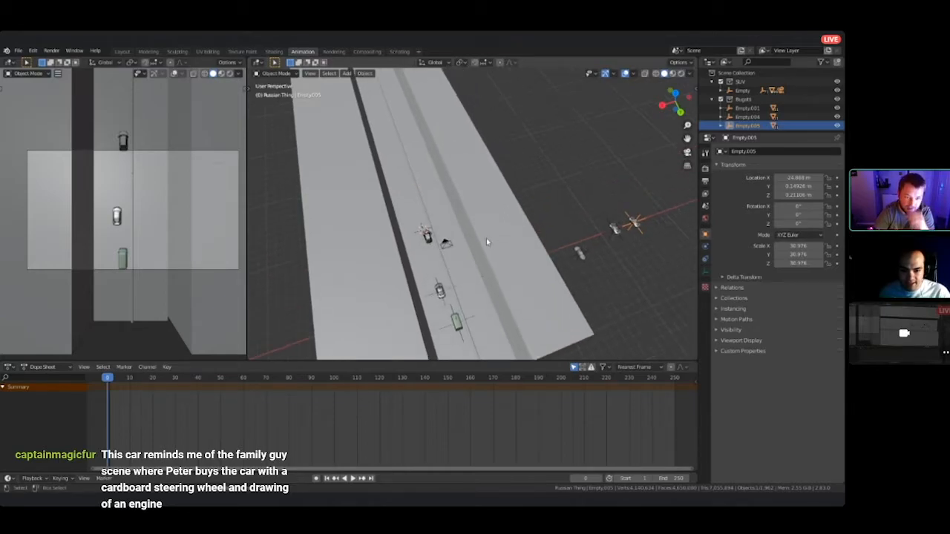
{"action": "middle_click_drag", "start_coordinate": [455, 240], "coordinate": [448, 199]}
{"action": "scroll", "coordinate": [448, 199], "scroll_direction": "up", "scroll_amount": 6}
{"action": "scroll", "coordinate": [447, 199], "scroll_direction": "down", "scroll_amount": 2}
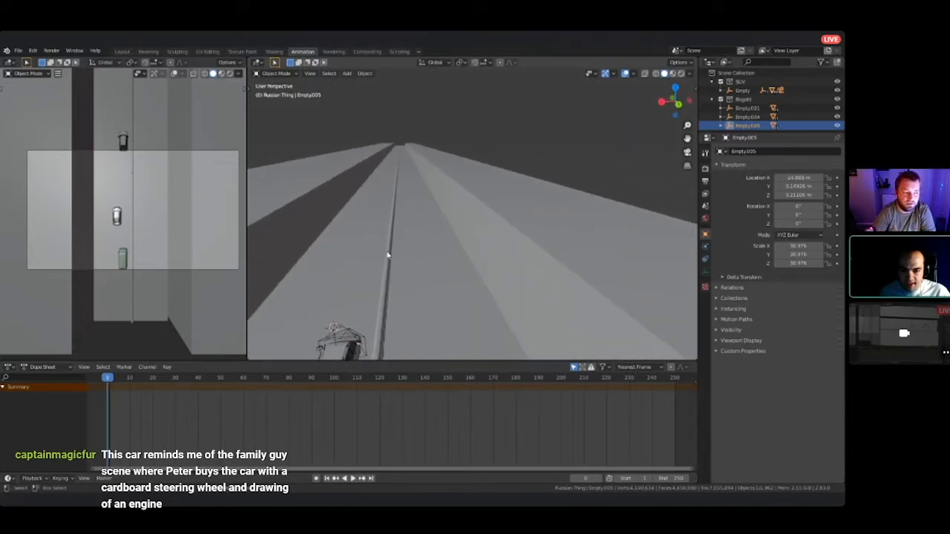
- Open the highway mesh for editing and select the linked barrier section by the vehicles
{"action": "left_click", "coordinate": [386, 255]}
{"action": "middle_click_drag", "start_coordinate": [579, 170], "coordinate": [356, 181]}
{"action": "scroll", "coordinate": [356, 223], "scroll_direction": "down", "scroll_amount": 2}
{"action": "middle_click_drag", "start_coordinate": [356, 222], "coordinate": [426, 157], "text": "shift"}
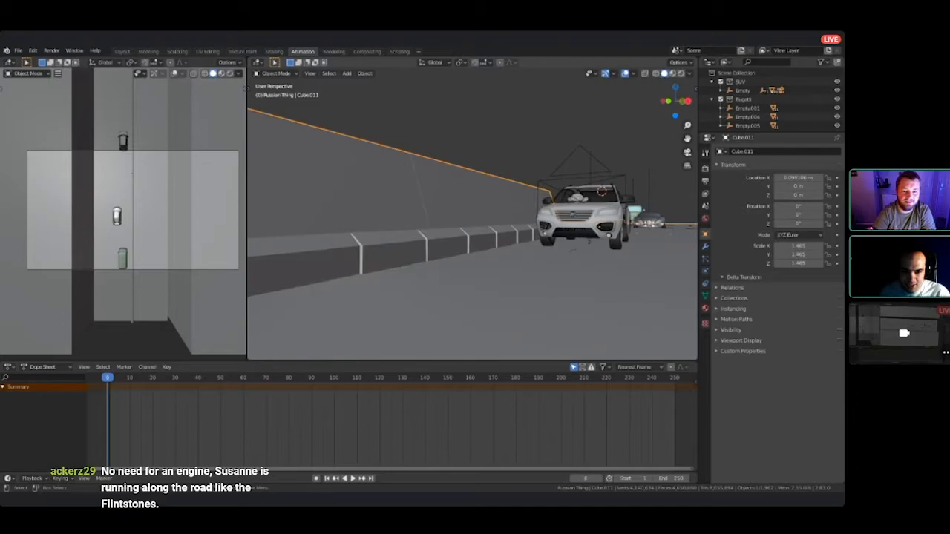
{"action": "middle_click_drag", "start_coordinate": [499, 241], "coordinate": [406, 149]}
{"action": "key", "text": "Tab"}
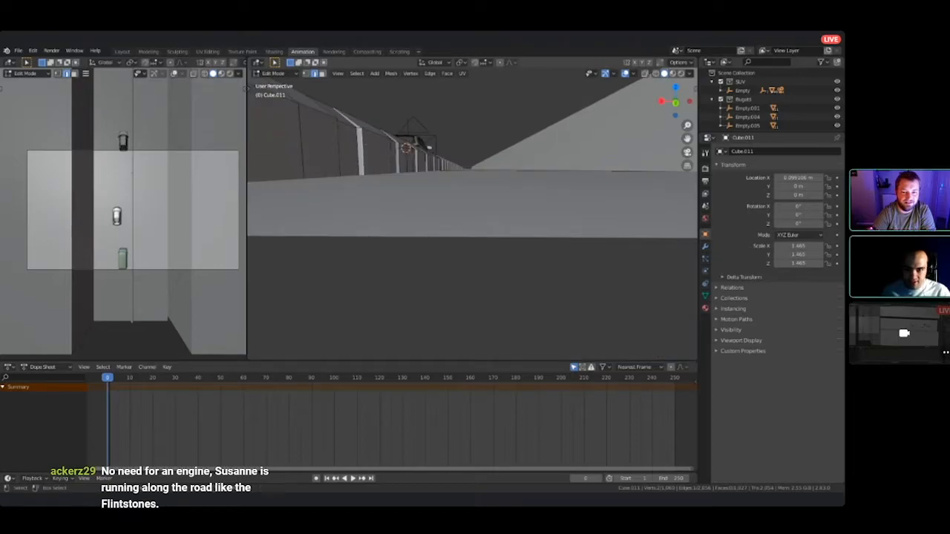
{"action": "key", "text": "l"}
- Add the remaining linked sections of the central barrier to the selection, from the road's end up to the SUV
{"action": "middle_click_drag", "start_coordinate": [406, 148], "coordinate": [478, 144]}
{"action": "scroll", "coordinate": [473, 219], "scroll_direction": "down", "scroll_amount": 7}
{"action": "middle_click_drag", "start_coordinate": [473, 219], "coordinate": [540, 165], "text": "shift"}
{"action": "scroll", "coordinate": [472, 219], "scroll_direction": "up", "scroll_amount": 2}
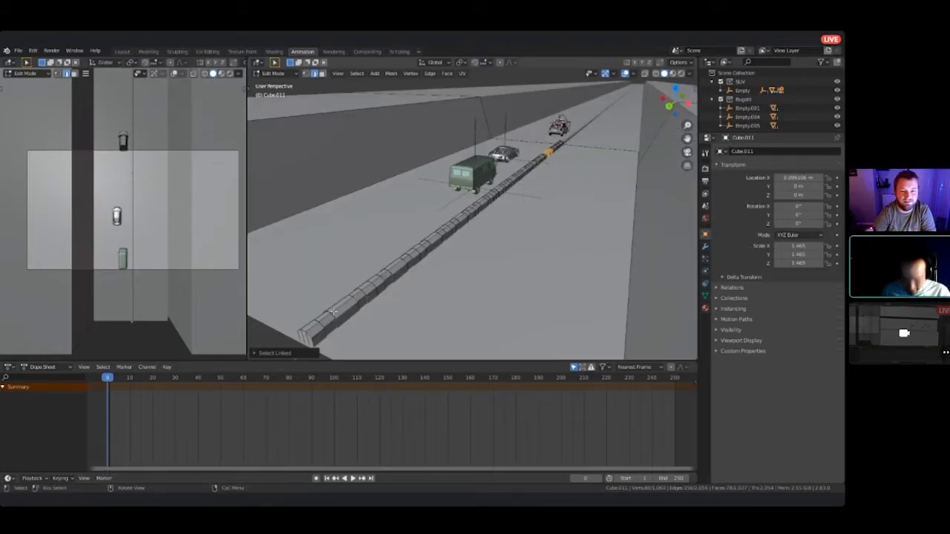
{"action": "key", "text": "l"}
{"action": "key", "text": "l"}
{"action": "key", "text": "l"}
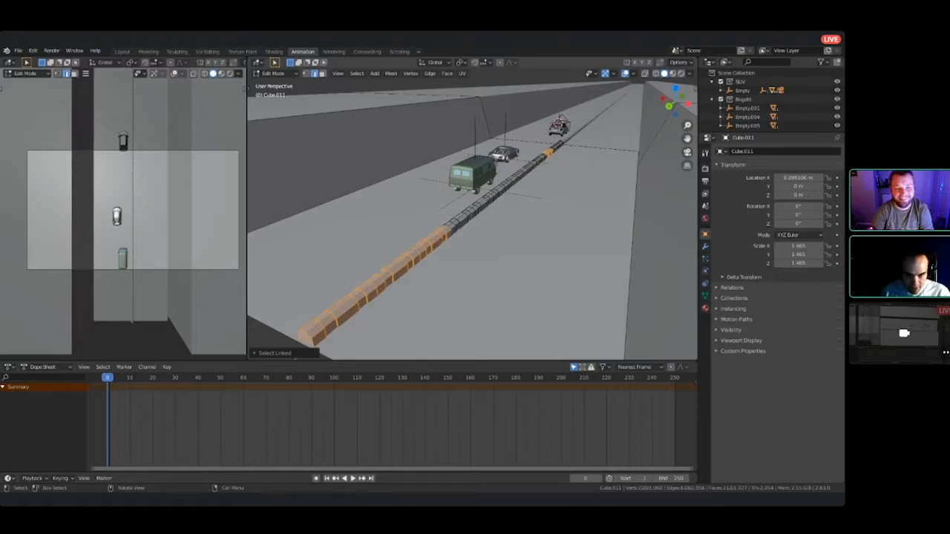
{"action": "key", "text": "l"}
{"action": "key", "text": "l"}
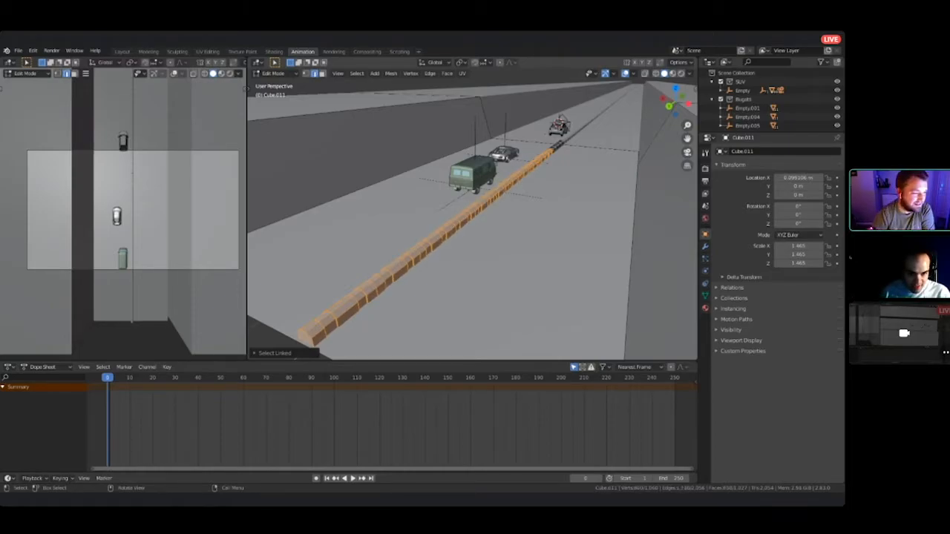
{"action": "key", "text": "l"}
{"action": "mouse_move", "coordinate": [561, 144]}
{"action": "middle_mouse_down"}
{"action": "mouse_move", "coordinate": [559, 131]}
{"action": "mouse_move", "coordinate": [578, 136]}
{"action": "mouse_move", "coordinate": [566, 142]}
{"action": "middle_mouse_up"}
{"action": "middle_click_drag", "start_coordinate": [509, 205], "coordinate": [491, 191]}
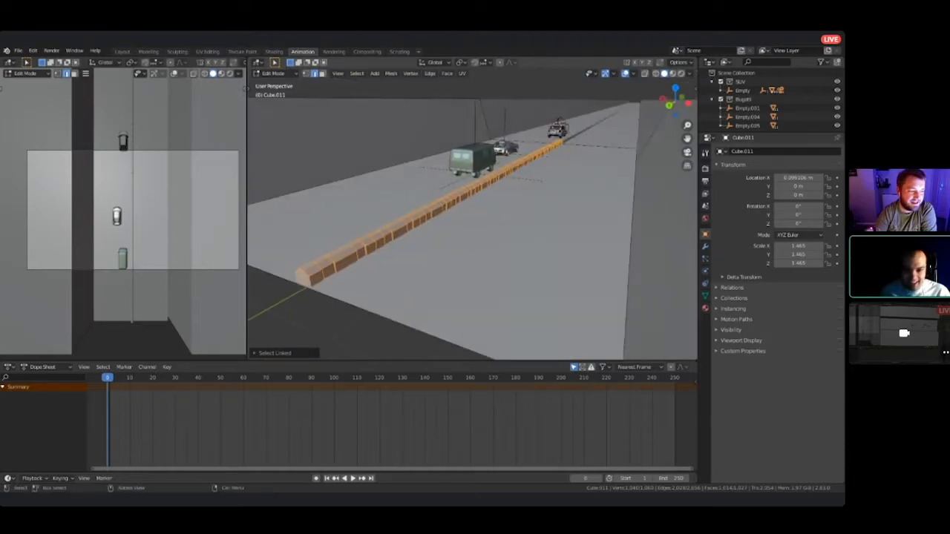
- Lower the selected barrier sections by about 0.12 m along global Z and finish editing the highway mesh
{"action": "key", "text": "g"}
{"action": "key", "text": "z"}
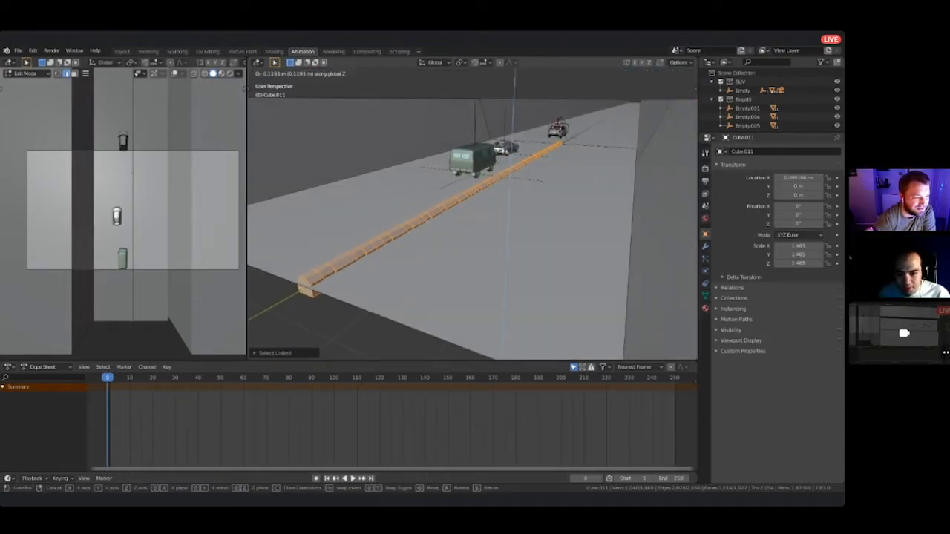
{"action": "left_click", "coordinate": [509, 206]}
{"action": "middle_click_drag", "start_coordinate": [509, 207], "coordinate": [538, 215]}
{"action": "key", "text": "Tab"}
- Inspect the road by the SUV, look through the active camera, and select Drone Cam to review the vehicles below it
{"action": "middle_click_drag", "start_coordinate": [472, 223], "coordinate": [457, 293]}
{"action": "scroll", "coordinate": [472, 223], "scroll_direction": "up", "scroll_amount": 4}
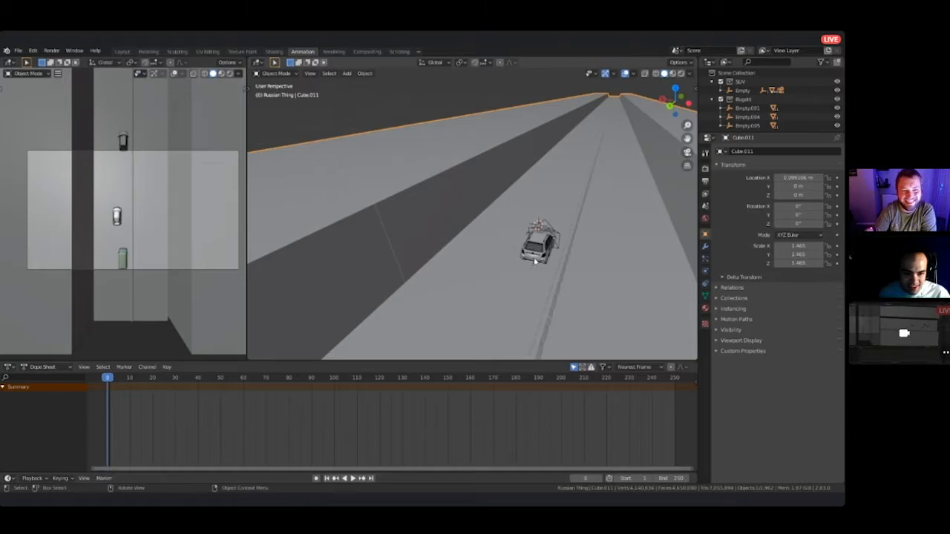
{"action": "scroll", "coordinate": [534, 261], "scroll_direction": "up", "scroll_amount": 4}
{"action": "left_click", "coordinate": [594, 235]}
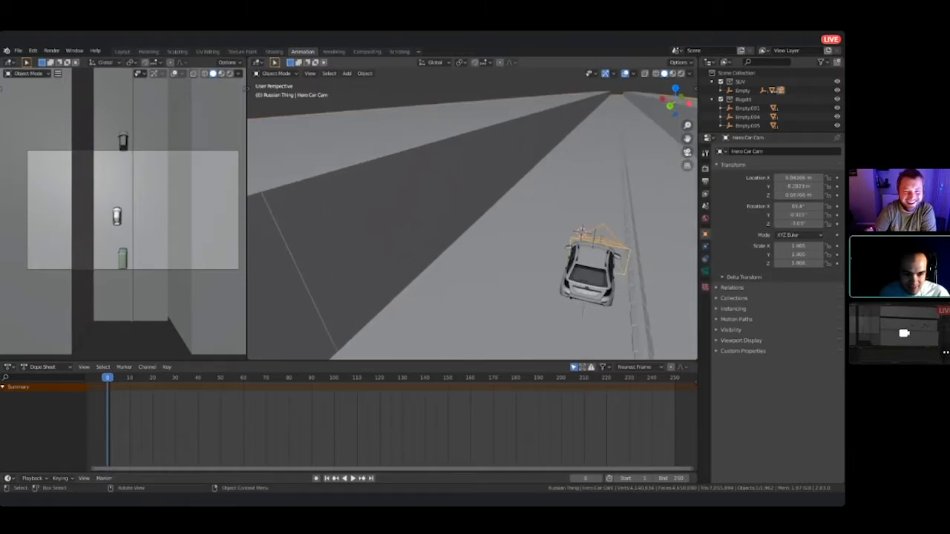
{"action": "left_click", "coordinate": [594, 235]}
{"action": "key", "text": "KP_0"}
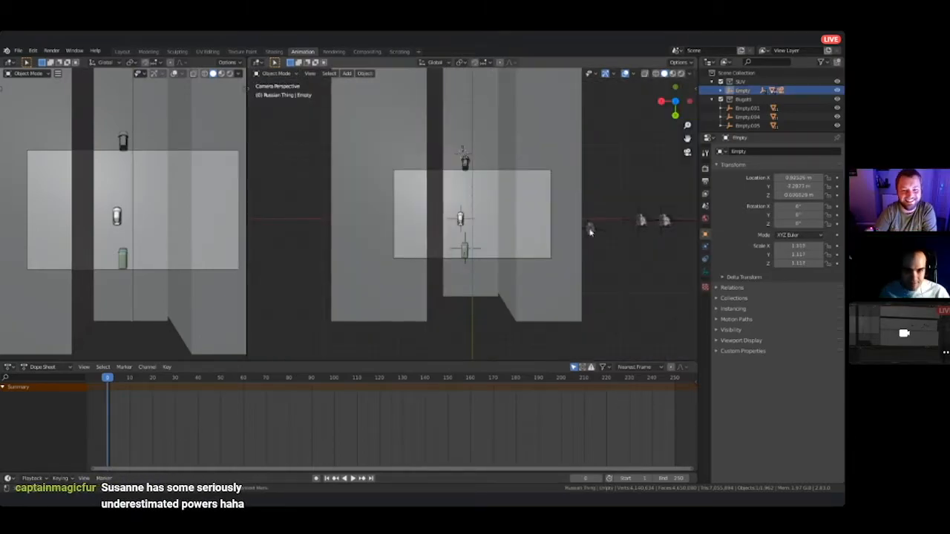
{"action": "left_click", "coordinate": [481, 262]}
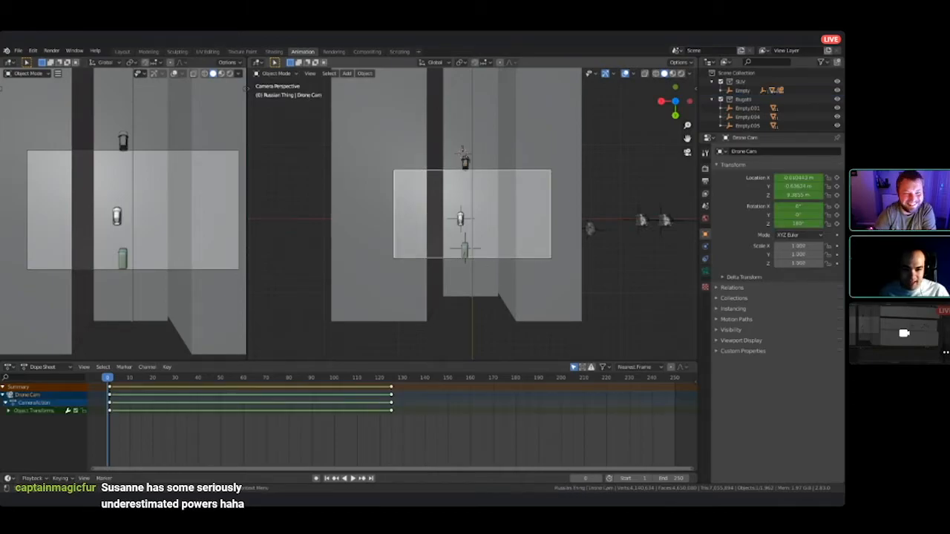
{"action": "middle_click_drag", "start_coordinate": [475, 259], "coordinate": [439, 280]}
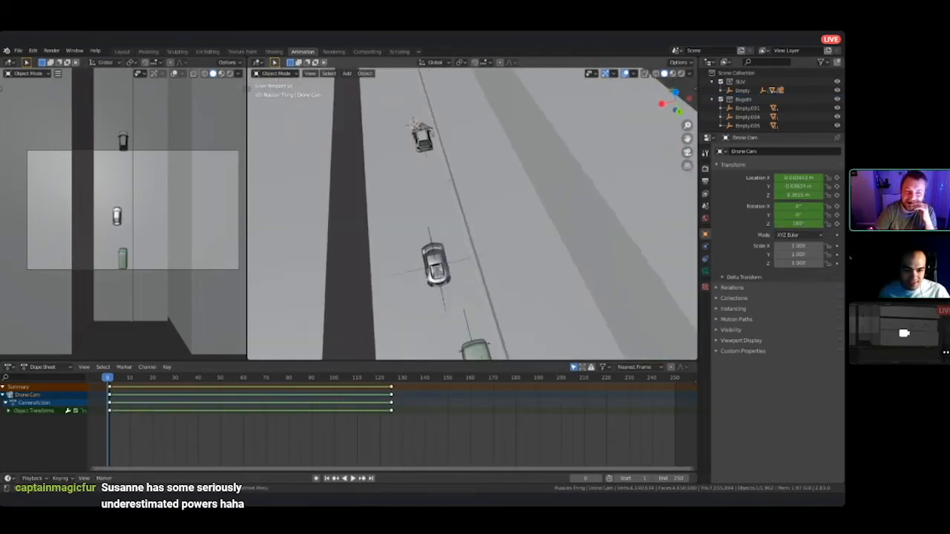
{"action": "scroll", "coordinate": [439, 280], "scroll_direction": "down", "scroll_amount": 1}
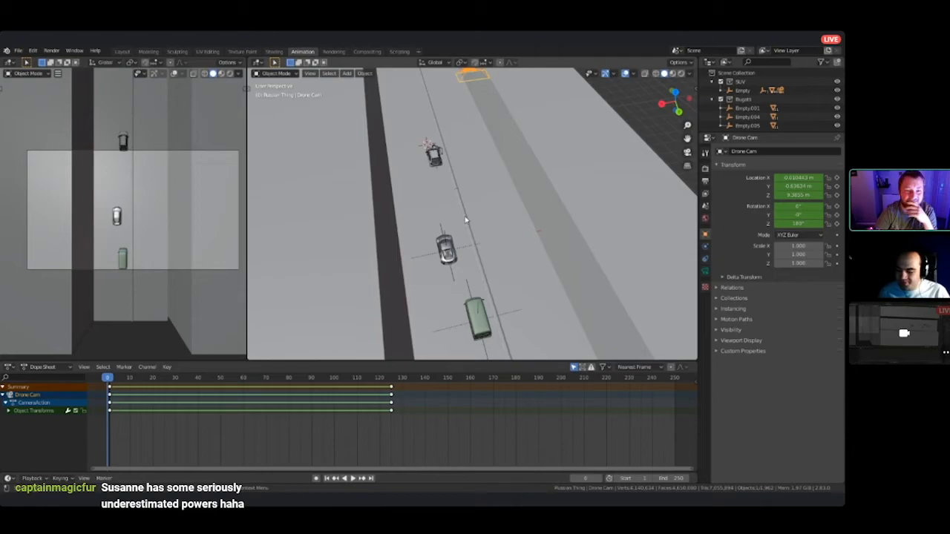
- Select the green van's parent empty and centre the view on it to examine the van beside the barrier
{"action": "middle_click_drag", "start_coordinate": [466, 220], "coordinate": [482, 141]}
{"action": "middle_click_drag", "start_coordinate": [406, 216], "coordinate": [558, 174], "text": "shift"}
{"action": "middle_click_drag", "start_coordinate": [475, 215], "coordinate": [427, 308]}
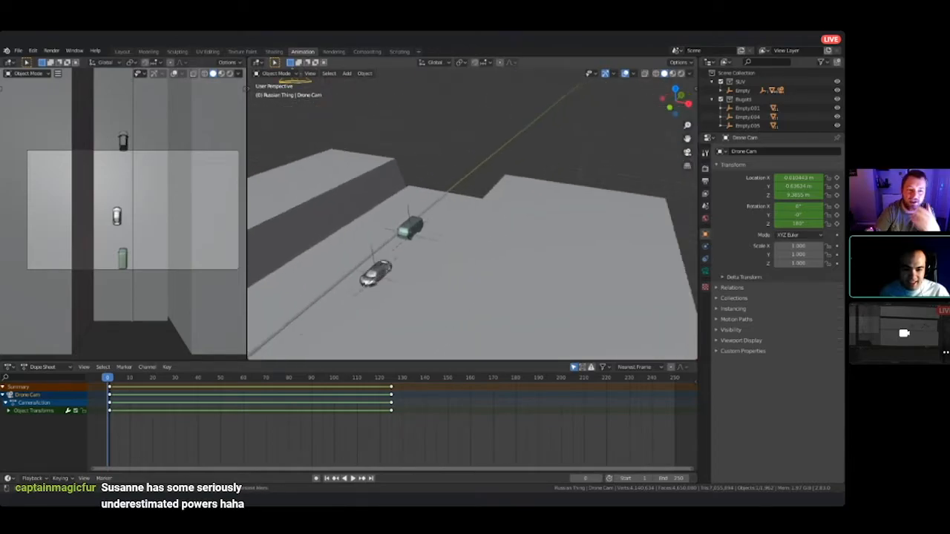
{"action": "scroll", "coordinate": [449, 219], "scroll_direction": "up", "scroll_amount": 4}
{"action": "middle_click_drag", "start_coordinate": [445, 223], "coordinate": [472, 216], "text": "shift"}
{"action": "left_click", "coordinate": [356, 205]}
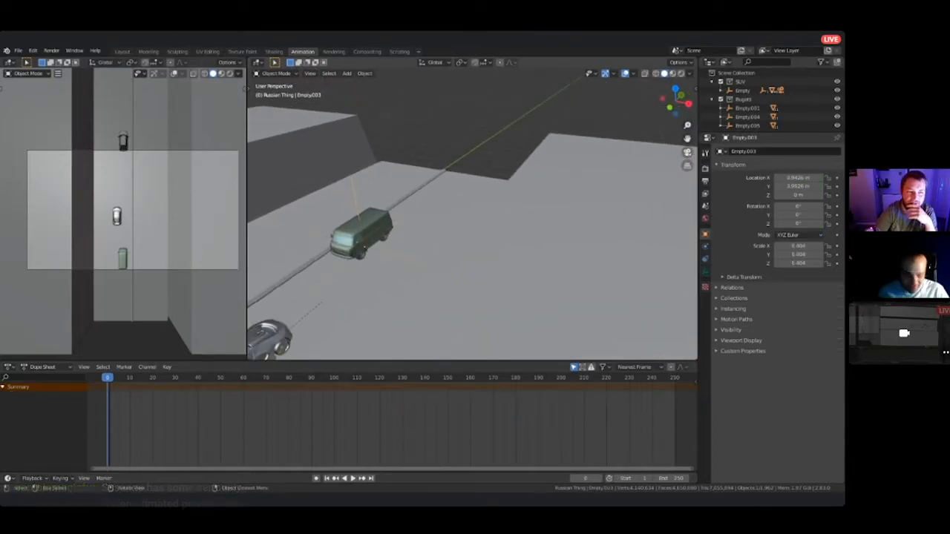
{"action": "key", "text": "KP_Decimal"}
{"action": "middle_click_drag", "start_coordinate": [490, 153], "coordinate": [478, 194]}
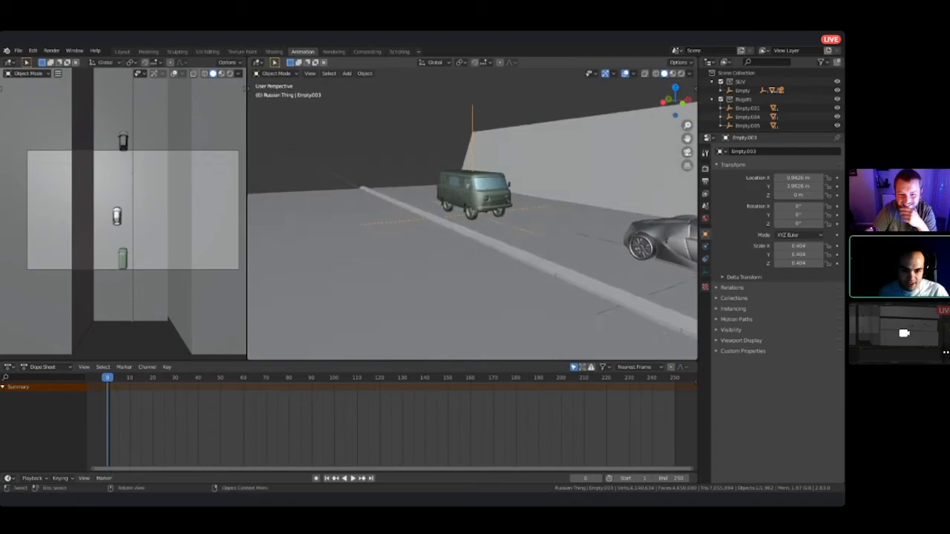
- Examine the SUV and the other vehicles along the road, checking their positions against the central barrier
{"action": "middle_click_drag", "start_coordinate": [602, 184], "coordinate": [471, 265]}
{"action": "scroll", "coordinate": [483, 186], "scroll_direction": "down", "scroll_amount": 6}
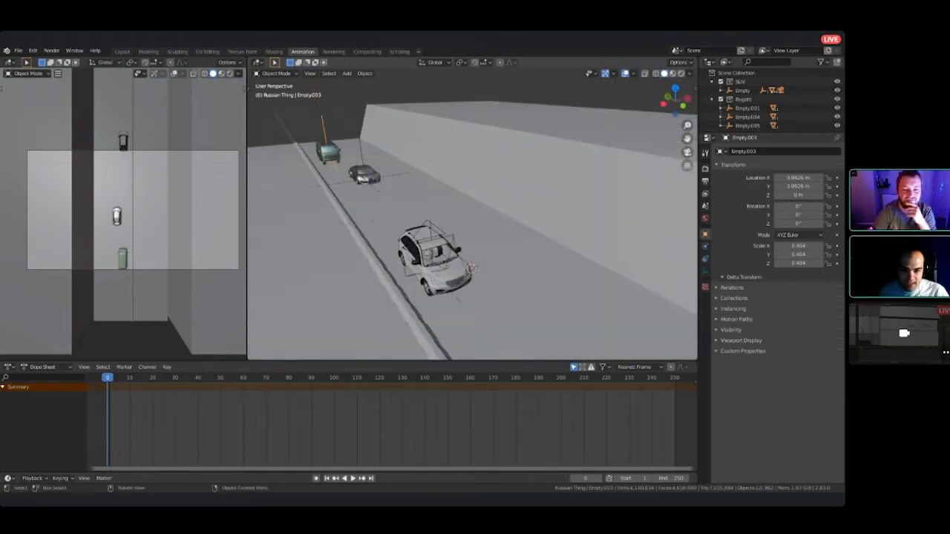
{"action": "left_click", "coordinate": [431, 229]}
{"action": "middle_click_drag", "start_coordinate": [431, 229], "coordinate": [475, 239]}
{"action": "left_click", "coordinate": [600, 257]}
{"action": "left_click", "coordinate": [598, 259]}
{"action": "middle_click_drag", "start_coordinate": [598, 258], "coordinate": [490, 249]}
{"action": "middle_click_drag", "start_coordinate": [371, 222], "coordinate": [557, 226], "text": "shift"}
{"action": "scroll", "coordinate": [471, 214], "scroll_direction": "up", "scroll_amount": 4}
{"action": "middle_click_drag", "start_coordinate": [490, 223], "coordinate": [461, 248]}
{"action": "scroll", "coordinate": [462, 249], "scroll_direction": "down", "scroll_amount": 3}
{"action": "middle_click_drag", "start_coordinate": [586, 248], "coordinate": [430, 349]}
- Frame the green van by its parent empty and inspect it from the rear, the front and above
{"action": "left_click", "coordinate": [518, 196]}
{"action": "middle_click_drag", "start_coordinate": [529, 251], "coordinate": [575, 159]}
{"action": "scroll", "coordinate": [568, 219], "scroll_direction": "down", "scroll_amount": 2}
{"action": "middle_click_drag", "start_coordinate": [475, 190], "coordinate": [400, 355], "text": "shift"}
{"action": "key", "text": "KP_Decimal"}
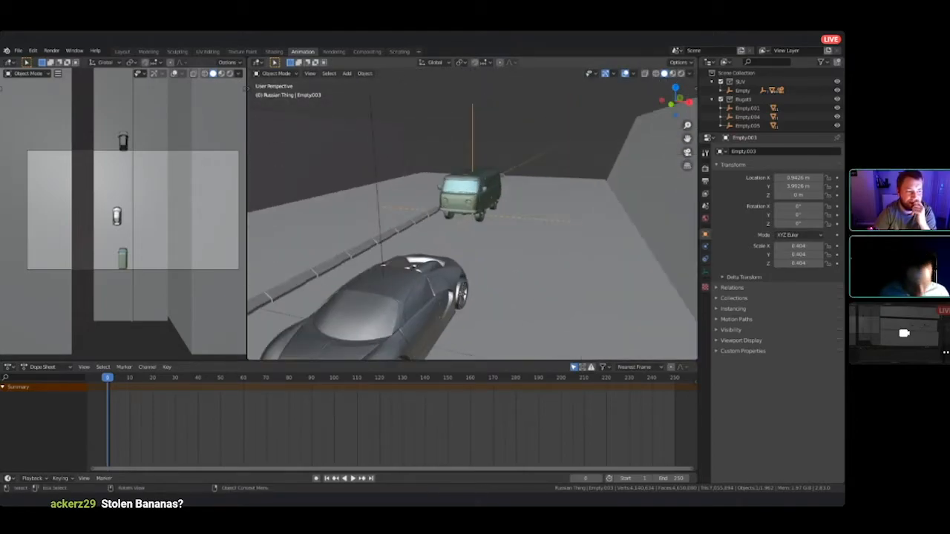
{"action": "middle_click_drag", "start_coordinate": [401, 267], "coordinate": [602, 301]}
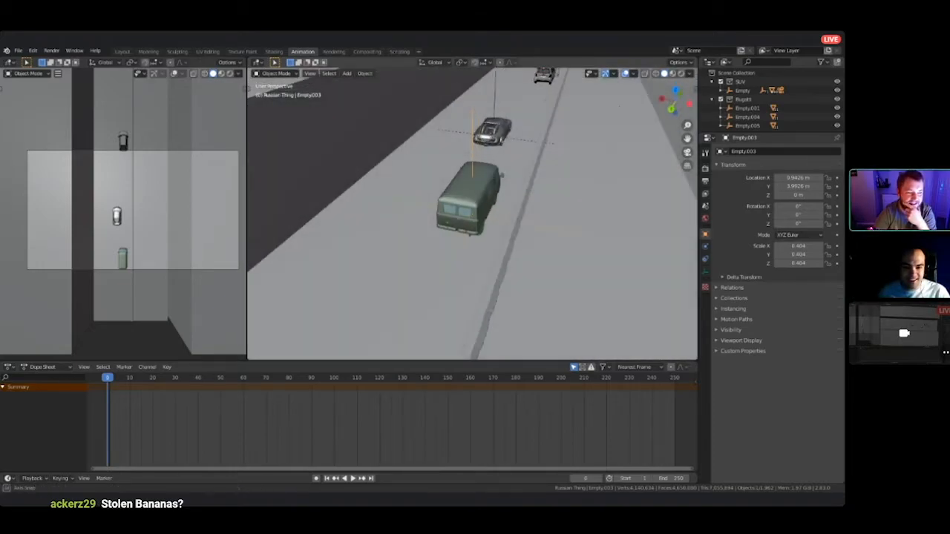
{"action": "middle_click_drag", "start_coordinate": [415, 282], "coordinate": [623, 297]}
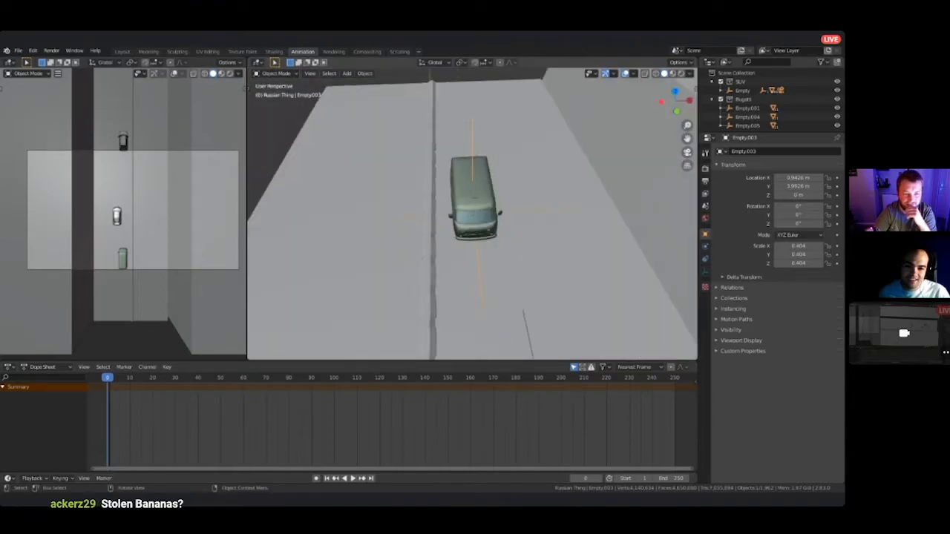
- Examine the SUV's hood up close, then select the green van's UAZ-452 mesh and inspect it from behind
{"action": "scroll", "coordinate": [472, 214], "scroll_direction": "down", "scroll_amount": 7}
{"action": "middle_click_drag", "start_coordinate": [482, 256], "coordinate": [472, 133], "text": "shift"}
{"action": "scroll", "coordinate": [486, 209], "scroll_direction": "up", "scroll_amount": 14}
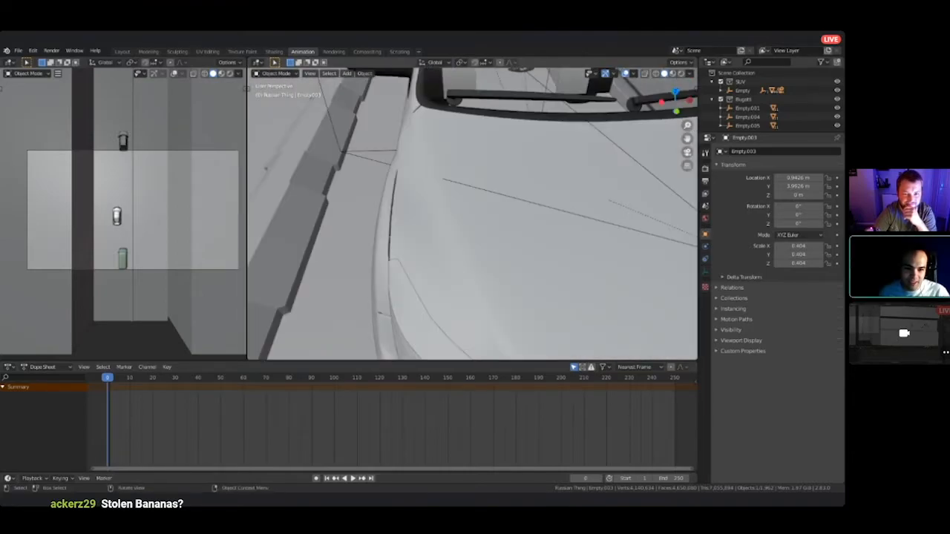
{"action": "scroll", "coordinate": [486, 209], "scroll_direction": "down", "scroll_amount": 9}
{"action": "left_click", "coordinate": [491, 150]}
{"action": "scroll", "coordinate": [491, 151], "scroll_direction": "down", "scroll_amount": 6}
{"action": "middle_click_drag", "start_coordinate": [491, 151], "coordinate": [491, 271], "text": "shift"}
{"action": "left_click", "coordinate": [469, 200]}
{"action": "middle_click_drag", "start_coordinate": [469, 200], "coordinate": [679, 151]}
{"action": "scroll", "coordinate": [467, 156], "scroll_direction": "up", "scroll_amount": 7}
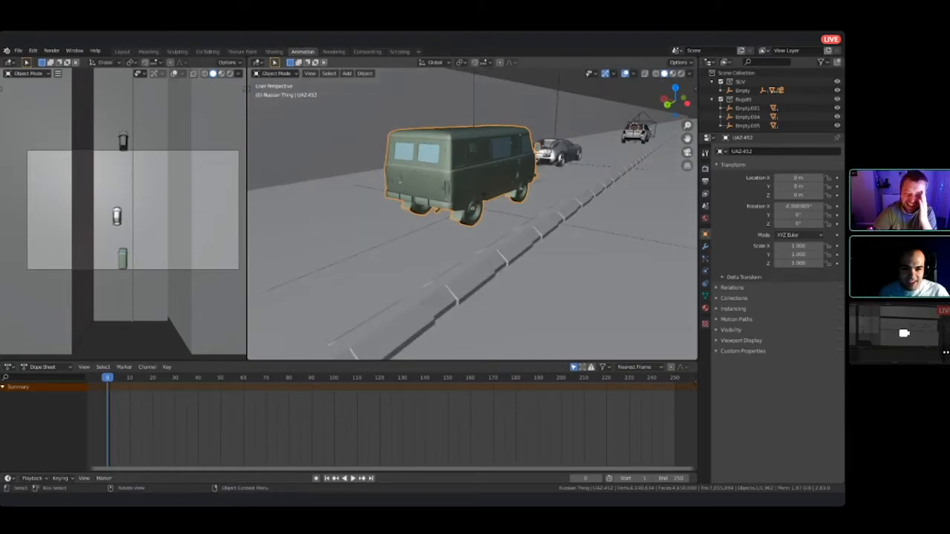
- Select the green van's parent empty and compare the vehicles from the side, from the van along to the SUV
{"action": "left_click", "coordinate": [521, 221]}
{"action": "left_click", "coordinate": [636, 240]}
{"action": "middle_click_drag", "start_coordinate": [636, 239], "coordinate": [581, 194]}
{"action": "scroll", "coordinate": [581, 170], "scroll_direction": "down", "scroll_amount": 4}
{"action": "middle_click_drag", "start_coordinate": [502, 187], "coordinate": [449, 239], "text": "shift"}
{"action": "middle_click_drag", "start_coordinate": [520, 213], "coordinate": [319, 167]}
{"action": "middle_click_drag", "start_coordinate": [472, 214], "coordinate": [593, 223], "text": "shift"}
{"action": "scroll", "coordinate": [472, 214], "scroll_direction": "up", "scroll_amount": 7}
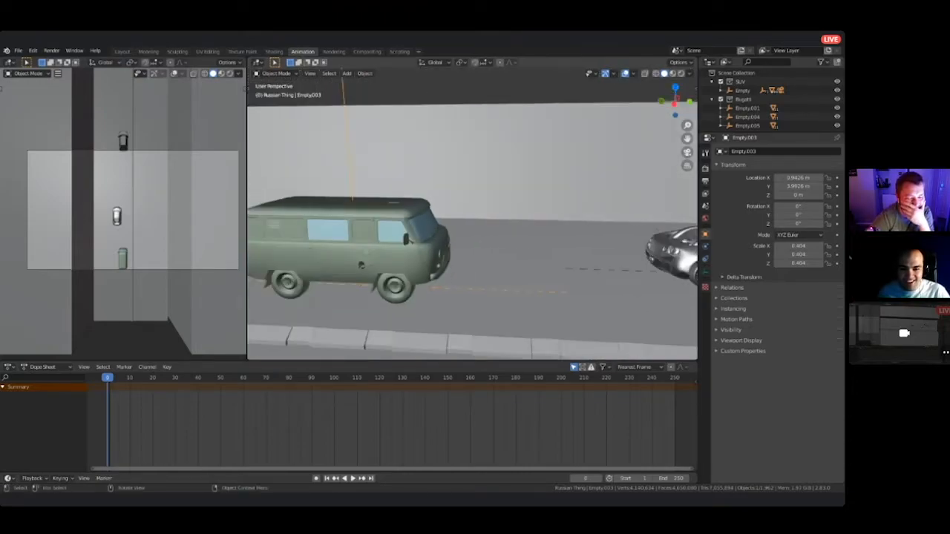
{"action": "middle_click_drag", "start_coordinate": [442, 247], "coordinate": [252, 248], "text": "shift"}
{"action": "middle_click_drag", "start_coordinate": [519, 247], "coordinate": [390, 232], "text": "shift"}
- Select the SUV's parent empty and inspect the car from behind and from the front
{"action": "left_click", "coordinate": [624, 275]}
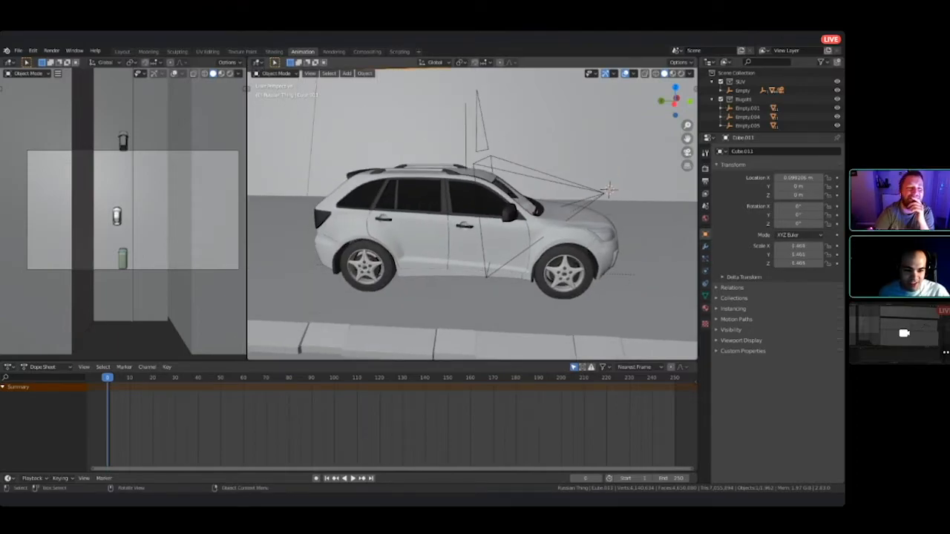
{"action": "left_click", "coordinate": [466, 132]}
{"action": "middle_click_drag", "start_coordinate": [466, 132], "coordinate": [436, 230]}
{"action": "scroll", "coordinate": [436, 230], "scroll_direction": "down", "scroll_amount": 2}
{"action": "middle_click_drag", "start_coordinate": [507, 254], "coordinate": [520, 231]}
{"action": "scroll", "coordinate": [472, 215], "scroll_direction": "up", "scroll_amount": 1}
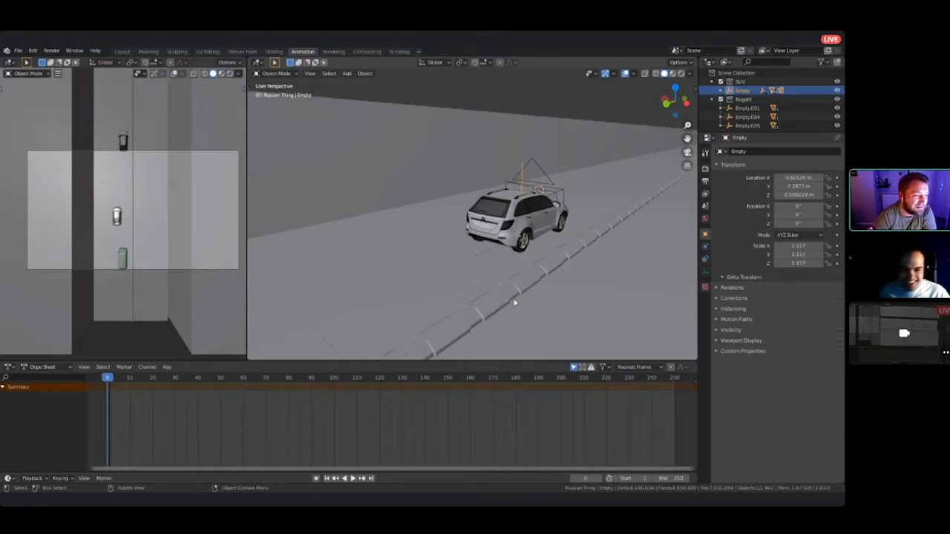
{"action": "middle_click_drag", "start_coordinate": [581, 212], "coordinate": [430, 223]}
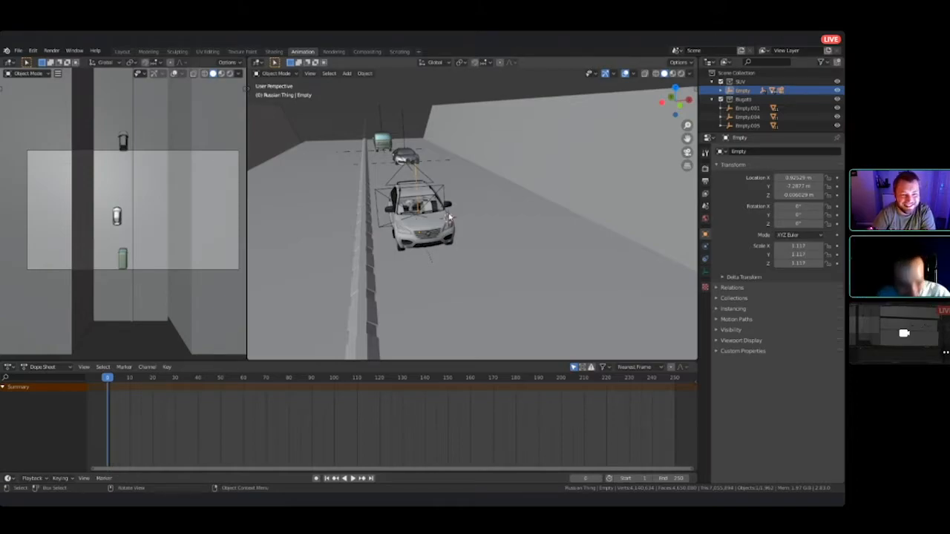
- Examine the monkey driver through the SUV's windshield and check the car from its front corner
{"action": "scroll", "coordinate": [449, 216], "scroll_direction": "up", "scroll_amount": 6}
{"action": "middle_click_drag", "start_coordinate": [448, 216], "coordinate": [595, 239], "text": "shift"}
{"action": "scroll", "coordinate": [596, 239], "scroll_direction": "down", "scroll_amount": 2}
{"action": "scroll", "coordinate": [595, 239], "scroll_direction": "up", "scroll_amount": 5}
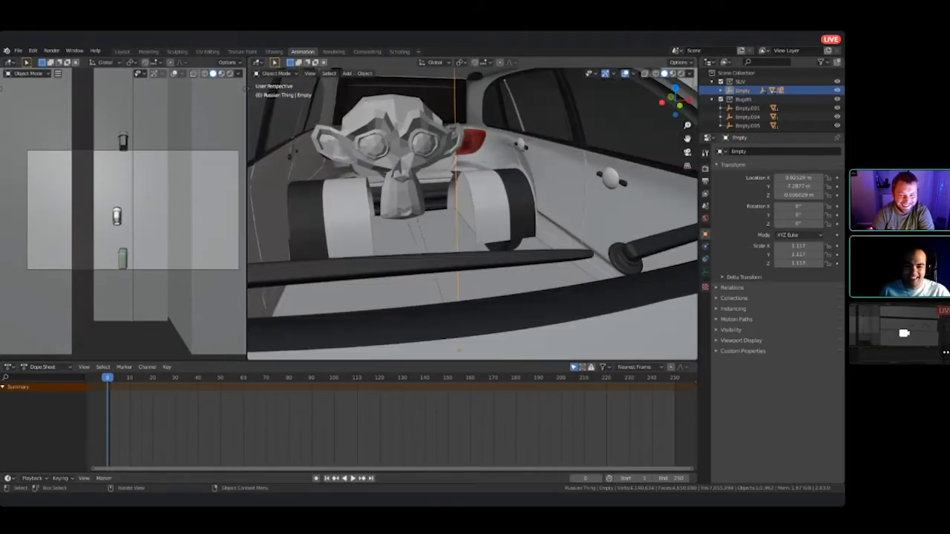
{"action": "scroll", "coordinate": [579, 236], "scroll_direction": "down", "scroll_amount": 7}
{"action": "middle_click_drag", "start_coordinate": [561, 231], "coordinate": [607, 227]}
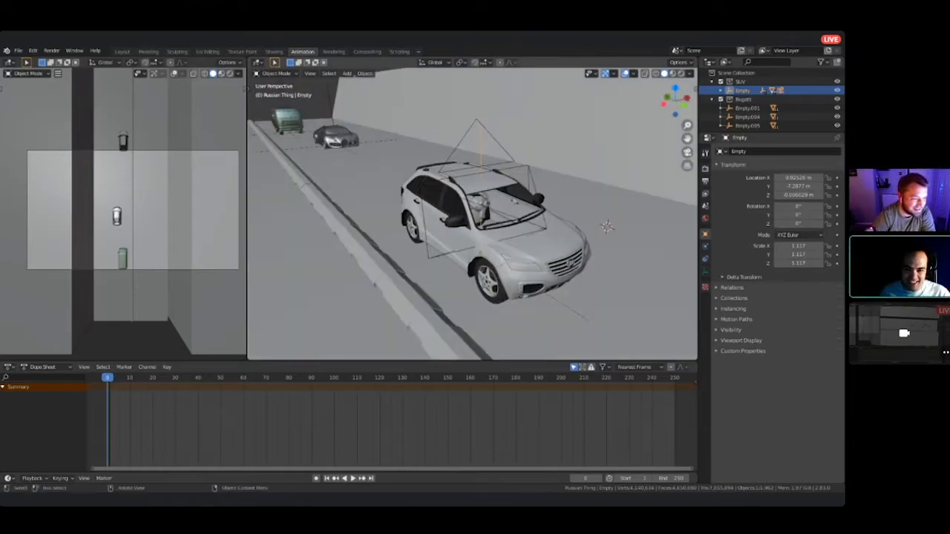
- Check the top-down shot through the active camera, then return to a perspective view of the SUV's windshield
{"action": "key", "text": "KP_0"}
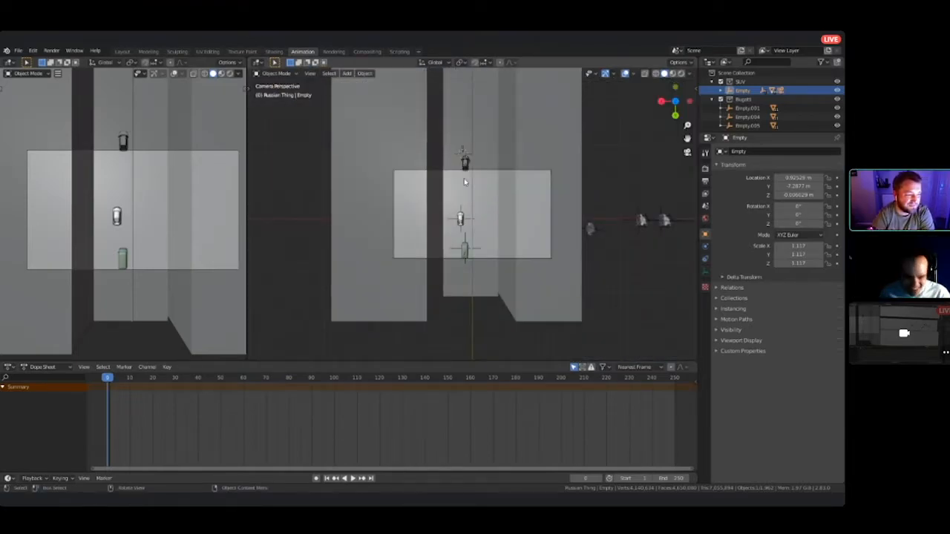
{"action": "middle_click_drag", "start_coordinate": [479, 201], "coordinate": [342, 178]}
{"action": "middle_click_drag", "start_coordinate": [512, 192], "coordinate": [505, 230]}
{"action": "scroll", "coordinate": [466, 208], "scroll_direction": "up", "scroll_amount": 6}
{"action": "scroll", "coordinate": [467, 208], "scroll_direction": "up", "scroll_amount": 6}
{"action": "scroll", "coordinate": [467, 208], "scroll_direction": "down", "scroll_amount": 8}
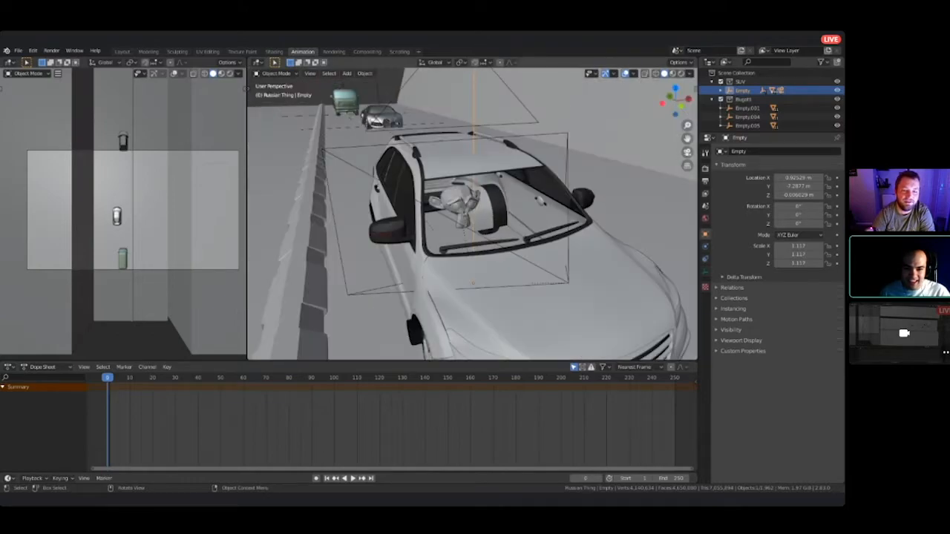
- Select the Suzanne monkey head inside the SUV and examine its face and seat position up close
{"action": "left_click", "coordinate": [454, 204]}
{"action": "middle_click_drag", "start_coordinate": [454, 204], "coordinate": [500, 230]}
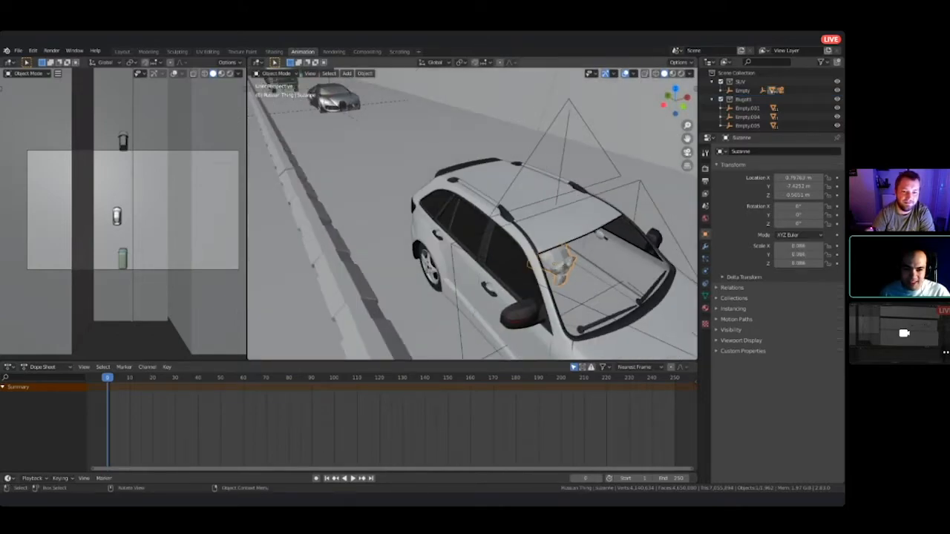
{"action": "left_click", "coordinate": [565, 148], "text": "shift"}
{"action": "middle_click_drag", "start_coordinate": [539, 316], "coordinate": [504, 359]}
{"action": "left_click", "coordinate": [469, 223]}
{"action": "middle_click_drag", "start_coordinate": [526, 234], "coordinate": [542, 285]}
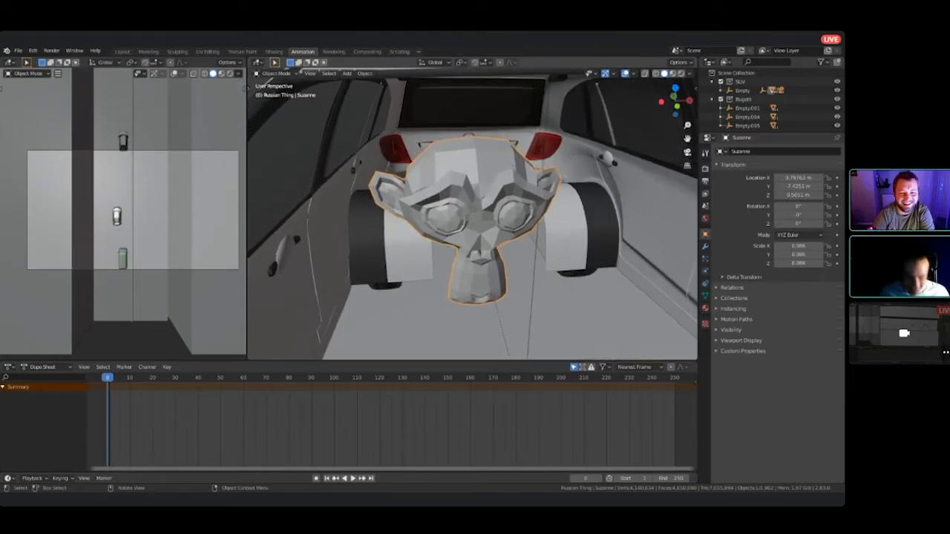
{"action": "scroll", "coordinate": [472, 213], "scroll_direction": "down", "scroll_amount": 12}
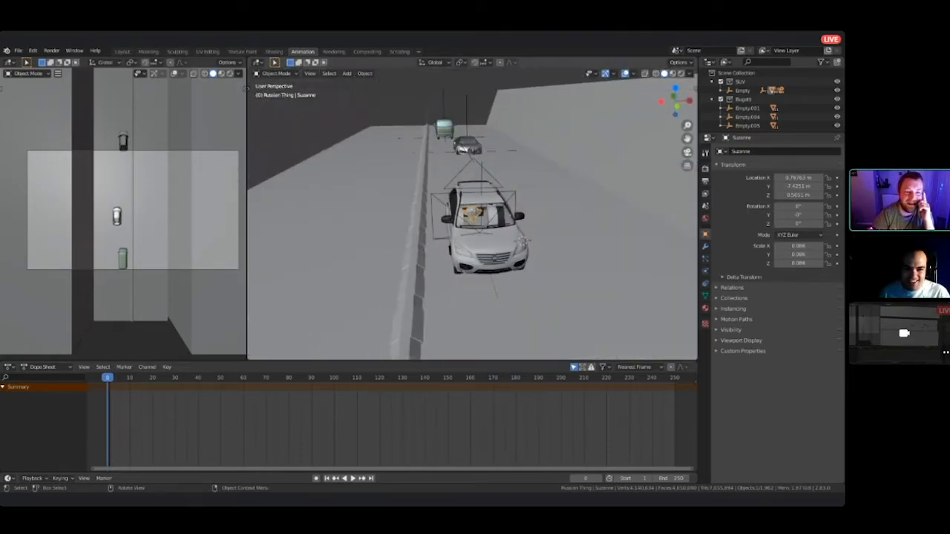
{"action": "middle_click_drag", "start_coordinate": [415, 223], "coordinate": [371, 223]}
{"action": "scroll", "coordinate": [472, 215], "scroll_direction": "up", "scroll_amount": 6}
{"action": "scroll", "coordinate": [607, 300], "scroll_direction": "down", "scroll_amount": 4}
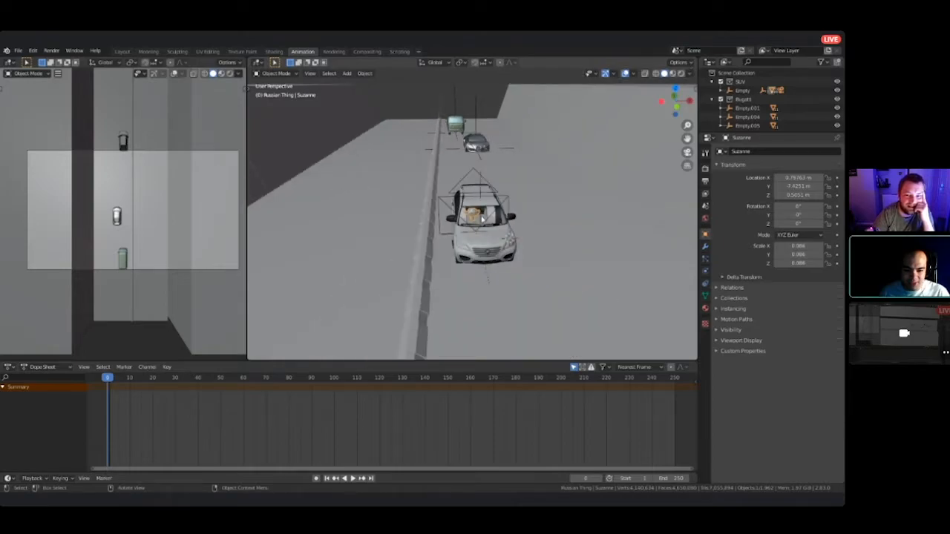
{"action": "scroll", "coordinate": [482, 217], "scroll_direction": "up", "scroll_amount": 5}
{"action": "scroll", "coordinate": [531, 253], "scroll_direction": "down", "scroll_amount": 4}
{"action": "mouse_move", "coordinate": [453, 213]}
{"action": "middle_mouse_down"}
{"action": "mouse_move", "coordinate": [469, 213]}
{"action": "mouse_move", "coordinate": [445, 213]}
{"action": "middle_mouse_up"}
{"action": "mouse_move", "coordinate": [493, 234]}
{"action": "middle_mouse_down"}
{"action": "mouse_move", "coordinate": [549, 235]}
{"action": "mouse_move", "coordinate": [496, 225]}
{"action": "middle_mouse_up"}
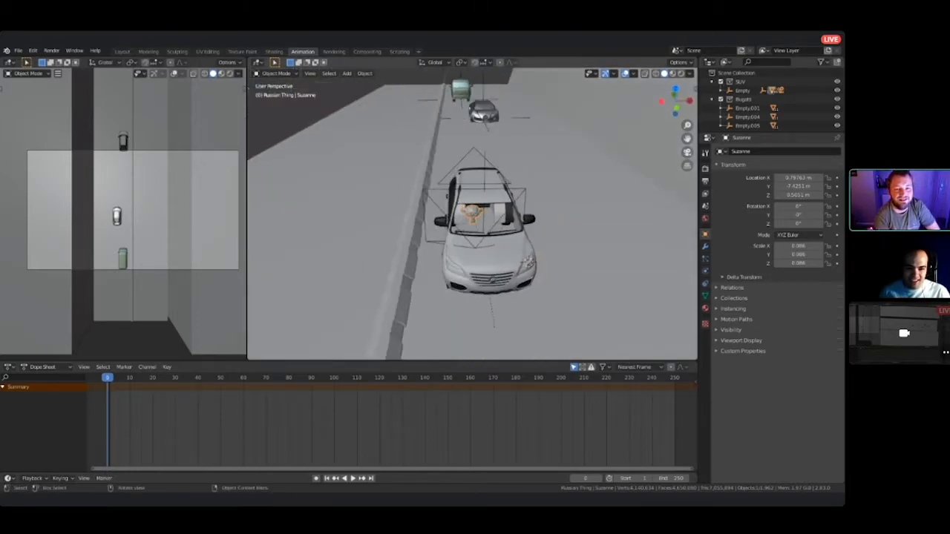
- Add a UV sphere in front of the SUV and scale it down well below its default size
{"action": "key", "text": "shift+a"}
{"action": "mouse_move", "coordinate": [496, 224]}
{"action": "key", "text": "Escape"}
{"action": "key", "text": "shift+a"}
{"action": "key", "text": "Escape"}
{"action": "key", "text": "shift+a"}
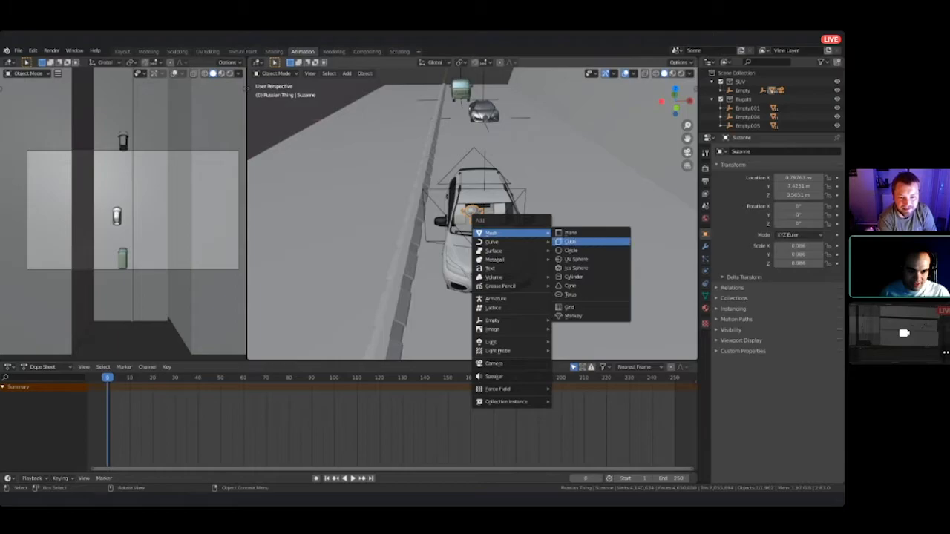
{"action": "left_click", "coordinate": [575, 259]}
{"action": "scroll", "coordinate": [574, 259], "scroll_direction": "down", "scroll_amount": 3}
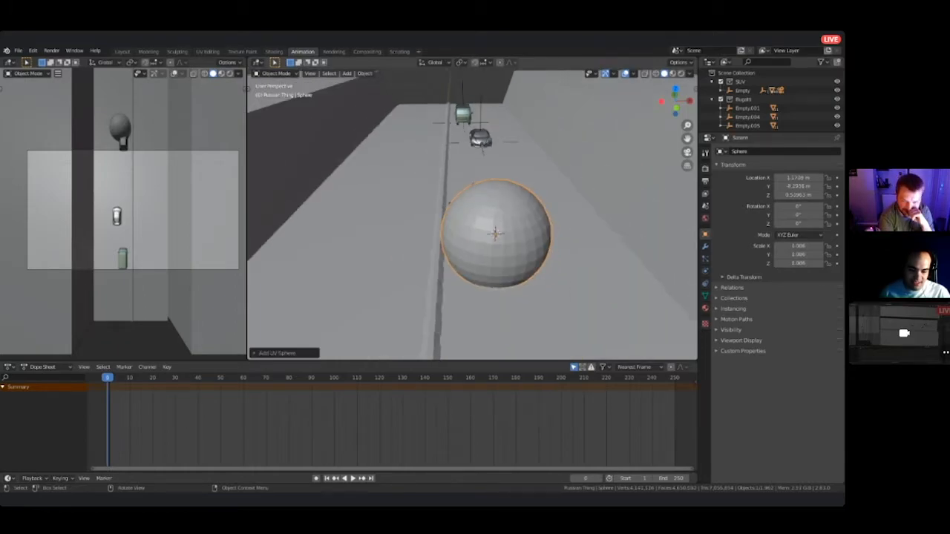
{"action": "key", "text": "s"}
{"action": "left_click", "coordinate": [536, 230]}
{"action": "scroll", "coordinate": [537, 230], "scroll_direction": "up", "scroll_amount": 5}
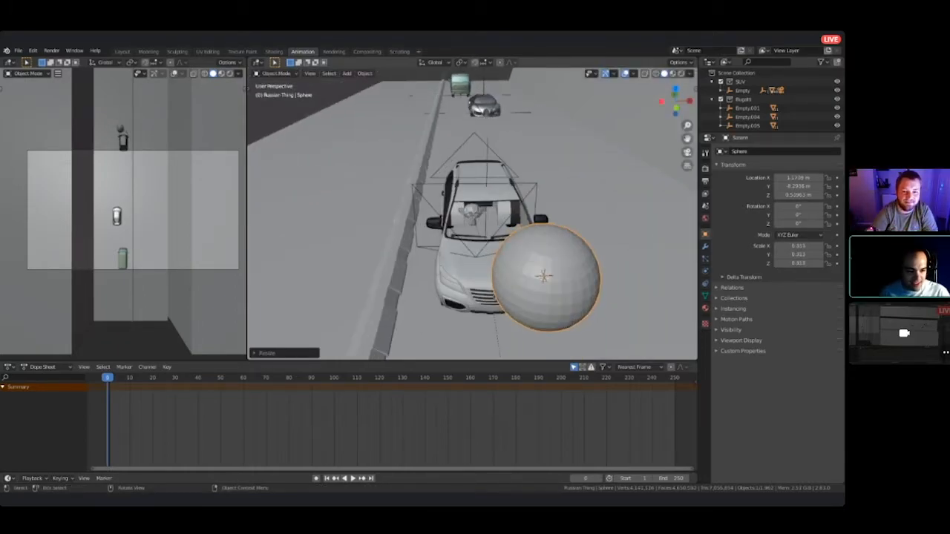
- Create a new material named Orange on the sphere and set its base color to orange
{"action": "left_click", "coordinate": [705, 308]}
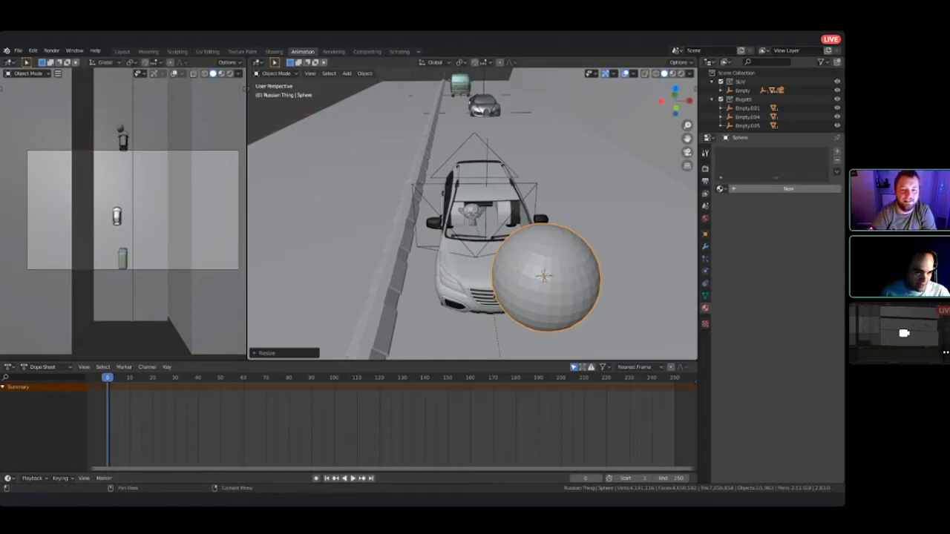
{"action": "left_click", "coordinate": [788, 188]}
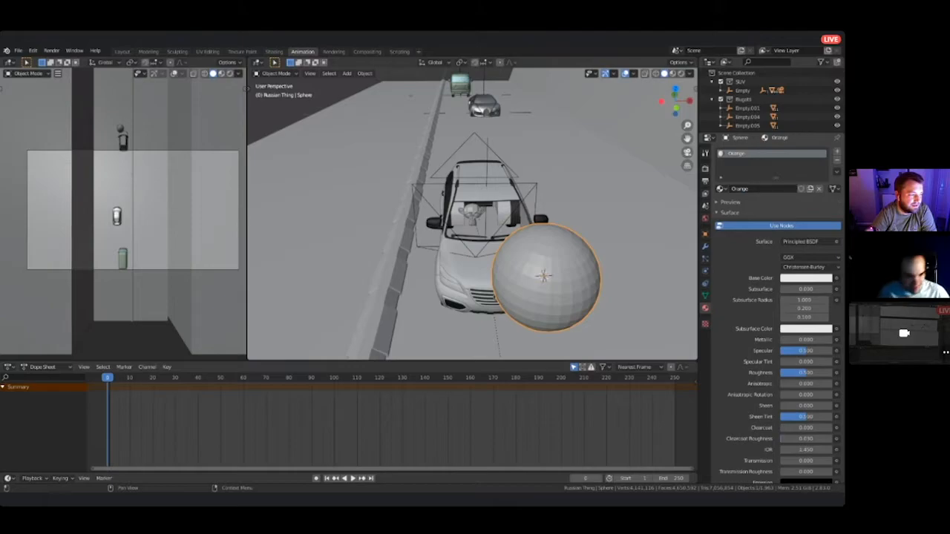
{"action": "left_click", "coordinate": [805, 277]}
{"action": "left_click", "coordinate": [784, 203]}
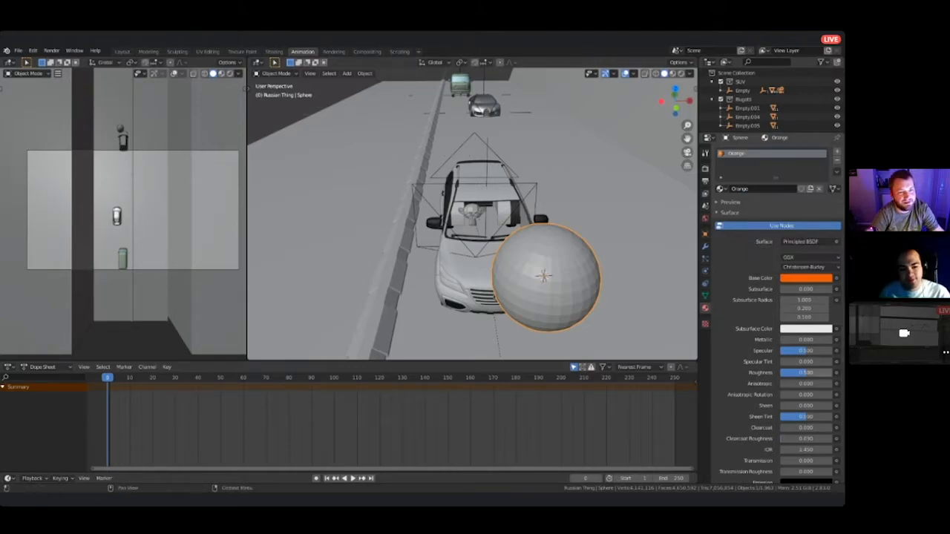
- Set the Orange material's viewport display color to a reddish orange
{"action": "scroll", "coordinate": [772, 311], "scroll_direction": "down", "scroll_amount": 6}
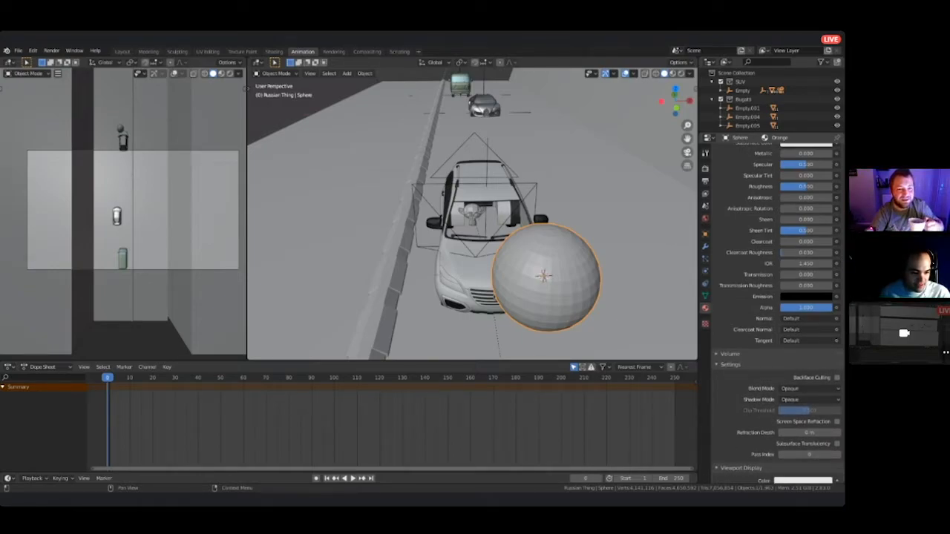
{"action": "scroll", "coordinate": [778, 314], "scroll_direction": "down", "scroll_amount": 2}
{"action": "left_click", "coordinate": [802, 445]}
{"action": "left_click_drag", "start_coordinate": [783, 369], "coordinate": [776, 380]}
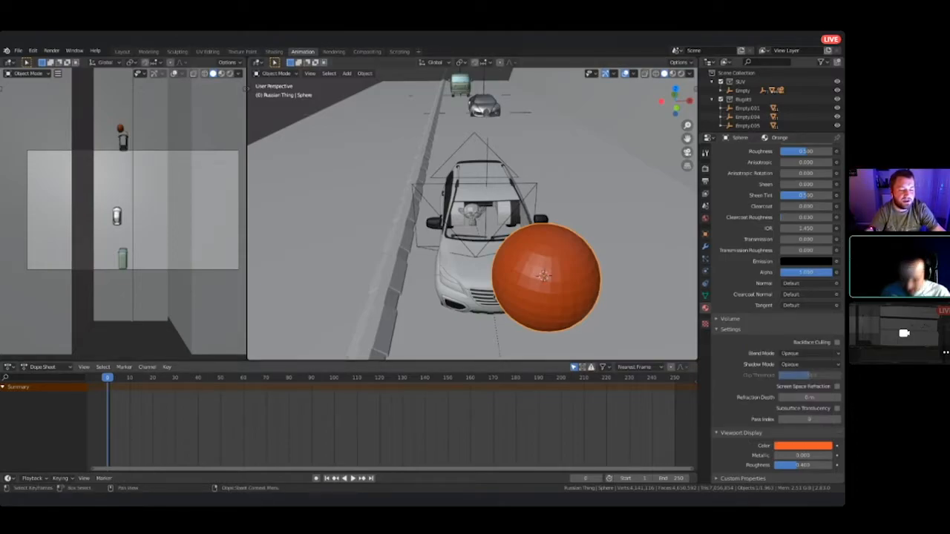
- Shrink the sphere to a small ball and shift its viewport display color to a lighter, yellower orange
{"action": "key", "text": "s"}
{"action": "left_click", "coordinate": [565, 276]}
{"action": "middle_click_drag", "start_coordinate": [564, 276], "coordinate": [520, 215]}
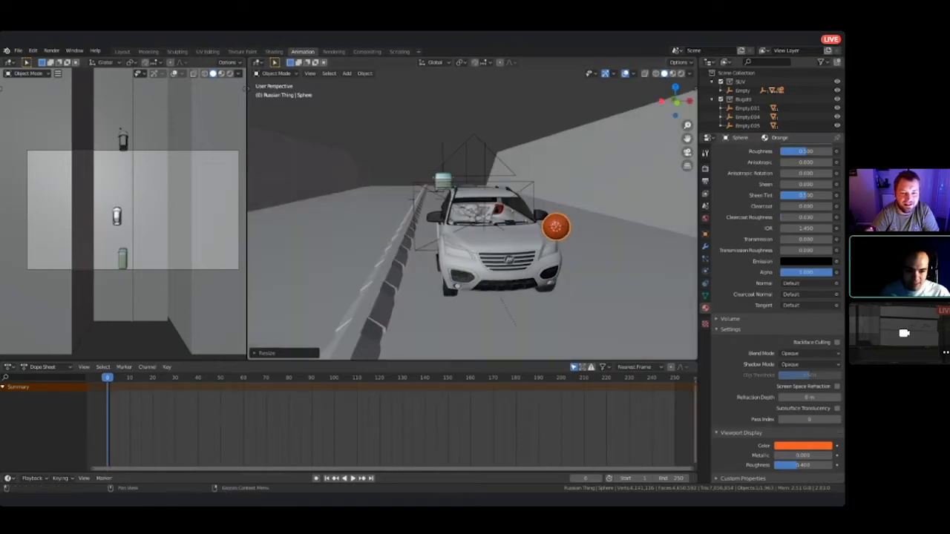
{"action": "left_click", "coordinate": [803, 445]}
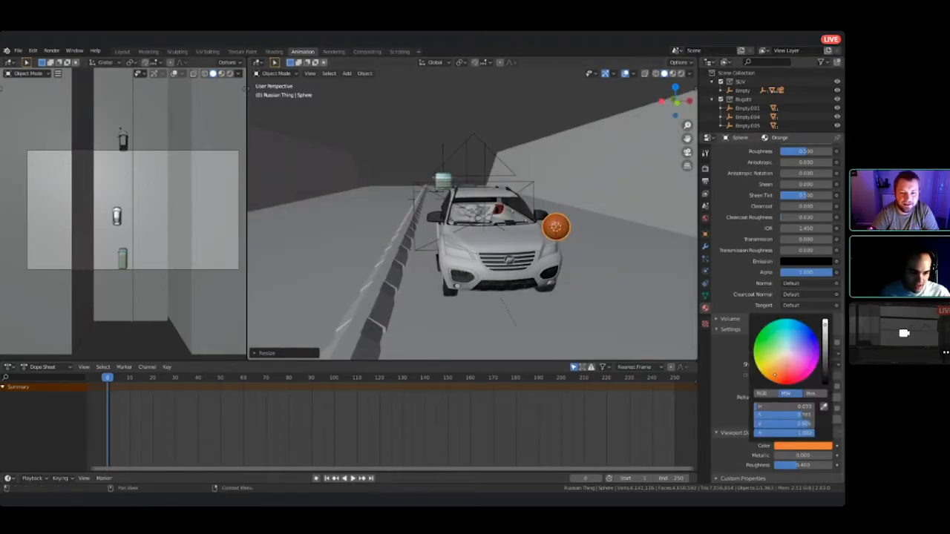
{"action": "scroll", "coordinate": [581, 250], "scroll_direction": "up", "scroll_amount": 3}
- Try an Array modifier on the orange with a count of 7, reduce the count to 2 and remove the modifier
{"action": "middle_click_drag", "start_coordinate": [575, 223], "coordinate": [540, 153]}
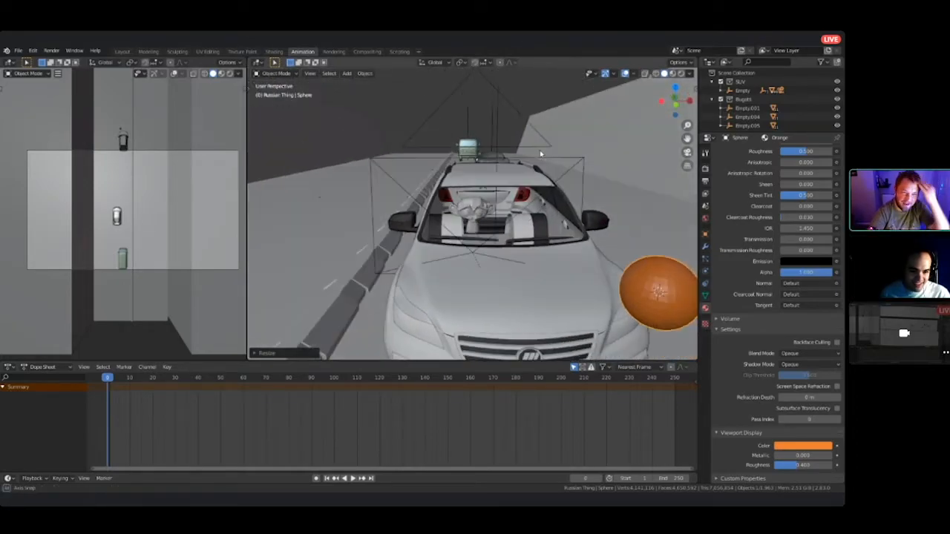
{"action": "scroll", "coordinate": [540, 154], "scroll_direction": "down", "scroll_amount": 4}
{"action": "middle_click_drag", "start_coordinate": [498, 179], "coordinate": [533, 266]}
{"action": "middle_click_drag", "start_coordinate": [613, 264], "coordinate": [564, 312]}
{"action": "left_click", "coordinate": [704, 247]}
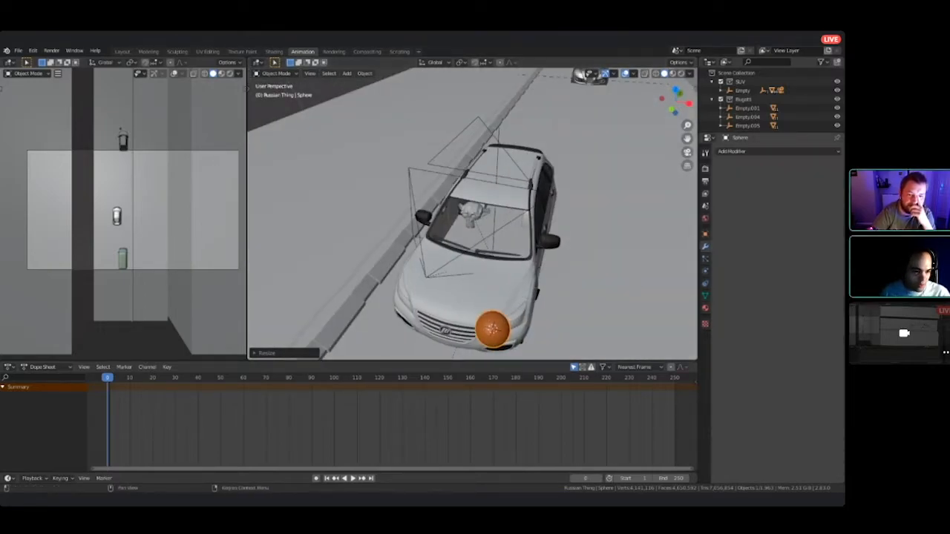
{"action": "left_click", "coordinate": [777, 151]}
{"action": "left_click", "coordinate": [668, 172]}
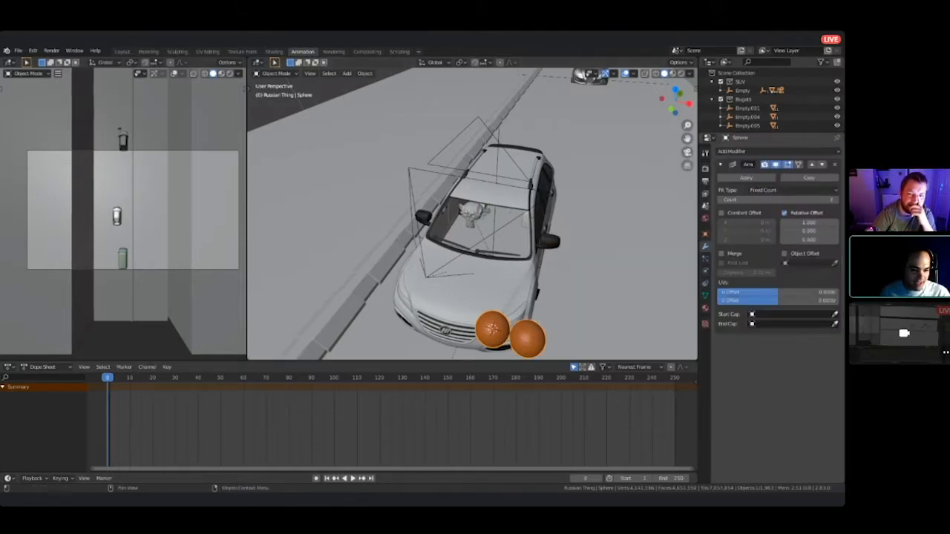
{"action": "scroll", "coordinate": [475, 222], "scroll_direction": "down", "scroll_amount": 2}
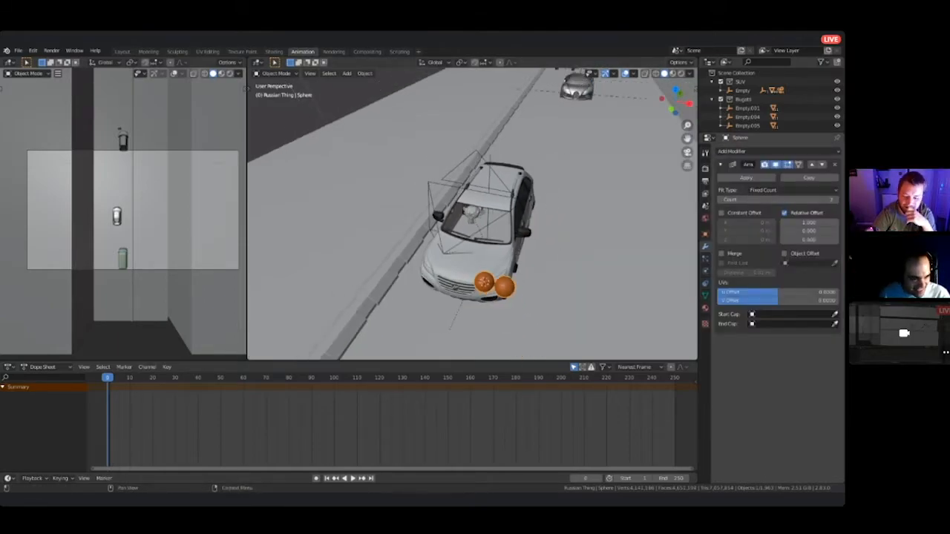
{"action": "left_click", "coordinate": [832, 200]}
{"action": "left_click", "coordinate": [832, 200]}
{"action": "left_click", "coordinate": [832, 200]}
{"action": "left_click", "coordinate": [833, 199]}
{"action": "left_click", "coordinate": [833, 200]}
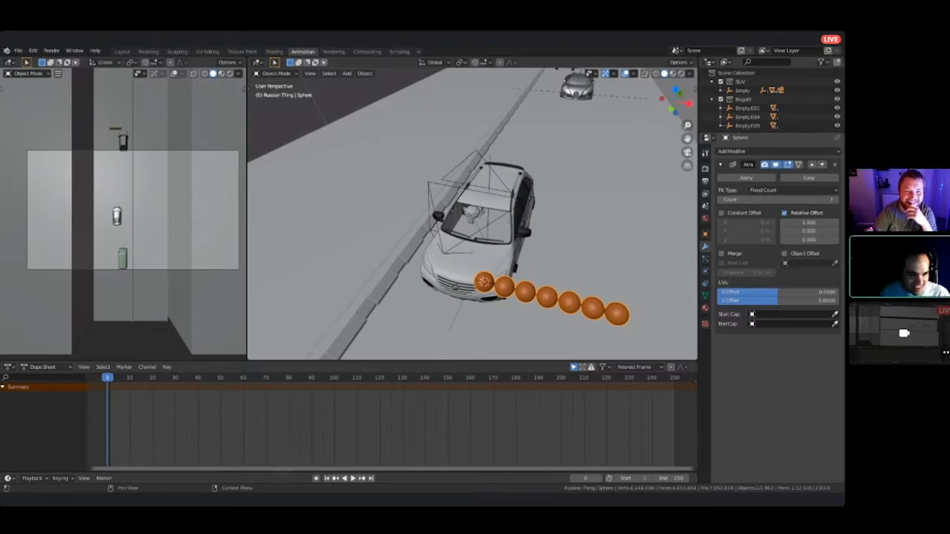
{"action": "left_click_drag", "start_coordinate": [786, 199], "coordinate": [735, 200]}
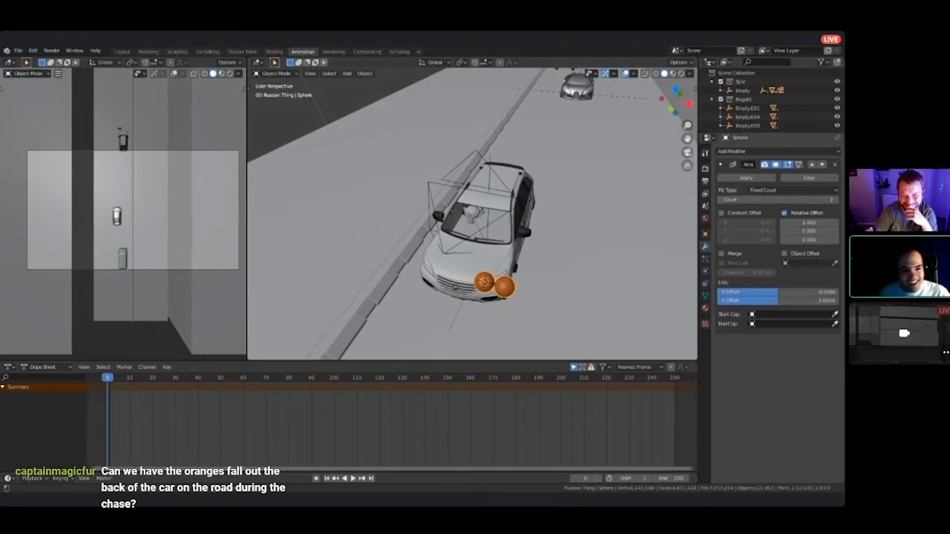
{"action": "left_click", "coordinate": [834, 164]}
- In Edit Mode, duplicate the sphere eight times, placing each copy against the others to build a pile of oranges
{"action": "middle_click_drag", "start_coordinate": [472, 214], "coordinate": [472, 192]}
{"action": "scroll", "coordinate": [472, 215], "scroll_direction": "up", "scroll_amount": 4}
{"action": "scroll", "coordinate": [472, 214], "scroll_direction": "up", "scroll_amount": 2}
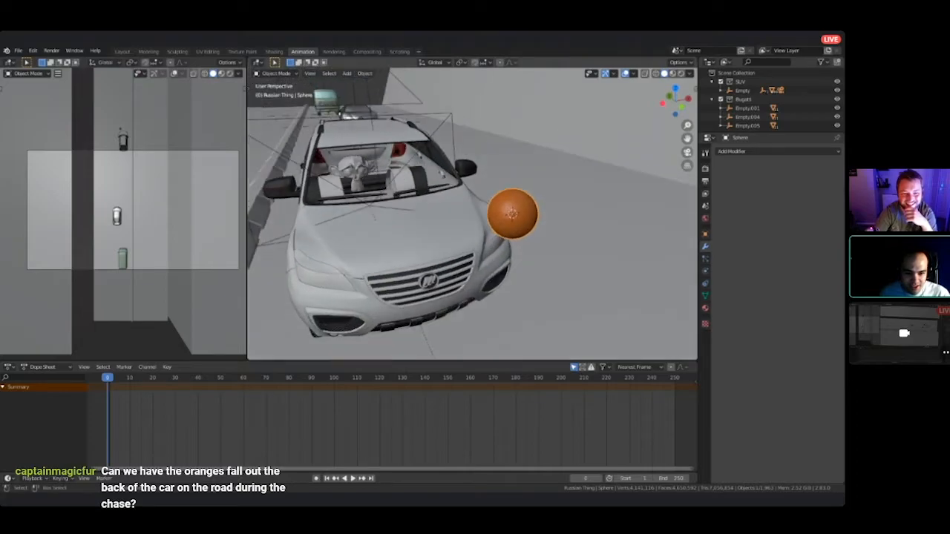
{"action": "key", "text": "Tab"}
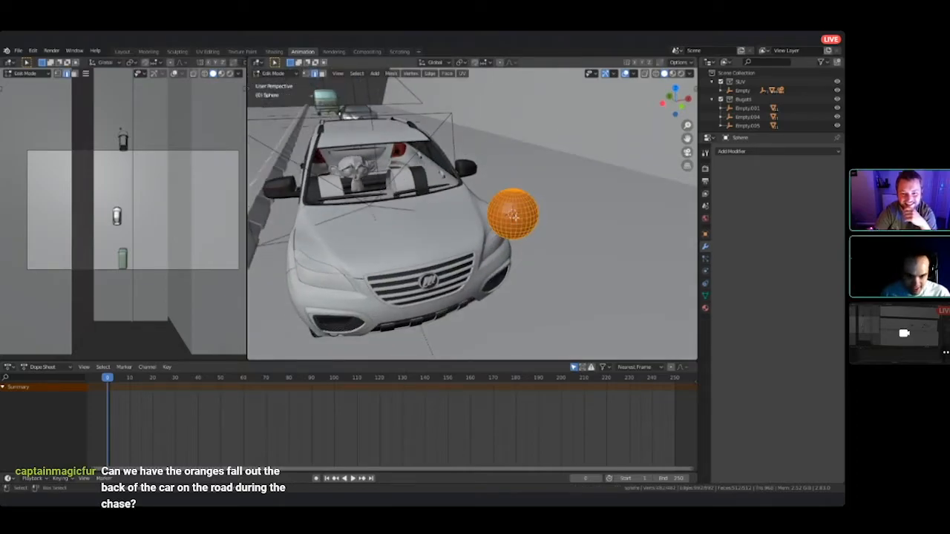
{"action": "key", "text": "shift+d"}
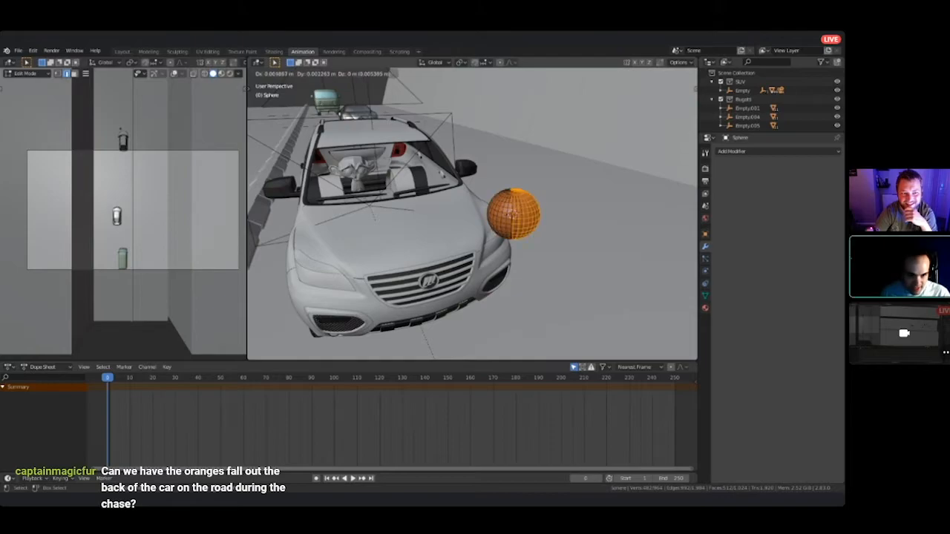
{"action": "left_click", "coordinate": [565, 216]}
{"action": "middle_click_drag", "start_coordinate": [564, 216], "coordinate": [469, 244]}
{"action": "key", "text": "shift+d"}
{"action": "left_click", "coordinate": [607, 239]}
{"action": "key", "text": "shift+d"}
{"action": "left_click", "coordinate": [517, 174]}
{"action": "middle_click_drag", "start_coordinate": [517, 173], "coordinate": [518, 92]}
{"action": "key", "text": "shift+d"}
{"action": "left_click", "coordinate": [504, 135]}
{"action": "key", "text": "shift+d"}
{"action": "left_click", "coordinate": [458, 121]}
{"action": "middle_click_drag", "start_coordinate": [458, 121], "coordinate": [430, 257]}
{"action": "key", "text": "shift+d"}
{"action": "left_click", "coordinate": [398, 285]}
{"action": "middle_click_drag", "start_coordinate": [399, 285], "coordinate": [331, 215]}
{"action": "key", "text": "shift+d"}
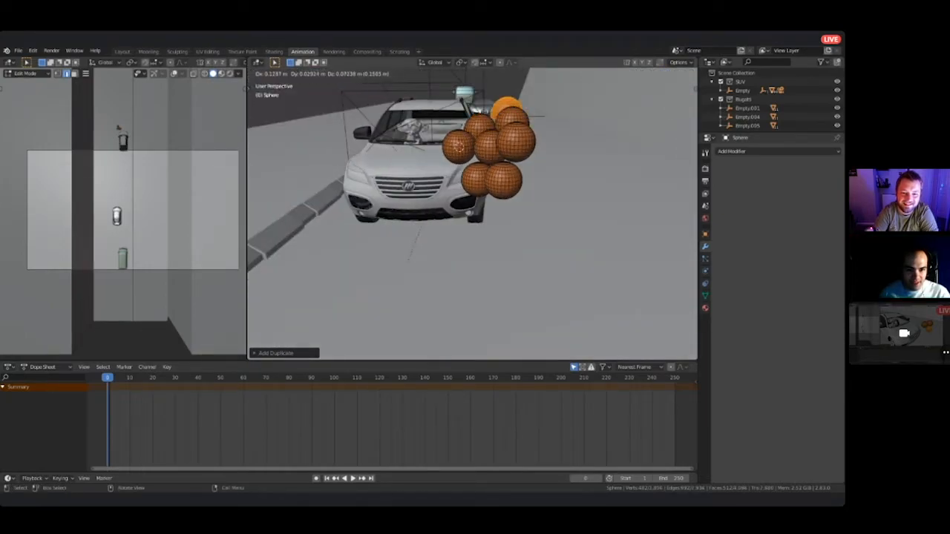
{"action": "left_click", "coordinate": [468, 213]}
{"action": "middle_click_drag", "start_coordinate": [468, 213], "coordinate": [468, 254]}
{"action": "key", "text": "shift+d"}
{"action": "left_click", "coordinate": [547, 222]}
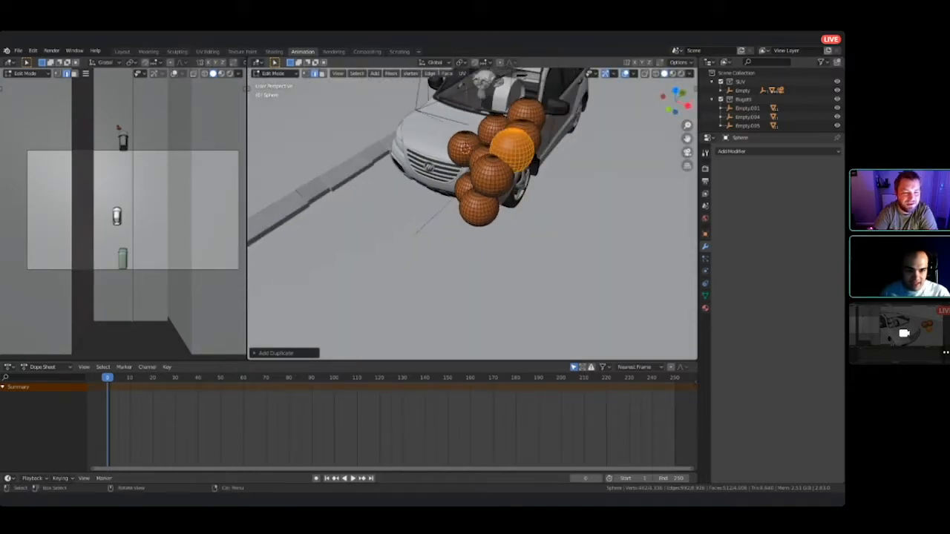
- Reposition the last copied orange on the pile and return to Object Mode
{"action": "key", "text": "g"}
{"action": "left_click", "coordinate": [576, 169]}
{"action": "middle_click_drag", "start_coordinate": [575, 170], "coordinate": [644, 161]}
{"action": "key", "text": "Tab"}
- Parent the pile of oranges to the SUV's empty
{"action": "middle_click_drag", "start_coordinate": [552, 165], "coordinate": [623, 170]}
{"action": "scroll", "coordinate": [623, 169], "scroll_direction": "down", "scroll_amount": 2}
{"action": "left_click", "coordinate": [400, 126]}
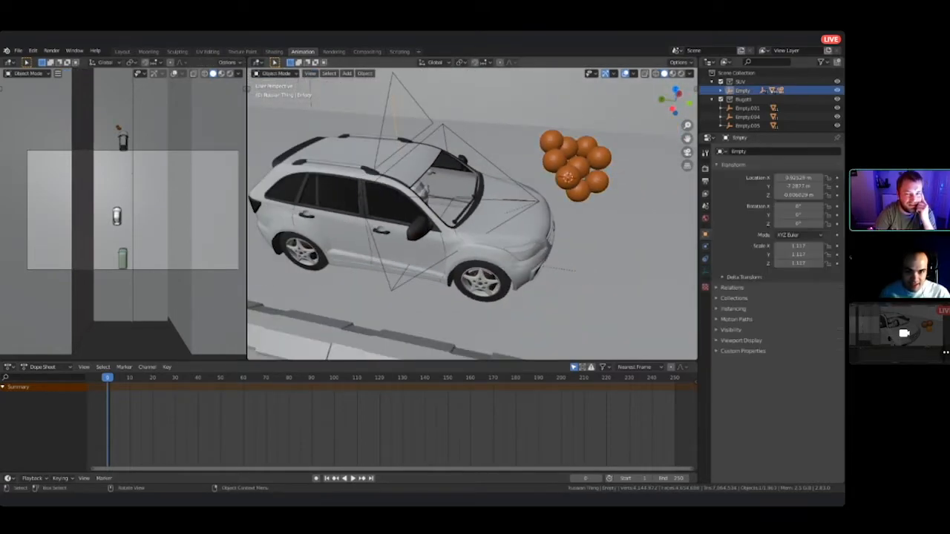
{"action": "left_click", "coordinate": [595, 181]}
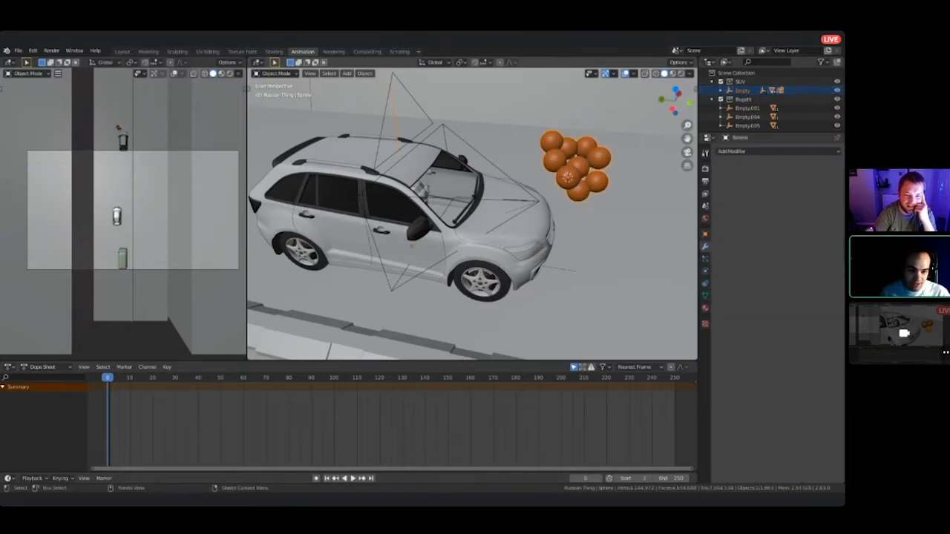
{"action": "left_click", "coordinate": [594, 181]}
{"action": "left_click", "coordinate": [594, 181]}
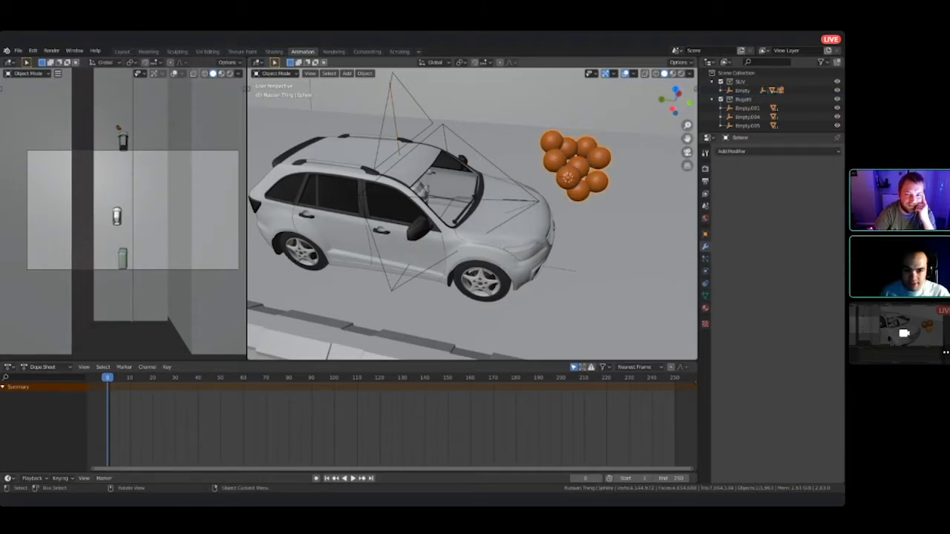
{"action": "left_click", "coordinate": [398, 126], "text": "shift"}
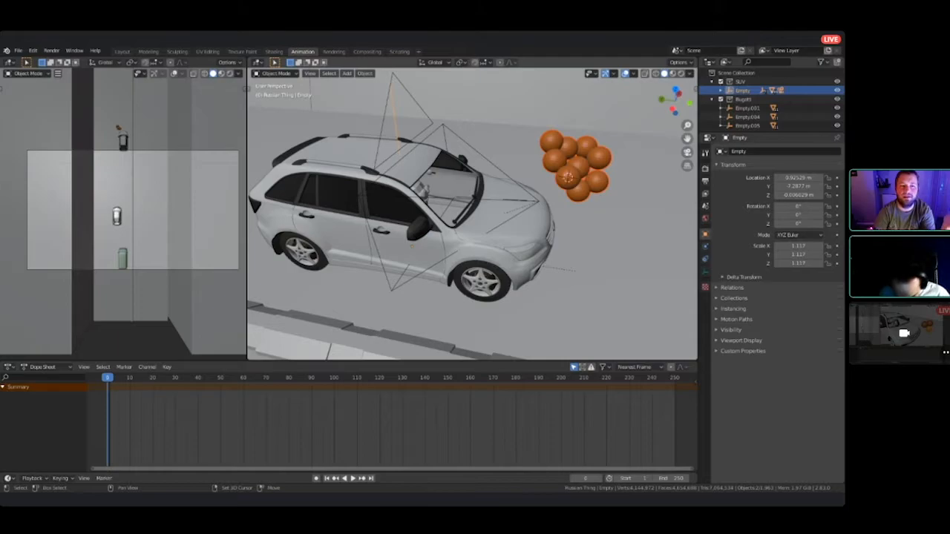
{"action": "key", "text": "ctrl+p"}
{"action": "left_click", "coordinate": [397, 128]}
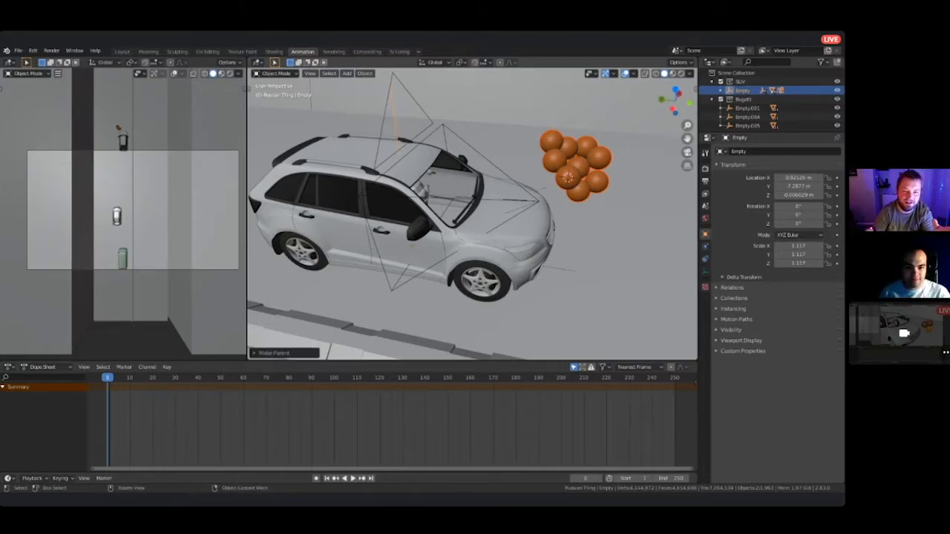
- Move the pile of oranges into the SUV's cabin, behind and beside the monkey head
{"action": "left_click", "coordinate": [592, 162]}
{"action": "mouse_move", "coordinate": [434, 191]}
{"action": "middle_mouse_down"}
{"action": "mouse_move", "coordinate": [384, 200]}
{"action": "mouse_move", "coordinate": [429, 180]}
{"action": "middle_mouse_up"}
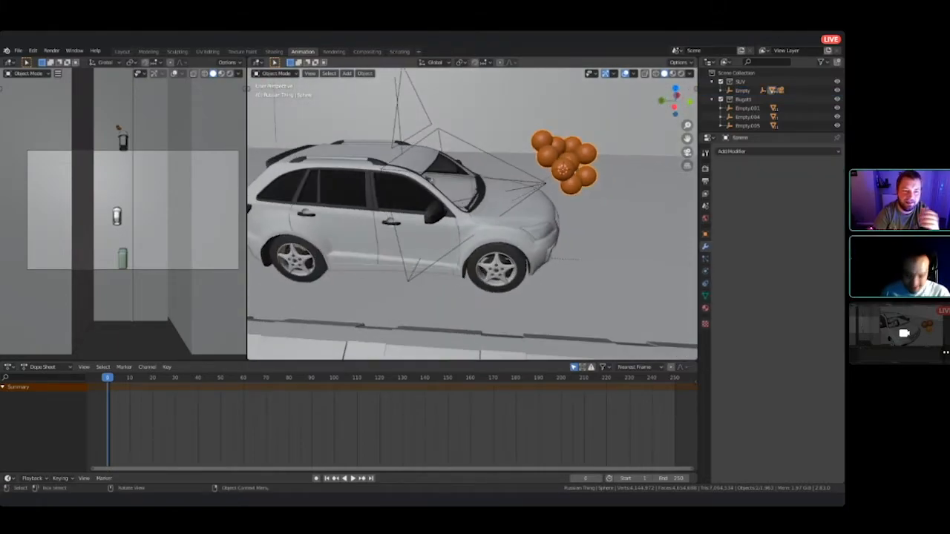
{"action": "key", "text": "g"}
{"action": "left_click", "coordinate": [374, 192]}
{"action": "middle_click_drag", "start_coordinate": [623, 172], "coordinate": [465, 206]}
{"action": "key", "text": "g"}
{"action": "left_click", "coordinate": [463, 167]}
{"action": "middle_click_drag", "start_coordinate": [463, 167], "coordinate": [551, 212]}
{"action": "scroll", "coordinate": [453, 175], "scroll_direction": "up", "scroll_amount": 4}
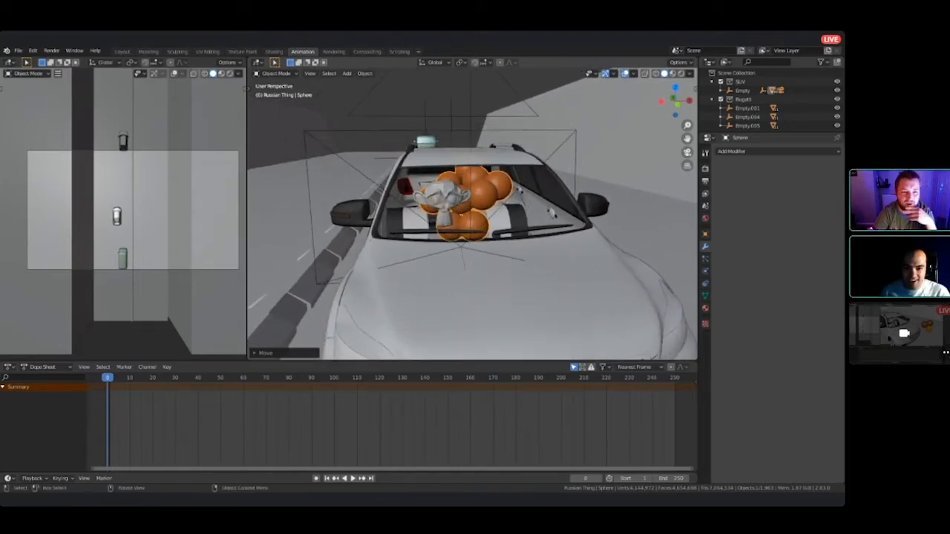
- Try moving the SUV's empty to check that the oranges follow, and cancel the move
{"action": "left_click", "coordinate": [468, 128]}
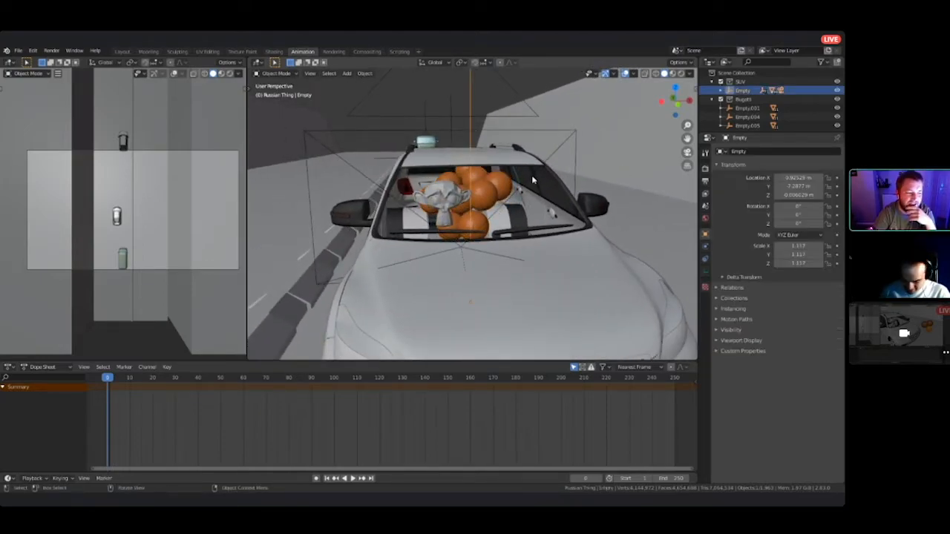
{"action": "key", "text": "g"}
{"action": "key", "text": "Escape"}
- Examine the separate parts at the SUV's rear, including the tailgate, rear window and the strip above it
{"action": "middle_click_drag", "start_coordinate": [535, 289], "coordinate": [356, 260]}
{"action": "scroll", "coordinate": [472, 245], "scroll_direction": "down", "scroll_amount": 4}
{"action": "middle_click_drag", "start_coordinate": [445, 259], "coordinate": [495, 239]}
{"action": "left_click", "coordinate": [540, 249]}
{"action": "left_click", "coordinate": [564, 238]}
{"action": "left_click", "coordinate": [484, 237]}
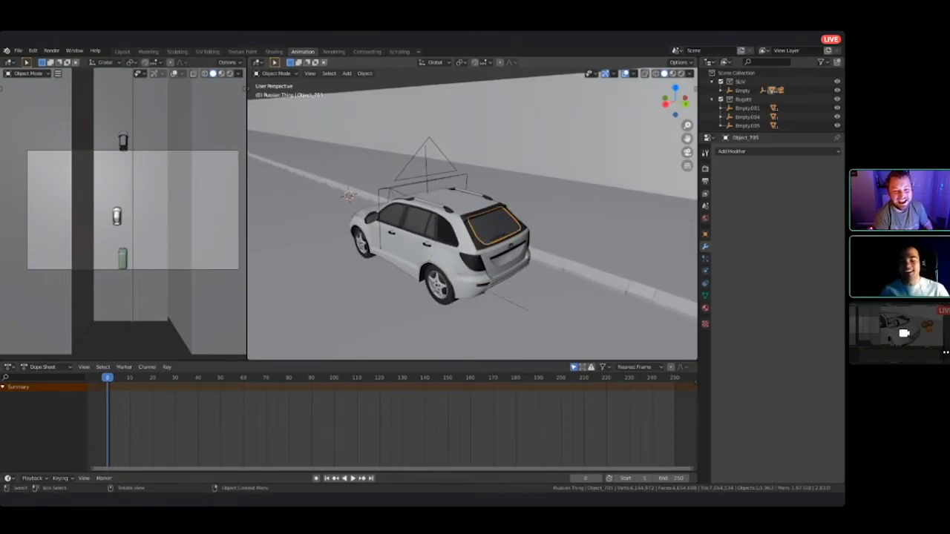
{"action": "scroll", "coordinate": [541, 234], "scroll_direction": "up", "scroll_amount": 5}
{"action": "middle_click_drag", "start_coordinate": [541, 235], "coordinate": [519, 147], "text": "shift"}
{"action": "left_click", "coordinate": [489, 186]}
{"action": "middle_click_drag", "start_coordinate": [490, 185], "coordinate": [478, 227]}
{"action": "scroll", "coordinate": [408, 184], "scroll_direction": "down", "scroll_amount": 5}
{"action": "middle_click_drag", "start_coordinate": [409, 184], "coordinate": [434, 199]}
{"action": "scroll", "coordinate": [434, 199], "scroll_direction": "up", "scroll_amount": 5}
- Snap the 3D cursor to the middle of the front edge of the strip above the rear window, and return to Object Mode
{"action": "left_click", "coordinate": [415, 161]}
{"action": "scroll", "coordinate": [415, 161], "scroll_direction": "down", "scroll_amount": 4}
{"action": "mouse_move", "coordinate": [472, 190]}
{"action": "middle_mouse_down"}
{"action": "mouse_move", "coordinate": [445, 201]}
{"action": "mouse_move", "coordinate": [467, 185]}
{"action": "middle_mouse_up"}
{"action": "key", "text": "Tab"}
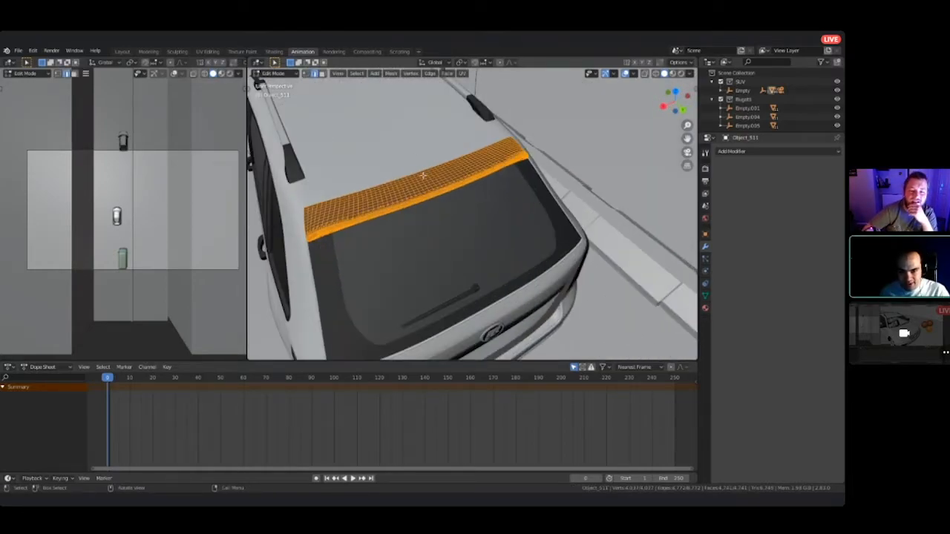
{"action": "left_click", "coordinate": [420, 173]}
{"action": "middle_click_drag", "start_coordinate": [420, 173], "coordinate": [418, 239]}
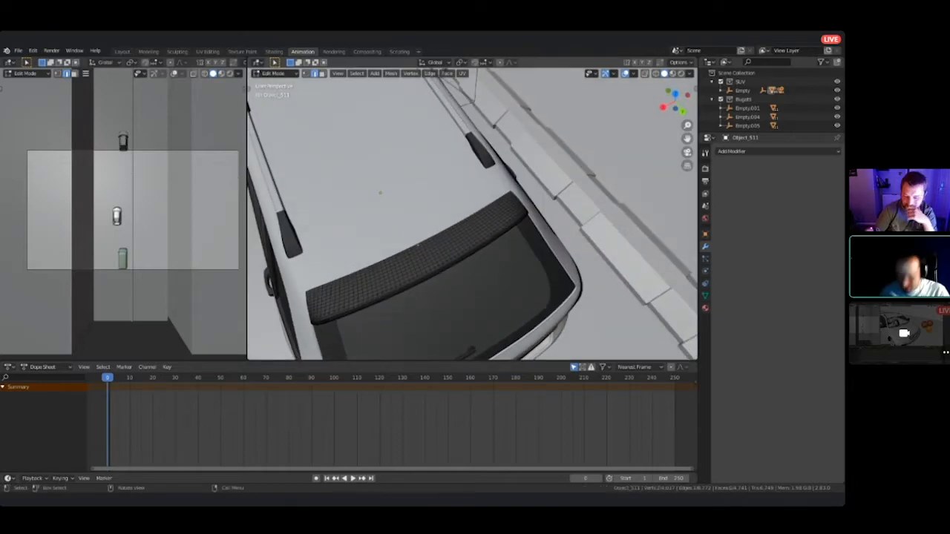
{"action": "key", "text": "shift+s"}
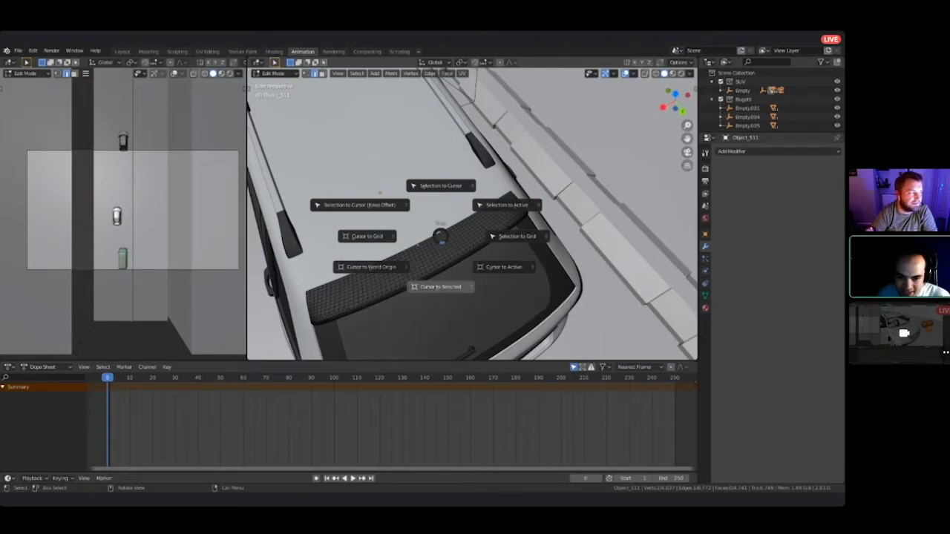
{"action": "left_click", "coordinate": [436, 288]}
{"action": "middle_click_drag", "start_coordinate": [436, 289], "coordinate": [460, 231]}
{"action": "key", "text": "Tab"}
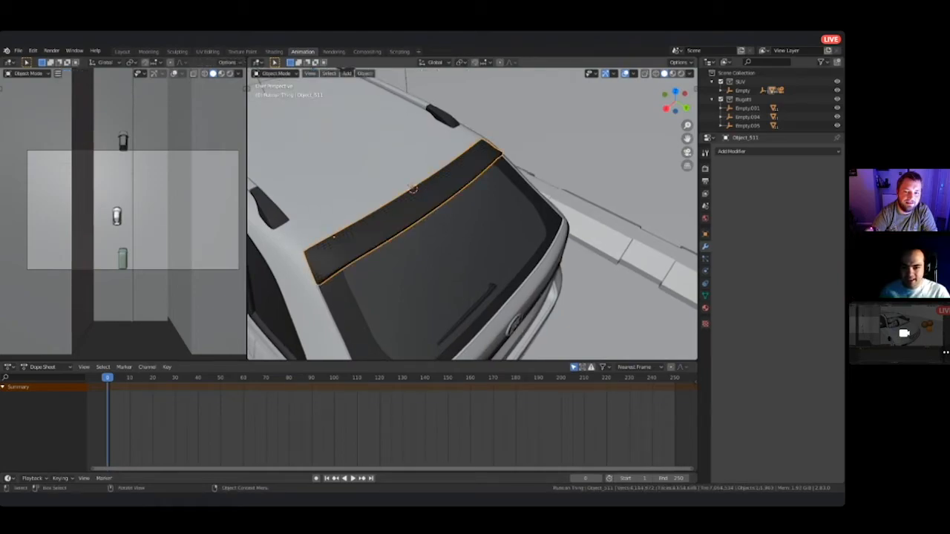
- Add a Plain Axes empty at the 3D cursor on the front edge of the strip above the rear window
{"action": "key", "text": "shift+a"}
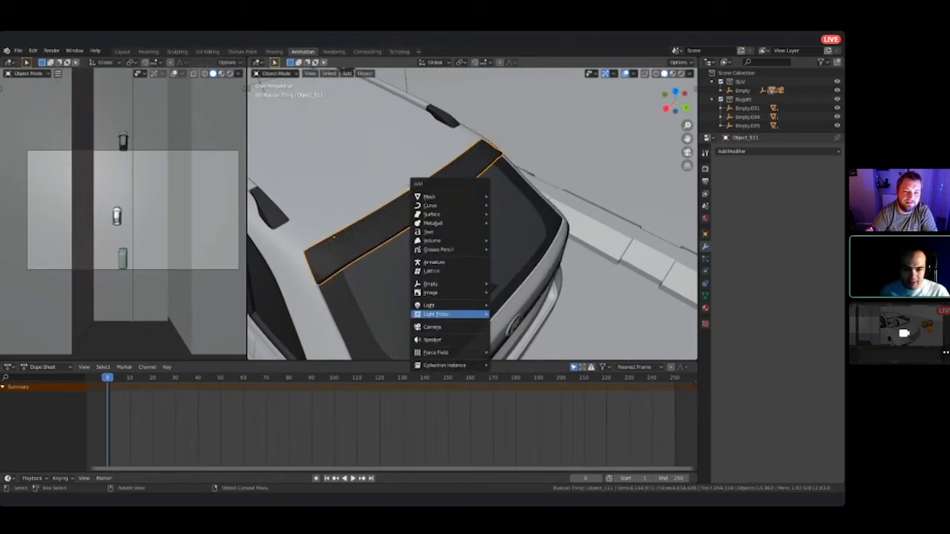
{"action": "mouse_move", "coordinate": [438, 291]}
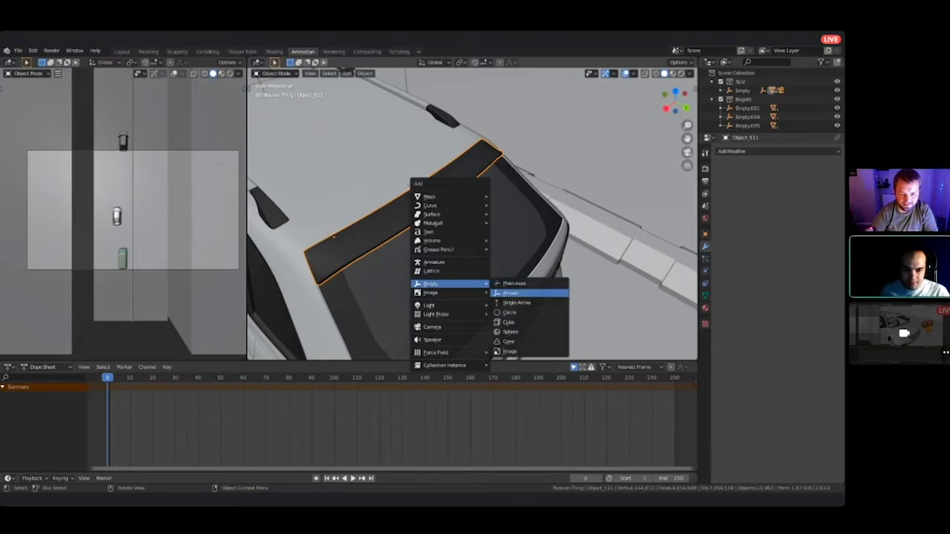
{"action": "left_click", "coordinate": [514, 284]}
{"action": "scroll", "coordinate": [472, 214], "scroll_direction": "down", "scroll_amount": 3}
{"action": "middle_click_drag", "start_coordinate": [482, 244], "coordinate": [446, 219]}
{"action": "scroll", "coordinate": [445, 193], "scroll_direction": "down", "scroll_amount": 3}
{"action": "middle_click_drag", "start_coordinate": [489, 144], "coordinate": [441, 158]}
- Parent the new hinge empty to the SUV's main empty with the Keep Transform option
{"action": "left_click", "coordinate": [472, 141]}
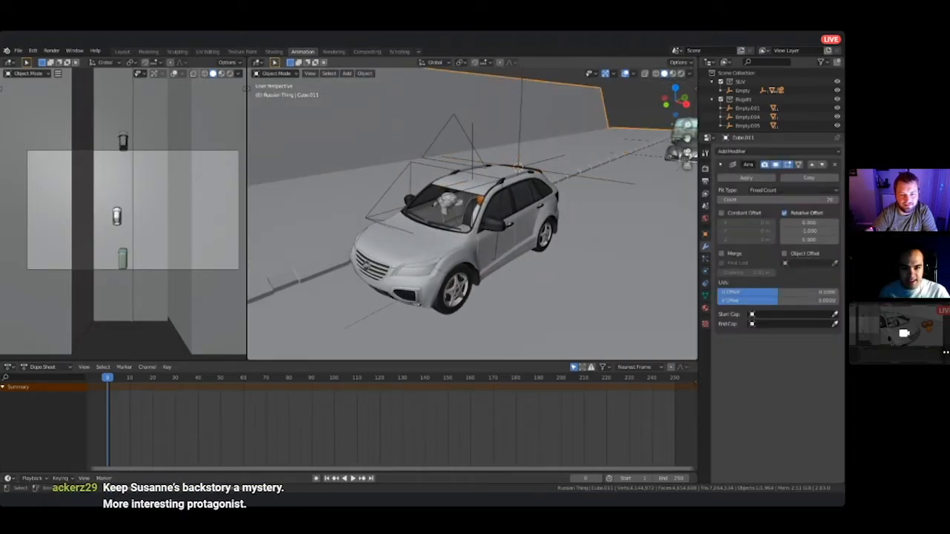
{"action": "left_click", "coordinate": [472, 141]}
{"action": "middle_click_drag", "start_coordinate": [472, 215], "coordinate": [496, 201]}
{"action": "left_click", "coordinate": [501, 172]}
{"action": "middle_click_drag", "start_coordinate": [534, 155], "coordinate": [512, 170]}
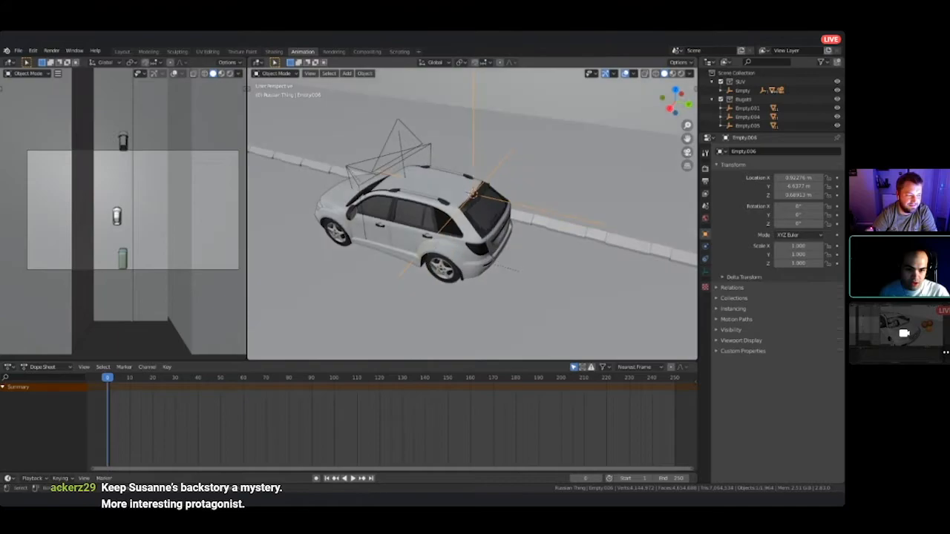
{"action": "scroll", "coordinate": [444, 144], "scroll_direction": "up", "scroll_amount": 2}
{"action": "middle_click_drag", "start_coordinate": [444, 144], "coordinate": [486, 159]}
{"action": "scroll", "coordinate": [486, 158], "scroll_direction": "up", "scroll_amount": 1}
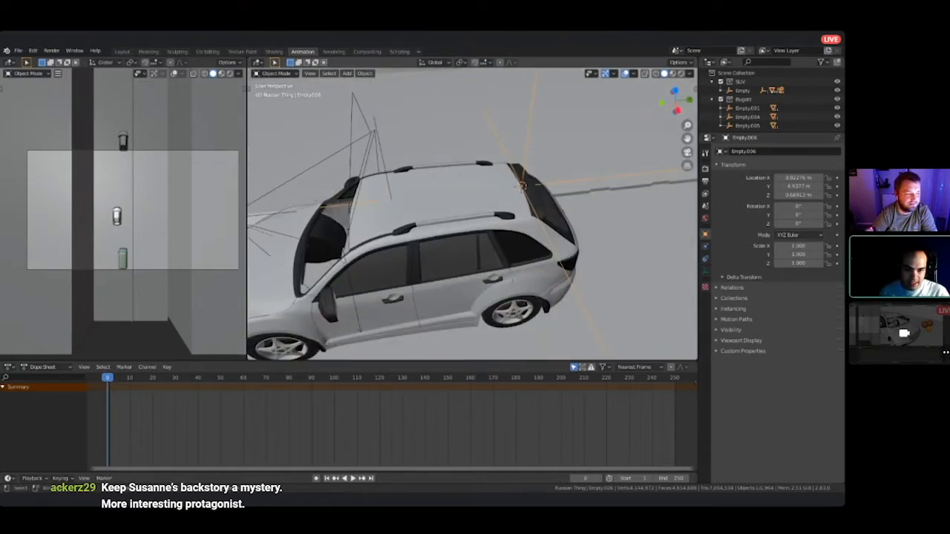
{"action": "left_click", "coordinate": [379, 162]}
{"action": "left_click", "coordinate": [524, 140]}
{"action": "left_click", "coordinate": [526, 140]}
{"action": "left_click", "coordinate": [385, 170]}
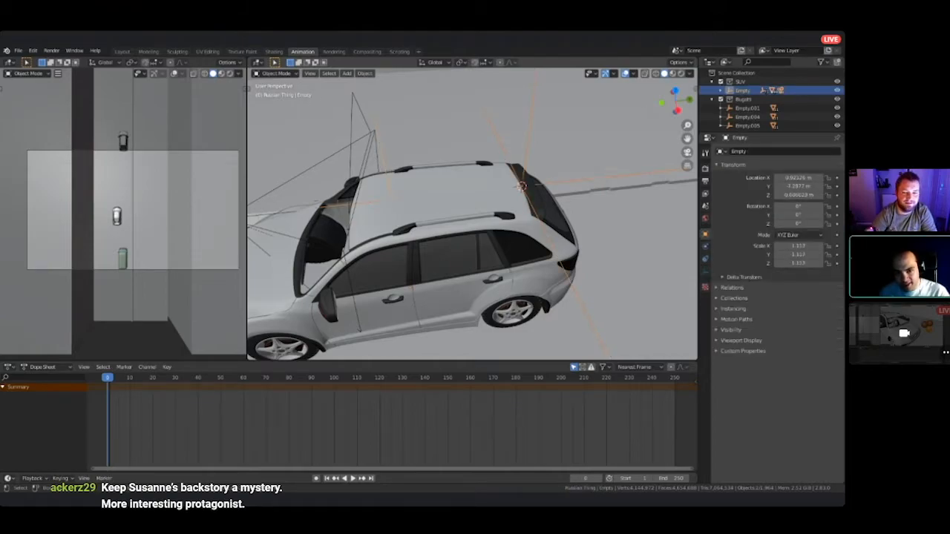
{"action": "key", "text": "ctrl+p"}
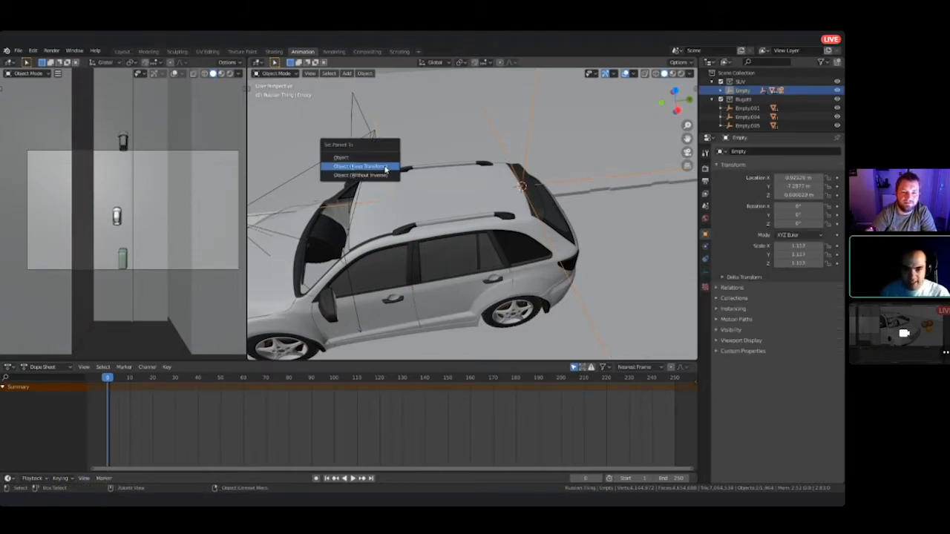
{"action": "left_click", "coordinate": [385, 167]}
{"action": "left_click", "coordinate": [386, 168]}
{"action": "middle_click_drag", "start_coordinate": [389, 167], "coordinate": [370, 163]}
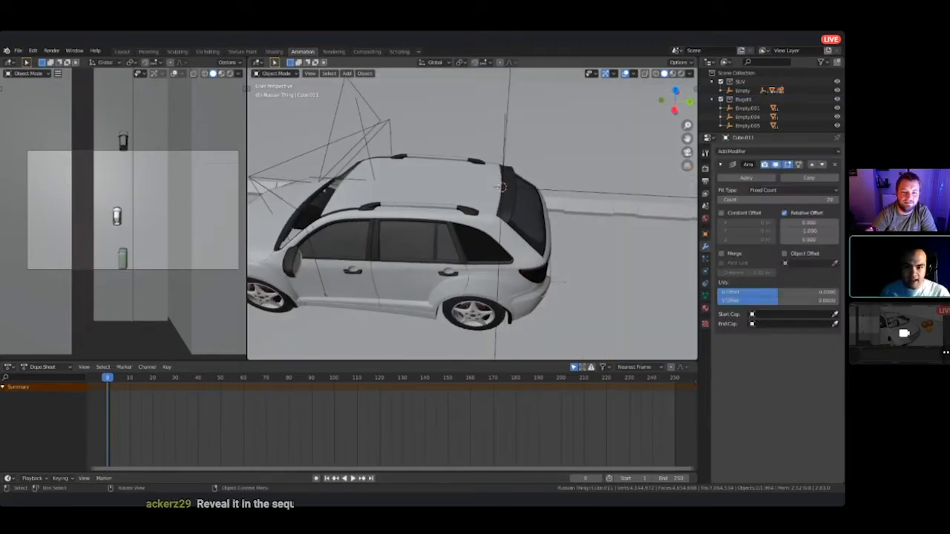
- Examine the SUV empty's child objects in the outliner and check the parenting of the new hinge empty
{"action": "left_click", "coordinate": [369, 163]}
{"action": "left_click", "coordinate": [501, 186]}
{"action": "middle_click_drag", "start_coordinate": [502, 187], "coordinate": [496, 193]}
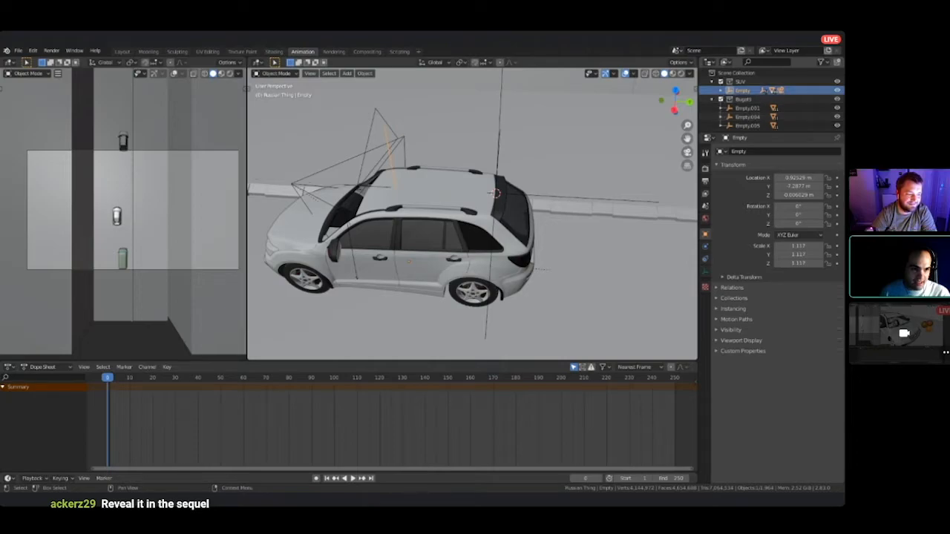
{"action": "left_click", "coordinate": [720, 90]}
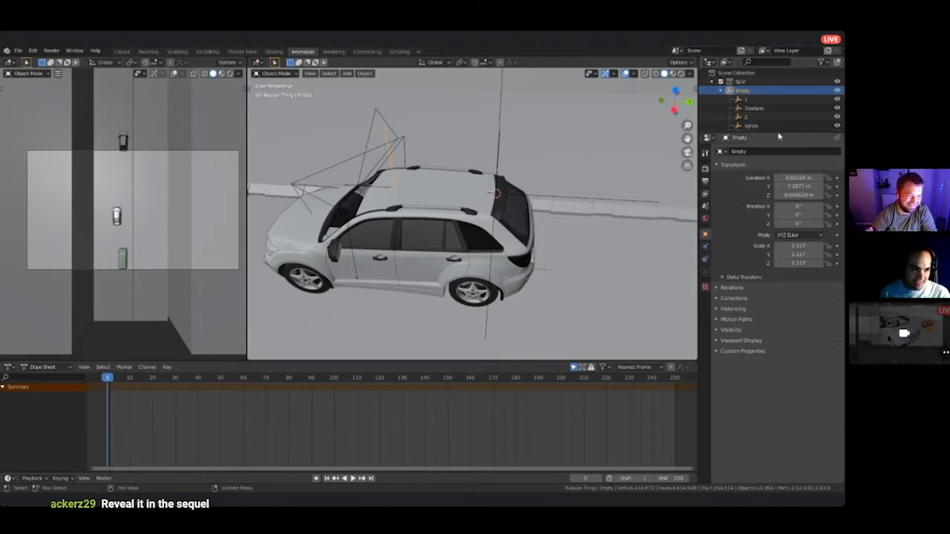
{"action": "left_click_drag", "start_coordinate": [772, 132], "coordinate": [772, 282]}
{"action": "scroll", "coordinate": [772, 153], "scroll_direction": "down", "scroll_amount": 10}
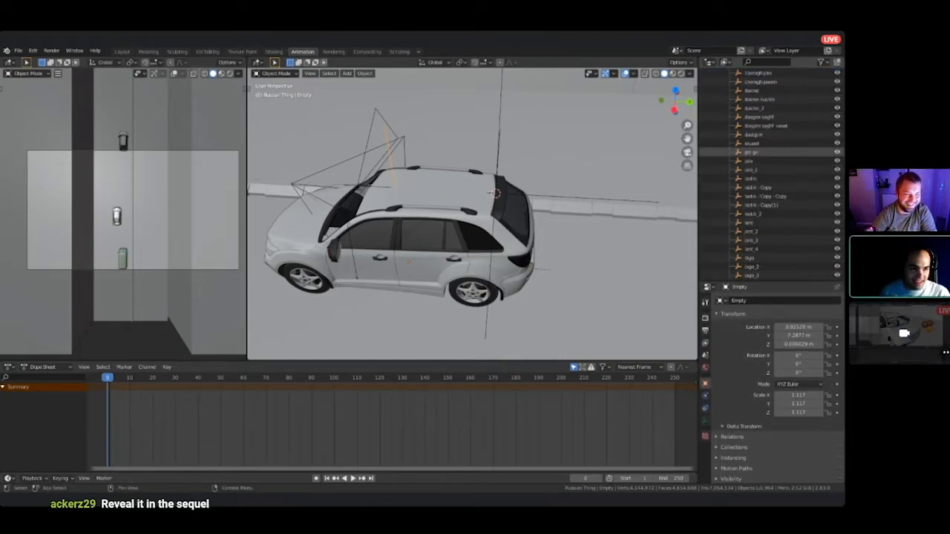
{"action": "scroll", "coordinate": [768, 178], "scroll_direction": "up", "scroll_amount": 12}
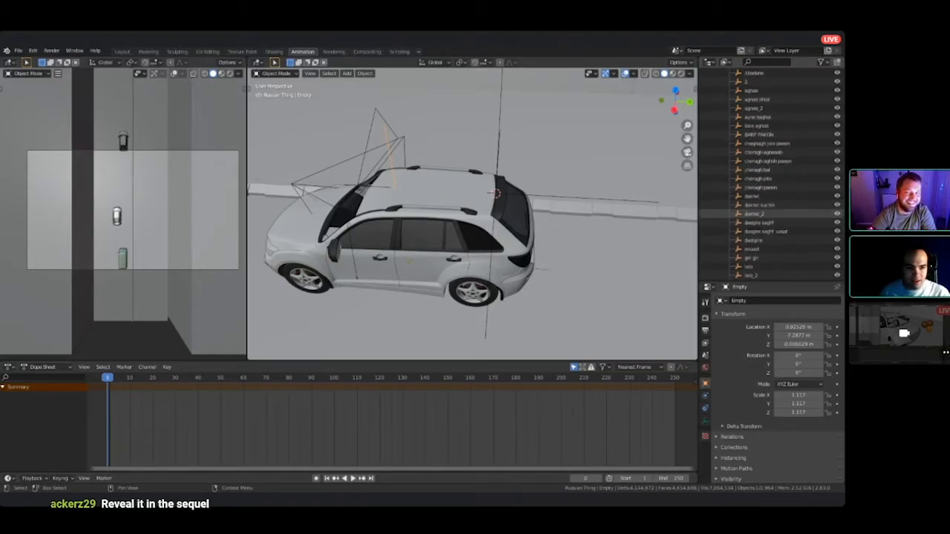
{"action": "left_click", "coordinate": [720, 90]}
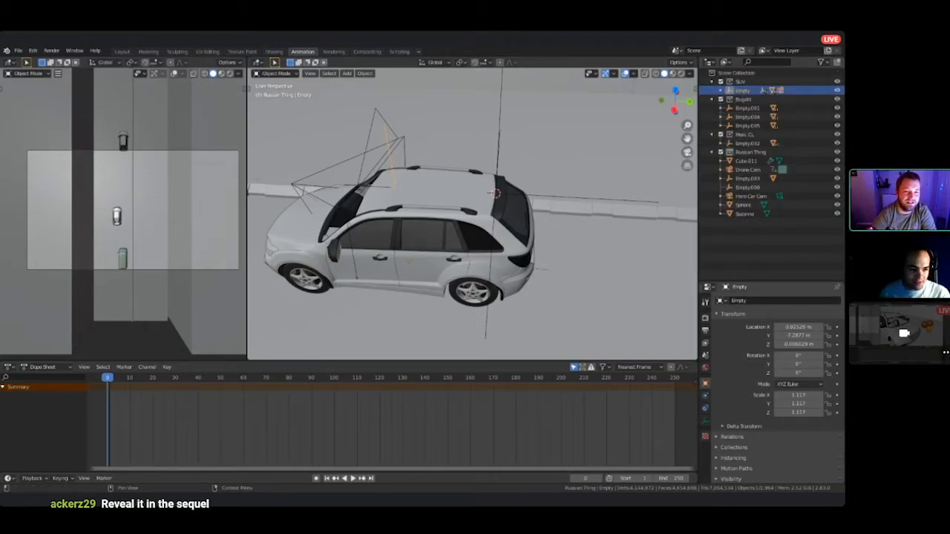
{"action": "left_click_drag", "start_coordinate": [771, 282], "coordinate": [772, 215]}
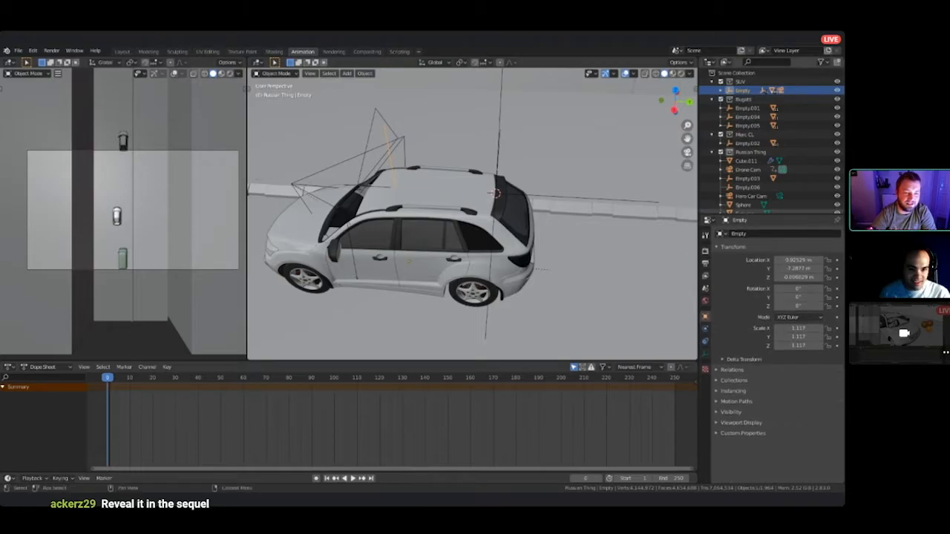
{"action": "middle_click_drag", "start_coordinate": [490, 164], "coordinate": [397, 169]}
{"action": "left_click", "coordinate": [519, 167]}
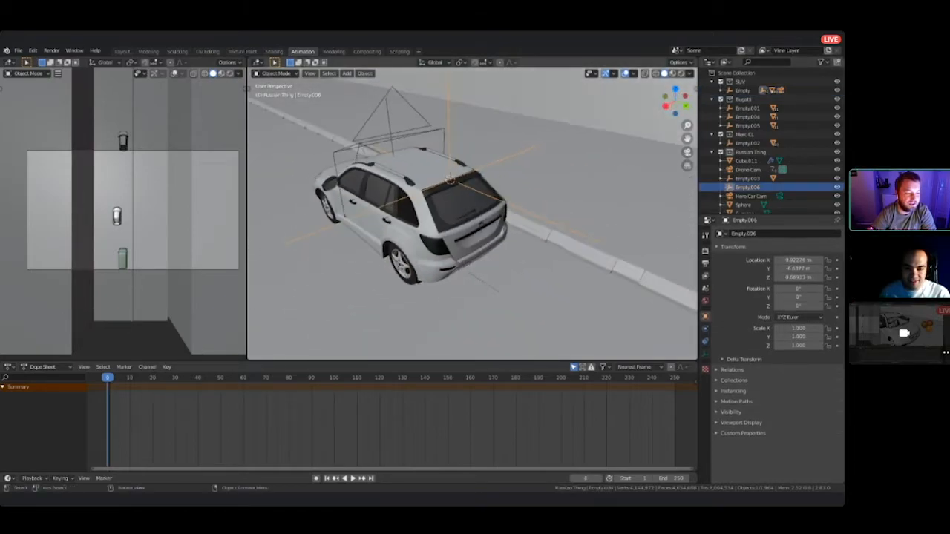
{"action": "left_click", "coordinate": [385, 116]}
{"action": "mouse_move", "coordinate": [446, 150]}
{"action": "middle_mouse_down"}
{"action": "mouse_move", "coordinate": [404, 154]}
{"action": "mouse_move", "coordinate": [468, 149]}
{"action": "mouse_move", "coordinate": [446, 159]}
{"action": "middle_mouse_up"}
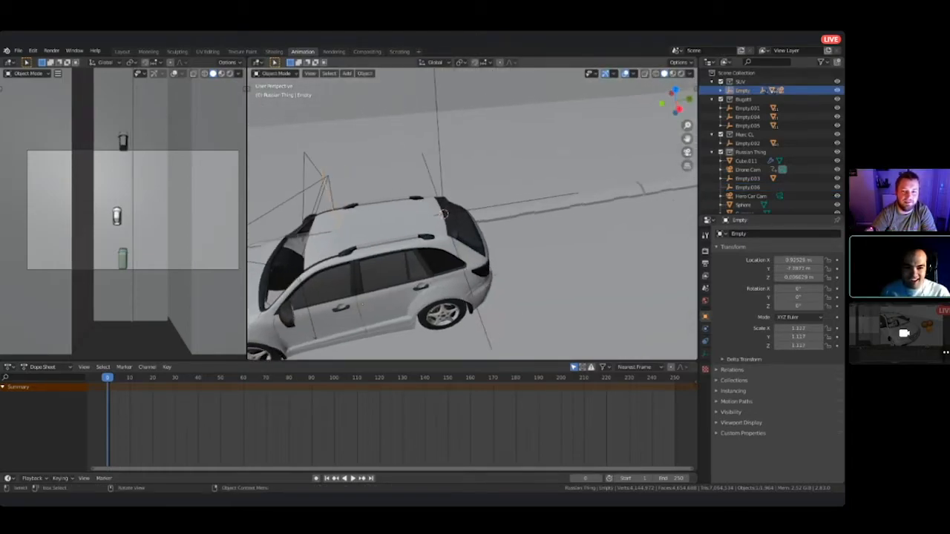
{"action": "left_click", "coordinate": [445, 177]}
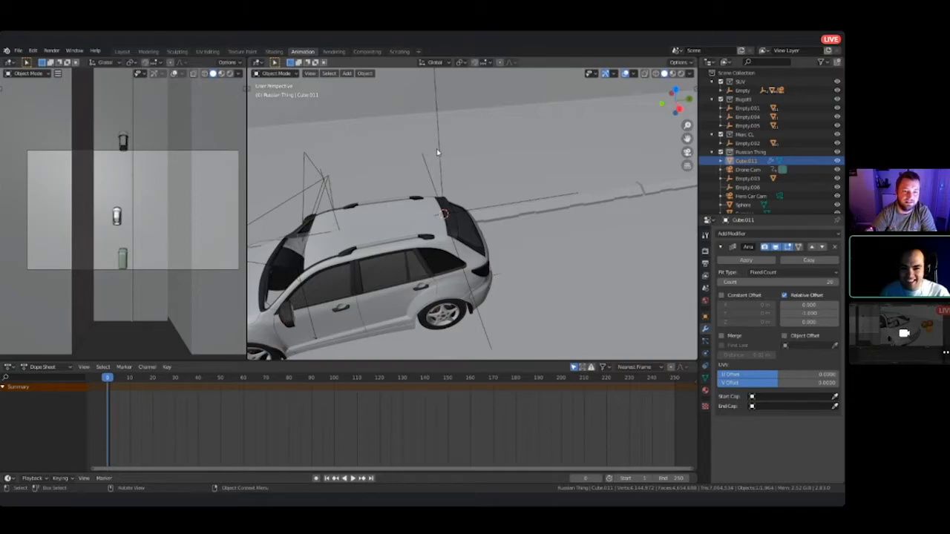
{"action": "middle_click_drag", "start_coordinate": [442, 152], "coordinate": [408, 156]}
- Try selecting the SUV's rear window, its surround, the wiper and the strip above it together
{"action": "left_click", "coordinate": [423, 189]}
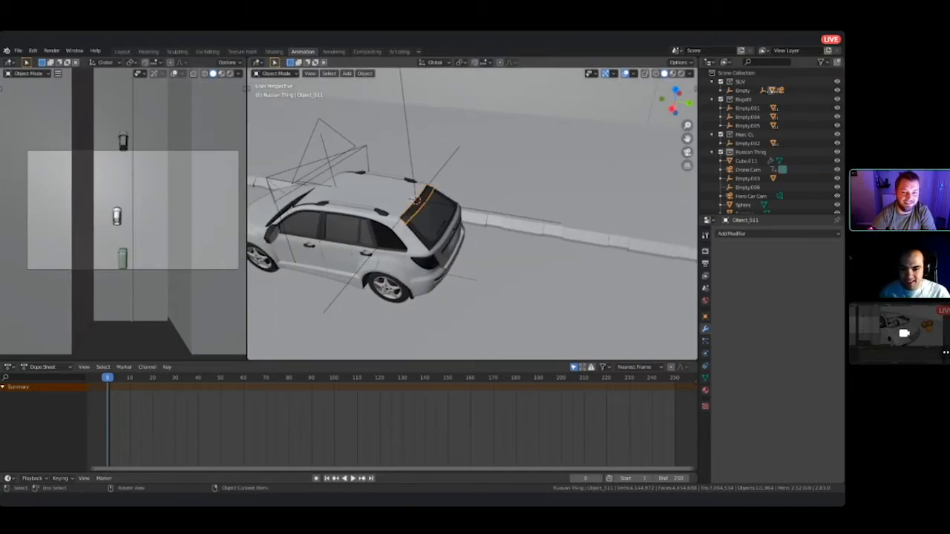
{"action": "scroll", "coordinate": [419, 178], "scroll_direction": "up", "scroll_amount": 5}
{"action": "middle_click_drag", "start_coordinate": [445, 215], "coordinate": [415, 215]}
{"action": "left_click", "coordinate": [378, 216]}
{"action": "middle_click_drag", "start_coordinate": [448, 251], "coordinate": [359, 245]}
{"action": "left_click", "coordinate": [353, 203]}
{"action": "middle_click_drag", "start_coordinate": [356, 208], "coordinate": [426, 221]}
{"action": "left_click", "coordinate": [348, 173]}
{"action": "middle_click_drag", "start_coordinate": [348, 172], "coordinate": [370, 155]}
{"action": "left_click", "coordinate": [368, 276], "text": "shift"}
{"action": "left_click", "coordinate": [407, 237], "text": "shift"}
{"action": "left_click", "coordinate": [431, 257], "text": "shift"}
{"action": "middle_click_drag", "start_coordinate": [431, 256], "coordinate": [397, 224]}
{"action": "left_click", "coordinate": [397, 225], "text": "shift"}
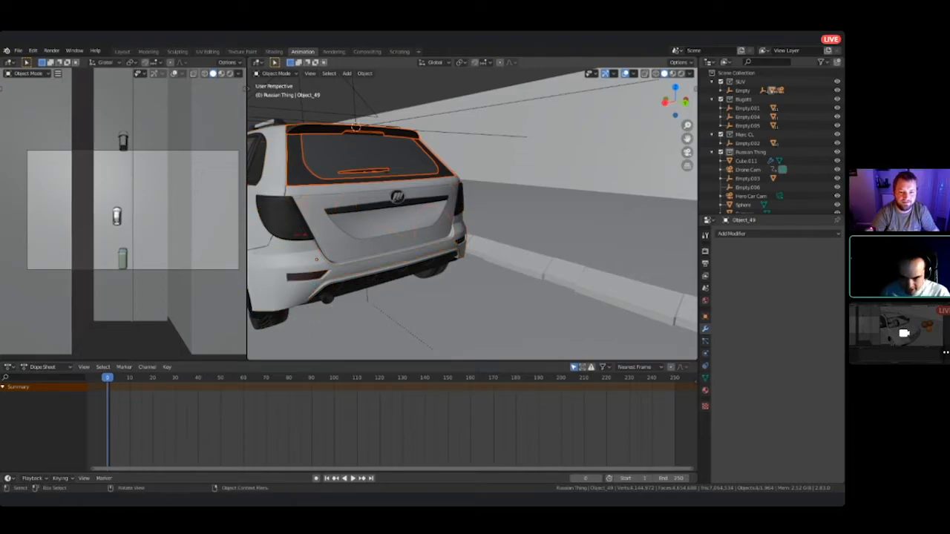
{"action": "middle_click_drag", "start_coordinate": [314, 269], "coordinate": [271, 268]}
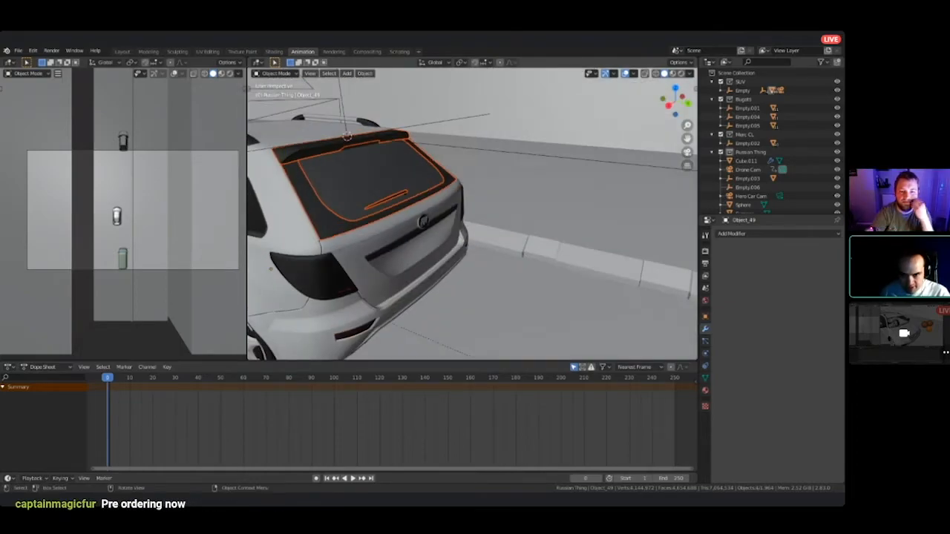
- Check in Edit Mode how the tailgate relates to the SUV's body mesh, and inspect its separate panels
{"action": "left_click", "coordinate": [401, 222], "text": "shift"}
{"action": "mouse_move", "coordinate": [402, 222]}
{"action": "middle_mouse_down"}
{"action": "mouse_move", "coordinate": [350, 196]}
{"action": "mouse_move", "coordinate": [408, 214]}
{"action": "middle_mouse_up"}
{"action": "key", "text": "Tab"}
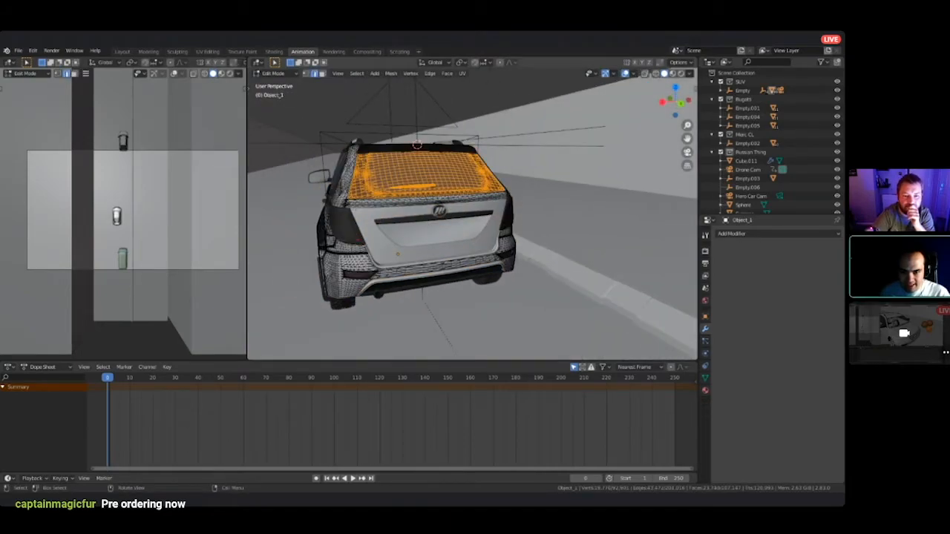
{"action": "key", "text": "Tab"}
{"action": "left_click", "coordinate": [392, 211]}
{"action": "middle_click_drag", "start_coordinate": [392, 210], "coordinate": [423, 223]}
{"action": "left_click", "coordinate": [456, 239]}
{"action": "scroll", "coordinate": [456, 239], "scroll_direction": "up", "scroll_amount": 4}
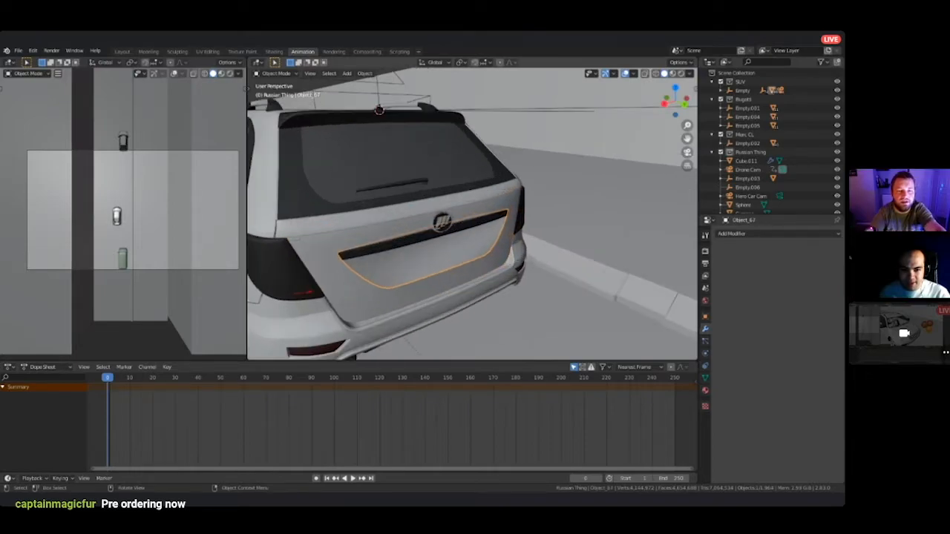
{"action": "left_click", "coordinate": [454, 234]}
- Parent the rear wiper, the window glass, its surround and the strip above it to the hinge empty
{"action": "left_click", "coordinate": [406, 176], "text": "shift"}
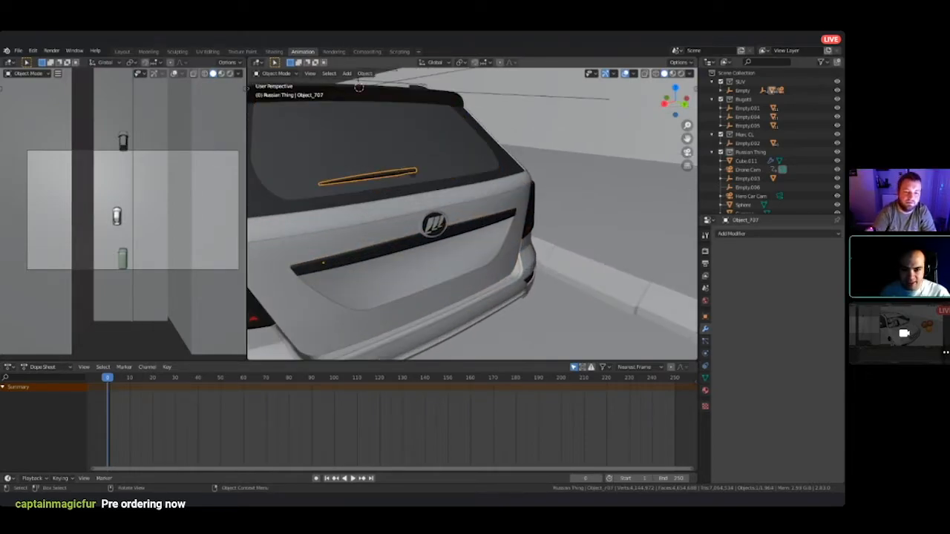
{"action": "left_click", "coordinate": [413, 175], "text": "shift"}
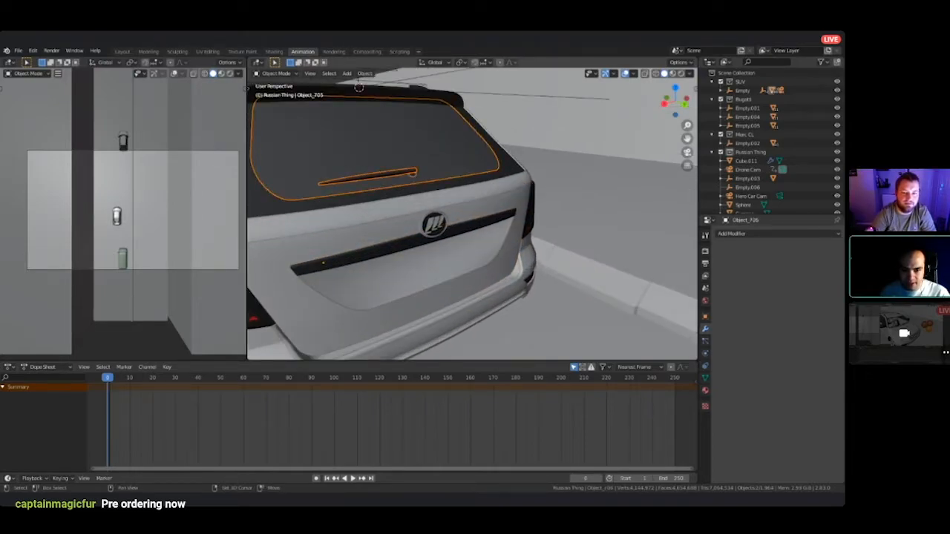
{"action": "left_click", "coordinate": [417, 191], "text": "shift"}
{"action": "middle_click_drag", "start_coordinate": [417, 190], "coordinate": [483, 245]}
{"action": "left_click", "coordinate": [381, 206], "text": "shift"}
{"action": "mouse_move", "coordinate": [380, 205]}
{"action": "middle_mouse_down"}
{"action": "mouse_move", "coordinate": [382, 214]}
{"action": "mouse_move", "coordinate": [445, 200]}
{"action": "mouse_move", "coordinate": [371, 199]}
{"action": "mouse_move", "coordinate": [441, 204]}
{"action": "mouse_move", "coordinate": [386, 201]}
{"action": "middle_mouse_up"}
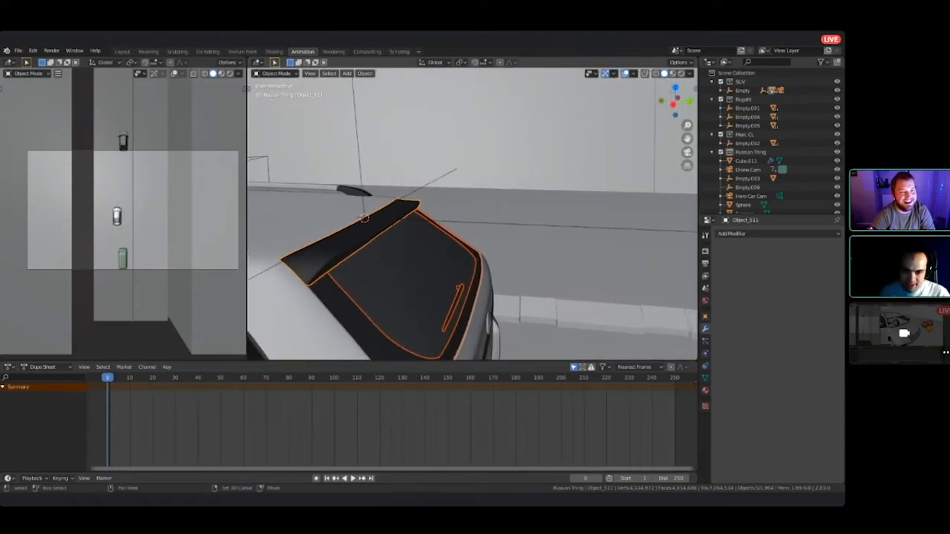
{"action": "left_click", "coordinate": [428, 188], "text": "shift"}
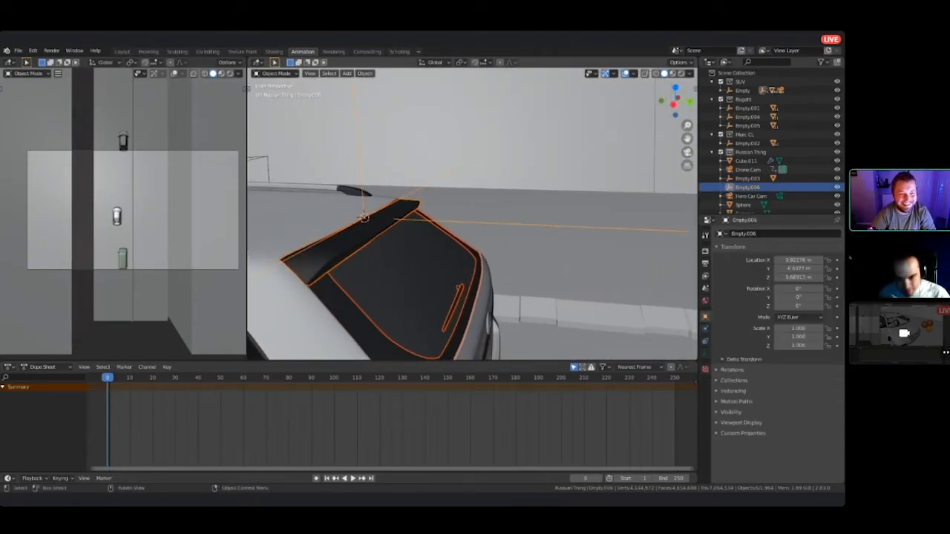
{"action": "left_click", "coordinate": [395, 186]}
{"action": "left_click", "coordinate": [438, 160]}
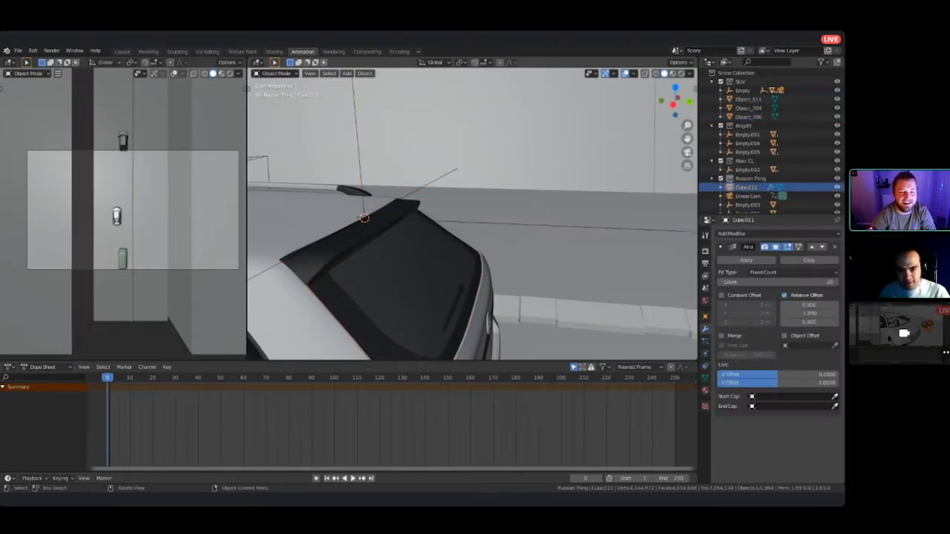
- Rotate the hinge empty about 58° around the global X axis to swing the rear window open
{"action": "scroll", "coordinate": [437, 170], "scroll_direction": "down", "scroll_amount": 2}
{"action": "left_click", "coordinate": [436, 196]}
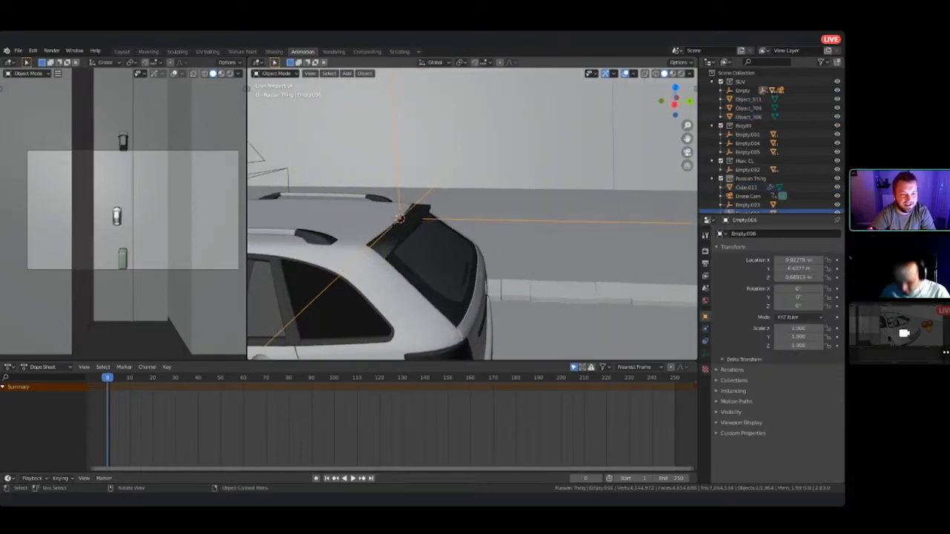
{"action": "key", "text": "r"}
{"action": "key", "text": "y"}
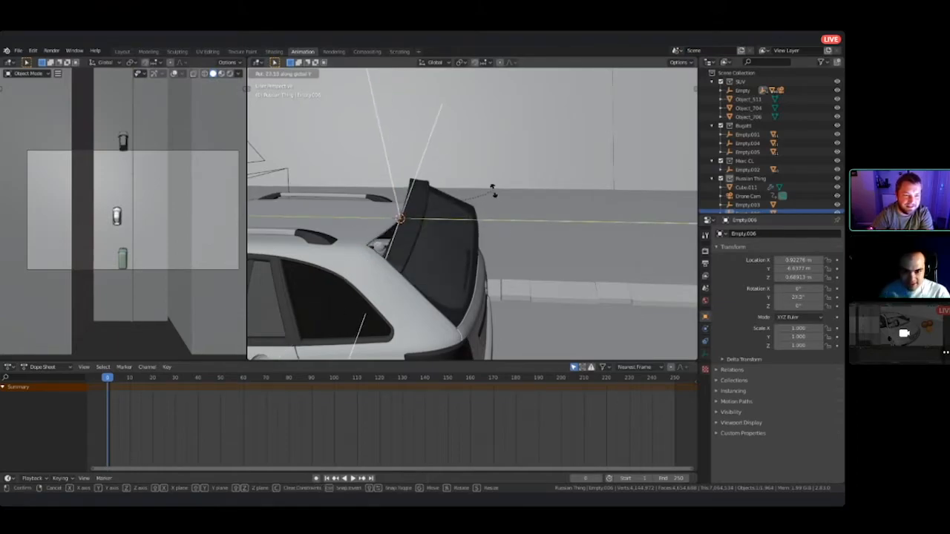
{"action": "key", "text": "x"}
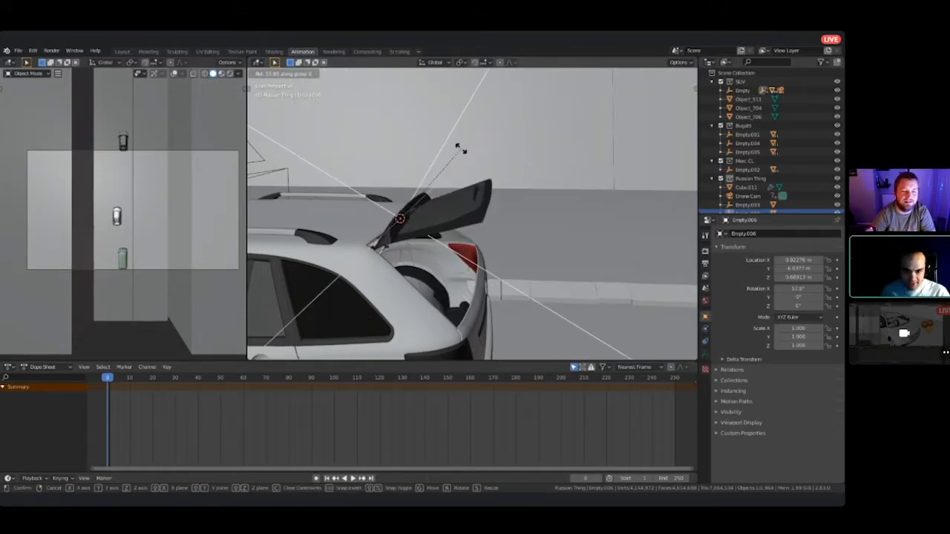
{"action": "left_click", "coordinate": [453, 149]}
{"action": "scroll", "coordinate": [471, 214], "scroll_direction": "down", "scroll_amount": 5}
{"action": "middle_click_drag", "start_coordinate": [472, 214], "coordinate": [430, 231]}
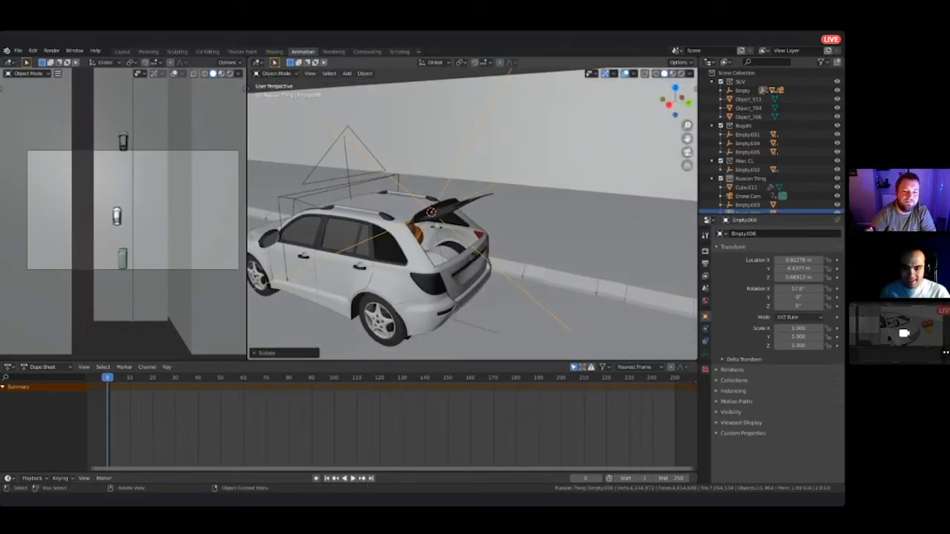
- Try moving the SUV's main empty to check that the opened rear window follows, and cancel the move
{"action": "left_click", "coordinate": [742, 89]}
{"action": "key", "text": "g"}
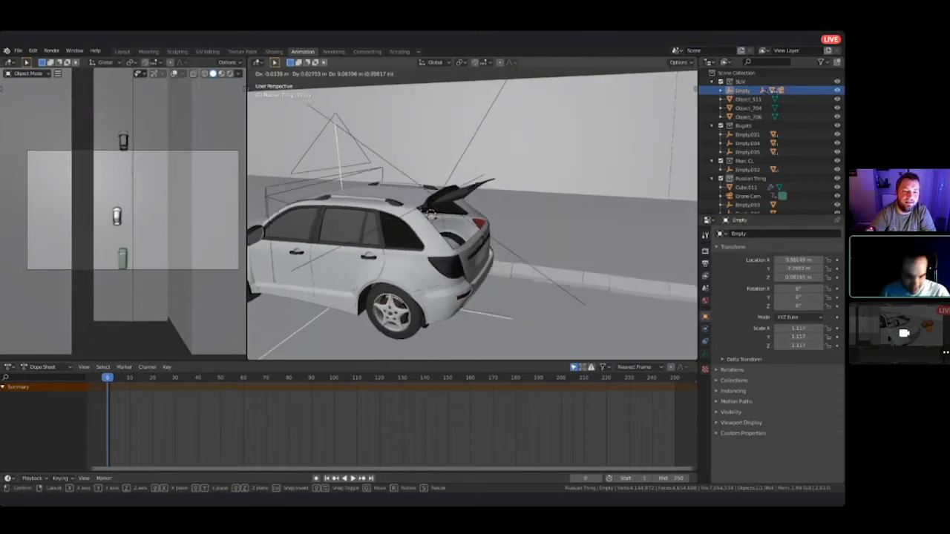
{"action": "key", "text": "Escape"}
- Inspect the opened rear window from several sides for small parts that did not swing with it
{"action": "middle_click_drag", "start_coordinate": [472, 223], "coordinate": [320, 239]}
{"action": "middle_click_drag", "start_coordinate": [519, 245], "coordinate": [397, 256], "text": "shift"}
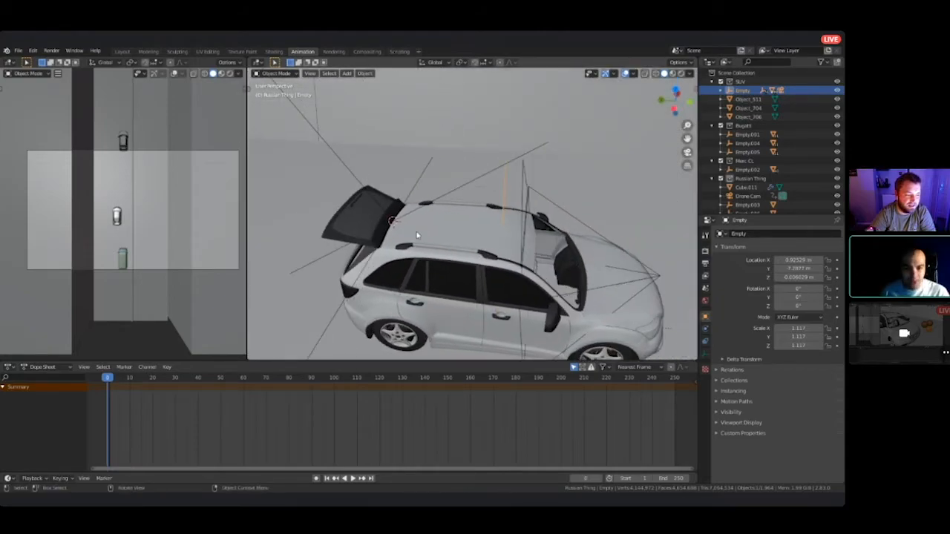
{"action": "middle_click_drag", "start_coordinate": [319, 199], "coordinate": [489, 185]}
{"action": "left_click", "coordinate": [475, 238]}
{"action": "middle_click_drag", "start_coordinate": [470, 242], "coordinate": [500, 247]}
{"action": "left_click", "coordinate": [422, 259]}
{"action": "scroll", "coordinate": [461, 292], "scroll_direction": "up", "scroll_amount": 4}
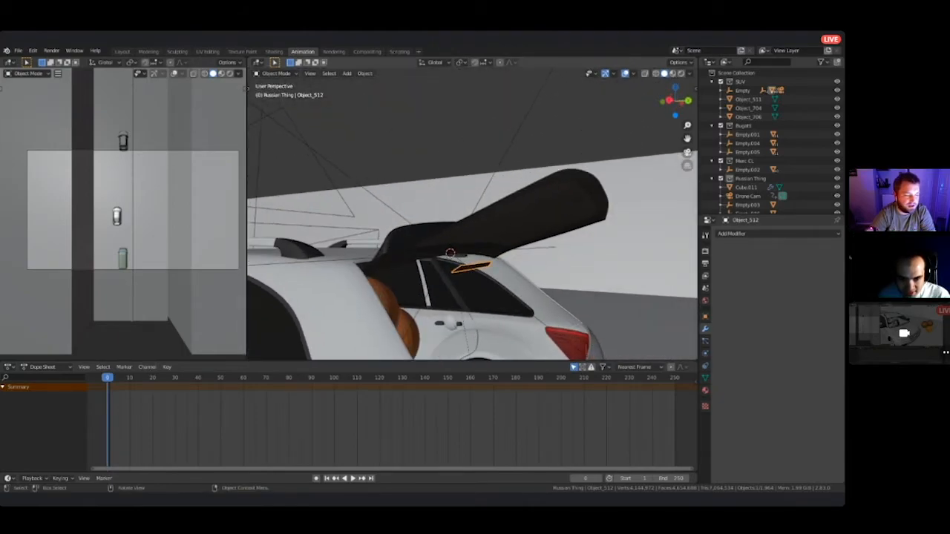
- Select the hinge empty of the SUV's opened rear window
{"action": "left_click", "coordinate": [373, 198]}
{"action": "scroll", "coordinate": [373, 197], "scroll_direction": "down", "scroll_amount": 2}
{"action": "middle_click_drag", "start_coordinate": [372, 197], "coordinate": [445, 215]}
{"action": "scroll", "coordinate": [408, 195], "scroll_direction": "down", "scroll_amount": 3}
{"action": "key", "text": "r"}
{"action": "key", "text": "y"}
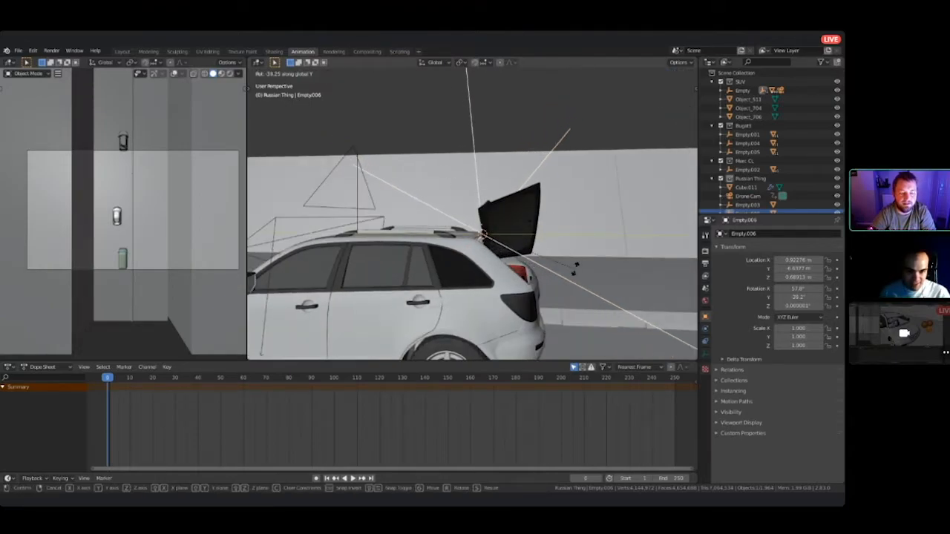
{"action": "key", "text": "Escape"}
- Rotate the hinge empty back by about -58° around the global X axis to close the rear window
{"action": "key", "text": "r"}
{"action": "key", "text": "x"}
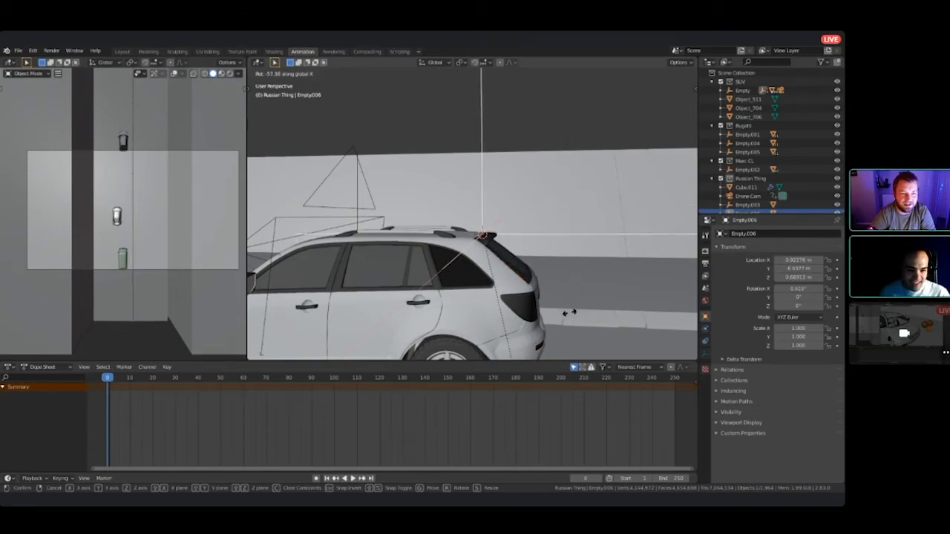
{"action": "left_click", "coordinate": [568, 316]}
{"action": "middle_click_drag", "start_coordinate": [568, 316], "coordinate": [571, 356]}
{"action": "scroll", "coordinate": [472, 213], "scroll_direction": "down", "scroll_amount": 4}
{"action": "middle_click_drag", "start_coordinate": [568, 319], "coordinate": [541, 304]}
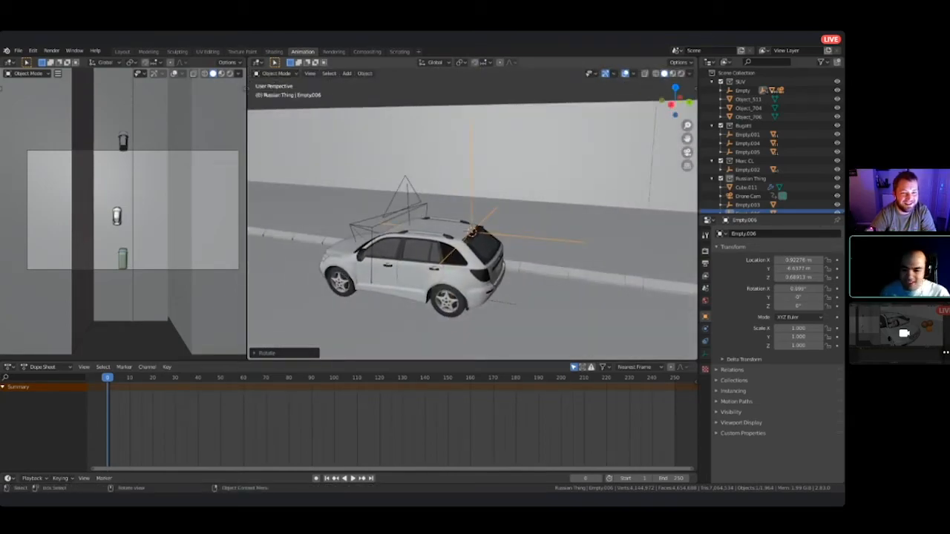
- Try moving the SUV's main empty with the rear window closed, and cancel the move
{"action": "middle_click_drag", "start_coordinate": [389, 252], "coordinate": [422, 249]}
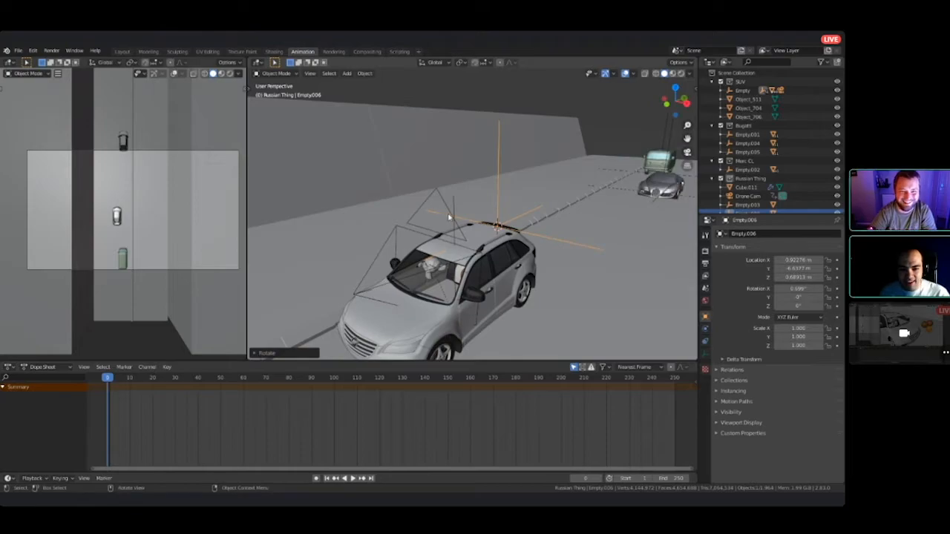
{"action": "left_click", "coordinate": [745, 187]}
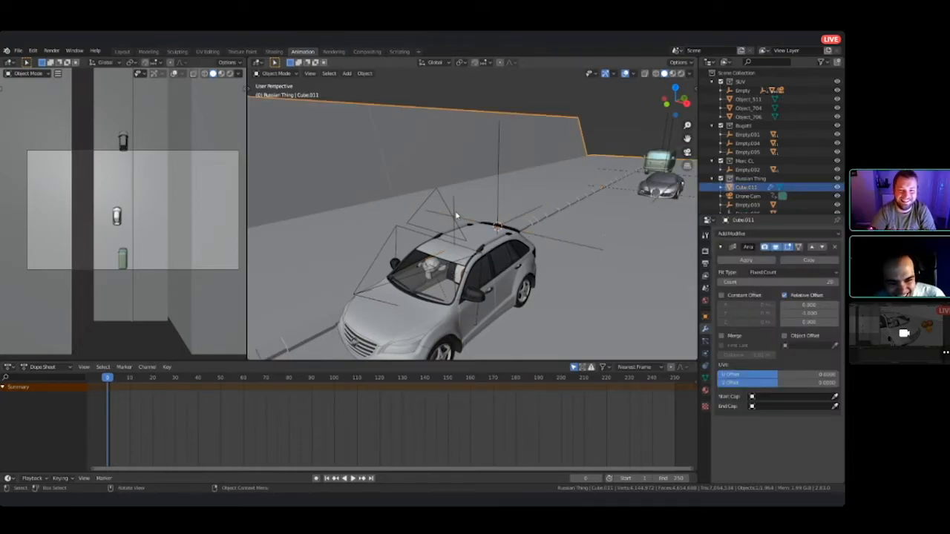
{"action": "middle_click_drag", "start_coordinate": [519, 282], "coordinate": [443, 155]}
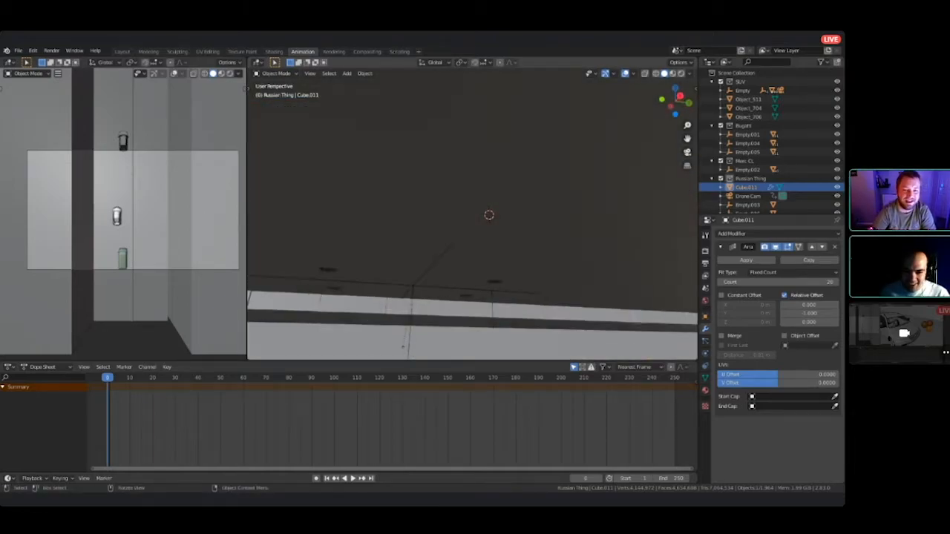
{"action": "left_click", "coordinate": [412, 287]}
{"action": "middle_click_drag", "start_coordinate": [412, 286], "coordinate": [430, 337]}
{"action": "scroll", "coordinate": [472, 213], "scroll_direction": "down", "scroll_amount": 3}
{"action": "middle_click_drag", "start_coordinate": [472, 213], "coordinate": [504, 279]}
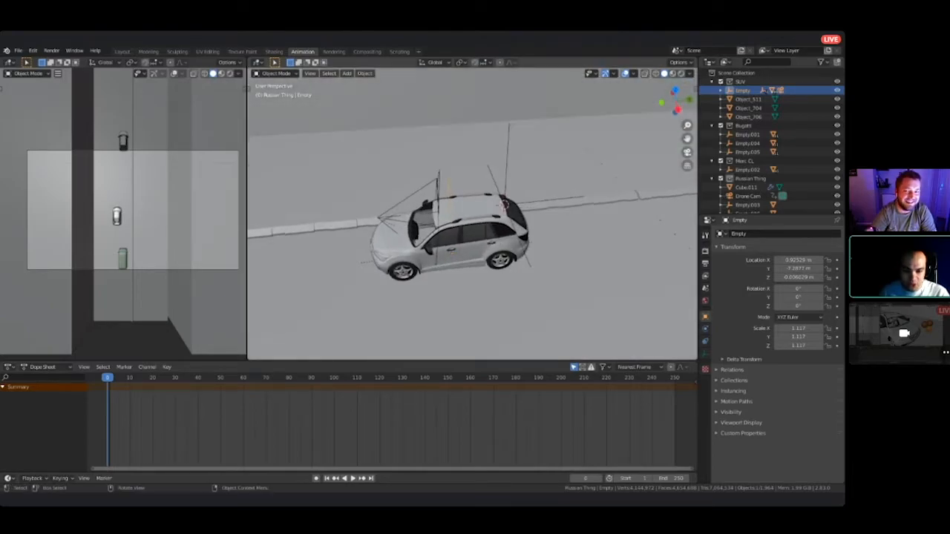
{"action": "key", "text": "g"}
{"action": "key", "text": "Escape"}
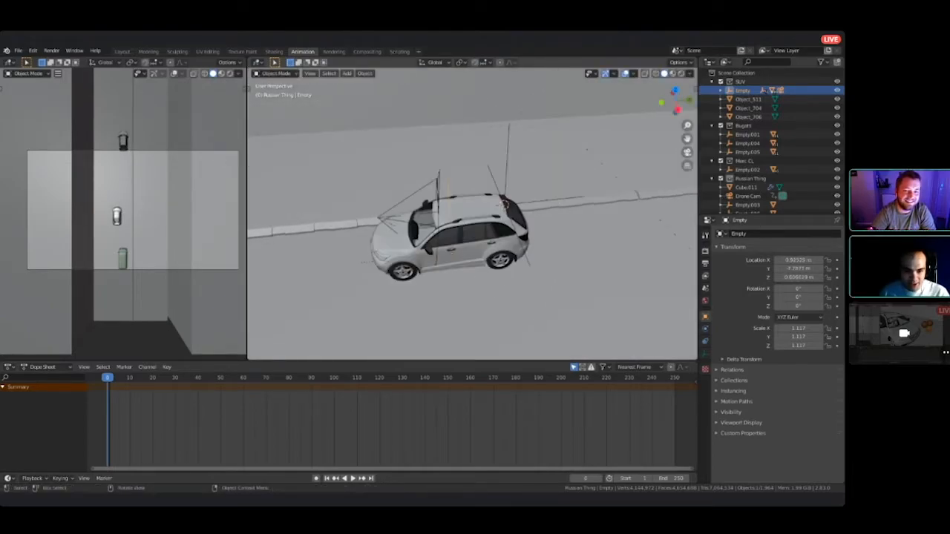
- Look over the SUV from the front and side and reselect its main empty
{"action": "middle_click_drag", "start_coordinate": [431, 267], "coordinate": [497, 311]}
{"action": "scroll", "coordinate": [463, 237], "scroll_direction": "up", "scroll_amount": 3}
{"action": "scroll", "coordinate": [463, 237], "scroll_direction": "down", "scroll_amount": 3}
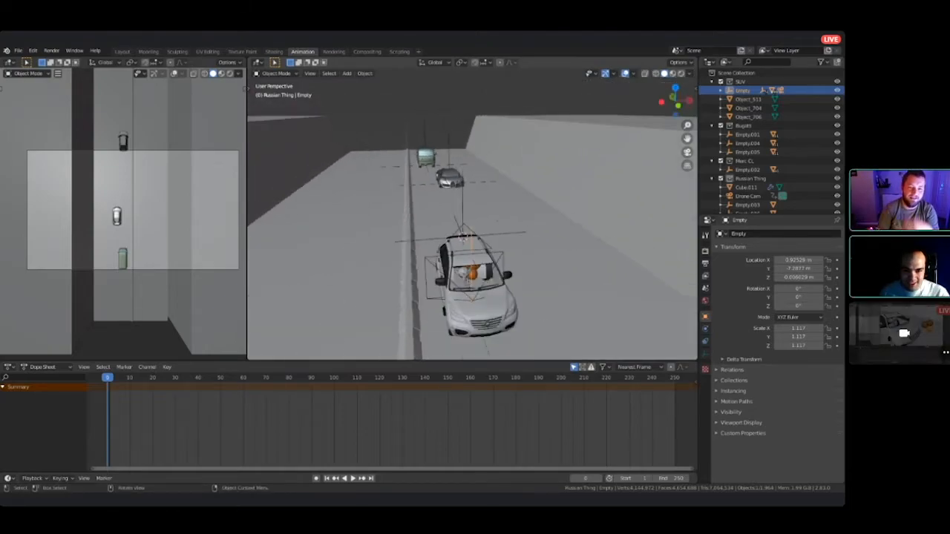
{"action": "left_click", "coordinate": [399, 187]}
{"action": "left_click", "coordinate": [424, 185]}
{"action": "middle_click_drag", "start_coordinate": [425, 185], "coordinate": [423, 208]}
{"action": "scroll", "coordinate": [423, 211], "scroll_direction": "up", "scroll_amount": 5}
{"action": "middle_click_drag", "start_coordinate": [422, 244], "coordinate": [463, 112], "text": "shift"}
{"action": "middle_click_drag", "start_coordinate": [464, 149], "coordinate": [511, 156]}
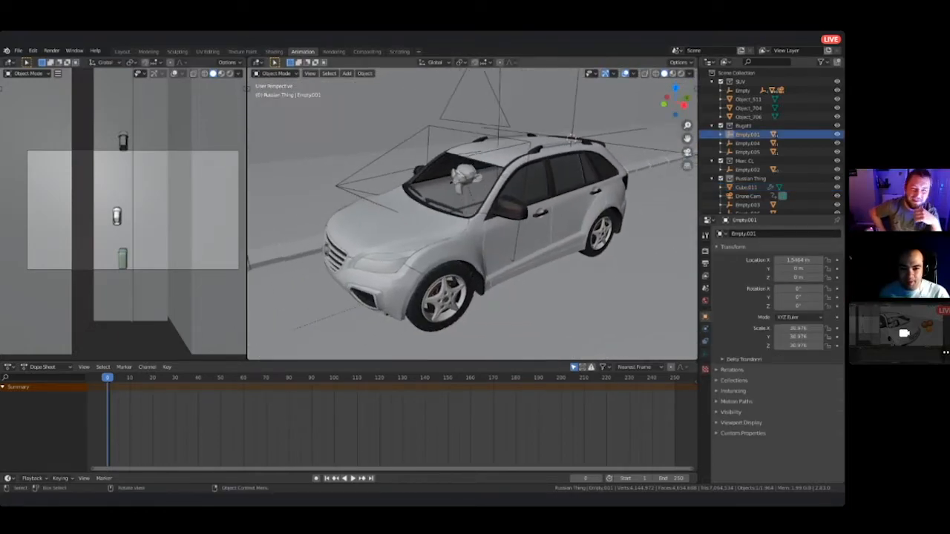
{"action": "scroll", "coordinate": [472, 212], "scroll_direction": "down", "scroll_amount": 3}
{"action": "left_click", "coordinate": [412, 269]}
{"action": "left_click", "coordinate": [488, 142]}
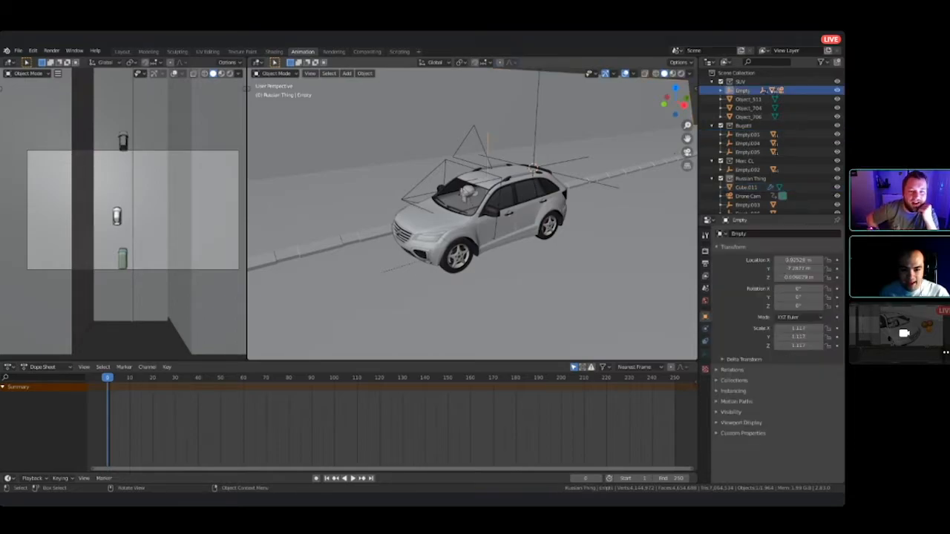
- Keyframe the location and rotation of the SUV's main empty at frame 0
{"action": "middle_click_drag", "start_coordinate": [508, 213], "coordinate": [482, 230]}
{"action": "scroll", "coordinate": [482, 230], "scroll_direction": "down", "scroll_amount": 5}
{"action": "scroll", "coordinate": [482, 230], "scroll_direction": "down", "scroll_amount": 5}
{"action": "scroll", "coordinate": [482, 230], "scroll_direction": "up", "scroll_amount": 5}
{"action": "scroll", "coordinate": [394, 265], "scroll_direction": "down", "scroll_amount": 7}
{"action": "scroll", "coordinate": [471, 213], "scroll_direction": "up", "scroll_amount": 5}
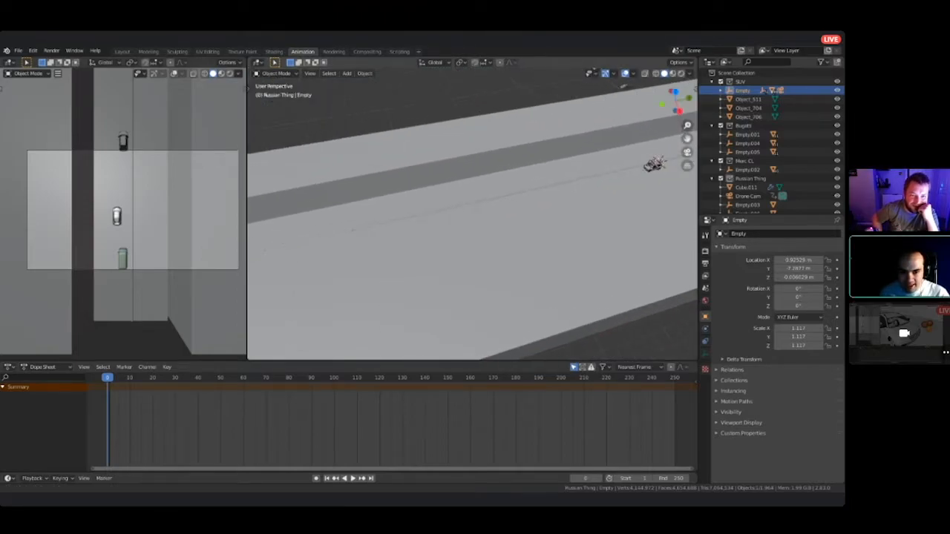
{"action": "scroll", "coordinate": [472, 214], "scroll_direction": "down", "scroll_amount": 5}
{"action": "scroll", "coordinate": [472, 214], "scroll_direction": "up", "scroll_amount": 4}
{"action": "middle_click_drag", "start_coordinate": [666, 203], "coordinate": [623, 253], "text": "shift"}
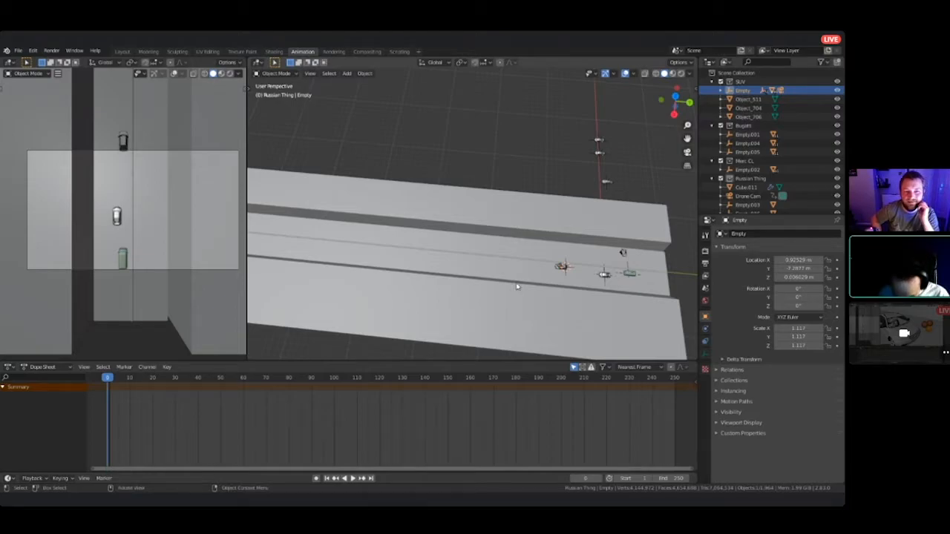
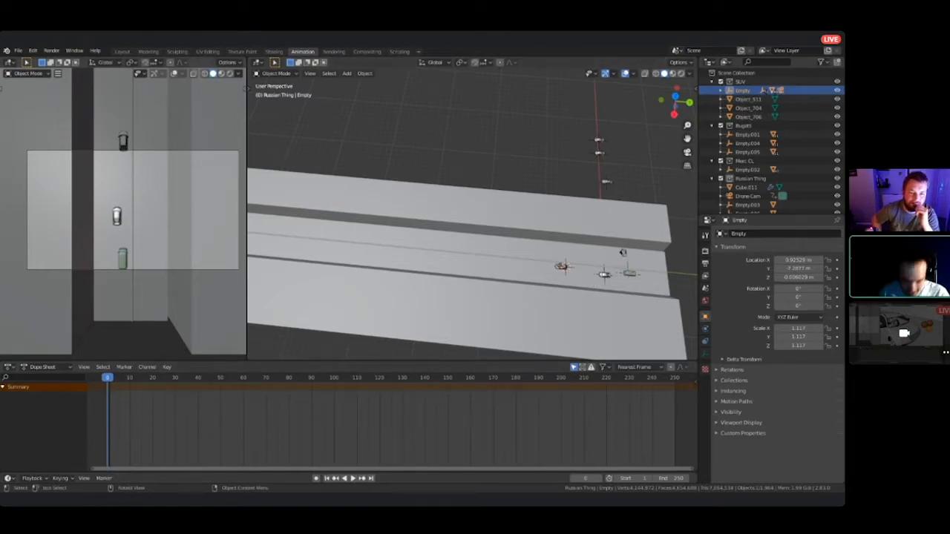
{"action": "key", "text": "i"}
{"action": "left_click", "coordinate": [590, 280]}
{"action": "middle_click_drag", "start_coordinate": [623, 253], "coordinate": [690, 253], "text": "shift"}
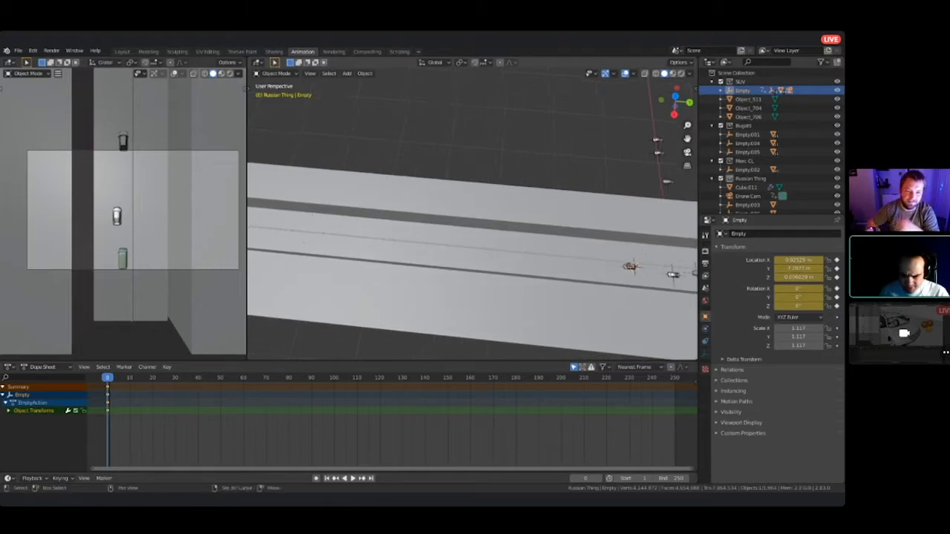
- Go to frame 125 and move the SUV's main empty far down the road along the global Y axis
{"action": "left_click", "coordinate": [391, 378]}
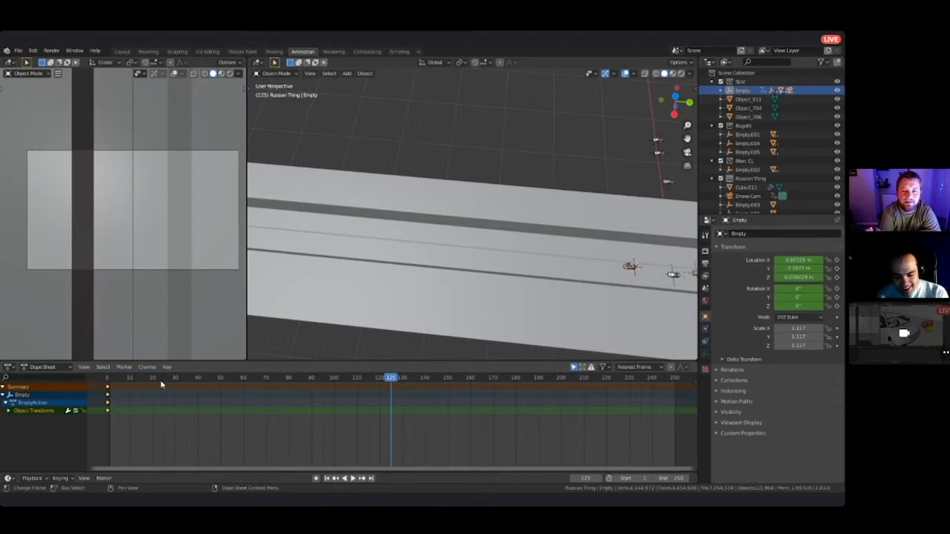
{"action": "middle_click_drag", "start_coordinate": [630, 267], "coordinate": [620, 264], "text": "shift"}
{"action": "key", "text": "g"}
{"action": "key", "text": "x"}
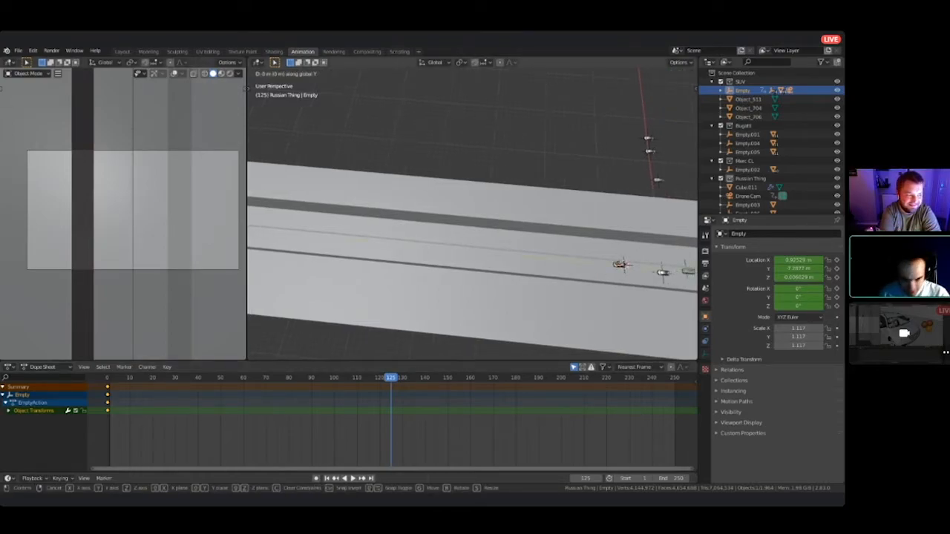
{"action": "left_click", "coordinate": [273, 230]}
{"action": "middle_click_drag", "start_coordinate": [274, 231], "coordinate": [484, 248], "text": "shift"}
- Move the SUV's main empty further along the global Y axis until the SUV is inside the drone camera's frame
{"action": "left_click", "coordinate": [705, 275]}
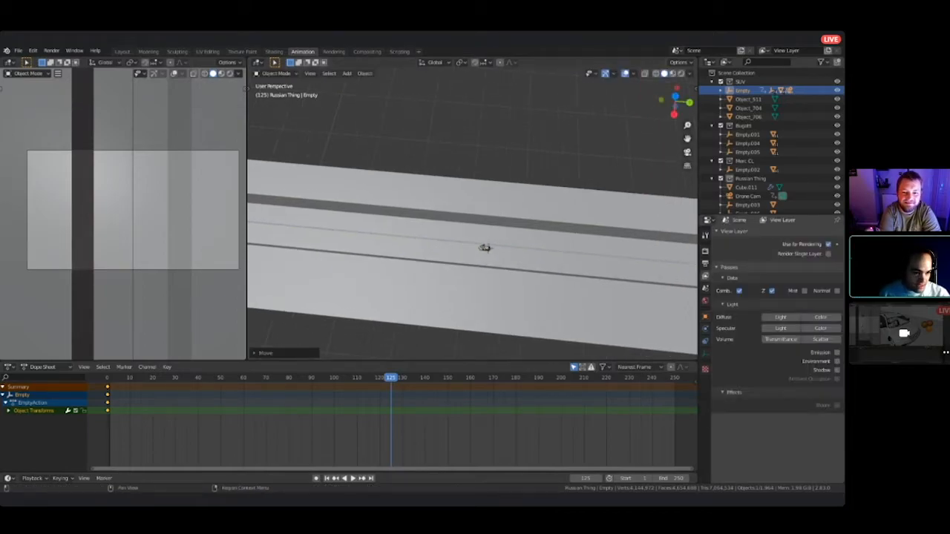
{"action": "left_click", "coordinate": [705, 287]}
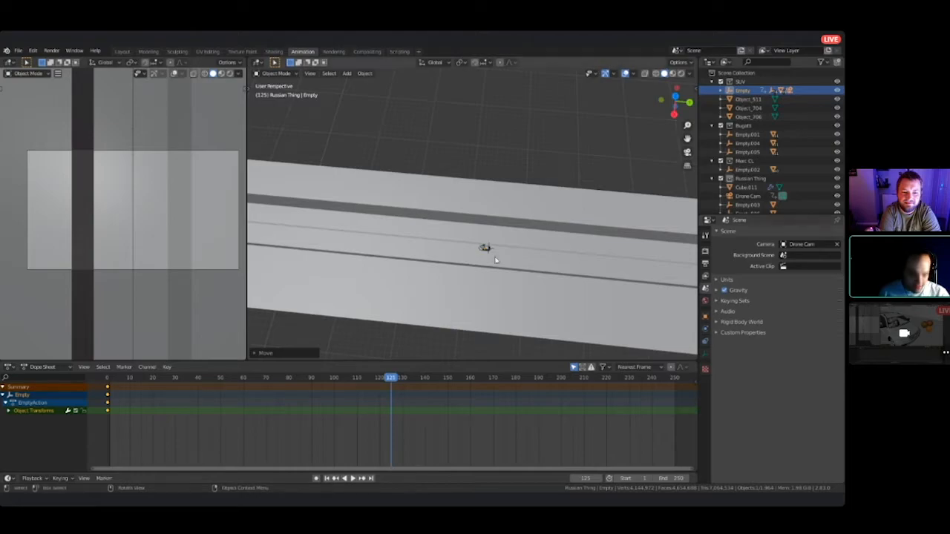
{"action": "key", "text": "KP_0"}
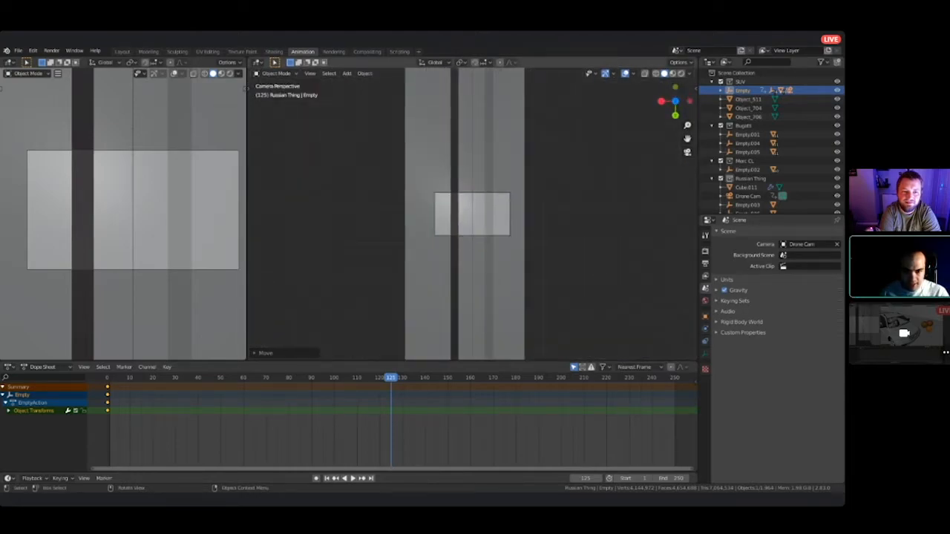
{"action": "scroll", "coordinate": [472, 214], "scroll_direction": "up", "scroll_amount": 8}
{"action": "middle_click_drag", "start_coordinate": [472, 214], "coordinate": [478, 217]}
{"action": "scroll", "coordinate": [472, 213], "scroll_direction": "down", "scroll_amount": 10}
{"action": "scroll", "coordinate": [471, 222], "scroll_direction": "up", "scroll_amount": 5}
{"action": "key", "text": "g"}
{"action": "key", "text": "y"}
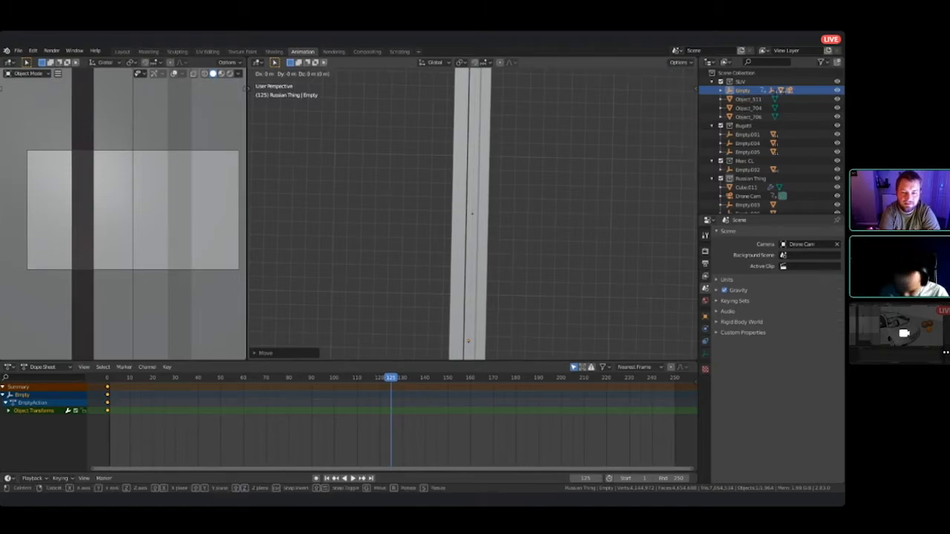
{"action": "key", "text": "Return"}
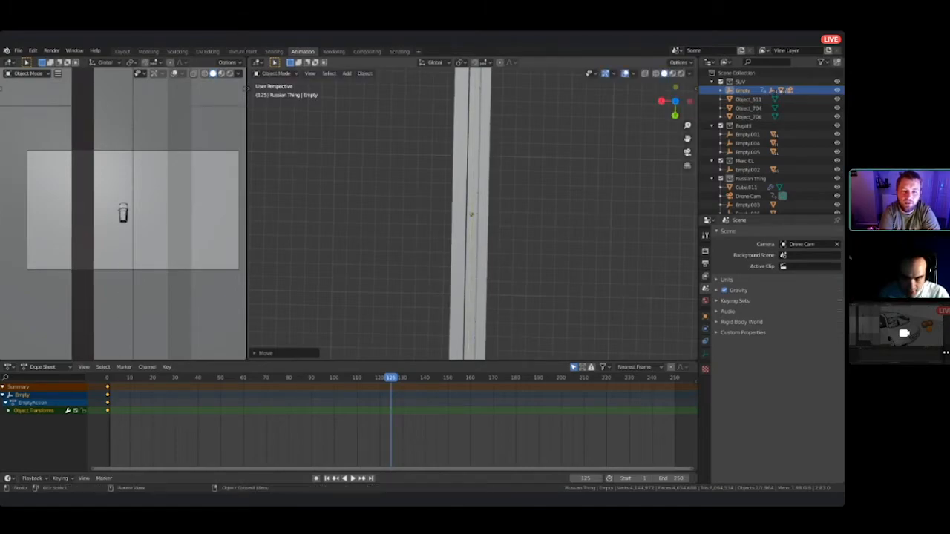
- Keyframe the transform of the SUV's main empty at frame 125 and return to frame 0
{"action": "scroll", "coordinate": [470, 215], "scroll_direction": "up", "scroll_amount": 4}
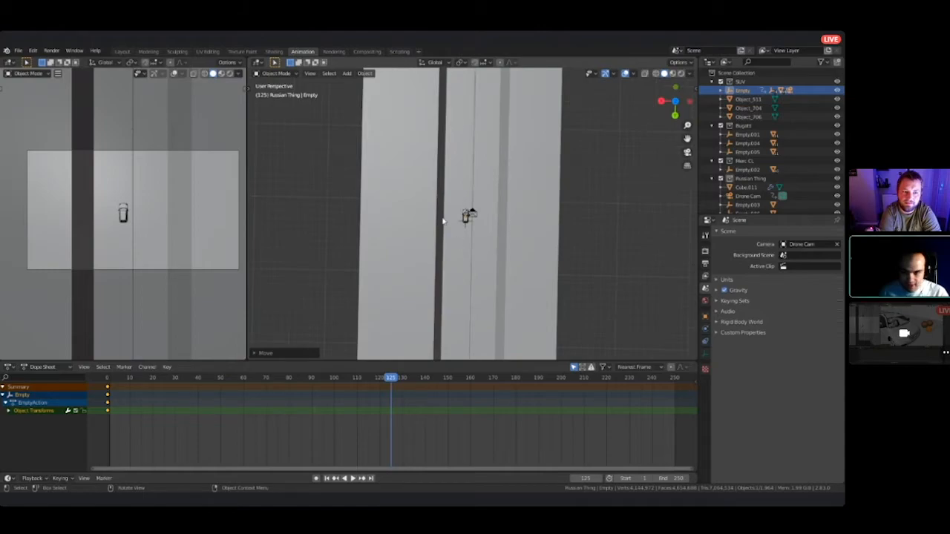
{"action": "middle_click_drag", "start_coordinate": [472, 213], "coordinate": [472, 154]}
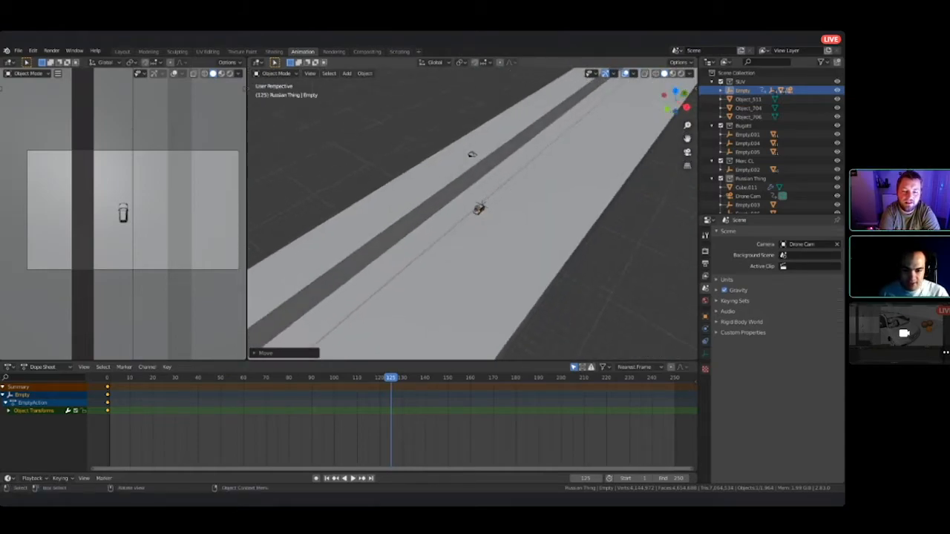
{"action": "key", "text": "i"}
{"action": "left_click", "coordinate": [520, 202]}
{"action": "middle_click_drag", "start_coordinate": [520, 202], "coordinate": [520, 195]}
{"action": "left_click_drag", "start_coordinate": [394, 378], "coordinate": [107, 379]}
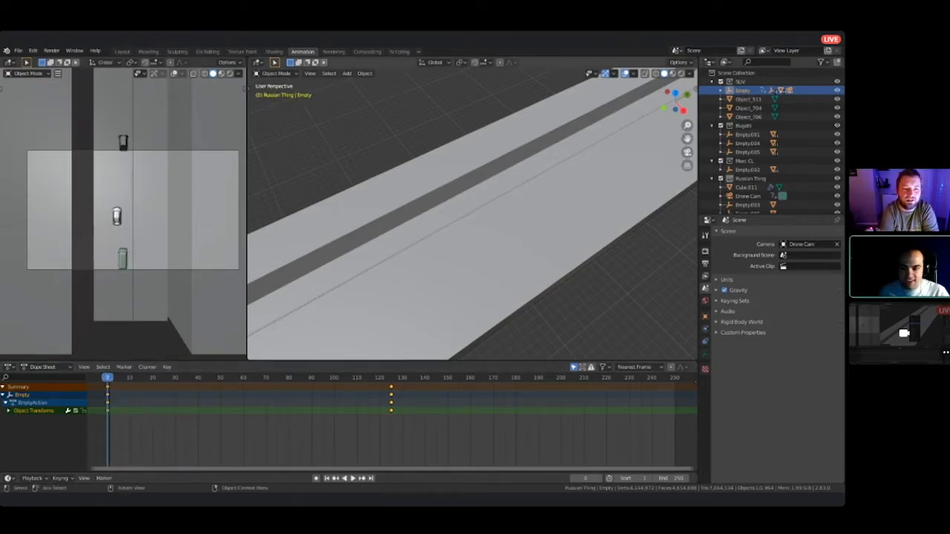
- Select the joined cluster of oranges inside the SUV
{"action": "scroll", "coordinate": [472, 213], "scroll_direction": "down", "scroll_amount": 4}
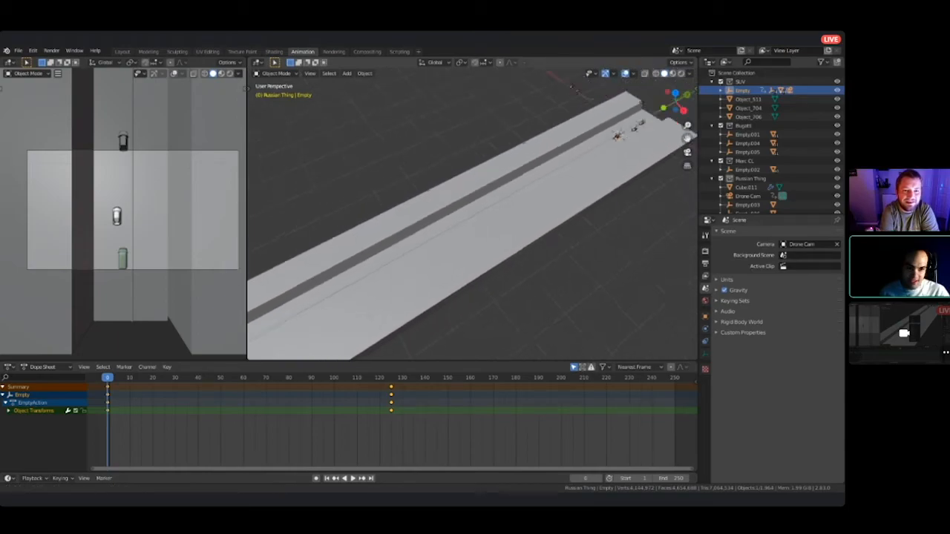
{"action": "middle_click_drag", "start_coordinate": [472, 214], "coordinate": [412, 241], "text": "shift"}
{"action": "key", "text": "KP_Decimal"}
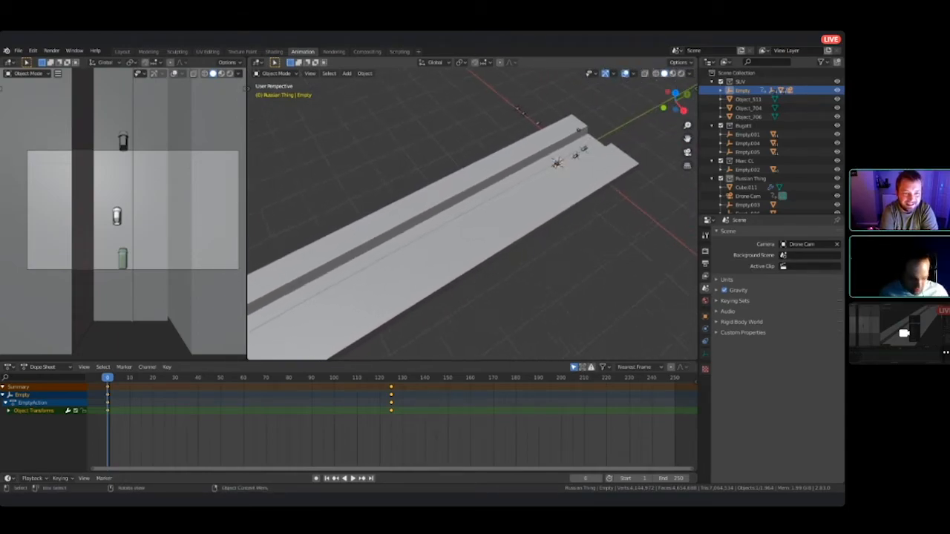
{"action": "middle_click_drag", "start_coordinate": [502, 116], "coordinate": [518, 148]}
{"action": "scroll", "coordinate": [518, 149], "scroll_direction": "up", "scroll_amount": 4}
{"action": "middle_click_drag", "start_coordinate": [474, 289], "coordinate": [475, 194]}
{"action": "left_click", "coordinate": [451, 247]}
{"action": "scroll", "coordinate": [453, 212], "scroll_direction": "up", "scroll_amount": 4}
{"action": "scroll", "coordinate": [453, 212], "scroll_direction": "down", "scroll_amount": 1}
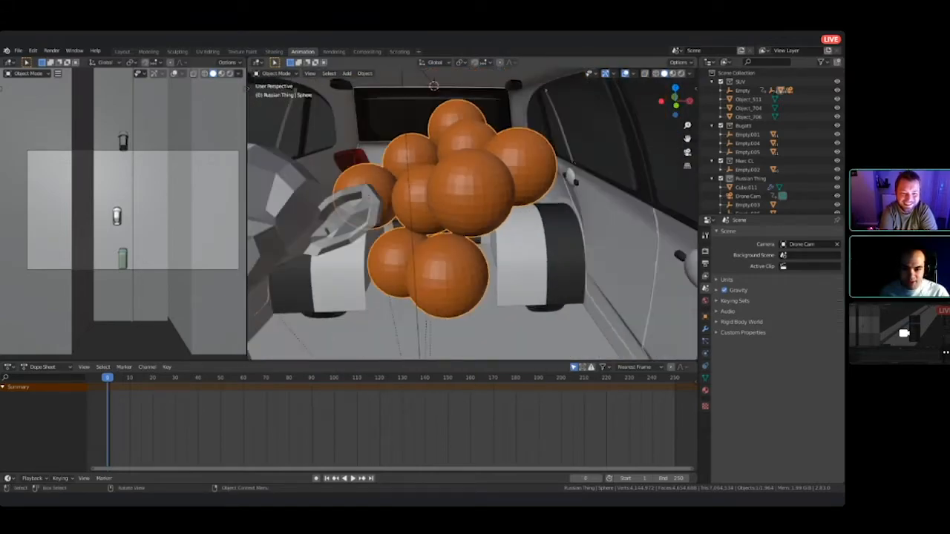
{"action": "left_click", "coordinate": [454, 212]}
{"action": "left_click", "coordinate": [453, 213]}
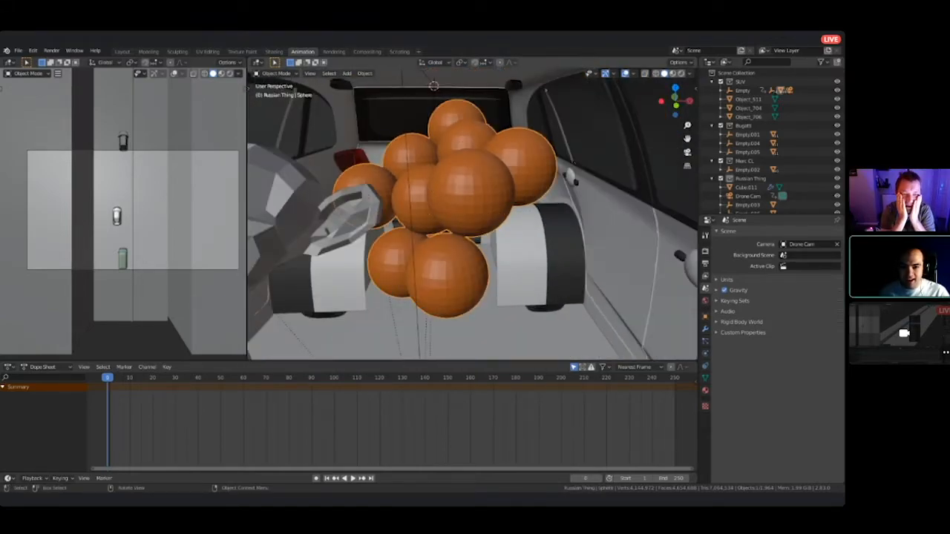
- Select the linked mesh of the middle orange in Edit Mode, snap the 3D cursor to it, and return to Object Mode
{"action": "key", "text": "Tab"}
{"action": "middle_click_drag", "start_coordinate": [453, 212], "coordinate": [523, 226]}
{"action": "scroll", "coordinate": [411, 201], "scroll_direction": "up", "scroll_amount": 3}
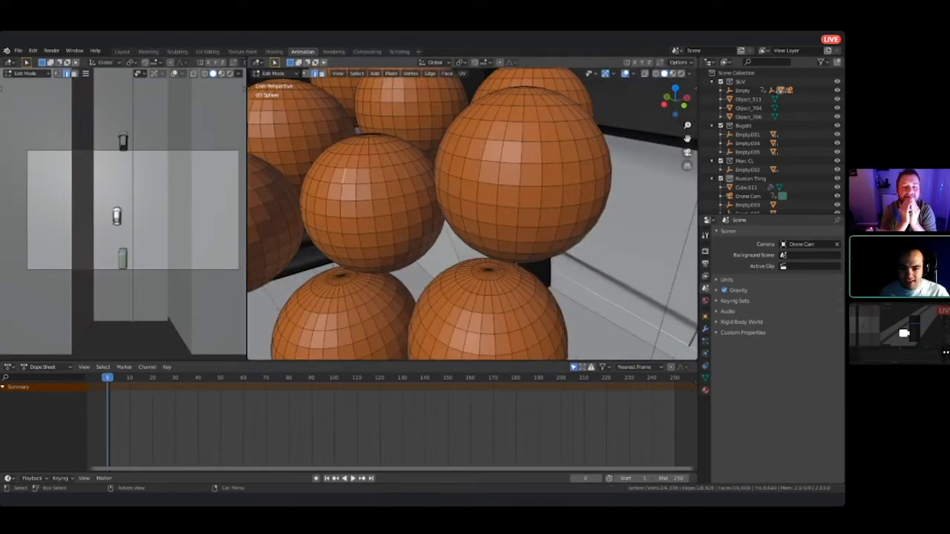
{"action": "scroll", "coordinate": [412, 201], "scroll_direction": "down", "scroll_amount": 1}
{"action": "middle_click_drag", "start_coordinate": [412, 201], "coordinate": [479, 207], "text": "shift"}
{"action": "key", "text": "l"}
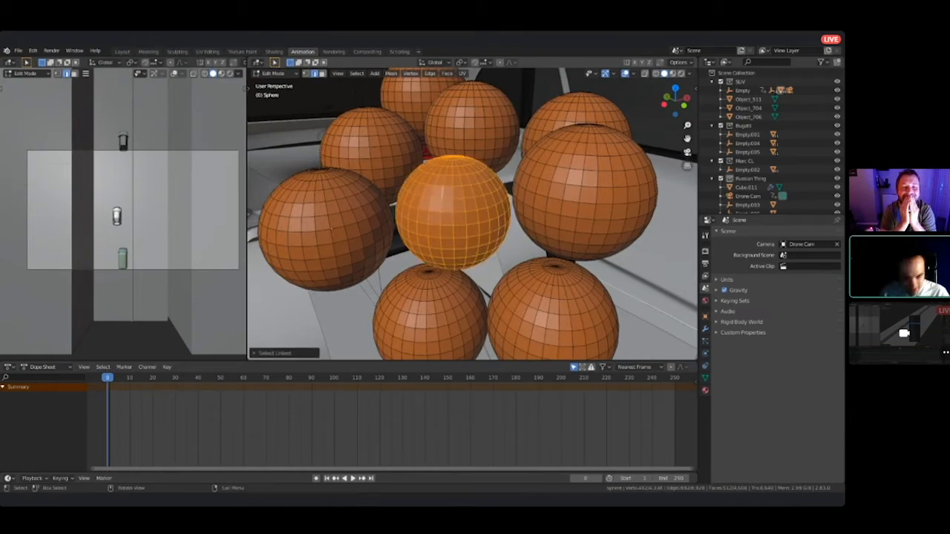
{"action": "key", "text": "shift+s"}
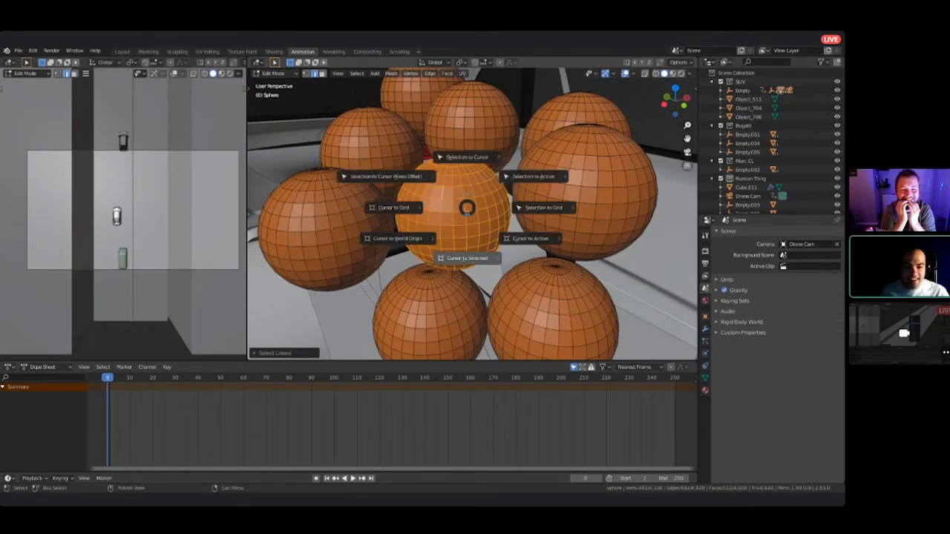
{"action": "left_click", "coordinate": [466, 258]}
{"action": "middle_click_drag", "start_coordinate": [466, 258], "coordinate": [470, 279]}
{"action": "key", "text": "Tab"}
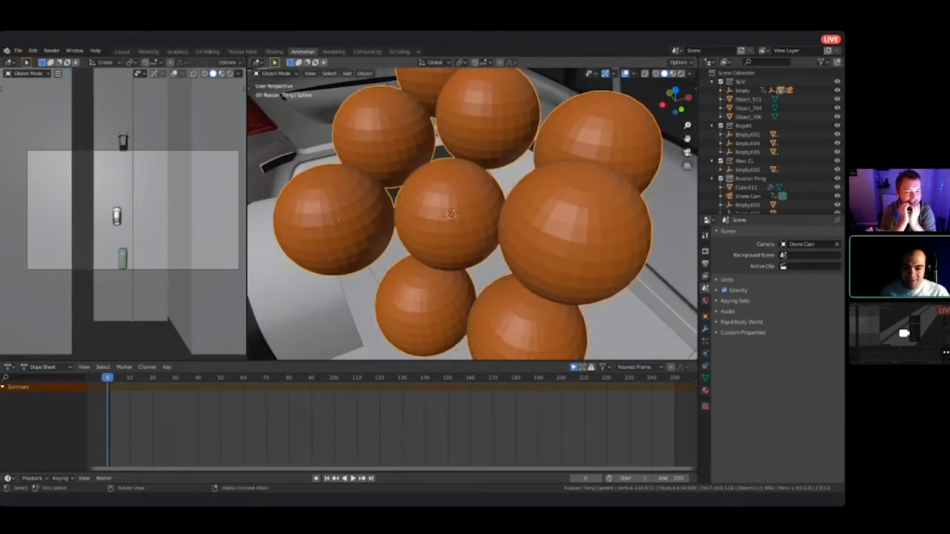
{"action": "key", "text": "shift+a"}
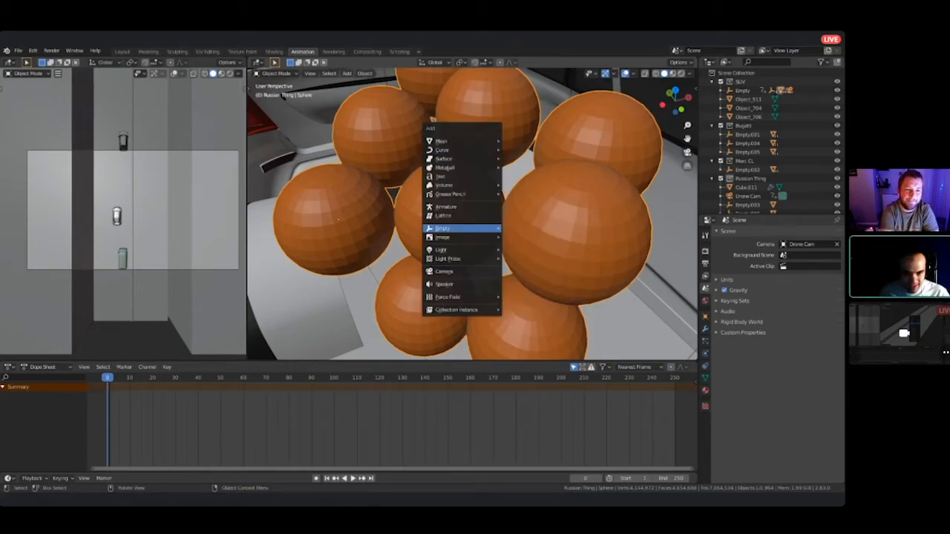
{"action": "key", "text": "Escape"}
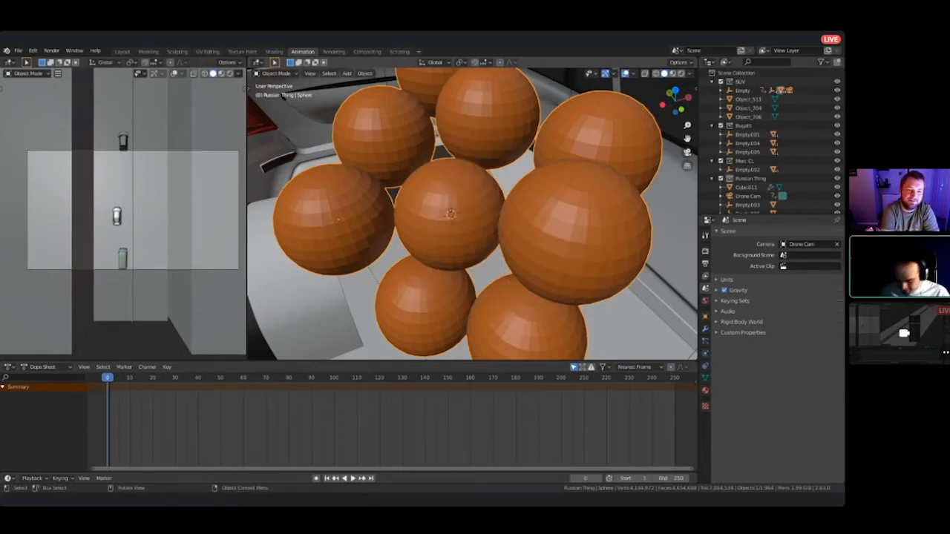
- Add an empty at the 3D cursor inside the middle orange and rename it "Wiggle wiggle wiggle"
{"action": "key", "text": "shift+a"}
{"action": "mouse_move", "coordinate": [448, 229]}
{"action": "left_click", "coordinate": [520, 230]}
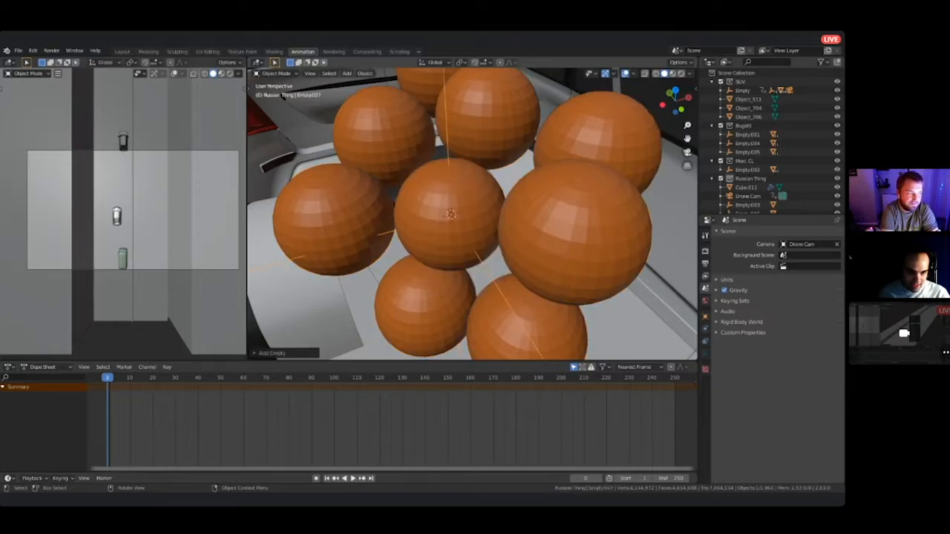
{"action": "left_click", "coordinate": [758, 233]}
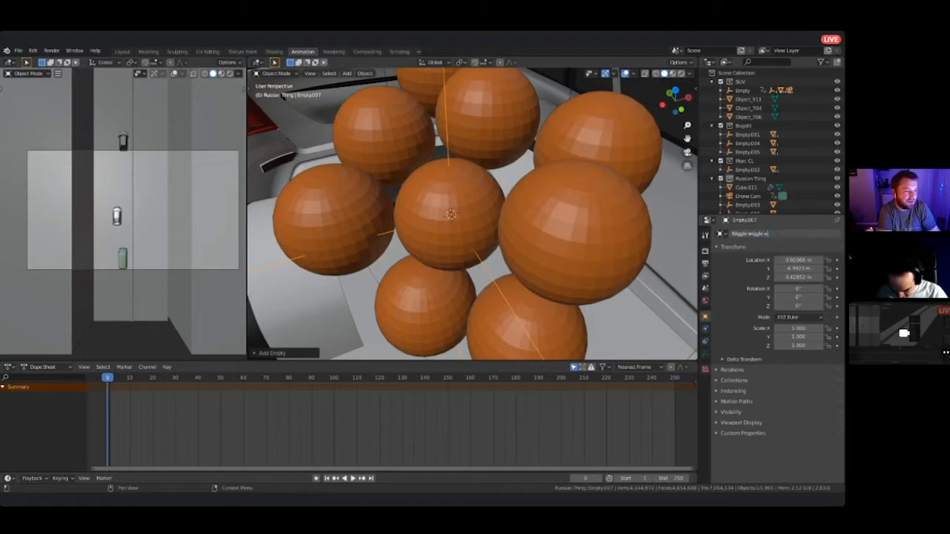
{"action": "type", "text": "Wiggle wiggle wiggle"}
{"action": "key", "text": "Return"}
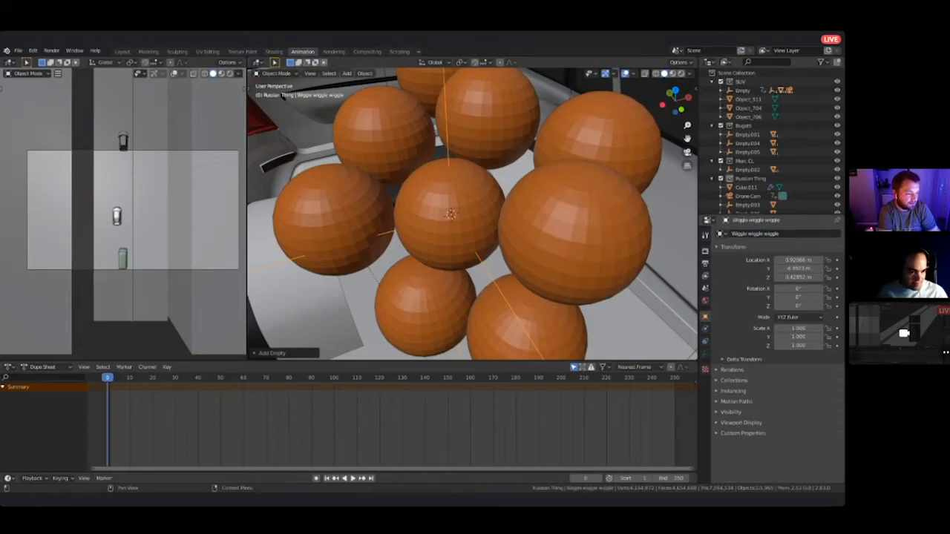
- Parent the "Wiggle wiggle wiggle" empty to the SUV's main empty
{"action": "middle_click_drag", "start_coordinate": [564, 230], "coordinate": [531, 211]}
{"action": "scroll", "coordinate": [472, 213], "scroll_direction": "down", "scroll_amount": 4}
{"action": "middle_click_drag", "start_coordinate": [472, 214], "coordinate": [455, 285]}
{"action": "scroll", "coordinate": [471, 214], "scroll_direction": "down", "scroll_amount": 2}
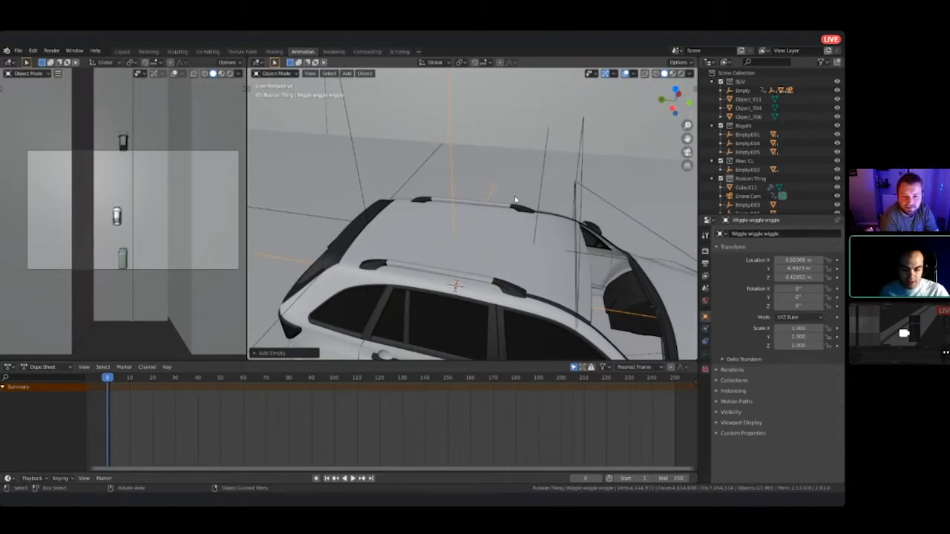
{"action": "middle_click_drag", "start_coordinate": [386, 240], "coordinate": [556, 190]}
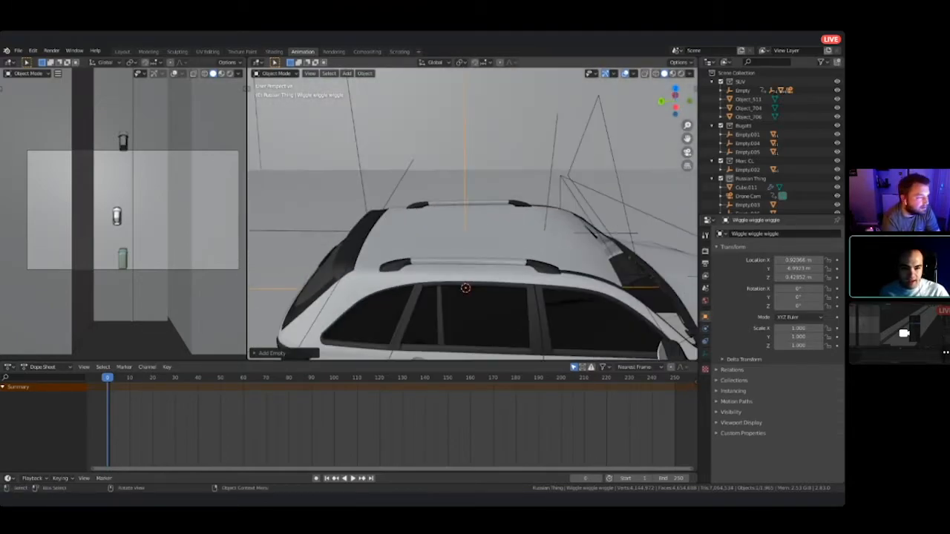
{"action": "left_click", "coordinate": [552, 172]}
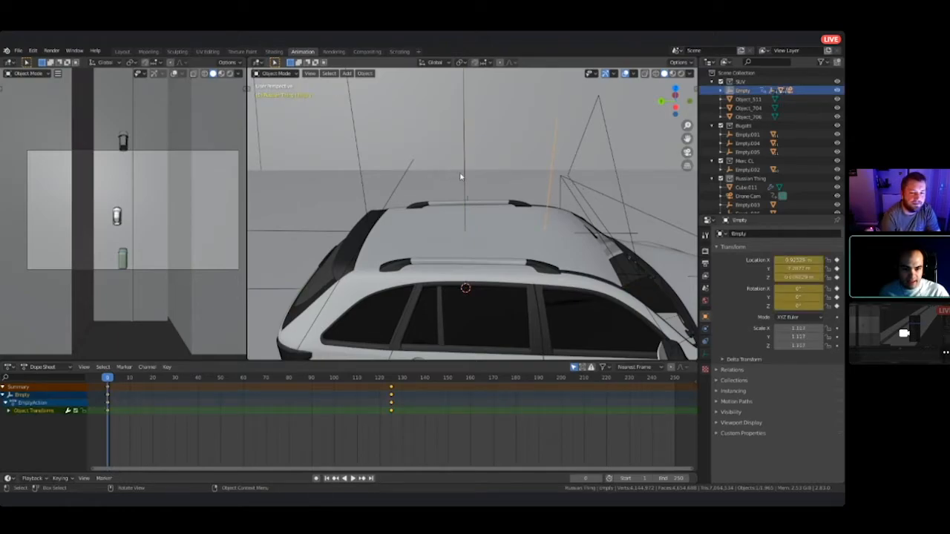
{"action": "left_click", "coordinate": [465, 191]}
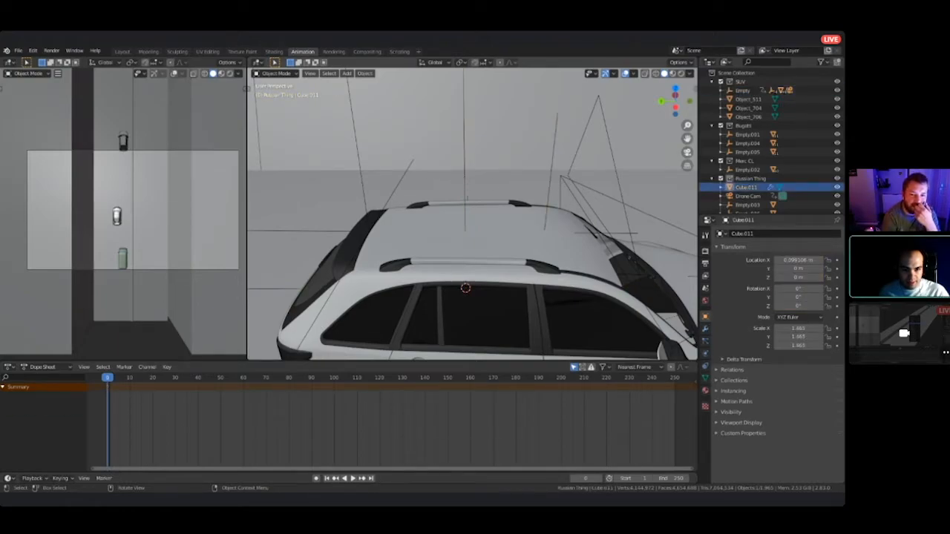
{"action": "middle_click_drag", "start_coordinate": [465, 216], "coordinate": [408, 290]}
{"action": "left_click", "coordinate": [414, 129]}
{"action": "middle_click_drag", "start_coordinate": [414, 129], "coordinate": [423, 81]}
{"action": "left_click", "coordinate": [553, 163], "text": "shift"}
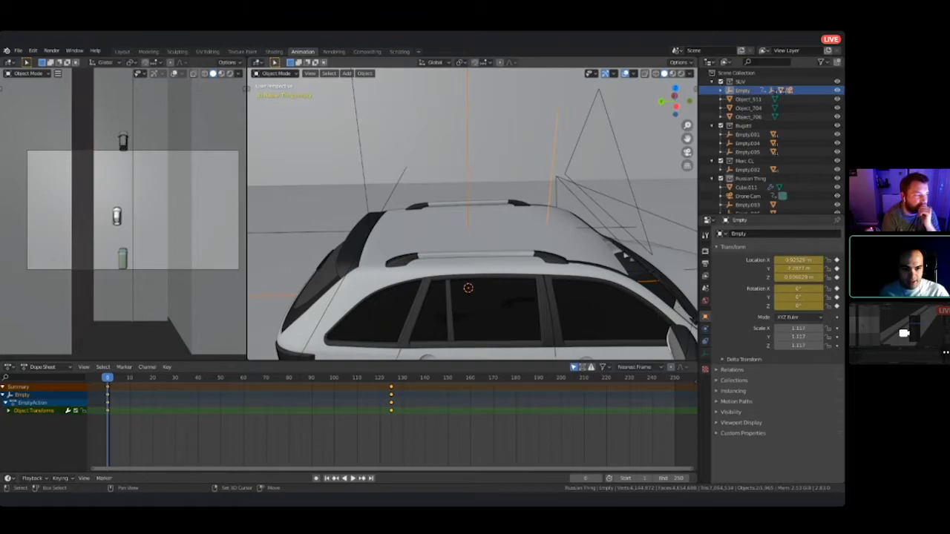
{"action": "key", "text": "ctrl+p"}
{"action": "left_click", "coordinate": [529, 146]}
- Parent the cluster of oranges to the "Wiggle wiggle wiggle" empty and leave only that empty selected
{"action": "middle_click_drag", "start_coordinate": [625, 256], "coordinate": [519, 252]}
{"action": "scroll", "coordinate": [519, 252], "scroll_direction": "up", "scroll_amount": 1}
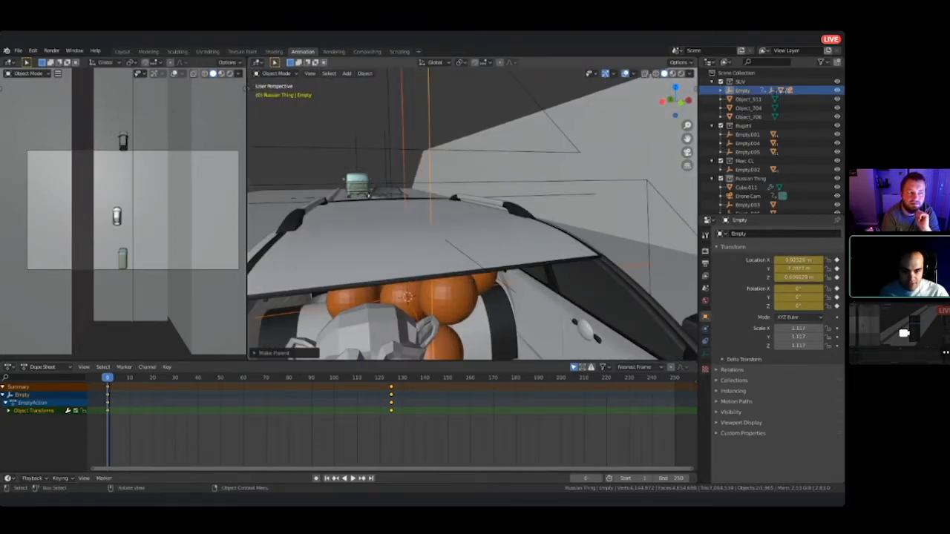
{"action": "left_click", "coordinate": [447, 295]}
{"action": "middle_click_drag", "start_coordinate": [448, 295], "coordinate": [420, 283]}
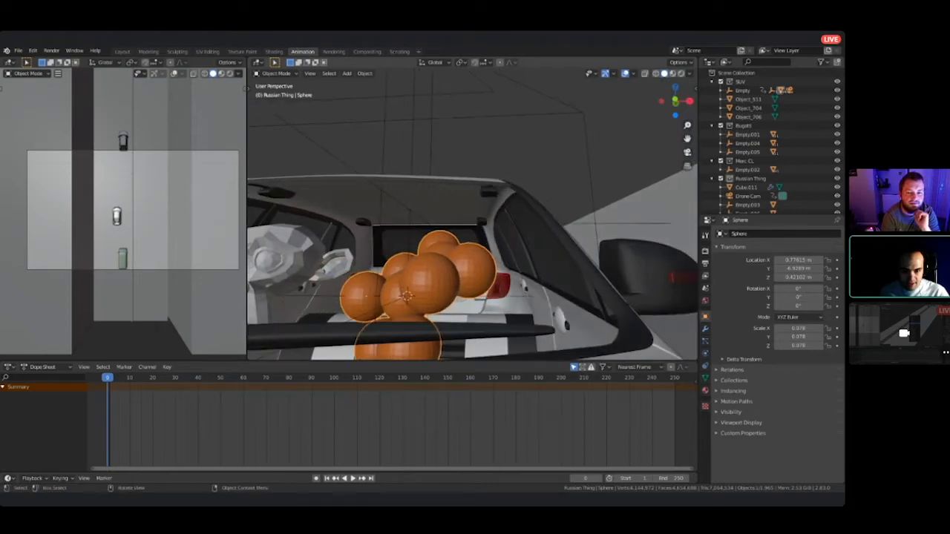
{"action": "left_click", "coordinate": [410, 236]}
{"action": "middle_click_drag", "start_coordinate": [411, 235], "coordinate": [345, 291]}
{"action": "left_click", "coordinate": [425, 266]}
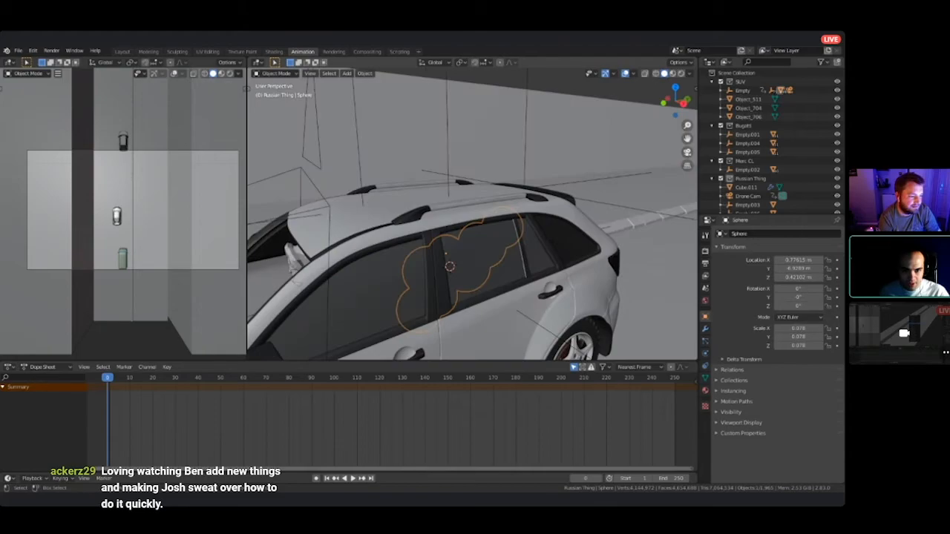
{"action": "left_click", "coordinate": [447, 130]}
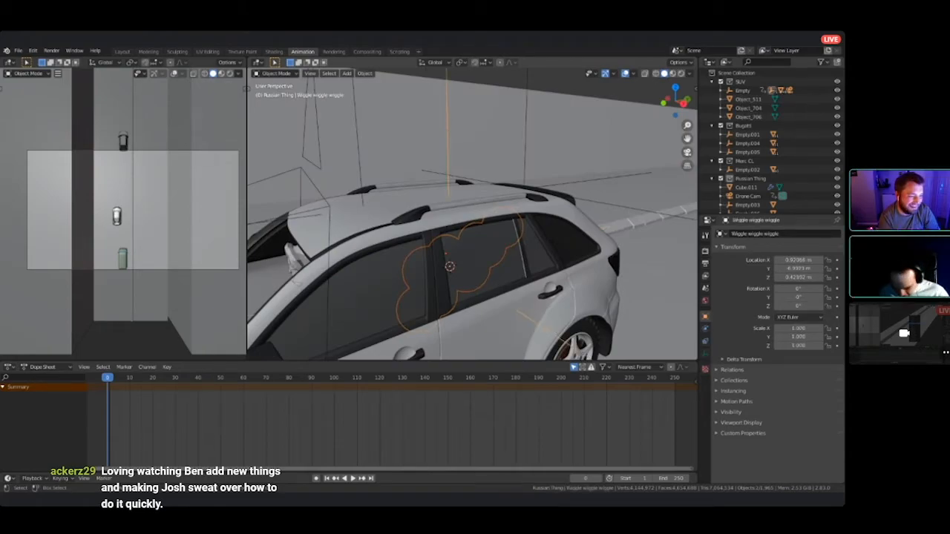
{"action": "key", "text": "ctrl+p"}
{"action": "left_click", "coordinate": [445, 128]}
{"action": "left_click", "coordinate": [443, 129]}
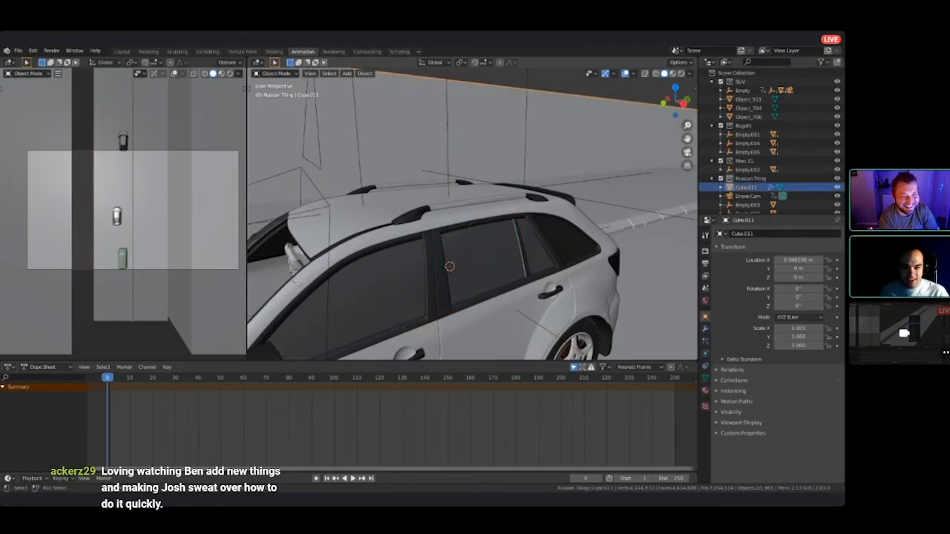
{"action": "left_click", "coordinate": [447, 132]}
- Try rotating the "Wiggle wiggle wiggle" empty to check whether the oranges tilt with it
{"action": "middle_click_drag", "start_coordinate": [447, 132], "coordinate": [511, 114]}
{"action": "key", "text": "r"}
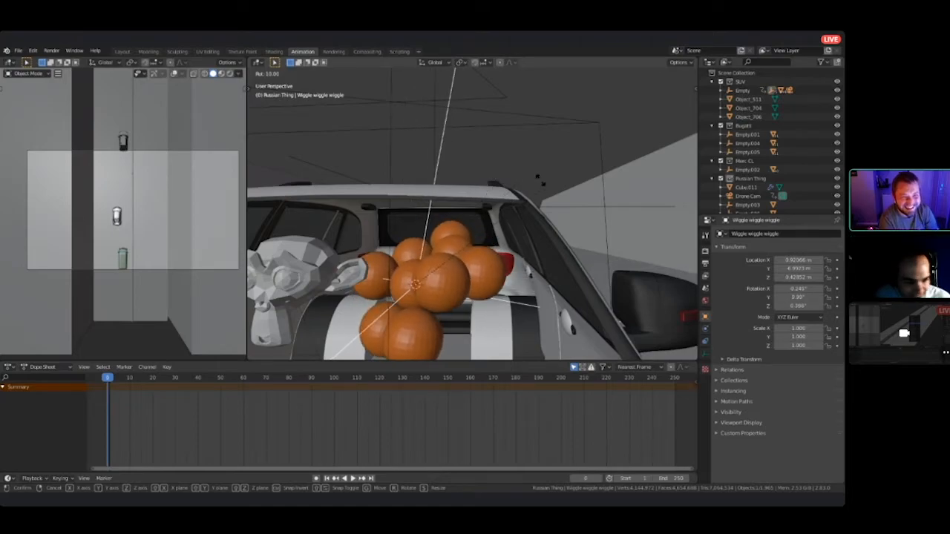
{"action": "key", "text": "Escape"}
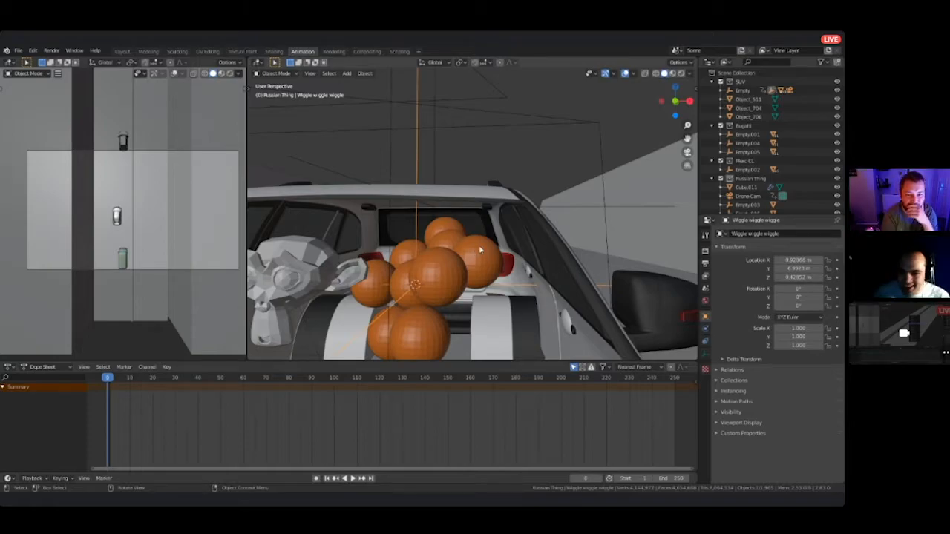
{"action": "key", "text": "r"}
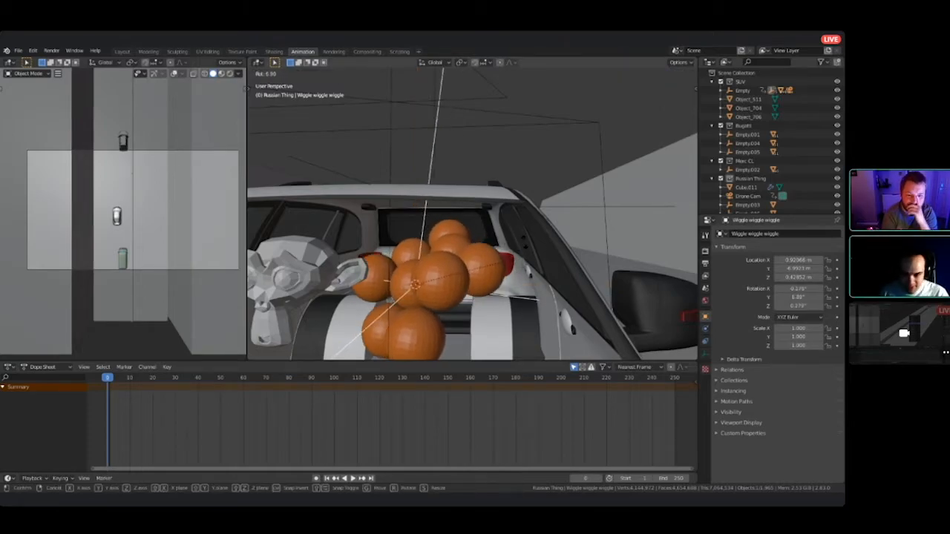
{"action": "key", "text": "Escape"}
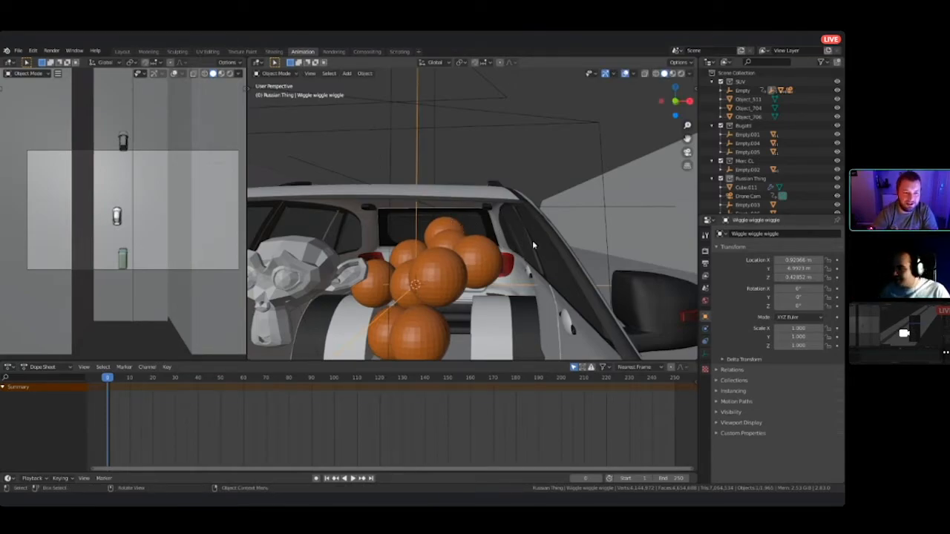
- Rotate the "Wiggle wiggle wiggle" empty to about -0.12° on Y and keyframe its rotation at frame 0
{"action": "key", "text": "r"}
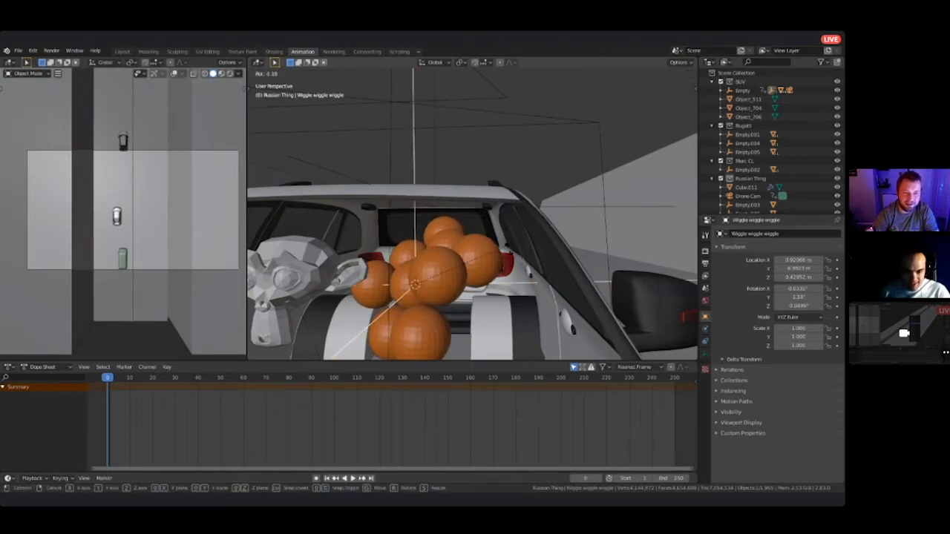
{"action": "left_click", "coordinate": [505, 261]}
{"action": "mouse_move", "coordinate": [505, 261]}
{"action": "middle_mouse_down"}
{"action": "mouse_move", "coordinate": [567, 265]}
{"action": "mouse_move", "coordinate": [445, 265]}
{"action": "mouse_move", "coordinate": [531, 272]}
{"action": "mouse_move", "coordinate": [512, 273]}
{"action": "middle_mouse_up"}
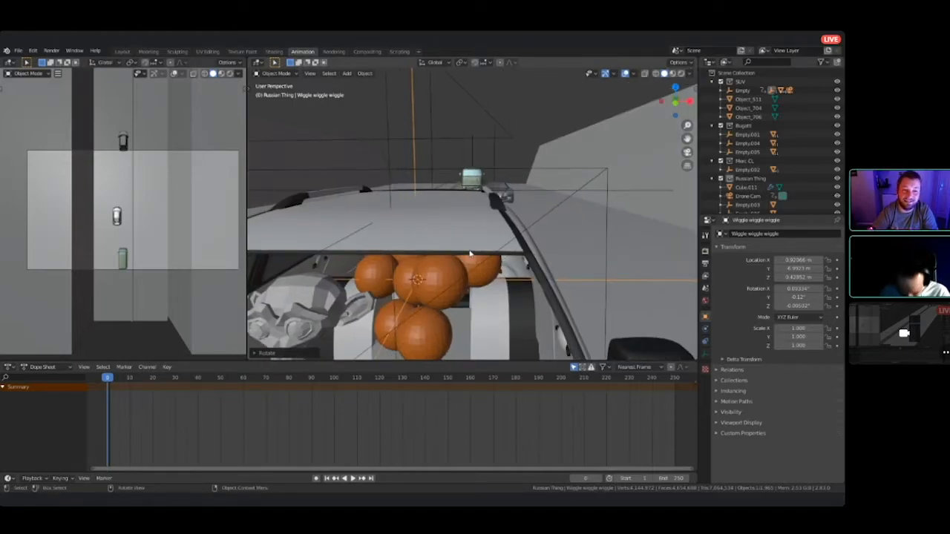
{"action": "key", "text": "i"}
{"action": "key", "text": "Up"}
{"action": "key", "text": "Up"}
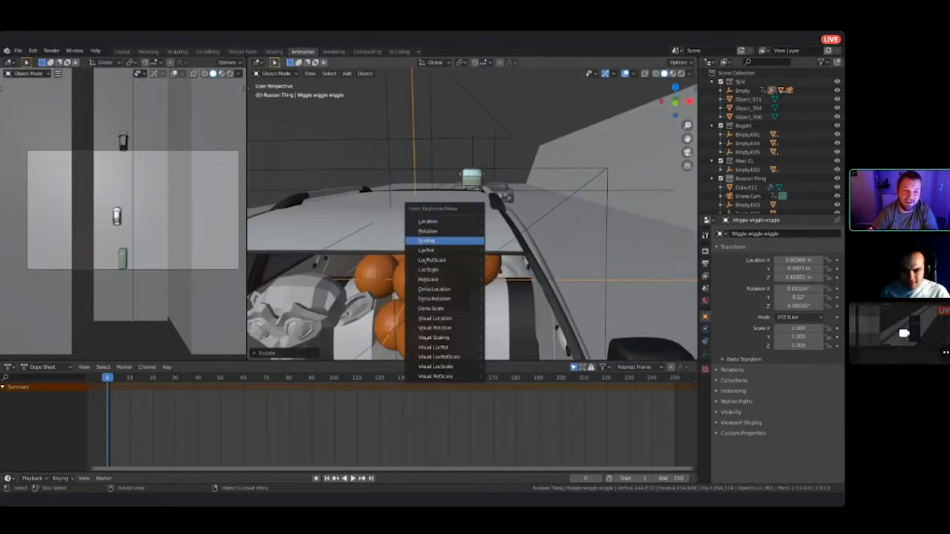
{"action": "key", "text": "Return"}
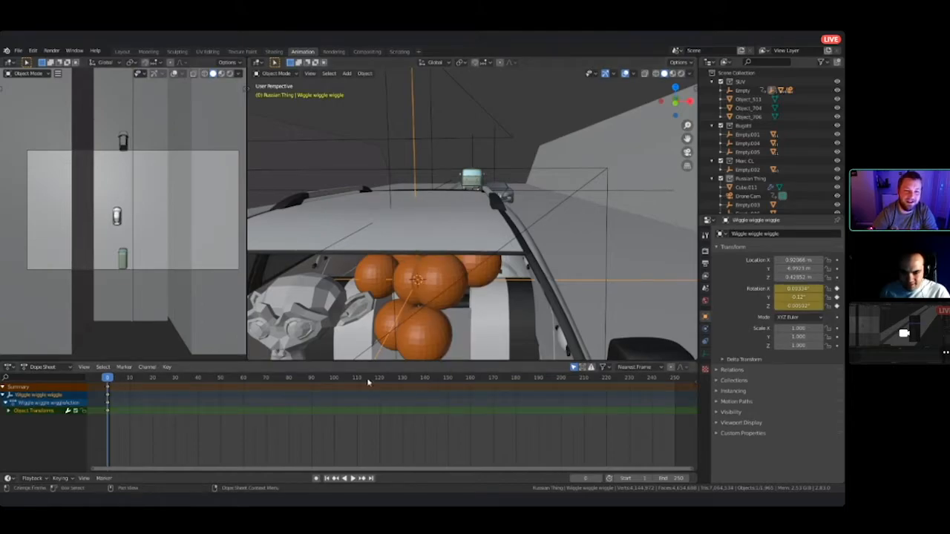
- At frame 125, rotate the "Wiggle wiggle wiggle" empty by about 7.7° and keyframe its rotation
{"action": "left_click", "coordinate": [391, 377]}
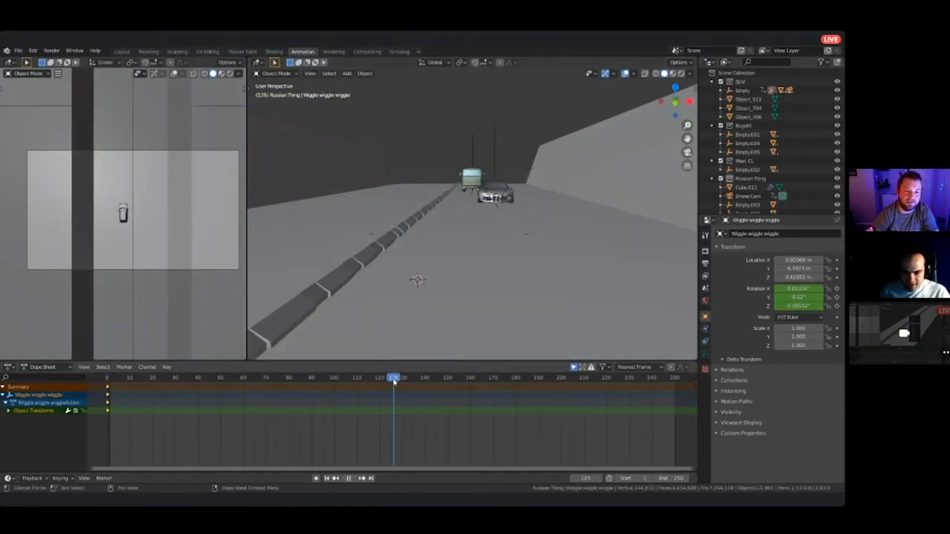
{"action": "key", "text": "KP_Decimal"}
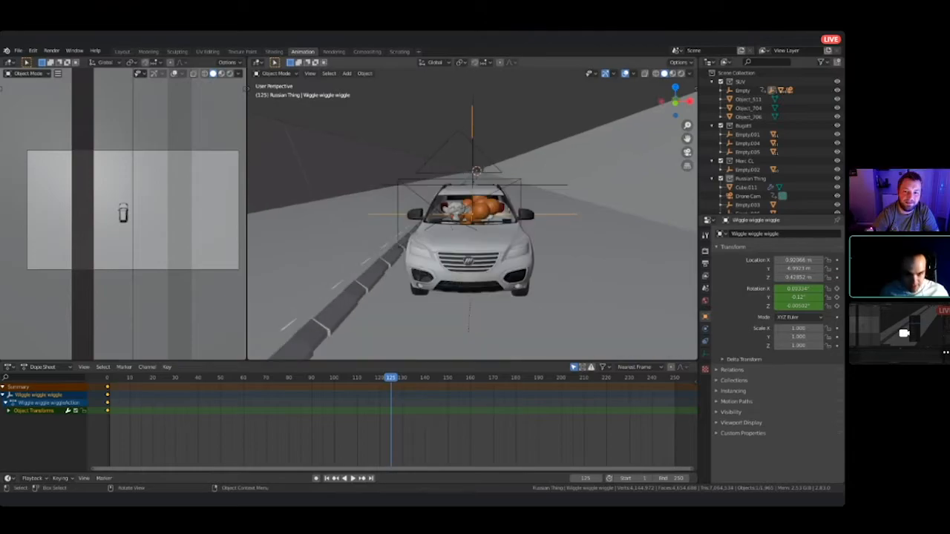
{"action": "scroll", "coordinate": [524, 200], "scroll_direction": "up", "scroll_amount": 4}
{"action": "scroll", "coordinate": [601, 196], "scroll_direction": "down", "scroll_amount": 3}
{"action": "middle_click_drag", "start_coordinate": [601, 195], "coordinate": [619, 215]}
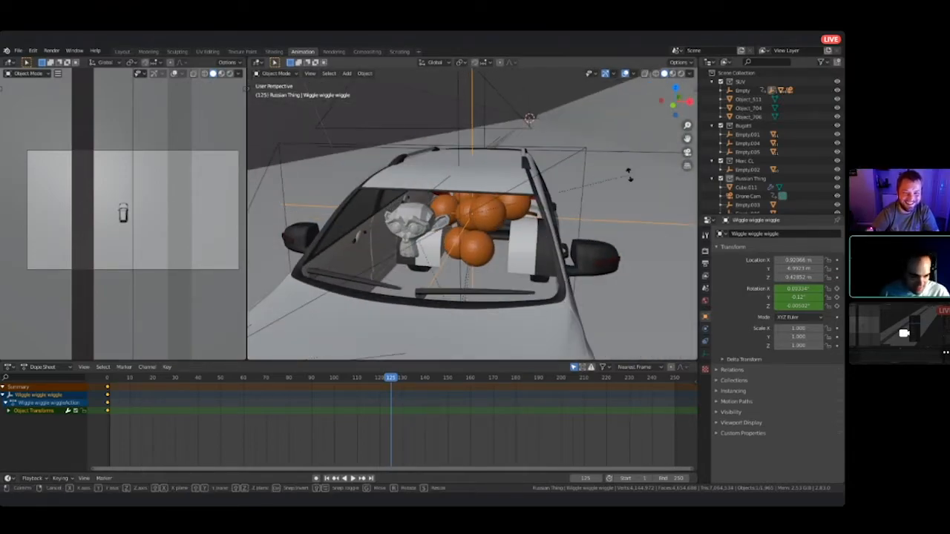
{"action": "key", "text": "r"}
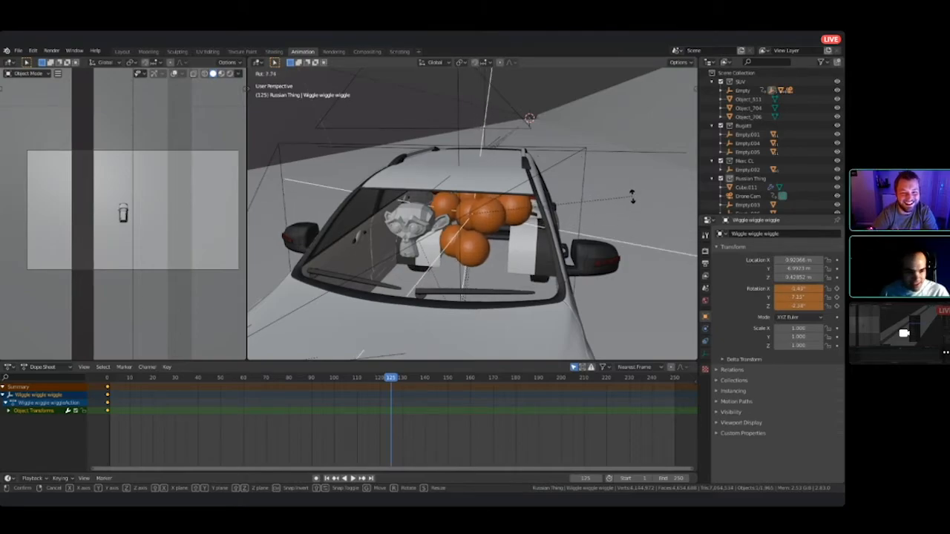
{"action": "left_click", "coordinate": [630, 197]}
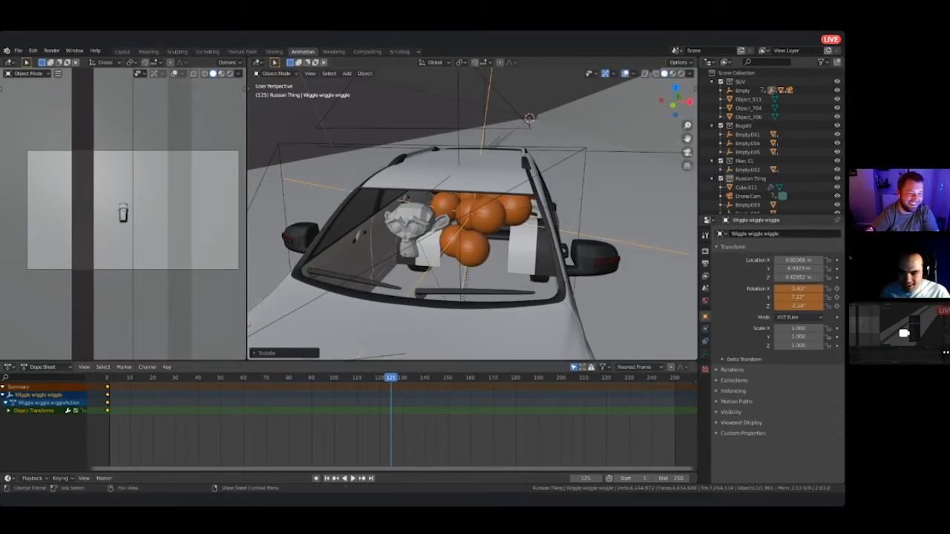
{"action": "key", "text": "i"}
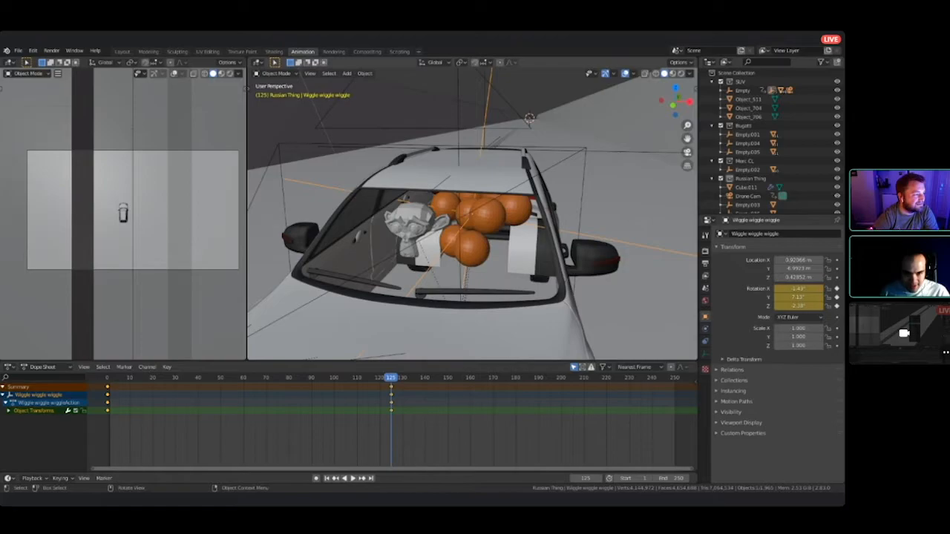
- Return to frame 0 and focus on the wiggle empty inside the SUV
{"action": "left_click_drag", "start_coordinate": [391, 377], "coordinate": [106, 377]}
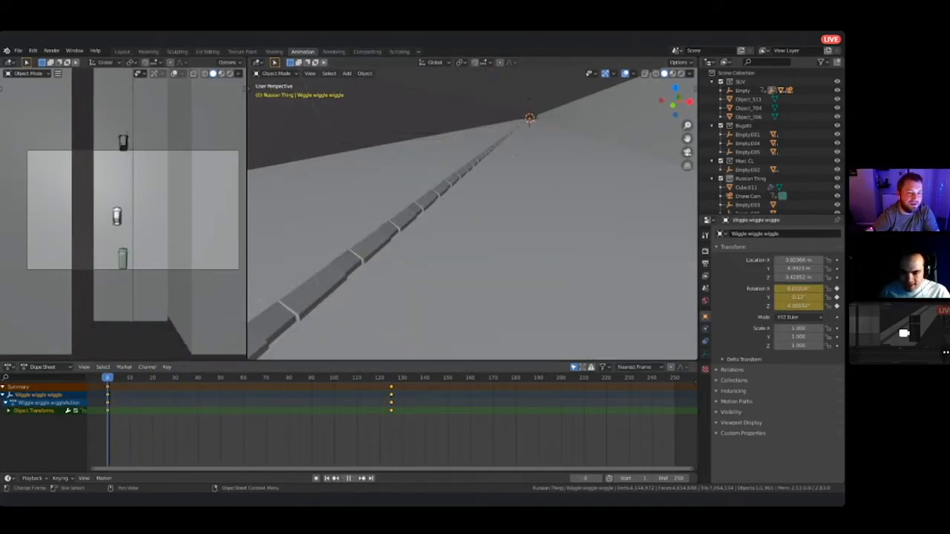
{"action": "middle_click_drag", "start_coordinate": [435, 193], "coordinate": [410, 236], "text": "shift"}
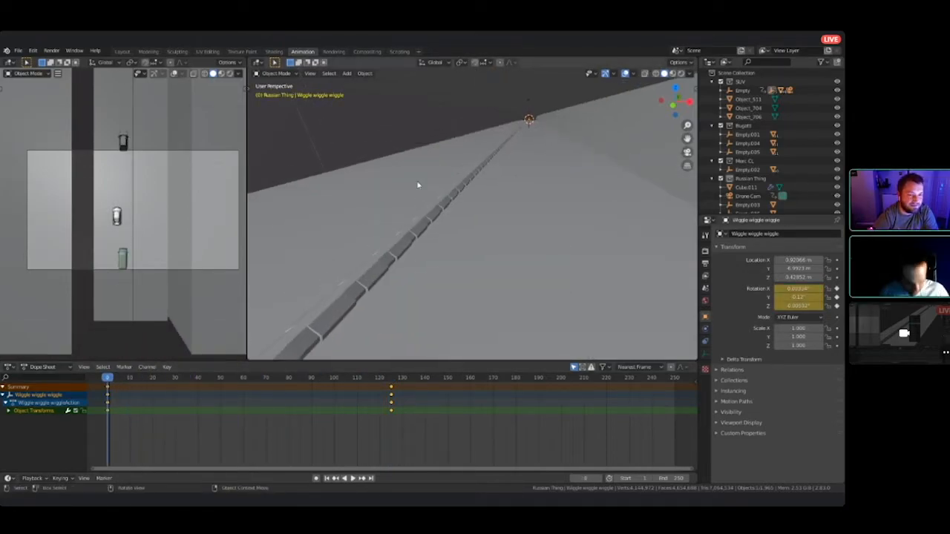
{"action": "key", "text": "KP_Decimal"}
{"action": "middle_click_drag", "start_coordinate": [418, 184], "coordinate": [464, 167]}
{"action": "scroll", "coordinate": [464, 167], "scroll_direction": "up", "scroll_amount": 3}
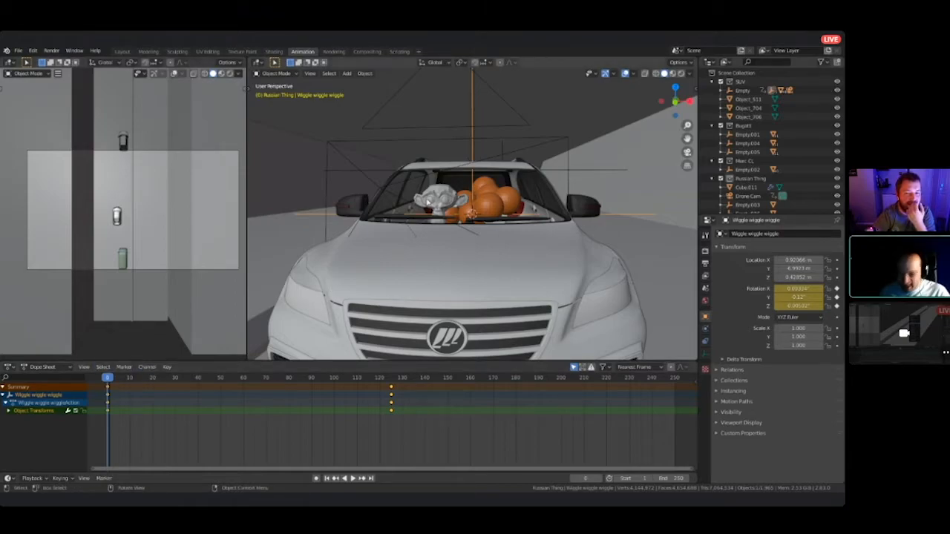
- Switch the main 3D viewport to the Graph Editor to show the wiggle empty's rotation curves
{"action": "left_click", "coordinate": [257, 62]}
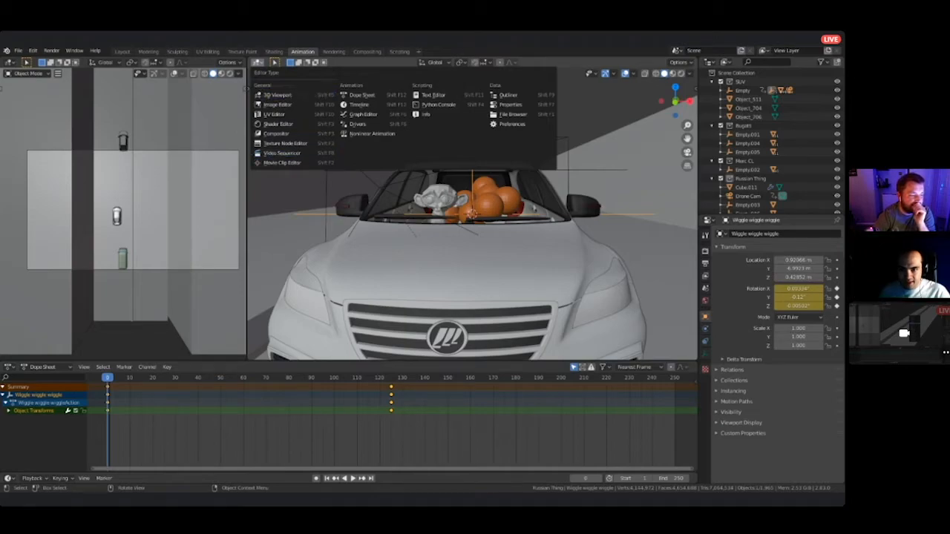
{"action": "left_click", "coordinate": [363, 114]}
{"action": "middle_click_drag", "start_coordinate": [517, 211], "coordinate": [521, 215]}
{"action": "left_click", "coordinate": [256, 98]}
{"action": "left_click", "coordinate": [288, 112]}
{"action": "scroll", "coordinate": [510, 241], "scroll_direction": "down", "scroll_amount": 20}
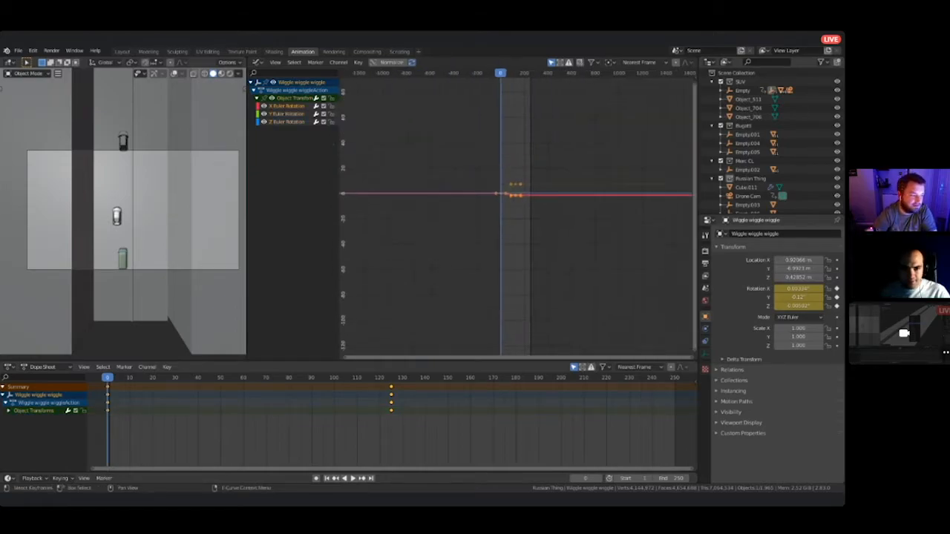
- Set the interpolation of all the wiggle empty's rotation keyframes to Linear
{"action": "key", "text": "Home"}
{"action": "key", "text": "Home"}
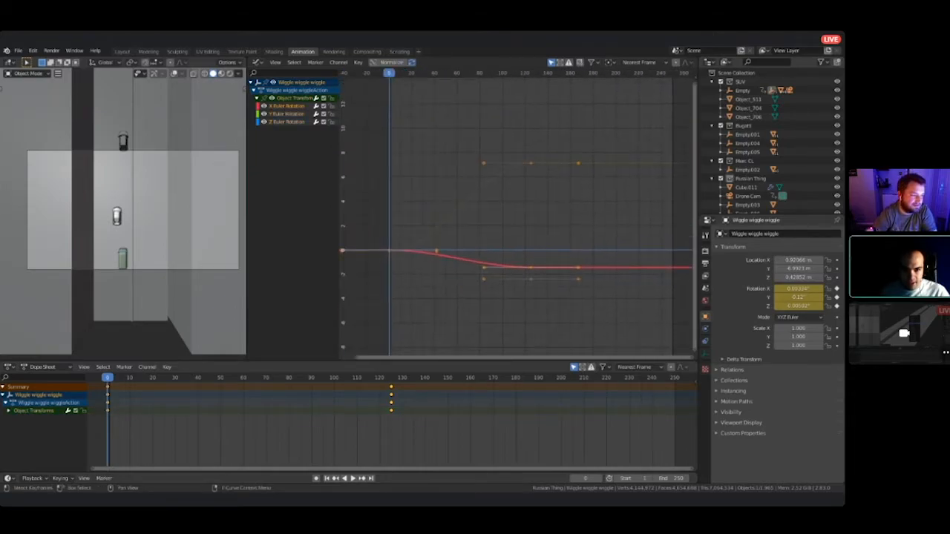
{"action": "scroll", "coordinate": [520, 167], "scroll_direction": "down", "scroll_amount": 2}
{"action": "scroll", "coordinate": [519, 167], "scroll_direction": "up", "scroll_amount": 2}
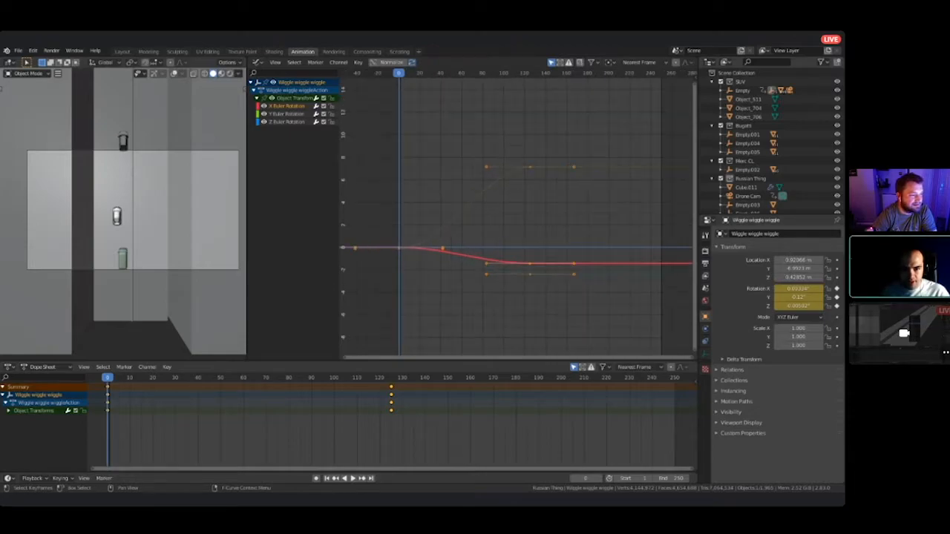
{"action": "right_click", "coordinate": [489, 168]}
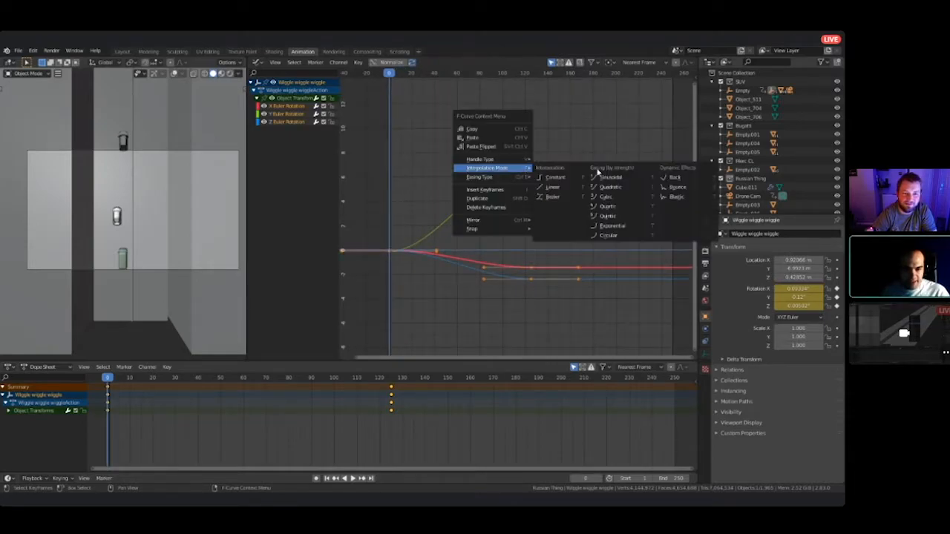
{"action": "left_click", "coordinate": [553, 187]}
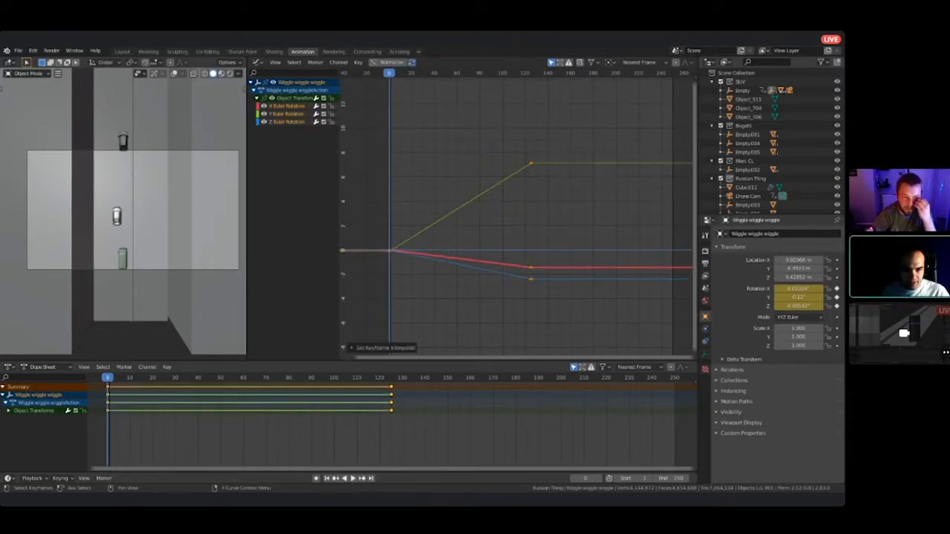
- Place the Graph Editor cursor at frame 67, reselect all three rotation curves and show the editor's sidebar
{"action": "key", "text": "space"}
{"action": "key", "text": "space"}
{"action": "right_click_drag", "start_coordinate": [533, 100], "coordinate": [464, 109], "text": "shift"}
{"action": "key", "text": "alt+a"}
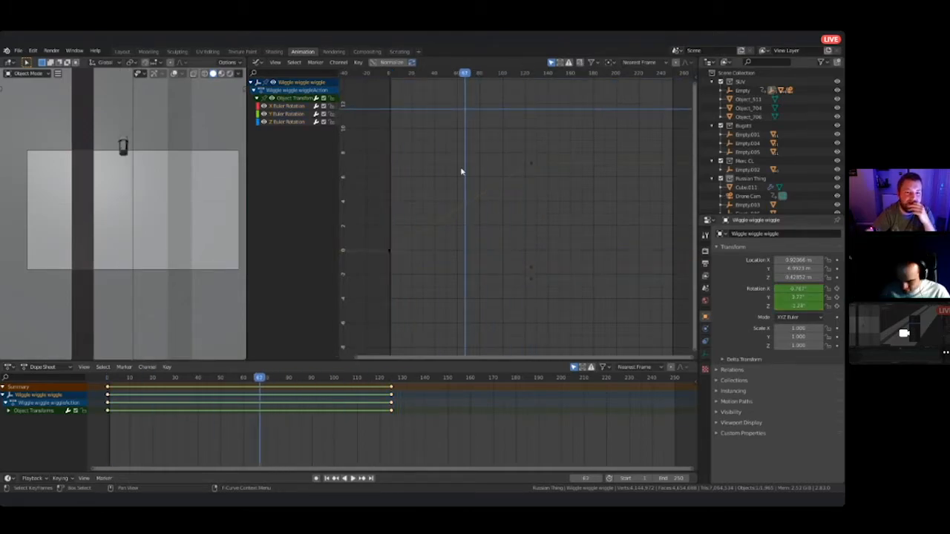
{"action": "key", "text": "a"}
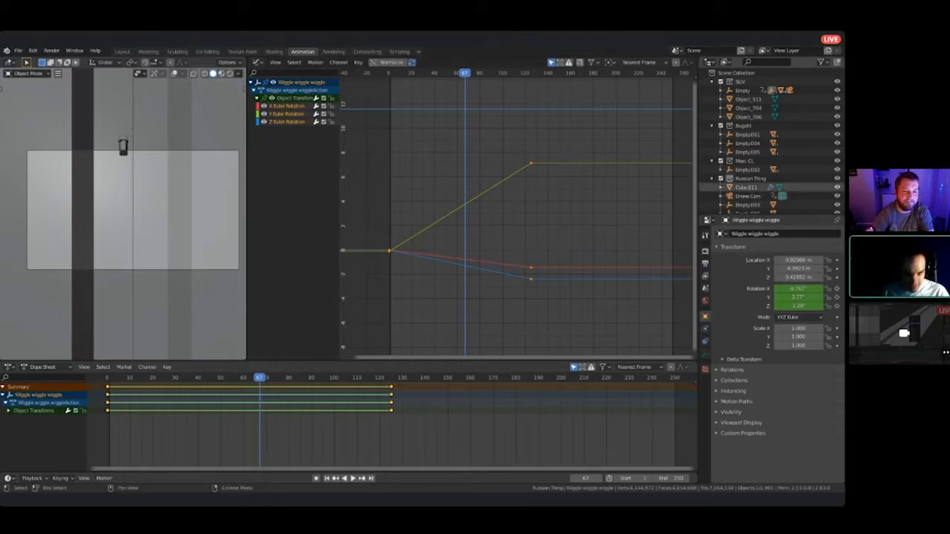
{"action": "key", "text": "n"}
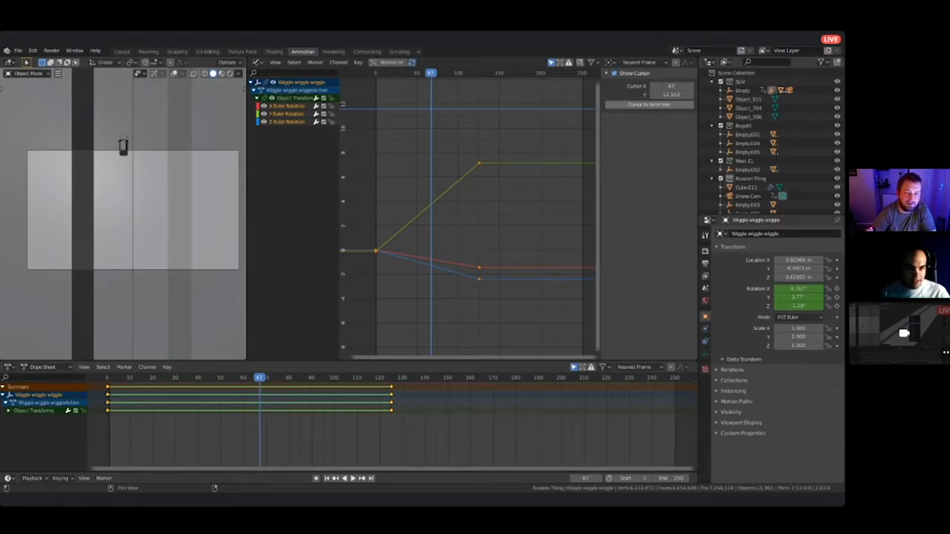
- Examine the handle type, interpolation mode, mirror and snap options for the rotation curves, keeping Linear interpolation
{"action": "right_click", "coordinate": [377, 250]}
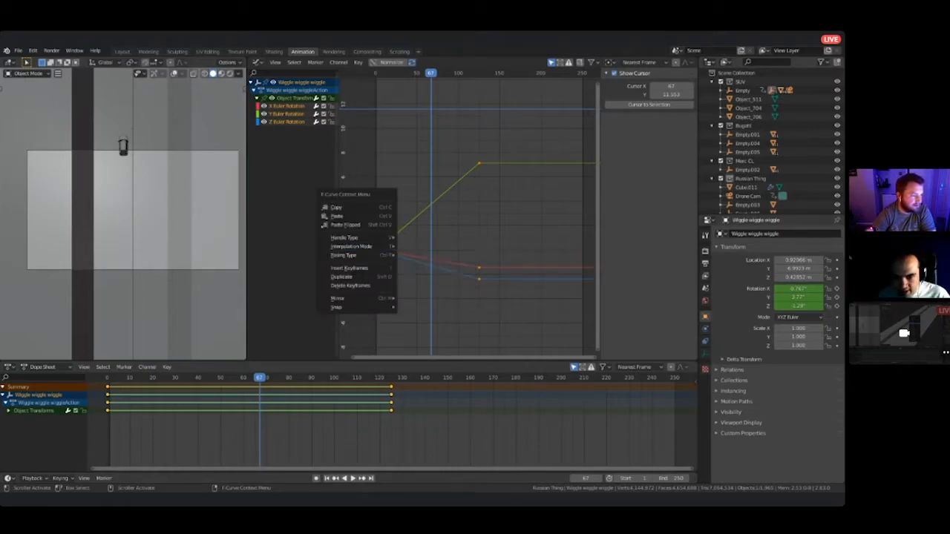
{"action": "mouse_move", "coordinate": [372, 237]}
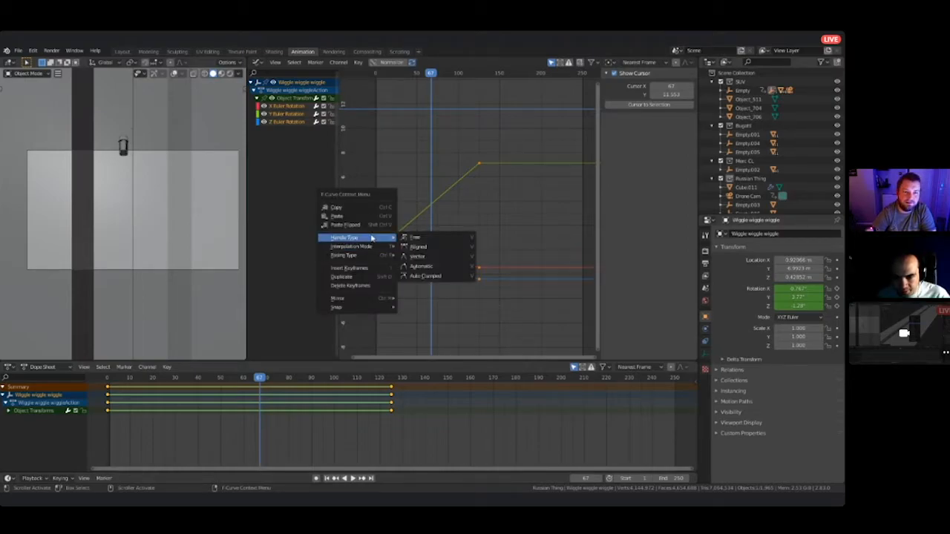
{"action": "mouse_move", "coordinate": [365, 310]}
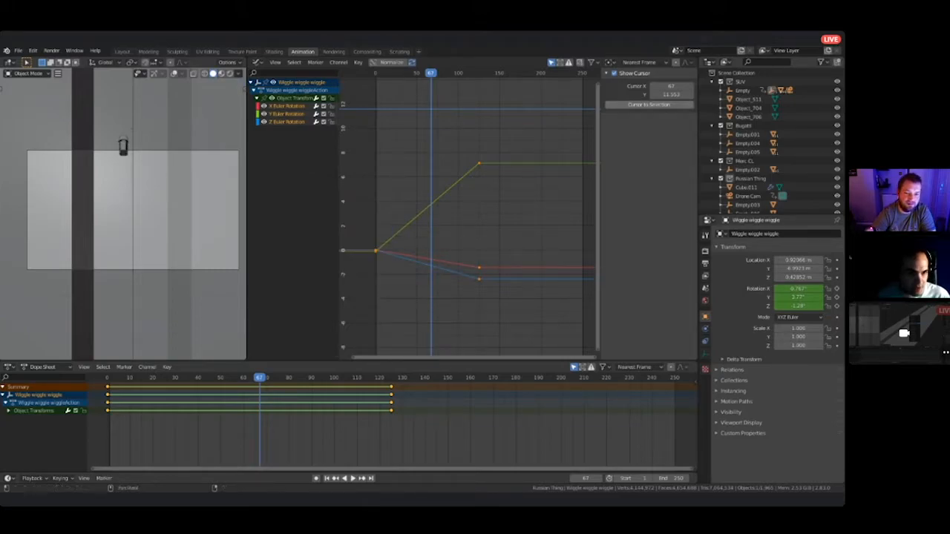
{"action": "left_click", "coordinate": [597, 63]}
{"action": "scroll", "coordinate": [468, 213], "scroll_direction": "up", "scroll_amount": 4}
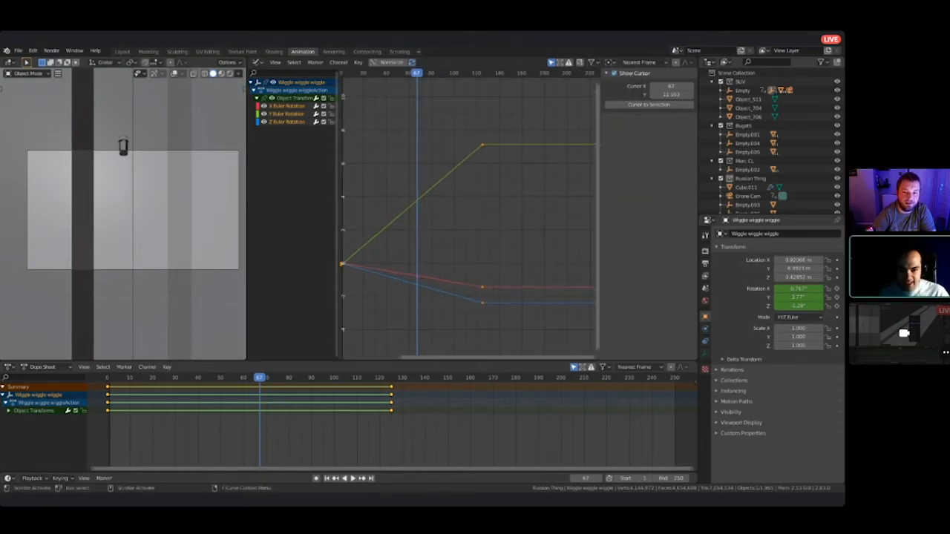
{"action": "middle_click_drag", "start_coordinate": [426, 209], "coordinate": [513, 213]}
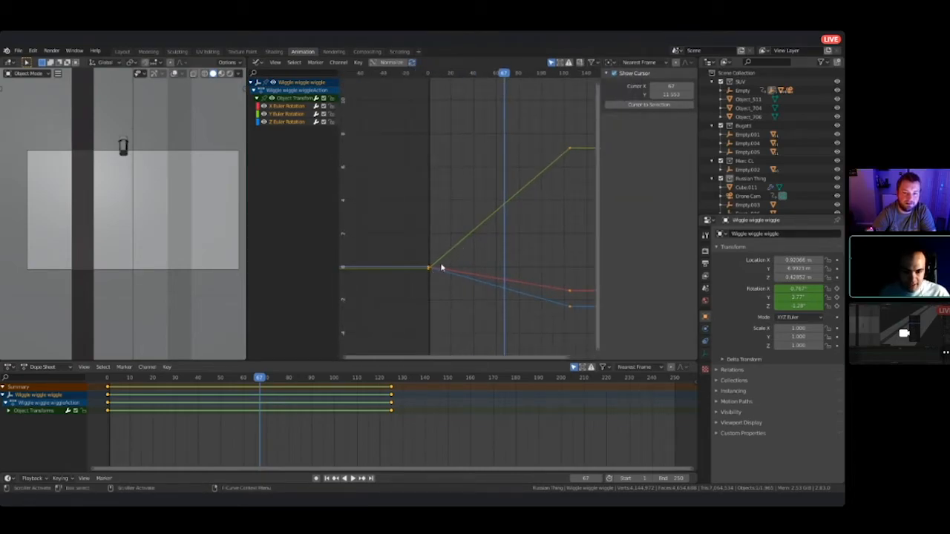
{"action": "middle_click_drag", "start_coordinate": [570, 153], "coordinate": [458, 166]}
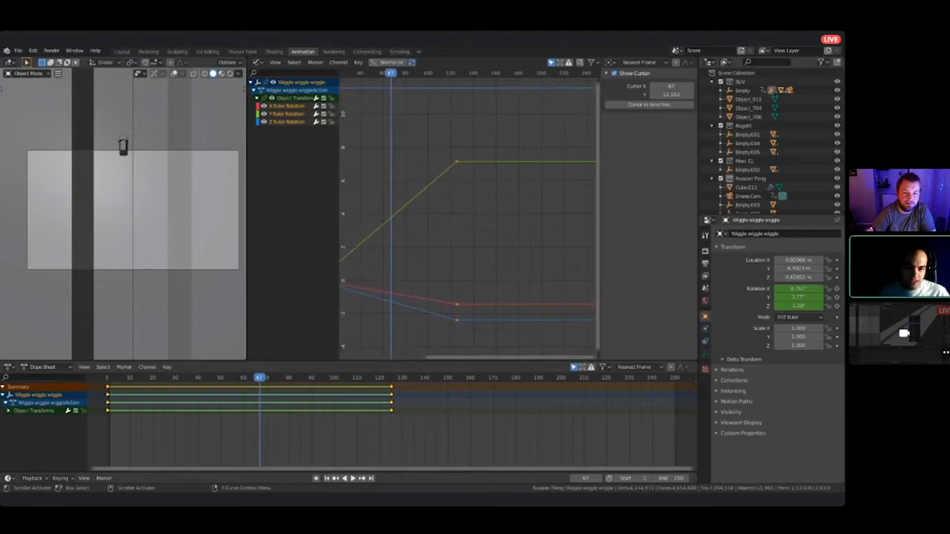
{"action": "scroll", "coordinate": [458, 172], "scroll_direction": "down", "scroll_amount": 1}
{"action": "right_click", "coordinate": [459, 172]}
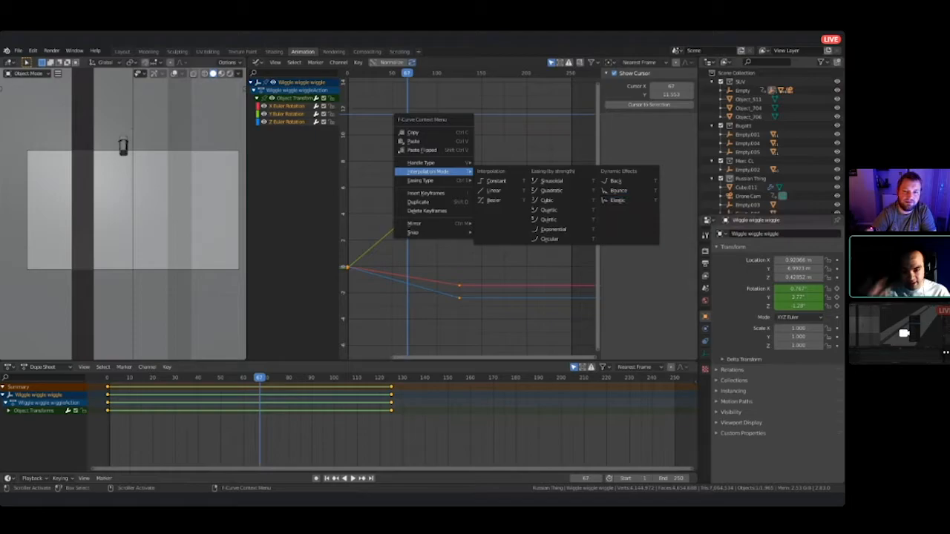
{"action": "left_click", "coordinate": [492, 191]}
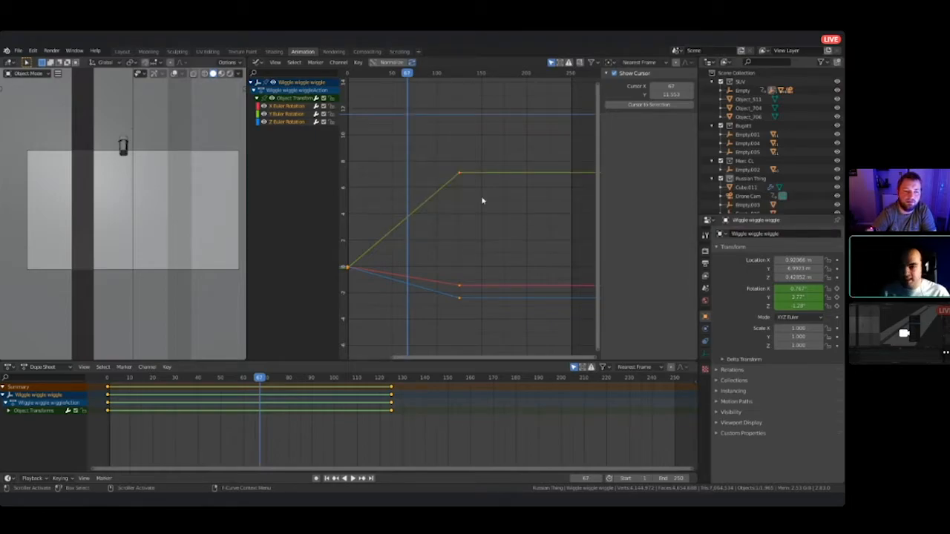
{"action": "middle_click_drag", "start_coordinate": [442, 218], "coordinate": [486, 218]}
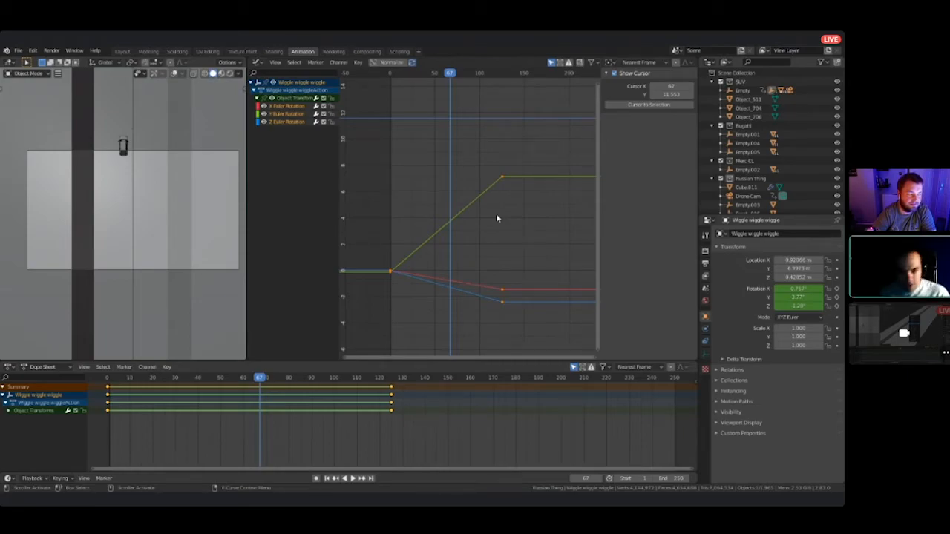
{"action": "right_click", "coordinate": [450, 249]}
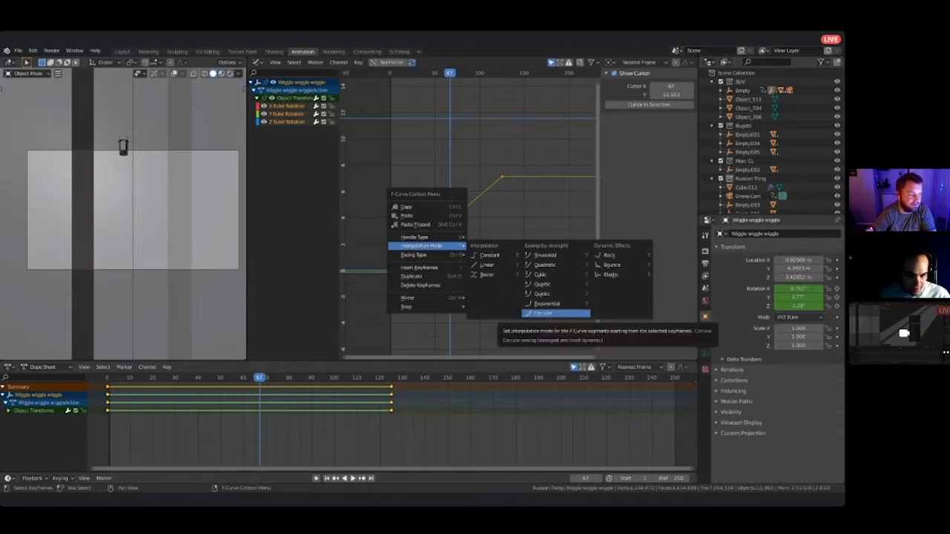
{"action": "mouse_move", "coordinate": [432, 239]}
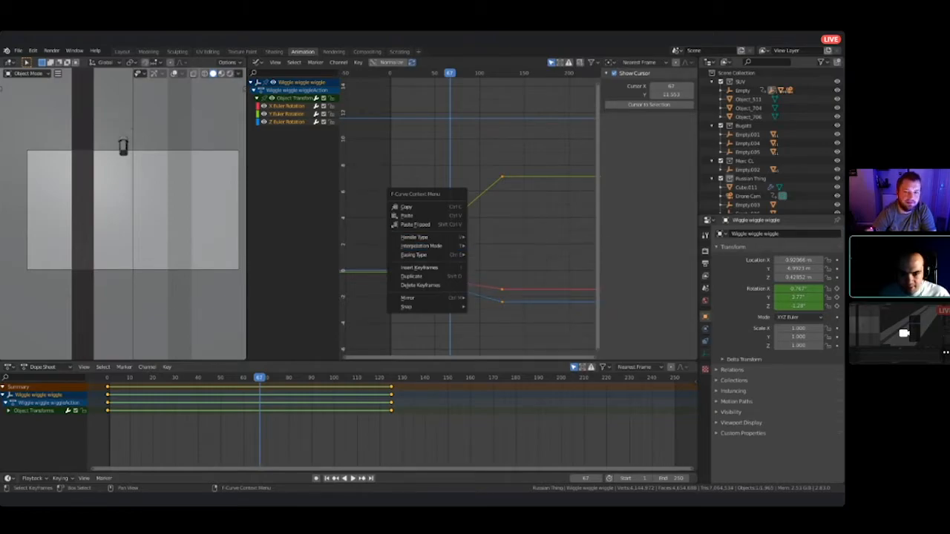
{"action": "mouse_move", "coordinate": [432, 260]}
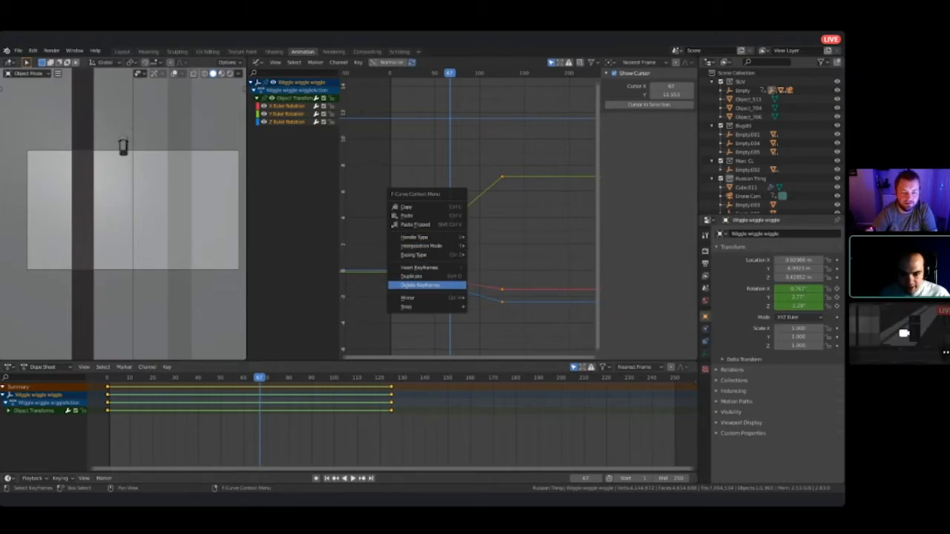
{"action": "mouse_move", "coordinate": [434, 299]}
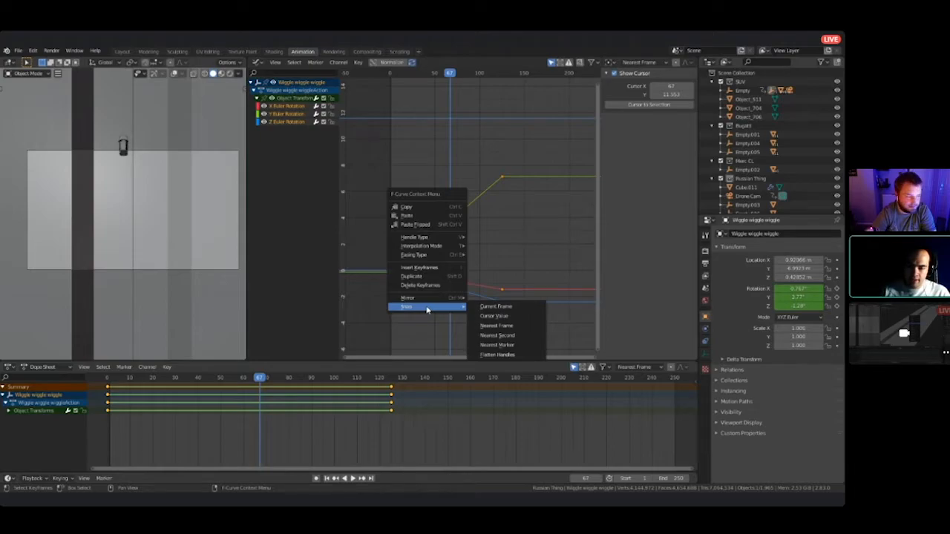
- Add a Noise modifier to the wiggle empty's X Euler Rotation curve
{"action": "left_click", "coordinate": [286, 105]}
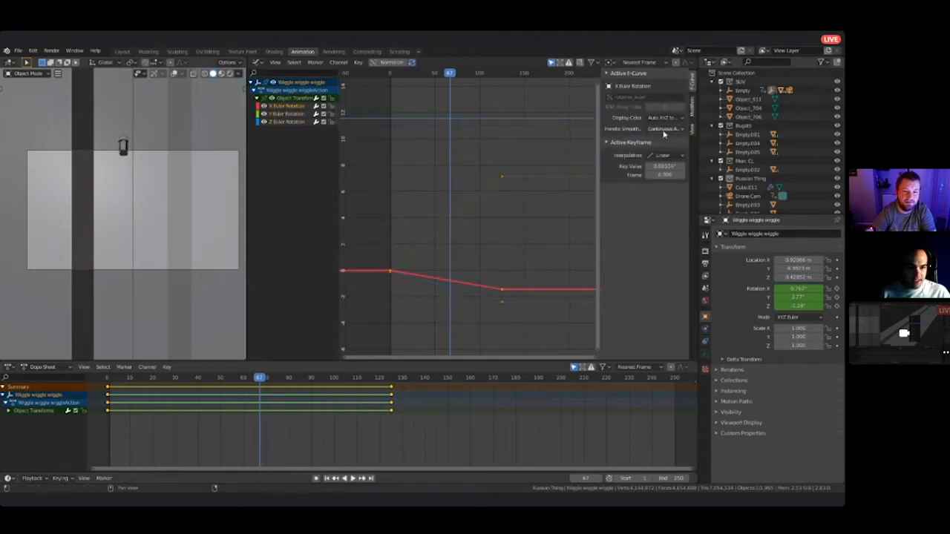
{"action": "left_click", "coordinate": [658, 156]}
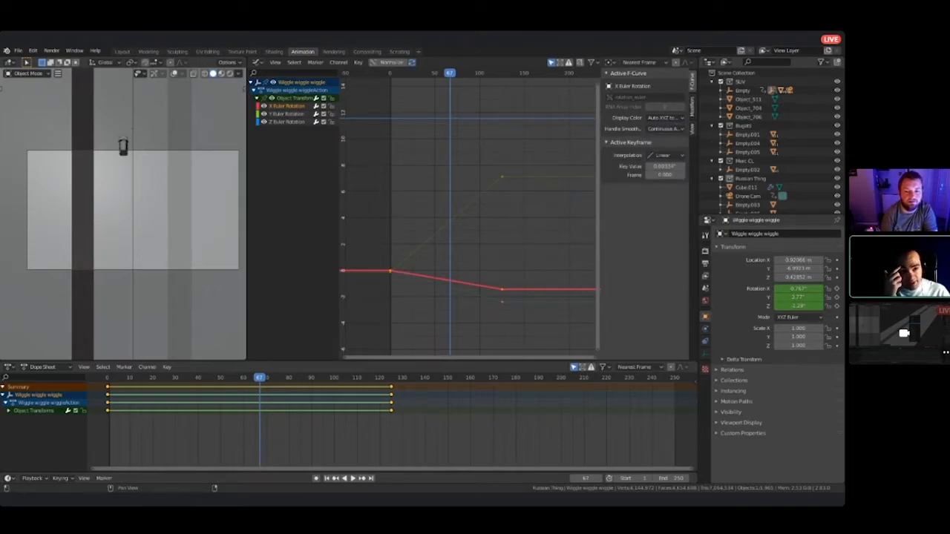
{"action": "left_click", "coordinate": [691, 107]}
{"action": "left_click", "coordinate": [641, 87]}
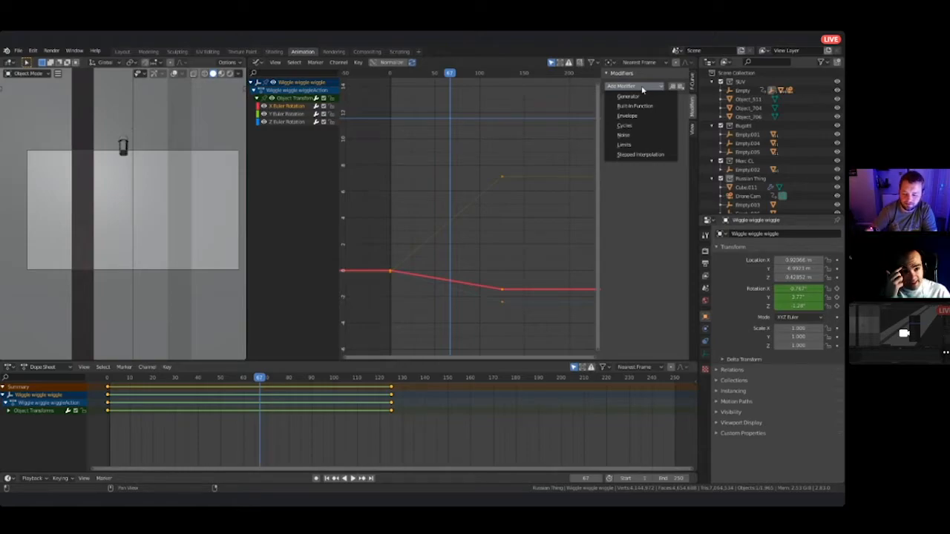
{"action": "left_click", "coordinate": [623, 135]}
{"action": "scroll", "coordinate": [469, 215], "scroll_direction": "down", "scroll_amount": 2}
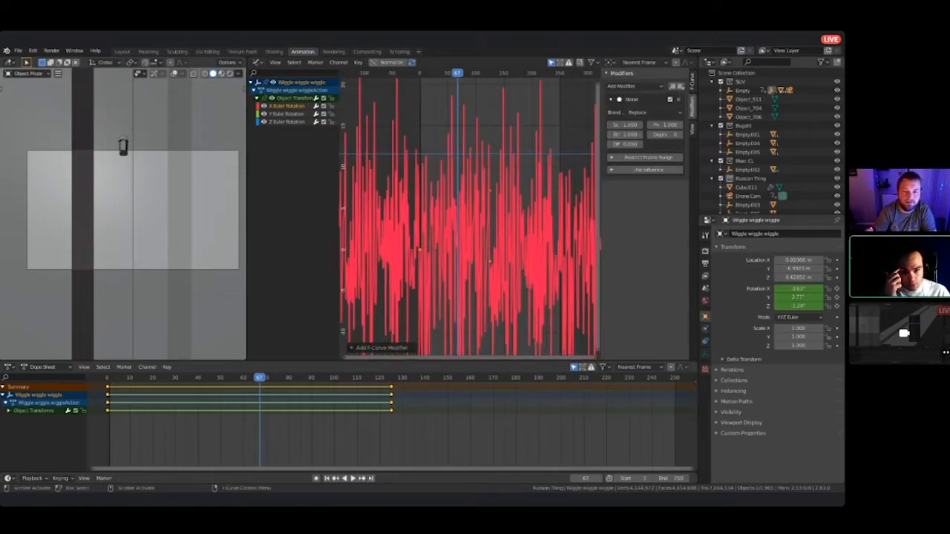
{"action": "scroll", "coordinate": [467, 216], "scroll_direction": "down", "scroll_amount": 4}
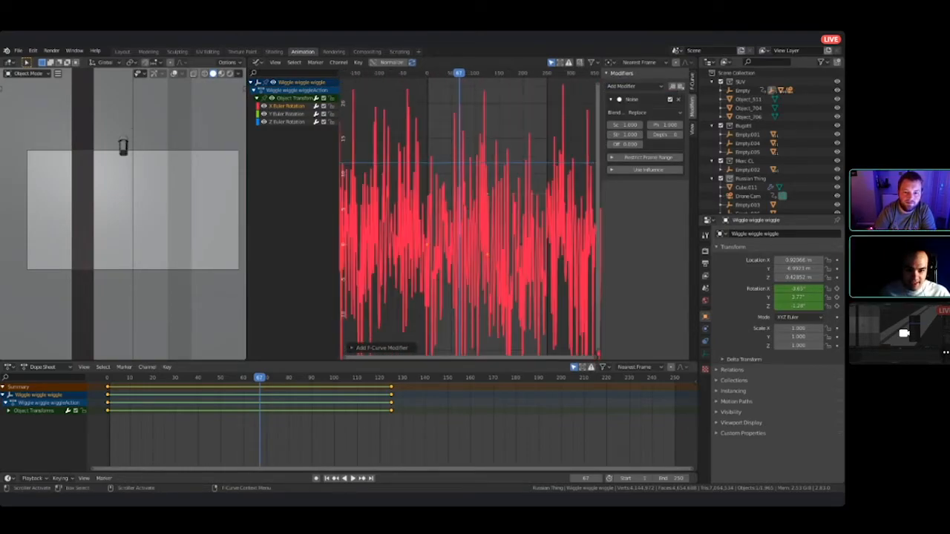
{"action": "scroll", "coordinate": [526, 201], "scroll_direction": "up", "scroll_amount": 4}
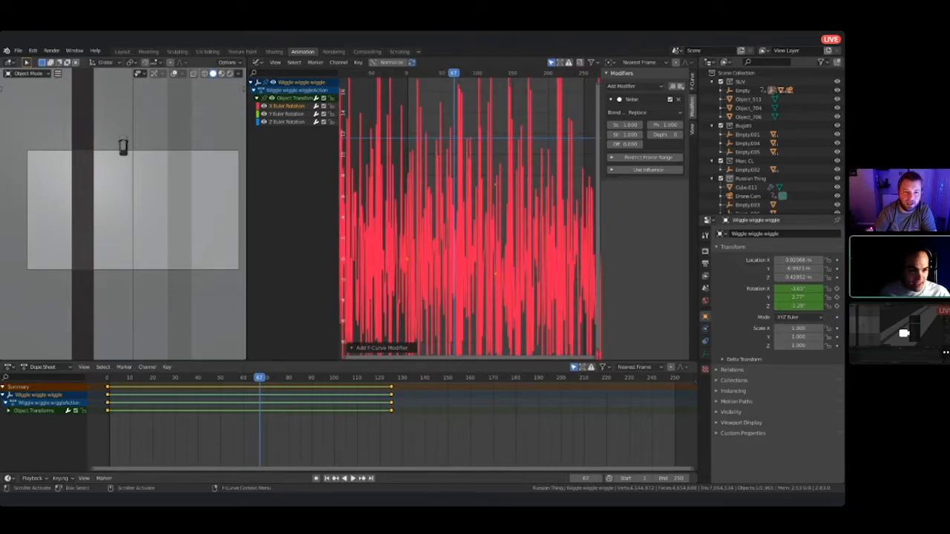
- Set the Noise modifier's scale to 0.001 on the X Euler Rotation curve
{"action": "left_click_drag", "start_coordinate": [629, 124], "coordinate": [614, 125]}
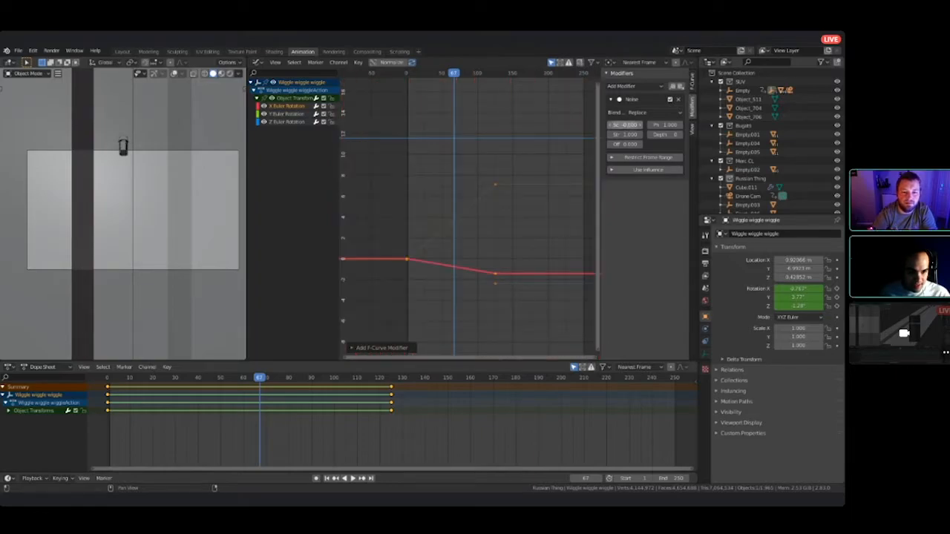
{"action": "key", "text": "BackSpace"}
{"action": "type", "text": "0"}
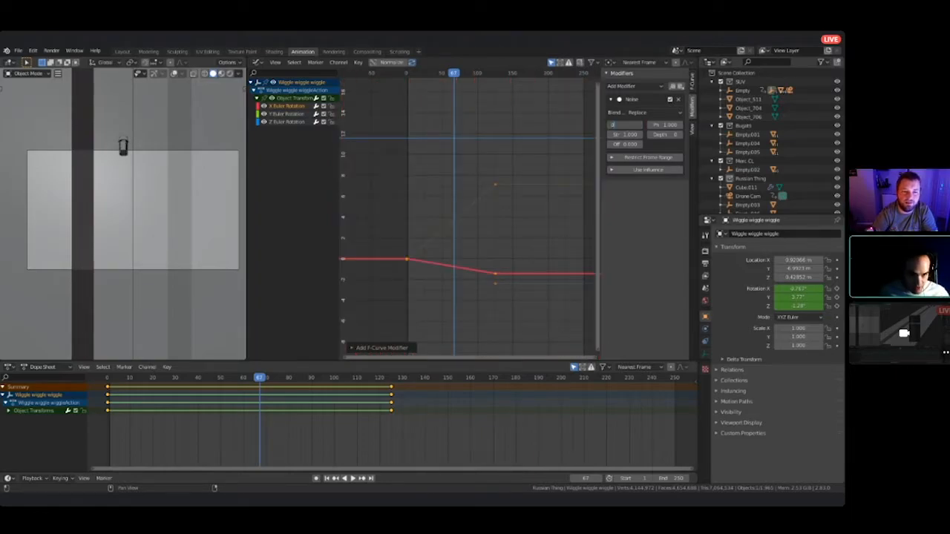
{"action": "type", "text": ".001"}
{"action": "key", "text": "Return"}
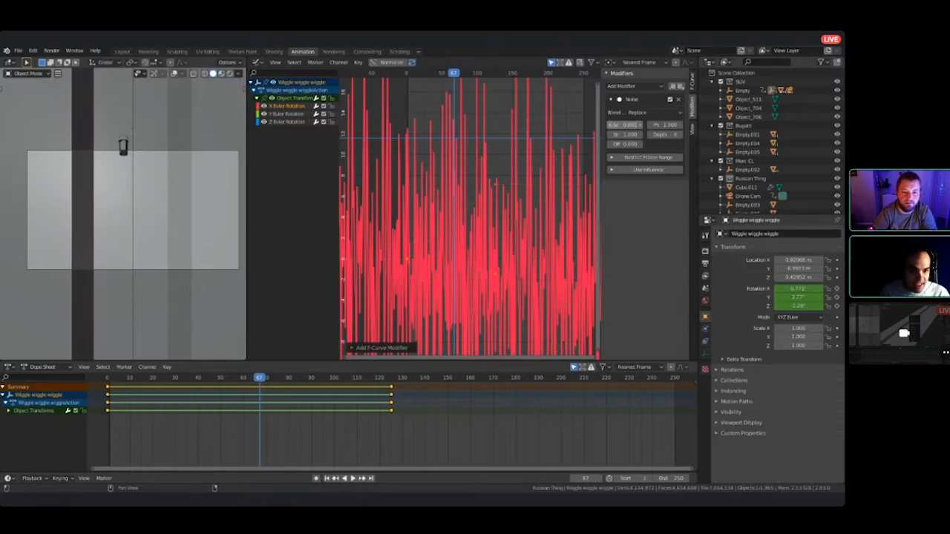
- Try lower Noise strengths on the X rotation curve, from 0 and 0.1 to 0.001
{"action": "left_click", "coordinate": [610, 134]}
{"action": "left_click", "coordinate": [611, 134]}
{"action": "left_click", "coordinate": [611, 135]}
{"action": "left_click", "coordinate": [610, 134]}
{"action": "left_click", "coordinate": [611, 134]}
{"action": "left_click", "coordinate": [610, 134]}
{"action": "left_click", "coordinate": [610, 134]}
{"action": "left_click", "coordinate": [611, 135]}
{"action": "left_click", "coordinate": [610, 134]}
{"action": "left_click", "coordinate": [611, 134]}
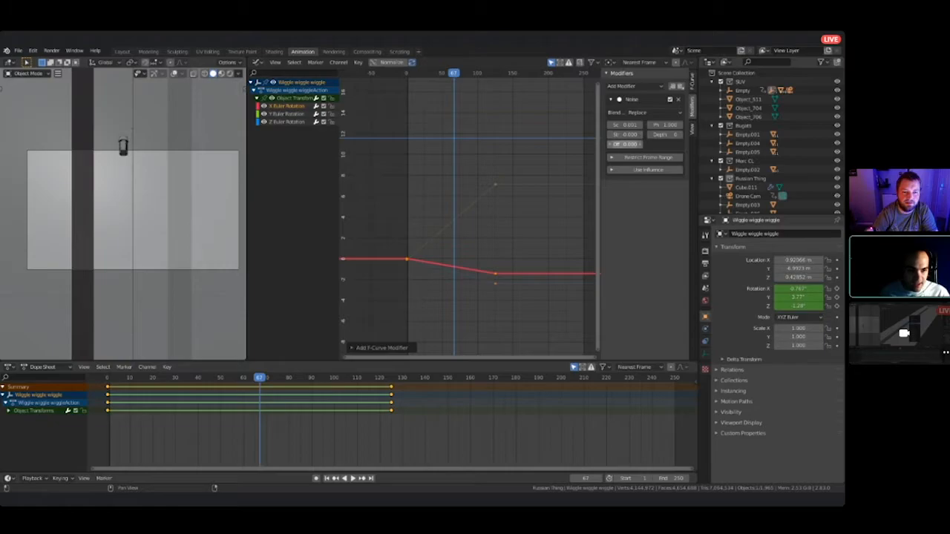
{"action": "left_click", "coordinate": [639, 134]}
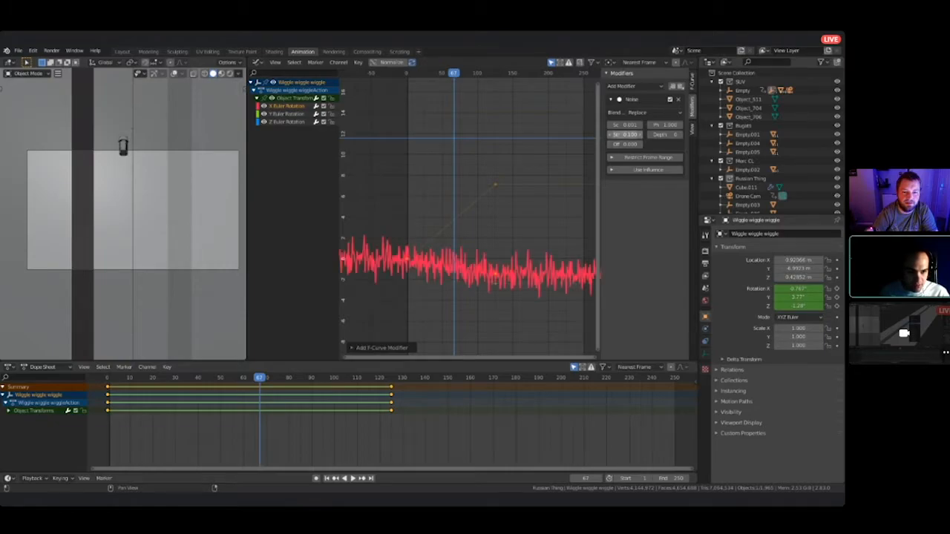
{"action": "left_click", "coordinate": [625, 134]}
{"action": "type", "text": "0.001"}
{"action": "key", "text": "Return"}
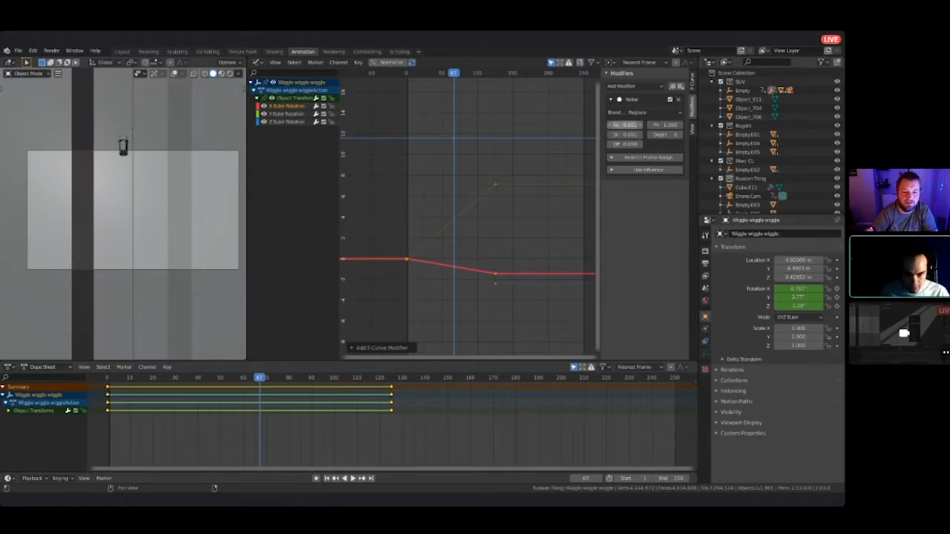
- Set the Noise modifier's strength to 0.05 on the X Euler Rotation curve
{"action": "scroll", "coordinate": [469, 214], "scroll_direction": "up", "scroll_amount": 8}
{"action": "middle_click_drag", "start_coordinate": [470, 279], "coordinate": [528, 148]}
{"action": "scroll", "coordinate": [528, 148], "scroll_direction": "up", "scroll_amount": 10}
{"action": "scroll", "coordinate": [470, 213], "scroll_direction": "up", "scroll_amount": 3}
{"action": "middle_click_drag", "start_coordinate": [470, 148], "coordinate": [537, 317]}
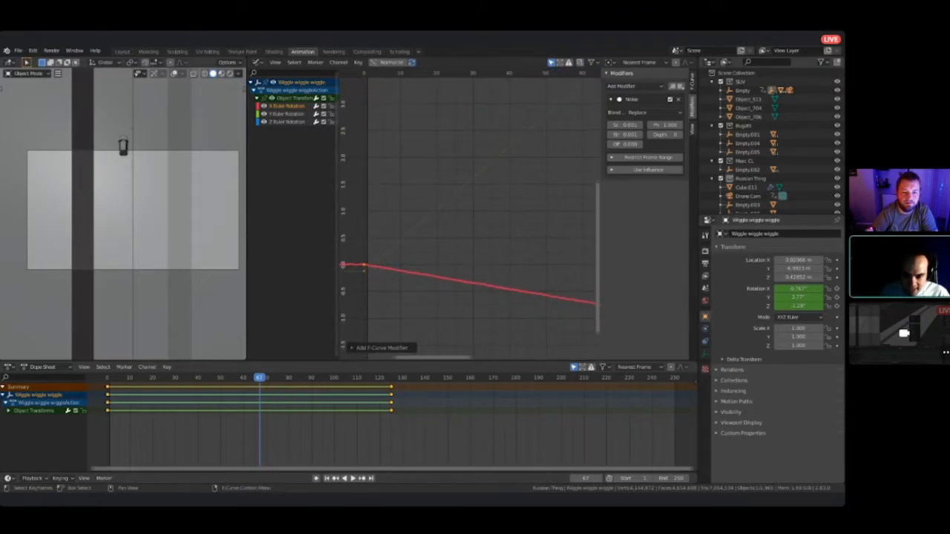
{"action": "left_click", "coordinate": [639, 134]}
{"action": "left_click", "coordinate": [638, 134]}
{"action": "type", "text": "0.05"}
{"action": "key", "text": "Return"}
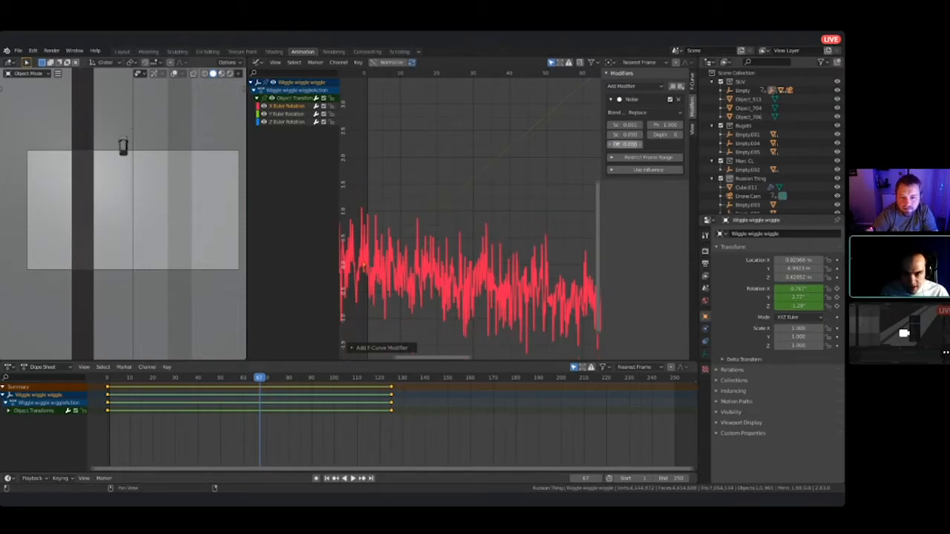
{"action": "scroll", "coordinate": [475, 247], "scroll_direction": "down", "scroll_amount": 4}
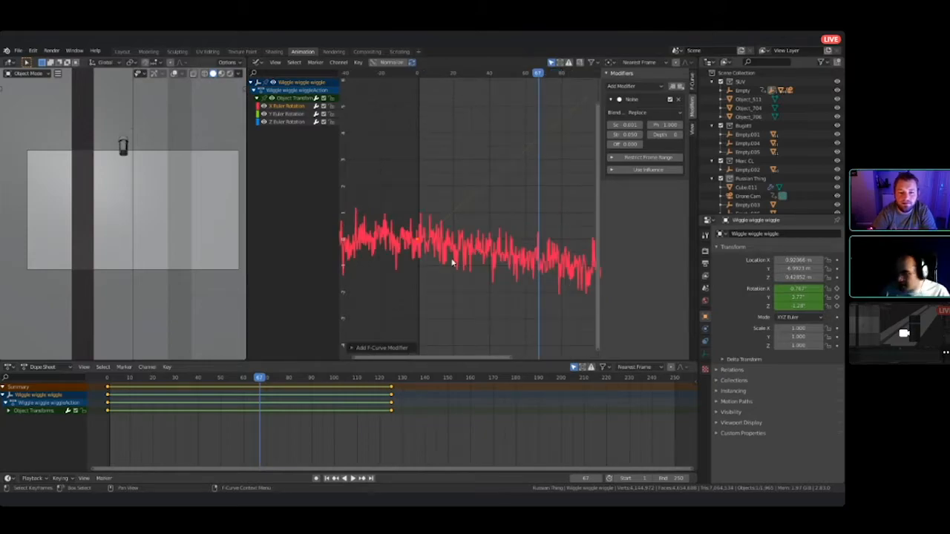
- Add a Noise modifier with strength 0.05 to the wiggle empty's Y Euler Rotation curve
{"action": "scroll", "coordinate": [452, 262], "scroll_direction": "up", "scroll_amount": 2}
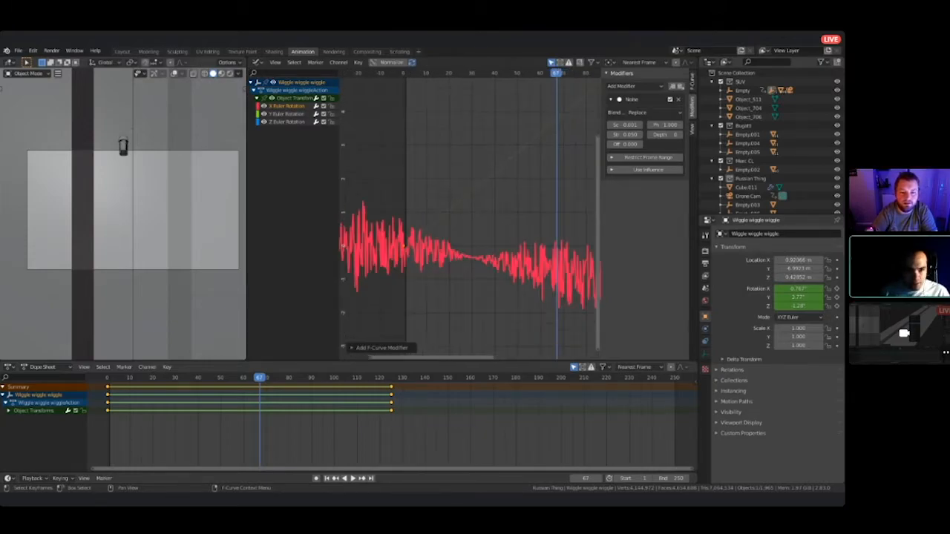
{"action": "scroll", "coordinate": [468, 215], "scroll_direction": "down", "scroll_amount": 1}
{"action": "middle_click_drag", "start_coordinate": [474, 223], "coordinate": [386, 311], "text": "shift"}
{"action": "left_click", "coordinate": [583, 108]}
{"action": "key", "text": "ctrl+z"}
{"action": "left_click", "coordinate": [583, 111]}
{"action": "left_click", "coordinate": [583, 111]}
{"action": "left_click", "coordinate": [635, 86]}
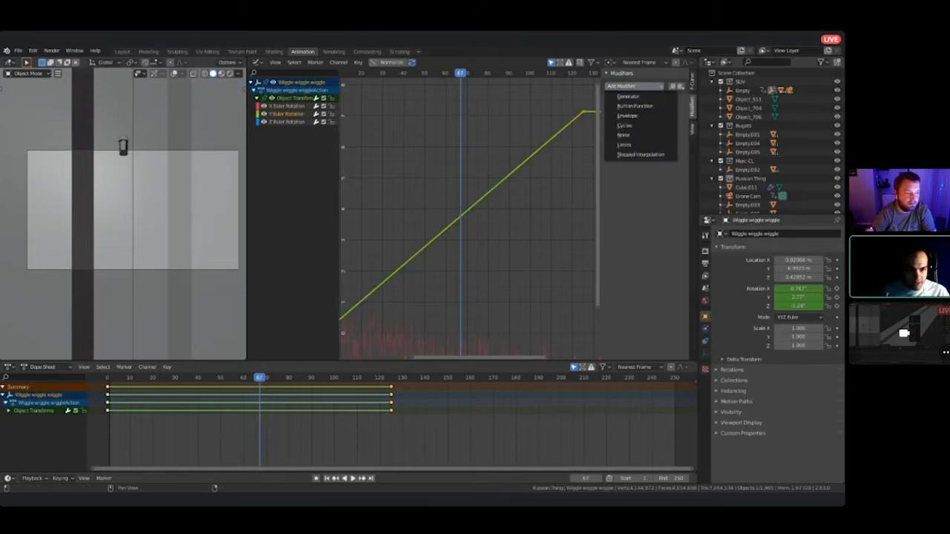
{"action": "left_click", "coordinate": [638, 125]}
{"action": "left_click", "coordinate": [624, 134]}
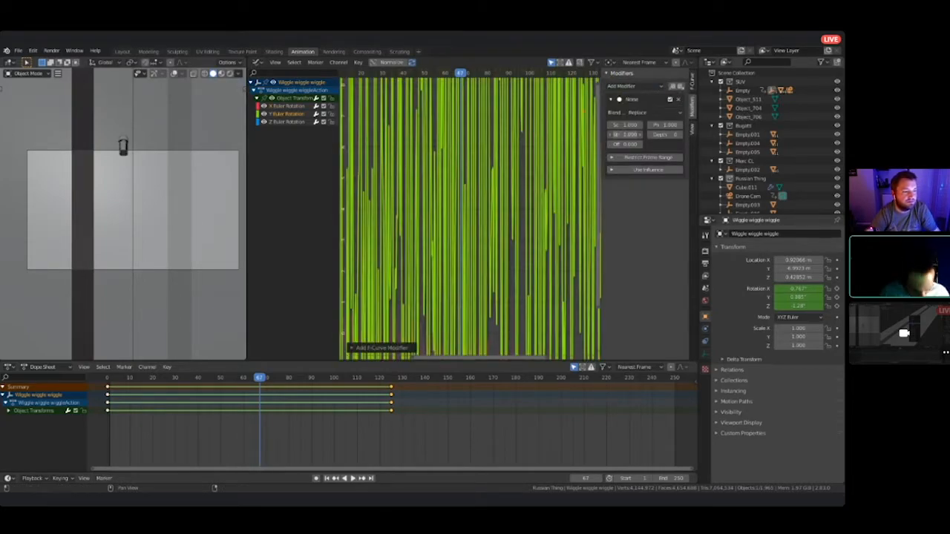
{"action": "type", "text": ".05"}
{"action": "key", "text": "Return"}
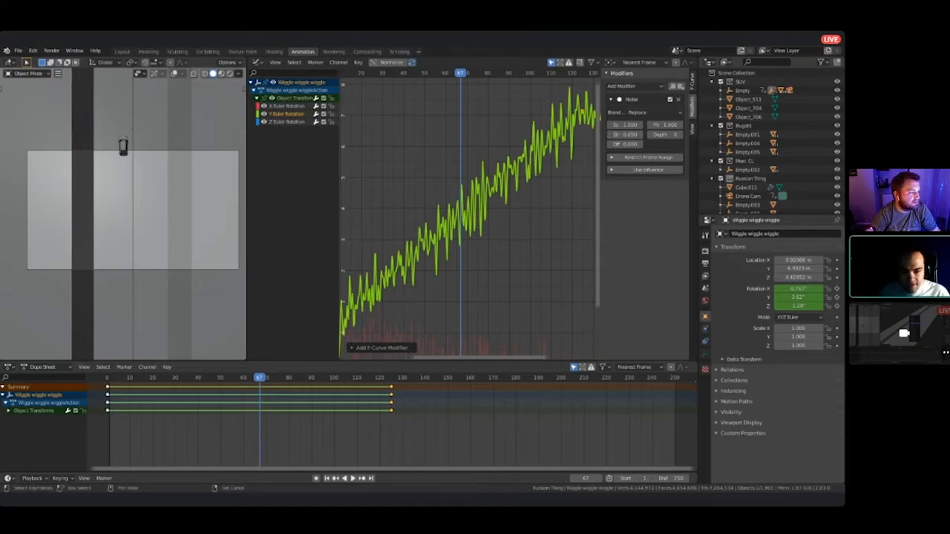
- Add a Noise modifier with strength 0.05 to the wiggle empty's Z Euler Rotation curve
{"action": "scroll", "coordinate": [469, 214], "scroll_direction": "down", "scroll_amount": 2}
{"action": "middle_click_drag", "start_coordinate": [469, 244], "coordinate": [477, 152]}
{"action": "middle_click_drag", "start_coordinate": [578, 286], "coordinate": [485, 218], "text": "shift"}
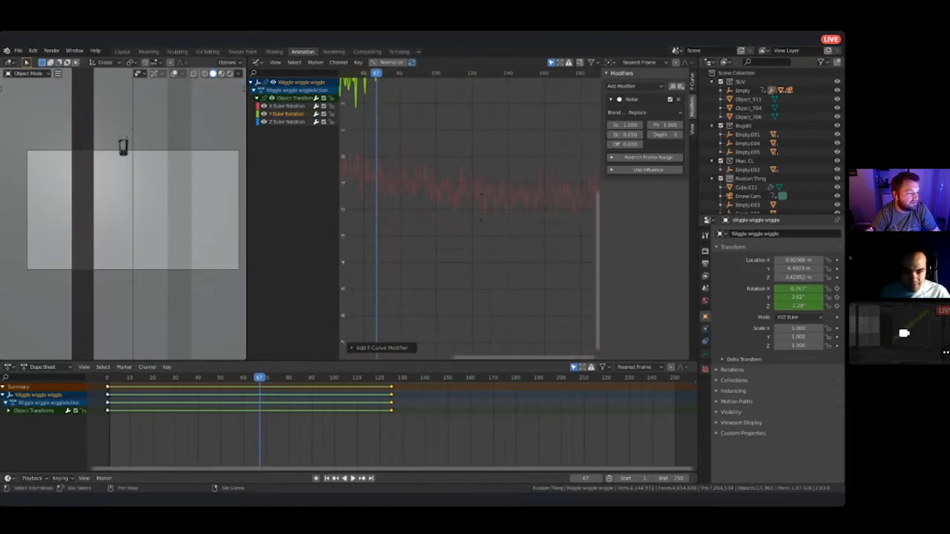
{"action": "left_click", "coordinate": [481, 220]}
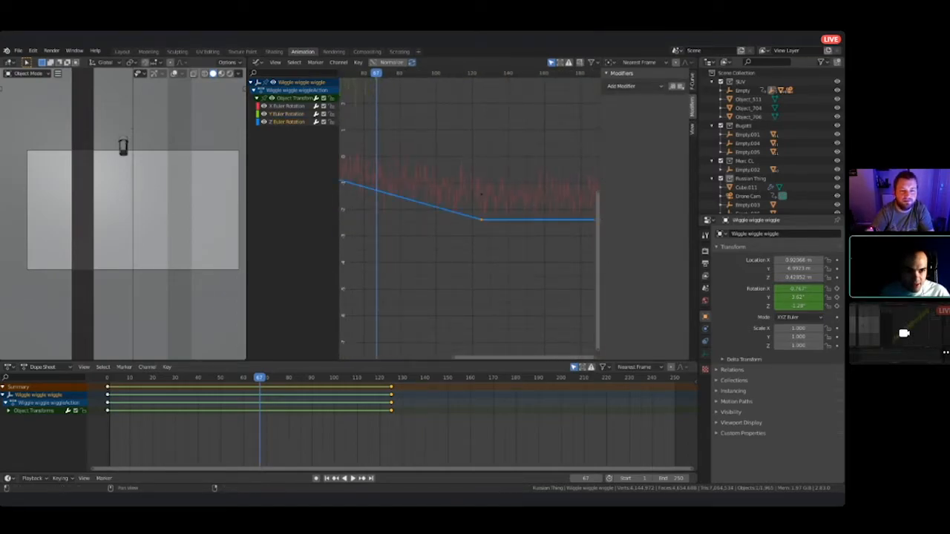
{"action": "left_click", "coordinate": [634, 86]}
{"action": "left_click", "coordinate": [623, 134]}
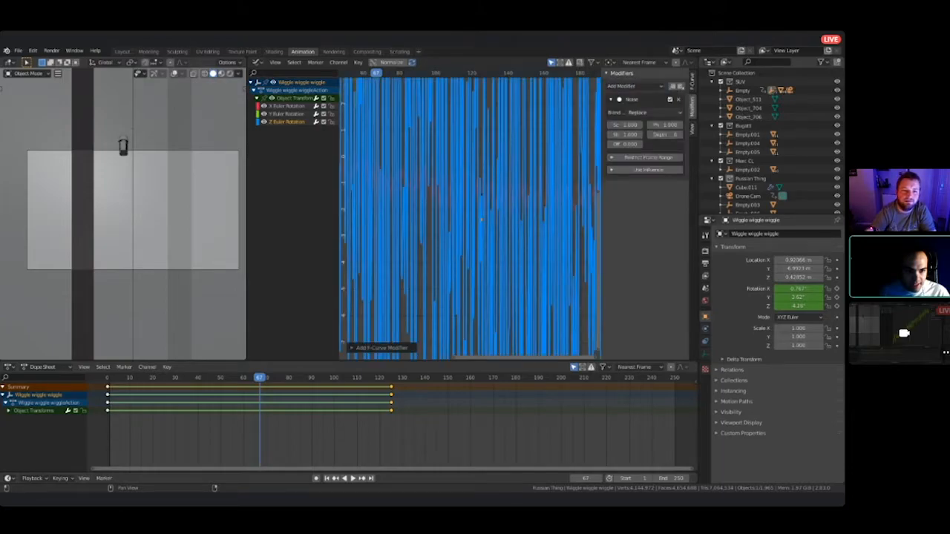
{"action": "left_click", "coordinate": [624, 134]}
{"action": "type", "text": ".05"}
{"action": "key", "text": "Return"}
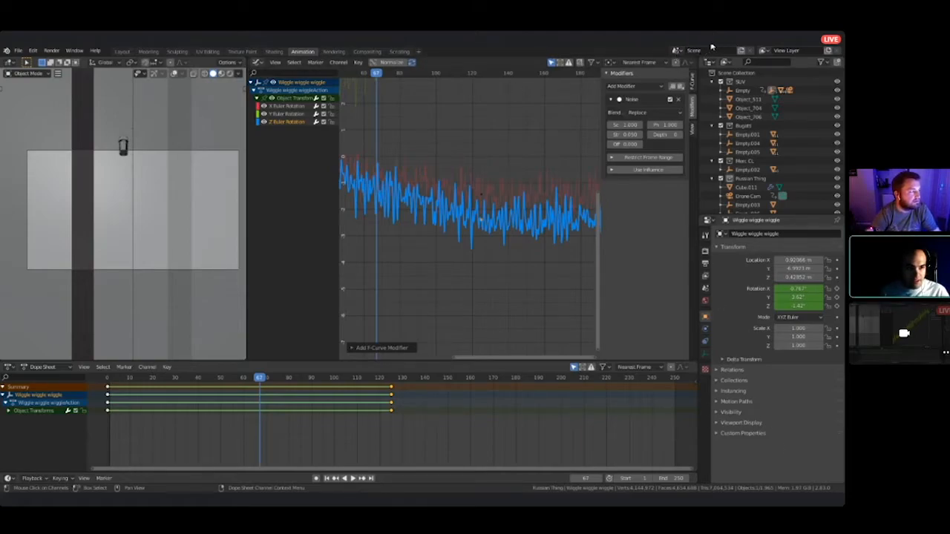
- Replace the curve editor with a 3D viewport in camera view and make Hero Car Cam the scene's active camera
{"action": "left_click", "coordinate": [257, 62]}
{"action": "left_click", "coordinate": [265, 93]}
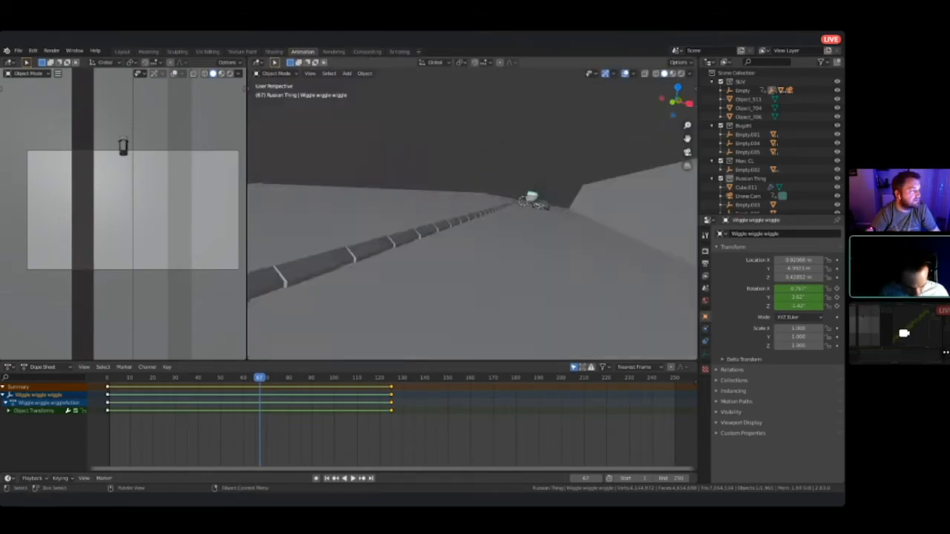
{"action": "key", "text": "KP_0"}
{"action": "left_click", "coordinate": [705, 289]}
{"action": "left_click", "coordinate": [808, 244]}
{"action": "left_click", "coordinate": [790, 273]}
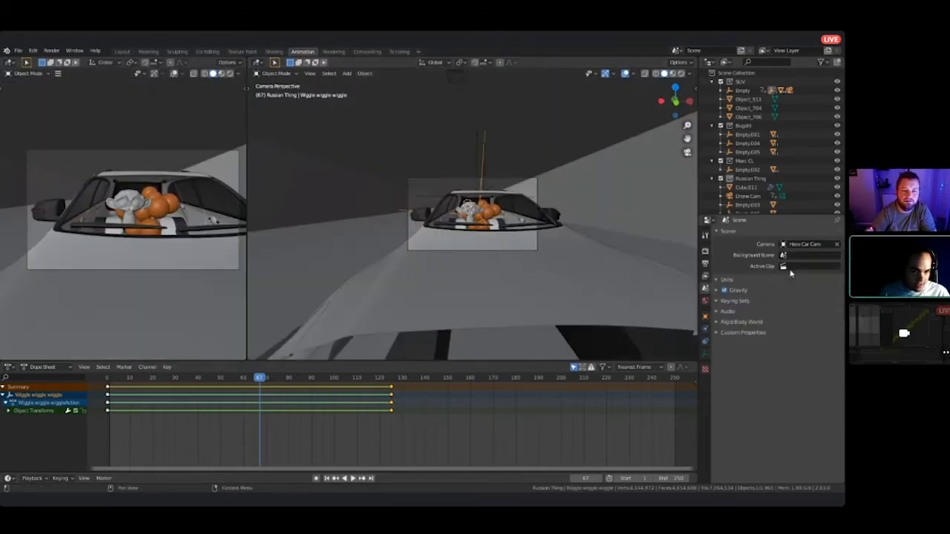
{"action": "key", "text": "Home"}
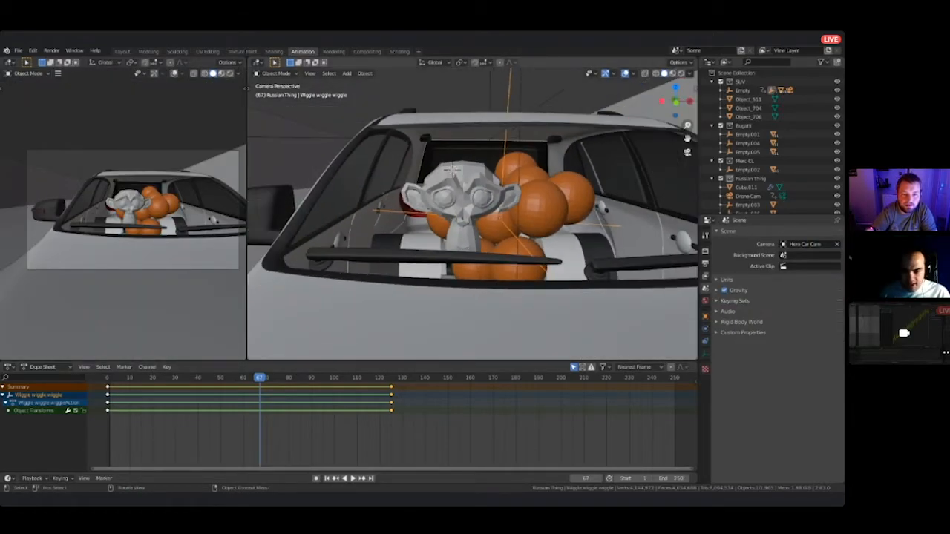
- Play back the animation from frame 0 through the hero car camera to check the oranges' wobble
{"action": "key", "text": "space"}
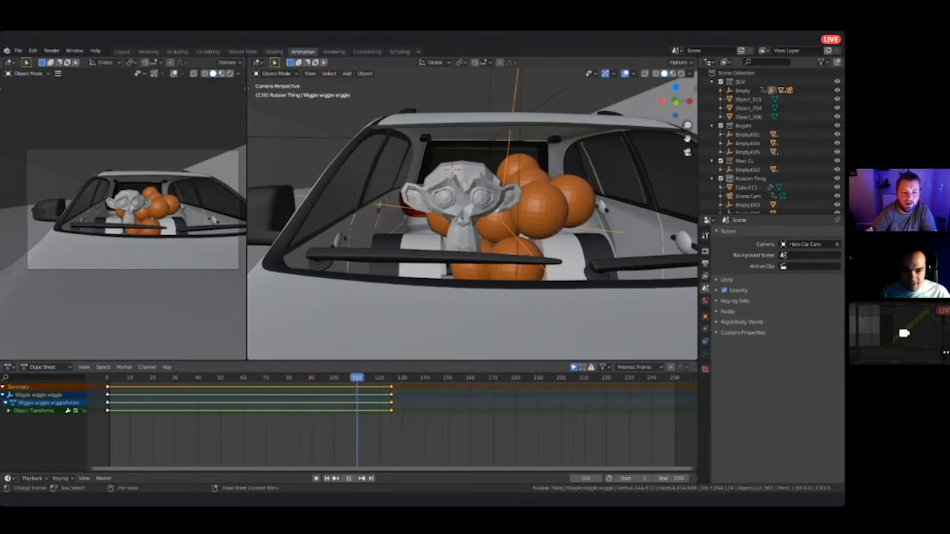
{"action": "left_click_drag", "start_coordinate": [409, 377], "coordinate": [107, 377]}
{"action": "mouse_move", "coordinate": [475, 223]}
{"action": "middle_mouse_down"}
{"action": "mouse_move", "coordinate": [490, 227]}
{"action": "mouse_move", "coordinate": [489, 252]}
{"action": "mouse_move", "coordinate": [535, 230]}
{"action": "mouse_move", "coordinate": [668, 230]}
{"action": "mouse_move", "coordinate": [571, 245]}
{"action": "mouse_move", "coordinate": [415, 237]}
{"action": "mouse_move", "coordinate": [475, 230]}
{"action": "middle_mouse_up"}
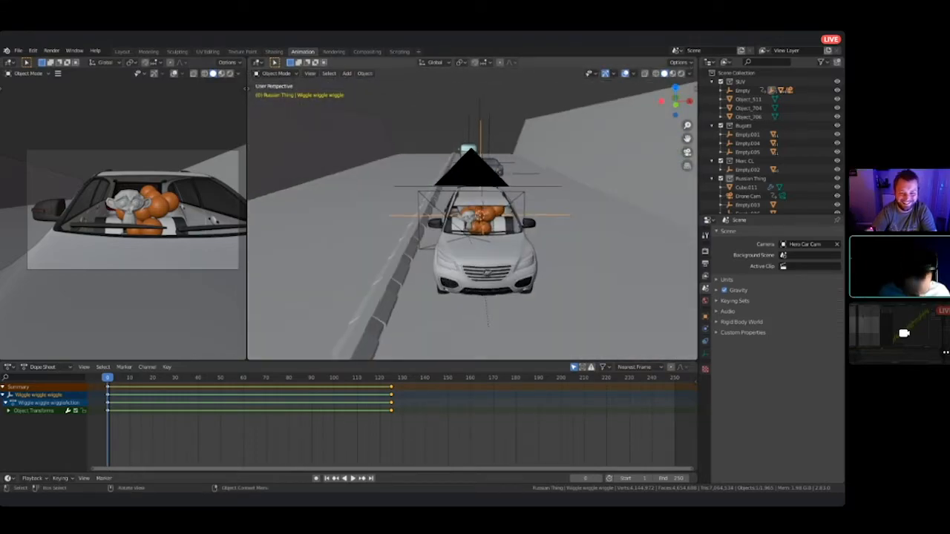
{"action": "key", "text": "KP_0"}
{"action": "key", "text": "space"}
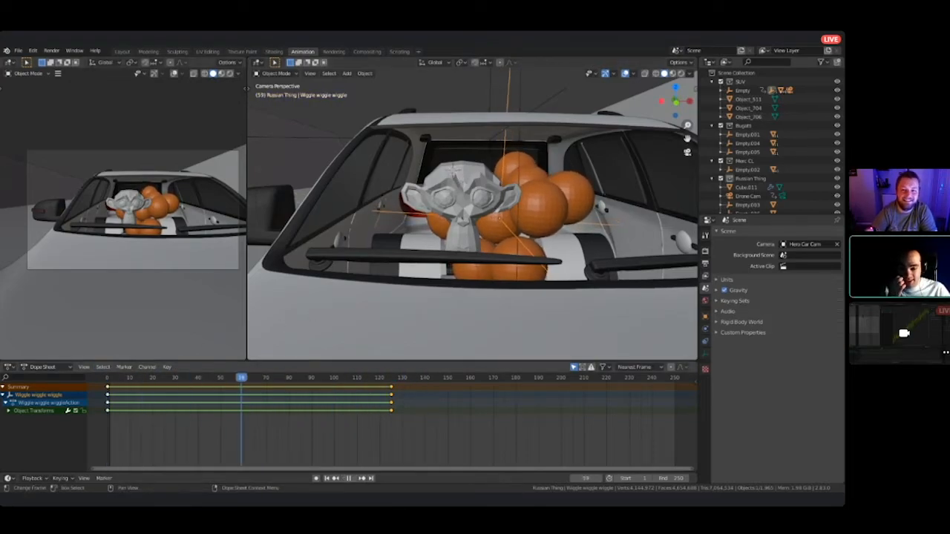
{"action": "left_click_drag", "start_coordinate": [291, 378], "coordinate": [107, 378]}
{"action": "key", "text": "space"}
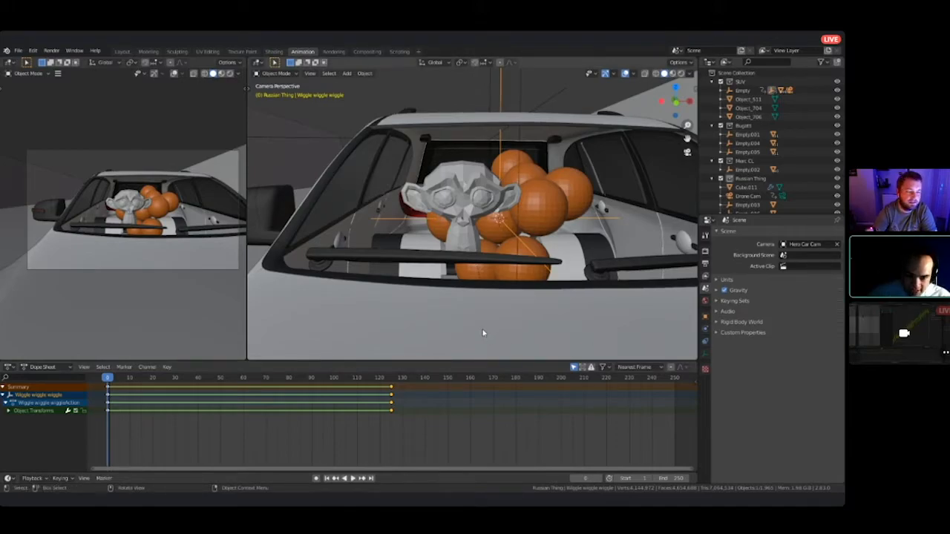
{"action": "key", "text": "space"}
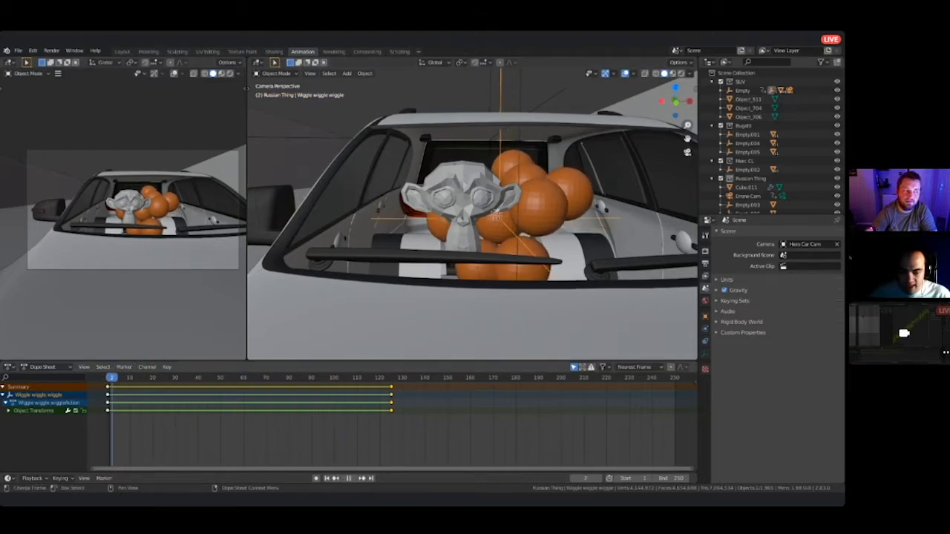
{"action": "key", "text": "Escape"}
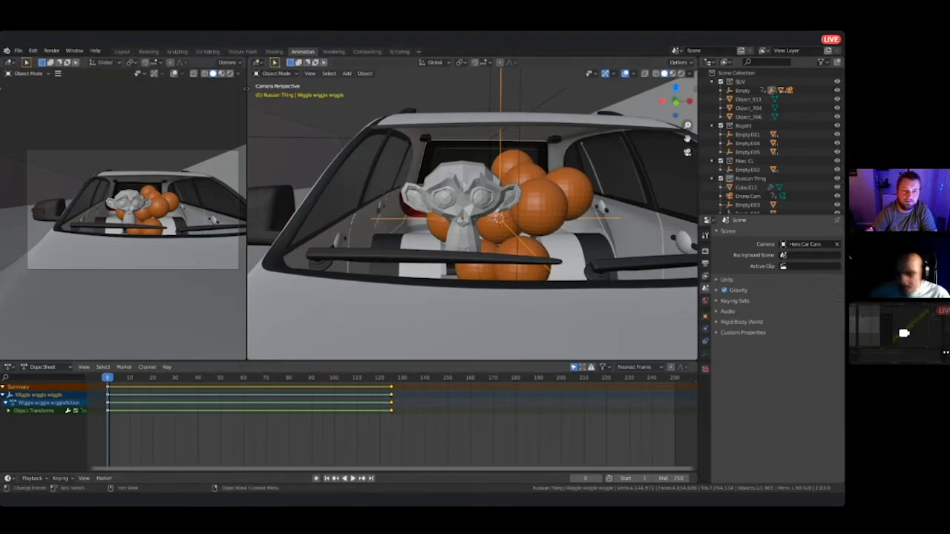
{"action": "left_click_drag", "start_coordinate": [107, 377], "coordinate": [368, 377]}
{"action": "key", "text": "Escape"}
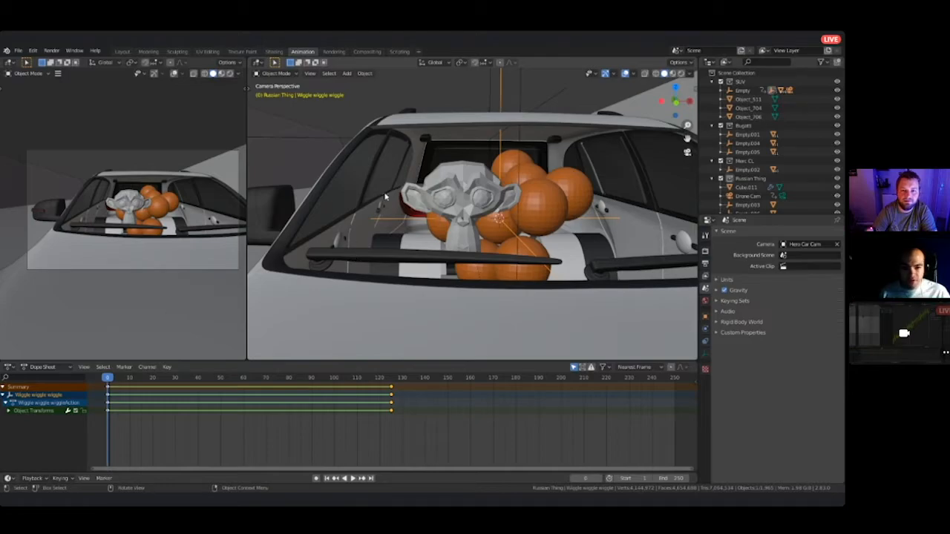
- Examine the orange spheres and the seats inside the SUV up close from several angles
{"action": "left_click", "coordinate": [541, 200]}
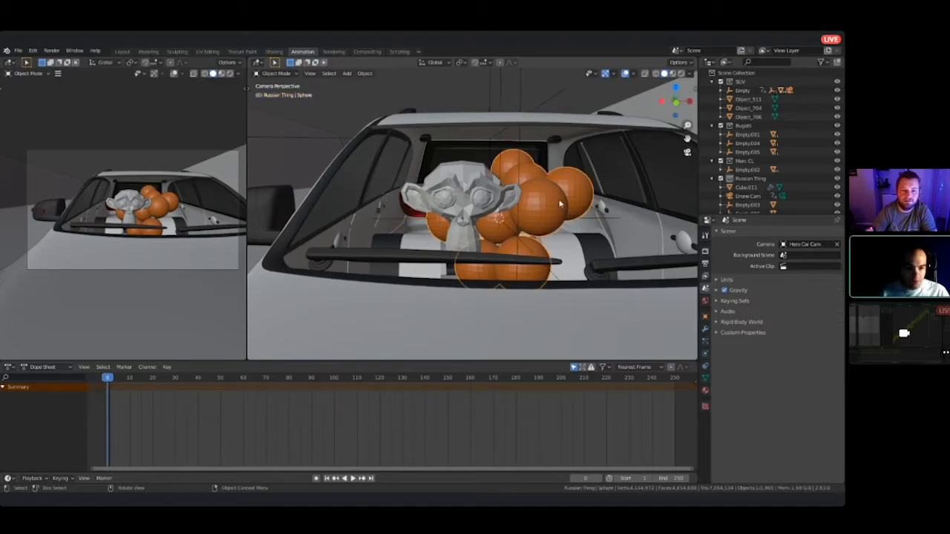
{"action": "middle_click_drag", "start_coordinate": [410, 144], "coordinate": [493, 179]}
{"action": "scroll", "coordinate": [493, 220], "scroll_direction": "up", "scroll_amount": 3}
{"action": "mouse_move", "coordinate": [492, 219]}
{"action": "middle_mouse_down"}
{"action": "mouse_move", "coordinate": [511, 141]}
{"action": "mouse_move", "coordinate": [504, 222]}
{"action": "mouse_move", "coordinate": [499, 216]}
{"action": "middle_mouse_up"}
{"action": "middle_click_drag", "start_coordinate": [568, 231], "coordinate": [534, 230]}
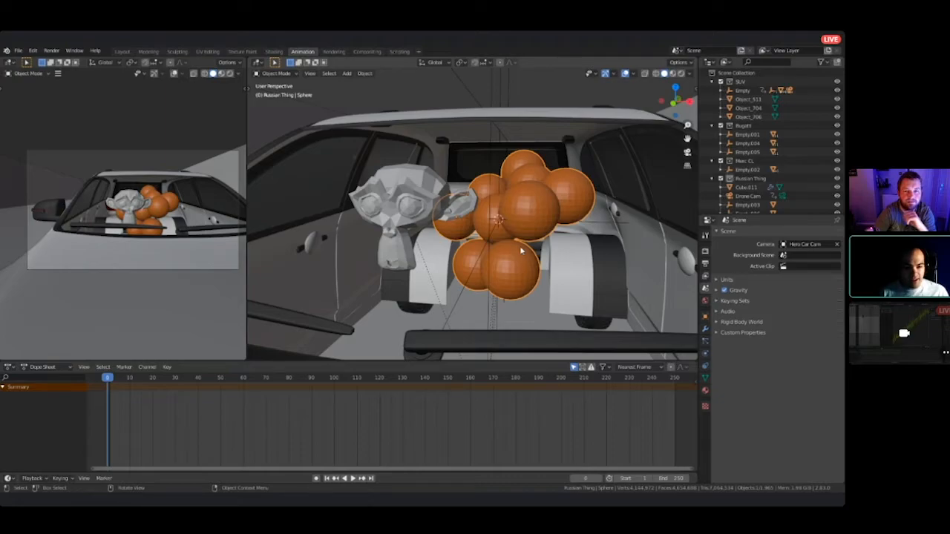
{"action": "left_click", "coordinate": [512, 274]}
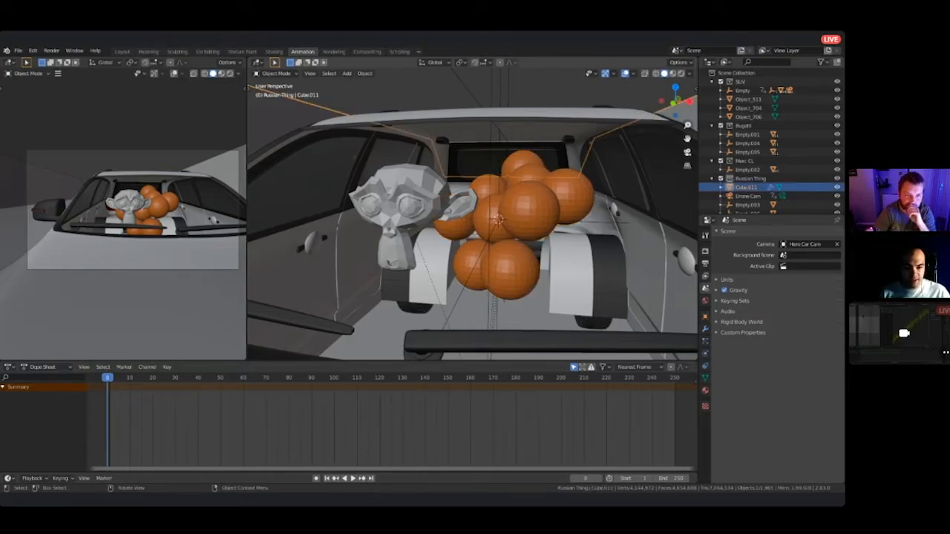
{"action": "left_click", "coordinate": [520, 215]}
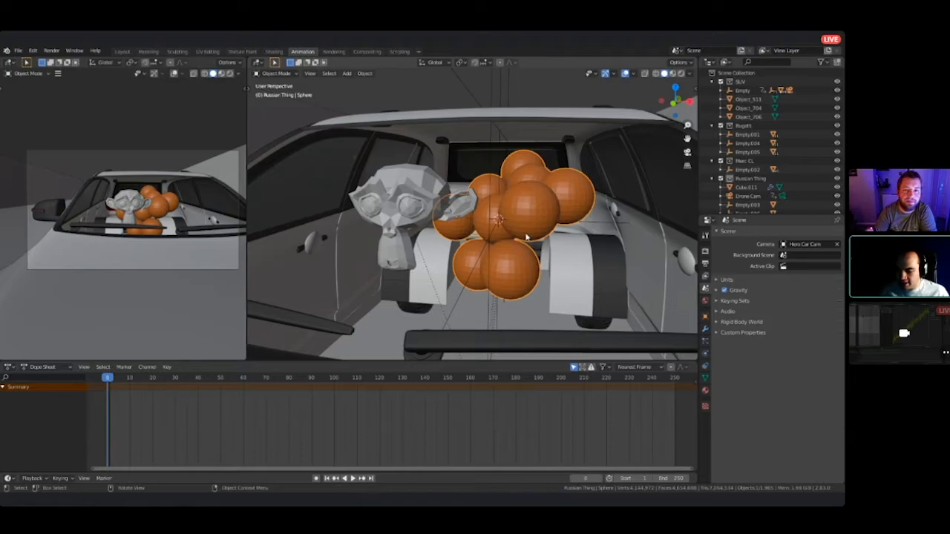
{"action": "left_click", "coordinate": [559, 275]}
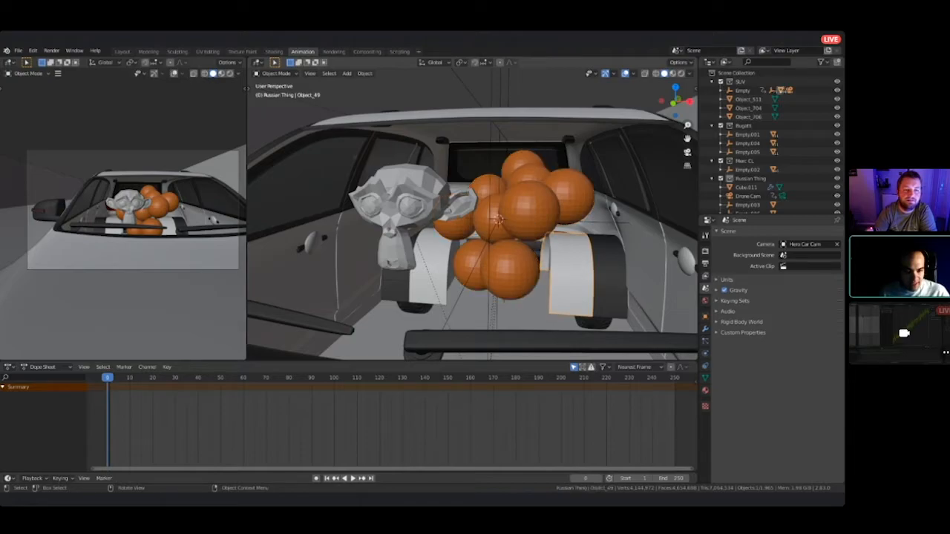
{"action": "left_click", "coordinate": [518, 265]}
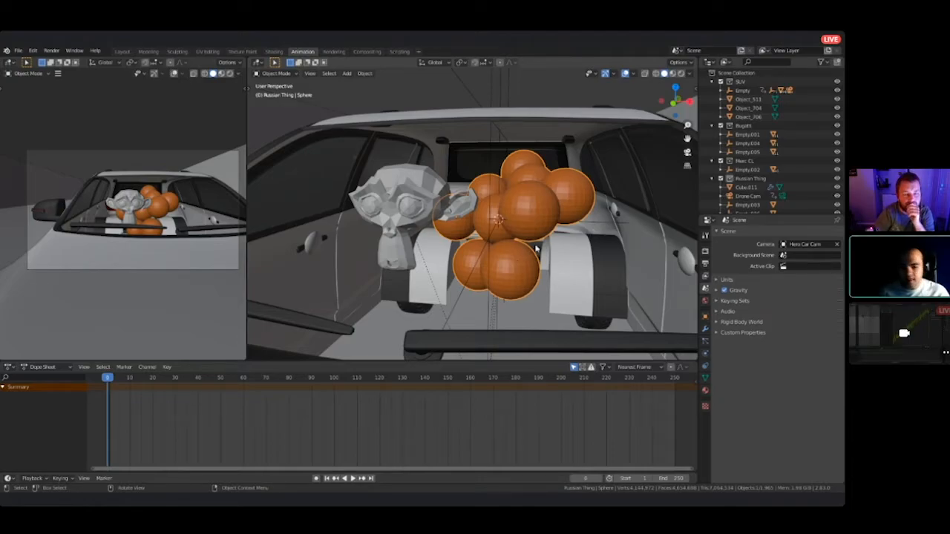
{"action": "left_click", "coordinate": [593, 251]}
{"action": "left_click", "coordinate": [510, 221]}
{"action": "middle_click_drag", "start_coordinate": [510, 221], "coordinate": [544, 241]}
{"action": "scroll", "coordinate": [499, 222], "scroll_direction": "down", "scroll_amount": 4}
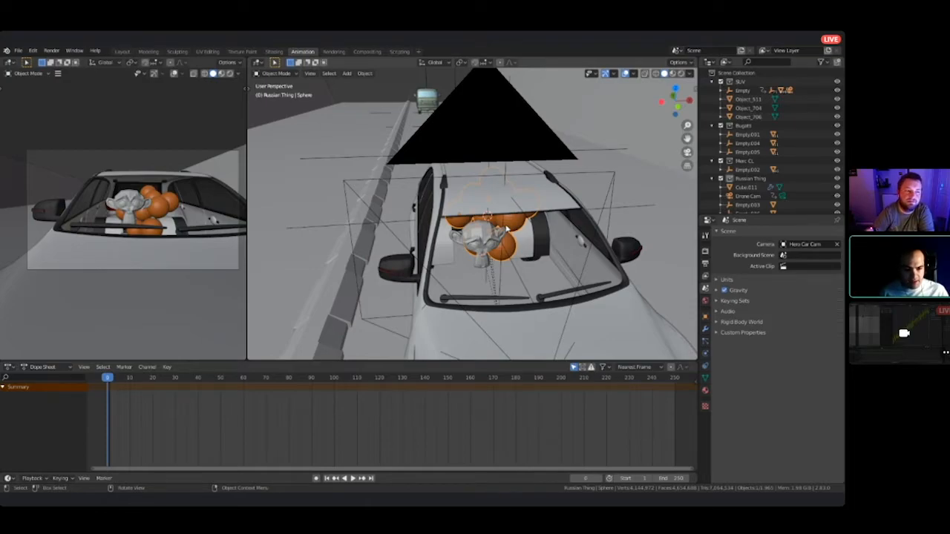
{"action": "middle_click_drag", "start_coordinate": [507, 229], "coordinate": [486, 217]}
{"action": "scroll", "coordinate": [466, 227], "scroll_direction": "up", "scroll_amount": 6}
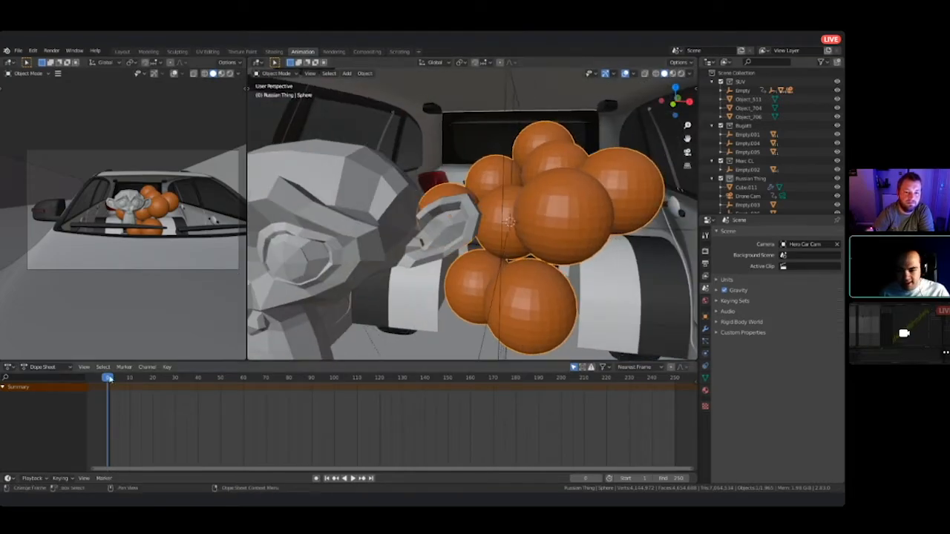
- Play the animation briefly to check how the oranges move inside the car
{"action": "scroll", "coordinate": [472, 214], "scroll_direction": "down", "scroll_amount": 5}
{"action": "key", "text": "space"}
{"action": "key", "text": "Escape"}
{"action": "key", "text": "space"}
{"action": "key", "text": "Escape"}
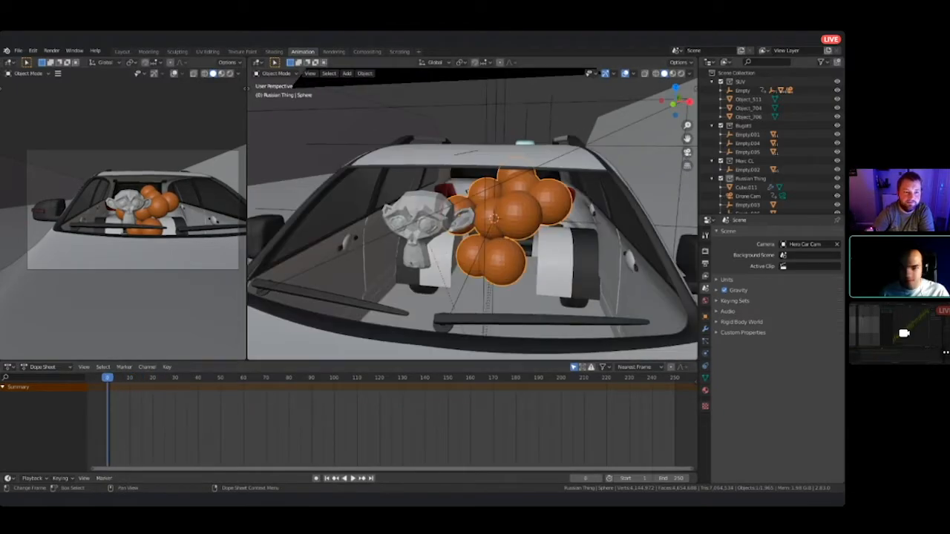
- Move the Hero Car Cam along the global Y axis through the windshield, close to the oranges
{"action": "middle_click_drag", "start_coordinate": [473, 215], "coordinate": [452, 207]}
{"action": "scroll", "coordinate": [472, 215], "scroll_direction": "down", "scroll_amount": 5}
{"action": "middle_click_drag", "start_coordinate": [519, 252], "coordinate": [612, 197]}
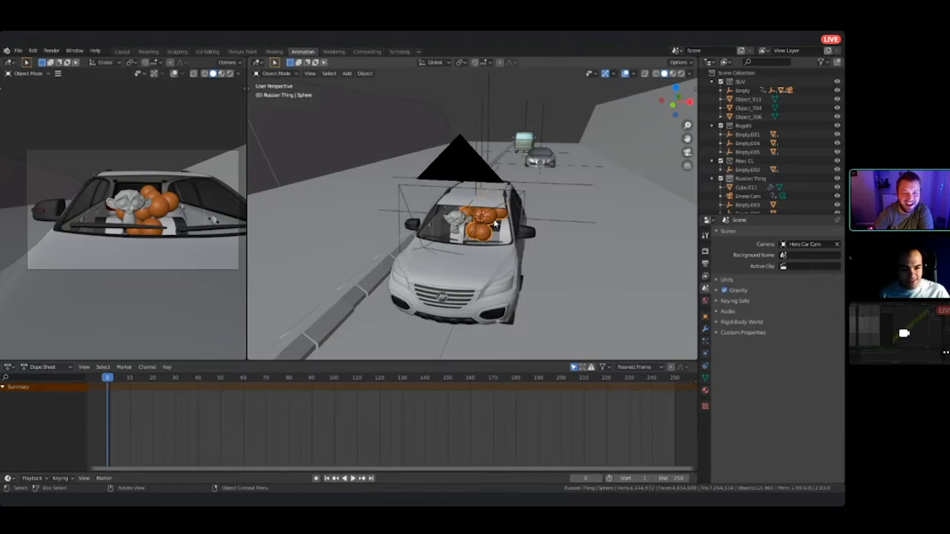
{"action": "scroll", "coordinate": [495, 223], "scroll_direction": "up", "scroll_amount": 8}
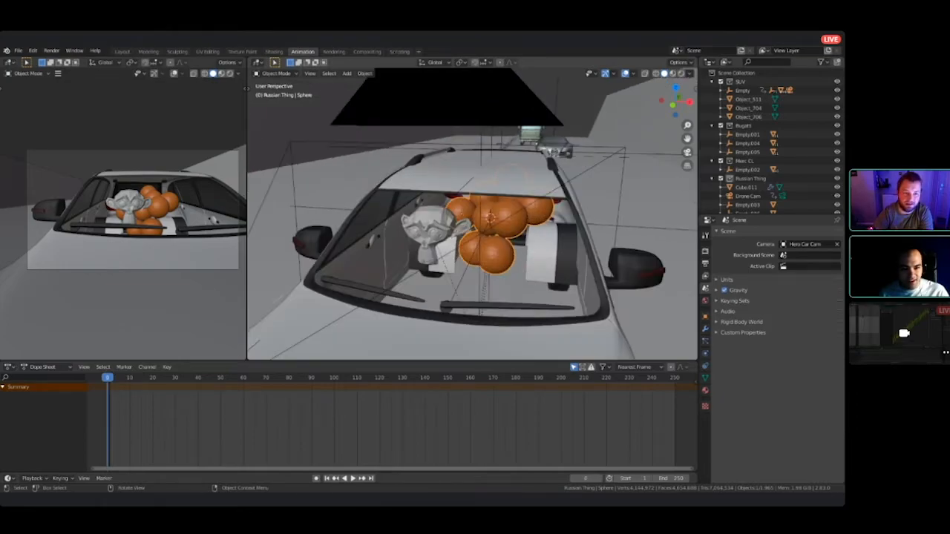
{"action": "scroll", "coordinate": [495, 222], "scroll_direction": "down", "scroll_amount": 7}
{"action": "left_click", "coordinate": [401, 270]}
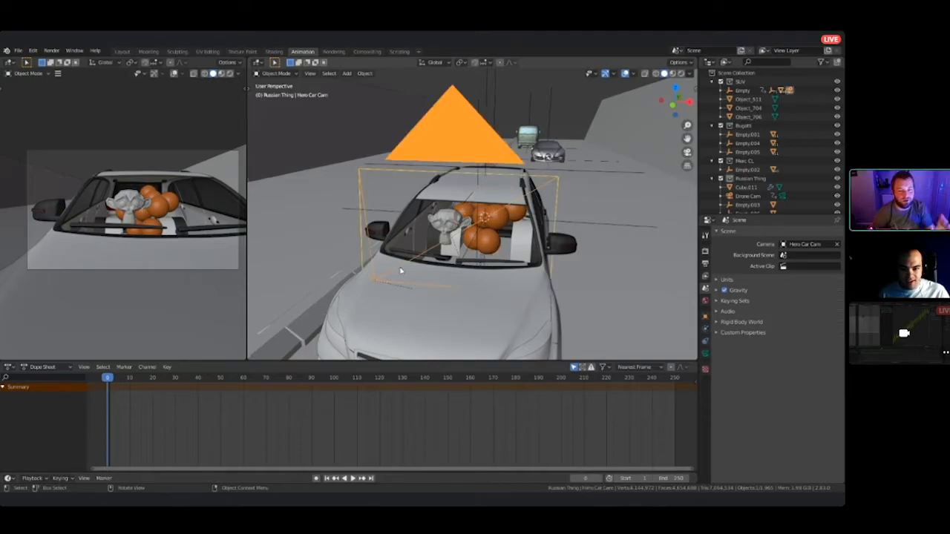
{"action": "middle_click_drag", "start_coordinate": [400, 270], "coordinate": [512, 229]}
{"action": "key", "text": "g"}
{"action": "key", "text": "y"}
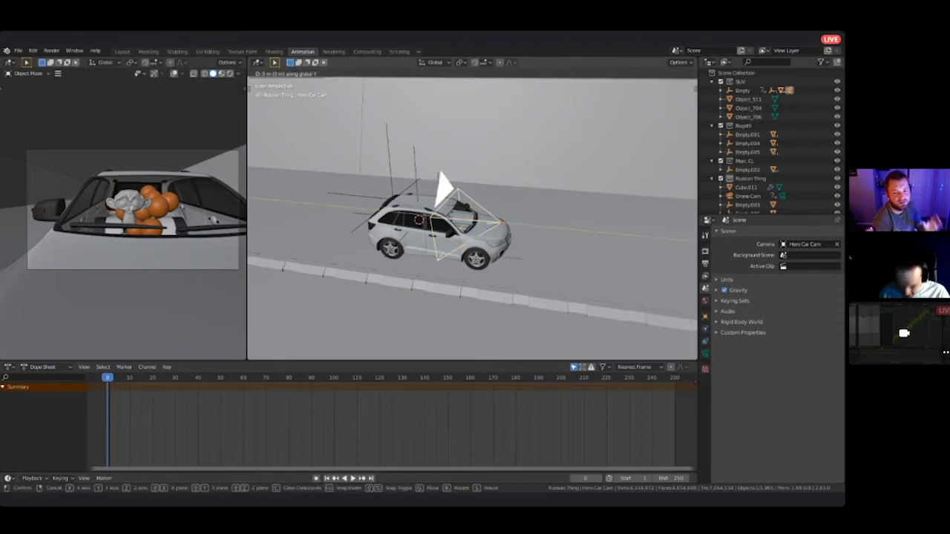
{"action": "left_click", "coordinate": [512, 229]}
- Shift the Hero Car Cam along X towards the middle of the car and rotate it slightly to frame the oranges
{"action": "middle_click_drag", "start_coordinate": [511, 229], "coordinate": [427, 260]}
{"action": "key", "text": "g"}
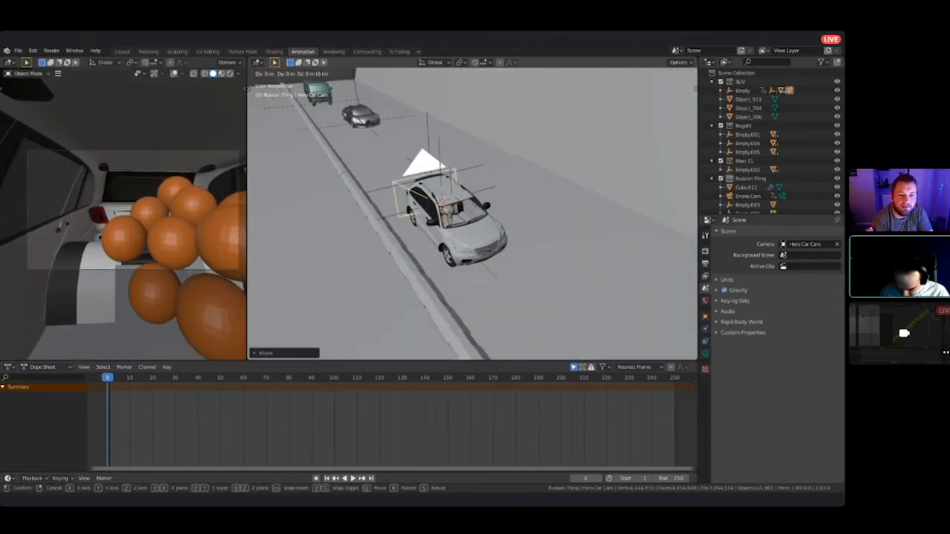
{"action": "key", "text": "x"}
{"action": "left_click", "coordinate": [436, 257]}
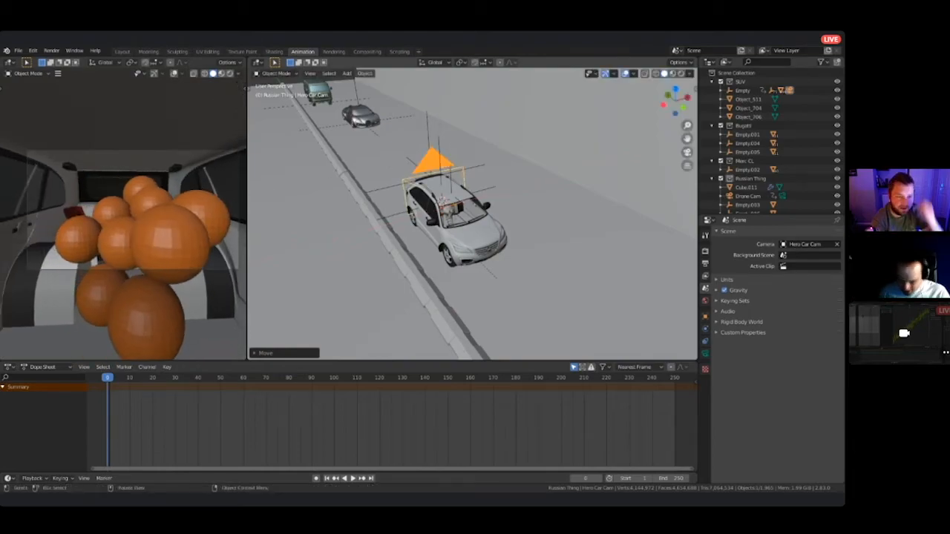
{"action": "key", "text": "r"}
{"action": "left_click", "coordinate": [523, 200]}
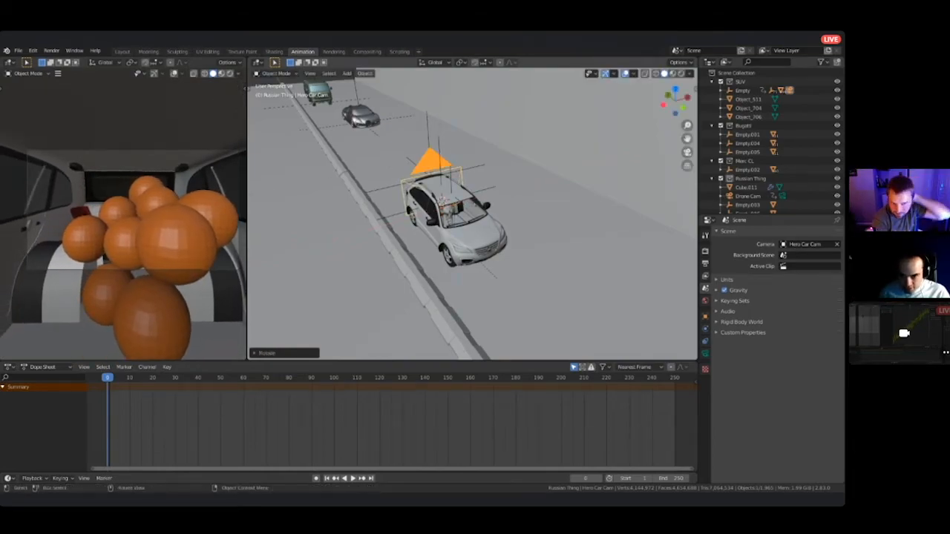
{"action": "scroll", "coordinate": [472, 215], "scroll_direction": "down", "scroll_amount": 1}
{"action": "middle_click_drag", "start_coordinate": [472, 215], "coordinate": [511, 196]}
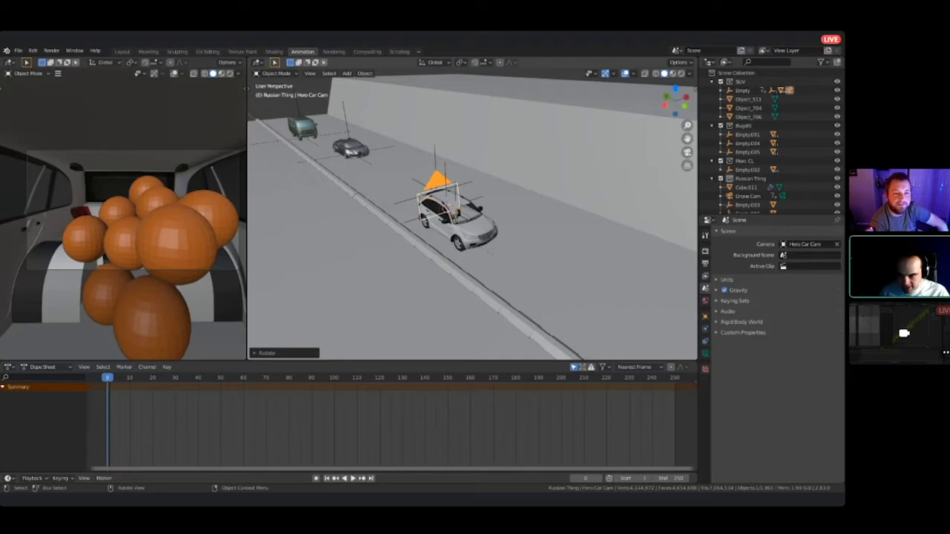
- Fine-tune the Hero Car Cam's height along global Z and insert a Location keyframe for it at frame 0
{"action": "key", "text": "g"}
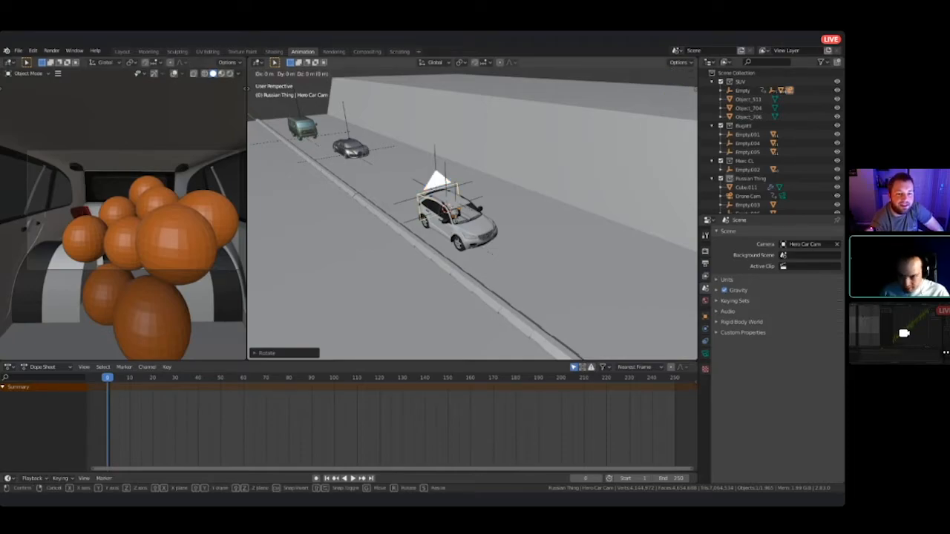
{"action": "key", "text": "z"}
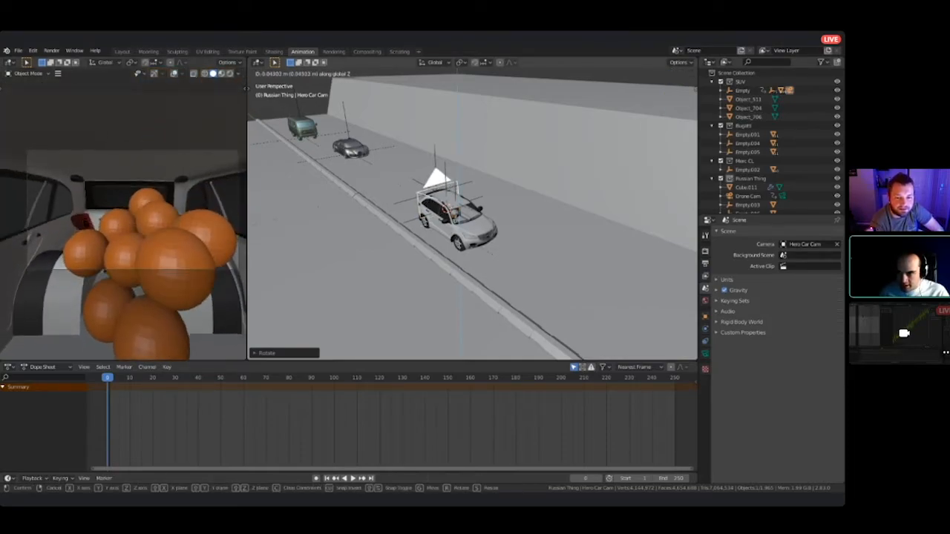
{"action": "left_click", "coordinate": [473, 184]}
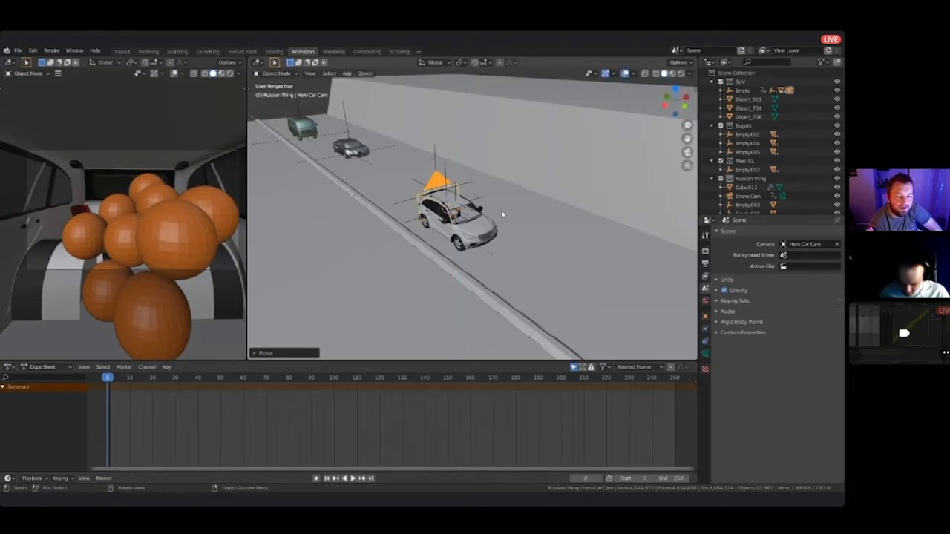
{"action": "key", "text": "i"}
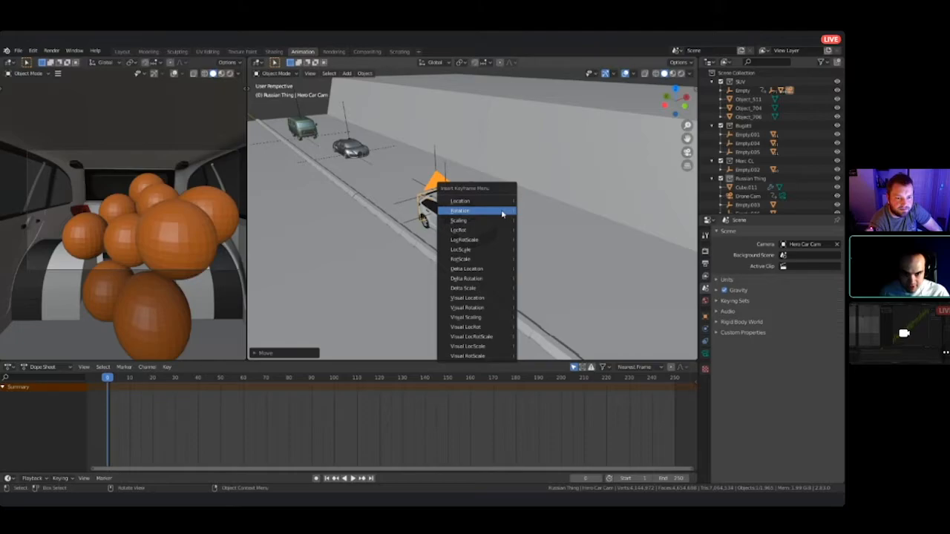
{"action": "key", "text": "l"}
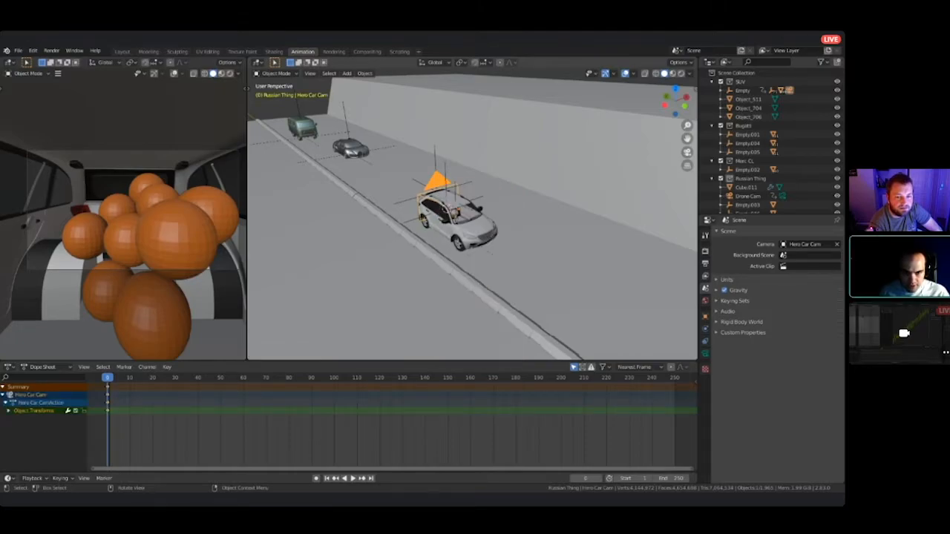
- Play the animation to frame 125 and move the Hero Car Cam along global Y out in front of the SUV
{"action": "key", "text": "space"}
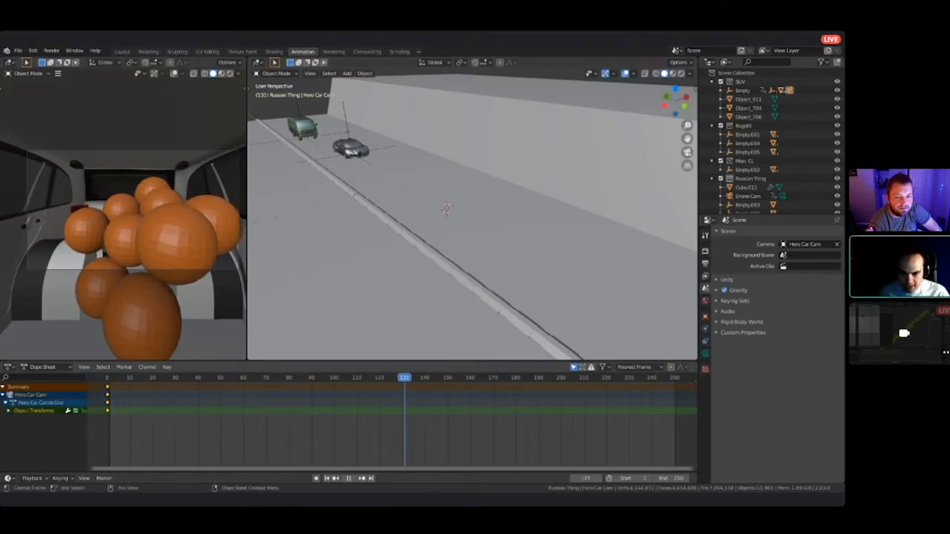
{"action": "key", "text": "space"}
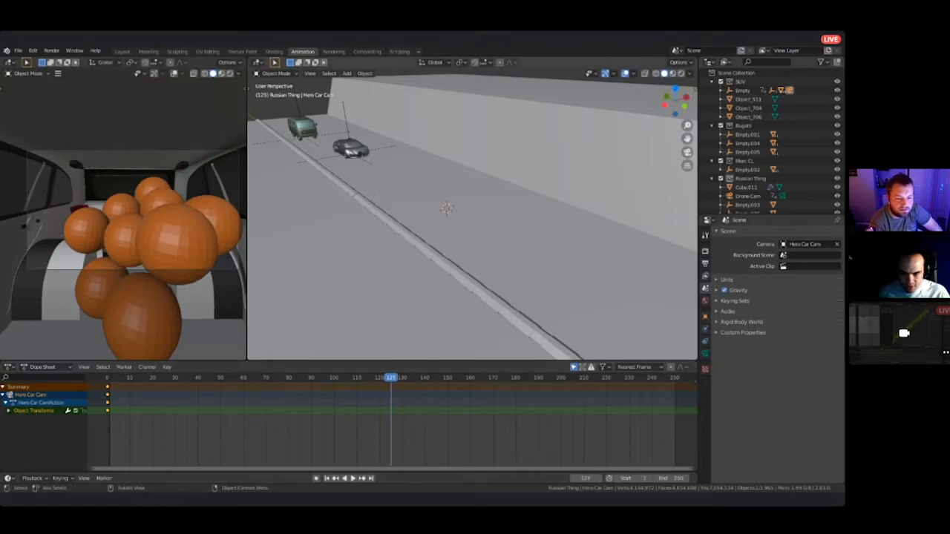
{"action": "key", "text": "KP_Decimal"}
{"action": "scroll", "coordinate": [440, 242], "scroll_direction": "down", "scroll_amount": 7}
{"action": "mouse_move", "coordinate": [440, 242]}
{"action": "middle_mouse_down"}
{"action": "mouse_move", "coordinate": [520, 242]}
{"action": "mouse_move", "coordinate": [432, 242]}
{"action": "middle_mouse_up"}
{"action": "scroll", "coordinate": [433, 242], "scroll_direction": "up", "scroll_amount": 4}
{"action": "scroll", "coordinate": [433, 242], "scroll_direction": "down", "scroll_amount": 1}
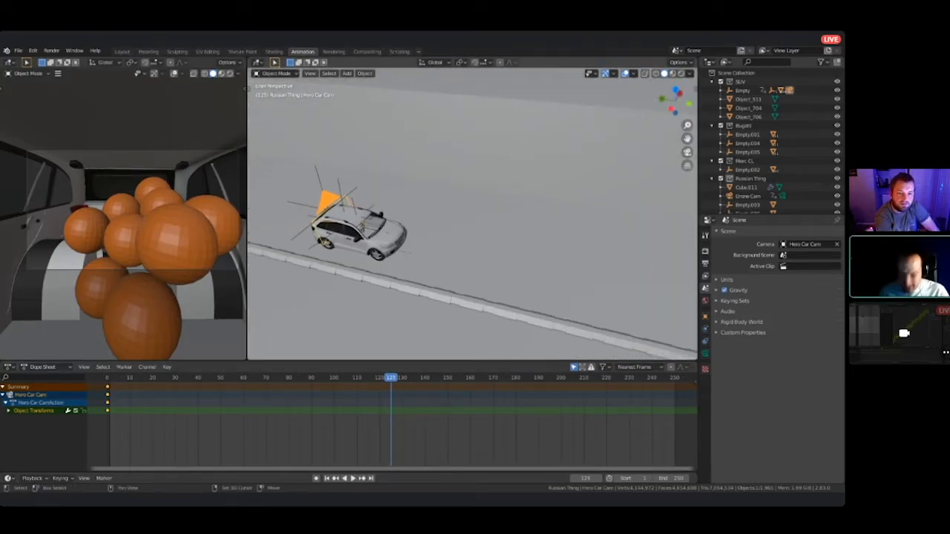
{"action": "middle_click_drag", "start_coordinate": [395, 217], "coordinate": [388, 209]}
{"action": "key", "text": "g"}
{"action": "key", "text": "y"}
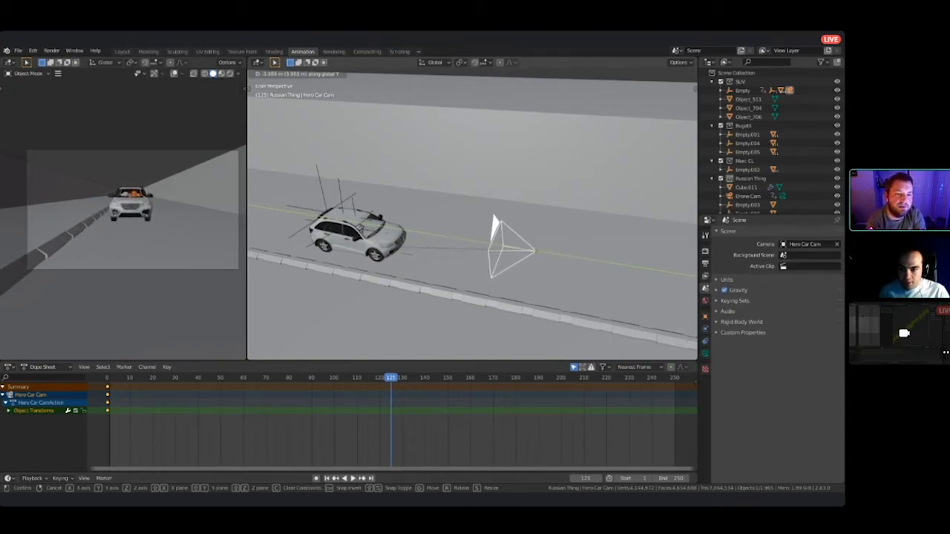
{"action": "key", "text": "Return"}
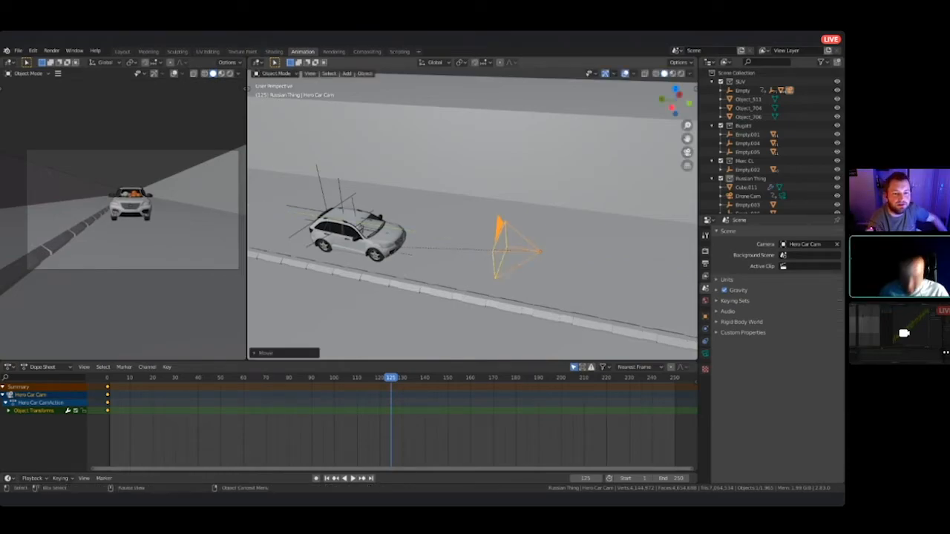
- Raise the Hero Car Cam slightly along global Z while it is in front of the SUV
{"action": "key", "text": "g"}
{"action": "key", "text": "z"}
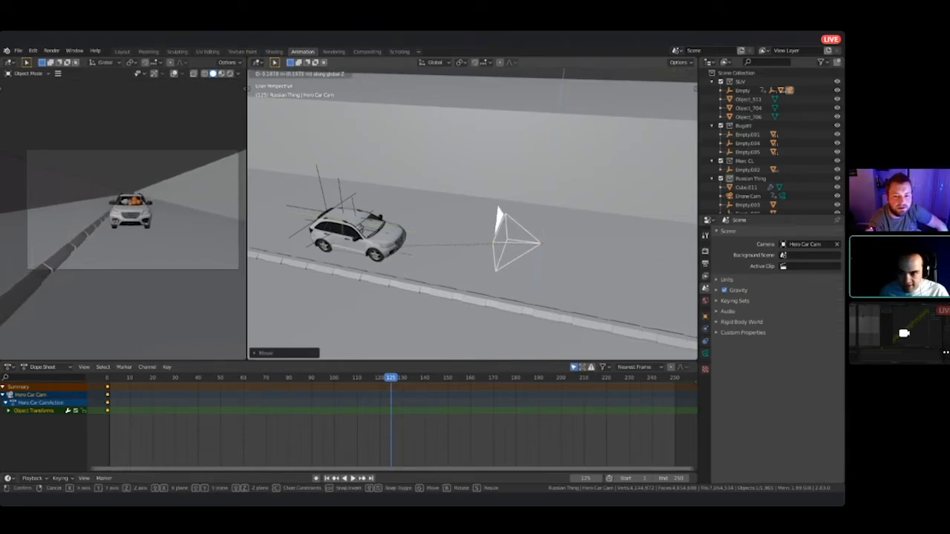
{"action": "key", "text": "Return"}
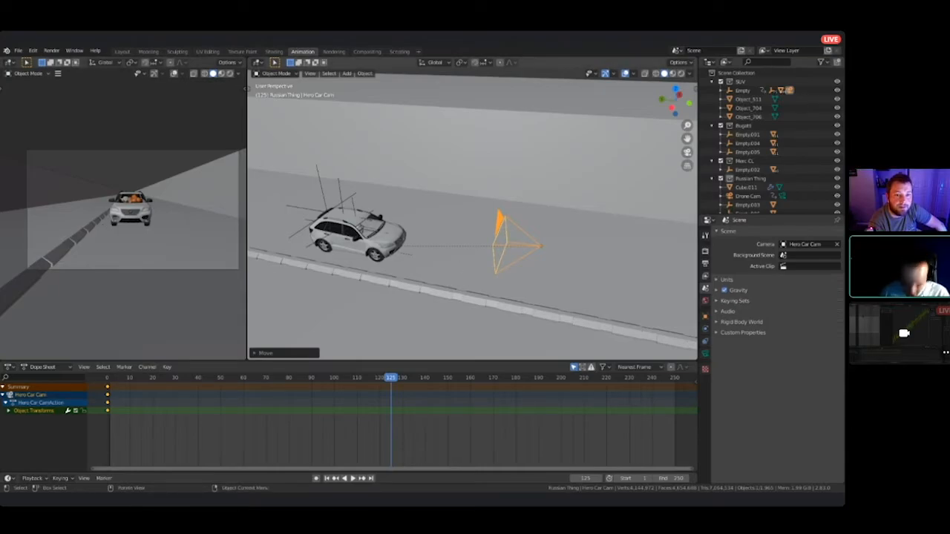
- Check the shot through the Hero Car Cam and insert a keyframe for the camera at frame 125
{"action": "left_click", "coordinate": [394, 248]}
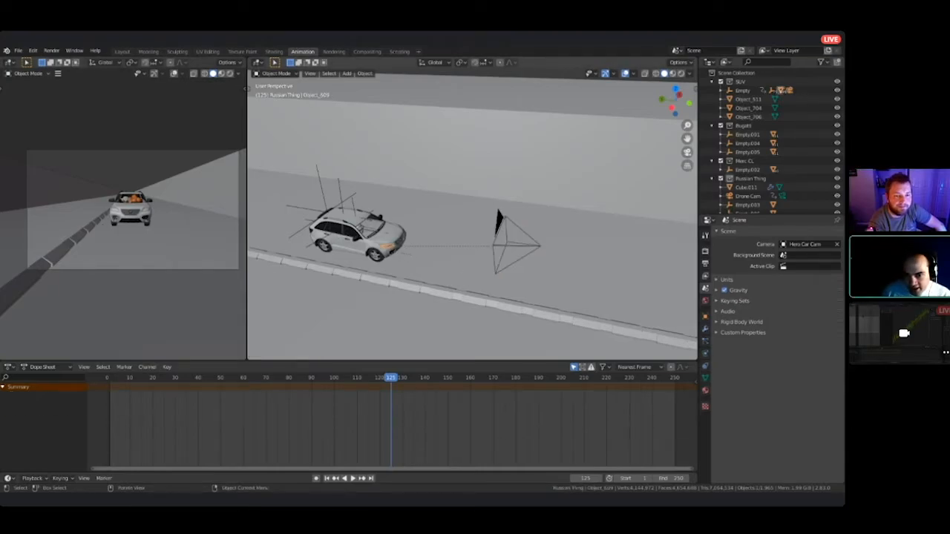
{"action": "left_click", "coordinate": [341, 193]}
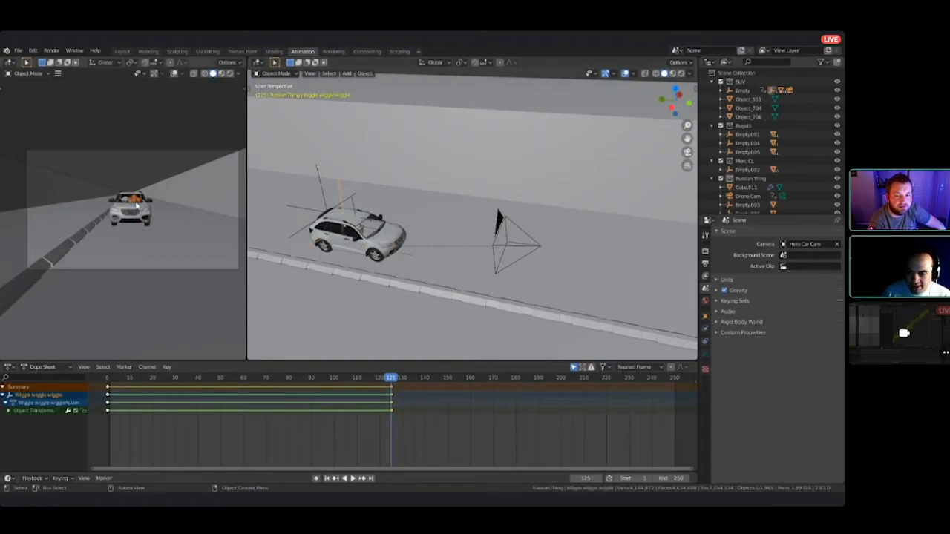
{"action": "left_click", "coordinate": [534, 250]}
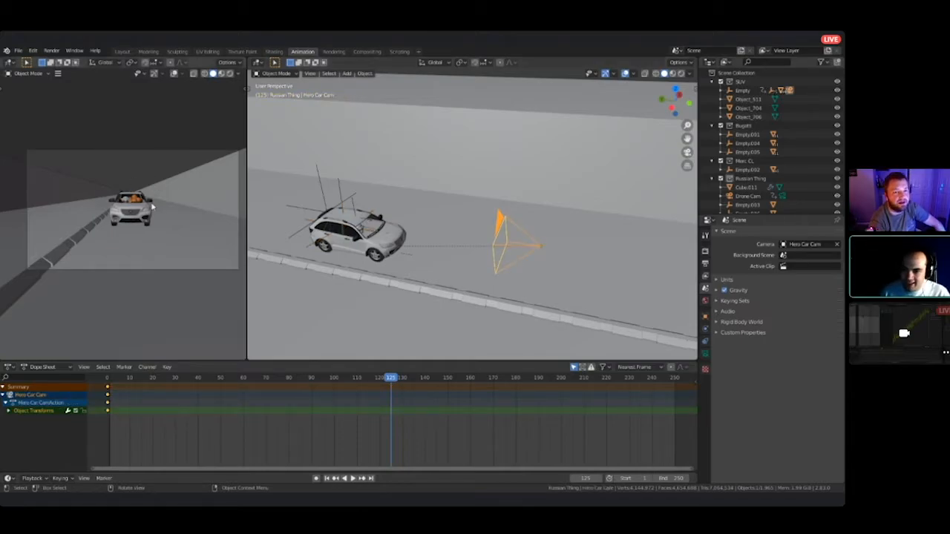
{"action": "key", "text": "KP_0"}
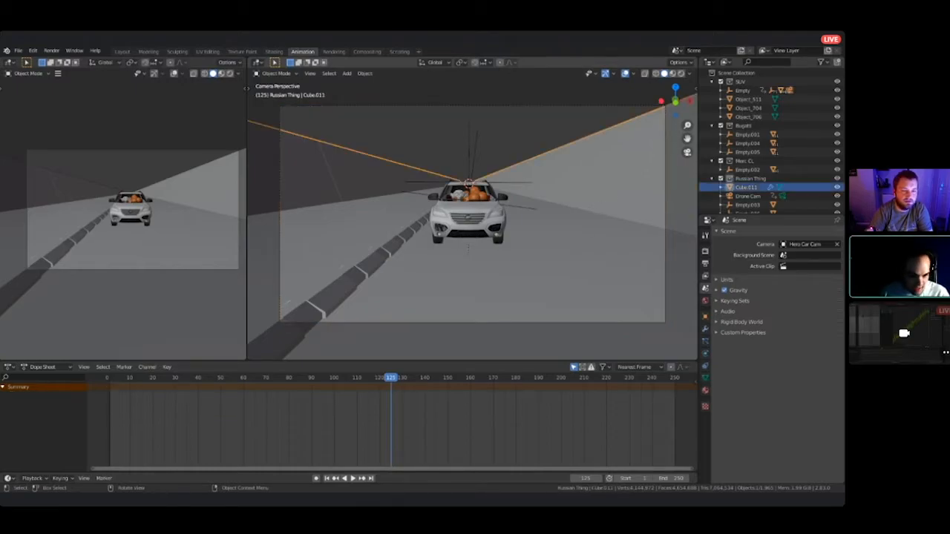
{"action": "key", "text": "KP_0"}
{"action": "middle_click_drag", "start_coordinate": [471, 222], "coordinate": [512, 224]}
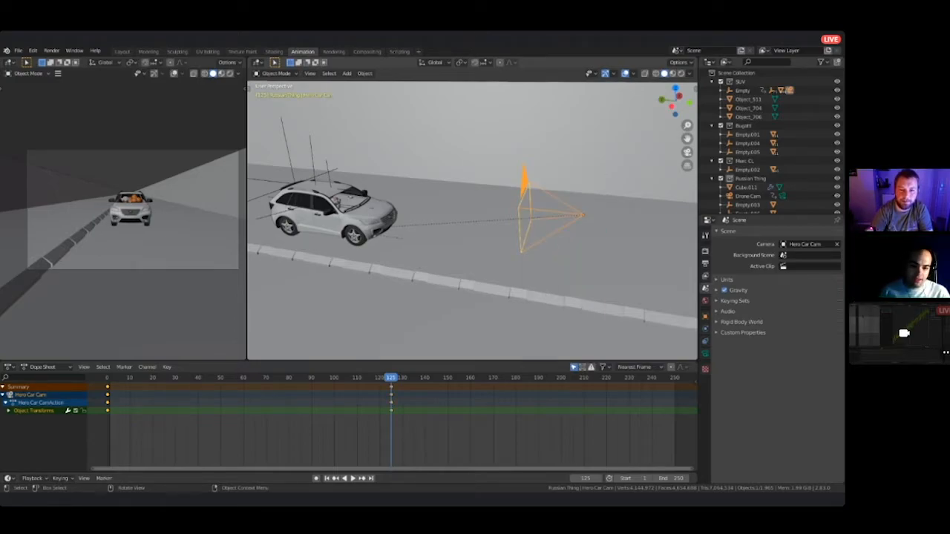
{"action": "key", "text": "i"}
- Play back the pull-out move through the Hero Car Cam's view and stop at frame 75
{"action": "key", "text": "KP_0"}
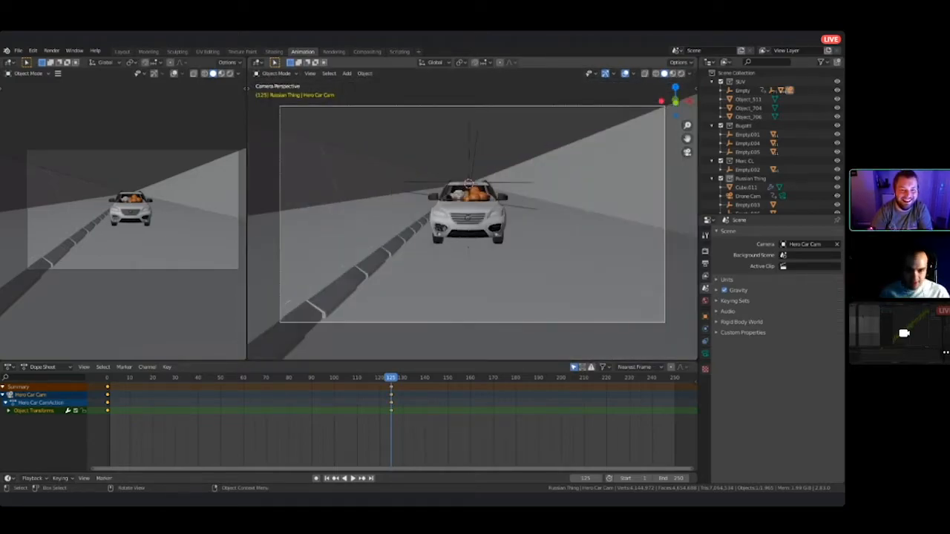
{"action": "left_click", "coordinate": [295, 376]}
{"action": "key", "text": "space"}
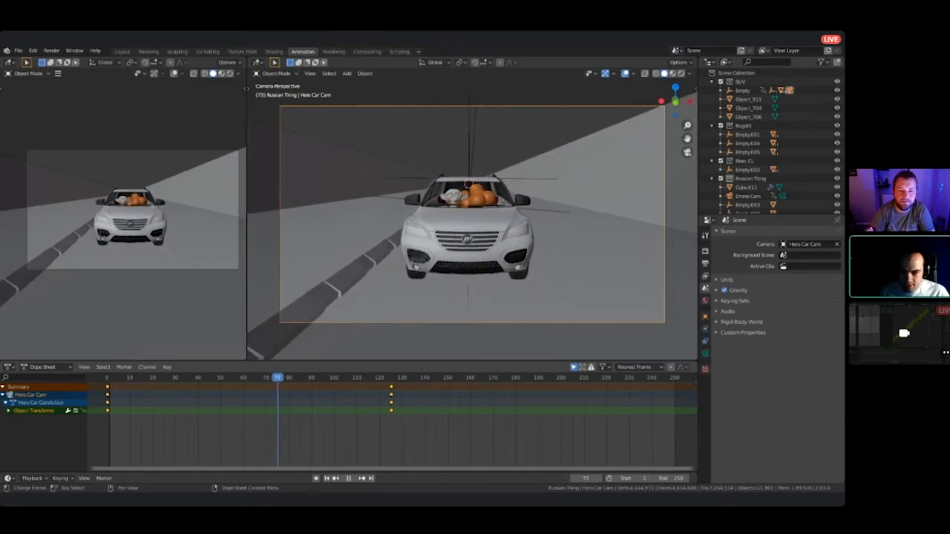
{"action": "key", "text": "space"}
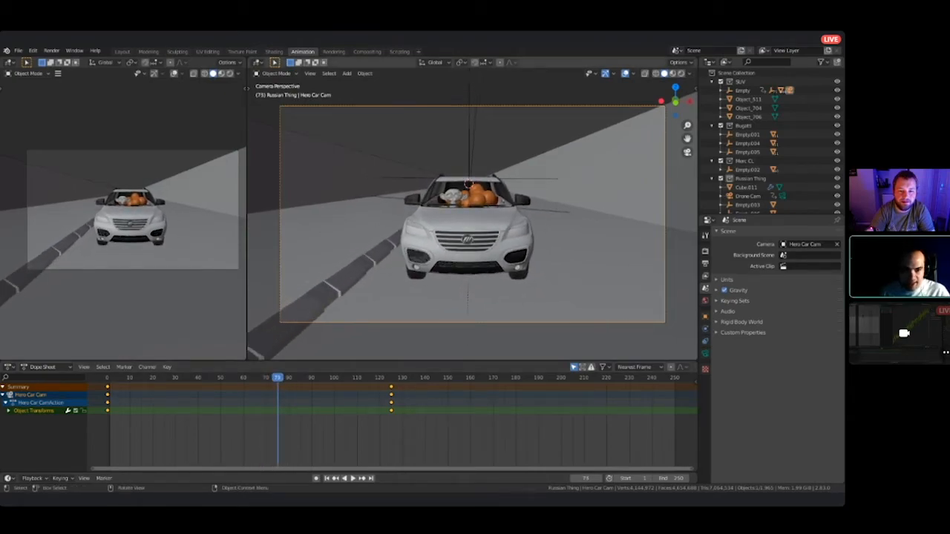
- Select the empty at the SUV's rear and examine the car and camera on the road from above
{"action": "left_click", "coordinate": [408, 180]}
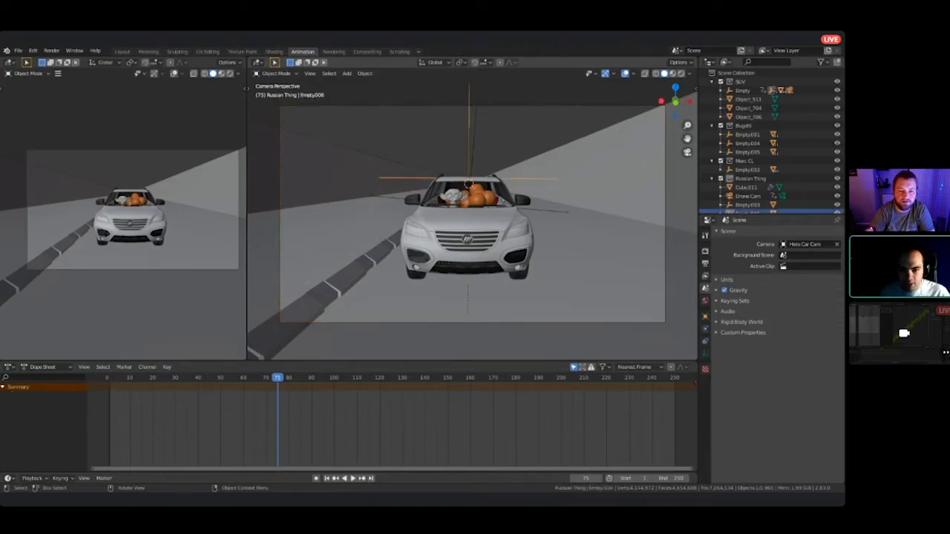
{"action": "middle_click_drag", "start_coordinate": [408, 181], "coordinate": [467, 219]}
{"action": "scroll", "coordinate": [467, 219], "scroll_direction": "down", "scroll_amount": 3}
{"action": "scroll", "coordinate": [491, 268], "scroll_direction": "down", "scroll_amount": 5}
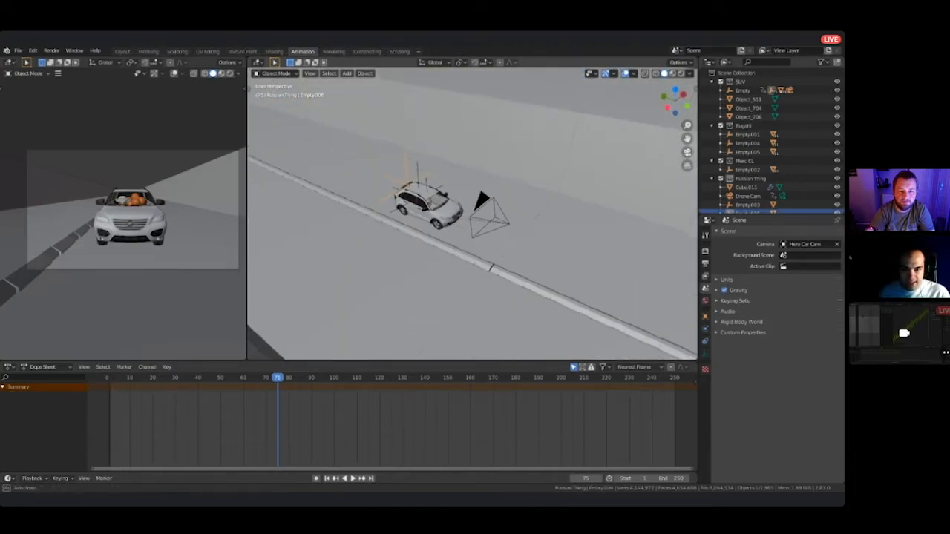
{"action": "middle_click_drag", "start_coordinate": [491, 267], "coordinate": [586, 269]}
{"action": "left_click_drag", "start_coordinate": [388, 380], "coordinate": [279, 383]}
{"action": "middle_click_drag", "start_coordinate": [417, 225], "coordinate": [446, 236]}
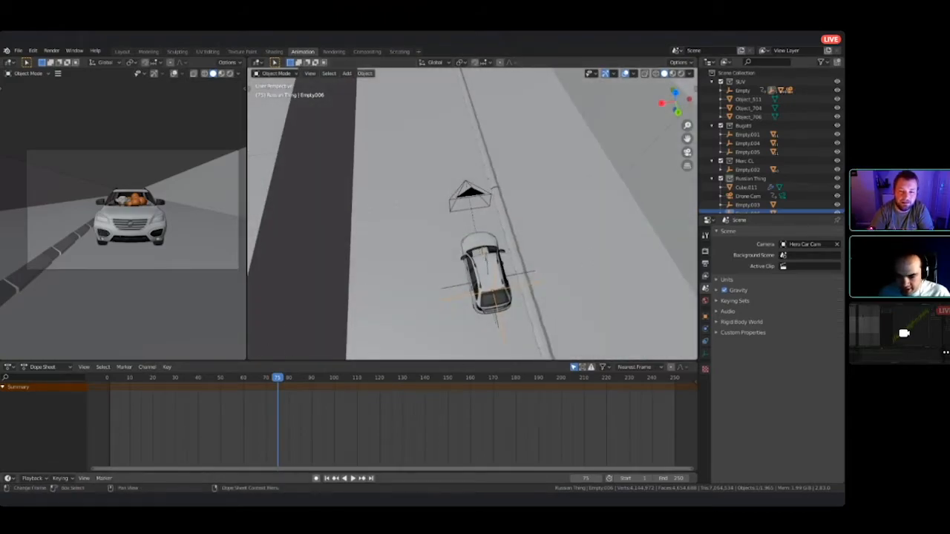
- Save the project file and enable automatic keyframing
{"action": "left_click", "coordinate": [18, 50]}
{"action": "left_click", "coordinate": [29, 109]}
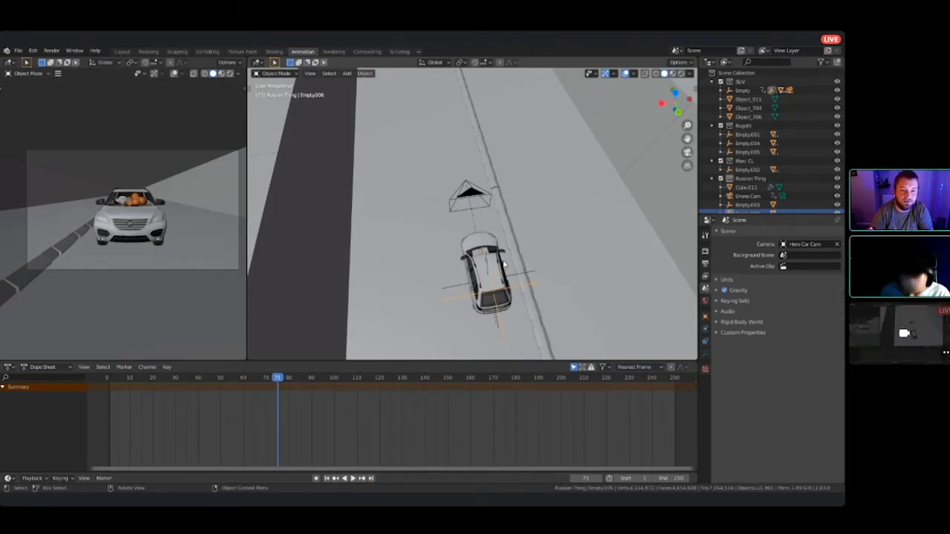
{"action": "left_click", "coordinate": [316, 478]}
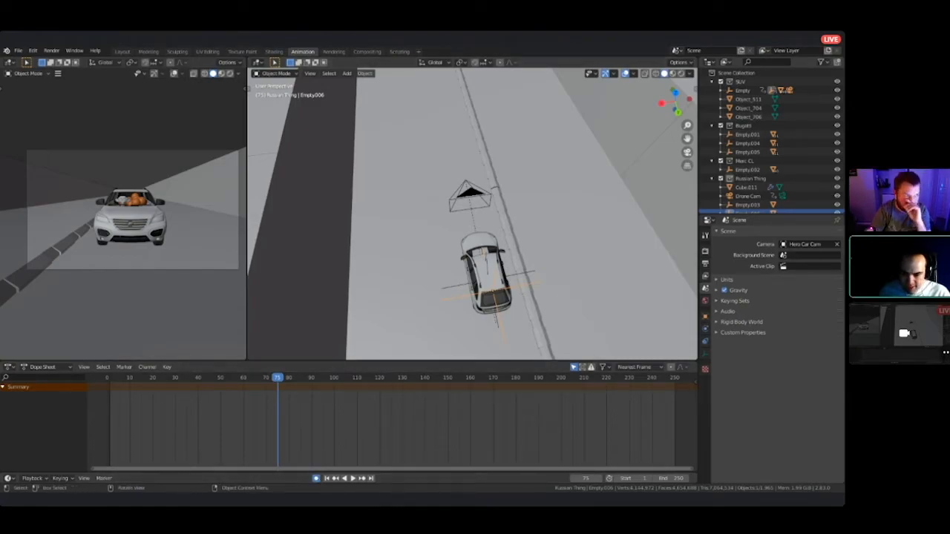
- Select the Wiggle wiggle wiggle empty and nudge it at frame 75 to record a keyframe
{"action": "middle_click_drag", "start_coordinate": [472, 215], "coordinate": [549, 205]}
{"action": "left_click", "coordinate": [498, 276]}
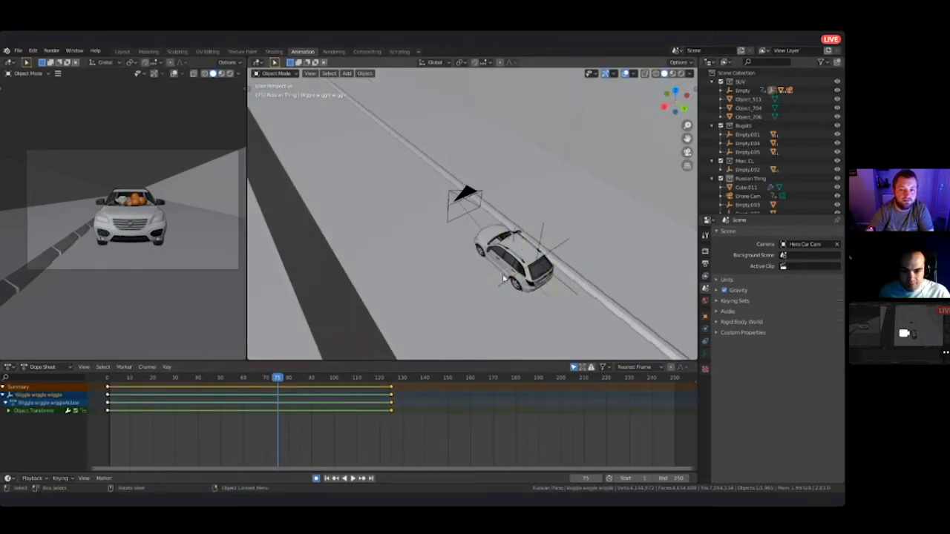
{"action": "mouse_move", "coordinate": [521, 273]}
{"action": "middle_mouse_down"}
{"action": "mouse_move", "coordinate": [468, 237]}
{"action": "mouse_move", "coordinate": [515, 284]}
{"action": "middle_mouse_up"}
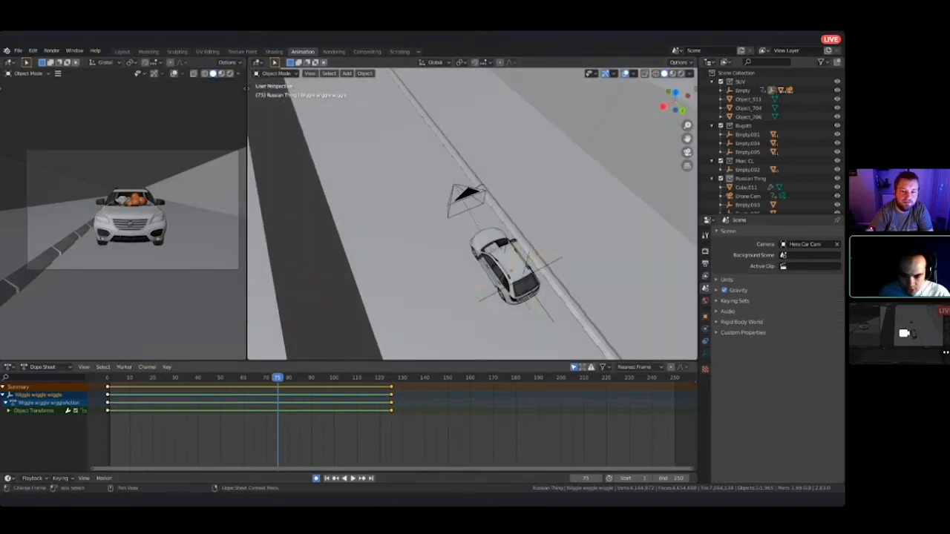
{"action": "middle_click_drag", "start_coordinate": [460, 245], "coordinate": [412, 209]}
{"action": "key", "text": "g"}
{"action": "key", "text": "Return"}
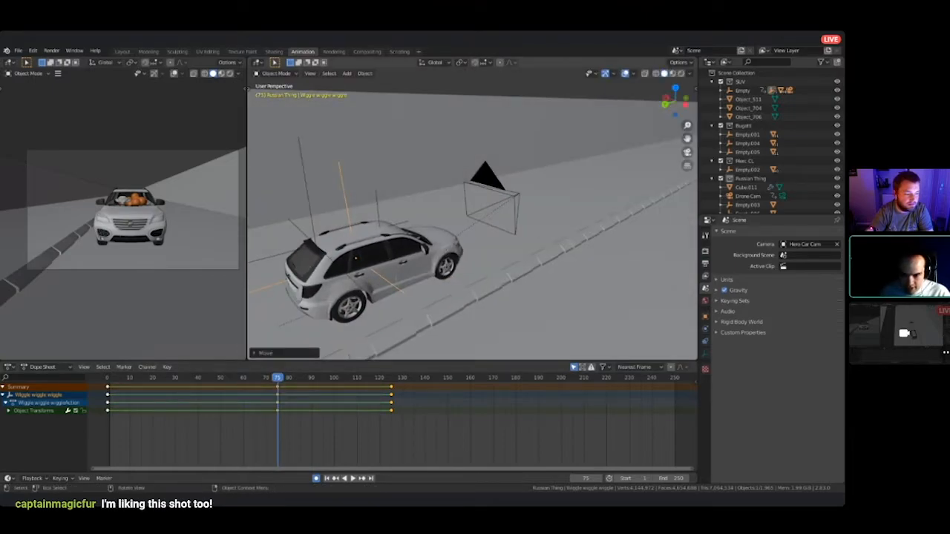
{"action": "left_click_drag", "start_coordinate": [277, 377], "coordinate": [314, 377]}
{"action": "middle_click_drag", "start_coordinate": [471, 213], "coordinate": [501, 284]}
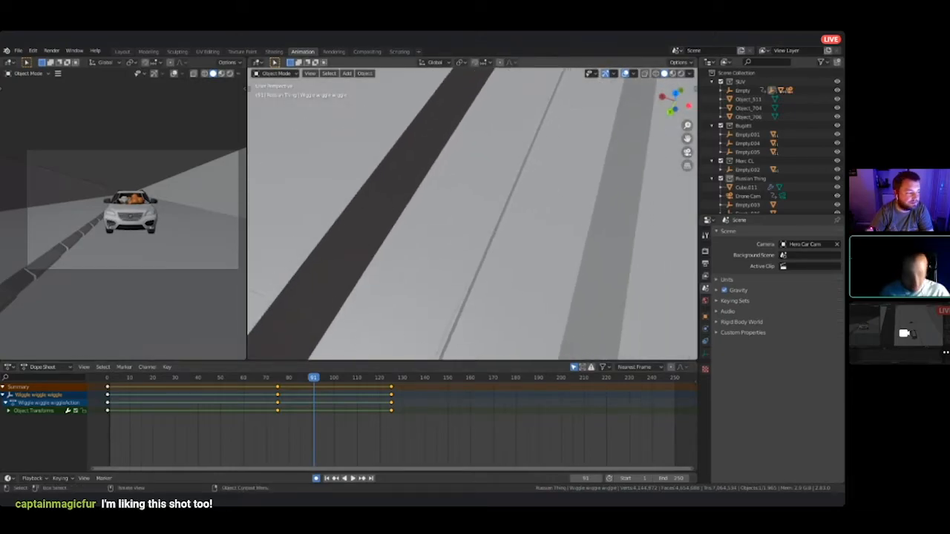
{"action": "key", "text": "KP_Decimal"}
{"action": "scroll", "coordinate": [472, 213], "scroll_direction": "down", "scroll_amount": 3}
{"action": "middle_click_drag", "start_coordinate": [472, 214], "coordinate": [552, 225]}
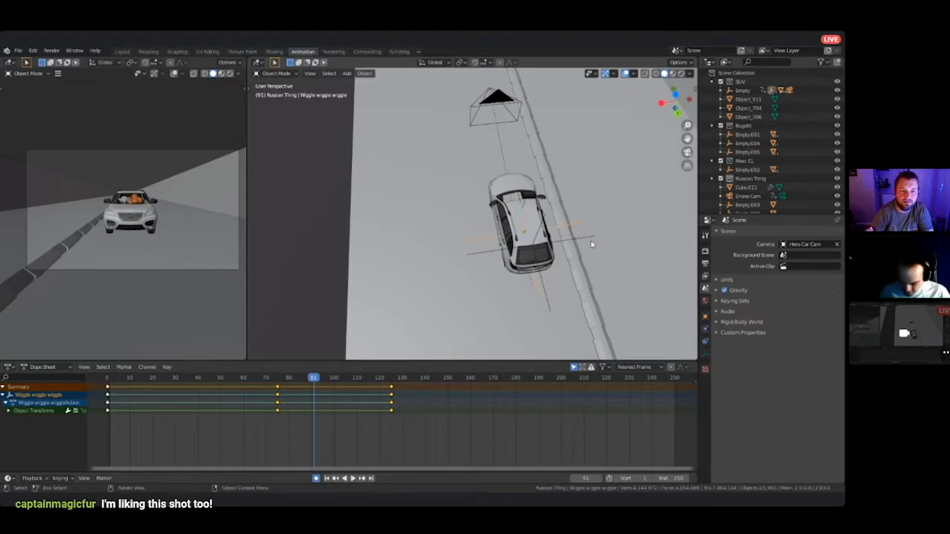
{"action": "key", "text": "g"}
{"action": "key", "text": "z"}
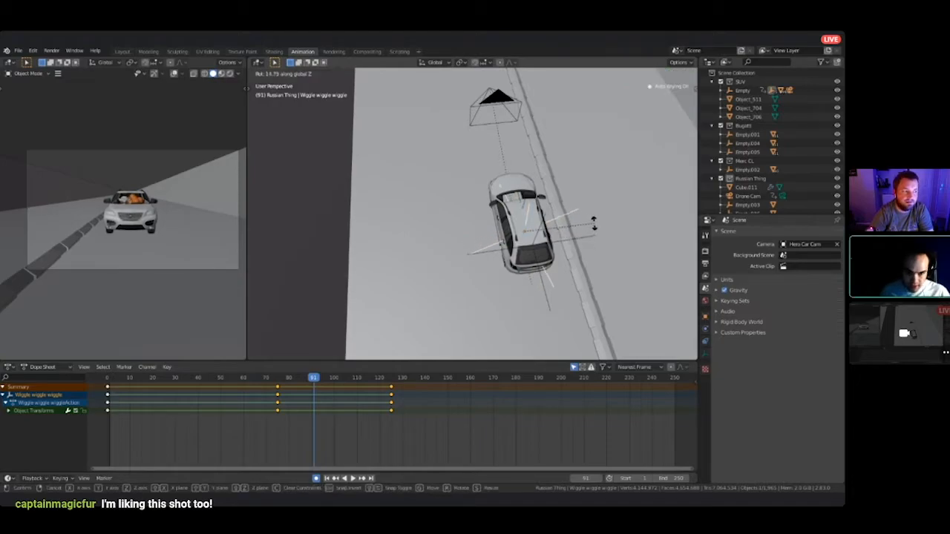
{"action": "right_click", "coordinate": [593, 224]}
{"action": "middle_click_drag", "start_coordinate": [567, 265], "coordinate": [493, 230]}
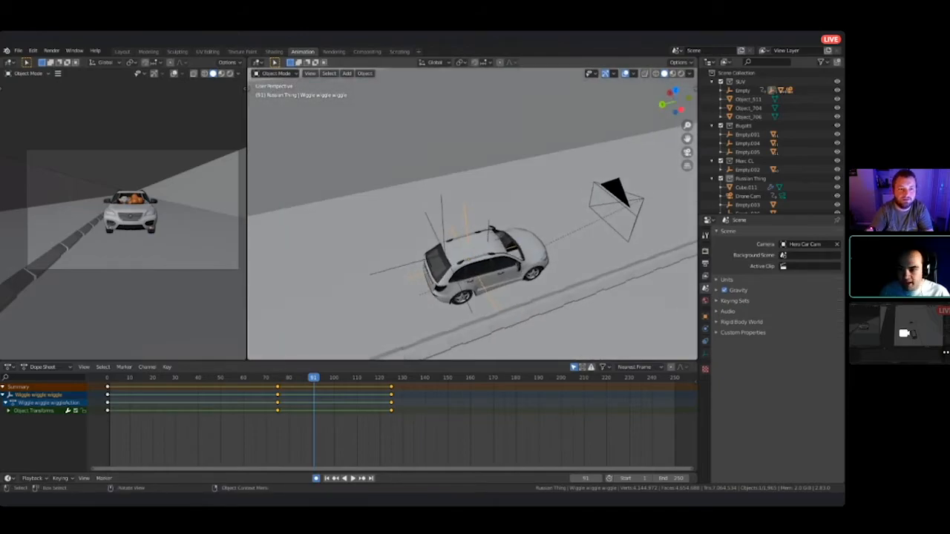
- Select the SUV's main Empty, nudge it at frame 75 to record a keyframe, and play the result
{"action": "left_click", "coordinate": [491, 228]}
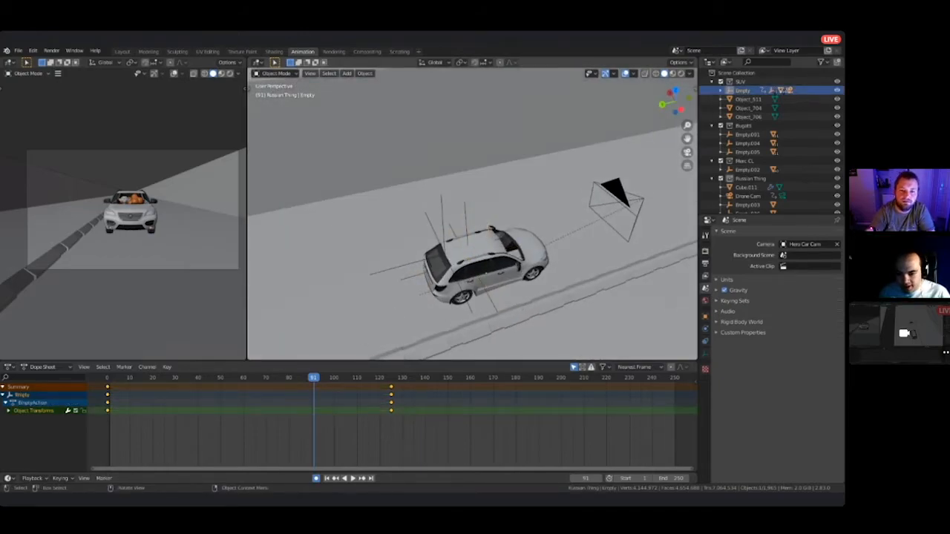
{"action": "left_click", "coordinate": [266, 377]}
{"action": "key", "text": "space"}
{"action": "key", "text": "space"}
{"action": "middle_click_drag", "start_coordinate": [472, 222], "coordinate": [586, 230]}
{"action": "key", "text": "KP_Decimal"}
{"action": "middle_click_drag", "start_coordinate": [439, 147], "coordinate": [407, 185]}
{"action": "key", "text": "g"}
{"action": "key", "text": "Return"}
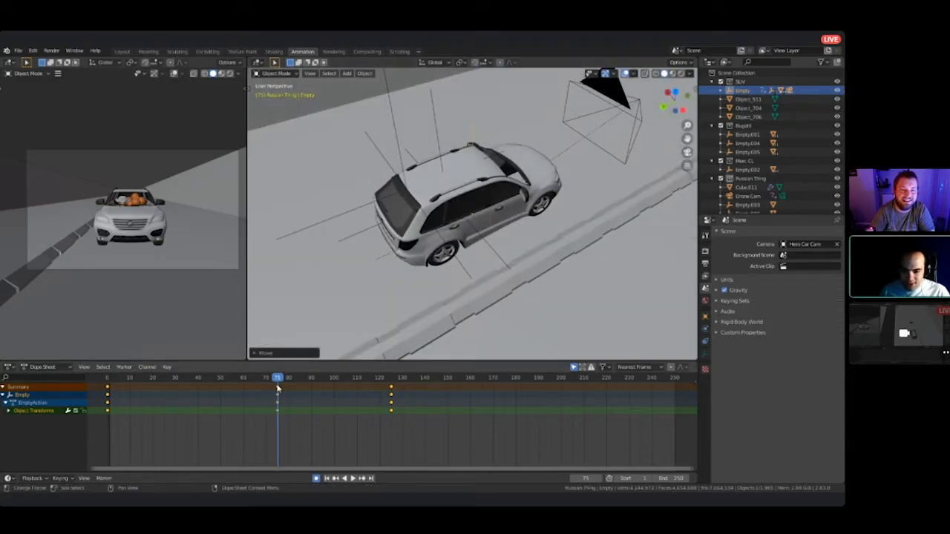
{"action": "key", "text": "space"}
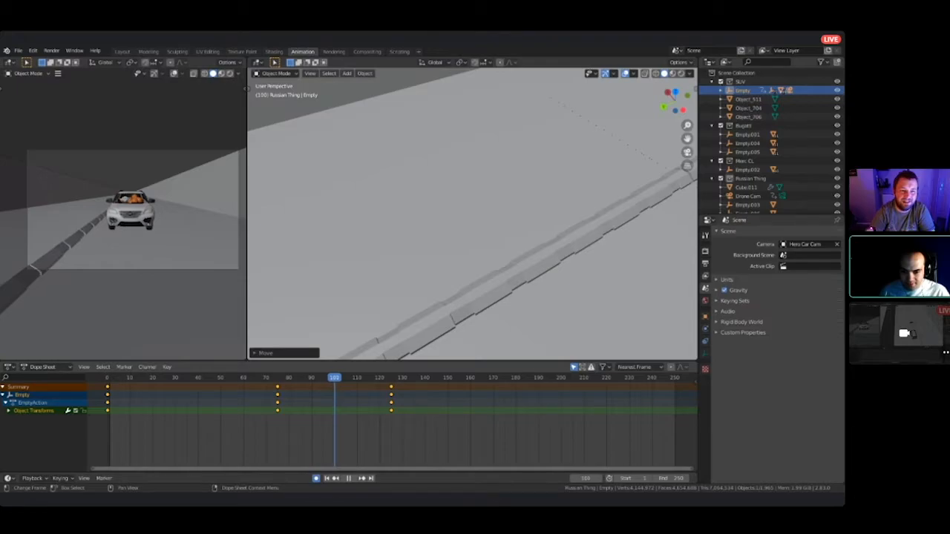
{"action": "key", "text": "space"}
{"action": "key", "text": "KP_Decimal"}
{"action": "middle_click_drag", "start_coordinate": [454, 165], "coordinate": [542, 213]}
{"action": "scroll", "coordinate": [519, 182], "scroll_direction": "down", "scroll_amount": 2}
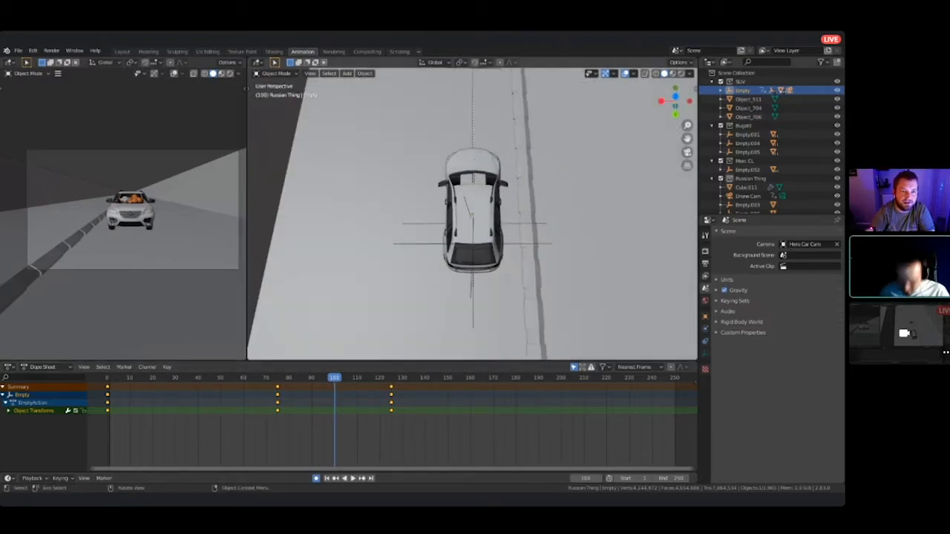
{"action": "key", "text": "r"}
{"action": "key", "text": "z"}
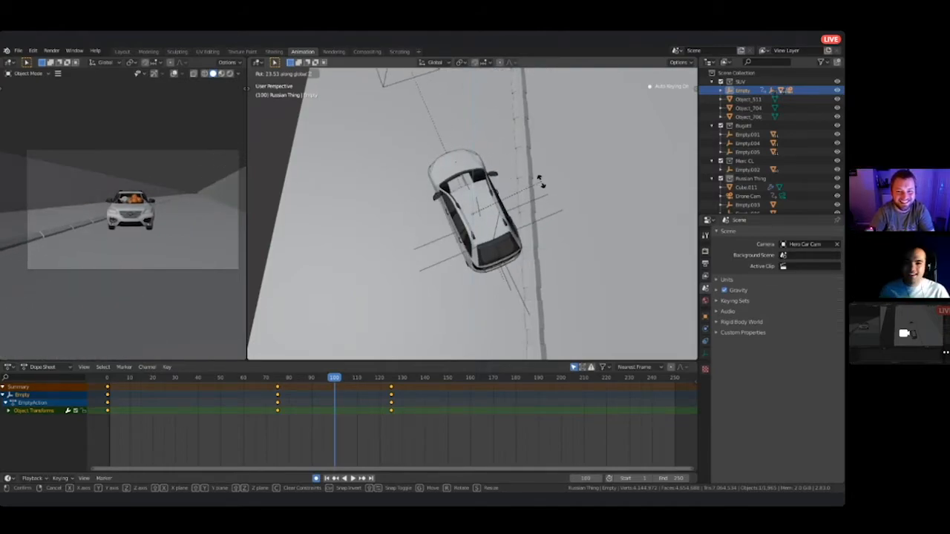
{"action": "key", "text": "Escape"}
- Select the Hero Car Cam and delete its keyframes at frames 0 and 125
{"action": "middle_click_drag", "start_coordinate": [519, 245], "coordinate": [408, 230]}
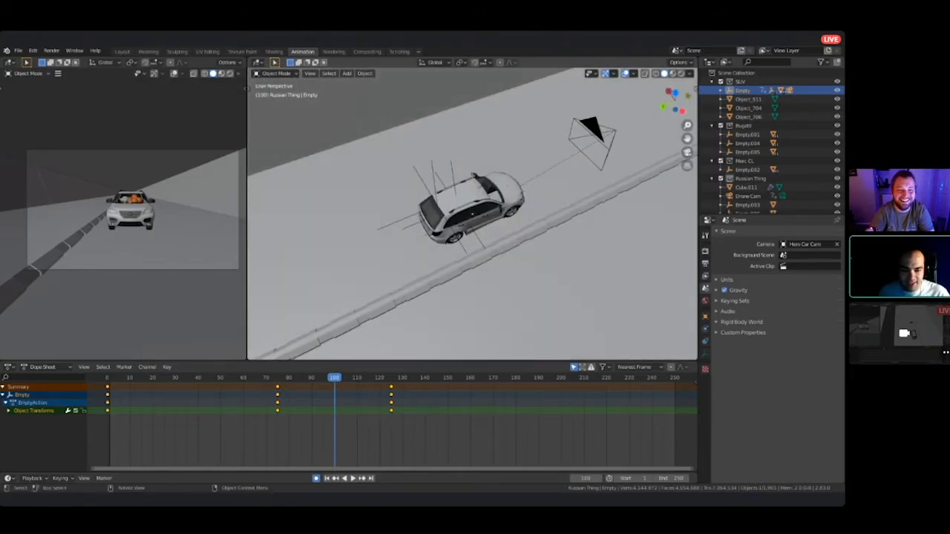
{"action": "left_click", "coordinate": [601, 163]}
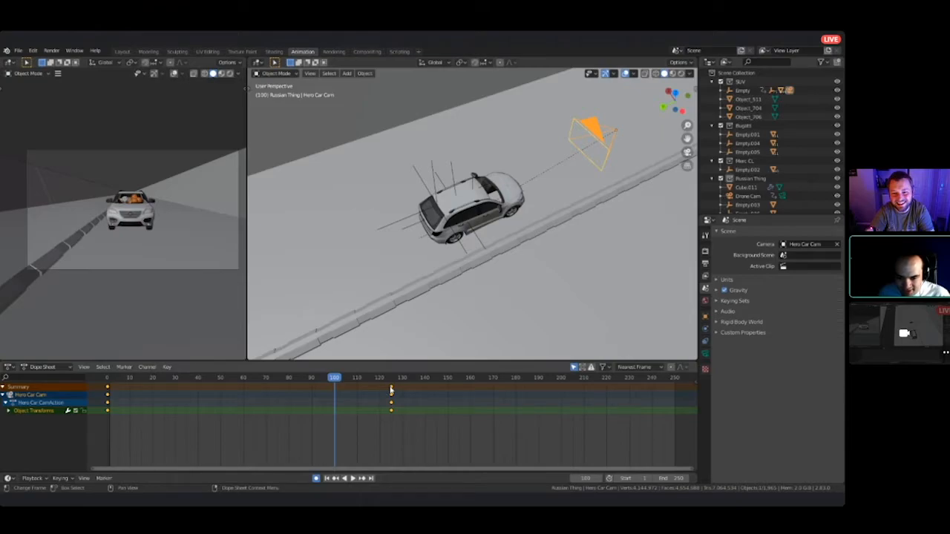
{"action": "left_click", "coordinate": [391, 387]}
{"action": "left_click", "coordinate": [390, 410]}
{"action": "left_click", "coordinate": [391, 402]}
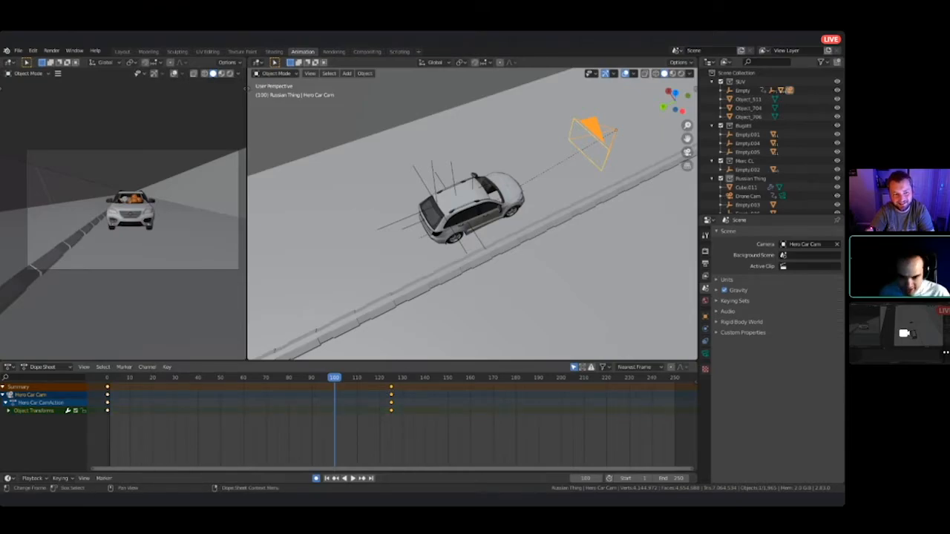
{"action": "key", "text": "Delete"}
{"action": "left_click", "coordinate": [107, 387]}
{"action": "key", "text": "Delete"}
- Return to frame 0 and duplicate the Hero Car Cam in place
{"action": "left_click_drag", "start_coordinate": [334, 378], "coordinate": [252, 378]}
{"action": "key", "text": "Escape"}
{"action": "key", "text": "KP_Decimal"}
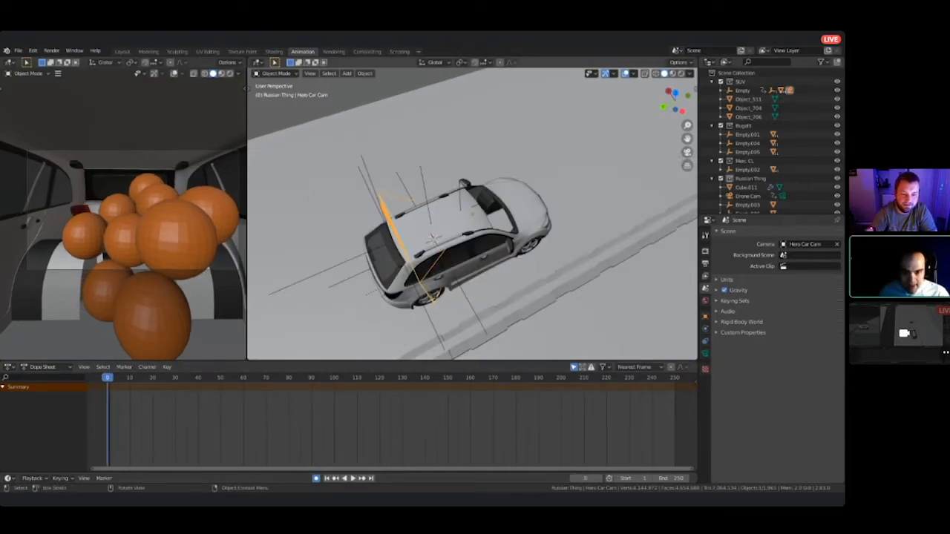
{"action": "scroll", "coordinate": [471, 214], "scroll_direction": "down", "scroll_amount": 2}
{"action": "middle_click_drag", "start_coordinate": [471, 214], "coordinate": [436, 197]}
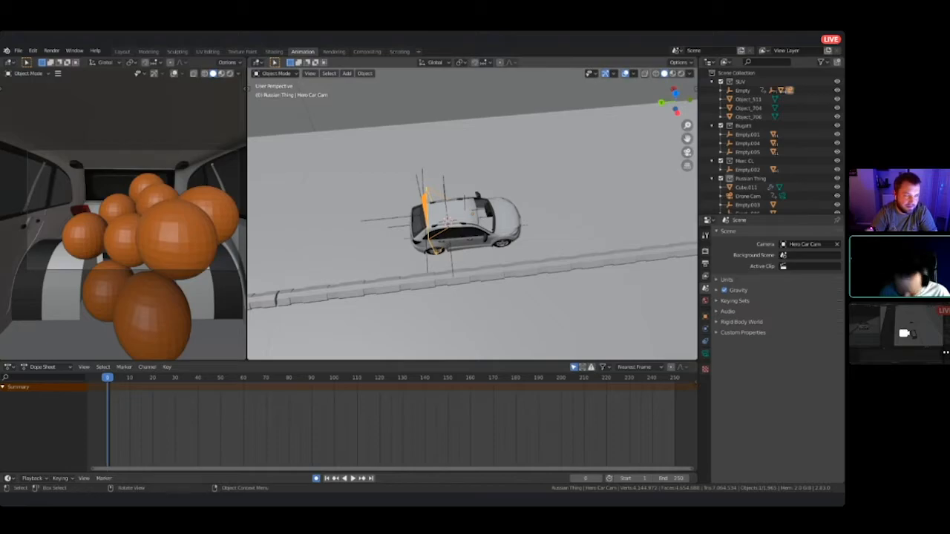
{"action": "middle_click_drag", "start_coordinate": [591, 224], "coordinate": [508, 251], "text": "shift"}
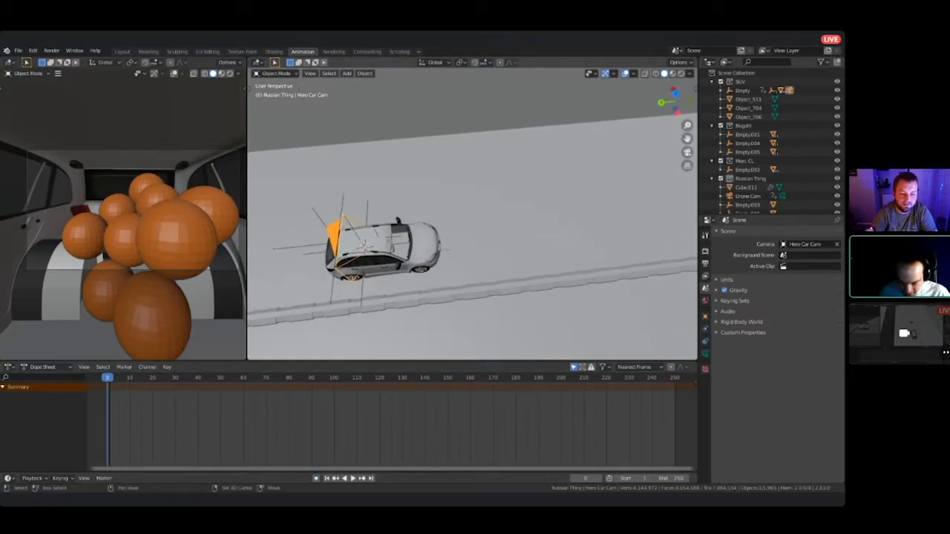
{"action": "key", "text": "g"}
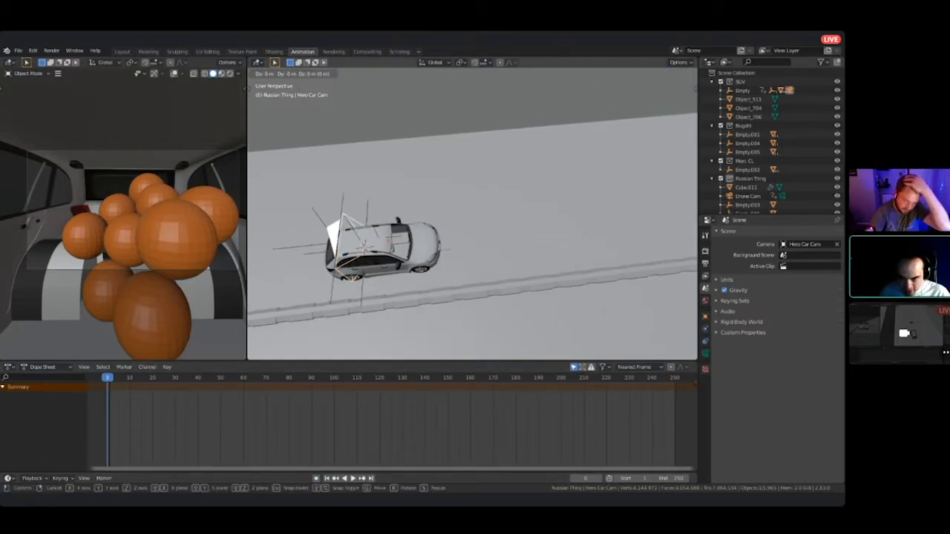
{"action": "key", "text": "Escape"}
{"action": "key", "text": "shift+d"}
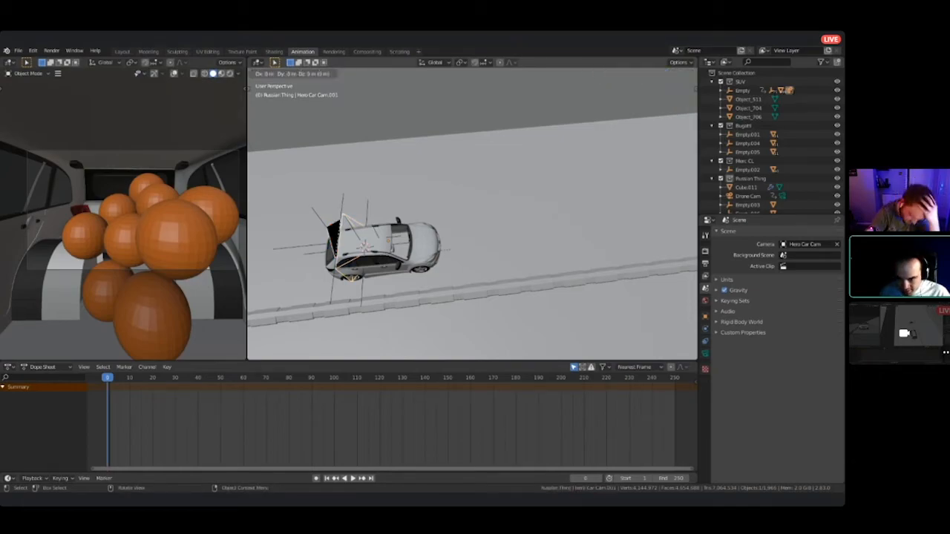
{"action": "key", "text": "Escape"}
- Move the duplicated camera along the Y axis to the front of the SUV
{"action": "key", "text": "g"}
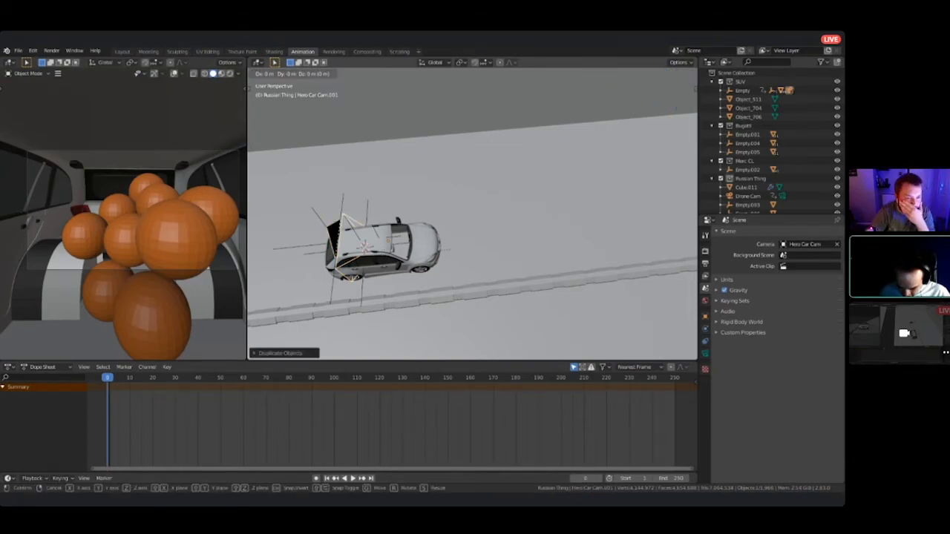
{"action": "key", "text": "x"}
{"action": "key", "text": "y"}
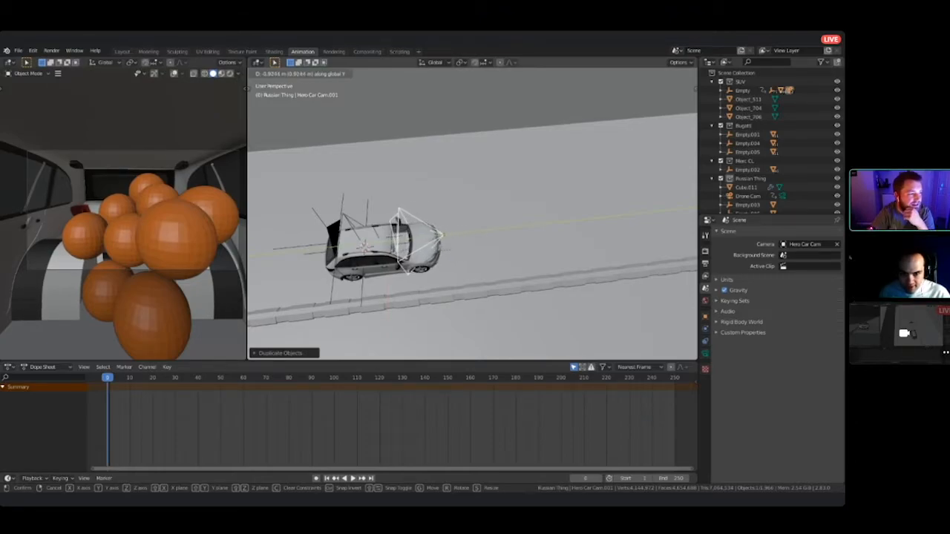
{"action": "key", "text": "Return"}
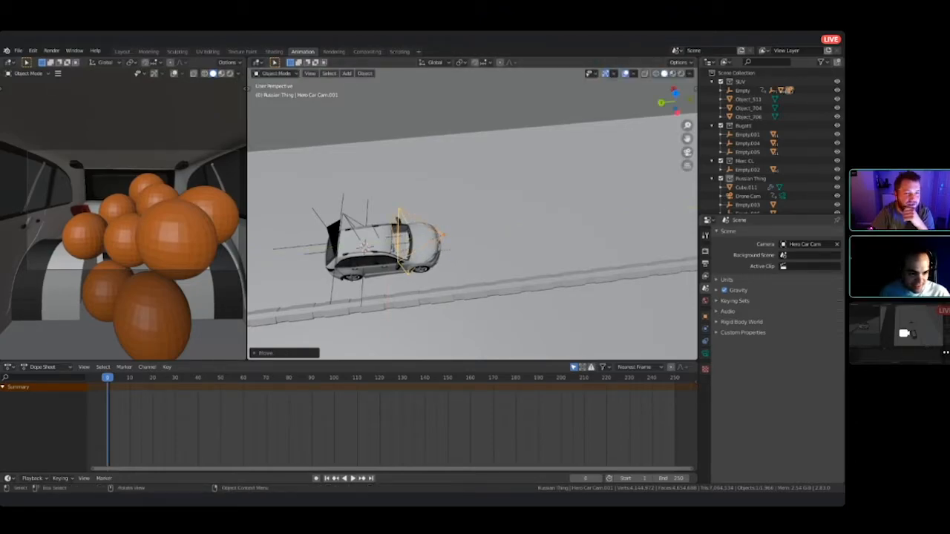
- Rename the original Hero Car Cam at the SUV's rear as Opening Shot
{"action": "left_click", "coordinate": [705, 316]}
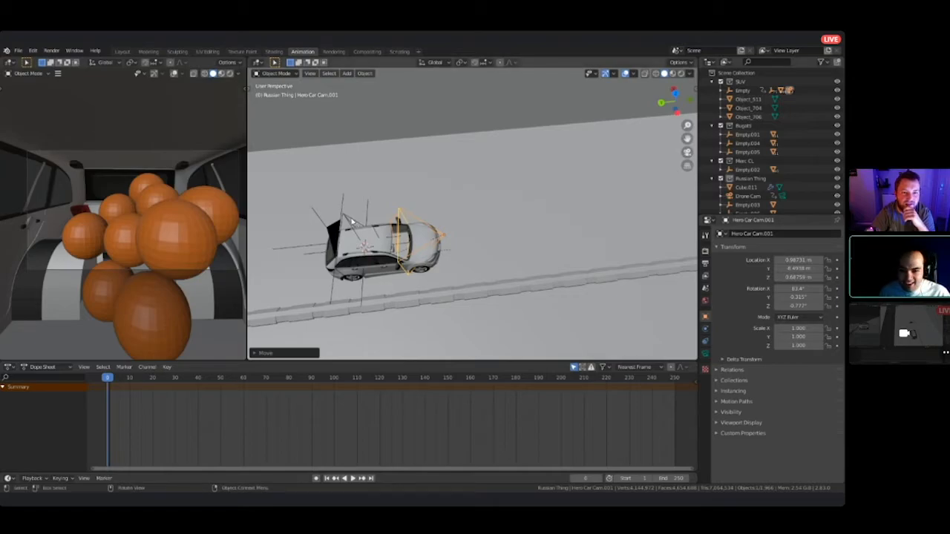
{"action": "left_click", "coordinate": [355, 223]}
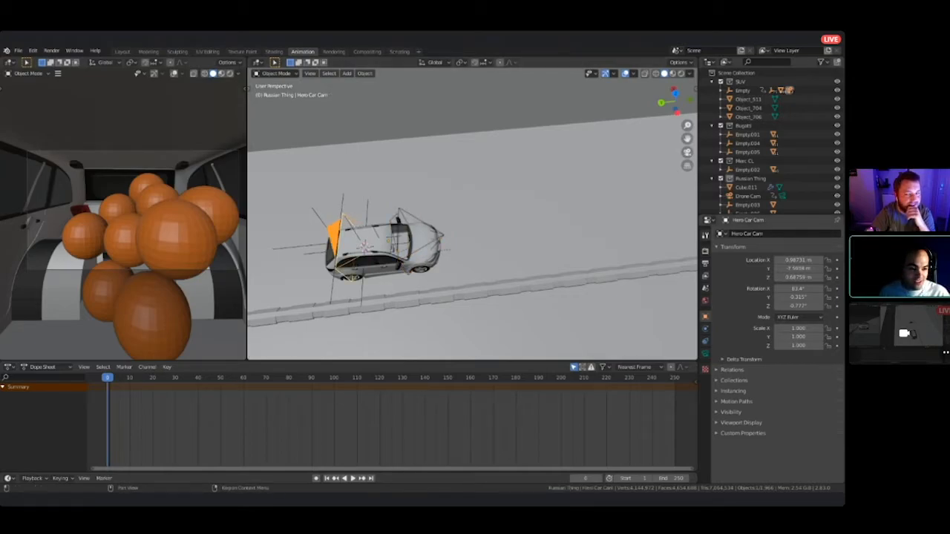
{"action": "left_click", "coordinate": [779, 233]}
{"action": "type", "text": "C"}
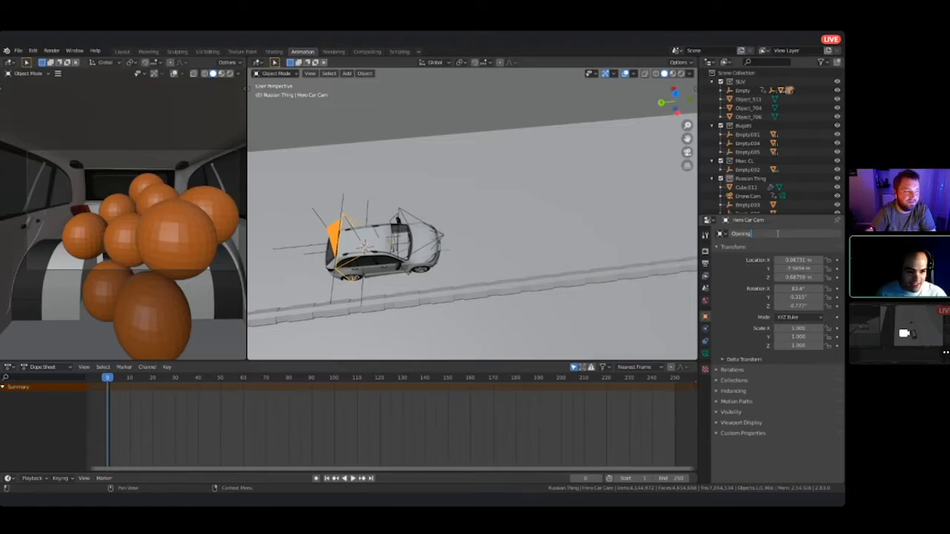
{"action": "type", "text": "Sh"}
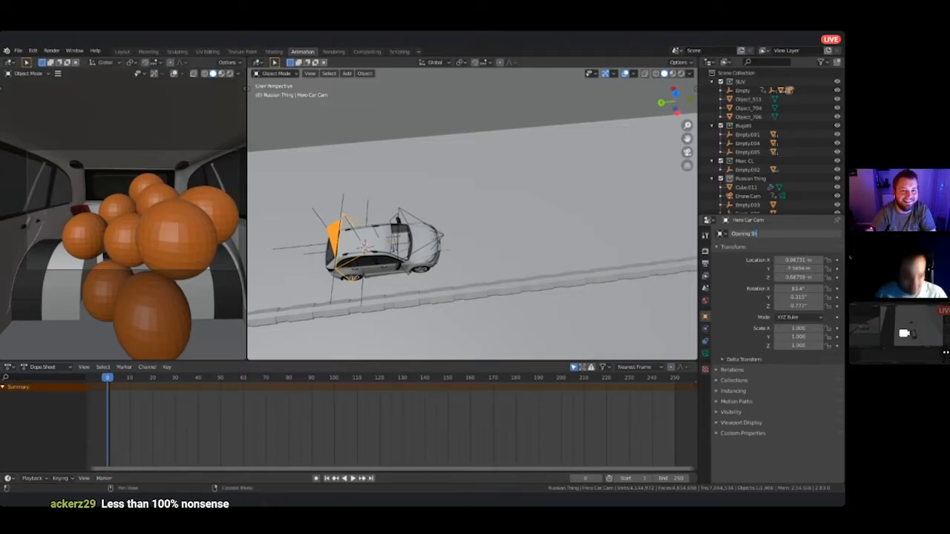
{"action": "type", "text": "ot"}
{"action": "key", "text": "Return"}
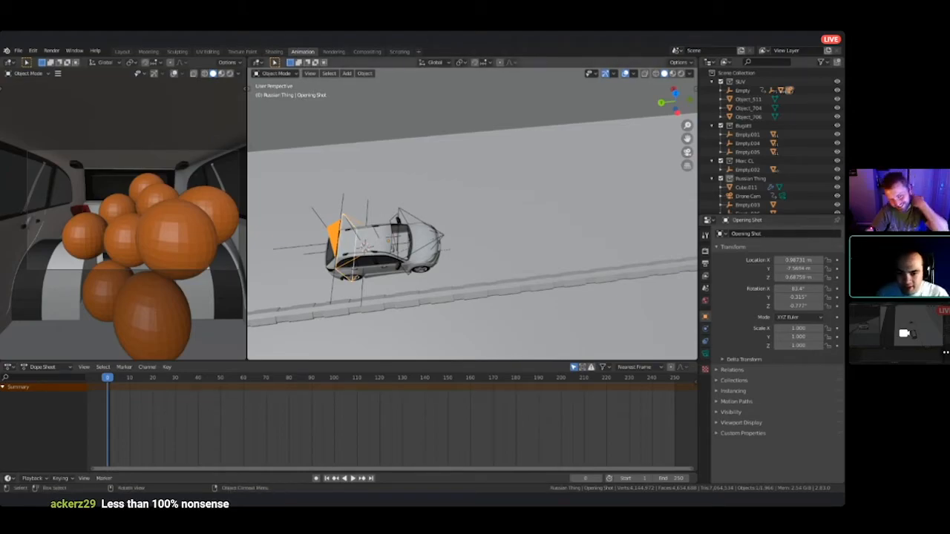
- Clear the Opening Shot camera's Empty parent so that it is independent of the SUV
{"action": "left_click", "coordinate": [339, 247]}
{"action": "left_click", "coordinate": [334, 235]}
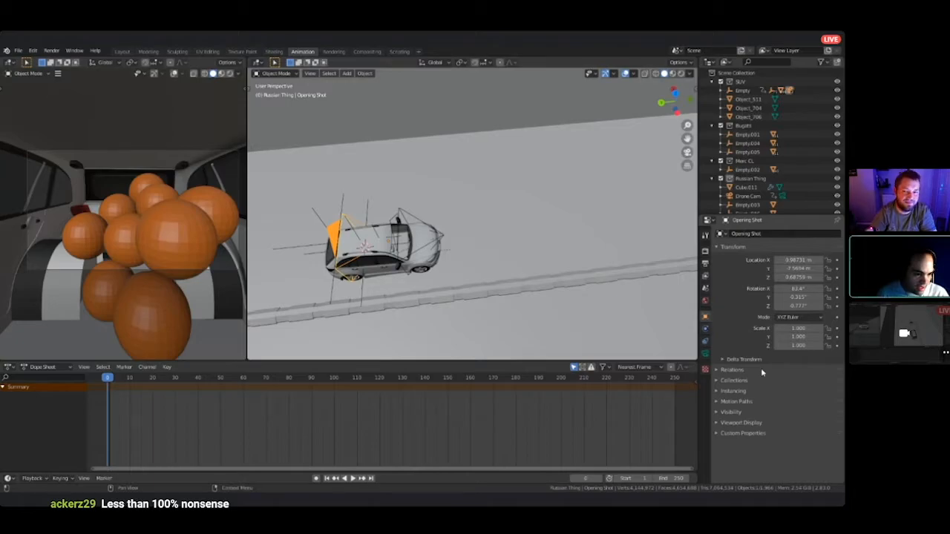
{"action": "left_click", "coordinate": [733, 370]}
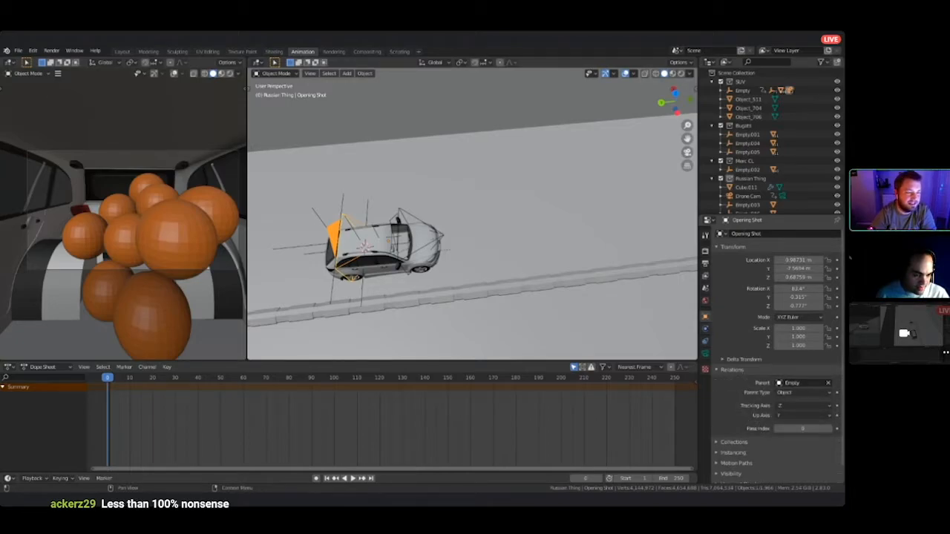
{"action": "left_click", "coordinate": [828, 382]}
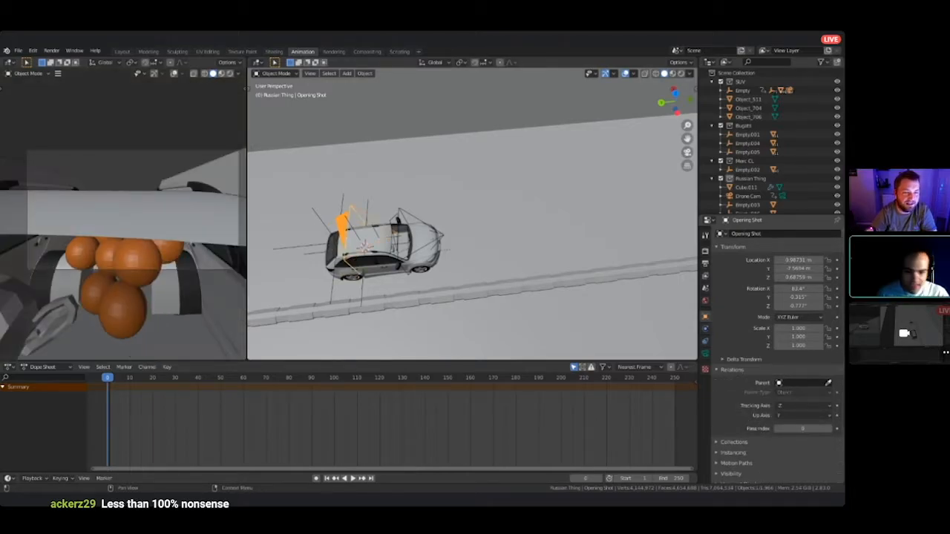
- With automatic keyframing enabled, lower the Opening Shot camera to about Z 0.52 m at frame 0 and adjust its framing along Y
{"action": "middle_click_drag", "start_coordinate": [418, 234], "coordinate": [411, 212]}
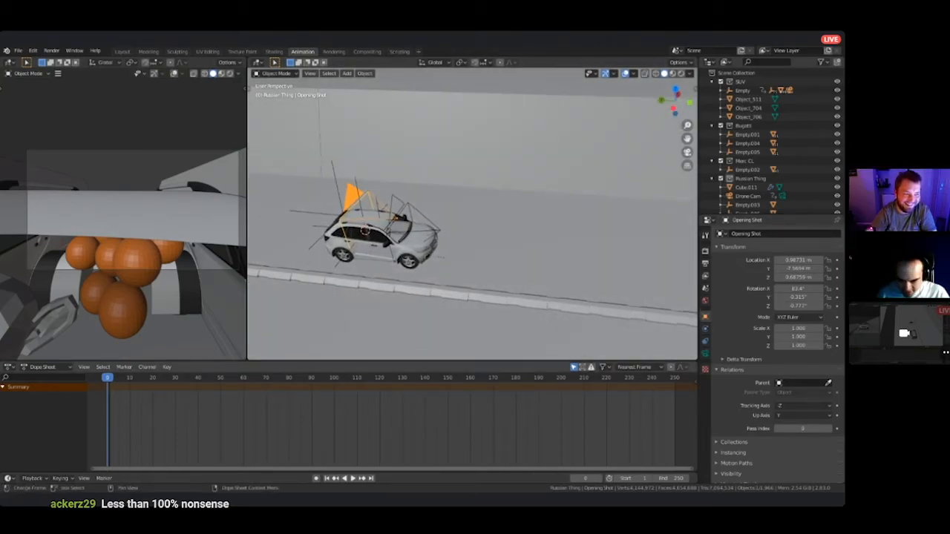
{"action": "left_click", "coordinate": [316, 478]}
{"action": "key", "text": "g"}
{"action": "key", "text": "z"}
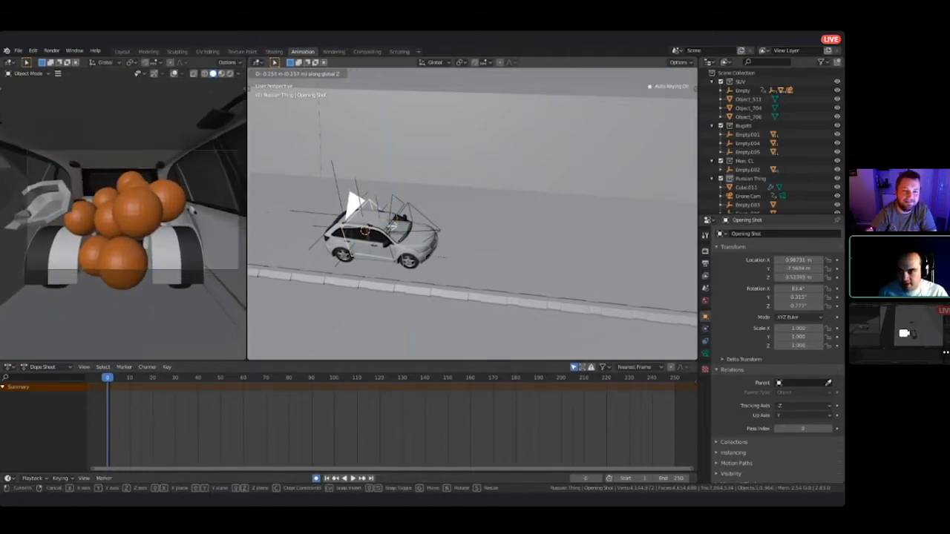
{"action": "key", "text": "Return"}
{"action": "key", "text": "g"}
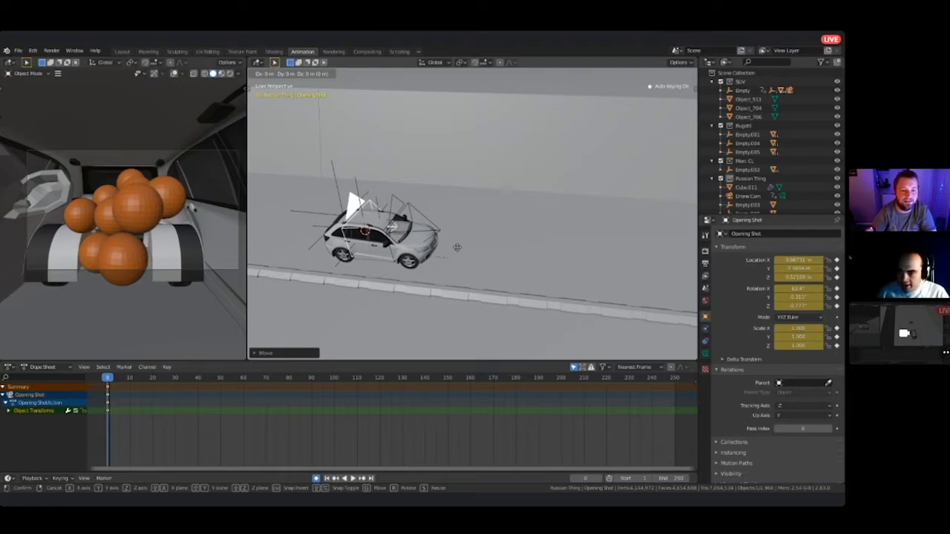
{"action": "key", "text": "y"}
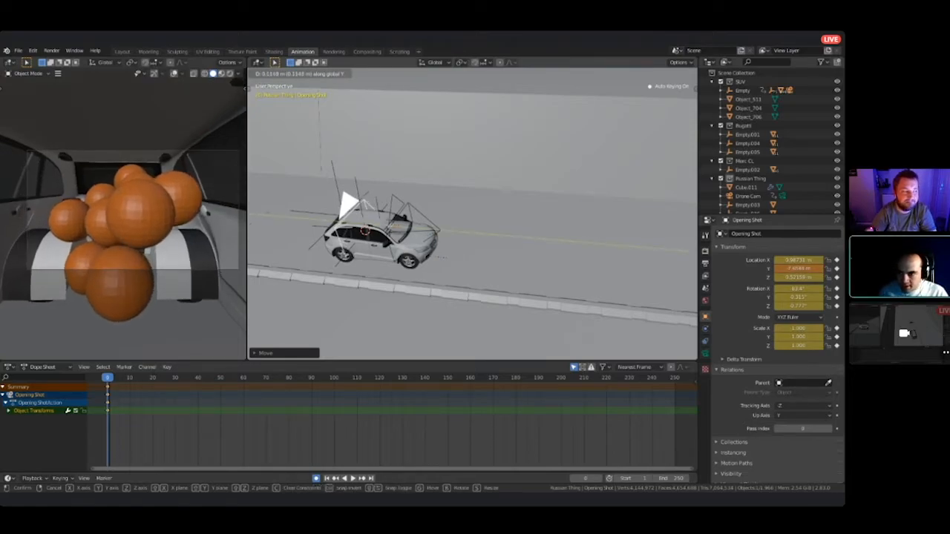
{"action": "key", "text": "Return"}
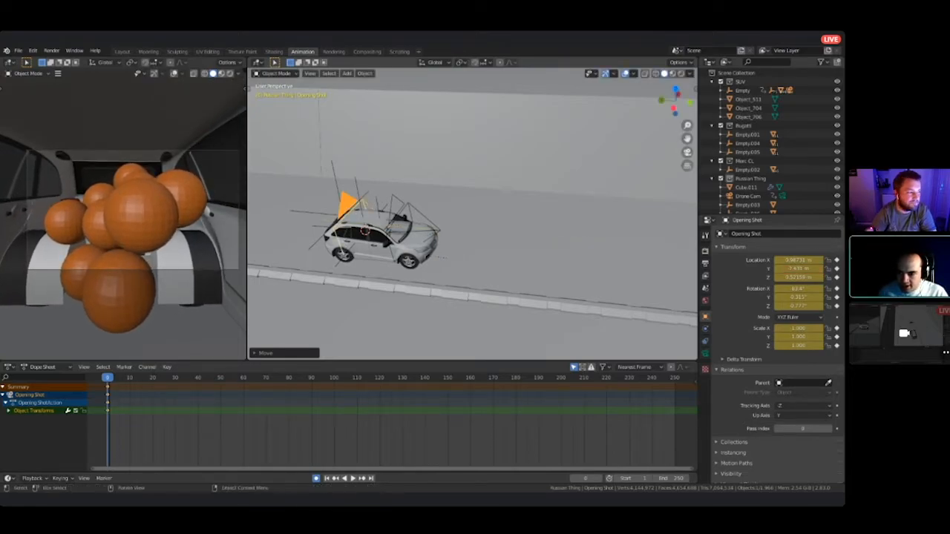
- At frame 125, move the Opening Shot camera about 154 m down the road along Y to keyframe it ahead of the SUV
{"action": "left_click", "coordinate": [387, 381]}
{"action": "scroll", "coordinate": [444, 185], "scroll_direction": "down", "scroll_amount": 10}
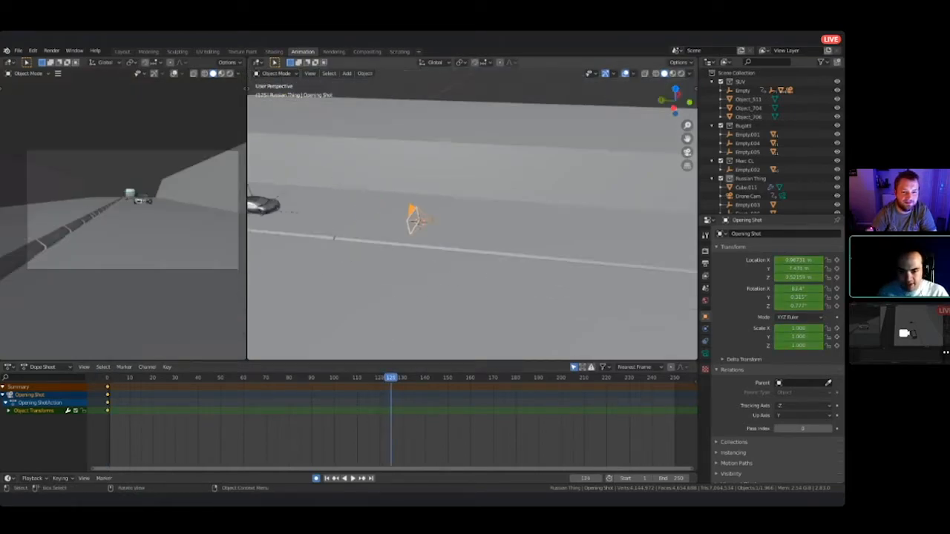
{"action": "middle_click_drag", "start_coordinate": [445, 207], "coordinate": [360, 224], "text": "shift"}
{"action": "scroll", "coordinate": [472, 216], "scroll_direction": "down", "scroll_amount": 11}
{"action": "scroll", "coordinate": [472, 215], "scroll_direction": "up", "scroll_amount": 4}
{"action": "key", "text": "g"}
{"action": "key", "text": "y"}
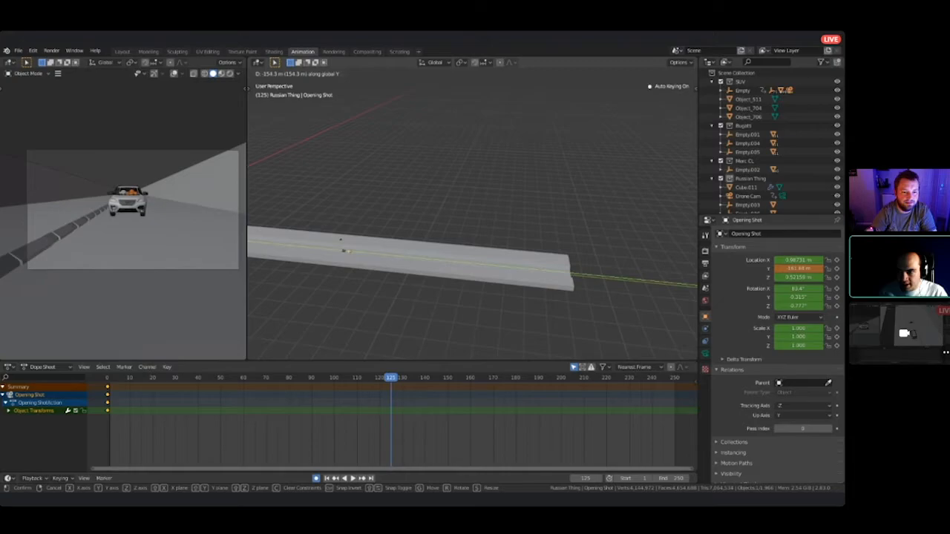
{"action": "key", "text": "Return"}
- Raise the Opening Shot camera to about Z 0.86 m at frame 125 and shift it slightly along Y toward the SUV
{"action": "scroll", "coordinate": [472, 215], "scroll_direction": "up", "scroll_amount": 4}
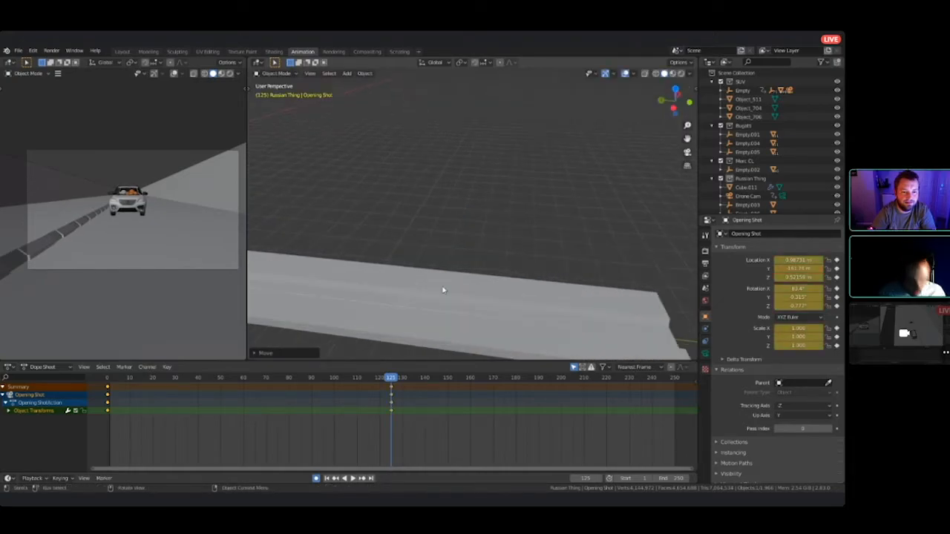
{"action": "key", "text": "KP_Decimal"}
{"action": "scroll", "coordinate": [444, 290], "scroll_direction": "down", "scroll_amount": 2}
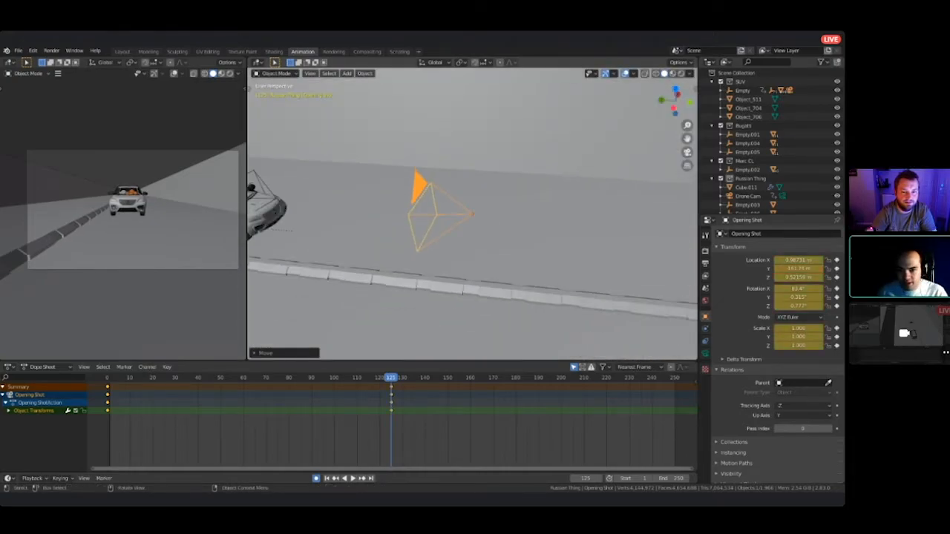
{"action": "key", "text": "g"}
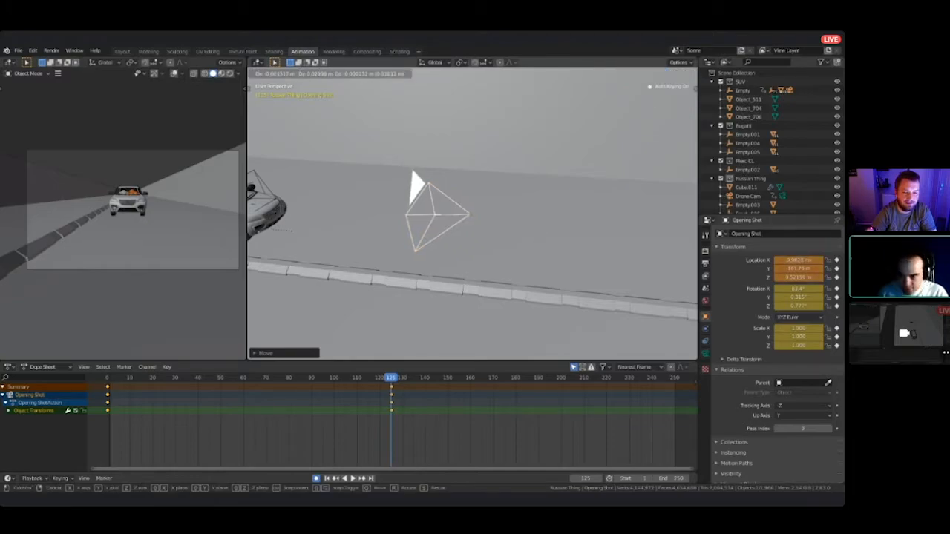
{"action": "key", "text": "z"}
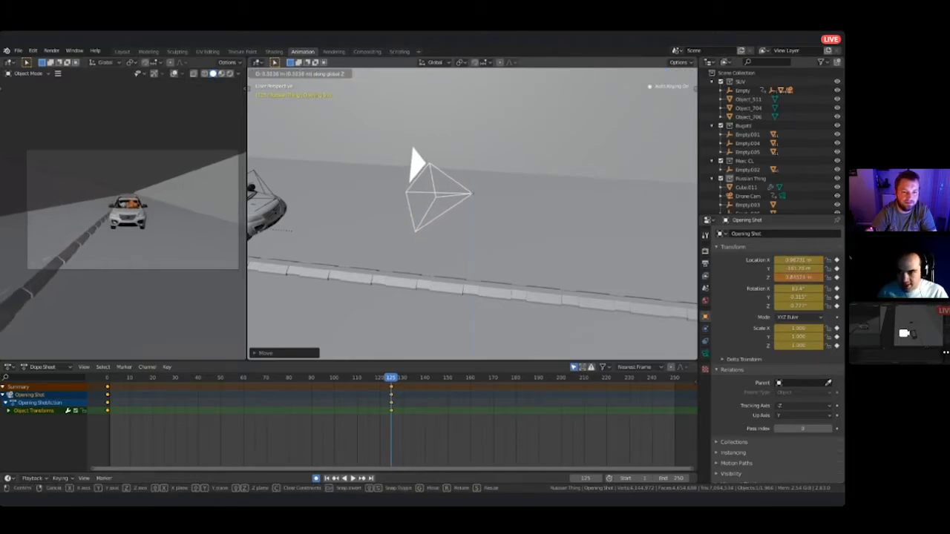
{"action": "key", "text": "Return"}
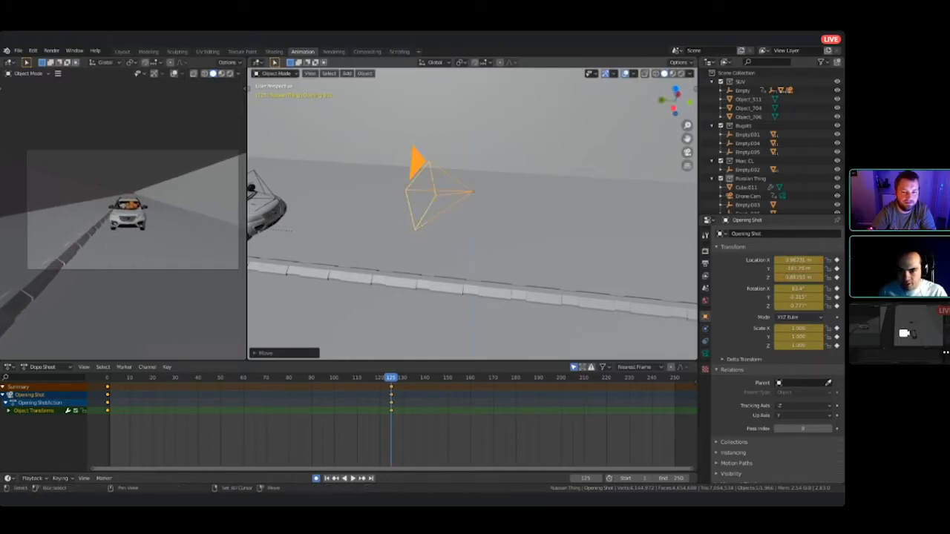
{"action": "key", "text": "g"}
{"action": "key", "text": "y"}
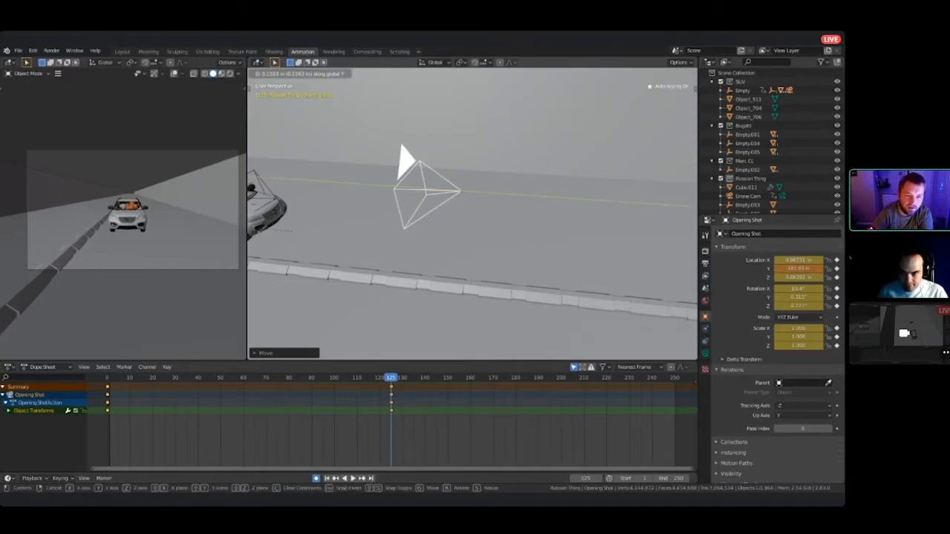
{"action": "key", "text": "Return"}
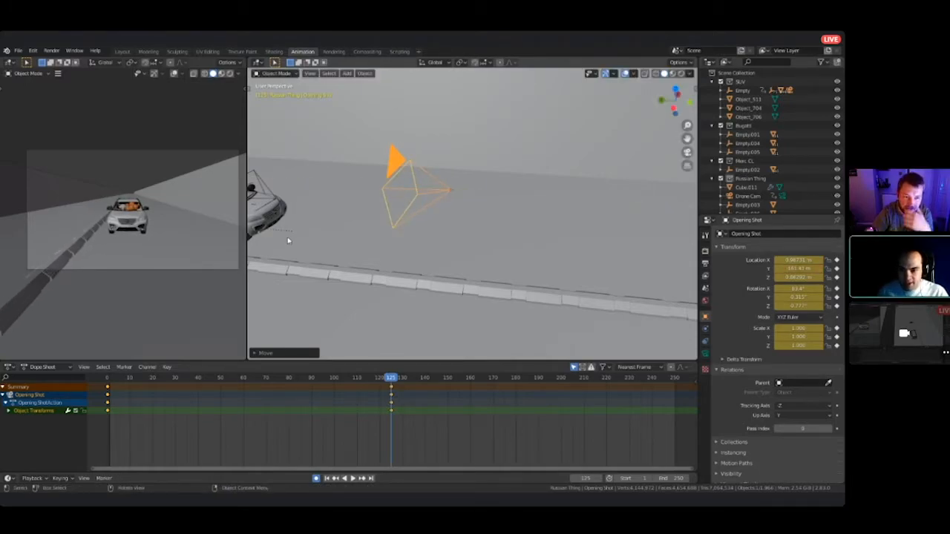
- Select the Empty that carries the SUV to see its keyframes at frame 125
{"action": "left_click", "coordinate": [290, 235]}
{"action": "middle_click_drag", "start_coordinate": [289, 235], "coordinate": [245, 239]}
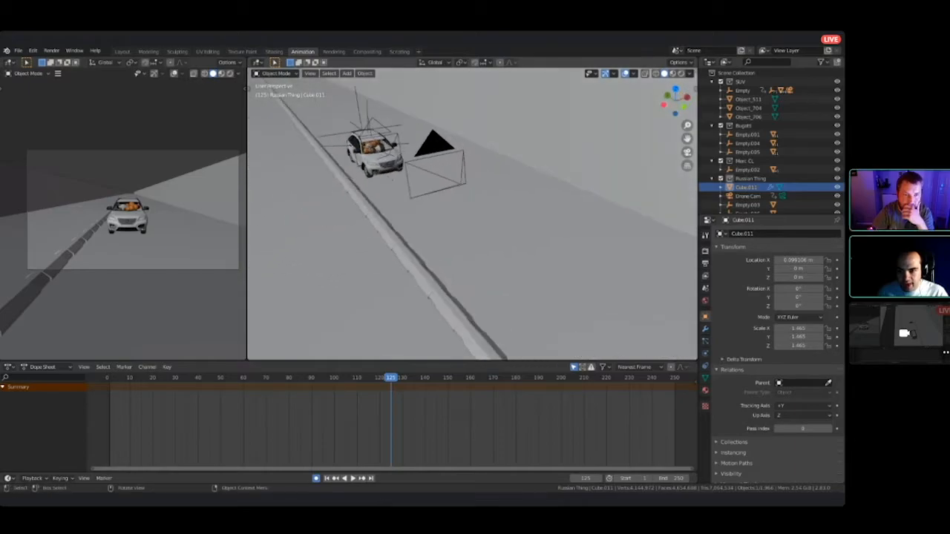
{"action": "middle_click_drag", "start_coordinate": [342, 145], "coordinate": [604, 175]}
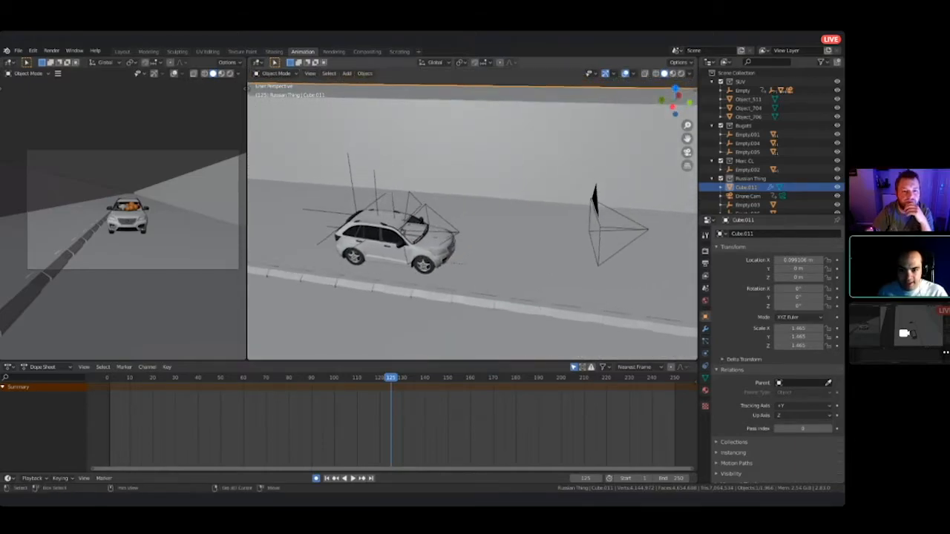
{"action": "left_click", "coordinate": [425, 208]}
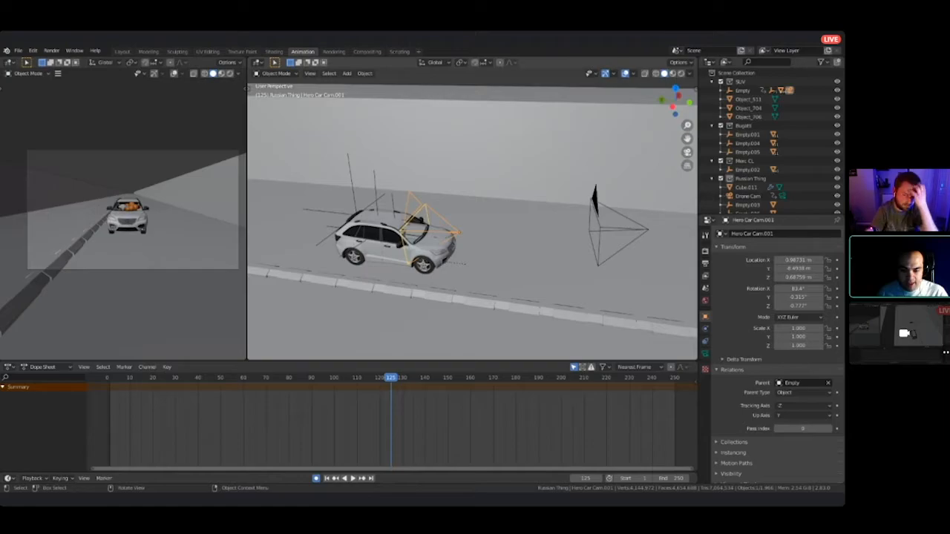
{"action": "left_click", "coordinate": [375, 190]}
{"action": "left_click", "coordinate": [391, 208]}
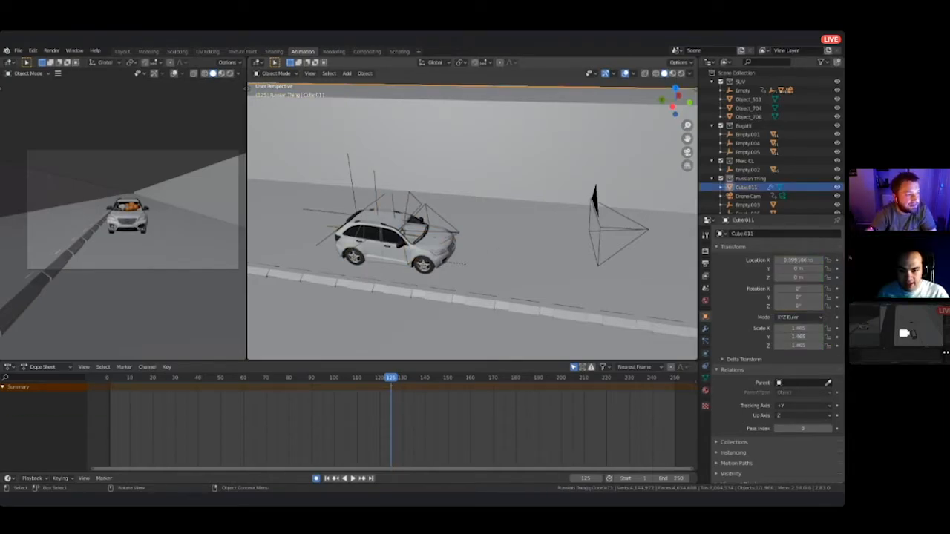
{"action": "left_click", "coordinate": [393, 204]}
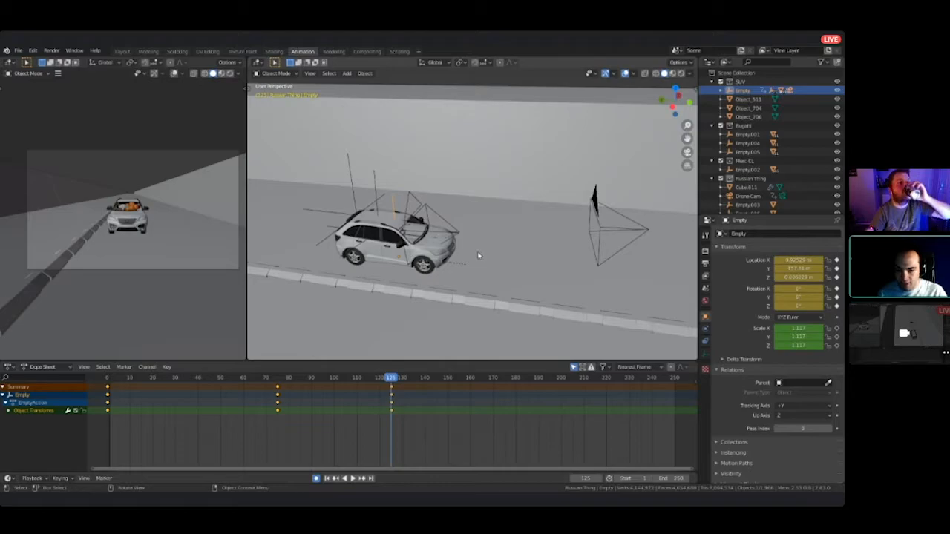
- Scrub back and play the animation to review how the Opening Shot camera pulls away from the SUV
{"action": "left_click_drag", "start_coordinate": [390, 377], "coordinate": [221, 377]}
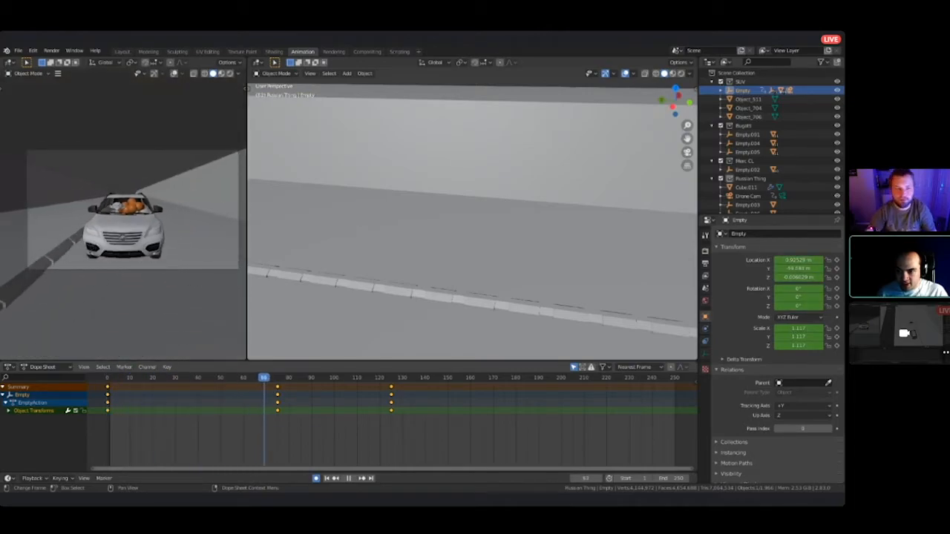
{"action": "left_click_drag", "start_coordinate": [348, 377], "coordinate": [239, 377]}
{"action": "key", "text": "space"}
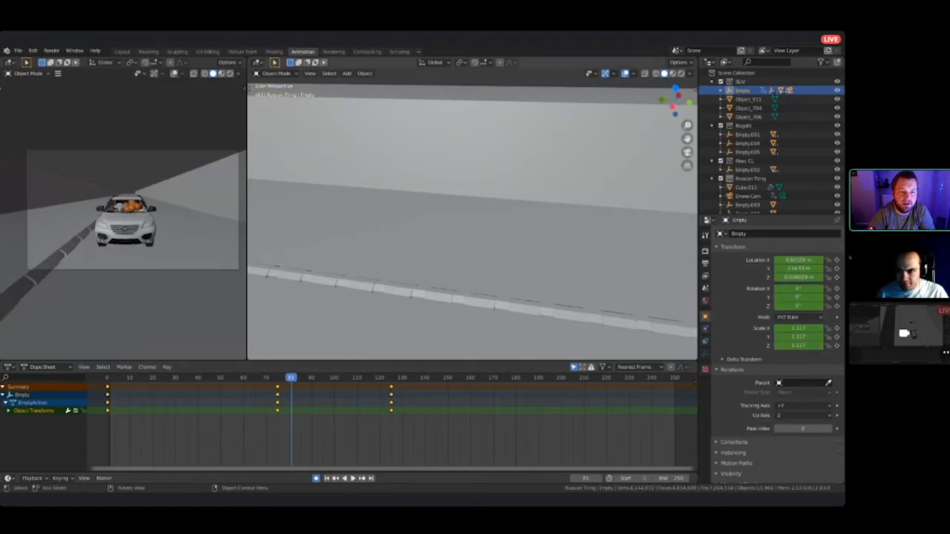
{"action": "left_click", "coordinate": [472, 149]}
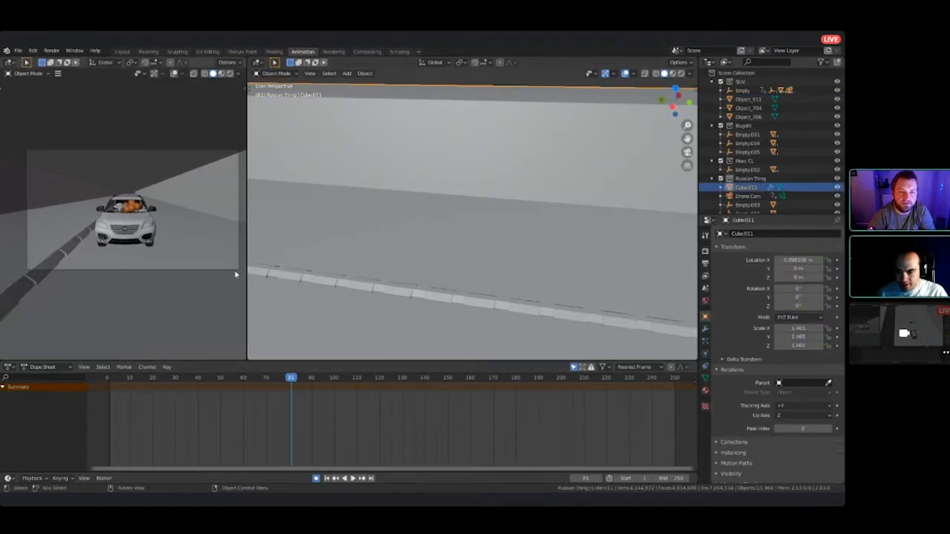
{"action": "middle_click_drag", "start_coordinate": [251, 166], "coordinate": [397, 262]}
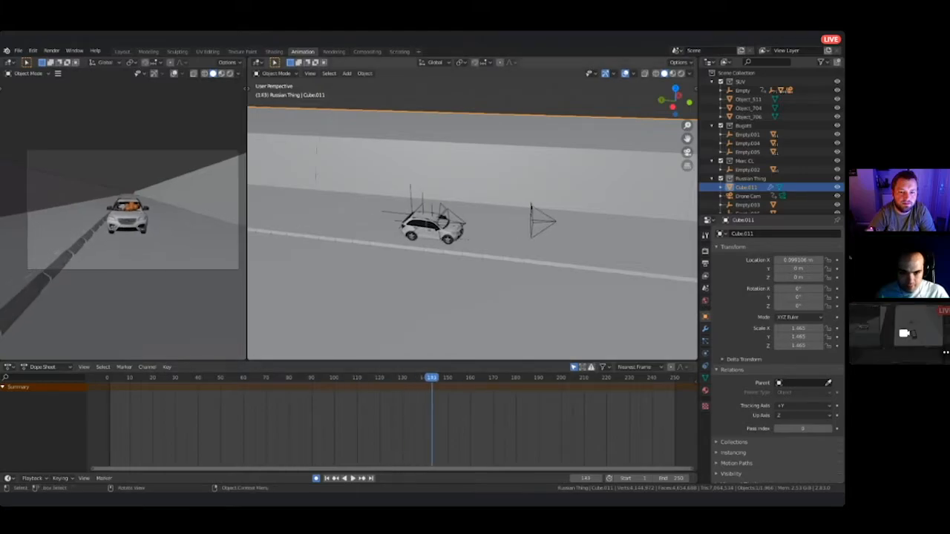
- Select the Opening Shot camera, go to frame 48 and frame the camera in the viewport
{"action": "left_click_drag", "start_coordinate": [432, 378], "coordinate": [108, 377]}
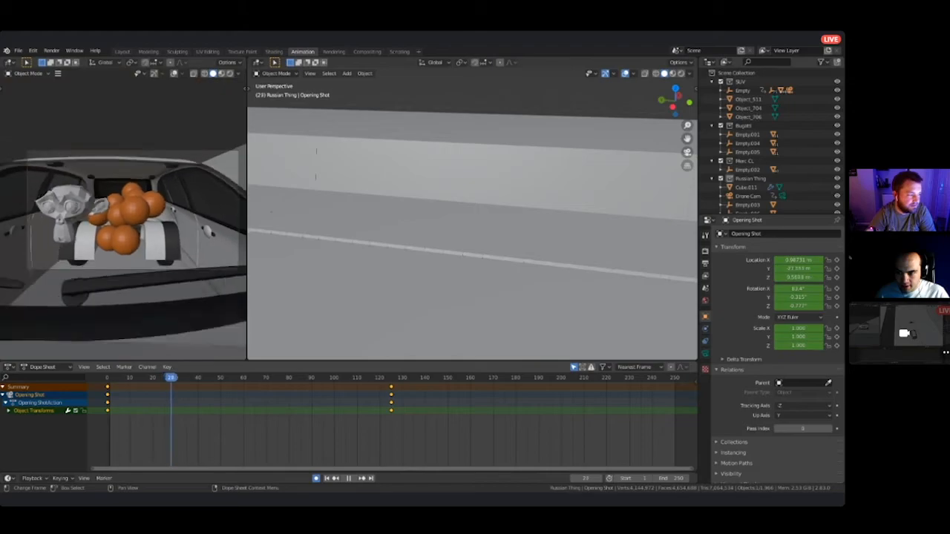
{"action": "left_click_drag", "start_coordinate": [220, 378], "coordinate": [216, 378]}
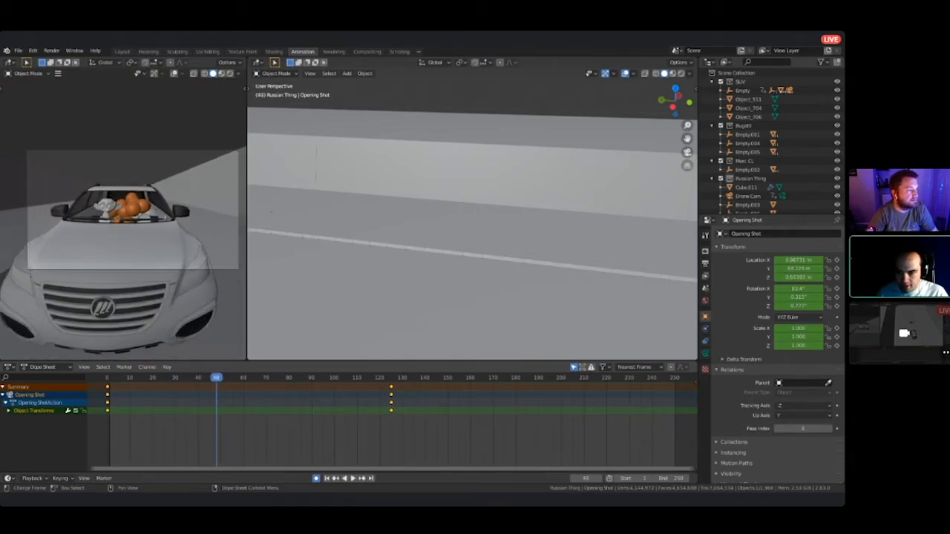
{"action": "key", "text": "KP_Decimal"}
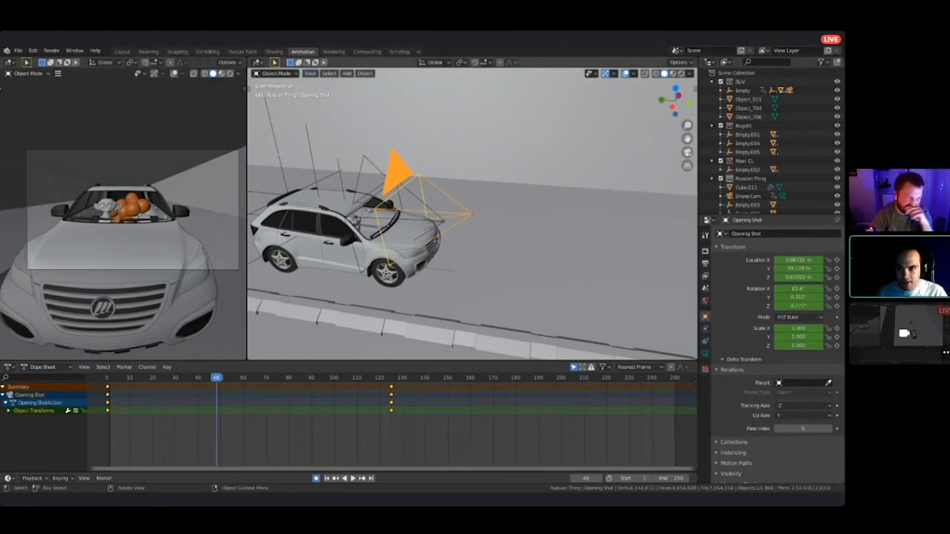
- Turn the main viewport into a Graph Editor and bring the Opening Shot camera's animation curves into view
{"action": "left_click", "coordinate": [258, 62]}
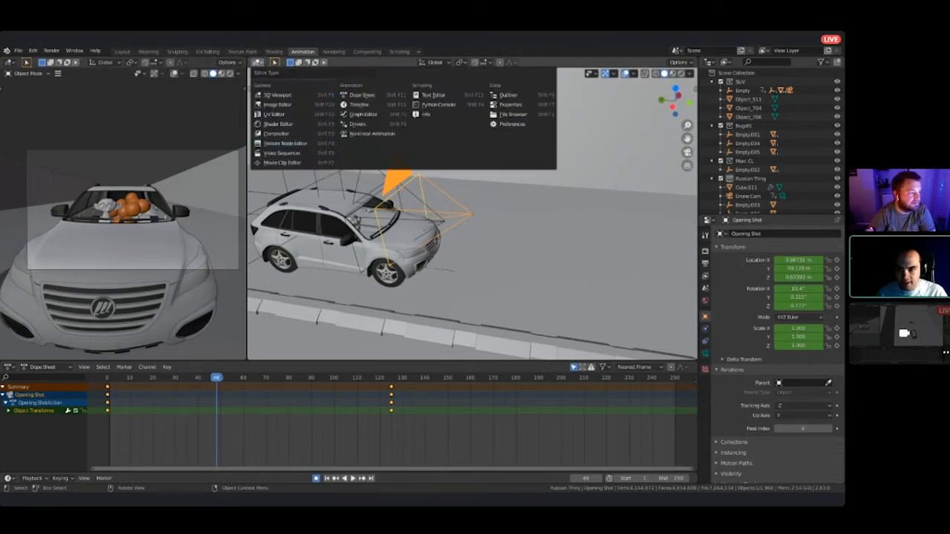
{"action": "left_click", "coordinate": [363, 115]}
{"action": "middle_click_drag", "start_coordinate": [461, 137], "coordinate": [597, 172]}
{"action": "scroll", "coordinate": [597, 176], "scroll_direction": "down", "scroll_amount": 2}
{"action": "scroll", "coordinate": [597, 176], "scroll_direction": "up", "scroll_amount": 4}
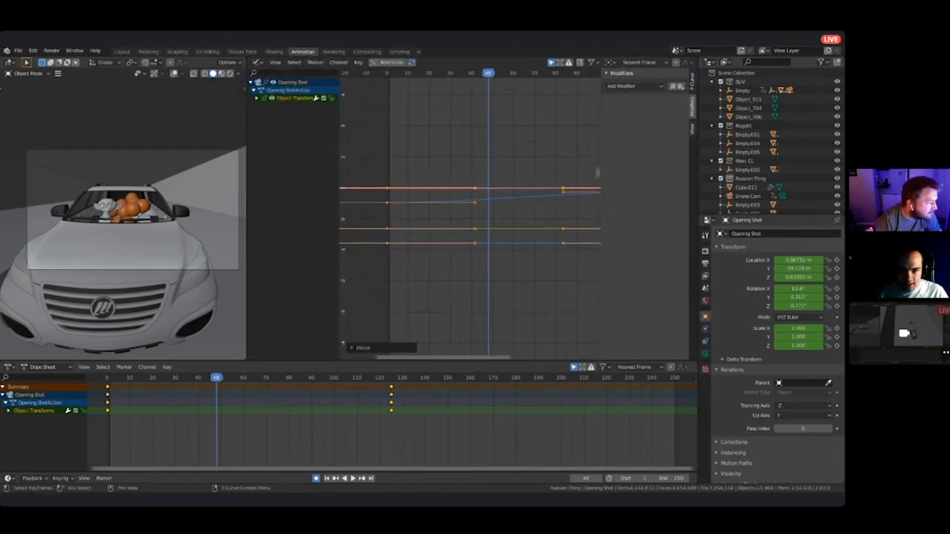
{"action": "middle_click_drag", "start_coordinate": [551, 219], "coordinate": [470, 233]}
{"action": "scroll", "coordinate": [470, 233], "scroll_direction": "down", "scroll_amount": 1}
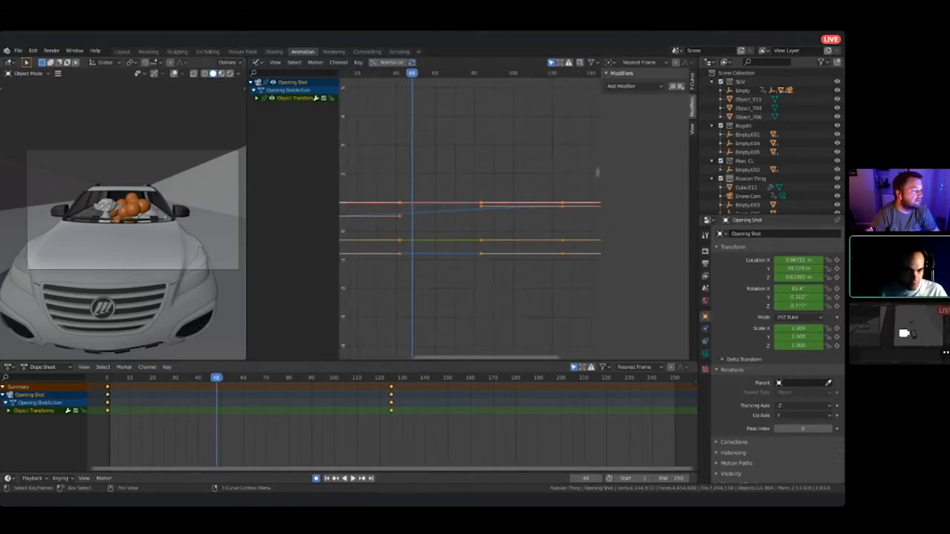
{"action": "scroll", "coordinate": [470, 232], "scroll_direction": "down", "scroll_amount": 4}
- Set the interpolation of the Opening Shot camera's keyframes to Linear
{"action": "right_click", "coordinate": [400, 223]}
{"action": "mouse_move", "coordinate": [404, 226]}
{"action": "left_click", "coordinate": [438, 240]}
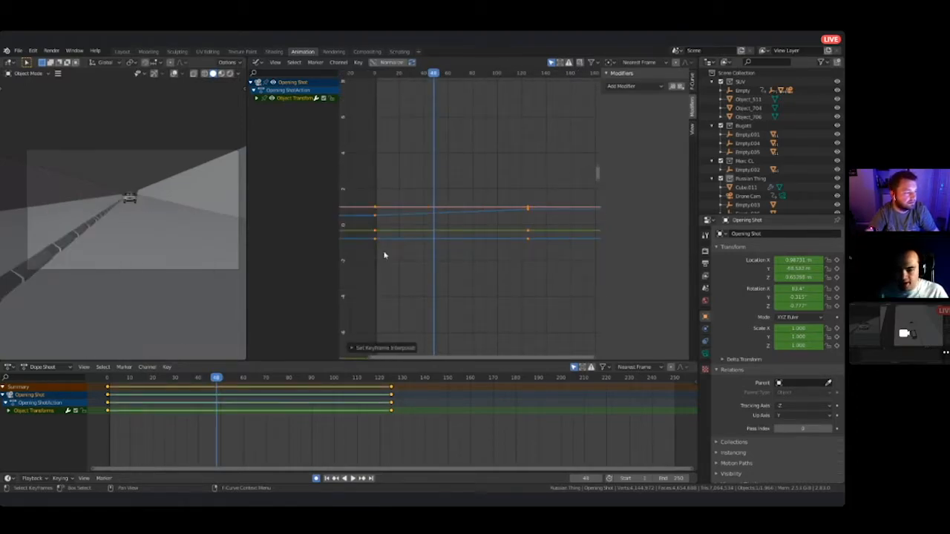
- Pick the camera's Z location curve at frame 0, and undo the accidental selection of the road object
{"action": "scroll", "coordinate": [468, 216], "scroll_direction": "up", "scroll_amount": 3}
{"action": "left_click", "coordinate": [349, 215]}
{"action": "middle_click_drag", "start_coordinate": [349, 215], "coordinate": [432, 217]}
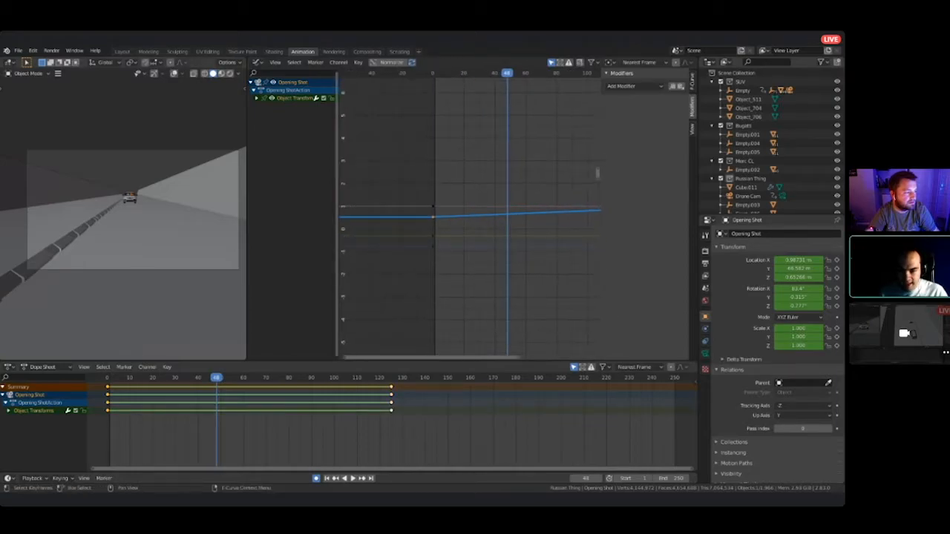
{"action": "left_click", "coordinate": [239, 214]}
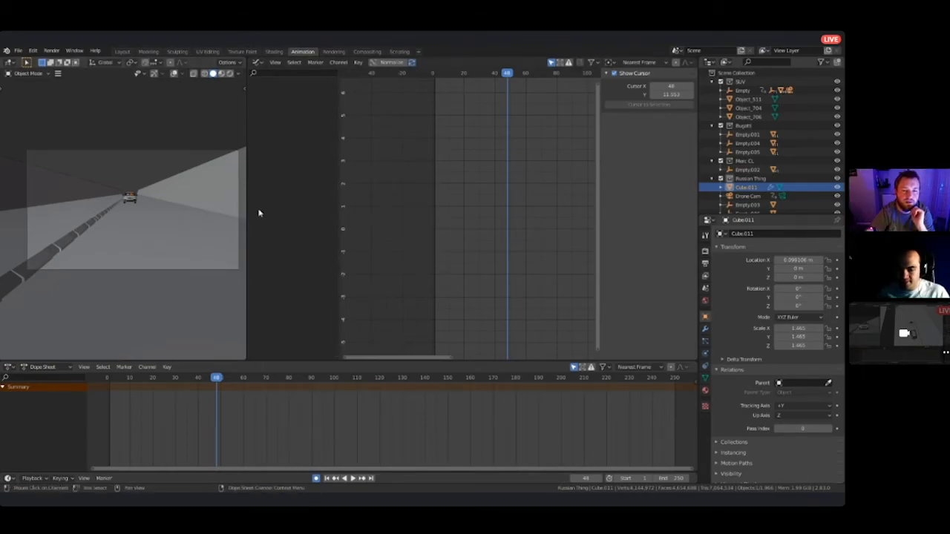
{"action": "middle_click_drag", "start_coordinate": [416, 104], "coordinate": [344, 380]}
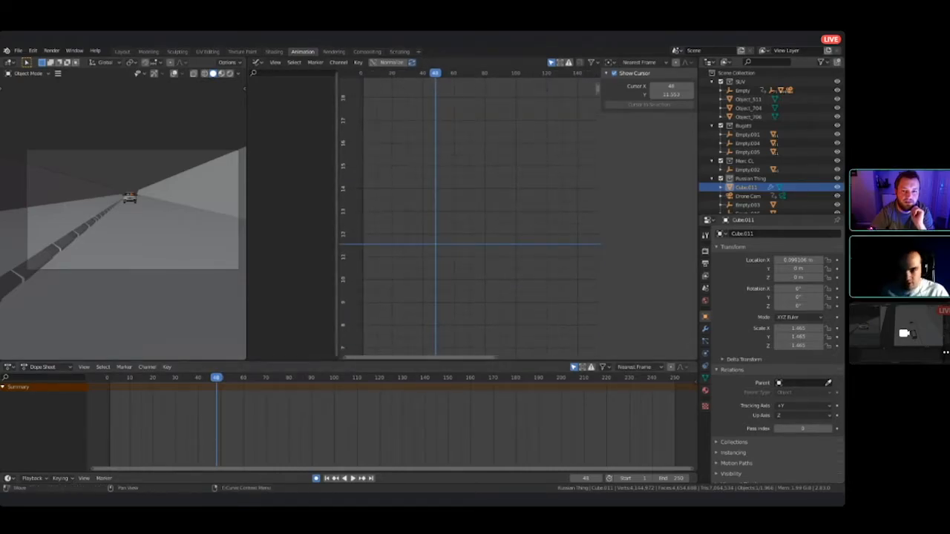
{"action": "scroll", "coordinate": [460, 239], "scroll_direction": "down", "scroll_amount": 3}
{"action": "scroll", "coordinate": [593, 217], "scroll_direction": "down", "scroll_amount": 8}
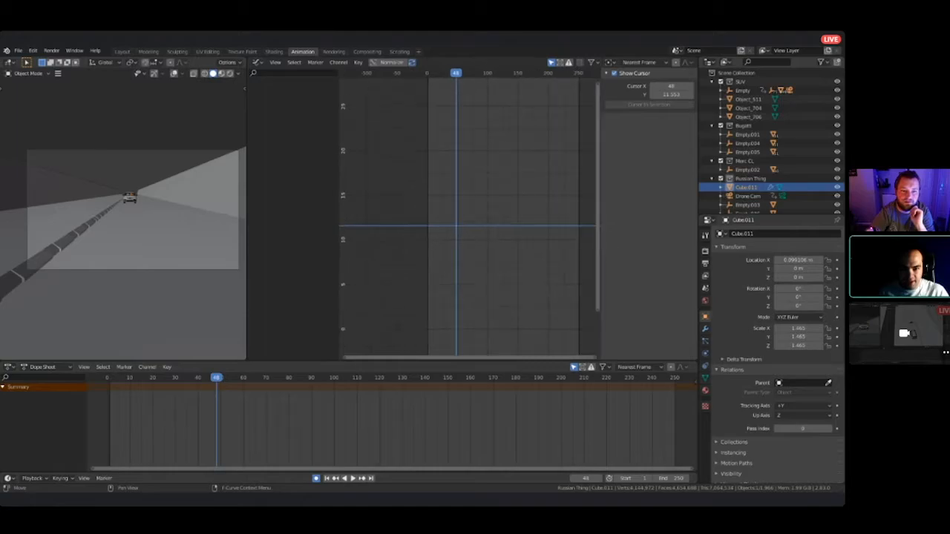
{"action": "scroll", "coordinate": [470, 212], "scroll_direction": "up", "scroll_amount": 7}
{"action": "middle_click_drag", "start_coordinate": [594, 217], "coordinate": [443, 225]}
{"action": "scroll", "coordinate": [488, 225], "scroll_direction": "down", "scroll_amount": 4}
{"action": "key", "text": "ctrl+z"}
{"action": "scroll", "coordinate": [512, 312], "scroll_direction": "up", "scroll_amount": 5}
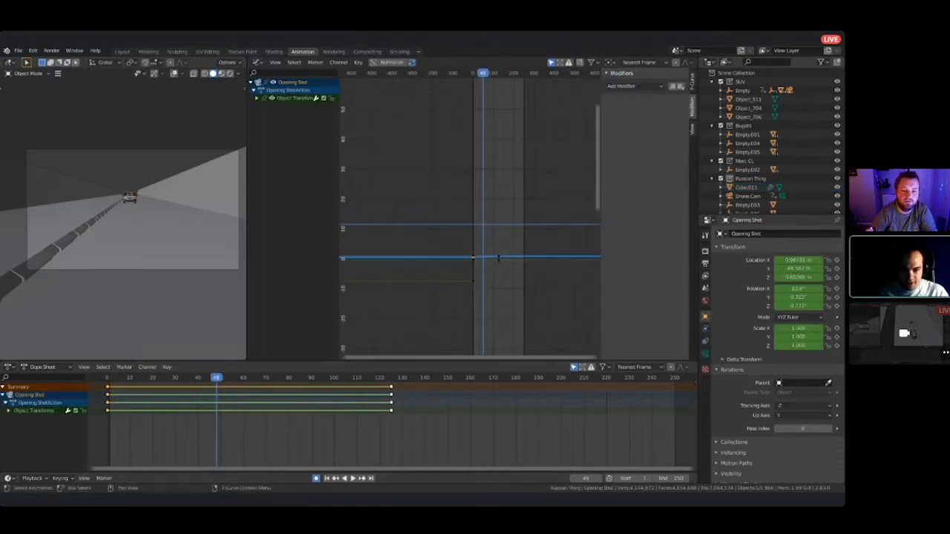
- Examine all of the Opening Shot camera's curves, and undo back to before the linear interpolation change
{"action": "key", "text": "a"}
{"action": "scroll", "coordinate": [511, 312], "scroll_direction": "down", "scroll_amount": 2}
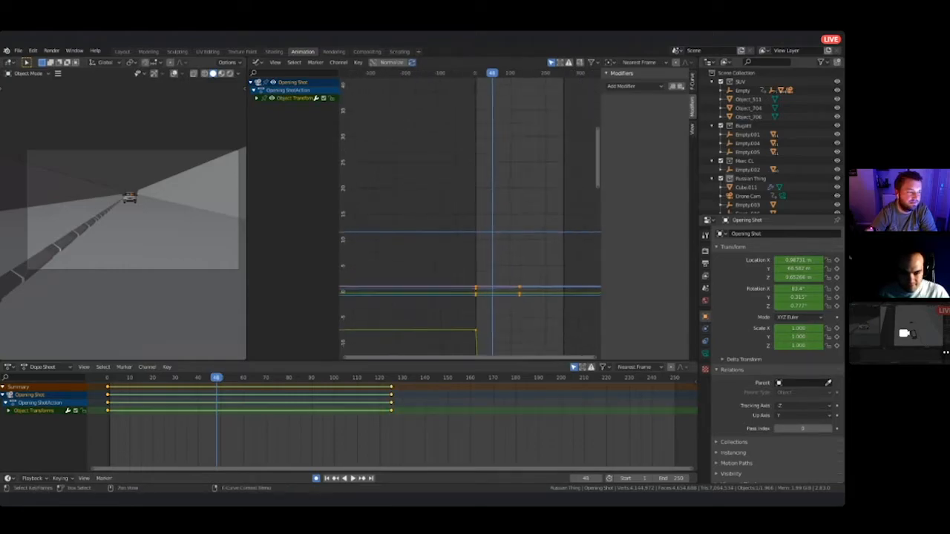
{"action": "middle_click_drag", "start_coordinate": [511, 312], "coordinate": [480, 244]}
{"action": "scroll", "coordinate": [480, 245], "scroll_direction": "up", "scroll_amount": 10}
{"action": "scroll", "coordinate": [425, 274], "scroll_direction": "up", "scroll_amount": 7}
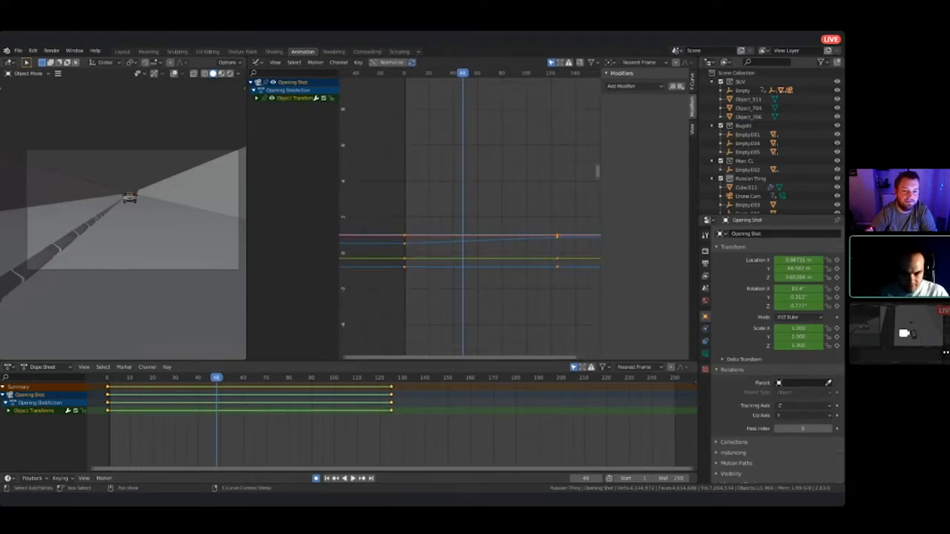
{"action": "left_click", "coordinate": [424, 275]}
{"action": "scroll", "coordinate": [399, 259], "scroll_direction": "up", "scroll_amount": 8}
{"action": "middle_click_drag", "start_coordinate": [399, 259], "coordinate": [488, 199]}
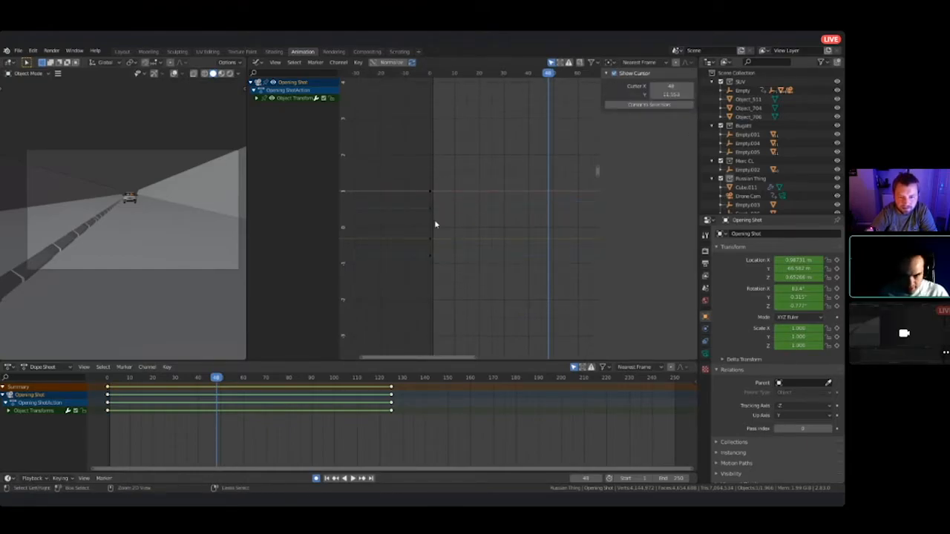
{"action": "key", "text": "ctrl+z"}
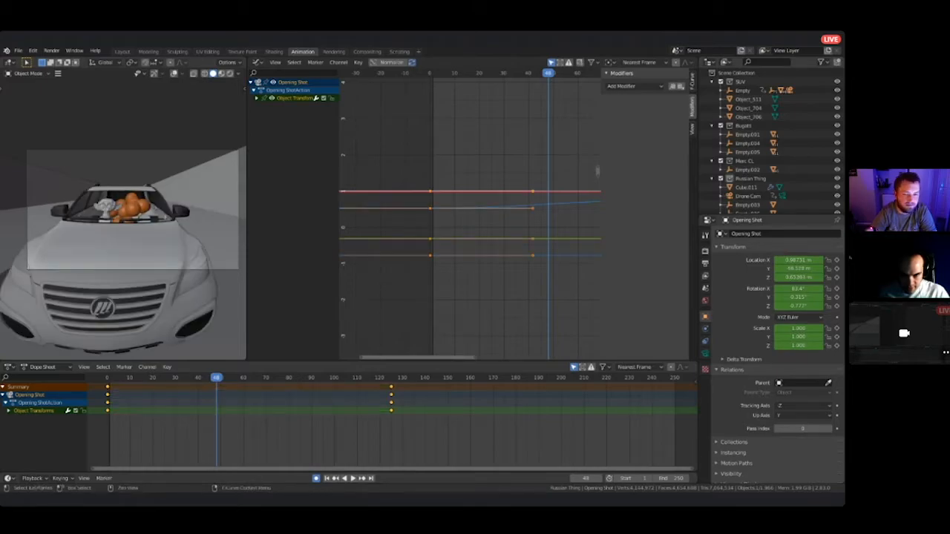
{"action": "key", "text": "ctrl+z"}
- Select the camera's Z location keyframe at frame 0 and examine how the curve eases up to frame 125
{"action": "scroll", "coordinate": [457, 230], "scroll_direction": "up", "scroll_amount": 1}
{"action": "scroll", "coordinate": [418, 210], "scroll_direction": "up", "scroll_amount": 3}
{"action": "scroll", "coordinate": [418, 210], "scroll_direction": "down", "scroll_amount": 1}
{"action": "scroll", "coordinate": [417, 210], "scroll_direction": "up", "scroll_amount": 1}
{"action": "left_click", "coordinate": [418, 207]}
{"action": "middle_click_drag", "start_coordinate": [549, 208], "coordinate": [496, 220]}
{"action": "key", "text": "alt+a"}
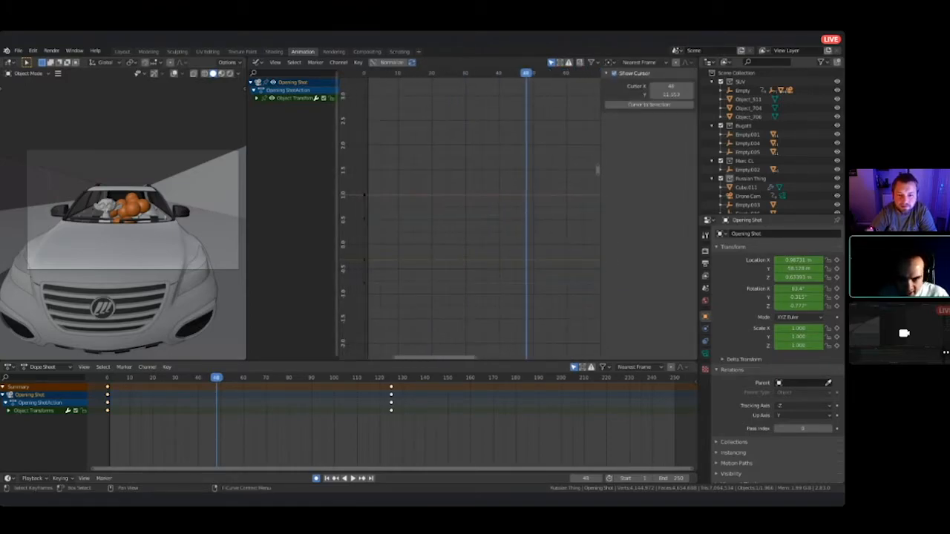
{"action": "left_click", "coordinate": [364, 218]}
{"action": "middle_click_drag", "start_coordinate": [566, 206], "coordinate": [316, 224]}
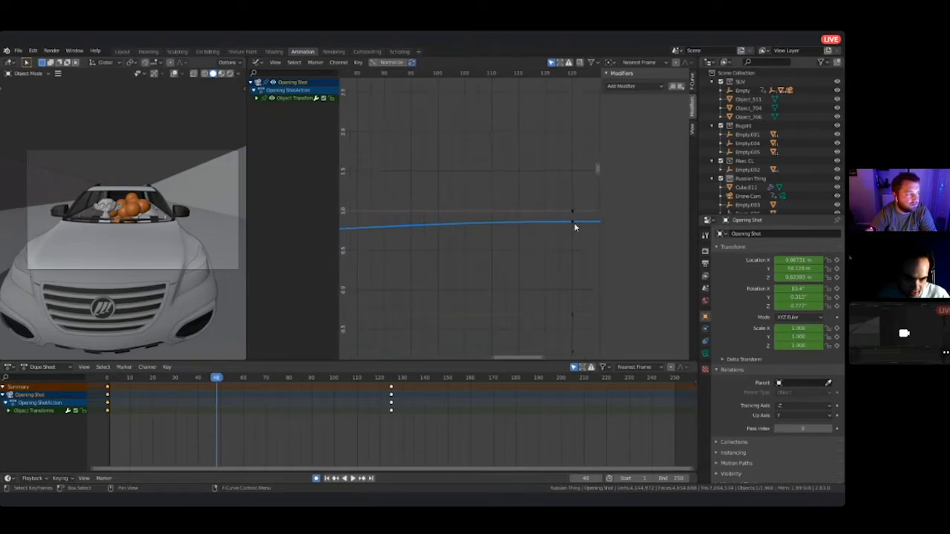
{"action": "scroll", "coordinate": [575, 215], "scroll_direction": "up", "scroll_amount": 2}
{"action": "scroll", "coordinate": [521, 216], "scroll_direction": "down", "scroll_amount": 3}
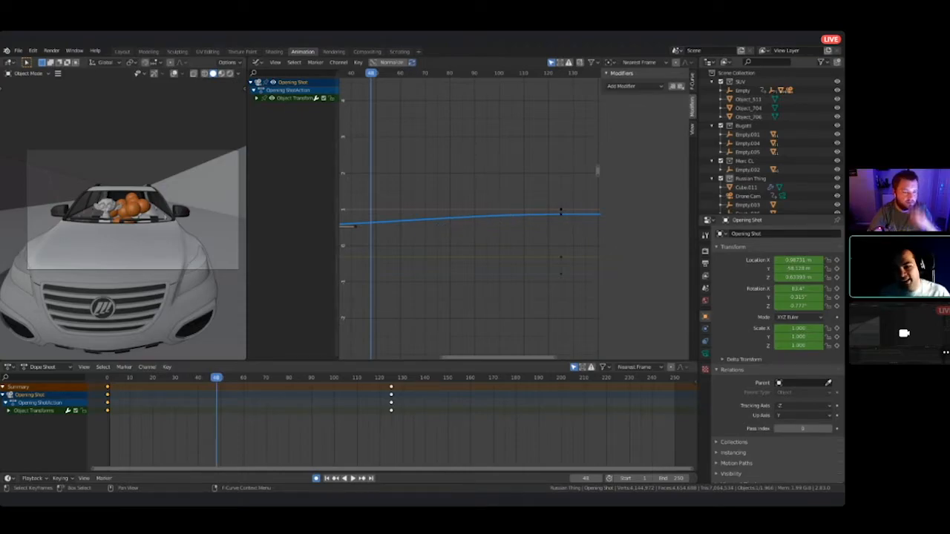
- Play the shot through the camera and scrub back to frame 87 to check the pull-out
{"action": "key", "text": "space"}
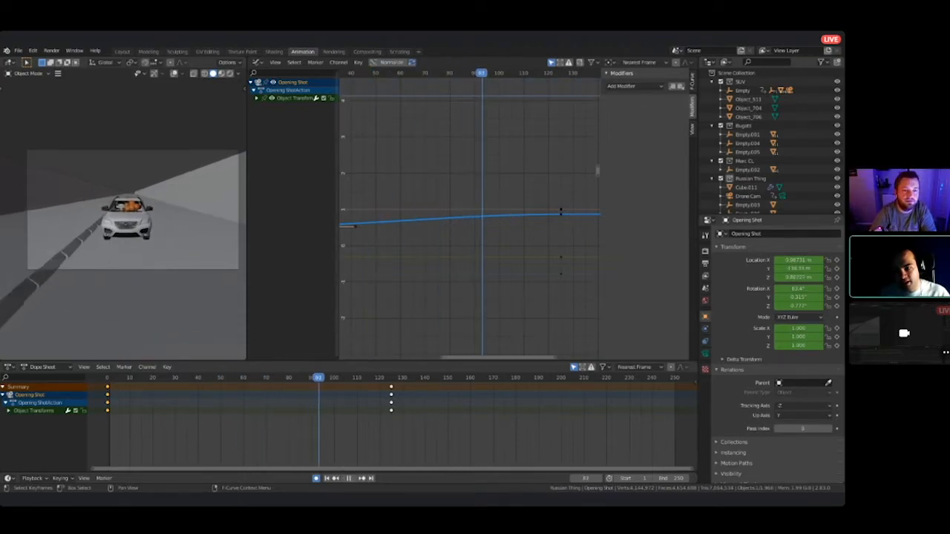
{"action": "left_click_drag", "start_coordinate": [583, 72], "coordinate": [489, 72]}
{"action": "left_click_drag", "start_coordinate": [489, 120], "coordinate": [467, 133]}
{"action": "middle_click_drag", "start_coordinate": [467, 133], "coordinate": [539, 122]}
- Select all of the Opening Shot camera's keyframes and set their interpolation mode to Linear
{"action": "key", "text": "a"}
{"action": "middle_click_drag", "start_coordinate": [522, 227], "coordinate": [411, 246]}
{"action": "middle_click_drag", "start_coordinate": [311, 250], "coordinate": [481, 242]}
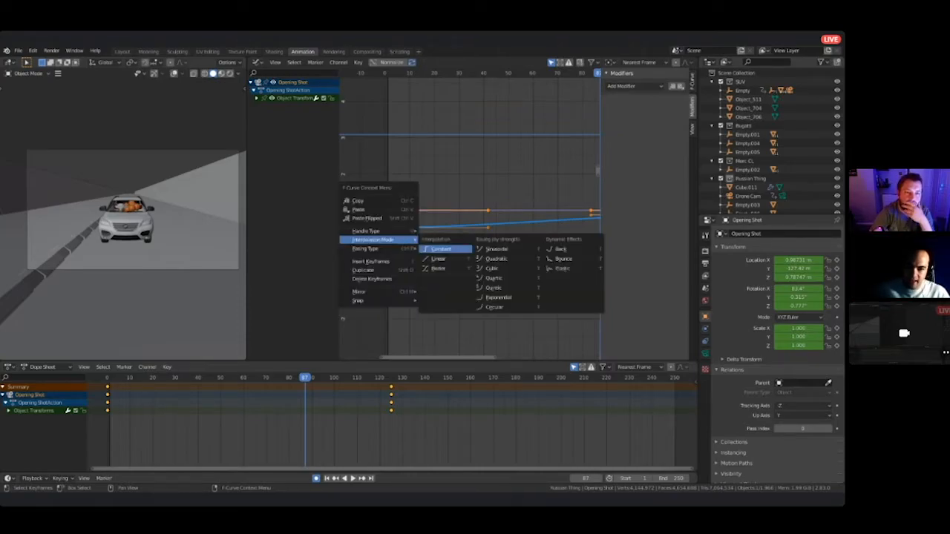
{"action": "left_click", "coordinate": [440, 248]}
- Play the shot, scrub back to frame 62 and inspect the SUV on the road from outside the camera view
{"action": "scroll", "coordinate": [469, 213], "scroll_direction": "right", "scroll_amount": 3, "text": "ctrl"}
{"action": "key", "text": "space"}
{"action": "left_click_drag", "start_coordinate": [516, 73], "coordinate": [361, 73]}
{"action": "middle_click_drag", "start_coordinate": [154, 221], "coordinate": [163, 224]}
{"action": "scroll", "coordinate": [203, 207], "scroll_direction": "up", "scroll_amount": 5}
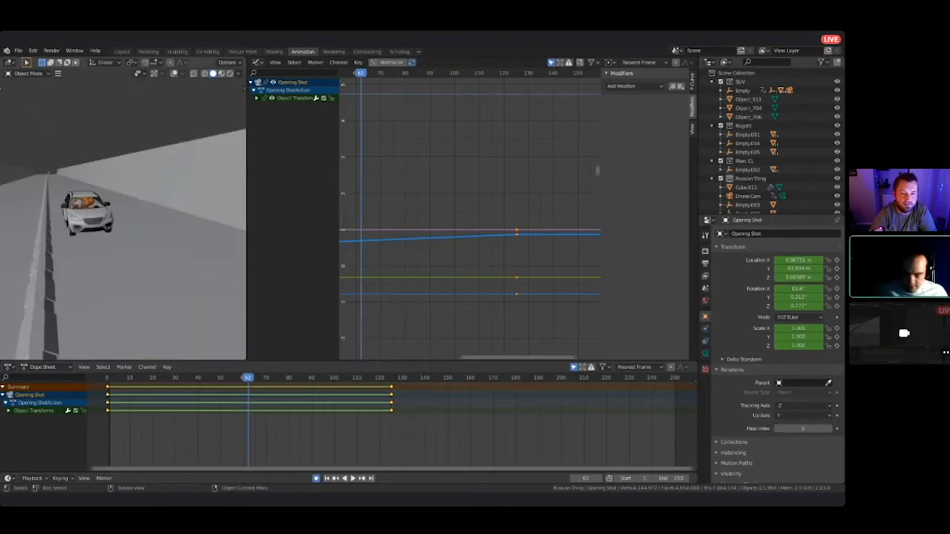
{"action": "scroll", "coordinate": [81, 192], "scroll_direction": "up", "scroll_amount": 2}
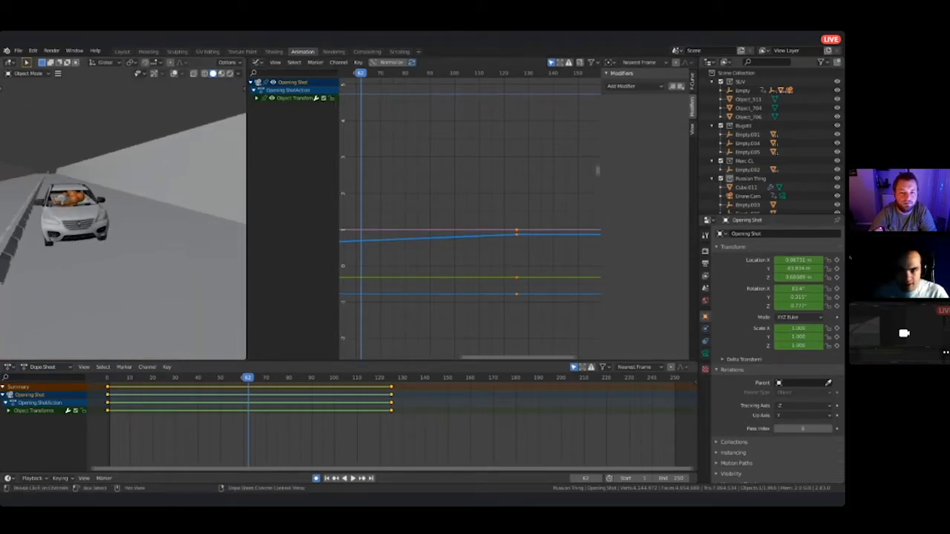
- Select an orange sphere inside the SUV and turn the Graph Editor back into a 3D Viewport
{"action": "left_click", "coordinate": [258, 62]}
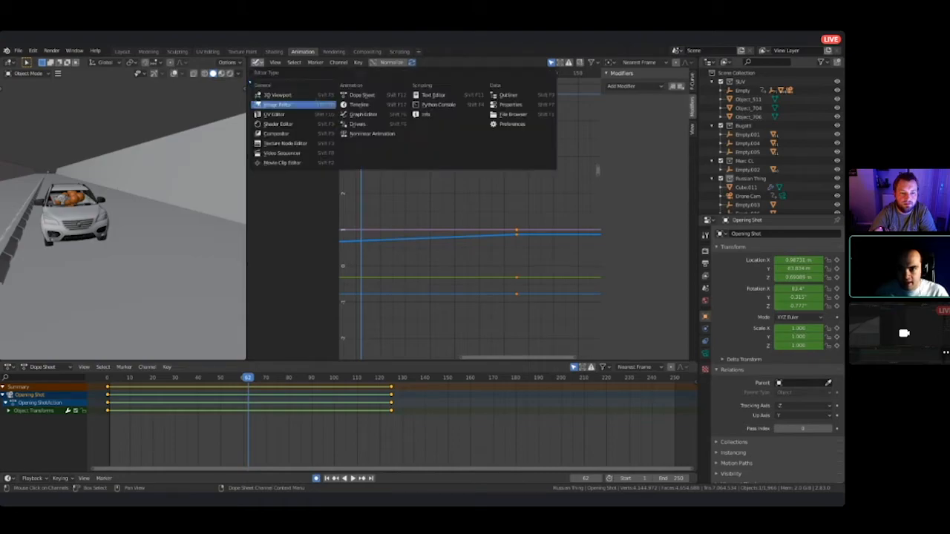
{"action": "left_click", "coordinate": [74, 219]}
{"action": "left_click", "coordinate": [258, 63]}
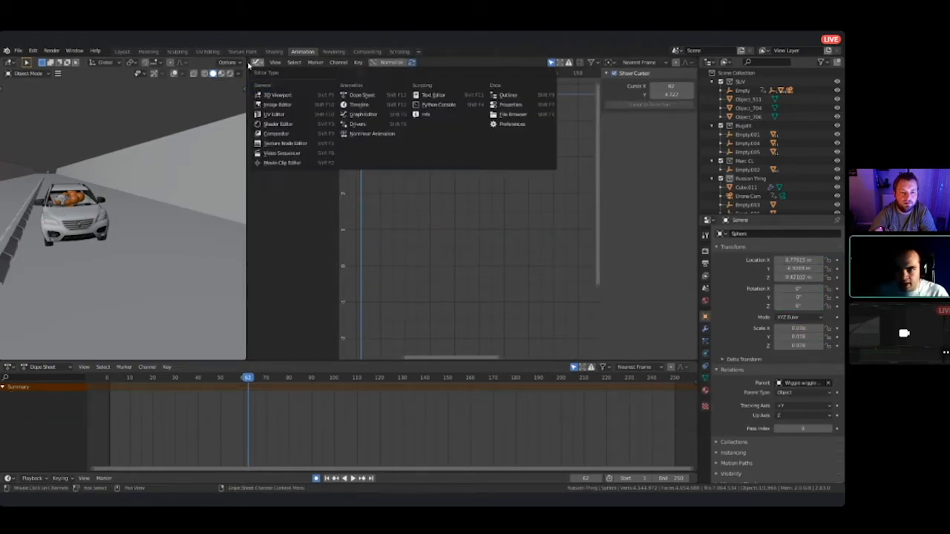
{"action": "left_click", "coordinate": [276, 95]}
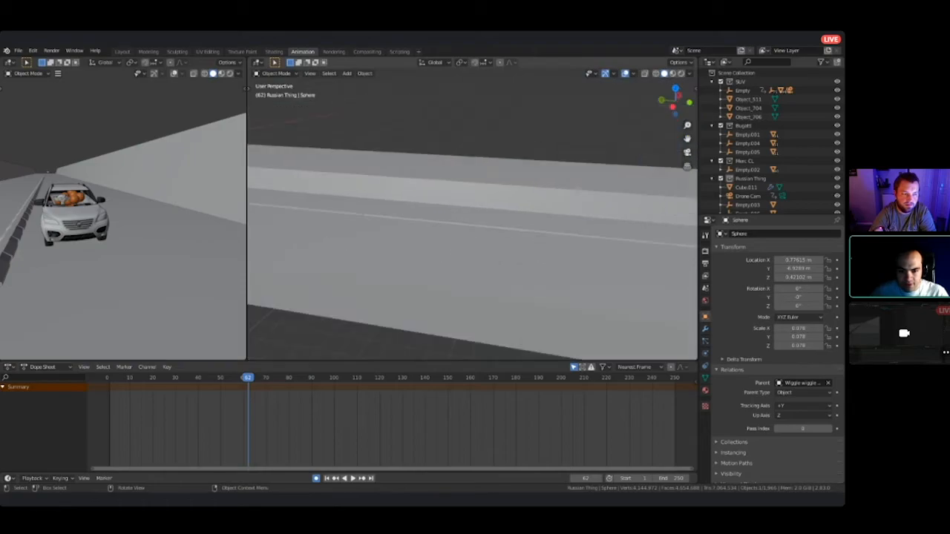
- Delete the middle keyframe, around frame 75, of the Empty that drives the SUV, and scrub back to frame 55
{"action": "key", "text": "KP_Decimal"}
{"action": "scroll", "coordinate": [471, 213], "scroll_direction": "down", "scroll_amount": 6}
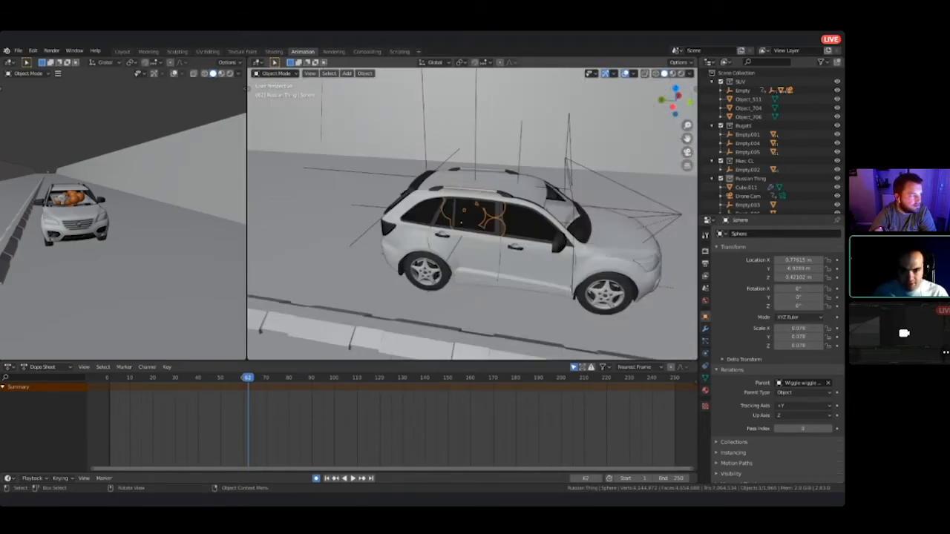
{"action": "left_click", "coordinate": [745, 187]}
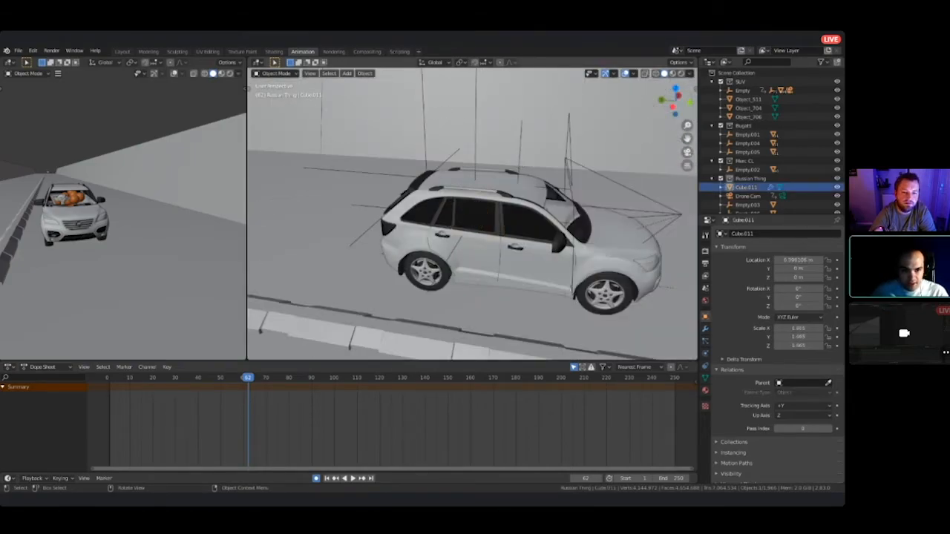
{"action": "left_click", "coordinate": [742, 90]}
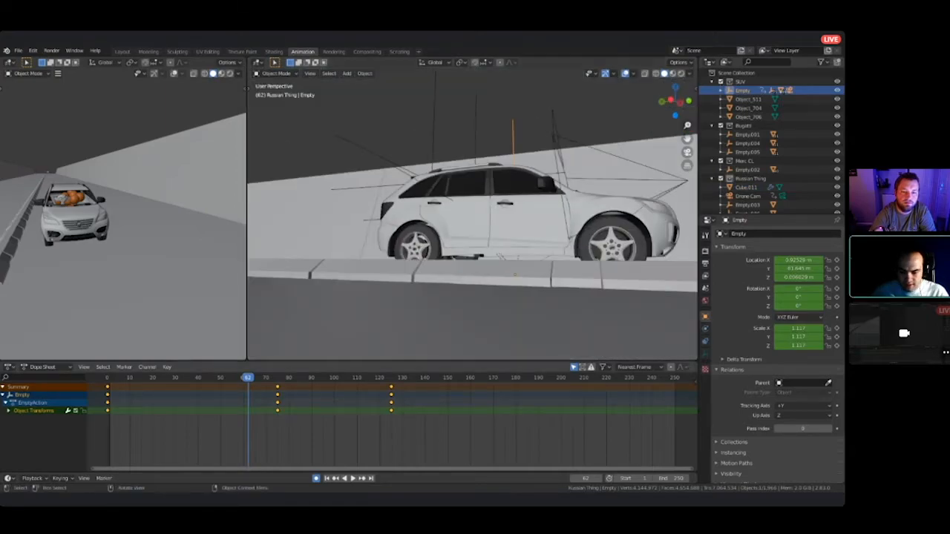
{"action": "key", "text": "Right"}
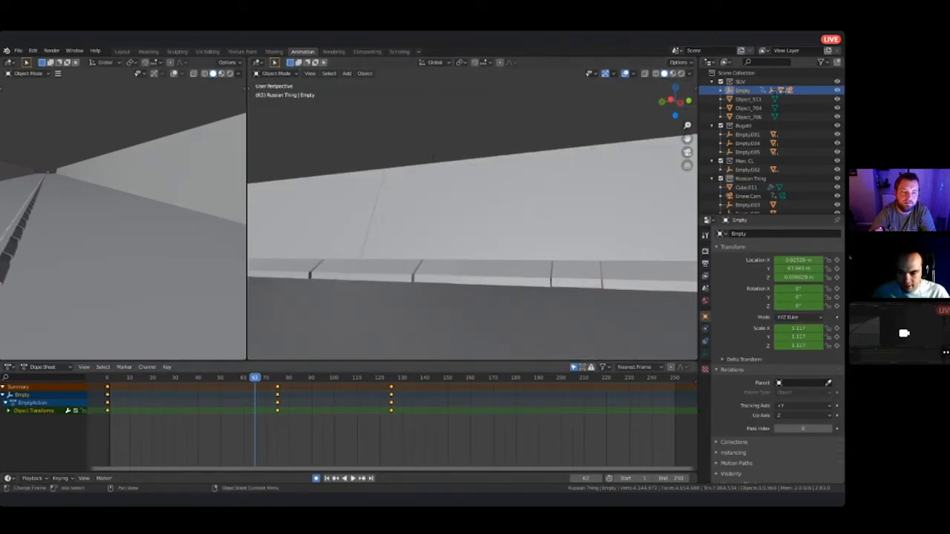
{"action": "left_click", "coordinate": [277, 388]}
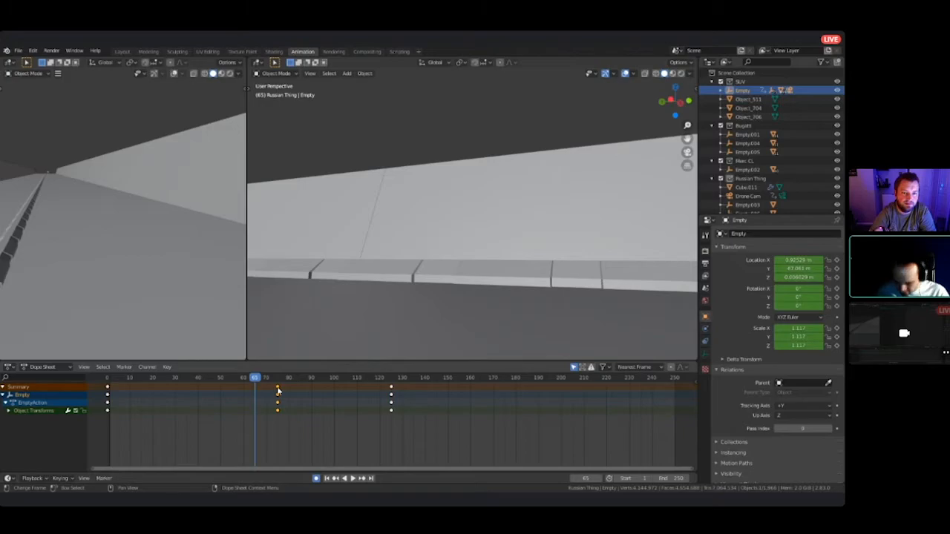
{"action": "key", "text": "Delete"}
{"action": "left_click_drag", "start_coordinate": [254, 378], "coordinate": [232, 377]}
- Turn the large 3D Viewport into a Graph Editor and set all of the SUV Empty's keyframes to Linear interpolation
{"action": "left_click", "coordinate": [257, 63]}
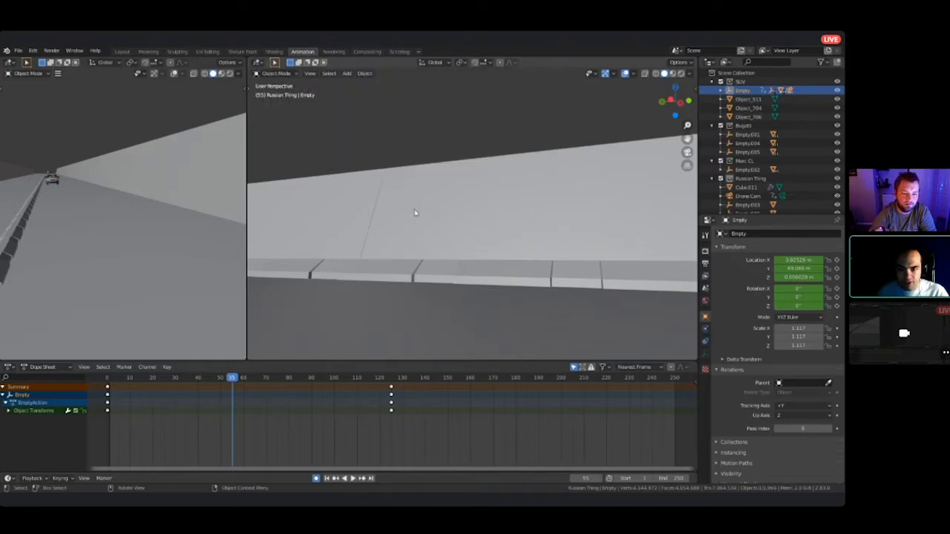
{"action": "left_click", "coordinate": [257, 64]}
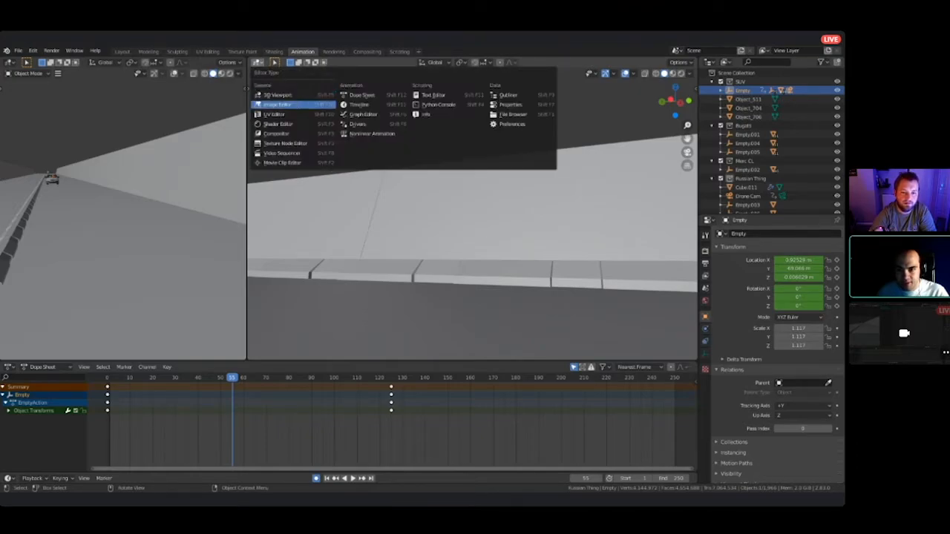
{"action": "left_click", "coordinate": [362, 114]}
{"action": "scroll", "coordinate": [470, 214], "scroll_direction": "down", "scroll_amount": 19}
{"action": "middle_click_drag", "start_coordinate": [469, 214], "coordinate": [482, 150]}
{"action": "key", "text": "a"}
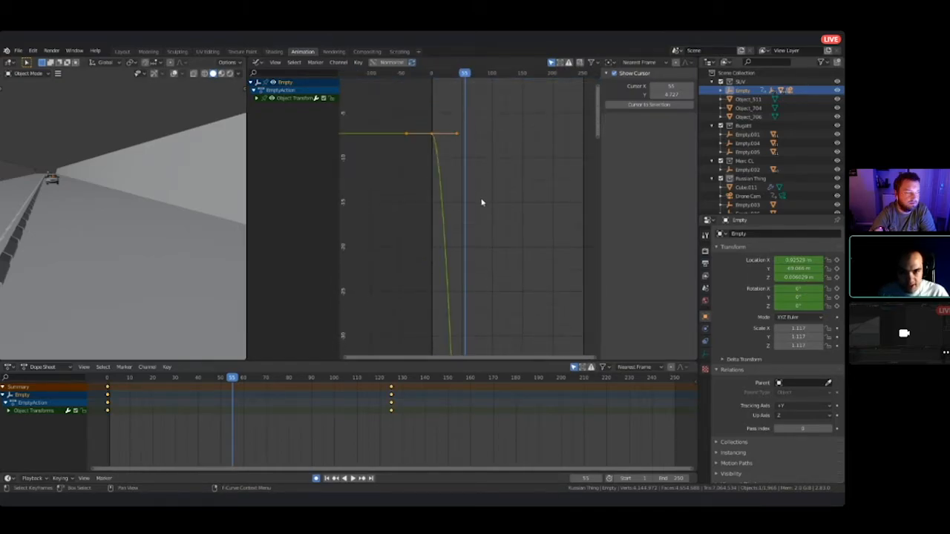
{"action": "key", "text": "alt+a"}
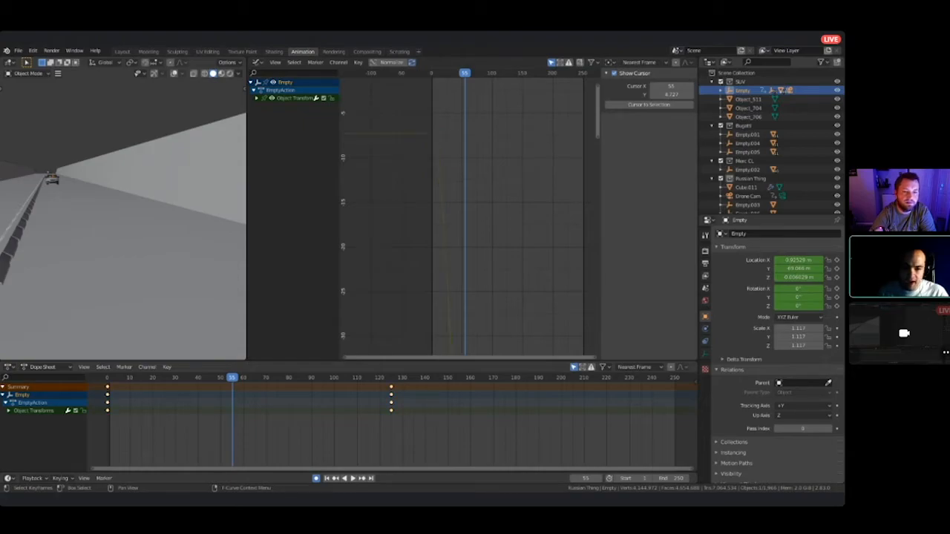
{"action": "right_click", "coordinate": [432, 135]}
{"action": "mouse_move", "coordinate": [432, 135]}
{"action": "left_click", "coordinate": [471, 143]}
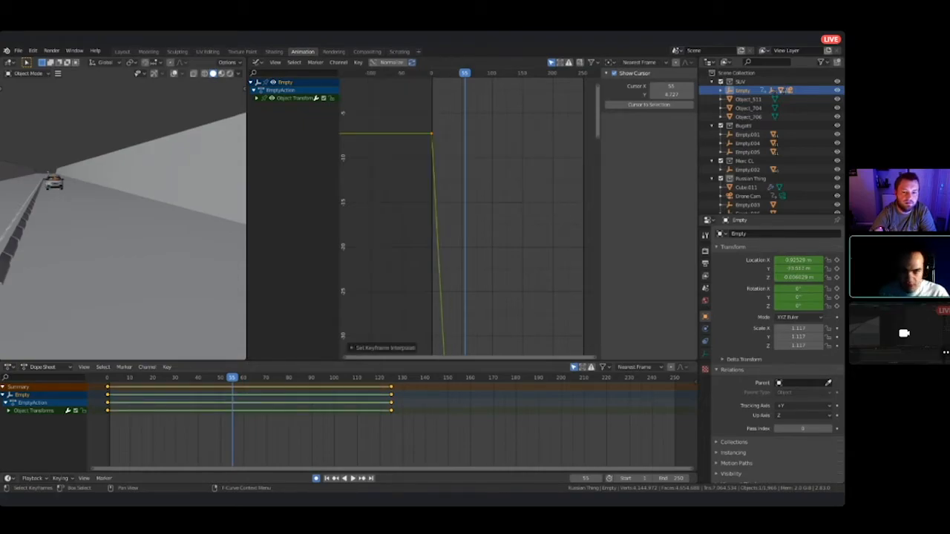
- Scrub back to frame 43 and turn the Graph Editor back into a 3D Viewport
{"action": "mouse_move", "coordinate": [451, 80]}
{"action": "left_mouse_down"}
{"action": "mouse_move", "coordinate": [435, 74]}
{"action": "mouse_move", "coordinate": [483, 75]}
{"action": "mouse_move", "coordinate": [435, 75]}
{"action": "mouse_move", "coordinate": [472, 74]}
{"action": "mouse_move", "coordinate": [457, 74]}
{"action": "left_mouse_up"}
{"action": "left_click", "coordinate": [256, 62]}
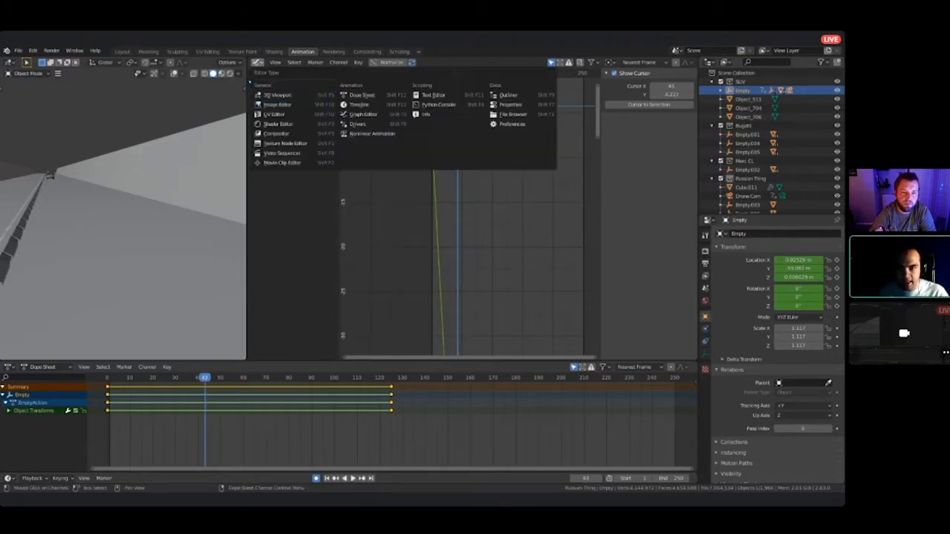
{"action": "left_click", "coordinate": [282, 95]}
{"action": "key", "text": "KP_0"}
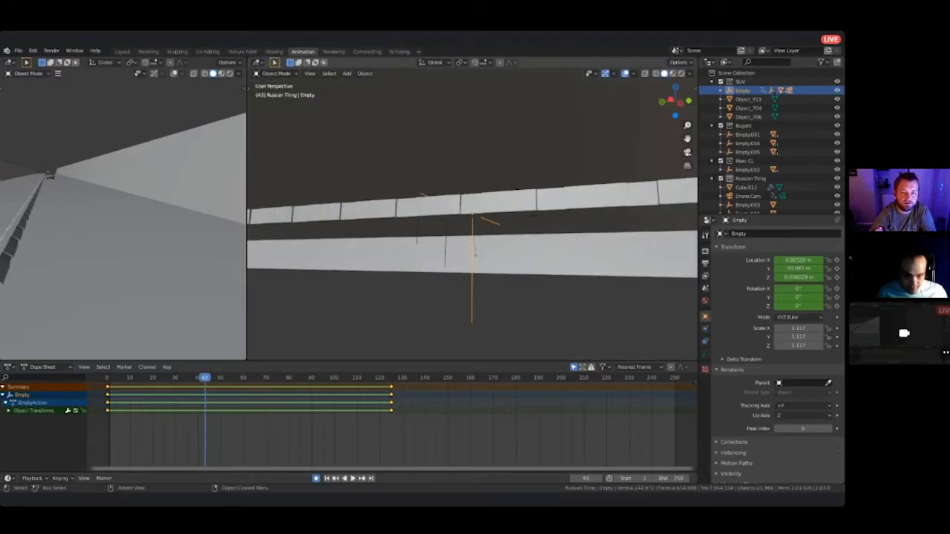
- Keyframe the SUV's empty at frame 75 in its current position
{"action": "left_click_drag", "start_coordinate": [204, 377], "coordinate": [313, 378]}
{"action": "key", "text": "space"}
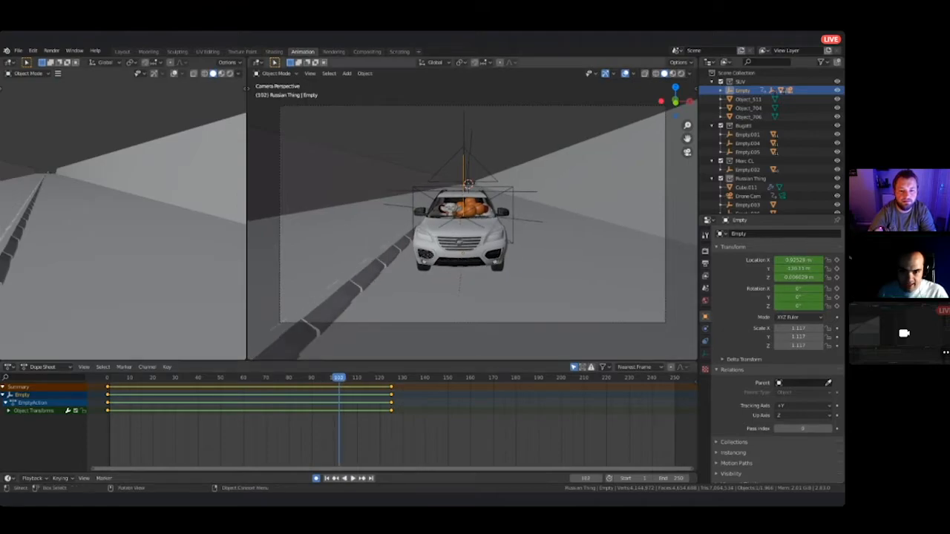
{"action": "left_click_drag", "start_coordinate": [339, 377], "coordinate": [277, 377]}
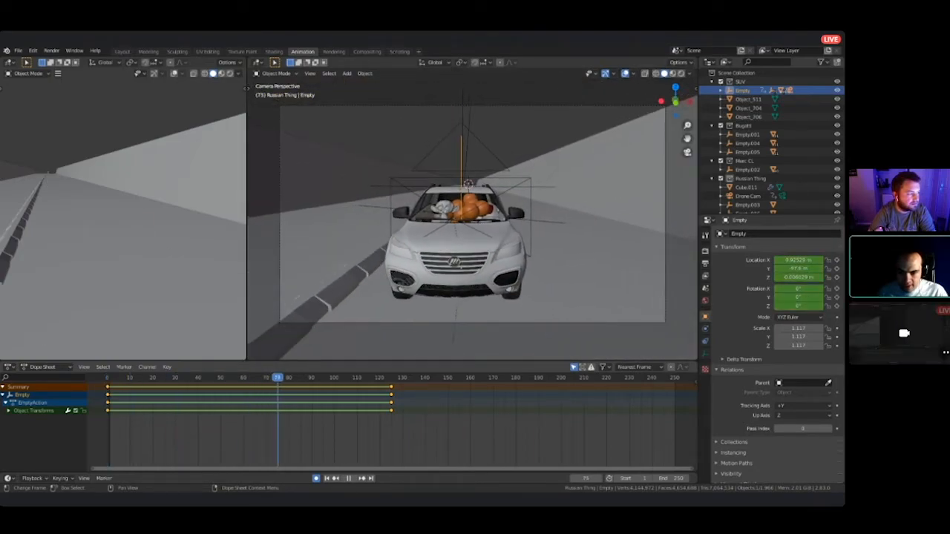
{"action": "middle_click_drag", "start_coordinate": [460, 175], "coordinate": [264, 162]}
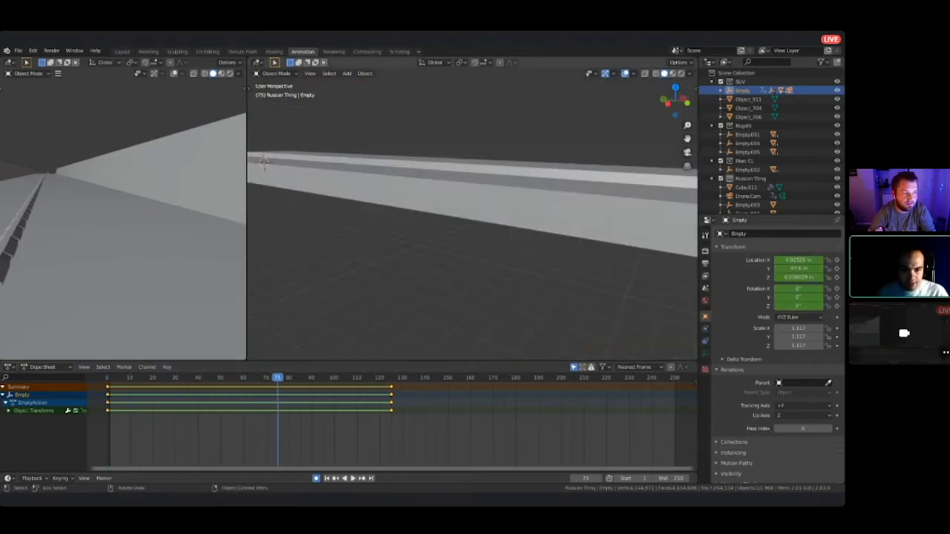
{"action": "scroll", "coordinate": [471, 214], "scroll_direction": "up", "scroll_amount": 5}
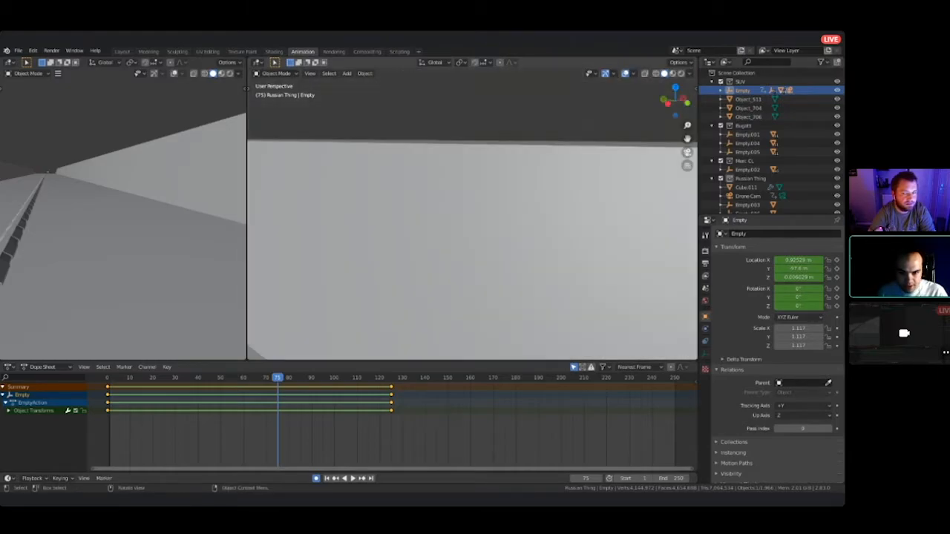
{"action": "scroll", "coordinate": [471, 214], "scroll_direction": "down", "scroll_amount": 5}
{"action": "middle_click_drag", "start_coordinate": [466, 202], "coordinate": [469, 158]}
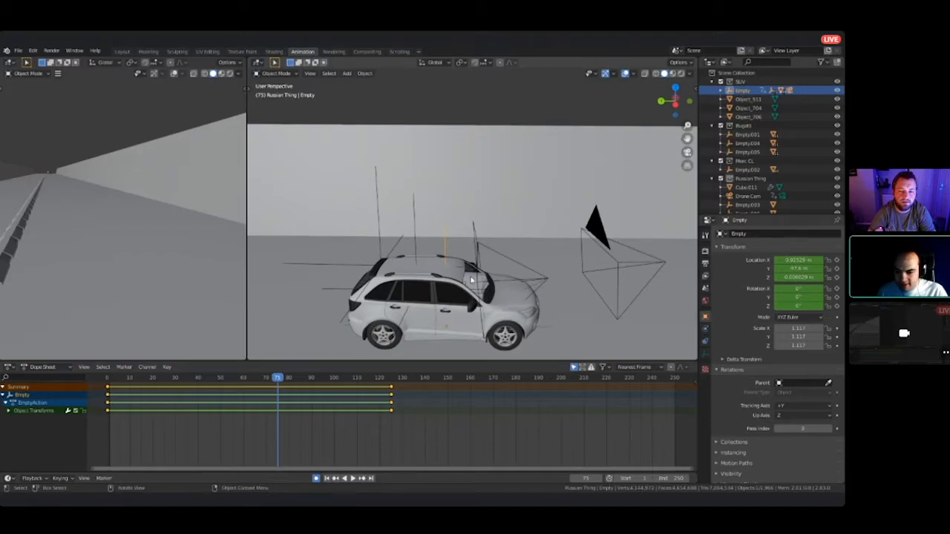
{"action": "middle_click_drag", "start_coordinate": [471, 223], "coordinate": [438, 152]}
{"action": "scroll", "coordinate": [472, 213], "scroll_direction": "up", "scroll_amount": 1}
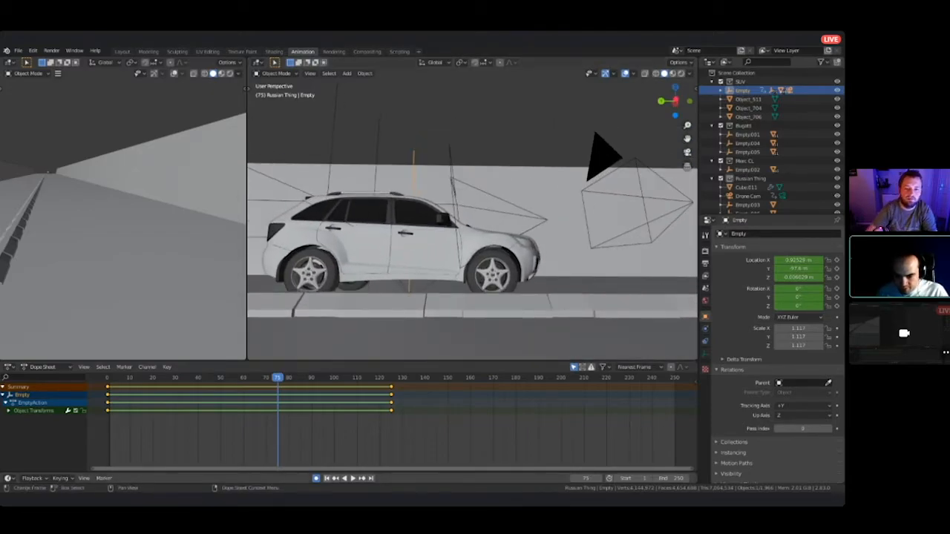
{"action": "mouse_move", "coordinate": [472, 214]}
{"action": "middle_mouse_down"}
{"action": "mouse_move", "coordinate": [471, 236]}
{"action": "mouse_move", "coordinate": [472, 227]}
{"action": "middle_mouse_up"}
{"action": "key", "text": "g"}
{"action": "key", "text": "Return"}
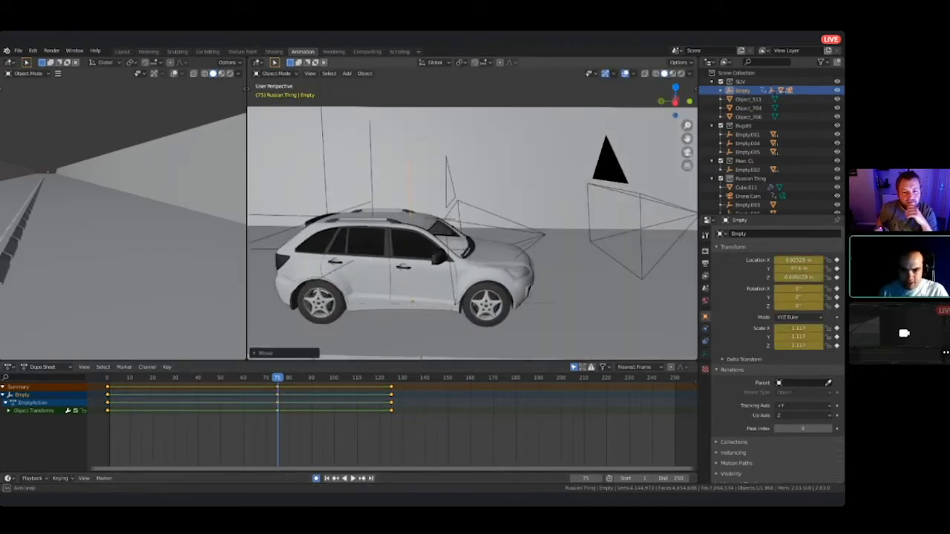
- Review the SUV's drive through the camera view between frames 73 and 100, stopping at frame 100
{"action": "key", "text": "space"}
{"action": "key", "text": "space"}
{"action": "left_click_drag", "start_coordinate": [295, 377], "coordinate": [273, 377]}
{"action": "middle_click_drag", "start_coordinate": [472, 223], "coordinate": [486, 221]}
{"action": "key", "text": "KP_0"}
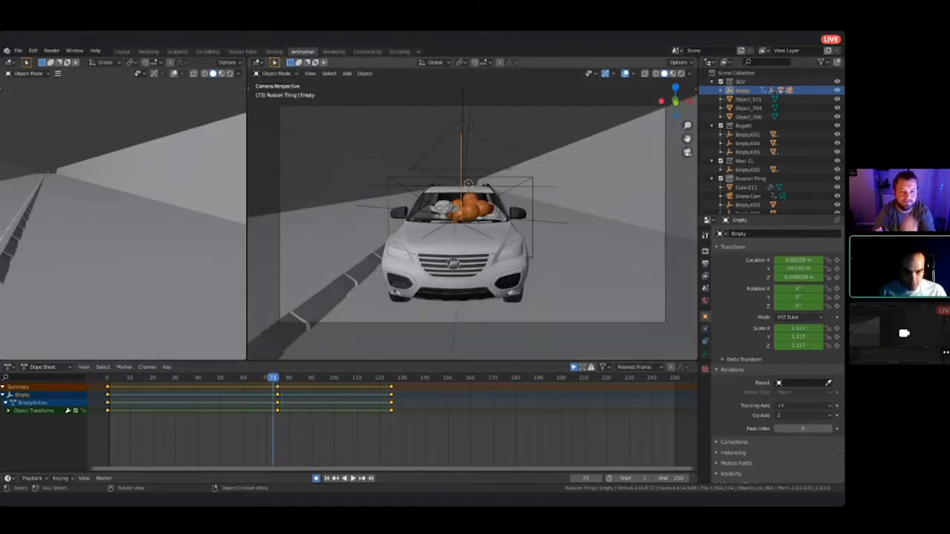
{"action": "key", "text": "space"}
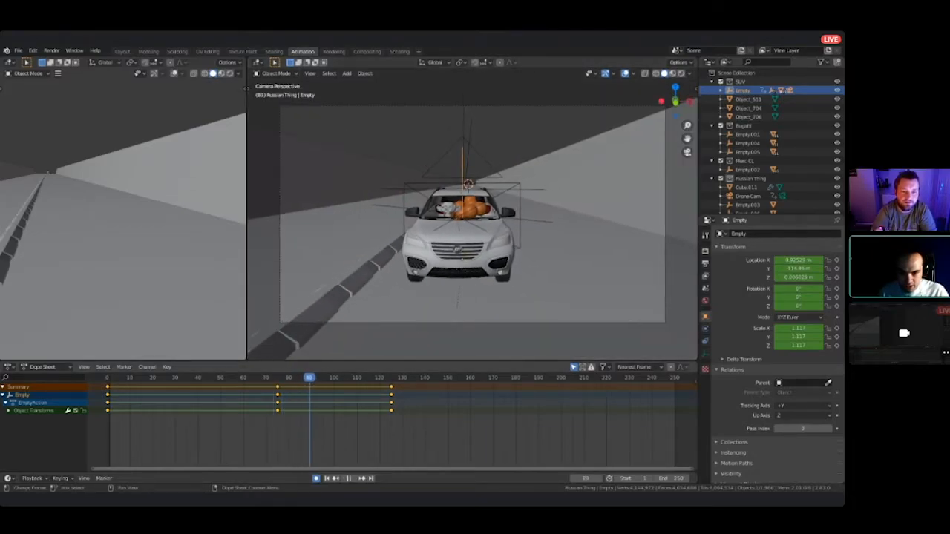
{"action": "key", "text": "space"}
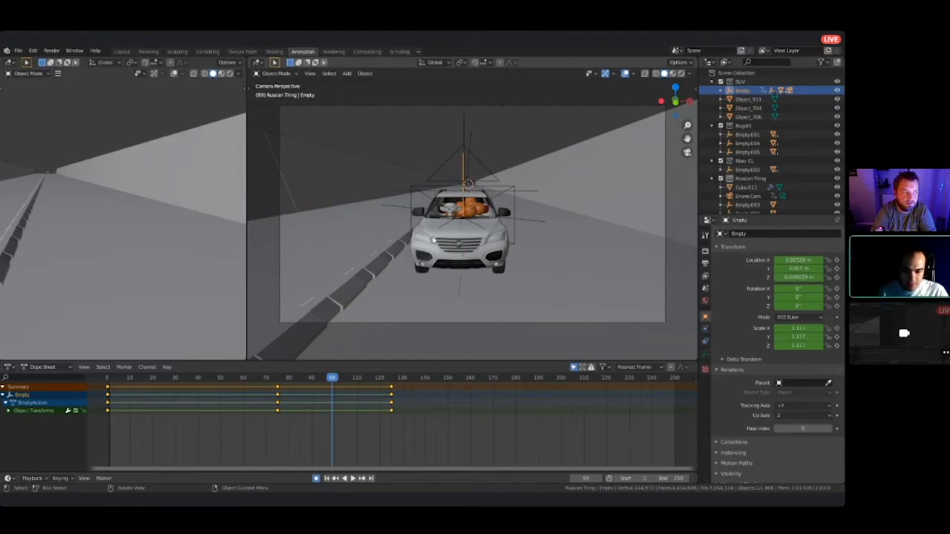
{"action": "key", "text": "Right"}
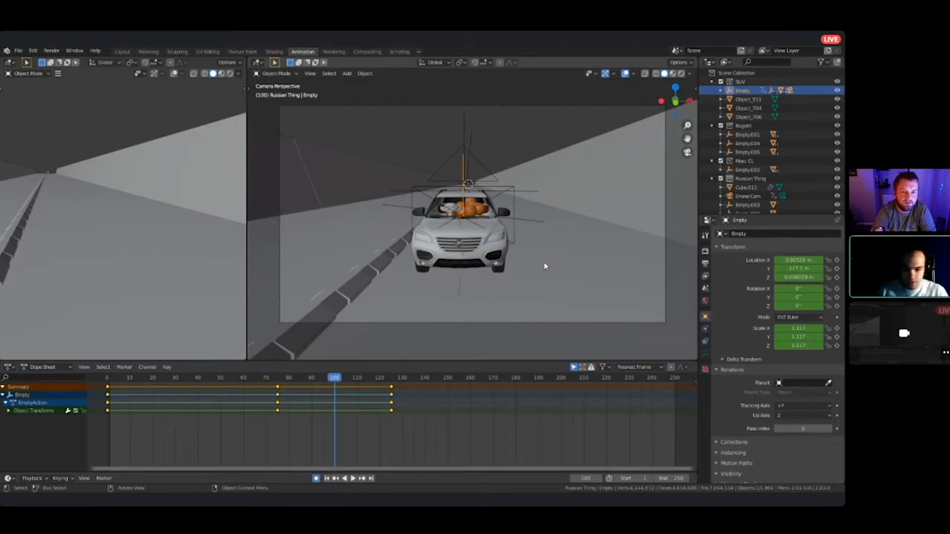
{"action": "left_click_drag", "start_coordinate": [334, 378], "coordinate": [314, 378]}
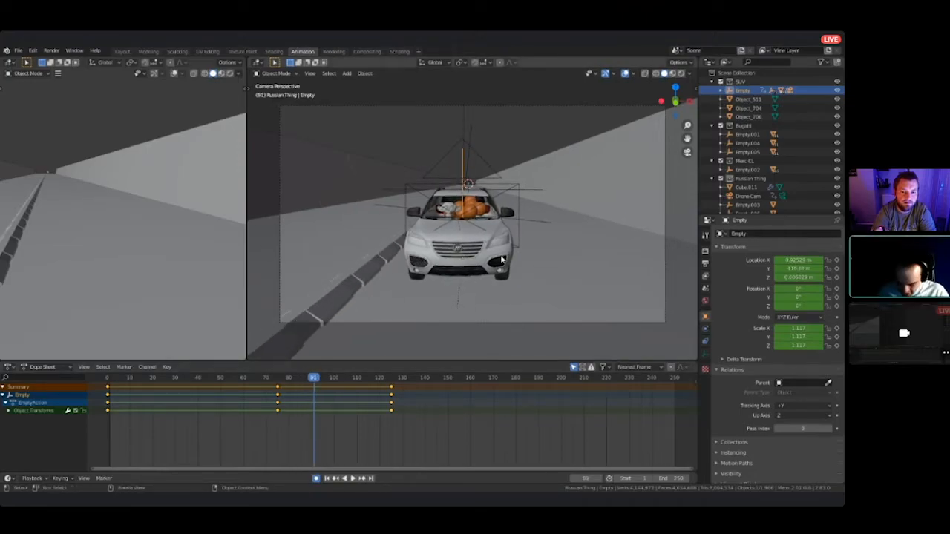
{"action": "key", "text": "space"}
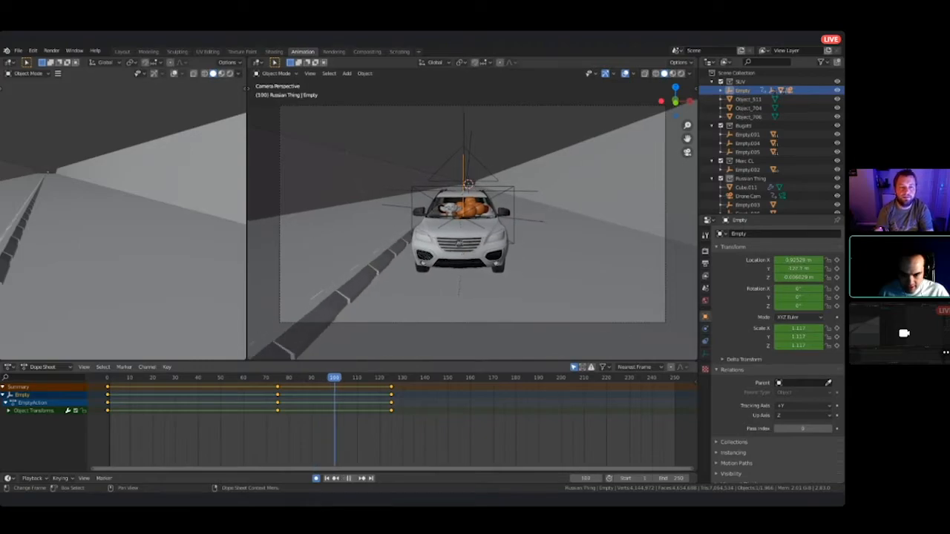
{"action": "key", "text": "space"}
- At frame 100, rotate the SUV's empty about 11° around Z and move it along X to about 1.34 m
{"action": "key", "text": "r"}
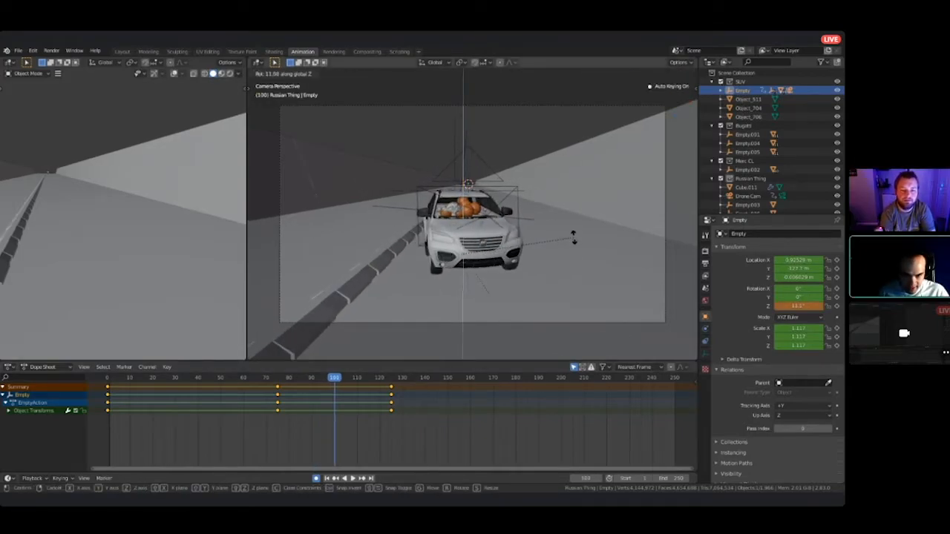
{"action": "left_click", "coordinate": [574, 237]}
{"action": "key", "text": "g"}
{"action": "key", "text": "x"}
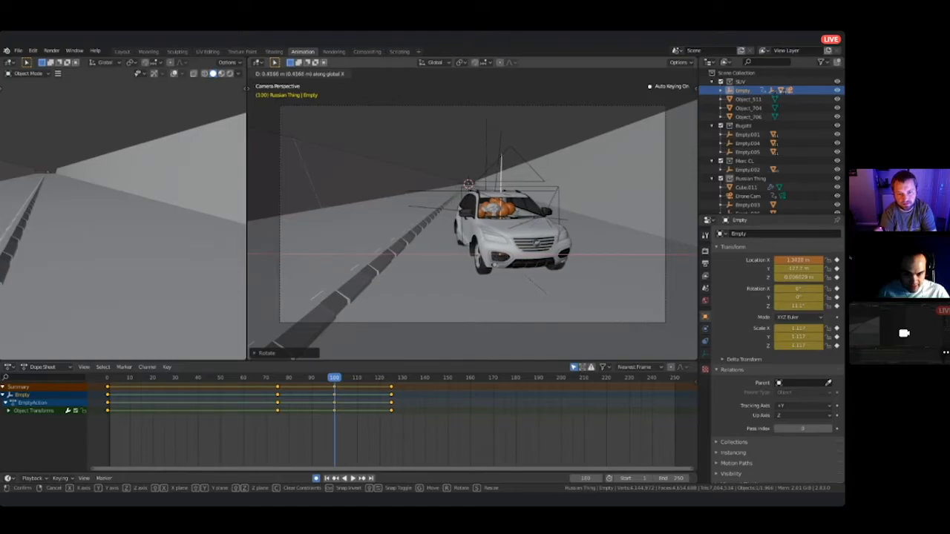
{"action": "key", "text": "Return"}
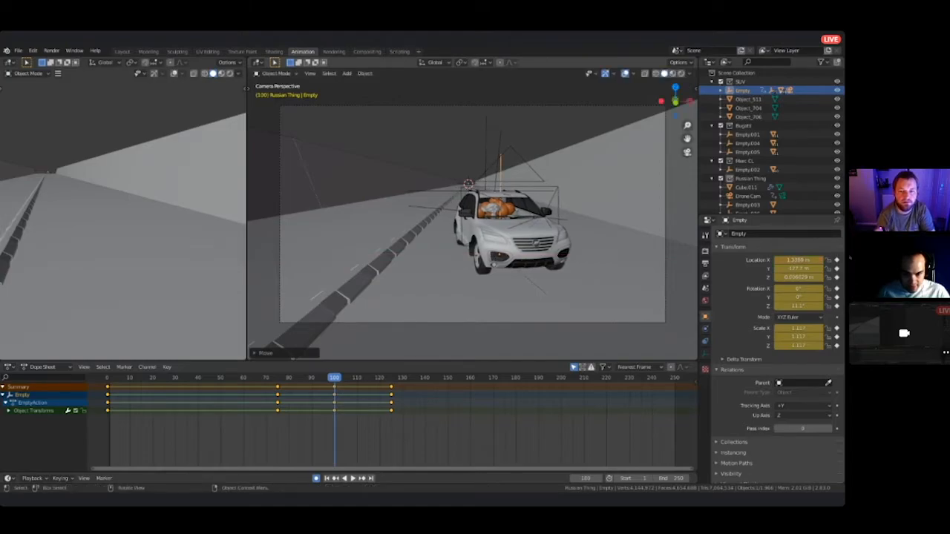
- At frame 125, move the SUV's empty along X to about 2.14 m
{"action": "key", "text": "shift+ctrl+space"}
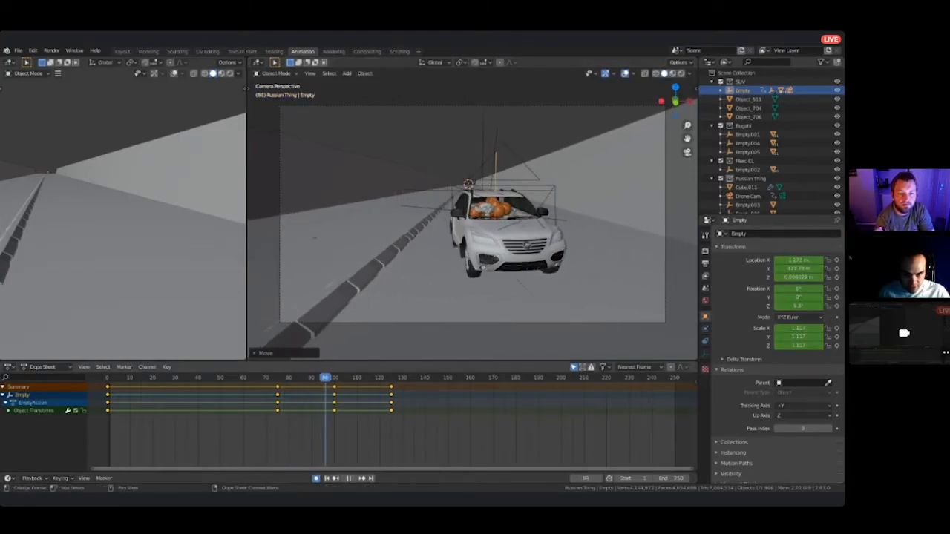
{"action": "key", "text": "space"}
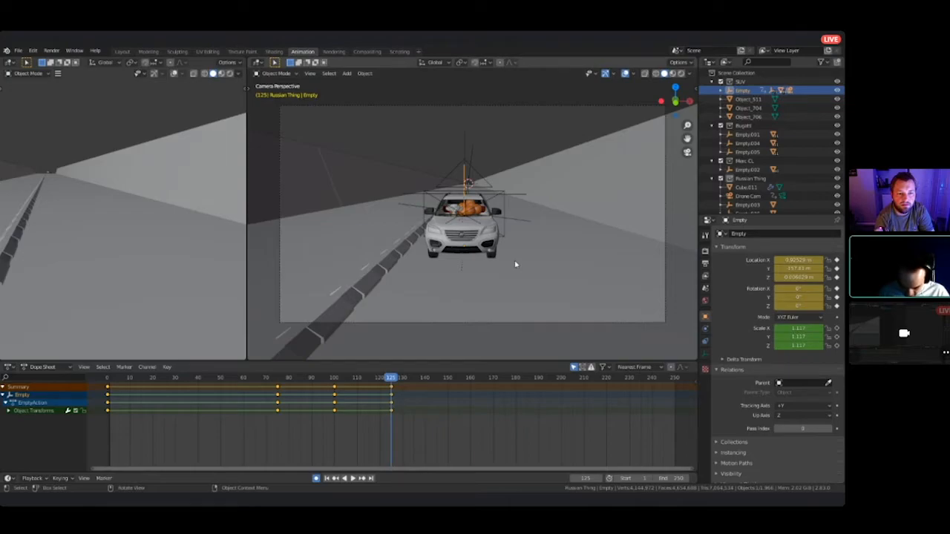
{"action": "key", "text": "g"}
{"action": "key", "text": "x"}
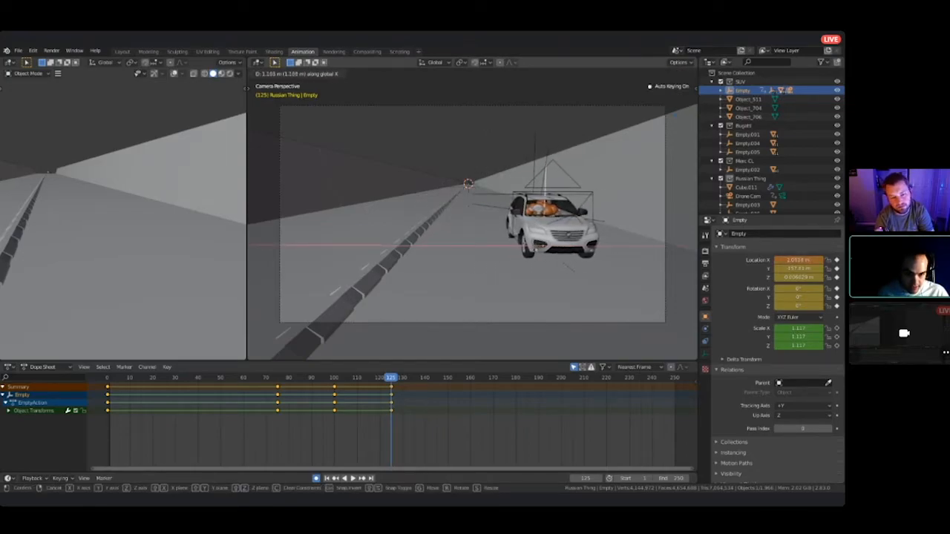
{"action": "key", "text": "Return"}
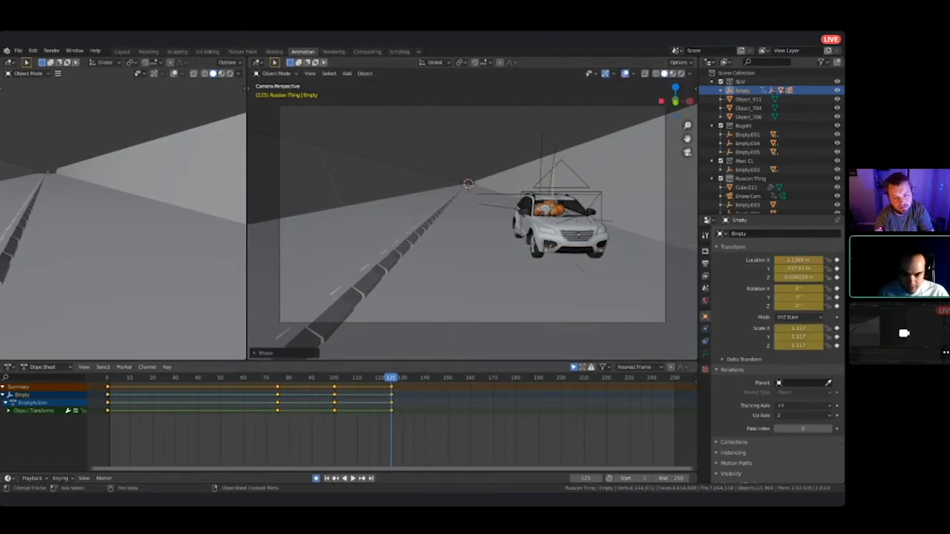
- Play back and scrub the SUV's swerve through the camera view
{"action": "key", "text": "space"}
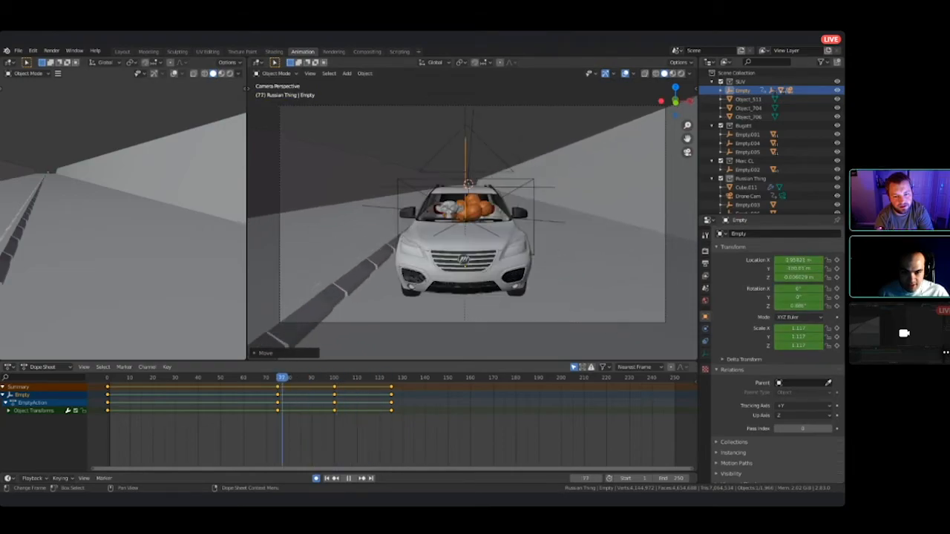
{"action": "mouse_move", "coordinate": [393, 377]}
{"action": "left_mouse_down"}
{"action": "mouse_move", "coordinate": [221, 377]}
{"action": "mouse_move", "coordinate": [408, 377]}
{"action": "mouse_move", "coordinate": [113, 377]}
{"action": "mouse_move", "coordinate": [374, 377]}
{"action": "left_mouse_up"}
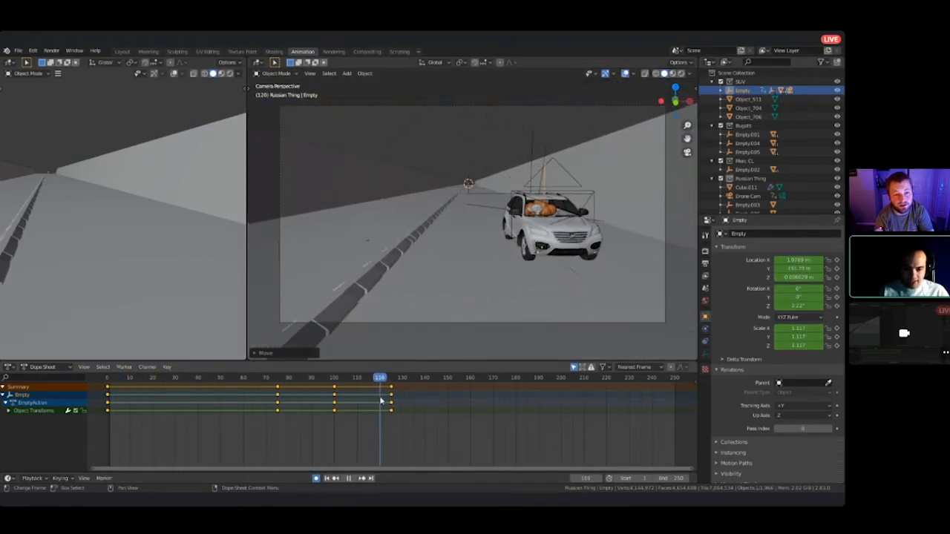
{"action": "key", "text": "Escape"}
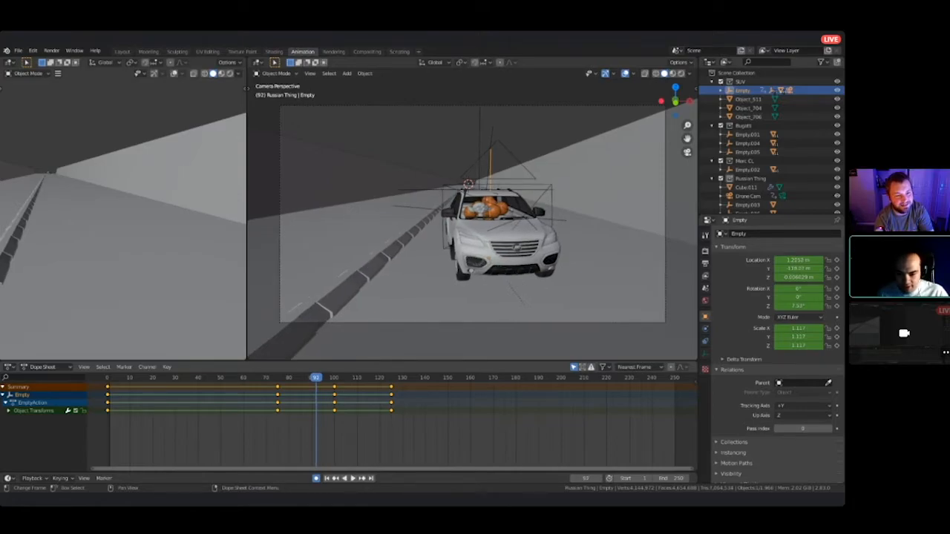
- Expand the object transform channels and shift only the X Location keyframe at frame 100 back to about frame 94
{"action": "key", "text": "g"}
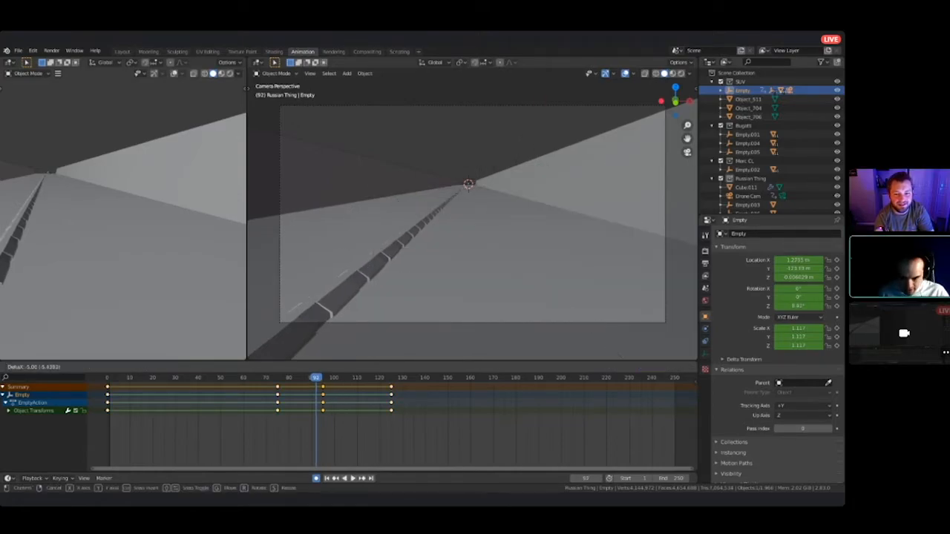
{"action": "left_click", "coordinate": [335, 391]}
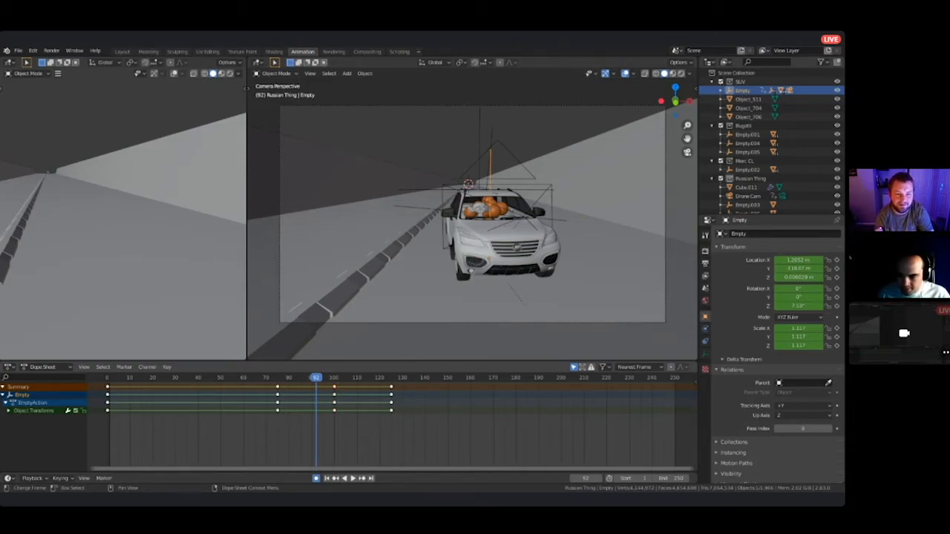
{"action": "left_click", "coordinate": [8, 410]}
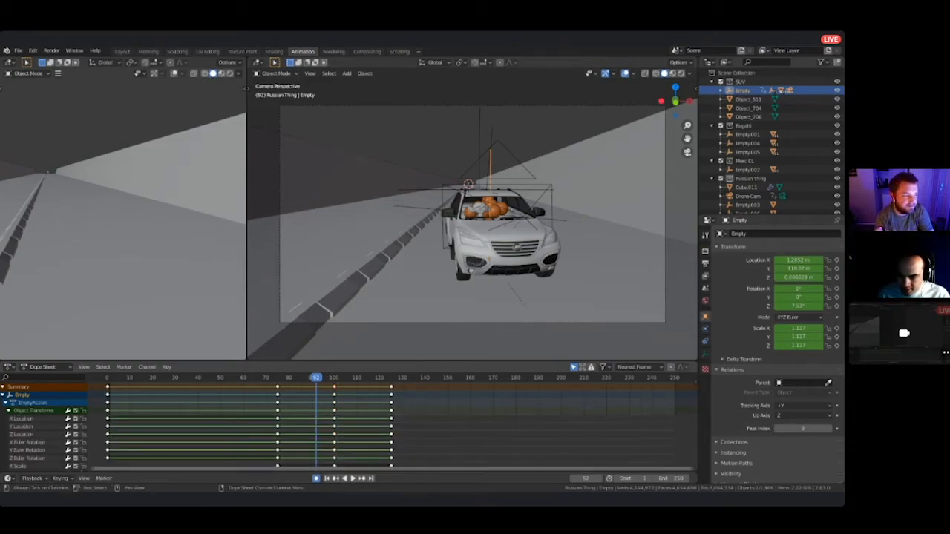
{"action": "left_click", "coordinate": [335, 420]}
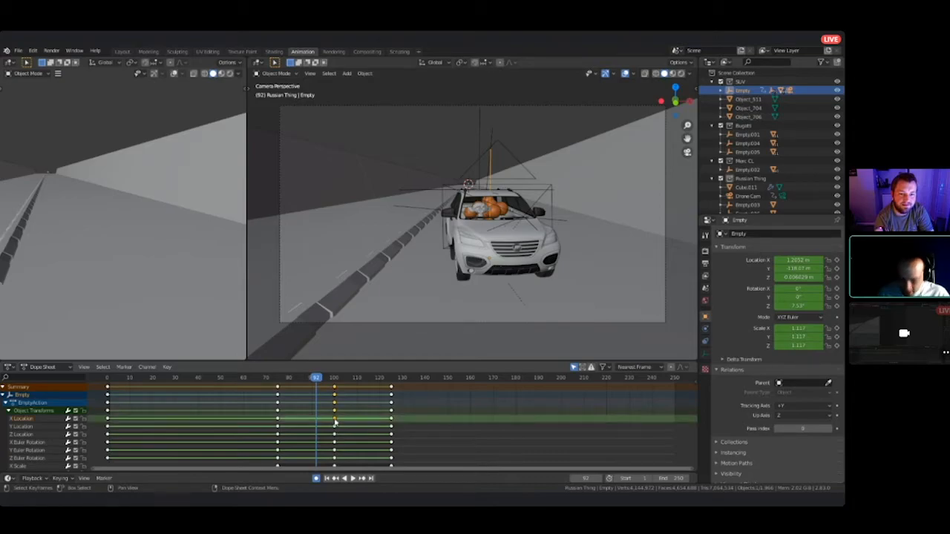
{"action": "key", "text": "g"}
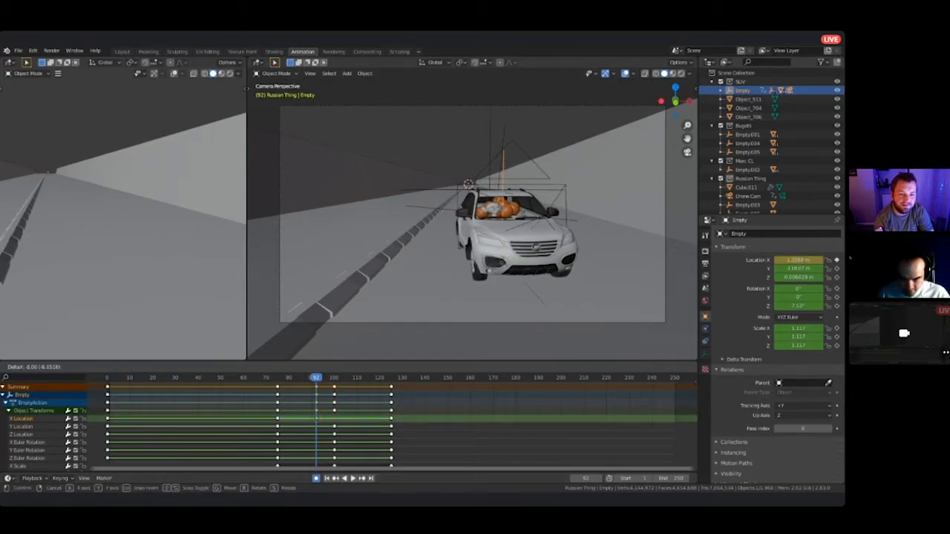
{"action": "left_click", "coordinate": [321, 419]}
- Replay the retimed swerve from the start of the animation and scrub through its final frames
{"action": "left_click_drag", "start_coordinate": [316, 377], "coordinate": [259, 377]}
{"action": "key", "text": "space"}
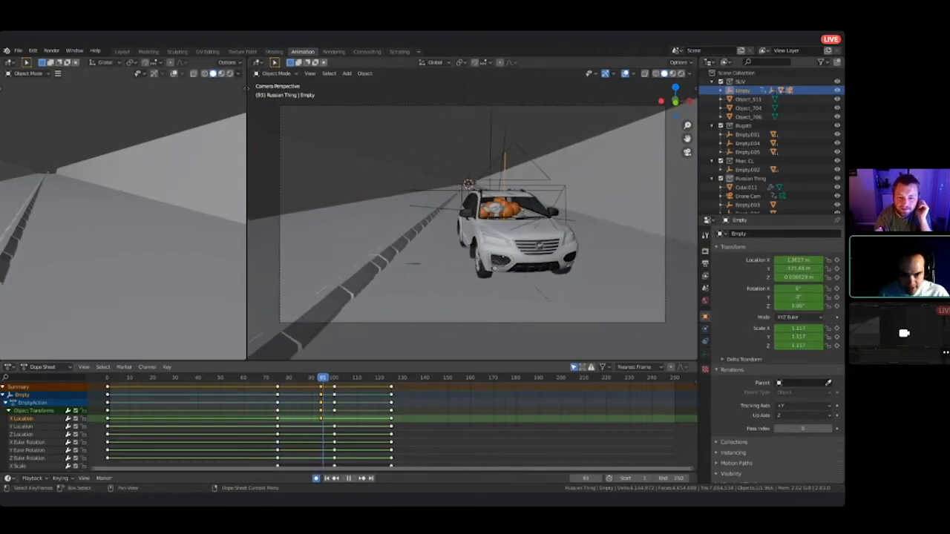
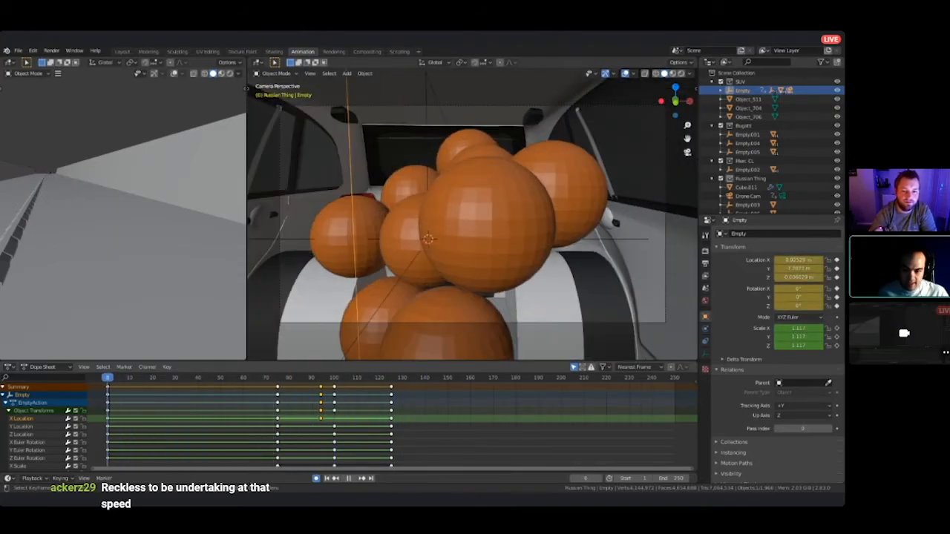
{"action": "left_click_drag", "start_coordinate": [370, 377], "coordinate": [107, 377]}
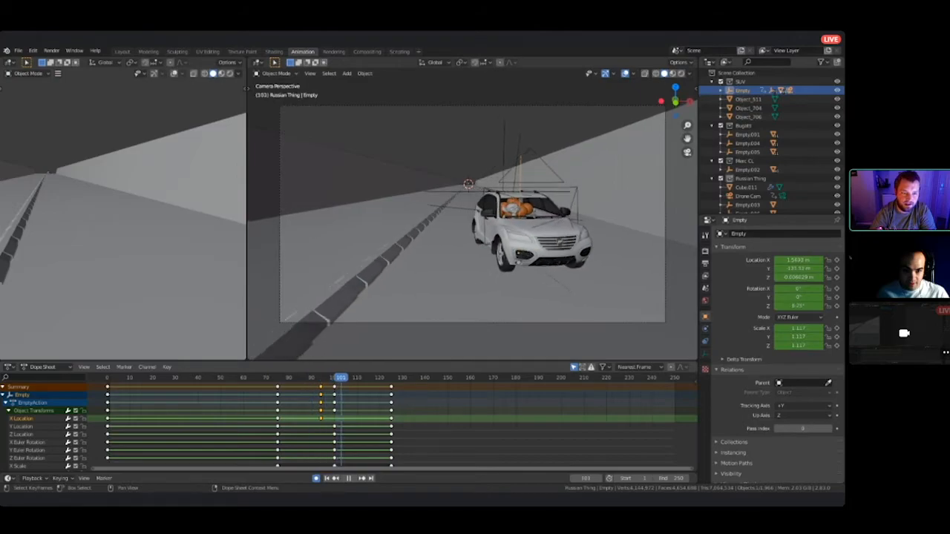
{"action": "left_click_drag", "start_coordinate": [386, 376], "coordinate": [384, 377]}
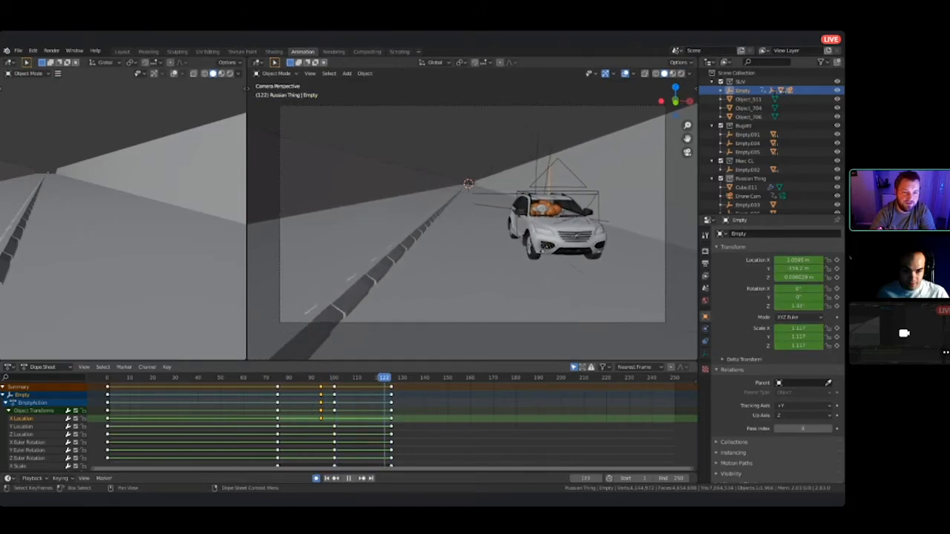
{"action": "left_click_drag", "start_coordinate": [289, 377], "coordinate": [107, 377]}
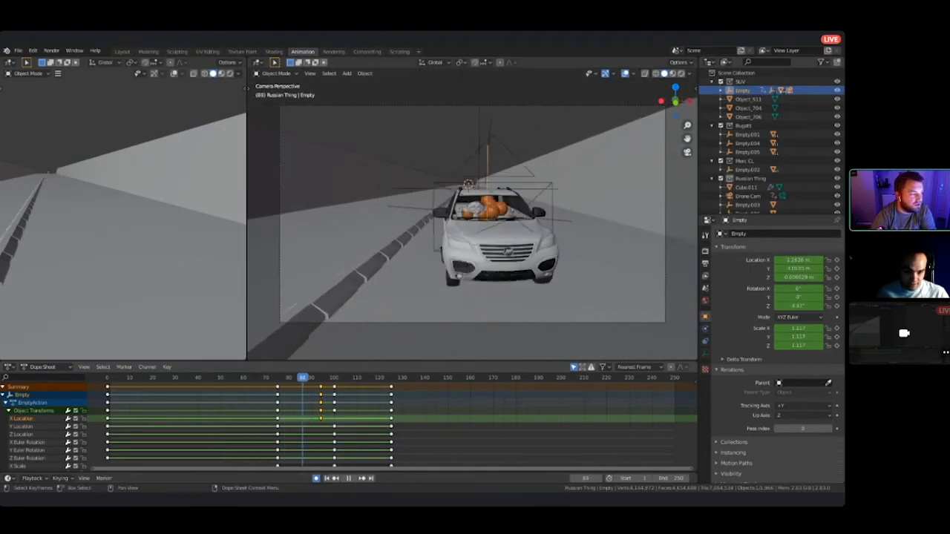
{"action": "left_click_drag", "start_coordinate": [388, 377], "coordinate": [305, 377]}
- Select the Bugatti's empty, Empty.001, at the start of the road
{"action": "middle_click_drag", "start_coordinate": [472, 213], "coordinate": [512, 275]}
{"action": "scroll", "coordinate": [472, 213], "scroll_direction": "down", "scroll_amount": 6}
{"action": "scroll", "coordinate": [472, 214], "scroll_direction": "down", "scroll_amount": 2}
{"action": "scroll", "coordinate": [472, 214], "scroll_direction": "up", "scroll_amount": 3}
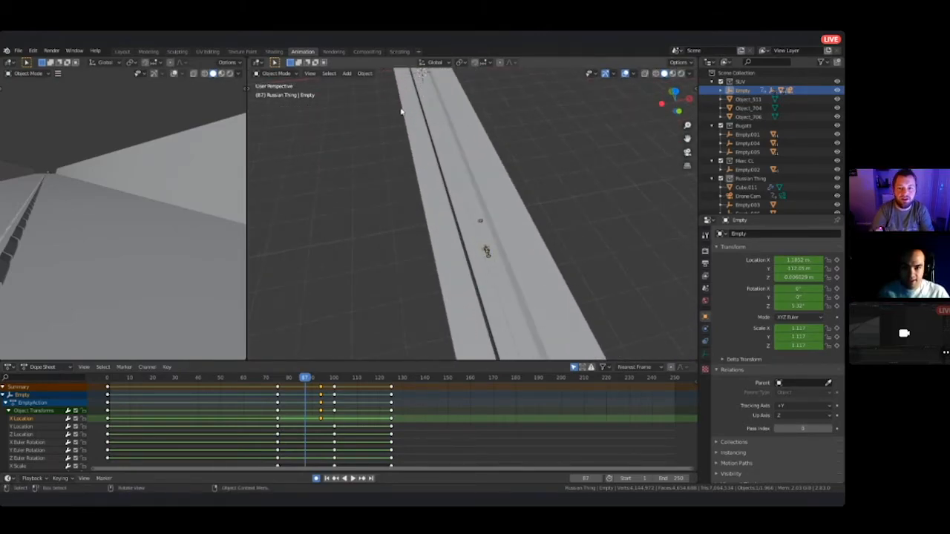
{"action": "middle_click_drag", "start_coordinate": [400, 111], "coordinate": [438, 206], "text": "shift"}
{"action": "scroll", "coordinate": [438, 206], "scroll_direction": "down", "scroll_amount": 2}
{"action": "scroll", "coordinate": [438, 207], "scroll_direction": "up", "scroll_amount": 4}
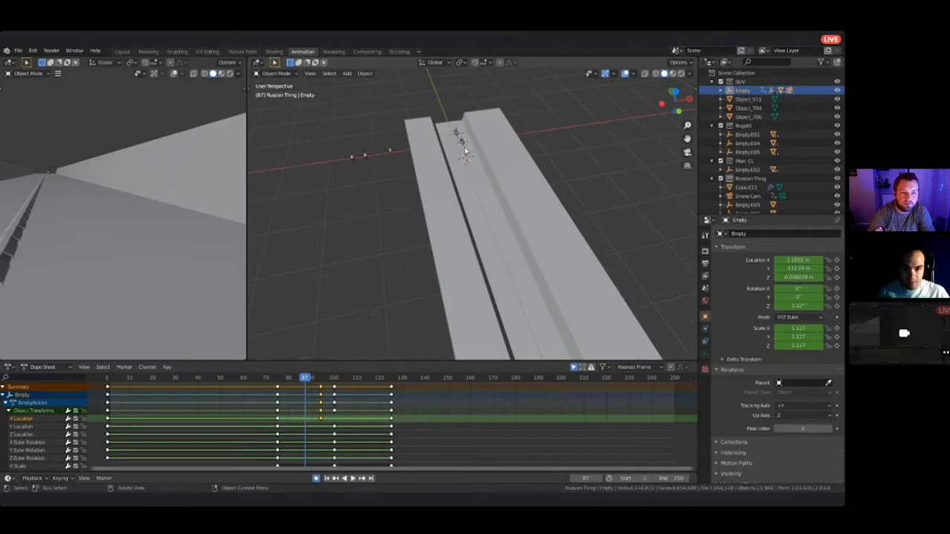
{"action": "left_click", "coordinate": [465, 152]}
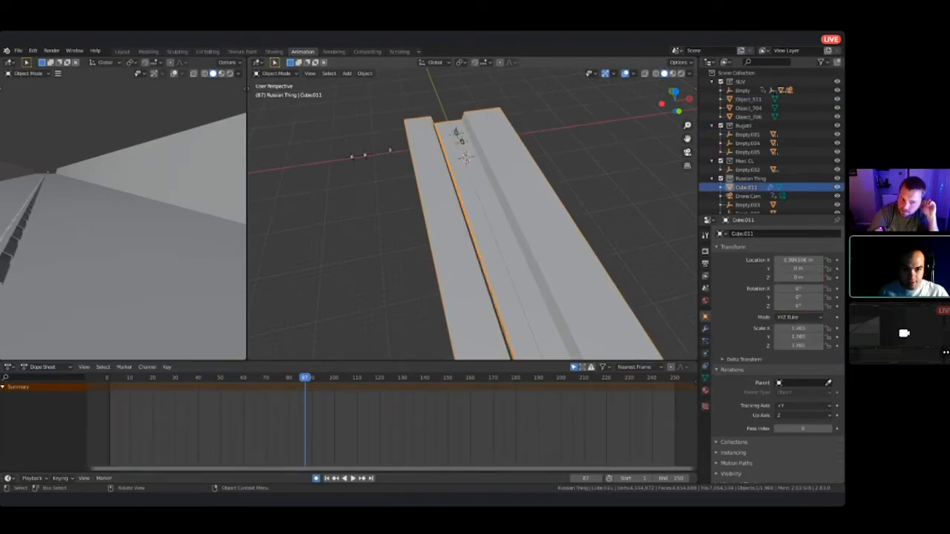
{"action": "left_click", "coordinate": [465, 152]}
{"action": "key", "text": "KP_Decimal"}
{"action": "scroll", "coordinate": [466, 185], "scroll_direction": "down", "scroll_amount": 10}
{"action": "left_click", "coordinate": [477, 236]}
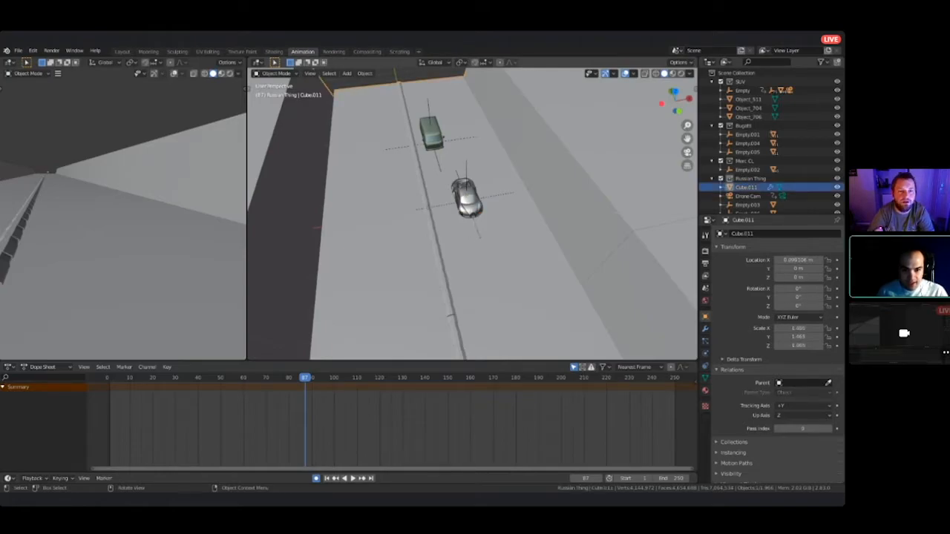
{"action": "left_click", "coordinate": [477, 236]}
- At frame 87, move the Bugatti's empty along Y to about -50 m down the road
{"action": "scroll", "coordinate": [477, 237], "scroll_direction": "down", "scroll_amount": 8}
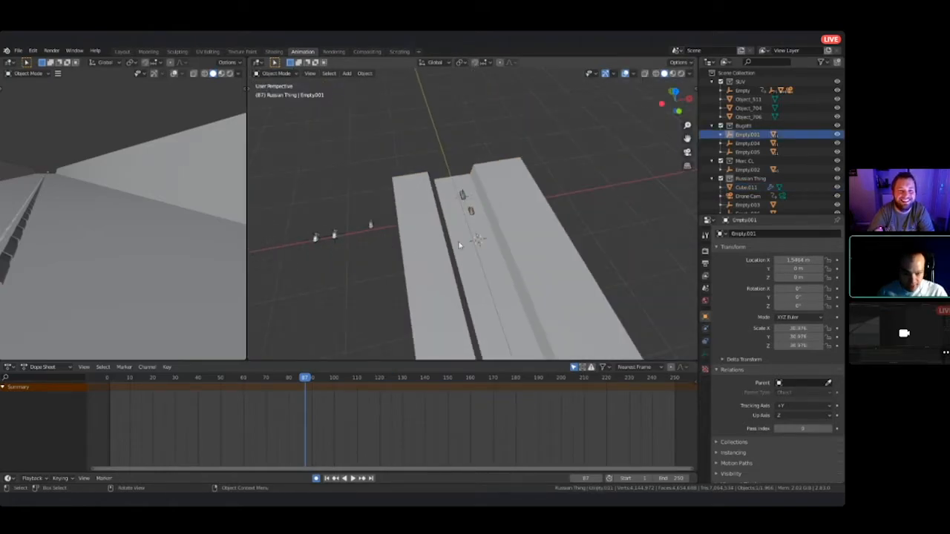
{"action": "key", "text": "g"}
{"action": "key", "text": "y"}
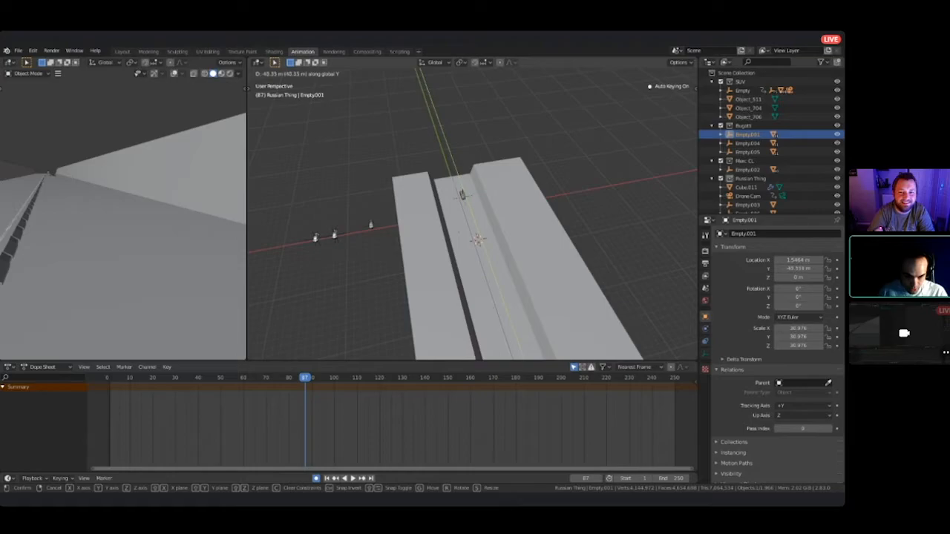
{"action": "left_click", "coordinate": [478, 240]}
{"action": "scroll", "coordinate": [520, 346], "scroll_direction": "down", "scroll_amount": 6}
{"action": "middle_click_drag", "start_coordinate": [519, 345], "coordinate": [344, 219]}
{"action": "key", "text": "KP_0"}
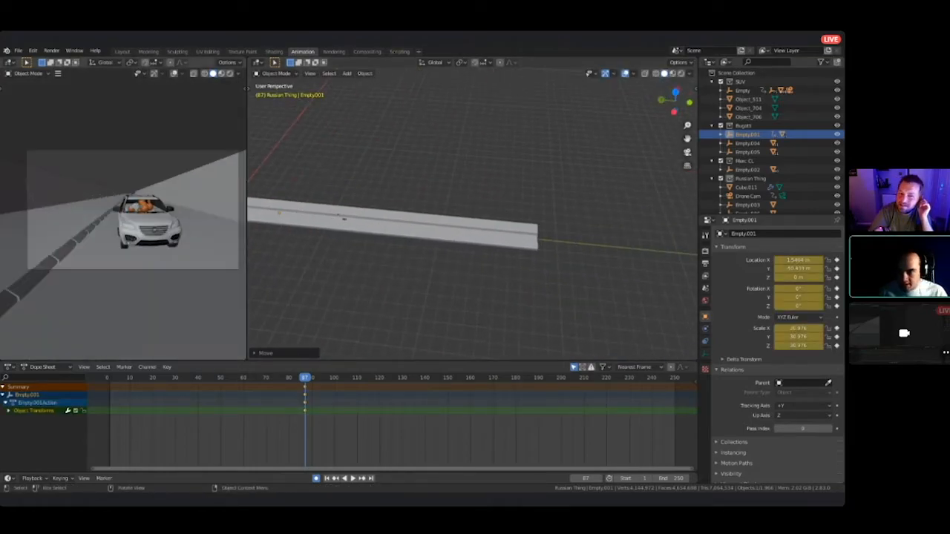
- Move the Bugatti's empty further along Y to about -114 m, just in front of the SUV
{"action": "scroll", "coordinate": [343, 219], "scroll_direction": "up", "scroll_amount": 6}
{"action": "middle_click_drag", "start_coordinate": [344, 219], "coordinate": [520, 260], "text": "shift"}
{"action": "scroll", "coordinate": [472, 222], "scroll_direction": "down", "scroll_amount": 4}
{"action": "scroll", "coordinate": [473, 222], "scroll_direction": "up", "scroll_amount": 2}
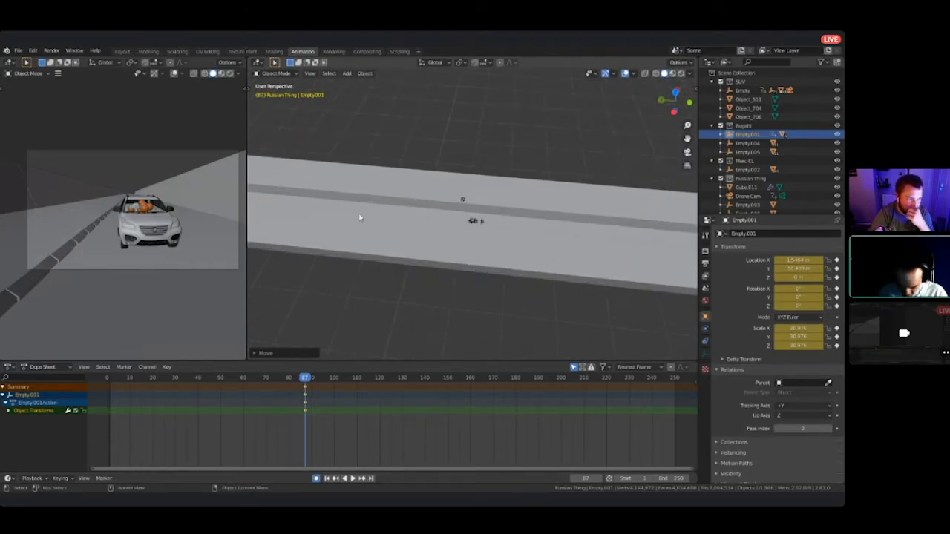
{"action": "middle_click_drag", "start_coordinate": [368, 208], "coordinate": [472, 218], "text": "shift"}
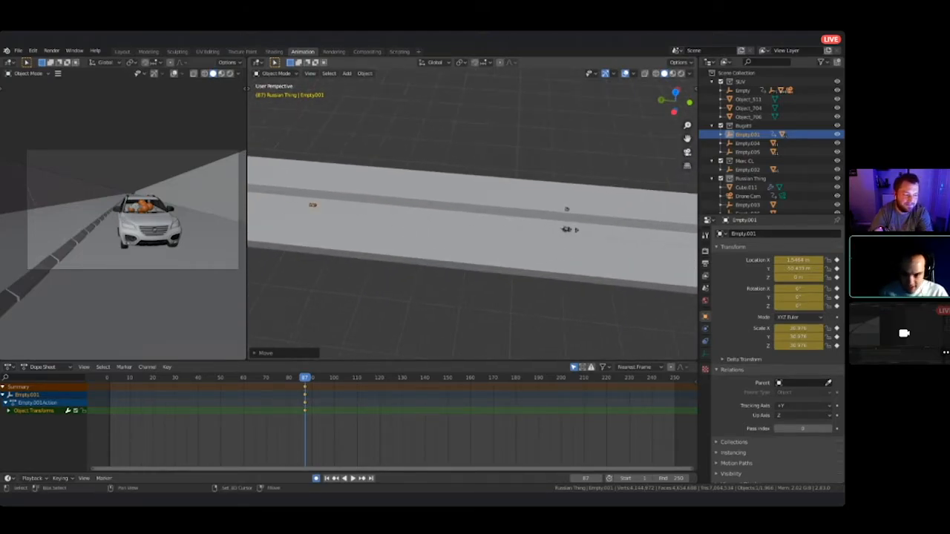
{"action": "key", "text": "g"}
{"action": "key", "text": "y"}
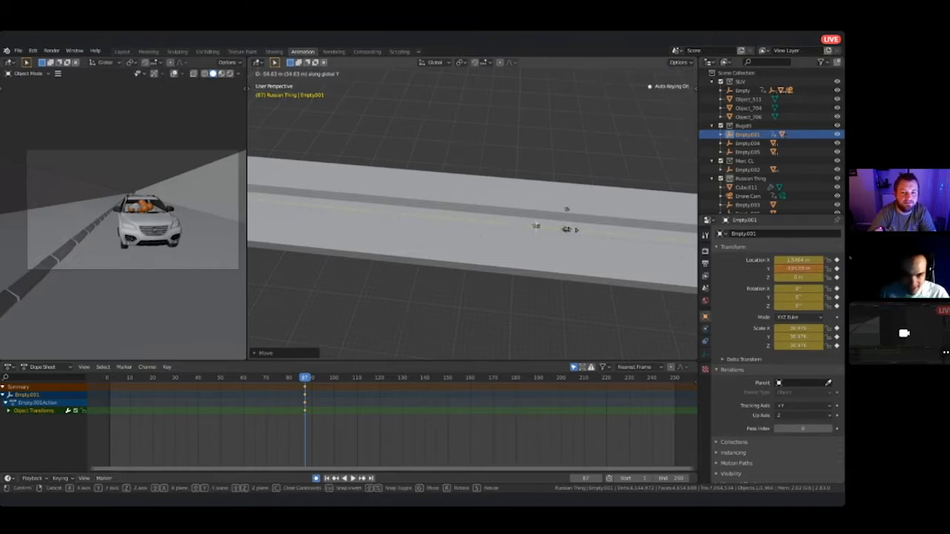
{"action": "left_click", "coordinate": [577, 229]}
{"action": "middle_click_drag", "start_coordinate": [576, 229], "coordinate": [512, 229], "text": "shift"}
{"action": "scroll", "coordinate": [512, 229], "scroll_direction": "up", "scroll_amount": 4}
{"action": "key", "text": "KP_Decimal"}
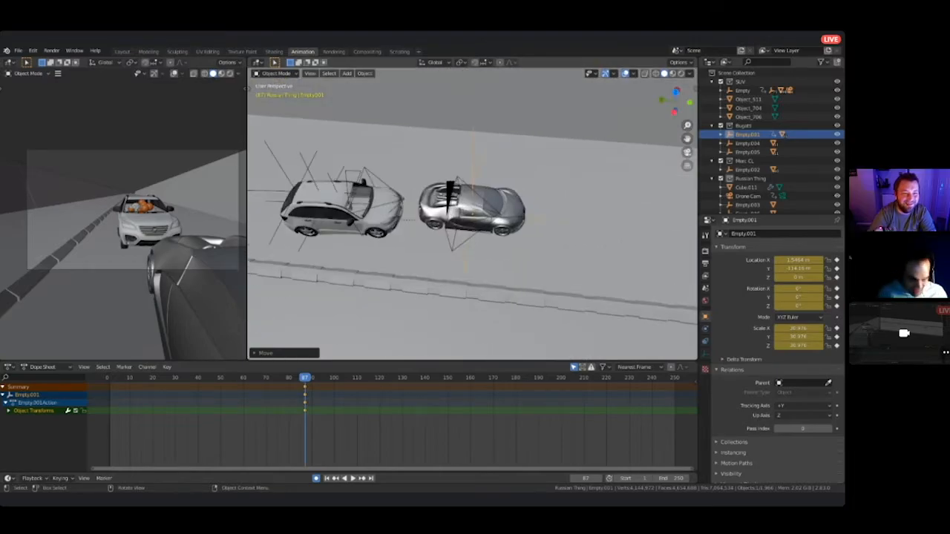
- Shift the Bugatti's empty along X to about 0.98 m, toward the lane divider
{"action": "middle_click_drag", "start_coordinate": [486, 118], "coordinate": [247, 88]}
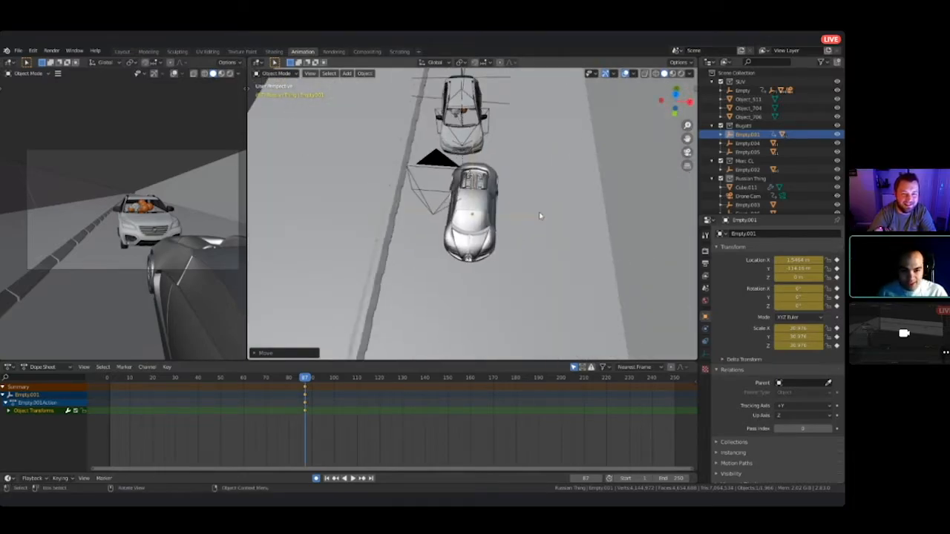
{"action": "key", "text": "g"}
{"action": "key", "text": "x"}
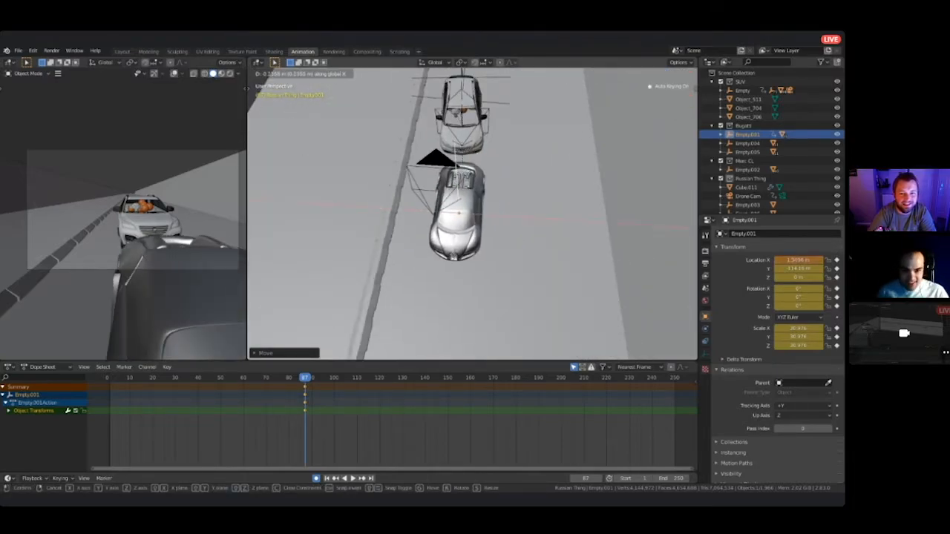
{"action": "key", "text": "Return"}
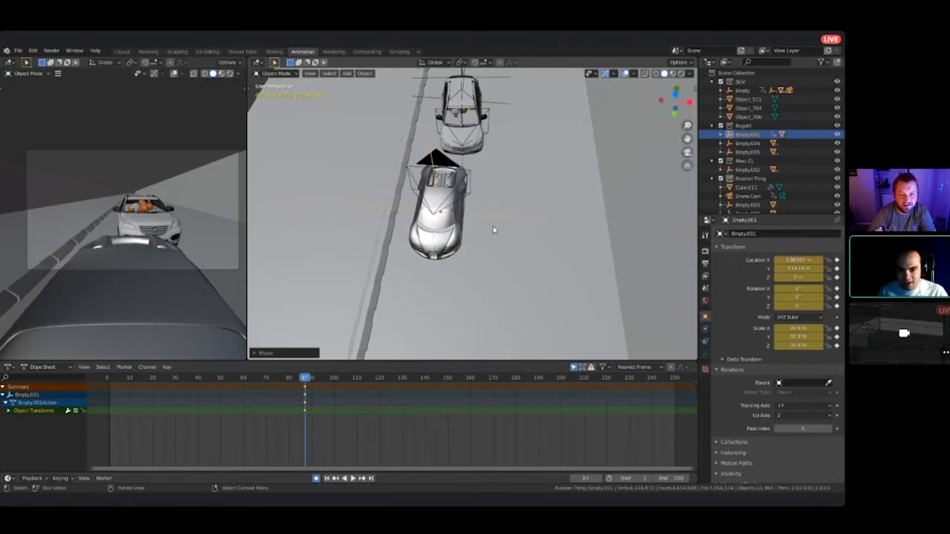
- At frame 125, move the Bugatti's empty along Y to about -154 m
{"action": "key", "text": "space"}
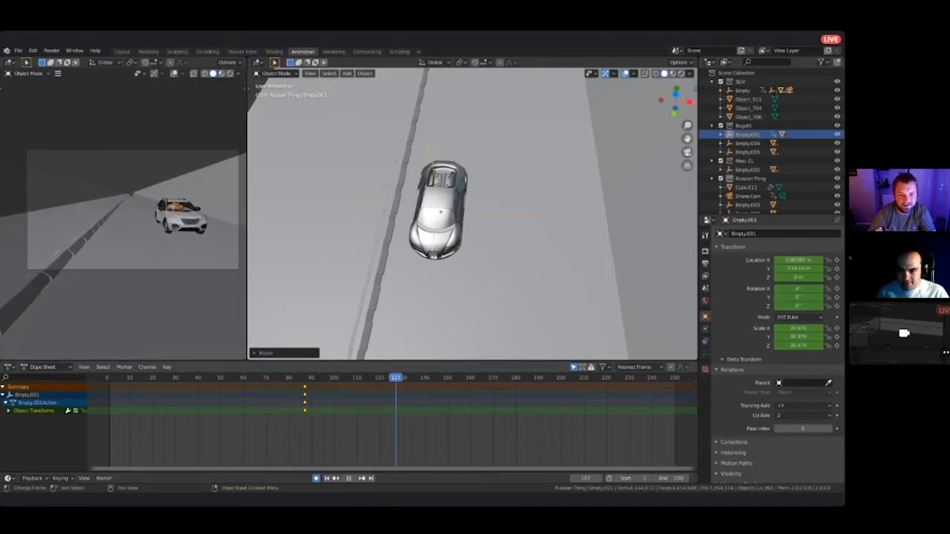
{"action": "left_click_drag", "start_coordinate": [399, 377], "coordinate": [395, 377]}
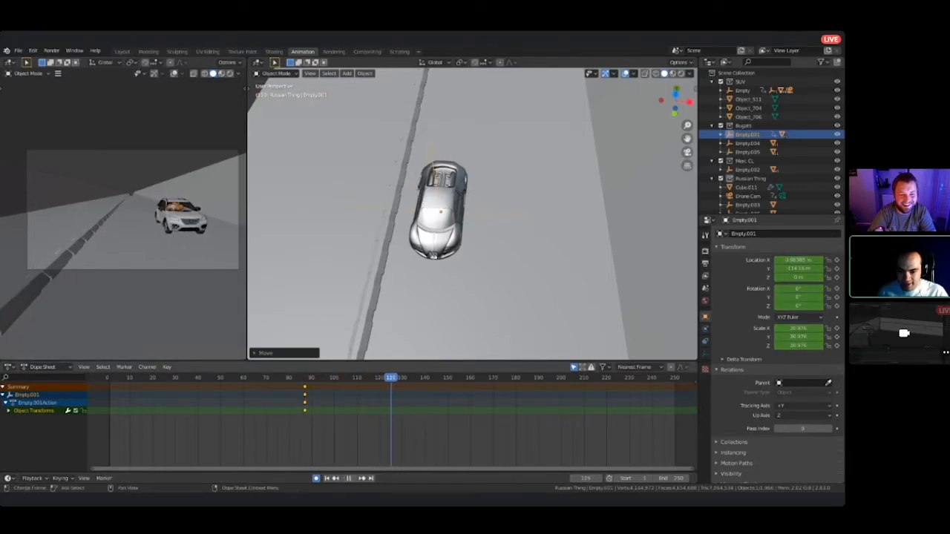
{"action": "key", "text": "space"}
{"action": "scroll", "coordinate": [462, 197], "scroll_direction": "down", "scroll_amount": 3}
{"action": "middle_click_drag", "start_coordinate": [462, 197], "coordinate": [554, 215]}
{"action": "scroll", "coordinate": [553, 215], "scroll_direction": "down", "scroll_amount": 3}
{"action": "middle_click_drag", "start_coordinate": [469, 220], "coordinate": [284, 181], "text": "shift"}
{"action": "scroll", "coordinate": [340, 203], "scroll_direction": "down", "scroll_amount": 2}
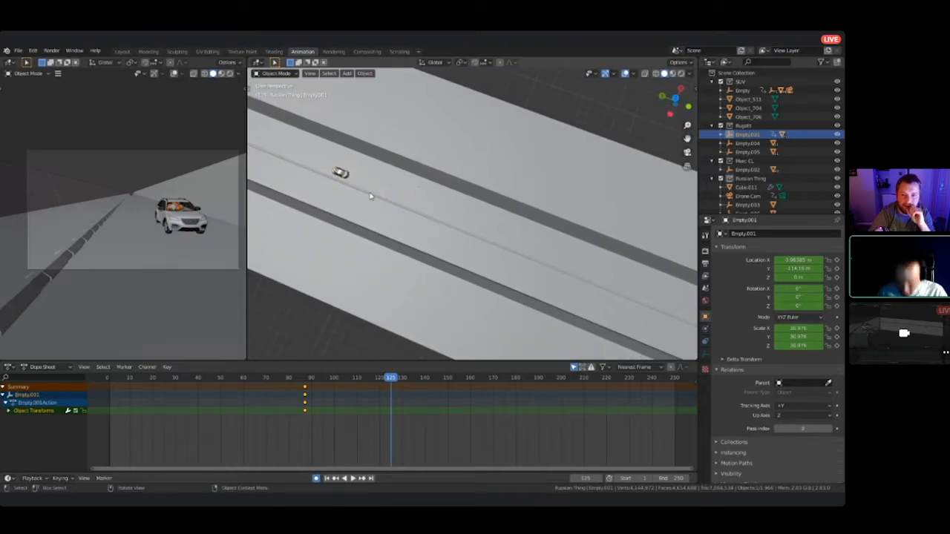
{"action": "key", "text": "g"}
{"action": "key", "text": "y"}
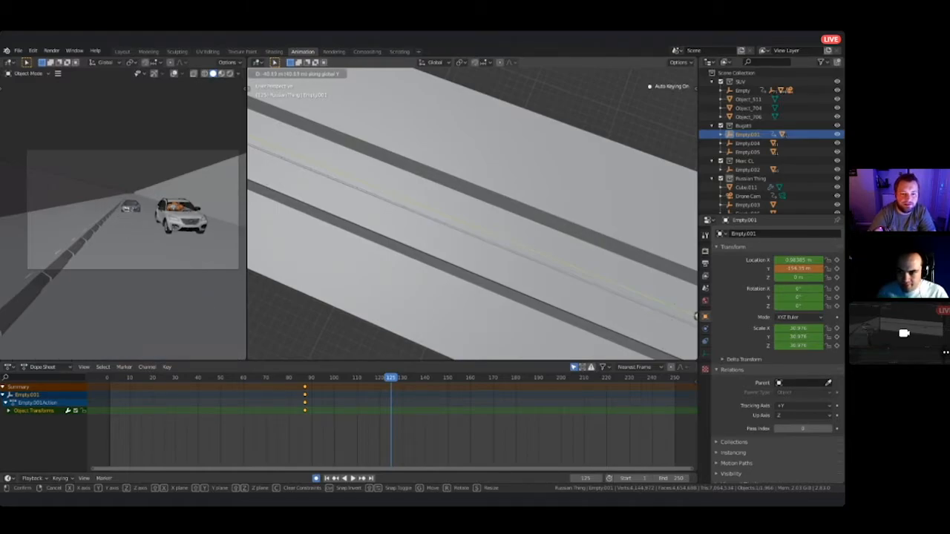
{"action": "left_click", "coordinate": [696, 316]}
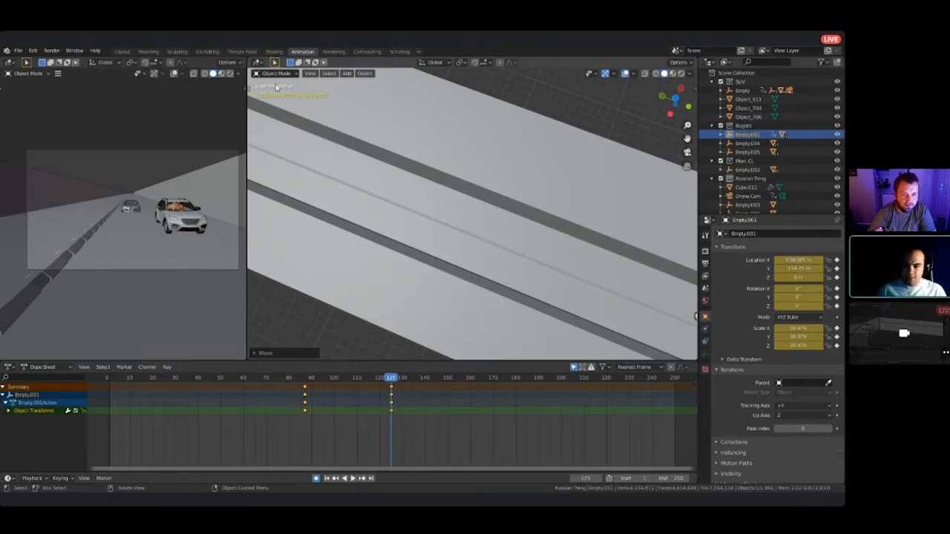
- At frame 50, move the Bugatti's empty back along Y to about -76.7 m, just ahead of the SUV
{"action": "left_click_drag", "start_coordinate": [390, 377], "coordinate": [220, 377]}
{"action": "scroll", "coordinate": [472, 214], "scroll_direction": "down", "scroll_amount": 3}
{"action": "scroll", "coordinate": [472, 213], "scroll_direction": "down", "scroll_amount": 1}
{"action": "middle_click_drag", "start_coordinate": [472, 214], "coordinate": [528, 231], "text": "shift"}
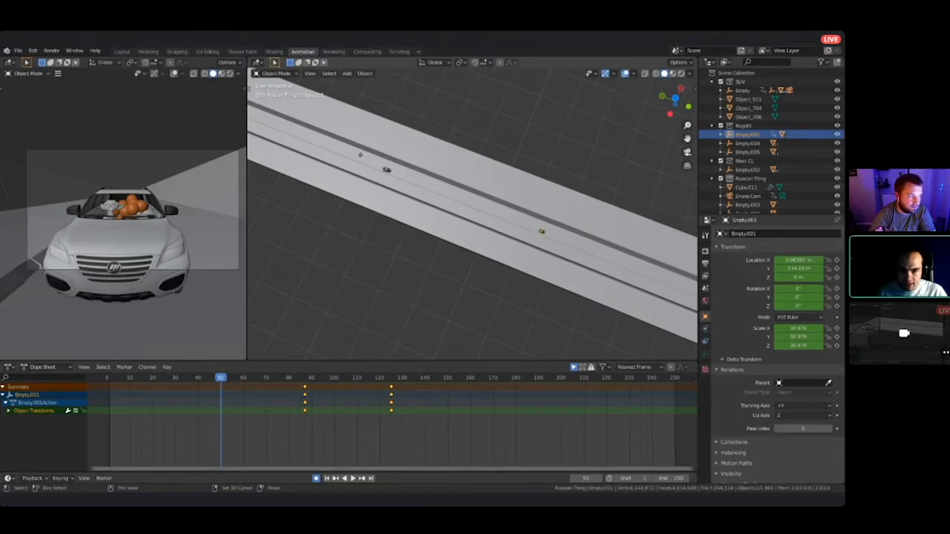
{"action": "key", "text": "g"}
{"action": "key", "text": "y"}
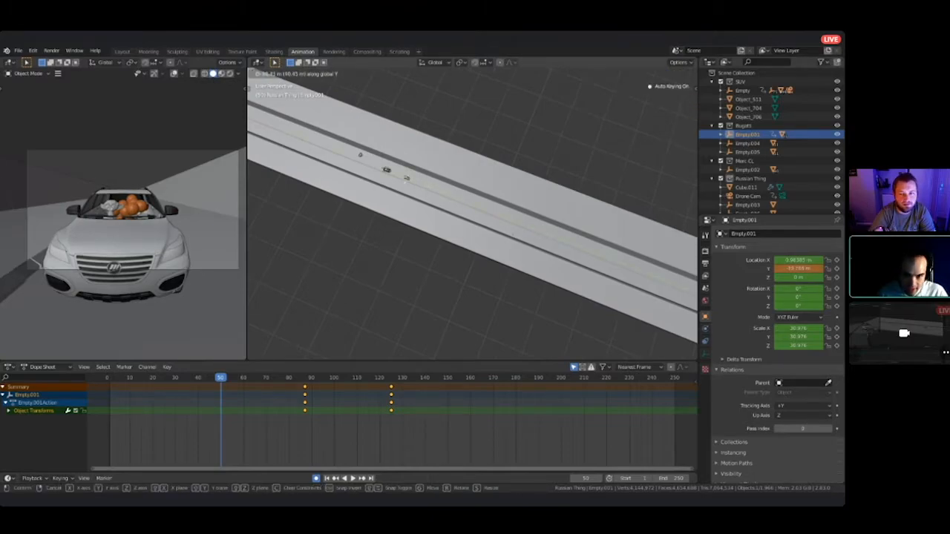
{"action": "key", "text": "Return"}
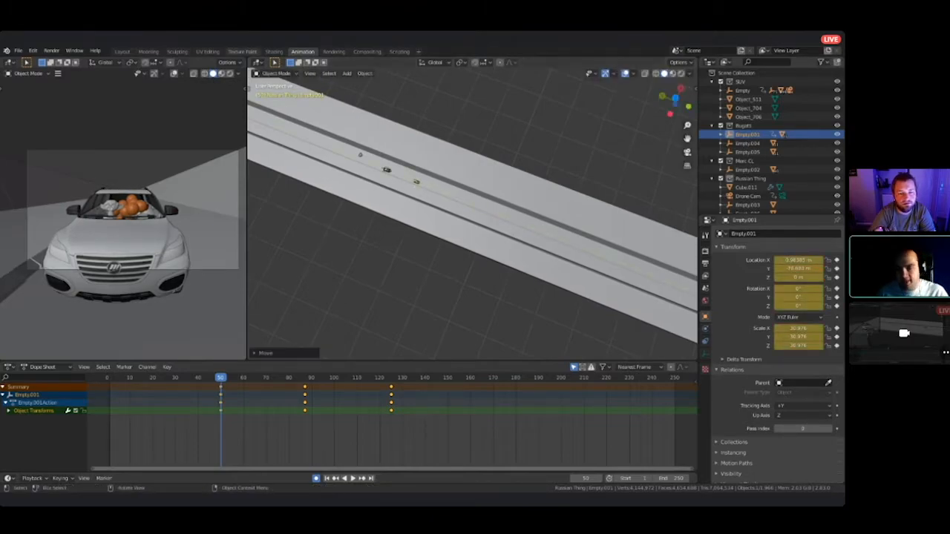
- Switch the main 3D viewport to the Graph Editor and frame the start of the Bugatti's Y Location curve
{"action": "left_click", "coordinate": [258, 62]}
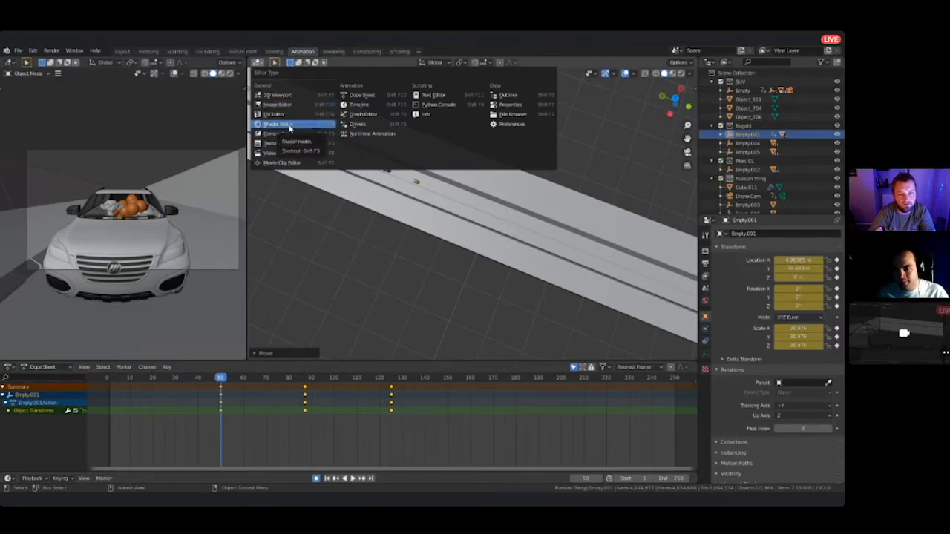
{"action": "left_click", "coordinate": [363, 113]}
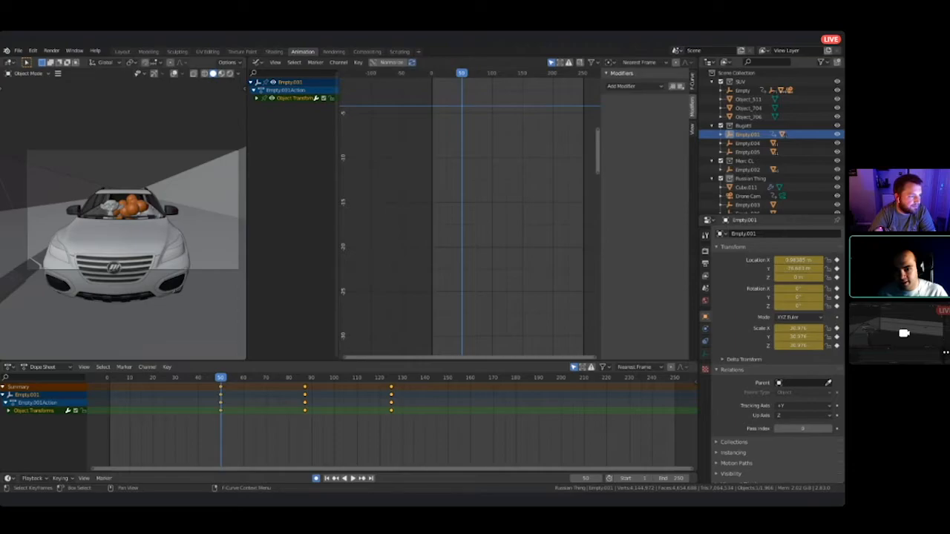
{"action": "scroll", "coordinate": [470, 232], "scroll_direction": "down", "scroll_amount": 8}
{"action": "mouse_move", "coordinate": [470, 231]}
{"action": "middle_mouse_down"}
{"action": "mouse_move", "coordinate": [476, 334]}
{"action": "mouse_move", "coordinate": [470, 232]}
{"action": "middle_mouse_up"}
{"action": "scroll", "coordinate": [470, 217], "scroll_direction": "down", "scroll_amount": 9}
{"action": "middle_click_drag", "start_coordinate": [470, 149], "coordinate": [467, 324]}
{"action": "scroll", "coordinate": [469, 216], "scroll_direction": "down", "scroll_amount": 18}
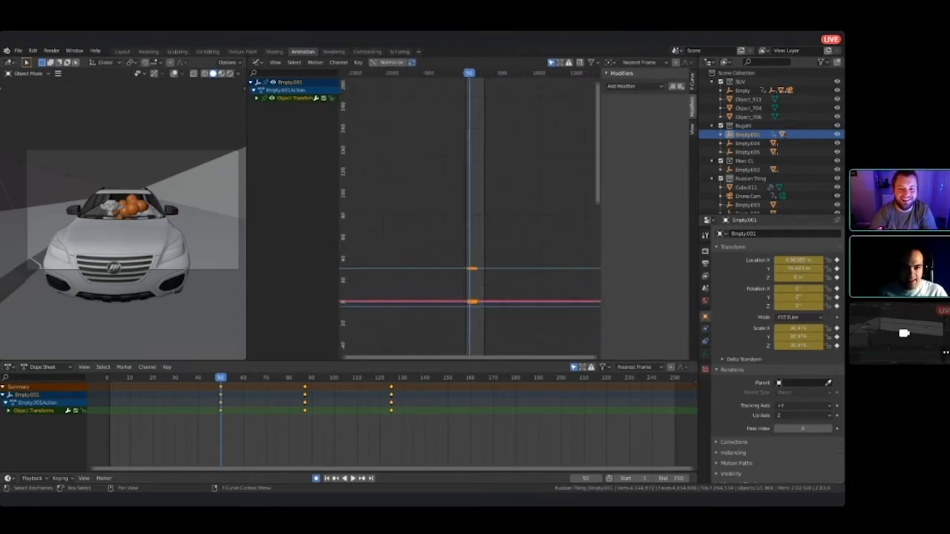
{"action": "scroll", "coordinate": [469, 217], "scroll_direction": "up", "scroll_amount": 15}
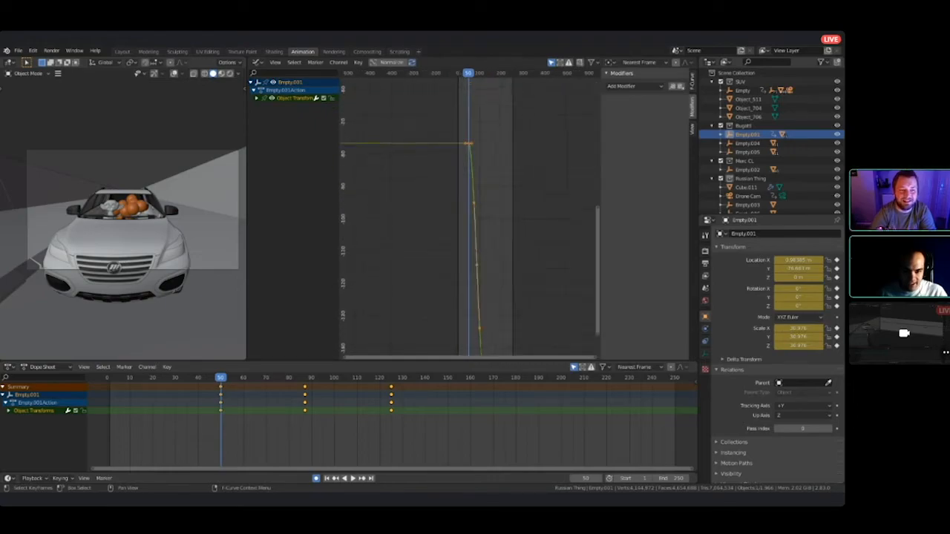
{"action": "scroll", "coordinate": [480, 110], "scroll_direction": "up", "scroll_amount": 1}
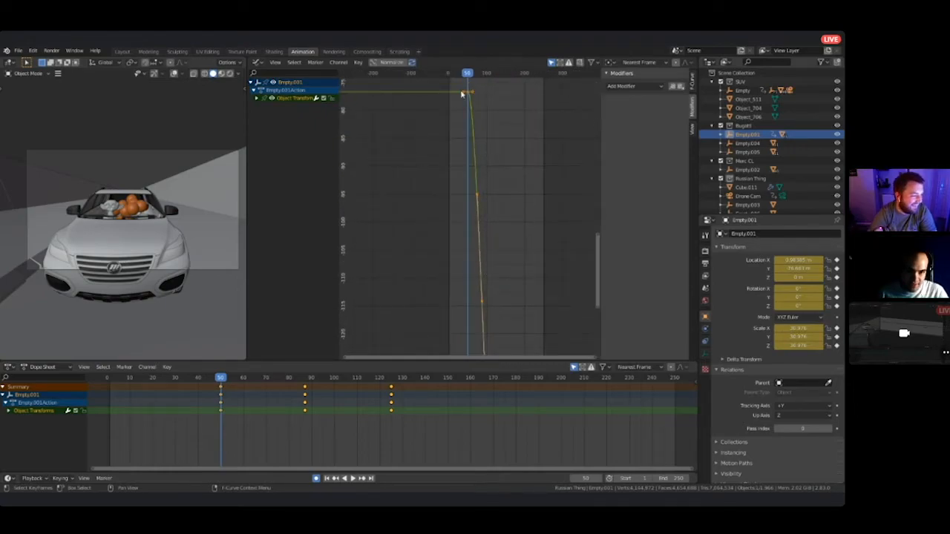
{"action": "middle_click_drag", "start_coordinate": [500, 286], "coordinate": [478, 468]}
{"action": "scroll", "coordinate": [469, 214], "scroll_direction": "up", "scroll_amount": 10}
{"action": "scroll", "coordinate": [469, 214], "scroll_direction": "up", "scroll_amount": 1}
{"action": "middle_click_drag", "start_coordinate": [470, 215], "coordinate": [513, 163]}
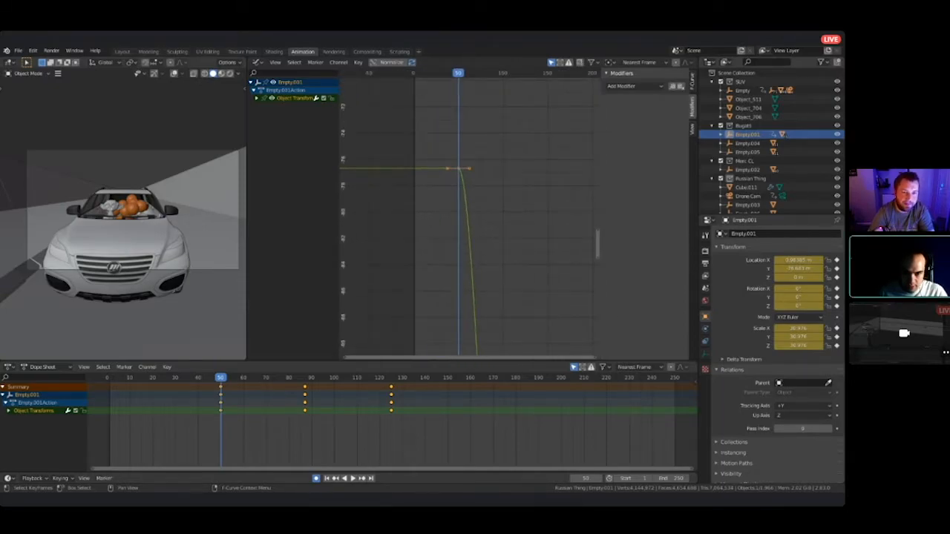
- Set the interpolation of the Bugatti's selected keyframes to Linear and check its Y Location curve through to the last keyframe
{"action": "right_click", "coordinate": [472, 190]}
{"action": "mouse_move", "coordinate": [475, 187]}
{"action": "left_click", "coordinate": [507, 204]}
{"action": "middle_click_drag", "start_coordinate": [458, 170], "coordinate": [436, 21]}
{"action": "scroll", "coordinate": [469, 215], "scroll_direction": "down", "scroll_amount": 16}
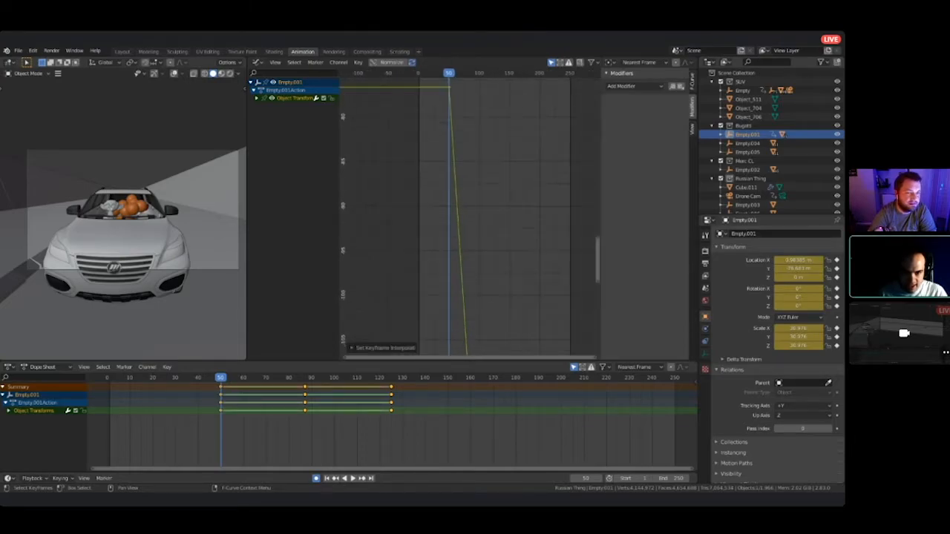
{"action": "middle_click_drag", "start_coordinate": [469, 214], "coordinate": [452, 106]}
{"action": "middle_click_drag", "start_coordinate": [471, 327], "coordinate": [443, 175]}
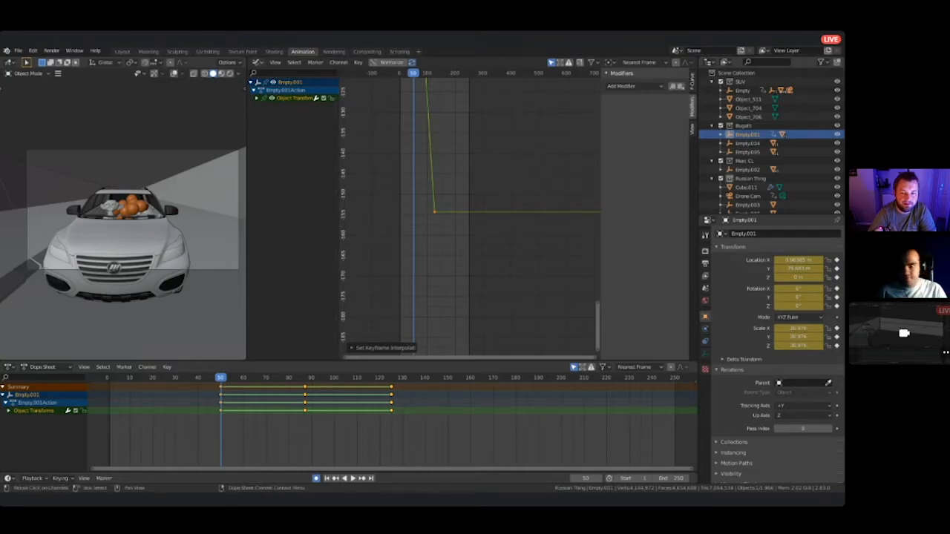
- Switch the Graph Editor area back to the 3D Viewport and look through the camera
{"action": "left_click", "coordinate": [274, 63]}
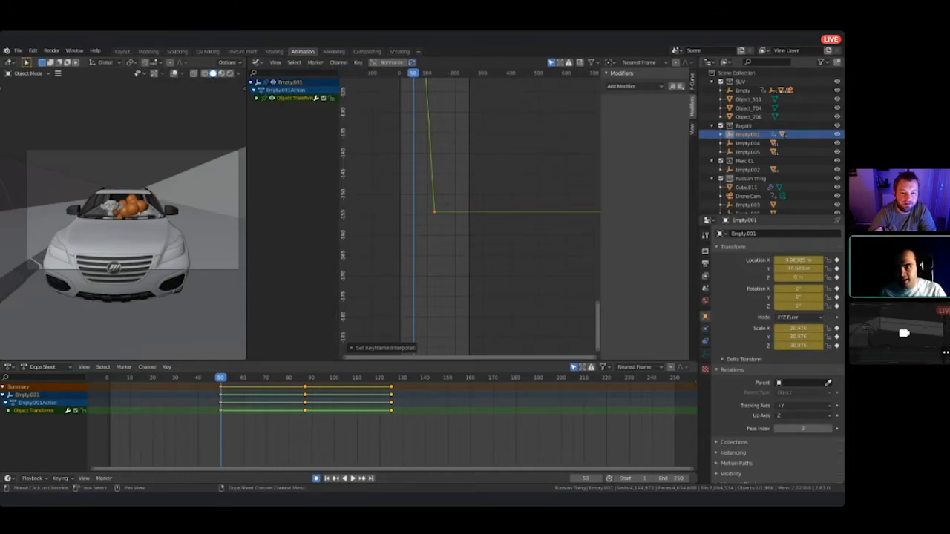
{"action": "left_click", "coordinate": [257, 62]}
{"action": "left_click", "coordinate": [273, 85]}
{"action": "key", "text": "KP_0"}
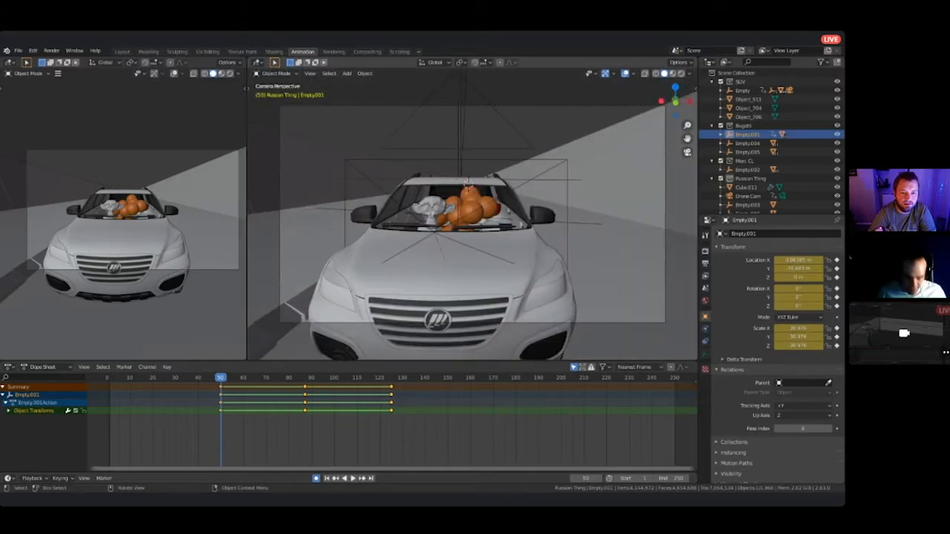
- Play back the Bugatti passing the swerving SUV and scrub through the frames between 90 and 125
{"action": "key", "text": "space"}
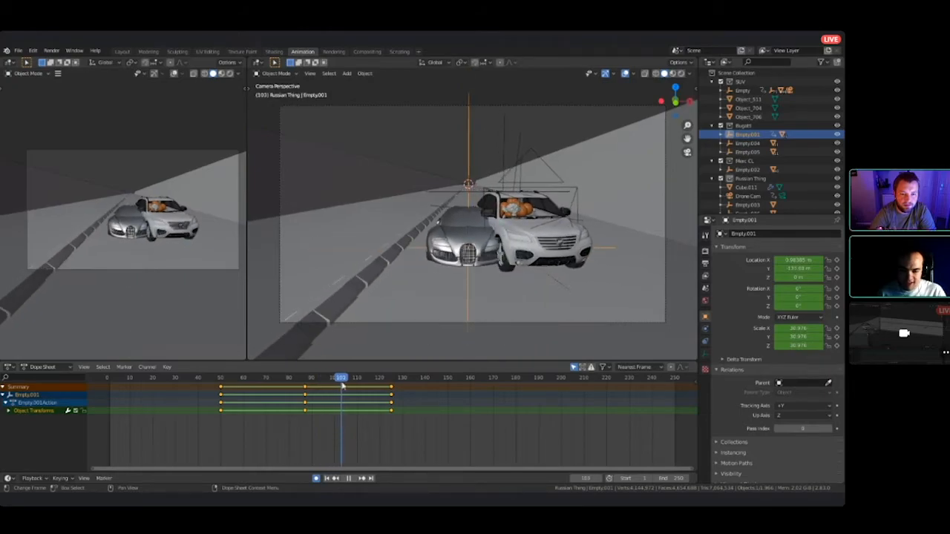
{"action": "left_click_drag", "start_coordinate": [342, 383], "coordinate": [363, 380]}
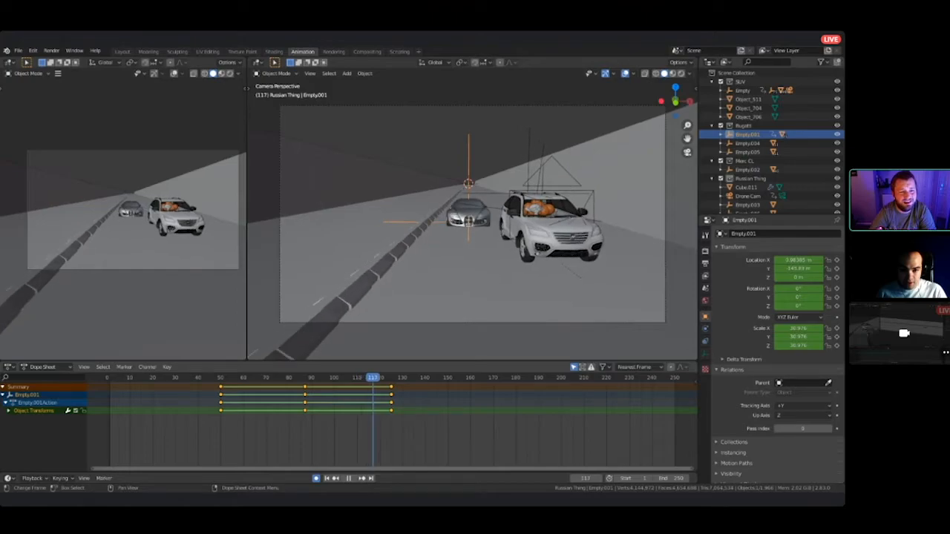
{"action": "left_click_drag", "start_coordinate": [404, 377], "coordinate": [311, 378]}
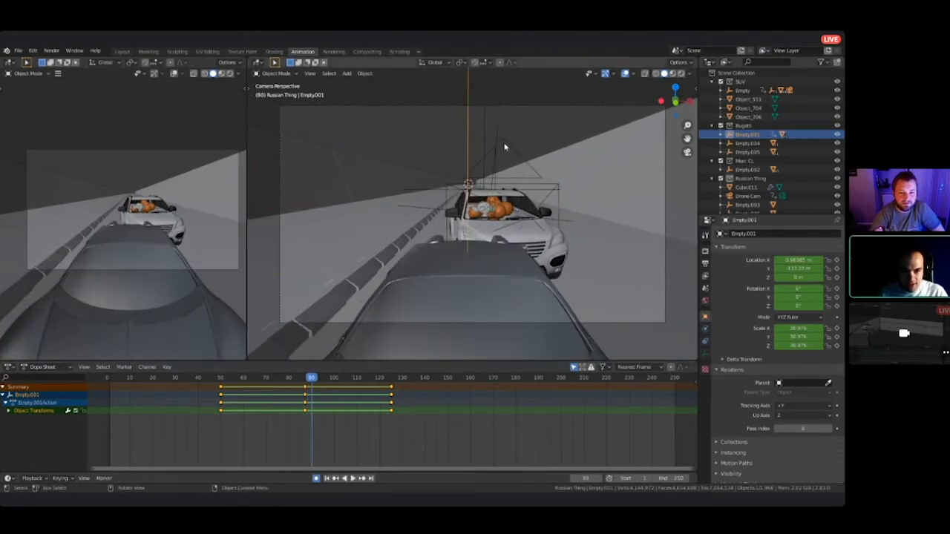
- Move the SUV empty's X Location keyframes at frames 94 and 75 to about frames 89 and 64
{"action": "left_click", "coordinate": [496, 175]}
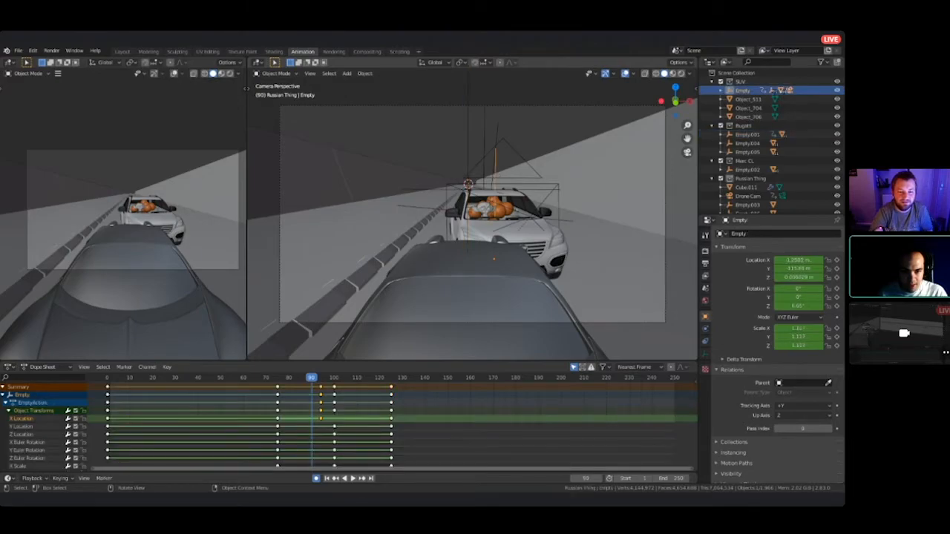
{"action": "left_click_drag", "start_coordinate": [313, 379], "coordinate": [295, 379]}
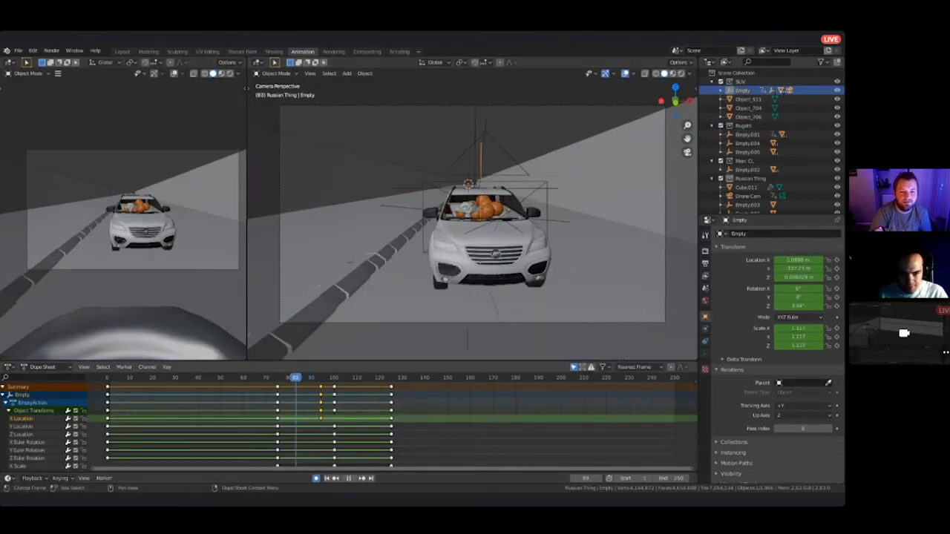
{"action": "key", "text": "space"}
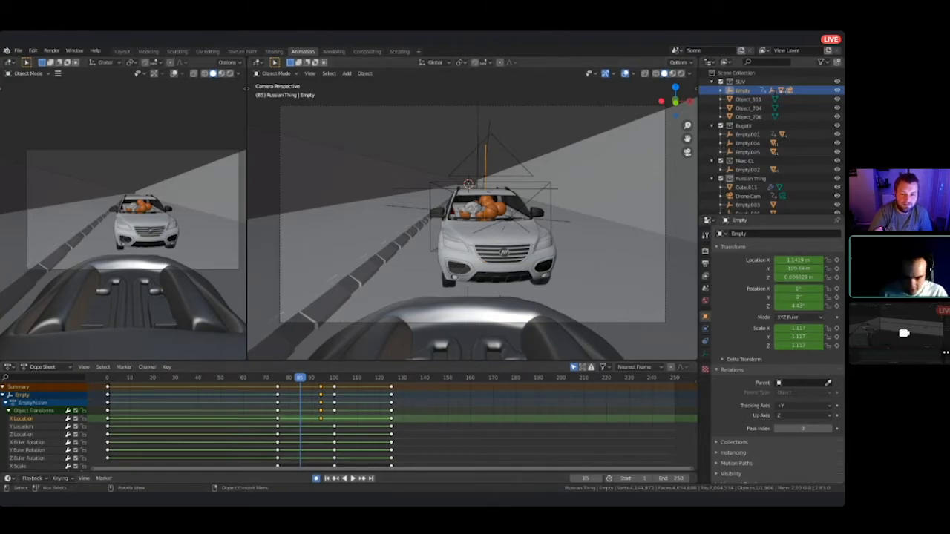
{"action": "key", "text": "g"}
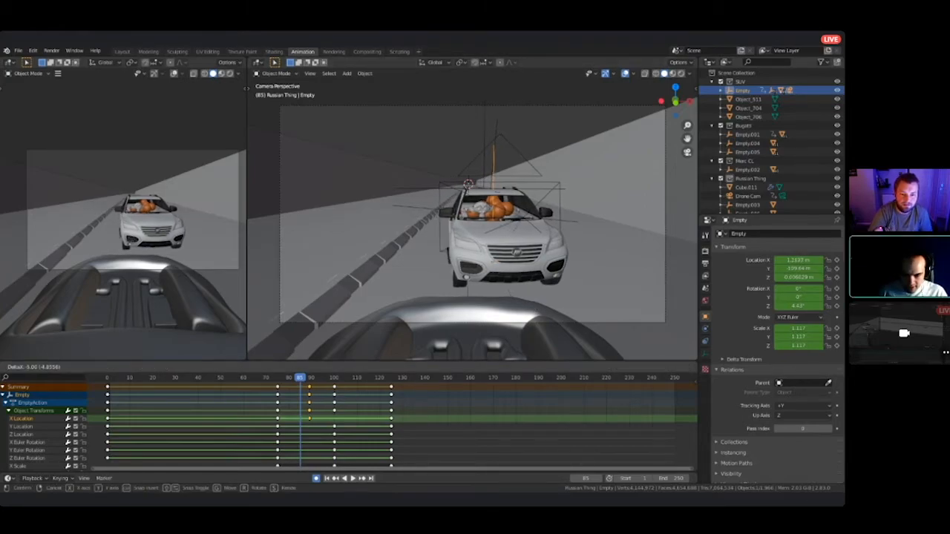
{"action": "left_click", "coordinate": [309, 418]}
{"action": "left_click", "coordinate": [278, 419]}
{"action": "key", "text": "g"}
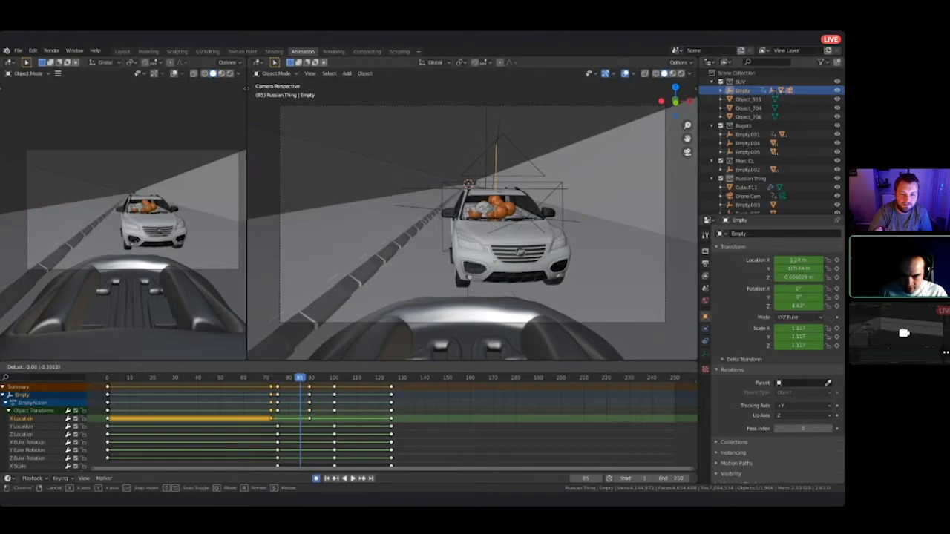
{"action": "key", "text": "Return"}
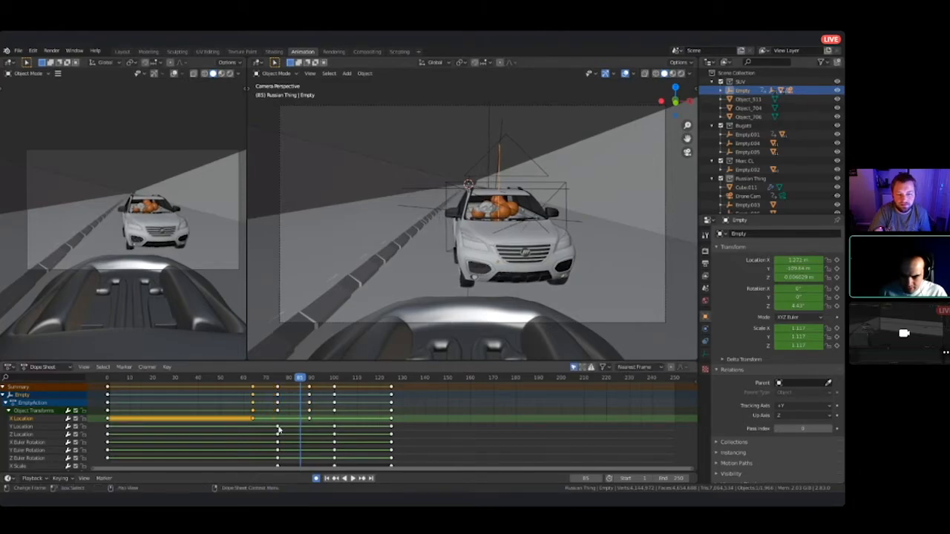
- Lock the SUV empty's Y Location channel and play back the Bugatti passing the SUV
{"action": "left_click_drag", "start_coordinate": [301, 379], "coordinate": [323, 378]}
{"action": "left_click", "coordinate": [22, 427]}
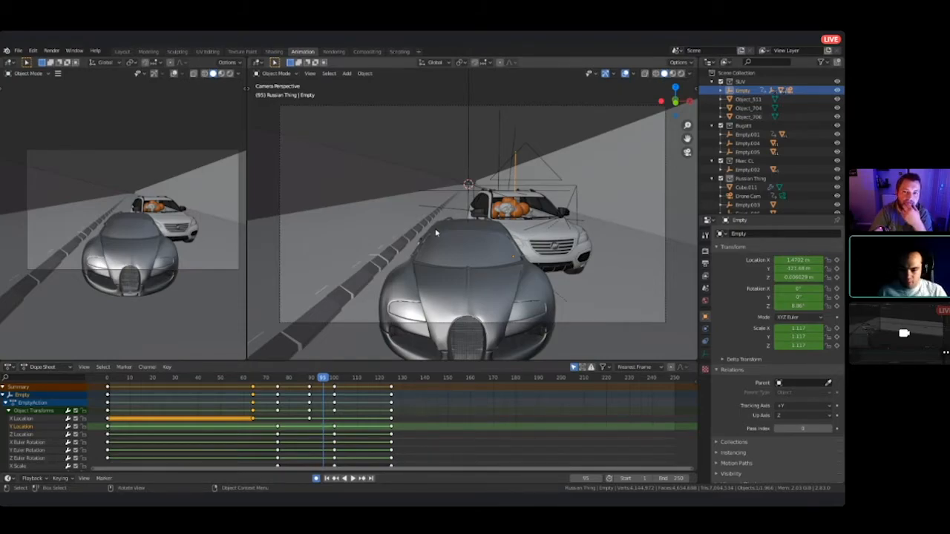
{"action": "key", "text": "Tab"}
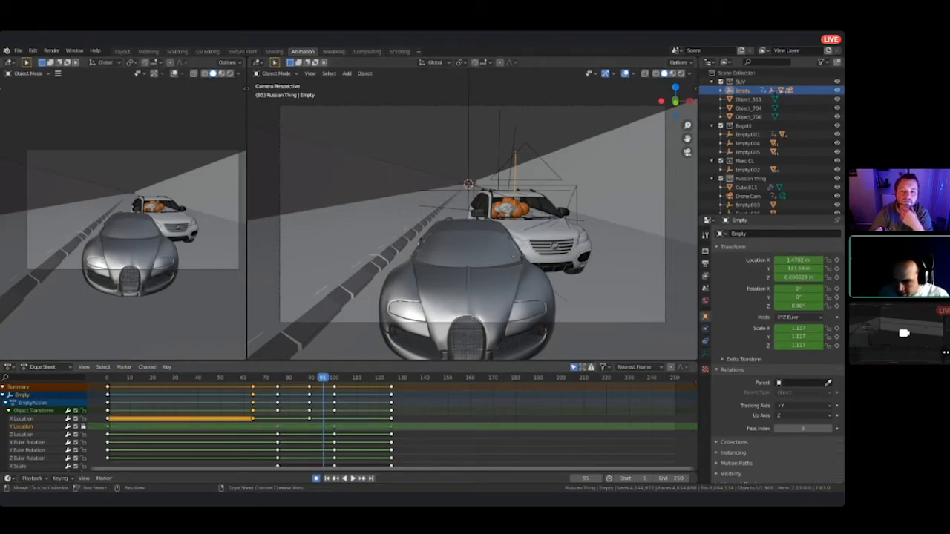
{"action": "key", "text": "space"}
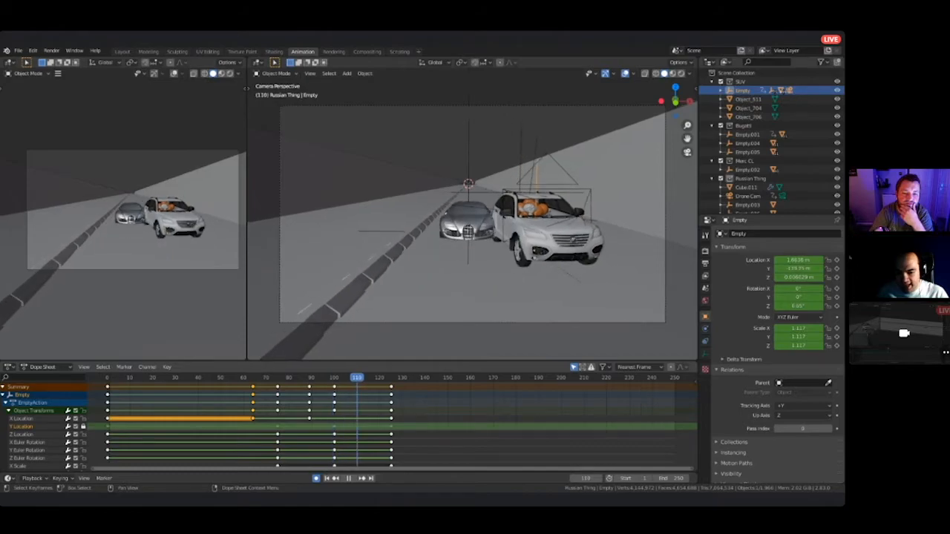
{"action": "mouse_move", "coordinate": [386, 377]}
{"action": "left_mouse_down"}
{"action": "mouse_move", "coordinate": [166, 377]}
{"action": "mouse_move", "coordinate": [388, 377]}
{"action": "mouse_move", "coordinate": [254, 377]}
{"action": "mouse_move", "coordinate": [368, 377]}
{"action": "left_mouse_up"}
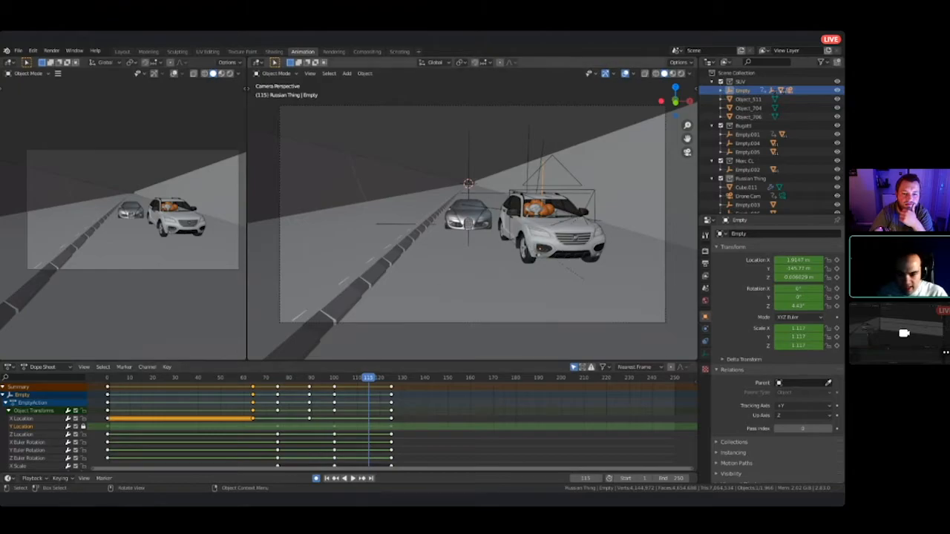
- Shift the SUV's two middle X Location keyframes earlier, to about frames 55 and 81, and play back the swerve
{"action": "left_click_drag", "start_coordinate": [368, 377], "coordinate": [255, 377]}
{"action": "left_click_drag", "start_coordinate": [258, 420], "coordinate": [240, 420]}
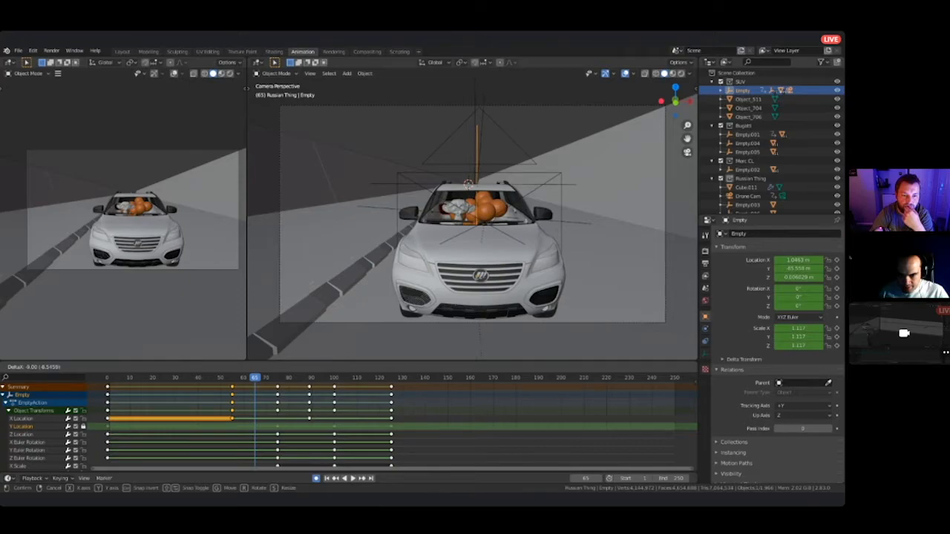
{"action": "left_click", "coordinate": [238, 421]}
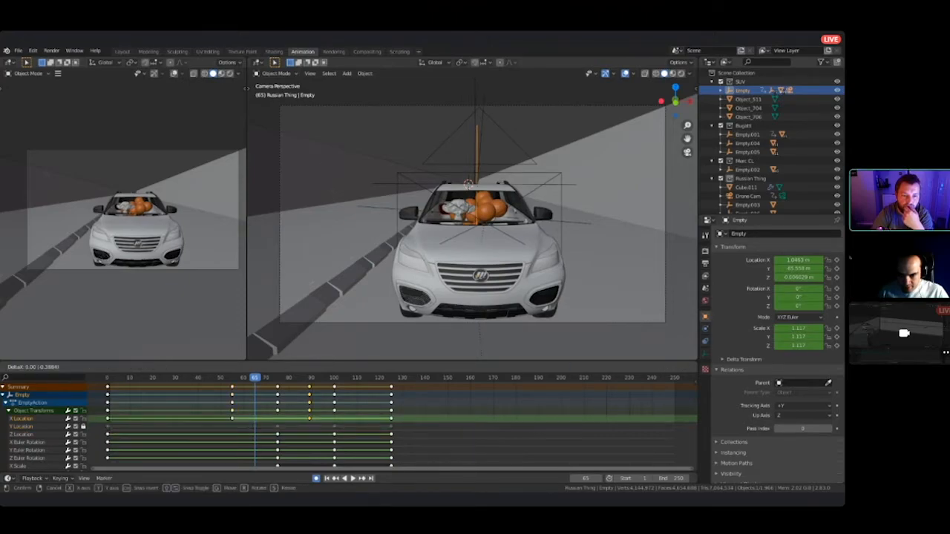
{"action": "key", "text": "space"}
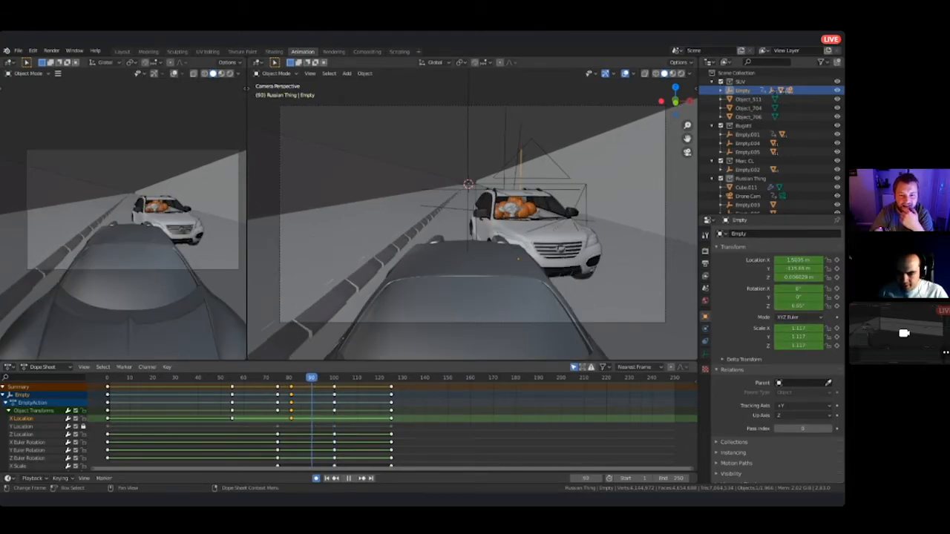
{"action": "key", "text": "space"}
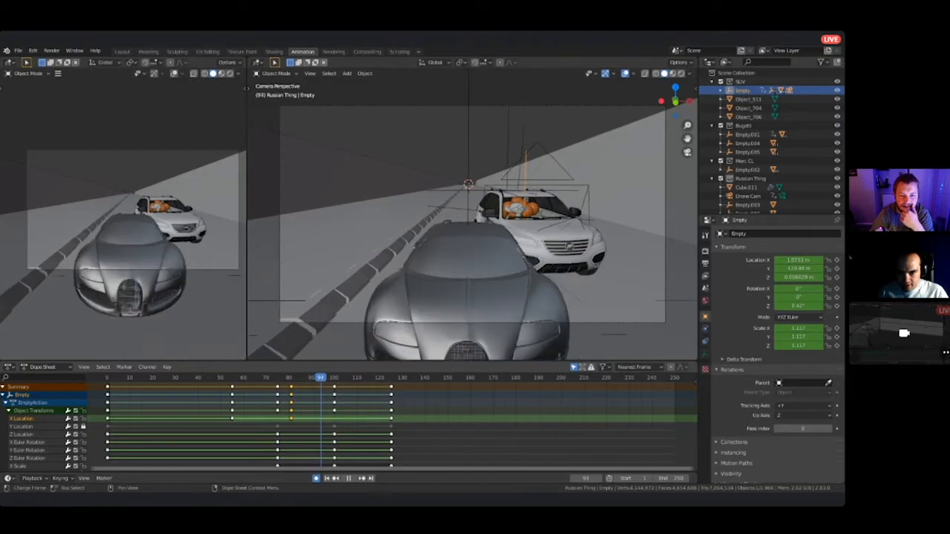
- Try moving the SUV's middle Z Location keyframes to about frames 66 and 89, and undo both moves
{"action": "scroll", "coordinate": [486, 452], "scroll_direction": "down", "scroll_amount": 1}
{"action": "middle_click_drag", "start_coordinate": [486, 451], "coordinate": [493, 427]}
{"action": "middle_click_drag", "start_coordinate": [321, 418], "coordinate": [327, 421]}
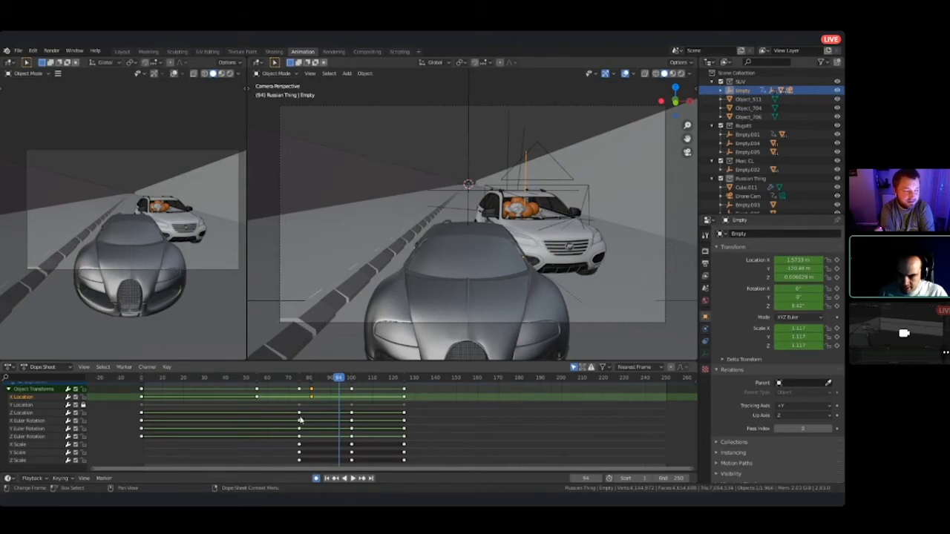
{"action": "left_click_drag", "start_coordinate": [299, 417], "coordinate": [279, 412]}
{"action": "left_click_drag", "start_coordinate": [351, 412], "coordinate": [340, 412]}
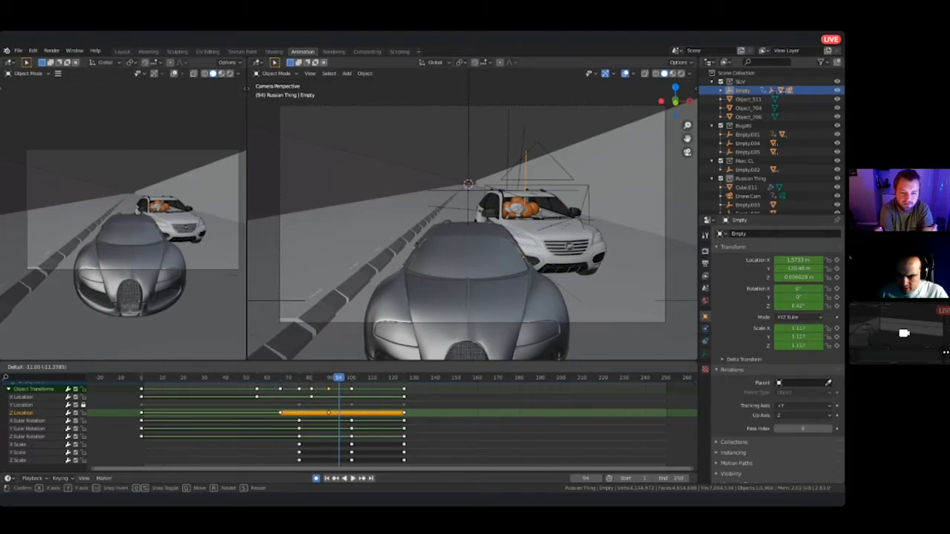
{"action": "left_click_drag", "start_coordinate": [327, 413], "coordinate": [327, 413]}
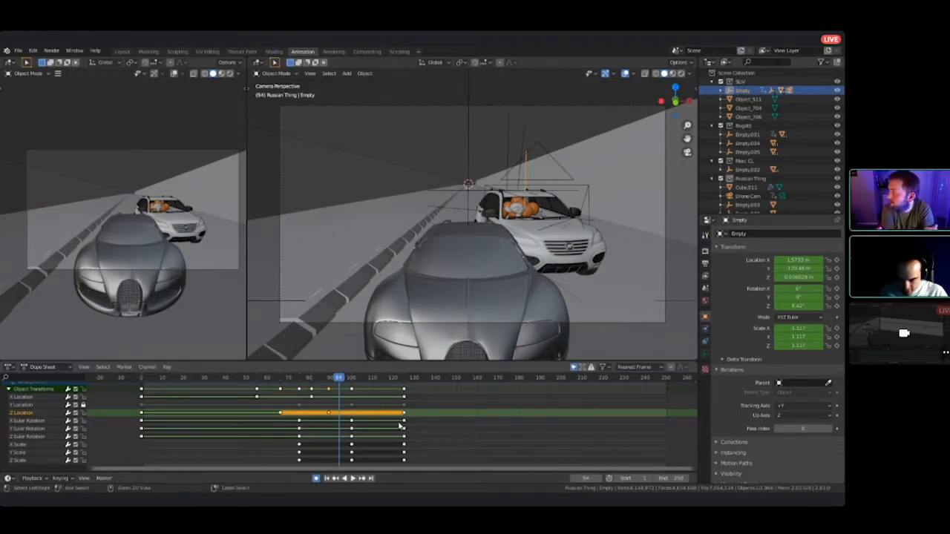
{"action": "key", "text": "ctrl+z"}
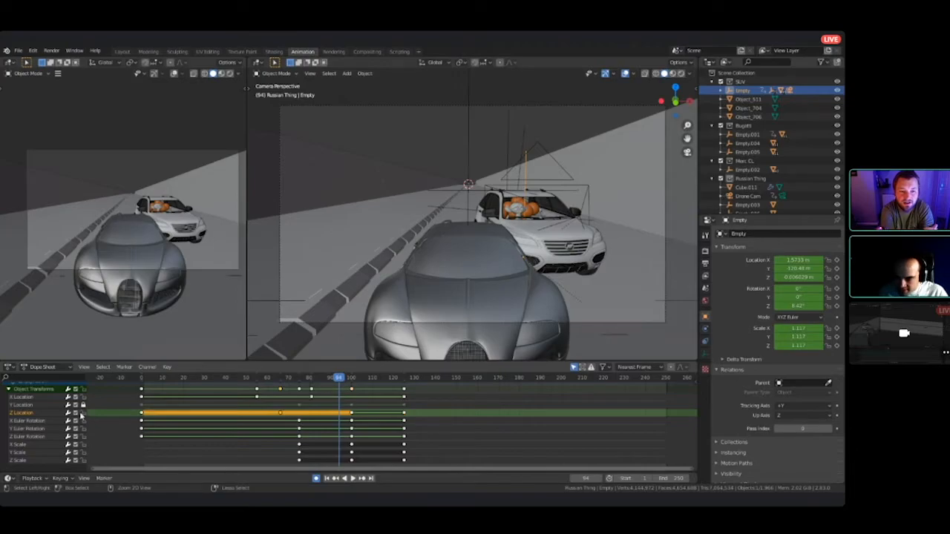
{"action": "key", "text": "ctrl+z"}
- Lock the SUV's Z Location channel and shift its two middle Z Euler Rotation keyframes to about frames 66 and 99
{"action": "left_click", "coordinate": [83, 413]}
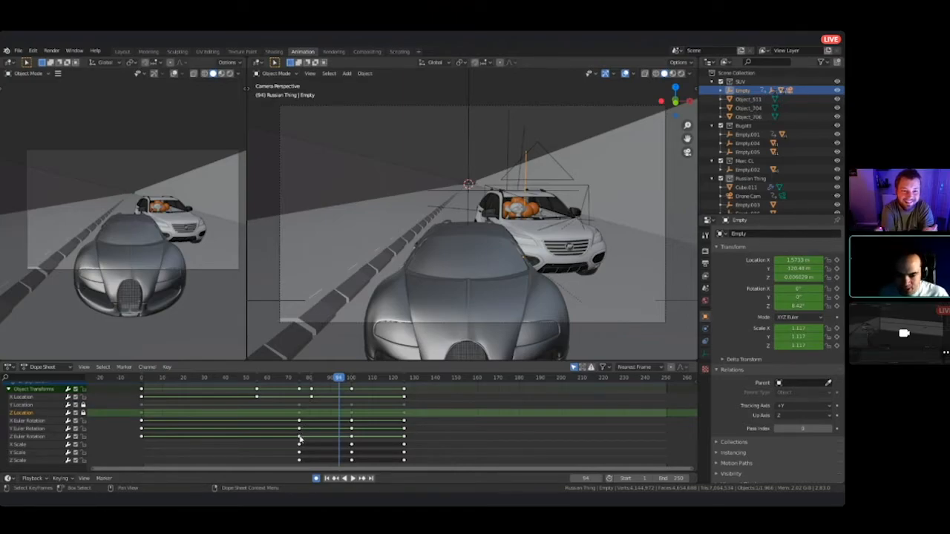
{"action": "left_click_drag", "start_coordinate": [299, 436], "coordinate": [350, 436]}
{"action": "mouse_move", "coordinate": [339, 377]}
{"action": "left_mouse_down"}
{"action": "mouse_move", "coordinate": [286, 377]}
{"action": "mouse_move", "coordinate": [345, 377]}
{"action": "left_mouse_up"}
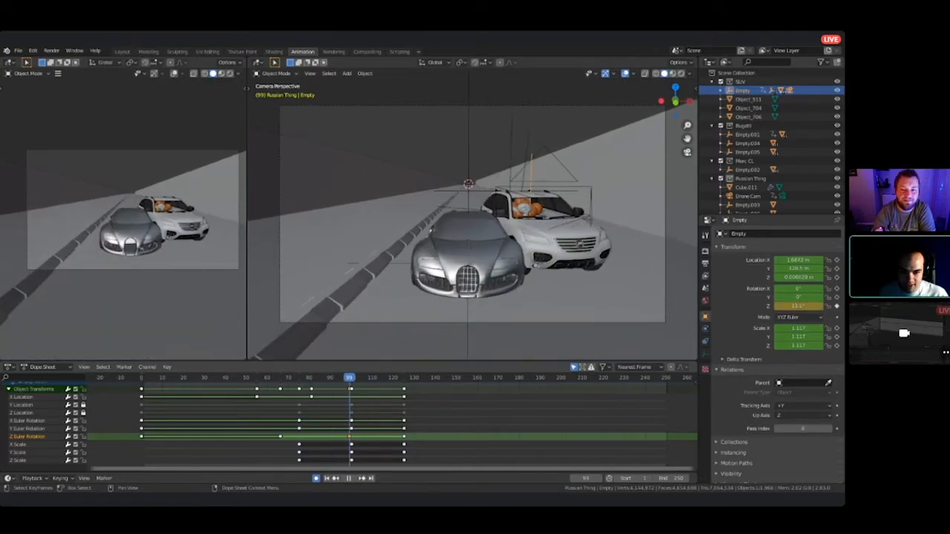
- Select the Bugatti's empty and, at frame 97, rotate it about -4.45° around Z to keyframe a turn away from the SUV
{"action": "left_click", "coordinate": [623, 164]}
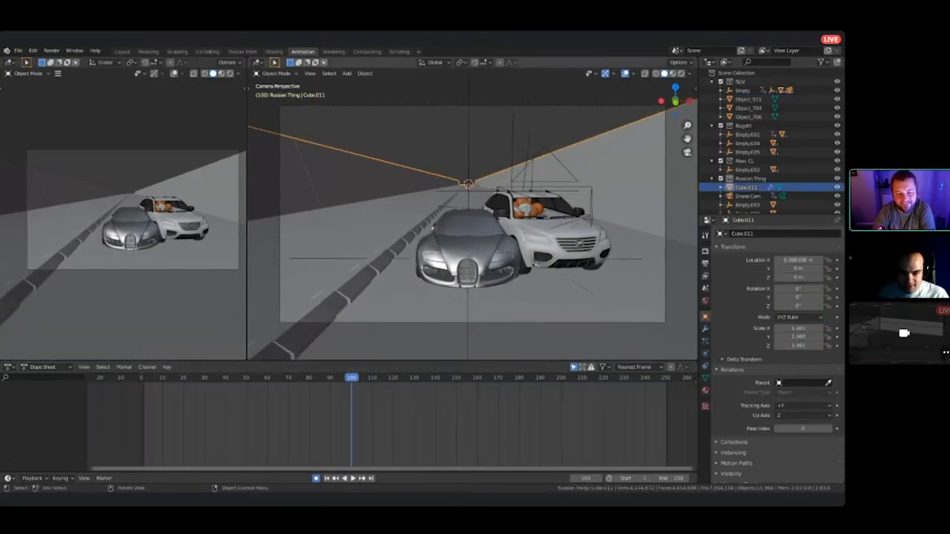
{"action": "left_click", "coordinate": [468, 154]}
{"action": "key", "text": "space"}
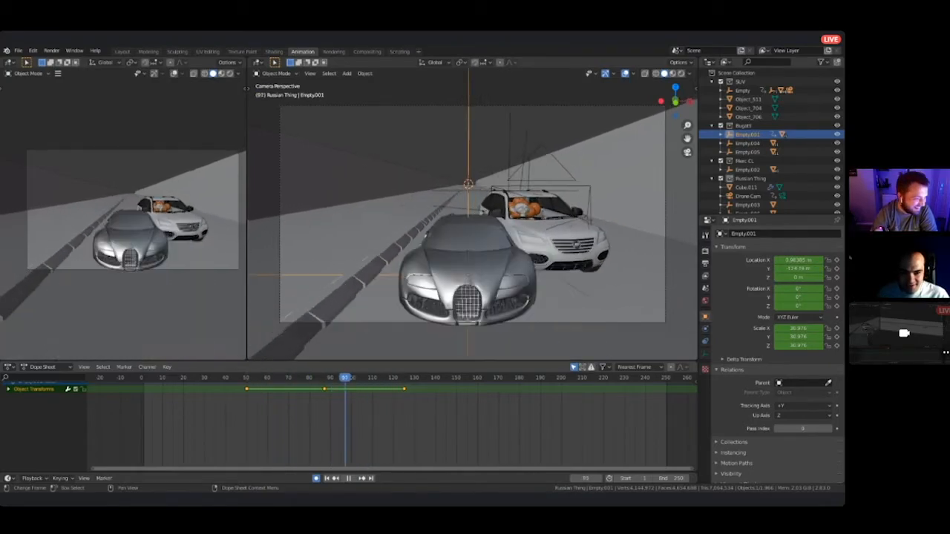
{"action": "left_click_drag", "start_coordinate": [348, 389], "coordinate": [342, 390]}
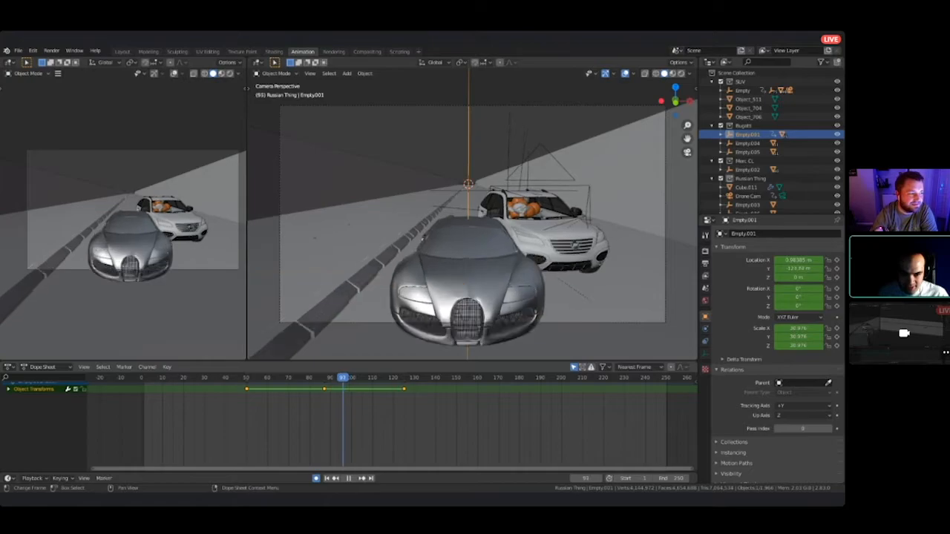
{"action": "key", "text": "space"}
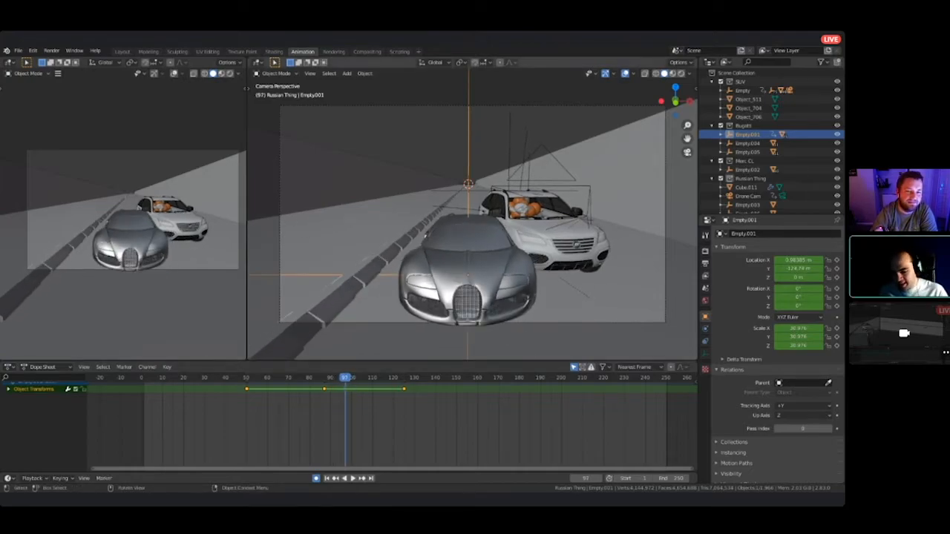
{"action": "left_click", "coordinate": [386, 276]}
{"action": "left_click", "coordinate": [394, 276]}
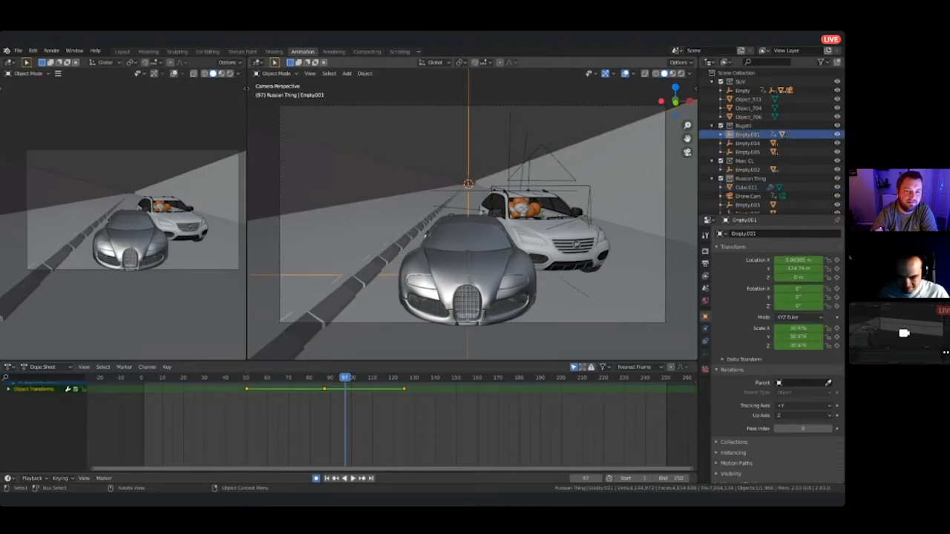
{"action": "key", "text": "r"}
{"action": "left_click", "coordinate": [569, 292]}
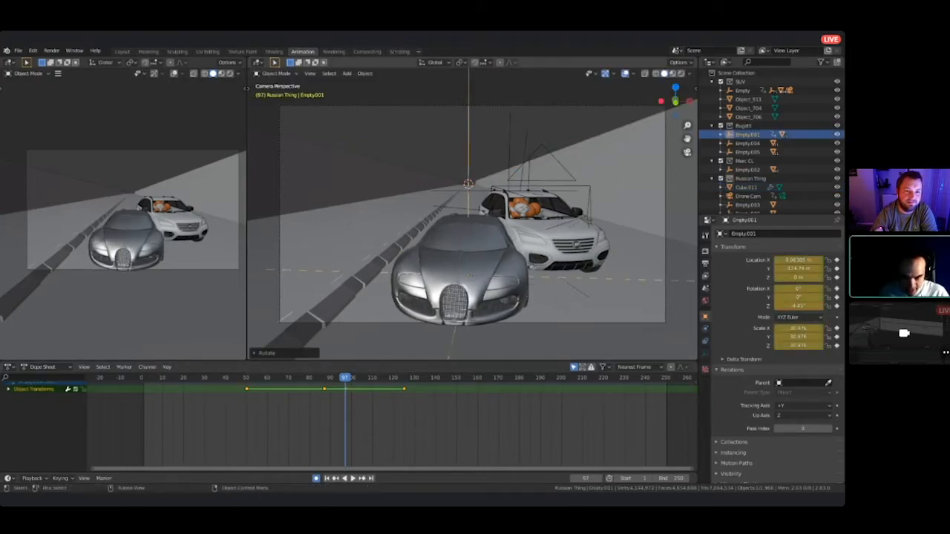
- Move the Bugatti sideways toward the barrier to an X location of about 0.79 m and turn its Z rotation to about -10.4°
{"action": "key", "text": "g"}
{"action": "key", "text": "x"}
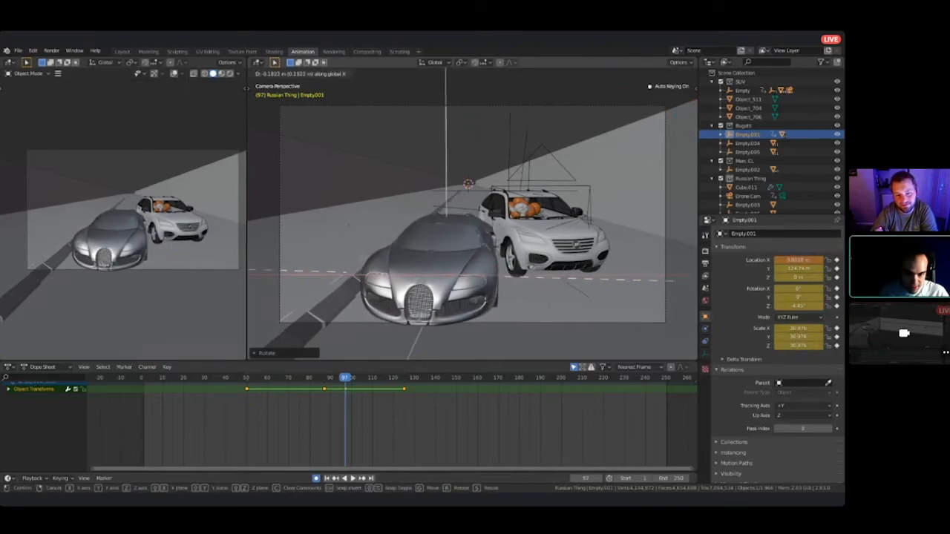
{"action": "key", "text": "Return"}
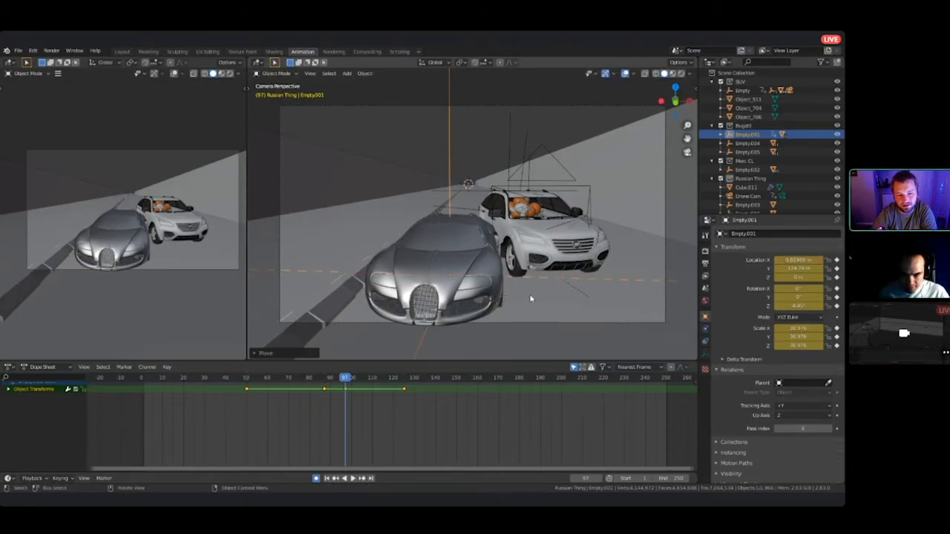
{"action": "key", "text": "r"}
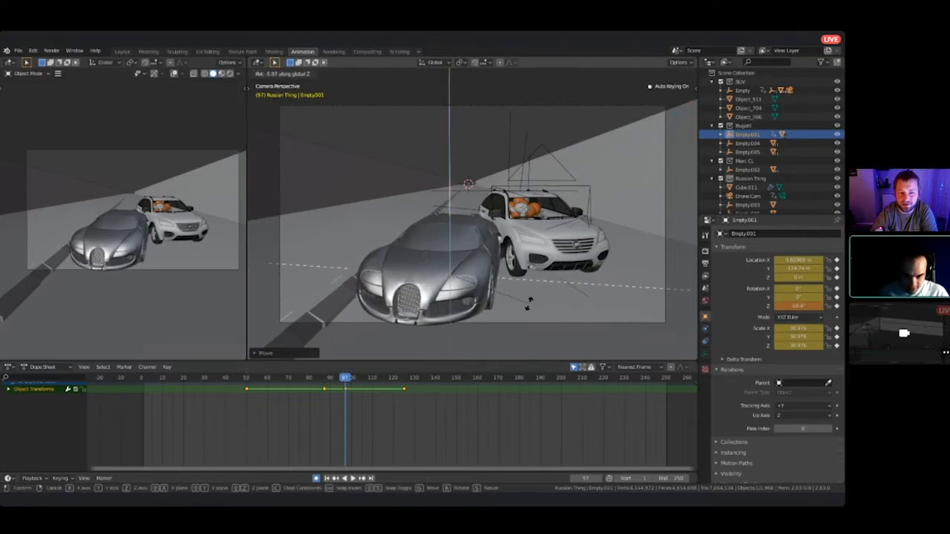
{"action": "key", "text": "Return"}
{"action": "key", "text": "g"}
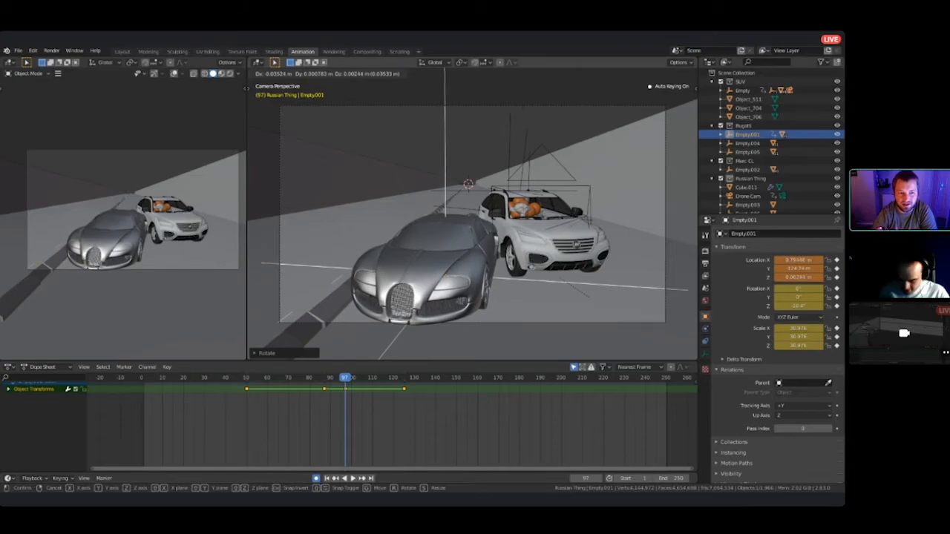
{"action": "key", "text": "Return"}
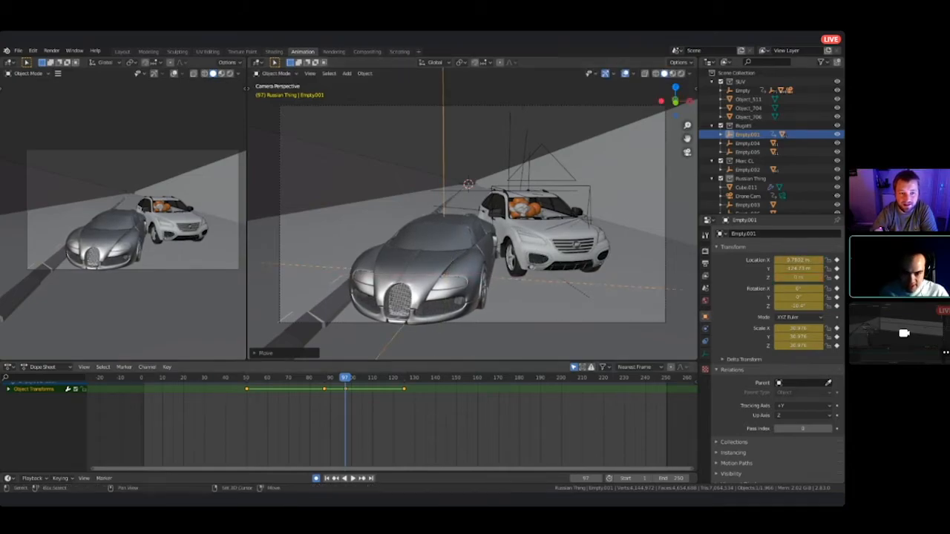
- Play back the Bugatti's swerve from about frame 79 and stop near frame 112
{"action": "left_click_drag", "start_coordinate": [344, 377], "coordinate": [307, 377]}
{"action": "key", "text": "space"}
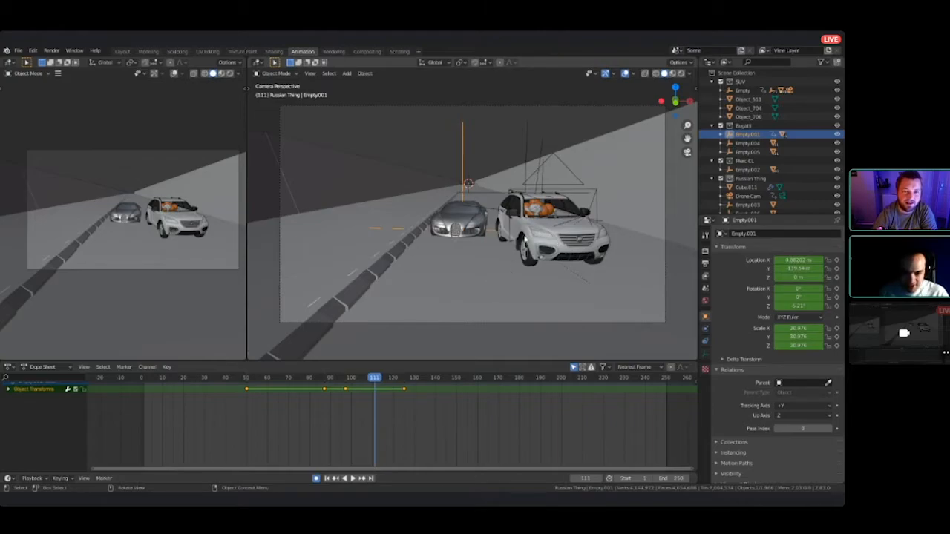
{"action": "mouse_move", "coordinate": [375, 378]}
{"action": "left_mouse_down"}
{"action": "mouse_move", "coordinate": [341, 378]}
{"action": "mouse_move", "coordinate": [411, 378]}
{"action": "mouse_move", "coordinate": [345, 378]}
{"action": "mouse_move", "coordinate": [403, 378]}
{"action": "mouse_move", "coordinate": [355, 378]}
{"action": "mouse_move", "coordinate": [394, 377]}
{"action": "mouse_move", "coordinate": [376, 378]}
{"action": "left_mouse_up"}
- Frame the Bugatti outside the camera view and delete its last keyframe at frame 125
{"action": "middle_click_drag", "start_coordinate": [505, 227], "coordinate": [415, 252]}
{"action": "scroll", "coordinate": [416, 252], "scroll_direction": "down", "scroll_amount": 3}
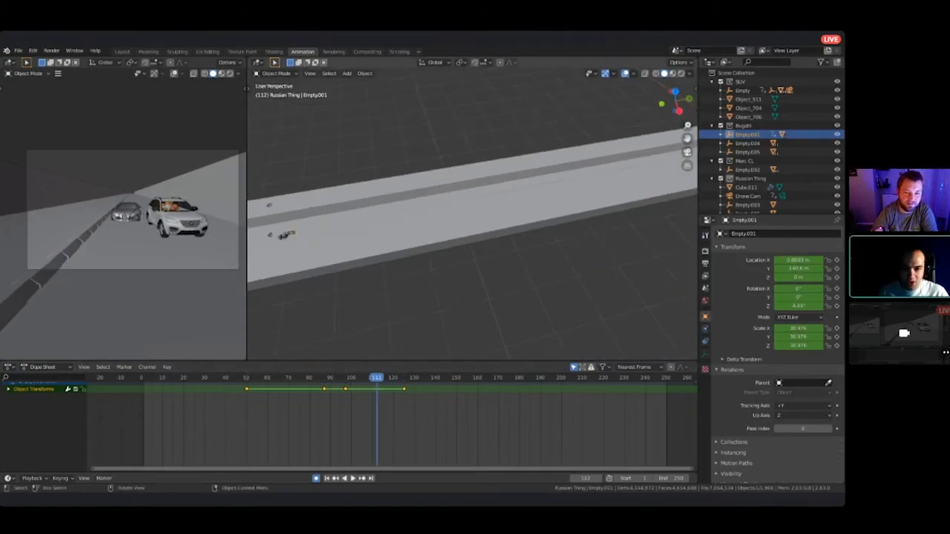
{"action": "key", "text": "KP_Decimal"}
{"action": "middle_click_drag", "start_coordinate": [383, 202], "coordinate": [491, 196]}
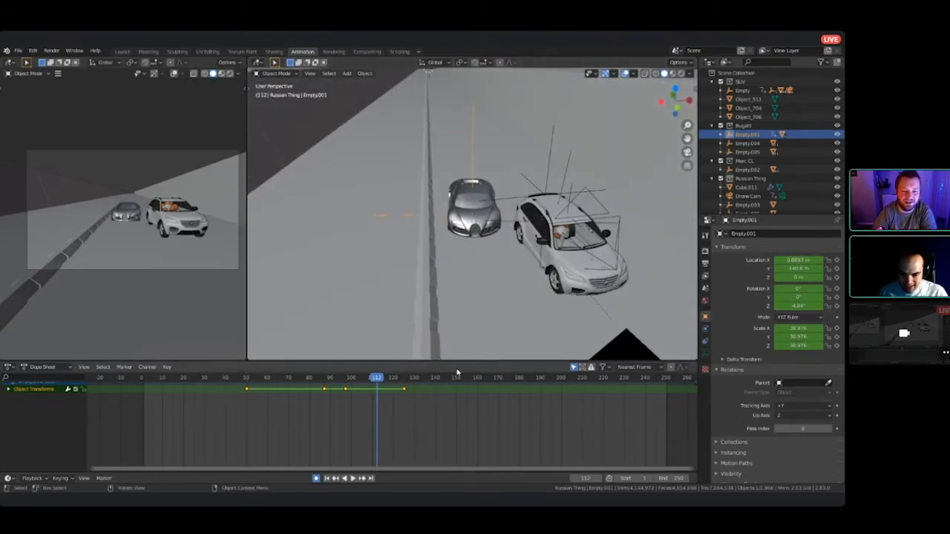
{"action": "left_click", "coordinate": [404, 391]}
{"action": "key", "text": "Delete"}
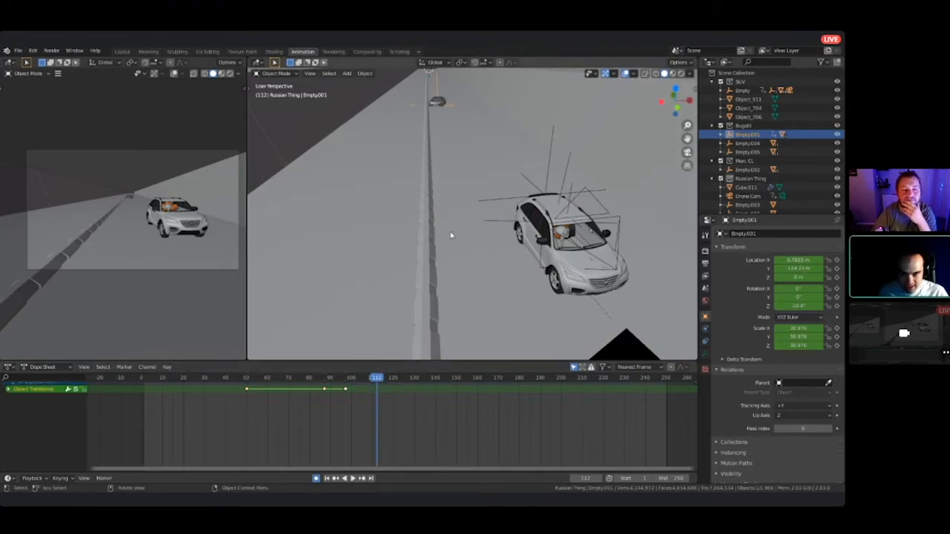
- Play back the Bugatti's motion past frame 112 through the camera and from above, and replay it from its last keyframe, stopping at frame 101
{"action": "key", "text": "KP_0"}
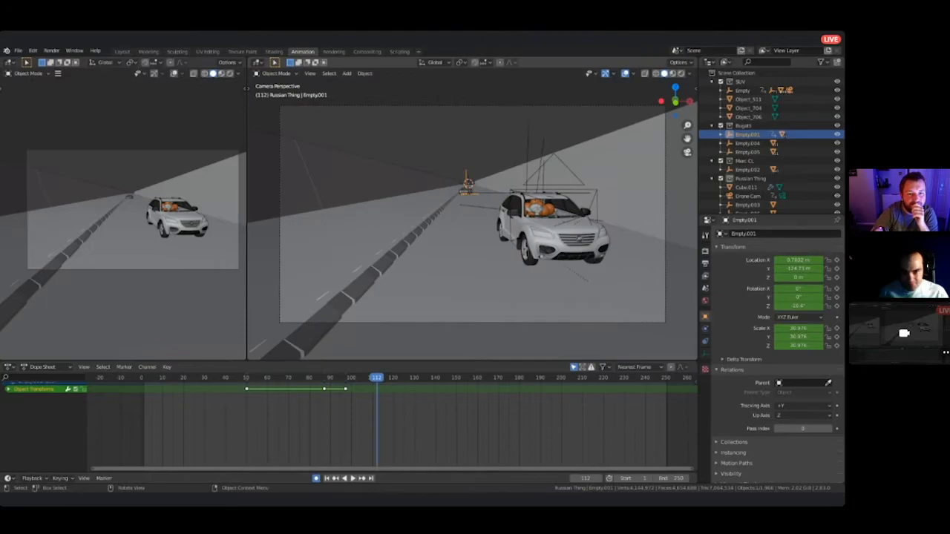
{"action": "left_click_drag", "start_coordinate": [349, 377], "coordinate": [377, 377]}
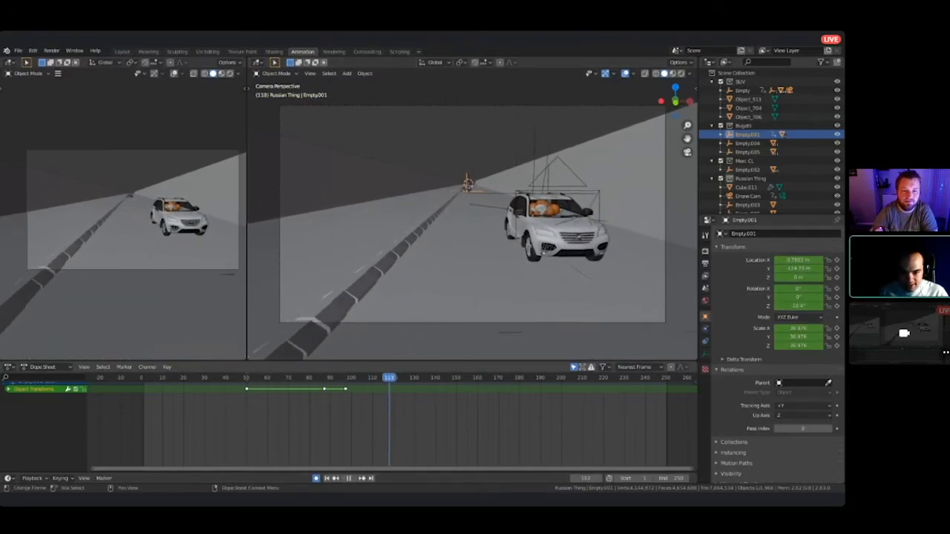
{"action": "key", "text": "space"}
{"action": "middle_click_drag", "start_coordinate": [472, 185], "coordinate": [438, 274]}
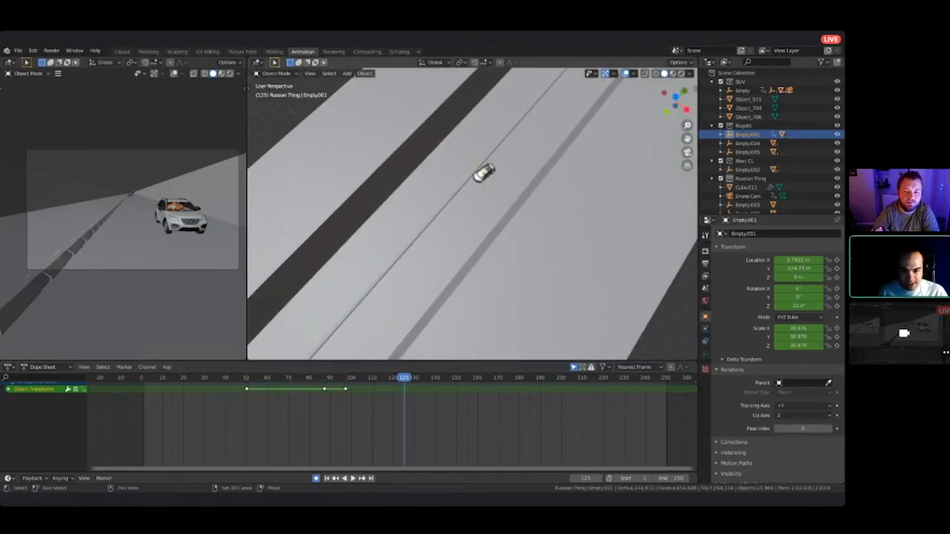
{"action": "middle_click_drag", "start_coordinate": [484, 173], "coordinate": [552, 157], "text": "shift"}
{"action": "middle_click_drag", "start_coordinate": [475, 315], "coordinate": [503, 305]}
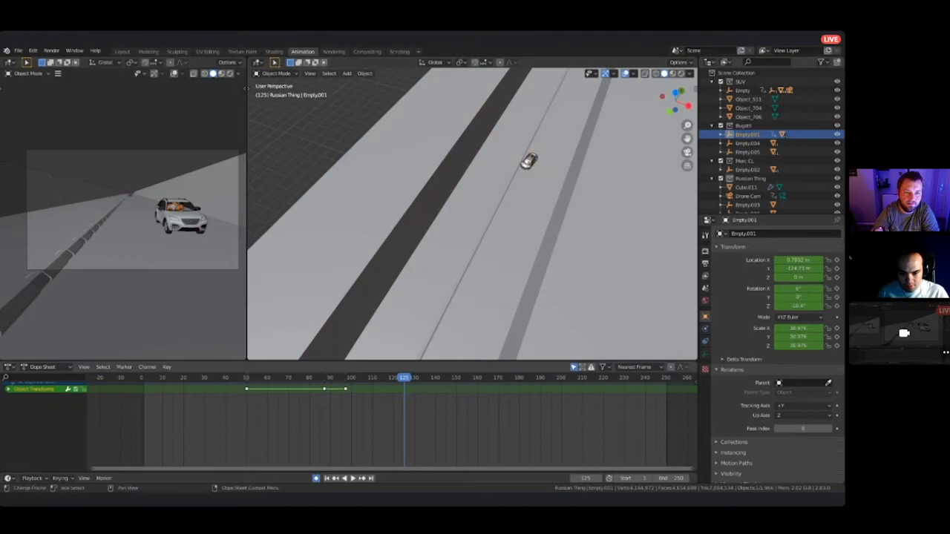
{"action": "left_click", "coordinate": [346, 377]}
{"action": "key", "text": "space"}
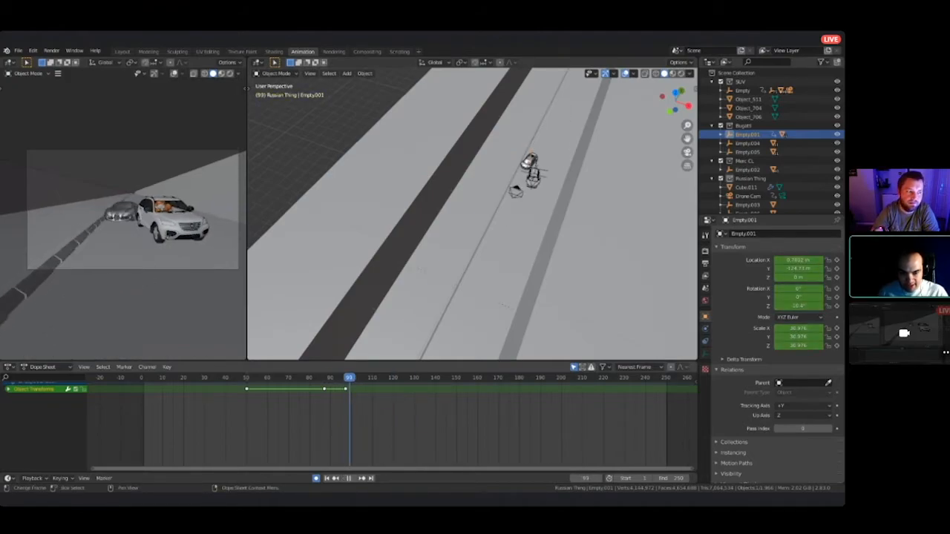
{"action": "key", "text": "space"}
- At frame 101, move the Bugatti's empty to an X location of about 0.717 m and tilt it to about -15.9° around Y and -14.1° around Z
{"action": "scroll", "coordinate": [471, 214], "scroll_direction": "up", "scroll_amount": 4}
{"action": "middle_click_drag", "start_coordinate": [557, 148], "coordinate": [468, 223], "text": "shift"}
{"action": "scroll", "coordinate": [472, 213], "scroll_direction": "up", "scroll_amount": 1}
{"action": "middle_click_drag", "start_coordinate": [467, 260], "coordinate": [464, 195], "text": "shift"}
{"action": "middle_click_drag", "start_coordinate": [464, 152], "coordinate": [386, 244]}
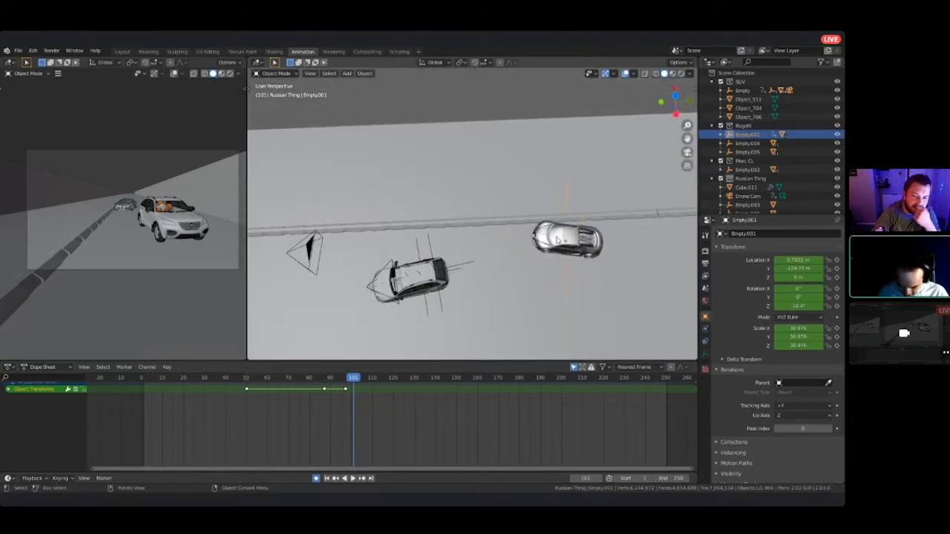
{"action": "left_click", "coordinate": [537, 239]}
{"action": "middle_click_drag", "start_coordinate": [538, 239], "coordinate": [636, 163]}
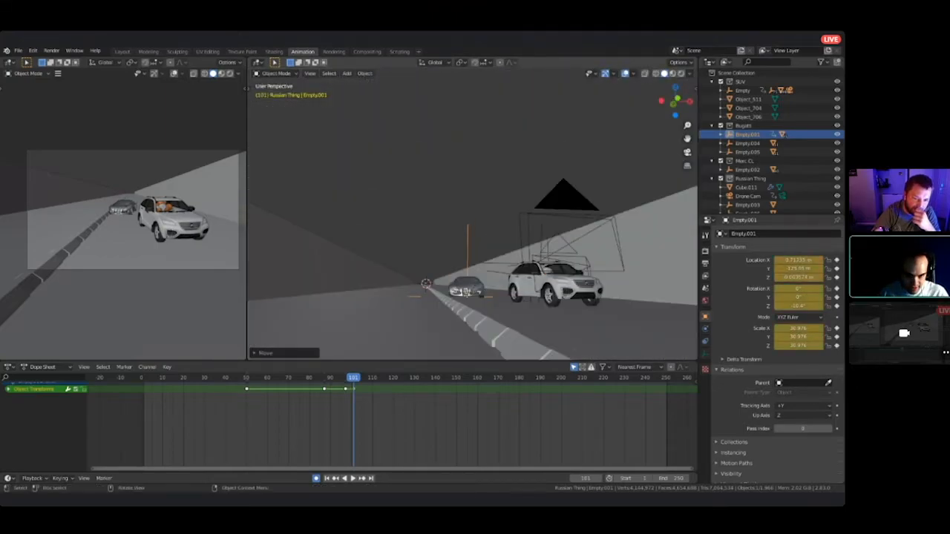
{"action": "middle_click_drag", "start_coordinate": [385, 244], "coordinate": [519, 256]}
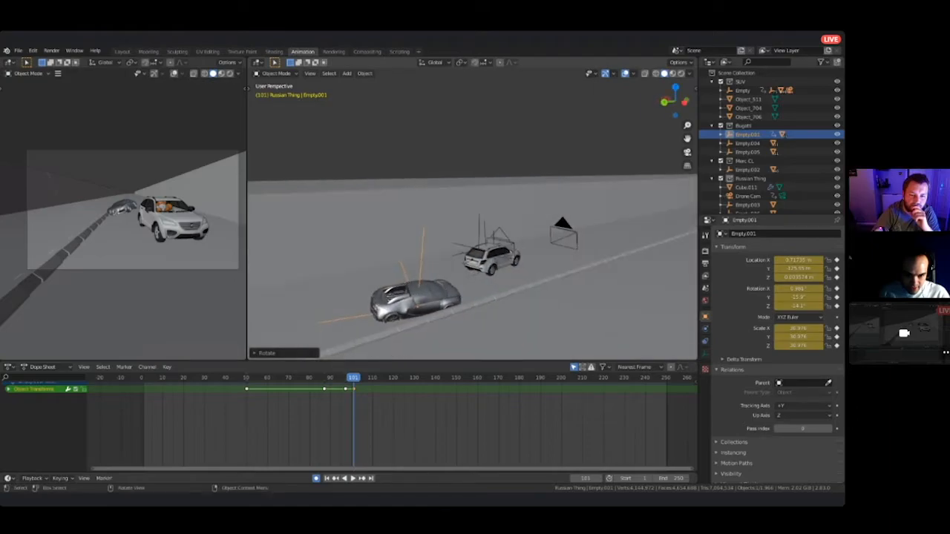
- Lift the Bugatti to a Z location of about 0.11 m beside the barrier and roll it further to about -17.8° around Y
{"action": "key", "text": "g"}
{"action": "middle_click_drag", "start_coordinate": [445, 282], "coordinate": [512, 249]}
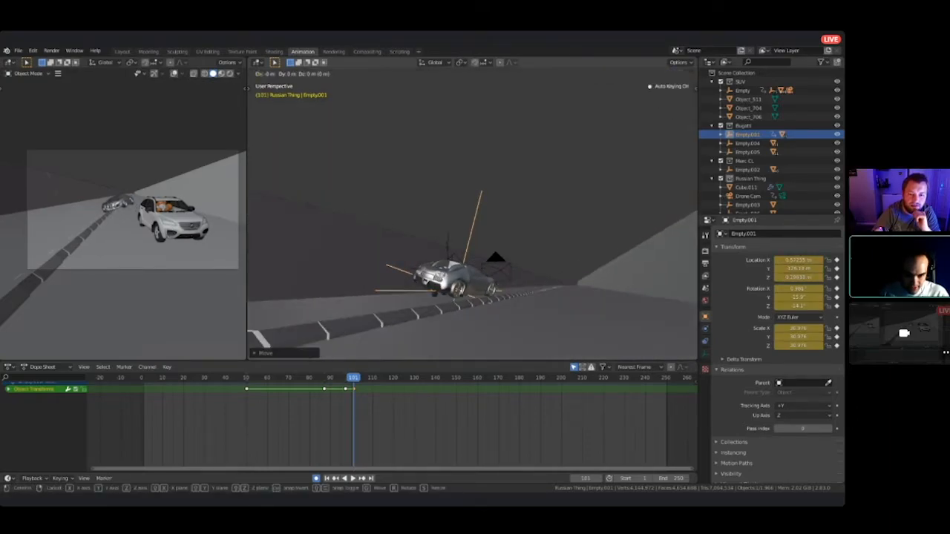
{"action": "middle_click_drag", "start_coordinate": [489, 293], "coordinate": [511, 253]}
{"action": "middle_click_drag", "start_coordinate": [587, 301], "coordinate": [579, 278]}
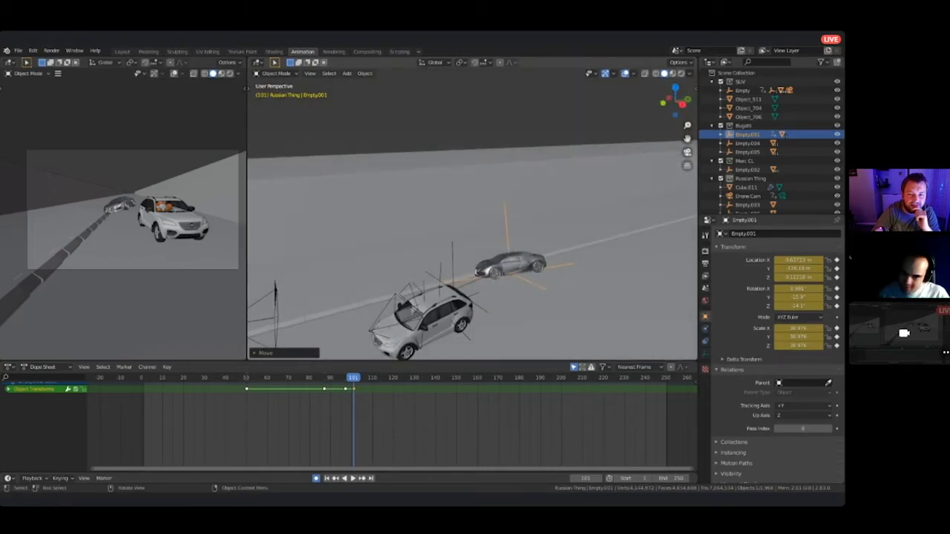
{"action": "left_click", "coordinate": [586, 246]}
{"action": "middle_click_drag", "start_coordinate": [587, 246], "coordinate": [672, 226]}
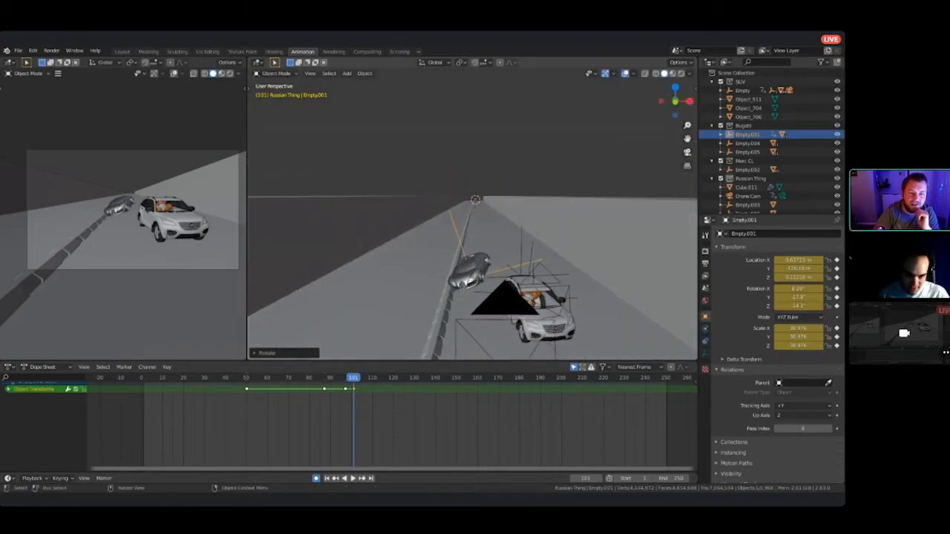
- Preview the tilt through the camera, and at frame 114 rotate the Bugatti nose-down and raise it to a Z location of about 0.36 m
{"action": "key", "text": "KP_0"}
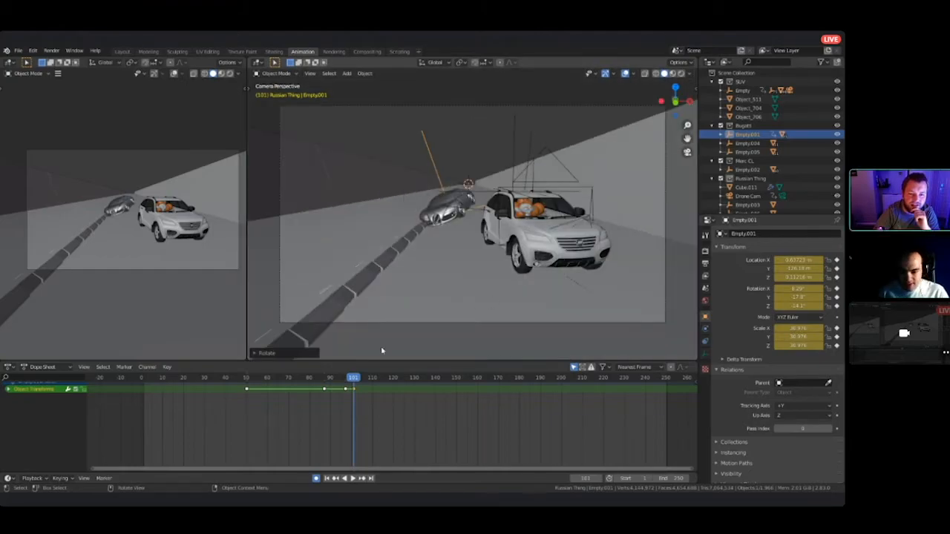
{"action": "key", "text": "space"}
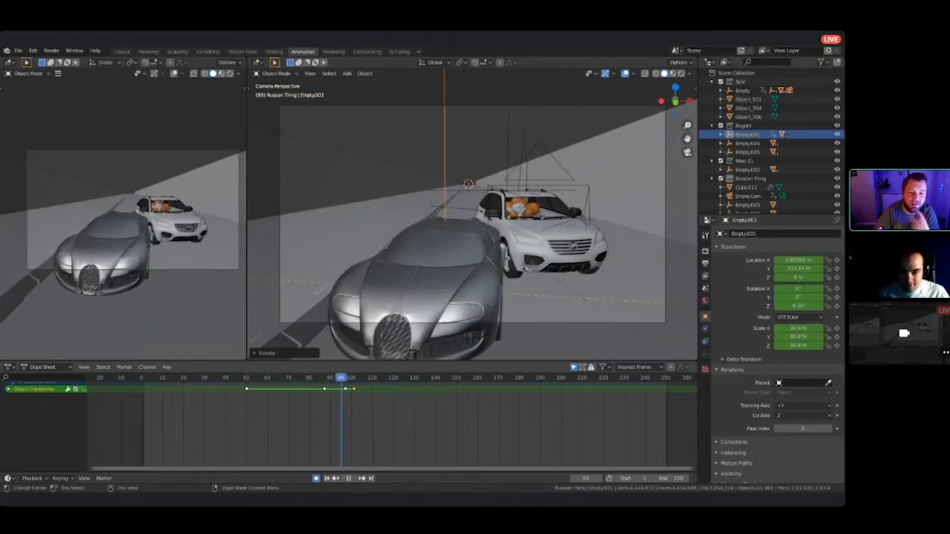
{"action": "key", "text": "space"}
{"action": "middle_click_drag", "start_coordinate": [416, 207], "coordinate": [305, 225]}
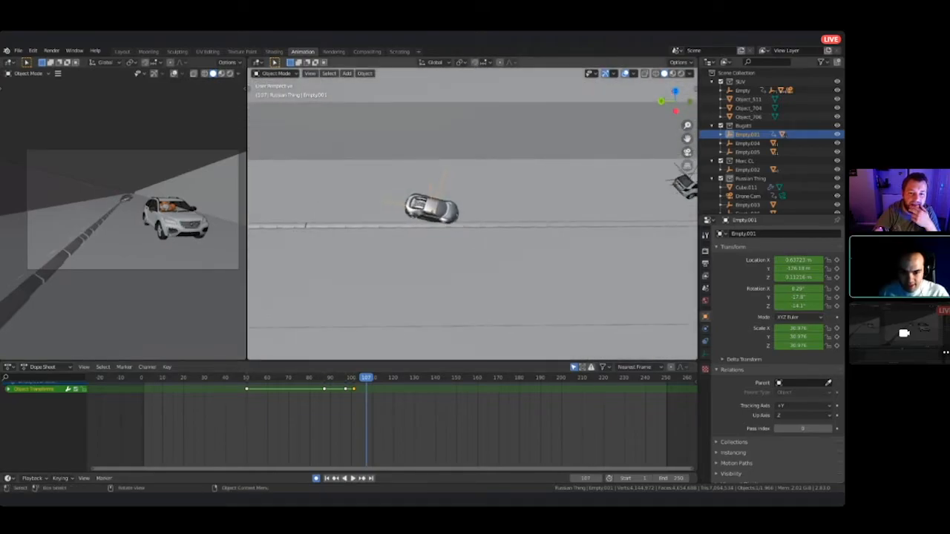
{"action": "key", "text": "Escape"}
{"action": "key", "text": "r"}
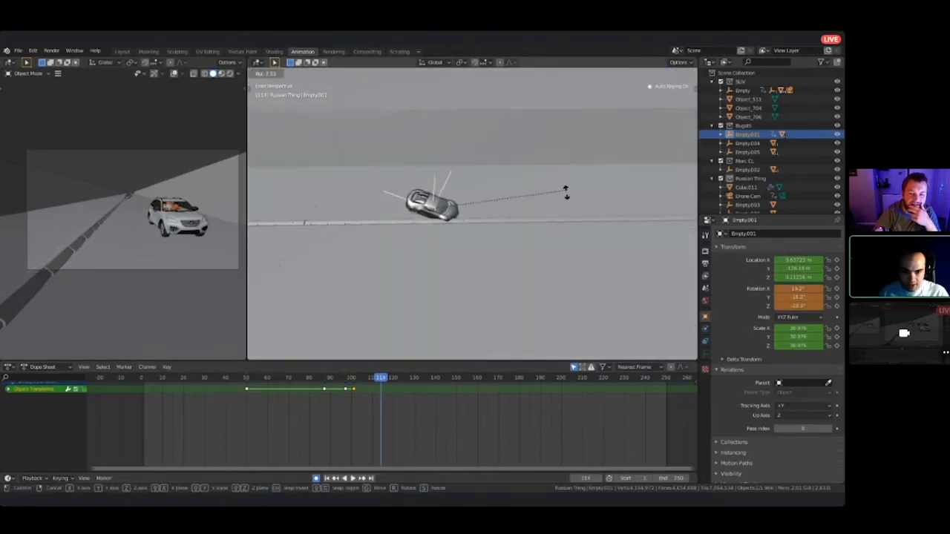
{"action": "left_click", "coordinate": [615, 253]}
{"action": "key", "text": "g"}
{"action": "key", "text": "r"}
{"action": "left_click", "coordinate": [659, 286]}
{"action": "middle_click_drag", "start_coordinate": [660, 286], "coordinate": [823, 241]}
{"action": "middle_click_drag", "start_coordinate": [636, 258], "coordinate": [545, 233]}
- Advance to frame 126 and flip the Bugatti further, to an X rotation of about 73°
{"action": "key", "text": "space"}
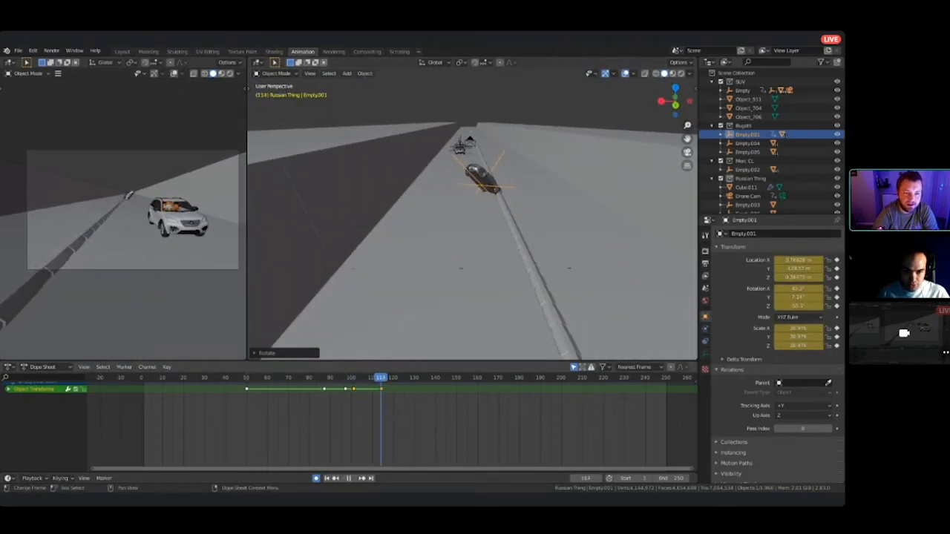
{"action": "key", "text": "space"}
{"action": "middle_click_drag", "start_coordinate": [520, 223], "coordinate": [453, 297]}
{"action": "left_click", "coordinate": [617, 176]}
{"action": "middle_click_drag", "start_coordinate": [617, 176], "coordinate": [578, 201]}
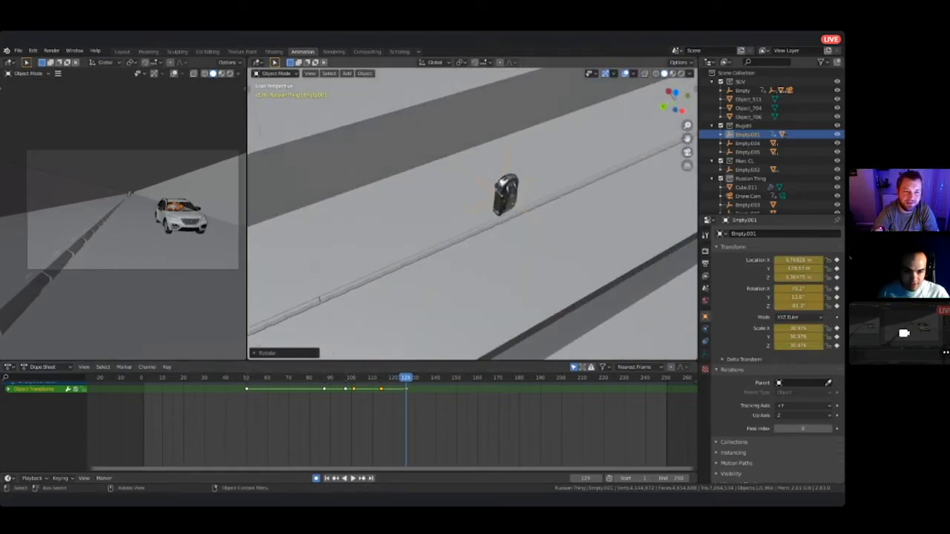
- Move the Bugatti sideways and up to a Z location of about 1 m and rotate it to about 9.6° around Y and -75.4° around Z
{"action": "key", "text": "g"}
{"action": "left_click", "coordinate": [584, 169]}
{"action": "middle_click_drag", "start_coordinate": [584, 169], "coordinate": [445, 248]}
{"action": "key", "text": "r"}
{"action": "left_click", "coordinate": [356, 245]}
{"action": "key", "text": "g"}
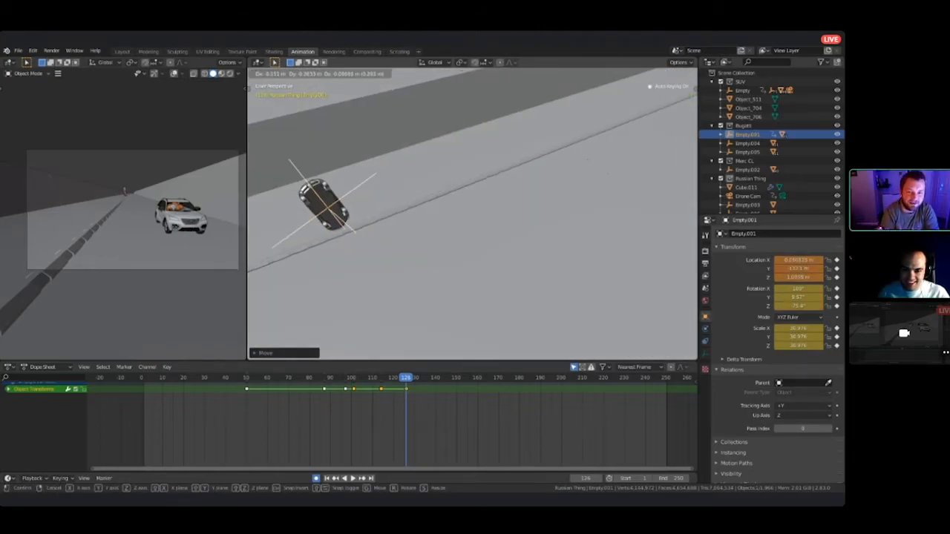
{"action": "key", "text": "Return"}
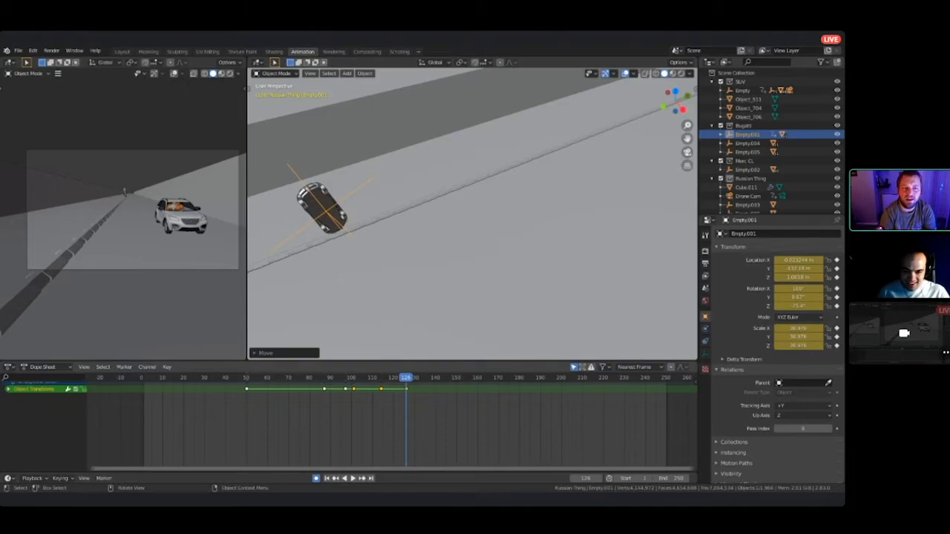
- Replay the impact, and at frame 104 swing the Bugatti's rear around and raise it to a Z location of about 0.26 m
{"action": "left_click_drag", "start_coordinate": [405, 377], "coordinate": [396, 378]}
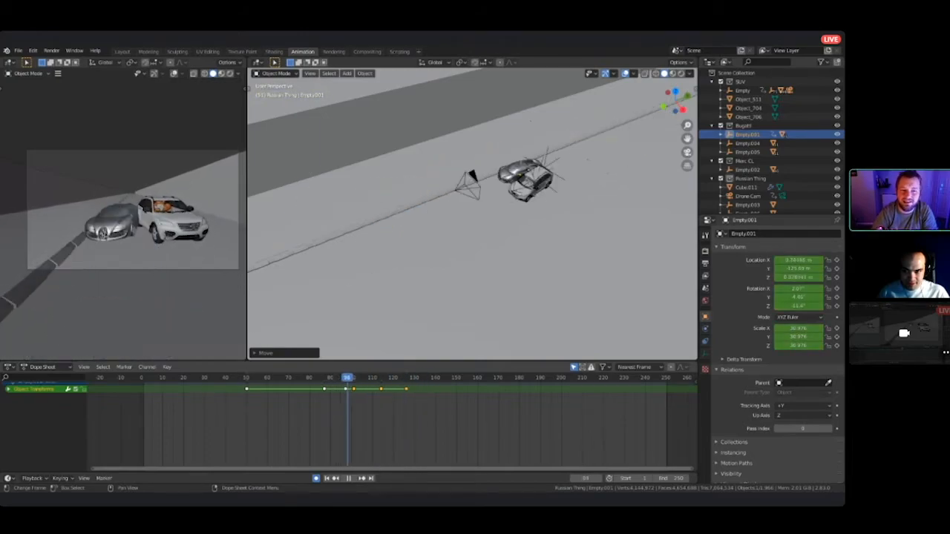
{"action": "mouse_move", "coordinate": [363, 378]}
{"action": "left_mouse_down"}
{"action": "mouse_move", "coordinate": [345, 393]}
{"action": "mouse_move", "coordinate": [353, 392]}
{"action": "left_mouse_up"}
{"action": "key", "text": "space"}
{"action": "scroll", "coordinate": [472, 214], "scroll_direction": "up", "scroll_amount": 4}
{"action": "middle_click_drag", "start_coordinate": [445, 222], "coordinate": [564, 244]}
{"action": "middle_click_drag", "start_coordinate": [475, 222], "coordinate": [564, 222]}
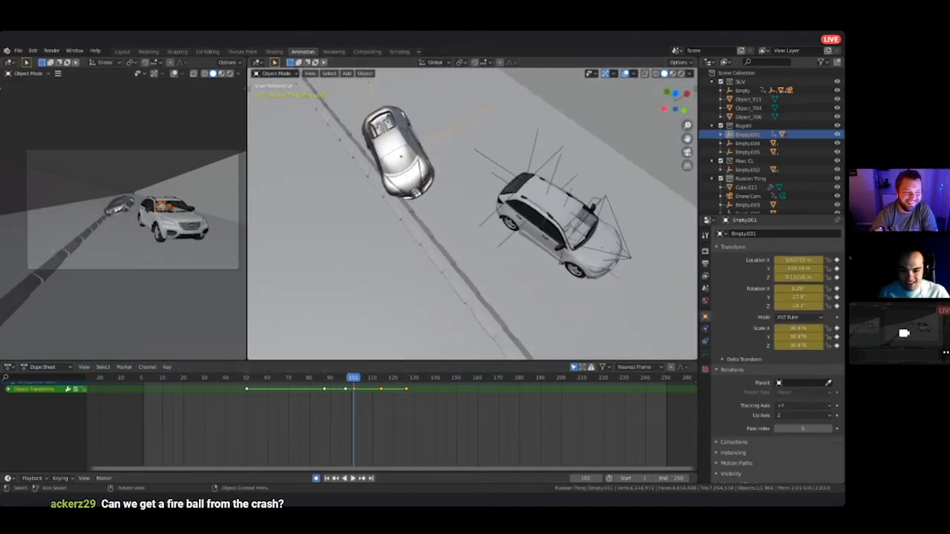
{"action": "left_click_drag", "start_coordinate": [354, 380], "coordinate": [359, 379]}
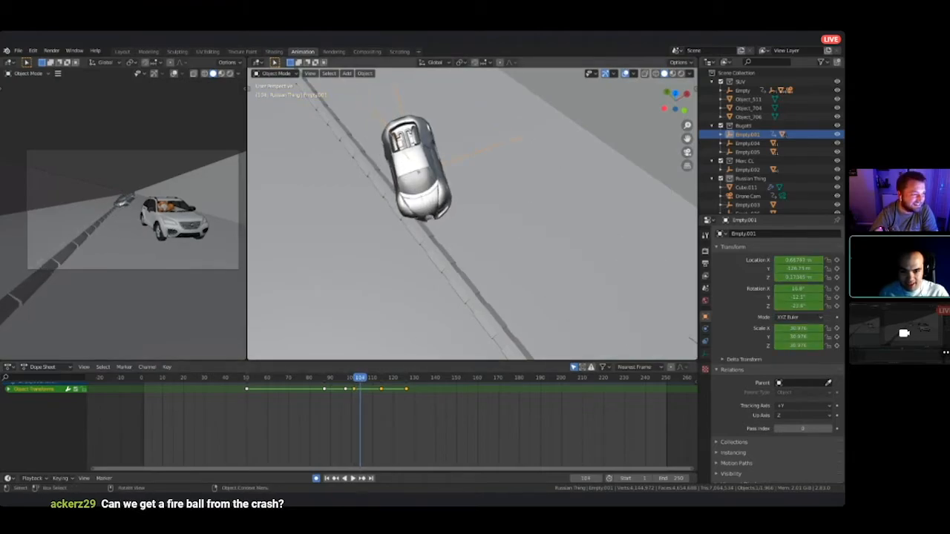
{"action": "key", "text": "r"}
{"action": "left_click", "coordinate": [501, 173]}
{"action": "key", "text": "g"}
{"action": "left_click", "coordinate": [521, 160]}
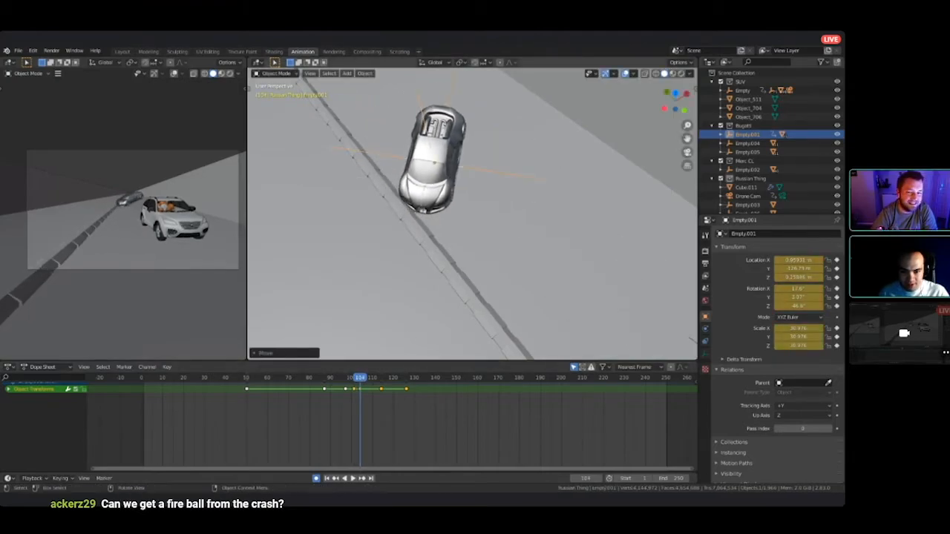
- At frame 114, rotate the Bugatti to about 63° around X and -72.2° around Z and lift it to a Z location of about 0.59 m
{"action": "key", "text": "space"}
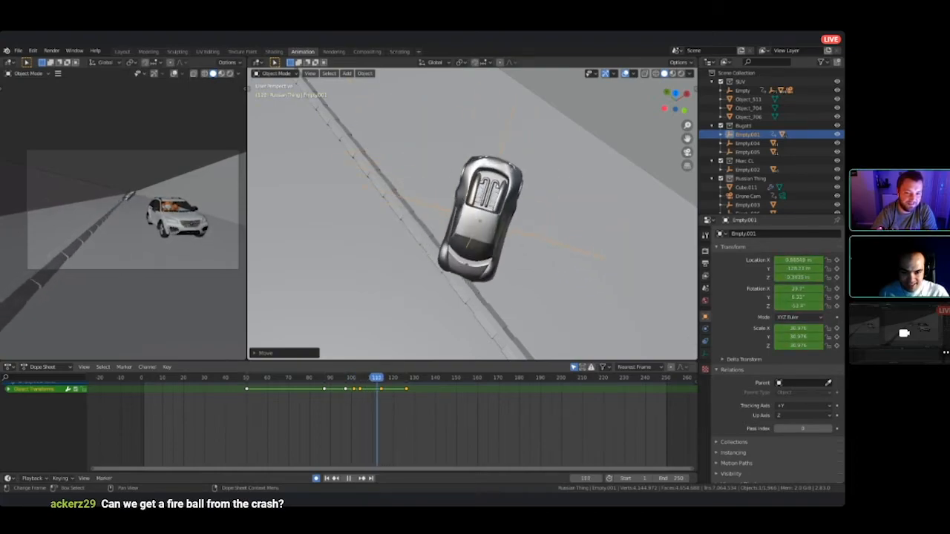
{"action": "left_click_drag", "start_coordinate": [377, 377], "coordinate": [380, 378]}
{"action": "middle_click_drag", "start_coordinate": [423, 282], "coordinate": [615, 159]}
{"action": "key", "text": "r"}
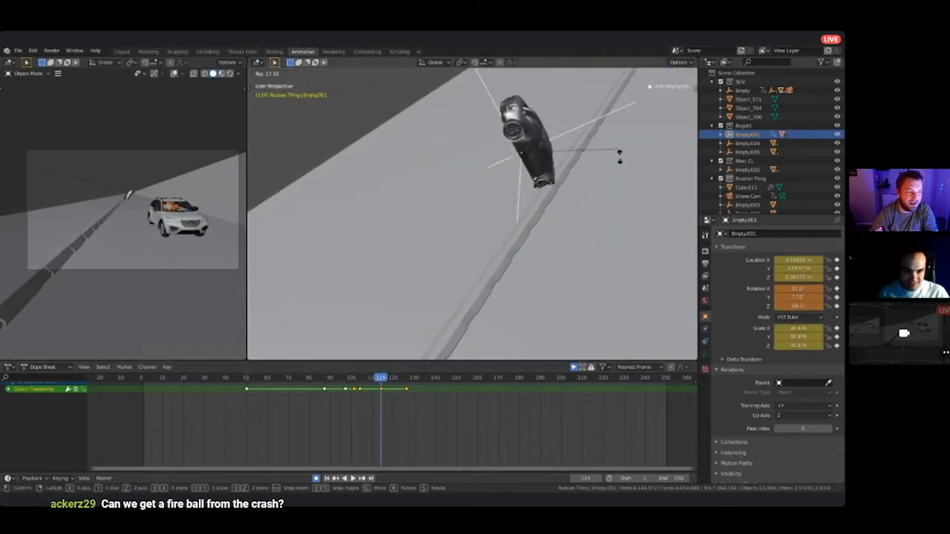
{"action": "left_click", "coordinate": [619, 165]}
{"action": "key", "text": "g"}
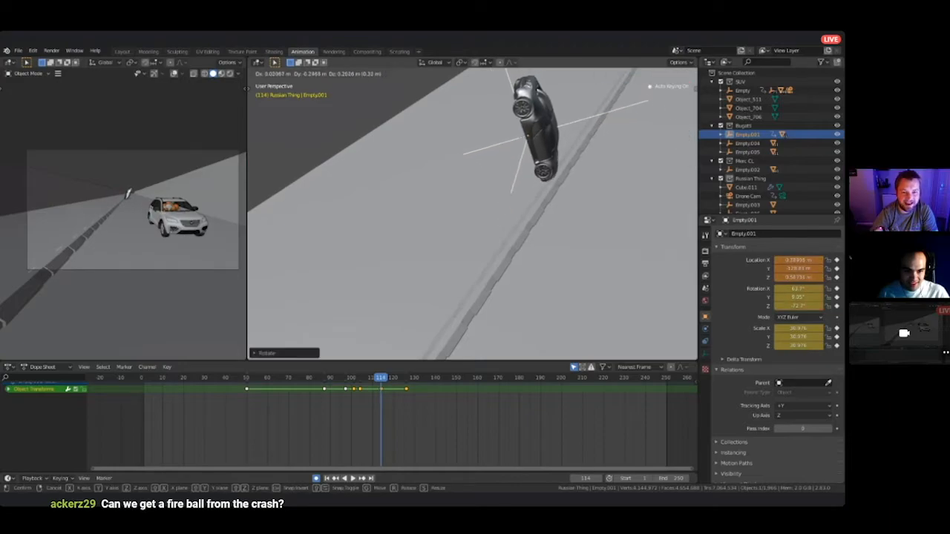
{"action": "key", "text": "Return"}
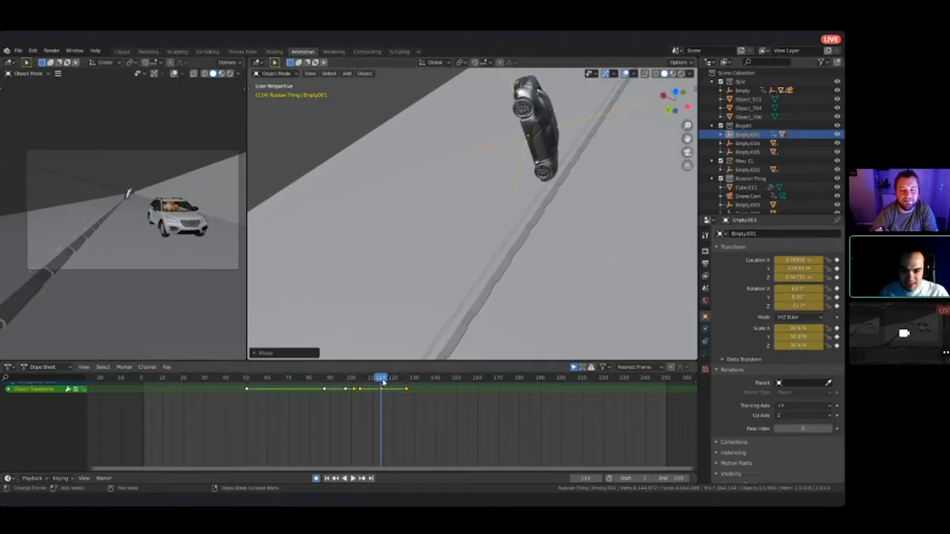
- Play on to frame 126, frame the Bugatti and rotate it further onto its roof, to a Y rotation of about 23°
{"action": "key", "text": "space"}
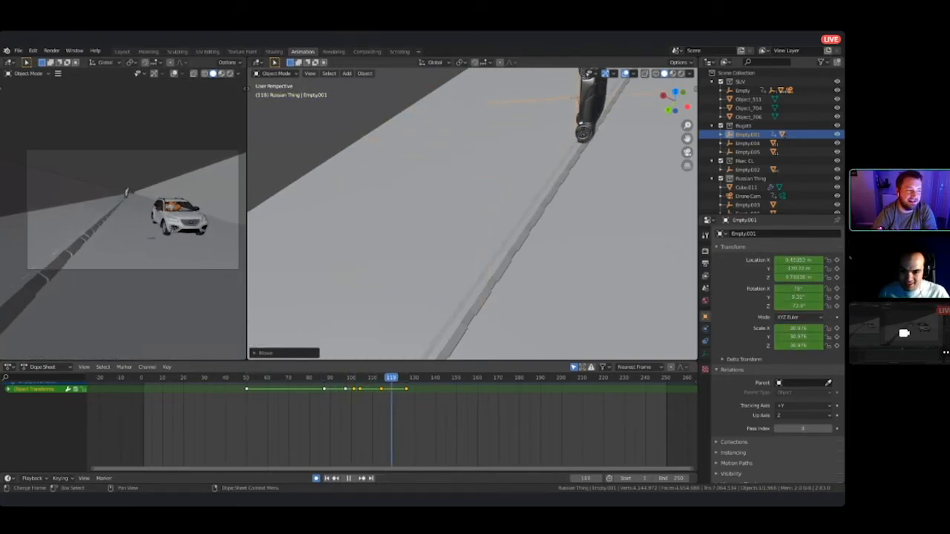
{"action": "key", "text": "space"}
{"action": "scroll", "coordinate": [472, 214], "scroll_direction": "down", "scroll_amount": 1}
{"action": "key", "text": "KP_Decimal"}
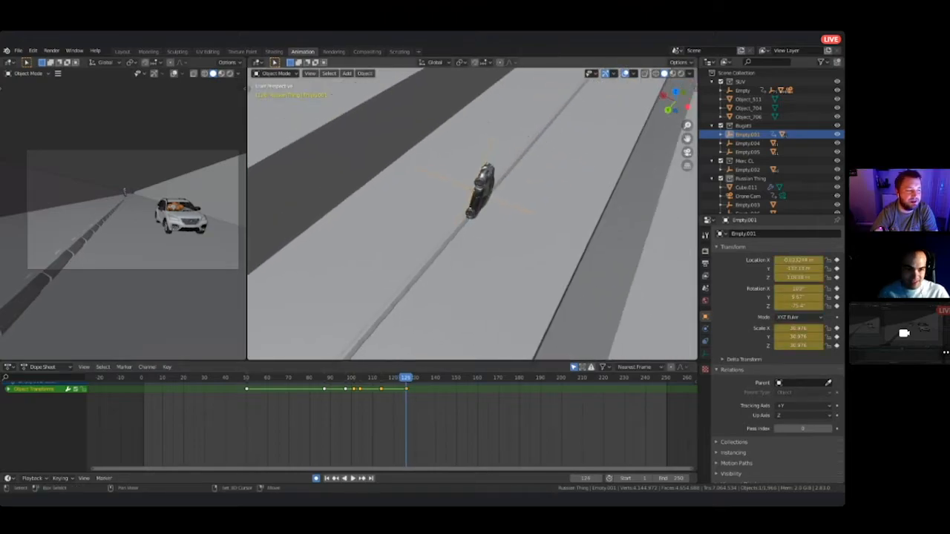
{"action": "middle_click_drag", "start_coordinate": [472, 214], "coordinate": [460, 245]}
{"action": "key", "text": "r"}
{"action": "left_click", "coordinate": [548, 217]}
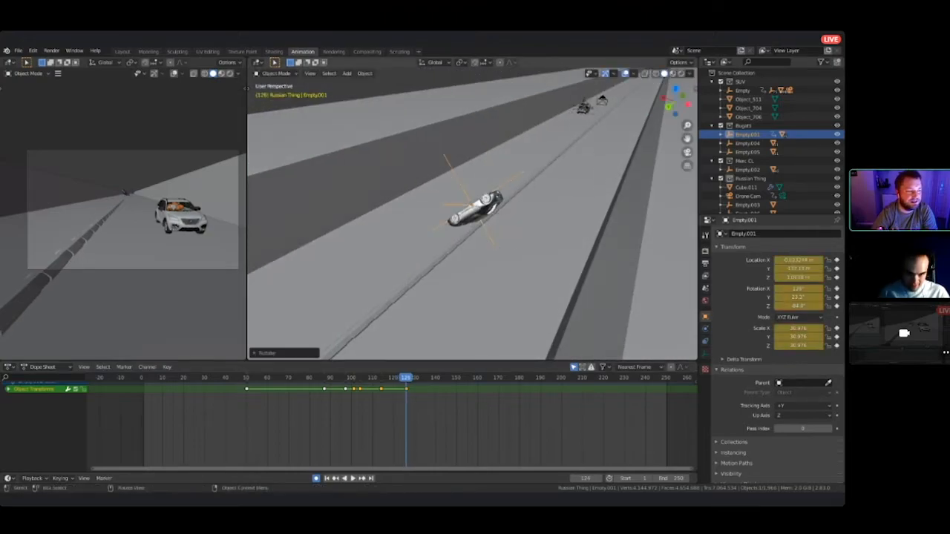
- Shift the Bugatti sideways at a Z location of about 0.93 m and turn its Z rotation to about -56°
{"action": "middle_click_drag", "start_coordinate": [547, 217], "coordinate": [490, 271]}
{"action": "key", "text": "g"}
{"action": "left_click", "coordinate": [576, 241]}
{"action": "middle_click_drag", "start_coordinate": [576, 240], "coordinate": [468, 219]}
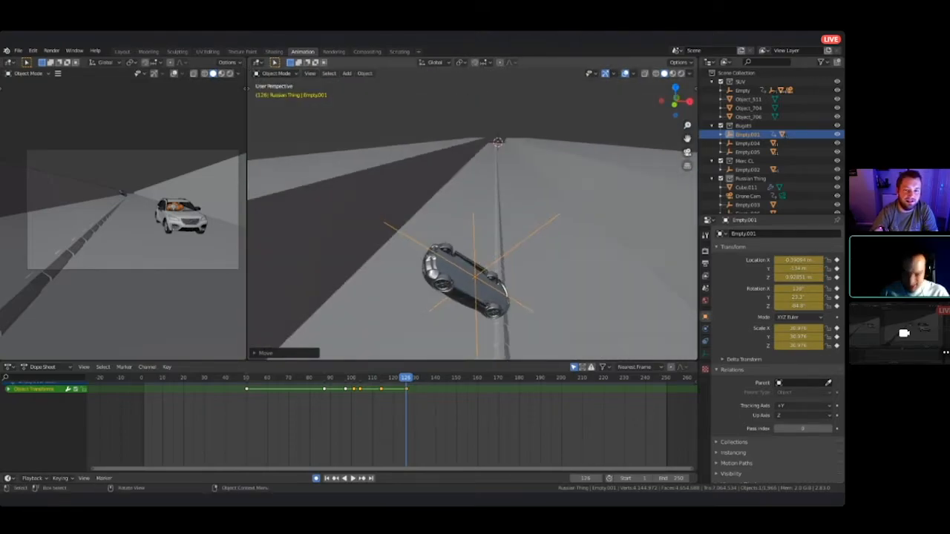
{"action": "left_click", "coordinate": [535, 219]}
{"action": "mouse_move", "coordinate": [535, 218]}
{"action": "middle_mouse_down"}
{"action": "mouse_move", "coordinate": [608, 208]}
{"action": "mouse_move", "coordinate": [469, 216]}
{"action": "mouse_move", "coordinate": [519, 219]}
{"action": "middle_mouse_up"}
- Replay the flip up to frame 126 and move the Bugatti farther across the barrier, raising it to a Z location of about 1.27 m
{"action": "left_click_drag", "start_coordinate": [405, 377], "coordinate": [345, 377]}
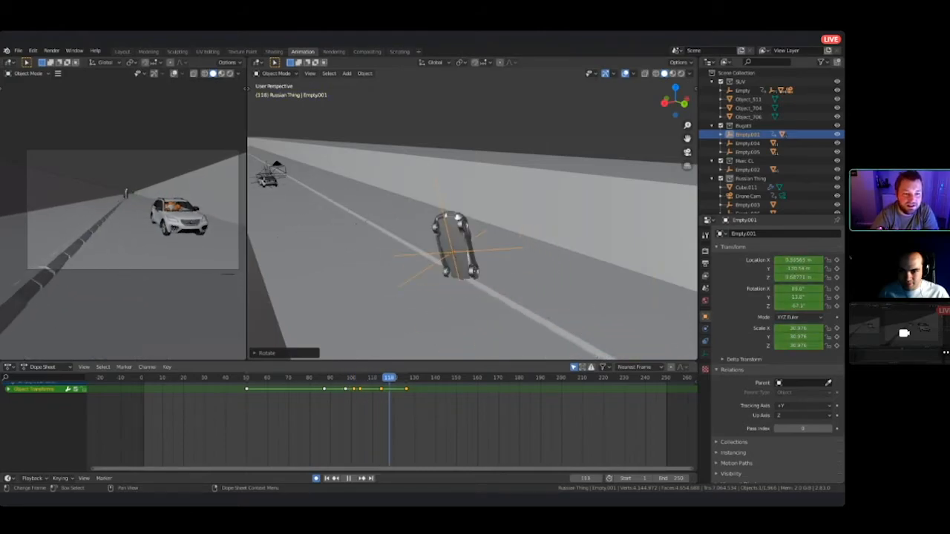
{"action": "left_click_drag", "start_coordinate": [408, 377], "coordinate": [405, 377]}
{"action": "middle_click_drag", "start_coordinate": [415, 222], "coordinate": [397, 289]}
{"action": "middle_click_drag", "start_coordinate": [430, 158], "coordinate": [301, 80], "text": "shift"}
{"action": "key", "text": "Right"}
{"action": "key", "text": "g"}
{"action": "left_click", "coordinate": [365, 192]}
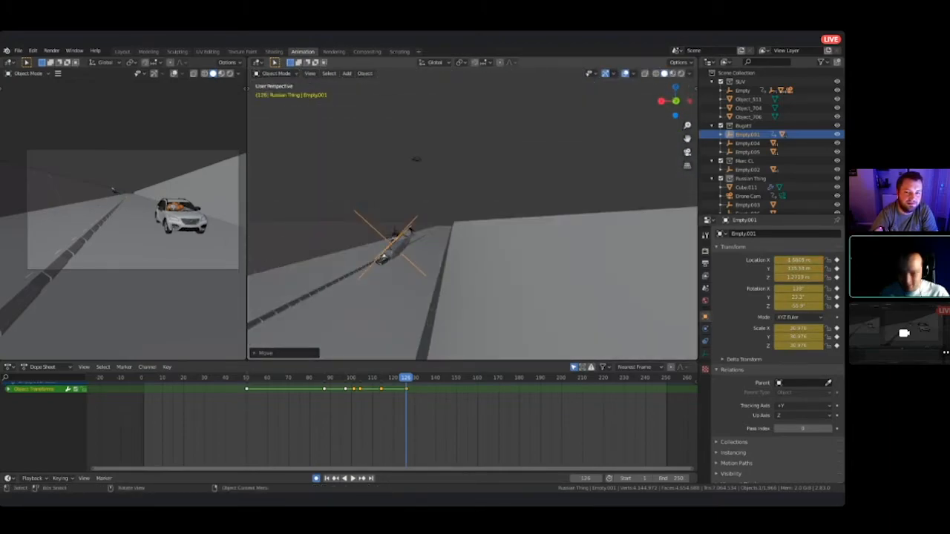
- At frame 114, raise the Bugatti to a Z location of about 0.73 m and rotate it to about 12.2° around Y and -74.1° around Z
{"action": "left_click_drag", "start_coordinate": [406, 378], "coordinate": [380, 378]}
{"action": "middle_click_drag", "start_coordinate": [349, 282], "coordinate": [490, 256], "text": "shift"}
{"action": "key", "text": "r"}
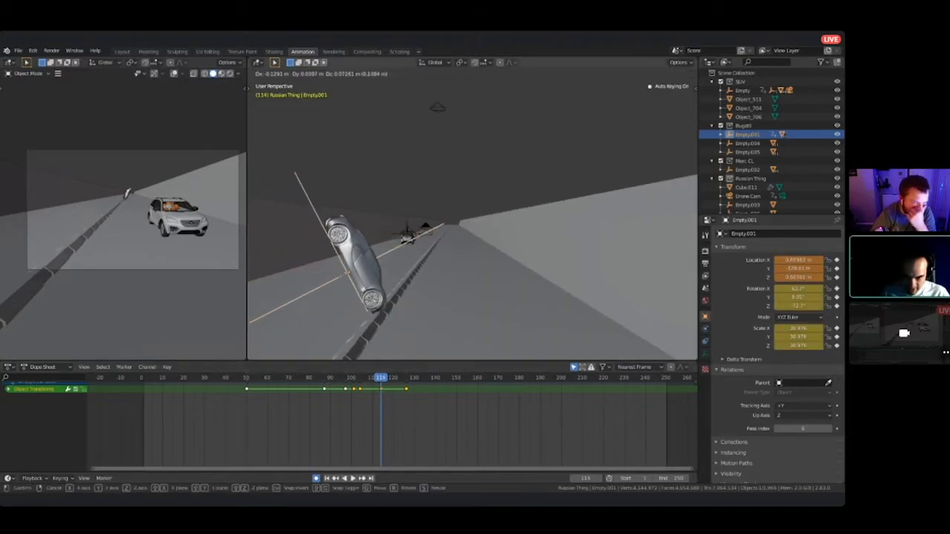
{"action": "left_click", "coordinate": [506, 270]}
{"action": "middle_click_drag", "start_coordinate": [506, 270], "coordinate": [386, 230]}
{"action": "key", "text": "r"}
{"action": "middle_click_drag", "start_coordinate": [472, 223], "coordinate": [446, 268]}
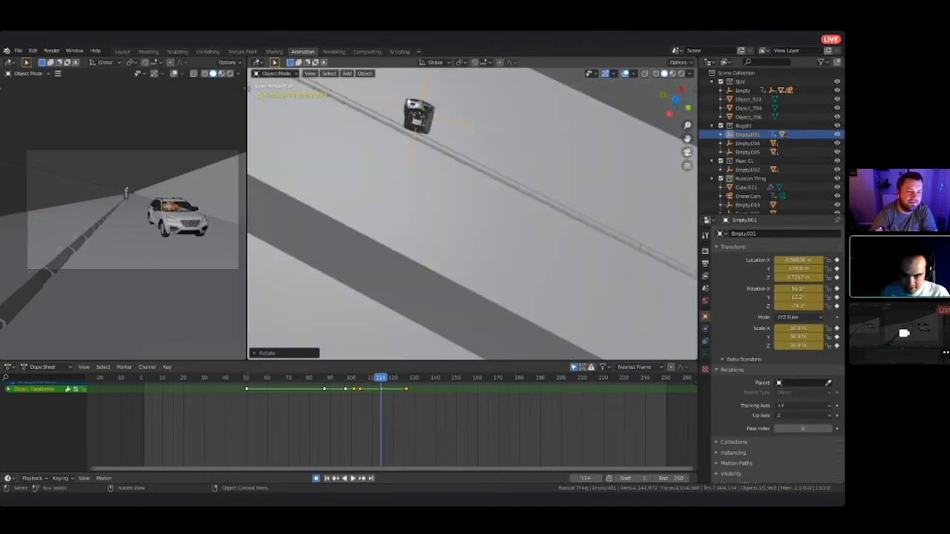
- Reposition the flipping Bugatti over the barrier at frame 114
{"action": "left_click", "coordinate": [524, 144]}
{"action": "middle_click_drag", "start_coordinate": [525, 144], "coordinate": [475, 82]}
{"action": "key", "text": "g"}
{"action": "middle_click_drag", "start_coordinate": [445, 223], "coordinate": [520, 285]}
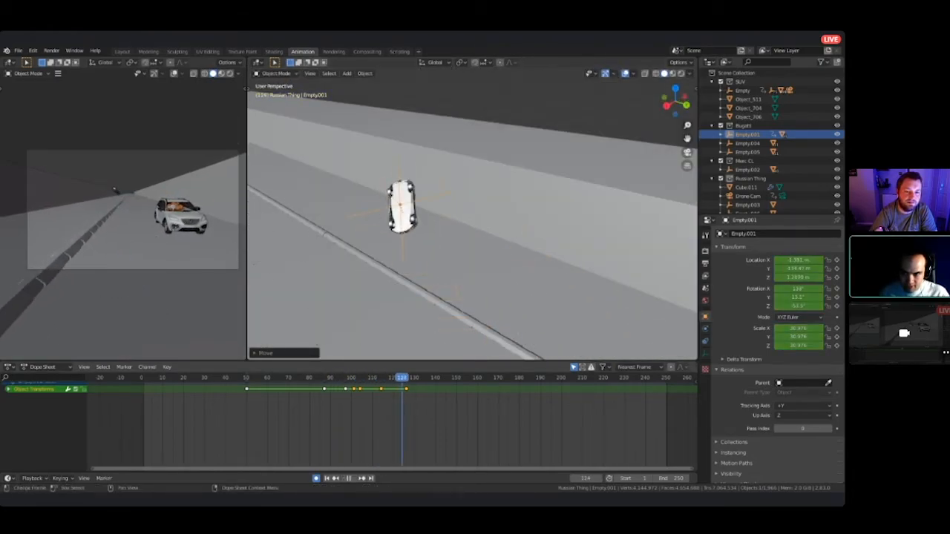
- Replay the Bugatti's flip several times, return to frame 88 and examine both cars from behind and above
{"action": "left_click_drag", "start_coordinate": [406, 377], "coordinate": [296, 377]}
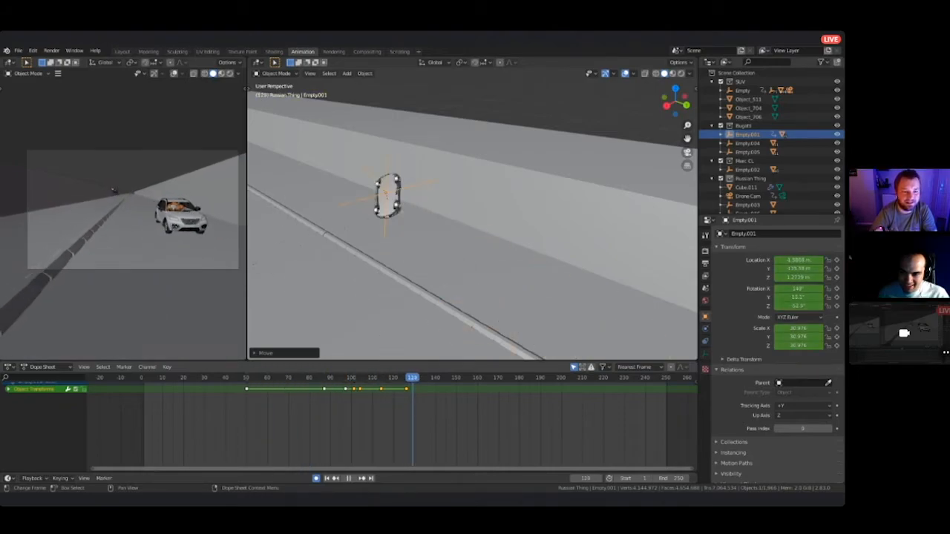
{"action": "left_click_drag", "start_coordinate": [383, 378], "coordinate": [299, 377]}
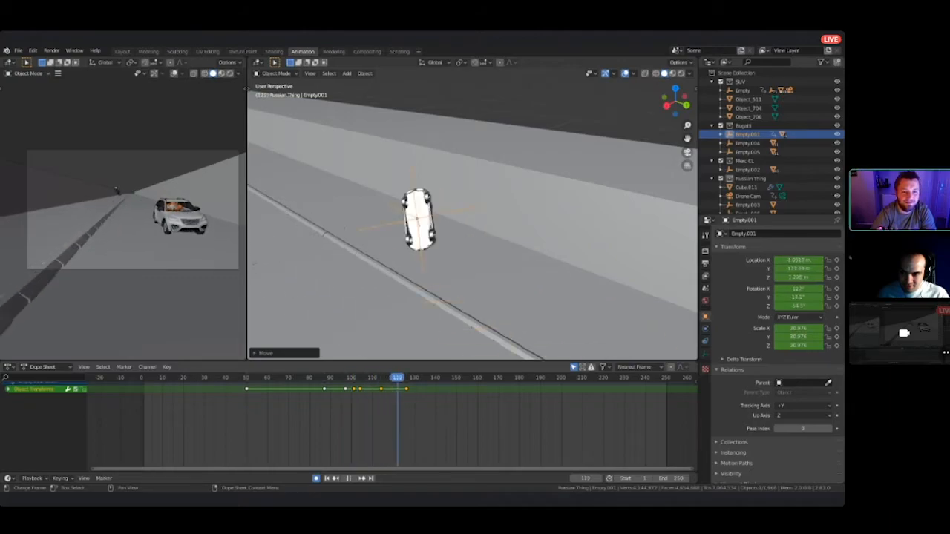
{"action": "left_click_drag", "start_coordinate": [368, 378], "coordinate": [326, 378]}
{"action": "key", "text": "space"}
{"action": "middle_click_drag", "start_coordinate": [348, 245], "coordinate": [497, 236], "text": "shift"}
{"action": "scroll", "coordinate": [497, 235], "scroll_direction": "down", "scroll_amount": 4}
{"action": "key", "text": "KP_Decimal"}
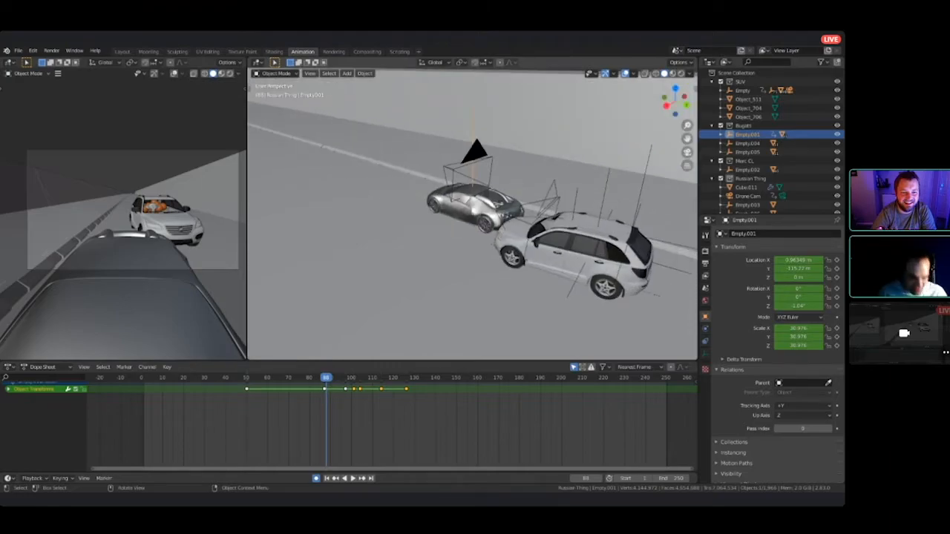
{"action": "scroll", "coordinate": [503, 218], "scroll_direction": "down", "scroll_amount": 5}
{"action": "middle_click_drag", "start_coordinate": [445, 218], "coordinate": [660, 230]}
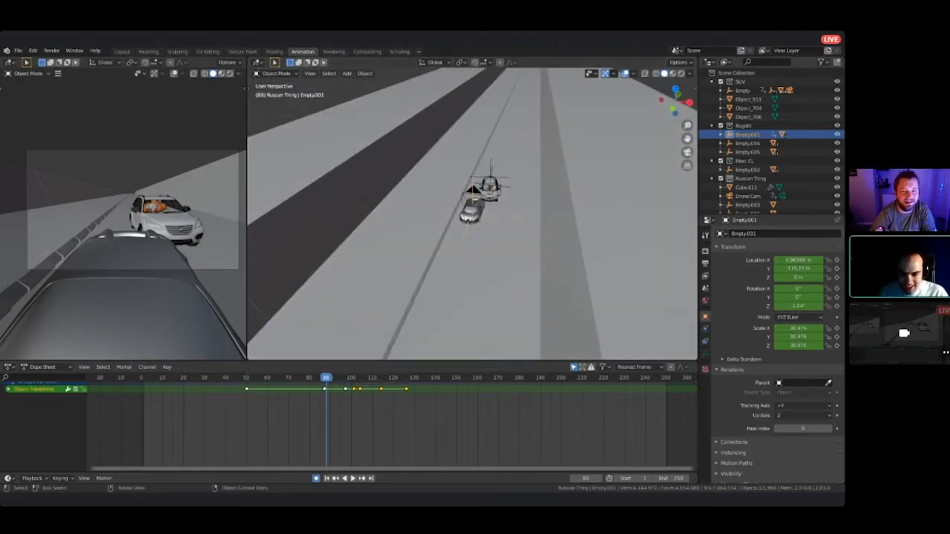
- Play the dodge and crash onward from frame 88 while viewing the road from above
{"action": "key", "text": "space"}
{"action": "key", "text": "space"}
{"action": "middle_click_drag", "start_coordinate": [437, 305], "coordinate": [517, 145], "text": "shift"}
{"action": "scroll", "coordinate": [518, 145], "scroll_direction": "down", "scroll_amount": 5}
{"action": "middle_click_drag", "start_coordinate": [475, 267], "coordinate": [454, 214]}
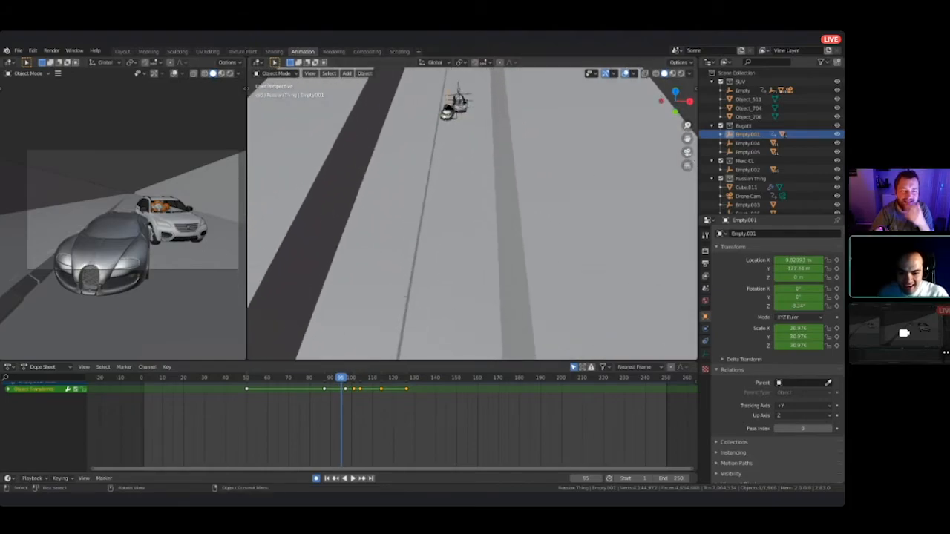
{"action": "key", "text": "space"}
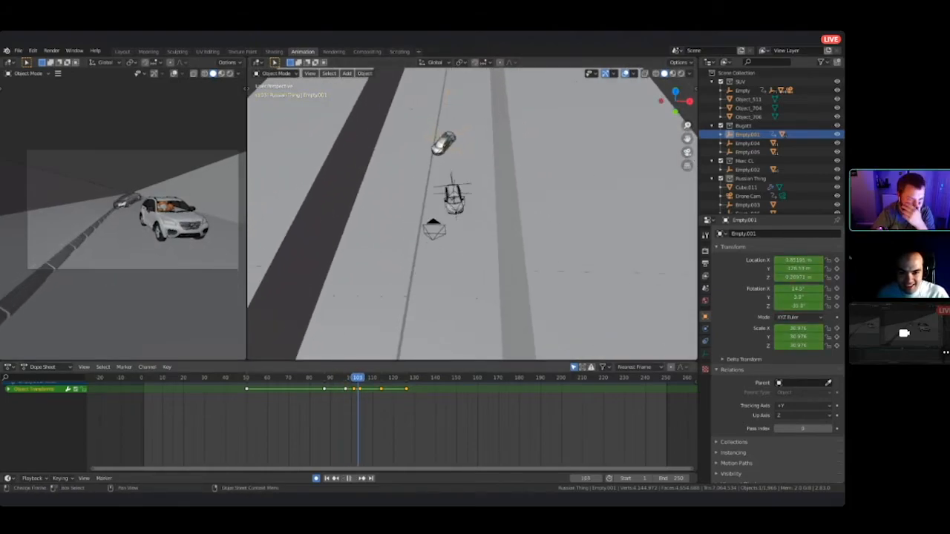
- At frame 104, rotate the Bugatti and shift it against the barrier
{"action": "left_click_drag", "start_coordinate": [360, 377], "coordinate": [360, 378]}
{"action": "mouse_move", "coordinate": [495, 168]}
{"action": "middle_mouse_down"}
{"action": "mouse_move", "coordinate": [475, 191]}
{"action": "mouse_move", "coordinate": [519, 141]}
{"action": "mouse_move", "coordinate": [511, 111]}
{"action": "mouse_move", "coordinate": [475, 164]}
{"action": "mouse_move", "coordinate": [497, 201]}
{"action": "mouse_move", "coordinate": [498, 174]}
{"action": "middle_mouse_up"}
{"action": "scroll", "coordinate": [475, 191], "scroll_direction": "up", "scroll_amount": 7}
{"action": "key", "text": "r"}
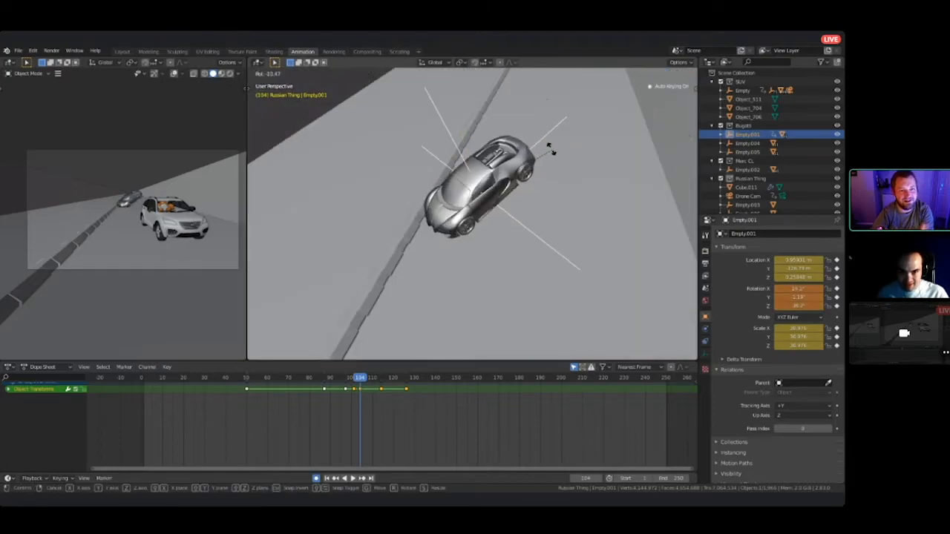
{"action": "left_click", "coordinate": [549, 149]}
{"action": "key", "text": "g"}
{"action": "left_click", "coordinate": [549, 149]}
- Tilt the Bugatti further to about 33.1° around X and raise it to a Z location of about 0.52 m
{"action": "middle_click_drag", "start_coordinate": [549, 148], "coordinate": [541, 109]}
{"action": "key", "text": "r"}
{"action": "left_click", "coordinate": [541, 108]}
{"action": "key", "text": "g"}
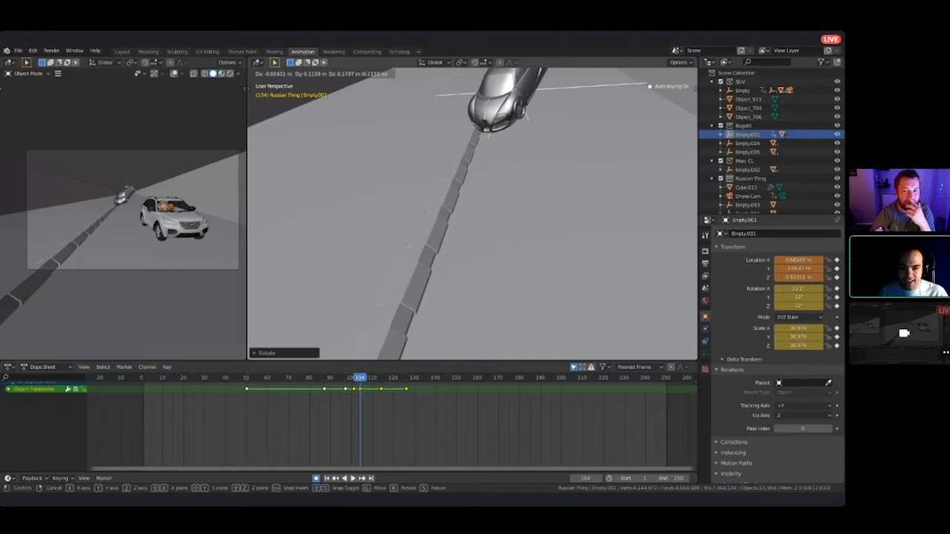
{"action": "left_click", "coordinate": [541, 103]}
- Replay the crash through the scene camera and return to frame 96
{"action": "middle_click_drag", "start_coordinate": [540, 104], "coordinate": [438, 148]}
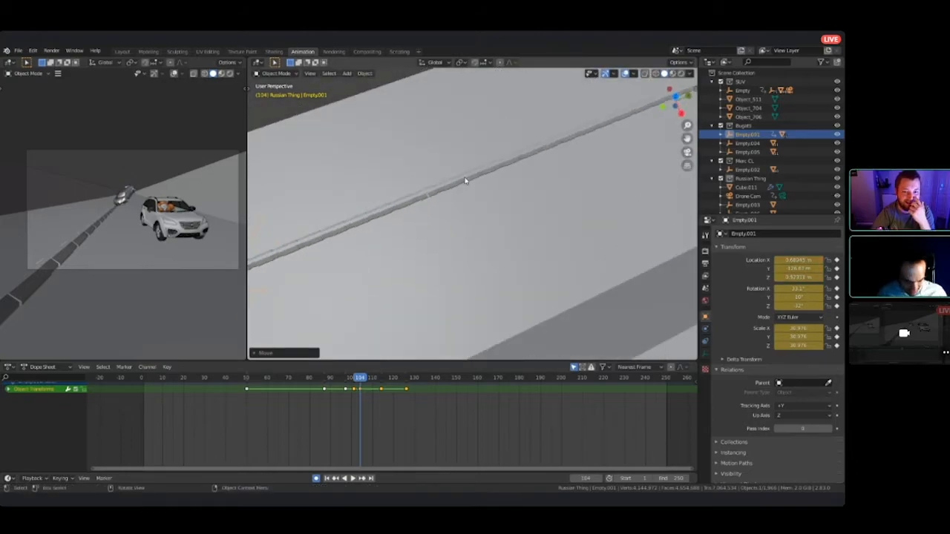
{"action": "key", "text": "KP_0"}
{"action": "key", "text": "space"}
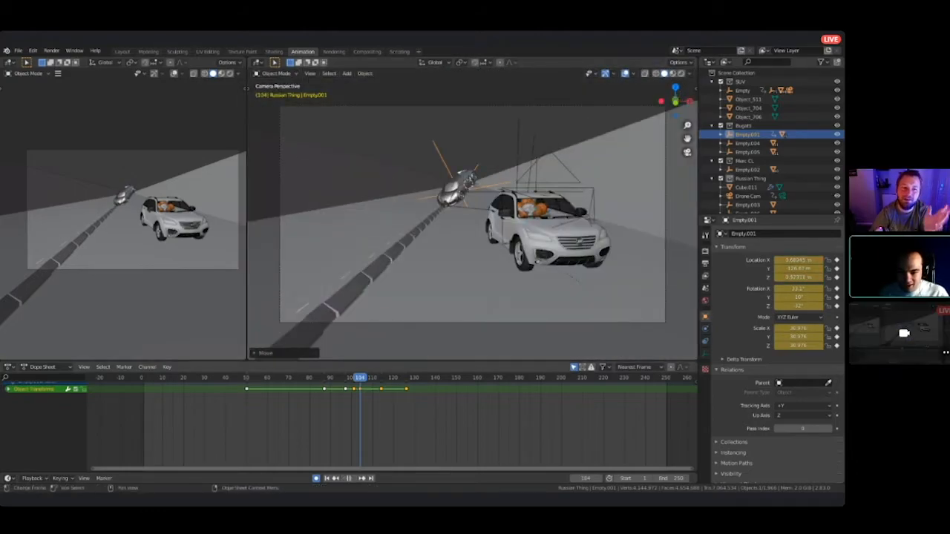
{"action": "left_click", "coordinate": [344, 377]}
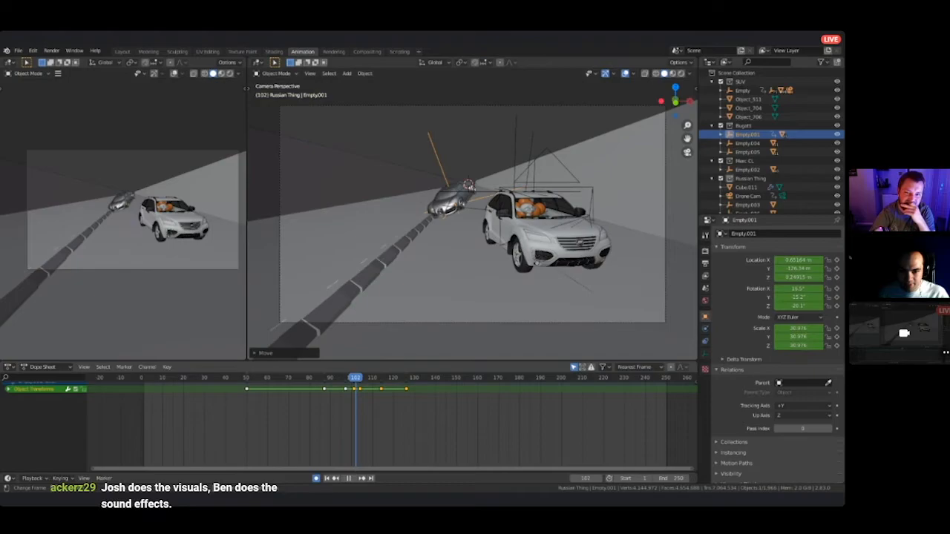
{"action": "left_click_drag", "start_coordinate": [362, 387], "coordinate": [343, 386]}
- Select the spare Bugatti Empty.004 parked off the road and move it along the road to an X location of about 24 m
{"action": "middle_click_drag", "start_coordinate": [467, 186], "coordinate": [472, 274]}
{"action": "scroll", "coordinate": [471, 223], "scroll_direction": "down", "scroll_amount": 12}
{"action": "middle_click_drag", "start_coordinate": [472, 148], "coordinate": [594, 348], "text": "shift"}
{"action": "middle_click_drag", "start_coordinate": [445, 148], "coordinate": [601, 292], "text": "shift"}
{"action": "scroll", "coordinate": [472, 214], "scroll_direction": "up", "scroll_amount": 1}
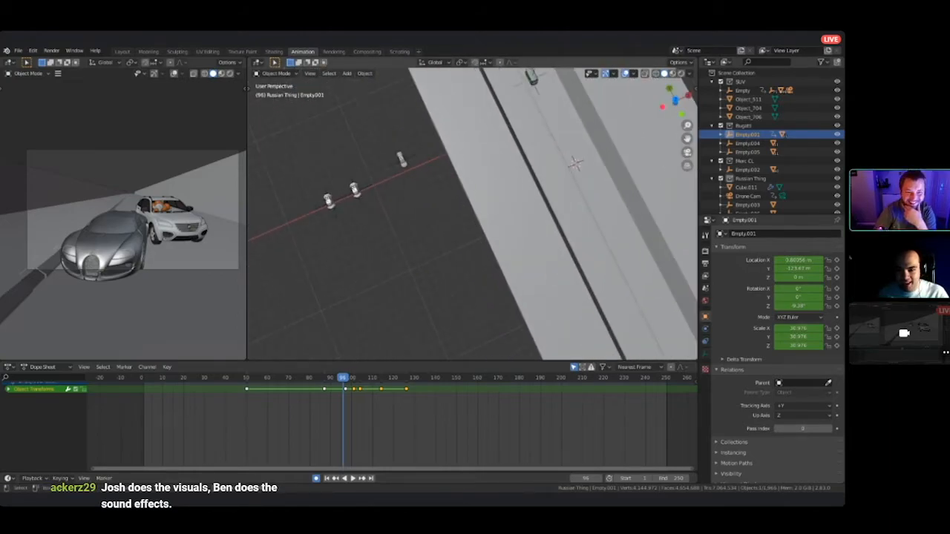
{"action": "left_click", "coordinate": [360, 202]}
{"action": "scroll", "coordinate": [386, 273], "scroll_direction": "down", "scroll_amount": 5}
{"action": "middle_click_drag", "start_coordinate": [387, 273], "coordinate": [467, 222]}
{"action": "key", "text": "g"}
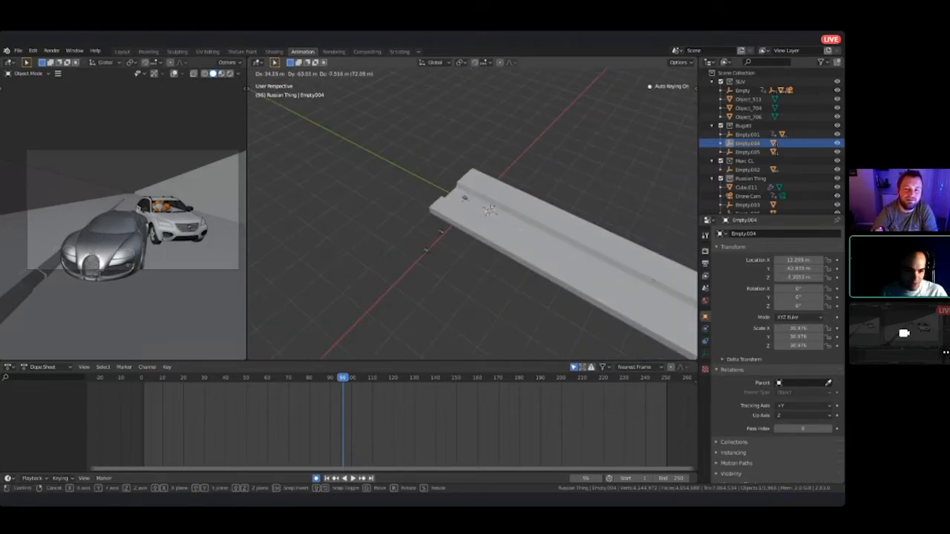
{"action": "left_click", "coordinate": [625, 287]}
{"action": "key", "text": "g"}
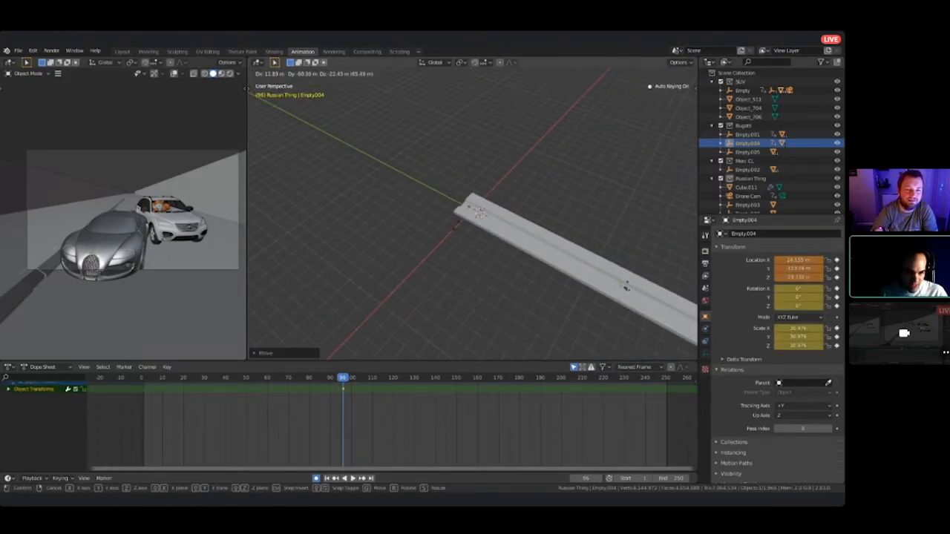
{"action": "left_click", "coordinate": [625, 287]}
- Bring the spare Bugatti onto the road next to the crashing cars, at a Z location of about 0.86 m
{"action": "key", "text": "KP_Decimal"}
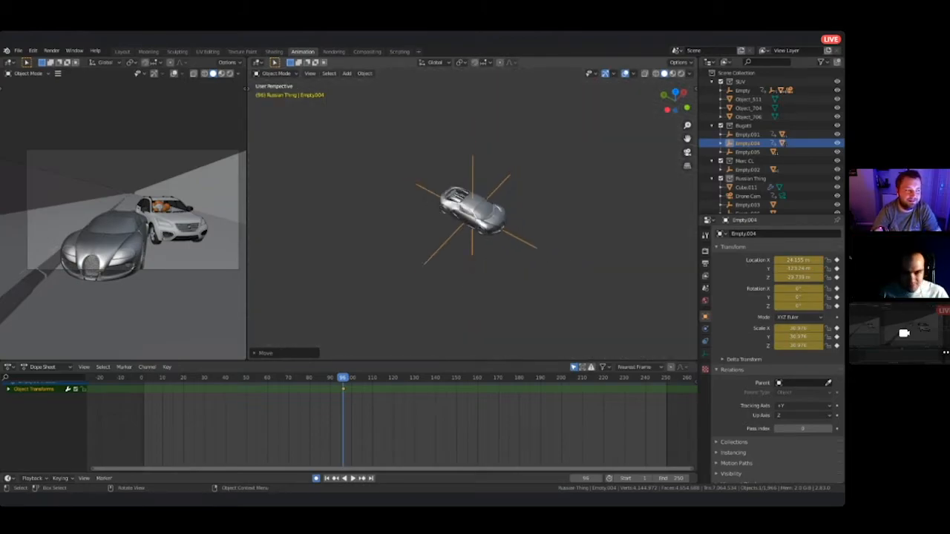
{"action": "key", "text": "g"}
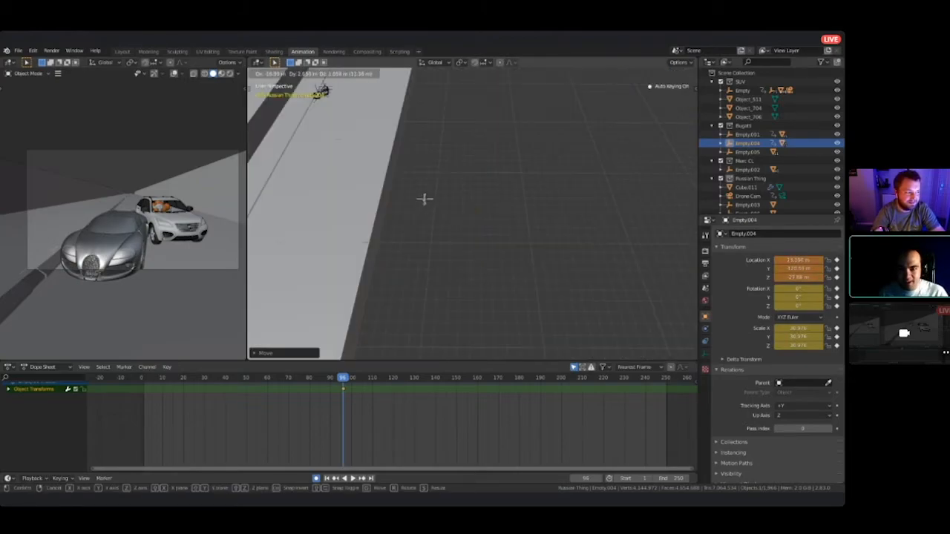
{"action": "key", "text": "Return"}
{"action": "middle_click_drag", "start_coordinate": [415, 215], "coordinate": [572, 204]}
{"action": "scroll", "coordinate": [472, 214], "scroll_direction": "down", "scroll_amount": 5}
{"action": "key", "text": "g"}
{"action": "left_click", "coordinate": [517, 153]}
{"action": "key", "text": "g"}
{"action": "middle_click_drag", "start_coordinate": [517, 153], "coordinate": [423, 162]}
{"action": "left_click", "coordinate": [555, 146]}
{"action": "key", "text": "g"}
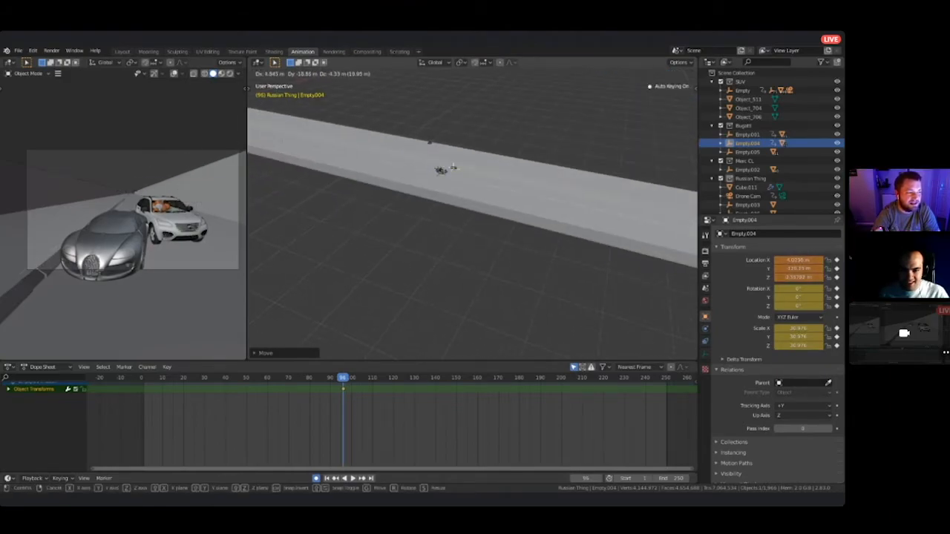
{"action": "left_click", "coordinate": [444, 168]}
- Slide the spare Bugatti along the X axis to about 0.11 m
{"action": "middle_click_drag", "start_coordinate": [443, 167], "coordinate": [417, 210]}
{"action": "key", "text": "g"}
{"action": "key", "text": "x"}
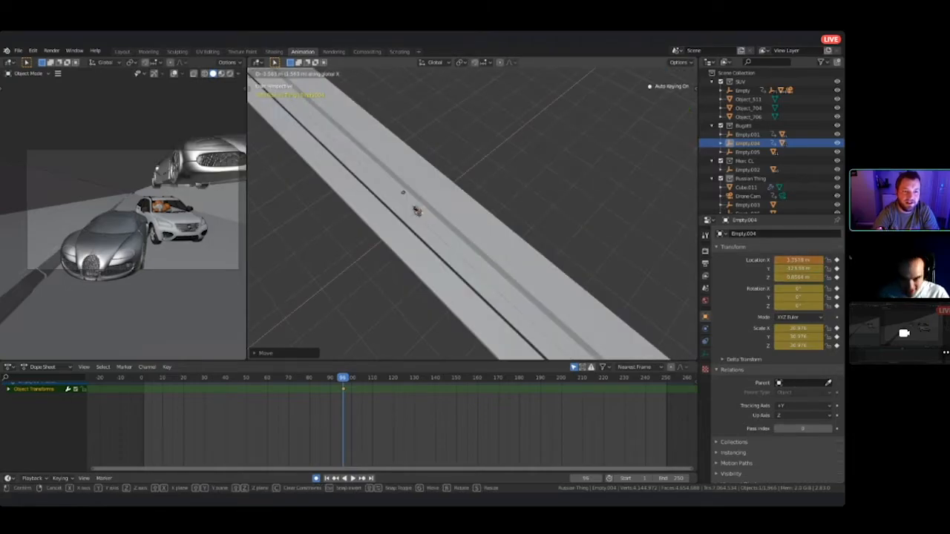
{"action": "left_click", "coordinate": [416, 211]}
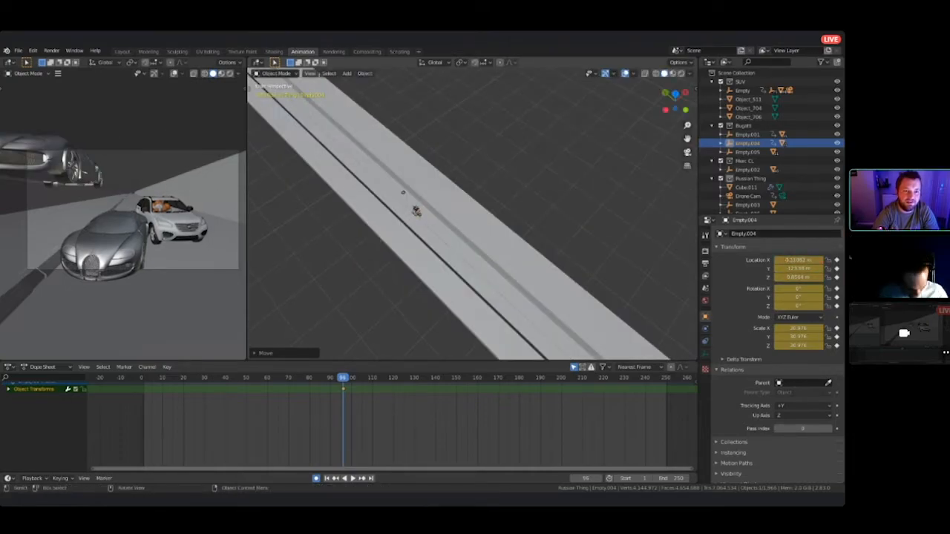
- Rotate the spare Bugatti 90° around Z, then turn it further around Z to about 186° so it faces oncoming
{"action": "key", "text": "KP_Decimal"}
{"action": "middle_click_drag", "start_coordinate": [478, 216], "coordinate": [460, 183]}
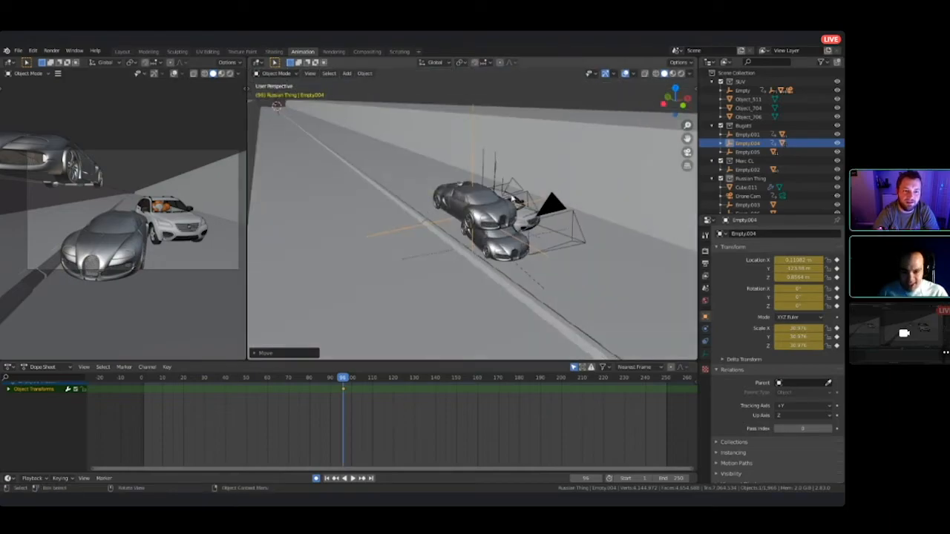
{"action": "type", "text": "g"}
{"action": "type", "text": "90"}
{"action": "key", "text": "Return"}
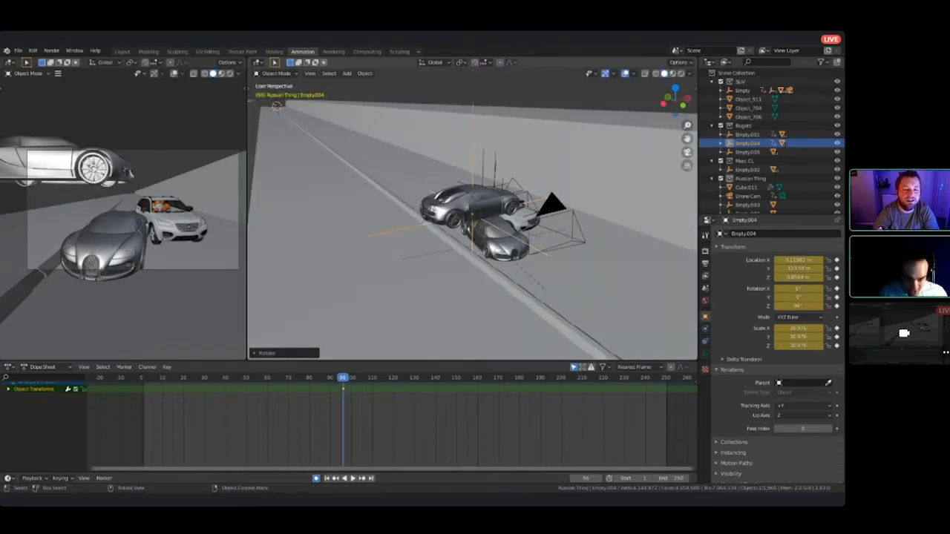
{"action": "middle_click_drag", "start_coordinate": [489, 149], "coordinate": [486, 215]}
{"action": "key", "text": "r"}
{"action": "key", "text": "z"}
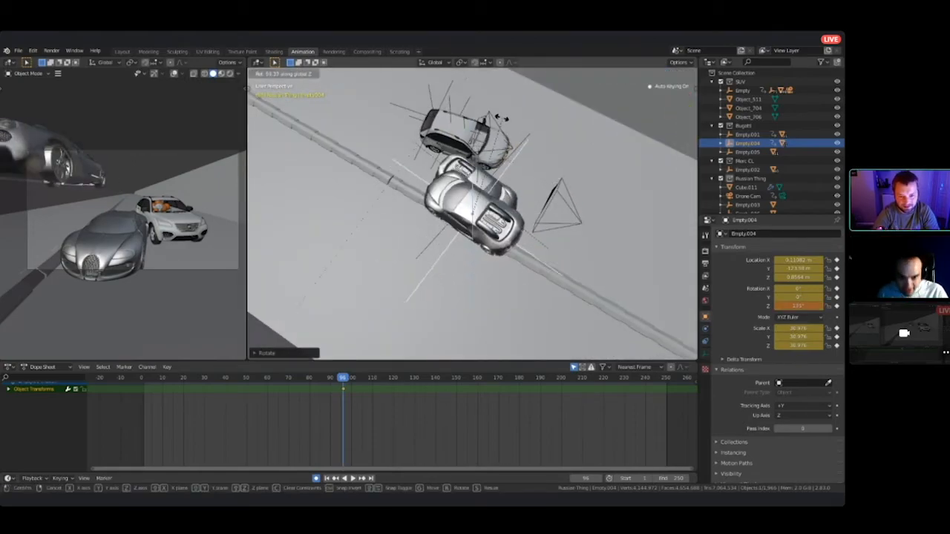
{"action": "left_click", "coordinate": [485, 108]}
- Move the spare Bugatti across the barrier and down to road level, at an X location of about -0.77 m
{"action": "middle_click_drag", "start_coordinate": [485, 108], "coordinate": [502, 109]}
{"action": "middle_click_drag", "start_coordinate": [472, 214], "coordinate": [467, 172]}
{"action": "key", "text": "g"}
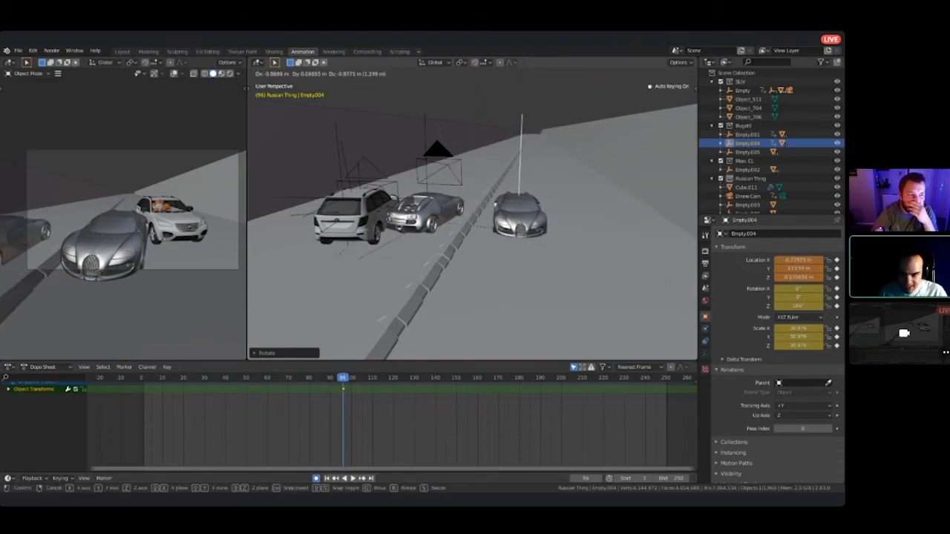
{"action": "left_click", "coordinate": [519, 215]}
- Fine-tune the spare Bugatti's Z rotation and move it along Y to about -134.7 m
{"action": "scroll", "coordinate": [472, 213], "scroll_direction": "down", "scroll_amount": 2}
{"action": "middle_click_drag", "start_coordinate": [519, 215], "coordinate": [430, 312]}
{"action": "scroll", "coordinate": [472, 213], "scroll_direction": "down", "scroll_amount": 8}
{"action": "middle_click_drag", "start_coordinate": [472, 215], "coordinate": [319, 168], "text": "shift"}
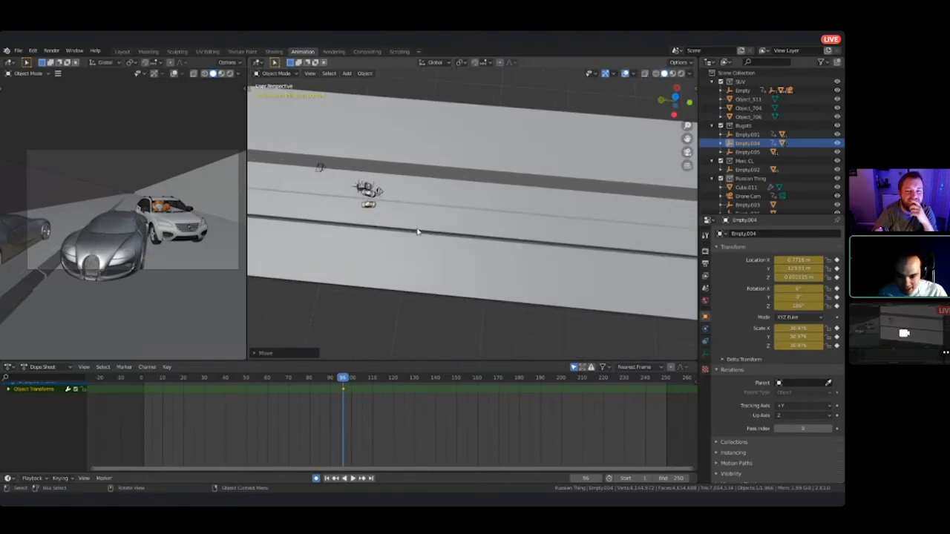
{"action": "key", "text": "r"}
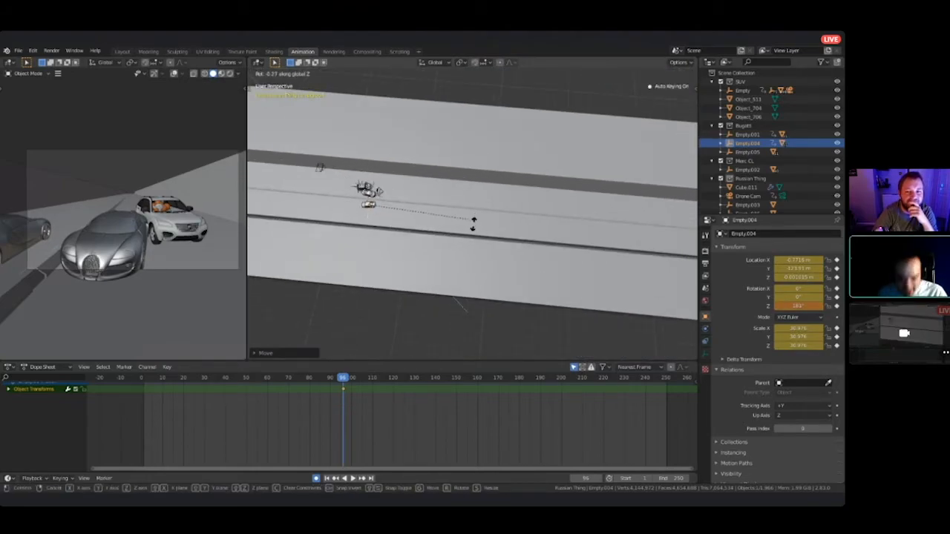
{"action": "left_click", "coordinate": [473, 228]}
{"action": "key", "text": "g"}
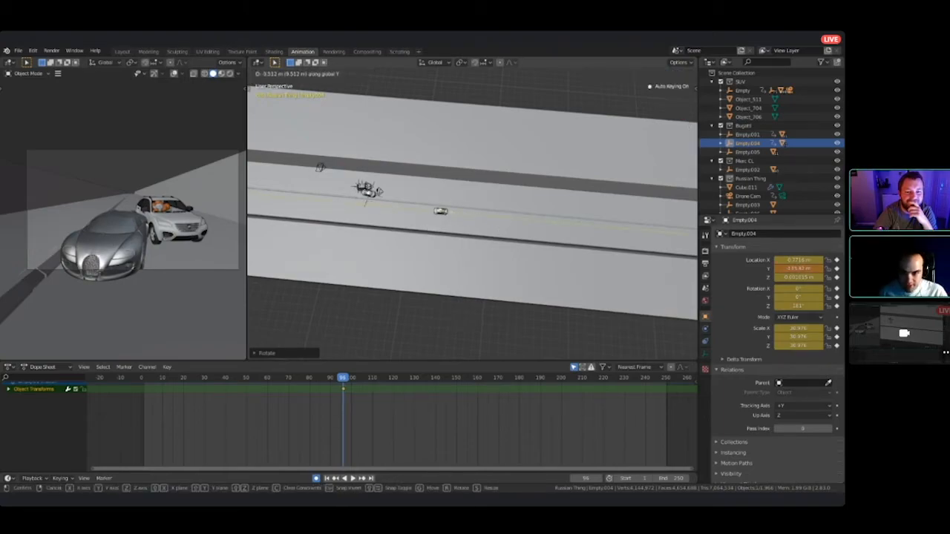
{"action": "left_click", "coordinate": [450, 212]}
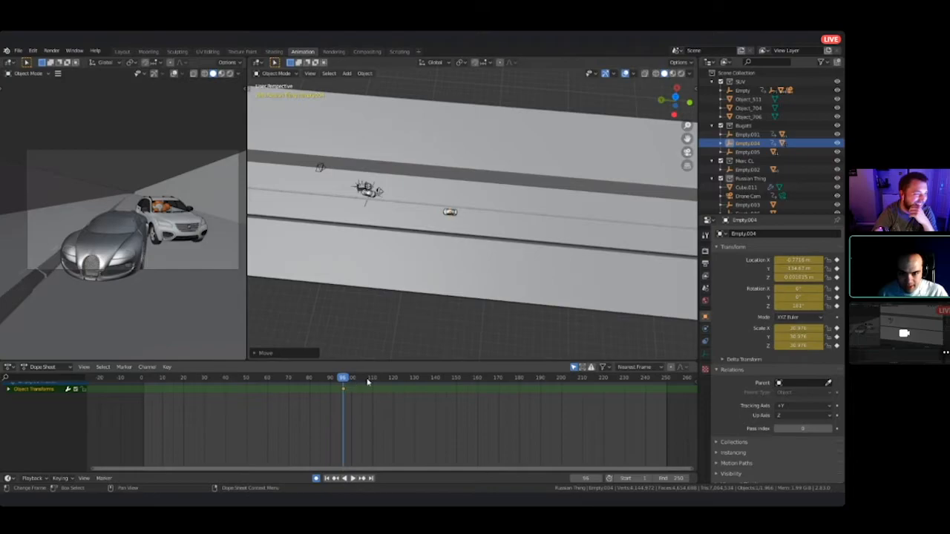
- Play the animation ahead, scrub back to frame 102 and examine the cars' spacing on both sides of the barrier
{"action": "key", "text": "space"}
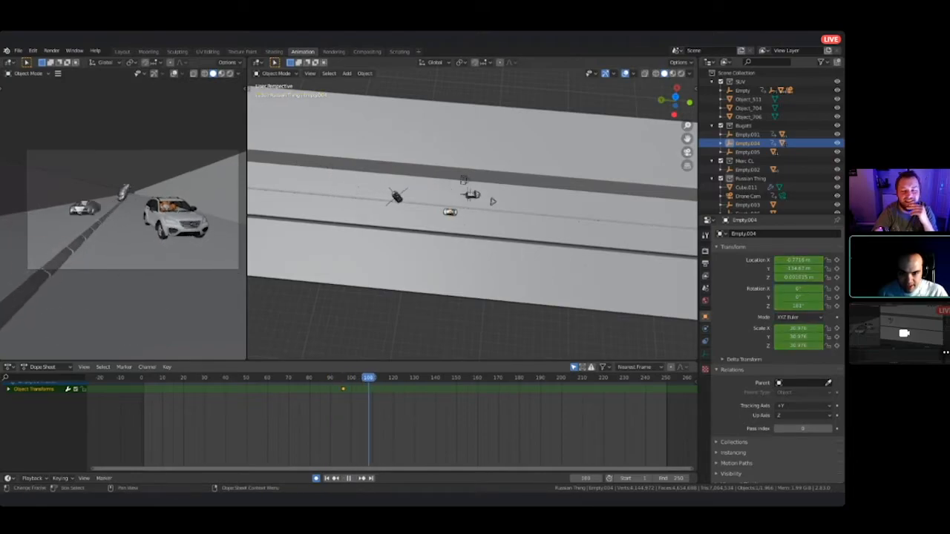
{"action": "left_click_drag", "start_coordinate": [368, 377], "coordinate": [356, 377]}
{"action": "scroll", "coordinate": [472, 213], "scroll_direction": "up", "scroll_amount": 6}
{"action": "middle_click_drag", "start_coordinate": [416, 201], "coordinate": [602, 262], "text": "shift"}
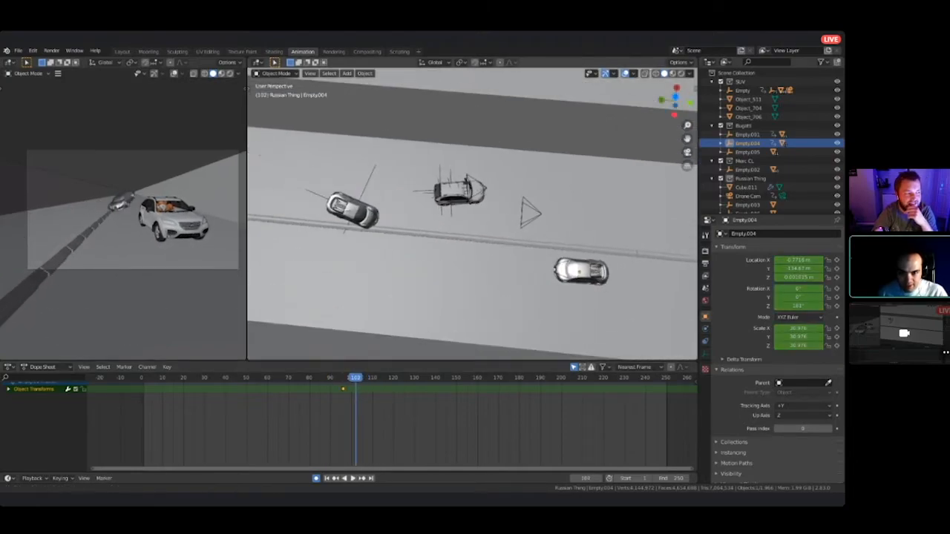
- Select the crashing Bugatti and, at frame 104, move it over the barrier to an X location of about 0.31 m
{"action": "left_click", "coordinate": [372, 186]}
{"action": "left_click_drag", "start_coordinate": [355, 377], "coordinate": [355, 377]}
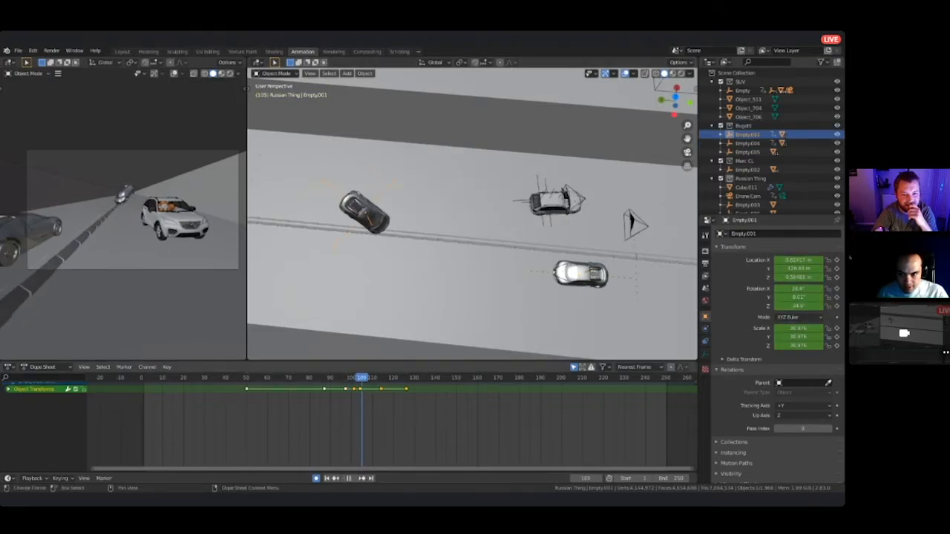
{"action": "left_click_drag", "start_coordinate": [361, 377], "coordinate": [360, 377]}
{"action": "middle_click_drag", "start_coordinate": [472, 238], "coordinate": [552, 200]}
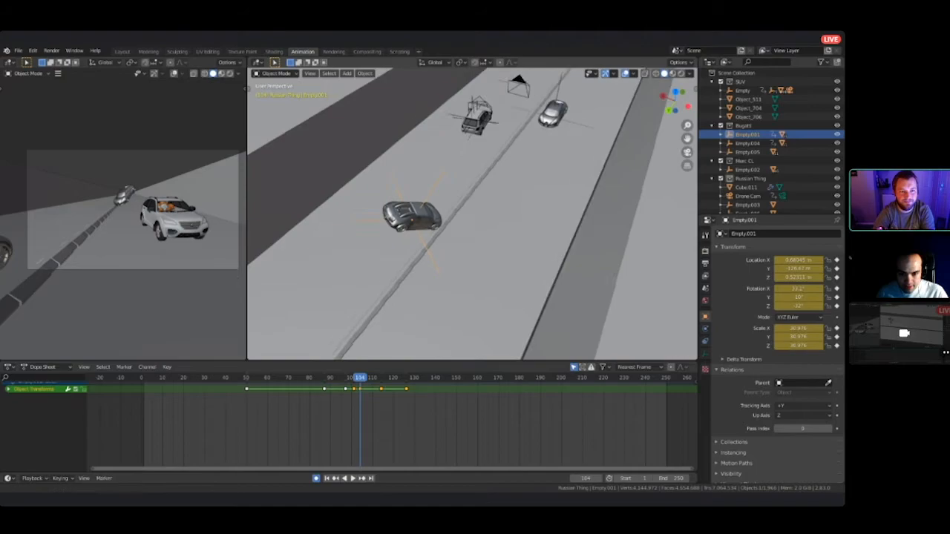
{"action": "scroll", "coordinate": [471, 214], "scroll_direction": "up", "scroll_amount": 5}
{"action": "middle_click_drag", "start_coordinate": [472, 214], "coordinate": [493, 156]}
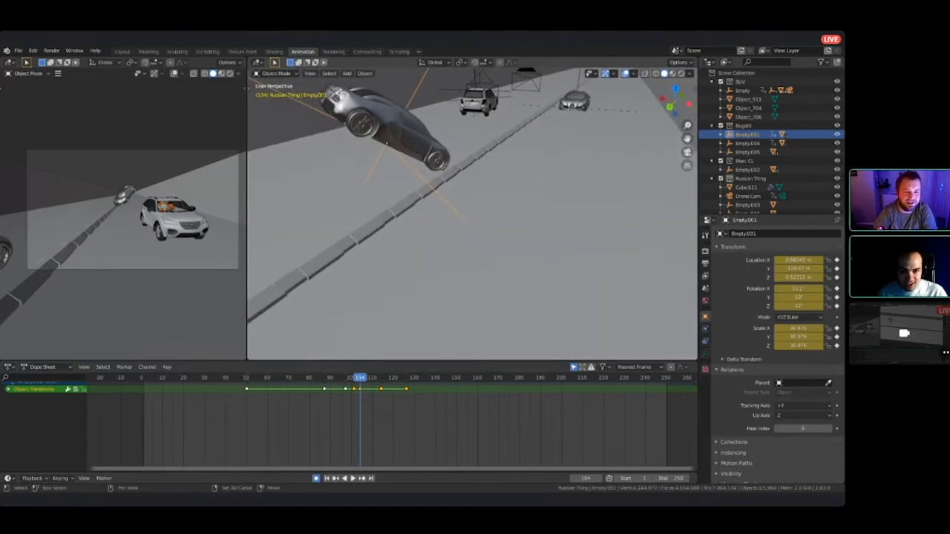
{"action": "key", "text": "g"}
{"action": "left_click", "coordinate": [501, 154]}
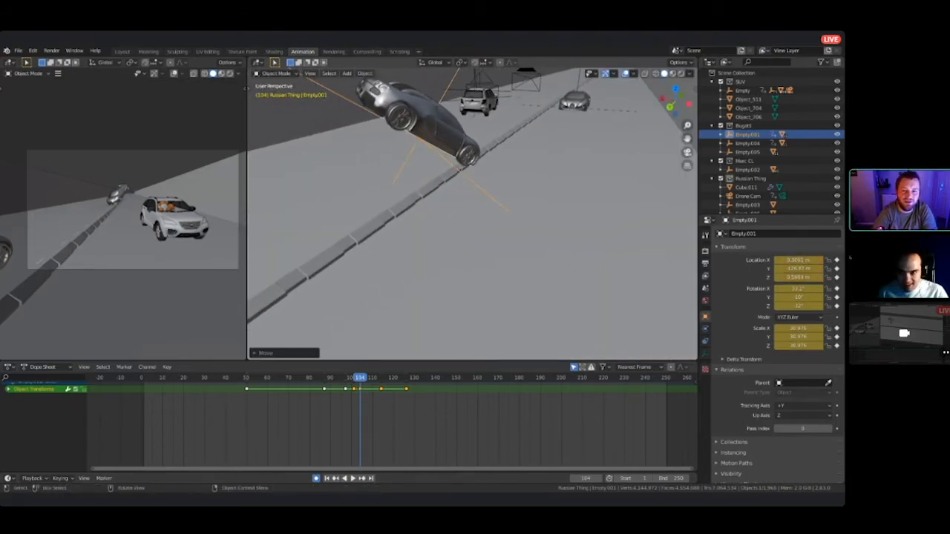
{"action": "middle_click_drag", "start_coordinate": [502, 154], "coordinate": [499, 119]}
{"action": "left_click", "coordinate": [506, 172]}
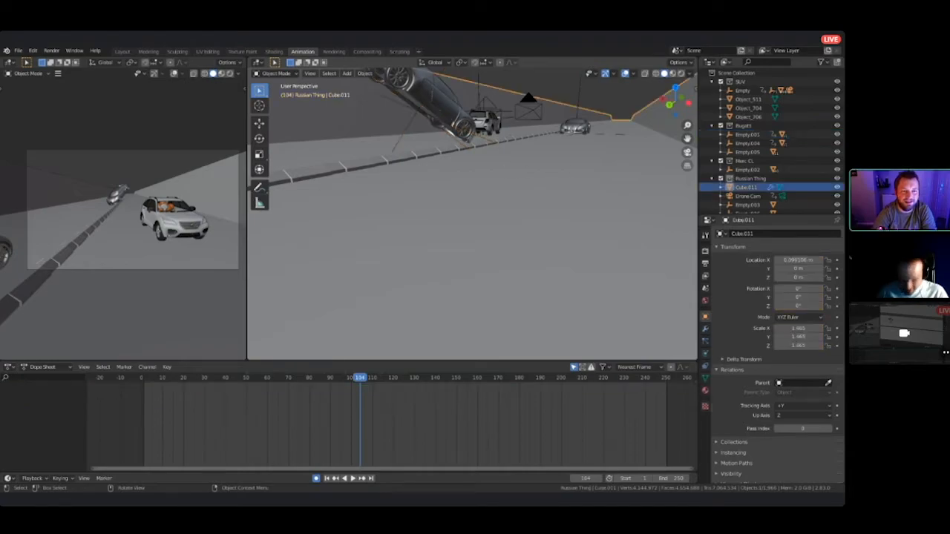
- At frame 104, rotate the crashing Bugatti nearly level, with a Z rotation of about -25°, and reposition it low over the barrier
{"action": "left_click", "coordinate": [475, 144]}
{"action": "key", "text": "r"}
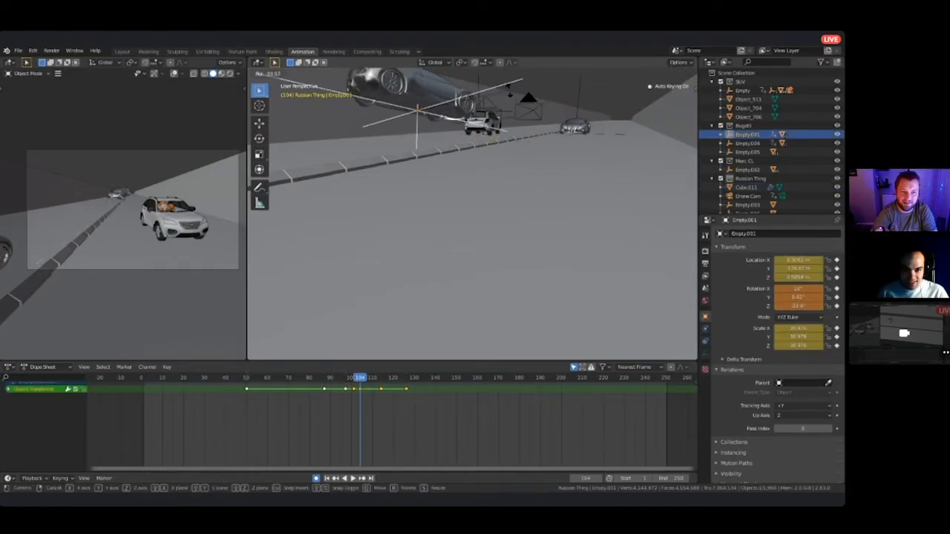
{"action": "left_click", "coordinate": [479, 119]}
{"action": "key", "text": "g"}
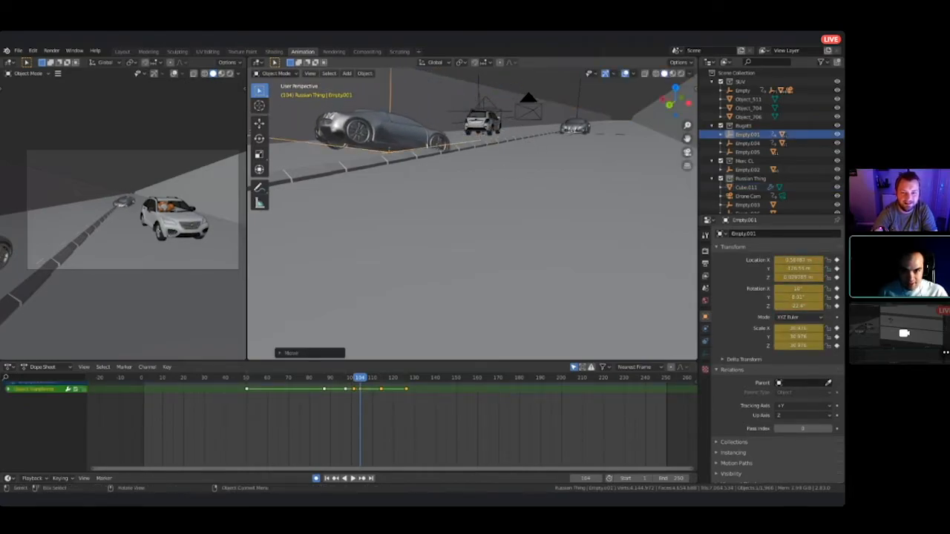
{"action": "left_click", "coordinate": [519, 148]}
{"action": "middle_click_drag", "start_coordinate": [520, 149], "coordinate": [482, 175]}
{"action": "key", "text": "r"}
{"action": "left_click", "coordinate": [585, 172]}
{"action": "key", "text": "g"}
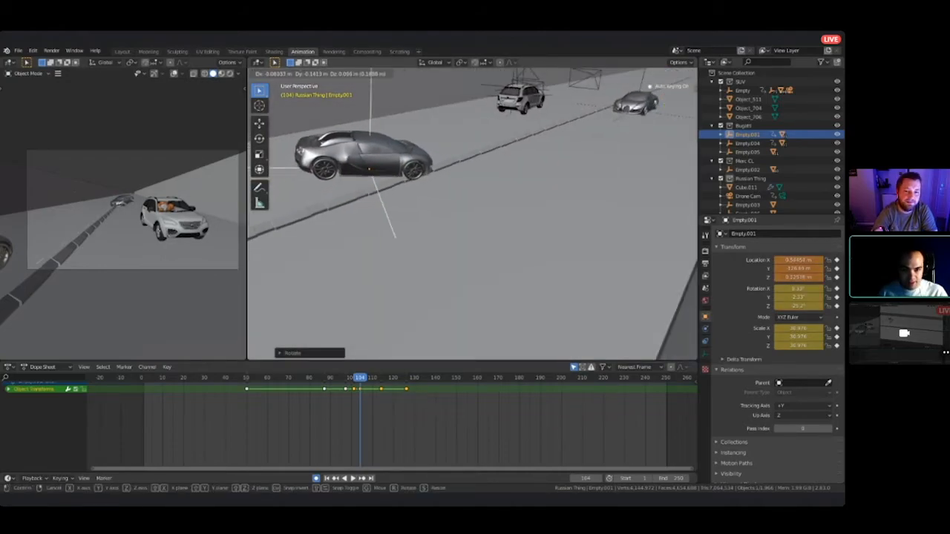
{"action": "key", "text": "Return"}
- Advance to frame 109, rotate the crashing Bugatti back to nearly level and lower it onto the barrier
{"action": "key", "text": "space"}
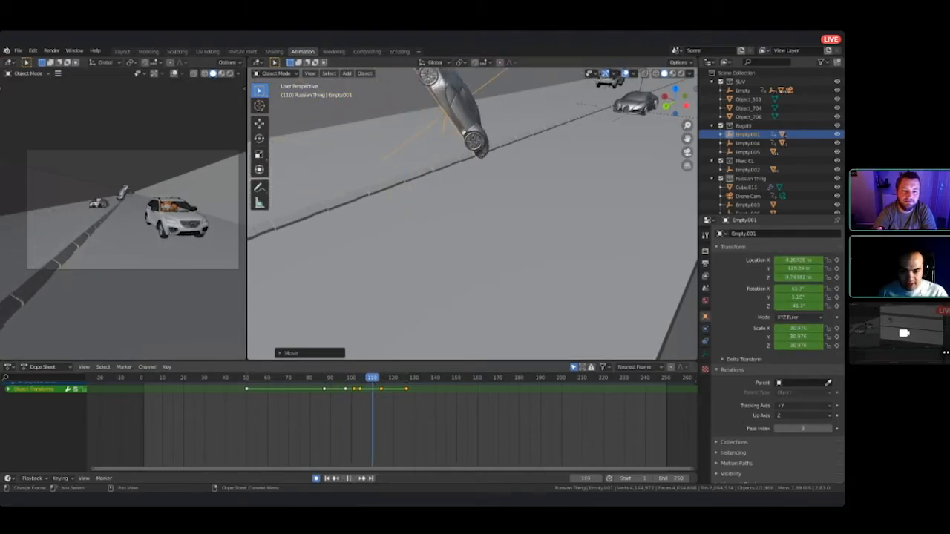
{"action": "key", "text": "space"}
{"action": "middle_click_drag", "start_coordinate": [494, 133], "coordinate": [395, 245], "text": "shift"}
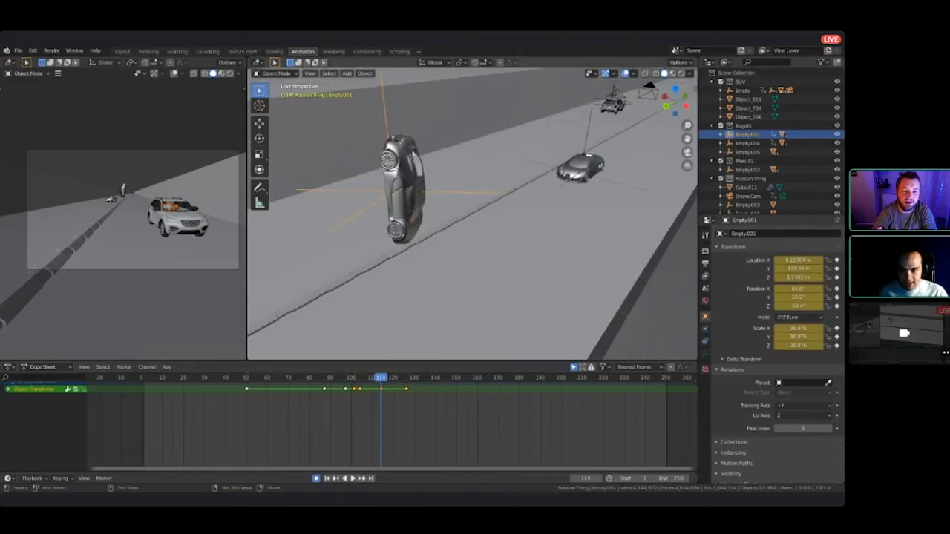
{"action": "mouse_move", "coordinate": [484, 222]}
{"action": "middle_mouse_down"}
{"action": "mouse_move", "coordinate": [465, 233]}
{"action": "mouse_move", "coordinate": [468, 211]}
{"action": "middle_mouse_up"}
{"action": "key", "text": "space"}
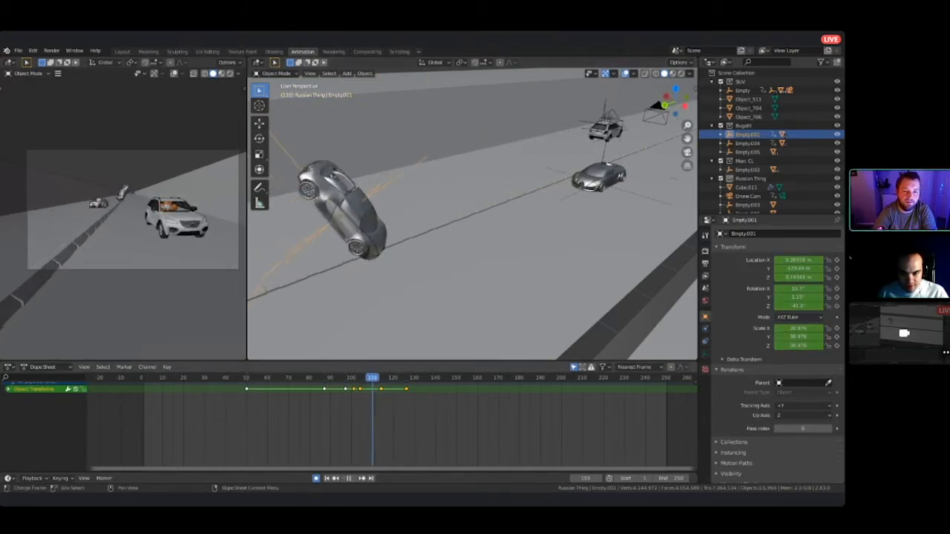
{"action": "key", "text": "space"}
{"action": "key", "text": "r"}
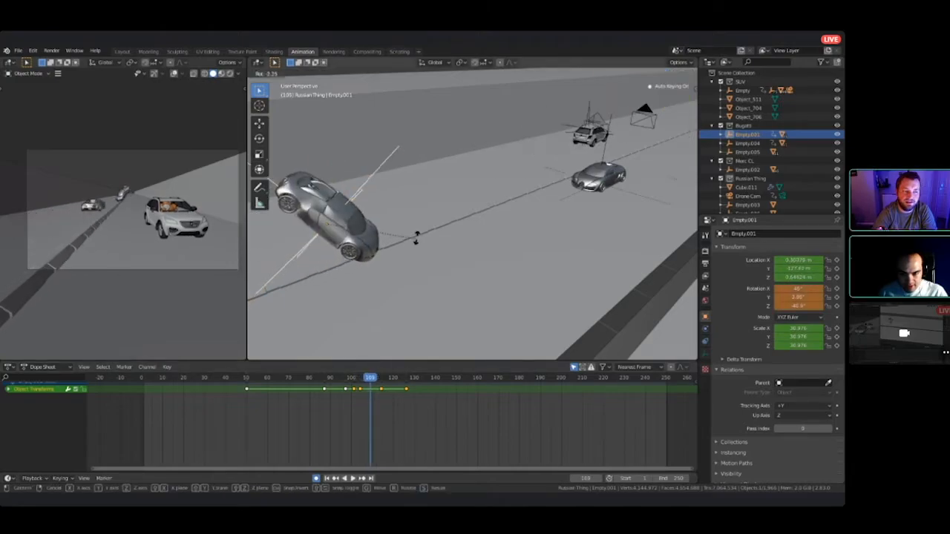
{"action": "left_click", "coordinate": [394, 176]}
{"action": "key", "text": "g"}
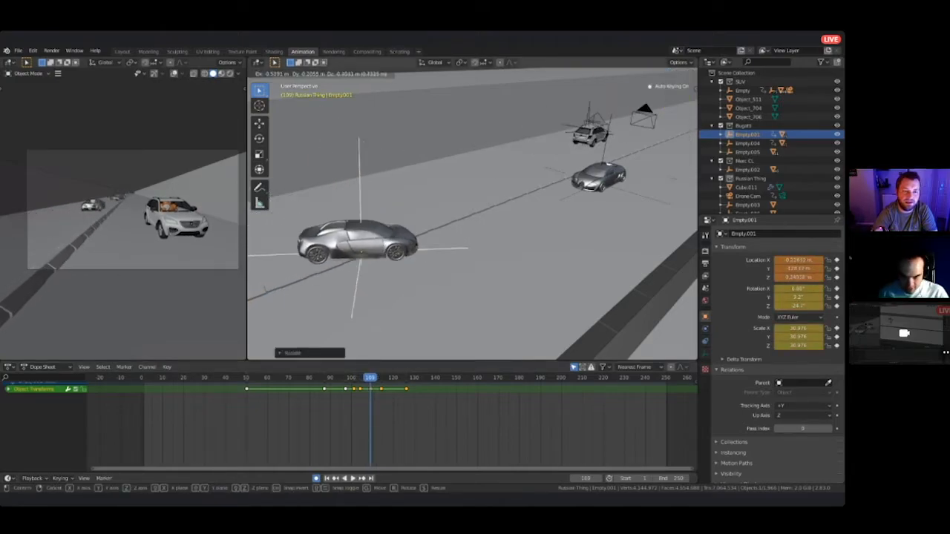
{"action": "left_click", "coordinate": [466, 229]}
- Tilt the crashing Bugatti at frame 109 to a Z rotation of about -28° and fine-tune its position over the barrier
{"action": "key", "text": "r"}
{"action": "left_click", "coordinate": [481, 248]}
{"action": "key", "text": "g"}
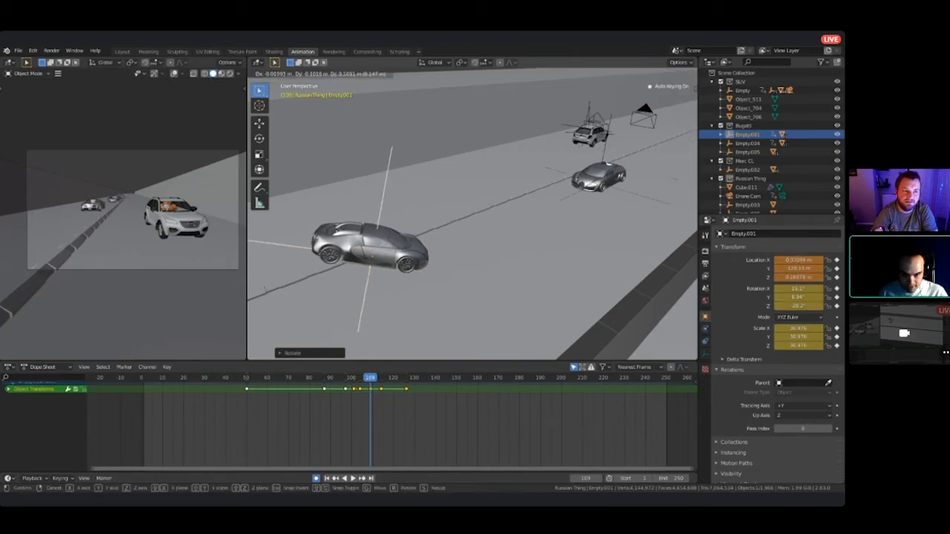
{"action": "left_click", "coordinate": [495, 232]}
- Advance to frame 114 and move the upended Bugatti along Y by about 1.87 m
{"action": "mouse_move", "coordinate": [496, 233]}
{"action": "middle_mouse_down"}
{"action": "mouse_move", "coordinate": [472, 220]}
{"action": "mouse_move", "coordinate": [487, 242]}
{"action": "middle_mouse_up"}
{"action": "key", "text": "space"}
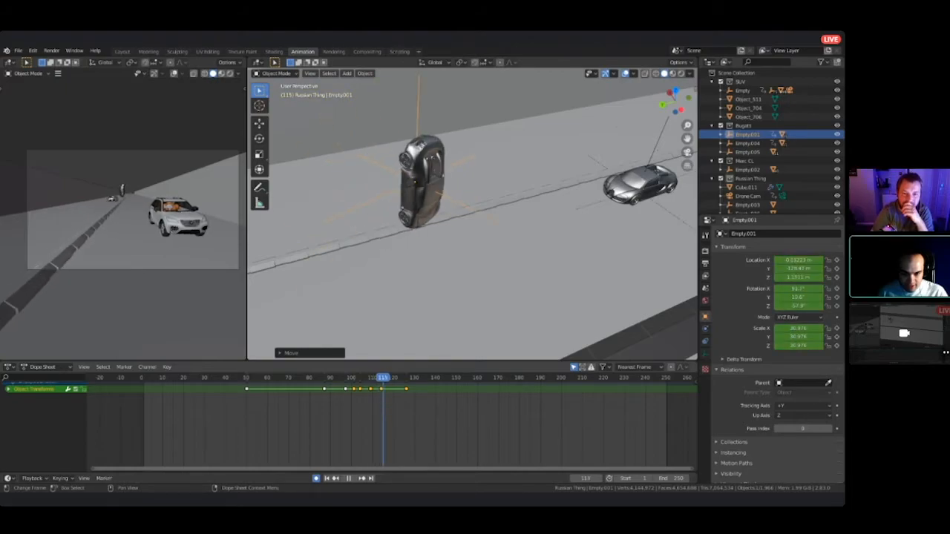
{"action": "key", "text": "space"}
{"action": "key", "text": "g"}
{"action": "key", "text": "y"}
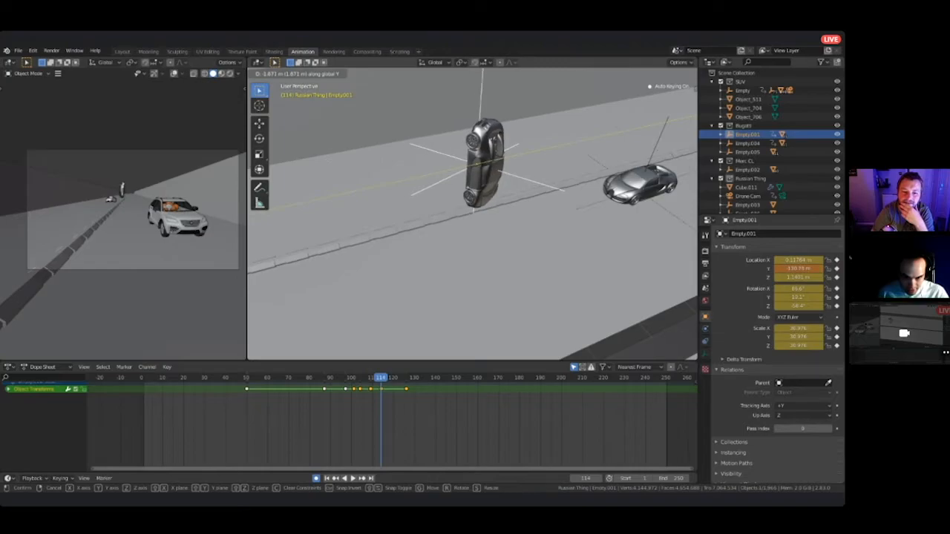
{"action": "key", "text": "Return"}
- Rotate the upended Bugatti further at frame 114 and move it to a Z location of about 1.36 m
{"action": "middle_click_drag", "start_coordinate": [446, 255], "coordinate": [556, 185]}
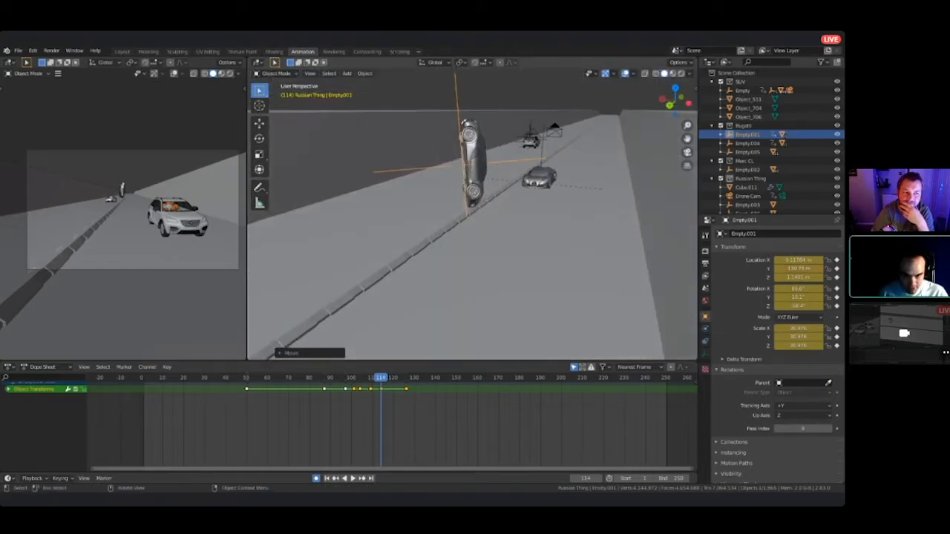
{"action": "key", "text": "r"}
{"action": "left_click", "coordinate": [568, 166]}
{"action": "key", "text": "g"}
{"action": "left_click", "coordinate": [589, 154]}
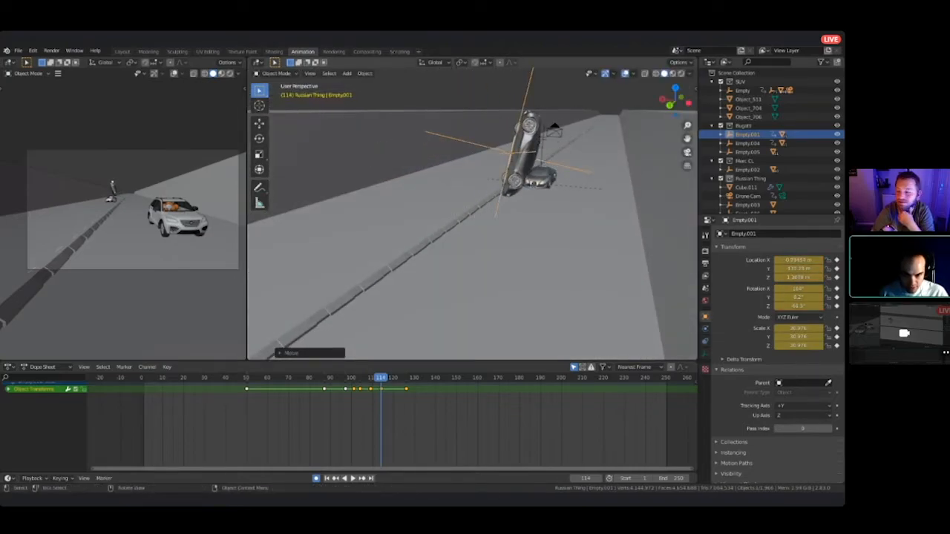
- Scrub to frame 126 and back to about frame 119, examining how the flipping Bugatti passes the second one
{"action": "left_click_drag", "start_coordinate": [380, 377], "coordinate": [406, 378]}
{"action": "left_click", "coordinate": [543, 151]}
{"action": "key", "text": "KP_Decimal"}
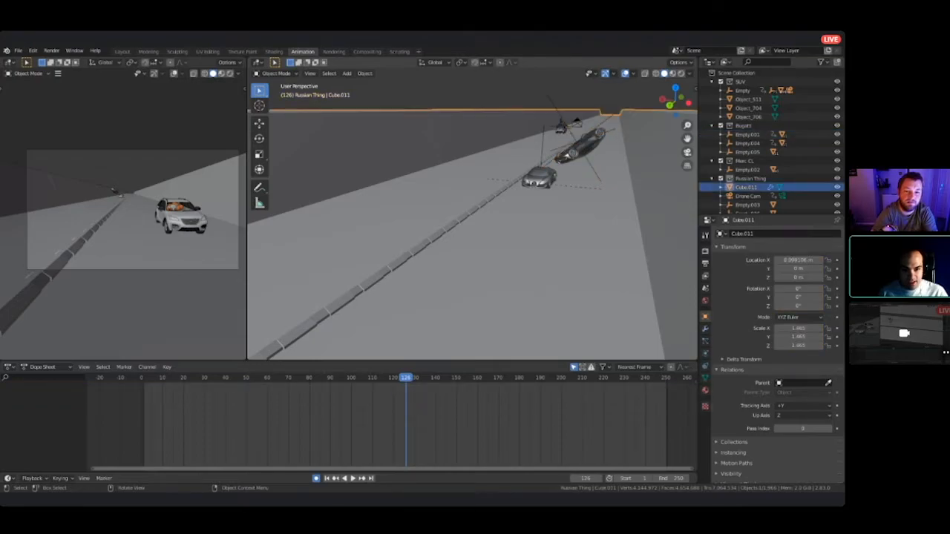
{"action": "middle_click_drag", "start_coordinate": [519, 223], "coordinate": [438, 207]}
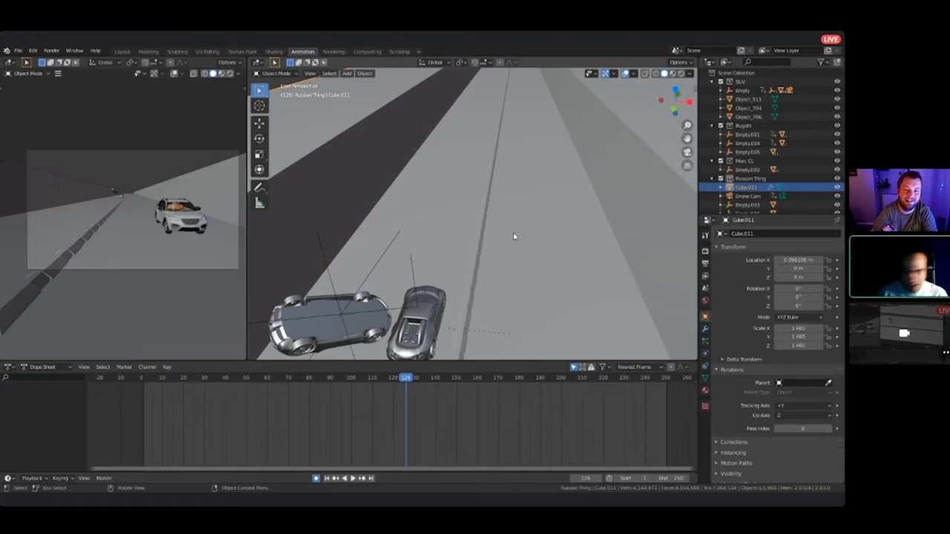
{"action": "mouse_move", "coordinate": [406, 378]}
{"action": "left_mouse_down"}
{"action": "mouse_move", "coordinate": [351, 378]}
{"action": "mouse_move", "coordinate": [391, 378]}
{"action": "left_mouse_up"}
{"action": "middle_click_drag", "start_coordinate": [504, 256], "coordinate": [496, 233]}
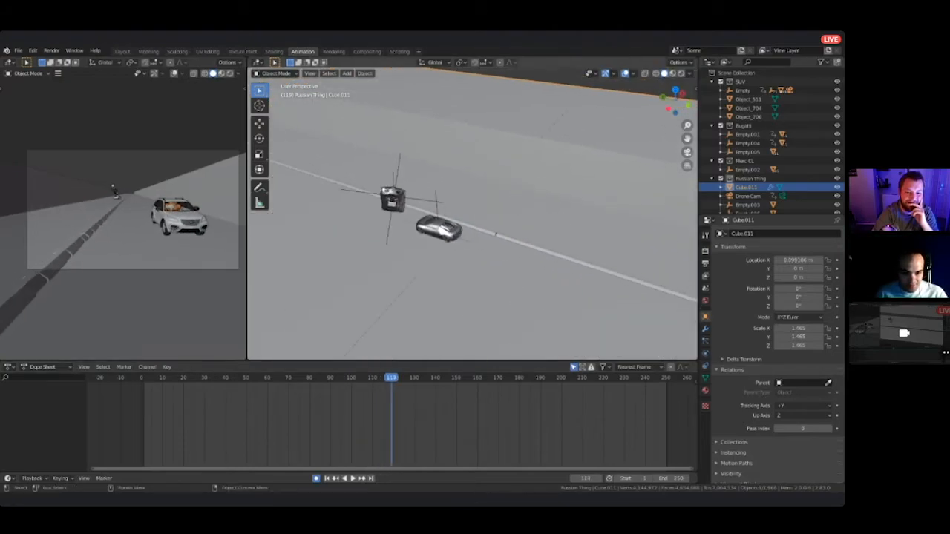
- Select the second Bugatti's empty, Empty.004, and at frame 110 move it along Y to about -130.6 m
{"action": "left_click", "coordinate": [747, 143]}
{"action": "left_click_drag", "start_coordinate": [391, 378], "coordinate": [343, 377]}
{"action": "key", "text": "space"}
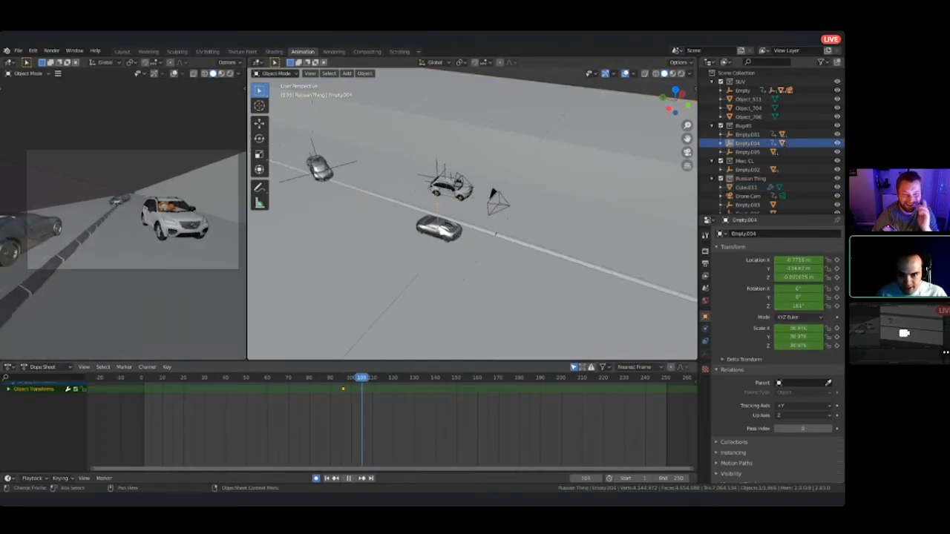
{"action": "key", "text": "space"}
{"action": "key", "text": "Left"}
{"action": "middle_click_drag", "start_coordinate": [472, 215], "coordinate": [536, 229]}
{"action": "key", "text": "g"}
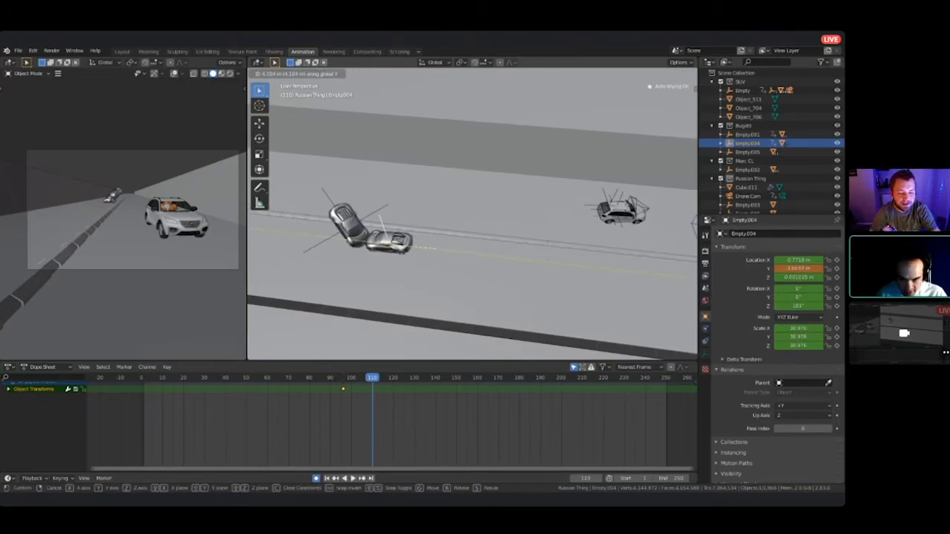
{"action": "left_click", "coordinate": [436, 248]}
- Replay the impact up to frame 120, move the second Bugatti forward along Y and spin it sideways
{"action": "middle_click_drag", "start_coordinate": [436, 248], "coordinate": [319, 301]}
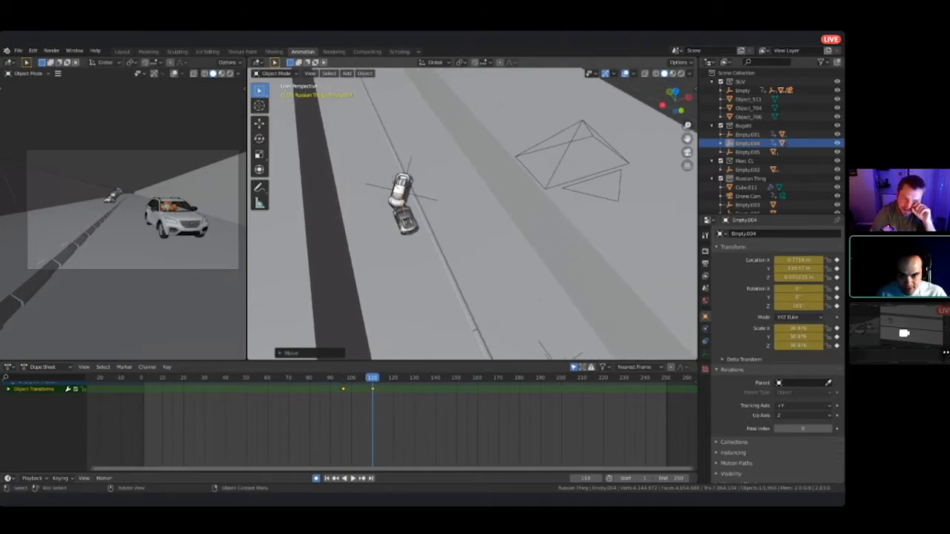
{"action": "left_click_drag", "start_coordinate": [374, 377], "coordinate": [322, 377]}
{"action": "key", "text": "space"}
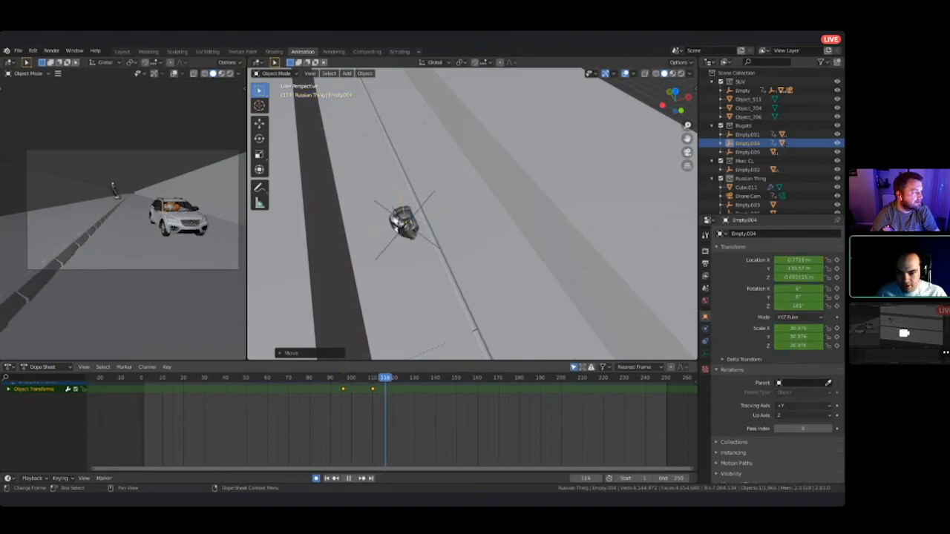
{"action": "key", "text": "space"}
{"action": "middle_click_drag", "start_coordinate": [404, 224], "coordinate": [383, 276], "text": "shift"}
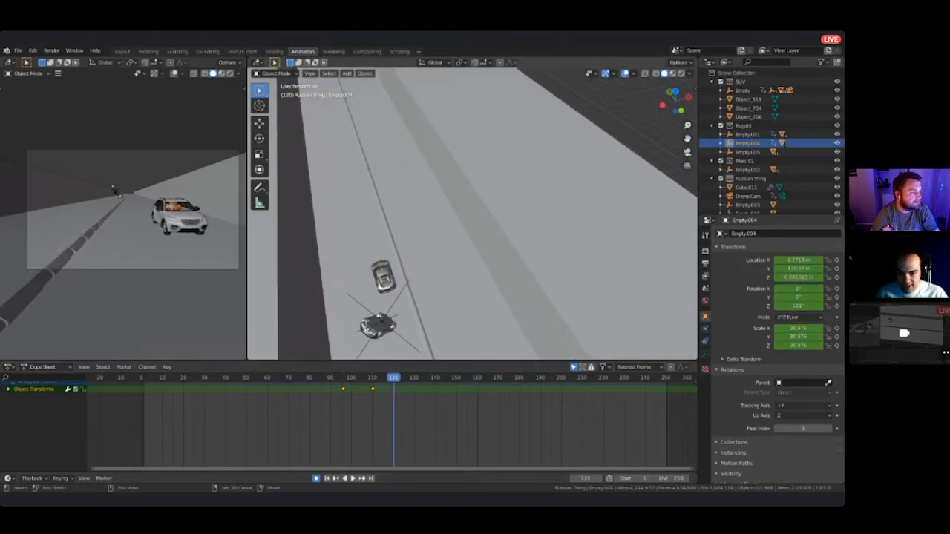
{"action": "middle_click_drag", "start_coordinate": [456, 310], "coordinate": [470, 309]}
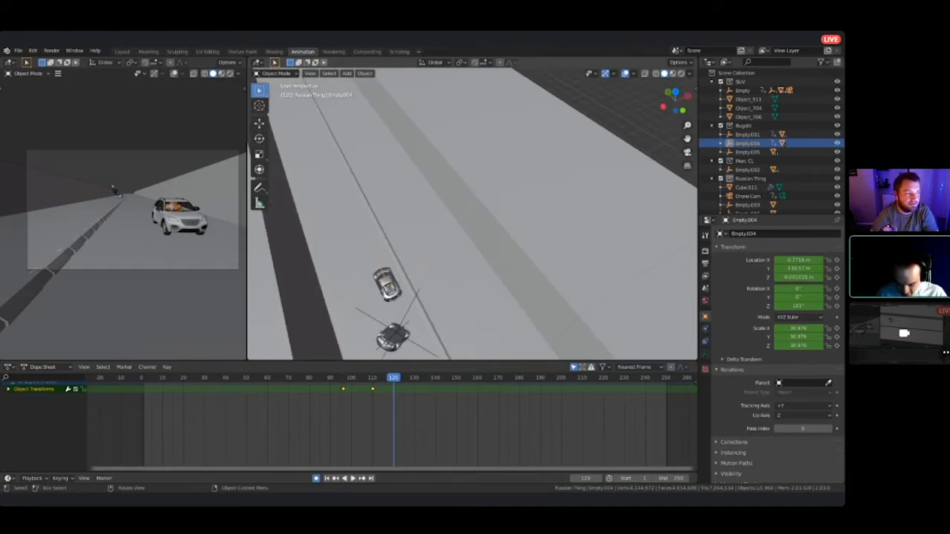
{"action": "key", "text": "g"}
{"action": "key", "text": "y"}
{"action": "key", "text": "Return"}
{"action": "key", "text": "g"}
{"action": "left_click", "coordinate": [420, 248]}
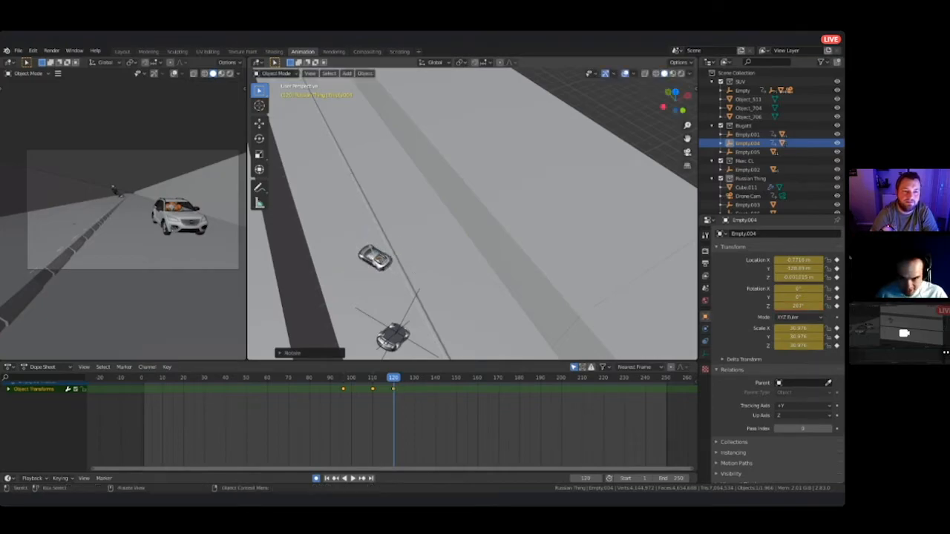
- Tilt the second Bugatti off its wheels at frame 120, rotating it from two viewing angles to a Z rotation of about 213°
{"action": "middle_click_drag", "start_coordinate": [420, 249], "coordinate": [445, 250]}
{"action": "scroll", "coordinate": [445, 250], "scroll_direction": "up", "scroll_amount": 3}
{"action": "key", "text": "r"}
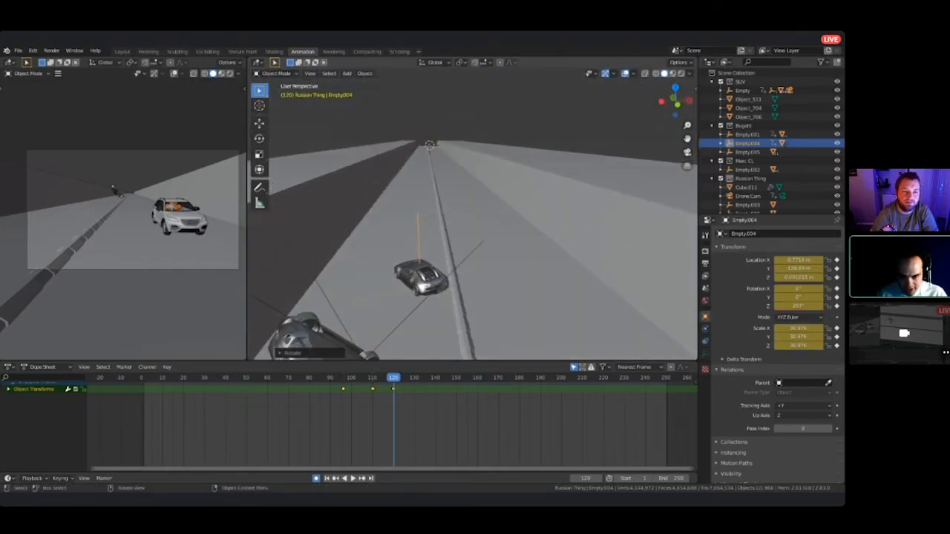
{"action": "left_click", "coordinate": [516, 284]}
{"action": "middle_click_drag", "start_coordinate": [517, 284], "coordinate": [482, 305]}
{"action": "key", "text": "r"}
{"action": "left_click", "coordinate": [606, 271]}
- Raise the second Bugatti beside the barrier at frame 120 to a Z location of about 0.66 m, with a Z rotation of about 229°
{"action": "middle_click_drag", "start_coordinate": [606, 271], "coordinate": [665, 273]}
{"action": "middle_click_drag", "start_coordinate": [472, 275], "coordinate": [571, 315]}
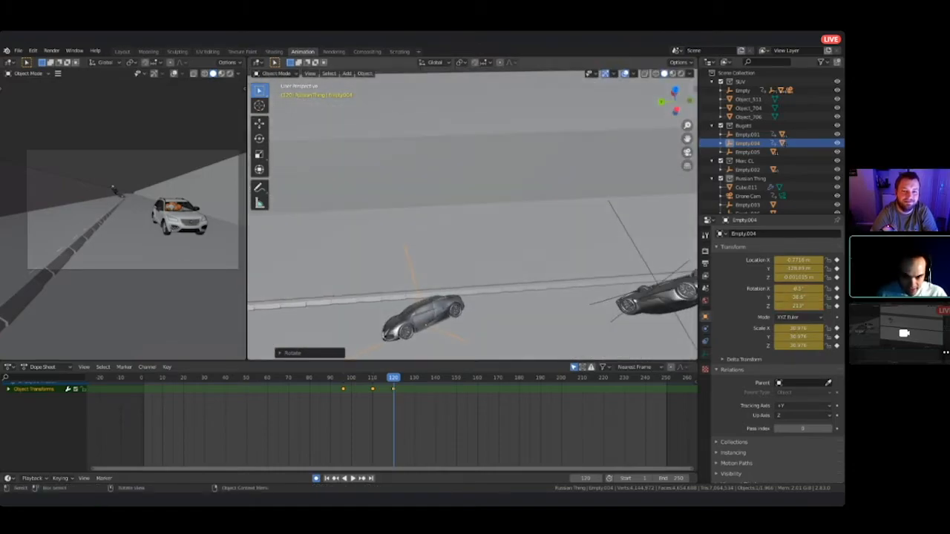
{"action": "middle_click_drag", "start_coordinate": [410, 323], "coordinate": [492, 323]}
{"action": "key", "text": "g"}
{"action": "left_click", "coordinate": [431, 334]}
{"action": "middle_click_drag", "start_coordinate": [430, 333], "coordinate": [249, 286]}
{"action": "key", "text": "r"}
{"action": "left_click", "coordinate": [544, 297]}
{"action": "key", "text": "g"}
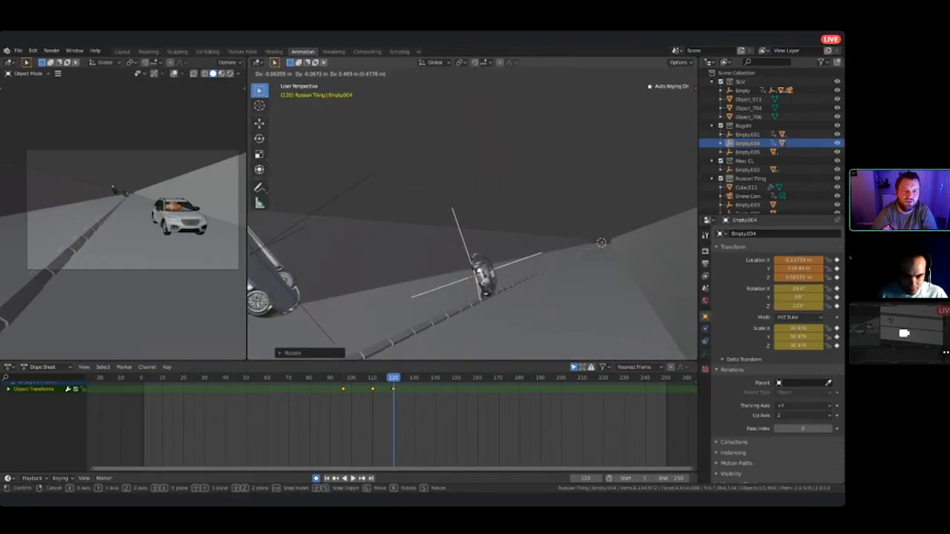
{"action": "left_click", "coordinate": [542, 289]}
- Advance to frame 132, roll the second Bugatti further over and move it across the barrier
{"action": "mouse_move", "coordinate": [393, 377]}
{"action": "left_mouse_down"}
{"action": "mouse_move", "coordinate": [333, 377]}
{"action": "mouse_move", "coordinate": [393, 377]}
{"action": "left_mouse_up"}
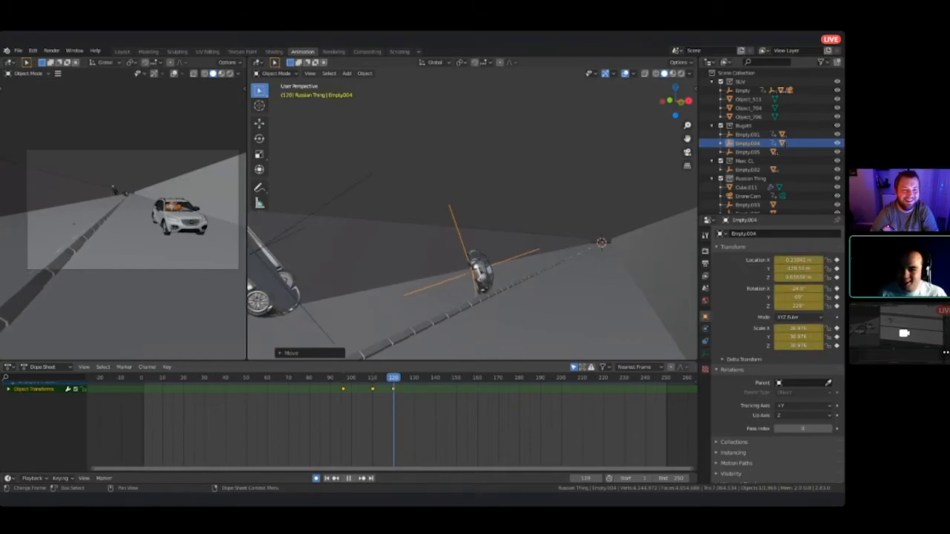
{"action": "mouse_move", "coordinate": [465, 295]}
{"action": "middle_mouse_down"}
{"action": "mouse_move", "coordinate": [484, 309]}
{"action": "mouse_move", "coordinate": [460, 326]}
{"action": "mouse_move", "coordinate": [463, 310]}
{"action": "middle_mouse_up"}
{"action": "scroll", "coordinate": [464, 297], "scroll_direction": "down", "scroll_amount": 1}
{"action": "key", "text": "space"}
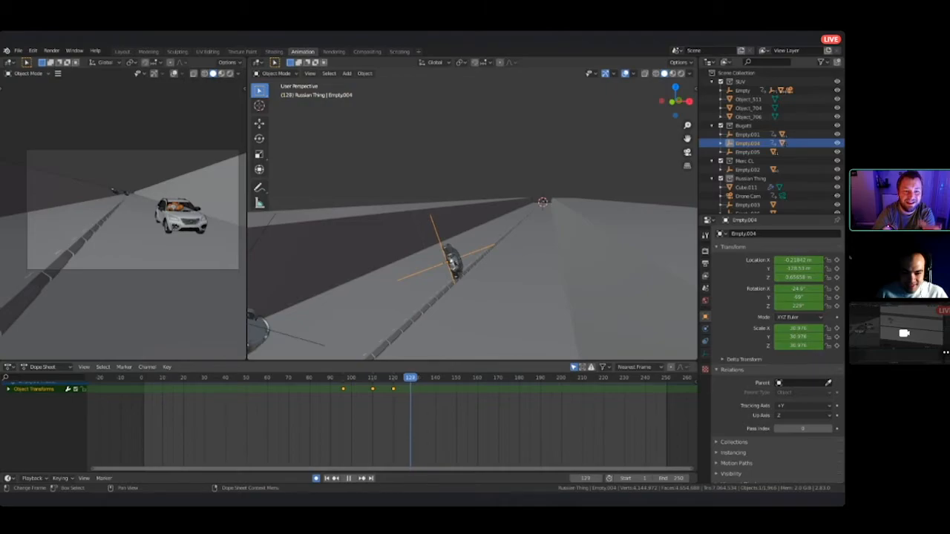
{"action": "key", "text": "space"}
{"action": "key", "text": "r"}
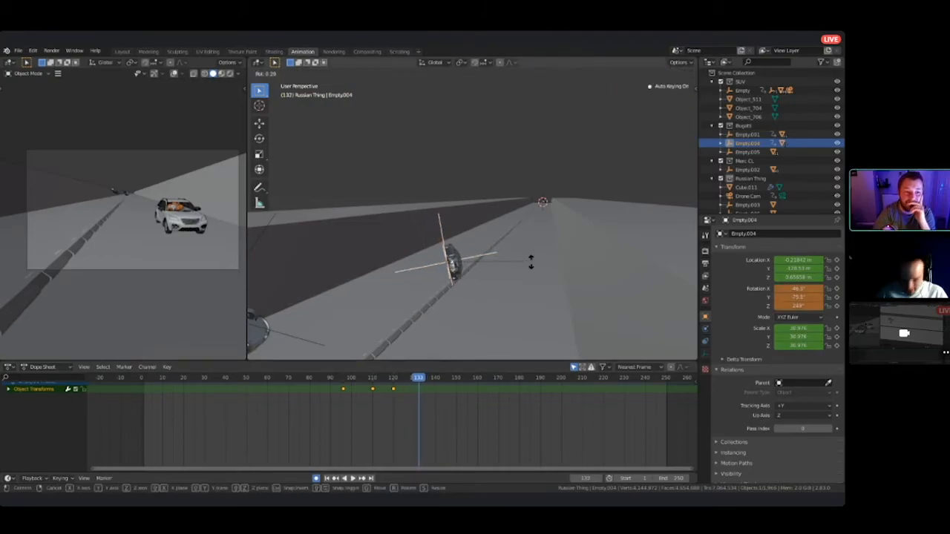
{"action": "left_click", "coordinate": [568, 93]}
{"action": "key", "text": "g"}
{"action": "left_click", "coordinate": [588, 241]}
{"action": "key", "text": "r"}
{"action": "left_click", "coordinate": [589, 256]}
- Refine the second Bugatti's airborne pose at frame 132, at an X location of about 1.5 m and a Z location of about 1.02 m
{"action": "middle_click_drag", "start_coordinate": [589, 257], "coordinate": [653, 312]}
{"action": "key", "text": "g"}
{"action": "left_click", "coordinate": [636, 245]}
{"action": "middle_click_drag", "start_coordinate": [636, 244], "coordinate": [675, 202]}
{"action": "key", "text": "g"}
{"action": "left_click", "coordinate": [542, 218]}
{"action": "key", "text": "r"}
{"action": "left_click", "coordinate": [543, 218]}
- At frame 147, roll the second Bugatti onto its side and move it to X about 2.73 m and Z about 0.49 m
{"action": "key", "text": "space"}
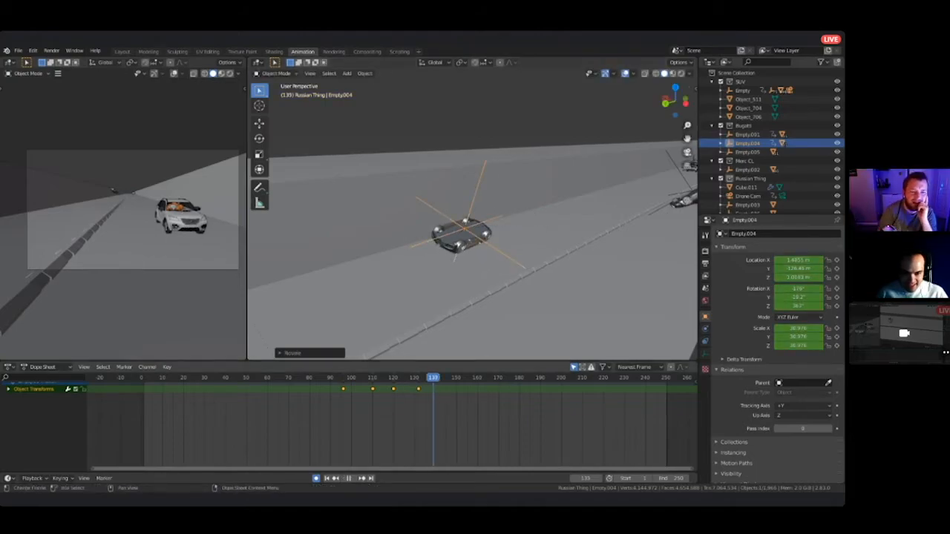
{"action": "key", "text": "space"}
{"action": "key", "text": "r"}
{"action": "left_click", "coordinate": [523, 196]}
{"action": "key", "text": "g"}
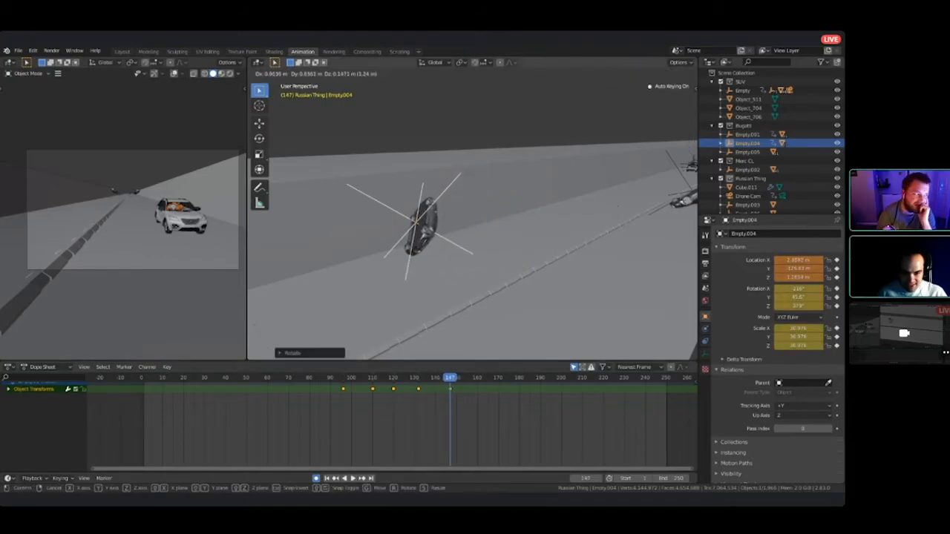
{"action": "left_click", "coordinate": [607, 203]}
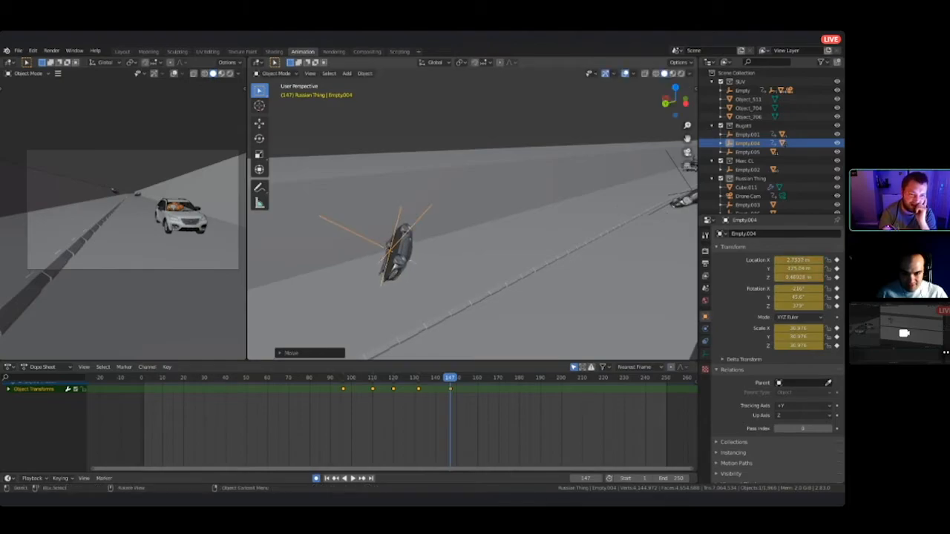
- Replay the tumble up to frame 161, then rotate the second Bugatti and move it further along its path
{"action": "left_click_drag", "start_coordinate": [450, 378], "coordinate": [367, 378]}
{"action": "key", "text": "space"}
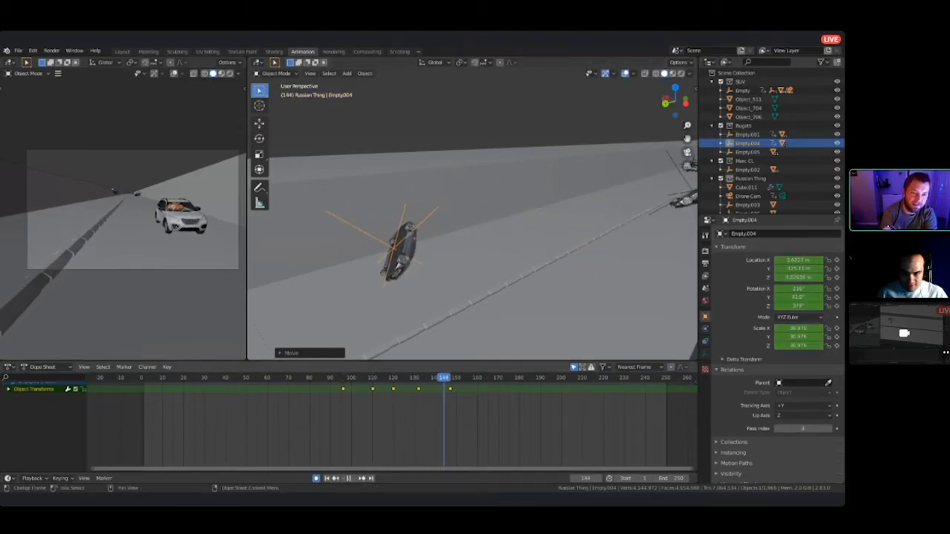
{"action": "key", "text": "space"}
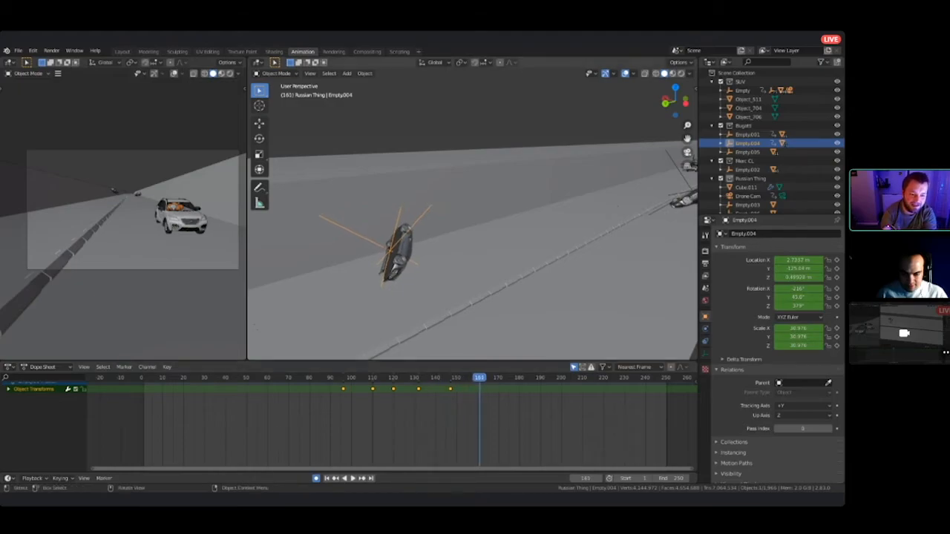
{"action": "middle_click_drag", "start_coordinate": [467, 170], "coordinate": [470, 229]}
{"action": "key", "text": "r"}
{"action": "left_click", "coordinate": [445, 217]}
{"action": "key", "text": "g"}
{"action": "left_click", "coordinate": [451, 261]}
- At frame 161, roll the second Bugatti over onto the road surface and reposition it further across the road
{"action": "key", "text": "r"}
{"action": "left_click", "coordinate": [438, 226]}
{"action": "middle_click_drag", "start_coordinate": [438, 226], "coordinate": [370, 136]}
{"action": "key", "text": "g"}
{"action": "left_click", "coordinate": [388, 181]}
{"action": "key", "text": "r"}
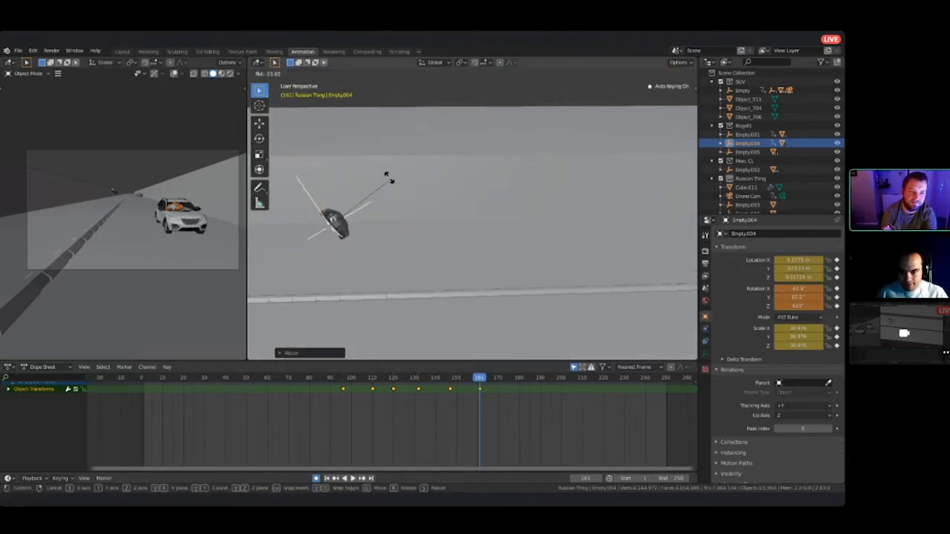
{"action": "left_click", "coordinate": [388, 180]}
{"action": "middle_click_drag", "start_coordinate": [388, 180], "coordinate": [367, 184]}
{"action": "key", "text": "g"}
{"action": "left_click", "coordinate": [475, 185]}
- Replay the crash from about frame 94 to check the second Bugatti's tumble
{"action": "left_click_drag", "start_coordinate": [479, 378], "coordinate": [339, 377]}
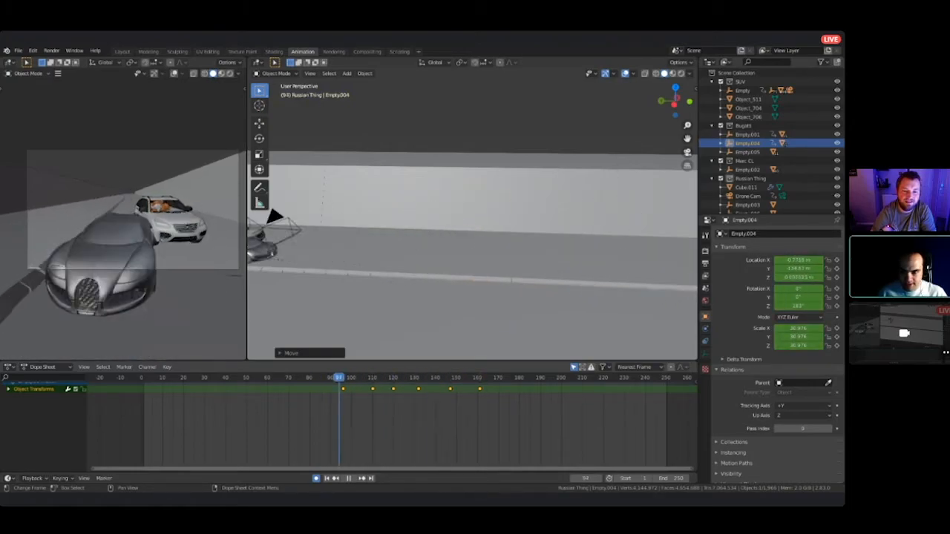
{"action": "key", "text": "space"}
{"action": "left_click_drag", "start_coordinate": [427, 377], "coordinate": [366, 377]}
{"action": "scroll", "coordinate": [472, 223], "scroll_direction": "down", "scroll_amount": 3}
{"action": "scroll", "coordinate": [472, 222], "scroll_direction": "up", "scroll_amount": 2}
- Select the first Bugatti and advance through its flip to frame 141
{"action": "left_click", "coordinate": [471, 220]}
{"action": "left_click", "coordinate": [467, 236]}
{"action": "middle_click_drag", "start_coordinate": [468, 236], "coordinate": [564, 264]}
{"action": "key", "text": "space"}
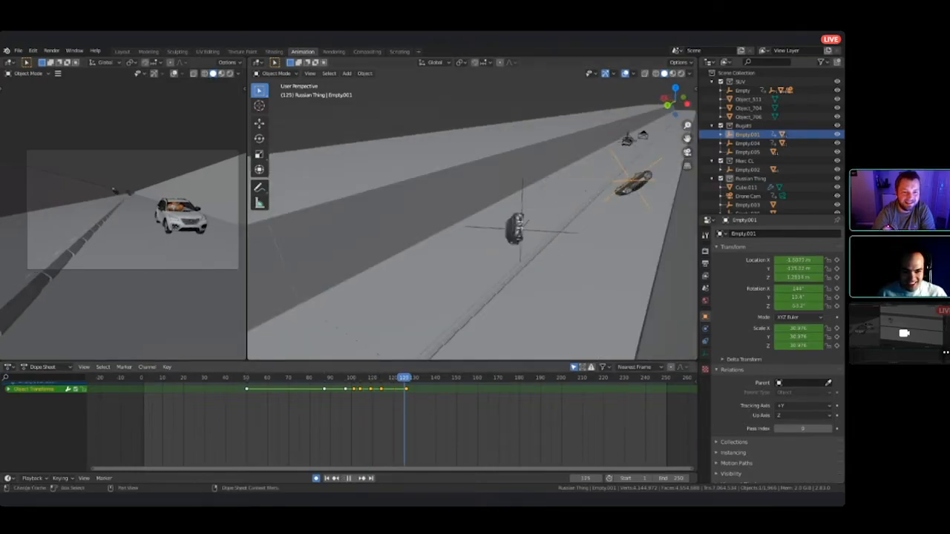
{"action": "key", "text": "space"}
{"action": "mouse_move", "coordinate": [520, 222]}
{"action": "middle_mouse_down", "text": "shift"}
{"action": "mouse_move", "coordinate": [403, 256]}
{"action": "mouse_move", "coordinate": [475, 252]}
{"action": "mouse_move", "coordinate": [512, 238]}
{"action": "middle_mouse_up", "text": "shift"}
{"action": "middle_click_drag", "start_coordinate": [450, 266], "coordinate": [563, 271]}
{"action": "middle_click_drag", "start_coordinate": [394, 297], "coordinate": [494, 248], "text": "shift"}
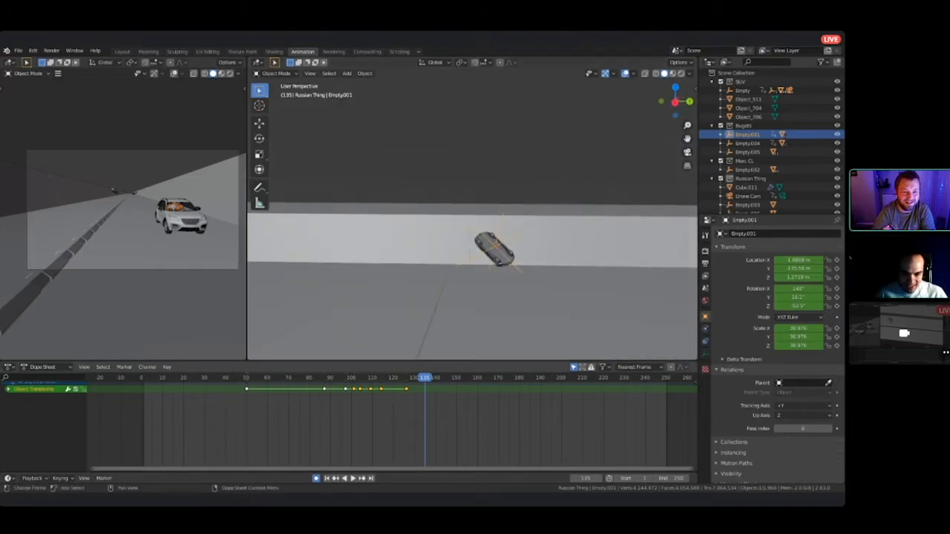
{"action": "left_click_drag", "start_coordinate": [441, 377], "coordinate": [437, 377]}
{"action": "middle_click_drag", "start_coordinate": [534, 267], "coordinate": [460, 250]}
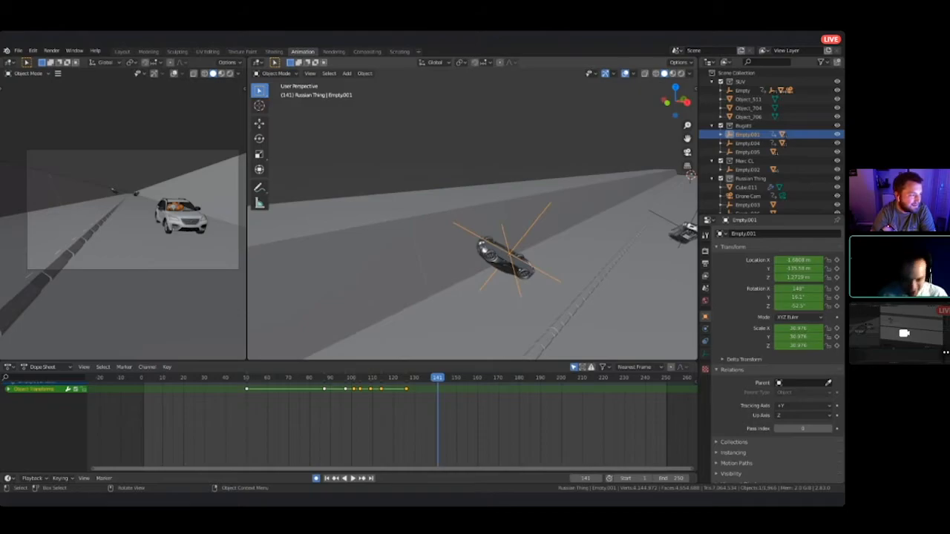
- At frame 141, roll the first Bugatti further over and shift it along its path beside the wall
{"action": "key", "text": "r"}
{"action": "left_click", "coordinate": [546, 209]}
{"action": "middle_click_drag", "start_coordinate": [546, 209], "coordinate": [519, 222]}
{"action": "key", "text": "g"}
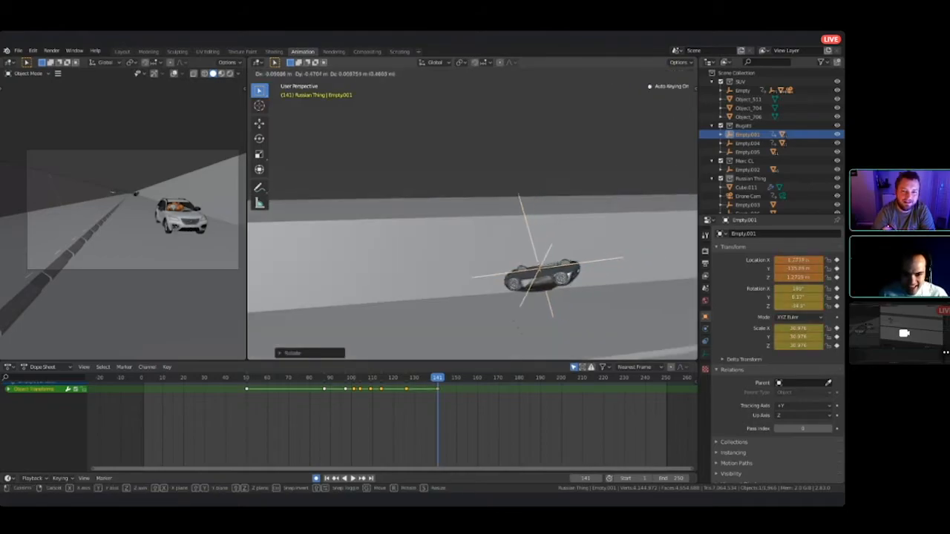
{"action": "left_click", "coordinate": [449, 273]}
{"action": "middle_click_drag", "start_coordinate": [449, 273], "coordinate": [545, 252]}
- Refine the first Bugatti's airborne pose at frame 141, at X about -2.52 m and Z about 1.32 m
{"action": "key", "text": "r"}
{"action": "left_click", "coordinate": [462, 248]}
{"action": "key", "text": "g"}
{"action": "left_click", "coordinate": [537, 252]}
{"action": "middle_click_drag", "start_coordinate": [416, 312], "coordinate": [482, 282]}
{"action": "key", "text": "r"}
{"action": "left_click", "coordinate": [616, 280]}
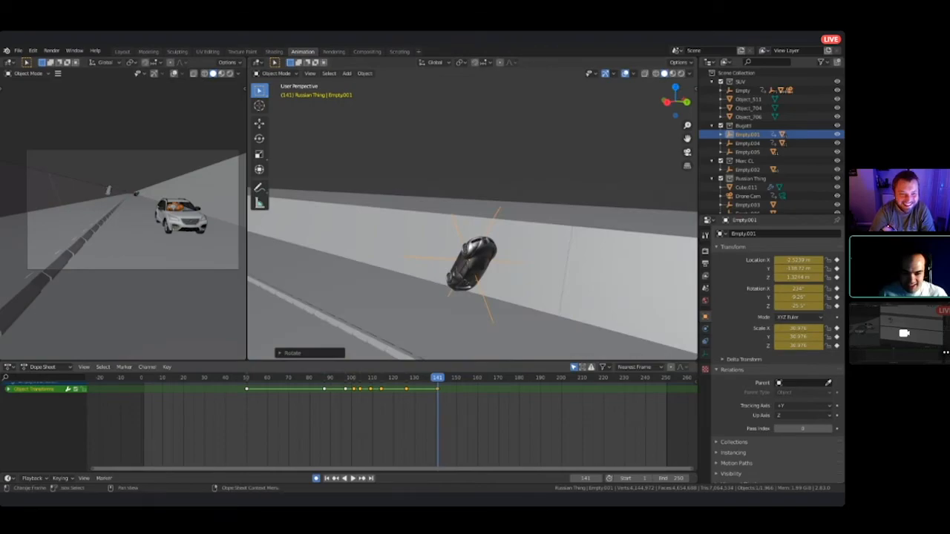
- At frame 157, rotate the first Bugatti nose-down and move it lower and further along the wall
{"action": "left_click_drag", "start_coordinate": [437, 378], "coordinate": [471, 378]}
{"action": "middle_click_drag", "start_coordinate": [460, 297], "coordinate": [608, 278]}
{"action": "key", "text": "r"}
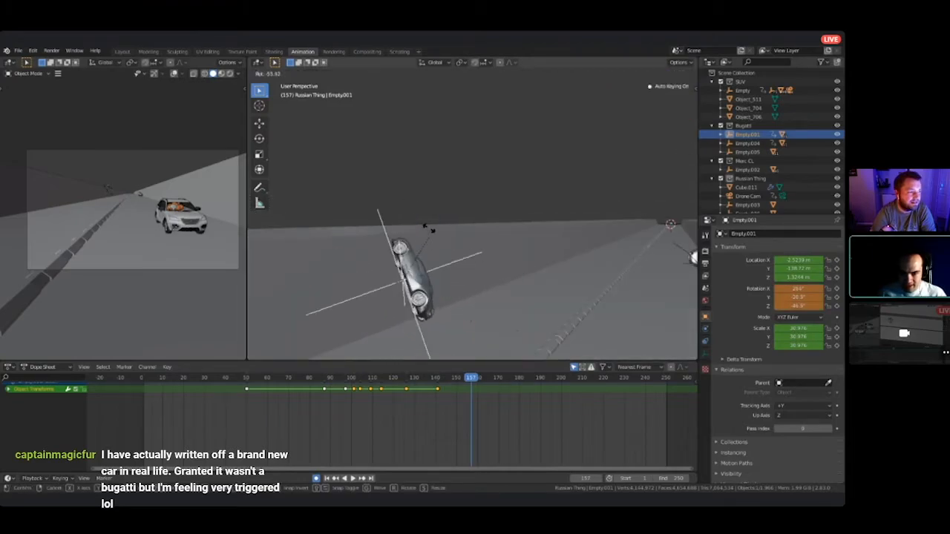
{"action": "left_click", "coordinate": [497, 267]}
{"action": "middle_click_drag", "start_coordinate": [437, 275], "coordinate": [505, 230]}
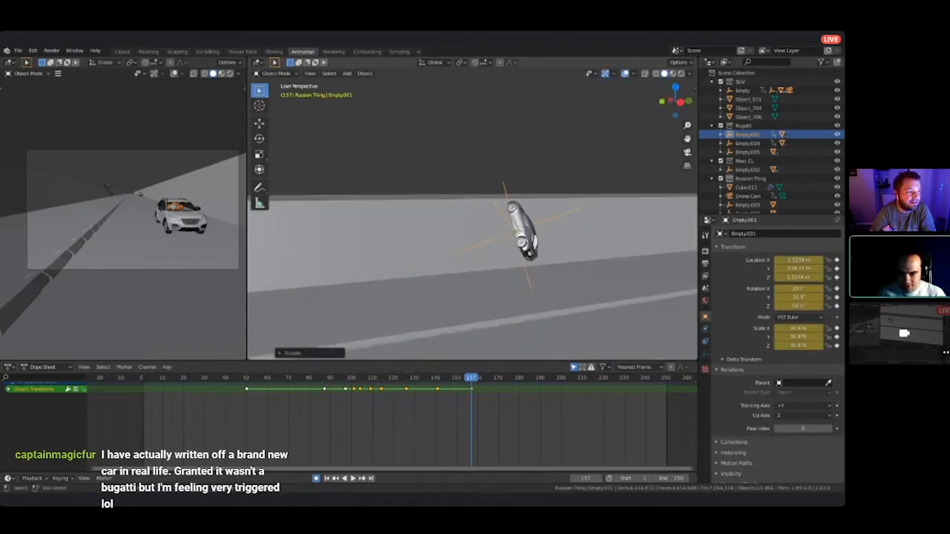
{"action": "key", "text": "g"}
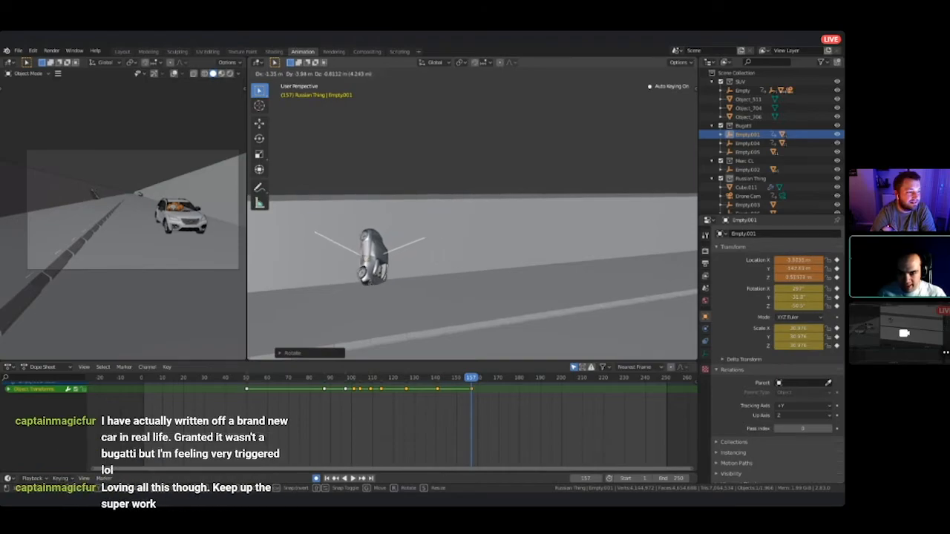
{"action": "left_click", "coordinate": [474, 245]}
{"action": "middle_click_drag", "start_coordinate": [475, 245], "coordinate": [408, 267]}
- Replay the end of the first Bugatti's tumble and correct its rotation at frame 157
{"action": "key", "text": "space"}
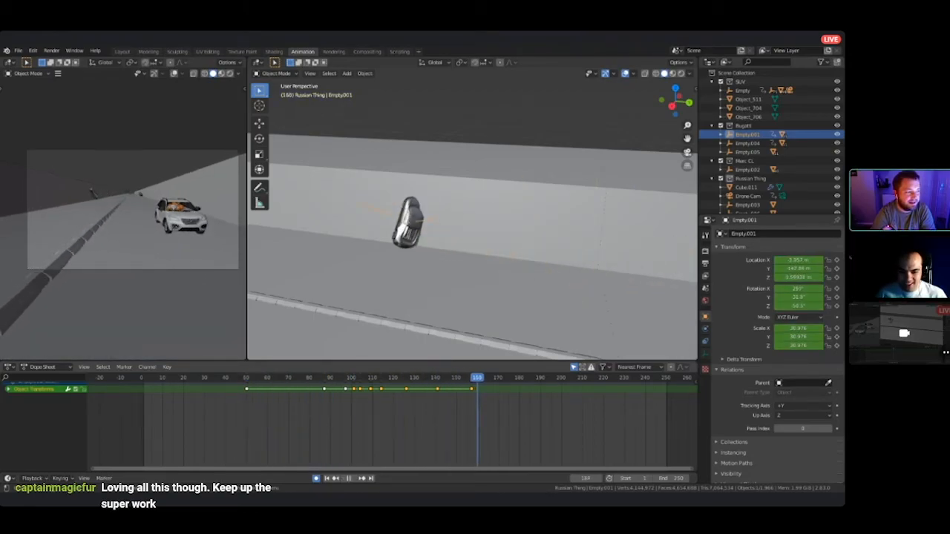
{"action": "left_click_drag", "start_coordinate": [475, 377], "coordinate": [468, 378]}
{"action": "key", "text": "space"}
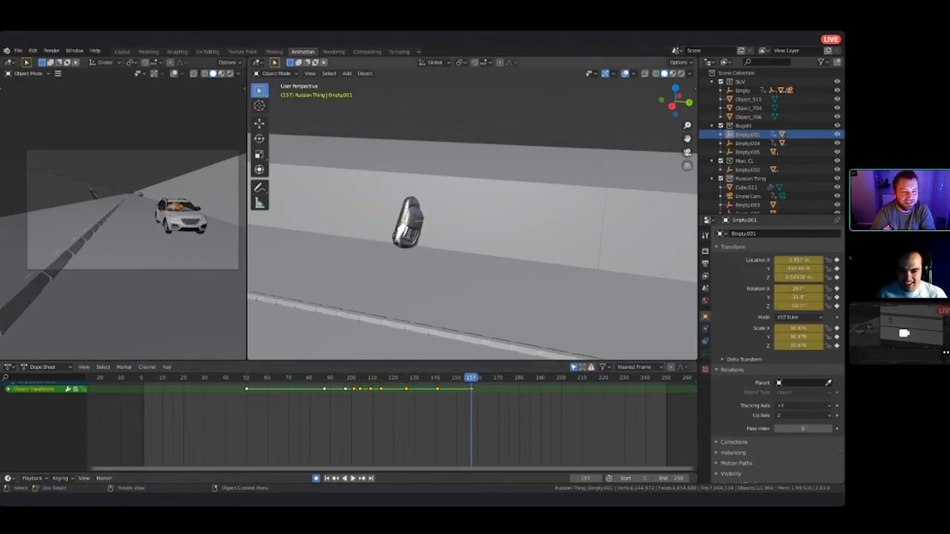
{"action": "key", "text": "r"}
{"action": "left_click", "coordinate": [470, 187]}
{"action": "middle_click_drag", "start_coordinate": [471, 186], "coordinate": [571, 198]}
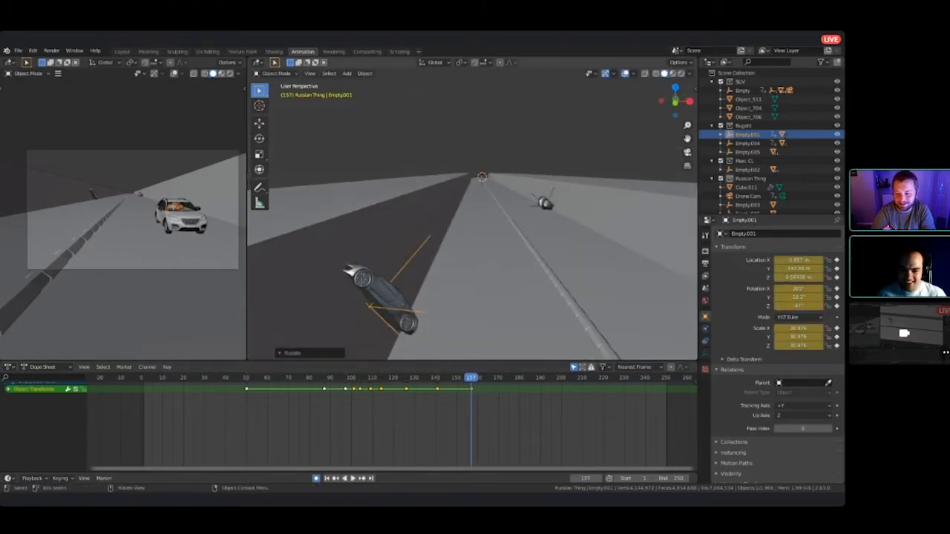
{"action": "middle_click_drag", "start_coordinate": [500, 224], "coordinate": [590, 288]}
{"action": "key", "text": "r"}
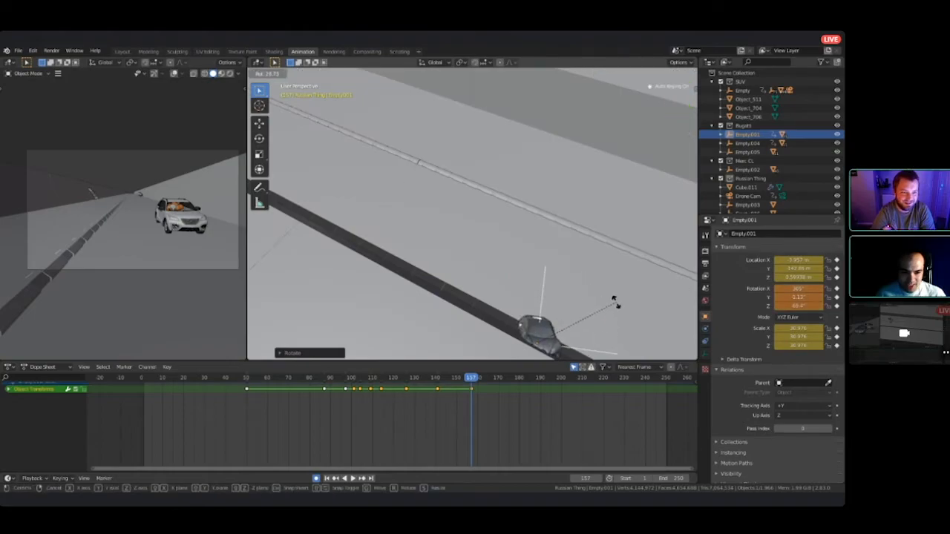
{"action": "left_click", "coordinate": [614, 298]}
- Select the Opening Shot camera and play the crash from frame 91 to the end of the timeline
{"action": "left_click_drag", "start_coordinate": [471, 378], "coordinate": [332, 378]}
{"action": "left_click", "coordinate": [443, 285]}
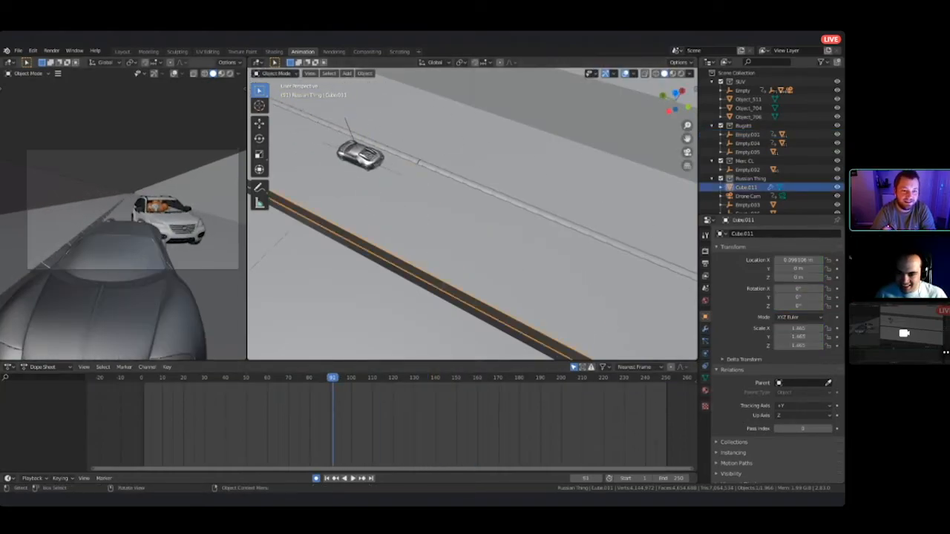
{"action": "key", "text": "KP_0"}
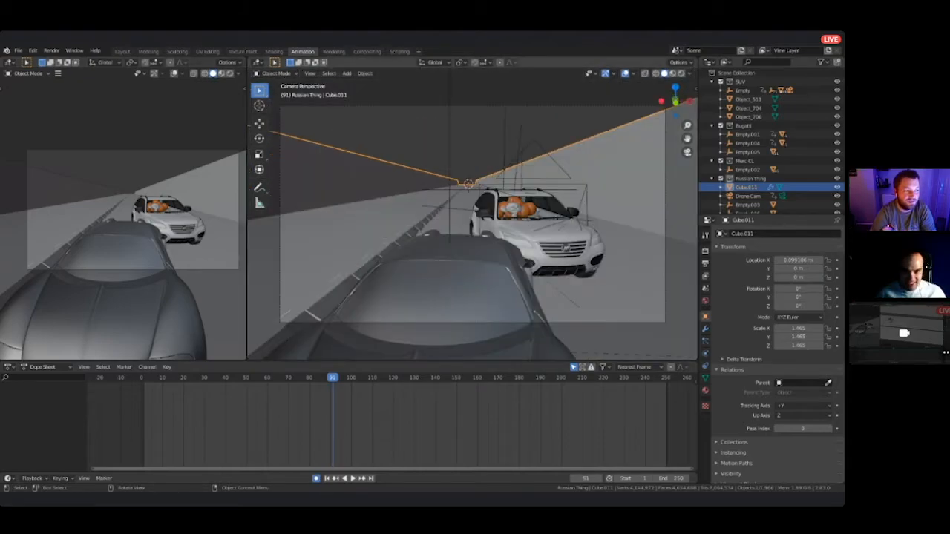
{"action": "left_click", "coordinate": [664, 259]}
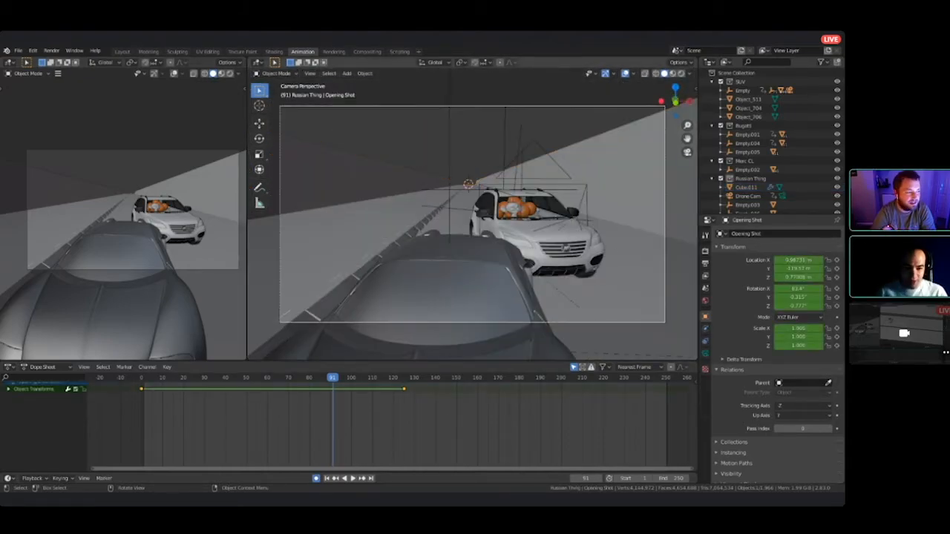
{"action": "middle_click_drag", "start_coordinate": [438, 209], "coordinate": [477, 219]}
{"action": "key", "text": "space"}
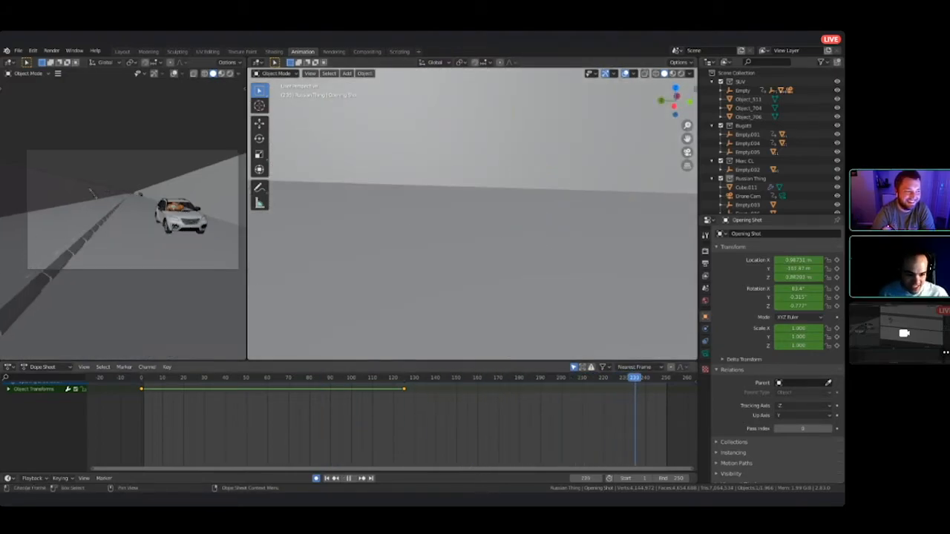
{"action": "key", "text": "space"}
- At frame 250, move the Opening Shot camera along global Y to near the far end of the road
{"action": "scroll", "coordinate": [453, 234], "scroll_direction": "down", "scroll_amount": 5}
{"action": "middle_click_drag", "start_coordinate": [453, 234], "coordinate": [407, 152]}
{"action": "middle_click_drag", "start_coordinate": [481, 189], "coordinate": [316, 276], "text": "shift"}
{"action": "scroll", "coordinate": [340, 268], "scroll_direction": "down", "scroll_amount": 3}
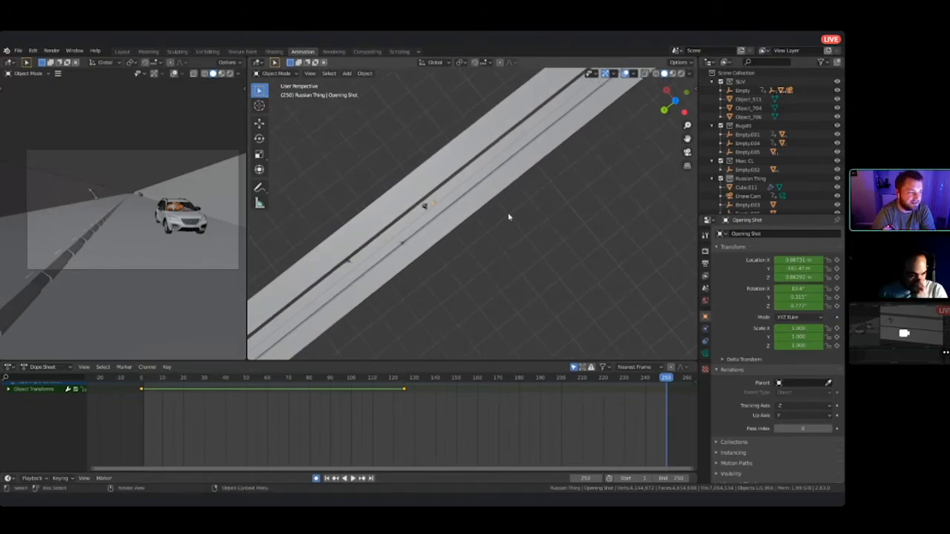
{"action": "scroll", "coordinate": [508, 216], "scroll_direction": "down", "scroll_amount": 5}
{"action": "scroll", "coordinate": [508, 216], "scroll_direction": "up", "scroll_amount": 3}
{"action": "middle_click_drag", "start_coordinate": [508, 216], "coordinate": [421, 287], "text": "shift"}
{"action": "key", "text": "g"}
{"action": "key", "text": "y"}
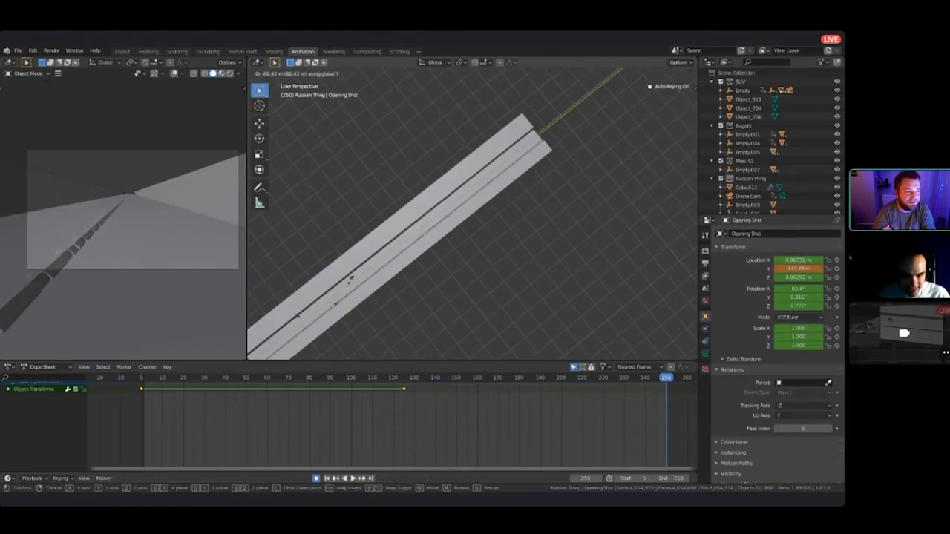
{"action": "key", "text": "Return"}
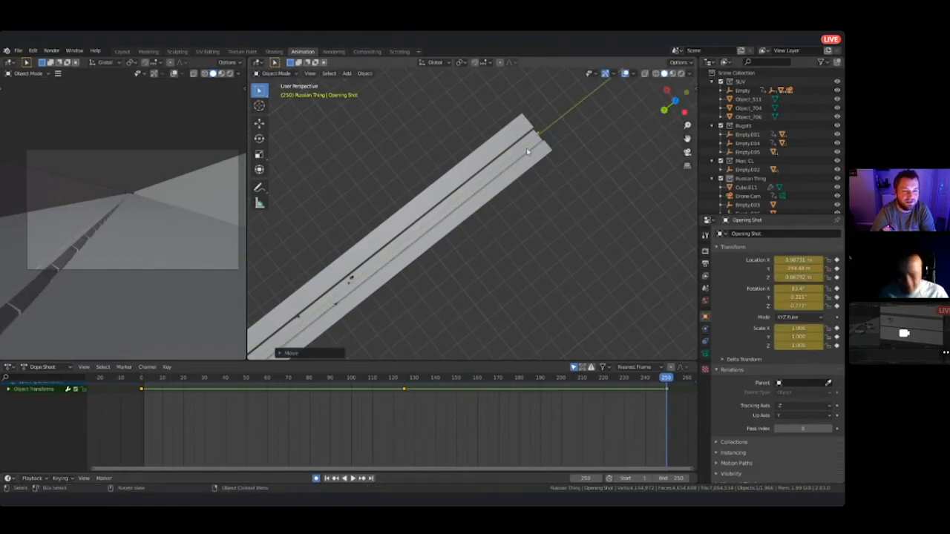
- Play the animation through the Opening Shot camera up to frame 250 to check its extended travel
{"action": "key", "text": "KP_0"}
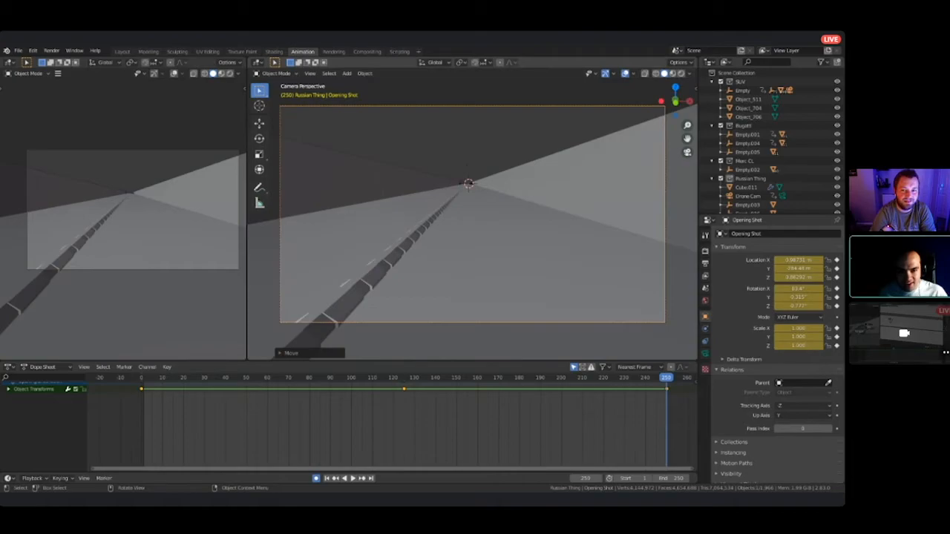
{"action": "key", "text": "shift+ctrl+space"}
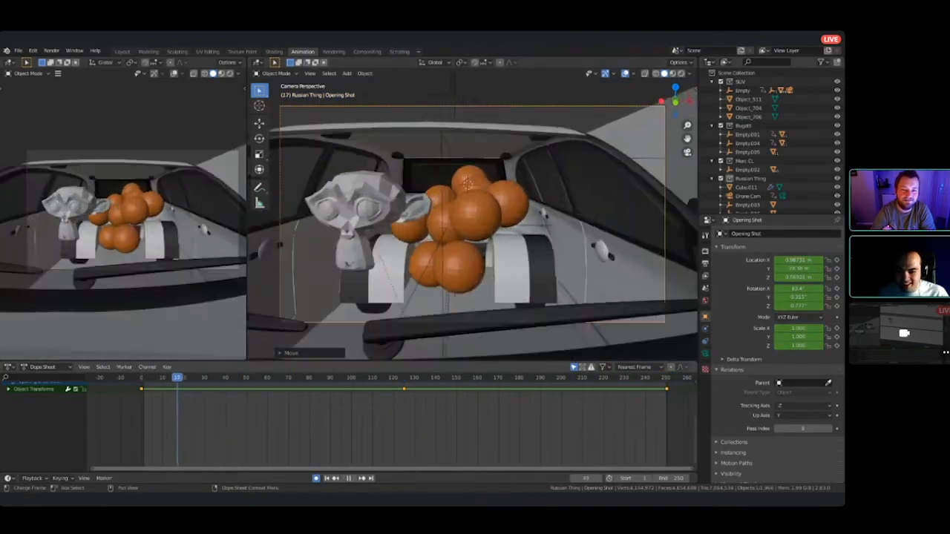
{"action": "left_click_drag", "start_coordinate": [257, 377], "coordinate": [437, 377]}
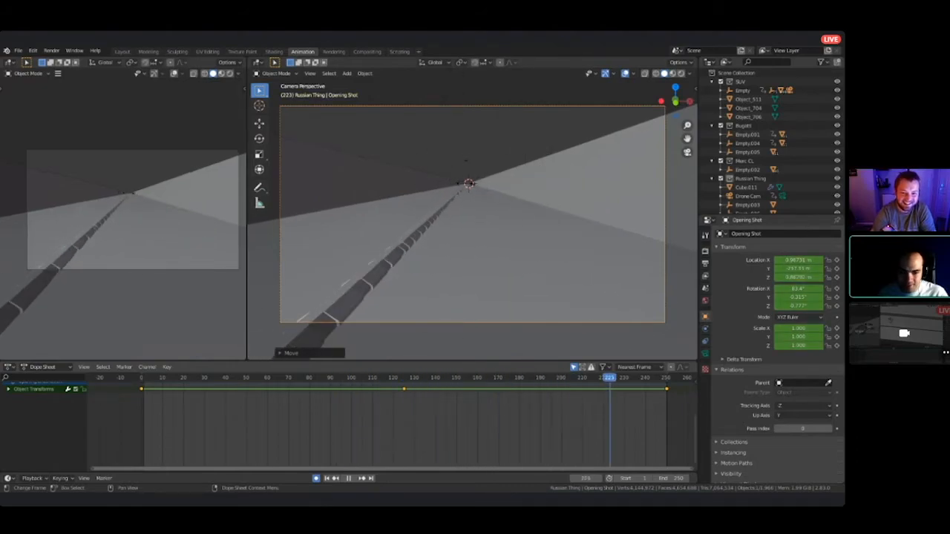
{"action": "left_click_drag", "start_coordinate": [662, 378], "coordinate": [666, 377]}
- Select the SUV's parent empty at frame 250 and move it along global Y to about -279 m
{"action": "middle_click_drag", "start_coordinate": [472, 178], "coordinate": [523, 327]}
{"action": "scroll", "coordinate": [472, 214], "scroll_direction": "down", "scroll_amount": 4}
{"action": "middle_click_drag", "start_coordinate": [401, 112], "coordinate": [444, 190], "text": "shift"}
{"action": "scroll", "coordinate": [471, 214], "scroll_direction": "up", "scroll_amount": 6}
{"action": "scroll", "coordinate": [472, 213], "scroll_direction": "up", "scroll_amount": 6}
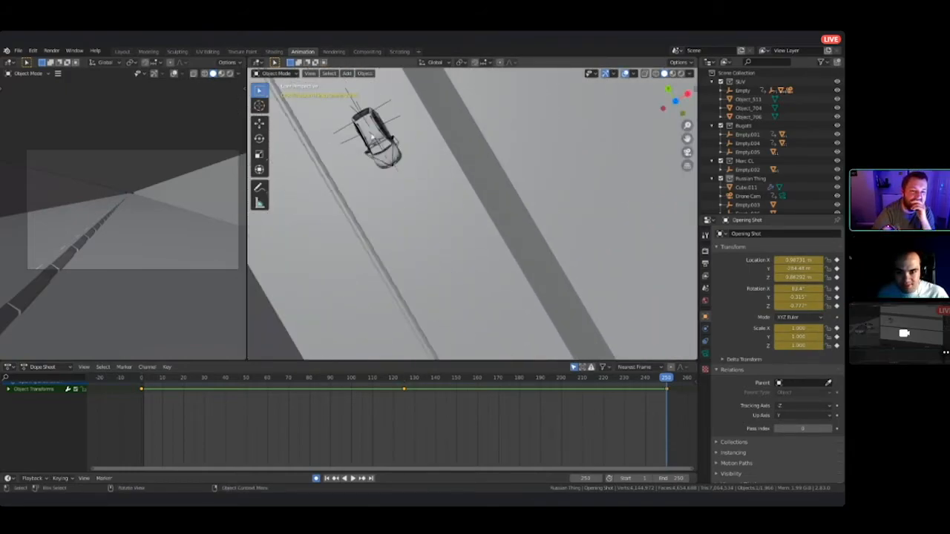
{"action": "left_click", "coordinate": [370, 136]}
{"action": "middle_click_drag", "start_coordinate": [371, 136], "coordinate": [548, 111]}
{"action": "scroll", "coordinate": [429, 111], "scroll_direction": "down", "scroll_amount": 5}
{"action": "middle_click_drag", "start_coordinate": [472, 213], "coordinate": [294, 257], "text": "shift"}
{"action": "scroll", "coordinate": [471, 214], "scroll_direction": "down", "scroll_amount": 5}
{"action": "middle_click_drag", "start_coordinate": [472, 214], "coordinate": [382, 213], "text": "shift"}
{"action": "key", "text": "g"}
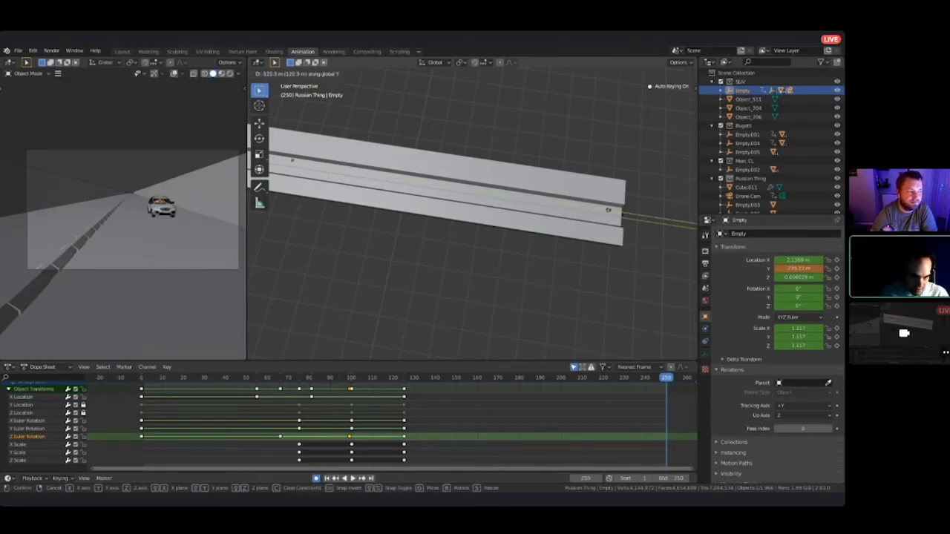
{"action": "left_click", "coordinate": [284, 257]}
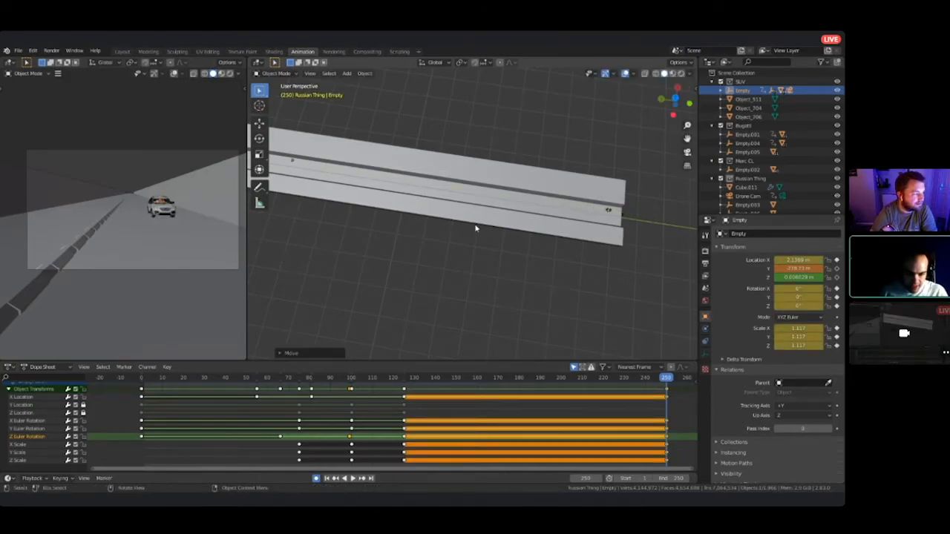
- Replay the shot through the camera and inspect the SUV's position near frame 241
{"action": "key", "text": "KP_0"}
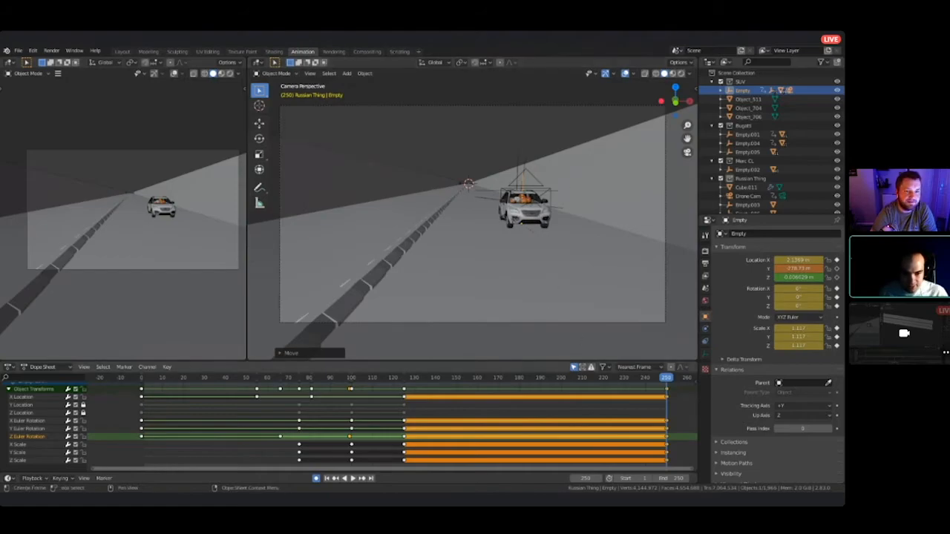
{"action": "key", "text": "shift+ctrl+space"}
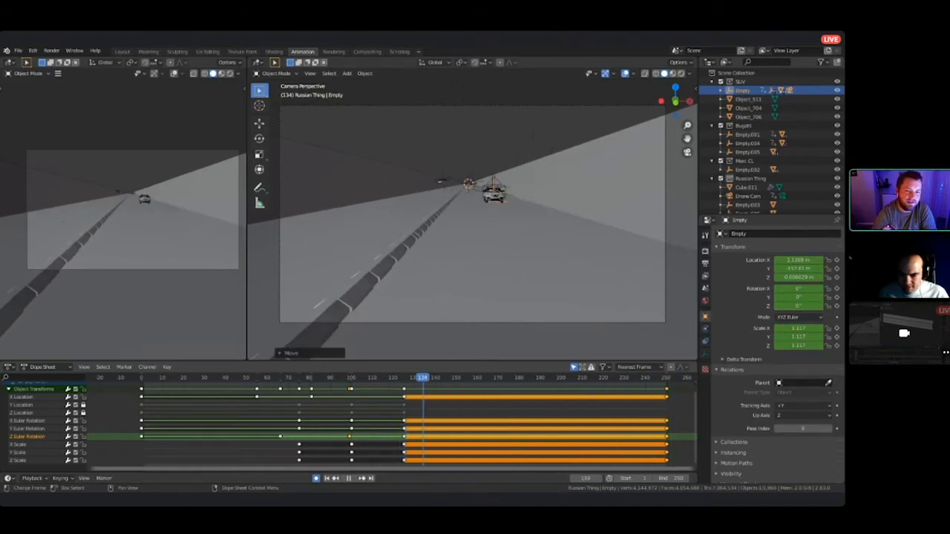
{"action": "key", "text": "space"}
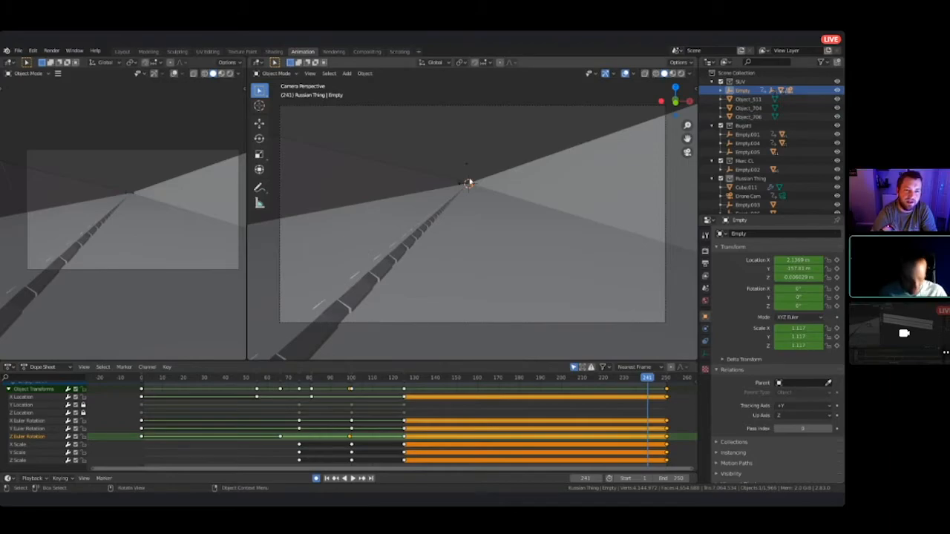
{"action": "key", "text": "KP_0"}
{"action": "middle_click_drag", "start_coordinate": [471, 215], "coordinate": [593, 267]}
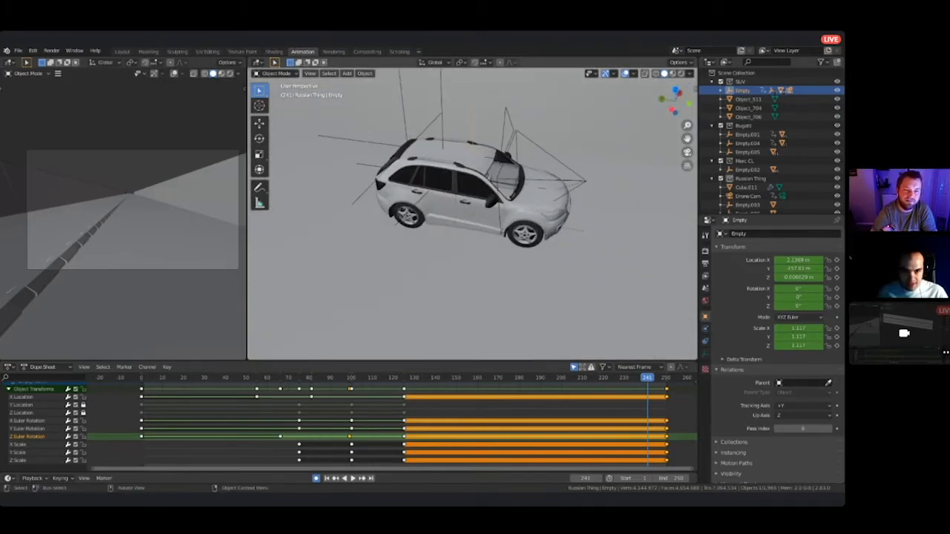
{"action": "key", "text": "g"}
{"action": "key", "text": "Escape"}
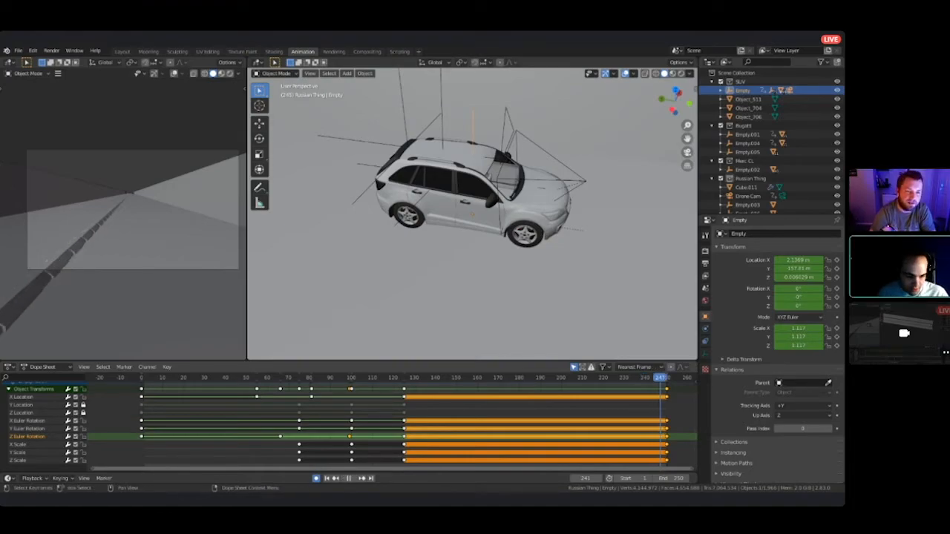
- Unlock the Y Location and Z Location animation channels of the SUV's parent empty
{"action": "key", "text": "space"}
{"action": "left_click", "coordinate": [83, 404]}
{"action": "left_click", "coordinate": [84, 413]}
- At frame 250, move the SUV's parent empty along global Y to about -279.8 m
{"action": "scroll", "coordinate": [472, 214], "scroll_direction": "down", "scroll_amount": 11}
{"action": "scroll", "coordinate": [472, 214], "scroll_direction": "down", "scroll_amount": 8}
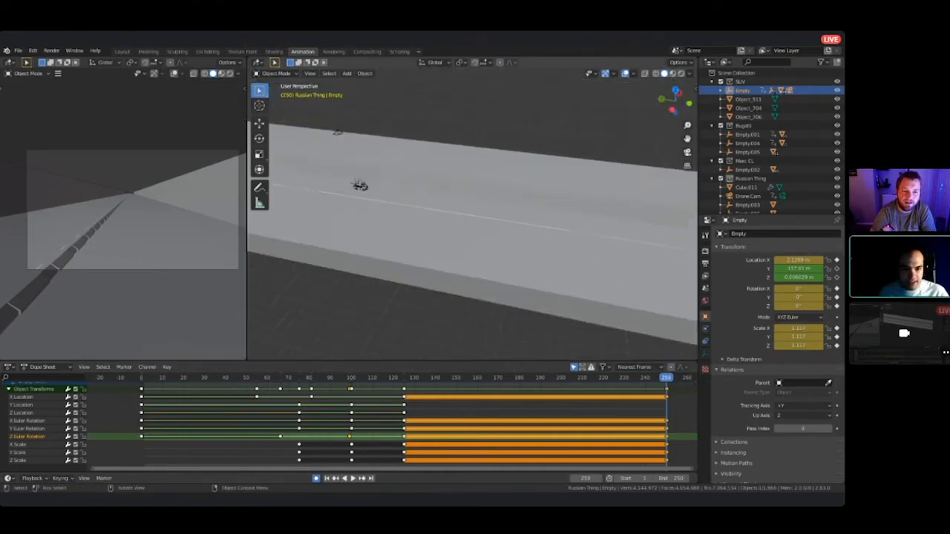
{"action": "middle_click_drag", "start_coordinate": [472, 213], "coordinate": [546, 220], "text": "shift"}
{"action": "key", "text": "g"}
{"action": "key", "text": "y"}
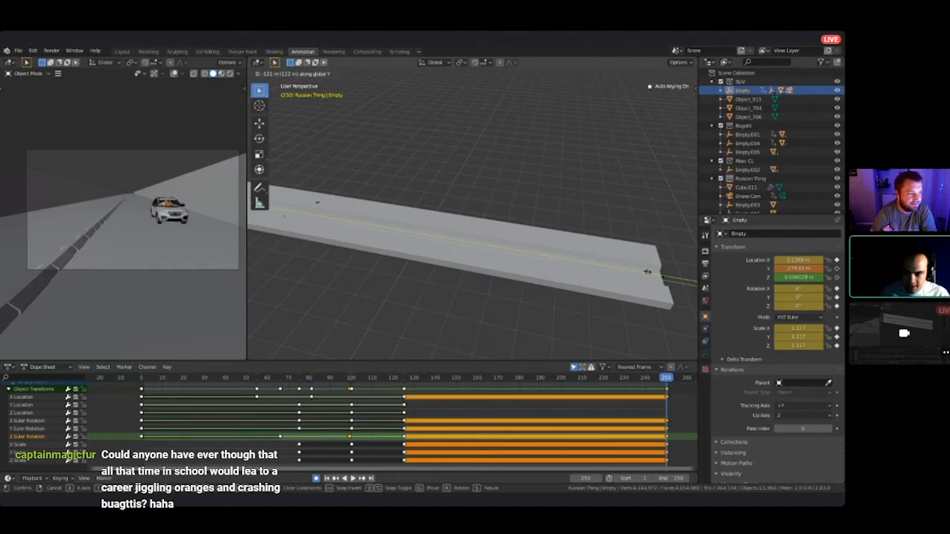
{"action": "left_click", "coordinate": [646, 271]}
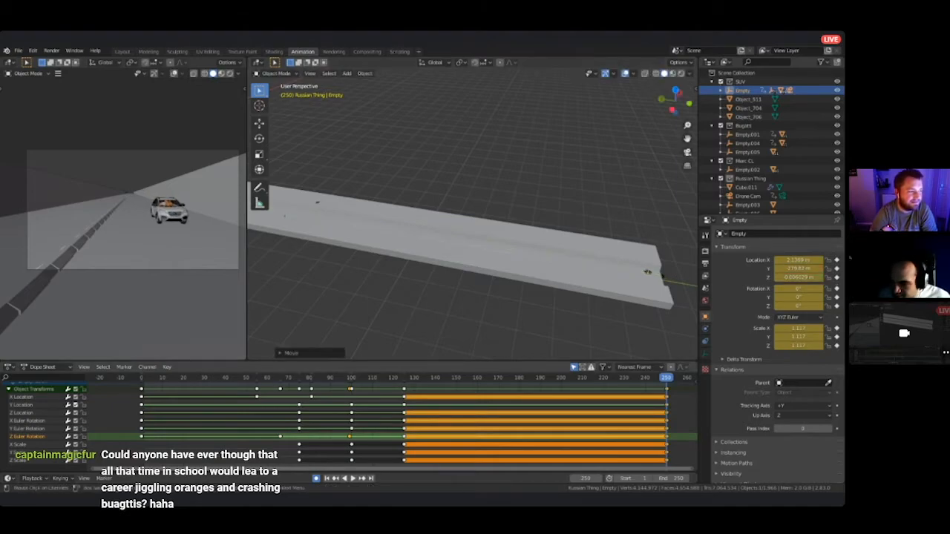
- Lock the Y Location and Z Location animation channels of the SUV's parent empty
{"action": "left_click", "coordinate": [83, 404]}
{"action": "left_click", "coordinate": [83, 413]}
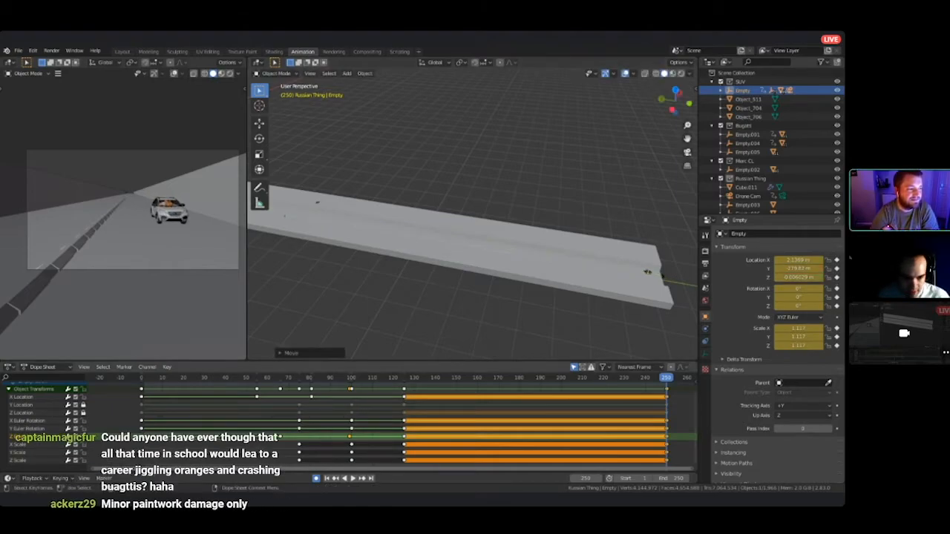
- Replay the shot from frame 0 through the camera and inspect the SUV's swerve past the Bugatti near frame 97
{"action": "key", "text": "ctrl+shift+space"}
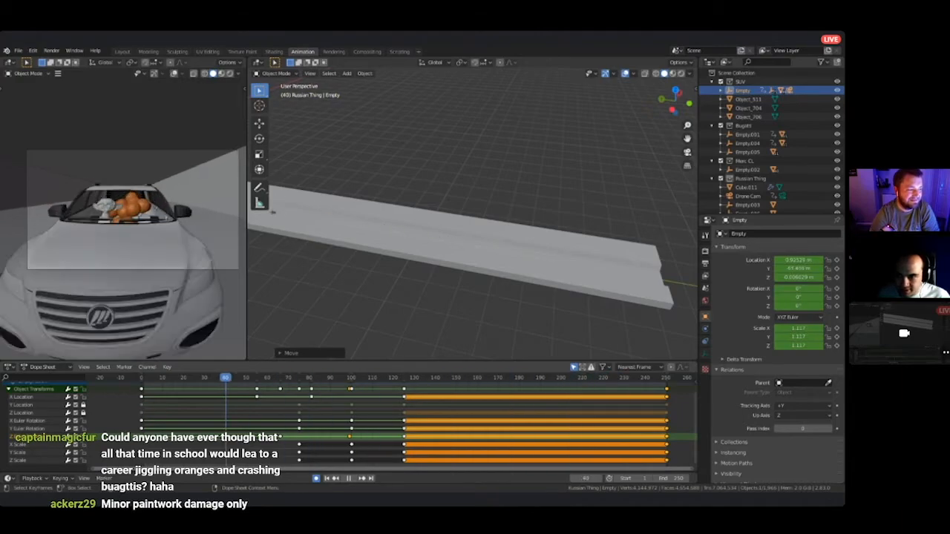
{"action": "left_click_drag", "start_coordinate": [156, 377], "coordinate": [141, 377]}
{"action": "key", "text": "KP_0"}
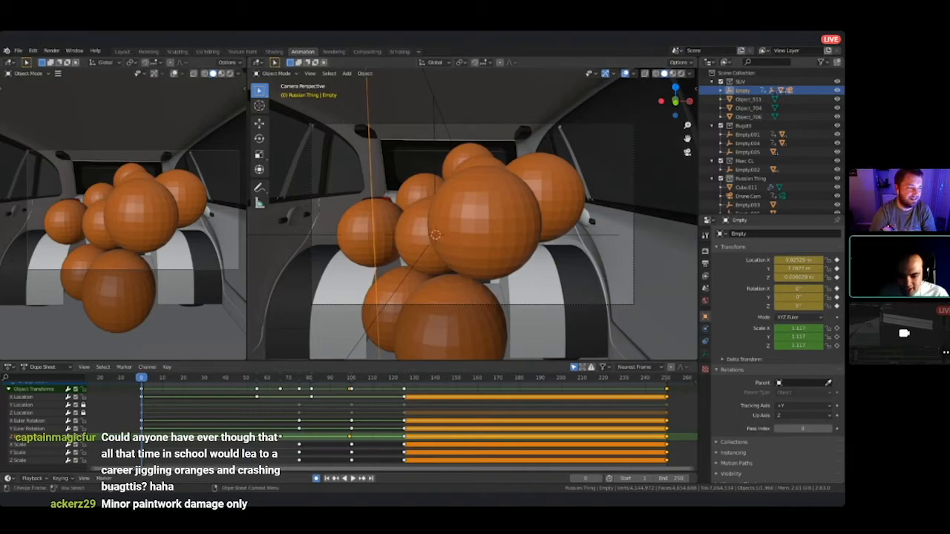
{"action": "key", "text": "space"}
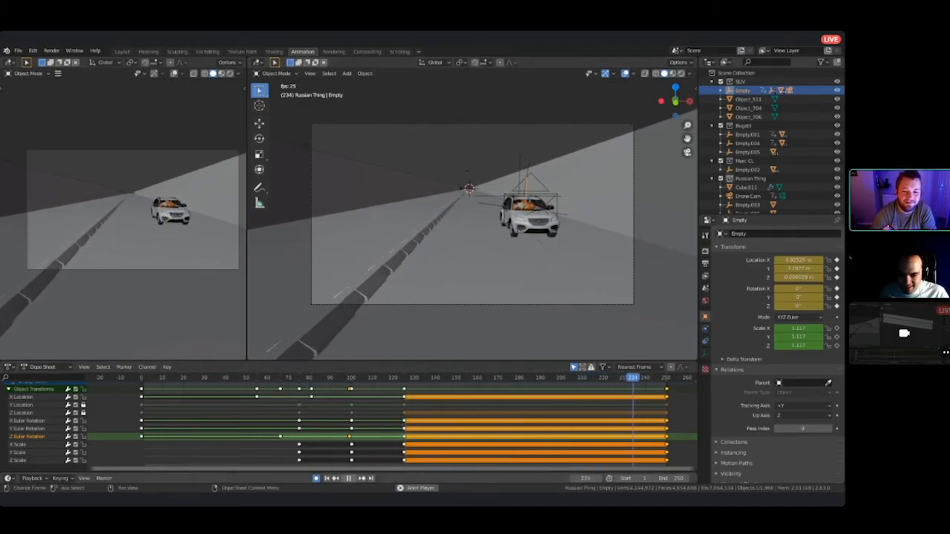
{"action": "key", "text": "space"}
{"action": "left_click", "coordinate": [269, 378]}
{"action": "key", "text": "space"}
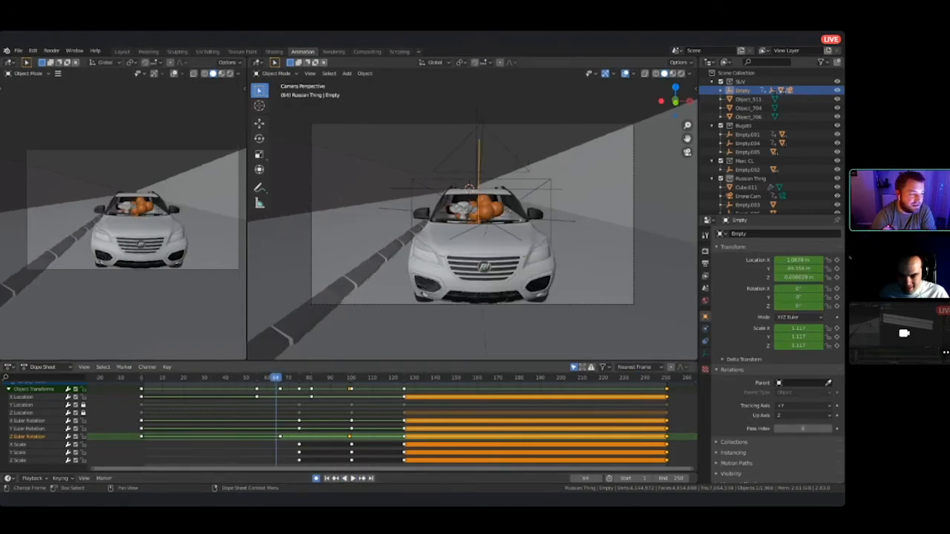
{"action": "left_click_drag", "start_coordinate": [383, 378], "coordinate": [345, 378]}
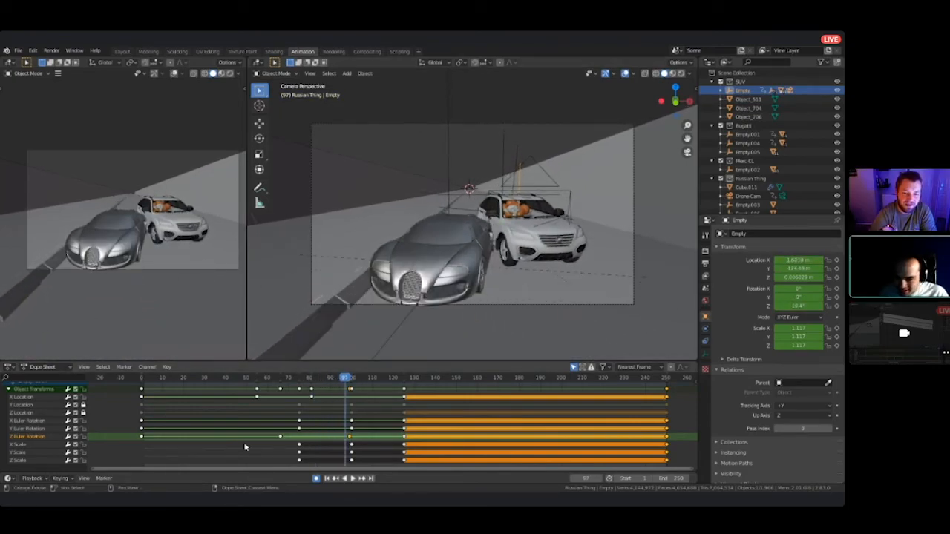
- Shift the SUV empty's X Location keyframes from frames 55 and 81 to about frames 77 and 90, and replay the swerve
{"action": "left_click", "coordinate": [147, 413]}
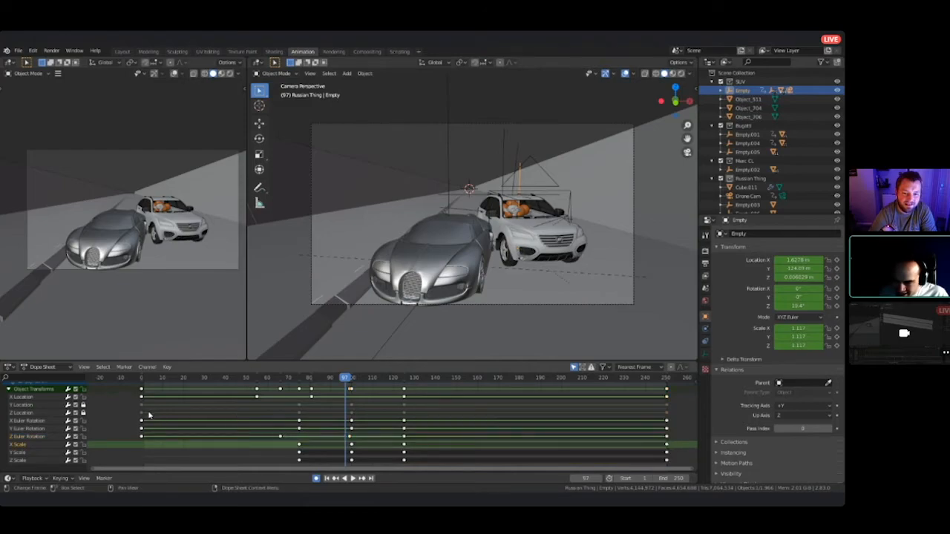
{"action": "left_click_drag", "start_coordinate": [312, 396], "coordinate": [373, 396]}
{"action": "mouse_move", "coordinate": [311, 396]}
{"action": "left_mouse_down"}
{"action": "mouse_move", "coordinate": [334, 397]}
{"action": "mouse_move", "coordinate": [318, 396]}
{"action": "left_mouse_up"}
{"action": "left_click_drag", "start_coordinate": [257, 397], "coordinate": [303, 396], "text": "shift"}
{"action": "left_click", "coordinate": [293, 377]}
{"action": "key", "text": "space"}
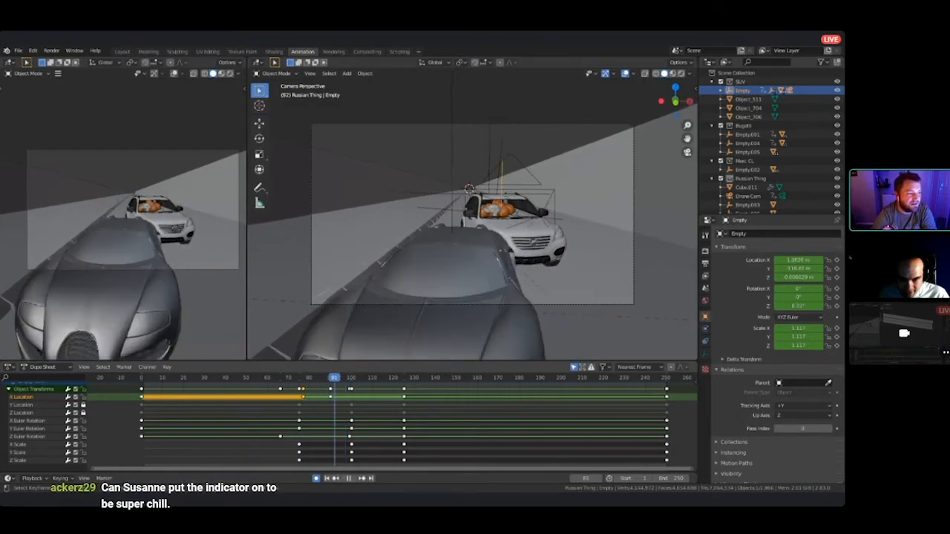
{"action": "key", "text": "space"}
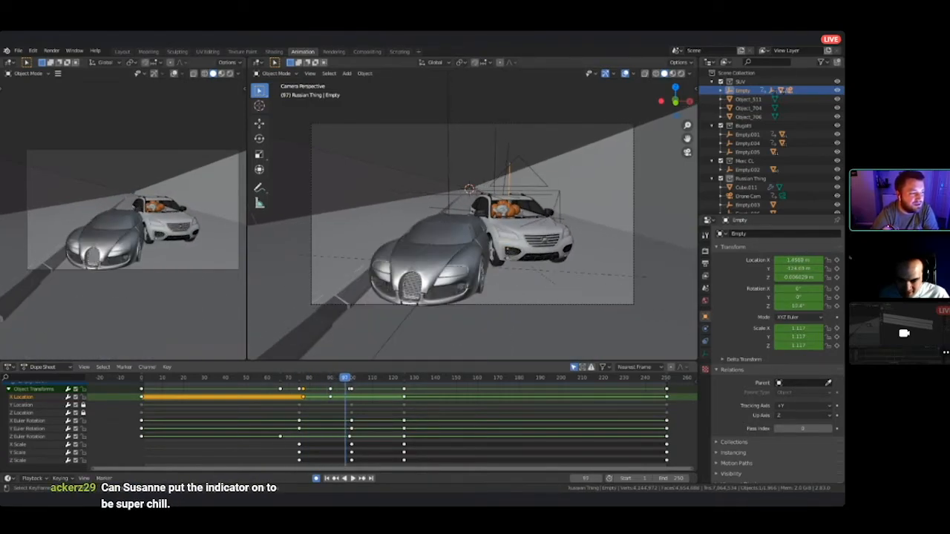
- Shift the SUV empty's Z Euler Rotation keyframes from about frames 66 and 99 to about frames 84 and 107, and replay the swerve
{"action": "left_click_drag", "start_coordinate": [279, 436], "coordinate": [318, 436]}
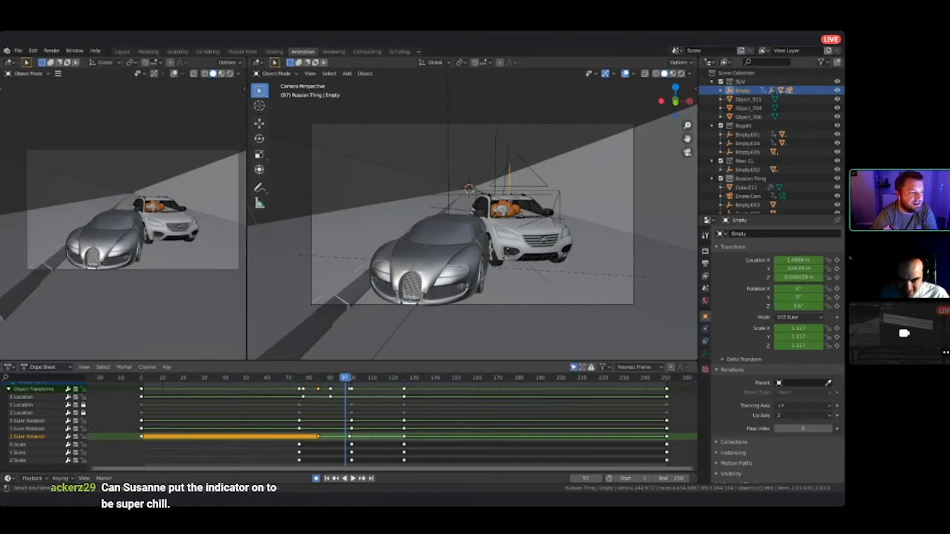
{"action": "left_click", "coordinate": [300, 377]}
{"action": "key", "text": "space"}
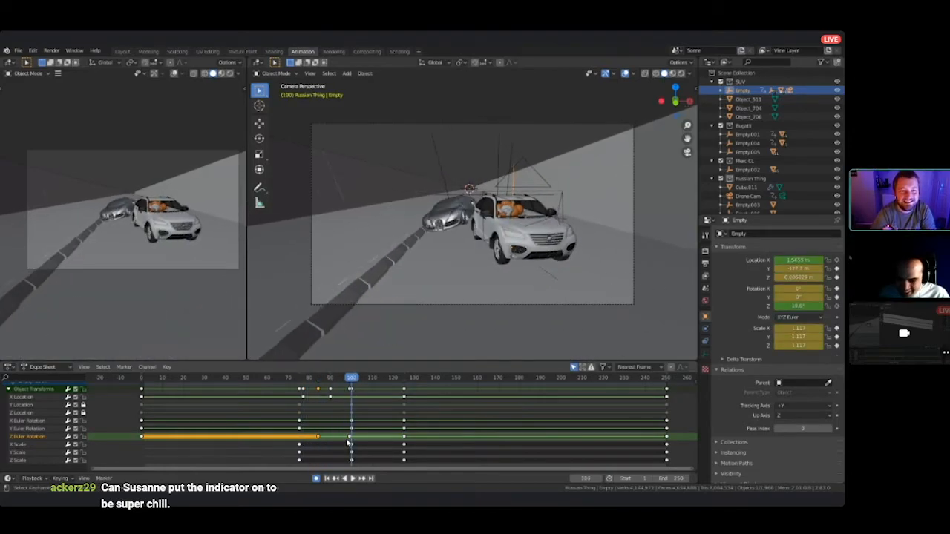
{"action": "left_click_drag", "start_coordinate": [349, 436], "coordinate": [366, 436]}
{"action": "left_click_drag", "start_coordinate": [351, 377], "coordinate": [300, 377]}
{"action": "key", "text": "space"}
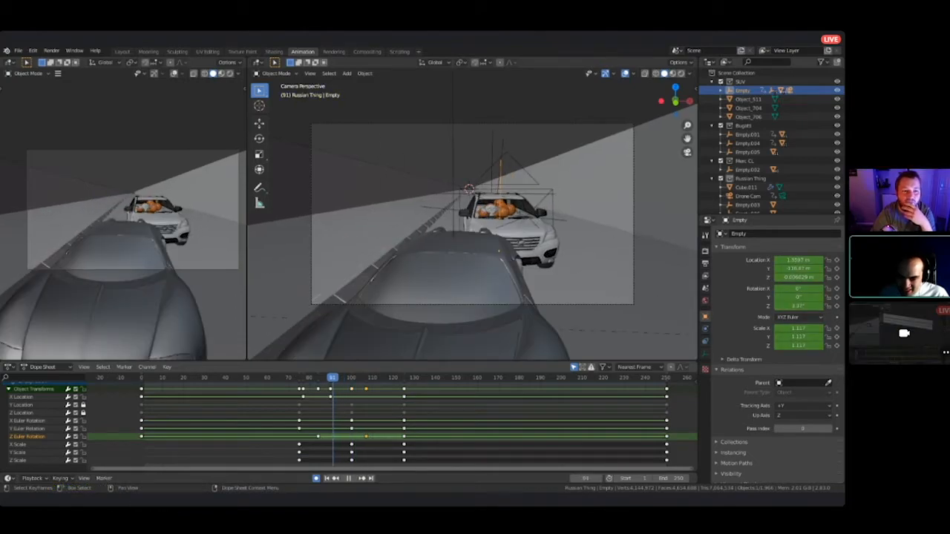
{"action": "key", "text": "space"}
- At frame 97, move the SUV's parent empty along global X to about 1.76 m and replay the swerve
{"action": "key", "text": "Right"}
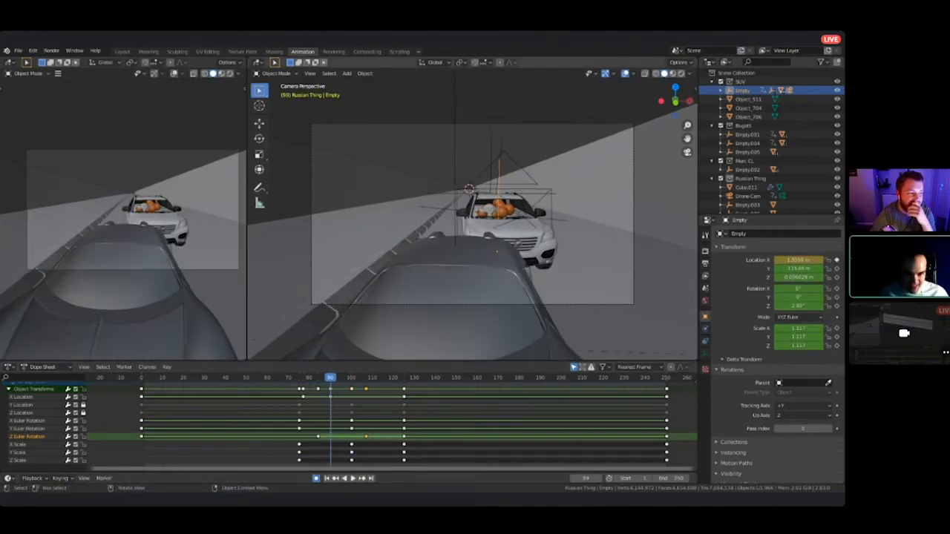
{"action": "key", "text": "space"}
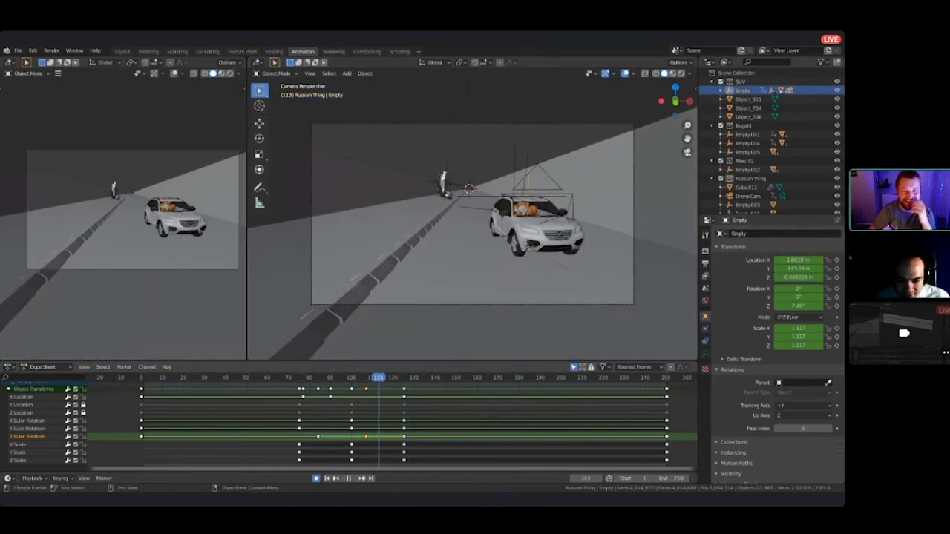
{"action": "key", "text": "space"}
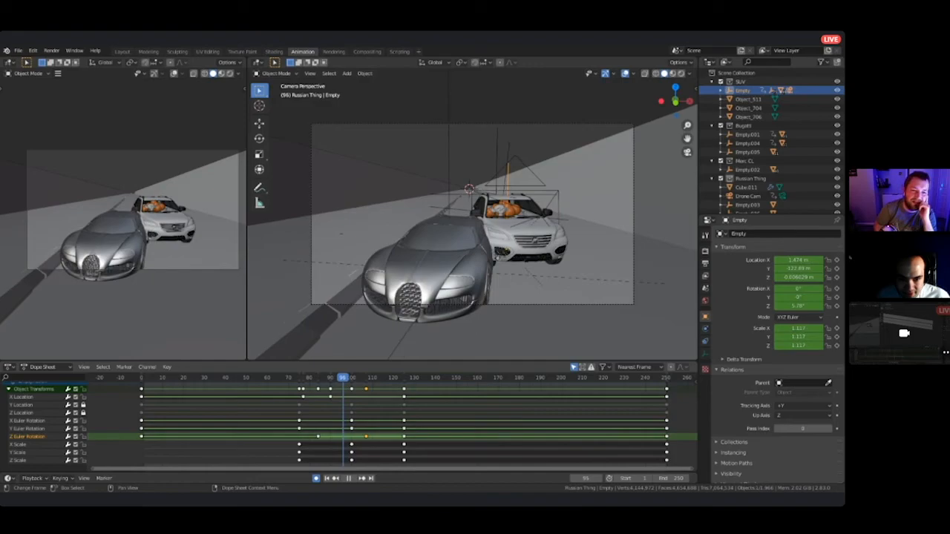
{"action": "key", "text": "g"}
{"action": "key", "text": "x"}
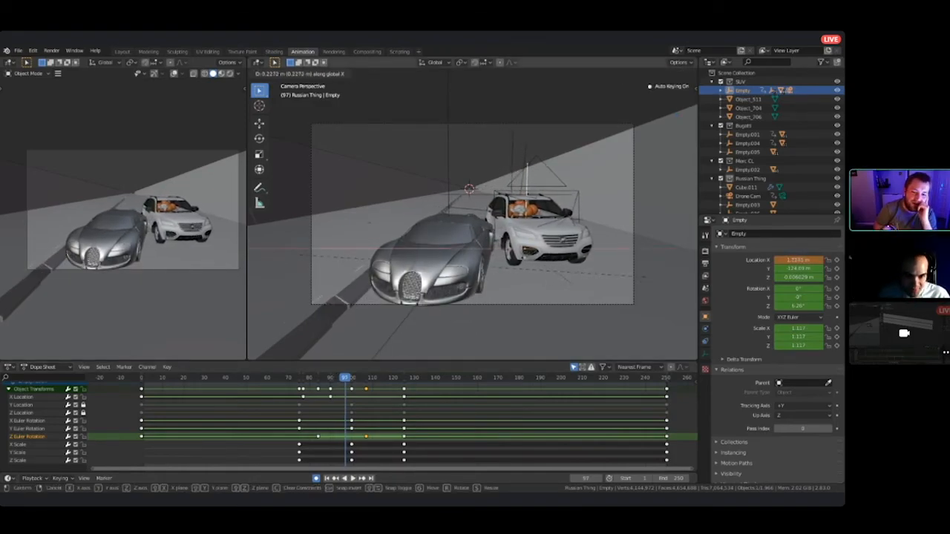
{"action": "key", "text": "Return"}
{"action": "key", "text": "space"}
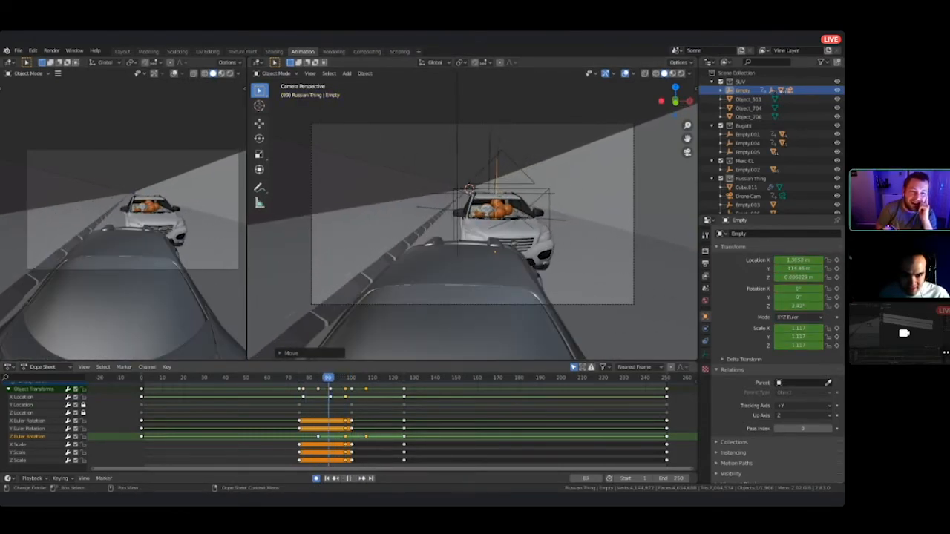
- Shift the SUV empty's X Location keyframe from frame 90 to about frame 87 and check the motion up to frame 97
{"action": "left_click_drag", "start_coordinate": [341, 377], "coordinate": [330, 377]}
{"action": "left_click", "coordinate": [330, 397]}
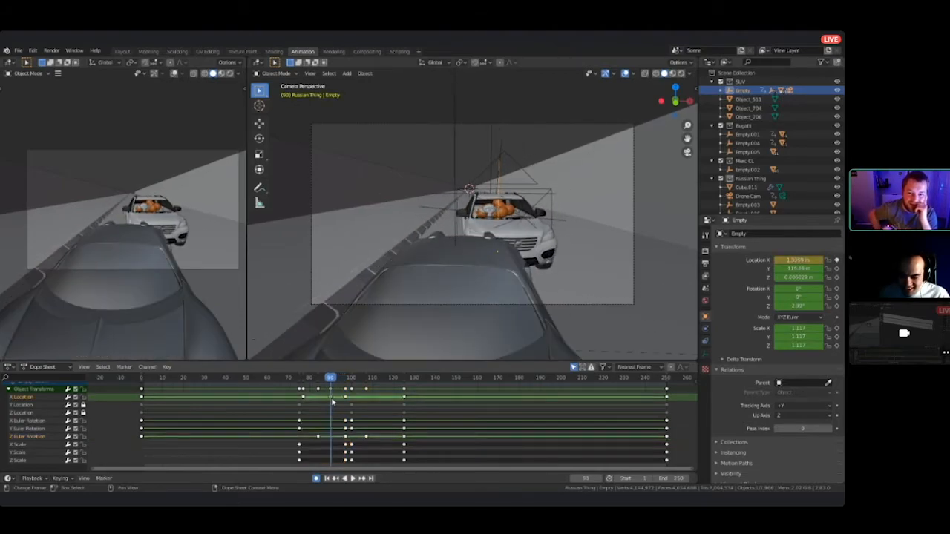
{"action": "key", "text": "ctrl+z"}
{"action": "left_click_drag", "start_coordinate": [330, 397], "coordinate": [323, 397]}
{"action": "left_click_drag", "start_coordinate": [305, 378], "coordinate": [340, 378]}
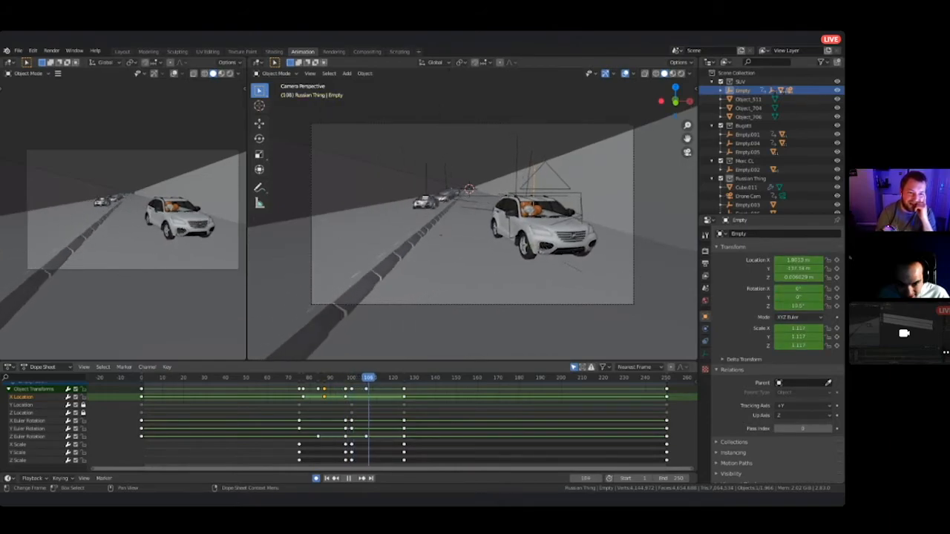
{"action": "left_click_drag", "start_coordinate": [368, 378], "coordinate": [345, 378]}
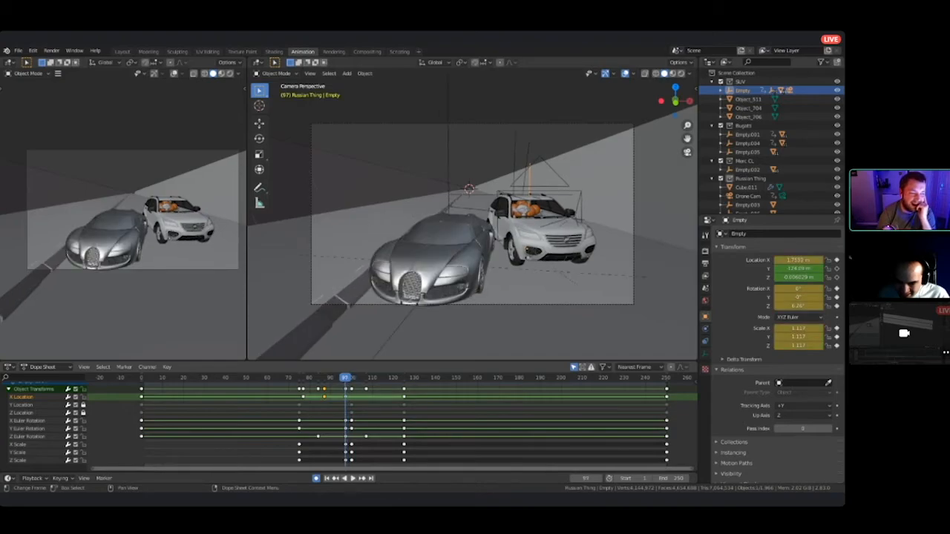
- Delete the SUV empty's X and Y Euler Rotation keyframes at frames 97 and 100
{"action": "left_click", "coordinate": [347, 430]}
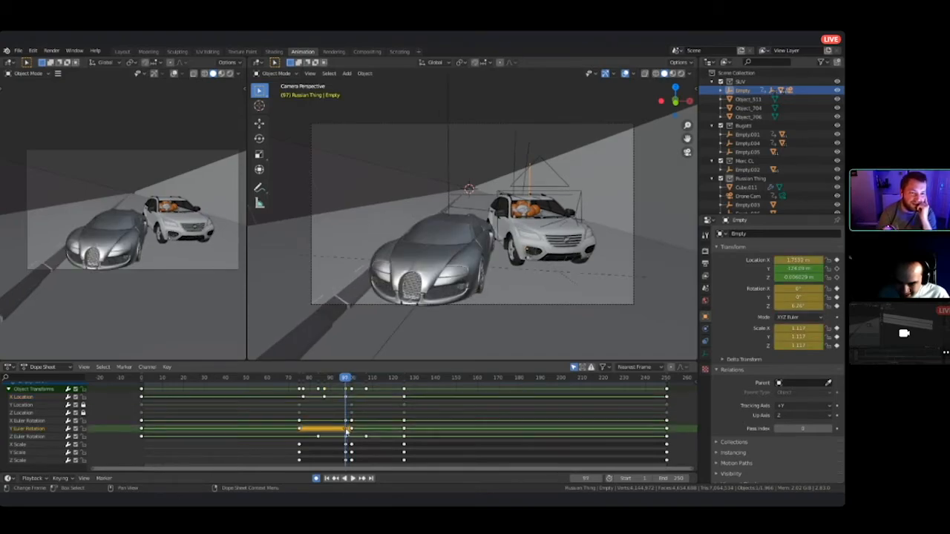
{"action": "left_click", "coordinate": [324, 397]}
{"action": "left_click", "coordinate": [352, 428]}
{"action": "left_click", "coordinate": [346, 420]}
{"action": "left_click", "coordinate": [352, 428]}
{"action": "left_click", "coordinate": [352, 420]}
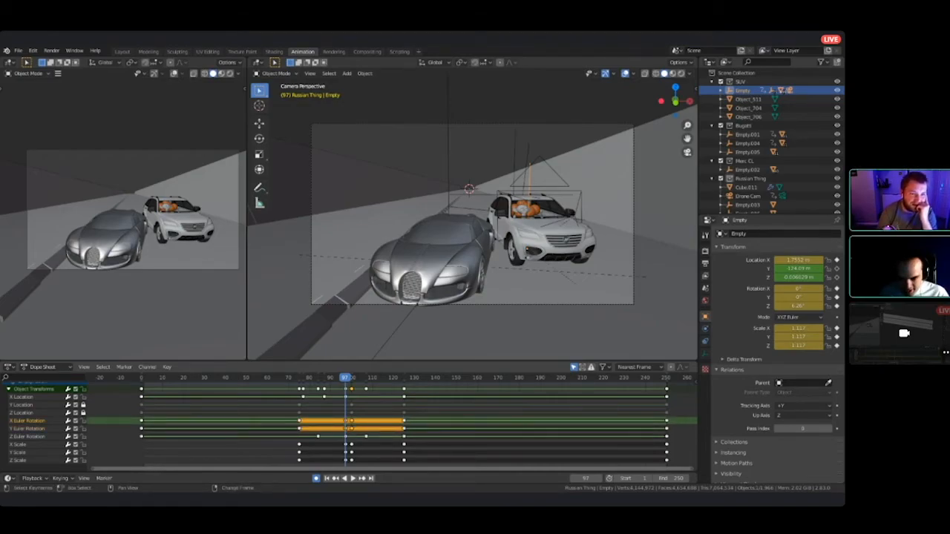
{"action": "key", "text": "Delete"}
- Lock the X, Y and Z Scale animation channels of the SUV's parent empty
{"action": "mouse_move", "coordinate": [345, 377]}
{"action": "left_mouse_down"}
{"action": "mouse_move", "coordinate": [320, 377]}
{"action": "mouse_move", "coordinate": [364, 377]}
{"action": "mouse_move", "coordinate": [343, 378]}
{"action": "left_mouse_up"}
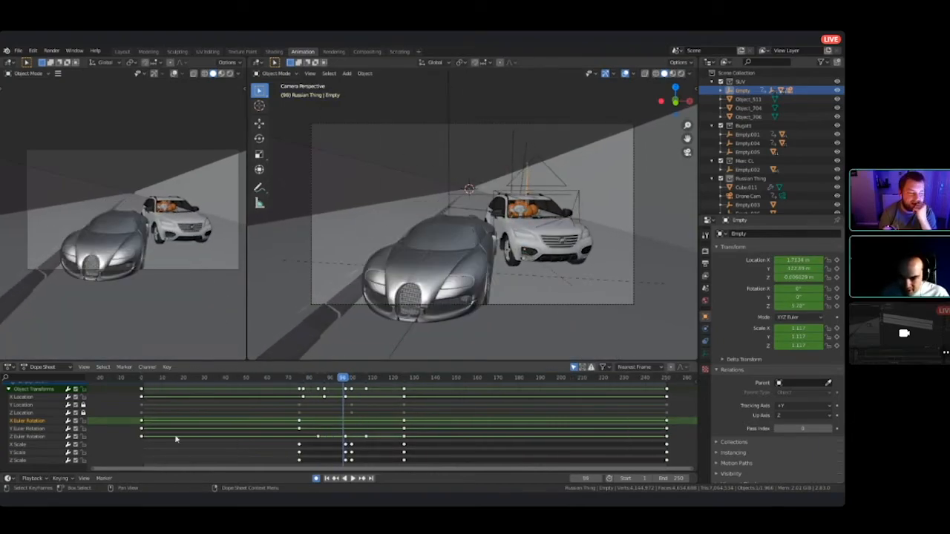
{"action": "left_click", "coordinate": [83, 444]}
{"action": "left_click", "coordinate": [83, 452]}
{"action": "left_click", "coordinate": [83, 460]}
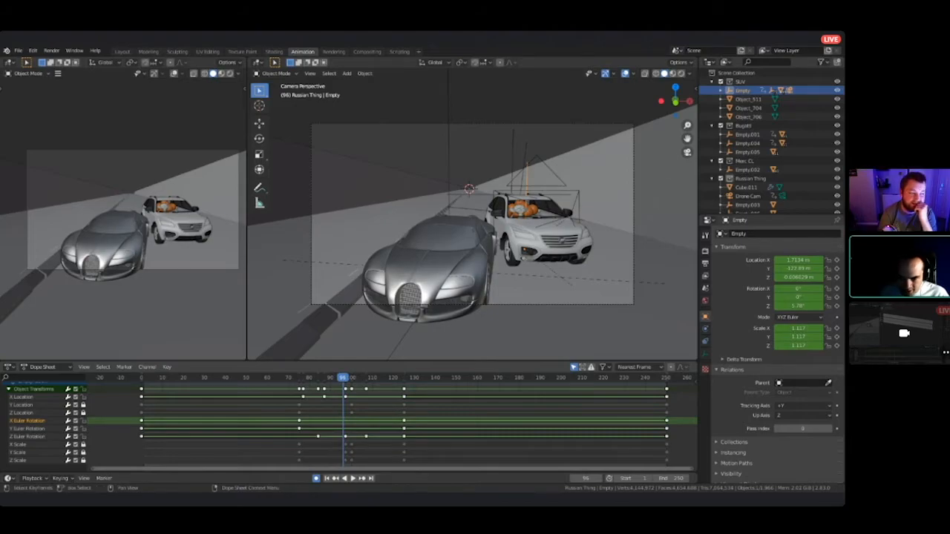
- Shift the SUV empty's Z Euler Rotation keyframes from frames 107 and 125 to about frames 104 and 117, and replay the swerve
{"action": "key", "text": "space"}
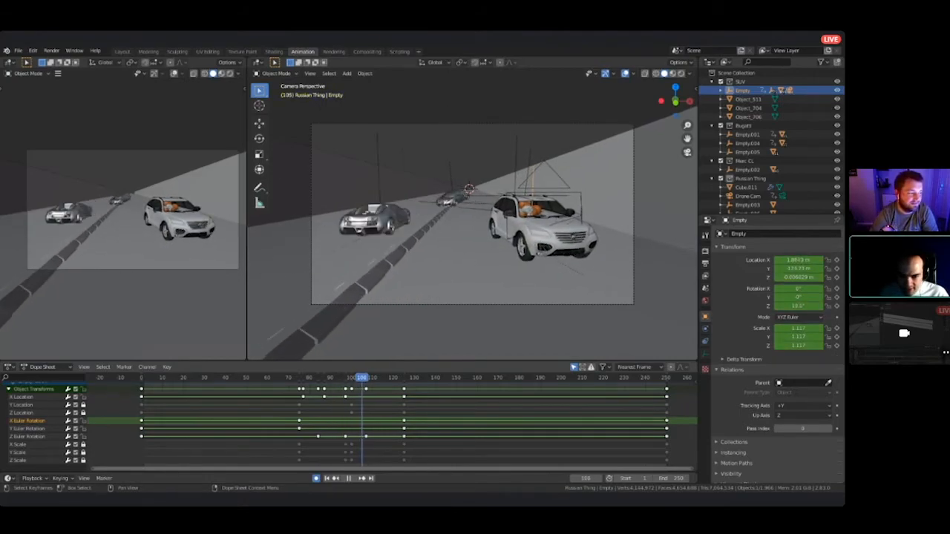
{"action": "key", "text": "space"}
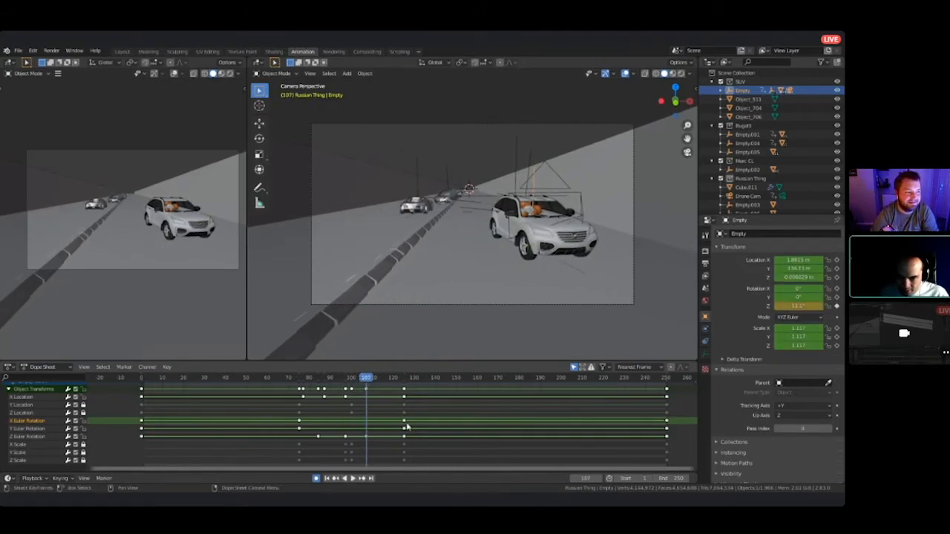
{"action": "left_click_drag", "start_coordinate": [404, 437], "coordinate": [360, 437]}
{"action": "left_click_drag", "start_coordinate": [362, 377], "coordinate": [299, 377]}
{"action": "key", "text": "space"}
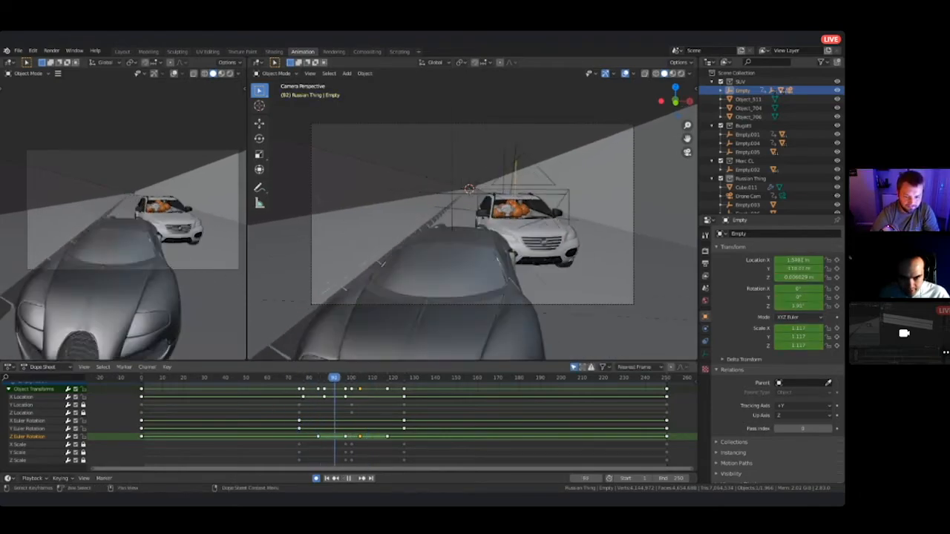
- Shift the SUV empty's Z Euler Rotation keyframe from frame 97 to about frame 94 and replay the swerve through the camera
{"action": "left_click_drag", "start_coordinate": [345, 436], "coordinate": [339, 437]}
{"action": "left_click", "coordinate": [299, 377]}
{"action": "key", "text": "space"}
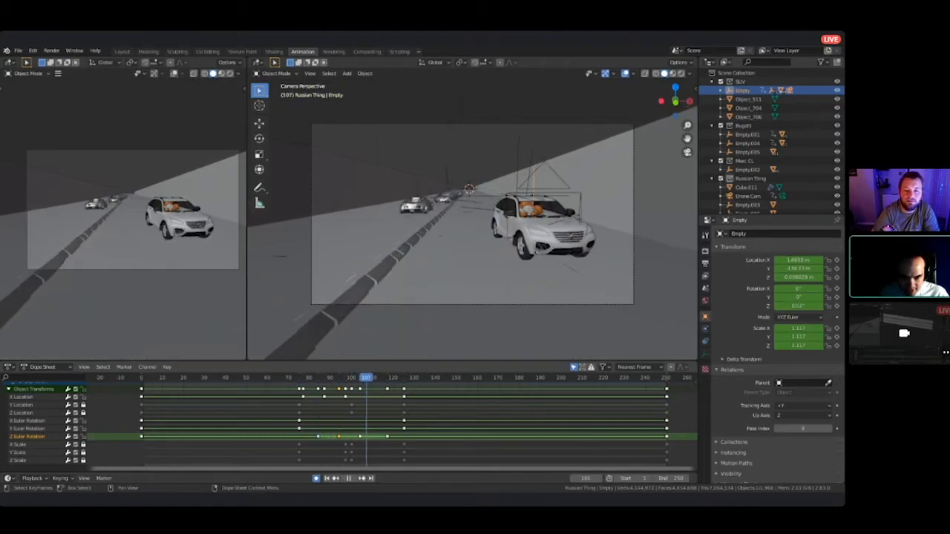
{"action": "left_click_drag", "start_coordinate": [387, 377], "coordinate": [325, 377]}
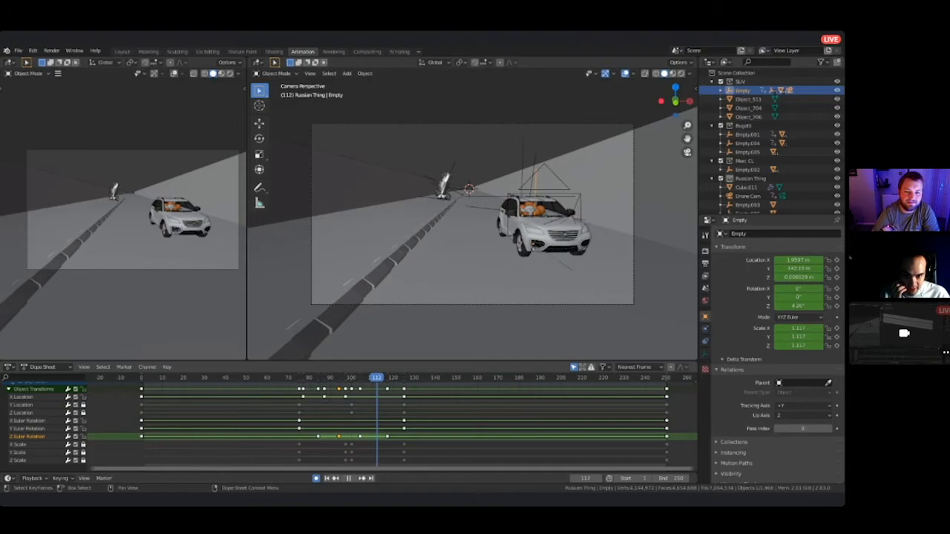
{"action": "left_click_drag", "start_coordinate": [391, 377], "coordinate": [331, 377]}
{"action": "key", "text": "space"}
{"action": "key", "text": "space"}
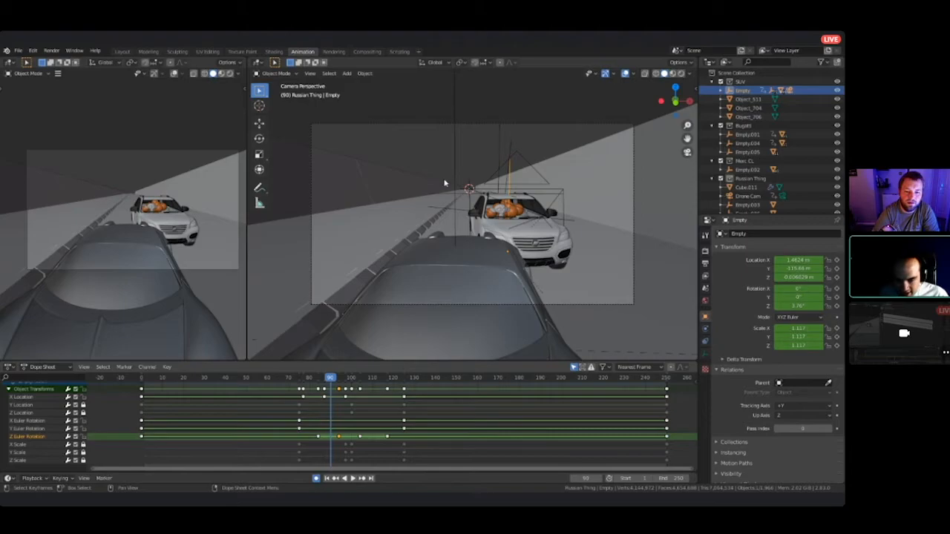
- Select the overtaking Bugatti's parent empty, Empty.001, and at frame 87 move it along global X to about 1.02 m
{"action": "left_click", "coordinate": [466, 185]}
{"action": "left_click", "coordinate": [455, 186]}
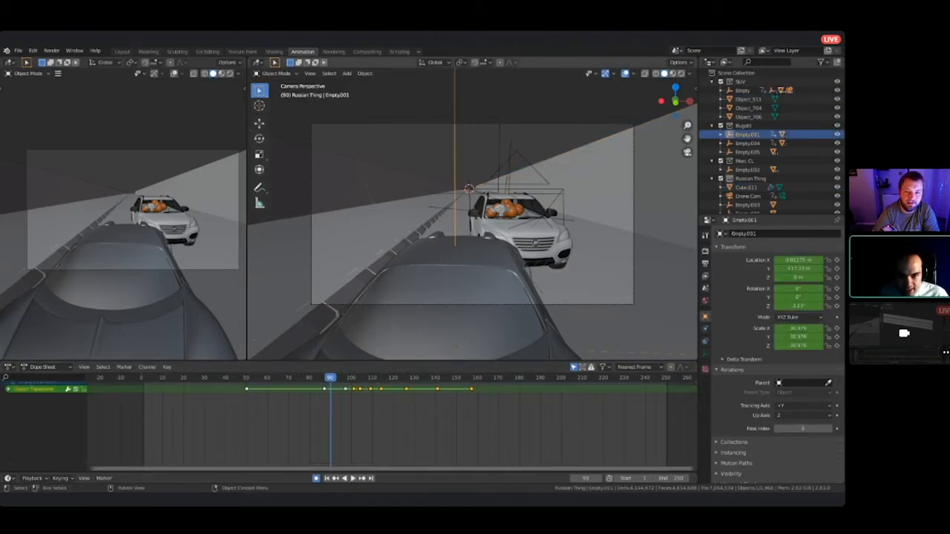
{"action": "mouse_move", "coordinate": [330, 377]}
{"action": "left_mouse_down"}
{"action": "mouse_move", "coordinate": [349, 377]}
{"action": "mouse_move", "coordinate": [325, 377]}
{"action": "left_mouse_up"}
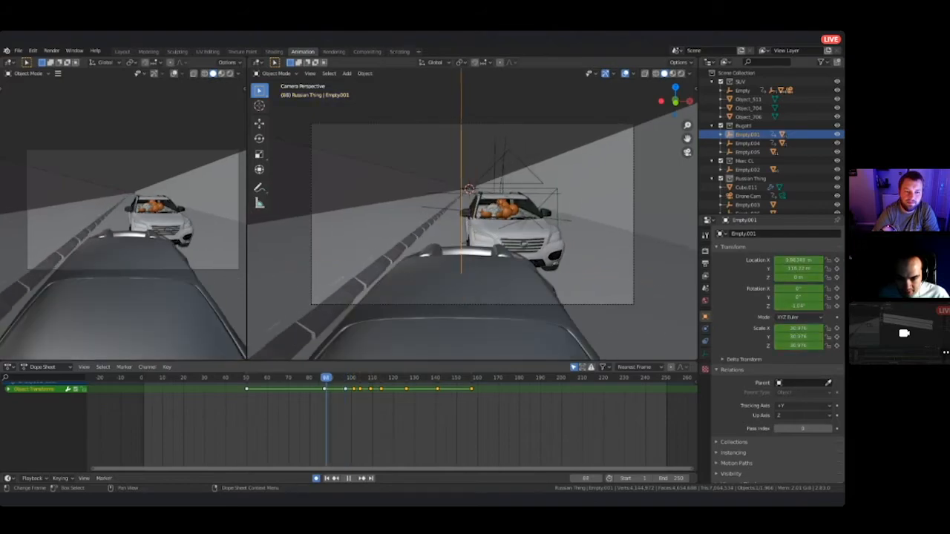
{"action": "key", "text": "Left"}
{"action": "key", "text": "Right"}
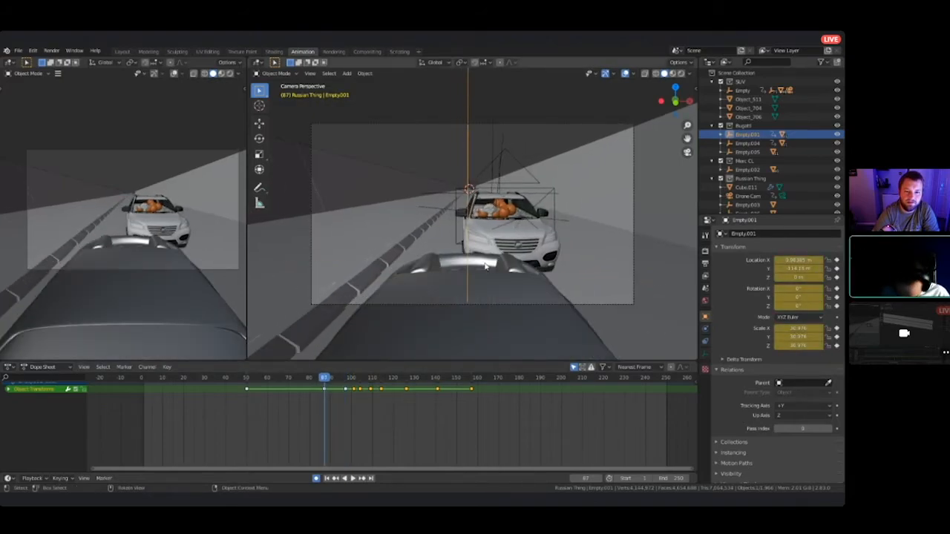
{"action": "key", "text": "g"}
{"action": "key", "text": "x"}
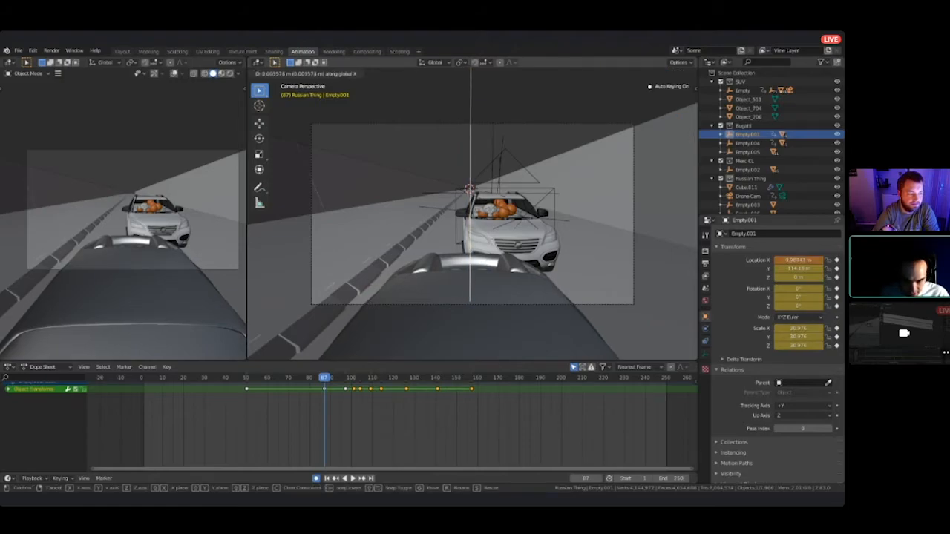
{"action": "left_click", "coordinate": [500, 262]}
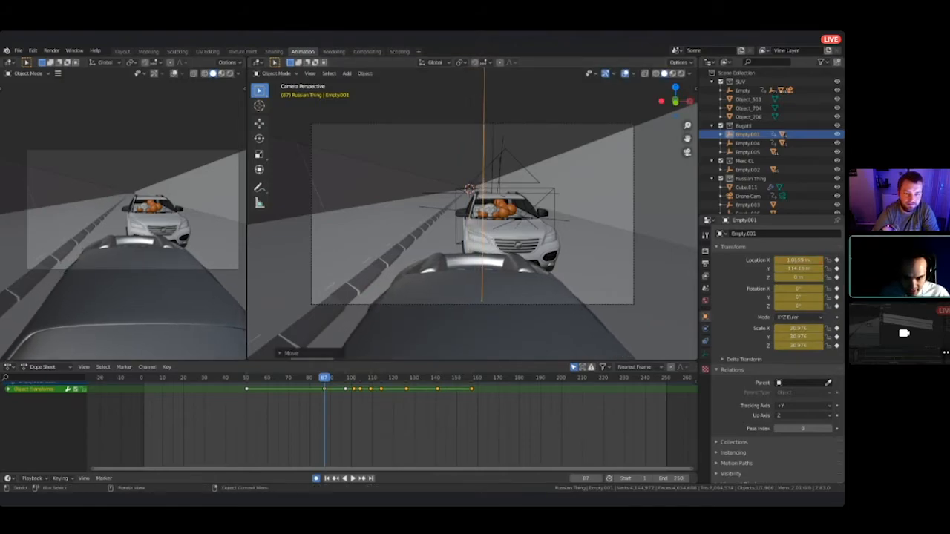
- At frame 92, turn the Bugatti's Empty.001 slightly around global Z and shift it sideways along X to about 0.92 m
{"action": "key", "text": "space"}
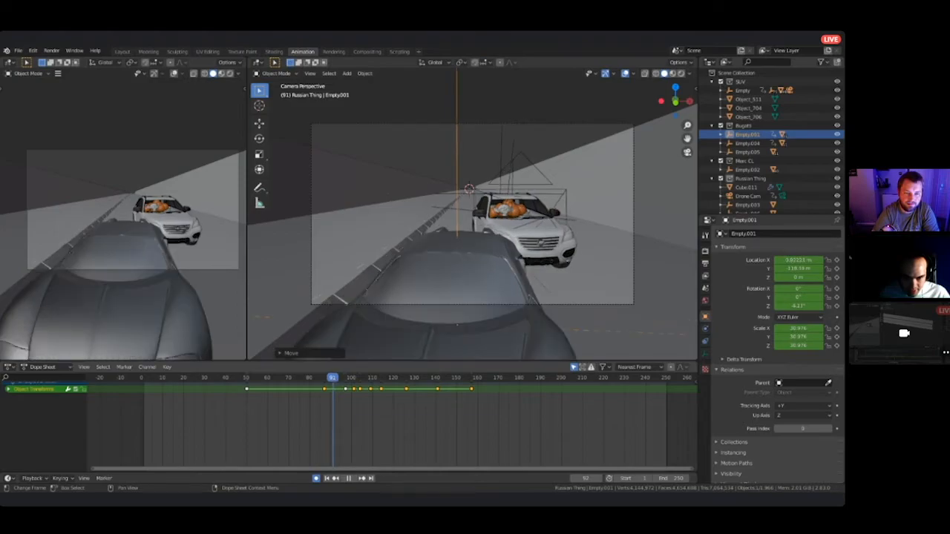
{"action": "key", "text": "space"}
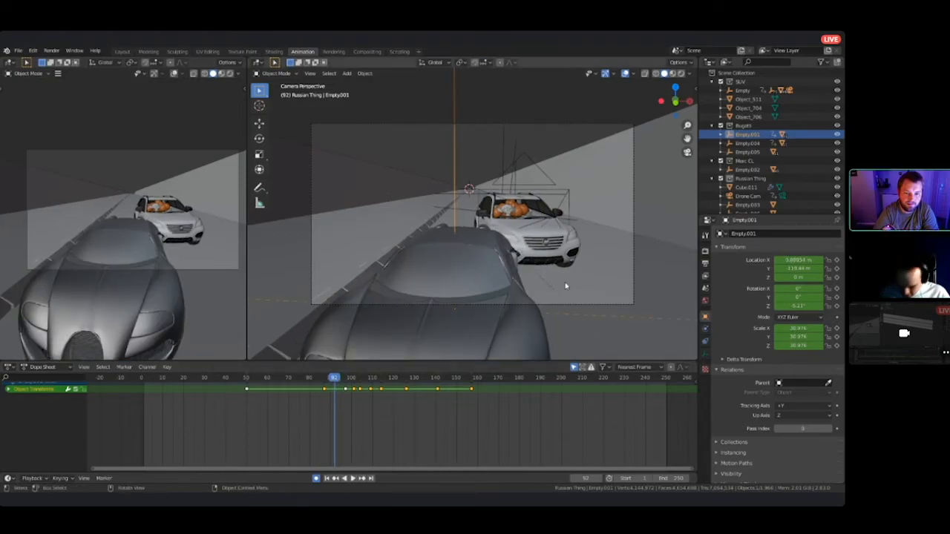
{"action": "key", "text": "r"}
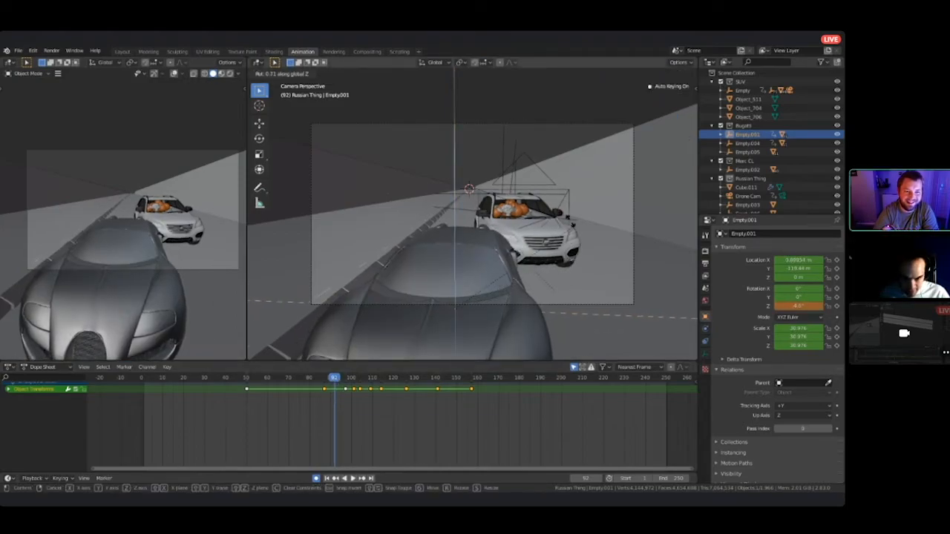
{"action": "left_click", "coordinate": [460, 118]}
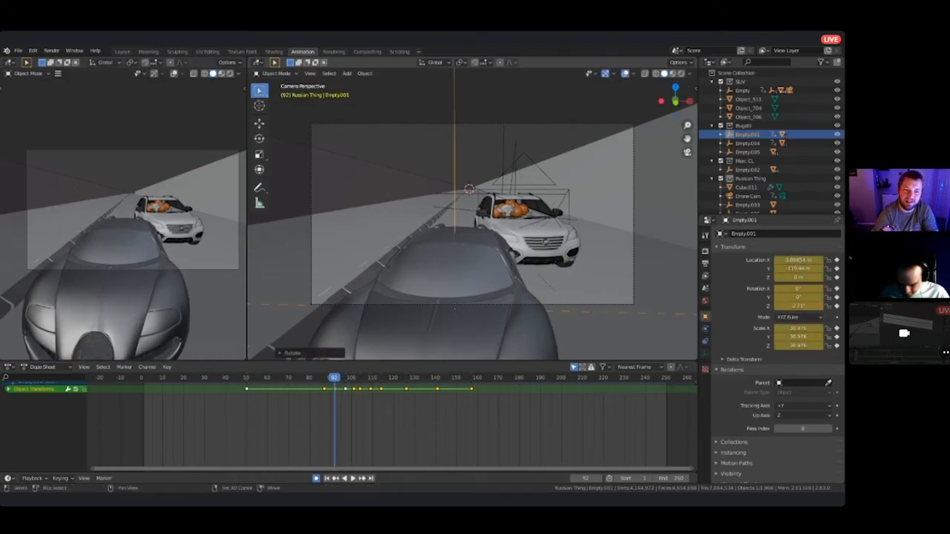
{"action": "key", "text": "g"}
{"action": "left_click", "coordinate": [460, 119]}
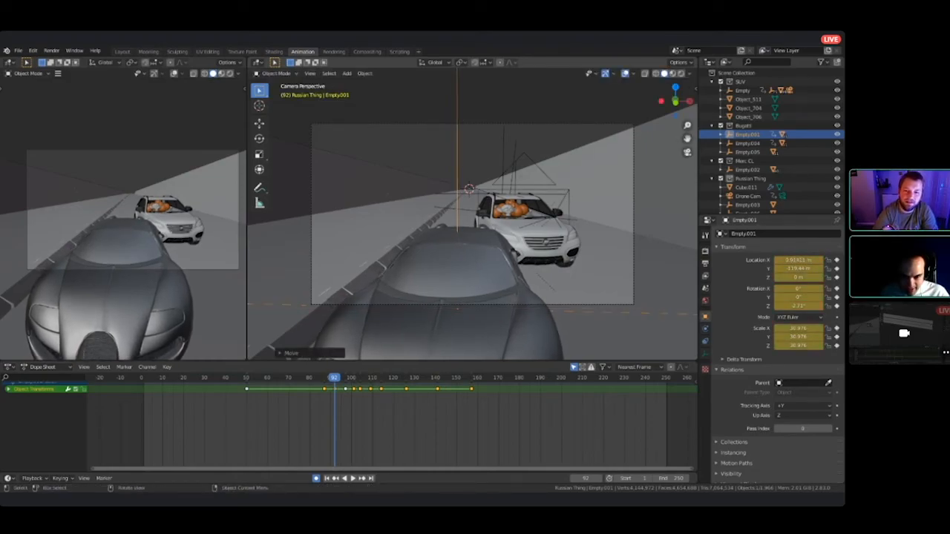
- At frame 94, rotate Empty.001 around global Z to about -12.3° and move it along Y to about -121.8 m
{"action": "left_click", "coordinate": [315, 378]}
{"action": "key", "text": "space"}
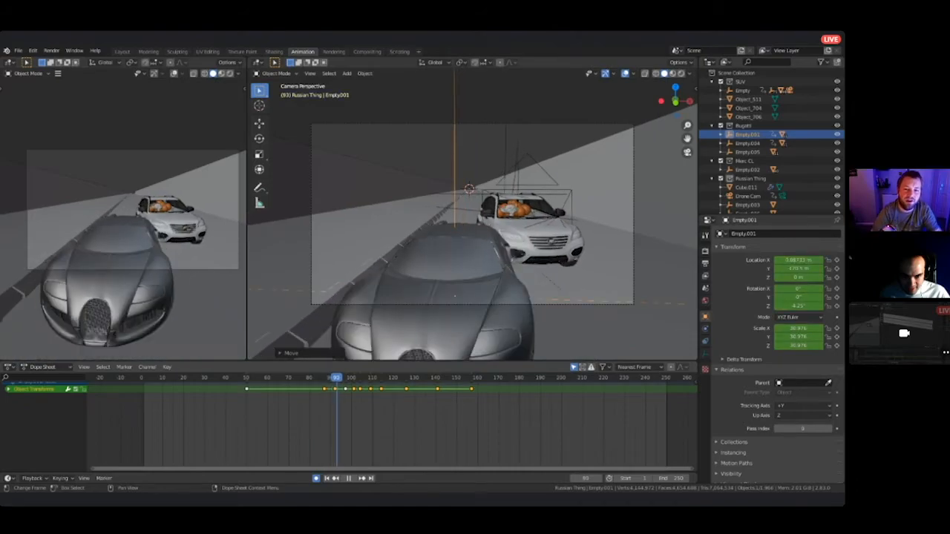
{"action": "key", "text": "space"}
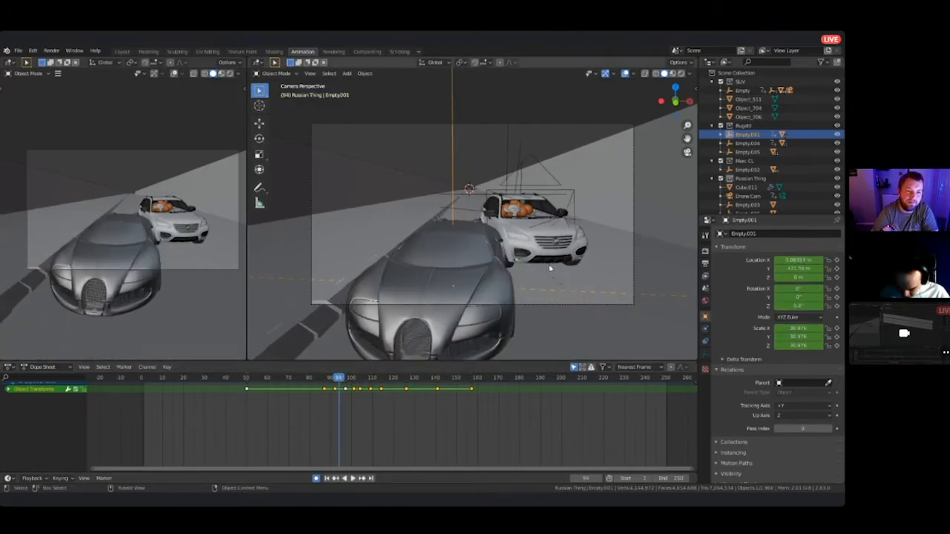
{"action": "key", "text": "r"}
{"action": "left_click", "coordinate": [552, 276]}
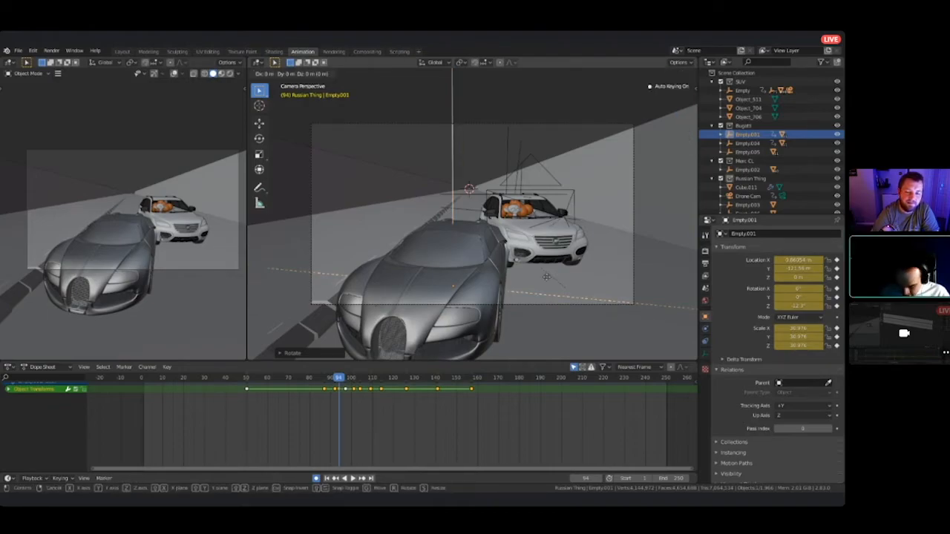
{"action": "key", "text": "Return"}
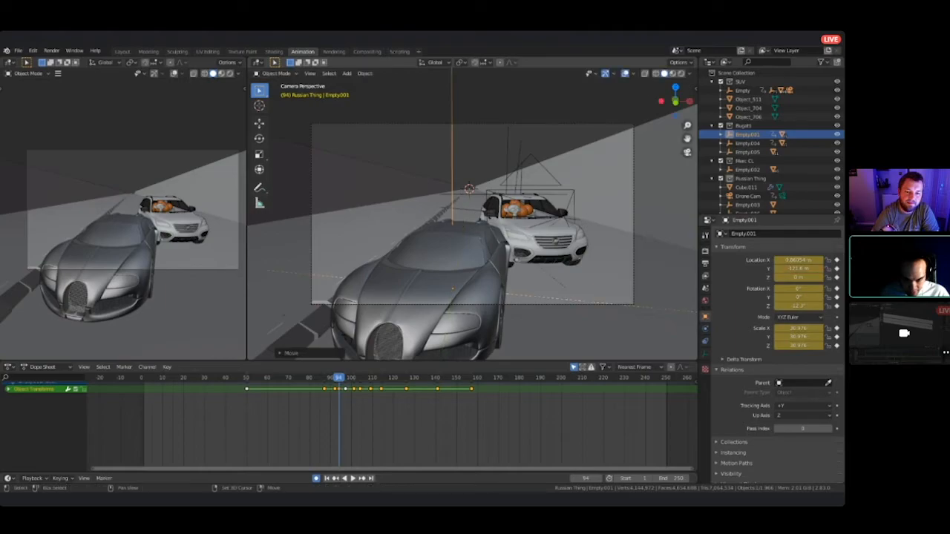
- Replay and scrub through the crash in the camera view to check the Bugatti's swerve and tumble
{"action": "key", "text": "space"}
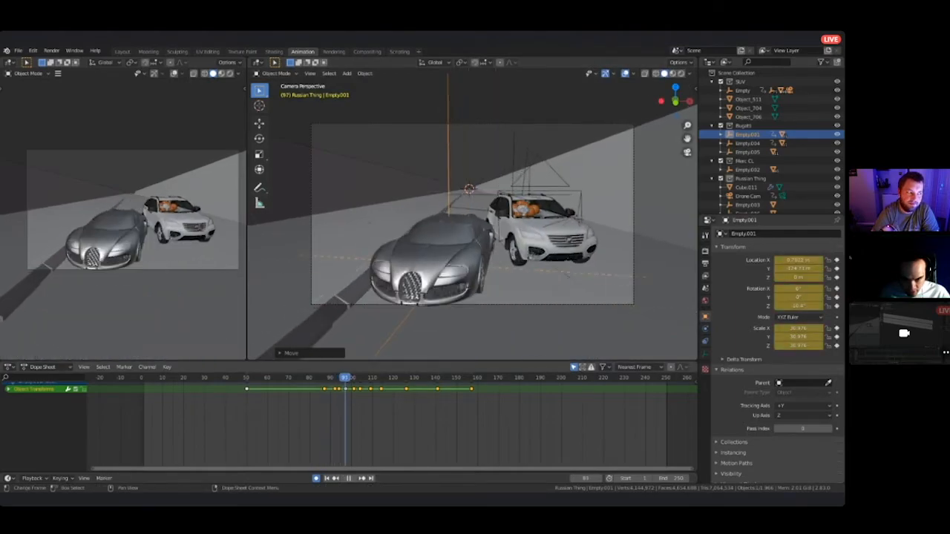
{"action": "mouse_move", "coordinate": [368, 377]}
{"action": "left_mouse_down"}
{"action": "mouse_move", "coordinate": [314, 376]}
{"action": "mouse_move", "coordinate": [364, 377]}
{"action": "left_mouse_up"}
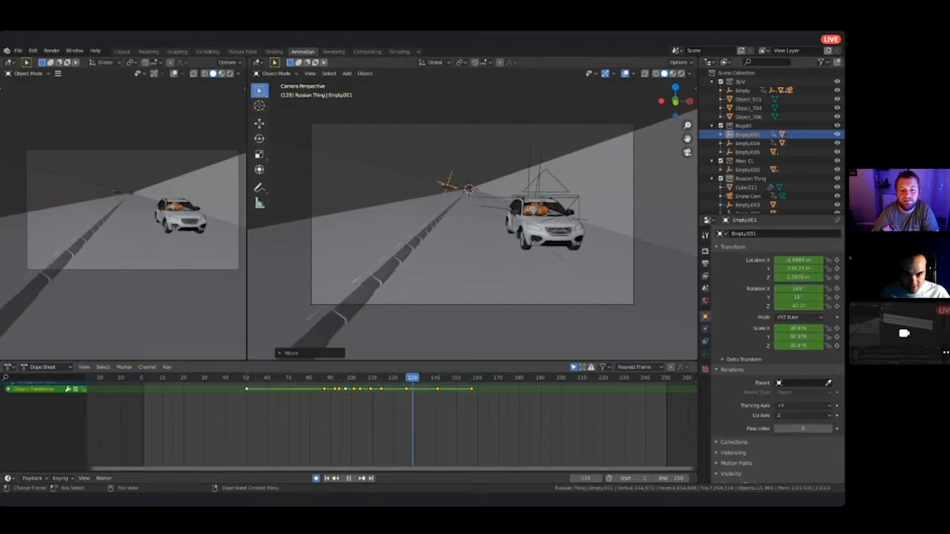
{"action": "left_click_drag", "start_coordinate": [485, 377], "coordinate": [368, 378]}
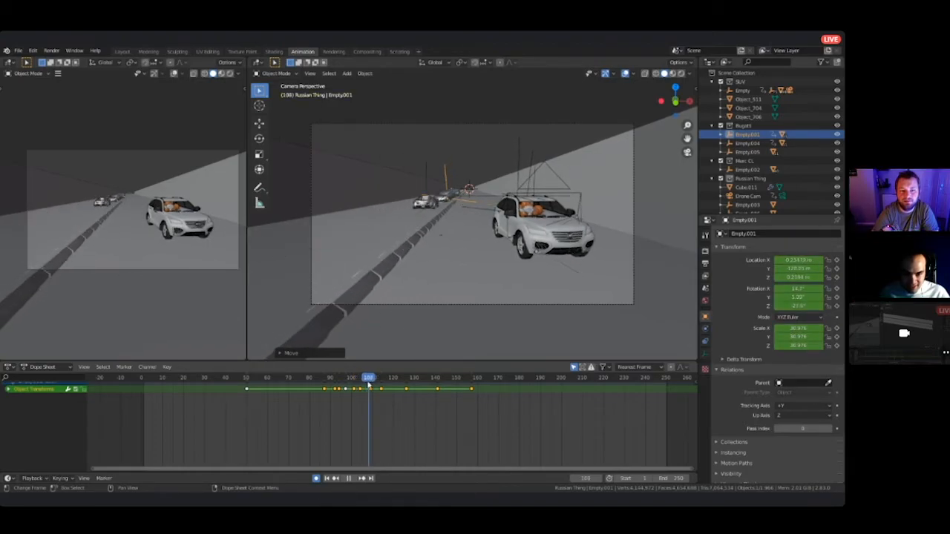
- At frame 109, select the Bugatti empties Empty.001 and Empty.004 and move both along the road closer to the SUV
{"action": "left_click_drag", "start_coordinate": [368, 378], "coordinate": [371, 378]}
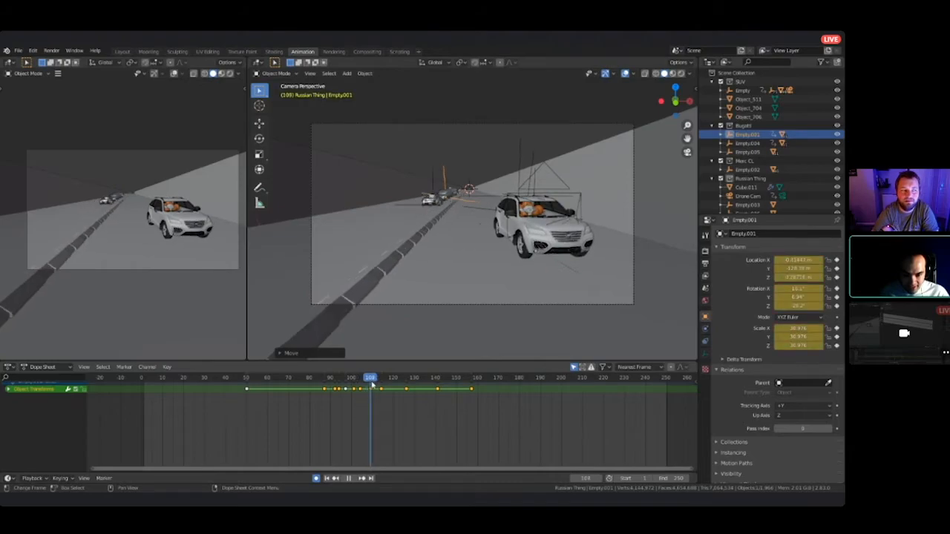
{"action": "middle_click_drag", "start_coordinate": [445, 223], "coordinate": [445, 282]}
{"action": "scroll", "coordinate": [445, 245], "scroll_direction": "down", "scroll_amount": 5}
{"action": "middle_click_drag", "start_coordinate": [445, 245], "coordinate": [467, 245]}
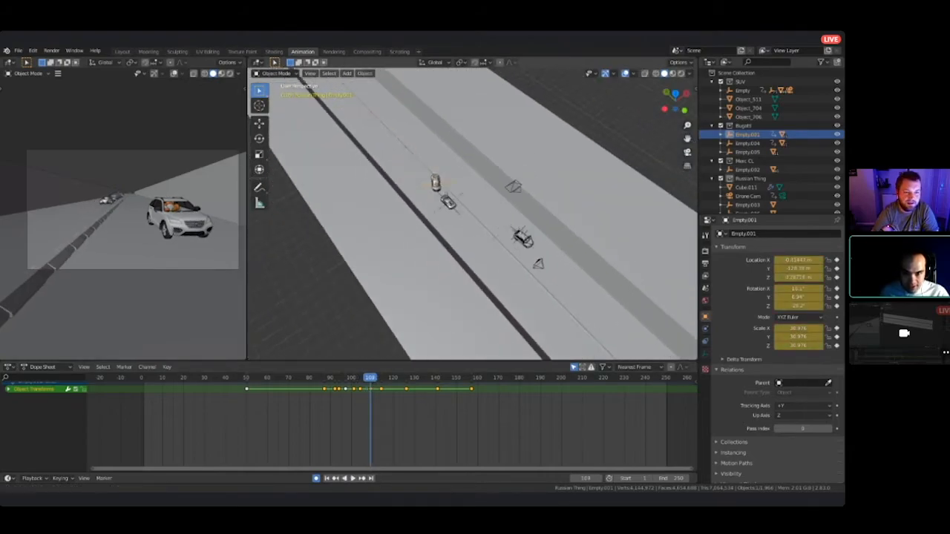
{"action": "scroll", "coordinate": [453, 215], "scroll_direction": "up", "scroll_amount": 5}
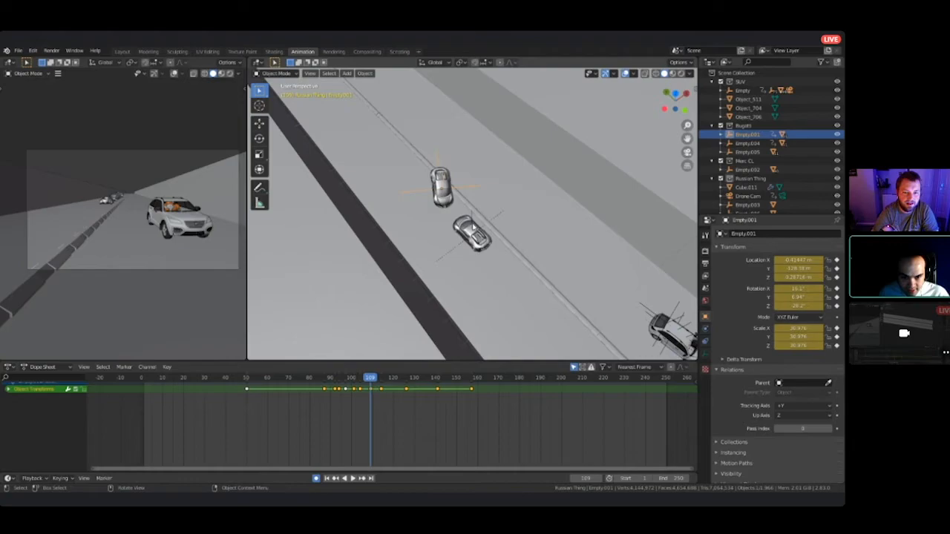
{"action": "left_click", "coordinate": [486, 215]}
{"action": "left_click", "coordinate": [472, 218]}
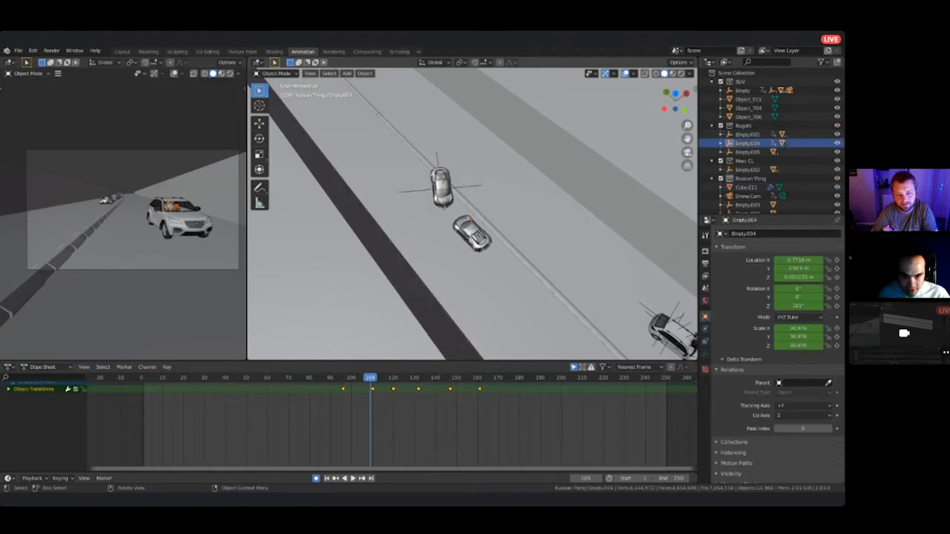
{"action": "left_click", "coordinate": [467, 191], "text": "shift"}
{"action": "key", "text": "g"}
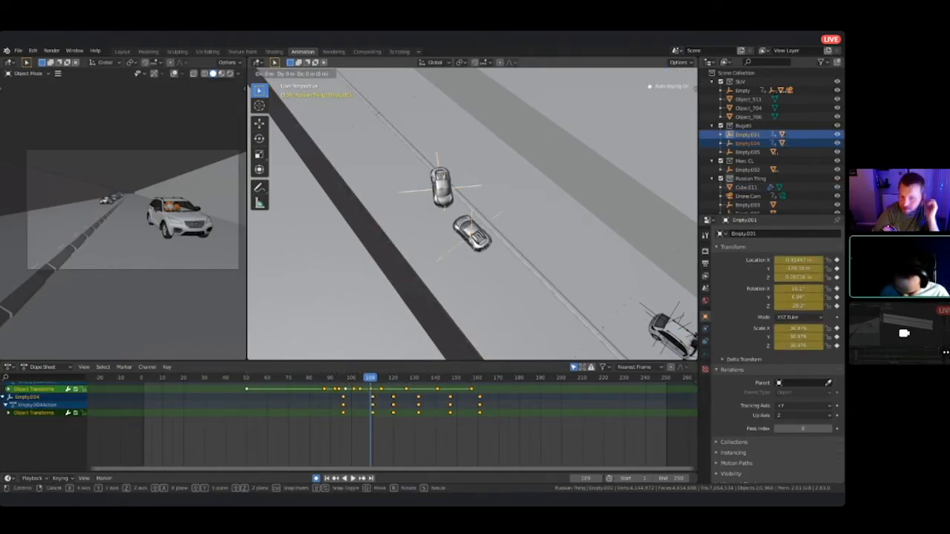
{"action": "key", "text": "Return"}
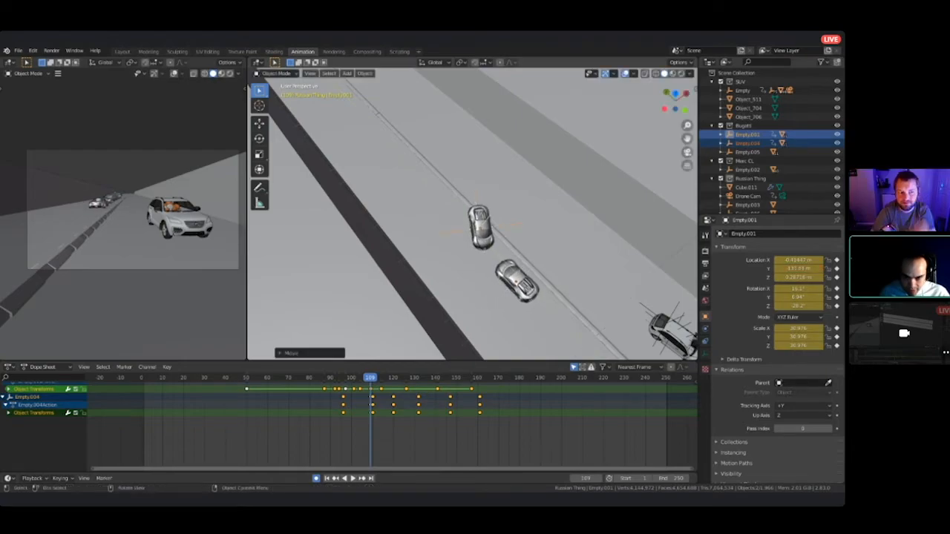
- Clear Empty.004's duplicate keyframe beside frame 109 and replay the collision from above and through the camera
{"action": "left_click", "coordinate": [371, 406]}
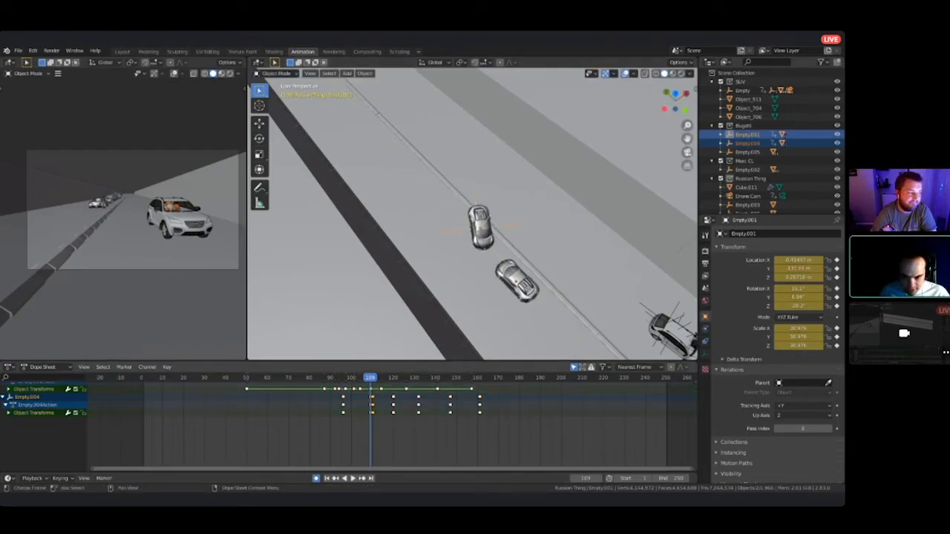
{"action": "key", "text": "space"}
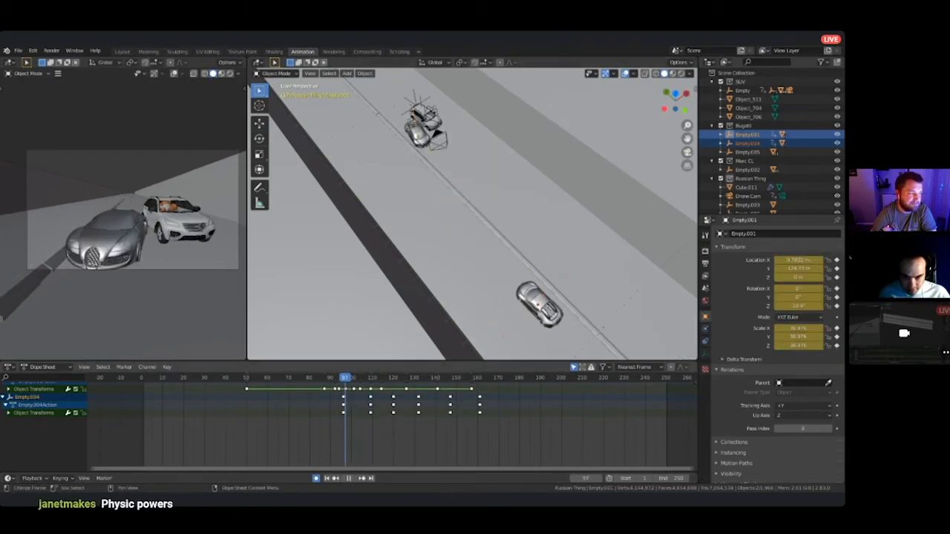
{"action": "key", "text": "space"}
{"action": "left_click_drag", "start_coordinate": [406, 377], "coordinate": [363, 377]}
{"action": "middle_click_drag", "start_coordinate": [475, 222], "coordinate": [481, 211]}
{"action": "key", "text": "KP_0"}
{"action": "left_click_drag", "start_coordinate": [364, 377], "coordinate": [370, 397]}
- At frame 104, tip Empty.001's Bugatti steeply onto one end and raise it to about 0.6 m on Z
{"action": "left_click", "coordinate": [461, 206]}
{"action": "left_click", "coordinate": [443, 199]}
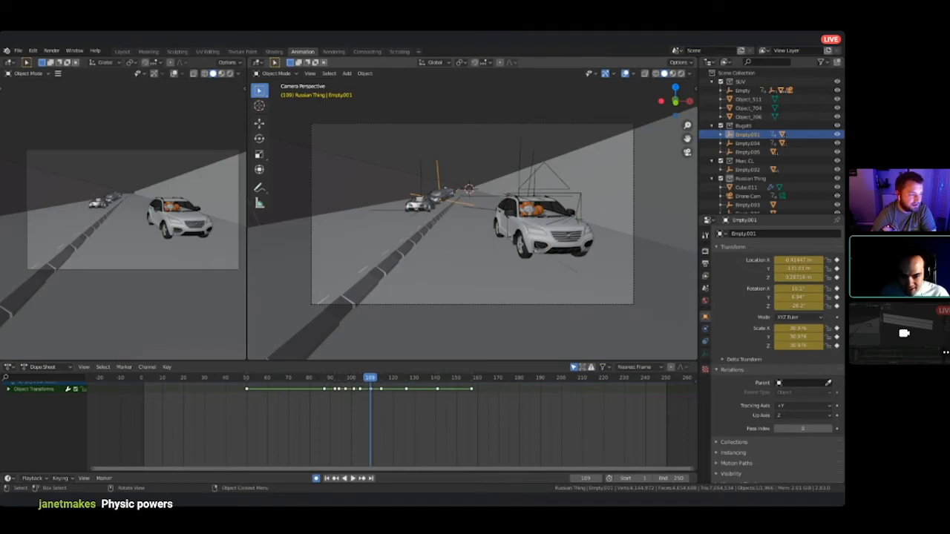
{"action": "key", "text": "space"}
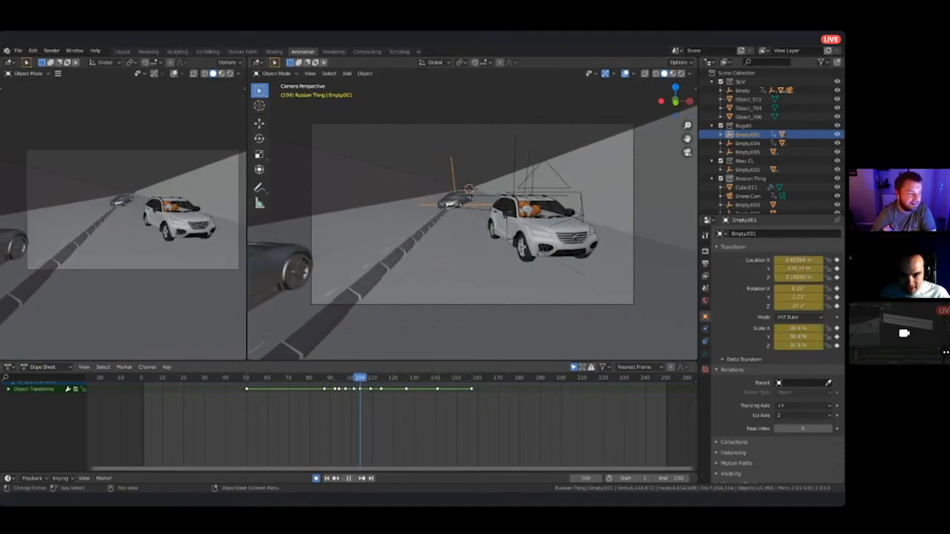
{"action": "key", "text": "Escape"}
{"action": "middle_click_drag", "start_coordinate": [416, 208], "coordinate": [564, 222]}
{"action": "scroll", "coordinate": [472, 212], "scroll_direction": "down", "scroll_amount": 4}
{"action": "middle_click_drag", "start_coordinate": [334, 223], "coordinate": [470, 249], "text": "shift"}
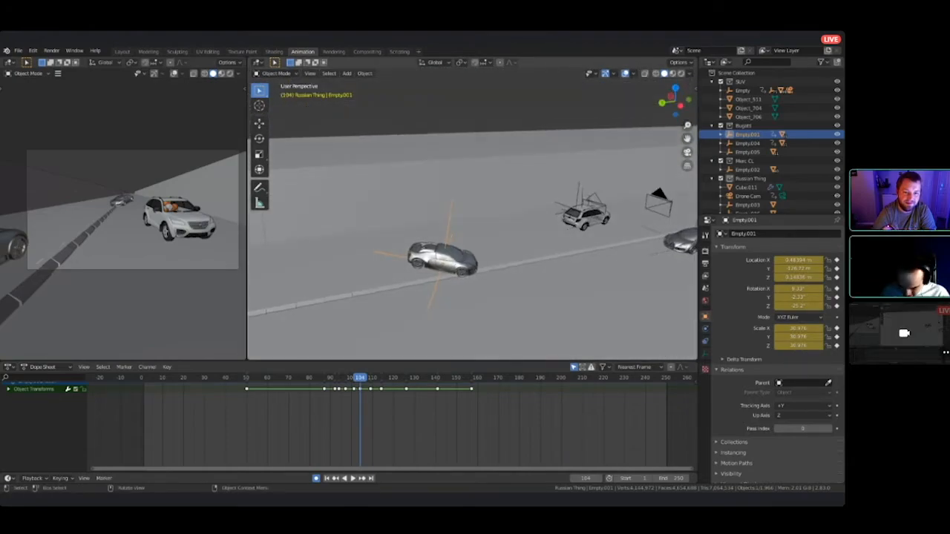
{"action": "key", "text": "r"}
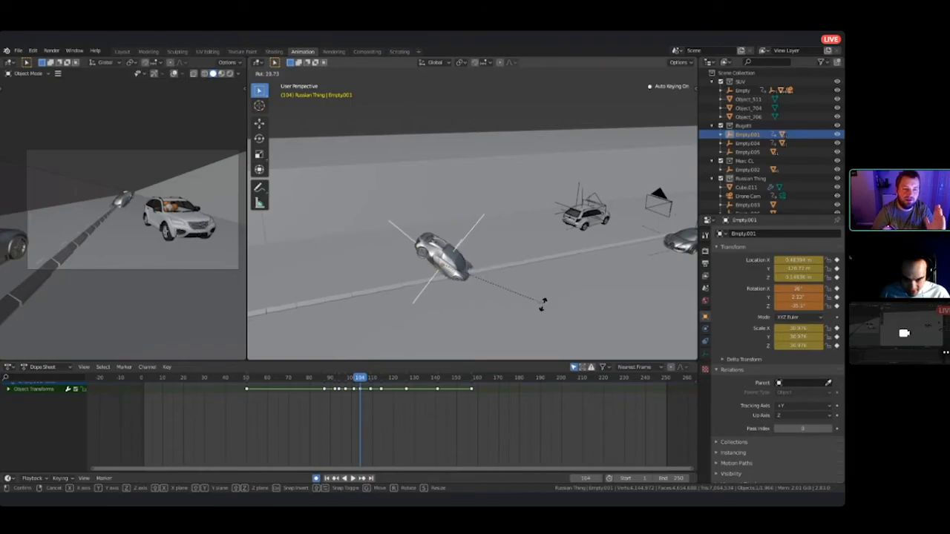
{"action": "left_click", "coordinate": [542, 304]}
{"action": "key", "text": "g"}
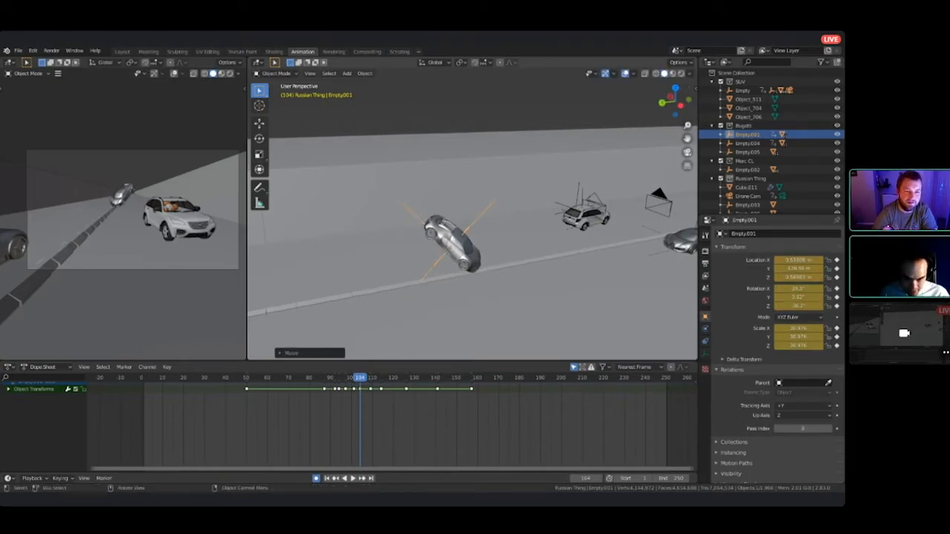
{"action": "left_click", "coordinate": [468, 241]}
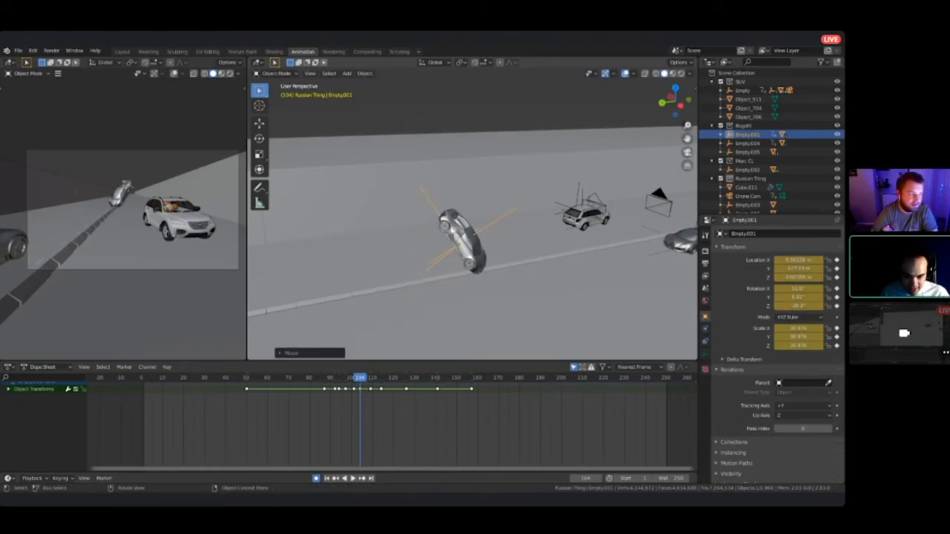
- At frame 109, rotate Empty.001's Bugatti to continue its steep tumble and lift it about 0.4 m above its keyed height
{"action": "left_click_drag", "start_coordinate": [360, 377], "coordinate": [350, 377]}
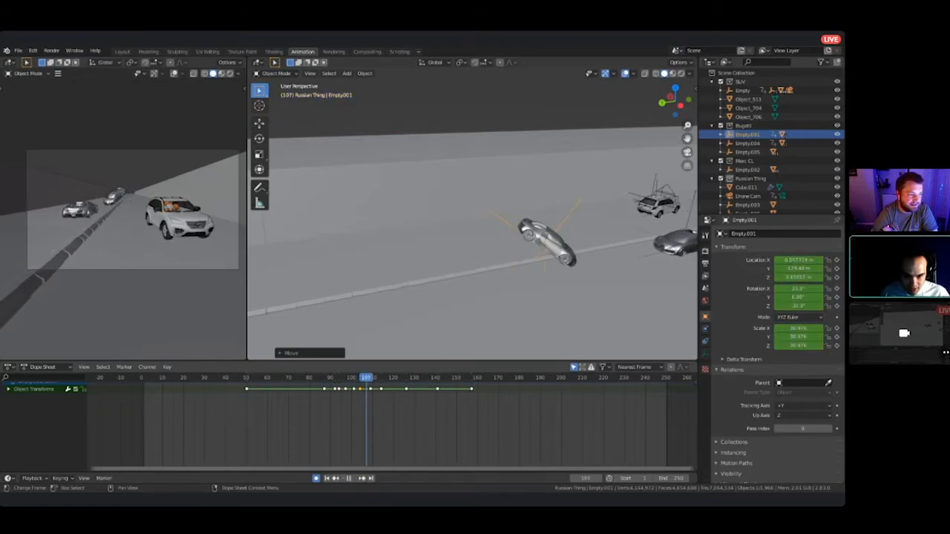
{"action": "key", "text": "space"}
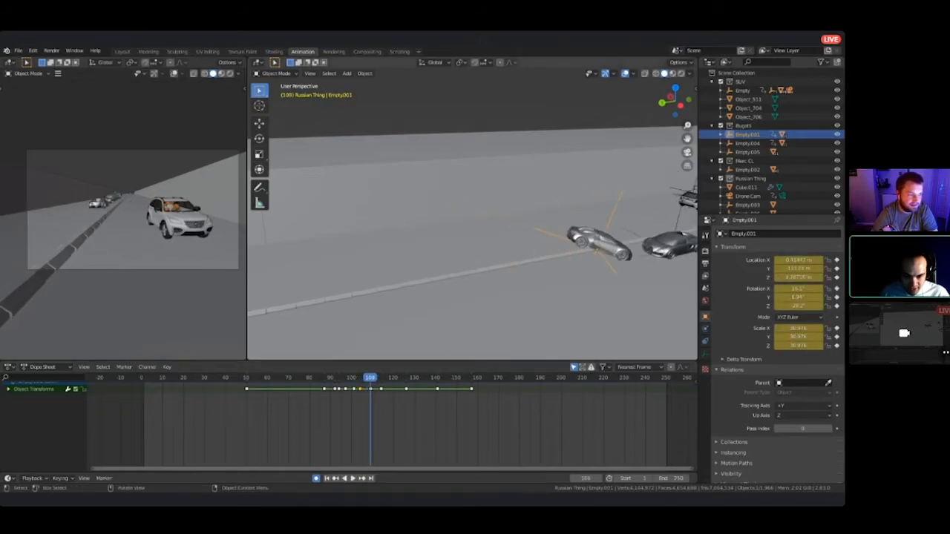
{"action": "middle_click_drag", "start_coordinate": [600, 241], "coordinate": [452, 256], "text": "shift"}
{"action": "key", "text": "r"}
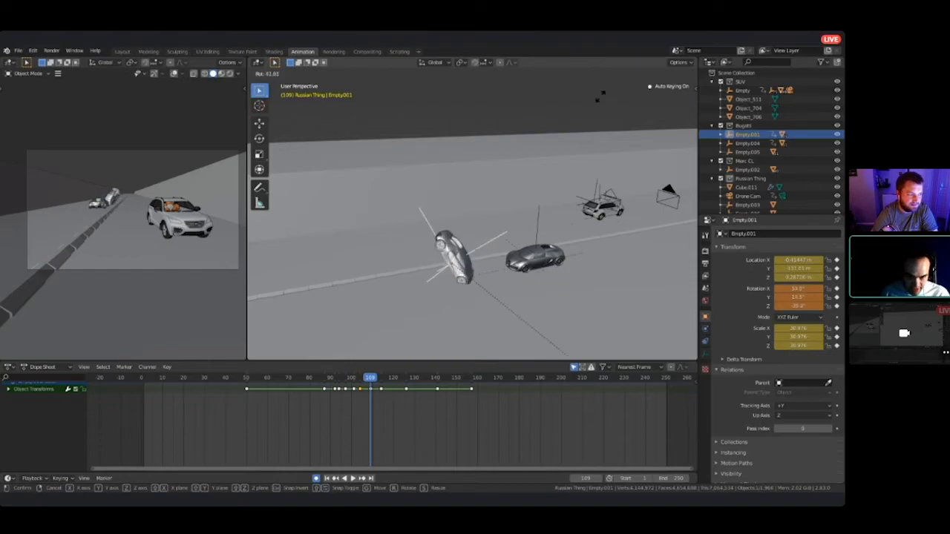
{"action": "left_click", "coordinate": [598, 104]}
{"action": "key", "text": "g"}
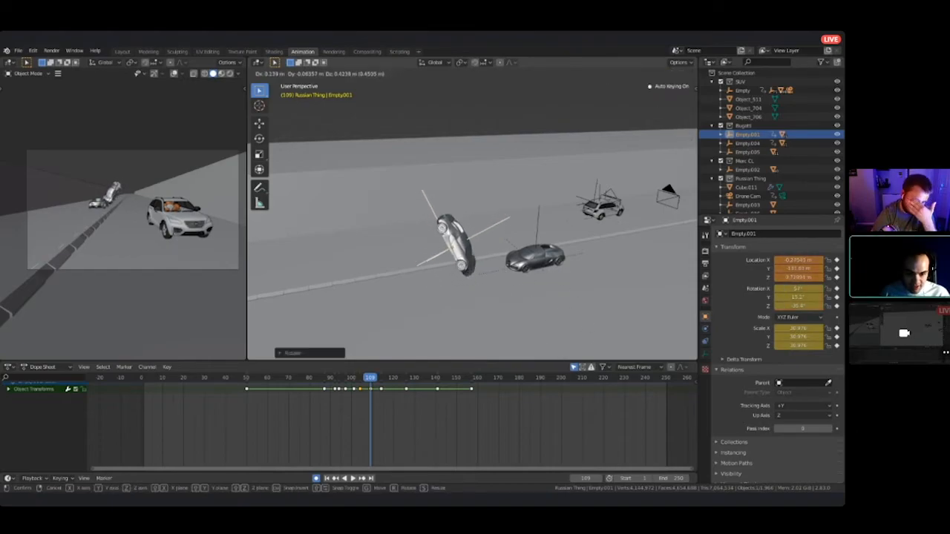
{"action": "key", "text": "Return"}
- Replay the tumble, expand Empty.001's transform channels and delete its Y Location keyframe at frame 114
{"action": "key", "text": "space"}
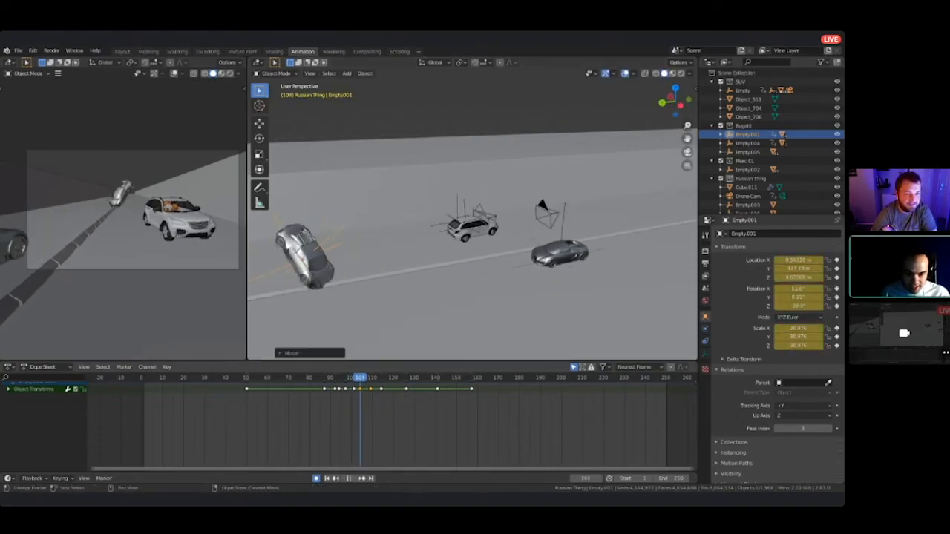
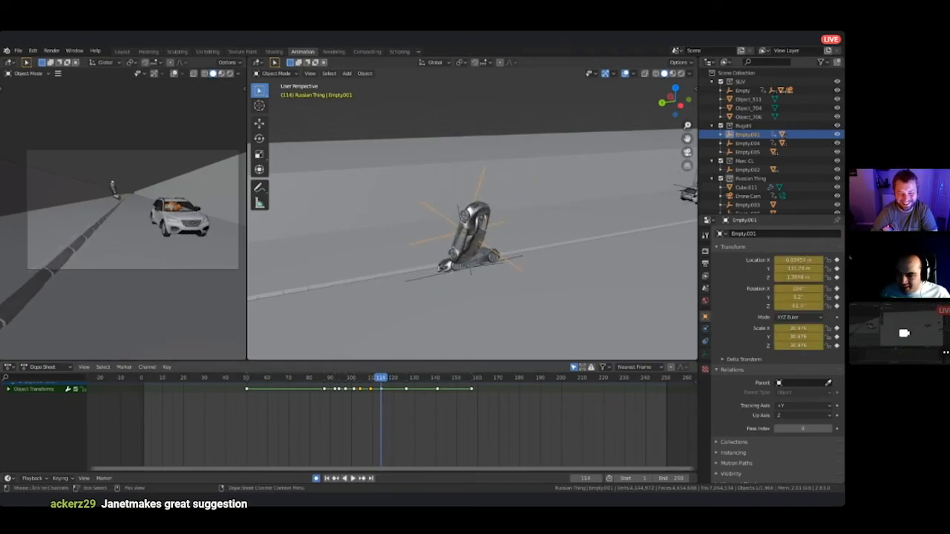
{"action": "left_click", "coordinate": [8, 389]}
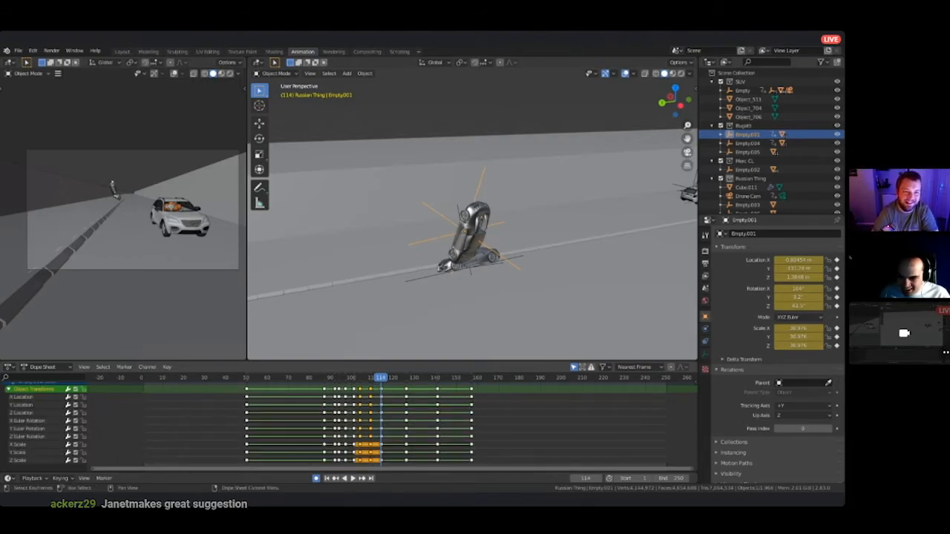
{"action": "left_click", "coordinate": [220, 402]}
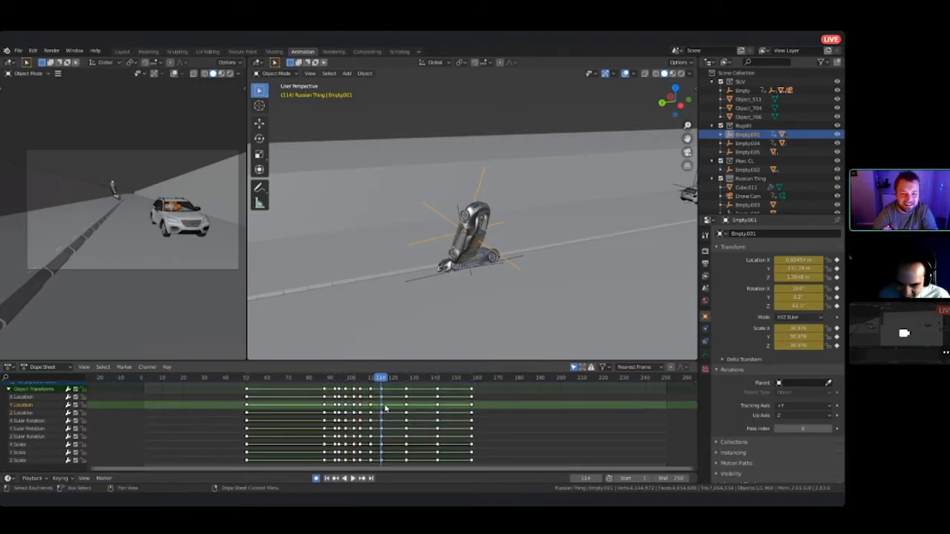
{"action": "key", "text": "ctrl+z"}
{"action": "key", "text": "ctrl+shift+z"}
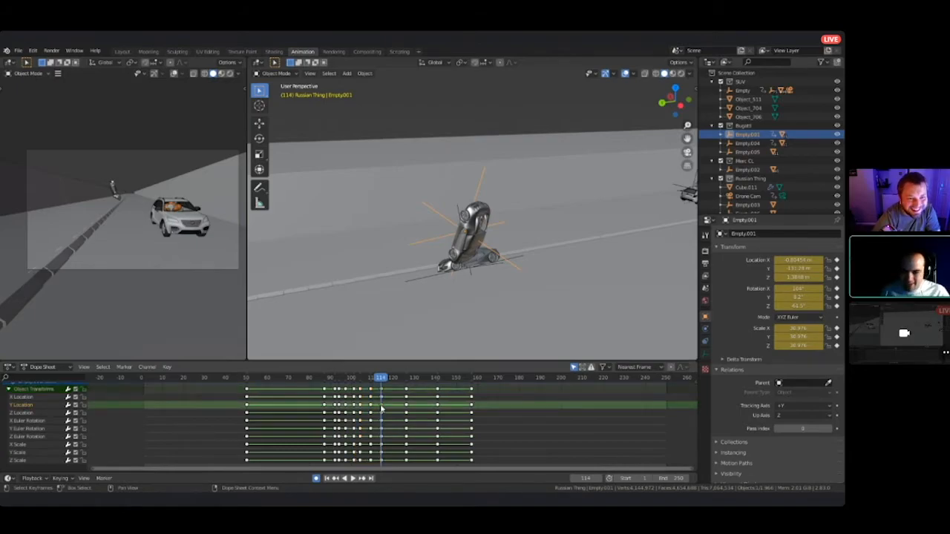
{"action": "mouse_move", "coordinate": [378, 379]}
{"action": "left_mouse_down"}
{"action": "mouse_move", "coordinate": [356, 379]}
{"action": "mouse_move", "coordinate": [376, 381]}
{"action": "left_mouse_up"}
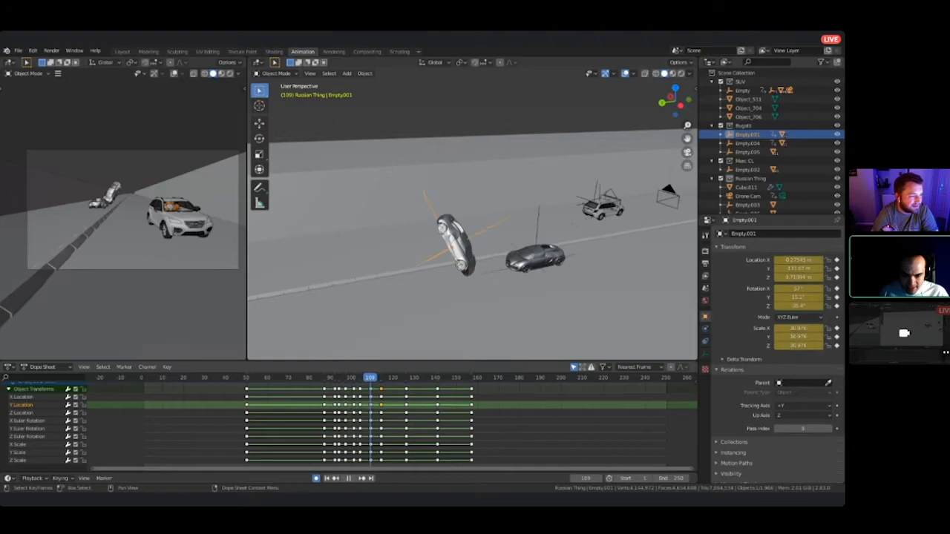
{"action": "key", "text": "space"}
{"action": "key", "text": "x"}
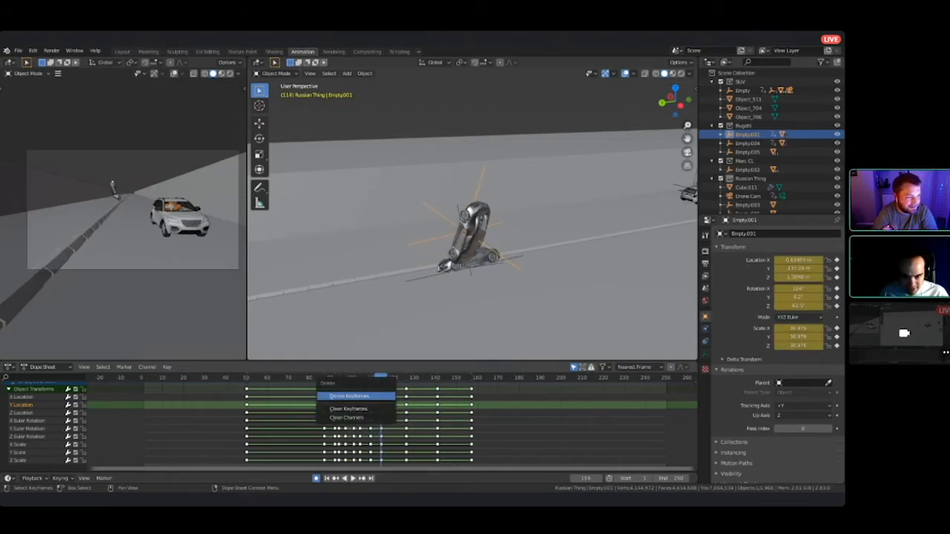
{"action": "left_click", "coordinate": [370, 396]}
- At frame 109, rotate Empty.001's Bugatti about -41° around the global Z axis
{"action": "mouse_move", "coordinate": [384, 379]}
{"action": "left_mouse_down"}
{"action": "mouse_move", "coordinate": [339, 379]}
{"action": "mouse_move", "coordinate": [377, 379]}
{"action": "left_mouse_up"}
{"action": "key", "text": "space"}
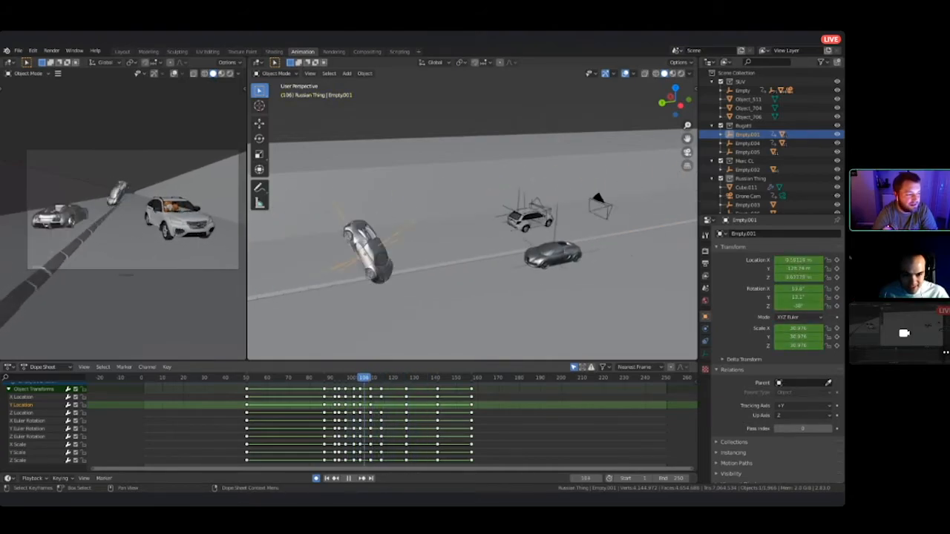
{"action": "key", "text": "Escape"}
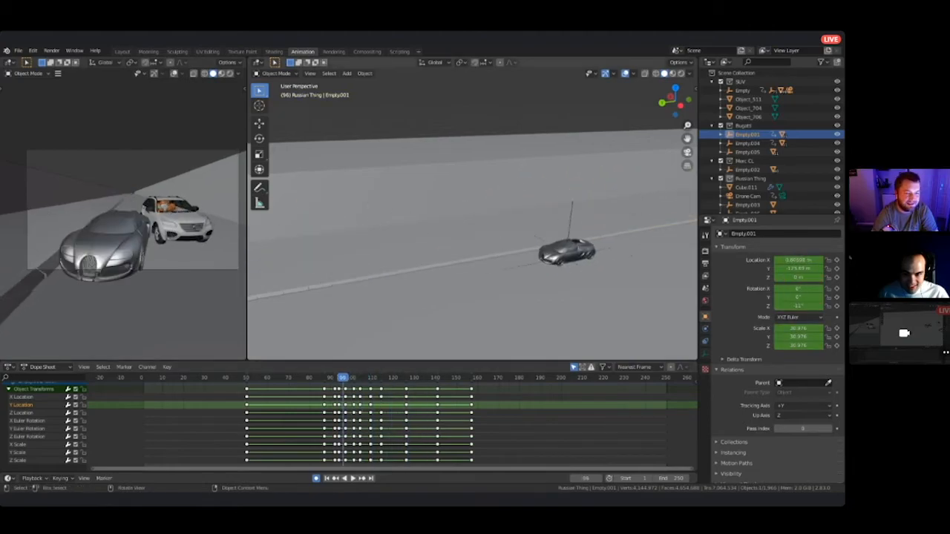
{"action": "key", "text": "space"}
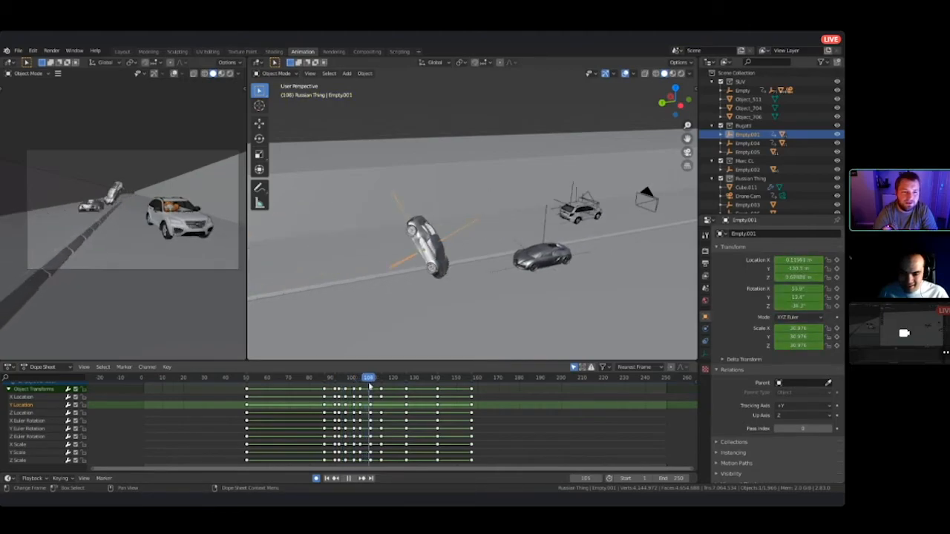
{"action": "key", "text": "space"}
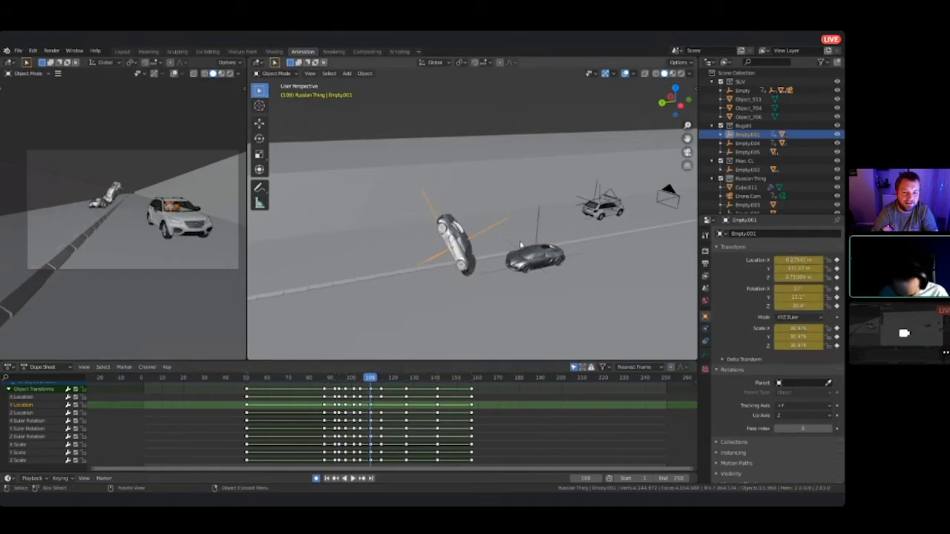
{"action": "key", "text": "r"}
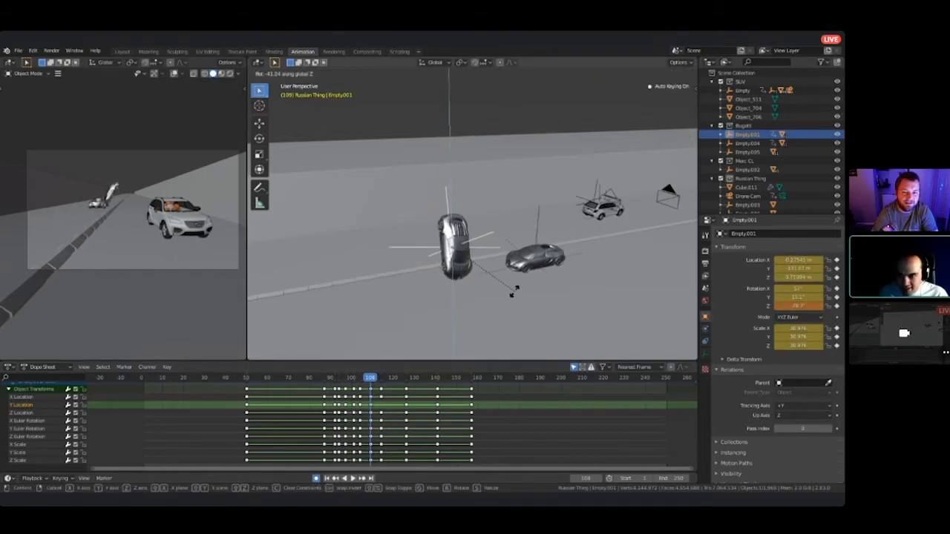
{"action": "left_click", "coordinate": [512, 294]}
- Replay the collision and tumble, including through the scene camera from frame 103, with a closer view of the cars
{"action": "key", "text": "space"}
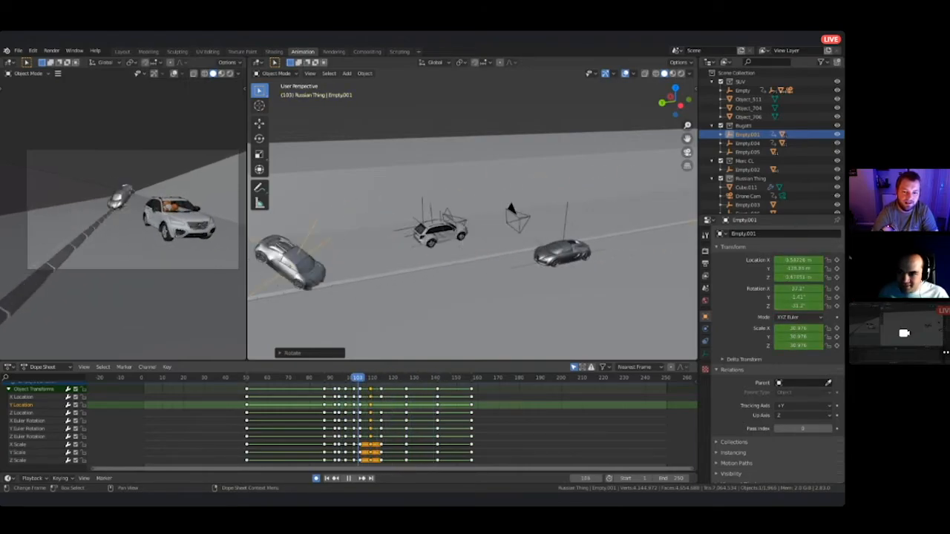
{"action": "left_click_drag", "start_coordinate": [395, 378], "coordinate": [358, 378]}
{"action": "key", "text": "KP_0"}
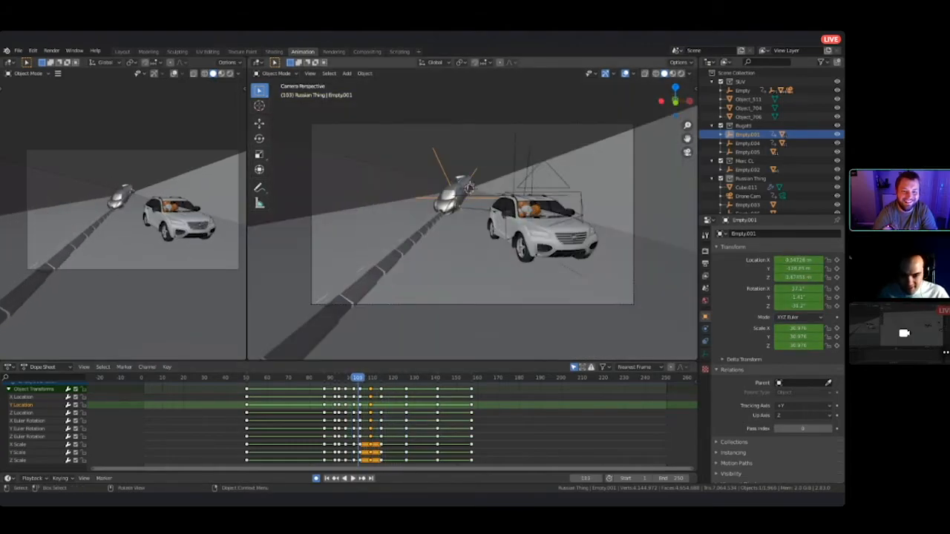
{"action": "key", "text": "space"}
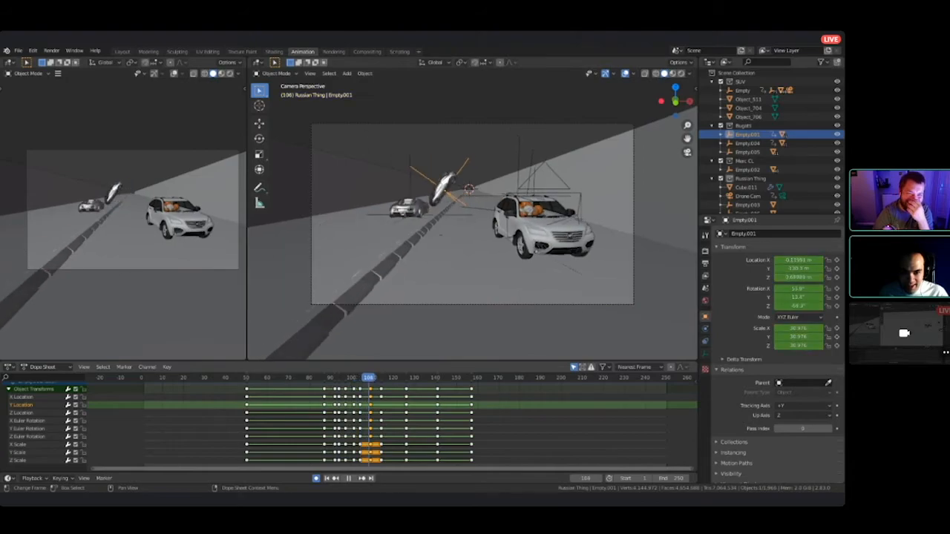
{"action": "key", "text": "space"}
{"action": "scroll", "coordinate": [472, 214], "scroll_direction": "up", "scroll_amount": 6}
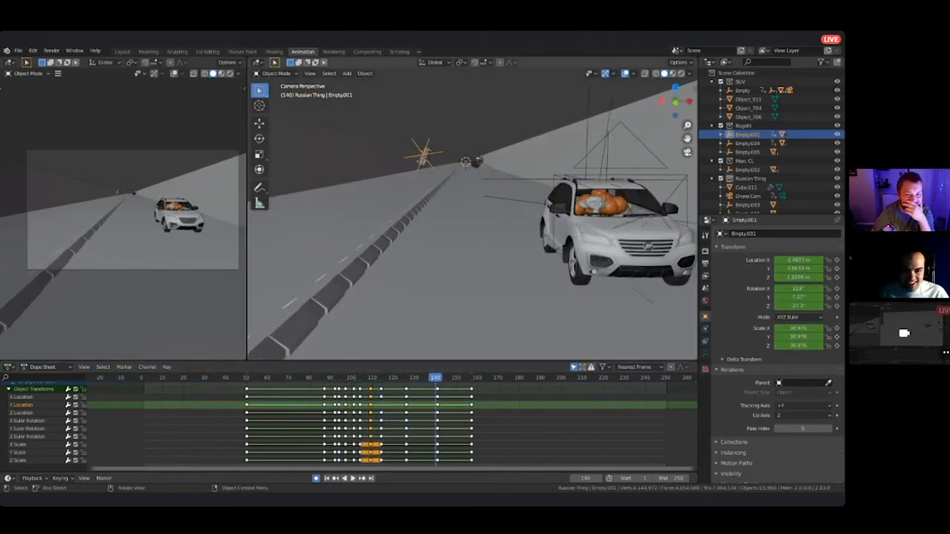
- Play the animation from frame 0 through the camera view to review the SUV's motion
{"action": "middle_click_drag", "start_coordinate": [472, 213], "coordinate": [490, 281], "text": "shift"}
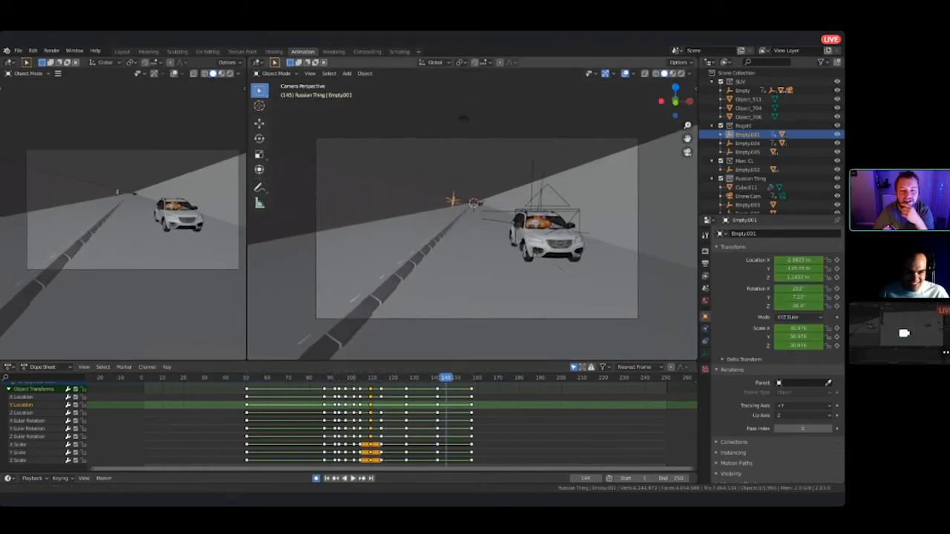
{"action": "scroll", "coordinate": [472, 223], "scroll_direction": "up", "scroll_amount": 1}
{"action": "left_click_drag", "start_coordinate": [446, 378], "coordinate": [141, 378]}
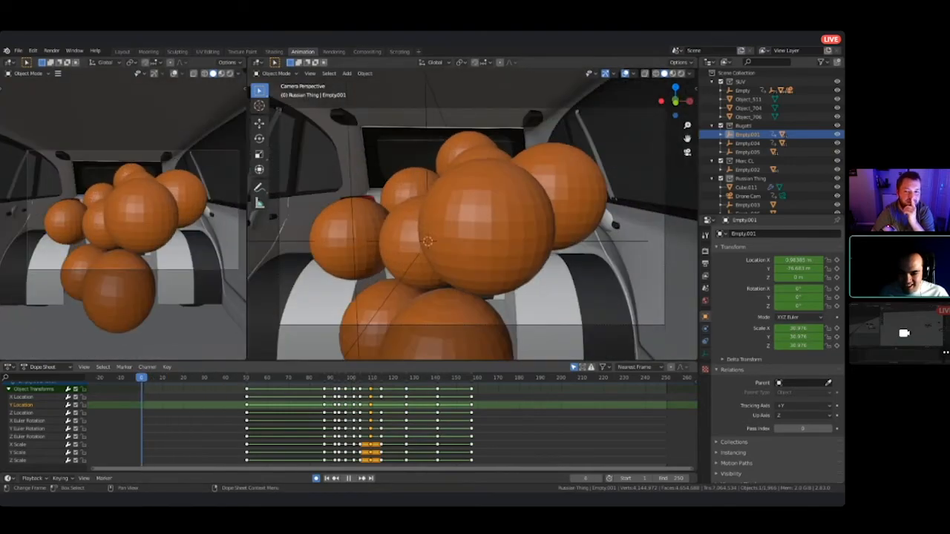
{"action": "left_click", "coordinate": [353, 478]}
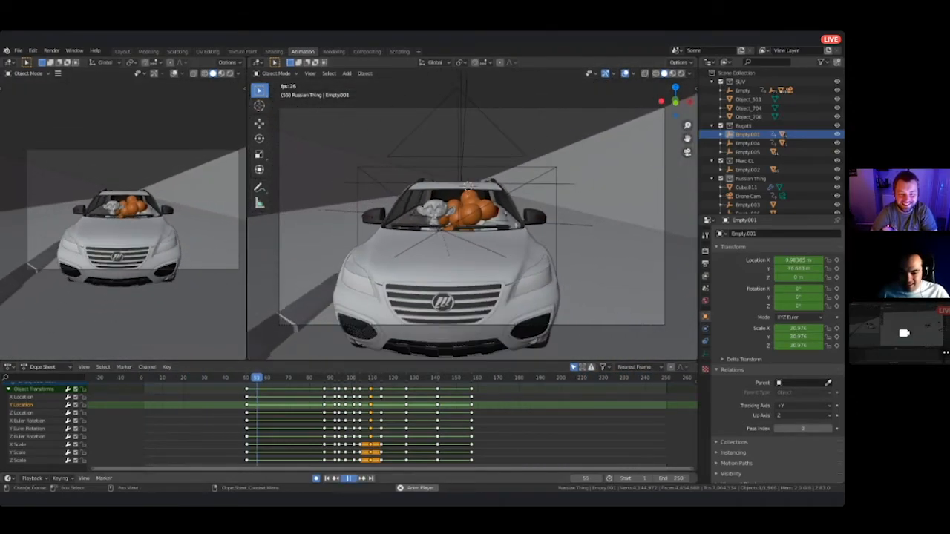
{"action": "key", "text": "space"}
- At frame 58, select the SUV's controlling empty and keyframe a slight shift along the global X axis
{"action": "mouse_move", "coordinate": [261, 378]}
{"action": "left_mouse_down"}
{"action": "mouse_move", "coordinate": [231, 377]}
{"action": "mouse_move", "coordinate": [280, 378]}
{"action": "mouse_move", "coordinate": [263, 377]}
{"action": "left_mouse_up"}
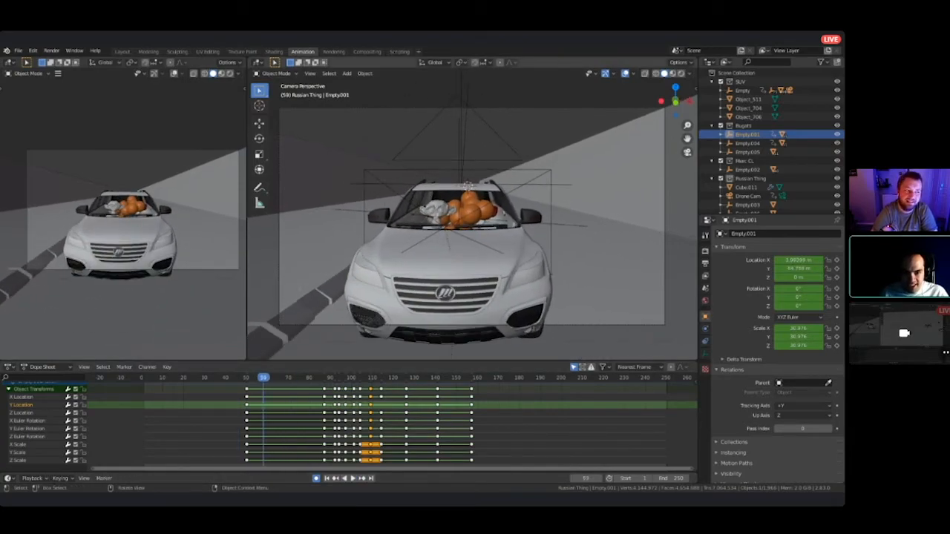
{"action": "left_click", "coordinate": [463, 109]}
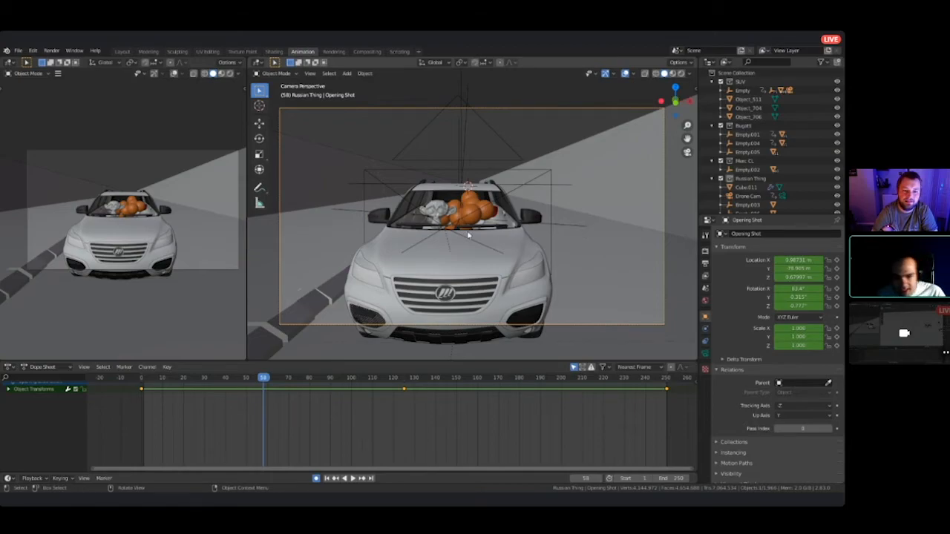
{"action": "left_click", "coordinate": [462, 168]}
{"action": "middle_click_drag", "start_coordinate": [462, 169], "coordinate": [586, 245]}
{"action": "scroll", "coordinate": [519, 234], "scroll_direction": "down", "scroll_amount": 4}
{"action": "middle_click_drag", "start_coordinate": [469, 271], "coordinate": [478, 319]}
{"action": "key", "text": "g"}
{"action": "key", "text": "x"}
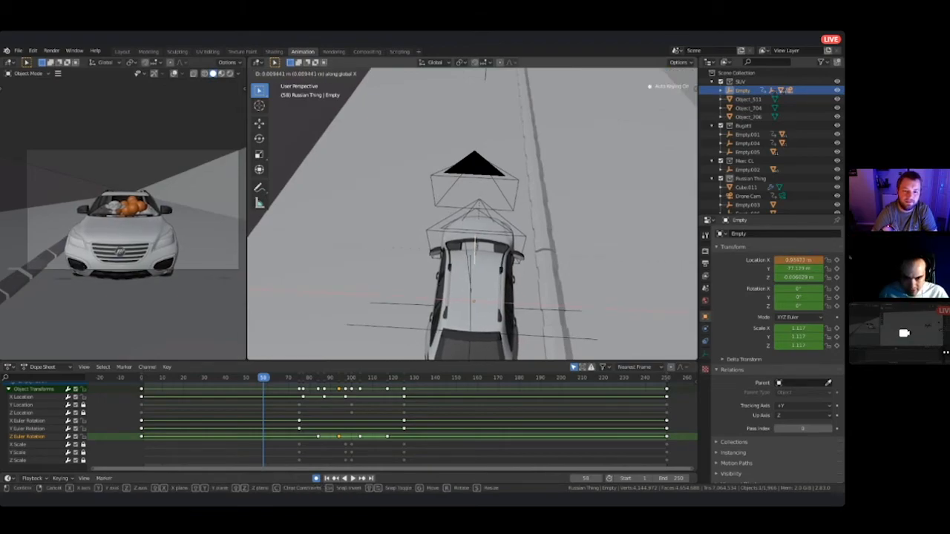
{"action": "key", "text": "Return"}
- At frame 65, keyframe the SUV's empty at about 1.02 m along X with a slight rotation about Z
{"action": "key", "text": "space"}
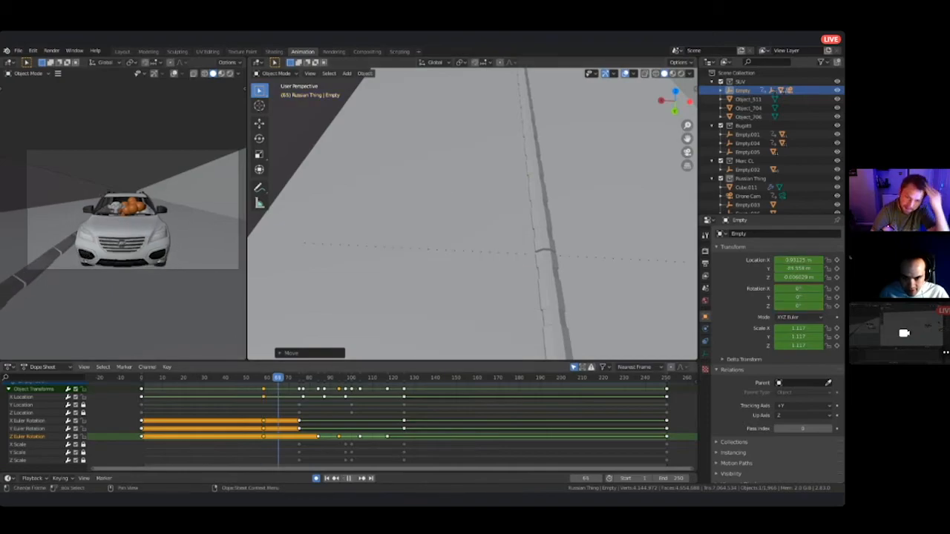
{"action": "key", "text": "space"}
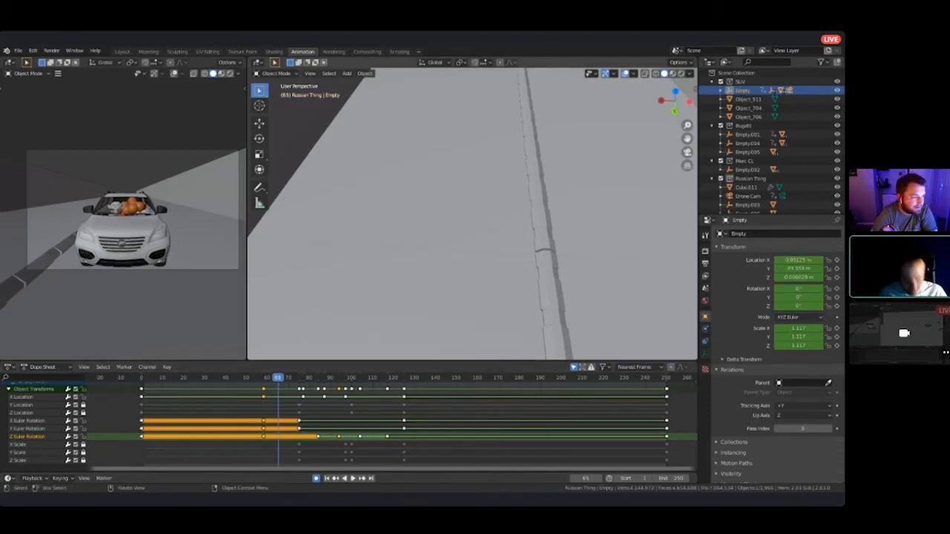
{"action": "key", "text": "KP_0"}
{"action": "key", "text": "g"}
{"action": "key", "text": "x"}
{"action": "key", "text": "Return"}
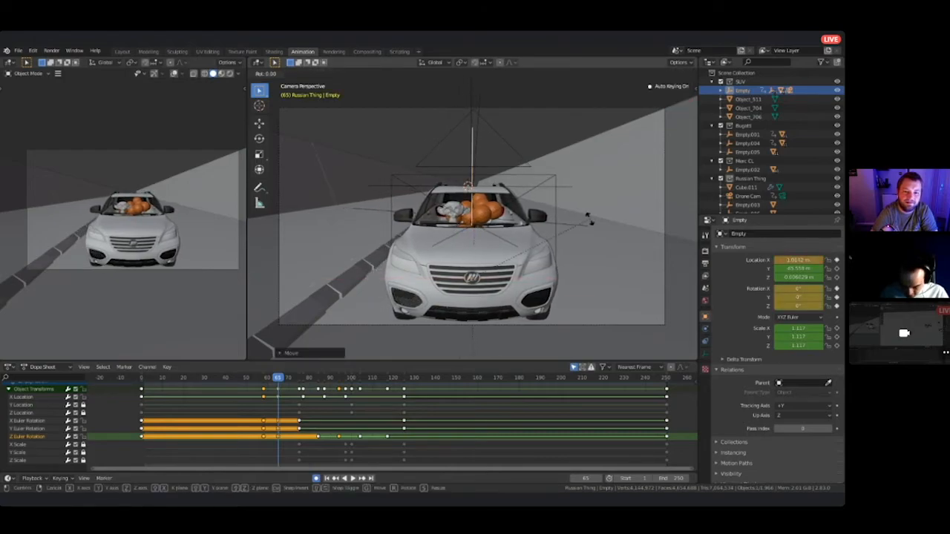
{"action": "key", "text": "r"}
{"action": "key", "text": "z"}
{"action": "key", "text": "Return"}
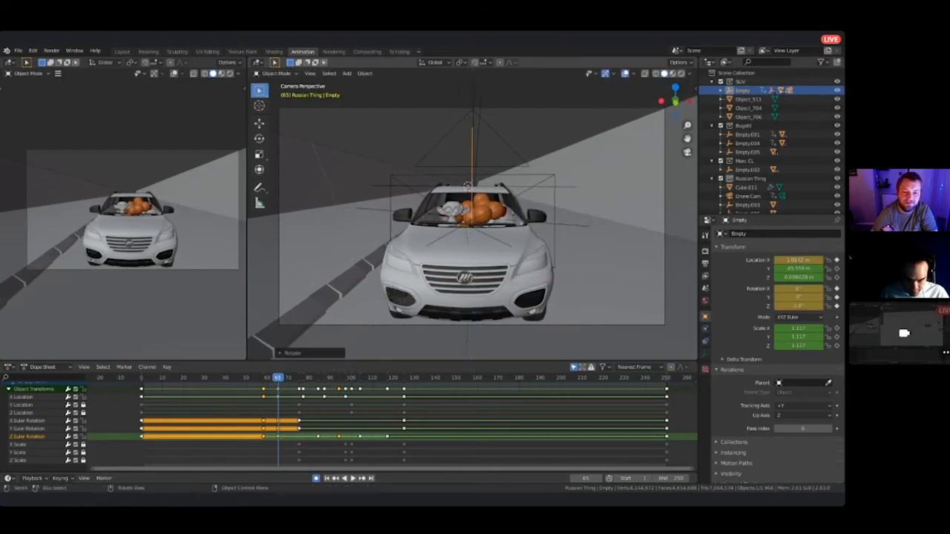
- At frame 79, keyframe the SUV's empty rotated to about 10° on Z and shifted to about 1.03 m on X
{"action": "key", "text": "space"}
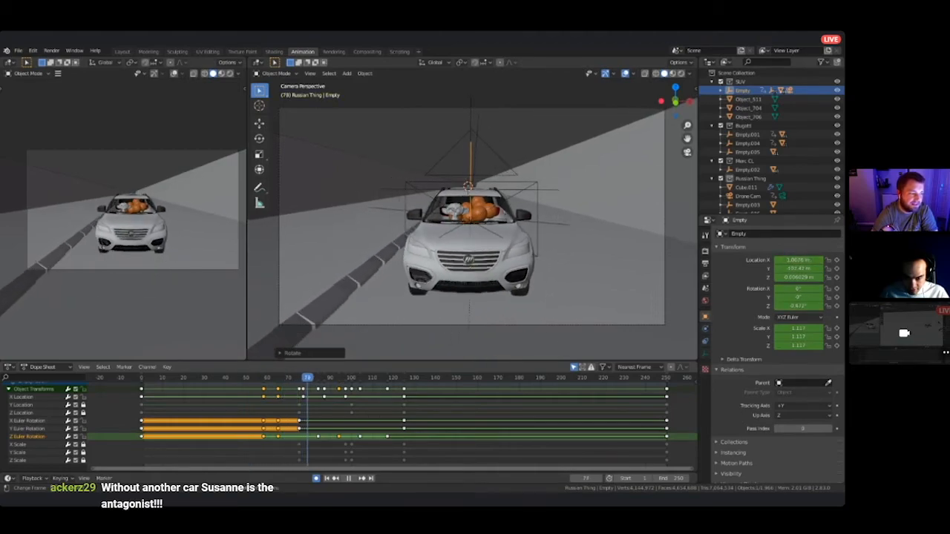
{"action": "key", "text": "space"}
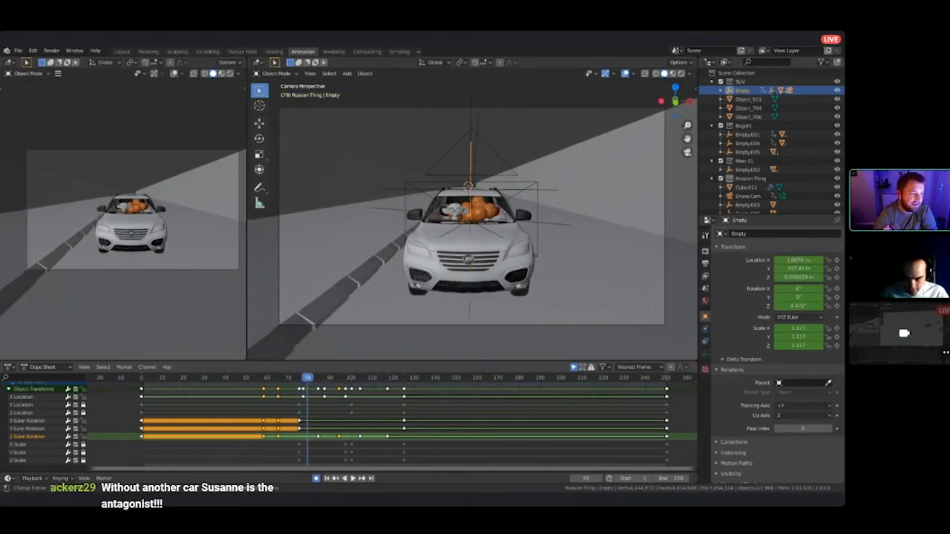
{"action": "key", "text": "r"}
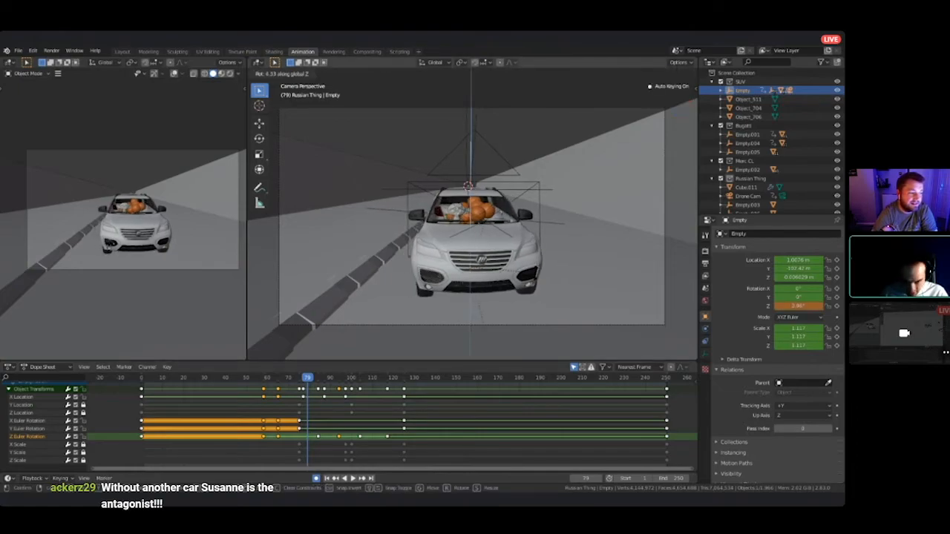
{"action": "key", "text": "Return"}
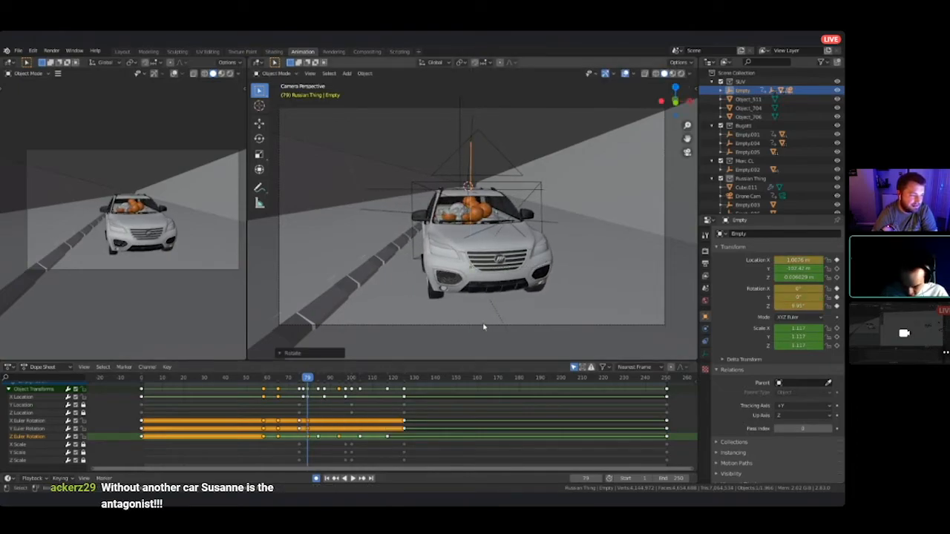
{"action": "key", "text": "g"}
{"action": "key", "text": "x"}
{"action": "key", "text": "Return"}
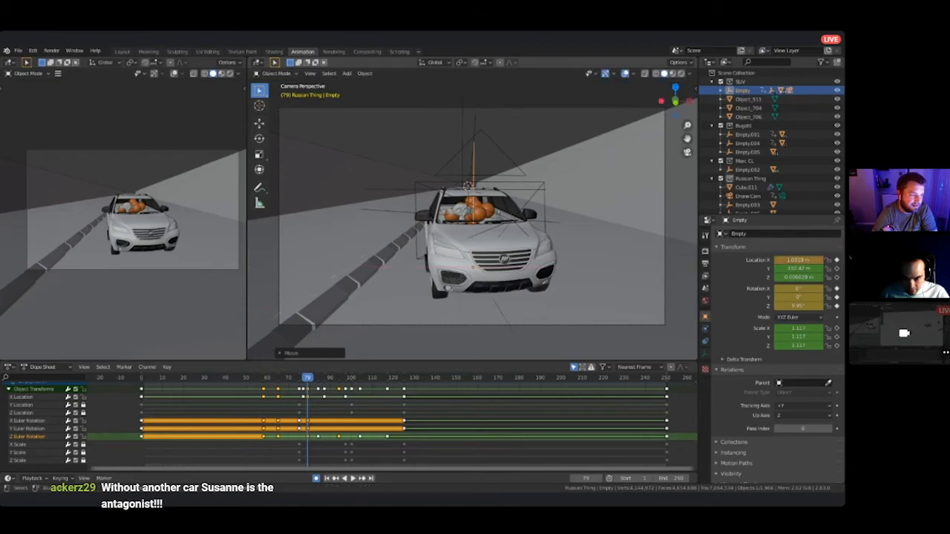
- Play the animation from frame 58 to review the SUV's swerve
{"action": "left_click", "coordinate": [263, 377]}
{"action": "key", "text": "space"}
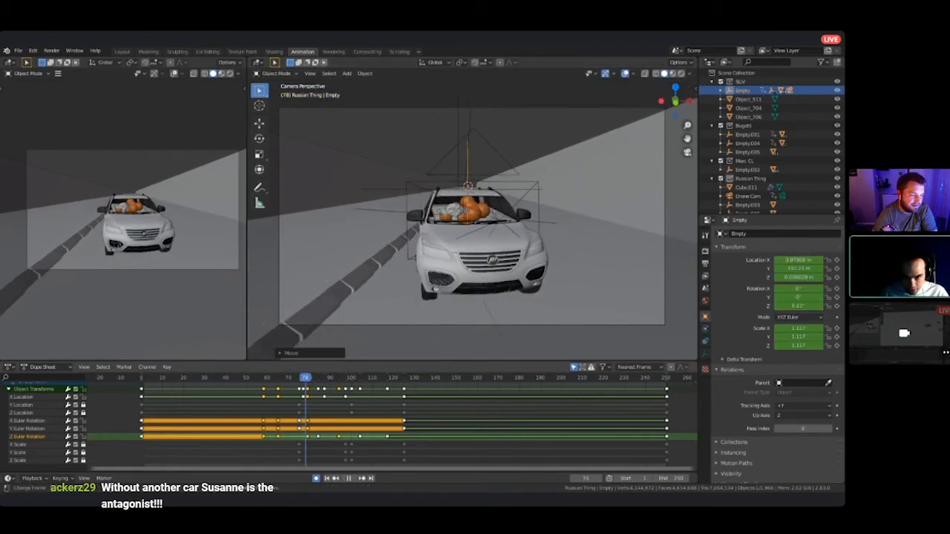
{"action": "left_click_drag", "start_coordinate": [457, 377], "coordinate": [257, 377]}
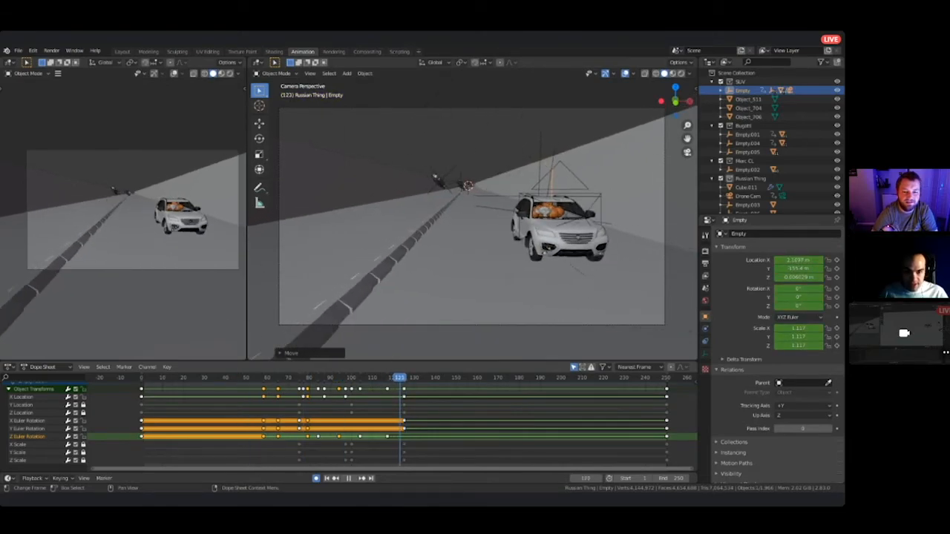
- At frame 45, select Empty.003 beside the road and move it along global Y to about -91 m
{"action": "left_click_drag", "start_coordinate": [403, 418], "coordinate": [236, 418]}
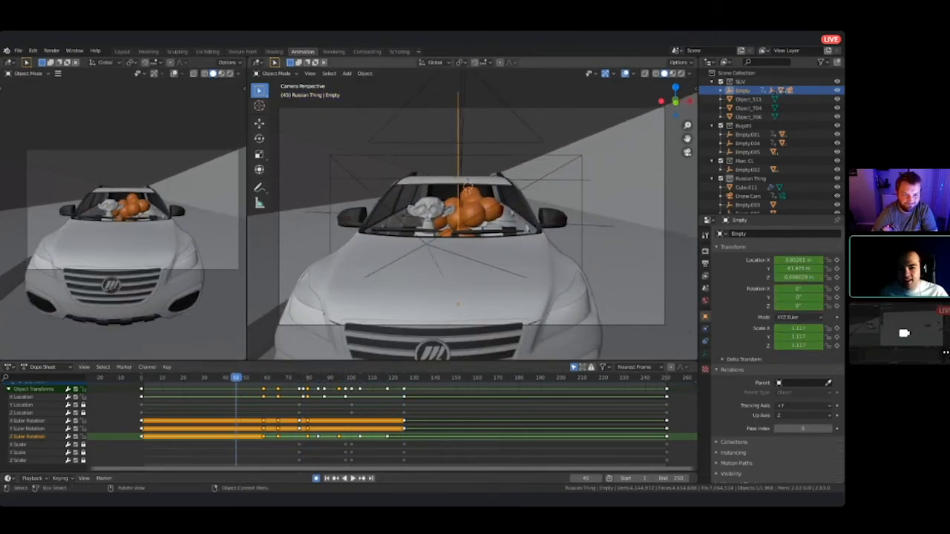
{"action": "middle_click", "coordinate": [464, 264]}
{"action": "scroll", "coordinate": [463, 263], "scroll_direction": "down", "scroll_amount": 2}
{"action": "middle_click_drag", "start_coordinate": [464, 263], "coordinate": [453, 289]}
{"action": "scroll", "coordinate": [474, 260], "scroll_direction": "down", "scroll_amount": 10}
{"action": "scroll", "coordinate": [475, 259], "scroll_direction": "down", "scroll_amount": 4}
{"action": "scroll", "coordinate": [520, 181], "scroll_direction": "up", "scroll_amount": 10}
{"action": "scroll", "coordinate": [520, 182], "scroll_direction": "down", "scroll_amount": 10}
{"action": "middle_click_drag", "start_coordinate": [520, 182], "coordinate": [356, 273], "text": "shift"}
{"action": "left_click", "coordinate": [463, 277]}
{"action": "left_click", "coordinate": [451, 271]}
{"action": "scroll", "coordinate": [473, 213], "scroll_direction": "down", "scroll_amount": 3}
{"action": "middle_click_drag", "start_coordinate": [473, 213], "coordinate": [436, 286], "text": "shift"}
{"action": "key", "text": "g"}
{"action": "key", "text": "y"}
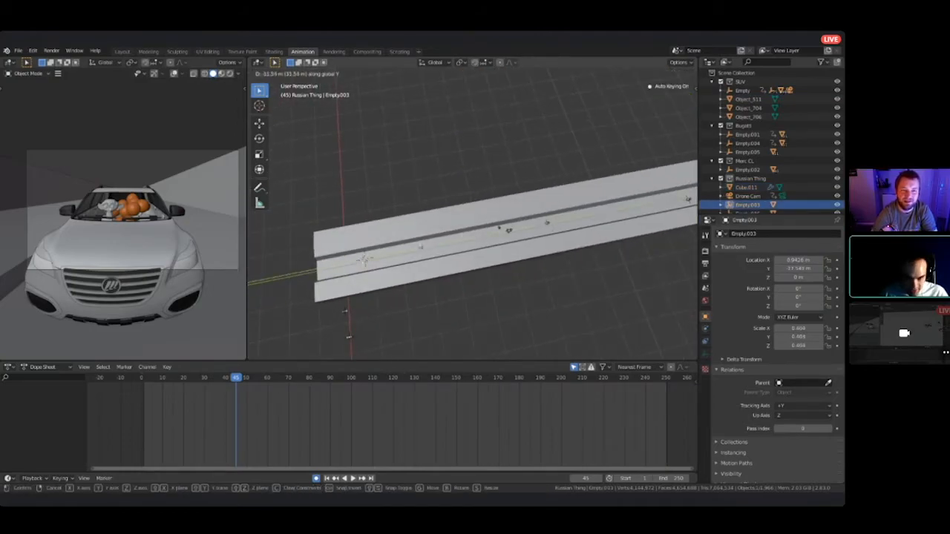
{"action": "left_click", "coordinate": [348, 337]}
{"action": "key", "text": "KP_0"}
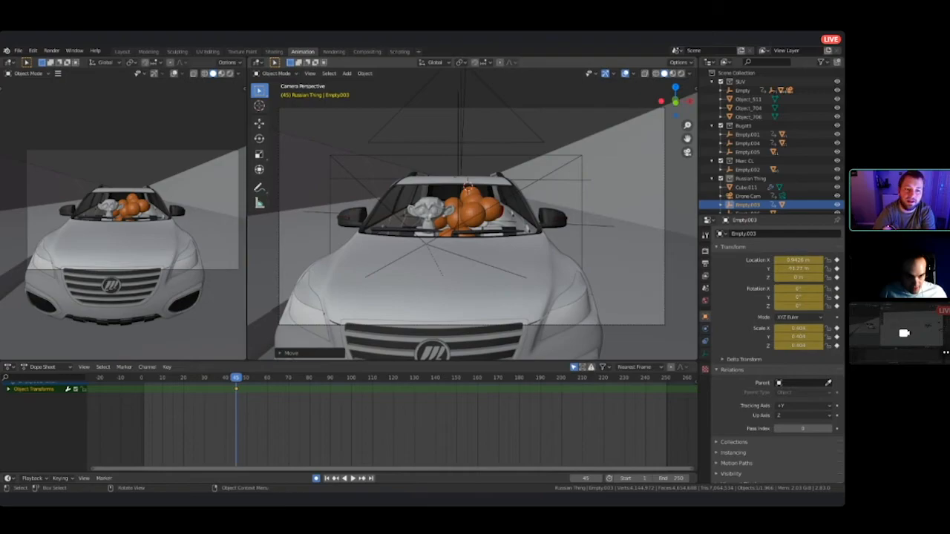
- Move Empty.003 back along global Y to about -44 m at frame 45, behind the camera
{"action": "middle_click_drag", "start_coordinate": [494, 219], "coordinate": [416, 252]}
{"action": "scroll", "coordinate": [520, 274], "scroll_direction": "down", "scroll_amount": 4}
{"action": "middle_click_drag", "start_coordinate": [463, 214], "coordinate": [521, 236], "text": "shift"}
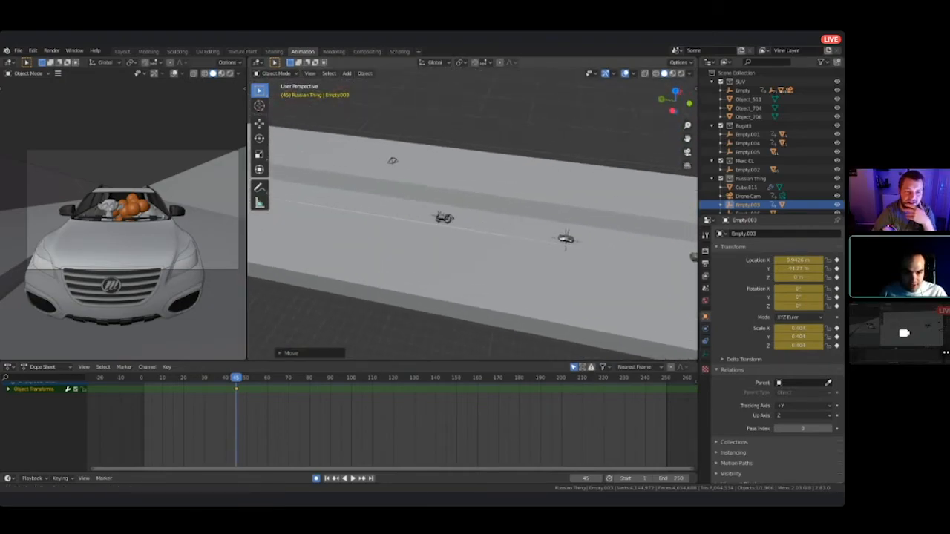
{"action": "key", "text": "g"}
{"action": "key", "text": "y"}
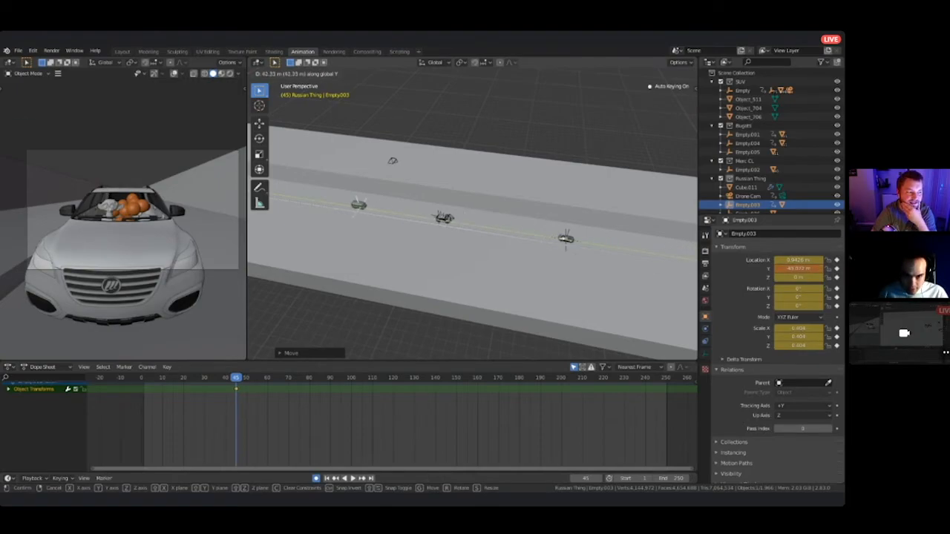
{"action": "key", "text": "Return"}
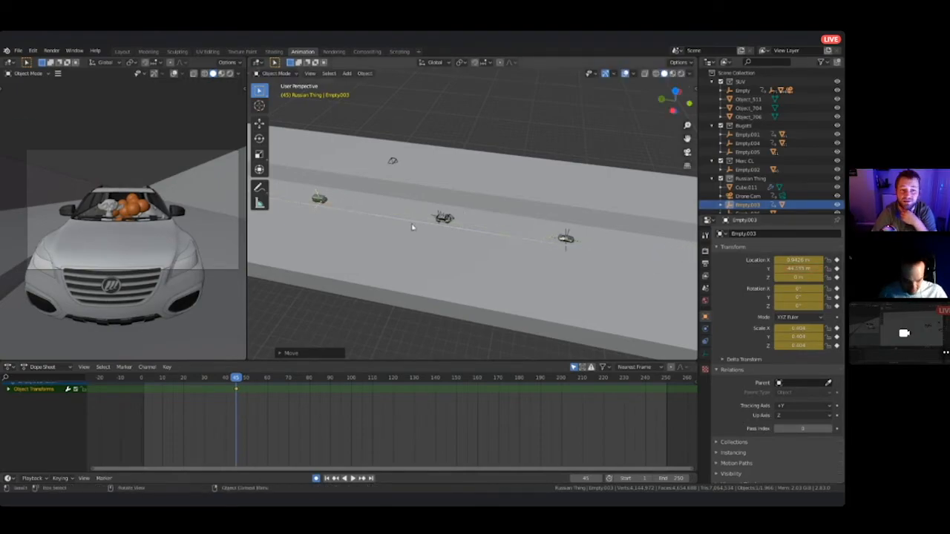
{"action": "key", "text": "KP_0"}
- At frame 129, keyframe Empty.003 further down the road at about -131.5 m on Y
{"action": "key", "text": "space"}
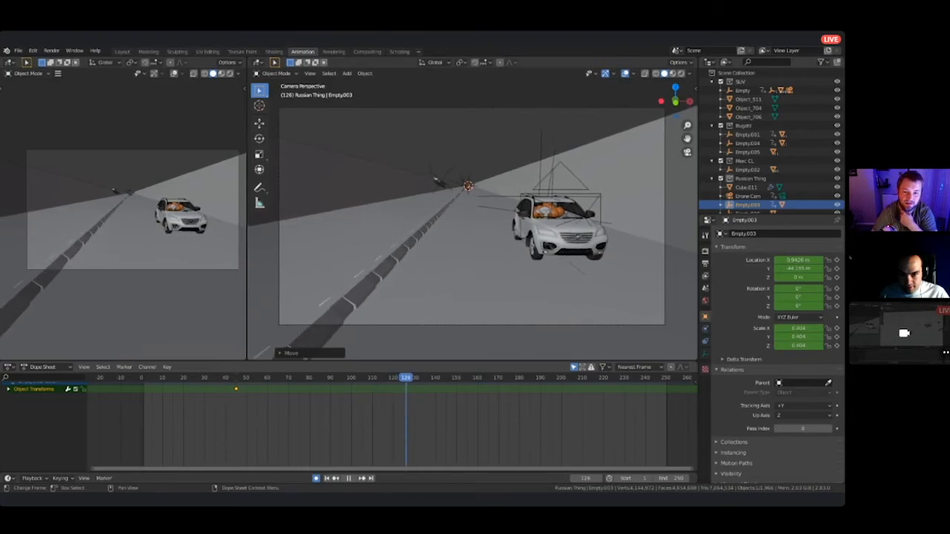
{"action": "key", "text": "space"}
{"action": "middle_click_drag", "start_coordinate": [467, 222], "coordinate": [594, 274]}
{"action": "scroll", "coordinate": [472, 213], "scroll_direction": "up", "scroll_amount": 3}
{"action": "middle_click_drag", "start_coordinate": [520, 223], "coordinate": [440, 271], "text": "shift"}
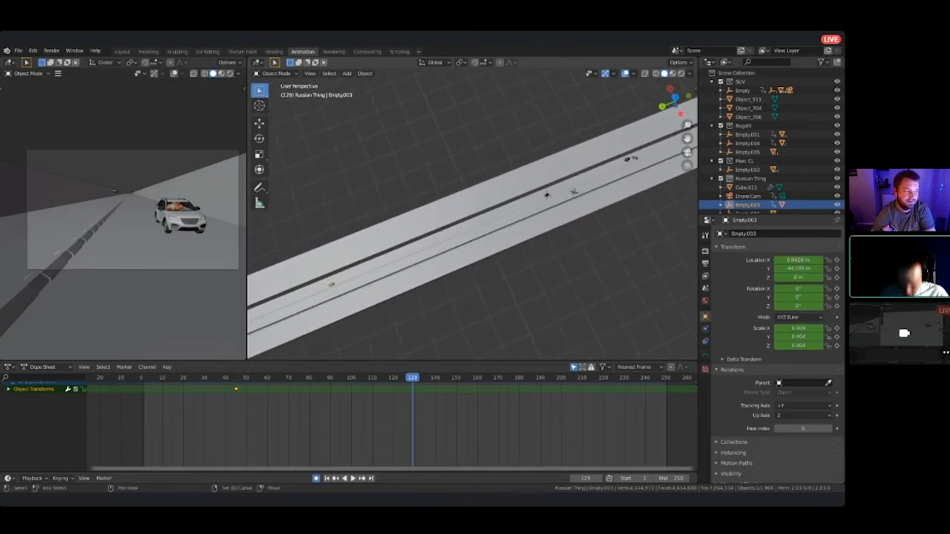
{"action": "key", "text": "g"}
{"action": "key", "text": "y"}
{"action": "key", "text": "Return"}
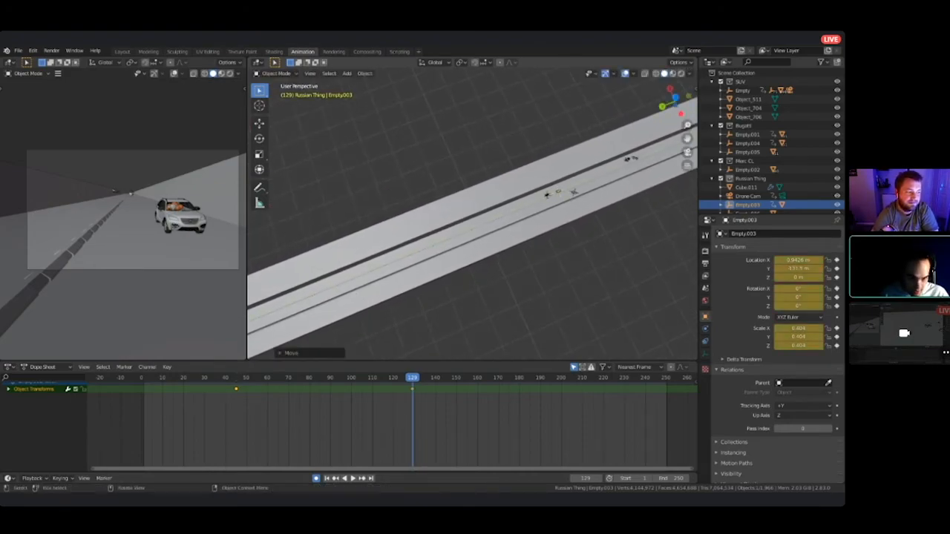
- Shift Empty.003 sideways along global X to about 2.9 m at frame 129
{"action": "key", "text": "g"}
{"action": "key", "text": "x"}
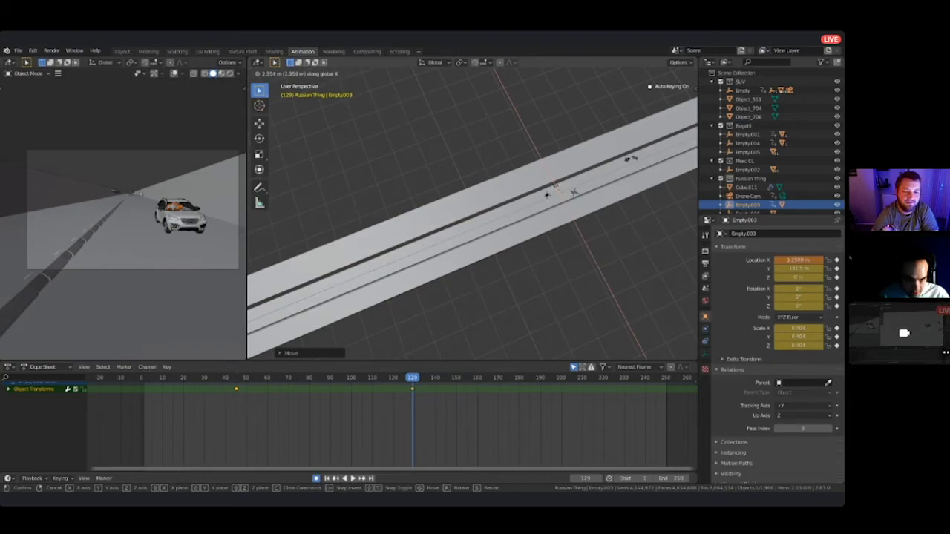
{"action": "key", "text": "Return"}
{"action": "key", "text": "KP_0"}
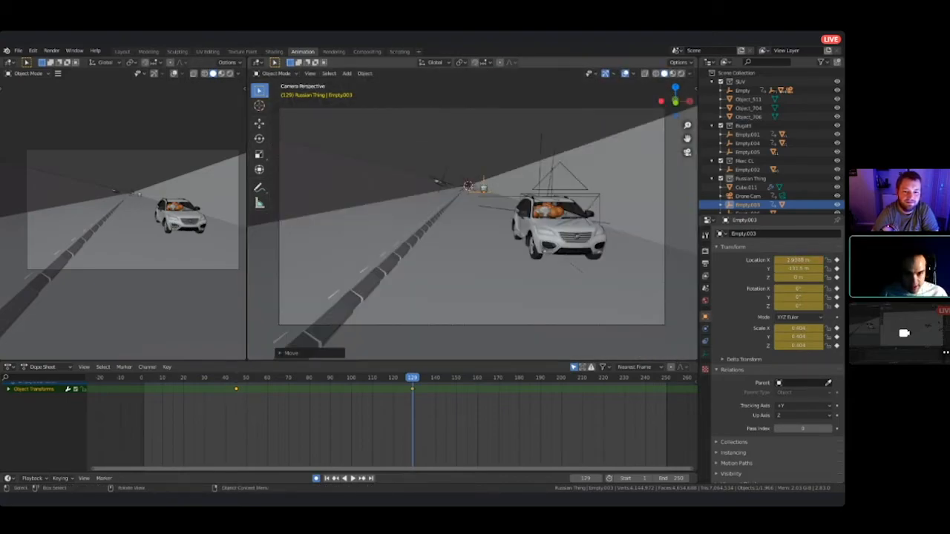
- At frame 250, keyframe Empty.003 near the far end of the road at about -269 m on Y
{"action": "middle_click_drag", "start_coordinate": [528, 202], "coordinate": [472, 267]}
{"action": "scroll", "coordinate": [472, 213], "scroll_direction": "up", "scroll_amount": 2}
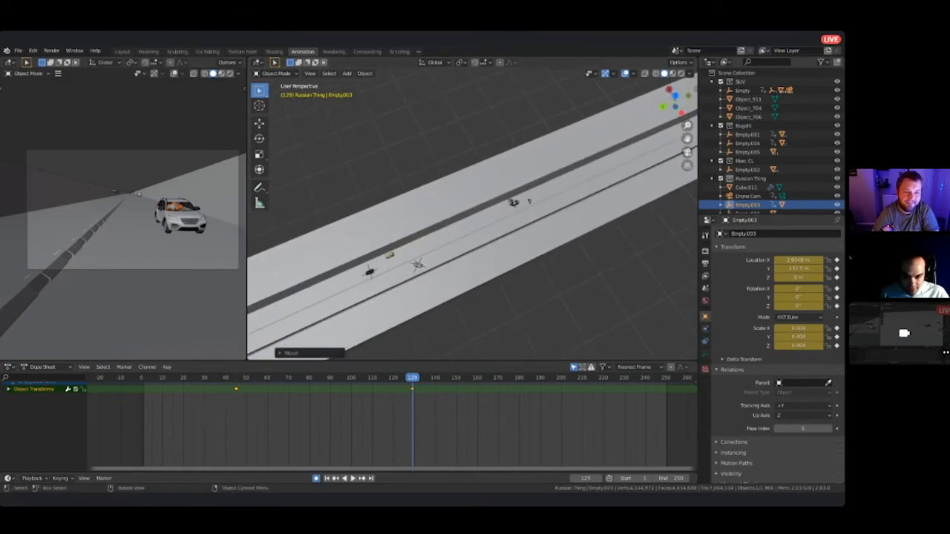
{"action": "key", "text": "space"}
{"action": "key", "text": "space"}
{"action": "scroll", "coordinate": [472, 215], "scroll_direction": "down", "scroll_amount": 4}
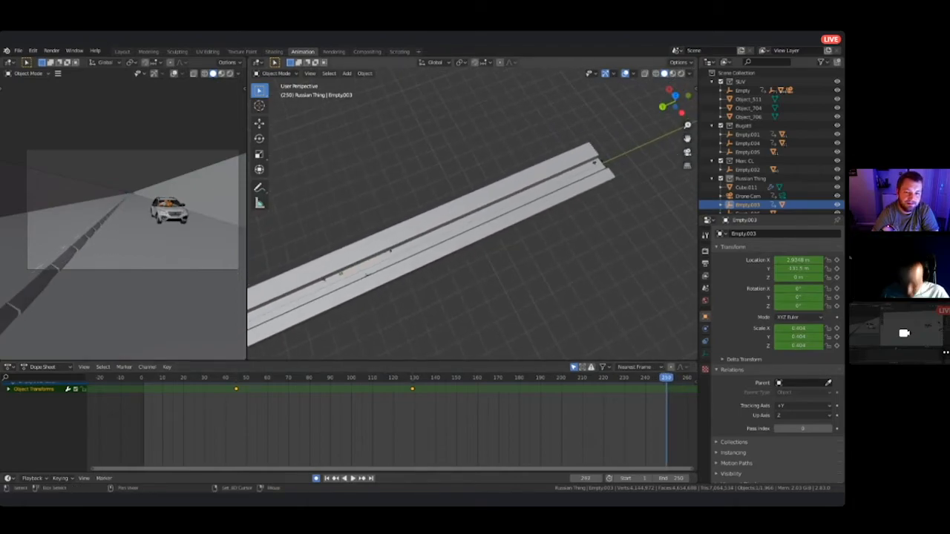
{"action": "key", "text": "g"}
{"action": "key", "text": "y"}
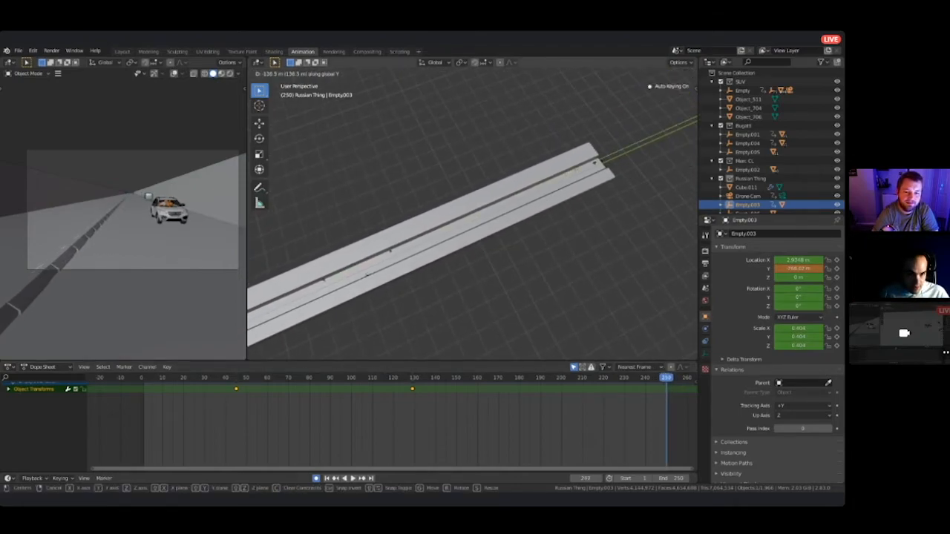
{"action": "key", "text": "Return"}
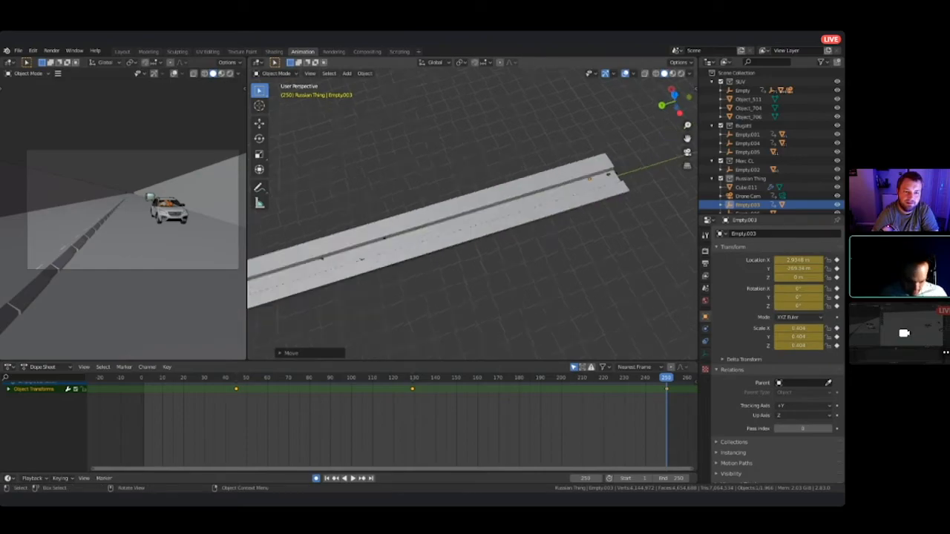
- At frame 250, move Empty.003 further along Y, closer to the SUV, and shift it on X to about 1.9 m
{"action": "key", "text": "KP_0"}
{"action": "middle_click_drag", "start_coordinate": [560, 214], "coordinate": [503, 246]}
{"action": "scroll", "coordinate": [472, 212], "scroll_direction": "up", "scroll_amount": 4}
{"action": "middle_click_drag", "start_coordinate": [471, 211], "coordinate": [472, 303], "text": "shift"}
{"action": "key", "text": "g"}
{"action": "key", "text": "y"}
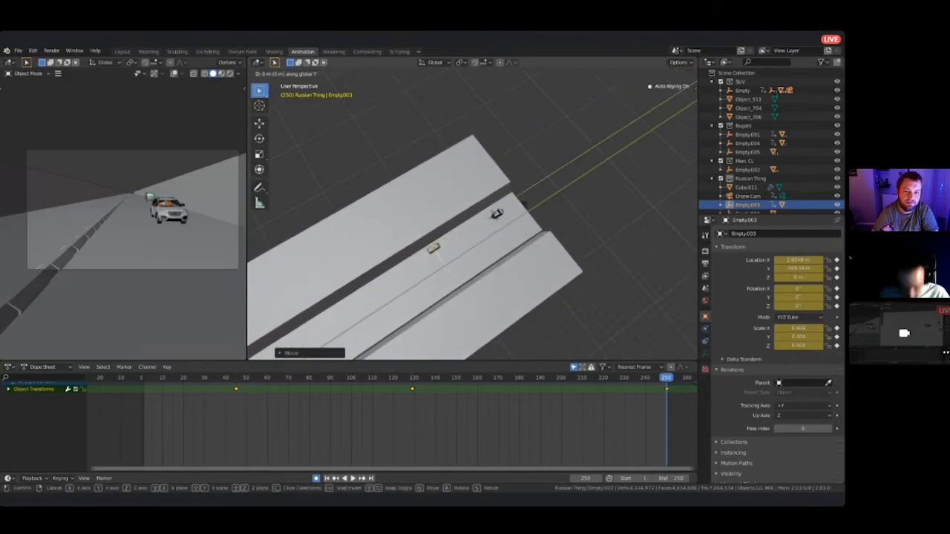
{"action": "left_click", "coordinate": [498, 246]}
{"action": "key", "text": "g"}
{"action": "key", "text": "x"}
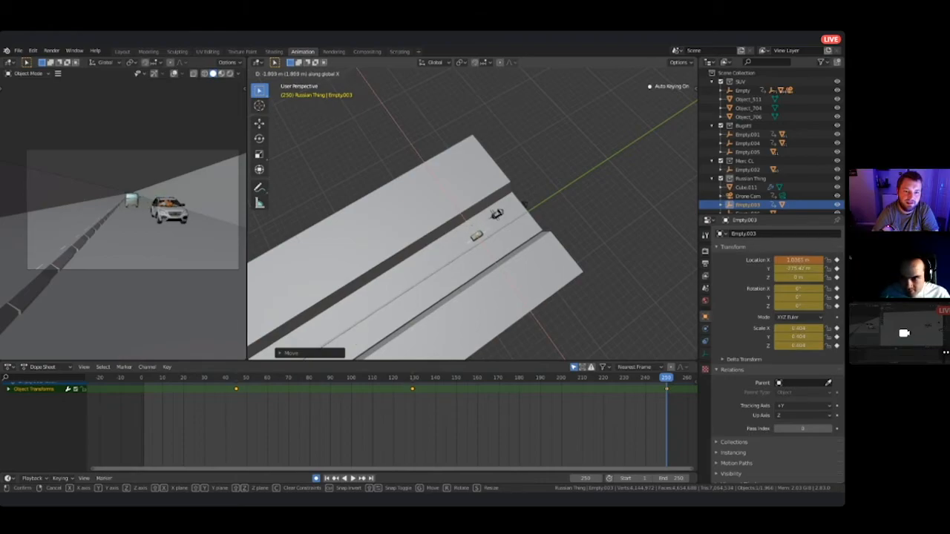
{"action": "key", "text": "Return"}
{"action": "key", "text": "KP_0"}
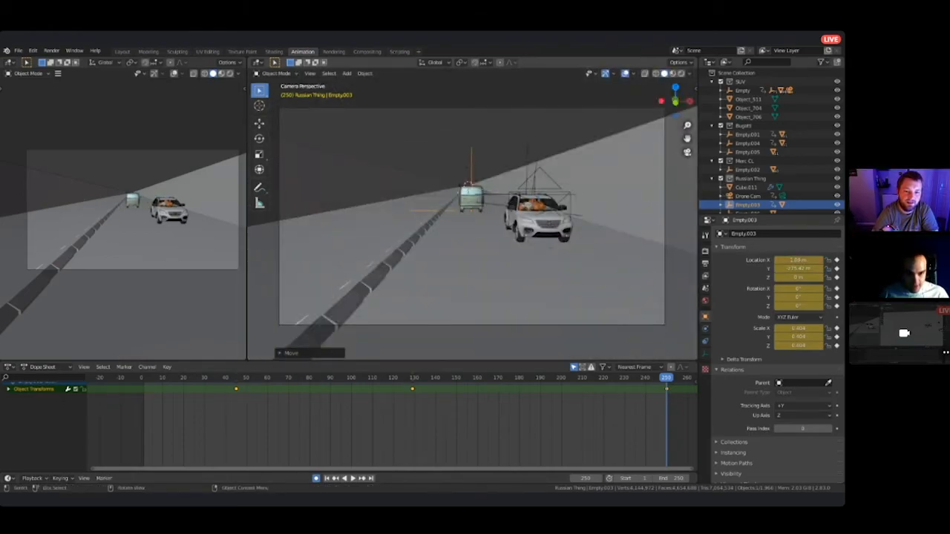
{"action": "scroll", "coordinate": [472, 214], "scroll_direction": "down", "scroll_amount": 1}
{"action": "scroll", "coordinate": [472, 214], "scroll_direction": "down", "scroll_amount": 1}
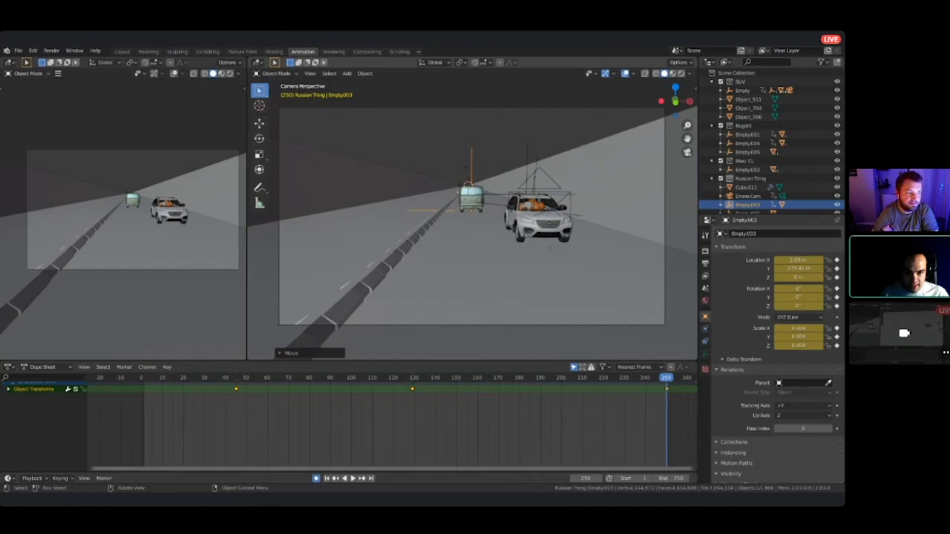
{"action": "left_click_drag", "start_coordinate": [666, 377], "coordinate": [580, 378]}
{"action": "key", "text": "space"}
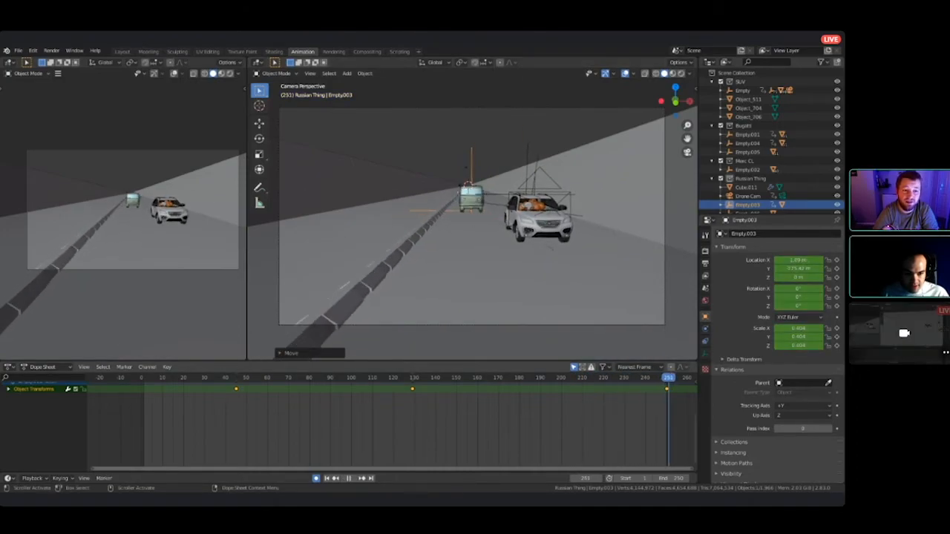
{"action": "key", "text": "space"}
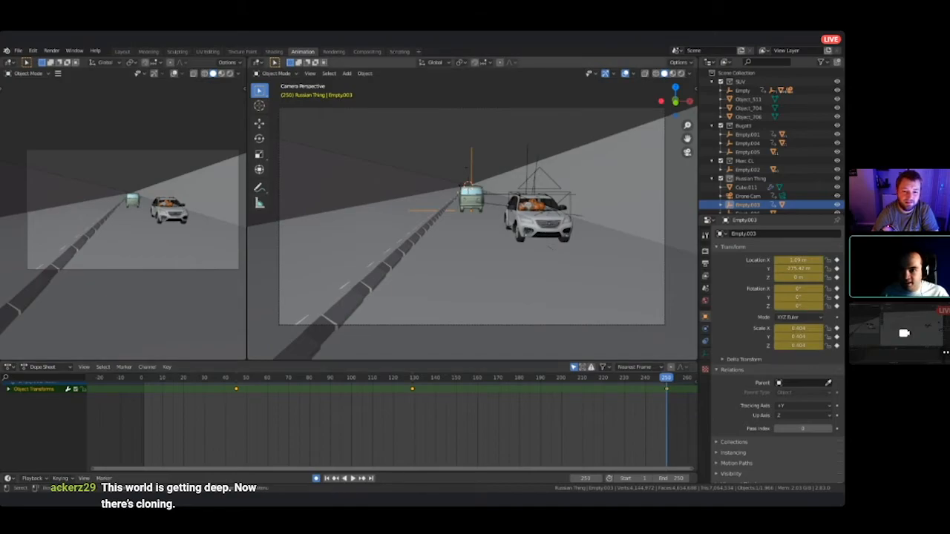
- Change Empty.003's keyframe interpolation to Linear in the Graph Editor and return the area to the 3D Viewport
{"action": "left_click", "coordinate": [256, 62]}
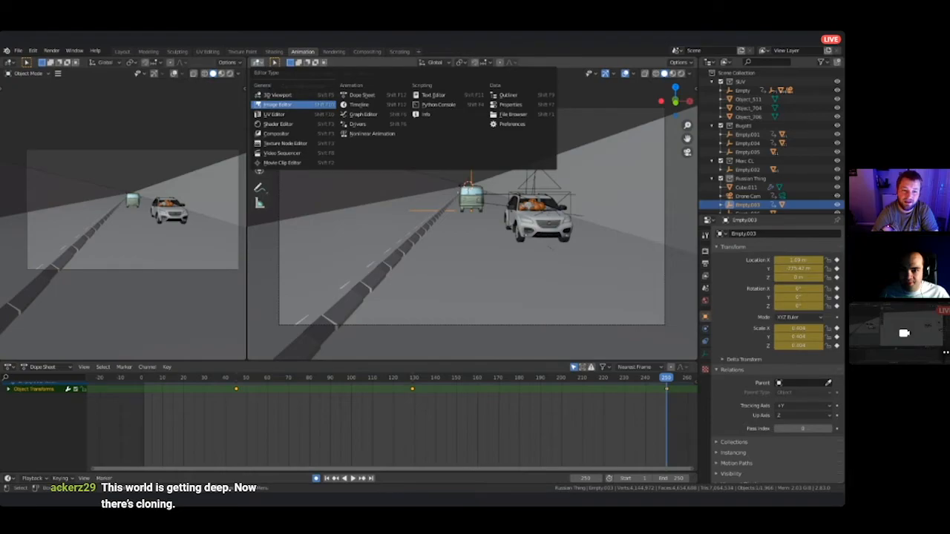
{"action": "left_click", "coordinate": [363, 113]}
{"action": "scroll", "coordinate": [469, 217], "scroll_direction": "down", "scroll_amount": 4}
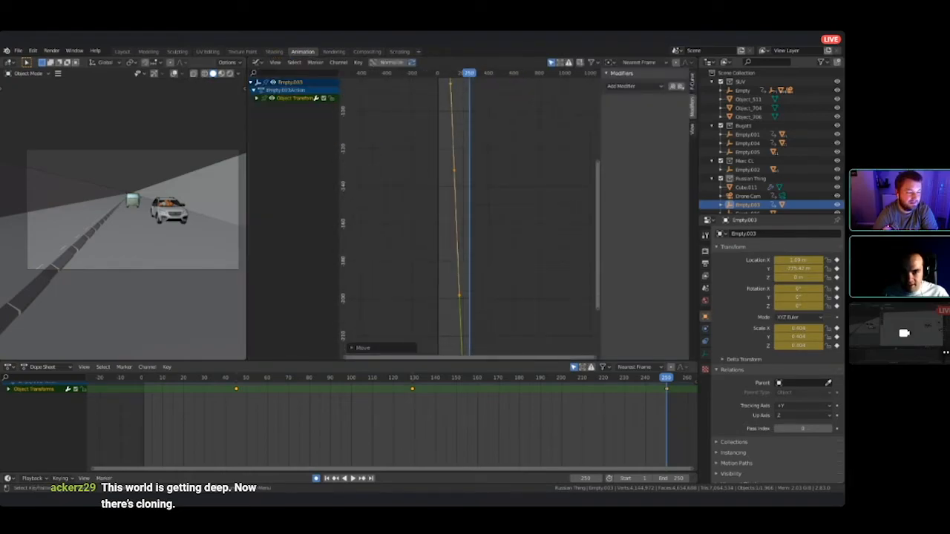
{"action": "right_click", "coordinate": [443, 139]}
{"action": "scroll", "coordinate": [469, 217], "scroll_direction": "down", "scroll_amount": 7}
{"action": "scroll", "coordinate": [481, 215], "scroll_direction": "down", "scroll_amount": 3}
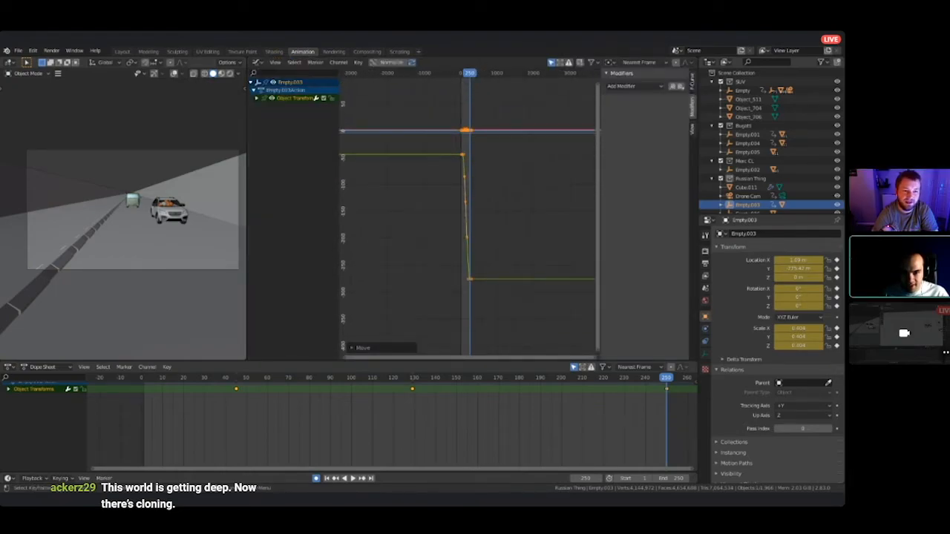
{"action": "right_click", "coordinate": [454, 213]}
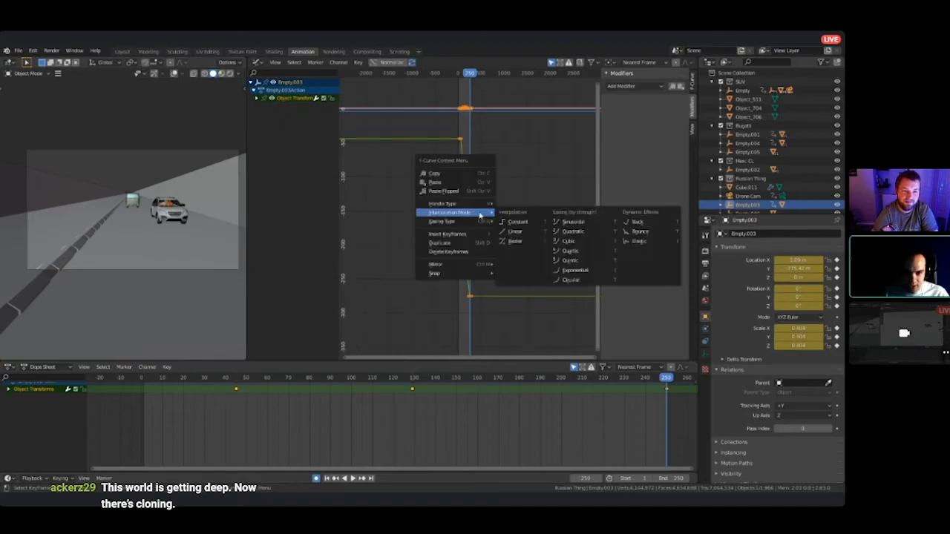
{"action": "left_click", "coordinate": [515, 232]}
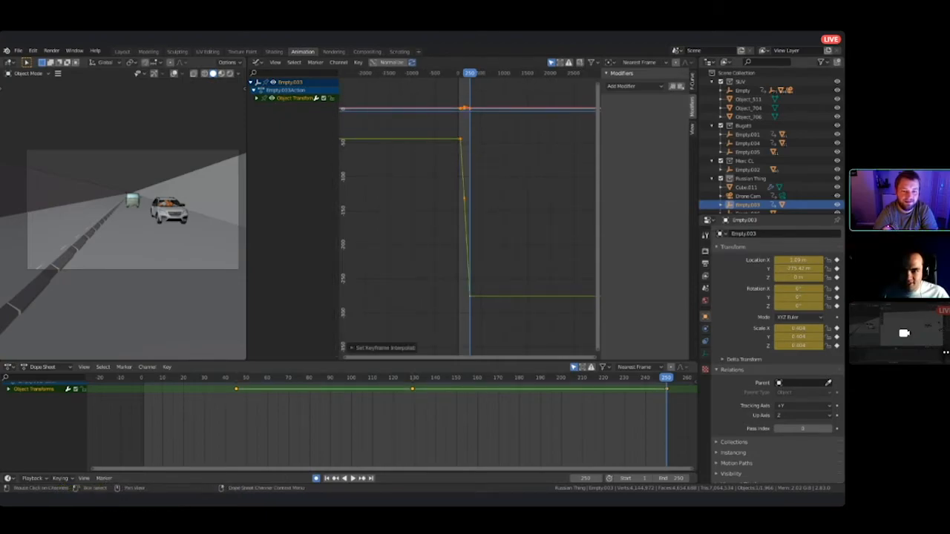
{"action": "left_click", "coordinate": [257, 63]}
{"action": "left_click", "coordinate": [282, 95]}
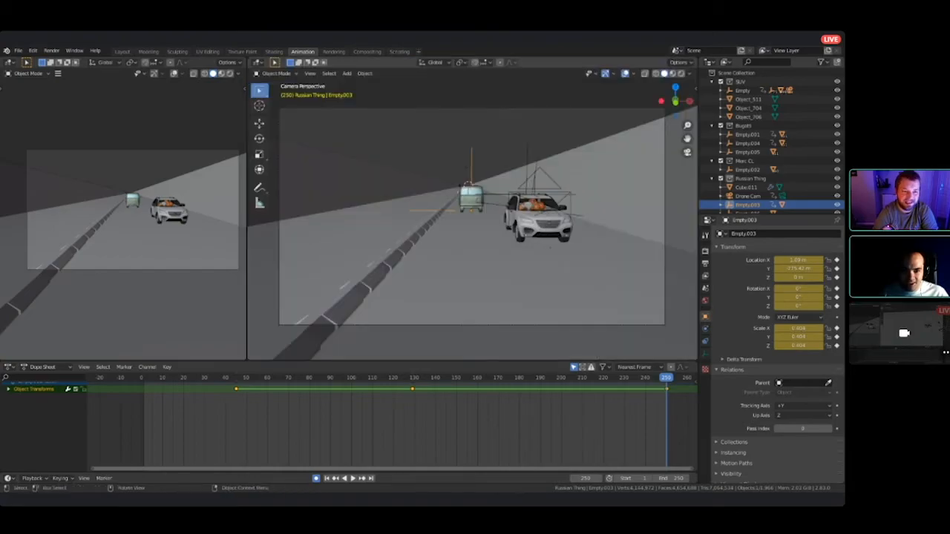
- Examine the van up close at frame 250, and review its motion by playing and scrubbing the shot through the camera
{"action": "scroll", "coordinate": [473, 214], "scroll_direction": "up", "scroll_amount": 15}
{"action": "scroll", "coordinate": [473, 214], "scroll_direction": "down", "scroll_amount": 15}
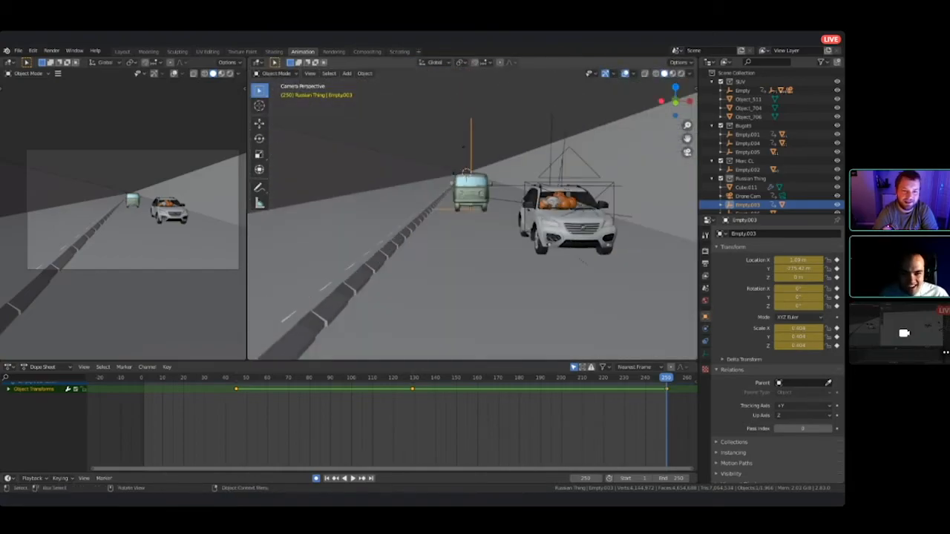
{"action": "middle_click_drag", "start_coordinate": [416, 208], "coordinate": [534, 230]}
{"action": "scroll", "coordinate": [472, 214], "scroll_direction": "up", "scroll_amount": 5}
{"action": "middle_click_drag", "start_coordinate": [382, 181], "coordinate": [453, 189], "text": "shift"}
{"action": "middle_click_drag", "start_coordinate": [516, 215], "coordinate": [438, 244], "text": "shift"}
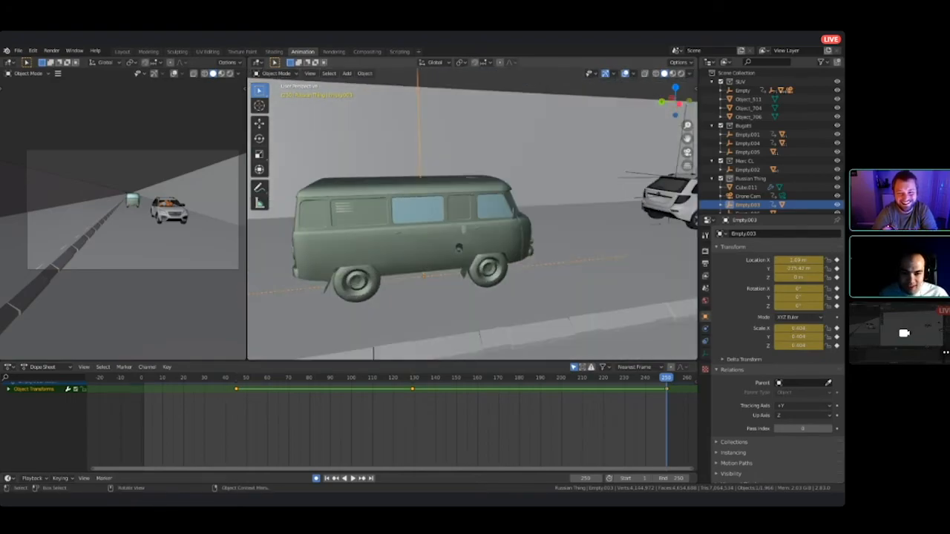
{"action": "key", "text": "KP_0"}
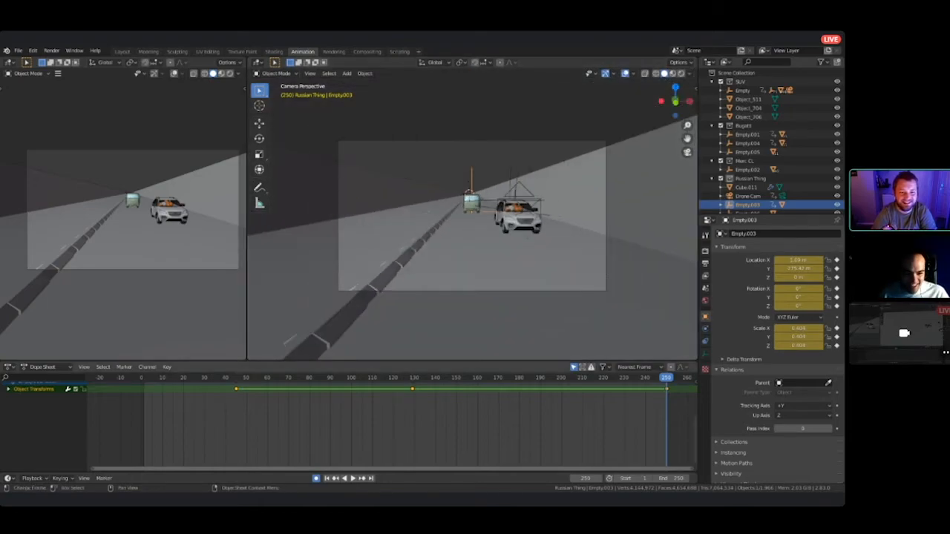
{"action": "key", "text": "shift+ctrl+space"}
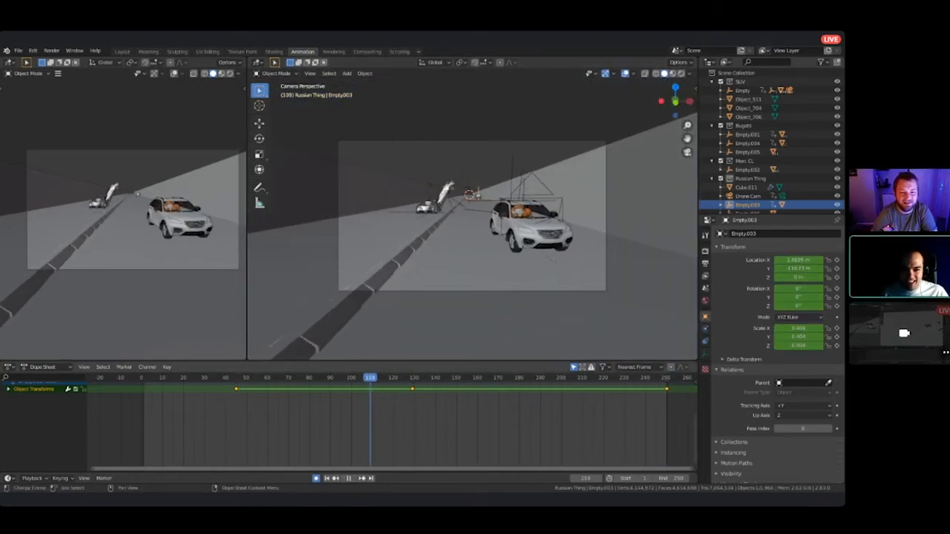
{"action": "left_click_drag", "start_coordinate": [142, 398], "coordinate": [364, 398]}
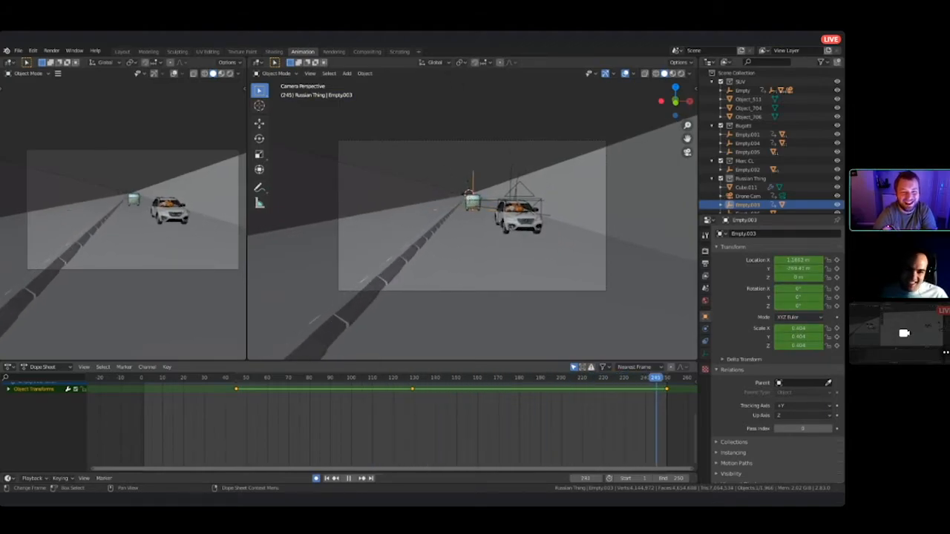
{"action": "left_click_drag", "start_coordinate": [668, 377], "coordinate": [614, 377]}
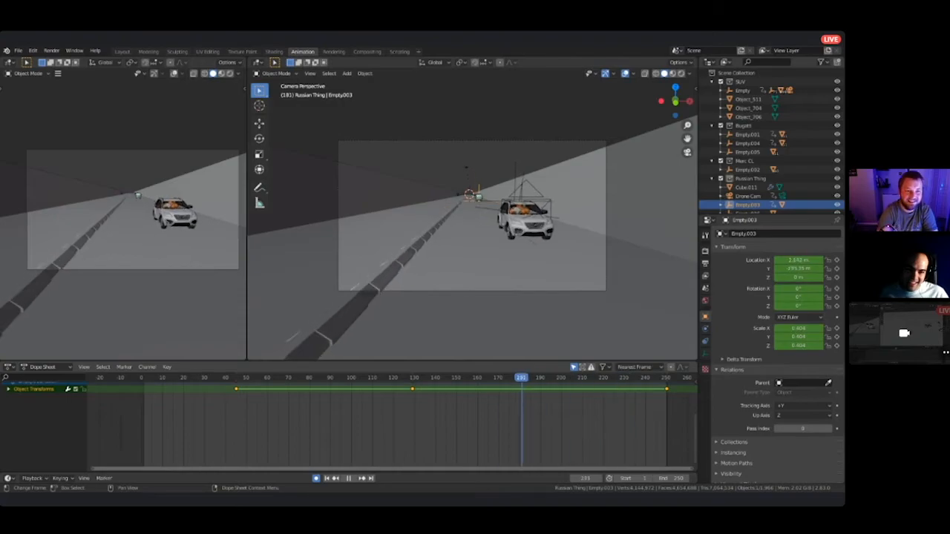
{"action": "mouse_move", "coordinate": [408, 377]}
{"action": "left_mouse_down"}
{"action": "mouse_move", "coordinate": [212, 377]}
{"action": "mouse_move", "coordinate": [405, 377]}
{"action": "left_mouse_up"}
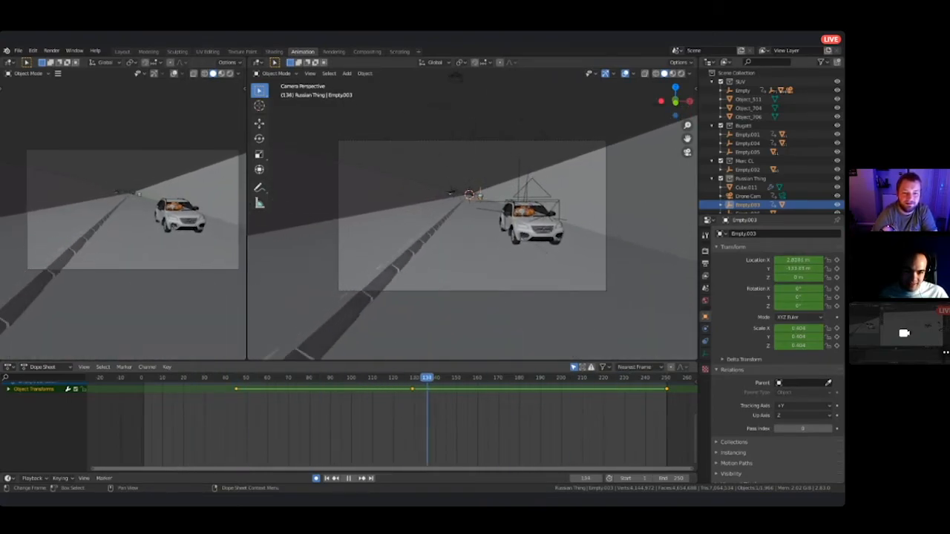
{"action": "left_click_drag", "start_coordinate": [602, 377], "coordinate": [381, 401]}
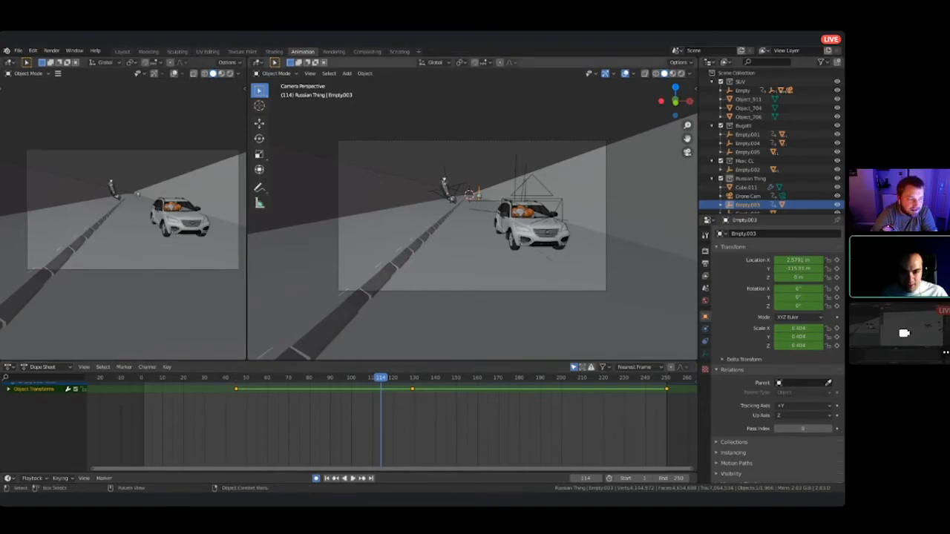
- Shift Empty.003's keyframe at frame 129 earlier to frame 115 and play the motion from an overview of the road
{"action": "middle_click_drag", "start_coordinate": [421, 176], "coordinate": [497, 238]}
{"action": "scroll", "coordinate": [472, 213], "scroll_direction": "down", "scroll_amount": 11}
{"action": "mouse_move", "coordinate": [445, 200]}
{"action": "middle_mouse_down", "text": "shift"}
{"action": "mouse_move", "coordinate": [507, 226]}
{"action": "mouse_move", "coordinate": [445, 215]}
{"action": "middle_mouse_up", "text": "shift"}
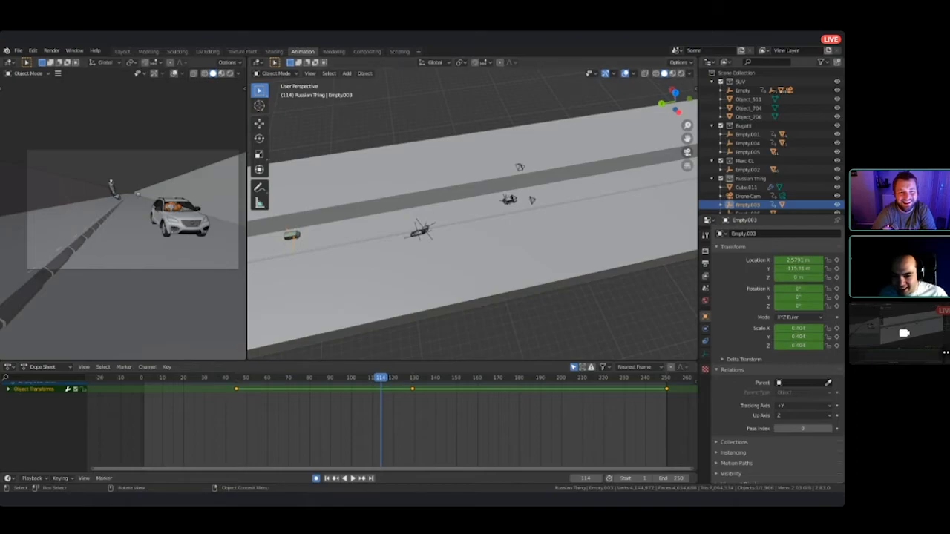
{"action": "left_click_drag", "start_coordinate": [414, 391], "coordinate": [346, 378]}
{"action": "key", "text": "space"}
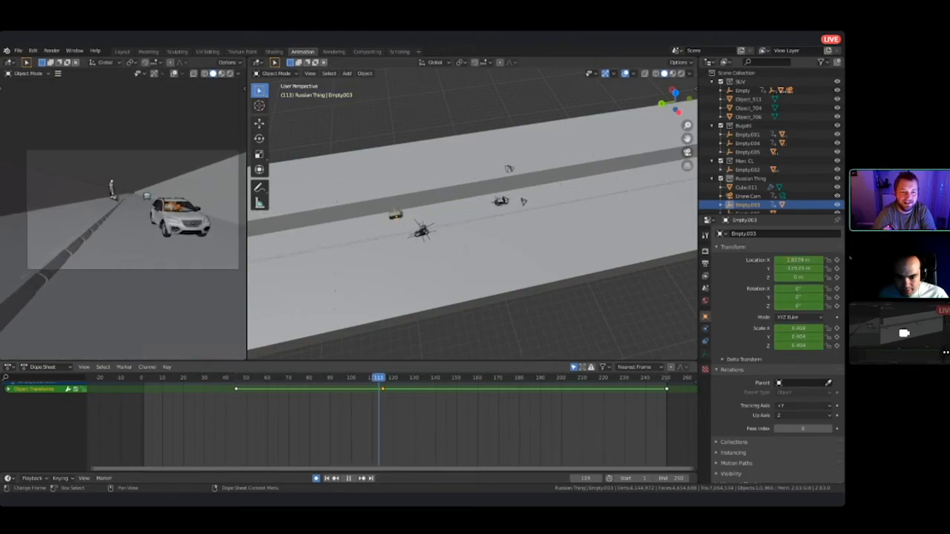
- At frame 115, shift Empty.003 sideways along global X to about 1.6 m in the camera view
{"action": "key", "text": "space"}
{"action": "key", "text": "KP_0"}
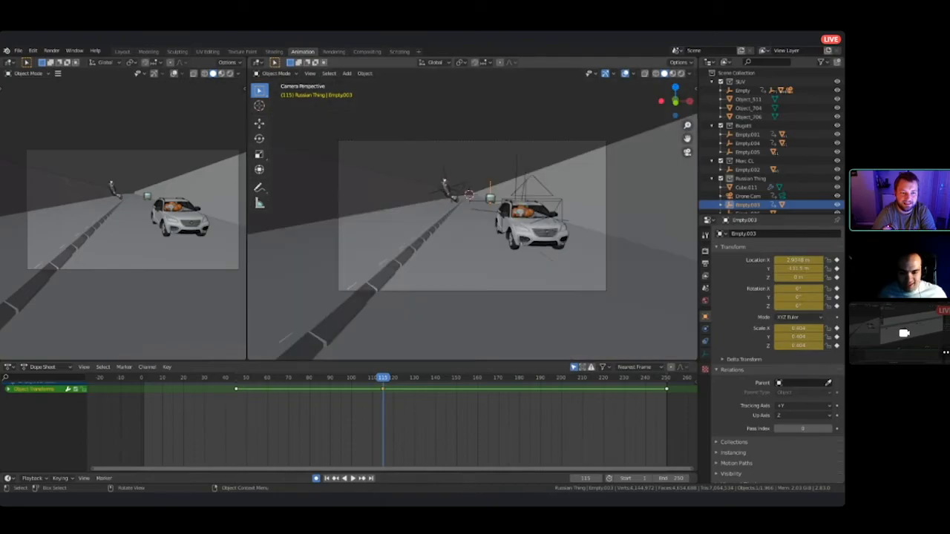
{"action": "key", "text": "g"}
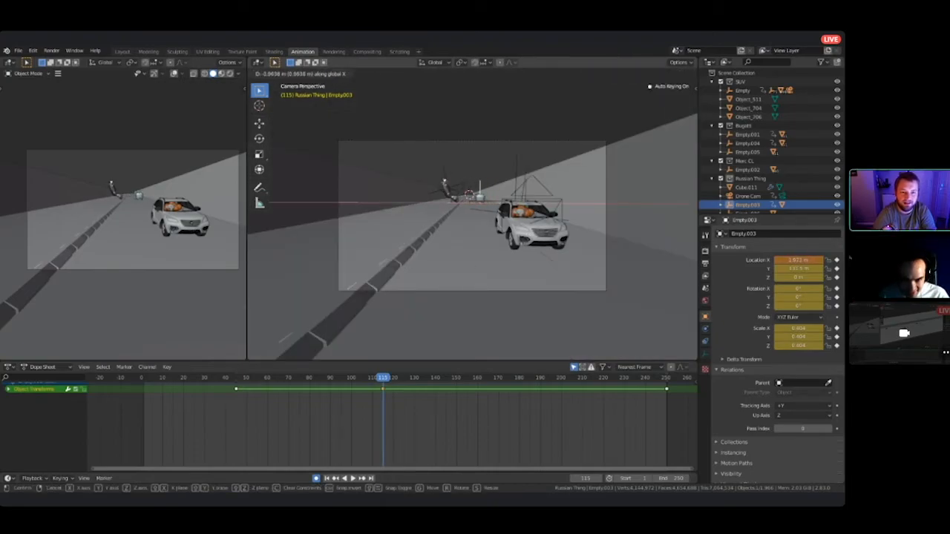
{"action": "left_click", "coordinate": [479, 195]}
- At frame 93, keyframe Empty.003 closer behind the SUV at about -114.7 m on global Y
{"action": "middle_click_drag", "start_coordinate": [479, 194], "coordinate": [530, 271]}
{"action": "scroll", "coordinate": [473, 213], "scroll_direction": "down", "scroll_amount": 1}
{"action": "left_click_drag", "start_coordinate": [383, 377], "coordinate": [350, 377]}
{"action": "scroll", "coordinate": [473, 213], "scroll_direction": "down", "scroll_amount": 4}
{"action": "middle_click_drag", "start_coordinate": [423, 171], "coordinate": [523, 263], "text": "shift"}
{"action": "middle_click_drag", "start_coordinate": [454, 255], "coordinate": [505, 256]}
{"action": "left_click_drag", "start_coordinate": [351, 377], "coordinate": [336, 377]}
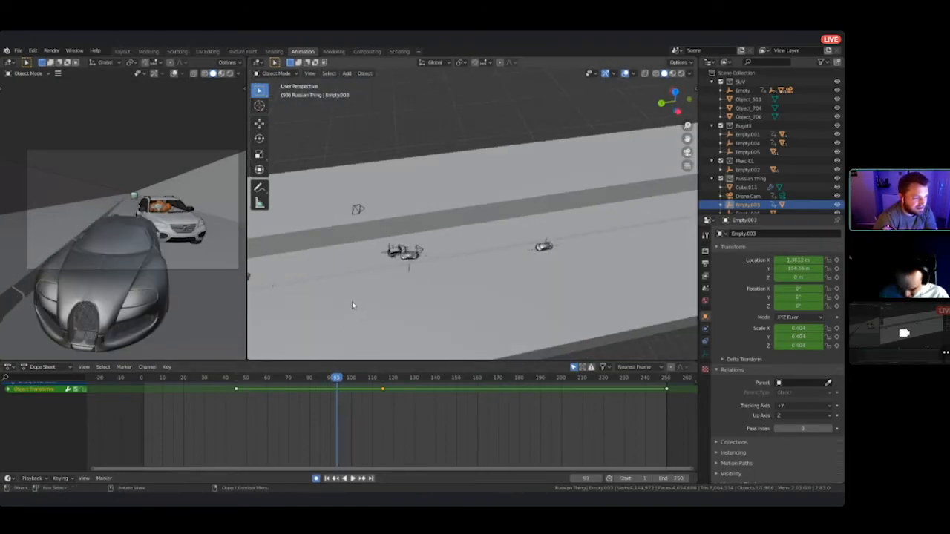
{"action": "key", "text": "g"}
{"action": "key", "text": "y"}
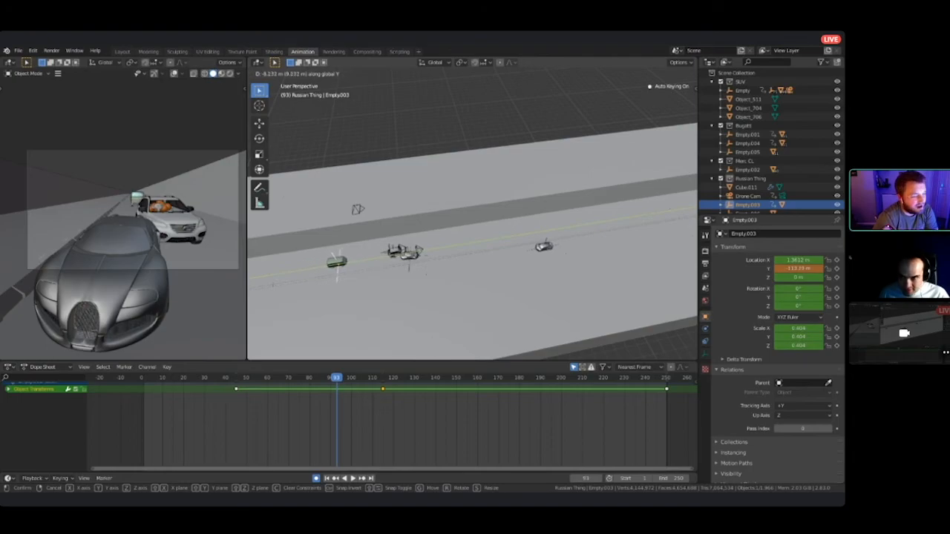
{"action": "key", "text": "Return"}
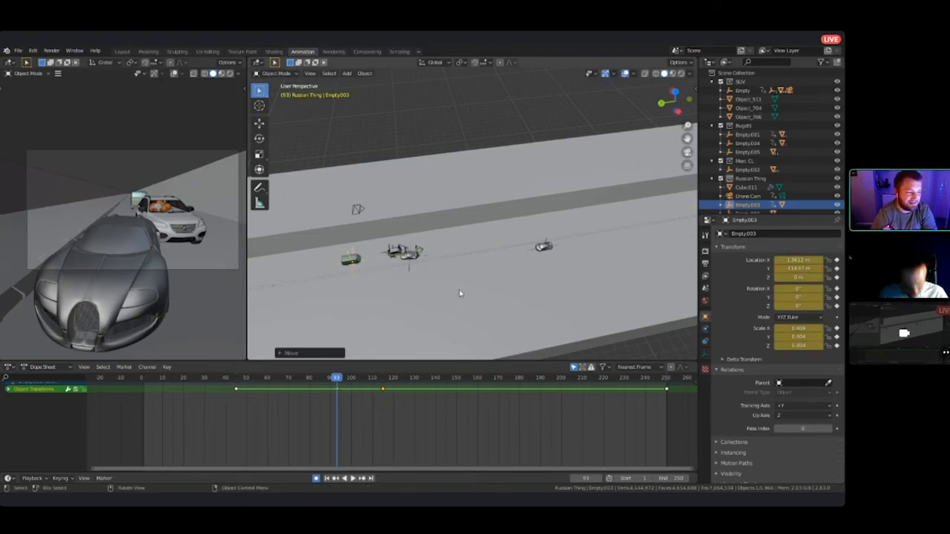
- At frame 1, keyframe Empty.003 near the start of the road by moving it along global Y
{"action": "key", "text": "KP_0"}
{"action": "key", "text": "space"}
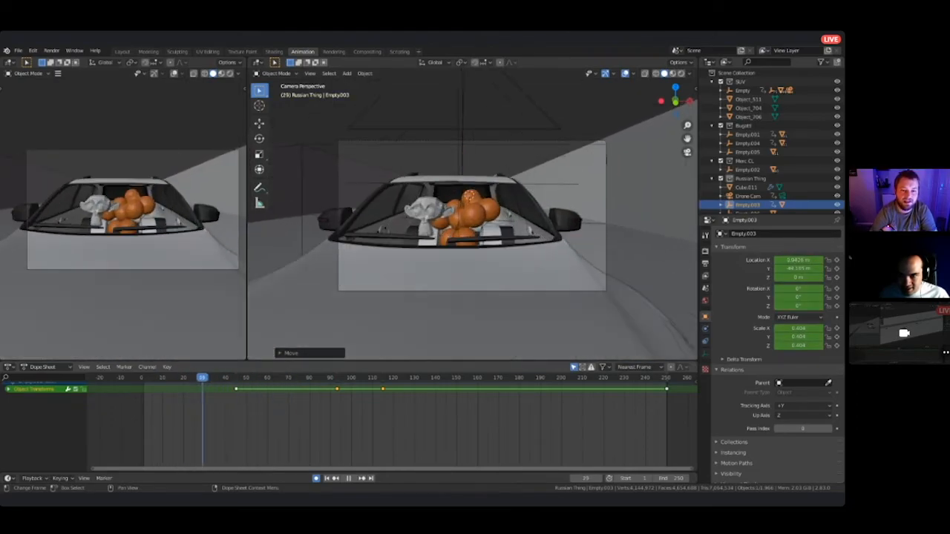
{"action": "key", "text": "Escape"}
{"action": "middle_click_drag", "start_coordinate": [471, 213], "coordinate": [415, 259]}
{"action": "scroll", "coordinate": [471, 214], "scroll_direction": "down", "scroll_amount": 6}
{"action": "scroll", "coordinate": [472, 213], "scroll_direction": "down", "scroll_amount": 4}
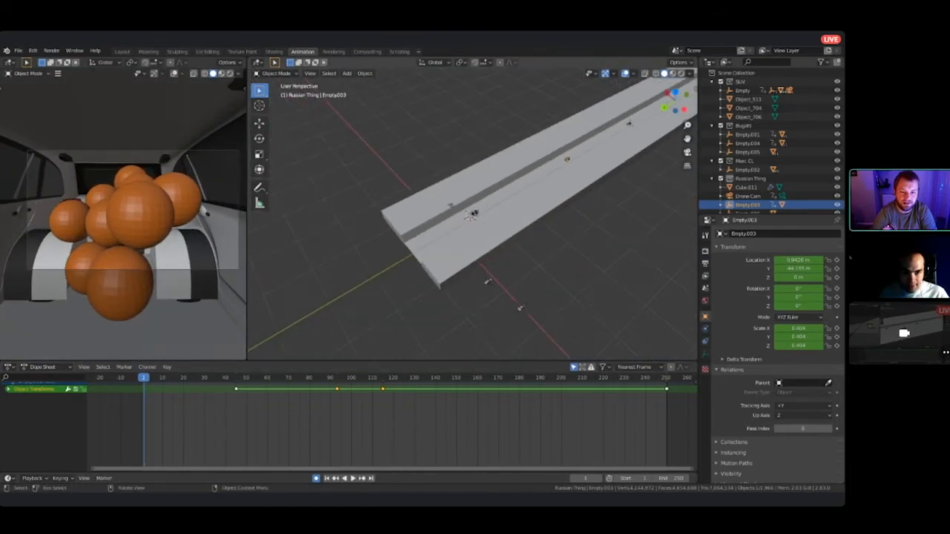
{"action": "key", "text": "g"}
{"action": "key", "text": "y"}
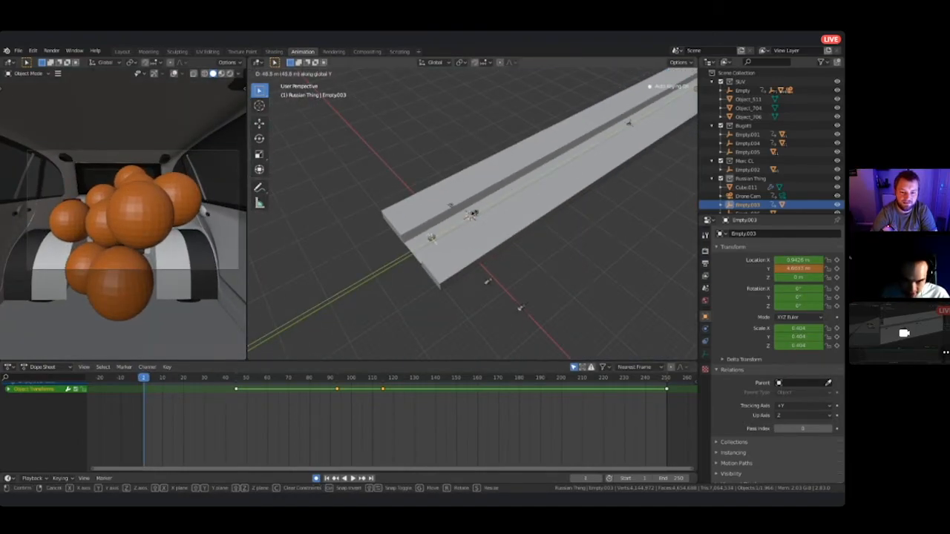
{"action": "key", "text": "Return"}
{"action": "middle_click_drag", "start_coordinate": [471, 214], "coordinate": [438, 214]}
{"action": "key", "text": "KP_0"}
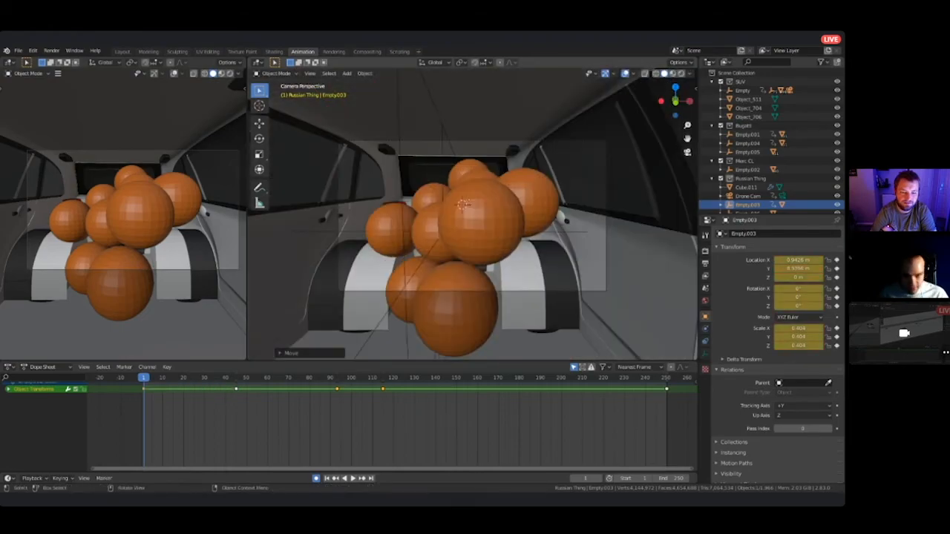
- Review the van's approach behind the SUV through the camera, from the opening frames to about frame 112
{"action": "key", "text": "space"}
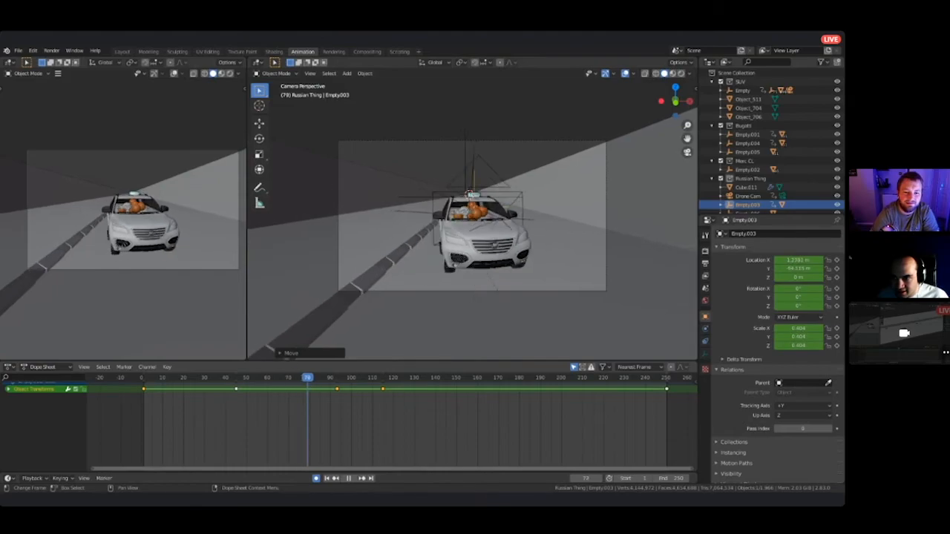
{"action": "left_click_drag", "start_coordinate": [282, 377], "coordinate": [244, 377]}
{"action": "key", "text": "space"}
{"action": "scroll", "coordinate": [472, 215], "scroll_direction": "up", "scroll_amount": 3}
{"action": "middle_click_drag", "start_coordinate": [472, 215], "coordinate": [489, 289], "text": "shift"}
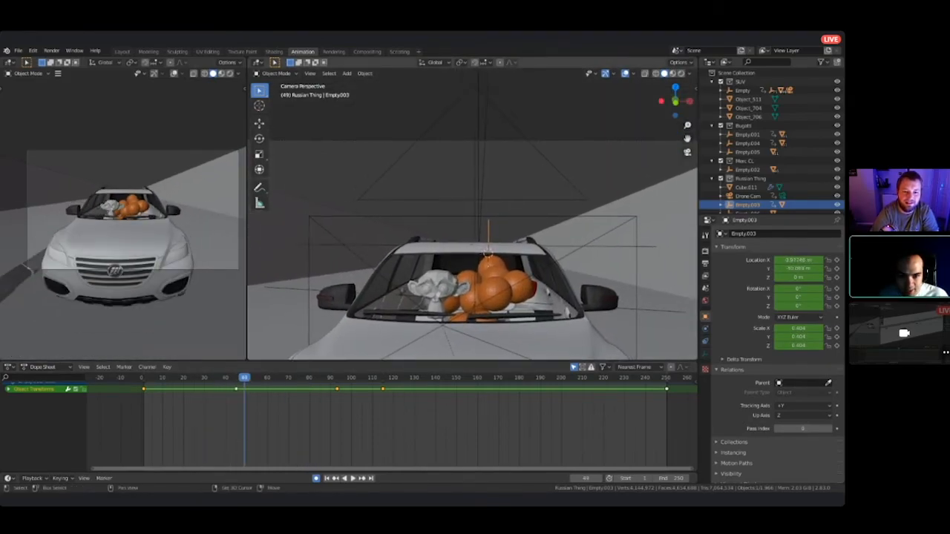
{"action": "key", "text": "space"}
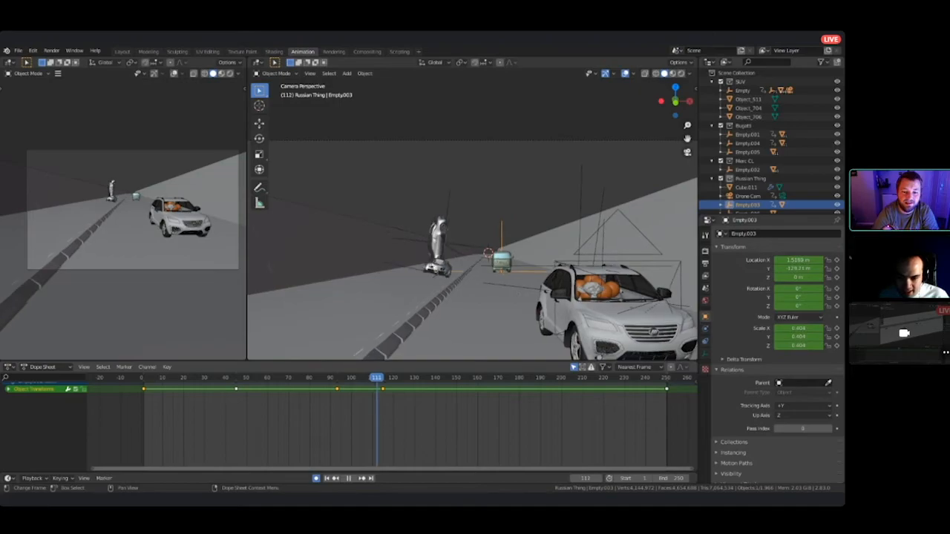
{"action": "mouse_move", "coordinate": [362, 378]}
{"action": "left_mouse_down"}
{"action": "mouse_move", "coordinate": [350, 378]}
{"action": "mouse_move", "coordinate": [362, 377]}
{"action": "left_mouse_up"}
- Examine the vehicles' spacing at frame 105 from above in the secondary viewport and restore its camera view
{"action": "middle_click_drag", "start_coordinate": [175, 312], "coordinate": [89, 186]}
{"action": "scroll", "coordinate": [123, 213], "scroll_direction": "up", "scroll_amount": 6}
{"action": "scroll", "coordinate": [123, 213], "scroll_direction": "down", "scroll_amount": 4}
{"action": "middle_click_drag", "start_coordinate": [123, 213], "coordinate": [223, 230]}
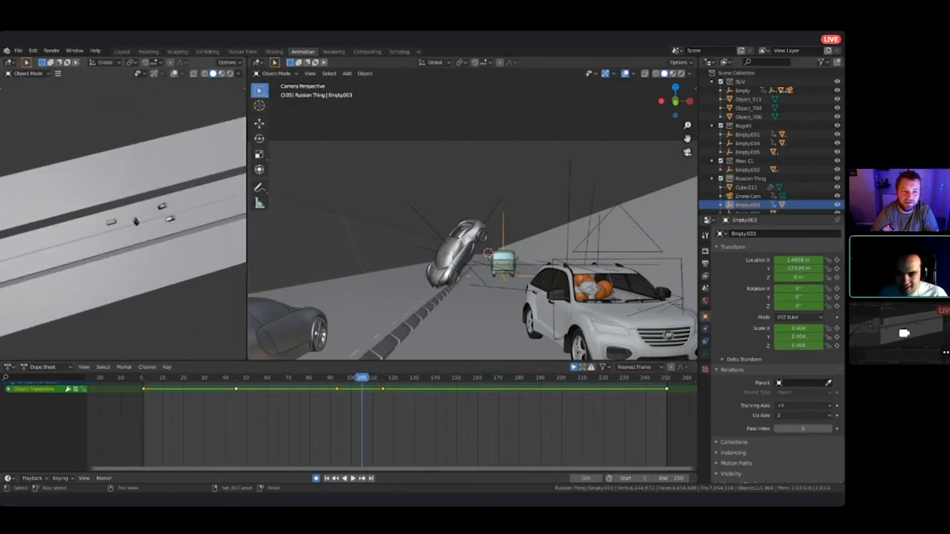
{"action": "scroll", "coordinate": [473, 213], "scroll_direction": "up", "scroll_amount": 2}
{"action": "scroll", "coordinate": [123, 213], "scroll_direction": "up", "scroll_amount": 10}
{"action": "scroll", "coordinate": [473, 234], "scroll_direction": "down", "scroll_amount": 1}
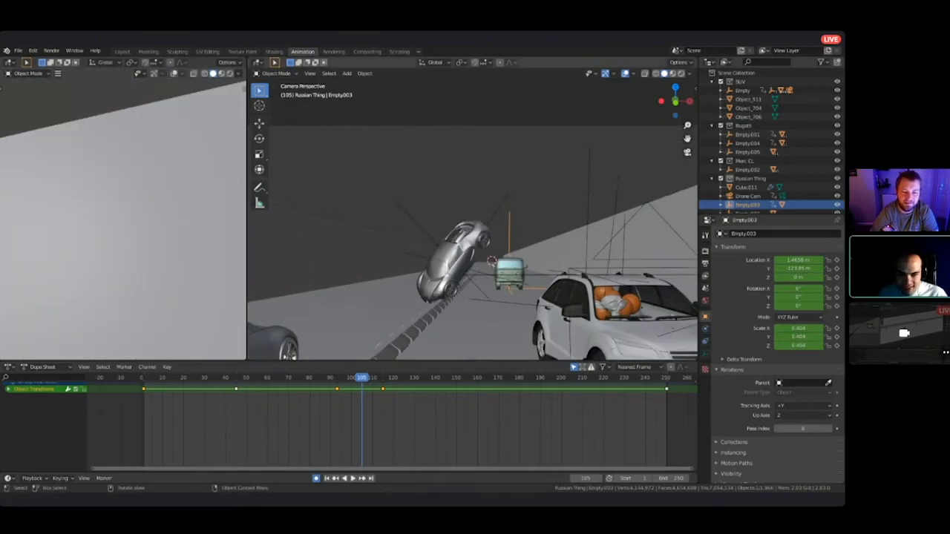
{"action": "key", "text": "KP_0"}
{"action": "key", "text": "KP_0"}
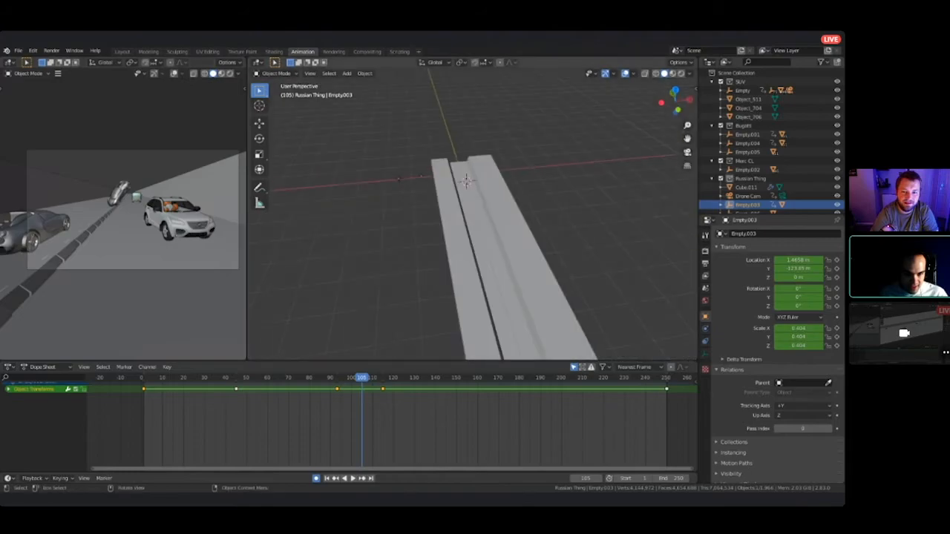
- Examine from above how the van approaches and passes the colliding cars between about frames 94 and 103
{"action": "key", "text": "KP_Decimal"}
{"action": "middle_click_drag", "start_coordinate": [473, 213], "coordinate": [375, 221]}
{"action": "scroll", "coordinate": [473, 213], "scroll_direction": "down", "scroll_amount": 5}
{"action": "middle_click_drag", "start_coordinate": [472, 213], "coordinate": [512, 260]}
{"action": "left_click", "coordinate": [339, 377]}
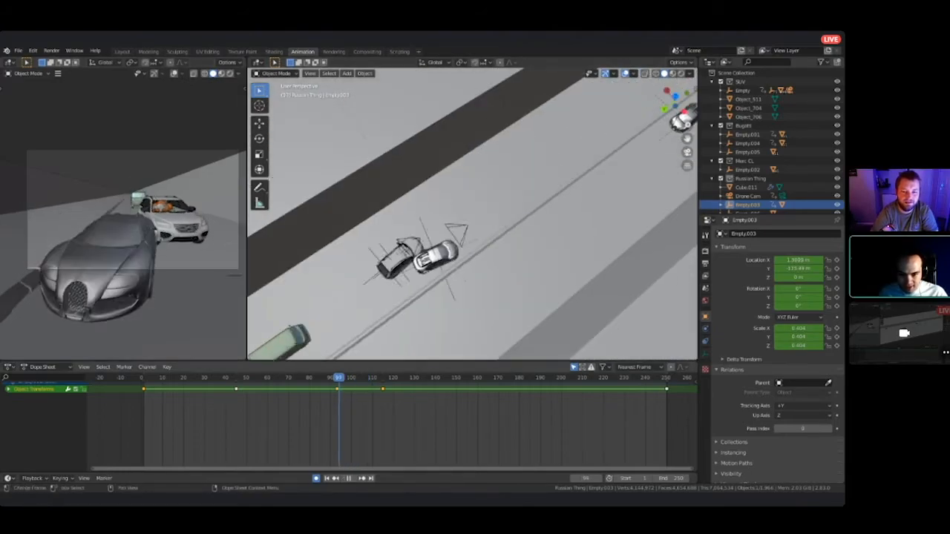
{"action": "key", "text": "space"}
{"action": "key", "text": "space"}
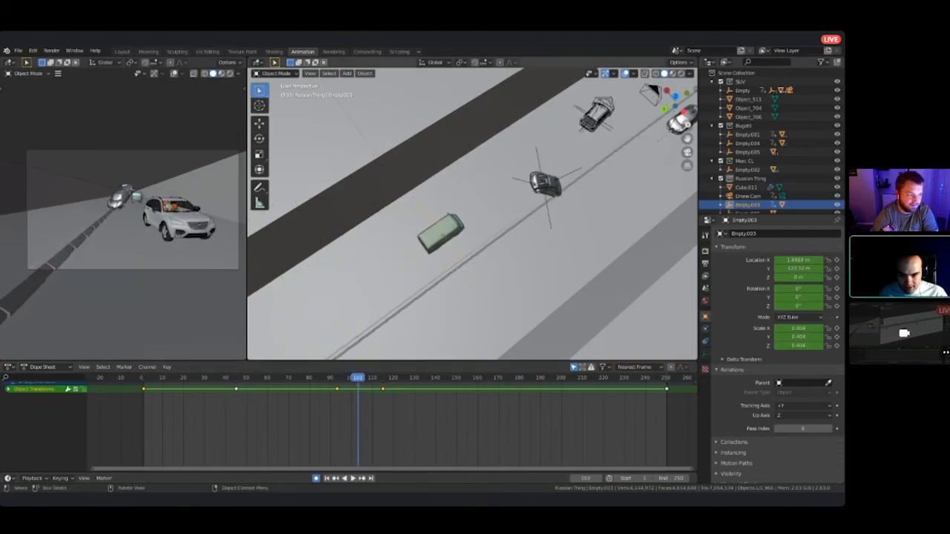
- At frame 98, keyframe the van Empty.003 turned to about 24.8° around global Z and shifted slightly along global X
{"action": "key", "text": "Left"}
{"action": "key", "text": "Left"}
{"action": "key", "text": "Left"}
{"action": "key", "text": "Left"}
{"action": "key", "text": "Left"}
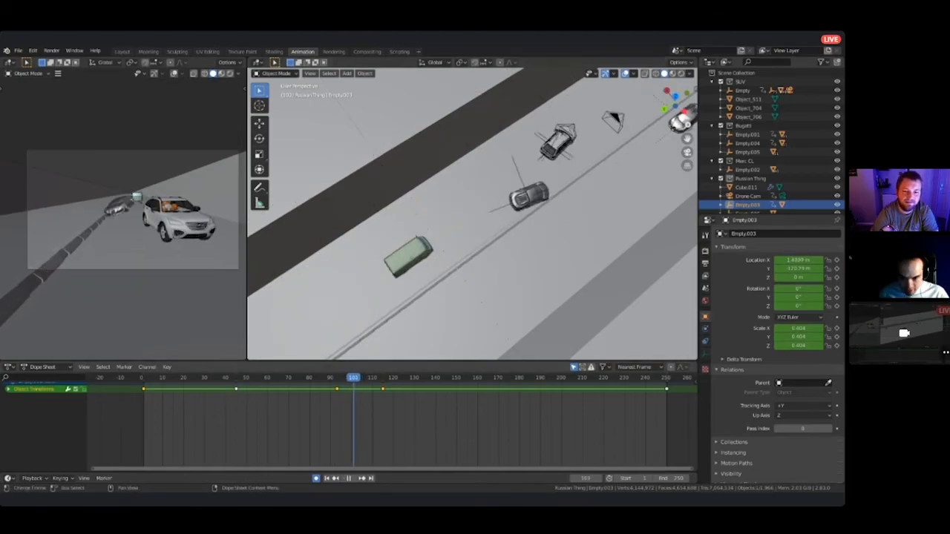
{"action": "key", "text": "g"}
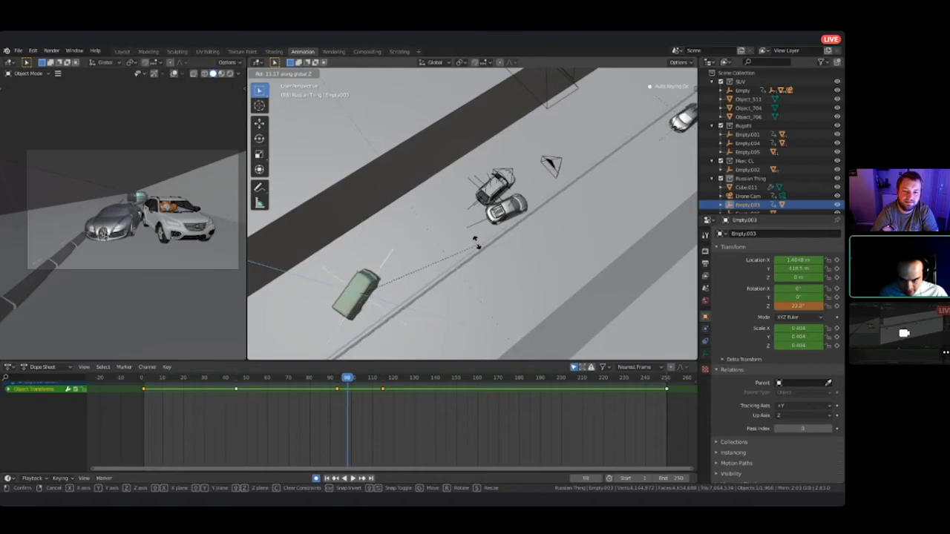
{"action": "left_click", "coordinate": [476, 242]}
{"action": "key", "text": "g"}
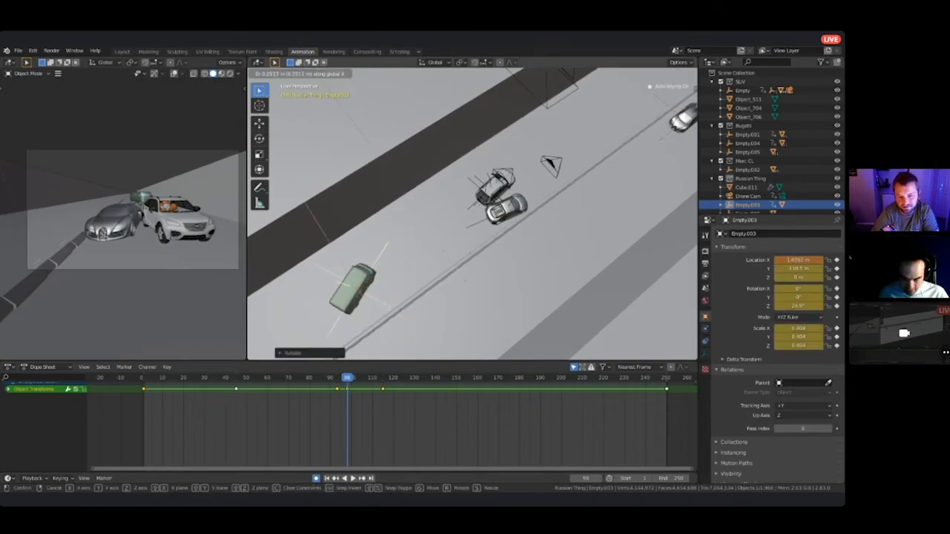
{"action": "left_click", "coordinate": [464, 280]}
- At frame 106, keyframe Empty.003 farther from the lane line at about 2.82 m on global X
{"action": "left_click_drag", "start_coordinate": [347, 379], "coordinate": [362, 379]}
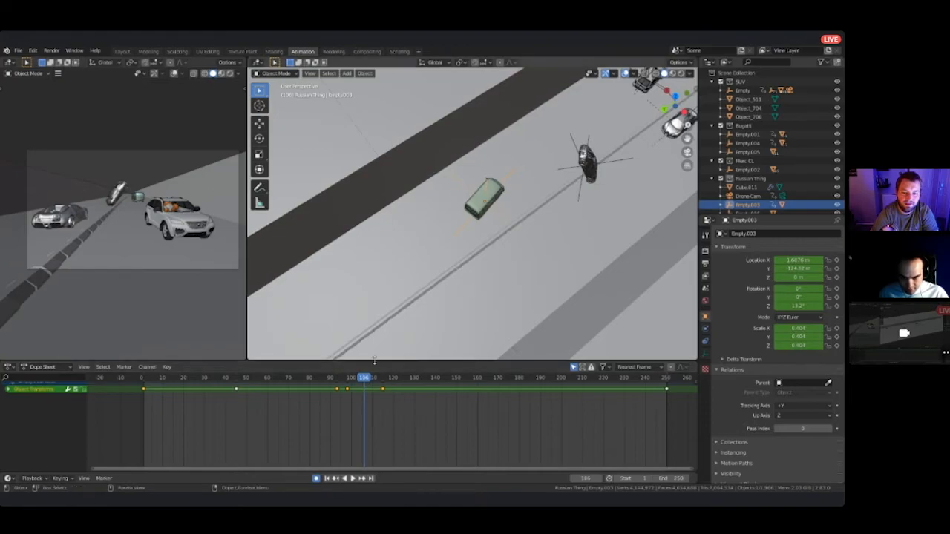
{"action": "key", "text": "g"}
{"action": "key", "text": "x"}
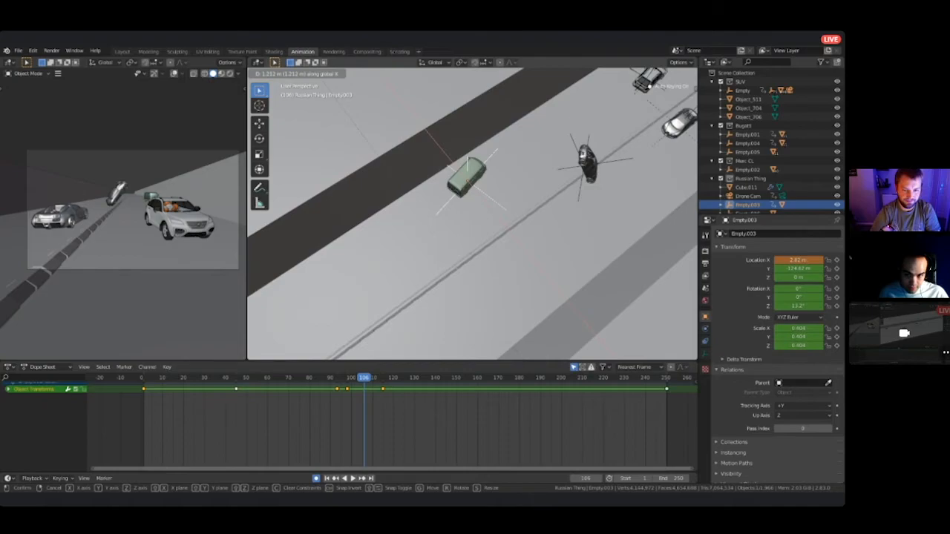
{"action": "left_click", "coordinate": [482, 215]}
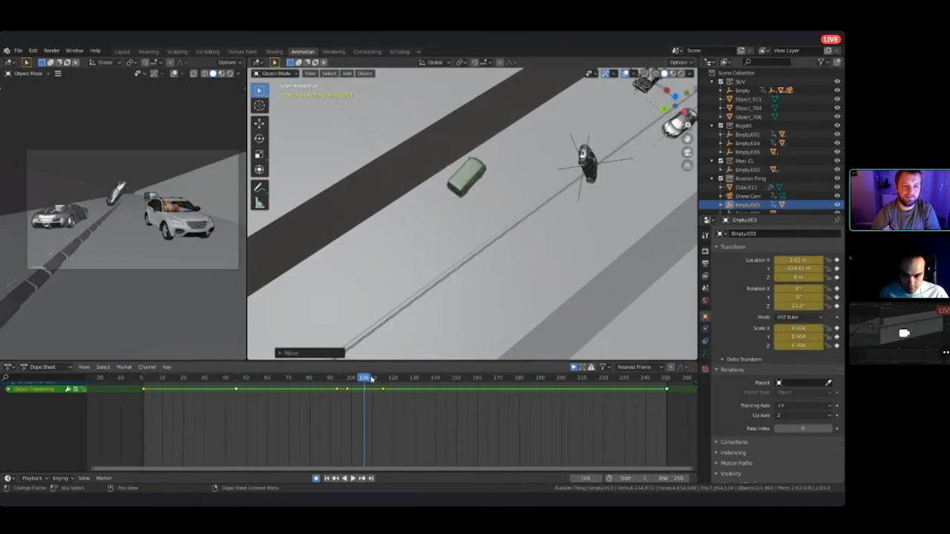
- At frame 115, keyframe Empty.003 at about 2.8 m on global X so the van holds its outer lane position
{"action": "key", "text": "space"}
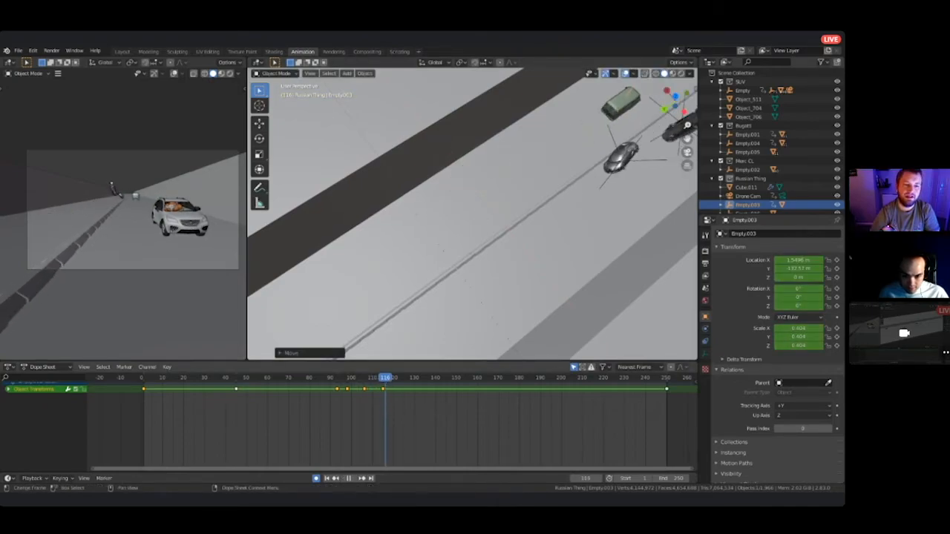
{"action": "left_click_drag", "start_coordinate": [385, 377], "coordinate": [383, 377]}
{"action": "middle_click_drag", "start_coordinate": [620, 157], "coordinate": [549, 285], "text": "shift"}
{"action": "key", "text": "g"}
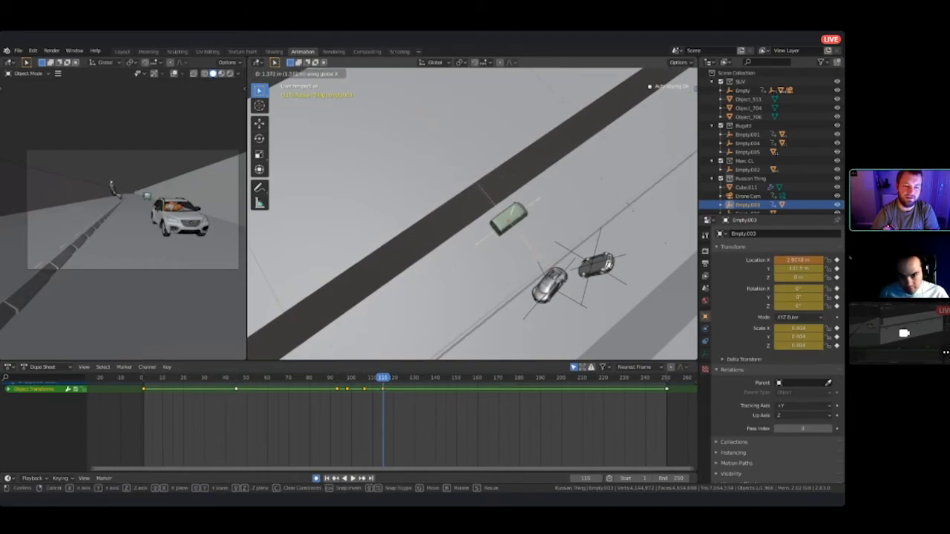
{"action": "key", "text": "Return"}
- Review the van's swerve around the crash through the camera, playing the shot to its last frame
{"action": "key", "text": "KP_0"}
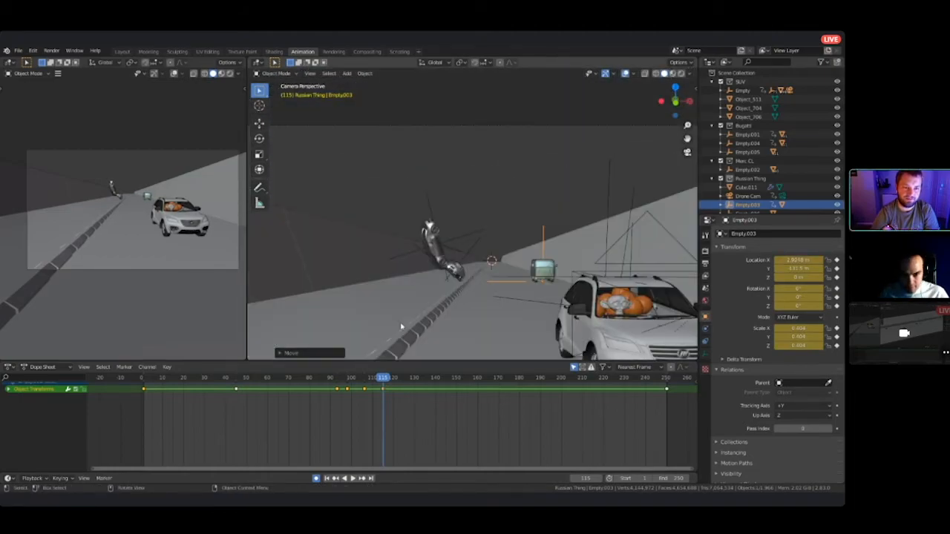
{"action": "key", "text": "ctrl+shift+space"}
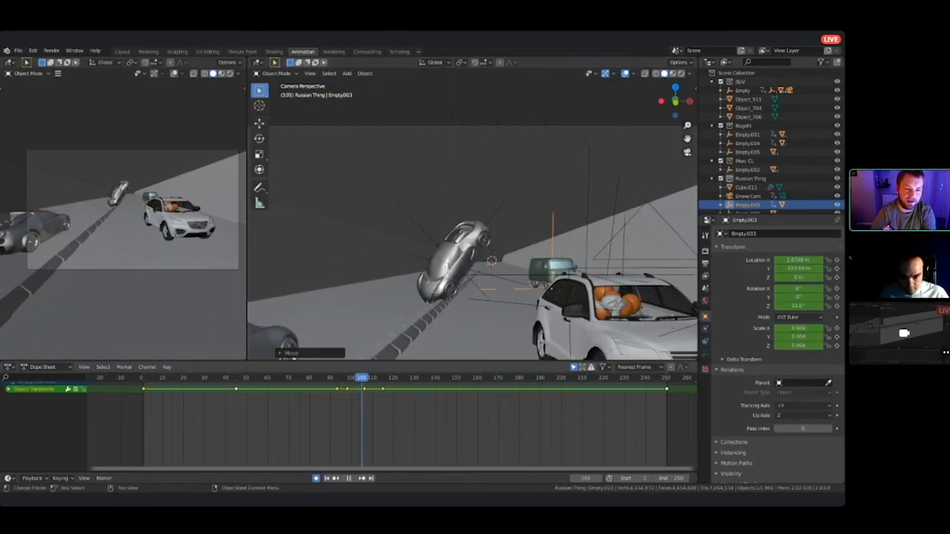
{"action": "key", "text": "space"}
{"action": "left_click_drag", "start_coordinate": [413, 377], "coordinate": [391, 377]}
{"action": "scroll", "coordinate": [472, 245], "scroll_direction": "down", "scroll_amount": 3}
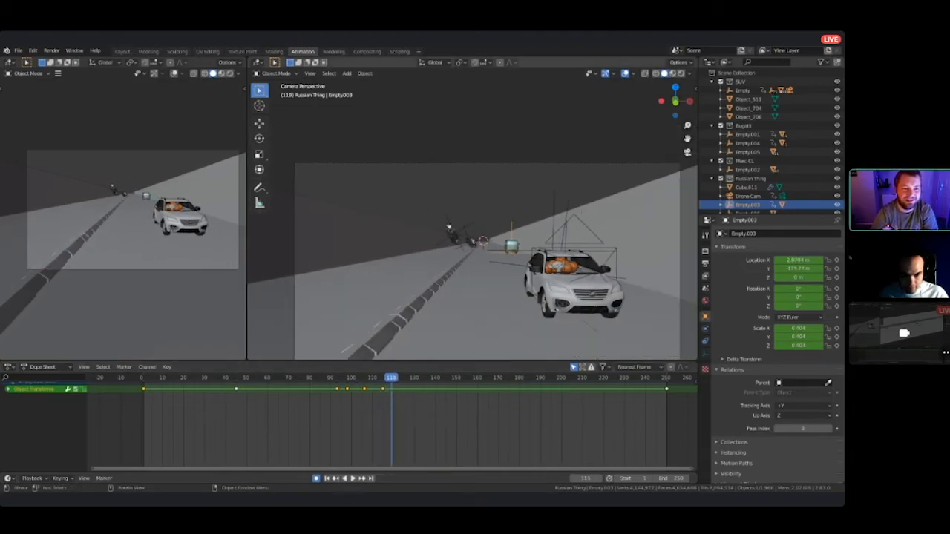
{"action": "scroll", "coordinate": [472, 230], "scroll_direction": "up", "scroll_amount": 2}
{"action": "key", "text": "space"}
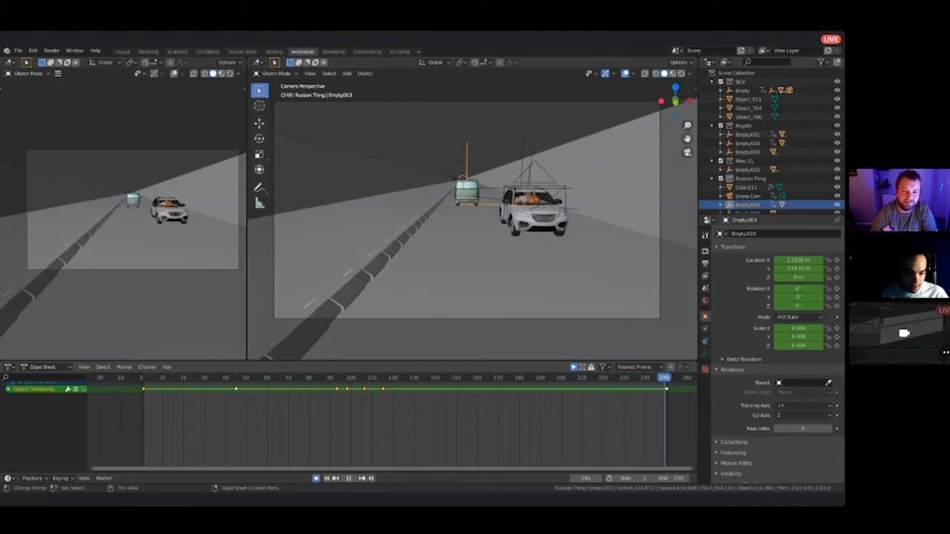
{"action": "key", "text": "space"}
- At frame 250, keyframe the Opening Shot camera between the SUV and the van at about -277.8 m on global Y
{"action": "left_click", "coordinate": [745, 187]}
{"action": "key", "text": "KP_Decimal"}
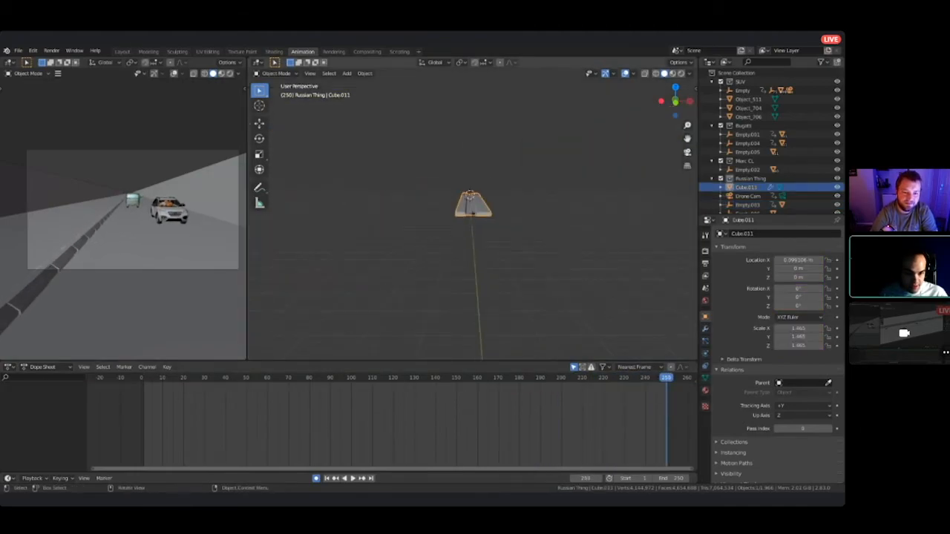
{"action": "key", "text": "KP_0"}
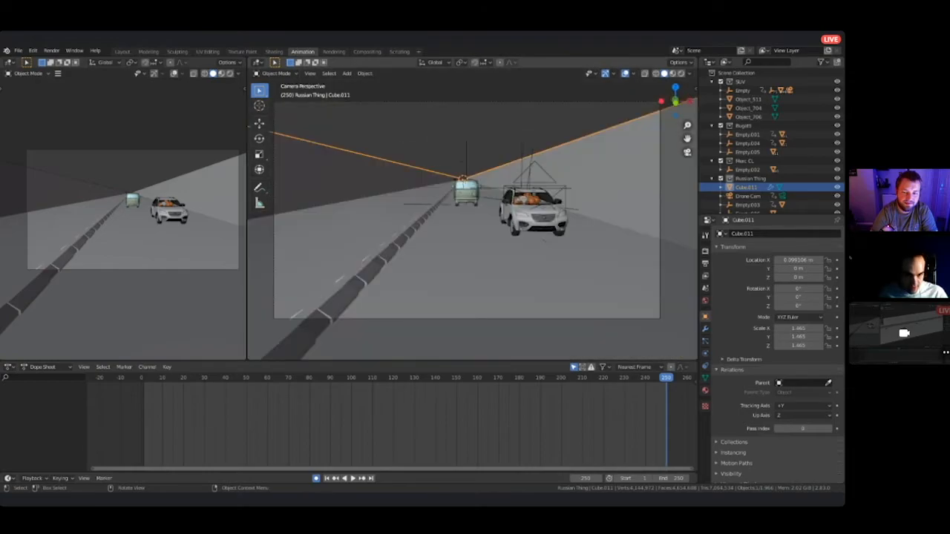
{"action": "key", "text": "KP_0"}
{"action": "scroll", "coordinate": [472, 214], "scroll_direction": "down", "scroll_amount": 4}
{"action": "scroll", "coordinate": [472, 214], "scroll_direction": "up", "scroll_amount": 5}
{"action": "middle_click_drag", "start_coordinate": [472, 252], "coordinate": [461, 211]}
{"action": "scroll", "coordinate": [471, 214], "scroll_direction": "up", "scroll_amount": 3}
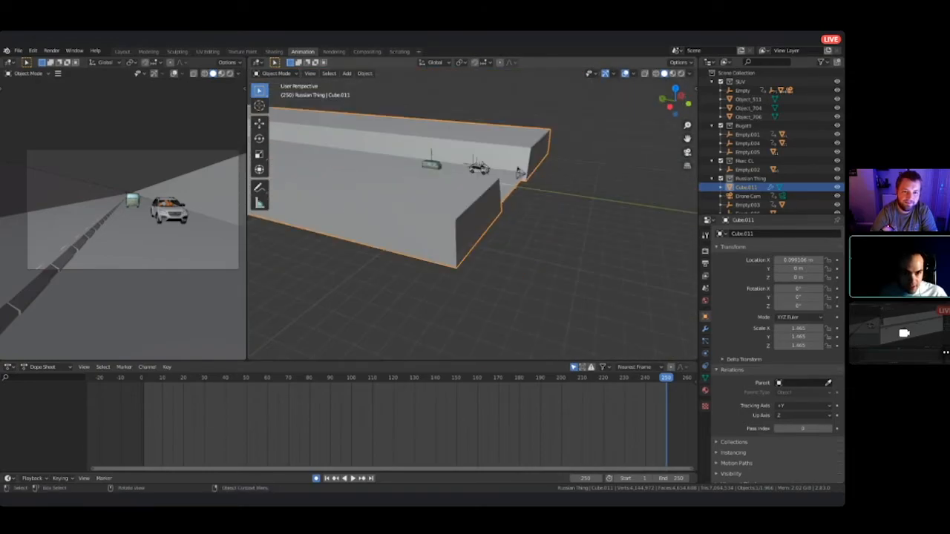
{"action": "left_click", "coordinate": [519, 173]}
{"action": "middle_click_drag", "start_coordinate": [520, 173], "coordinate": [430, 173]}
{"action": "key", "text": "g"}
{"action": "key", "text": "y"}
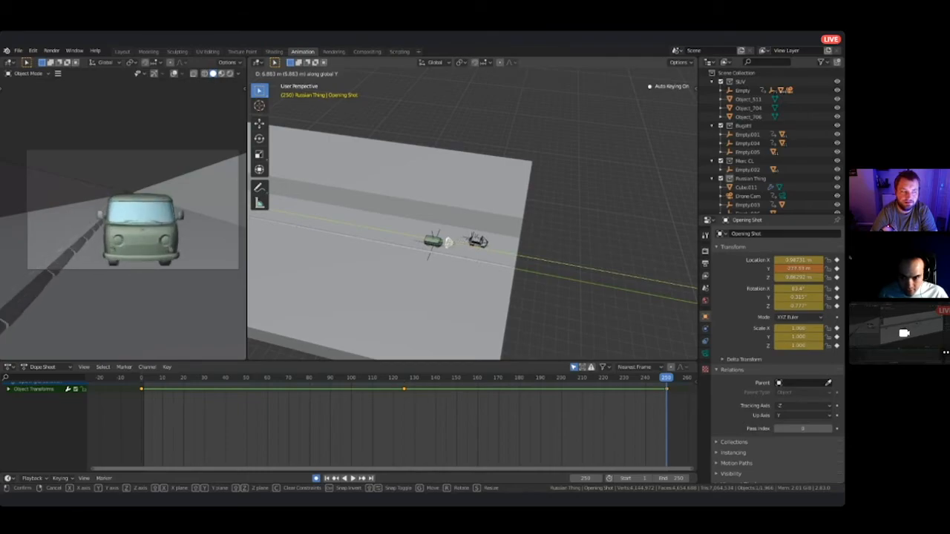
{"action": "left_click", "coordinate": [448, 241]}
- Examine the Opening Shot camera's position relative to the van and the SUV from above and from the side
{"action": "middle_click_drag", "start_coordinate": [448, 242], "coordinate": [371, 186]}
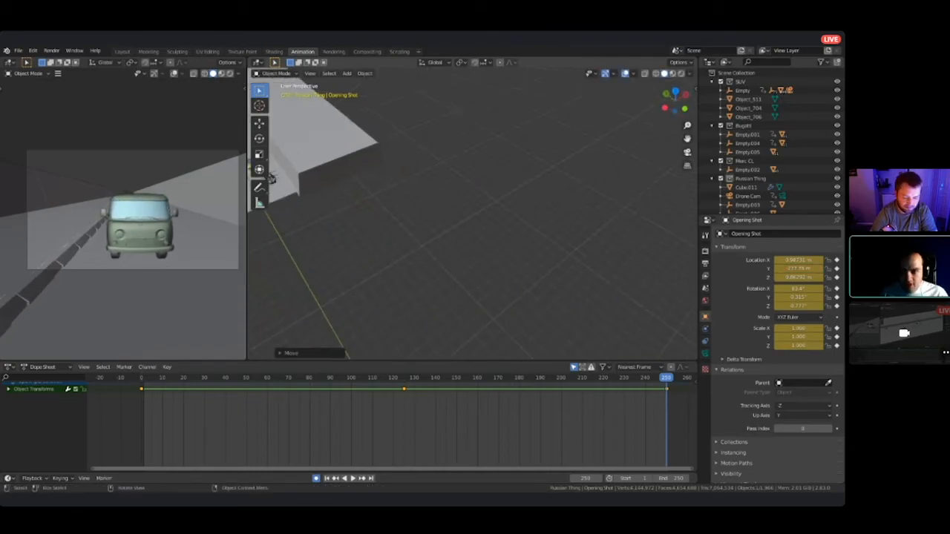
{"action": "middle_click_drag", "start_coordinate": [311, 149], "coordinate": [623, 282], "text": "shift"}
{"action": "scroll", "coordinate": [471, 214], "scroll_direction": "up", "scroll_amount": 6}
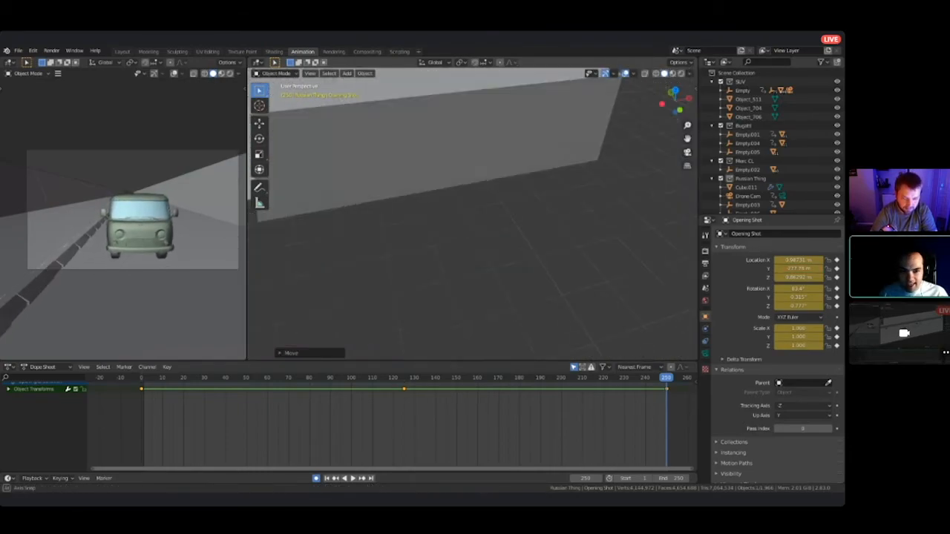
{"action": "middle_click_drag", "start_coordinate": [517, 174], "coordinate": [490, 175]}
{"action": "middle_click_drag", "start_coordinate": [552, 224], "coordinate": [473, 223], "text": "shift"}
{"action": "scroll", "coordinate": [473, 223], "scroll_direction": "up", "scroll_amount": 7}
{"action": "scroll", "coordinate": [519, 218], "scroll_direction": "down", "scroll_amount": 8}
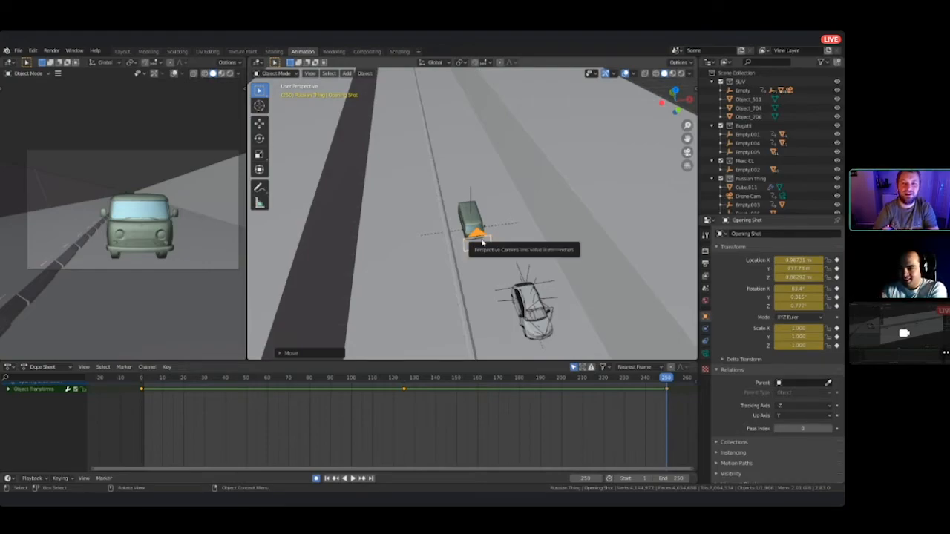
{"action": "scroll", "coordinate": [472, 214], "scroll_direction": "up", "scroll_amount": 8}
{"action": "scroll", "coordinate": [472, 214], "scroll_direction": "down", "scroll_amount": 16}
{"action": "scroll", "coordinate": [472, 213], "scroll_direction": "up", "scroll_amount": 16}
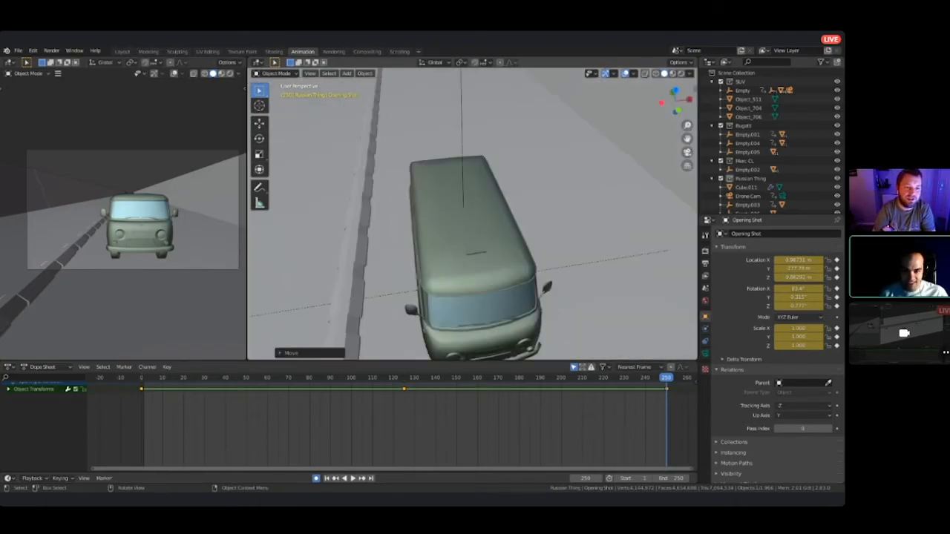
{"action": "middle_click_drag", "start_coordinate": [507, 239], "coordinate": [416, 222]}
{"action": "scroll", "coordinate": [472, 214], "scroll_direction": "down", "scroll_amount": 6}
{"action": "middle_click_drag", "start_coordinate": [475, 245], "coordinate": [327, 149], "text": "shift"}
{"action": "middle_click_drag", "start_coordinate": [474, 245], "coordinate": [511, 152], "text": "shift"}
{"action": "middle_click_drag", "start_coordinate": [460, 216], "coordinate": [512, 215], "text": "shift"}
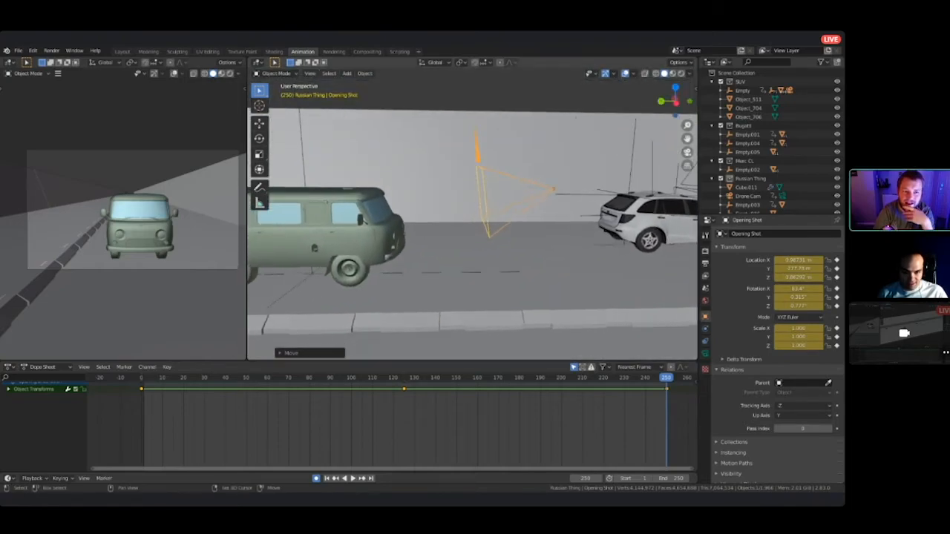
- At frame 250, keyframe the Opening Shot camera inside the van's cab at about X 1.28 m, Y -276.2 m, rotated to about 3.02° on Z
{"action": "key", "text": "g"}
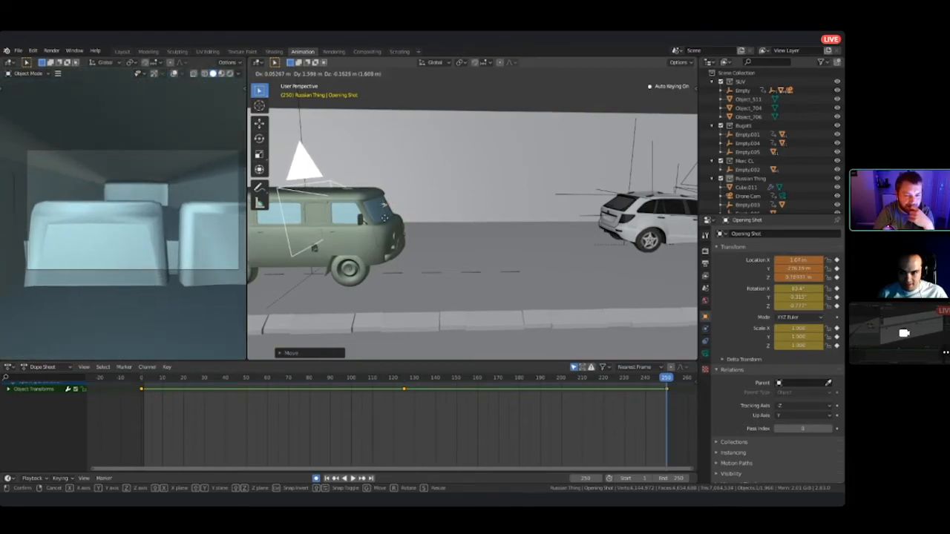
{"action": "left_click", "coordinate": [386, 221]}
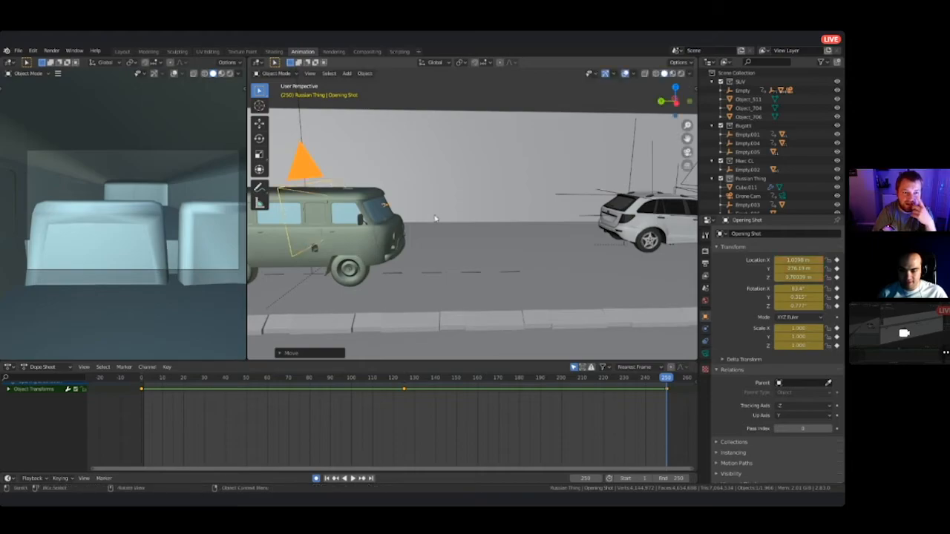
{"action": "middle_click_drag", "start_coordinate": [405, 211], "coordinate": [300, 248]}
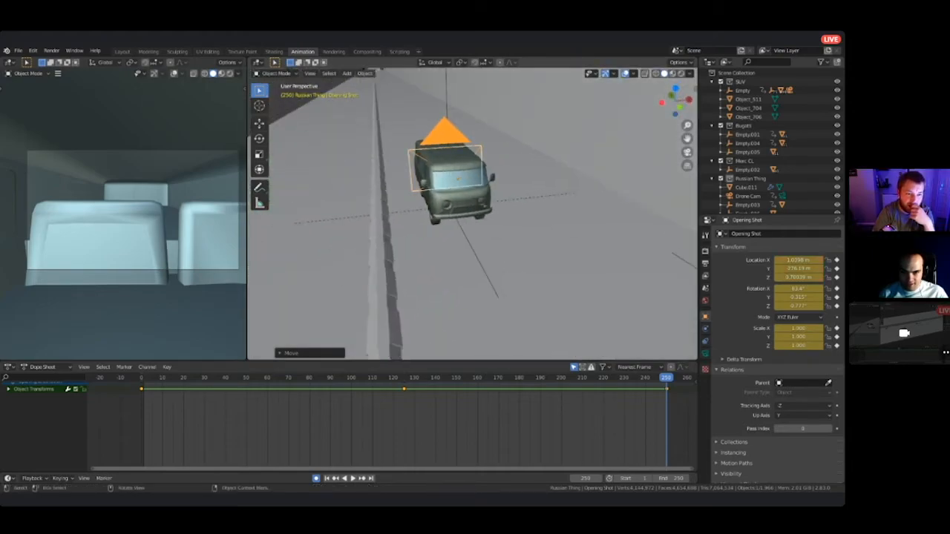
{"action": "key", "text": "g"}
{"action": "key", "text": "y"}
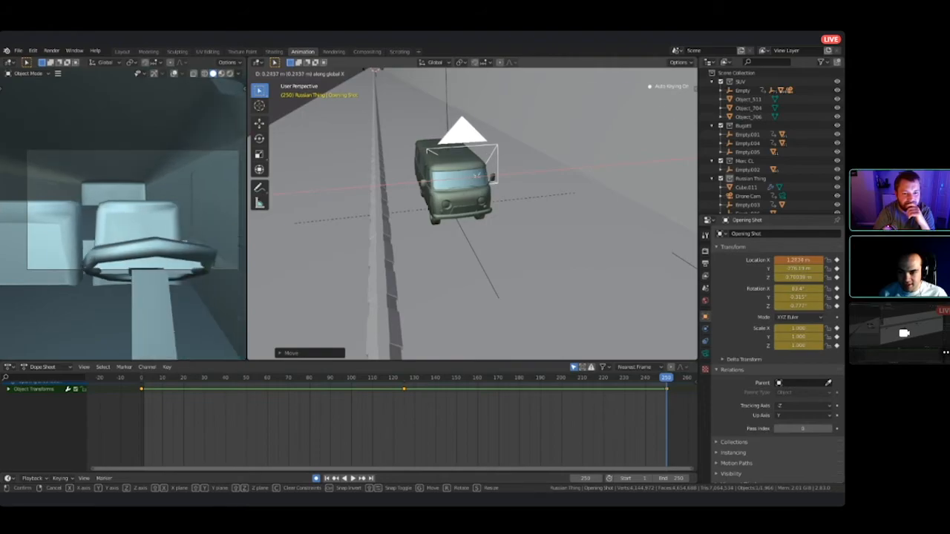
{"action": "left_click", "coordinate": [477, 176]}
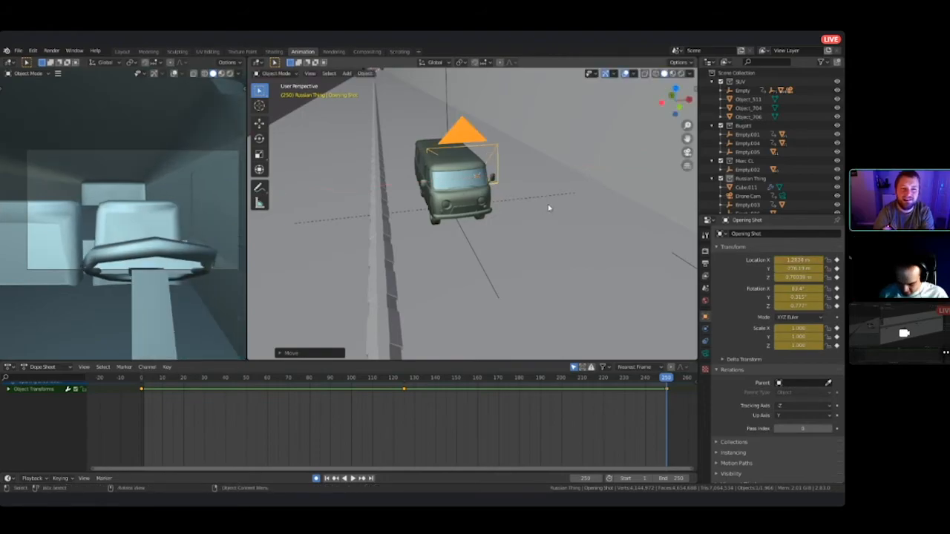
{"action": "key", "text": "r"}
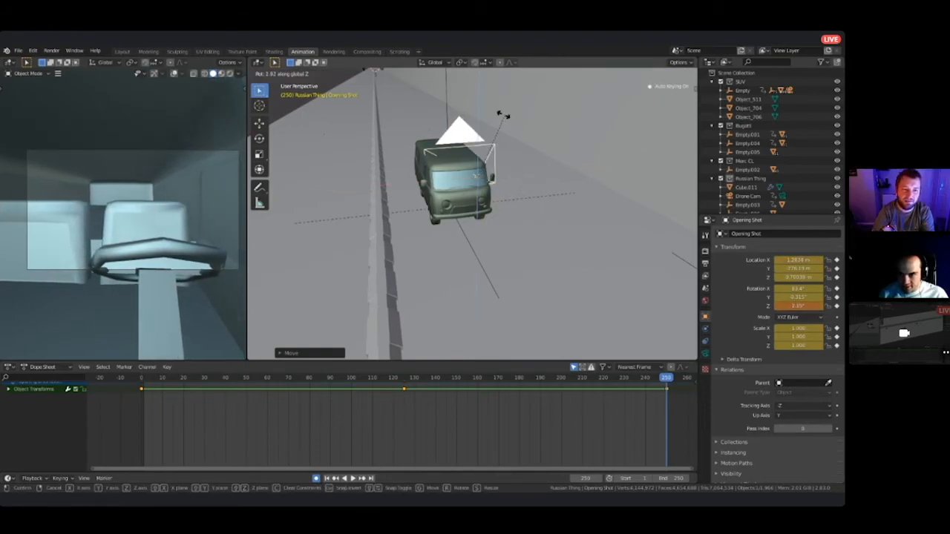
{"action": "left_click", "coordinate": [475, 100]}
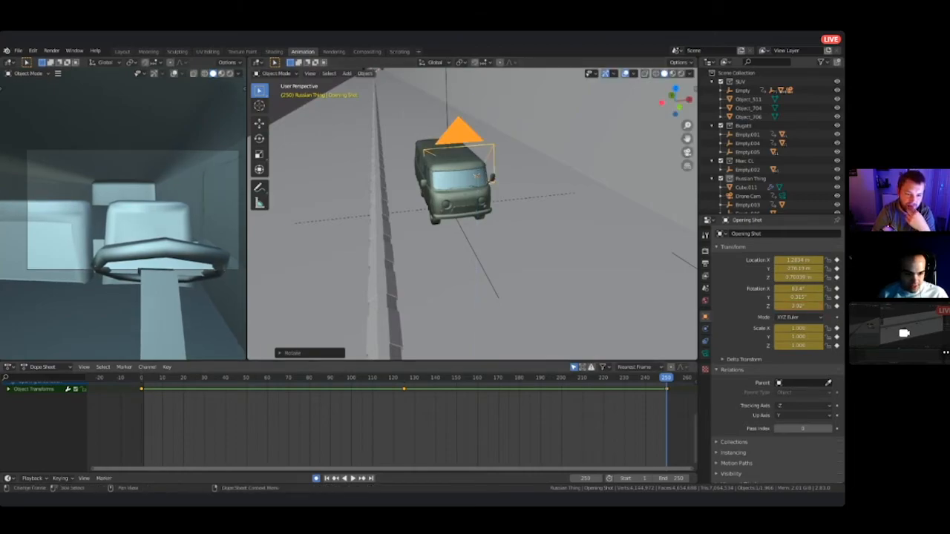
- Review the Opening Shot camera's move toward the van through its view, up to about frame 231
{"action": "key", "text": "ctrl+shift+space"}
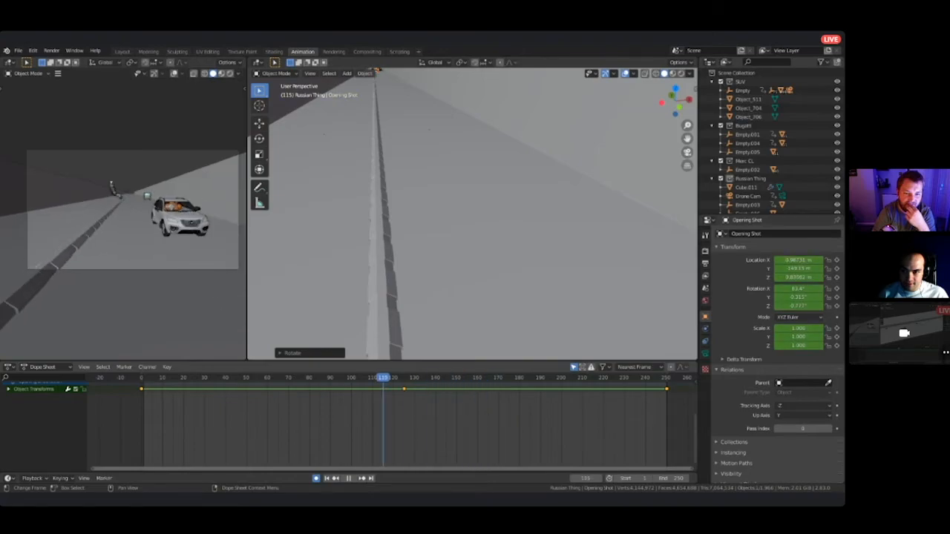
{"action": "left_click_drag", "start_coordinate": [408, 378], "coordinate": [626, 378]}
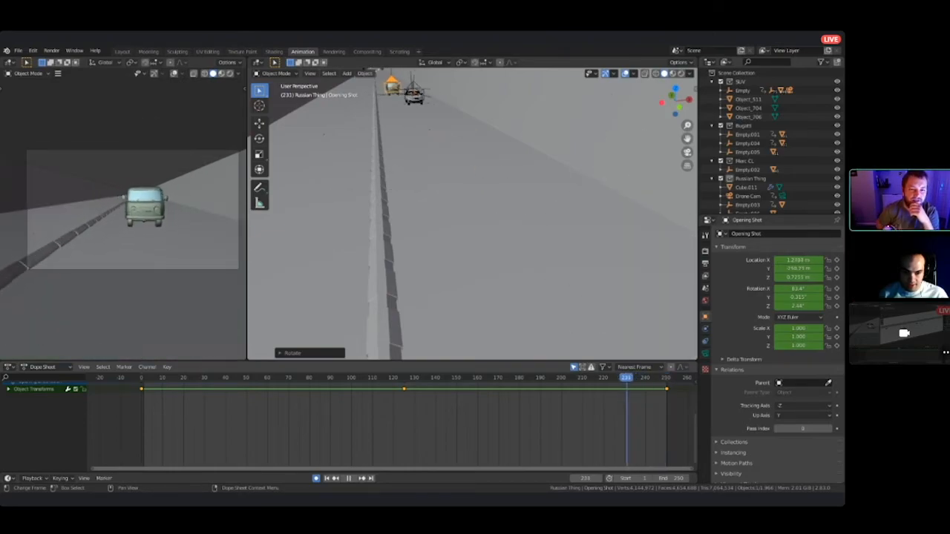
{"action": "key", "text": "space"}
- At frame 230, keyframe the Opening Shot camera centred in front of the van's windshield at about X 1.4 m, Y -255.2 m
{"action": "middle_click_drag", "start_coordinate": [398, 178], "coordinate": [553, 269]}
{"action": "scroll", "coordinate": [472, 214], "scroll_direction": "down", "scroll_amount": 5}
{"action": "middle_click_drag", "start_coordinate": [397, 198], "coordinate": [544, 227], "text": "shift"}
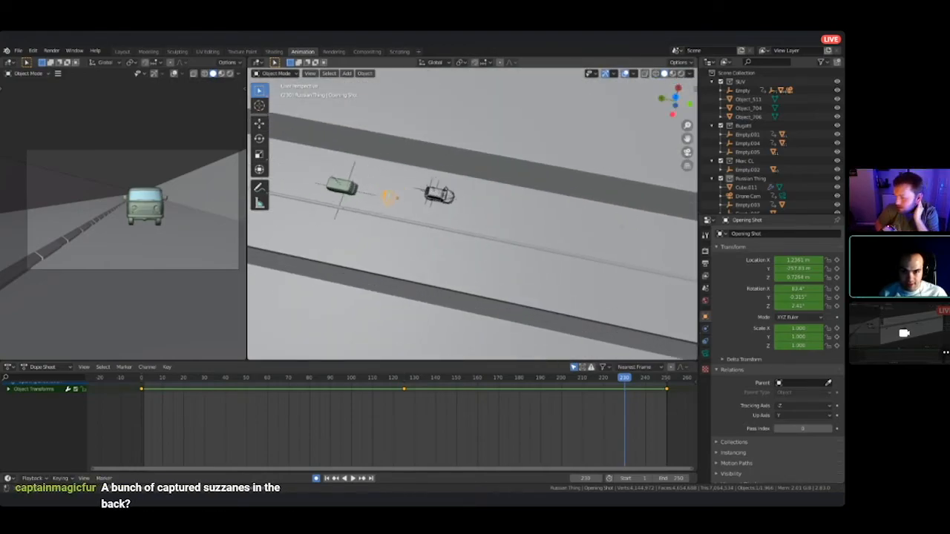
{"action": "scroll", "coordinate": [472, 214], "scroll_direction": "up", "scroll_amount": 4}
{"action": "middle_click_drag", "start_coordinate": [373, 187], "coordinate": [571, 241], "text": "shift"}
{"action": "key", "text": "g"}
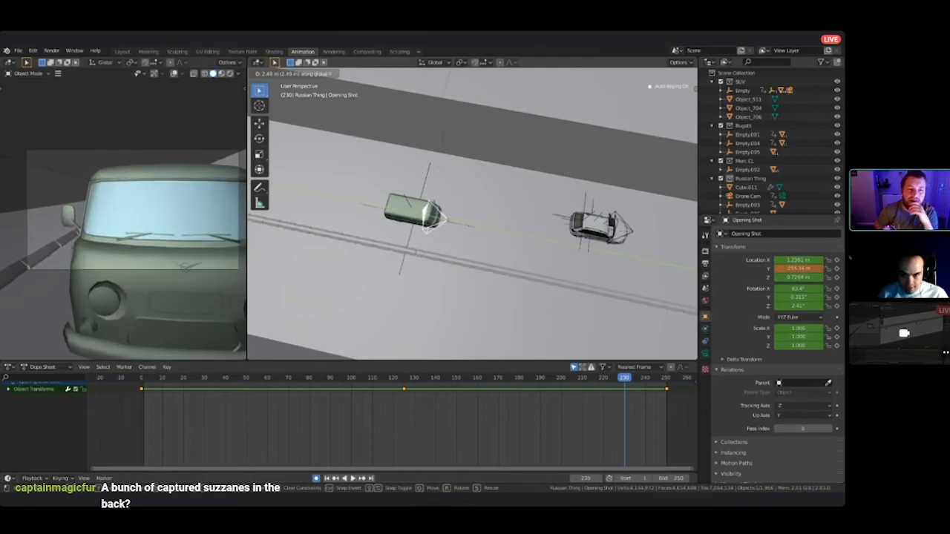
{"action": "key", "text": "Return"}
{"action": "key", "text": "g"}
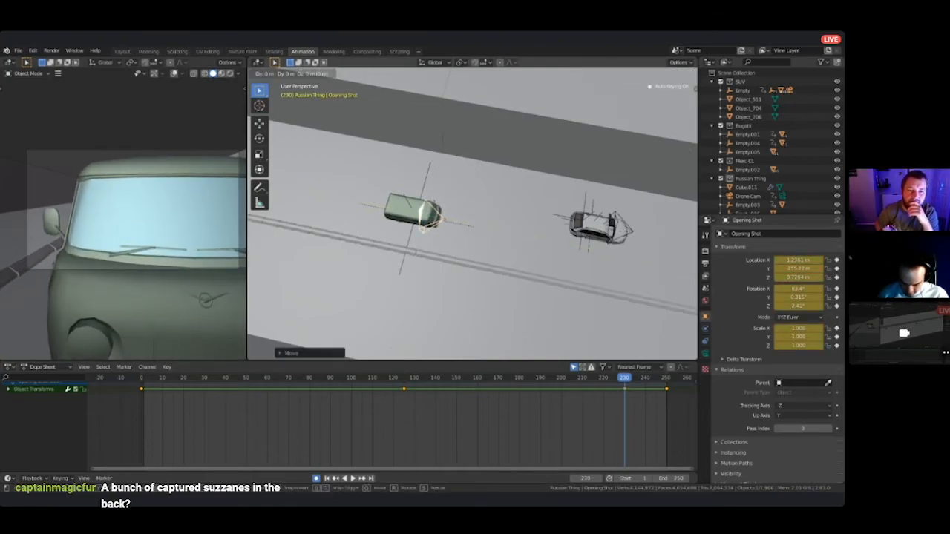
{"action": "key", "text": "Return"}
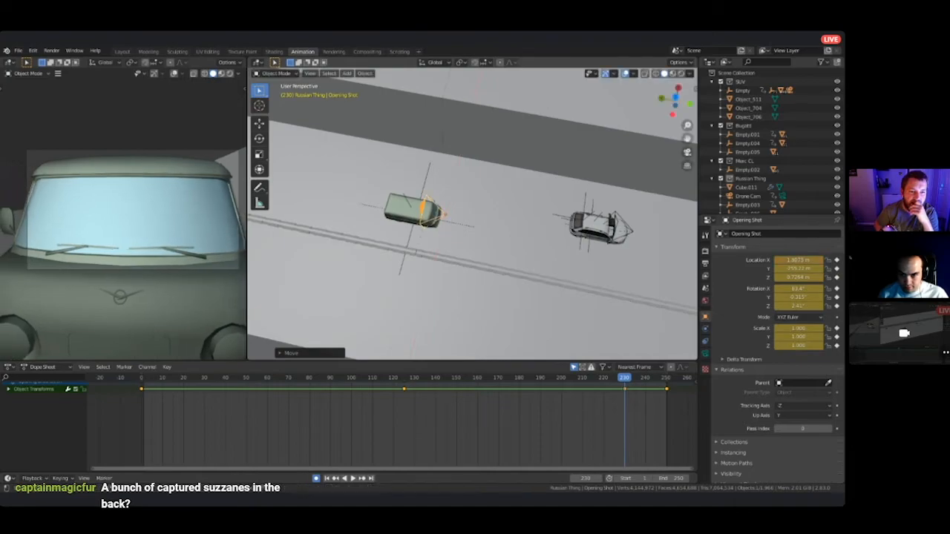
- At frame 230, move the Opening Shot camera to the van's cab behind the windshield, at about X 1.52 m, Y -254.9 m
{"action": "key", "text": "space"}
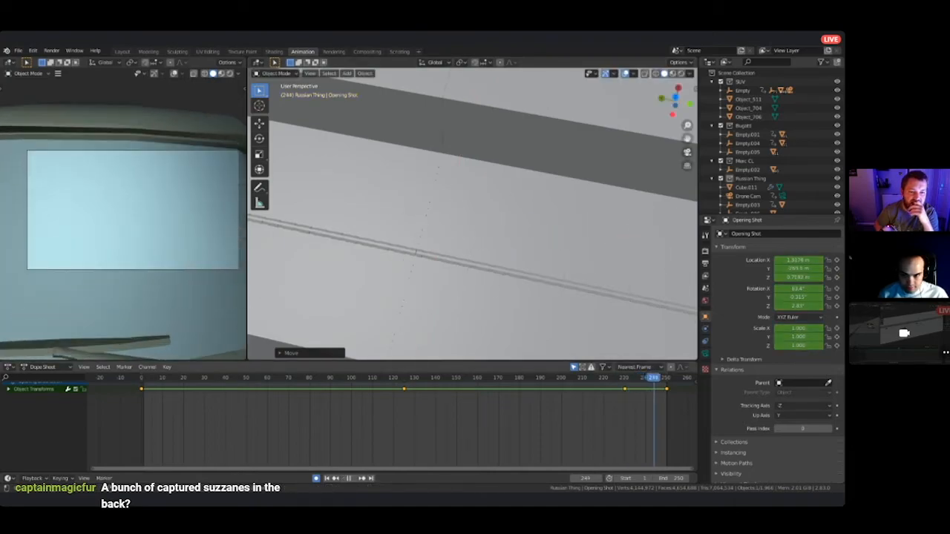
{"action": "left_click_drag", "start_coordinate": [632, 378], "coordinate": [624, 377]}
{"action": "scroll", "coordinate": [472, 216], "scroll_direction": "up", "scroll_amount": 3}
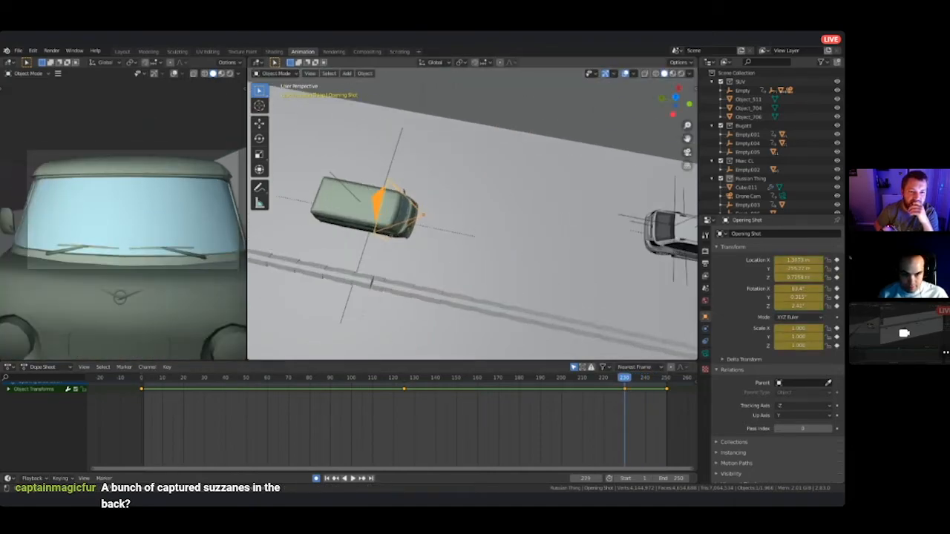
{"action": "key", "text": "g"}
{"action": "key", "text": "y"}
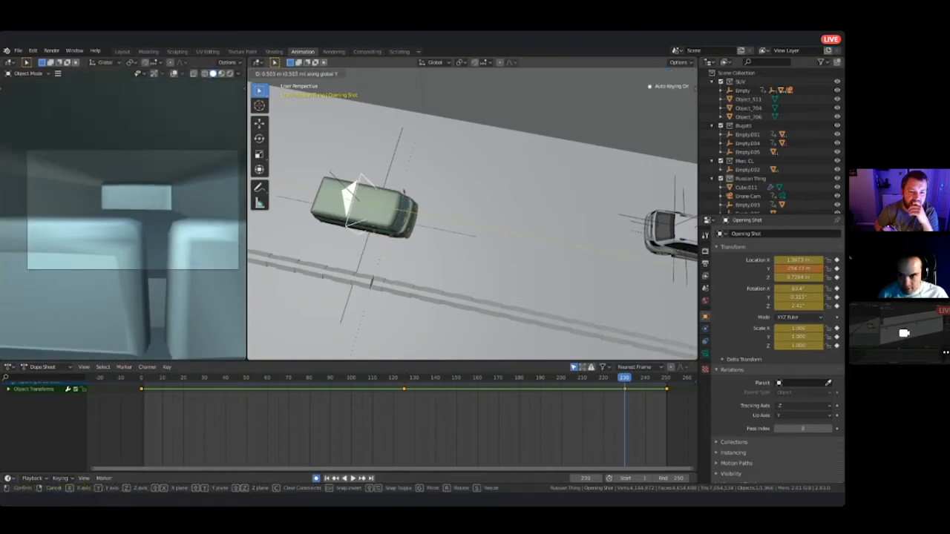
{"action": "left_click", "coordinate": [405, 212]}
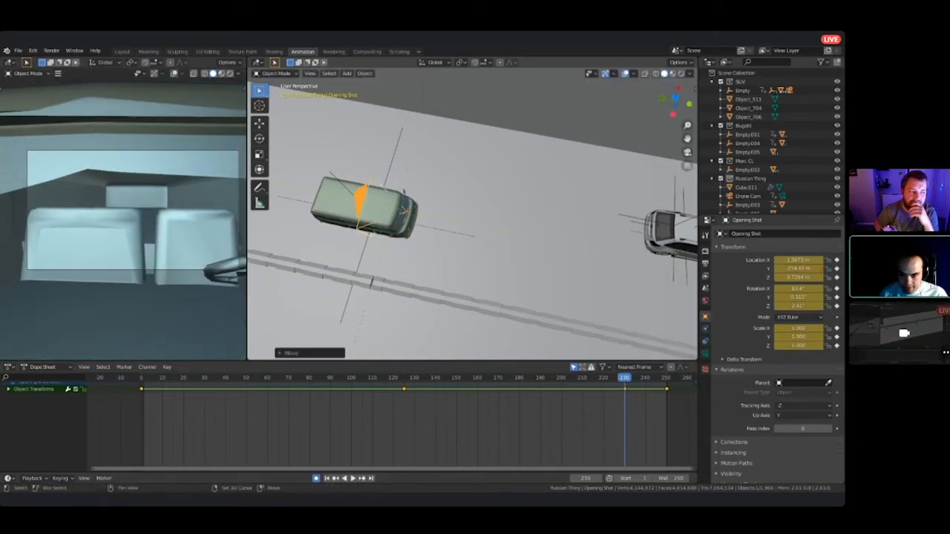
{"action": "key", "text": "g"}
{"action": "key", "text": "x"}
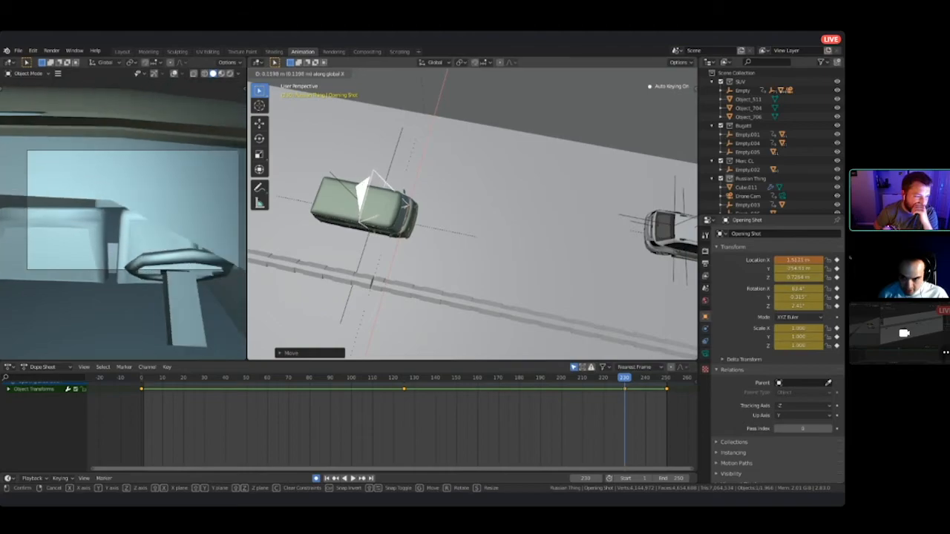
{"action": "key", "text": "Escape"}
{"action": "key", "text": "g"}
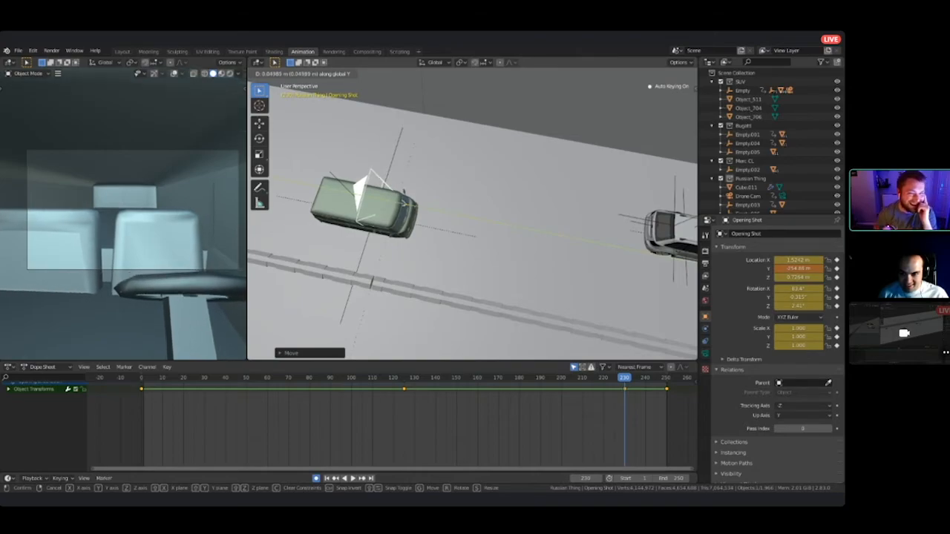
{"action": "key", "text": "Return"}
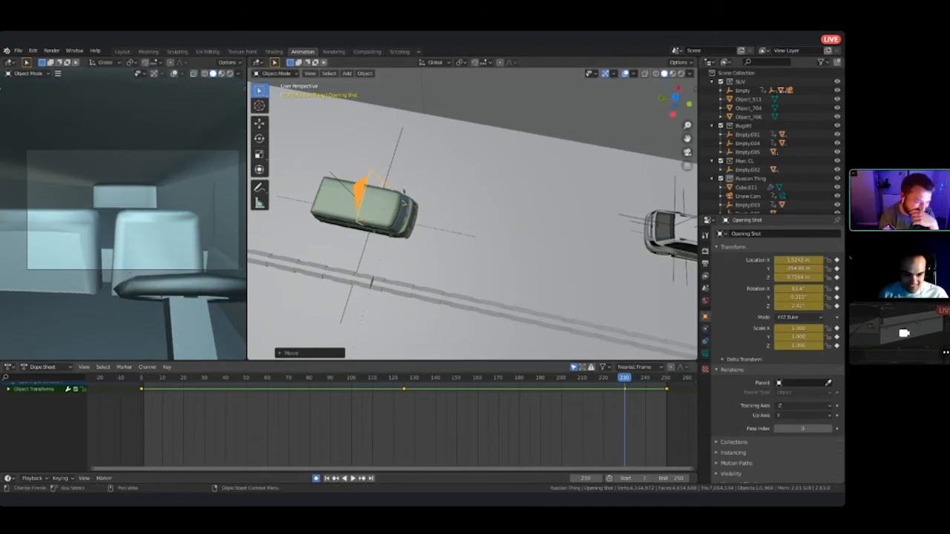
- At frame 150, move the SUV's Empty along global X into line with the Opening Shot camera
{"action": "key", "text": "space"}
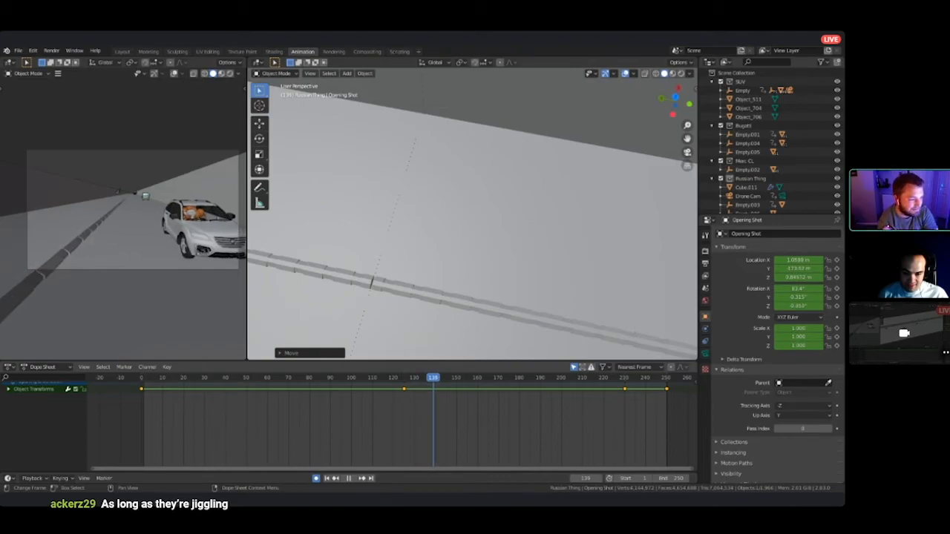
{"action": "left_click_drag", "start_coordinate": [433, 377], "coordinate": [432, 377]}
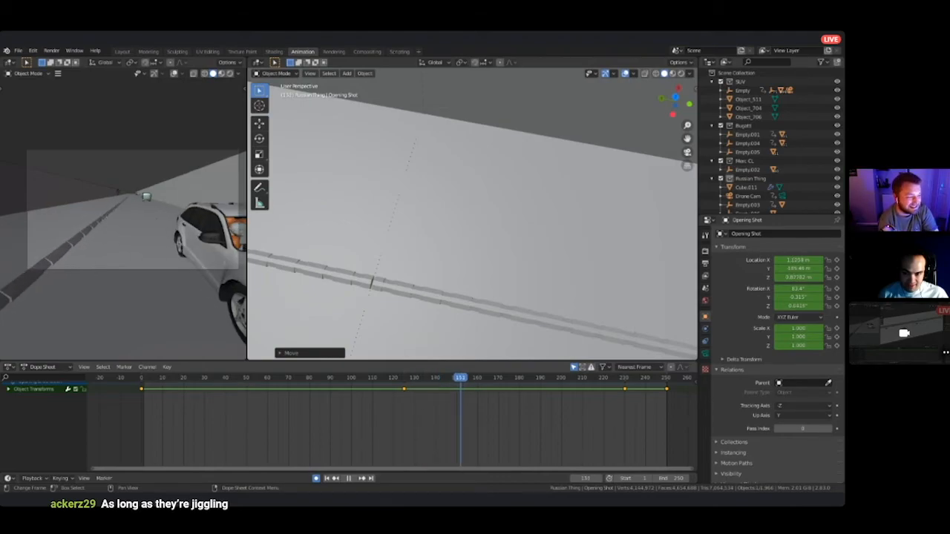
{"action": "key", "text": "space"}
{"action": "middle_click_drag", "start_coordinate": [471, 213], "coordinate": [415, 289]}
{"action": "scroll", "coordinate": [471, 213], "scroll_direction": "down", "scroll_amount": 8}
{"action": "scroll", "coordinate": [472, 222], "scroll_direction": "up", "scroll_amount": 10}
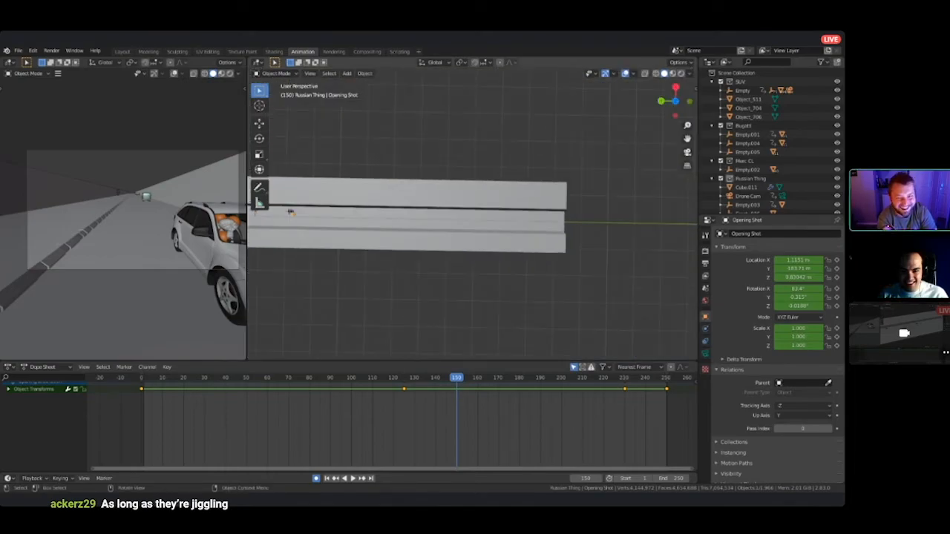
{"action": "scroll", "coordinate": [471, 213], "scroll_direction": "up", "scroll_amount": 3}
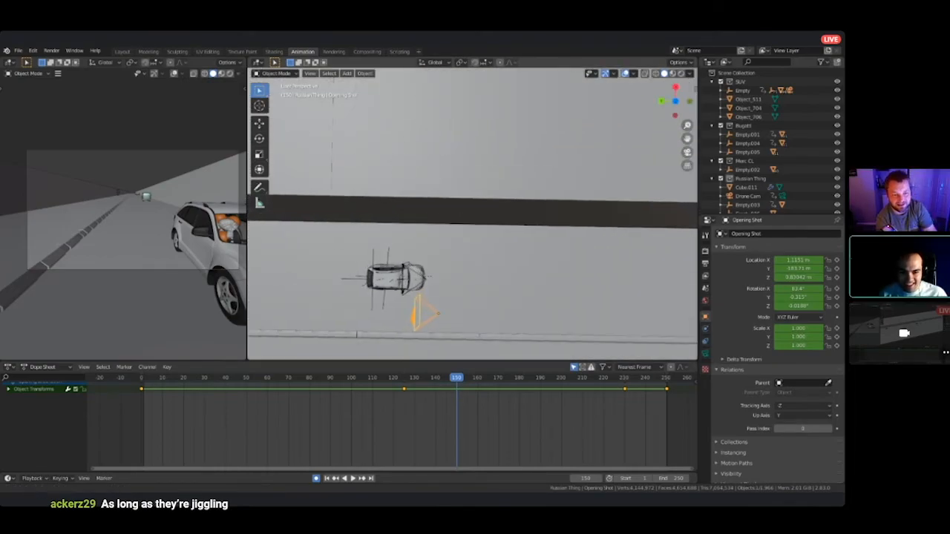
{"action": "middle_click_drag", "start_coordinate": [472, 213], "coordinate": [563, 165], "text": "shift"}
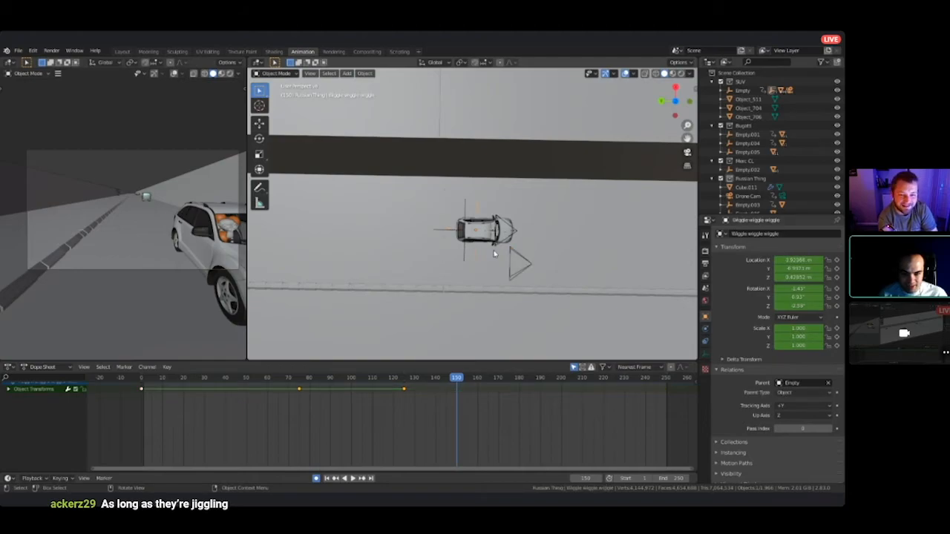
{"action": "scroll", "coordinate": [497, 242], "scroll_direction": "up", "scroll_amount": 4}
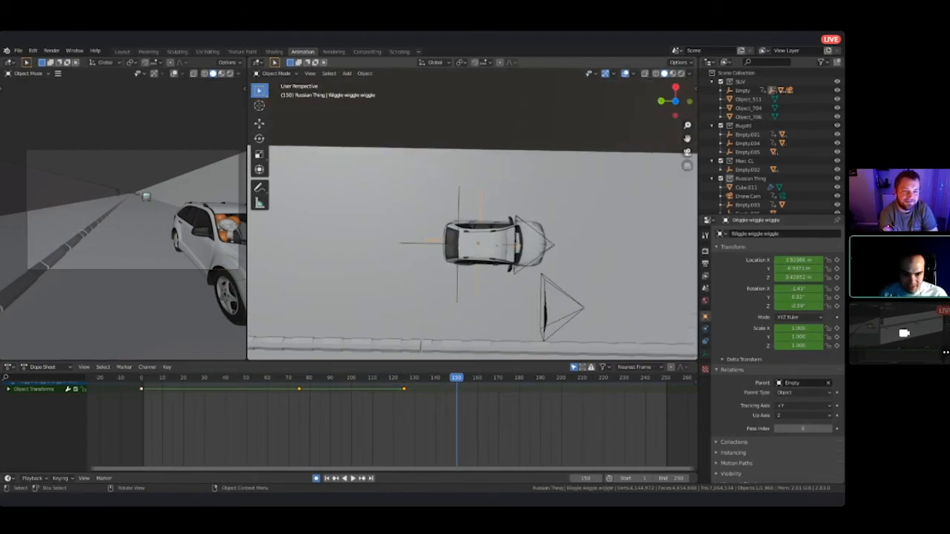
{"action": "left_click", "coordinate": [499, 248]}
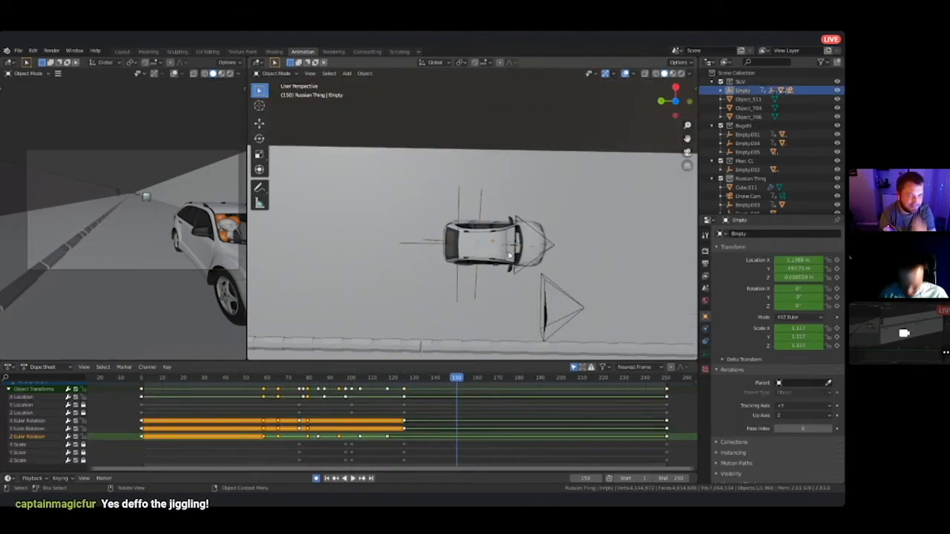
{"action": "key", "text": "g"}
{"action": "key", "text": "x"}
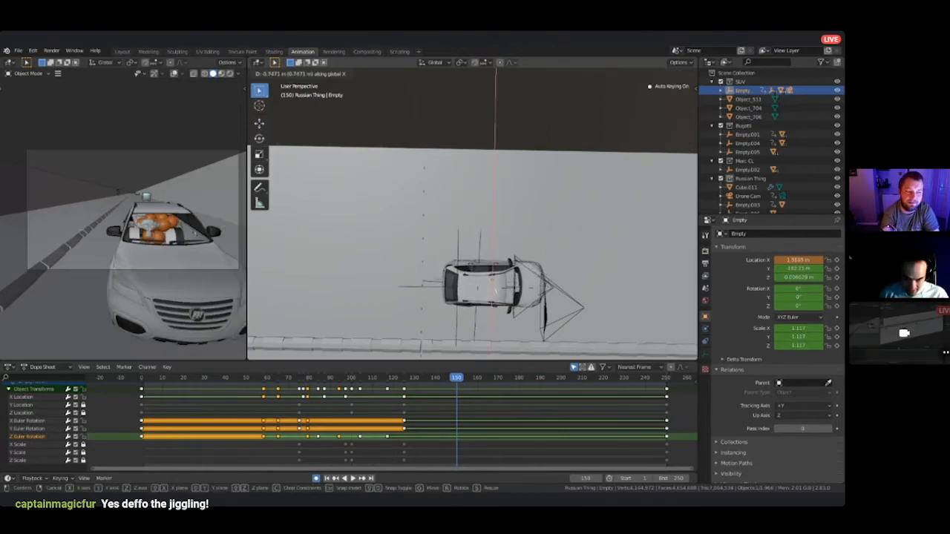
{"action": "left_click", "coordinate": [510, 306]}
- At frame 150, shift the SUV's Empty along global Y, farther away from the Opening Shot camera
{"action": "key", "text": "g"}
{"action": "key", "text": "y"}
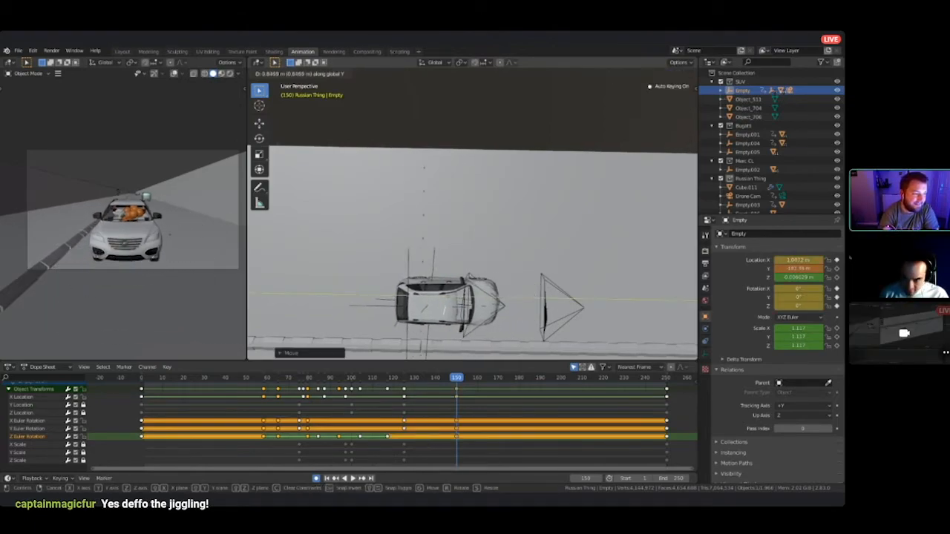
{"action": "left_click", "coordinate": [482, 306]}
- At frame 194, keyframe the van Empty.003 closer to the camera and the lane barrier, at about X 1.0 m, Y -218.5 m
{"action": "mouse_move", "coordinate": [456, 378]}
{"action": "left_mouse_down"}
{"action": "mouse_move", "coordinate": [402, 378]}
{"action": "mouse_move", "coordinate": [457, 378]}
{"action": "left_mouse_up"}
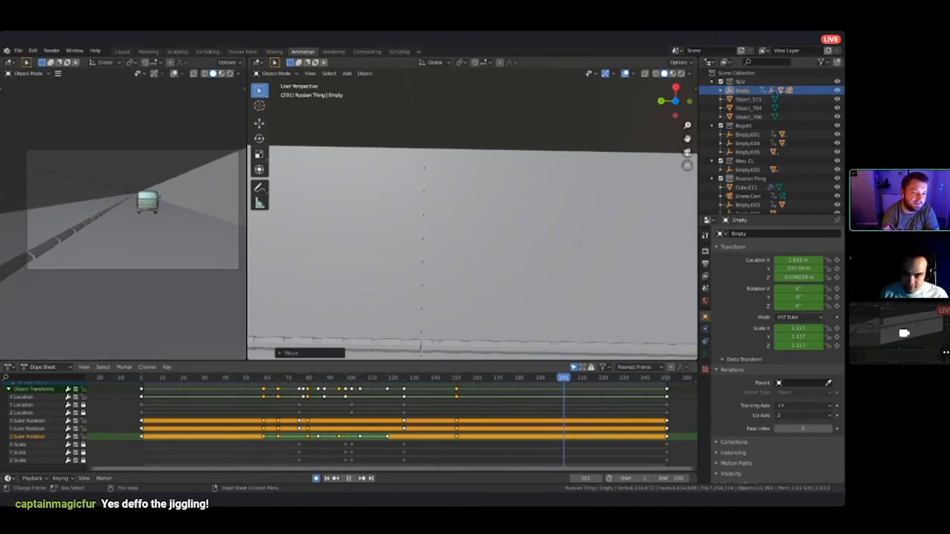
{"action": "left_click_drag", "start_coordinate": [552, 378], "coordinate": [548, 378]}
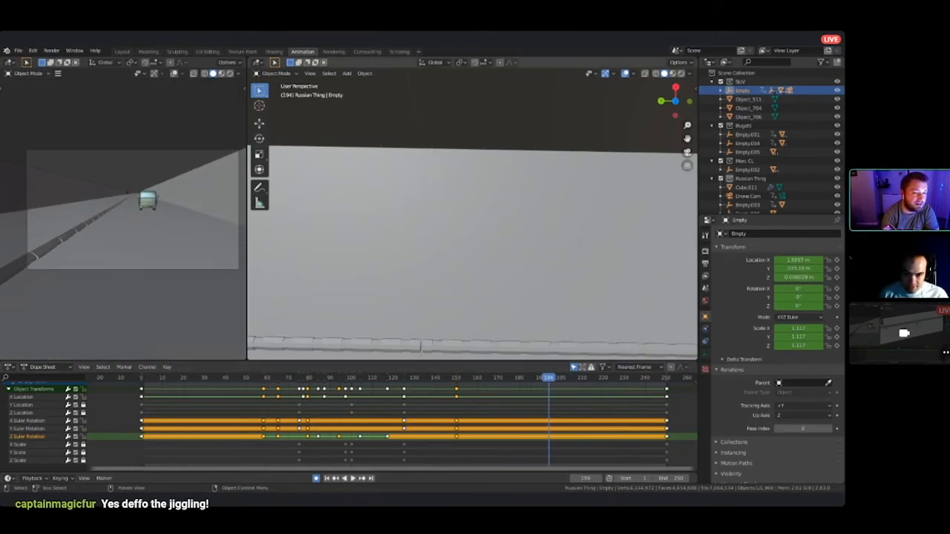
{"action": "scroll", "coordinate": [471, 215], "scroll_direction": "down", "scroll_amount": 10}
{"action": "middle_click_drag", "start_coordinate": [594, 222], "coordinate": [472, 218], "text": "shift"}
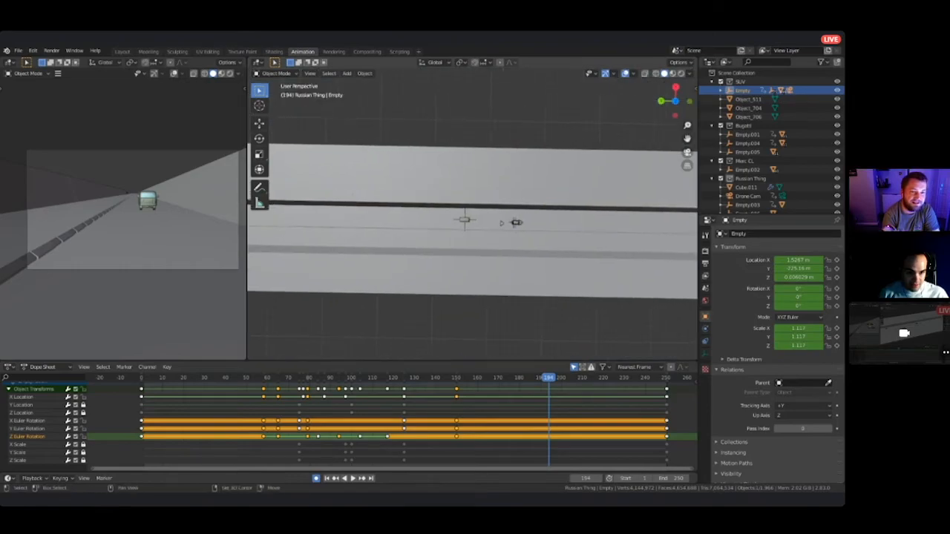
{"action": "scroll", "coordinate": [472, 215], "scroll_direction": "up", "scroll_amount": 6}
{"action": "left_click", "coordinate": [472, 218]}
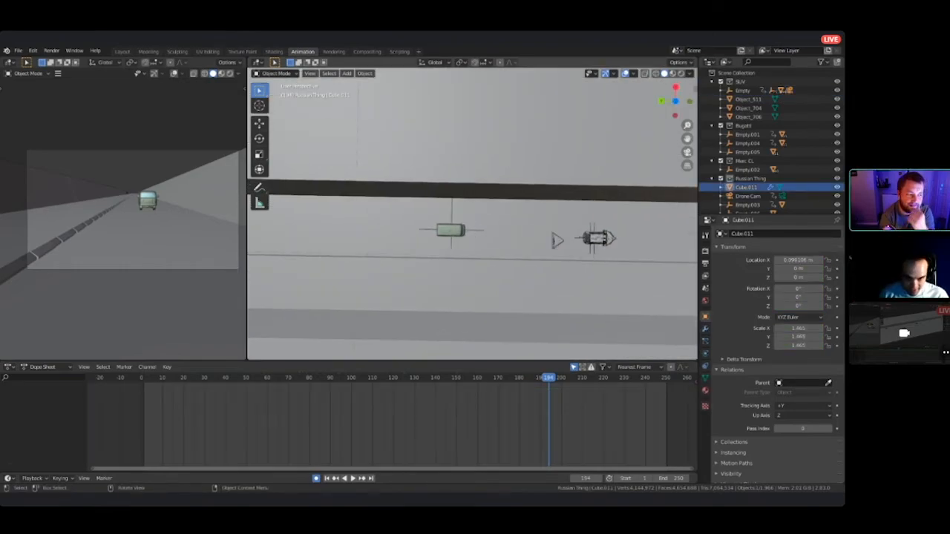
{"action": "left_click", "coordinate": [450, 230]}
{"action": "scroll", "coordinate": [472, 215], "scroll_direction": "up", "scroll_amount": 3}
{"action": "middle_click_drag", "start_coordinate": [471, 230], "coordinate": [429, 211], "text": "shift"}
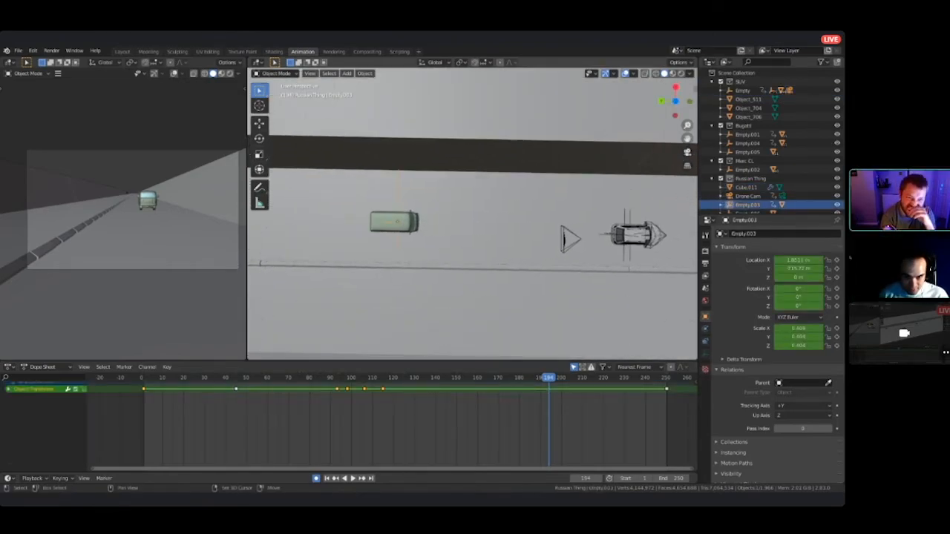
{"action": "key", "text": "g"}
{"action": "key", "text": "y"}
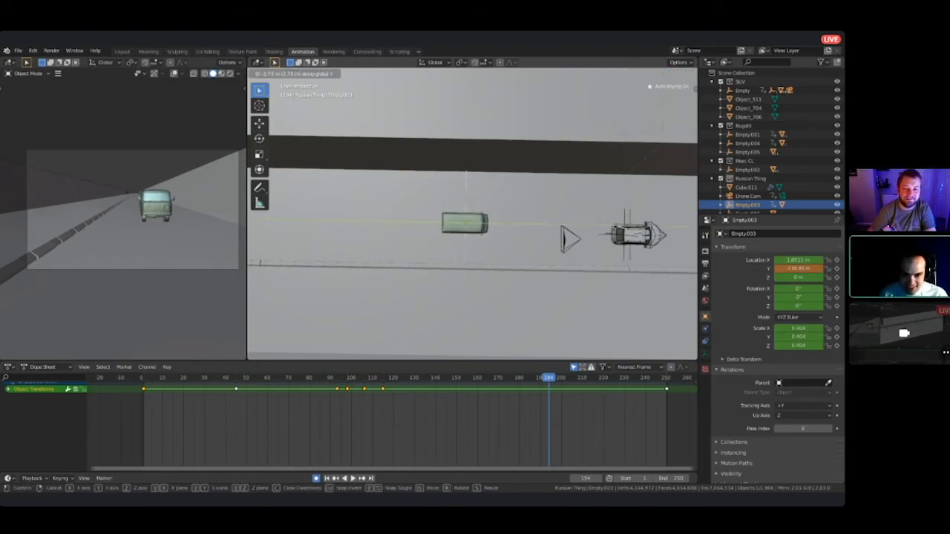
{"action": "key", "text": "Return"}
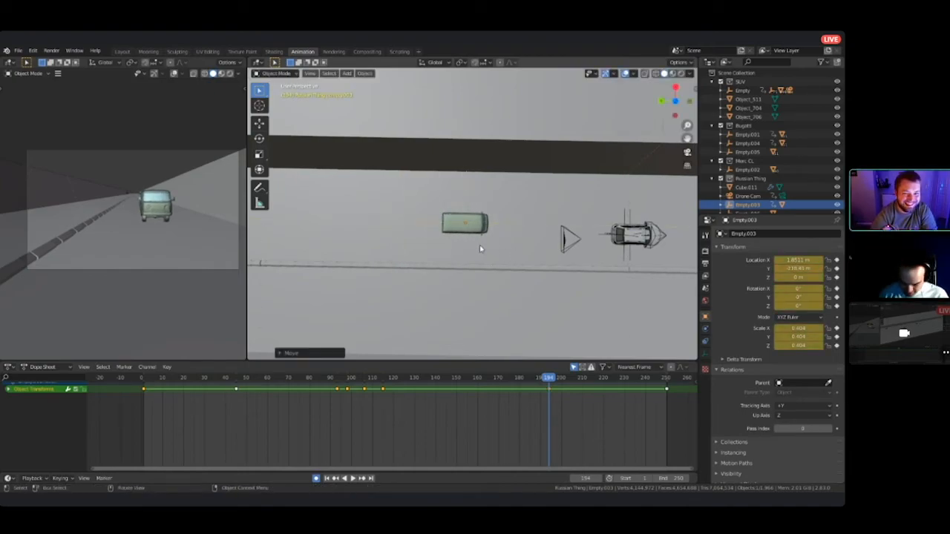
{"action": "key", "text": "g"}
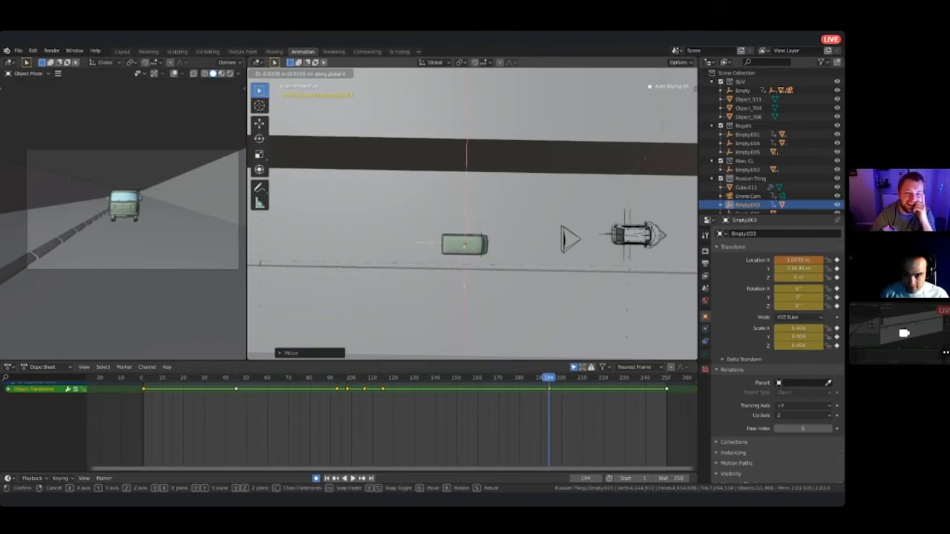
{"action": "key", "text": "Return"}
- At frame 218, keyframe the van Empty.003 in line with the Opening Shot camera at about 1.3 m on global X
{"action": "left_click_drag", "start_coordinate": [548, 377], "coordinate": [344, 377]}
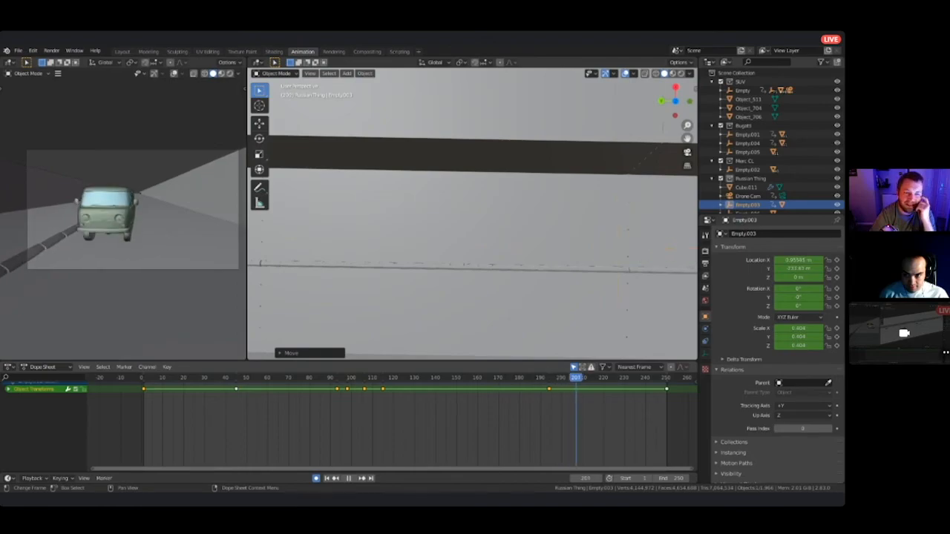
{"action": "left_click_drag", "start_coordinate": [623, 409], "coordinate": [600, 409]}
{"action": "scroll", "coordinate": [540, 233], "scroll_direction": "down", "scroll_amount": 6}
{"action": "middle_click_drag", "start_coordinate": [540, 233], "coordinate": [447, 234], "text": "shift"}
{"action": "scroll", "coordinate": [447, 234], "scroll_direction": "up", "scroll_amount": 5}
{"action": "middle_click_drag", "start_coordinate": [540, 245], "coordinate": [462, 251], "text": "shift"}
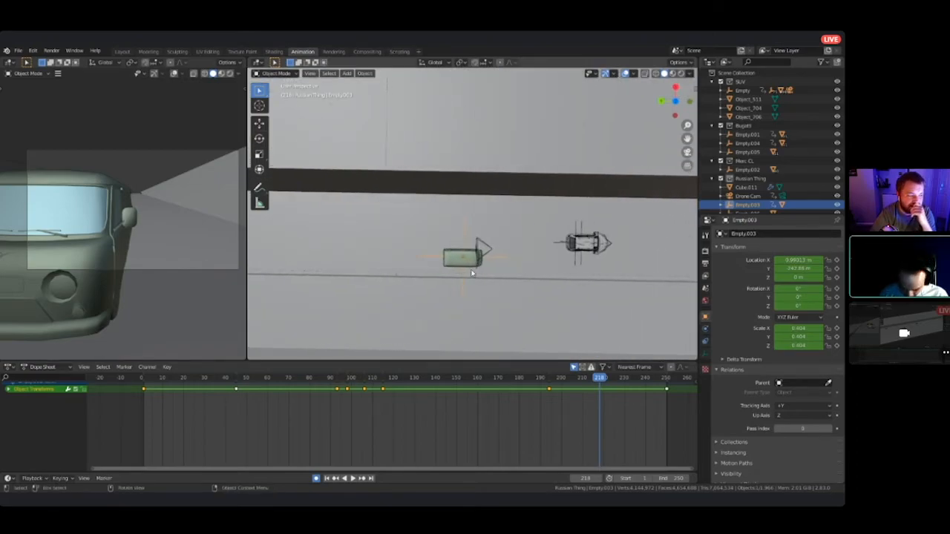
{"action": "key", "text": "g"}
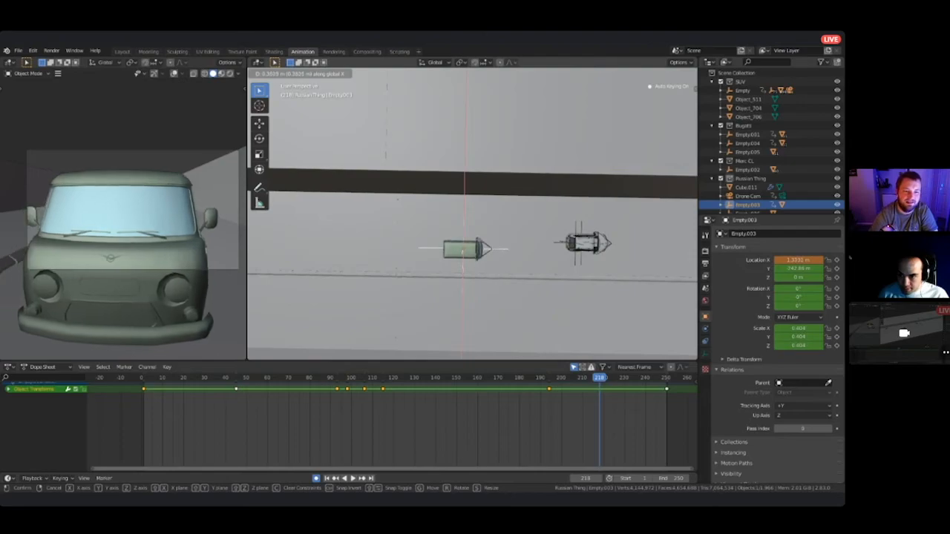
{"action": "left_click", "coordinate": [463, 251]}
- At frame 231, keyframe the van Empty.003 at about X 1.2 m, Y -255.1 m, so the Opening Shot camera sits inside the cab
{"action": "key", "text": "space"}
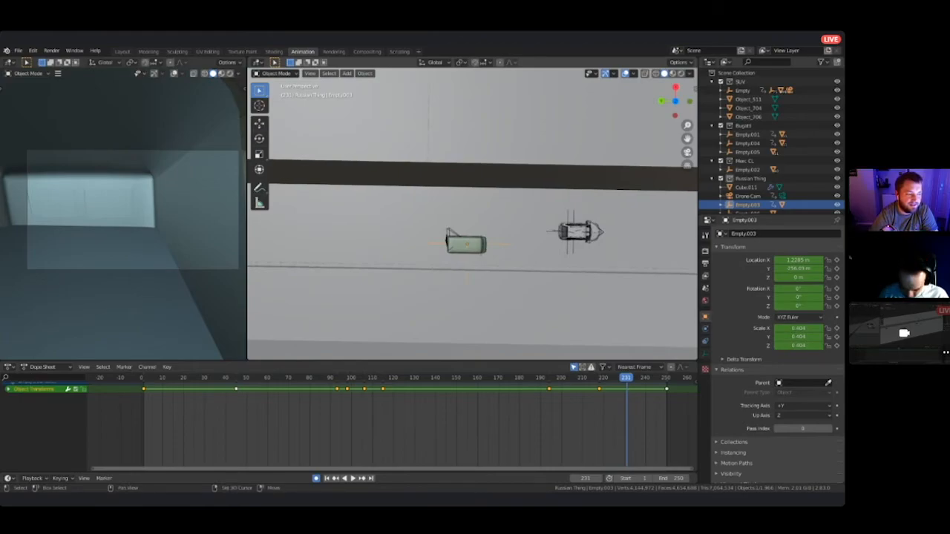
{"action": "key", "text": "g"}
{"action": "key", "text": "y"}
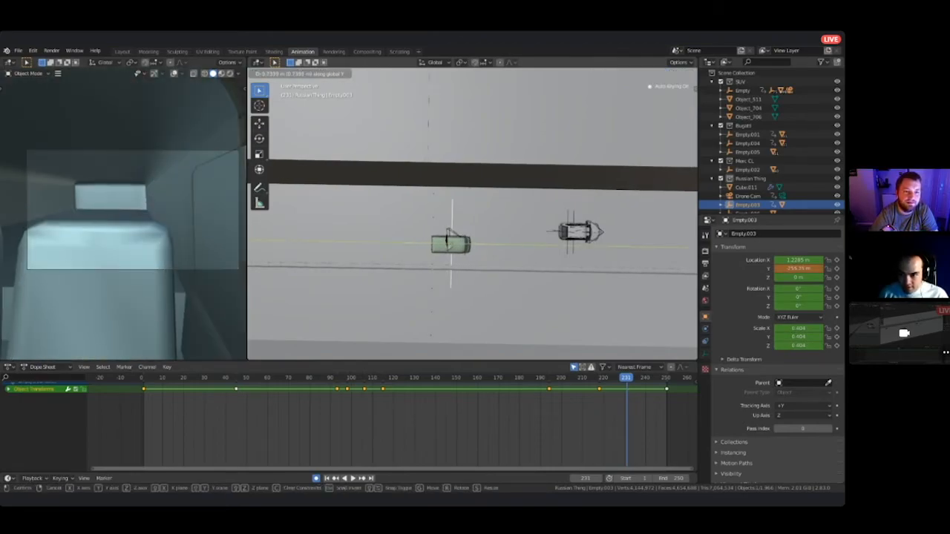
{"action": "key", "text": "Return"}
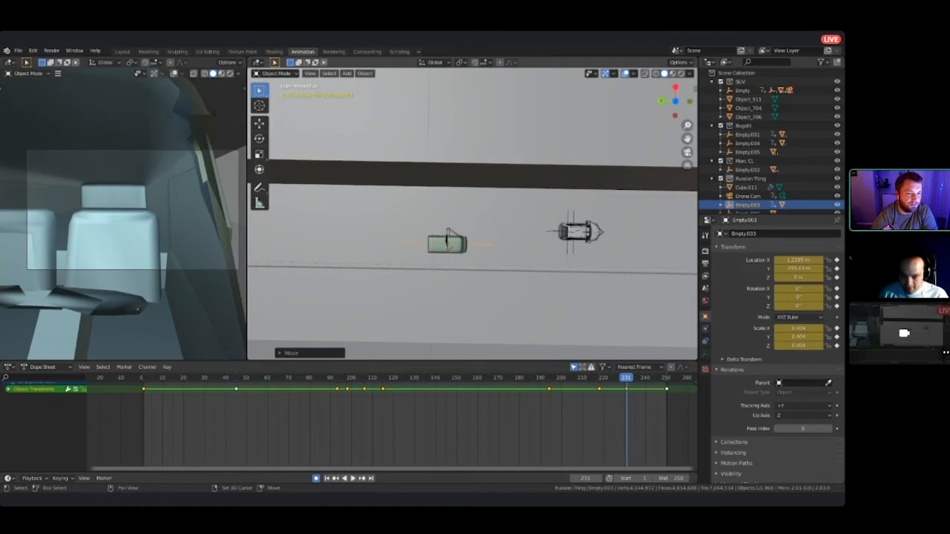
{"action": "key", "text": "g"}
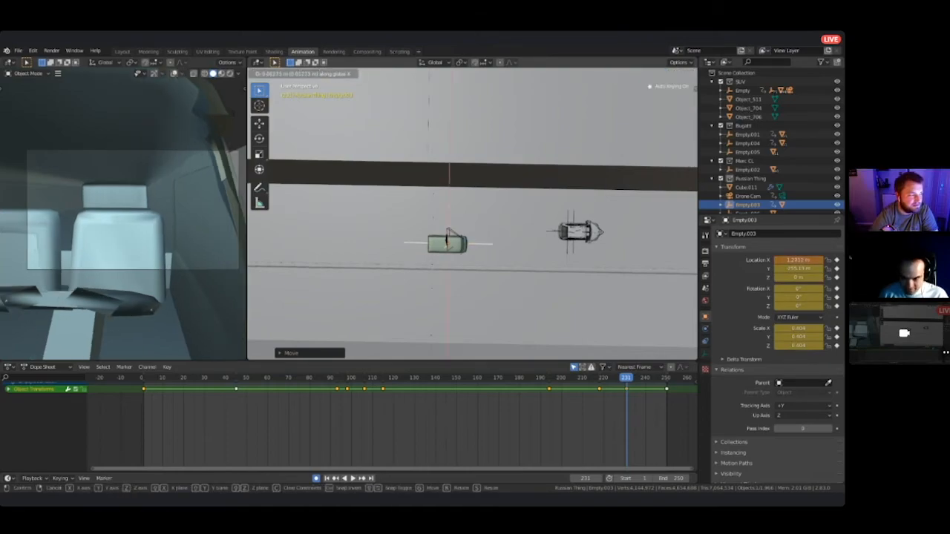
{"action": "key", "text": "Return"}
- Play back and scrub the shot through the camera from about frame 178 to frame 250 to check the move into the cab
{"action": "key", "text": "space"}
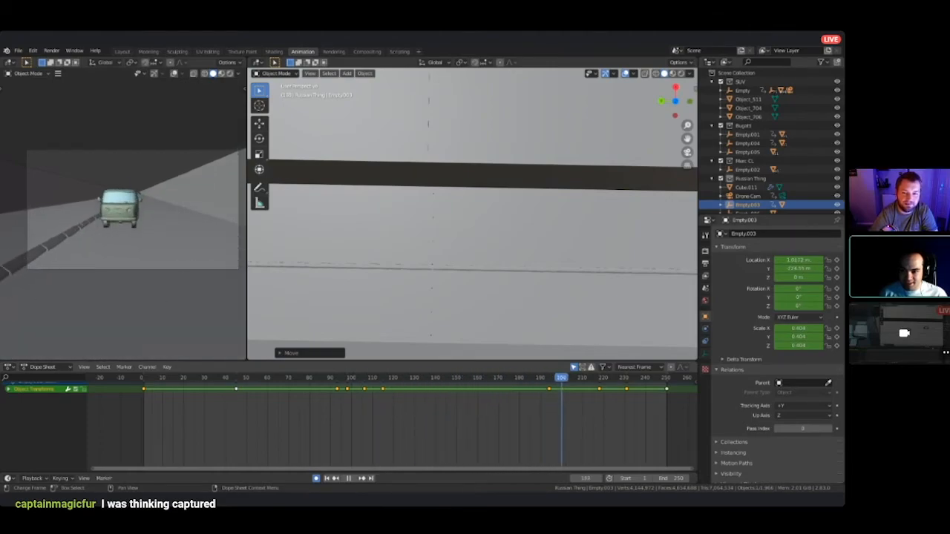
{"action": "key", "text": "space"}
{"action": "left_click_drag", "start_coordinate": [623, 377], "coordinate": [515, 378]}
{"action": "key", "text": "KP_0"}
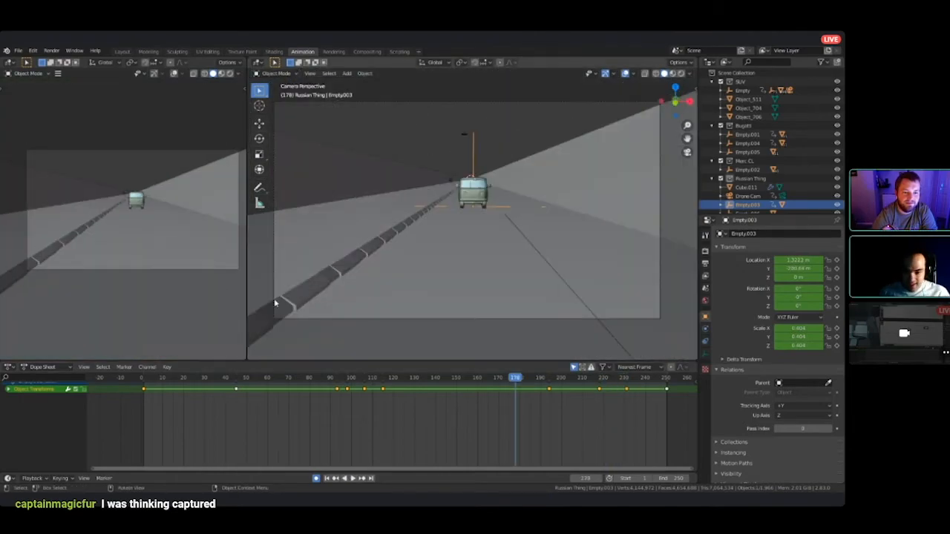
{"action": "key", "text": "shift+Left"}
{"action": "key", "text": "space"}
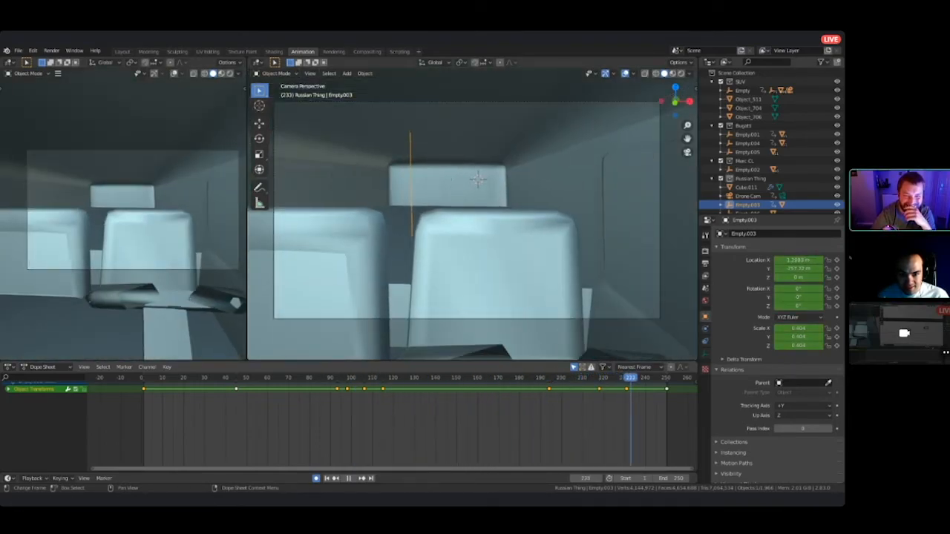
{"action": "mouse_move", "coordinate": [634, 378]}
{"action": "left_mouse_down"}
{"action": "mouse_move", "coordinate": [572, 378]}
{"action": "mouse_move", "coordinate": [637, 378]}
{"action": "left_mouse_up"}
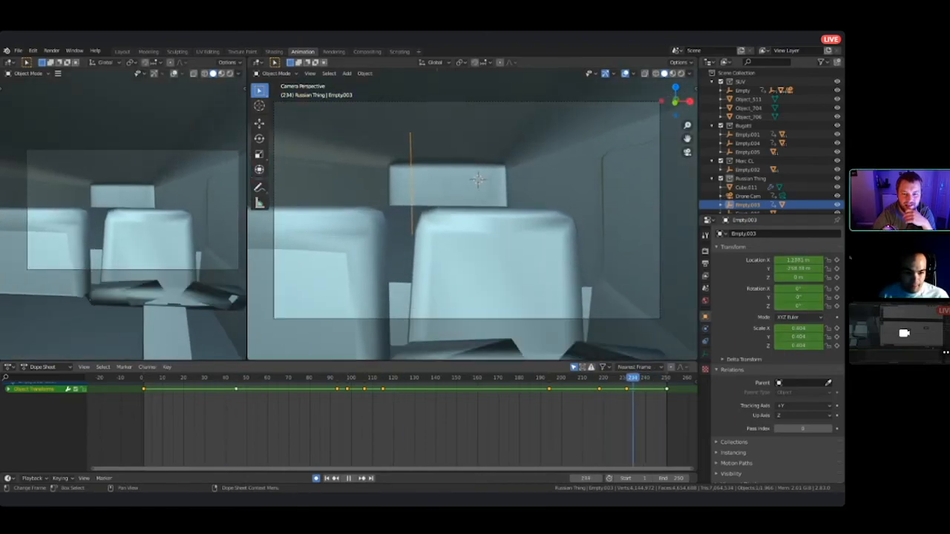
{"action": "left_click_drag", "start_coordinate": [668, 378], "coordinate": [666, 377]}
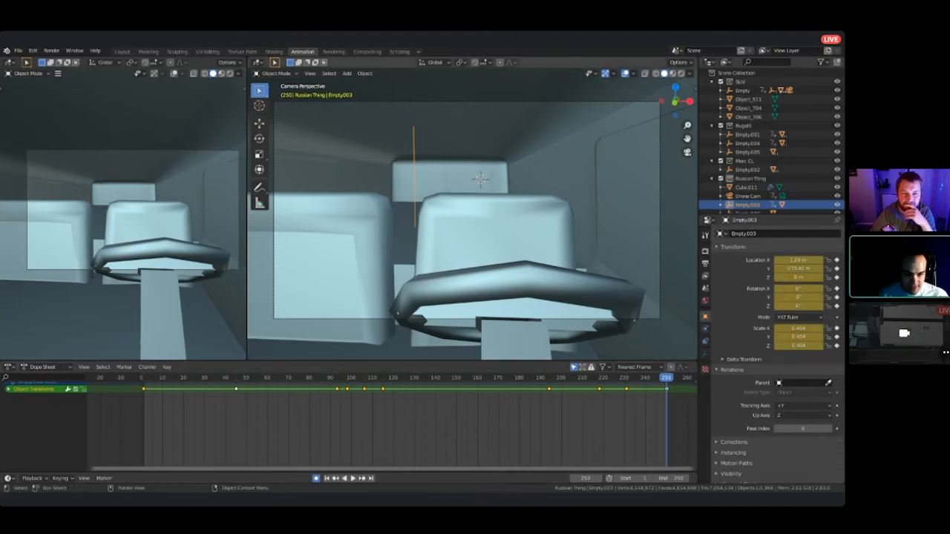
- Try to add a Monkey mesh at the 3D cursor's existing position, then undo the addition
{"action": "key", "text": "KP_0"}
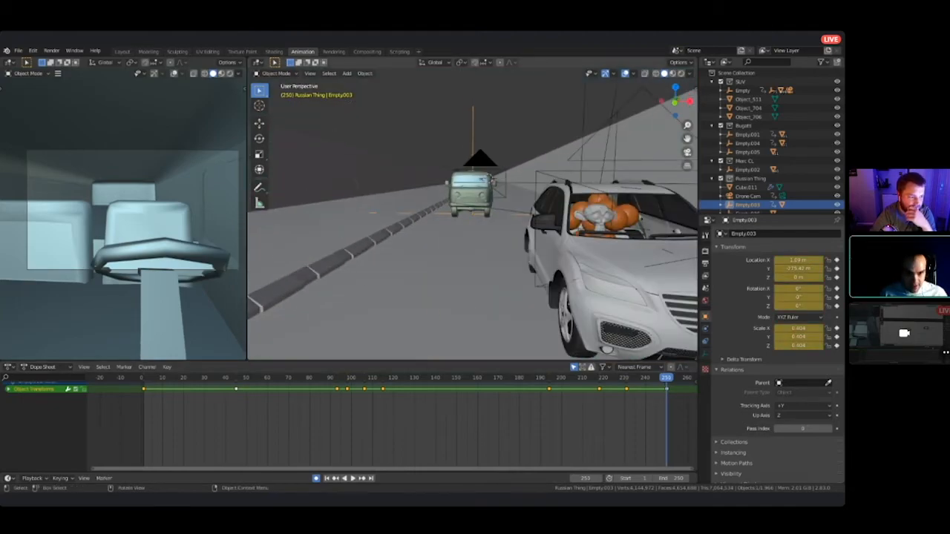
{"action": "scroll", "coordinate": [472, 214], "scroll_direction": "up", "scroll_amount": 4}
{"action": "middle_click_drag", "start_coordinate": [445, 148], "coordinate": [575, 200]}
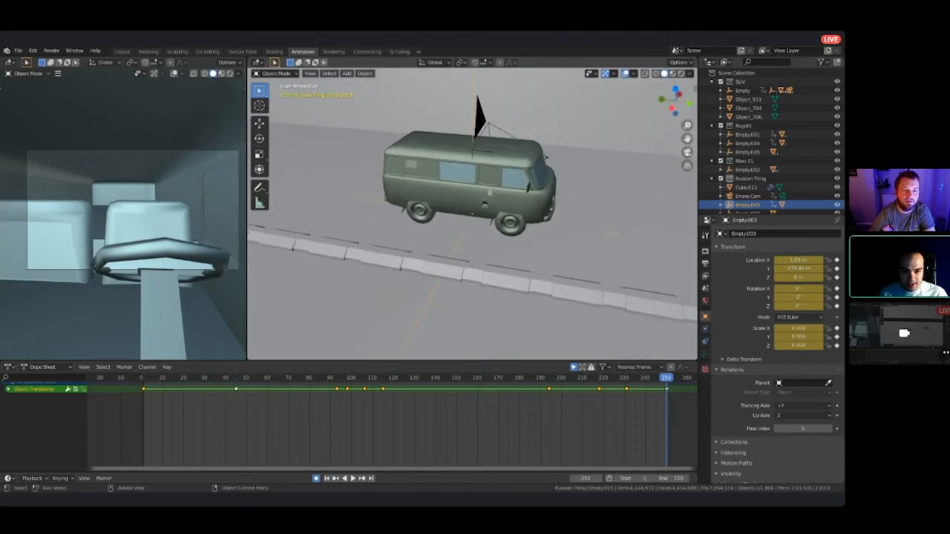
{"action": "middle_click_drag", "start_coordinate": [519, 178], "coordinate": [401, 230], "text": "shift"}
{"action": "middle_click_drag", "start_coordinate": [337, 223], "coordinate": [427, 230], "text": "shift"}
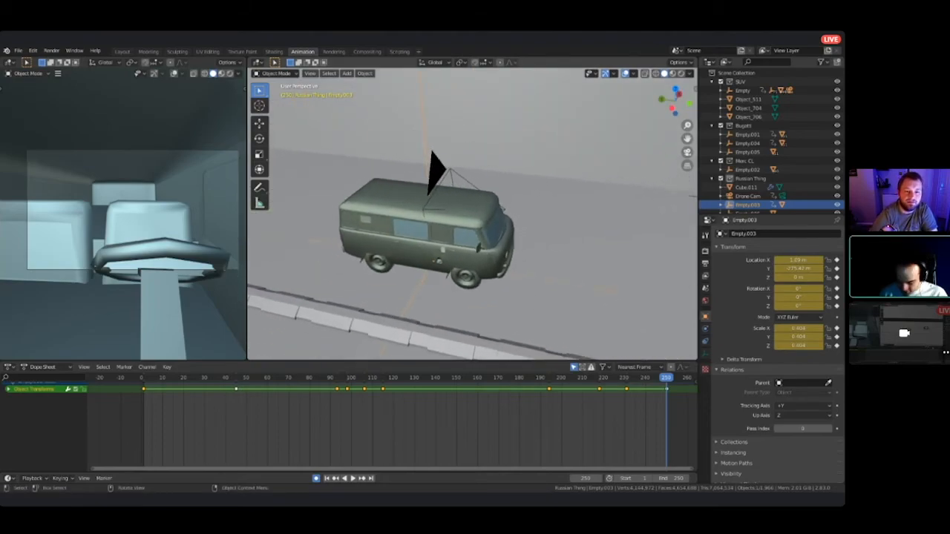
{"action": "key", "text": "shift+a"}
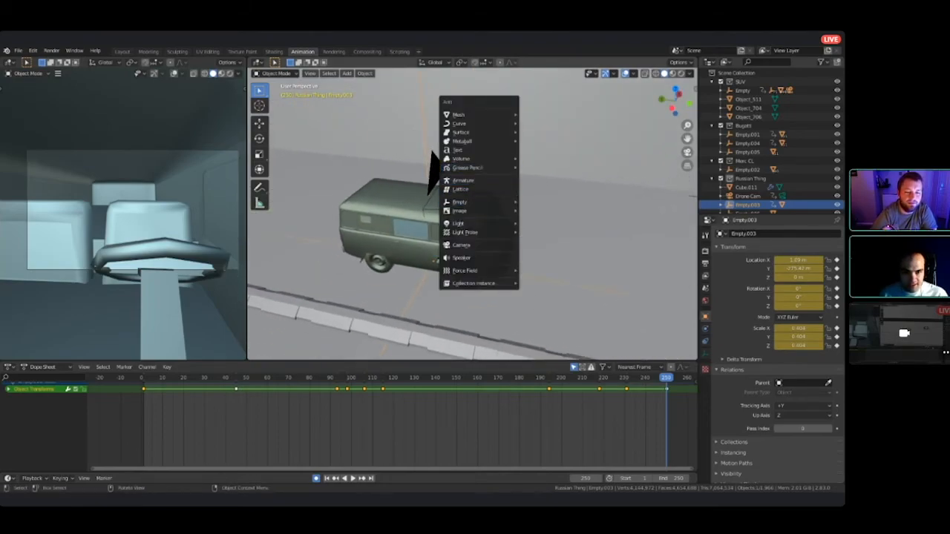
{"action": "mouse_move", "coordinate": [475, 114]}
{"action": "left_click", "coordinate": [540, 197]}
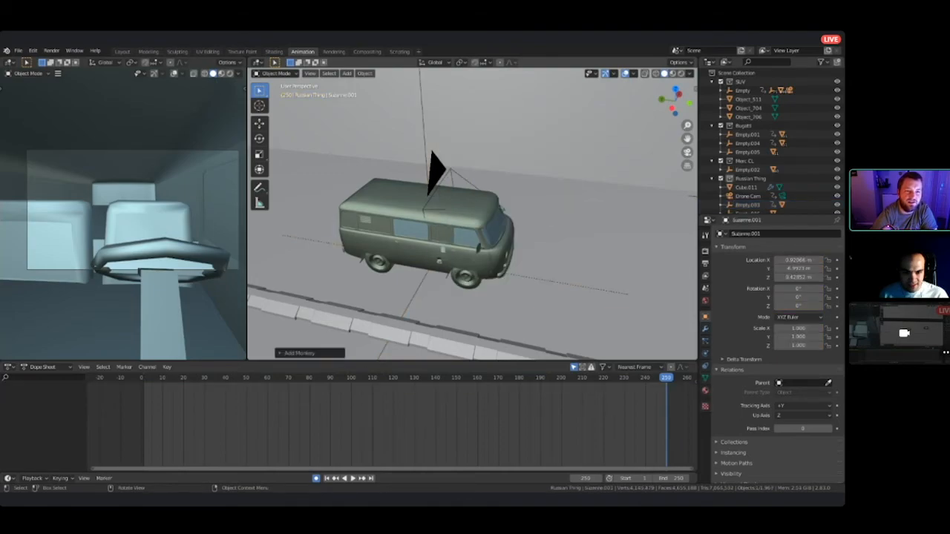
{"action": "scroll", "coordinate": [540, 197], "scroll_direction": "down", "scroll_amount": 5}
{"action": "scroll", "coordinate": [540, 198], "scroll_direction": "up", "scroll_amount": 8}
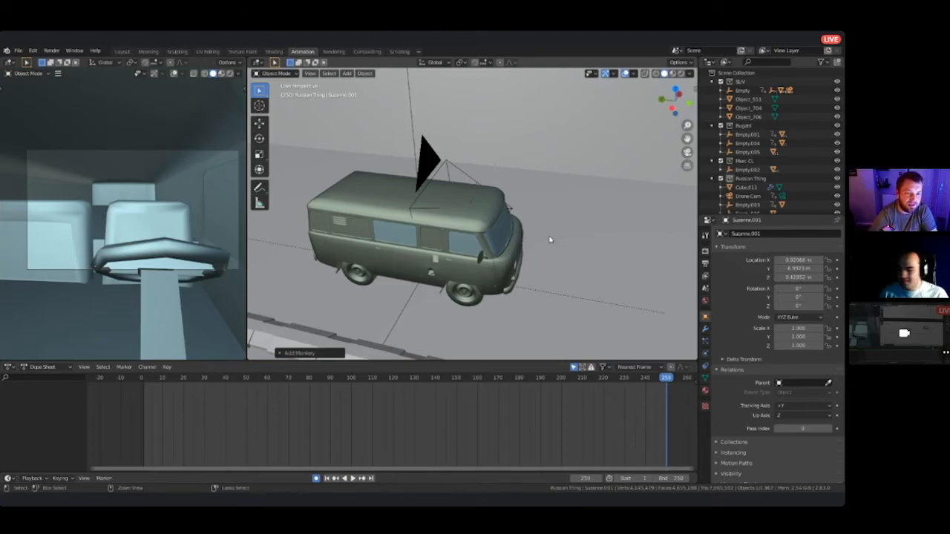
{"action": "key", "text": "ctrl+z"}
- Snap the 3D cursor to the Opening Shot camera in front of the van and add a Monkey mesh there
{"action": "scroll", "coordinate": [561, 221], "scroll_direction": "down", "scroll_amount": 1}
{"action": "middle_click_drag", "start_coordinate": [523, 229], "coordinate": [483, 237]}
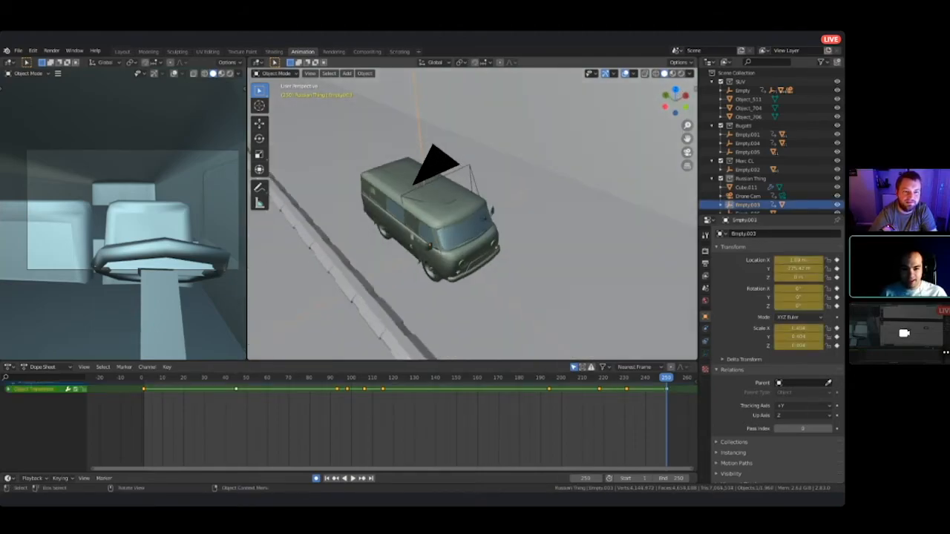
{"action": "left_click", "coordinate": [490, 226]}
{"action": "scroll", "coordinate": [498, 266], "scroll_direction": "up", "scroll_amount": 3}
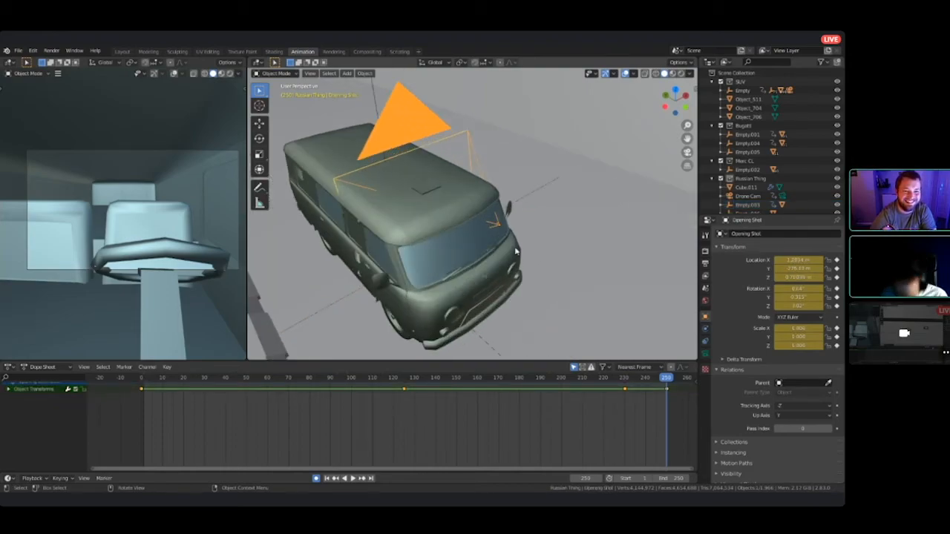
{"action": "key", "text": "shift+s"}
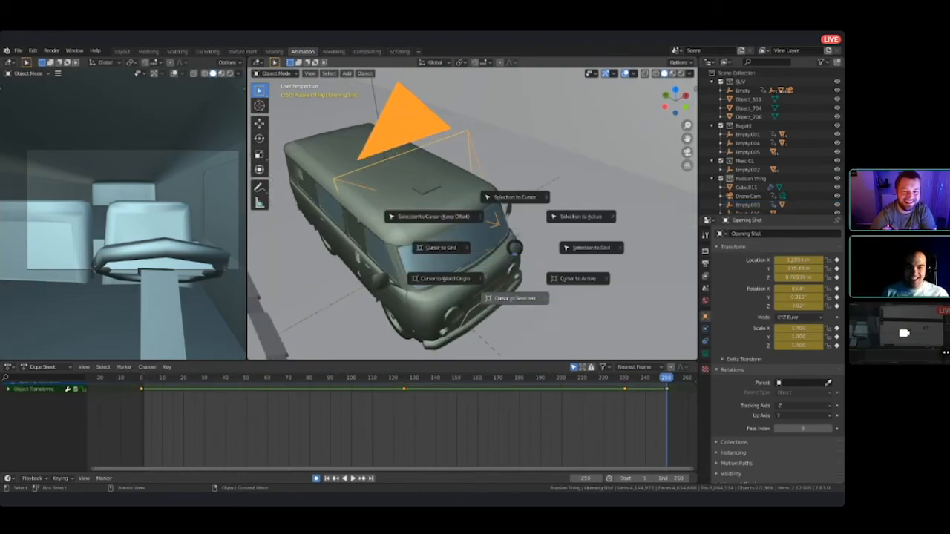
{"action": "left_click", "coordinate": [493, 220]}
{"action": "key", "text": "shift+a"}
{"action": "mouse_move", "coordinate": [493, 253]}
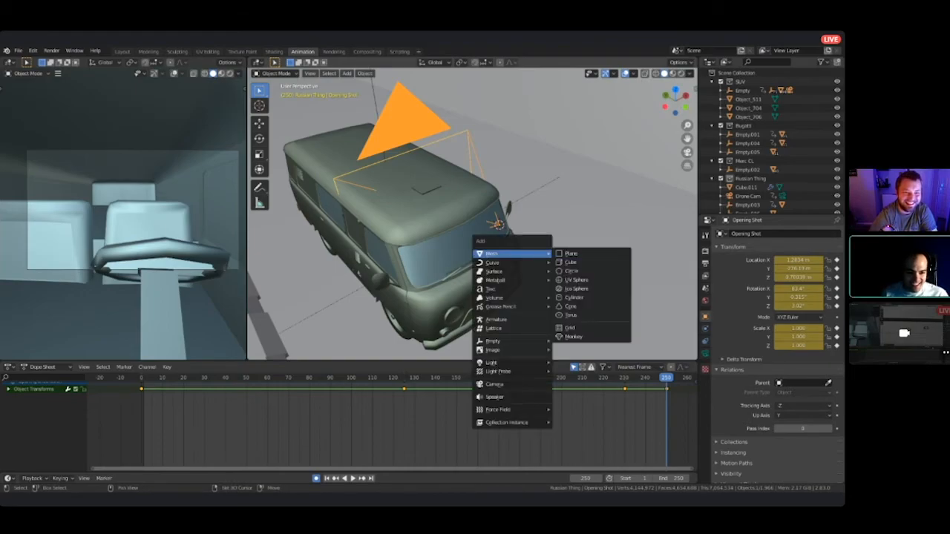
{"action": "left_click", "coordinate": [573, 336]}
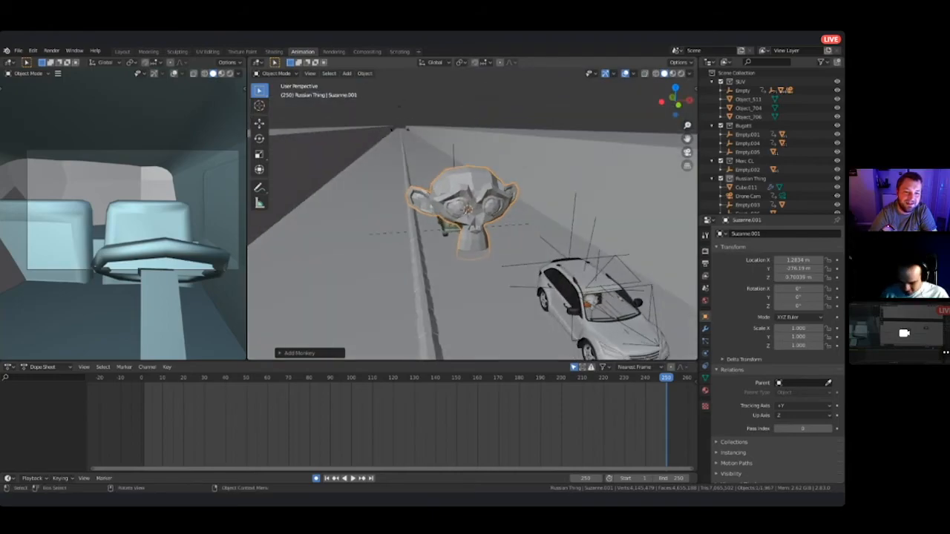
- Scale the monkey head down uniformly to about 0.1 so it fits the van's cab
{"action": "key", "text": "s"}
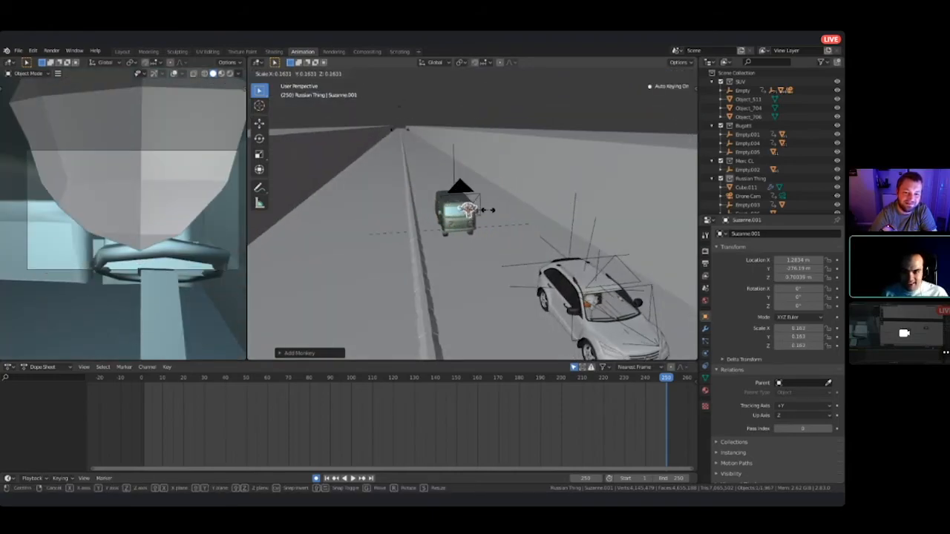
{"action": "left_click", "coordinate": [488, 210]}
{"action": "scroll", "coordinate": [488, 210], "scroll_direction": "up", "scroll_amount": 6}
{"action": "middle_click_drag", "start_coordinate": [488, 210], "coordinate": [625, 175]}
{"action": "key", "text": "s"}
{"action": "left_click", "coordinate": [559, 191]}
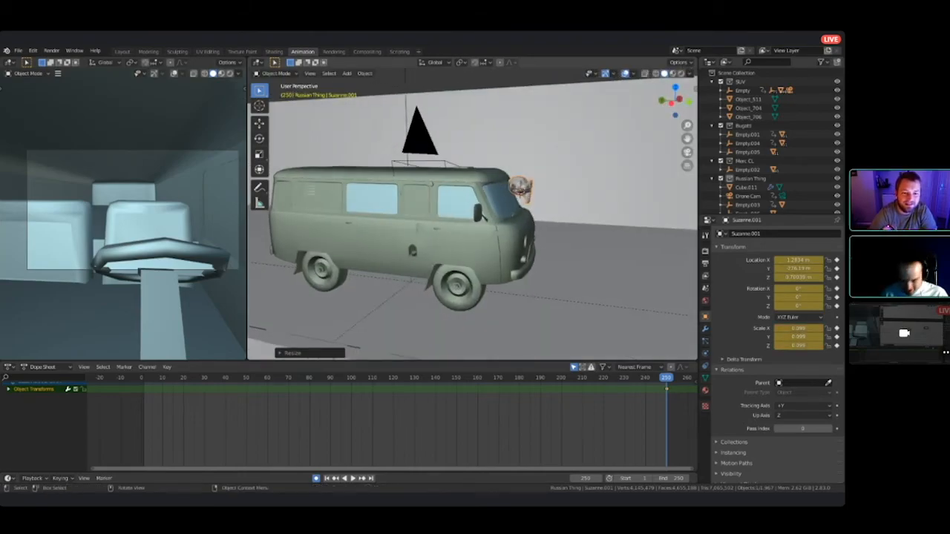
- Move the monkey head behind the van's steering wheel, at about X 1.36 m, Y -275.9 m, Z 0.67 m, and shrink it slightly
{"action": "key", "text": "g"}
{"action": "left_click", "coordinate": [520, 189]}
{"action": "middle_click_drag", "start_coordinate": [520, 189], "coordinate": [441, 207]}
{"action": "key", "text": "g"}
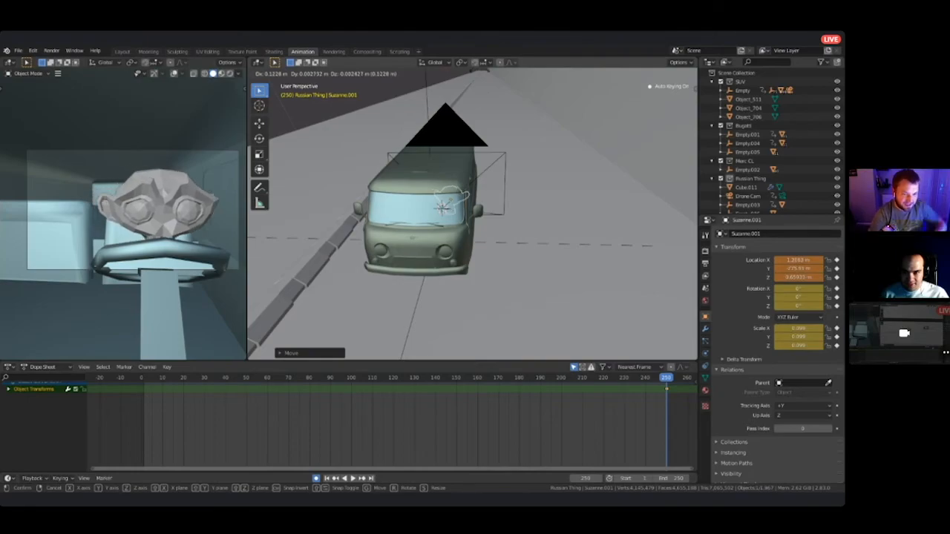
{"action": "left_click", "coordinate": [442, 207]}
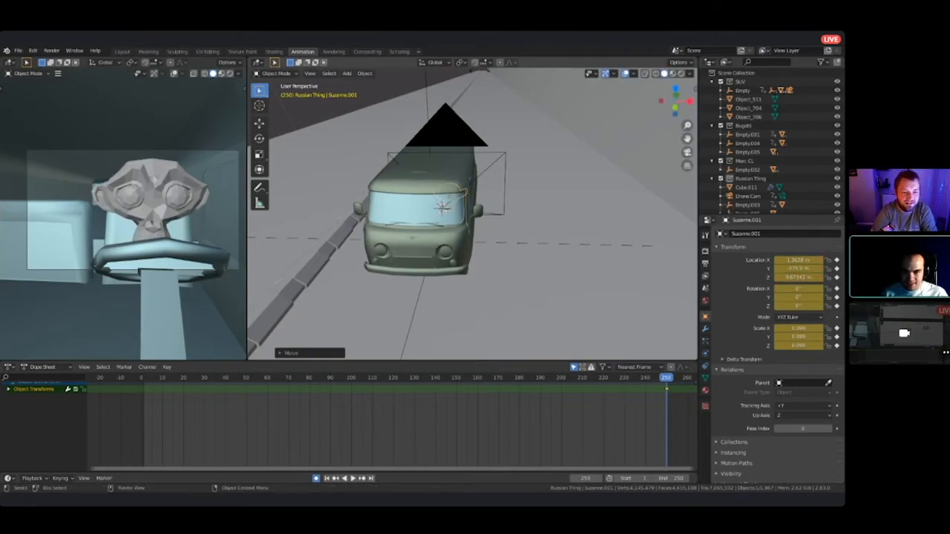
{"action": "left_click", "coordinate": [549, 195]}
- From inside the cab, nudge the monkey head slightly back from the steering wheel towards the driver's seat and a little lower
{"action": "scroll", "coordinate": [549, 194], "scroll_direction": "up", "scroll_amount": 5}
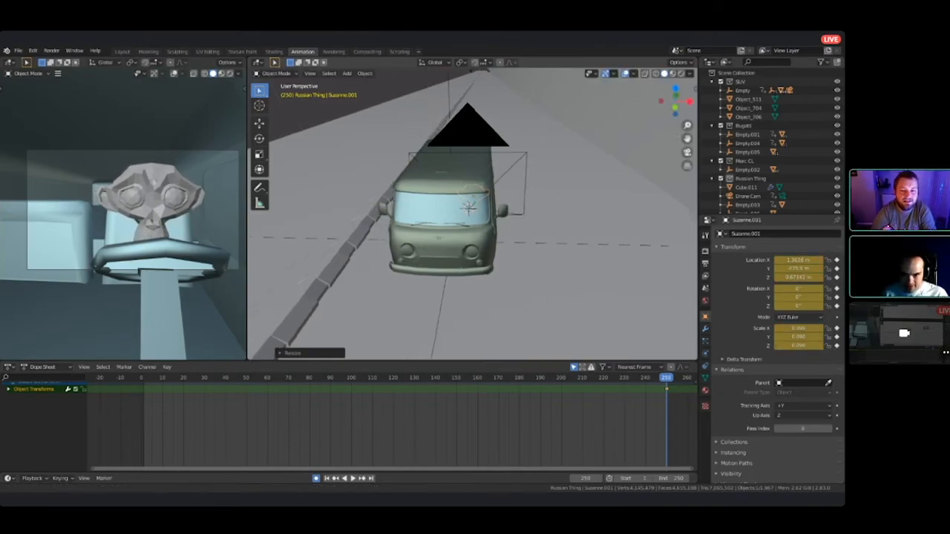
{"action": "middle_click_drag", "start_coordinate": [447, 220], "coordinate": [557, 226]}
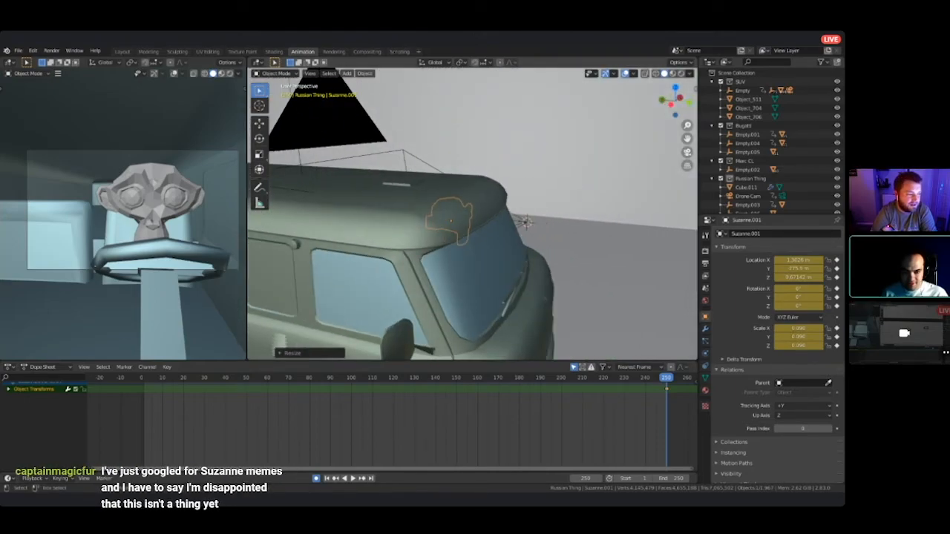
{"action": "scroll", "coordinate": [472, 213], "scroll_direction": "up", "scroll_amount": 10}
{"action": "middle_click_drag", "start_coordinate": [471, 213], "coordinate": [512, 163]}
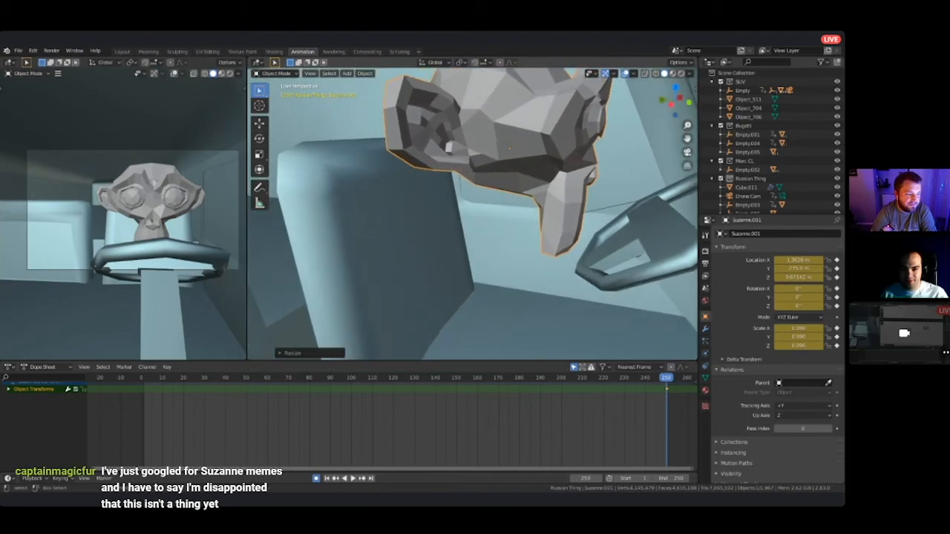
{"action": "scroll", "coordinate": [471, 214], "scroll_direction": "down", "scroll_amount": 4}
{"action": "middle_click_drag", "start_coordinate": [472, 214], "coordinate": [494, 190]}
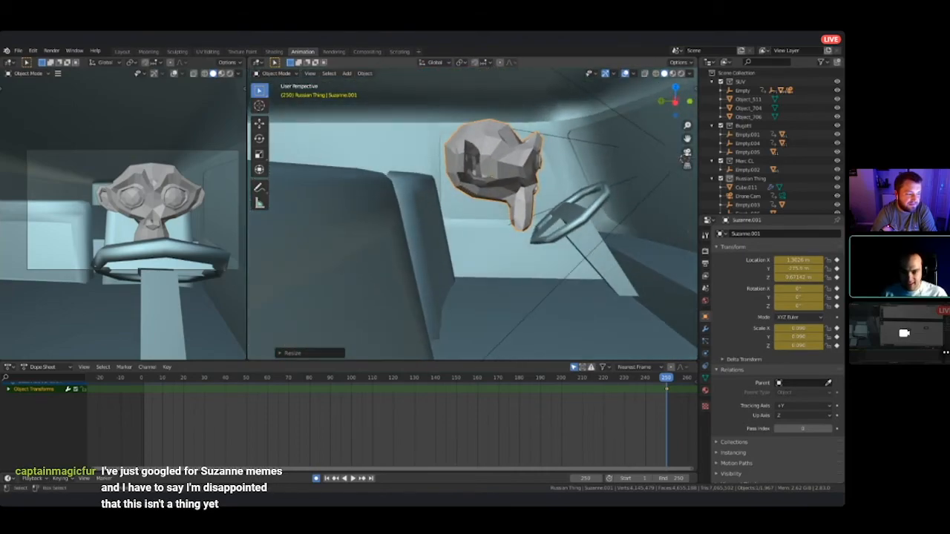
{"action": "key", "text": "g"}
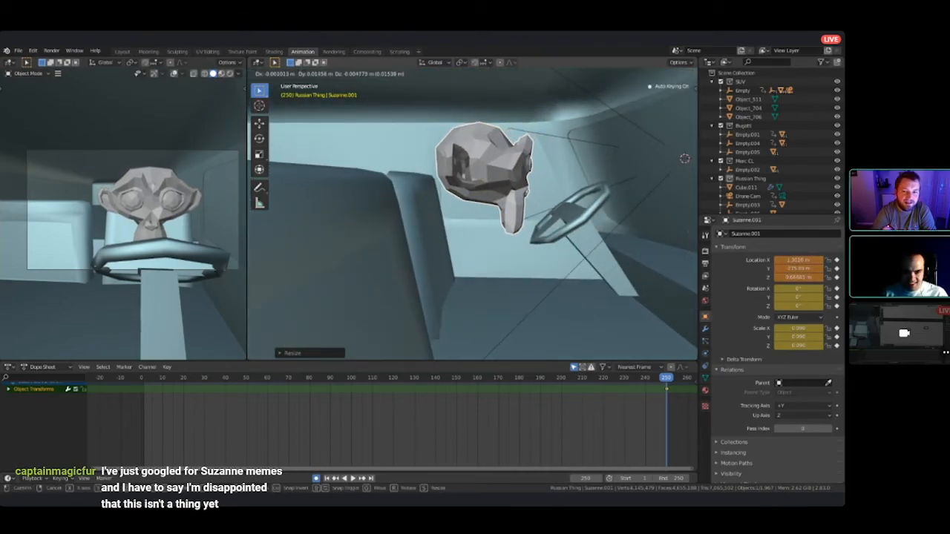
{"action": "key", "text": "Return"}
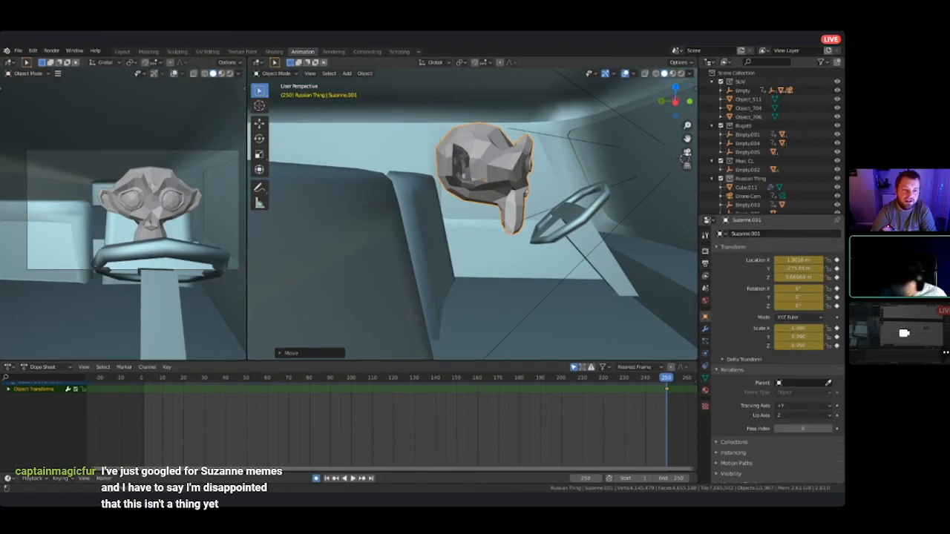
- Rename the monkey head object as Mary-Su
{"action": "left_click", "coordinate": [757, 236]}
{"action": "type", "text": "Mary"}
{"action": "key", "text": "Return"}
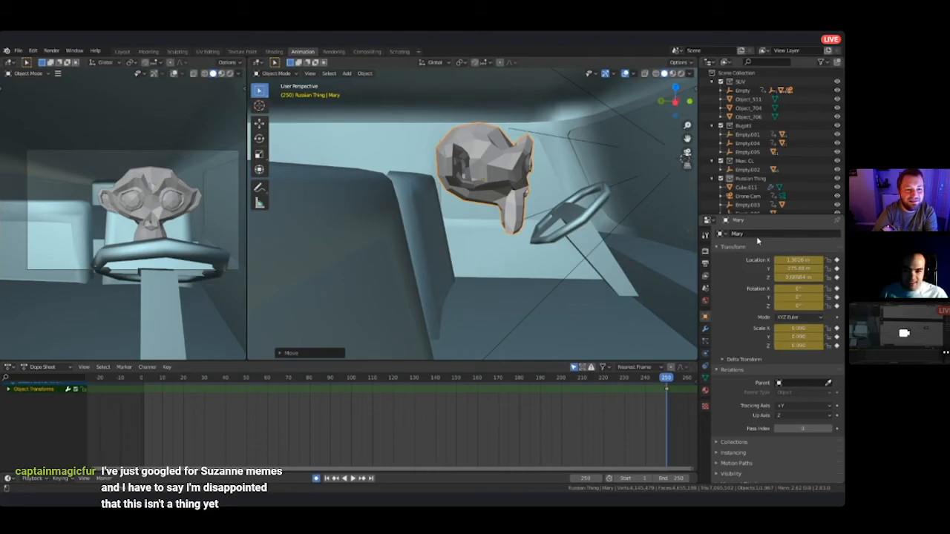
{"action": "left_click", "coordinate": [756, 236]}
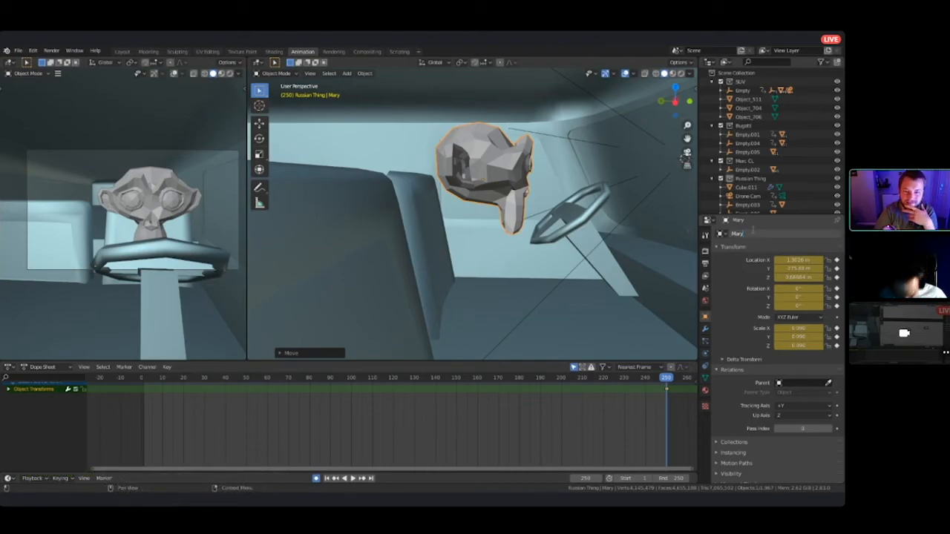
{"action": "key", "text": "Return"}
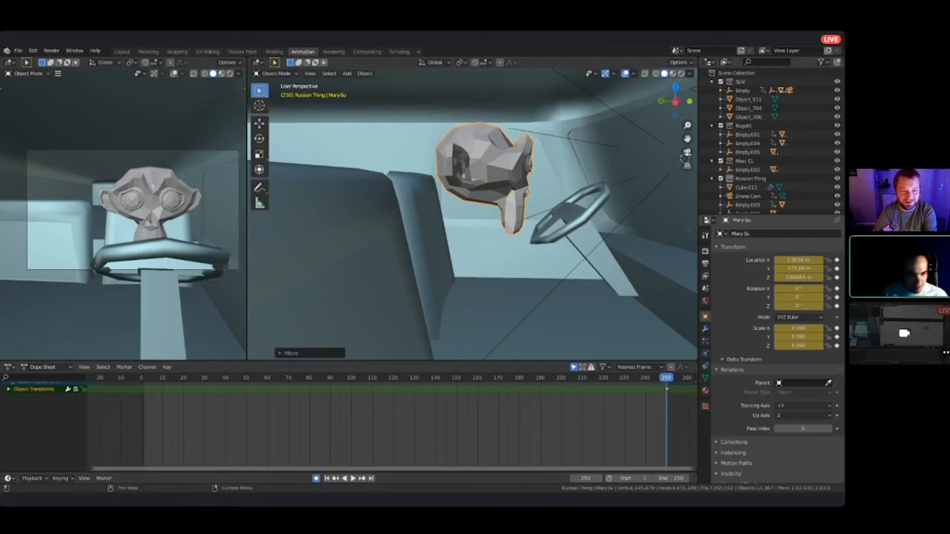
- Parent the monkey head Mary-Su to the van's empty, Empty.003, as an object parent
{"action": "middle_click_drag", "start_coordinate": [471, 213], "coordinate": [386, 219]}
{"action": "scroll", "coordinate": [472, 213], "scroll_direction": "down", "scroll_amount": 3}
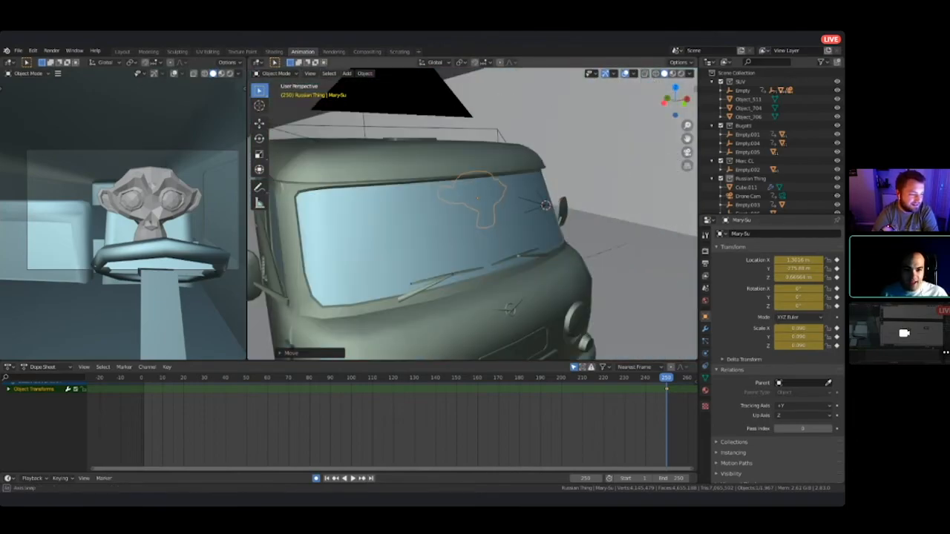
{"action": "scroll", "coordinate": [472, 213], "scroll_direction": "down", "scroll_amount": 3}
{"action": "middle_click_drag", "start_coordinate": [472, 213], "coordinate": [534, 289]}
{"action": "middle_click_drag", "start_coordinate": [490, 192], "coordinate": [529, 279]}
{"action": "scroll", "coordinate": [479, 178], "scroll_direction": "down", "scroll_amount": 2}
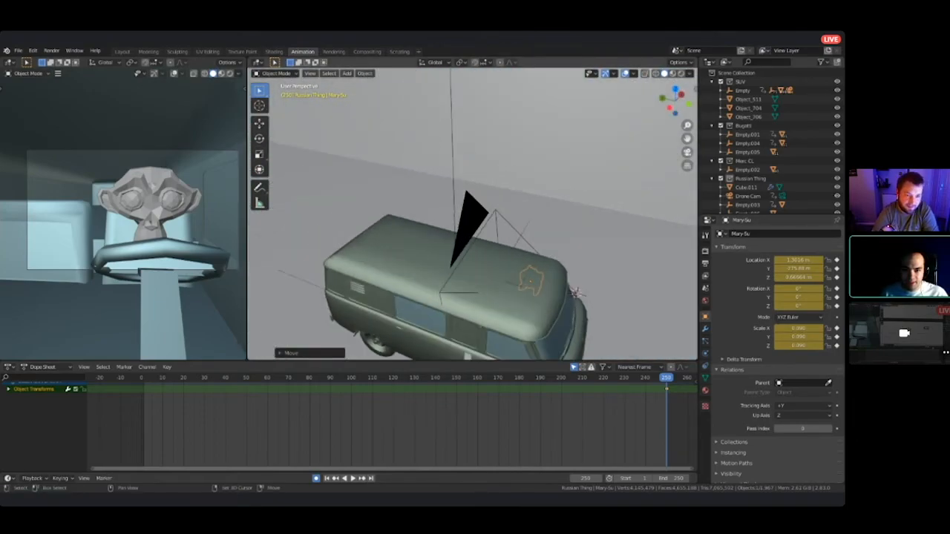
{"action": "left_click", "coordinate": [453, 170]}
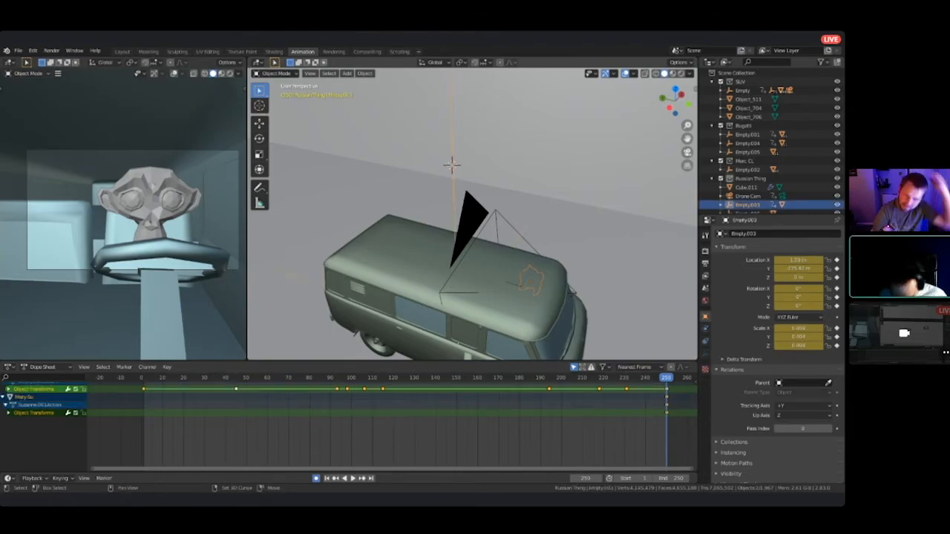
{"action": "key", "text": "ctrl+p"}
{"action": "left_click", "coordinate": [527, 201]}
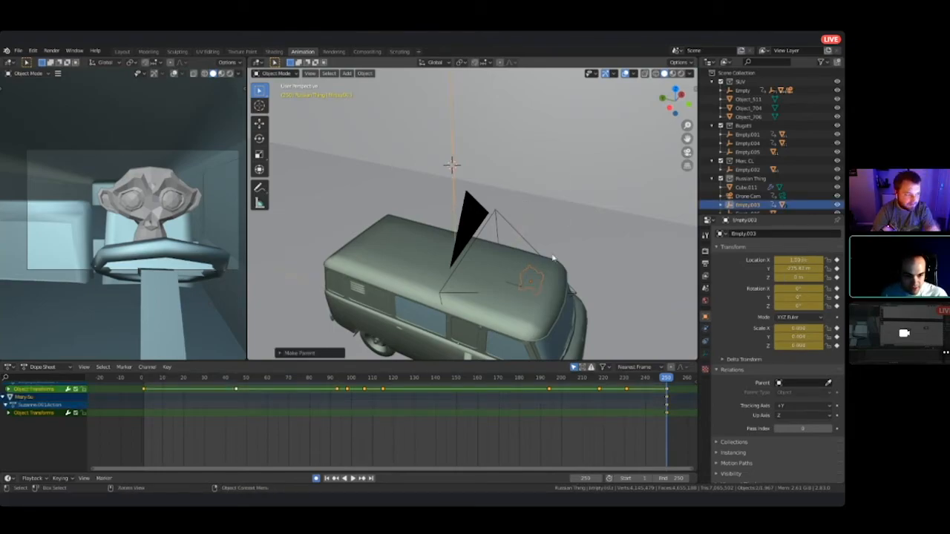
- Play the animation backwards from its end to frame 230 to check the parented monkey head
{"action": "key", "text": "shift+ctrl+space"}
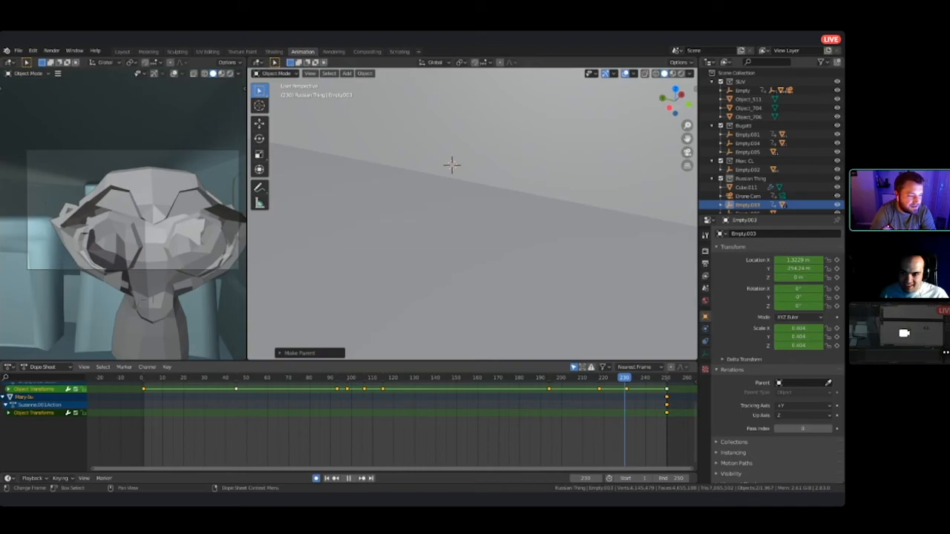
{"action": "left_click_drag", "start_coordinate": [623, 382], "coordinate": [625, 383]}
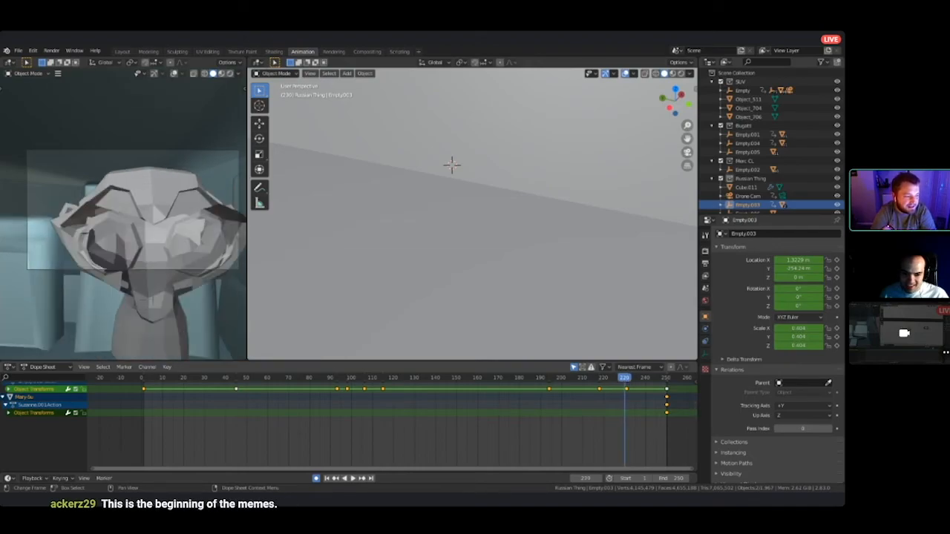
{"action": "left_click", "coordinate": [627, 389]}
{"action": "key", "text": "g"}
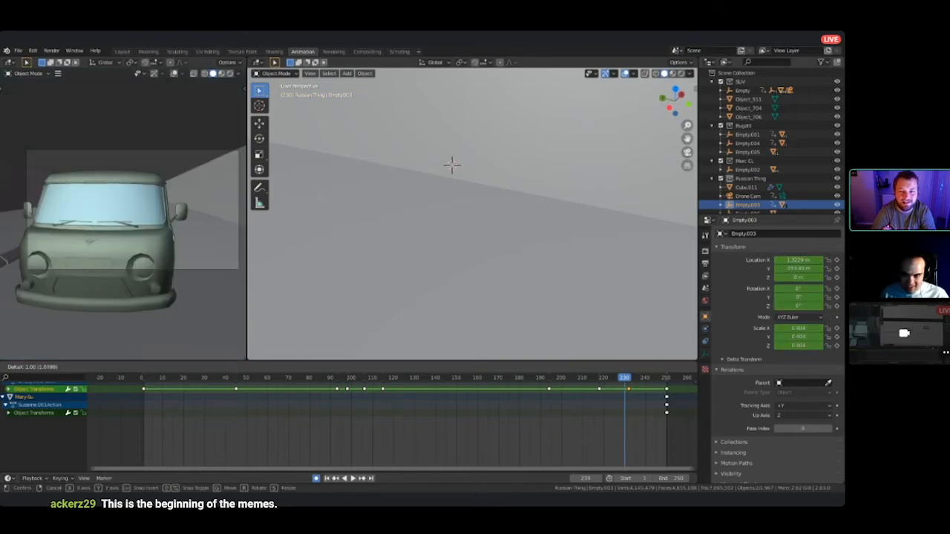
{"action": "key", "text": "Escape"}
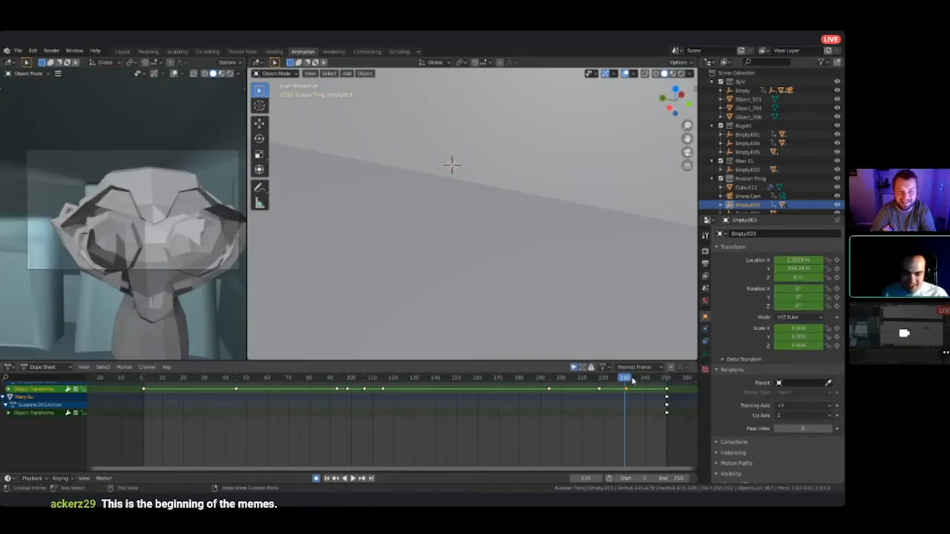
- Play the final frames of the animation and stop at frame 248 to check the driver in the cab
{"action": "key", "text": "space"}
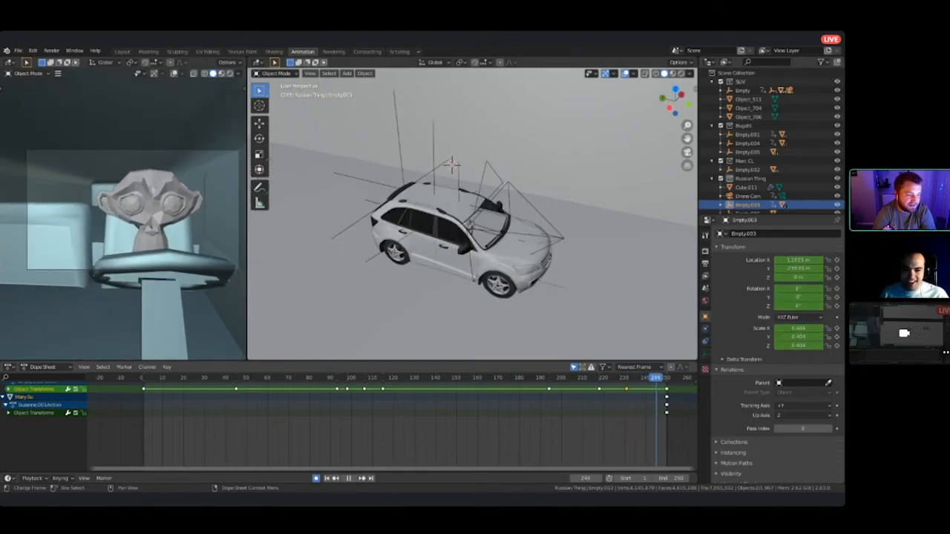
{"action": "key", "text": "space"}
- Duplicate the Mary-Su monkey head and place the copy towards the passenger side of the van's cab
{"action": "middle_click_drag", "start_coordinate": [527, 167], "coordinate": [530, 167], "text": "shift"}
{"action": "left_click", "coordinate": [151, 201]}
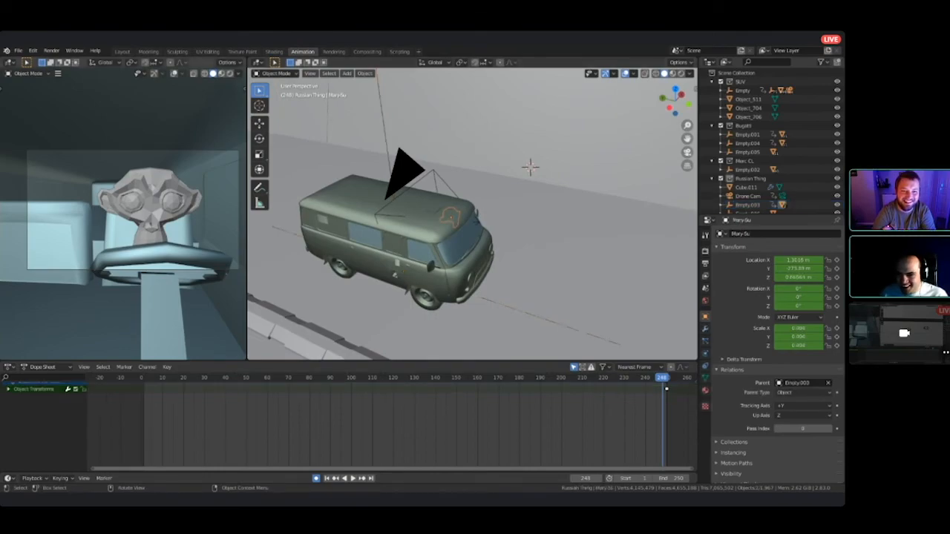
{"action": "left_click", "coordinate": [484, 254]}
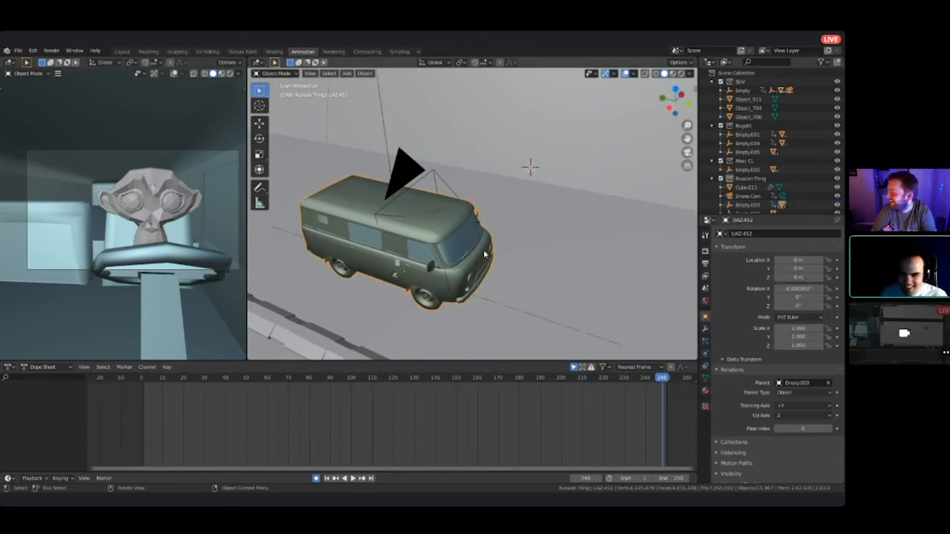
{"action": "key", "text": "KP_Decimal"}
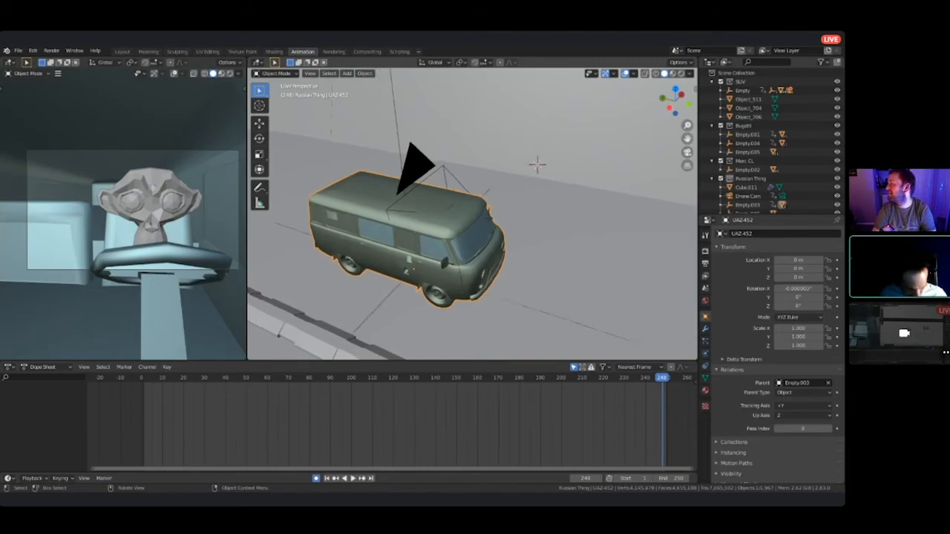
{"action": "scroll", "coordinate": [576, 148], "scroll_direction": "up", "scroll_amount": 8}
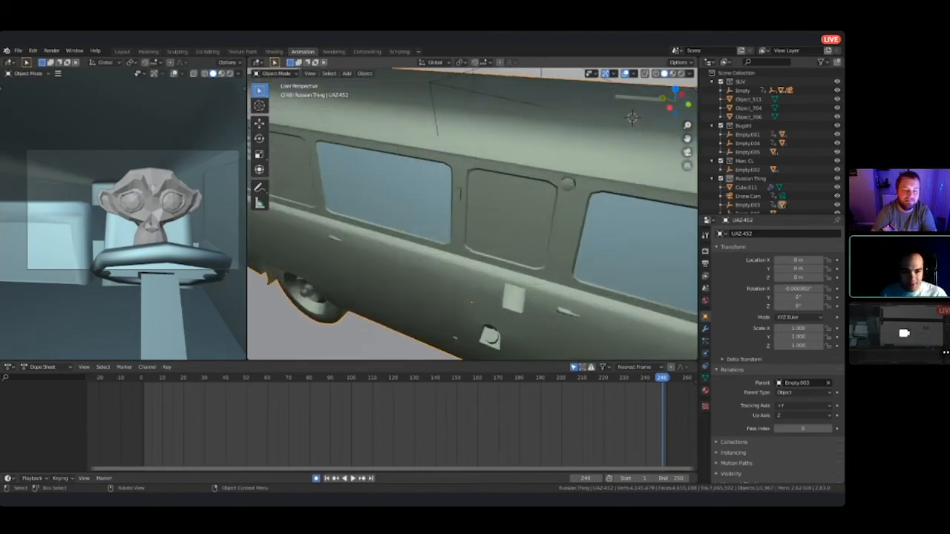
{"action": "middle_click_drag", "start_coordinate": [610, 111], "coordinate": [375, 141], "text": "shift"}
{"action": "scroll", "coordinate": [475, 148], "scroll_direction": "up", "scroll_amount": 6}
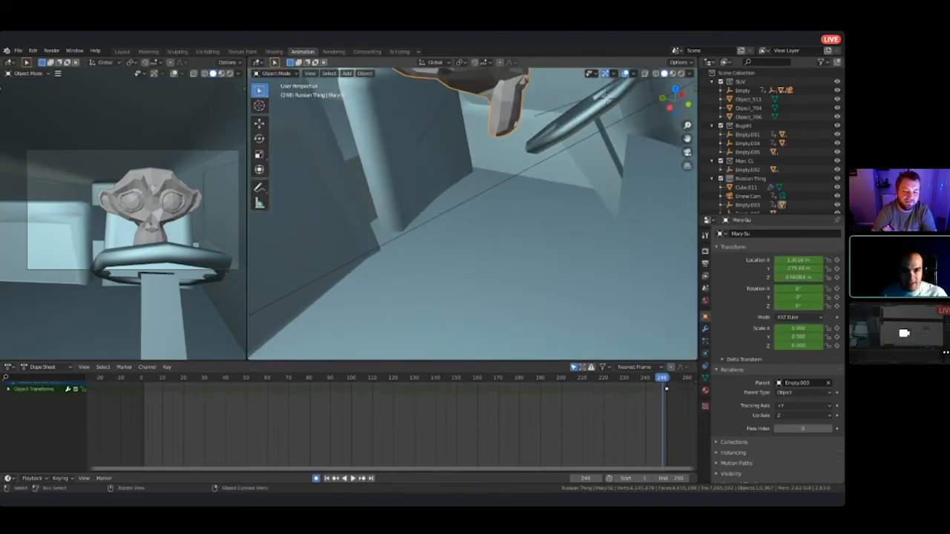
{"action": "left_click", "coordinate": [505, 93]}
{"action": "scroll", "coordinate": [589, 113], "scroll_direction": "down", "scroll_amount": 5}
{"action": "middle_click_drag", "start_coordinate": [520, 185], "coordinate": [501, 215]}
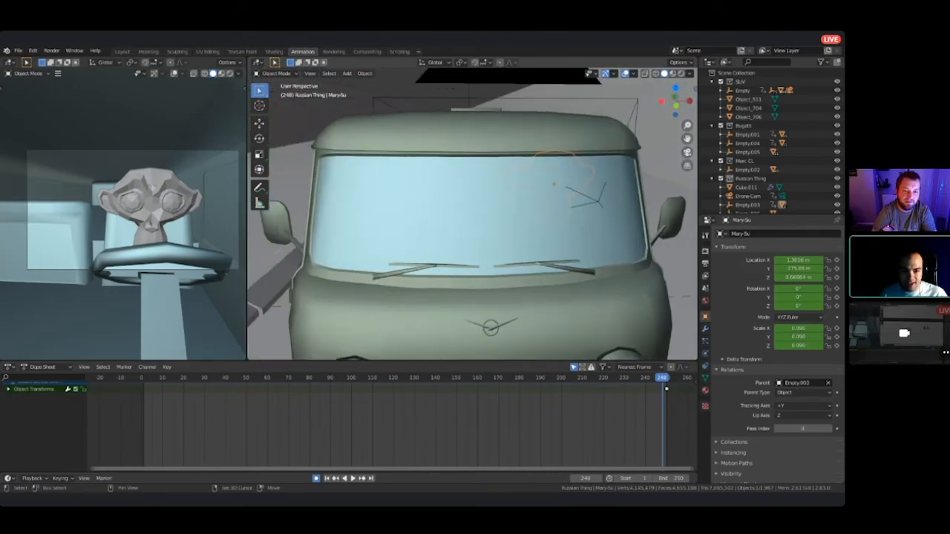
{"action": "key", "text": "shift+d"}
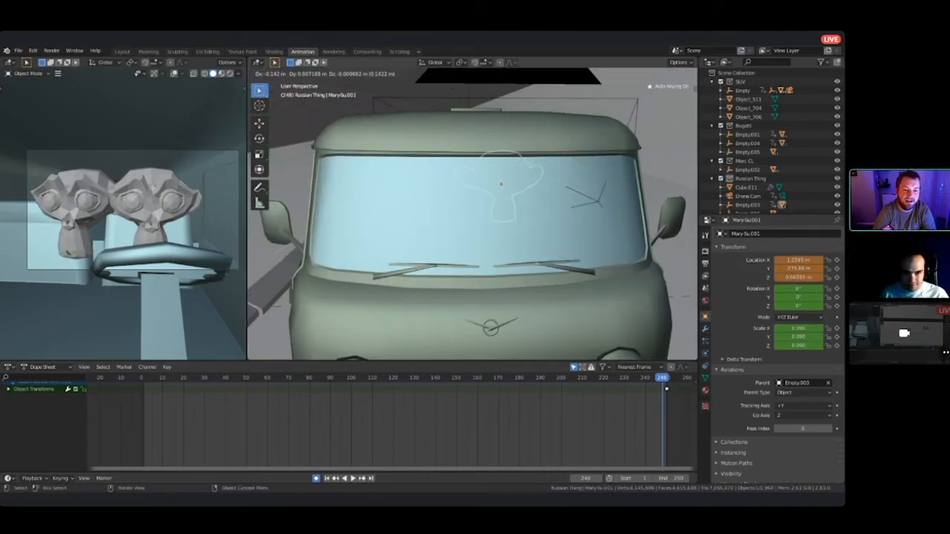
{"action": "key", "text": "Return"}
- Adjust the duplicated head's position over the passenger seat to about X 0.975 m, Y -275.87 m, Z 0.669 m
{"action": "middle_click_drag", "start_coordinate": [426, 187], "coordinate": [631, 194]}
{"action": "middle_click_drag", "start_coordinate": [472, 215], "coordinate": [488, 324]}
{"action": "scroll", "coordinate": [506, 239], "scroll_direction": "up", "scroll_amount": 4}
{"action": "key", "text": "g"}
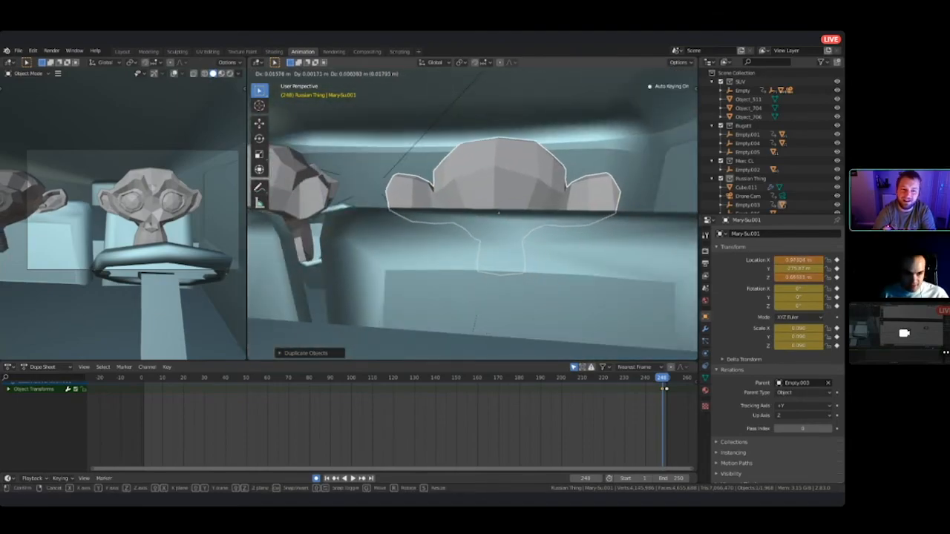
{"action": "left_click", "coordinate": [497, 211]}
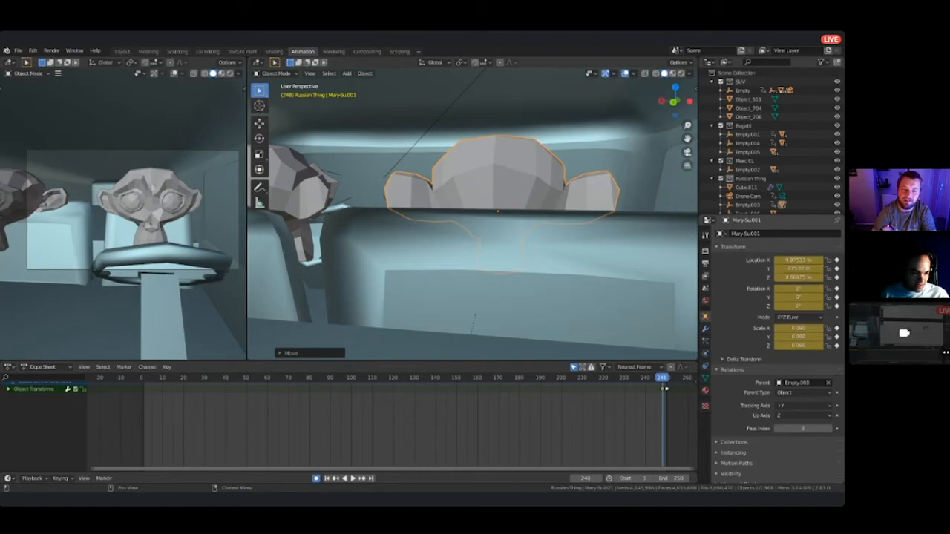
- Clear all location, rotation and scale keyframes from the duplicated monkey head
{"action": "right_click", "coordinate": [787, 262]}
{"action": "left_click", "coordinate": [763, 289]}
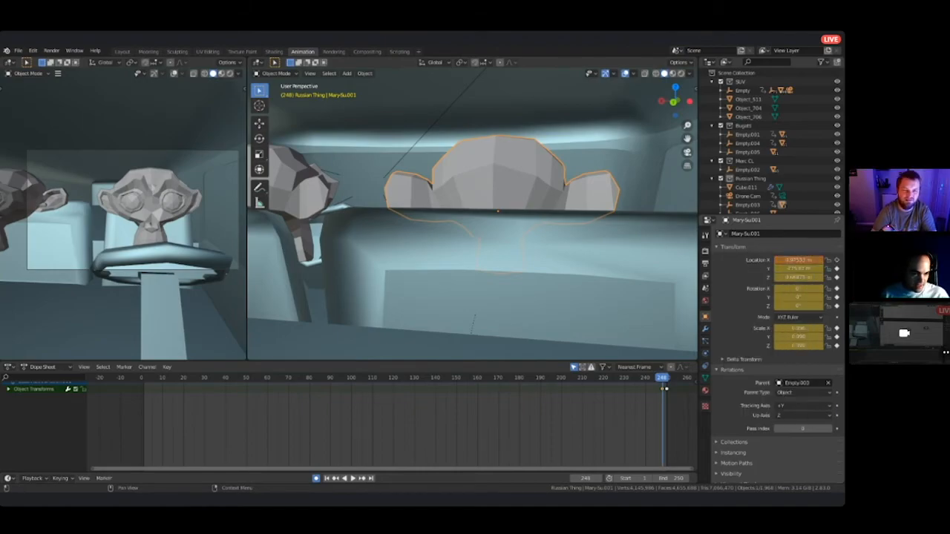
{"action": "right_click", "coordinate": [779, 260]}
{"action": "left_click", "coordinate": [764, 288]}
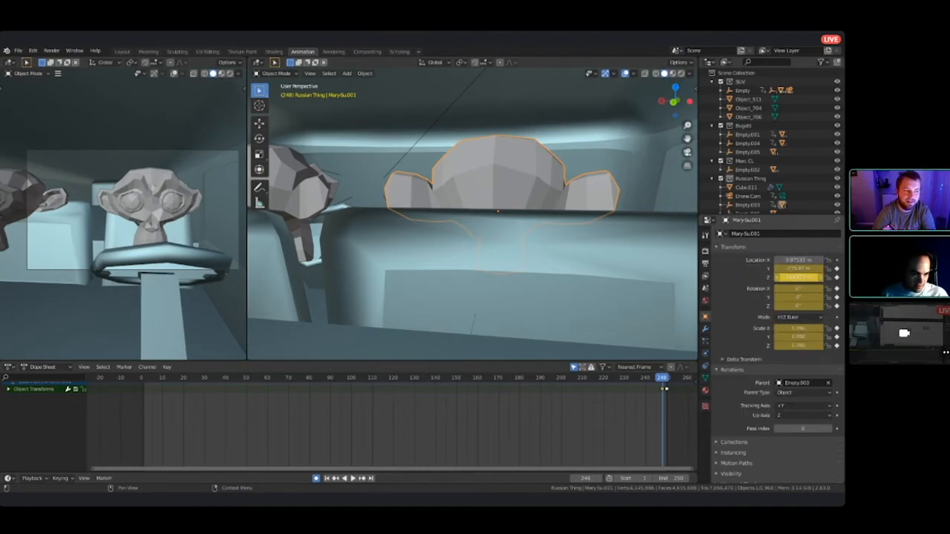
{"action": "right_click", "coordinate": [788, 269]}
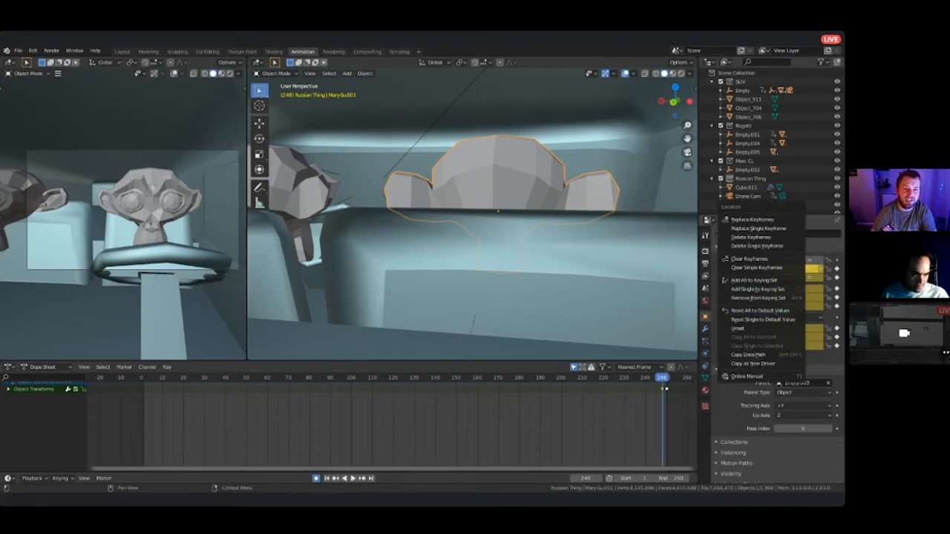
{"action": "left_click", "coordinate": [787, 259]}
{"action": "right_click", "coordinate": [791, 288]}
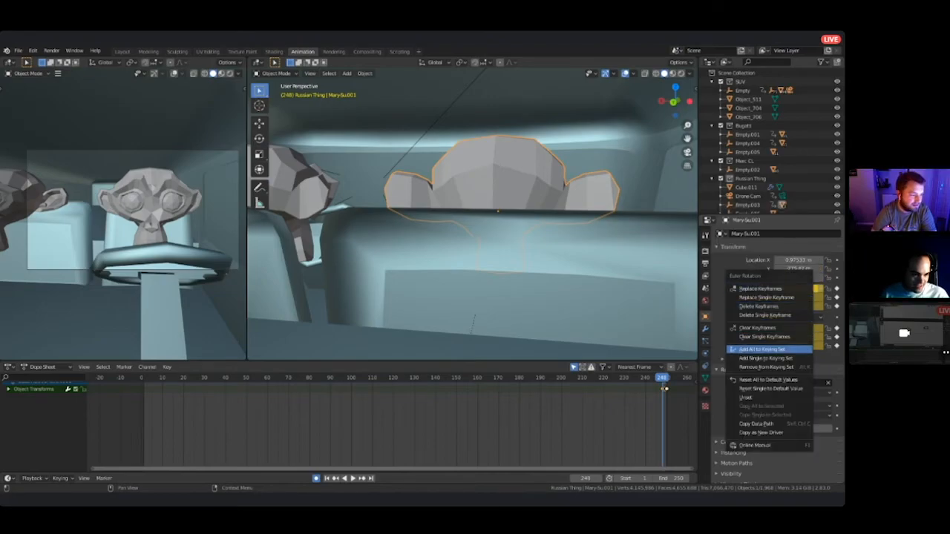
{"action": "left_click", "coordinate": [771, 327]}
{"action": "right_click", "coordinate": [798, 336]}
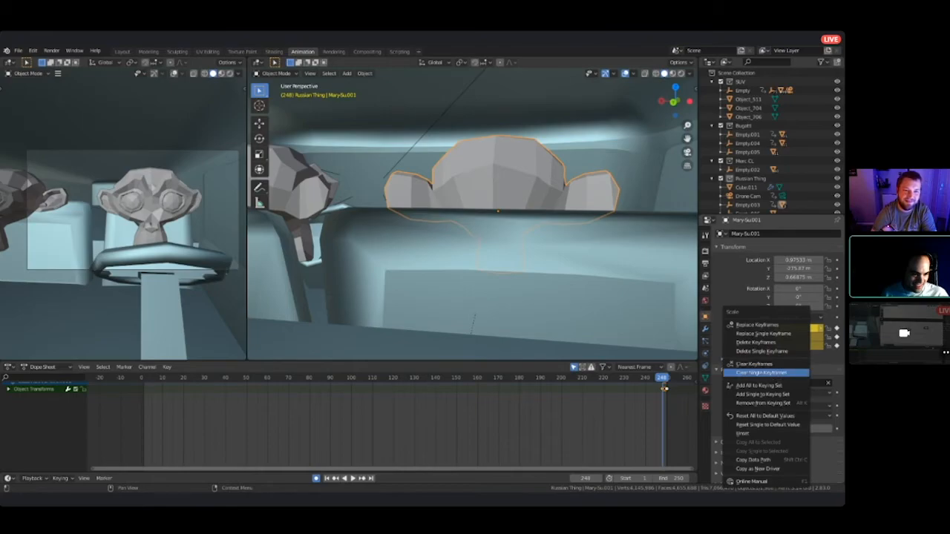
{"action": "left_click", "coordinate": [771, 366]}
- Rename the duplicated monkey head as Jiggle-Sue
{"action": "left_click", "coordinate": [519, 245]}
{"action": "left_click", "coordinate": [531, 183]}
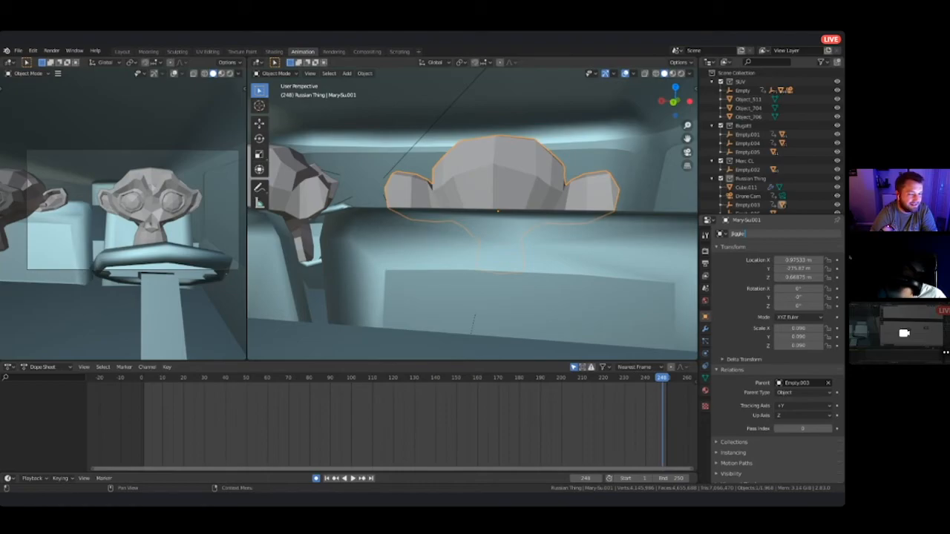
{"action": "type", "text": "Jiggle-Sue"}
{"action": "key", "text": "Return"}
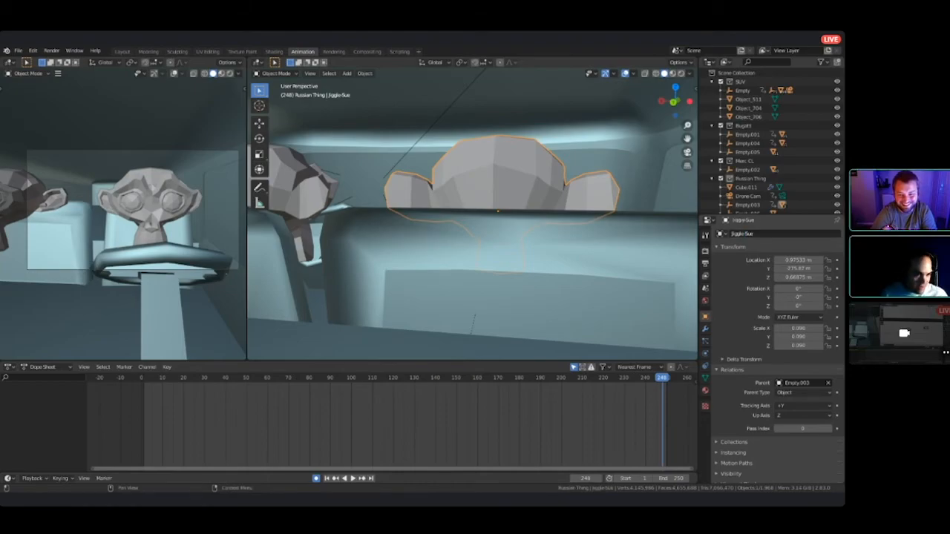
- Rename the van's parent empty, Empty.003, as SuVan Empty
{"action": "middle_click_drag", "start_coordinate": [520, 200], "coordinate": [504, 215]}
{"action": "middle_click_drag", "start_coordinate": [578, 213], "coordinate": [452, 260]}
{"action": "scroll", "coordinate": [472, 214], "scroll_direction": "down", "scroll_amount": 6}
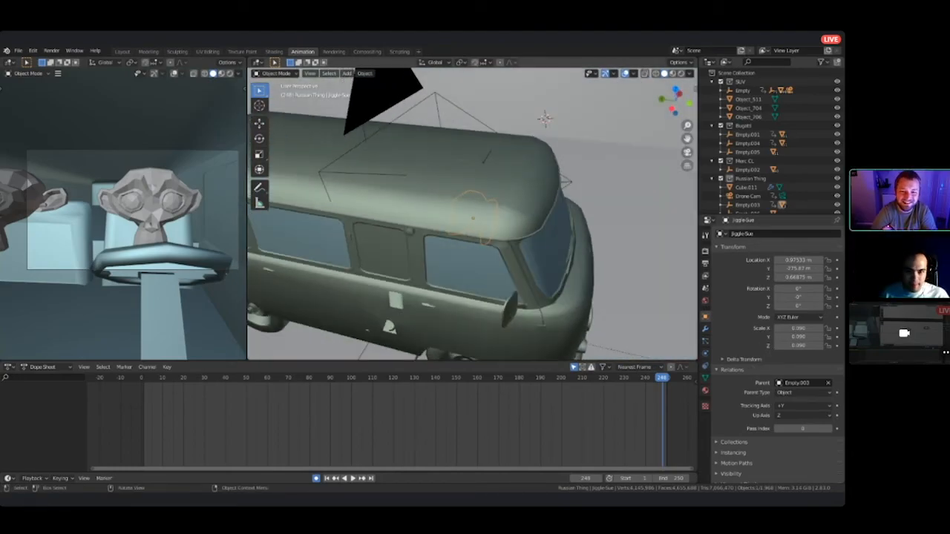
{"action": "left_click", "coordinate": [368, 139]}
{"action": "left_click", "coordinate": [365, 139]}
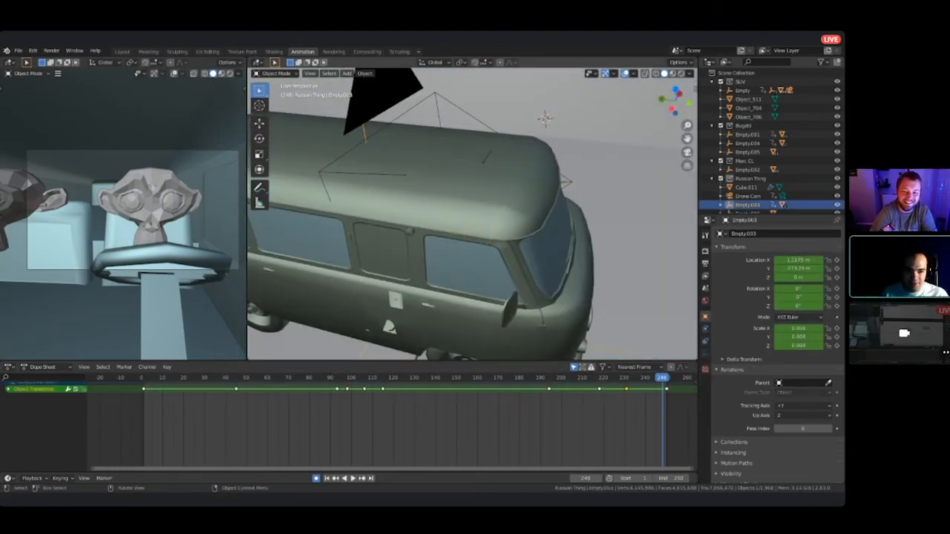
{"action": "left_click", "coordinate": [746, 234]}
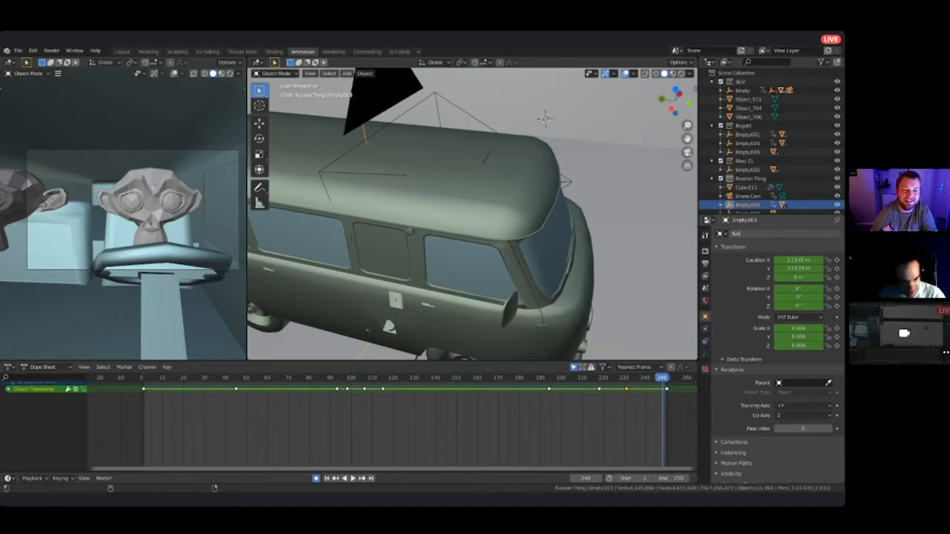
{"action": "type", "text": "SuVan Emp"}
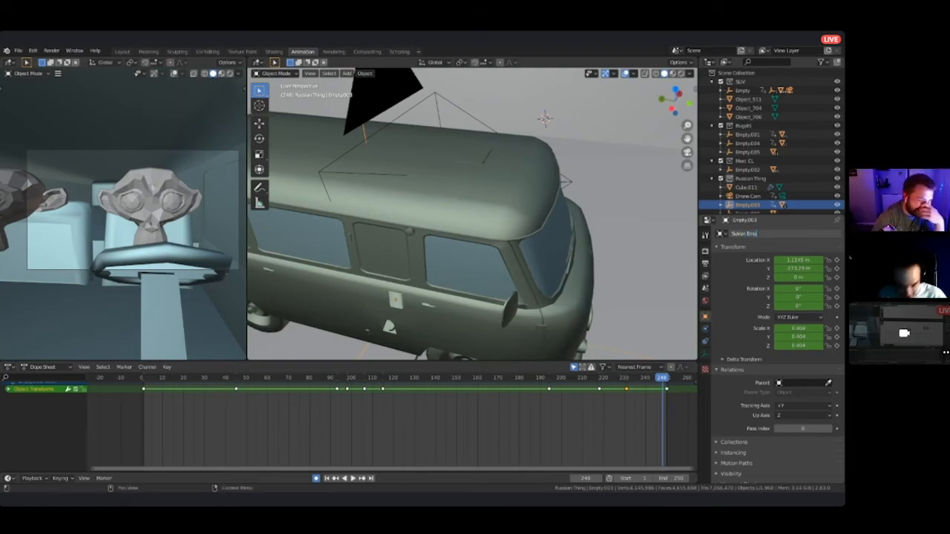
{"action": "type", "text": "ty"}
{"action": "key", "text": "Return"}
- Rename the van body object UAZ-452 as SuVan
{"action": "left_click", "coordinate": [745, 187]}
{"action": "left_click", "coordinate": [520, 193]}
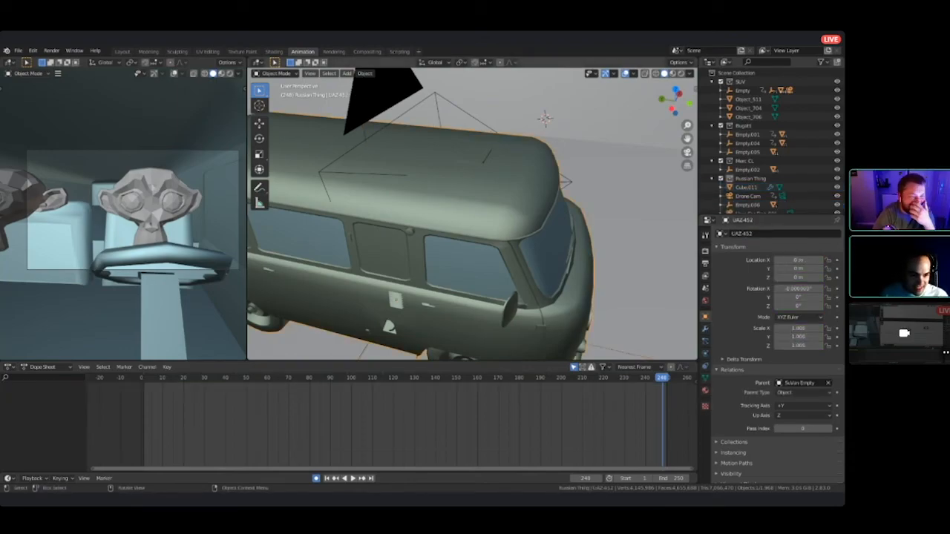
{"action": "left_click", "coordinate": [741, 234]}
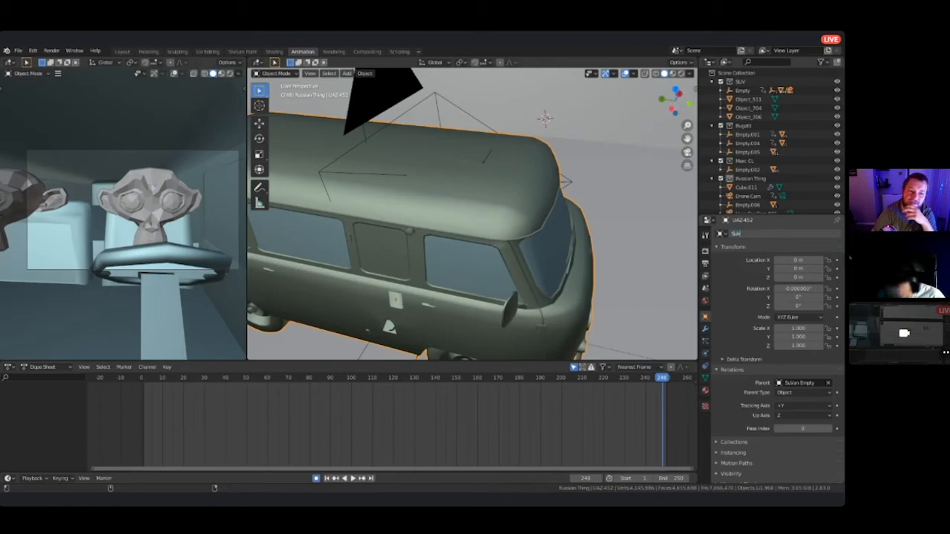
{"action": "type", "text": "SuVan"}
{"action": "key", "text": "Return"}
- Review the animation through the camera by playing it backwards, and stop at frame 150 on the SUV
{"action": "middle_click_drag", "start_coordinate": [553, 162], "coordinate": [594, 218]}
{"action": "key", "text": "Right"}
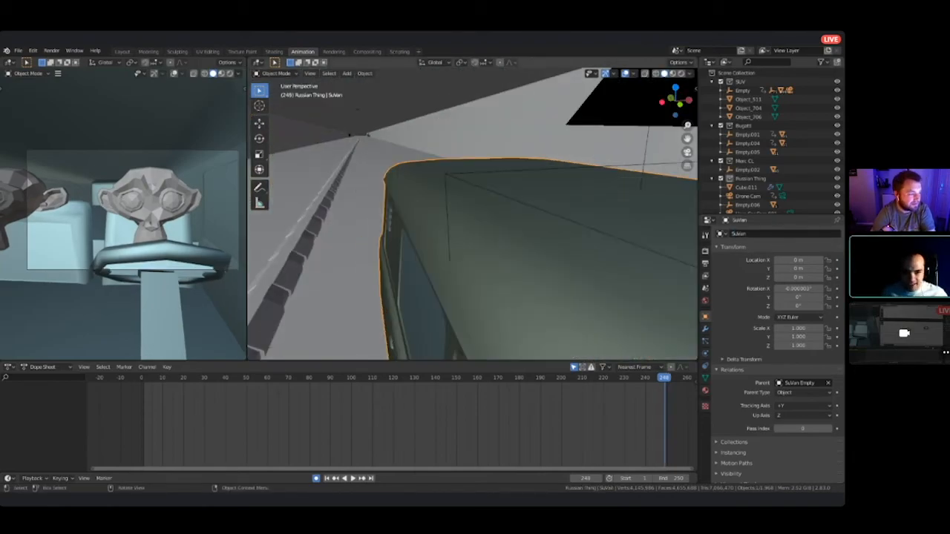
{"action": "key", "text": "KP_0"}
{"action": "key", "text": "shift+ctrl+space"}
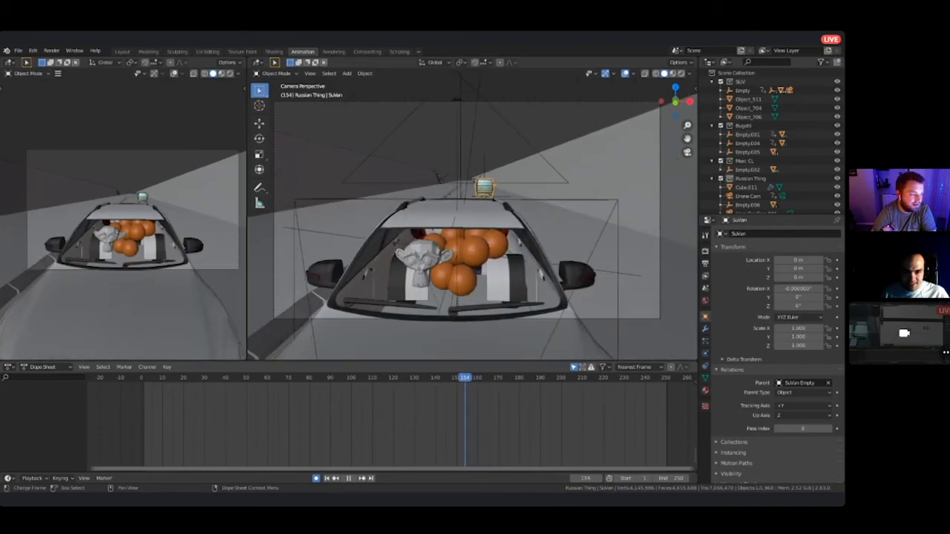
{"action": "left_click_drag", "start_coordinate": [352, 377], "coordinate": [456, 377]}
- Rename the monkey head in the SUV's front seat as Pro-Su-Her
{"action": "left_click", "coordinate": [427, 242]}
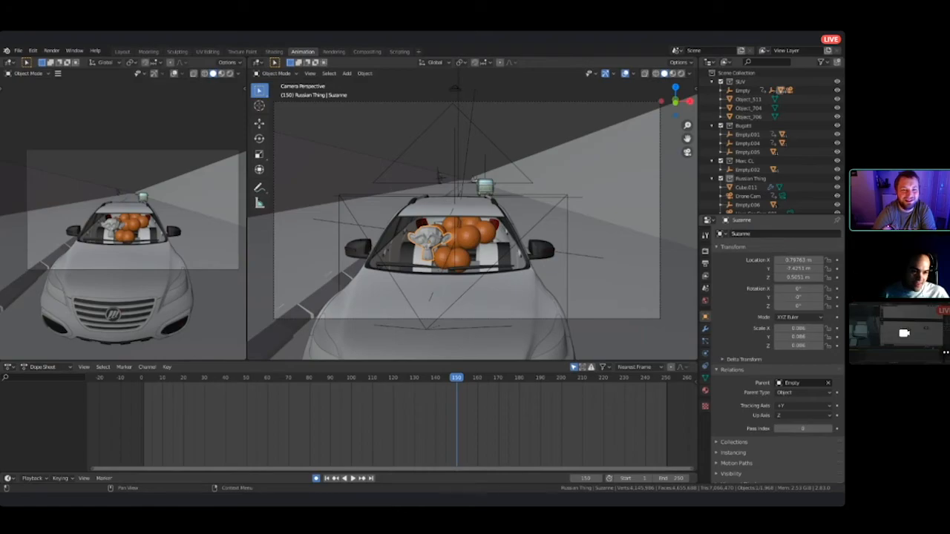
{"action": "double_click", "coordinate": [760, 234]}
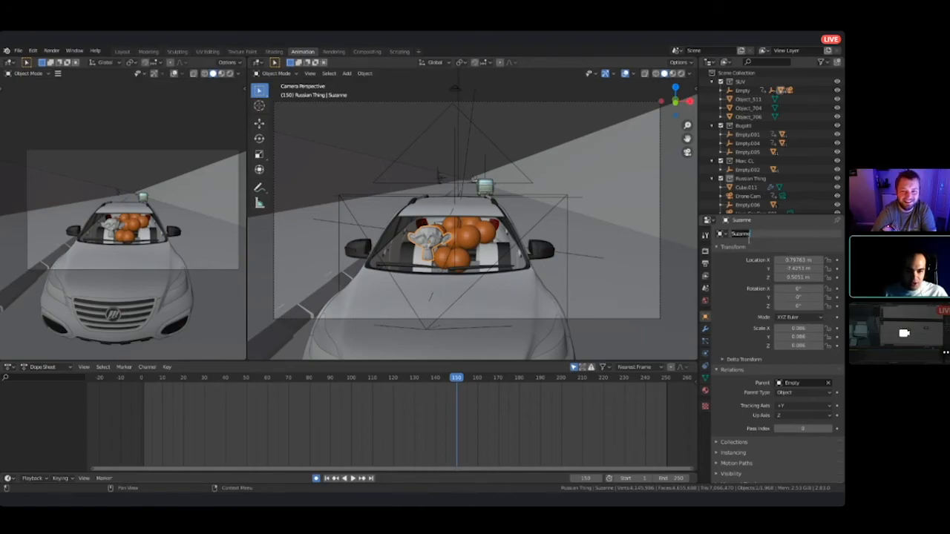
{"action": "type", "text": "R"}
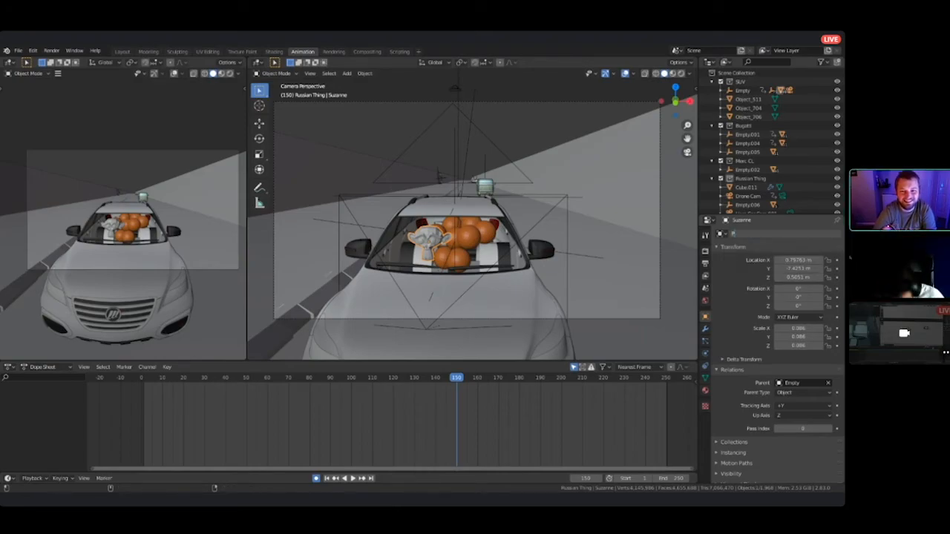
{"action": "type", "text": "ro S"}
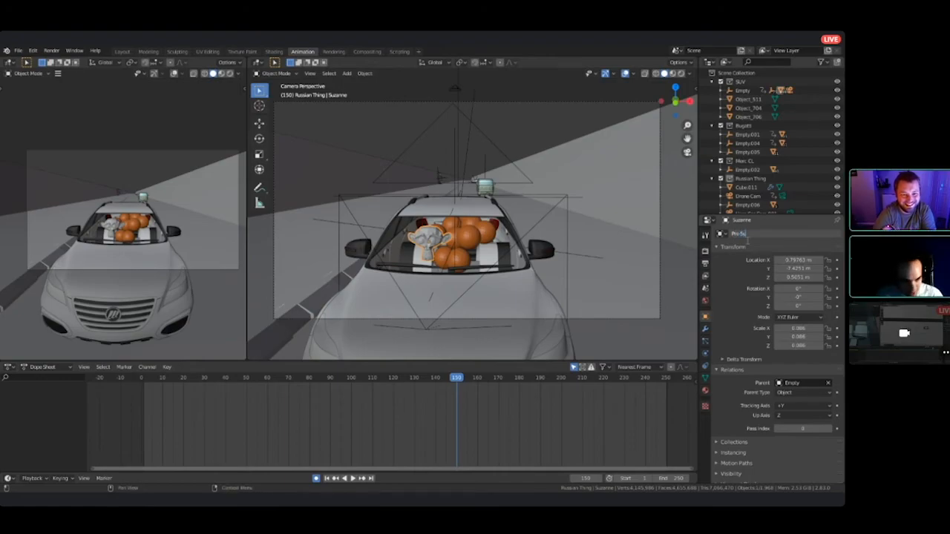
{"action": "type", "text": "u-Her"}
{"action": "key", "text": "Return"}
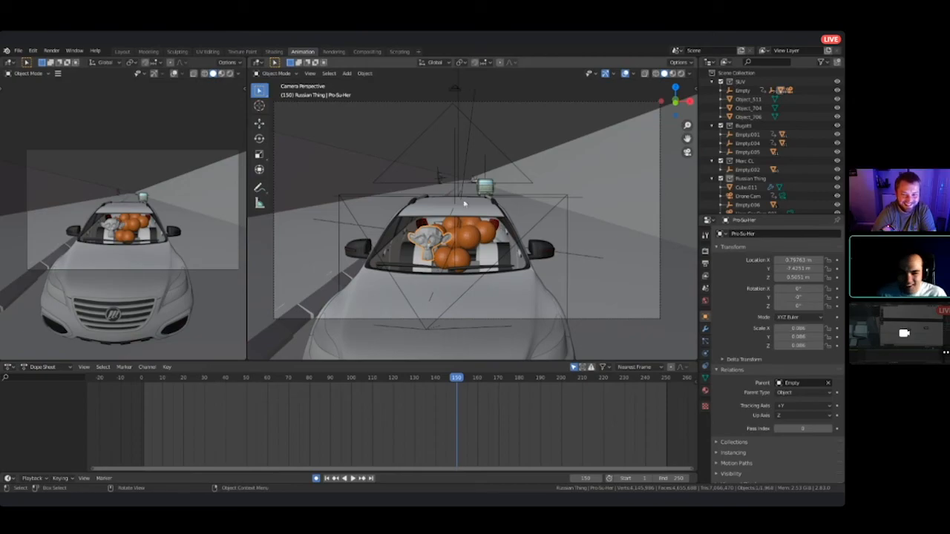
- Go to frame 230, select the Opening Shot camera, and switch the main viewport to the Graph Editor
{"action": "left_click_drag", "start_coordinate": [457, 377], "coordinate": [623, 377]}
{"action": "left_click", "coordinate": [336, 319]}
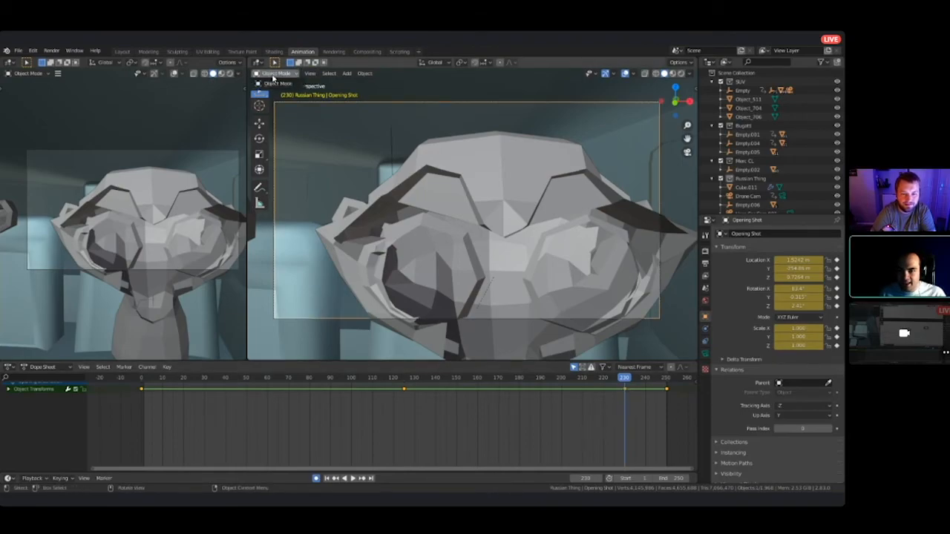
{"action": "left_click", "coordinate": [257, 63]}
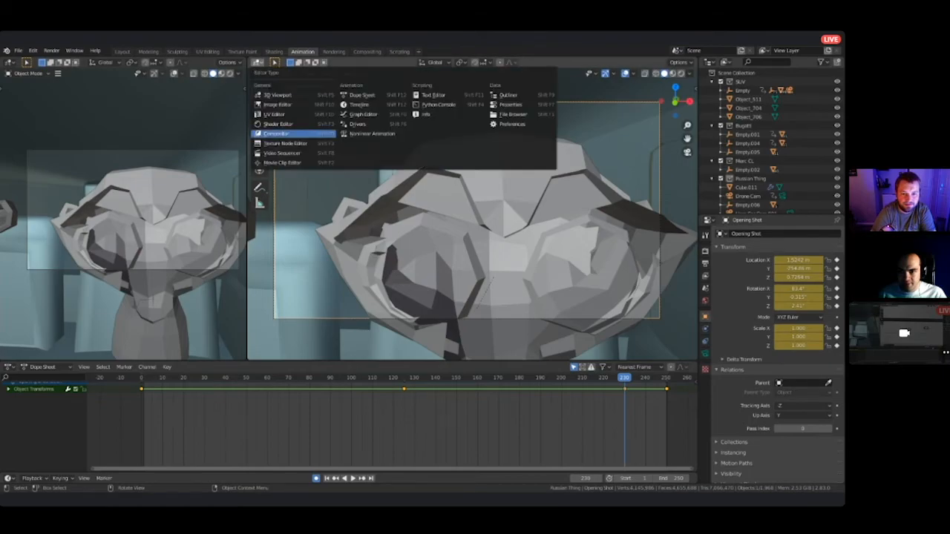
{"action": "left_click", "coordinate": [363, 114]}
- Set the interpolation mode of the camera's selected location keyframe near frame 230 to Linear
{"action": "scroll", "coordinate": [481, 313], "scroll_direction": "up", "scroll_amount": 9}
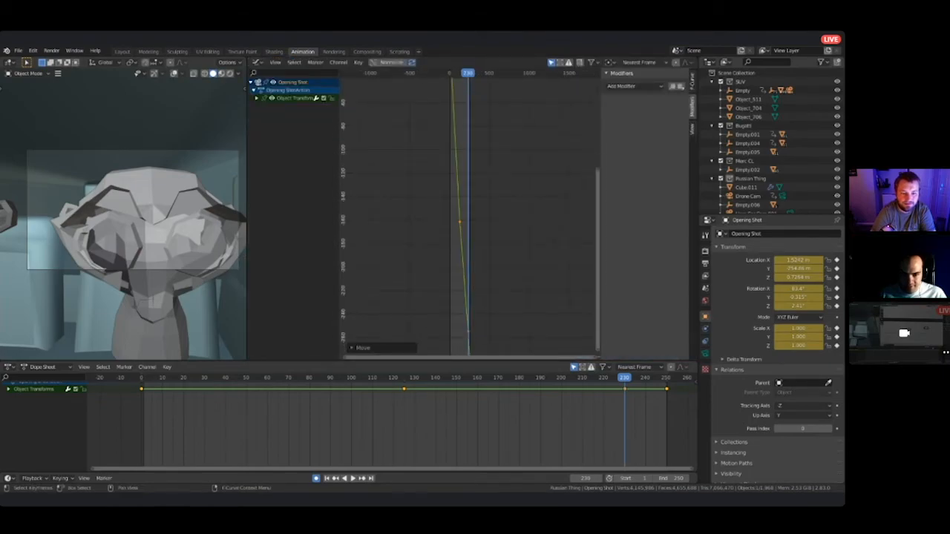
{"action": "middle_click_drag", "start_coordinate": [481, 314], "coordinate": [475, 190]}
{"action": "scroll", "coordinate": [475, 191], "scroll_direction": "up", "scroll_amount": 9}
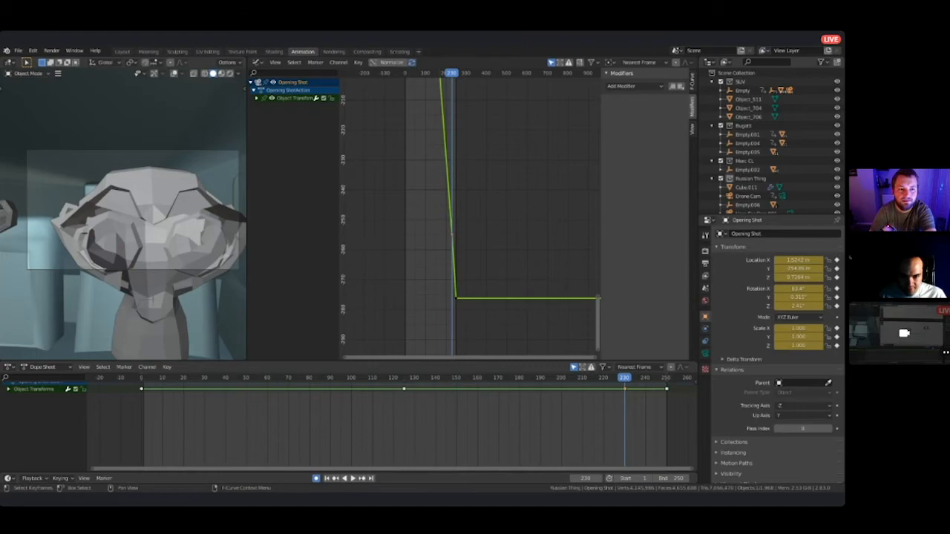
{"action": "scroll", "coordinate": [469, 214], "scroll_direction": "up", "scroll_amount": 11}
{"action": "middle_click_drag", "start_coordinate": [446, 274], "coordinate": [510, 215]}
{"action": "scroll", "coordinate": [470, 215], "scroll_direction": "down", "scroll_amount": 6}
{"action": "scroll", "coordinate": [472, 214], "scroll_direction": "down", "scroll_amount": 2}
{"action": "right_click", "coordinate": [487, 205]}
{"action": "mouse_move", "coordinate": [499, 210]}
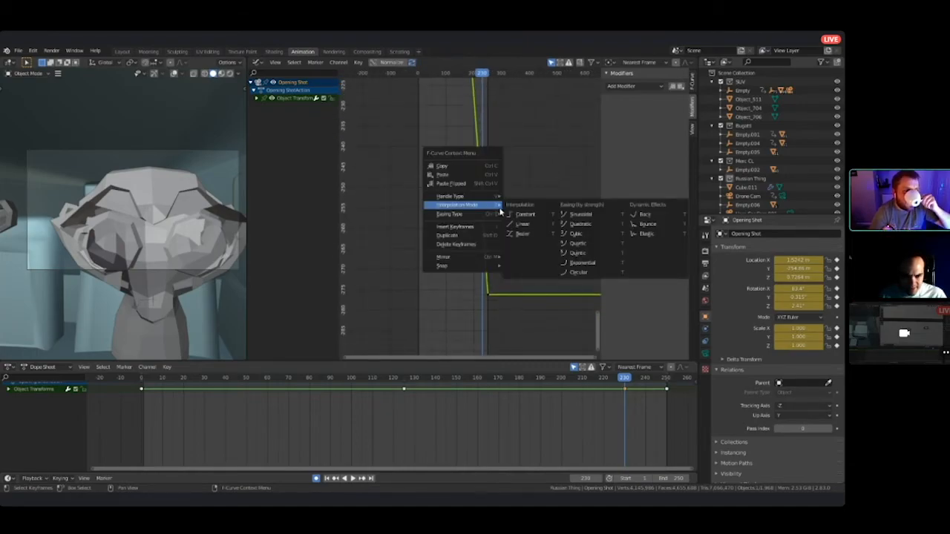
{"action": "left_click", "coordinate": [525, 223]}
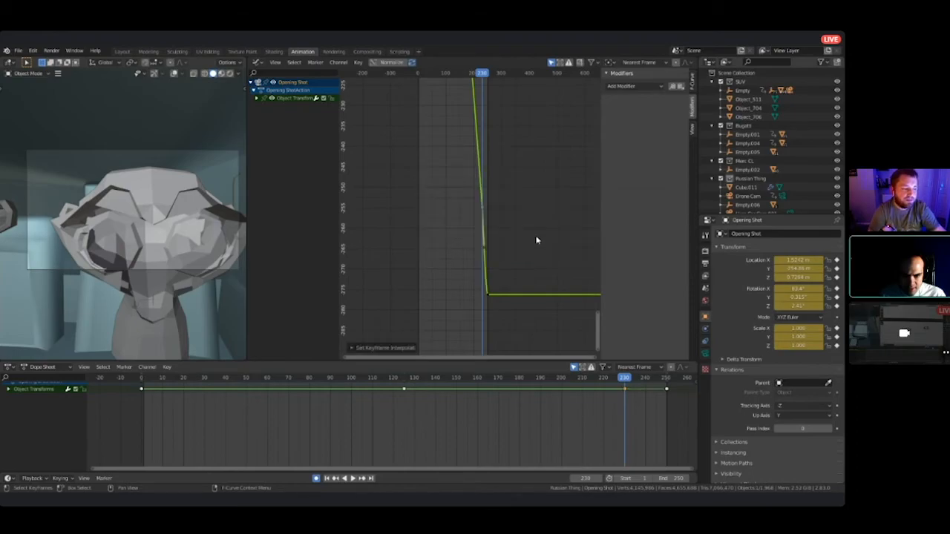
- Inspect the start of the camera's curve and scrub the animation through to frame 239 to check the motion
{"action": "middle_click_drag", "start_coordinate": [536, 239], "coordinate": [551, 353]}
{"action": "scroll", "coordinate": [469, 214], "scroll_direction": "down", "scroll_amount": 11}
{"action": "middle_click_drag", "start_coordinate": [470, 141], "coordinate": [474, 167]}
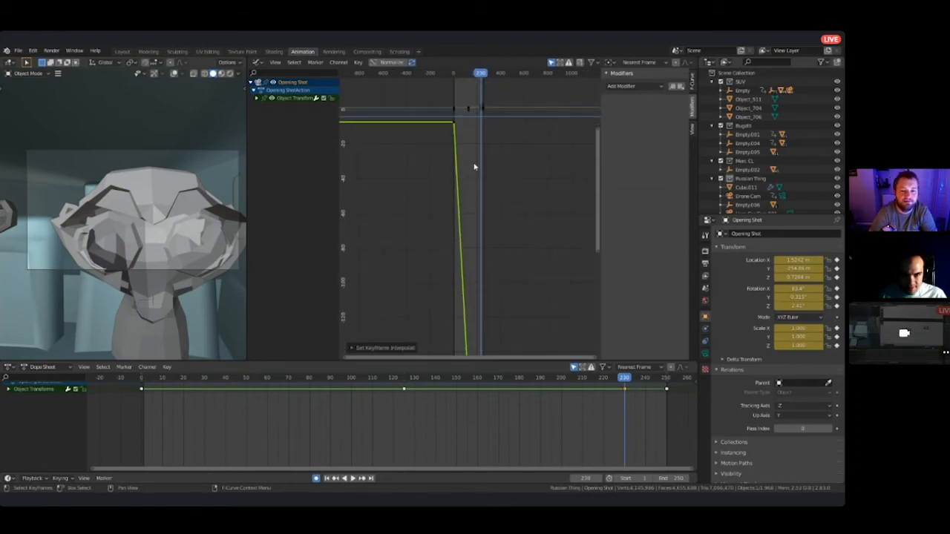
{"action": "left_click", "coordinate": [459, 73]}
{"action": "left_click_drag", "start_coordinate": [272, 378], "coordinate": [643, 378]}
- Delete the Opening Shot camera's Y location keyframe at frame 230, play the result, and return to frame 230
{"action": "middle_click_drag", "start_coordinate": [520, 352], "coordinate": [513, 74]}
{"action": "middle_click_drag", "start_coordinate": [513, 311], "coordinate": [512, 267]}
{"action": "scroll", "coordinate": [470, 216], "scroll_direction": "up", "scroll_amount": 1}
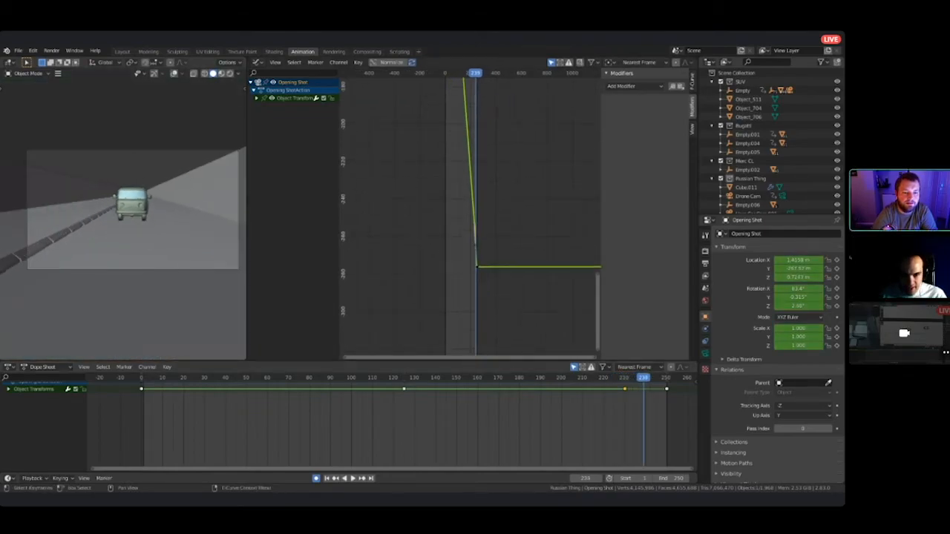
{"action": "scroll", "coordinate": [470, 216], "scroll_direction": "up", "scroll_amount": 5}
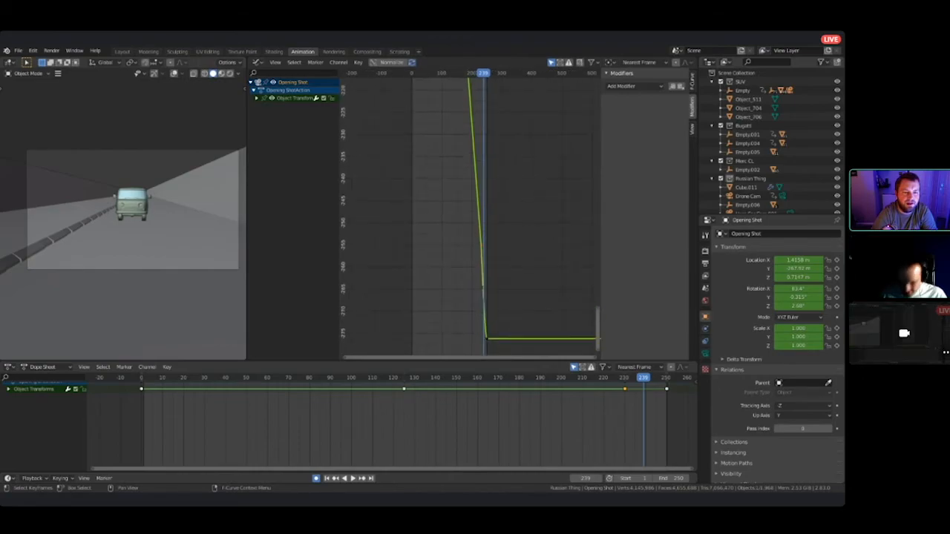
{"action": "right_click", "coordinate": [484, 299]}
{"action": "mouse_move", "coordinate": [485, 299]}
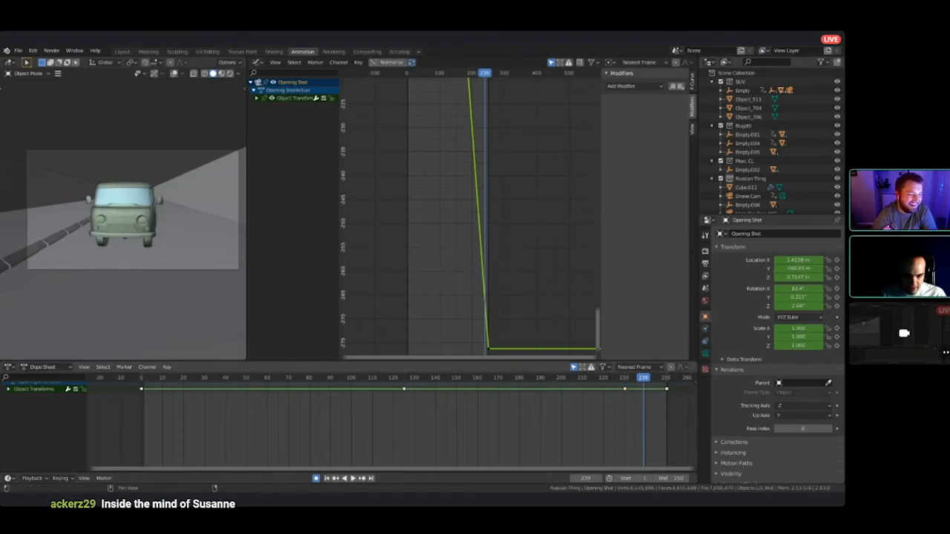
{"action": "key", "text": "space"}
{"action": "left_click_drag", "start_coordinate": [661, 378], "coordinate": [624, 378]}
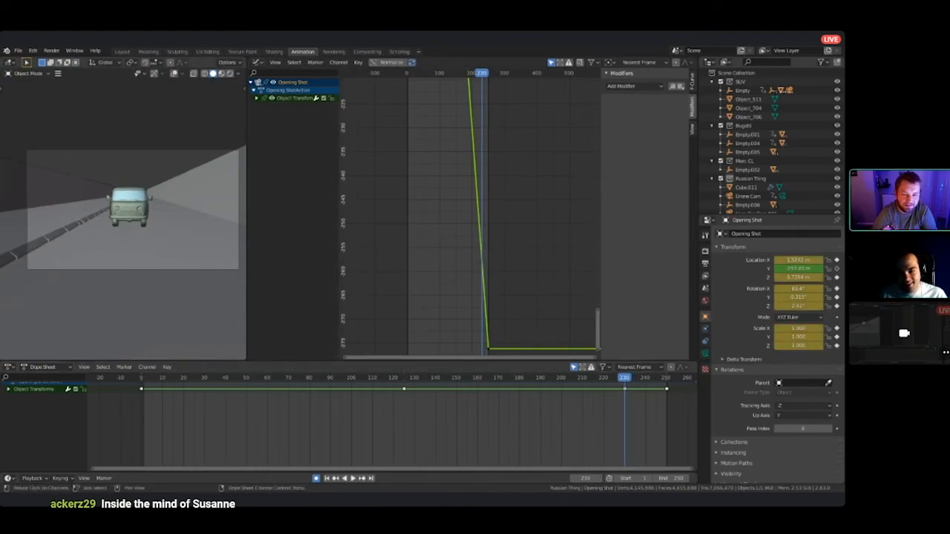
- Turn the Graph Editor area back into a 3D Viewport and frame the van and the camera in front of it
{"action": "left_click", "coordinate": [222, 269]}
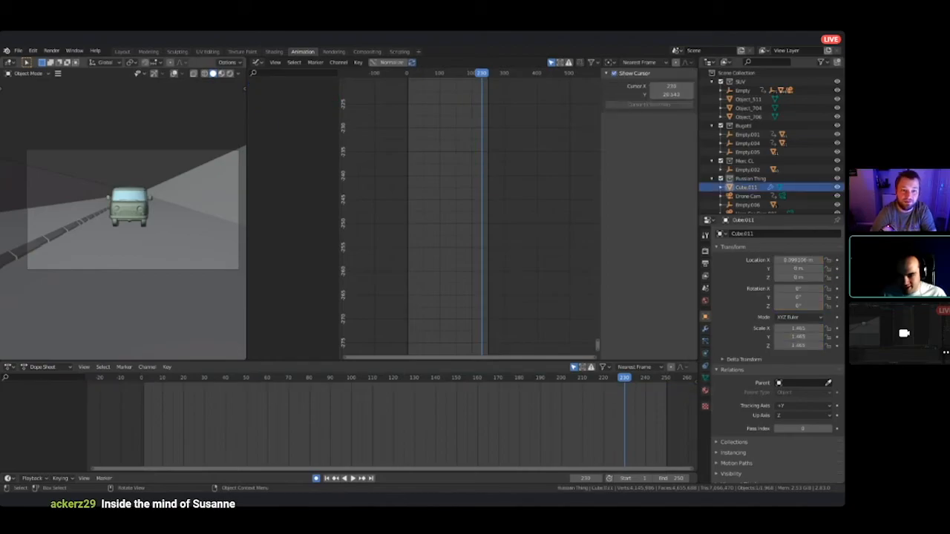
{"action": "middle_click_drag", "start_coordinate": [223, 269], "coordinate": [220, 268]}
{"action": "left_click", "coordinate": [257, 62]}
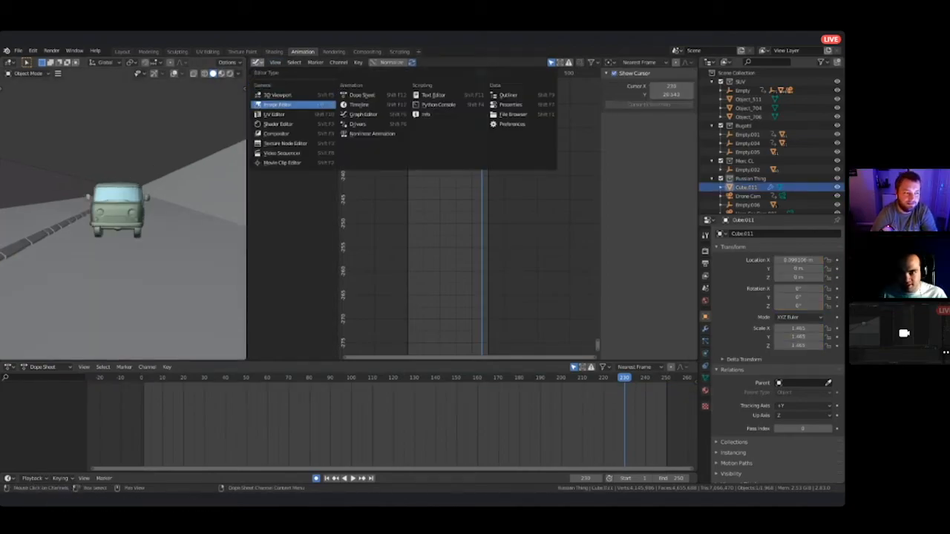
{"action": "left_click", "coordinate": [287, 96]}
{"action": "middle_click_drag", "start_coordinate": [446, 208], "coordinate": [406, 264]}
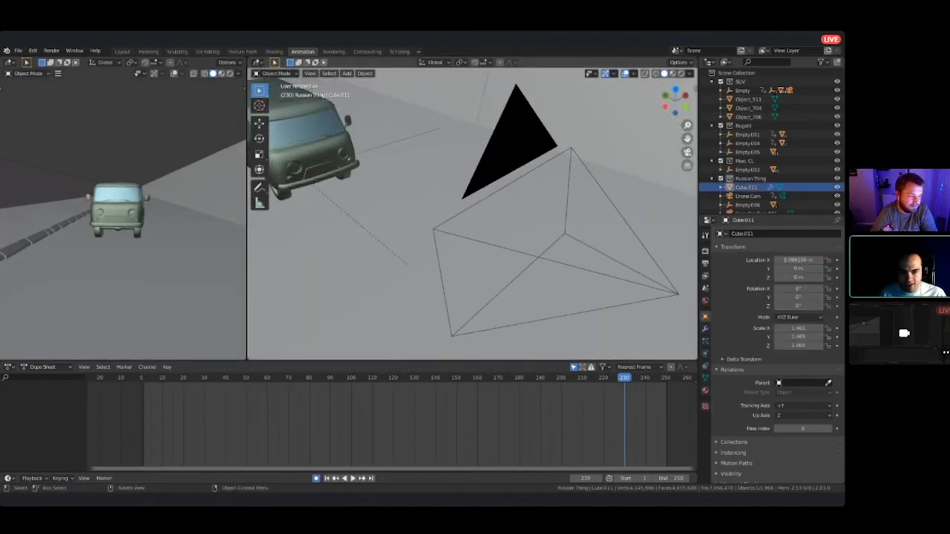
- Move the Opening Shot camera along Y into the van's cab at frame 230, to about -255 m
{"action": "left_click", "coordinate": [674, 296]}
{"action": "key", "text": "g"}
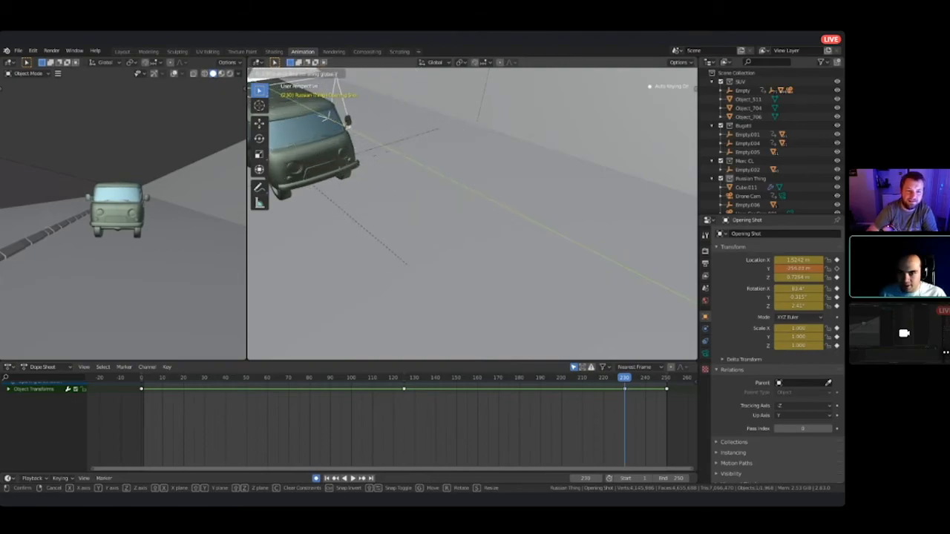
{"action": "left_click", "coordinate": [387, 150]}
{"action": "key", "text": "KP_0"}
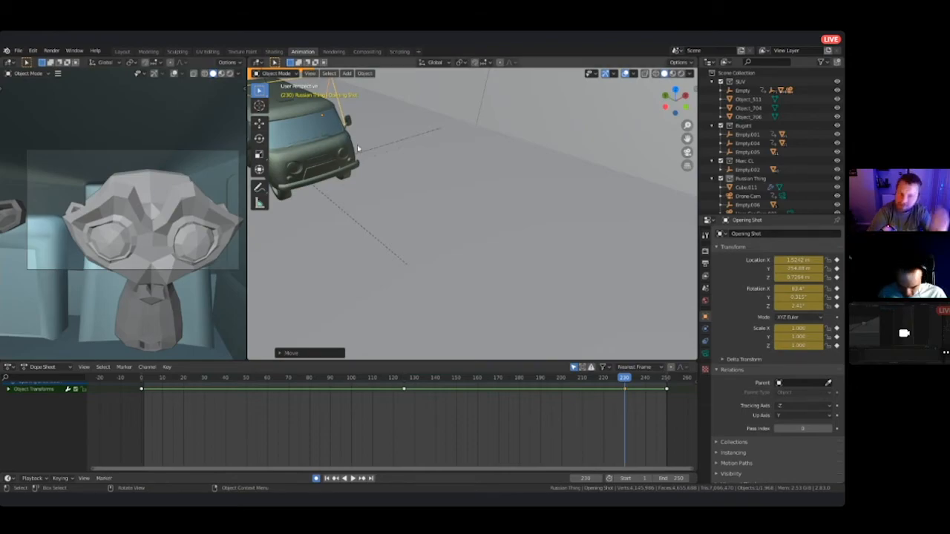
{"action": "key", "text": "g"}
{"action": "key", "text": "y"}
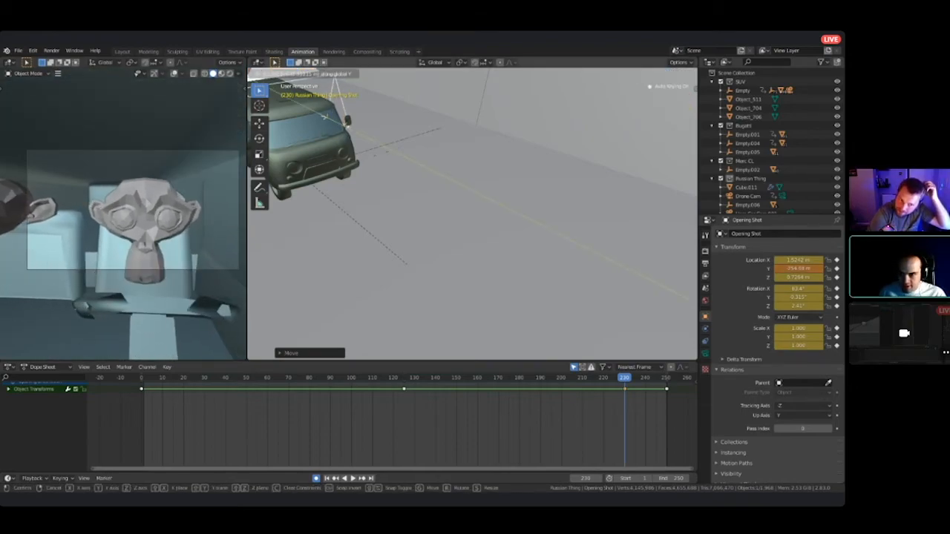
{"action": "key", "text": "Return"}
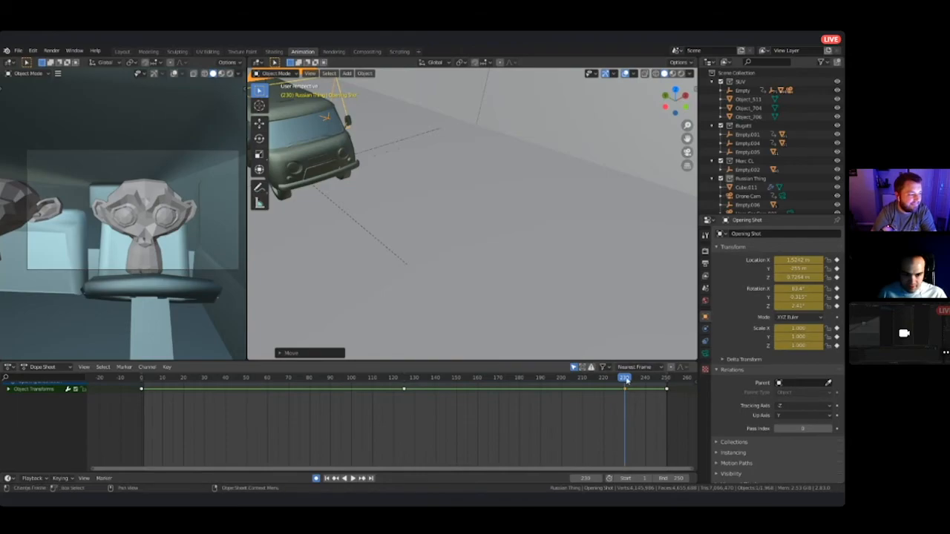
- Play on from frame 230, stop at frame 237, and move the camera along Y back inside the cab there
{"action": "key", "text": "space"}
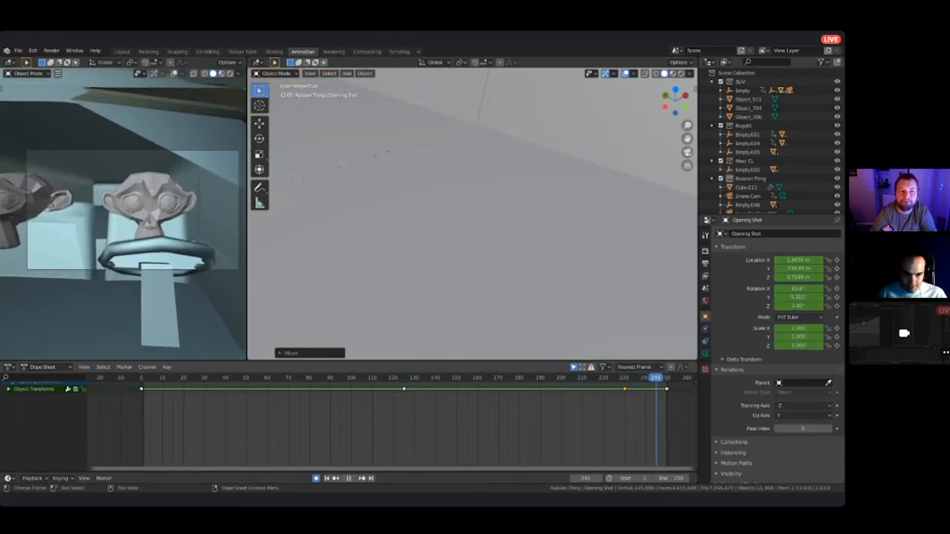
{"action": "left_click_drag", "start_coordinate": [666, 378], "coordinate": [639, 392]}
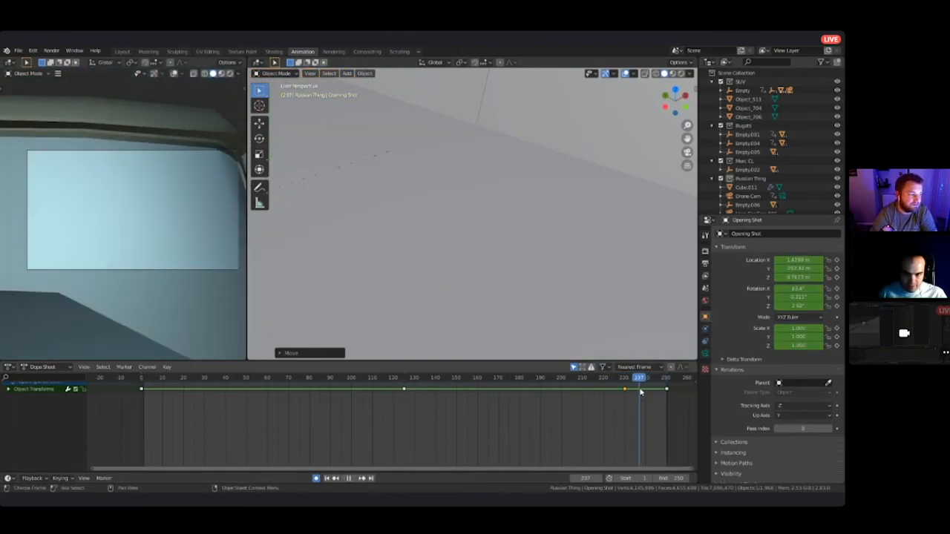
{"action": "key", "text": "space"}
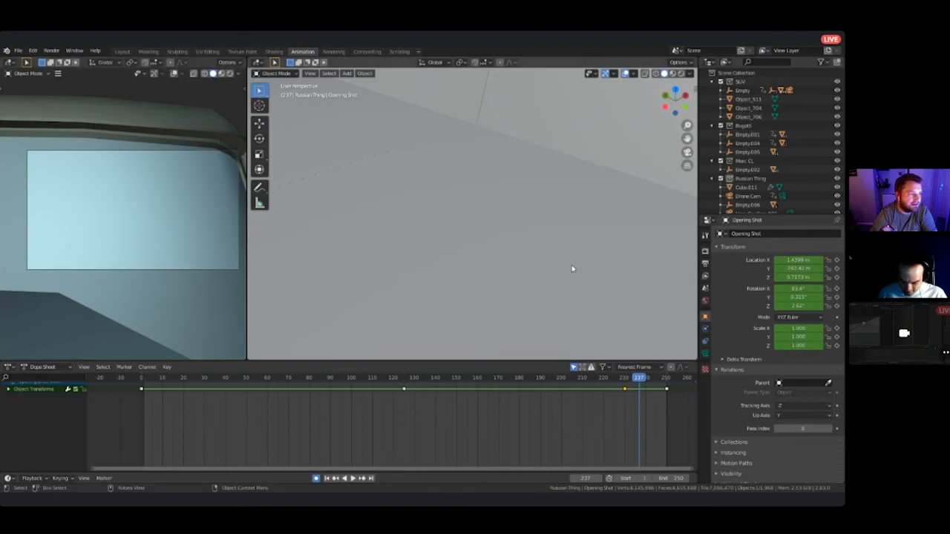
{"action": "key", "text": "g"}
{"action": "key", "text": "y"}
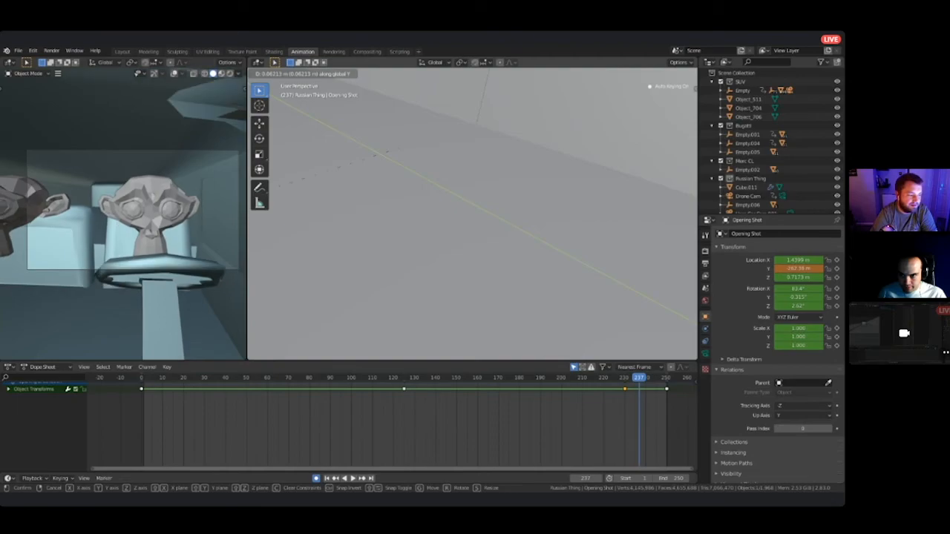
{"action": "left_click", "coordinate": [640, 378]}
- Go to frame 233 and move the Opening Shot camera along Y into the cab, to about -258 m
{"action": "key", "text": "space"}
{"action": "left_click_drag", "start_coordinate": [638, 382], "coordinate": [630, 382]}
{"action": "middle_click_drag", "start_coordinate": [609, 342], "coordinate": [464, 263], "text": "shift"}
{"action": "scroll", "coordinate": [400, 200], "scroll_direction": "down", "scroll_amount": 2}
{"action": "key", "text": "g"}
{"action": "key", "text": "y"}
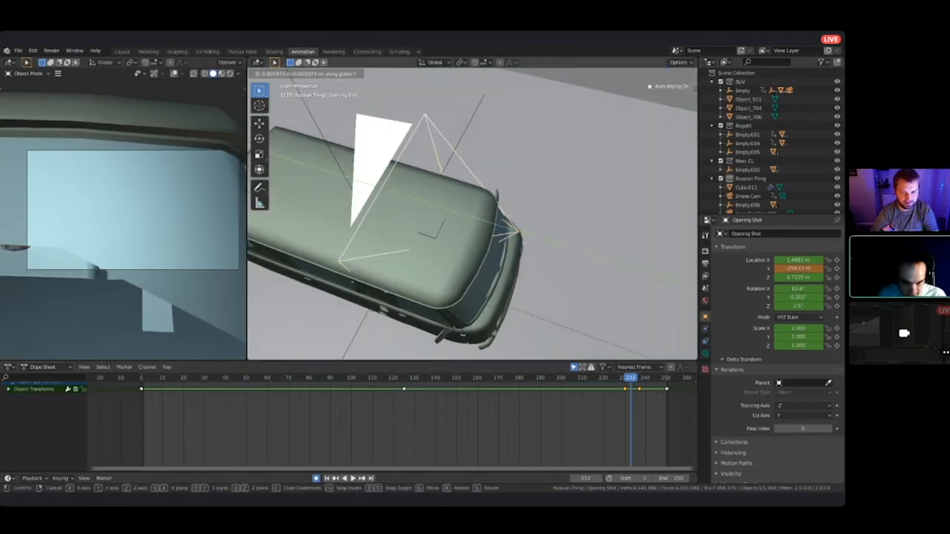
{"action": "key", "text": "Return"}
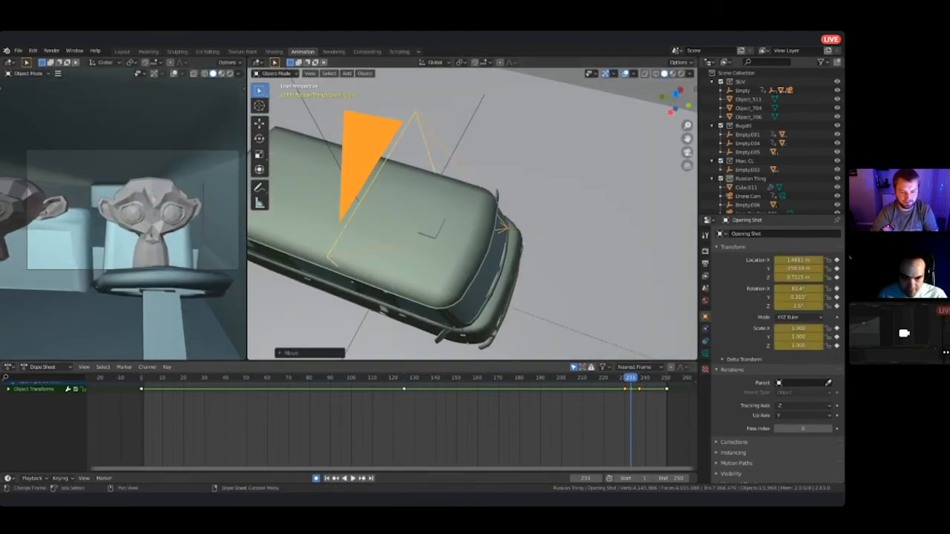
- Step back to frame 231 and move the Opening Shot camera along Y into the cab, to about -256 m
{"action": "key", "text": "Left"}
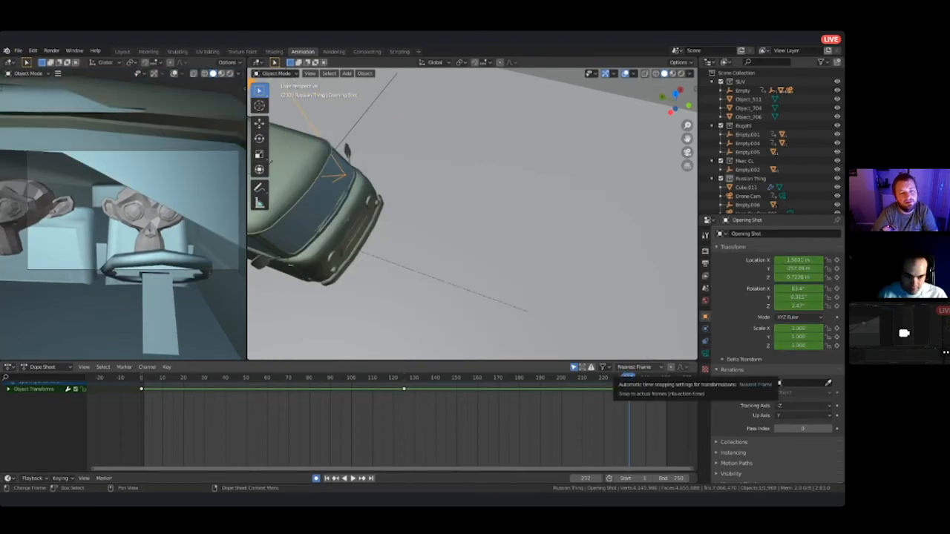
{"action": "key", "text": "Left"}
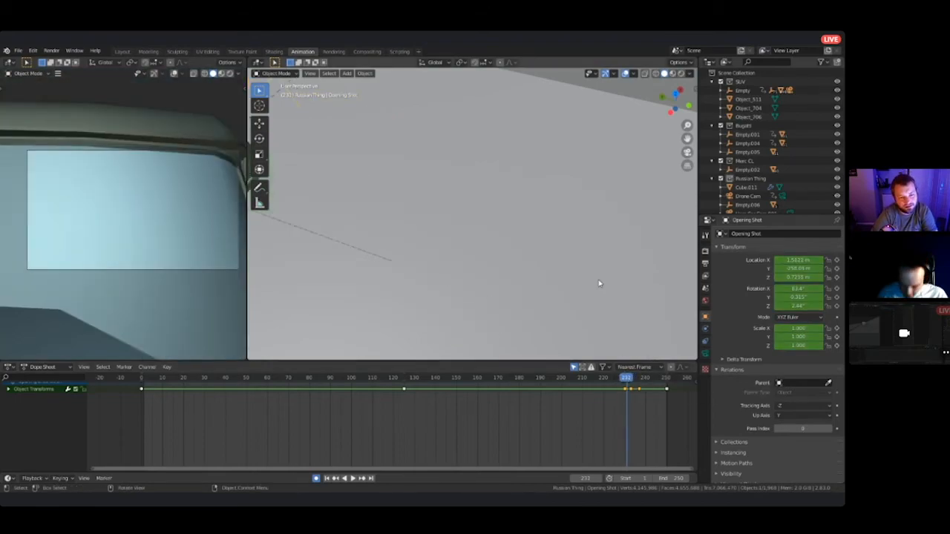
{"action": "key", "text": "g"}
{"action": "key", "text": "y"}
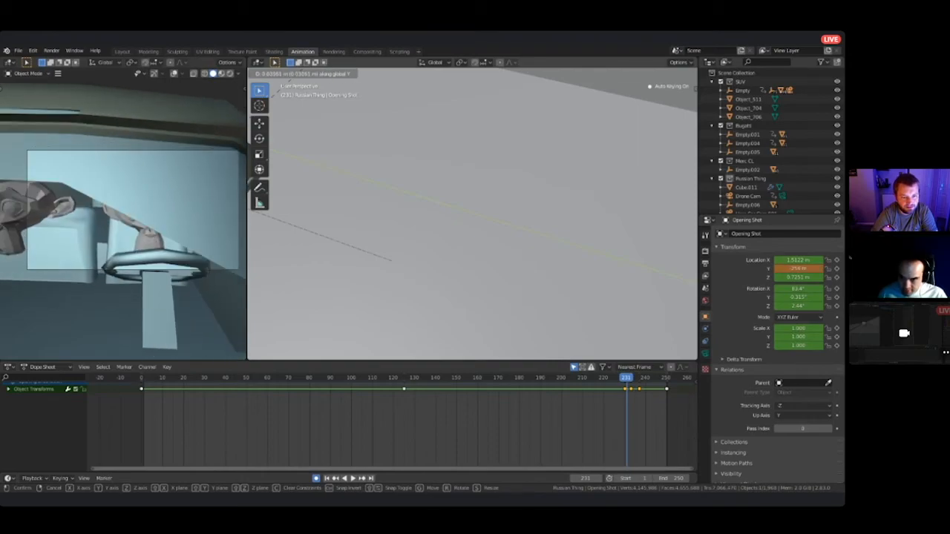
{"action": "key", "text": "Return"}
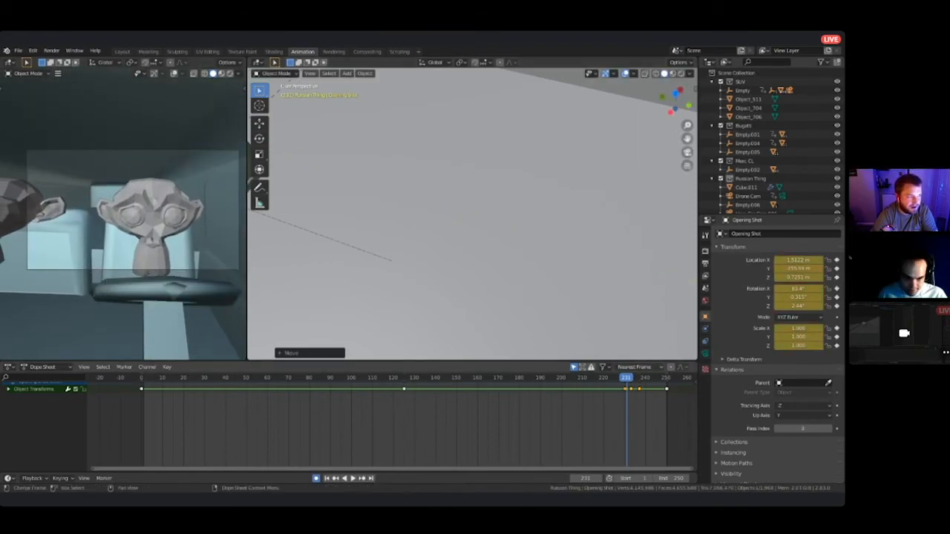
- Step forward frame by frame to frame 251 to check that the camera stays inside the van's cab
{"action": "key", "text": "Right"}
{"action": "key", "text": "Right"}
{"action": "key", "text": "Right"}
{"action": "key", "text": "Right"}
{"action": "key", "text": "Right"}
{"action": "key", "text": "Right"}
{"action": "key", "text": "Right"}
{"action": "key", "text": "Right"}
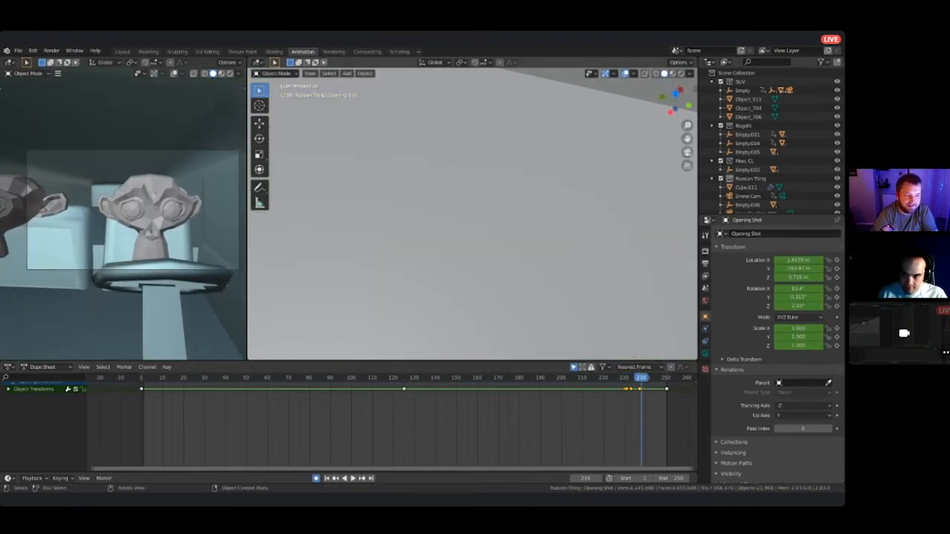
{"action": "key", "text": "Right"}
{"action": "key", "text": "Right"}
{"action": "key", "text": "Right"}
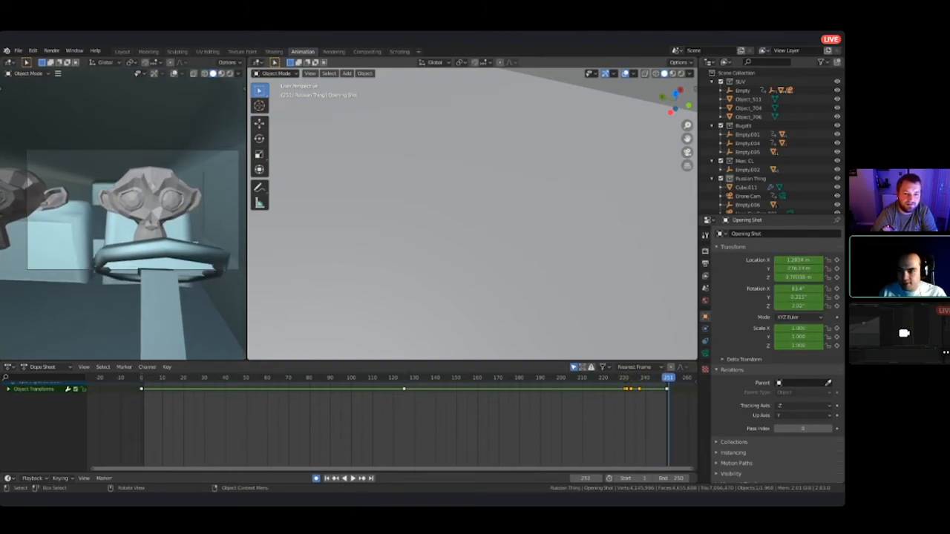
- Play and scrub the shot up to frame 251 to review the camera's move through the windscreen into the van's cab
{"action": "key", "text": "space"}
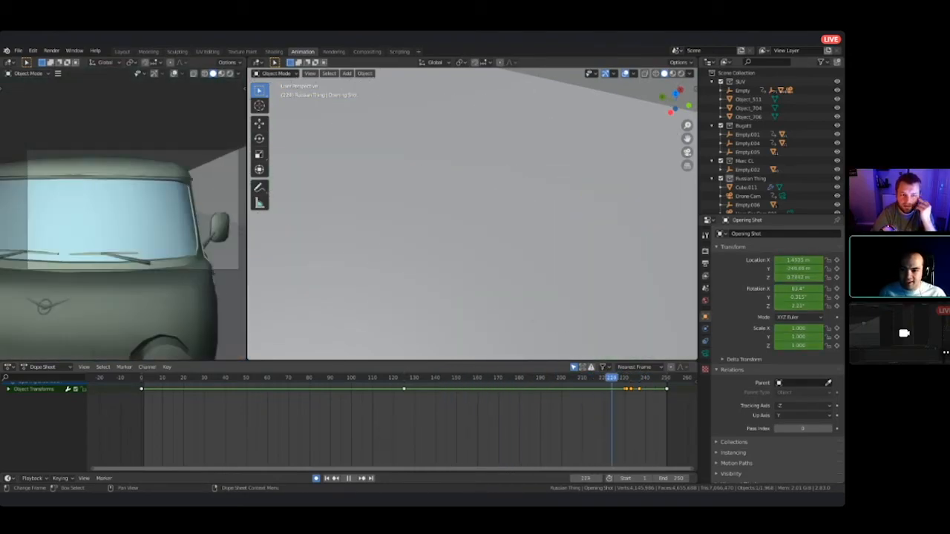
{"action": "key", "text": "space"}
{"action": "middle_click_drag", "start_coordinate": [122, 215], "coordinate": [217, 231], "text": "shift"}
{"action": "mouse_move", "coordinate": [664, 377]}
{"action": "left_mouse_down"}
{"action": "mouse_move", "coordinate": [182, 378]}
{"action": "mouse_move", "coordinate": [650, 377]}
{"action": "left_mouse_up"}
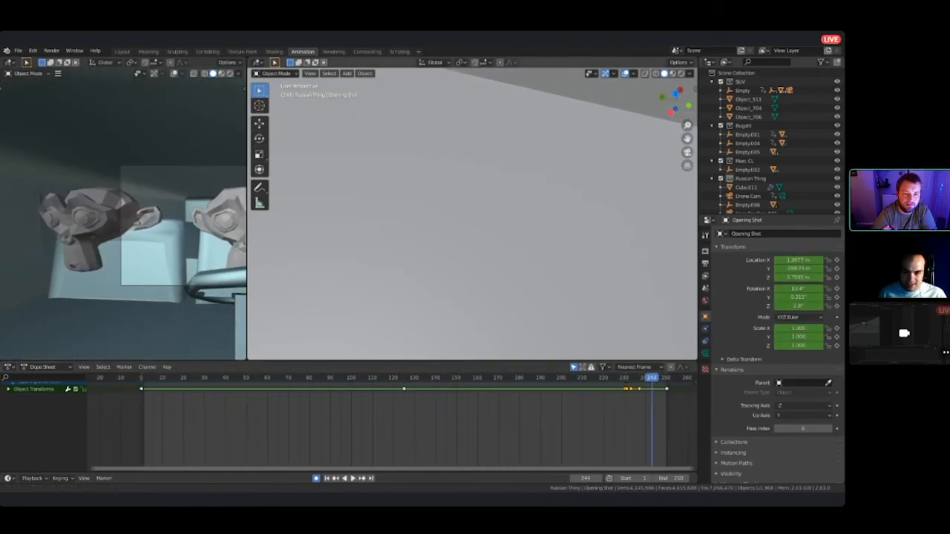
{"action": "scroll", "coordinate": [123, 214], "scroll_direction": "down", "scroll_amount": 3}
{"action": "middle_click_drag", "start_coordinate": [123, 214], "coordinate": [87, 216], "text": "shift"}
{"action": "scroll", "coordinate": [123, 215], "scroll_direction": "up", "scroll_amount": 3}
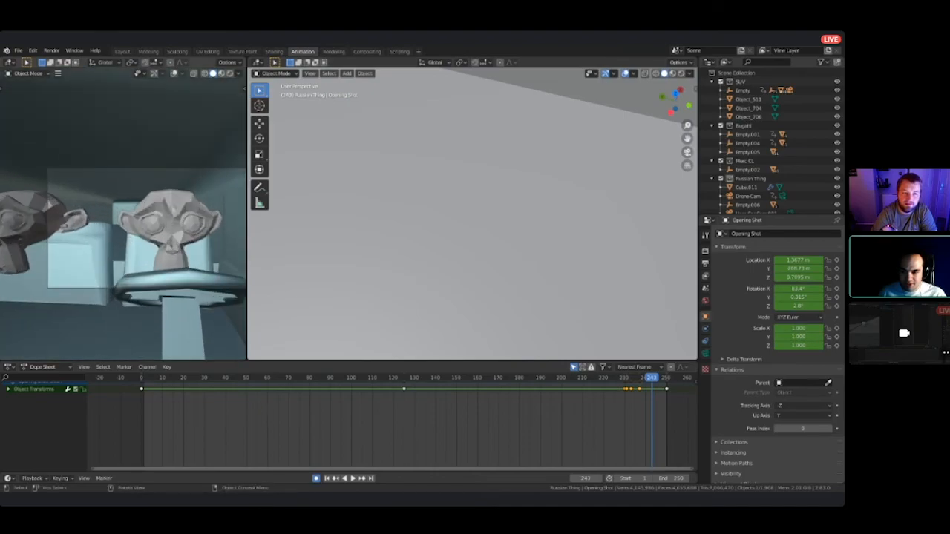
{"action": "scroll", "coordinate": [124, 214], "scroll_direction": "down", "scroll_amount": 1}
{"action": "left_click_drag", "start_coordinate": [655, 378], "coordinate": [413, 378]}
{"action": "left_click_drag", "start_coordinate": [289, 377], "coordinate": [441, 378]}
{"action": "left_click_drag", "start_coordinate": [559, 378], "coordinate": [668, 402]}
- Extend the timeline past frame 250 and set the animation's end frame to 275
{"action": "key", "text": "space"}
{"action": "scroll", "coordinate": [393, 421], "scroll_direction": "down", "scroll_amount": 4}
{"action": "middle_click_drag", "start_coordinate": [392, 421], "coordinate": [308, 421]}
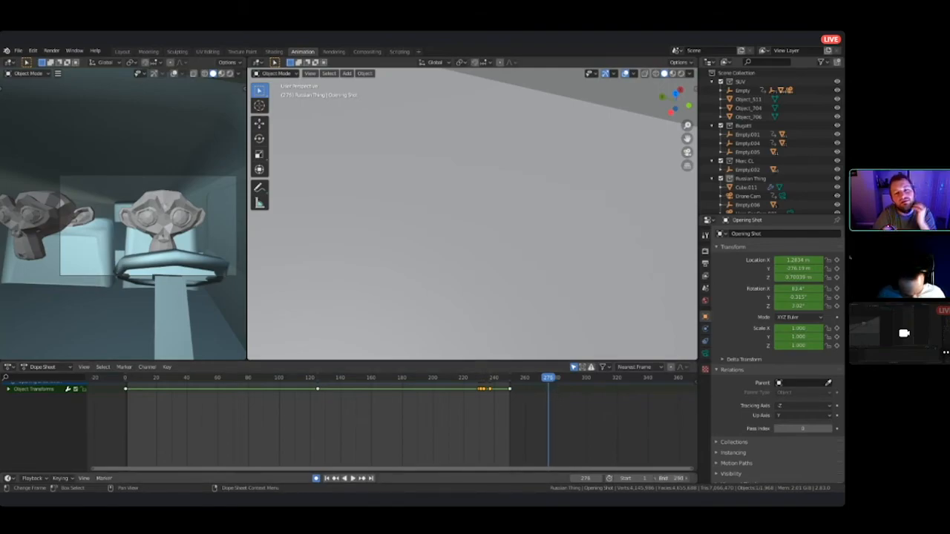
{"action": "key", "text": "Return"}
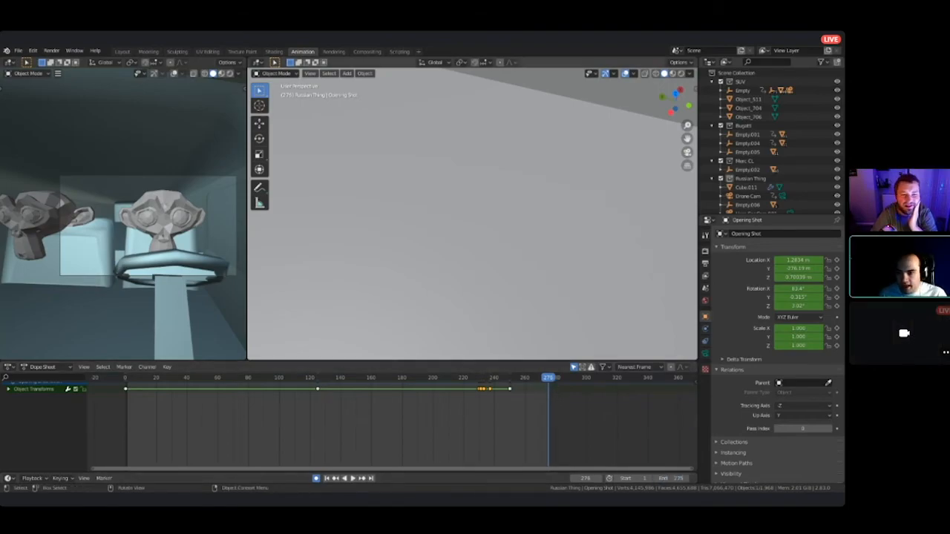
- Look through the Opening Shot camera in the main viewport and rotate it about global Z to 31.7° at frame 275, towards the passenger
{"action": "left_click", "coordinate": [235, 222]}
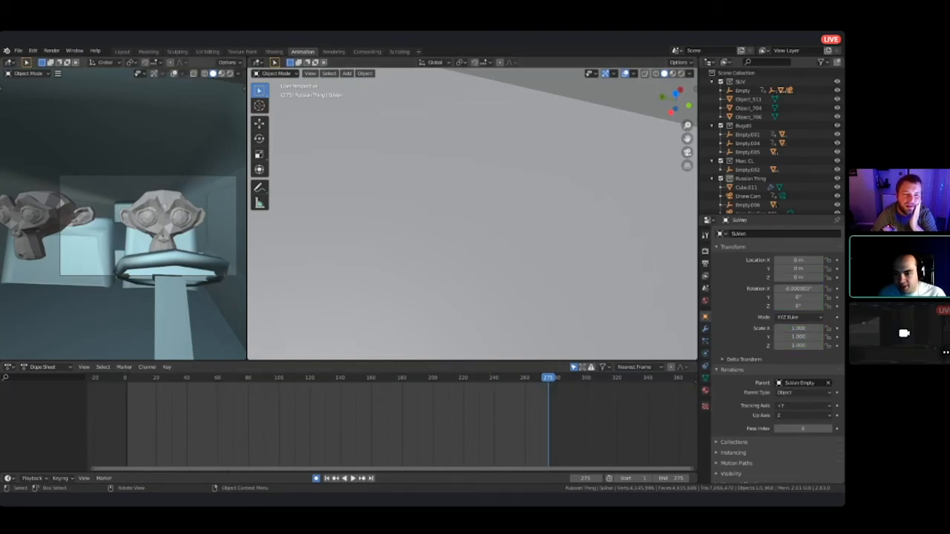
{"action": "left_click", "coordinate": [231, 279]}
{"action": "key", "text": "KP_0"}
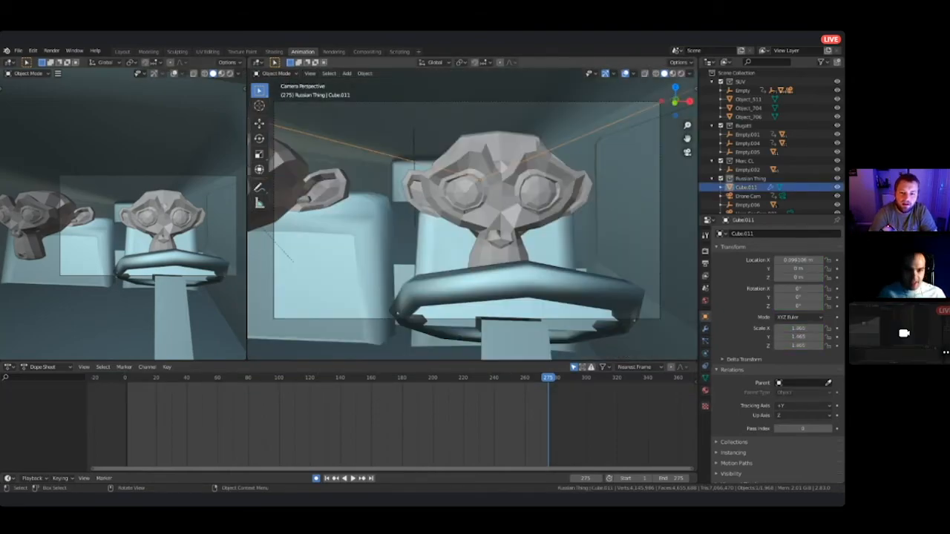
{"action": "left_click", "coordinate": [659, 220]}
{"action": "left_click", "coordinate": [658, 239]}
{"action": "key", "text": "r"}
{"action": "key", "text": "z"}
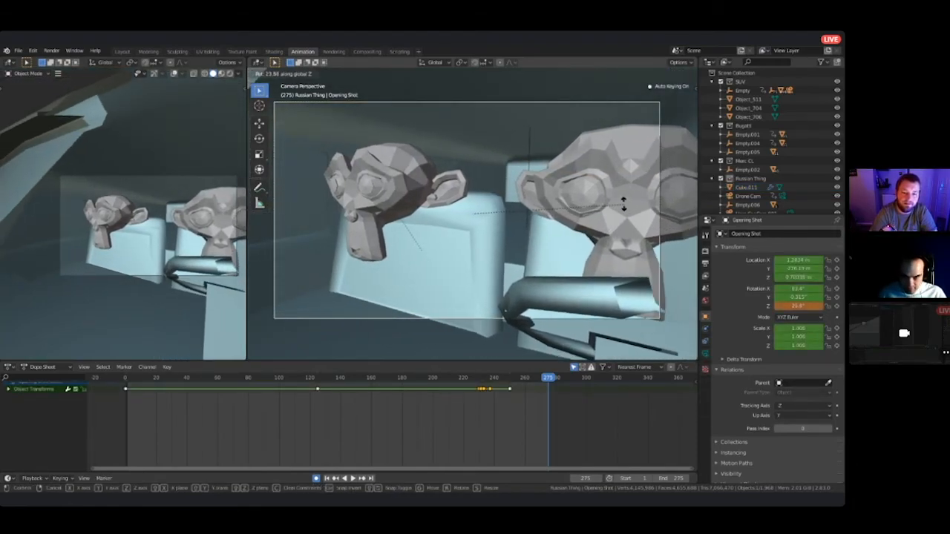
{"action": "left_click", "coordinate": [622, 190]}
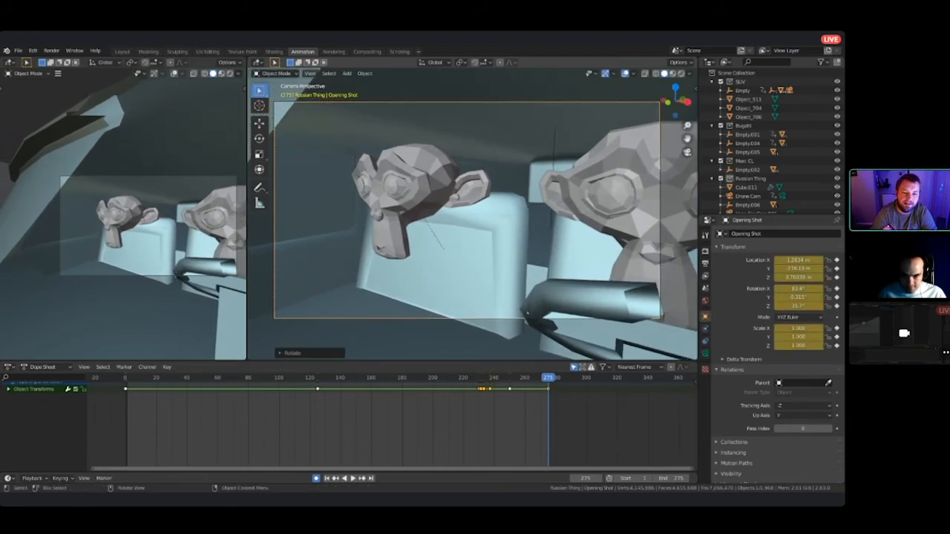
- Raise the Opening Shot camera along Z to about 0.72 m and shift it slightly along Y at frame 275
{"action": "key", "text": "g"}
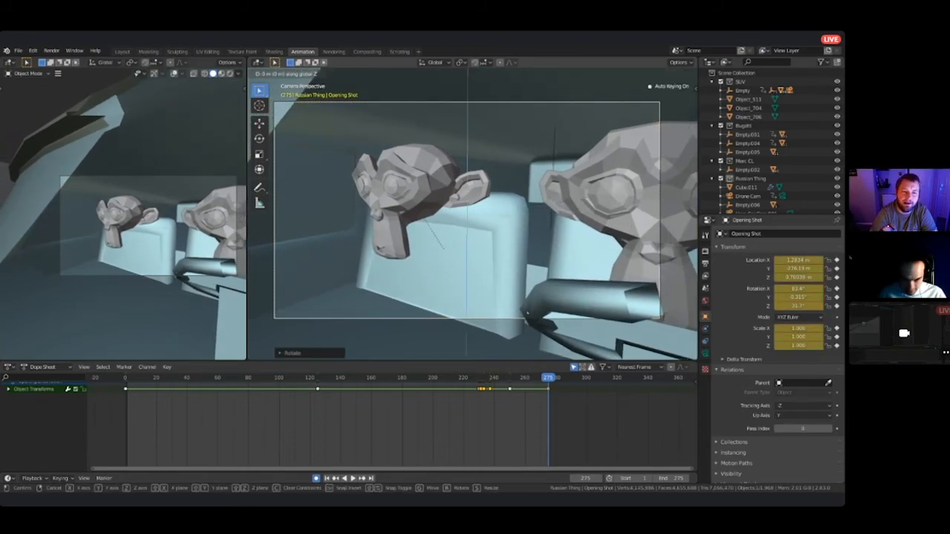
{"action": "key", "text": "Return"}
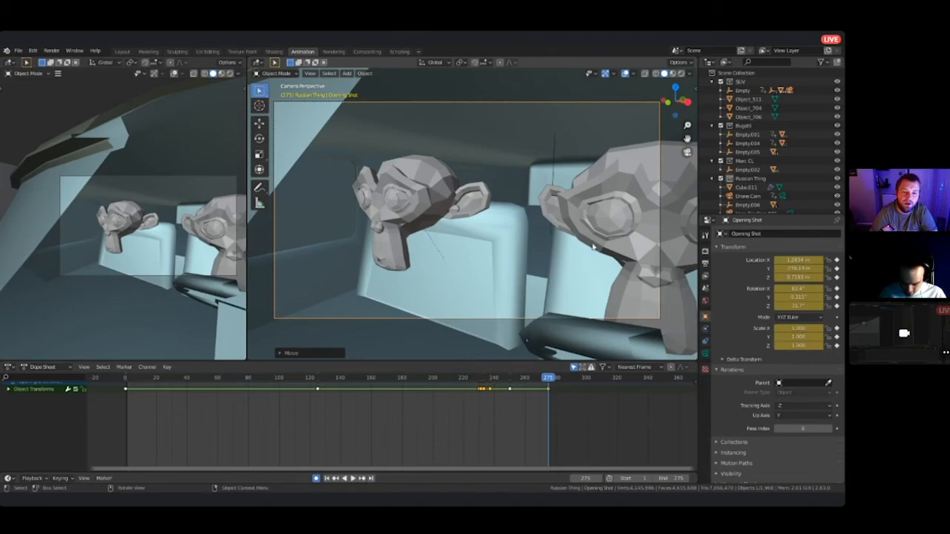
{"action": "key", "text": "g"}
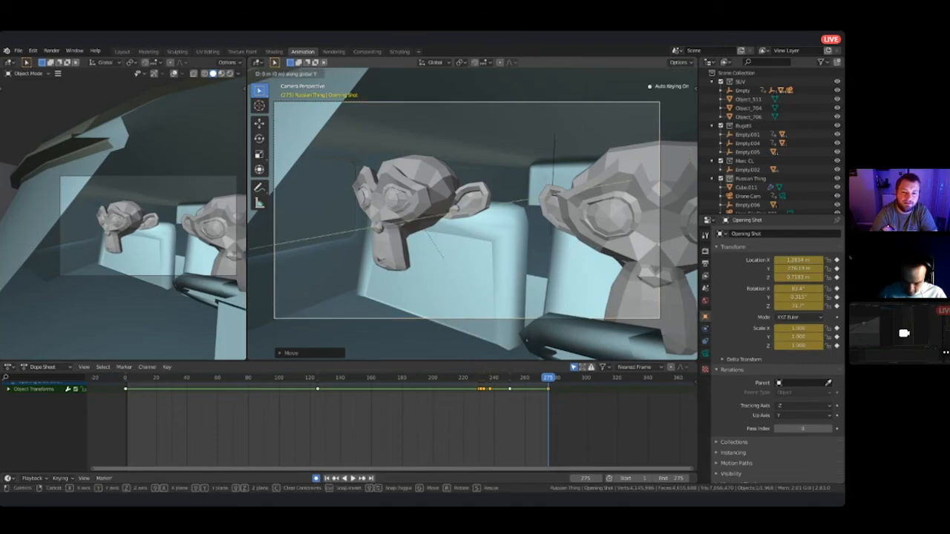
{"action": "key", "text": "y"}
{"action": "key", "text": "Return"}
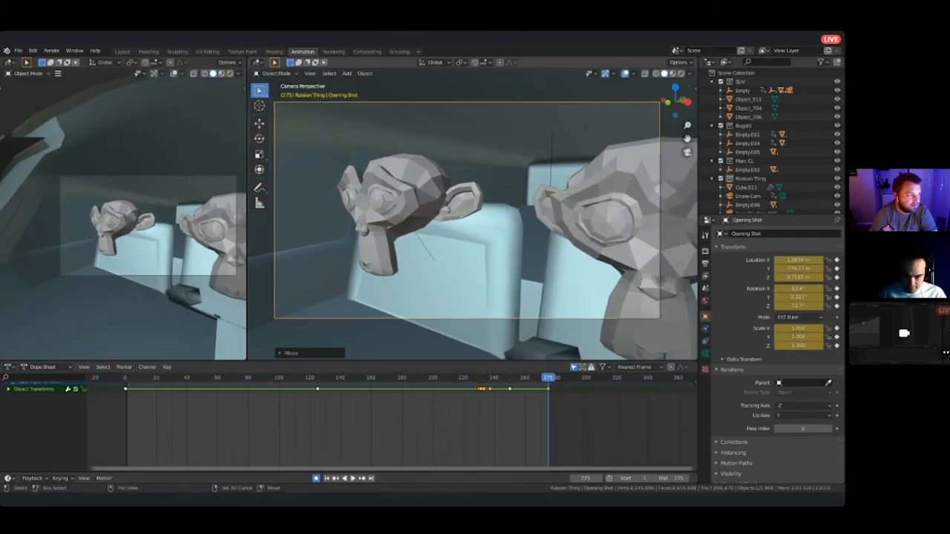
- Play and scrub the extended shot repeatedly from frame 0 to review the vehicles' collisions and the camera's path into the van
{"action": "key", "text": "shift+ctrl+space"}
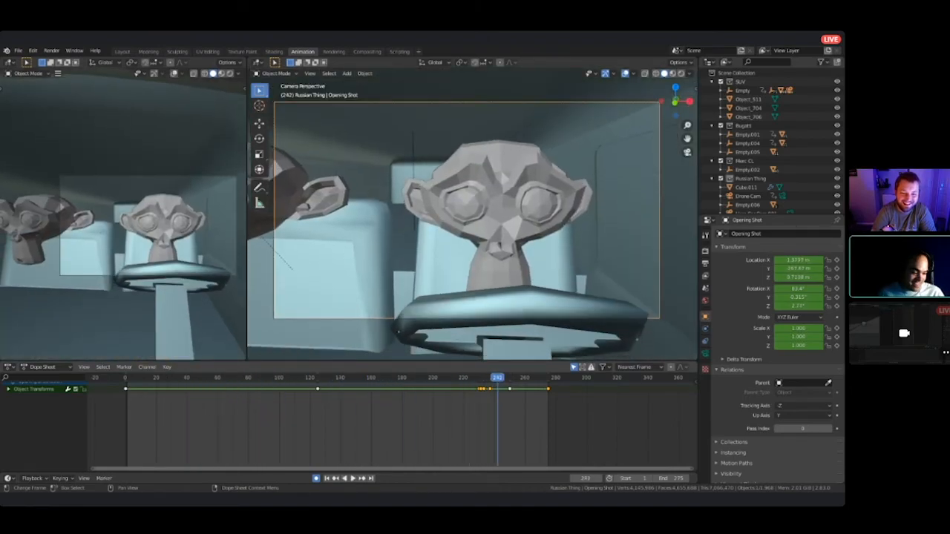
{"action": "left_click_drag", "start_coordinate": [507, 384], "coordinate": [408, 380]}
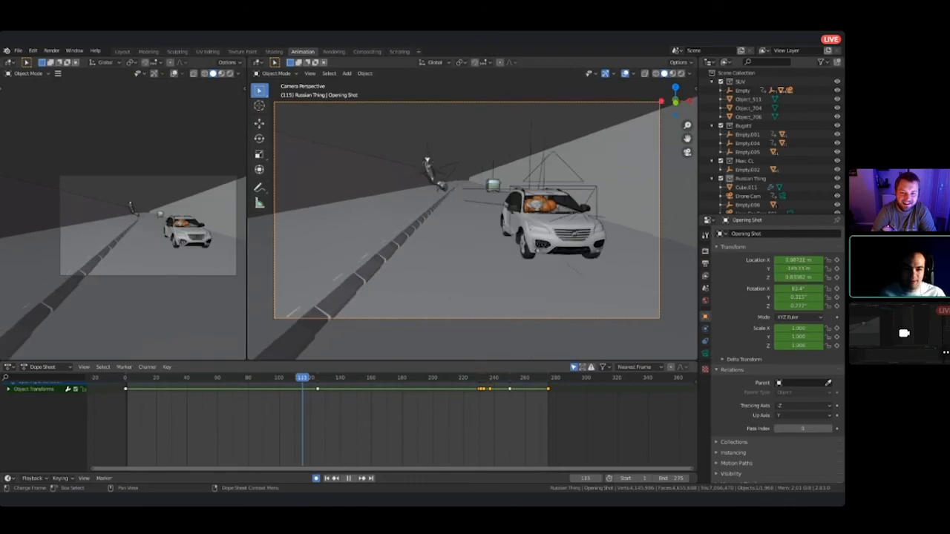
{"action": "left_click_drag", "start_coordinate": [236, 378], "coordinate": [283, 379]}
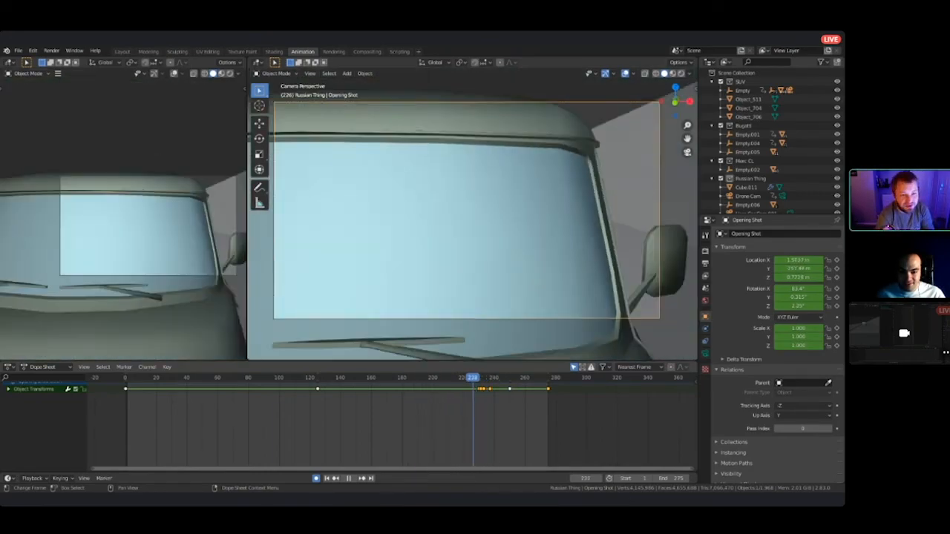
{"action": "left_click_drag", "start_coordinate": [473, 378], "coordinate": [385, 378]}
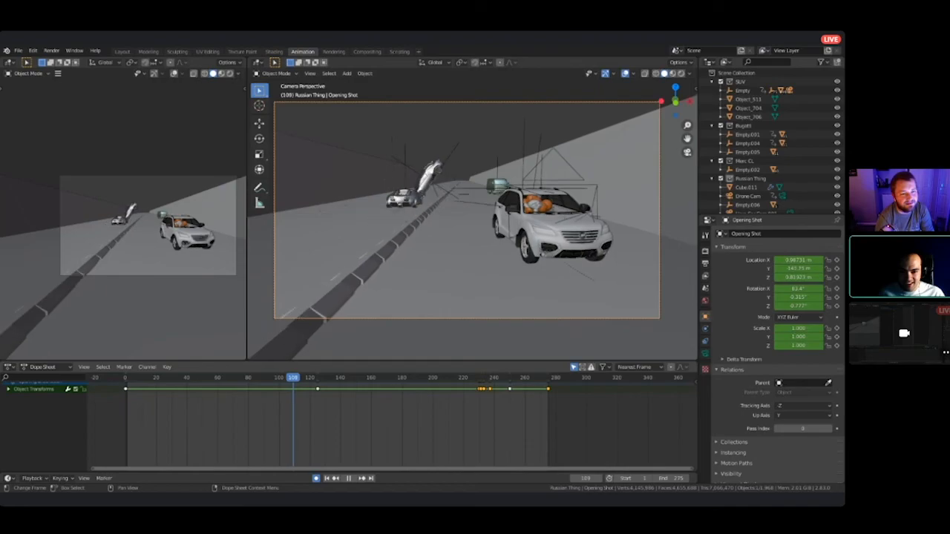
{"action": "left_click_drag", "start_coordinate": [338, 377], "coordinate": [198, 378]}
{"action": "left_click_drag", "start_coordinate": [318, 378], "coordinate": [383, 378]}
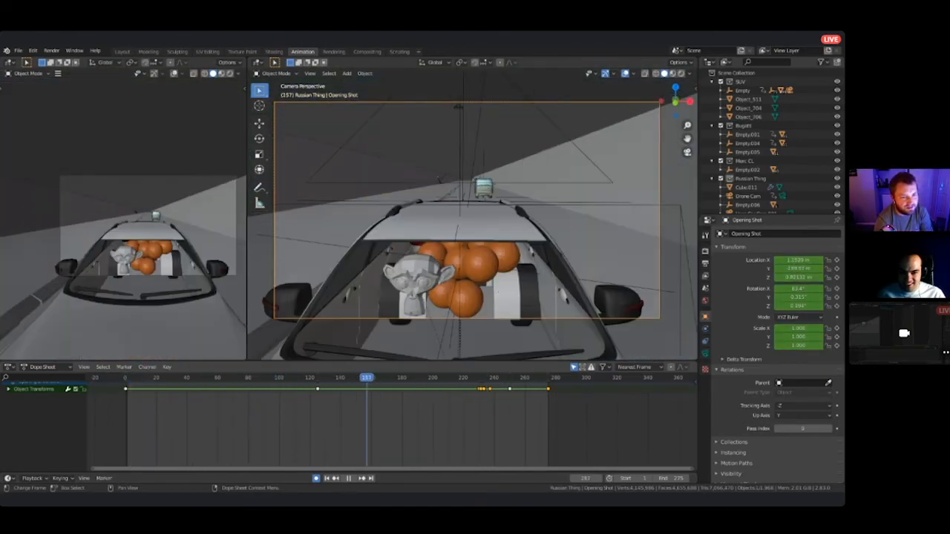
{"action": "left_click_drag", "start_coordinate": [175, 378], "coordinate": [351, 378]}
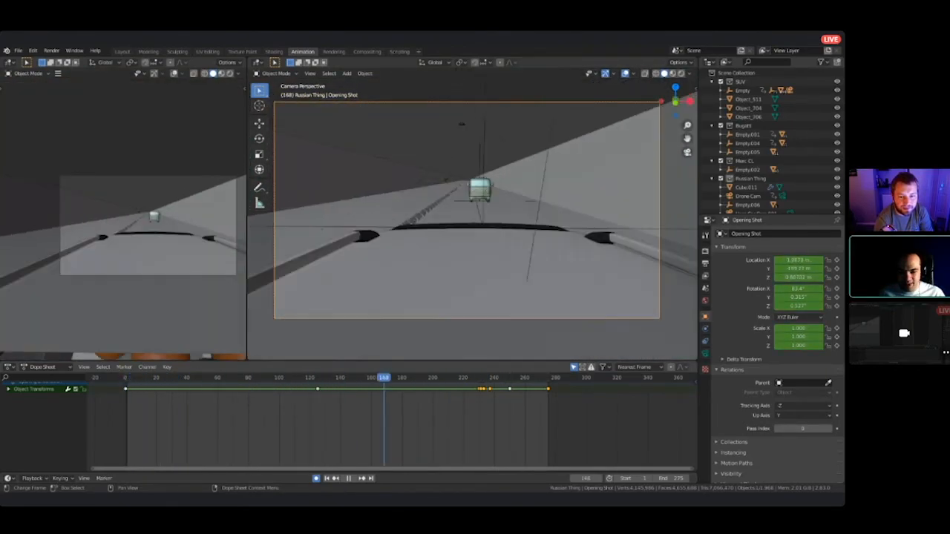
{"action": "mouse_move", "coordinate": [463, 378]}
{"action": "left_mouse_down"}
{"action": "mouse_move", "coordinate": [494, 378]}
{"action": "mouse_move", "coordinate": [454, 377]}
{"action": "left_mouse_up"}
{"action": "left_click_drag", "start_coordinate": [335, 377], "coordinate": [481, 378]}
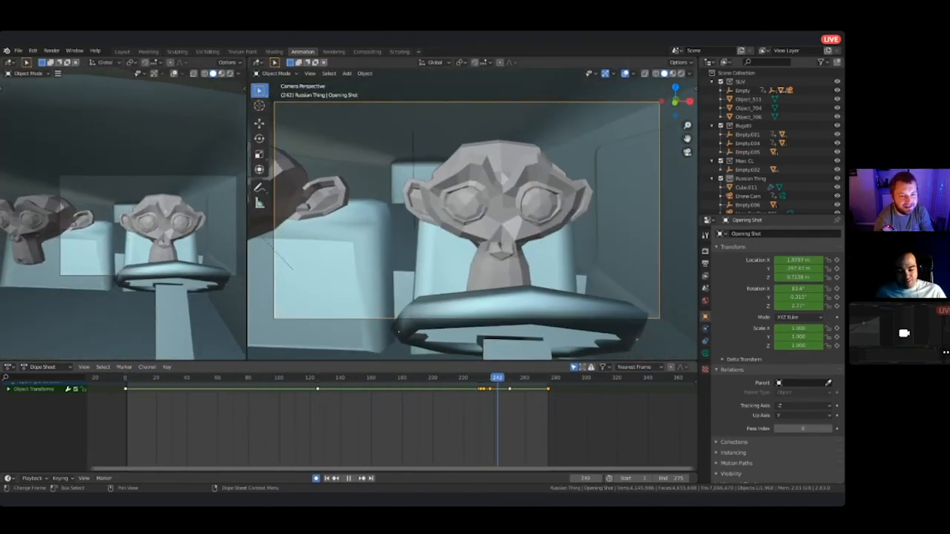
{"action": "left_click_drag", "start_coordinate": [506, 377], "coordinate": [315, 377]}
{"action": "left_click_drag", "start_coordinate": [177, 377], "coordinate": [428, 377]}
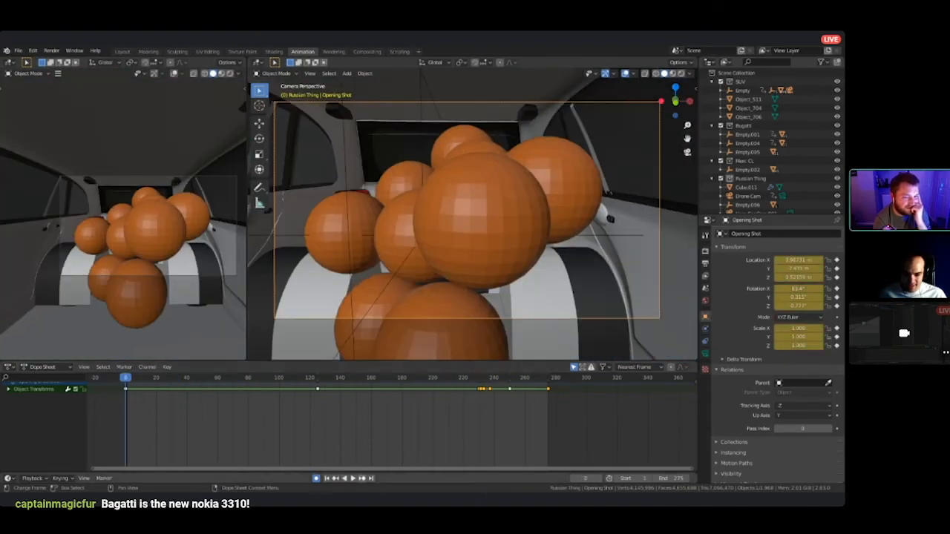
{"action": "key", "text": "space"}
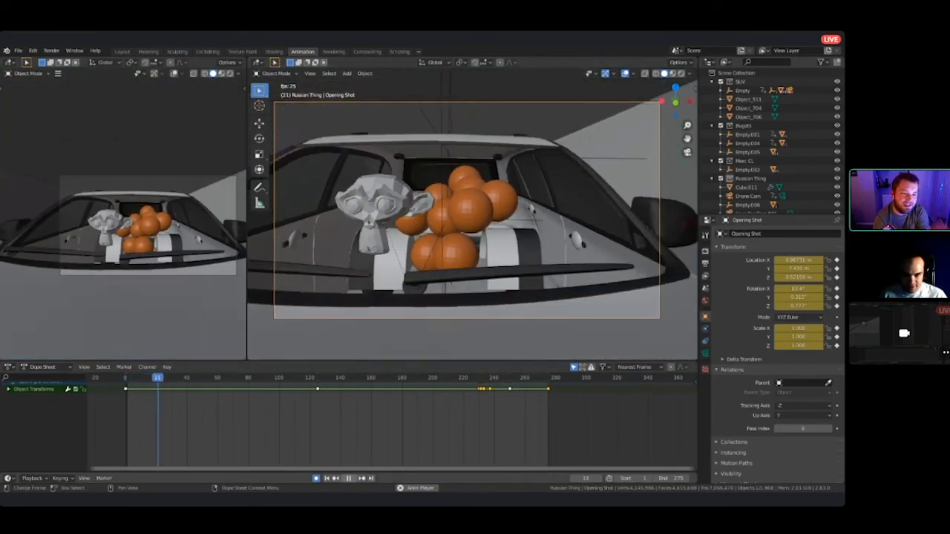
{"action": "key", "text": "space"}
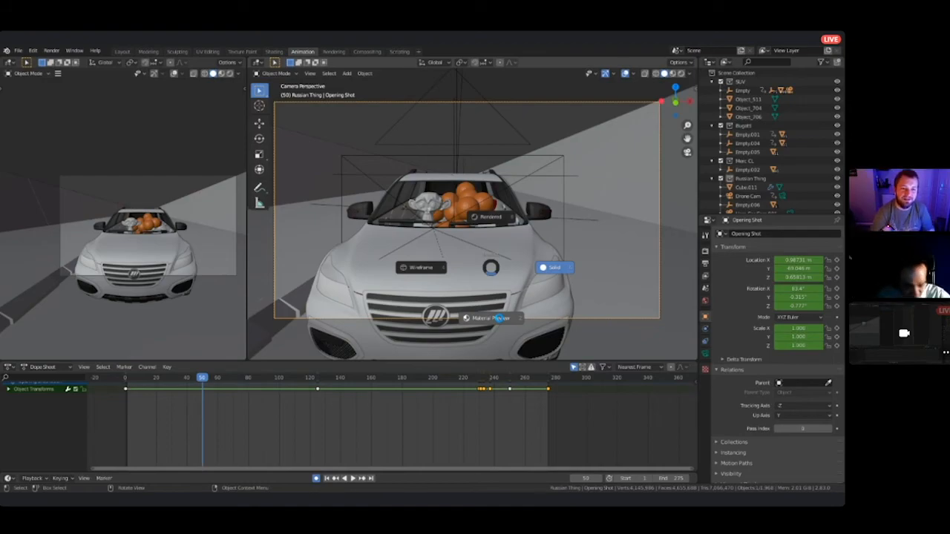
- Switch the main viewport to Material Preview shading and save the project file
{"action": "left_click", "coordinate": [461, 307]}
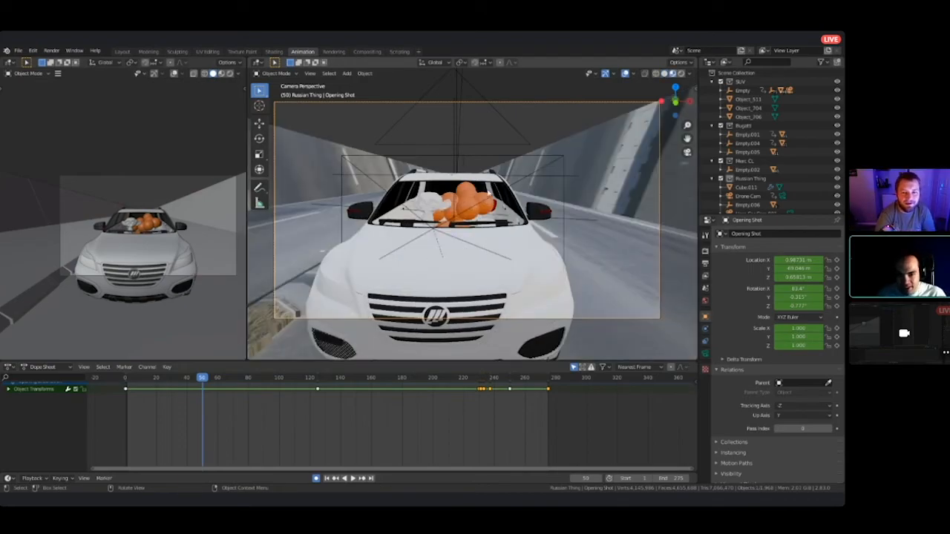
{"action": "left_click", "coordinate": [18, 51]}
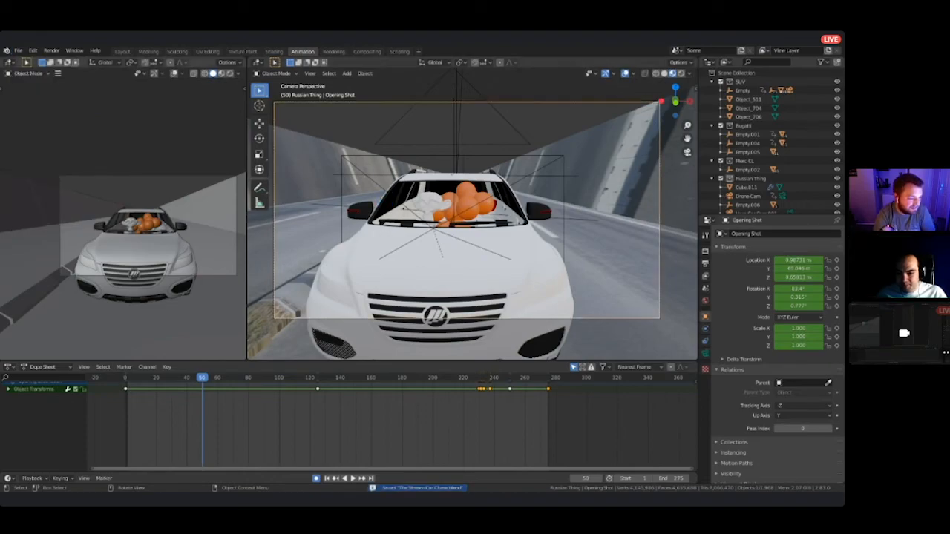
- Replay the shot from frame 0 in Material Preview and return the main viewport to Solid shading
{"action": "left_click_drag", "start_coordinate": [202, 377], "coordinate": [125, 377]}
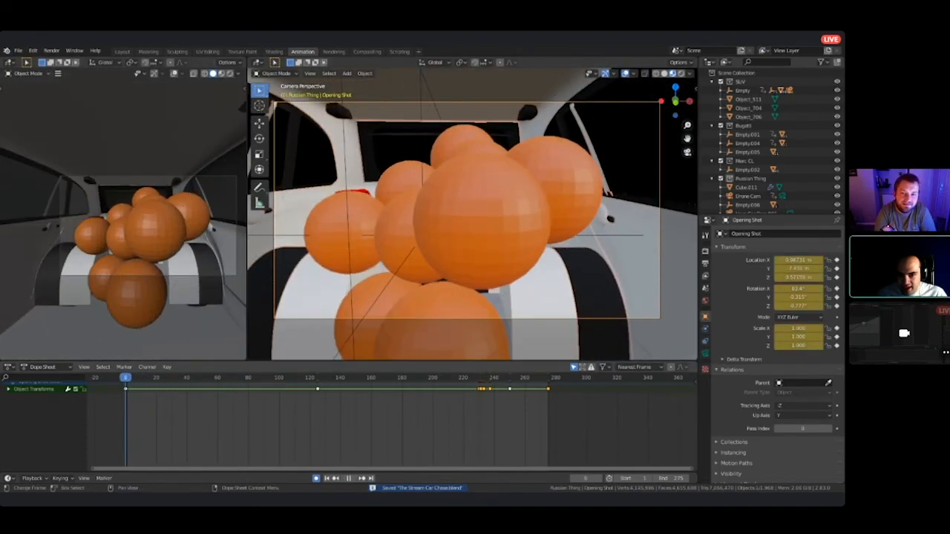
{"action": "key", "text": "space"}
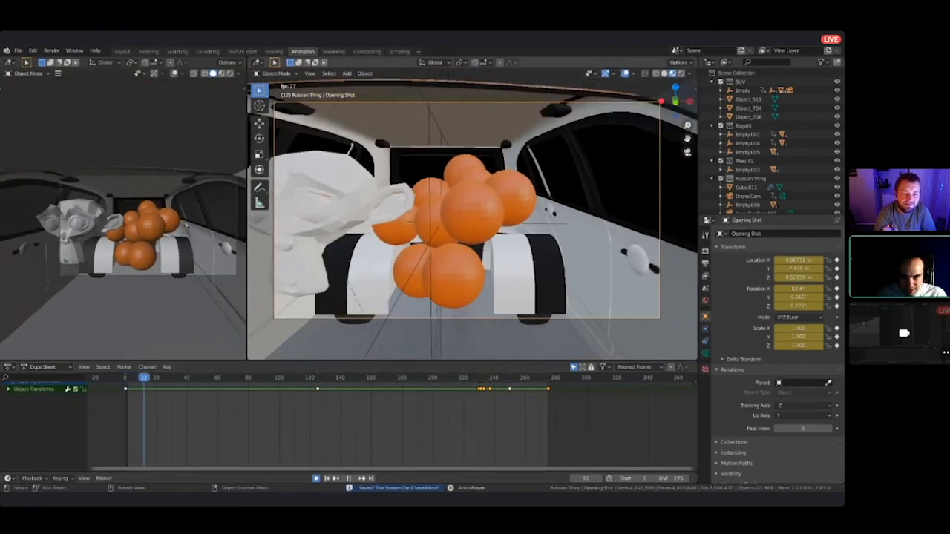
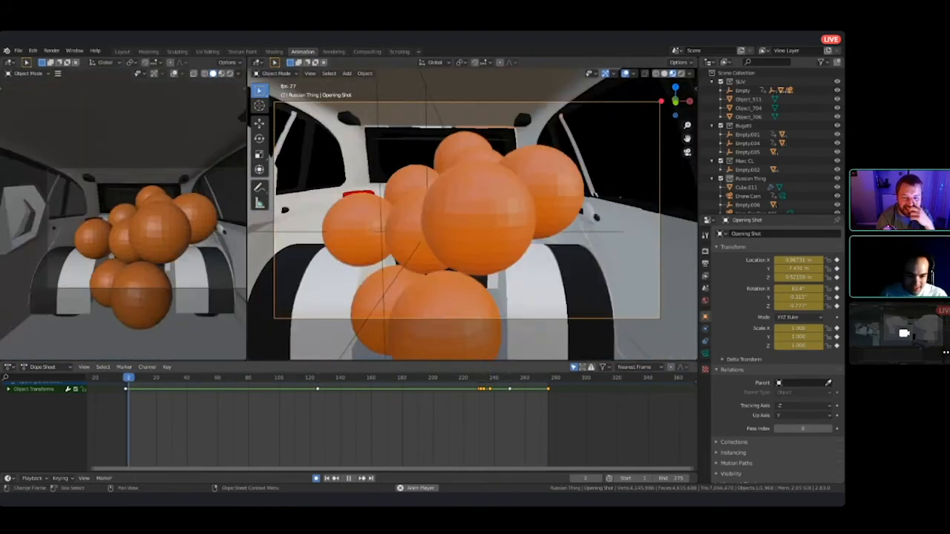
{"action": "key", "text": "space"}
{"action": "key", "text": "6"}
{"action": "key", "text": "space"}
{"action": "key", "text": "space"}
- Go to frame 96, select the Bugatti's windscreen, and frame it in the main viewport
{"action": "left_click_drag", "start_coordinate": [288, 378], "coordinate": [272, 378]}
{"action": "left_click", "coordinate": [439, 246]}
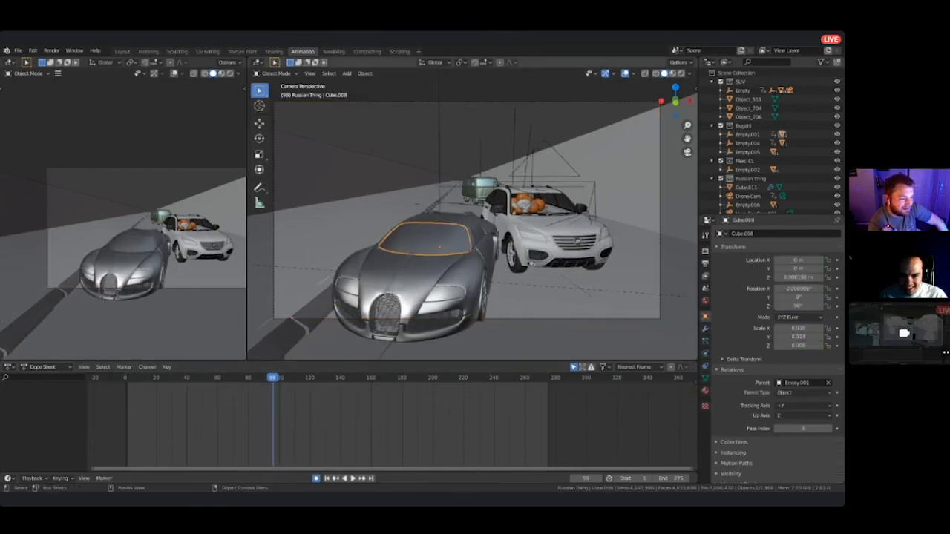
{"action": "key", "text": "KP_Decimal"}
{"action": "scroll", "coordinate": [771, 126], "scroll_direction": "down", "scroll_amount": 3}
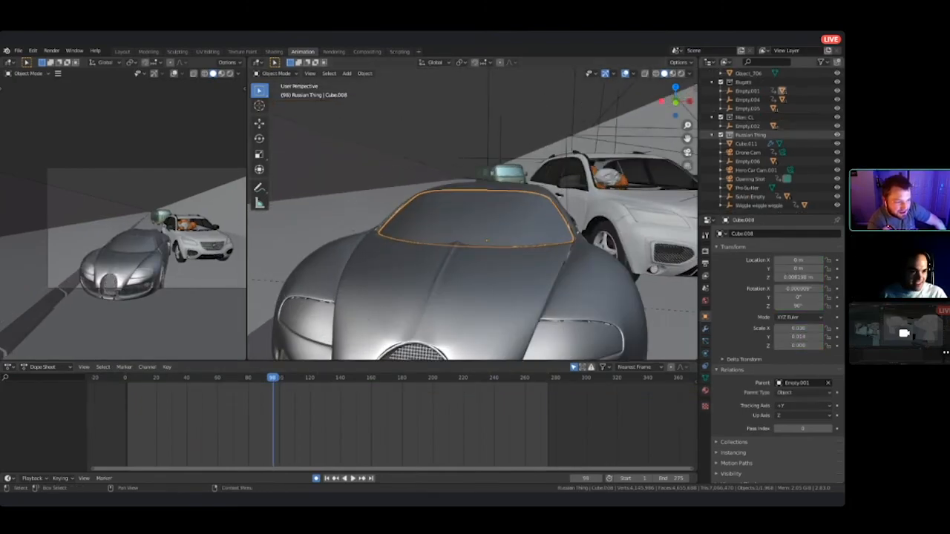
- Locate the Bugatti's windscreen in the Outliner and collapse the Merc CL, Russian Thing and Empty.001 hierarchies
{"action": "scroll", "coordinate": [771, 140], "scroll_direction": "up", "scroll_amount": 3}
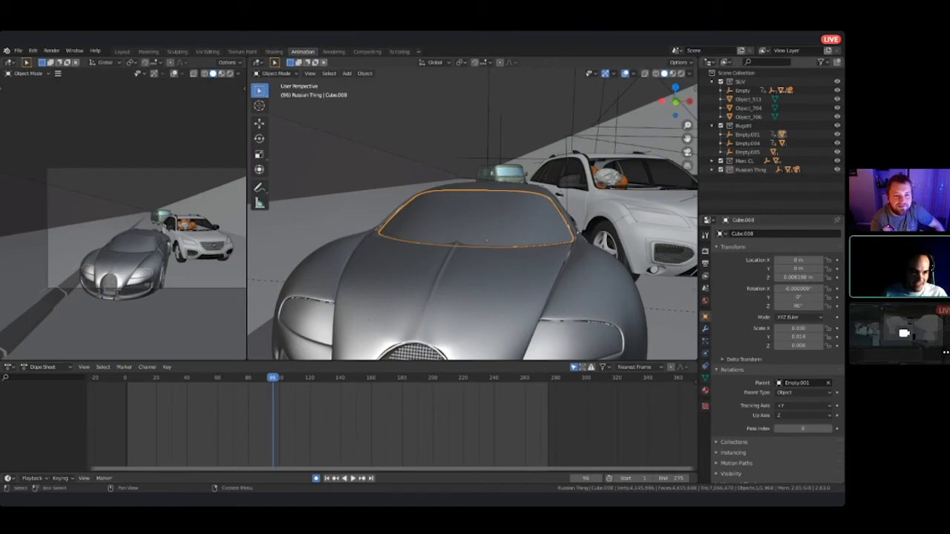
{"action": "key", "text": "KP_Decimal"}
{"action": "scroll", "coordinate": [771, 144], "scroll_direction": "down", "scroll_amount": 4}
{"action": "scroll", "coordinate": [771, 144], "scroll_direction": "up", "scroll_amount": 4}
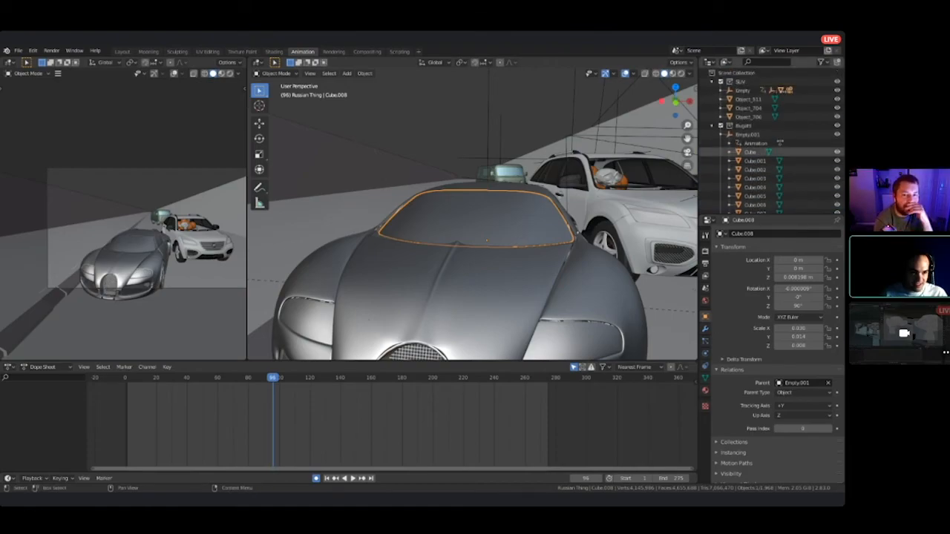
{"action": "left_click", "coordinate": [721, 134]}
- Widen the Outliner and show the restriction toggle columns, including selectability, viewport and render visibility
{"action": "left_click_drag", "start_coordinate": [698, 115], "coordinate": [582, 104]}
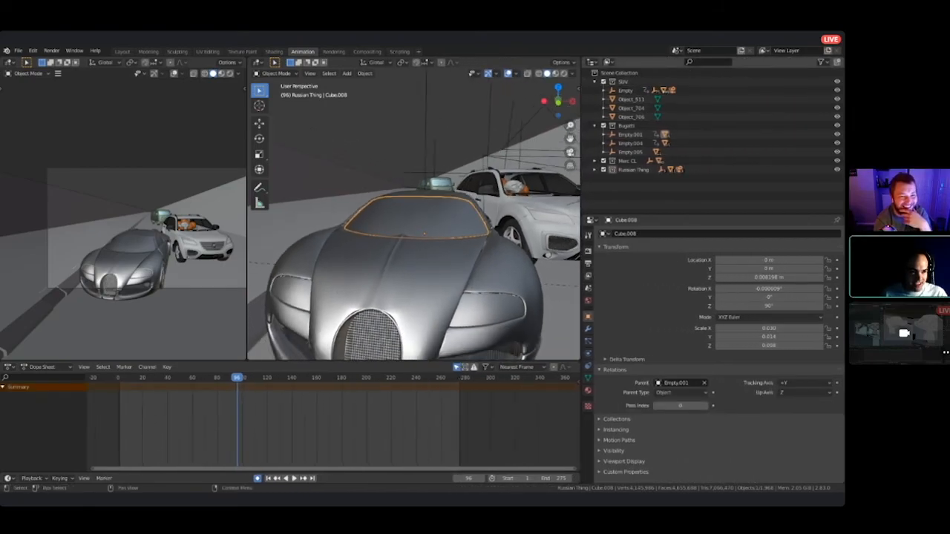
{"action": "left_click", "coordinate": [823, 62]}
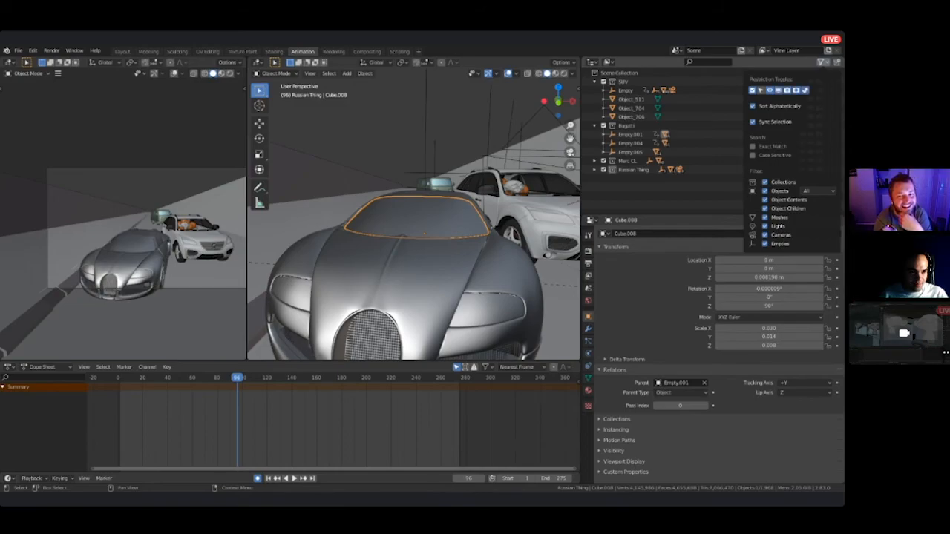
{"action": "left_click", "coordinate": [762, 89]}
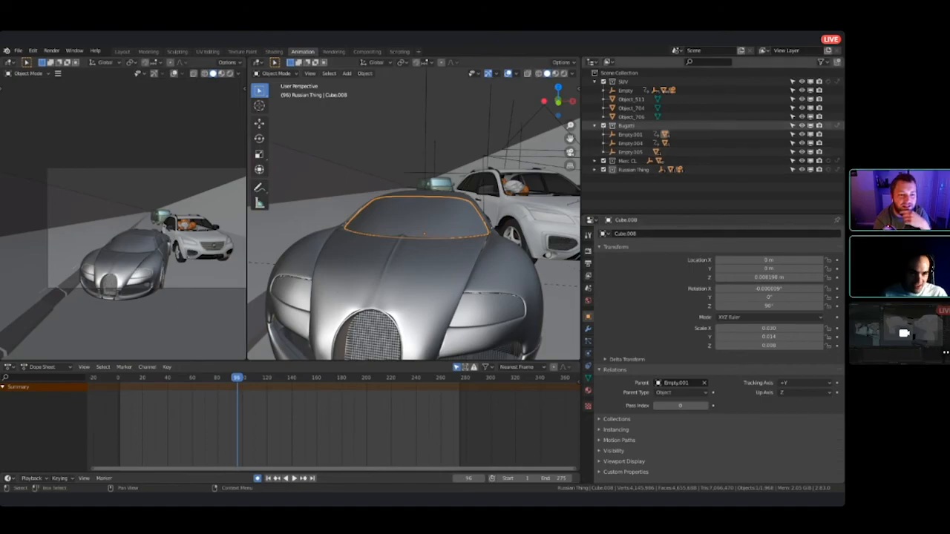
- Expand the Bugatti's Empty.001 hierarchy in the Outliner and hide the windscreen, Cube.008, in the viewports
{"action": "left_click", "coordinate": [604, 134]}
{"action": "scroll", "coordinate": [605, 138], "scroll_direction": "down", "scroll_amount": 4}
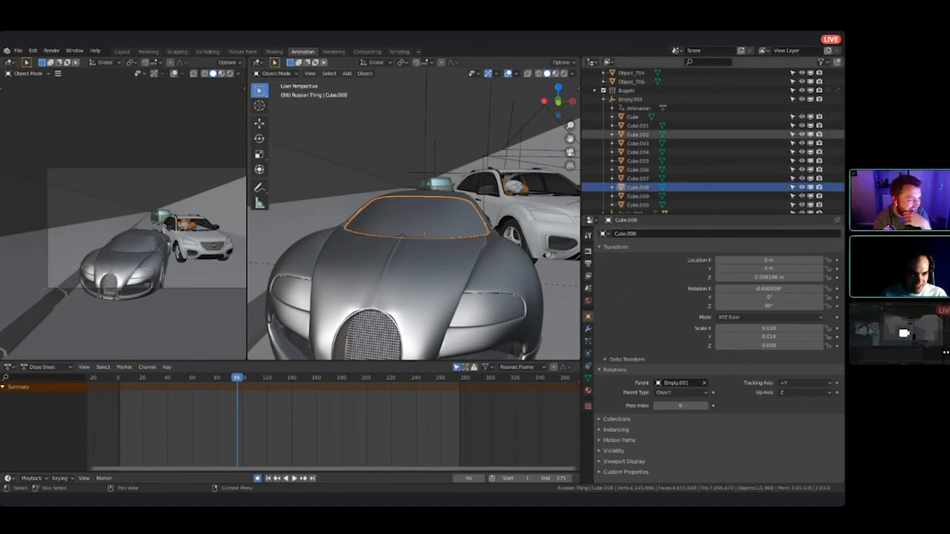
{"action": "left_click", "coordinate": [802, 153]}
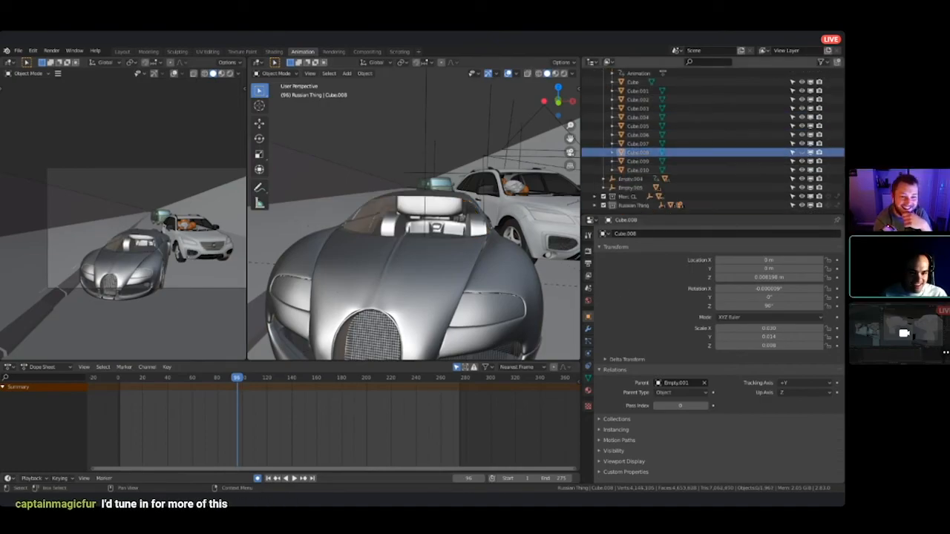
{"action": "scroll", "coordinate": [413, 213], "scroll_direction": "up", "scroll_amount": 5}
{"action": "middle_click_drag", "start_coordinate": [413, 186], "coordinate": [400, 260]}
{"action": "scroll", "coordinate": [414, 214], "scroll_direction": "down", "scroll_amount": 4}
{"action": "scroll", "coordinate": [413, 214], "scroll_direction": "up", "scroll_amount": 4}
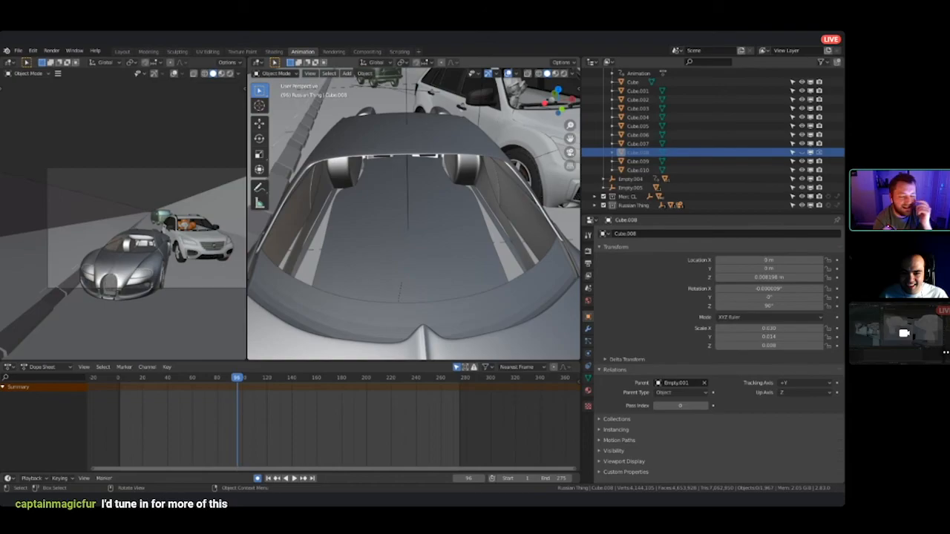
- Select the Bugatti's parent empty, Empty.001, and snap the 3D cursor to it
{"action": "left_click", "coordinate": [410, 190]}
{"action": "middle_click_drag", "start_coordinate": [410, 190], "coordinate": [496, 156]}
{"action": "scroll", "coordinate": [482, 171], "scroll_direction": "down", "scroll_amount": 3}
{"action": "middle_click_drag", "start_coordinate": [413, 214], "coordinate": [460, 222]}
{"action": "key", "text": "shift+s"}
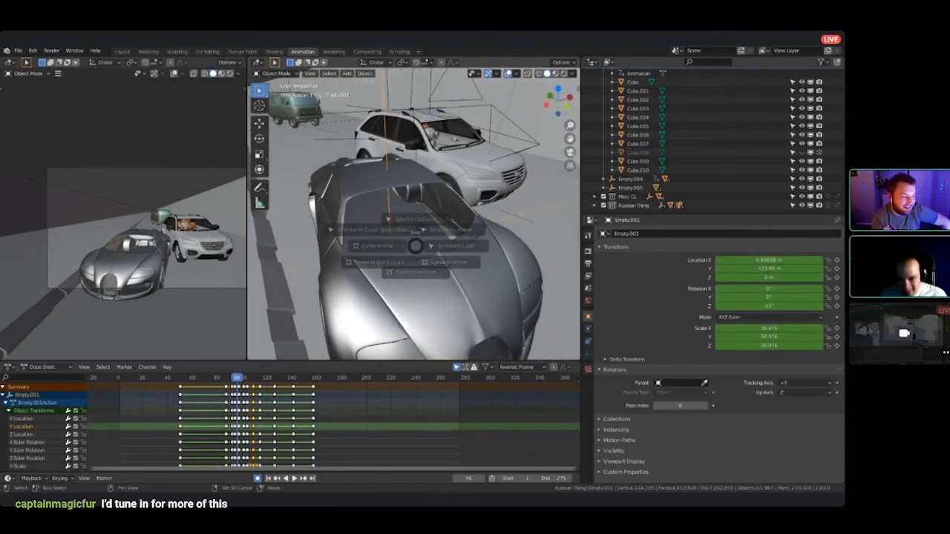
{"action": "left_click", "coordinate": [416, 296]}
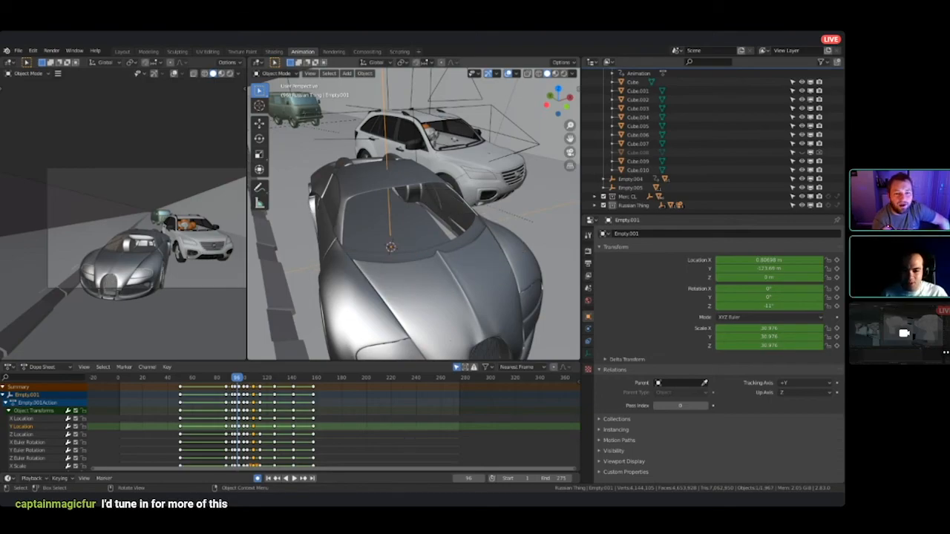
- Add a Monkey mesh at the 3D cursor and scale it down to roughly fit the Bugatti's cabin
{"action": "key", "text": "shift+a"}
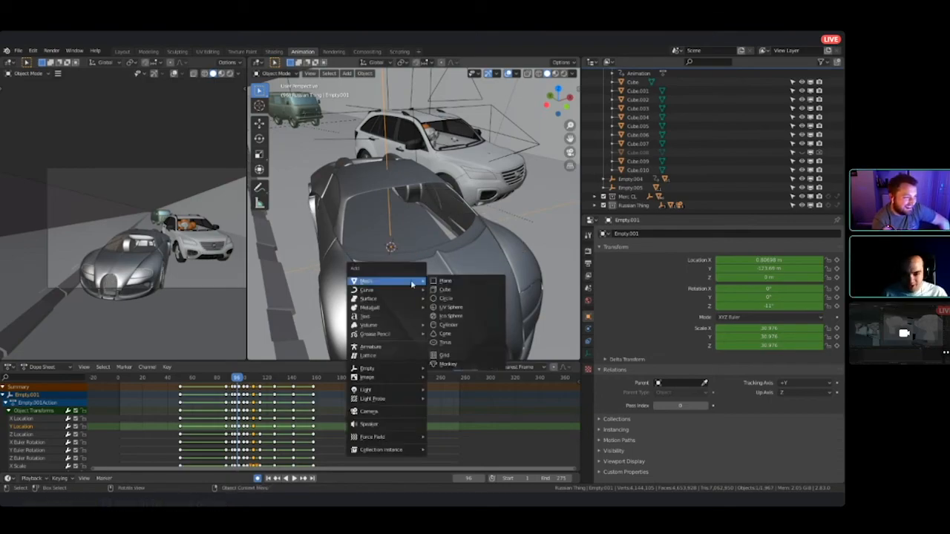
{"action": "mouse_move", "coordinate": [387, 328]}
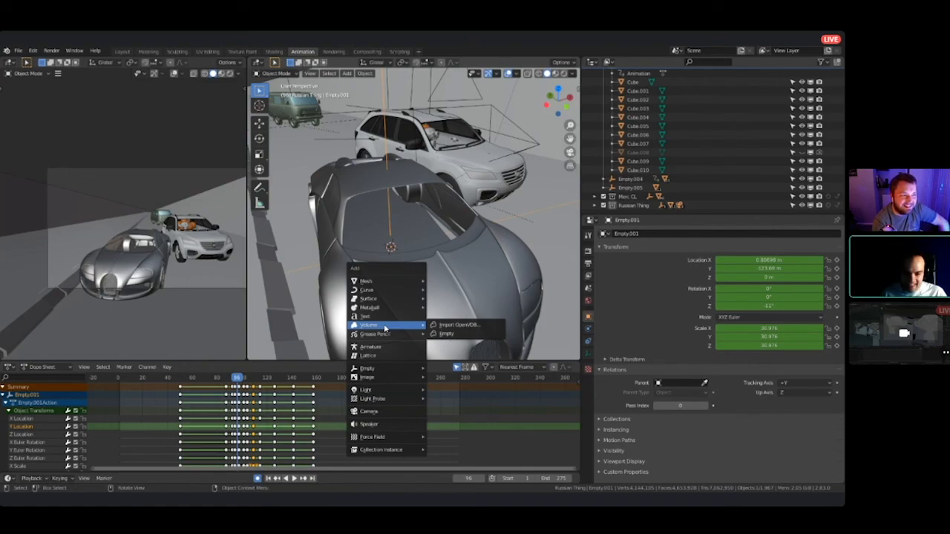
{"action": "mouse_move", "coordinate": [369, 280]}
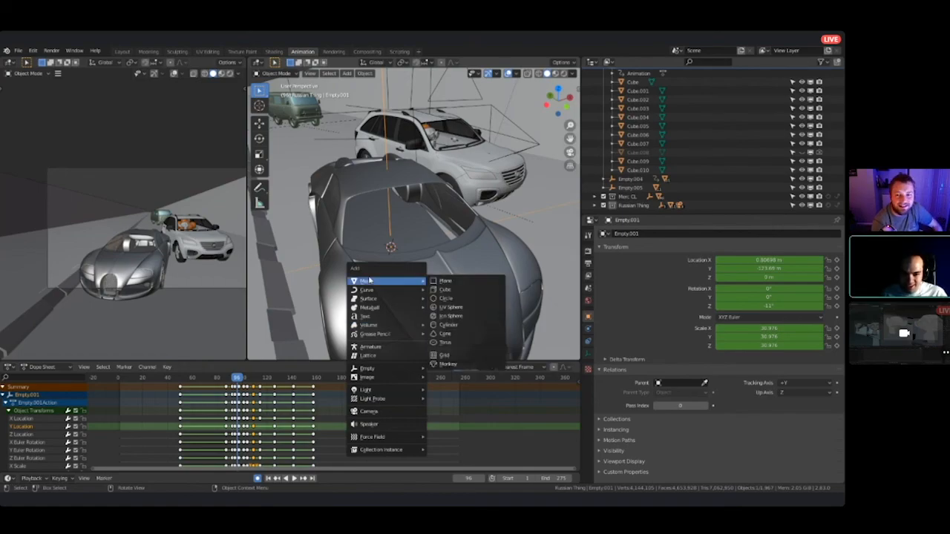
{"action": "left_click", "coordinate": [448, 364]}
{"action": "scroll", "coordinate": [413, 215], "scroll_direction": "down", "scroll_amount": 5}
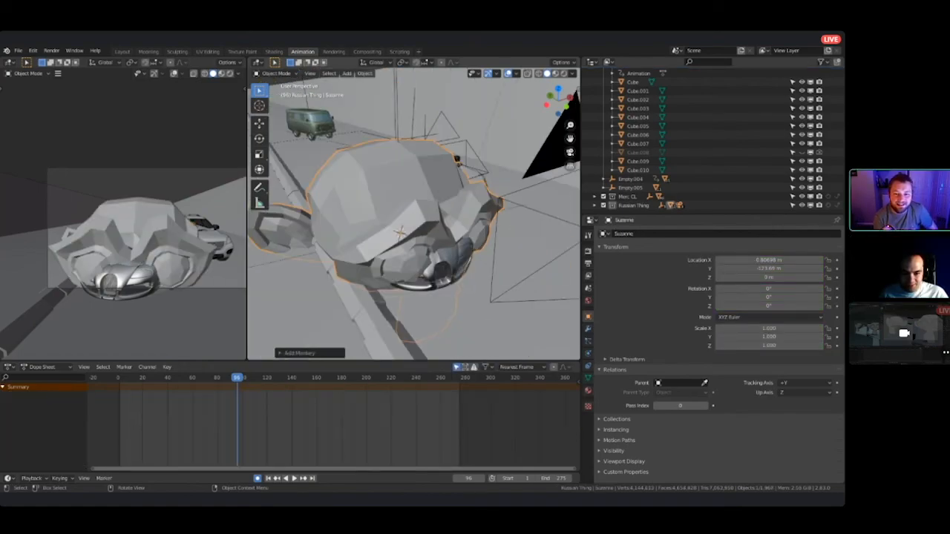
{"action": "middle_click_drag", "start_coordinate": [401, 222], "coordinate": [426, 178]}
{"action": "key", "text": "s"}
{"action": "left_click", "coordinate": [415, 220]}
{"action": "scroll", "coordinate": [415, 215], "scroll_direction": "up", "scroll_amount": 4}
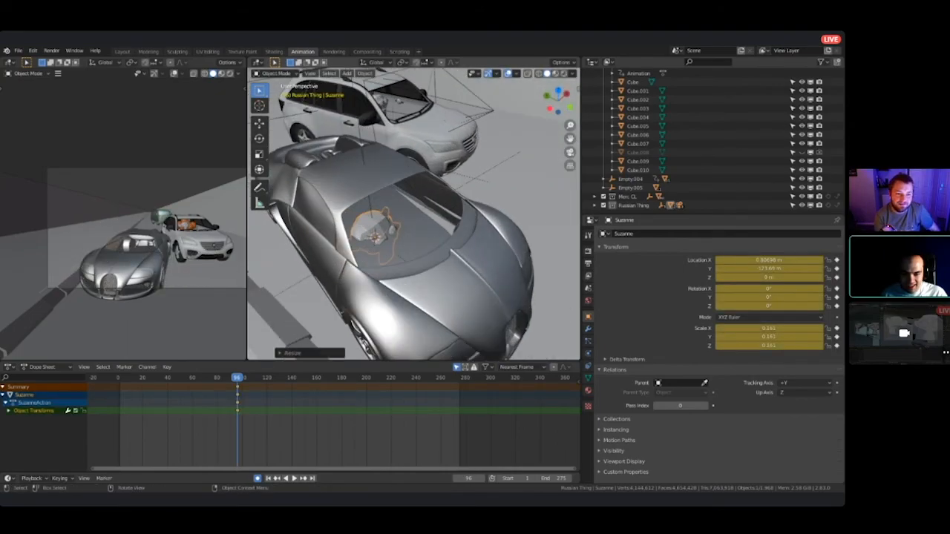
- Scale the monkey head down to about 0.103 and move it up into the windscreen opening
{"action": "middle_click_drag", "start_coordinate": [415, 215], "coordinate": [474, 186]}
{"action": "key", "text": "s"}
{"action": "left_click", "coordinate": [400, 249]}
{"action": "middle_click_drag", "start_coordinate": [400, 250], "coordinate": [353, 273]}
{"action": "key", "text": "g"}
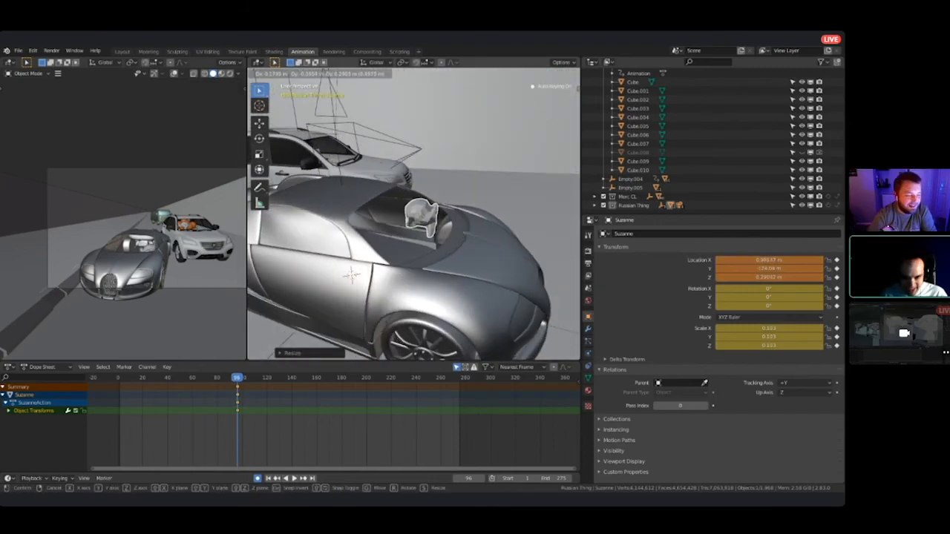
{"action": "left_click", "coordinate": [351, 274]}
- Adjust the monkey head's position as seen from the car's front, and rename it BuSu
{"action": "middle_click_drag", "start_coordinate": [416, 267], "coordinate": [327, 262]}
{"action": "key", "text": "g"}
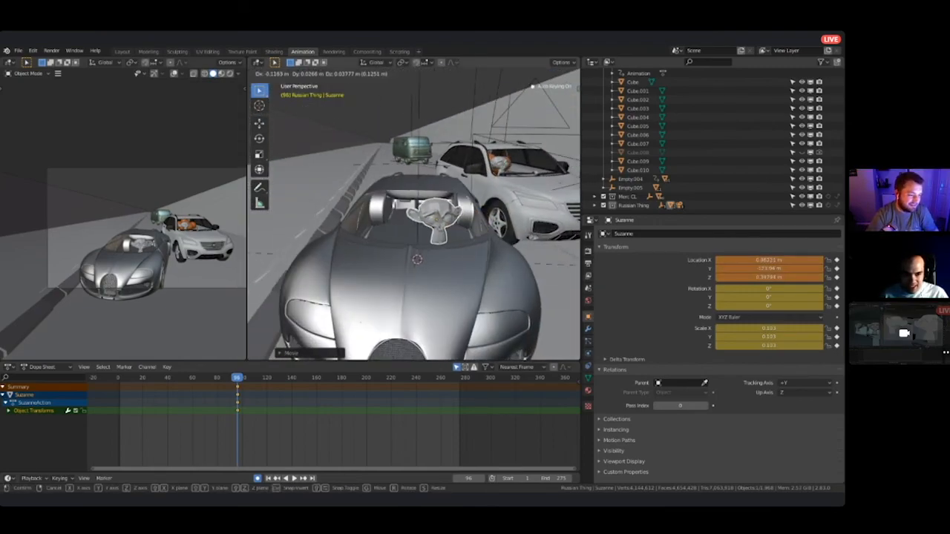
{"action": "left_click", "coordinate": [438, 221]}
{"action": "left_click", "coordinate": [623, 233]}
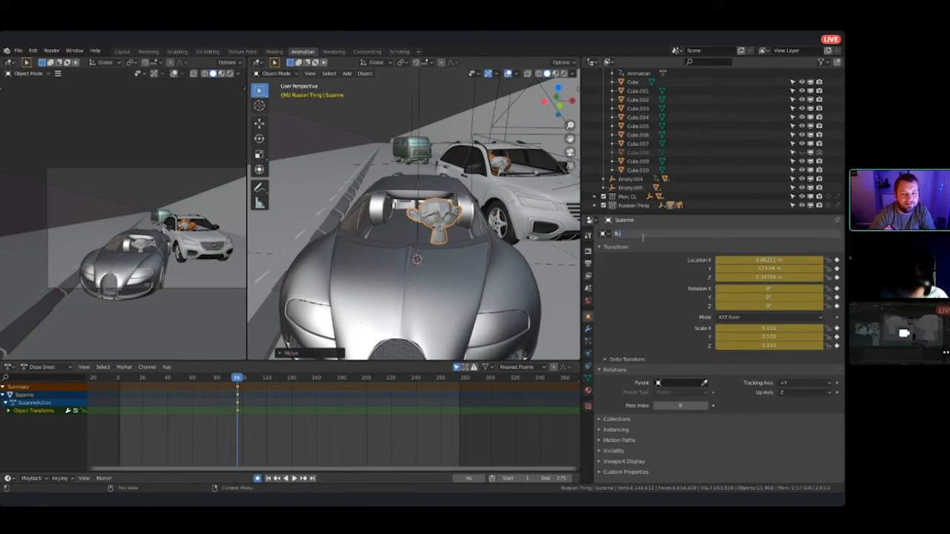
{"action": "key", "text": "Return"}
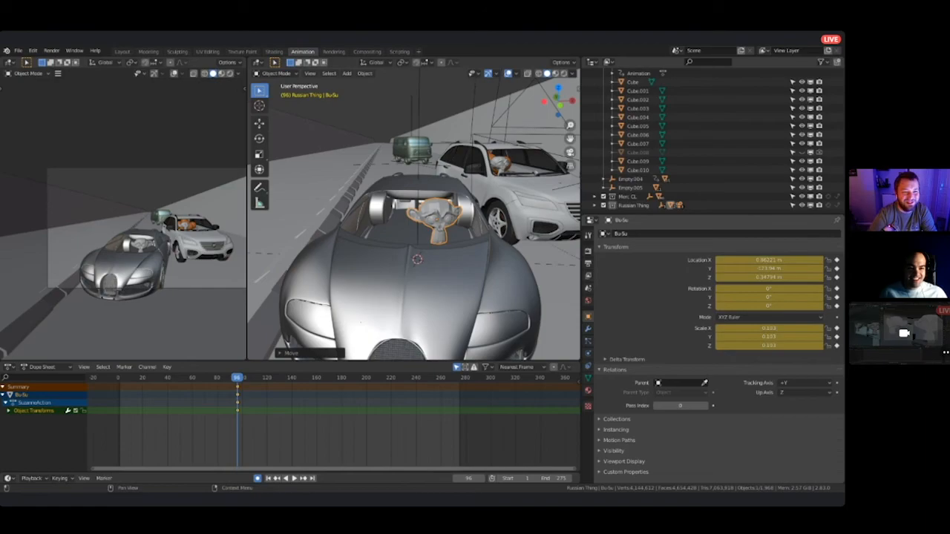
- Scale BuSu down to about 0.093 and move it towards the middle of the Bugatti's cabin
{"action": "middle_click_drag", "start_coordinate": [415, 260], "coordinate": [404, 276]}
{"action": "middle_click_drag", "start_coordinate": [460, 241], "coordinate": [520, 270]}
{"action": "key", "text": "s"}
{"action": "left_click", "coordinate": [479, 215]}
{"action": "key", "text": "s"}
{"action": "left_click", "coordinate": [490, 215]}
{"action": "scroll", "coordinate": [413, 215], "scroll_direction": "up", "scroll_amount": 2}
{"action": "middle_click_drag", "start_coordinate": [505, 238], "coordinate": [423, 252]}
{"action": "key", "text": "g"}
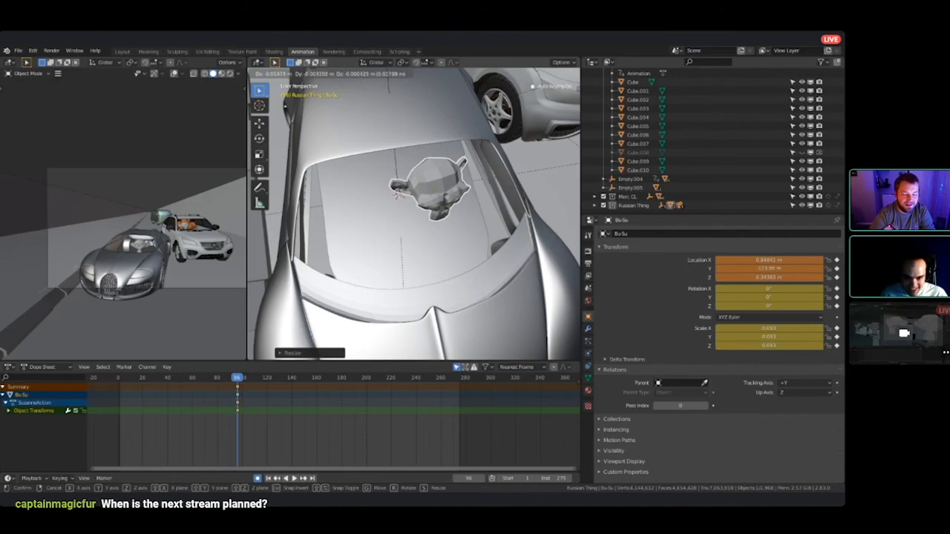
{"action": "left_click", "coordinate": [399, 192]}
- Raise BuSu slightly between the seats and rotate it about -15.7° around the global Z axis
{"action": "middle_click_drag", "start_coordinate": [399, 192], "coordinate": [405, 241]}
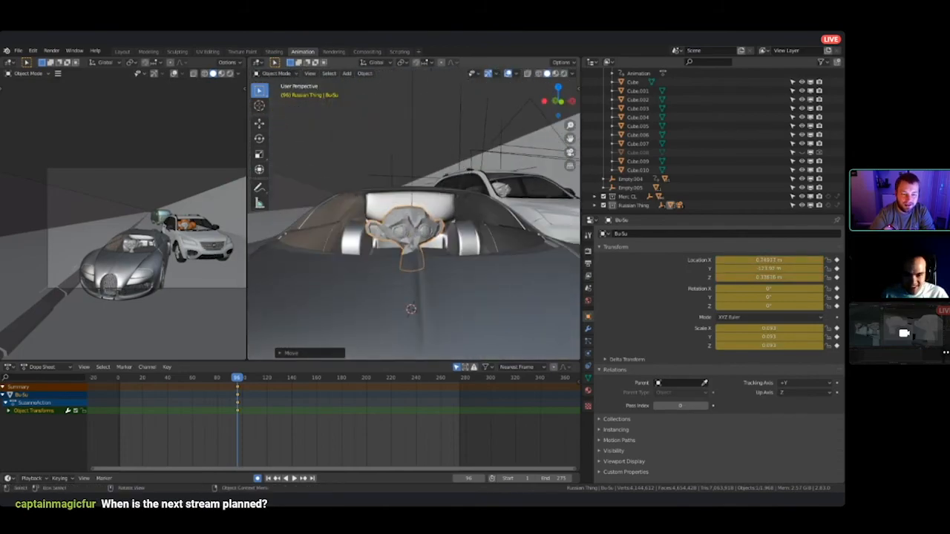
{"action": "key", "text": "g"}
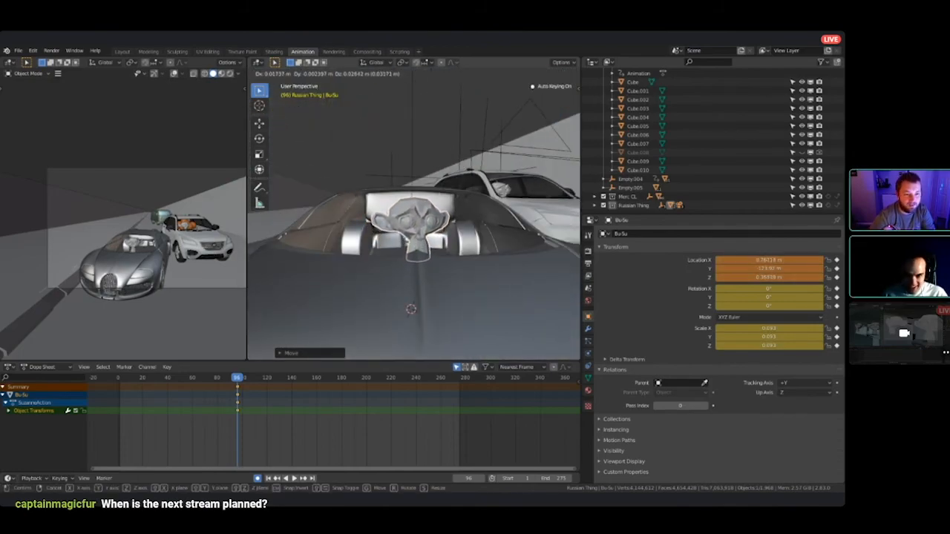
{"action": "left_click", "coordinate": [406, 239]}
{"action": "key", "text": "r"}
{"action": "key", "text": "z"}
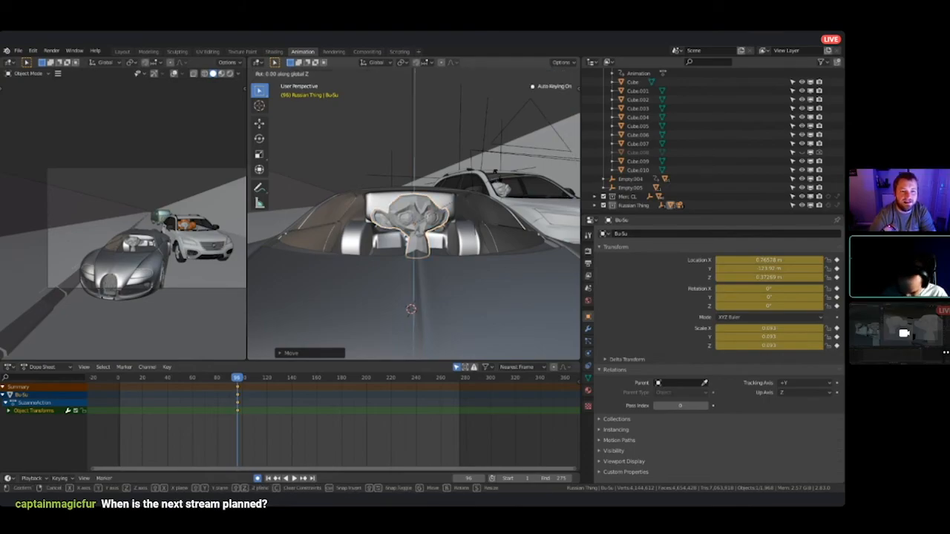
{"action": "left_click", "coordinate": [405, 238]}
- Move BuSu farther back into the Bugatti's cabin and scale it down to about 0.078
{"action": "middle_click_drag", "start_coordinate": [405, 239], "coordinate": [523, 226]}
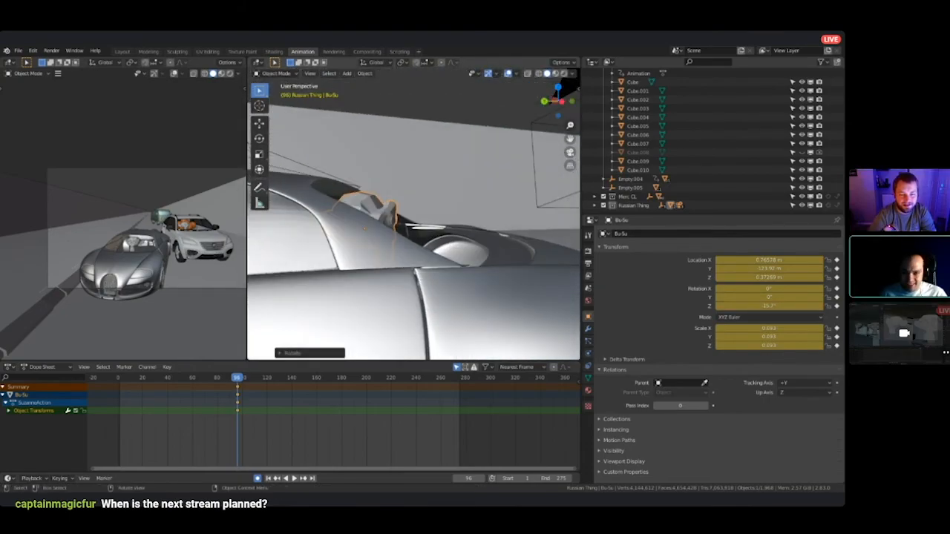
{"action": "key", "text": "g"}
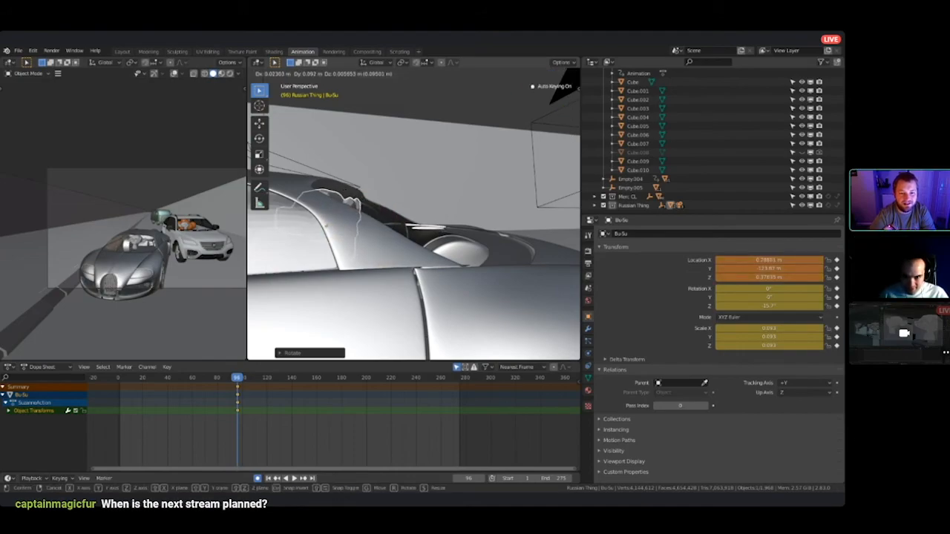
{"action": "key", "text": "Return"}
{"action": "key", "text": "s"}
{"action": "left_click", "coordinate": [449, 209]}
{"action": "middle_click_drag", "start_coordinate": [450, 208], "coordinate": [369, 291]}
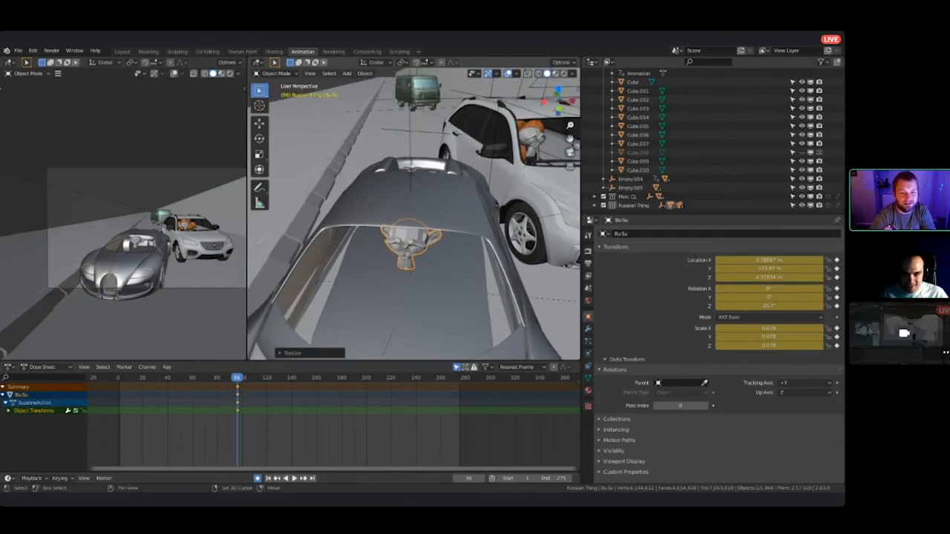
- Parent BuSu to Empty.001 using Object (Keep Transform)
{"action": "left_click", "coordinate": [411, 166], "text": "shift"}
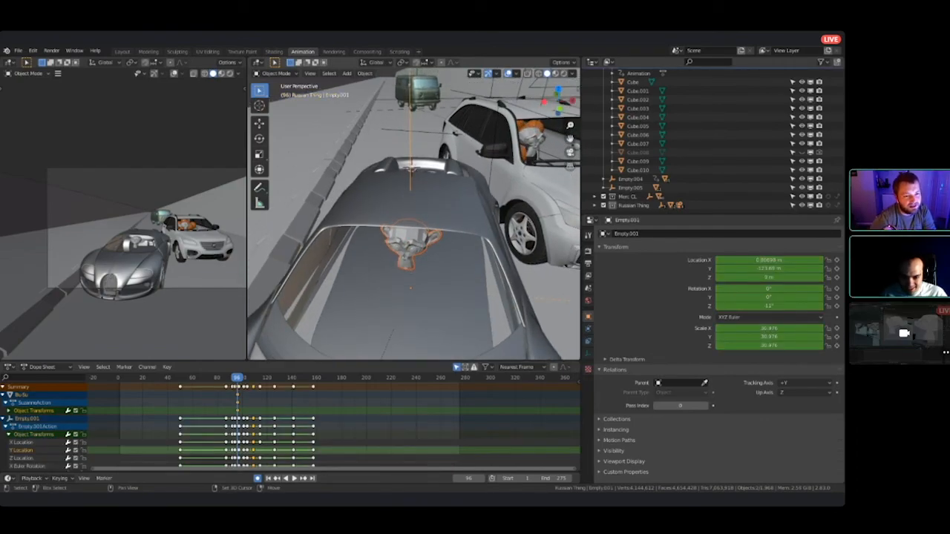
{"action": "key", "text": "ctrl+p"}
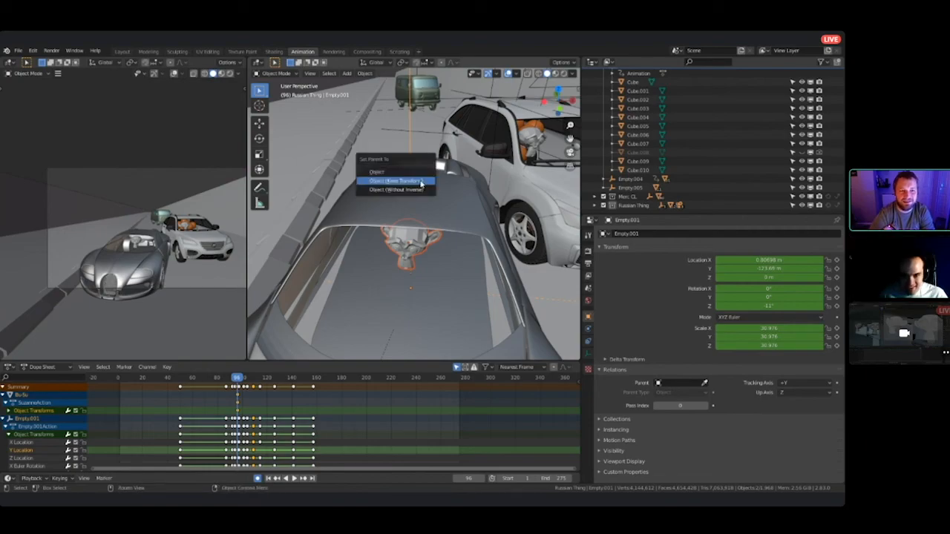
{"action": "left_click", "coordinate": [395, 180]}
- Select BuSu in the Outliner and clear all its location, rotation and scale keyframes
{"action": "left_click", "coordinate": [632, 170]}
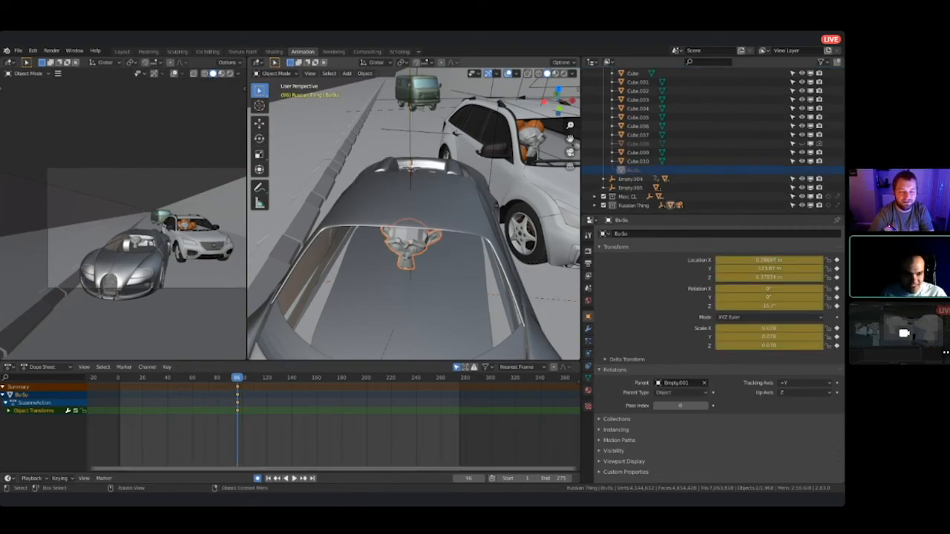
{"action": "right_click", "coordinate": [740, 261]}
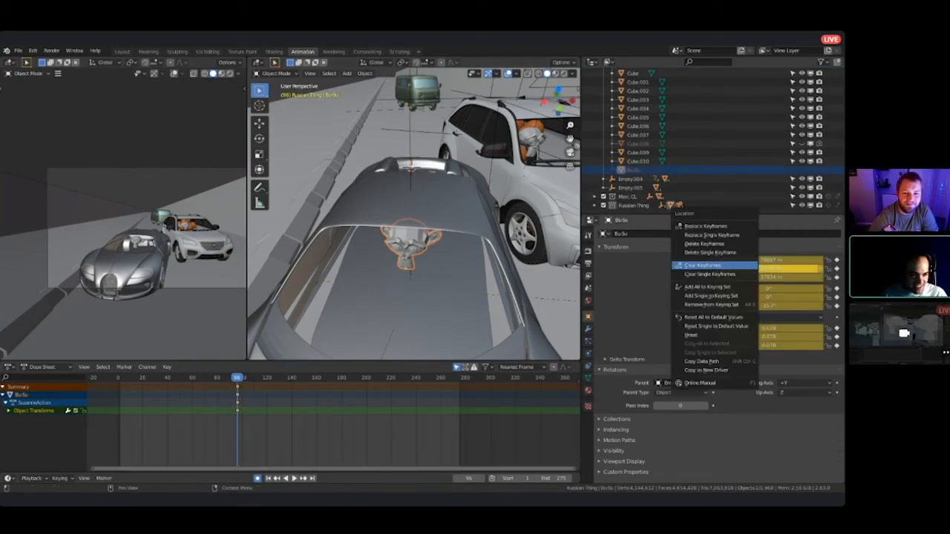
{"action": "left_click", "coordinate": [739, 263]}
{"action": "right_click", "coordinate": [784, 293]}
{"action": "left_click", "coordinate": [784, 293]}
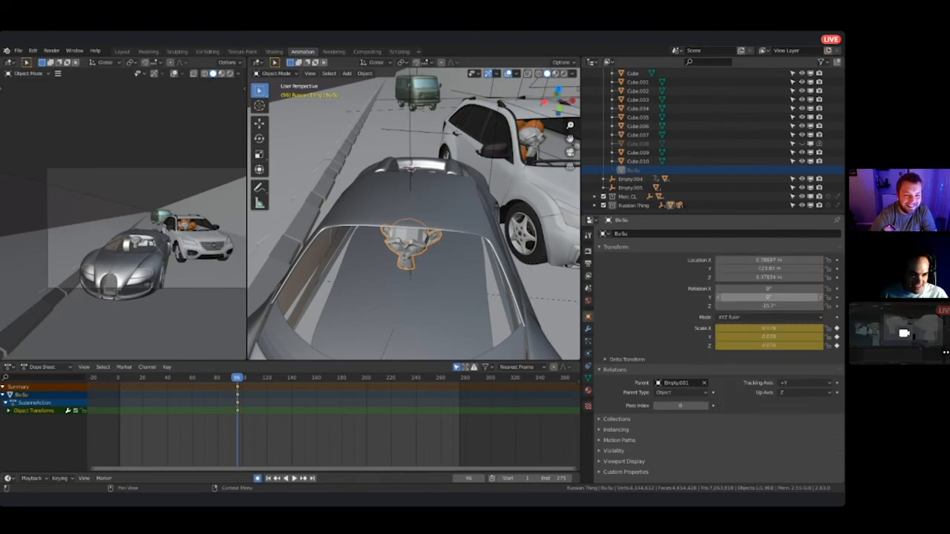
{"action": "right_click", "coordinate": [772, 329]}
{"action": "left_click", "coordinate": [772, 329]}
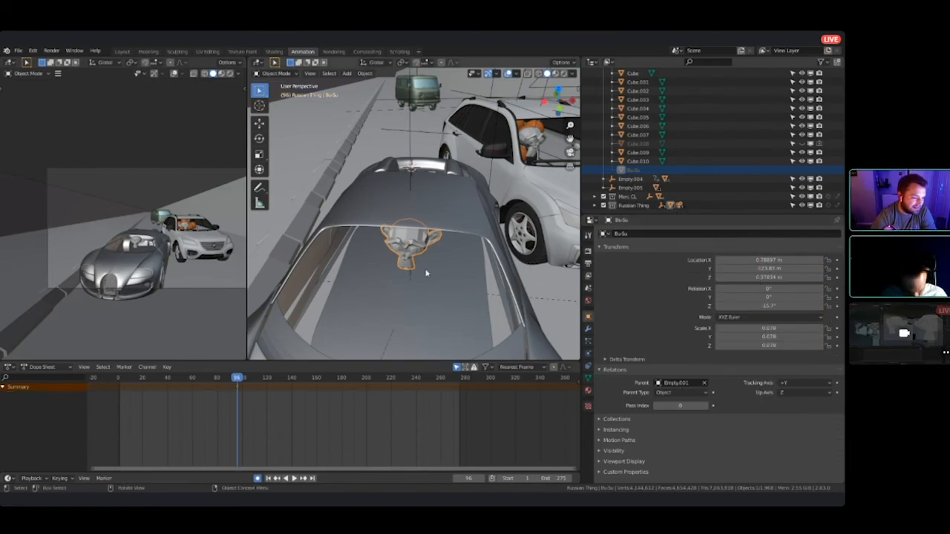
- Switch the main viewport to the camera view and play the shot, including from frames 59 and 107
{"action": "key", "text": "KP_0"}
{"action": "key", "text": "ctrl+shift+space"}
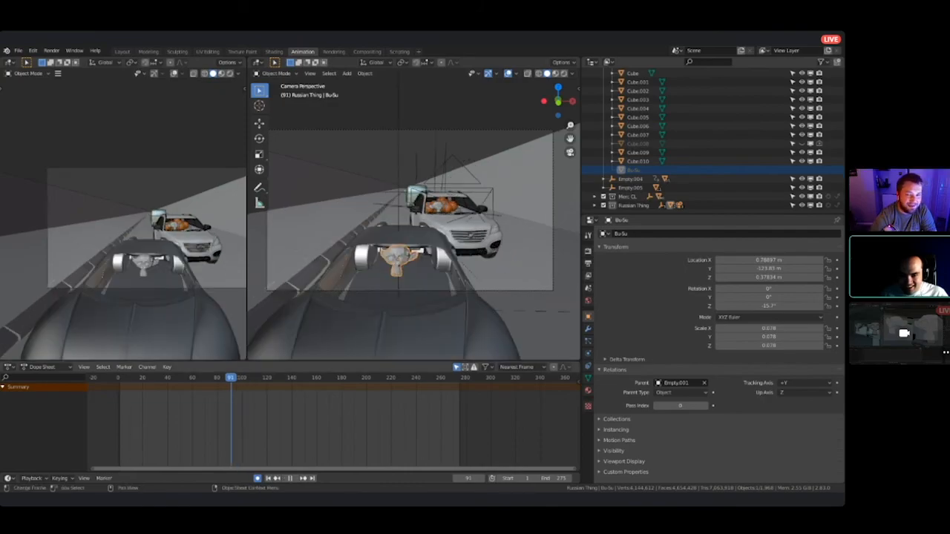
{"action": "mouse_move", "coordinate": [191, 377]}
{"action": "left_mouse_down"}
{"action": "mouse_move", "coordinate": [163, 377]}
{"action": "mouse_move", "coordinate": [449, 377]}
{"action": "mouse_move", "coordinate": [127, 377]}
{"action": "mouse_move", "coordinate": [403, 377]}
{"action": "mouse_move", "coordinate": [191, 377]}
{"action": "left_mouse_up"}
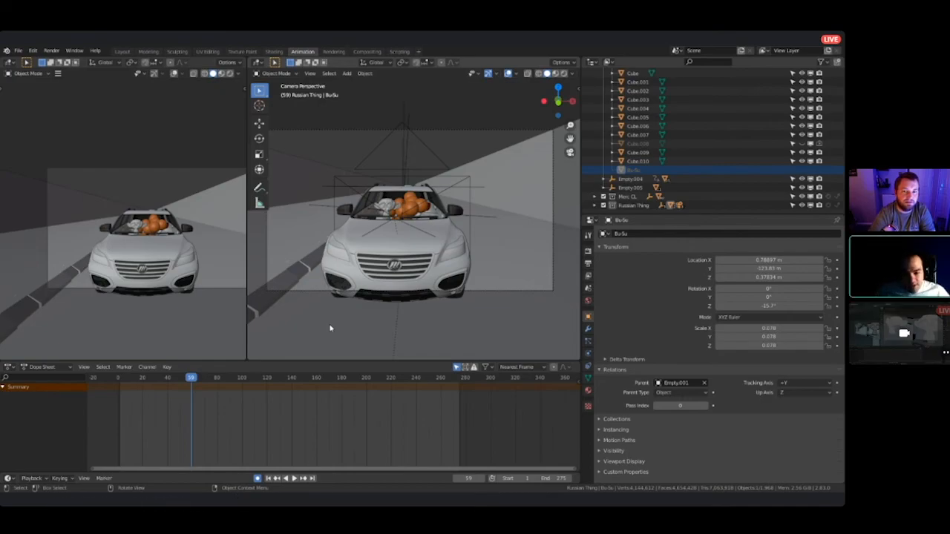
{"action": "key", "text": "space"}
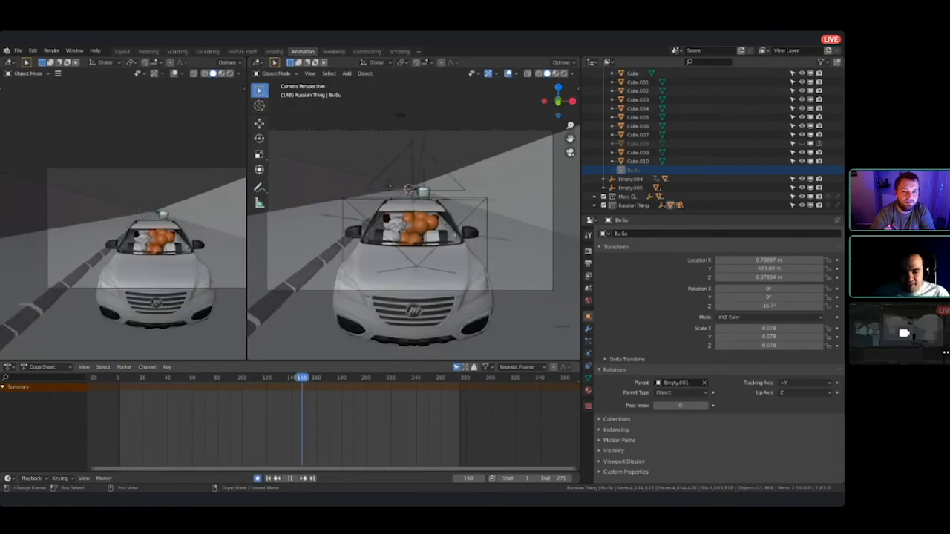
{"action": "left_click_drag", "start_coordinate": [347, 378], "coordinate": [250, 378]}
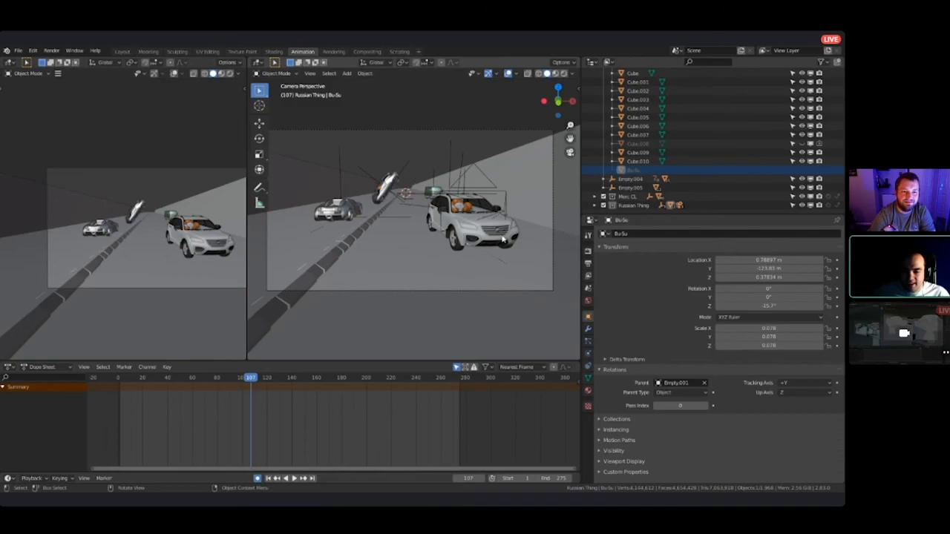
{"action": "key", "text": "space"}
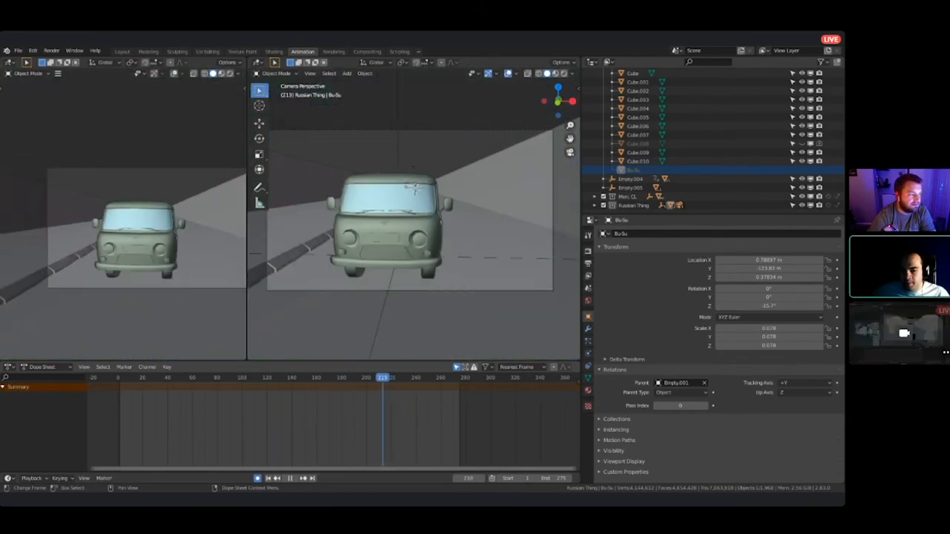
- Scrub back to frame 88 and replay the shot to examine BuSu as the camera passes the Bugatti
{"action": "left_click_drag", "start_coordinate": [296, 378], "coordinate": [268, 377]}
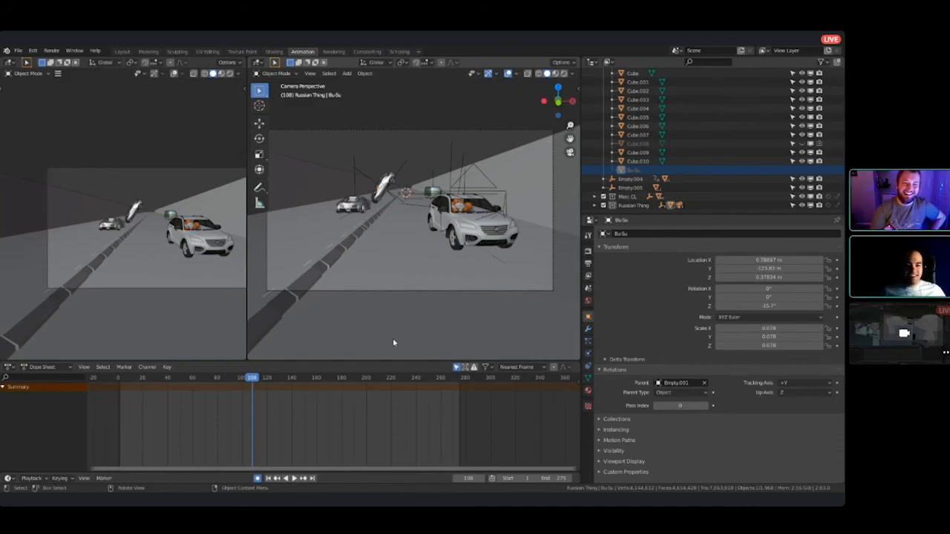
{"action": "left_click_drag", "start_coordinate": [252, 377], "coordinate": [227, 377]}
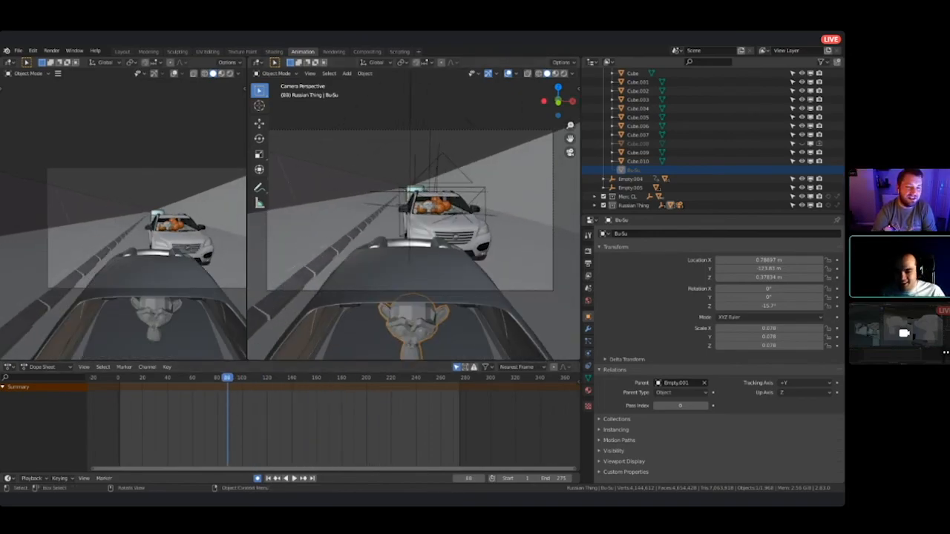
{"action": "key", "text": "space"}
{"action": "mouse_move", "coordinate": [262, 377]}
{"action": "left_mouse_down"}
{"action": "mouse_move", "coordinate": [235, 377]}
{"action": "mouse_move", "coordinate": [244, 377]}
{"action": "left_mouse_up"}
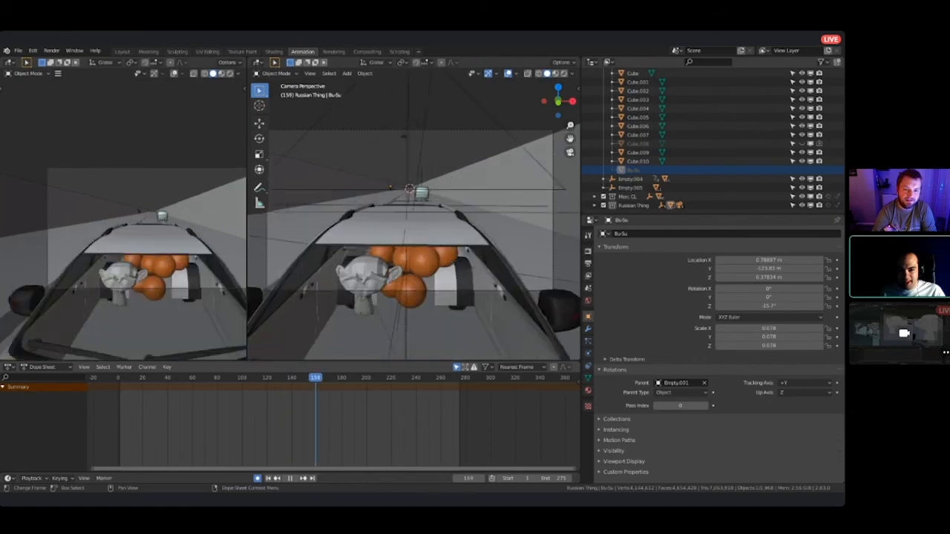
- Scrub and replay the shot to examine the passing vehicles and the camera's move into the van's cab
{"action": "left_click_drag", "start_coordinate": [356, 376], "coordinate": [250, 377]}
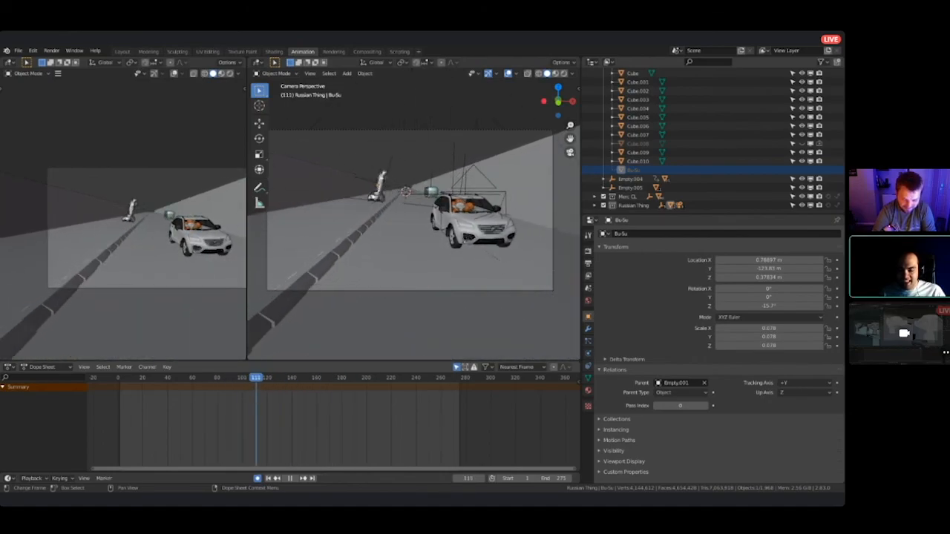
{"action": "mouse_move", "coordinate": [238, 377]}
{"action": "left_mouse_down"}
{"action": "mouse_move", "coordinate": [216, 377]}
{"action": "mouse_move", "coordinate": [244, 377]}
{"action": "left_mouse_up"}
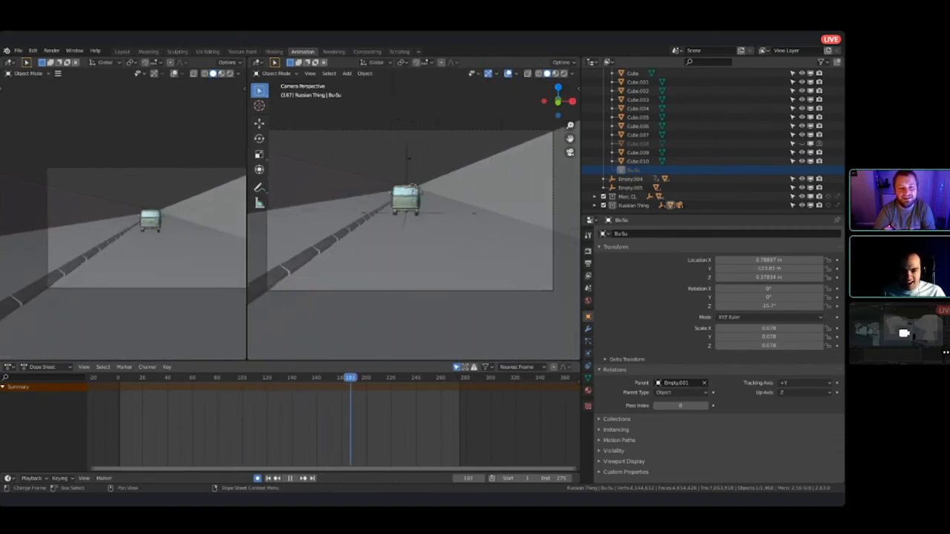
{"action": "left_click_drag", "start_coordinate": [426, 377], "coordinate": [216, 377]}
{"action": "left_click_drag", "start_coordinate": [284, 377], "coordinate": [404, 376]}
{"action": "key", "text": "Escape"}
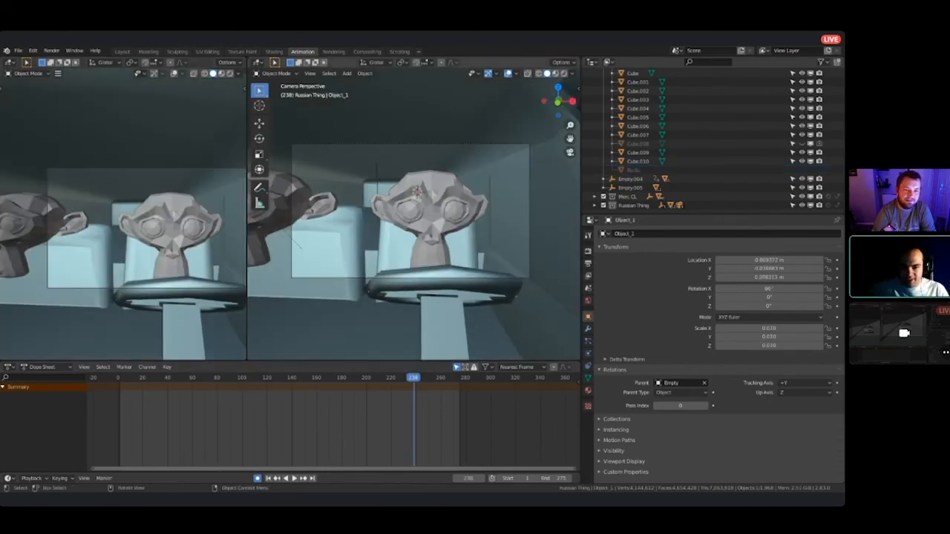
- Go to frame 177, save the file and enlarge the camera framing in the main viewport
{"action": "left_click_drag", "start_coordinate": [413, 377], "coordinate": [338, 377]}
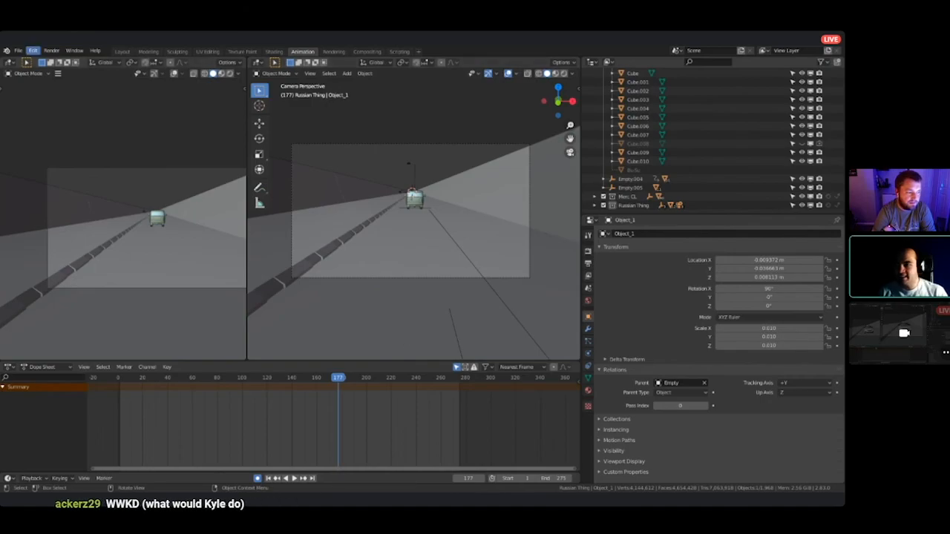
{"action": "left_click", "coordinate": [18, 50]}
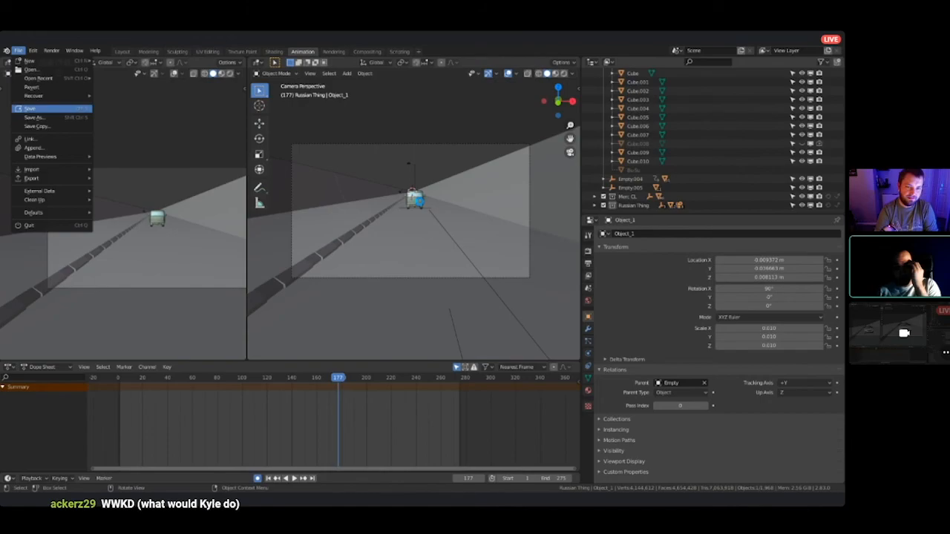
{"action": "left_click", "coordinate": [30, 108]}
{"action": "key", "text": "Home"}
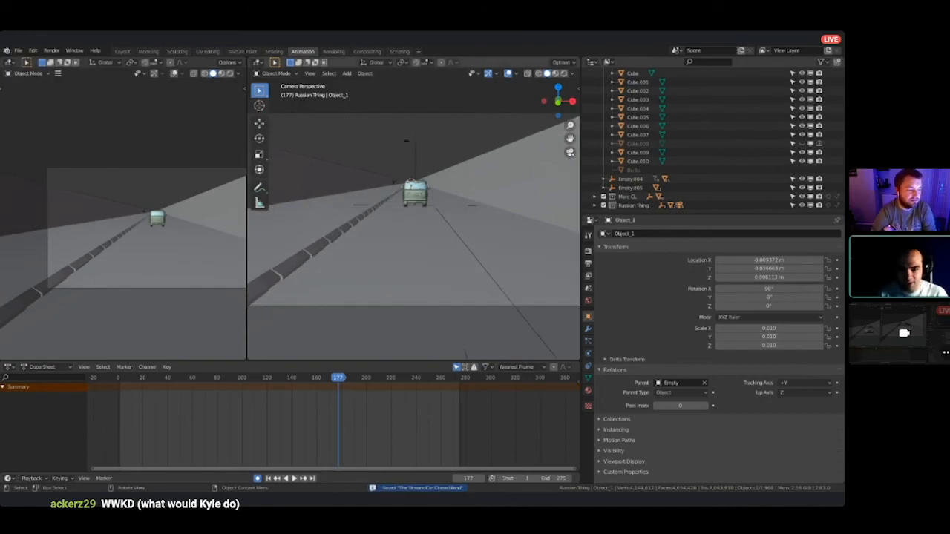
- Replay the shot from frames 177, 89 and 19 to examine the monkey drivers and passing cars through the camera
{"action": "key", "text": "space"}
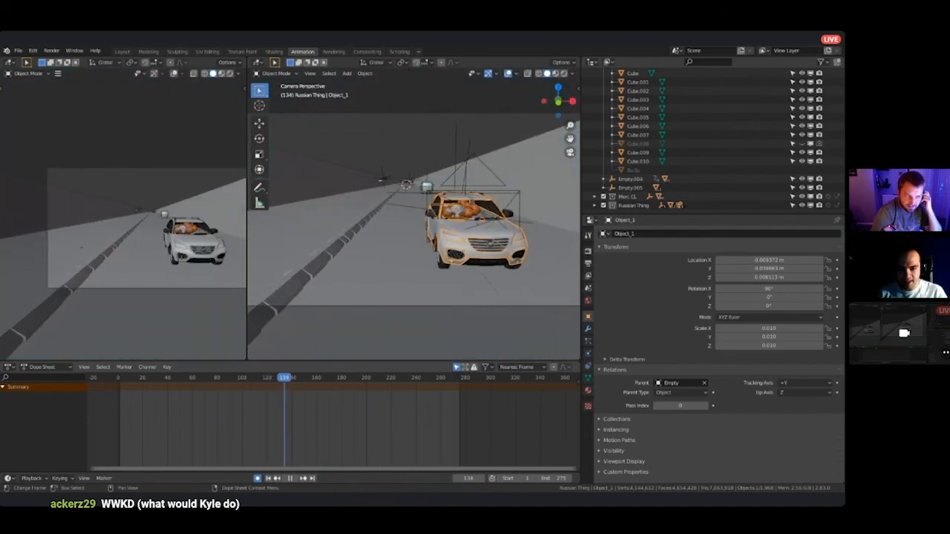
{"action": "key", "text": "space"}
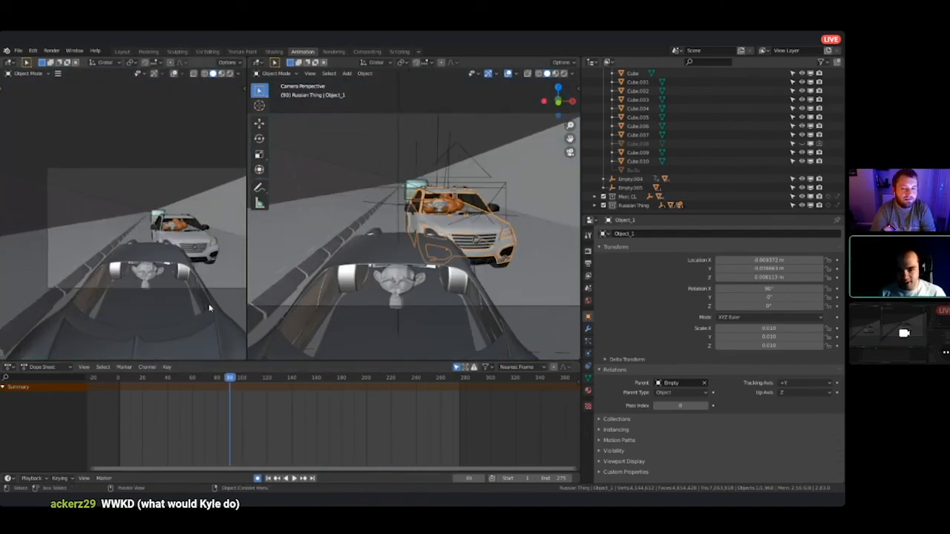
{"action": "key", "text": "space"}
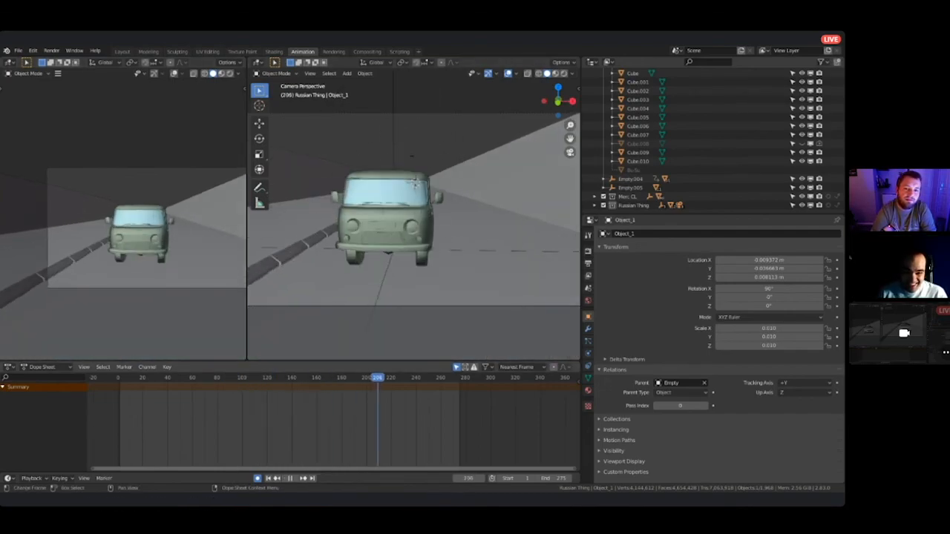
{"action": "left_click_drag", "start_coordinate": [399, 378], "coordinate": [229, 378]}
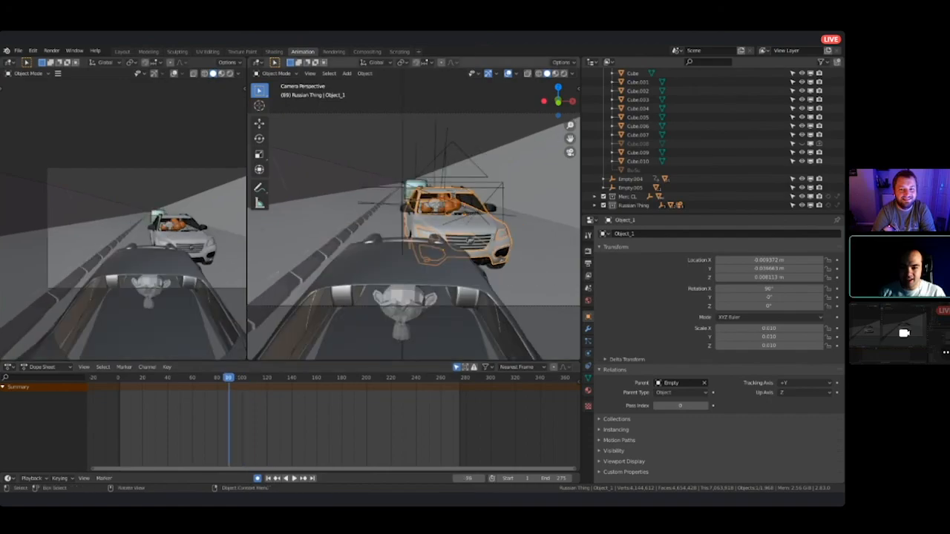
{"action": "key", "text": "space"}
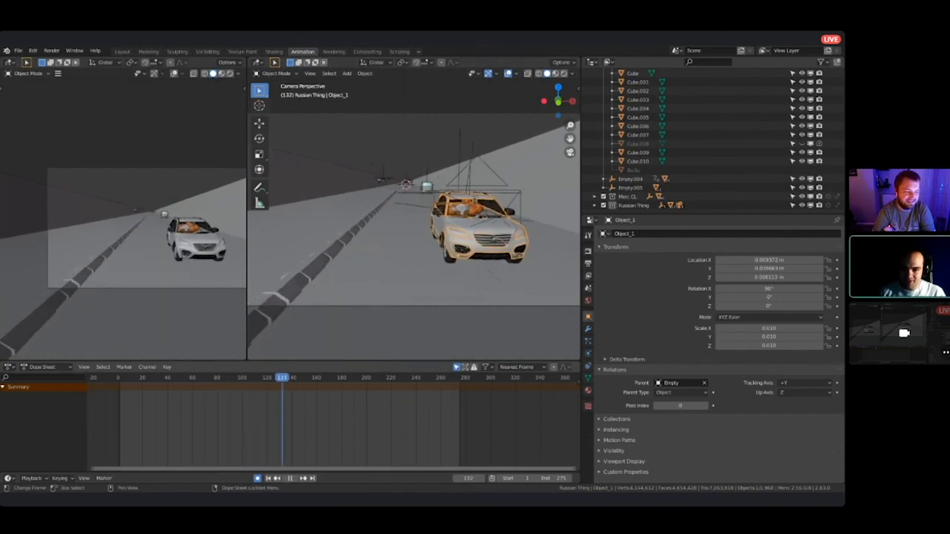
{"action": "key", "text": "space"}
{"action": "left_click_drag", "start_coordinate": [270, 377], "coordinate": [243, 378]}
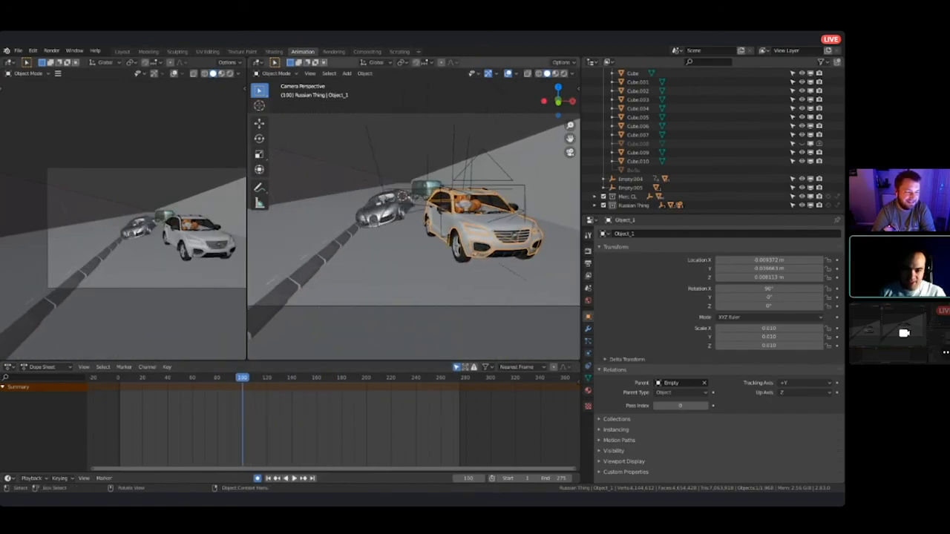
{"action": "left_click_drag", "start_coordinate": [243, 378], "coordinate": [142, 378]}
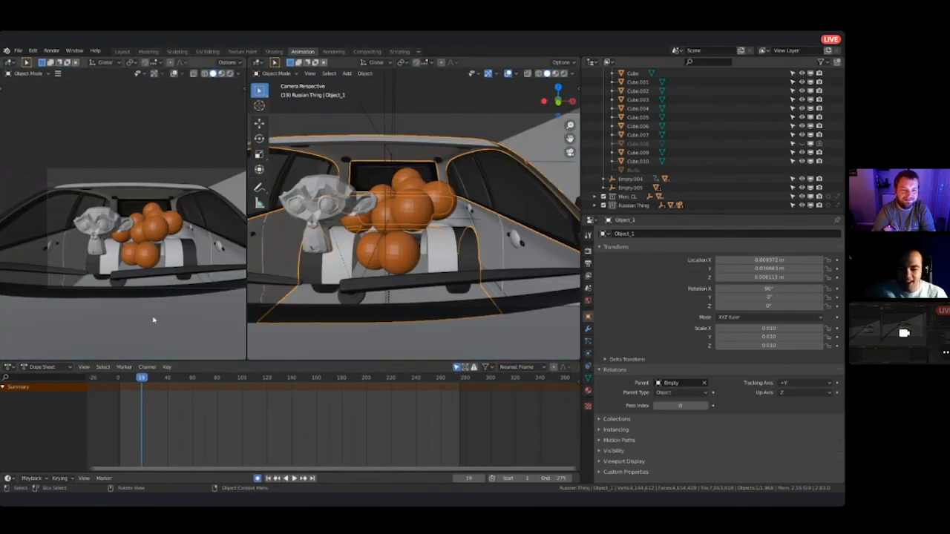
{"action": "key", "text": "space"}
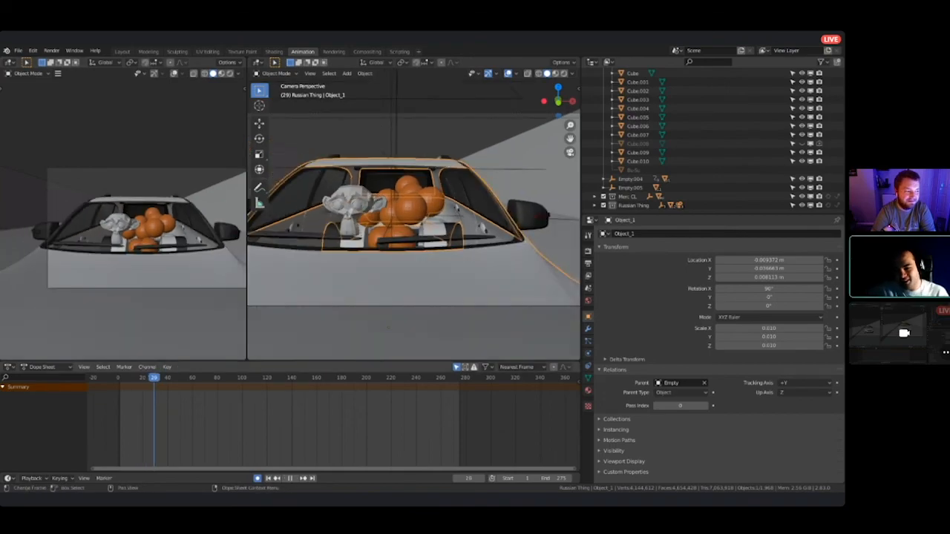
{"action": "key", "text": "space"}
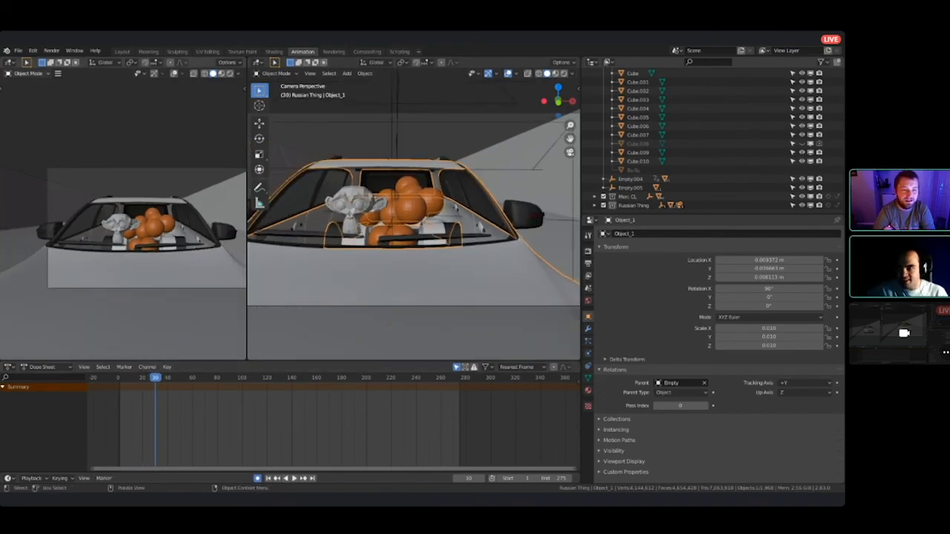
- Save the file, replay the shot from frame 30, and save the file again
{"action": "left_click", "coordinate": [18, 50]}
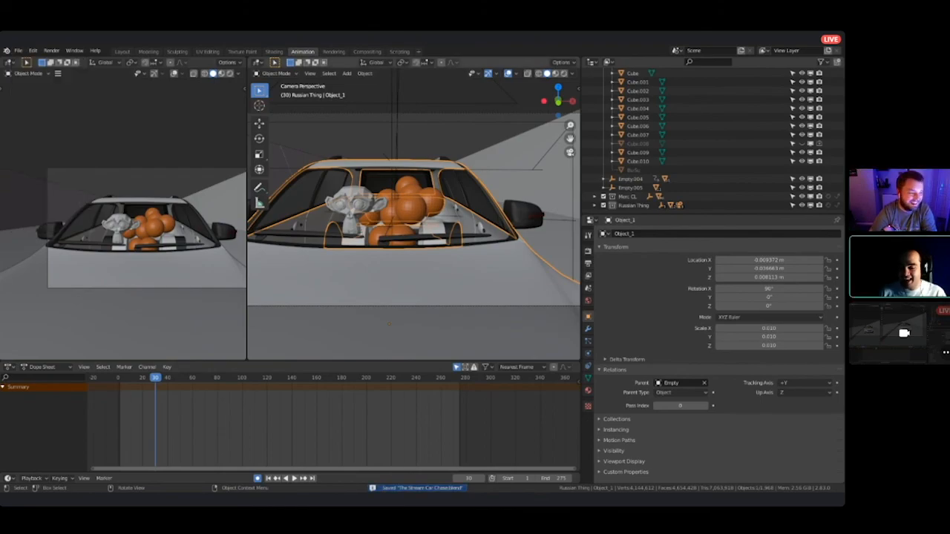
{"action": "key", "text": "space"}
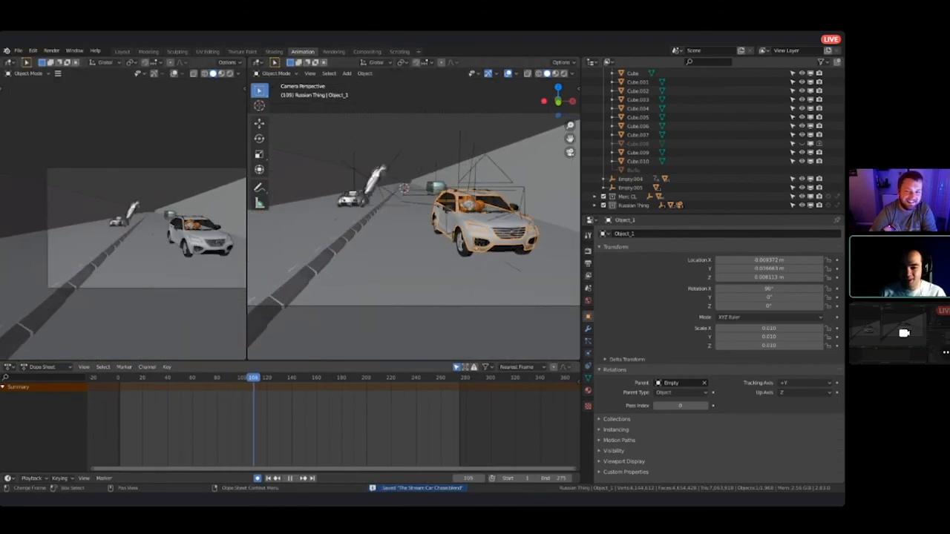
{"action": "key", "text": "space"}
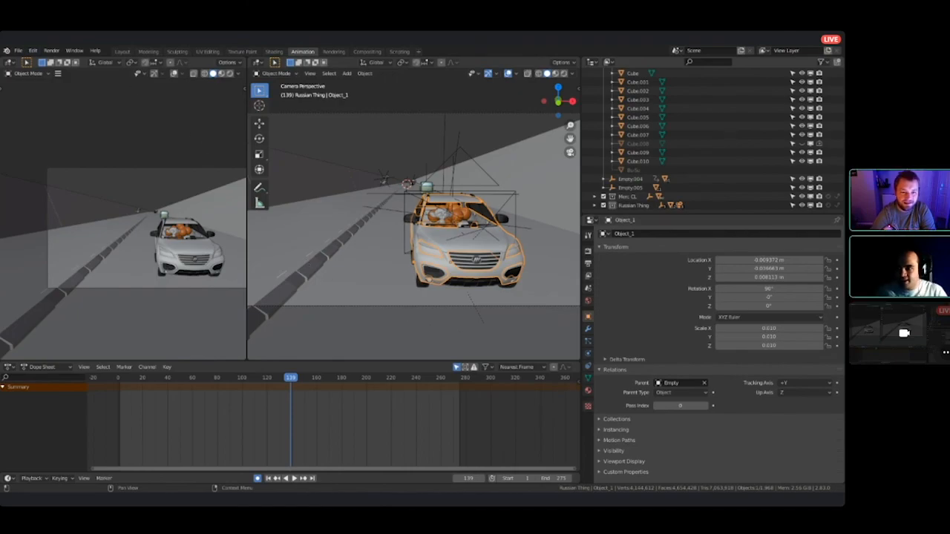
{"action": "left_click", "coordinate": [17, 50]}
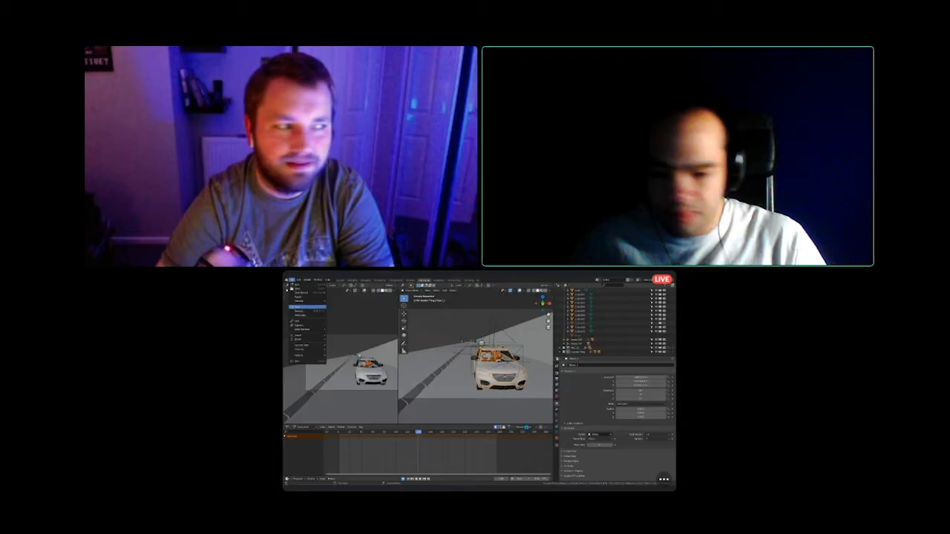
{"action": "left_click", "coordinate": [52, 108]}
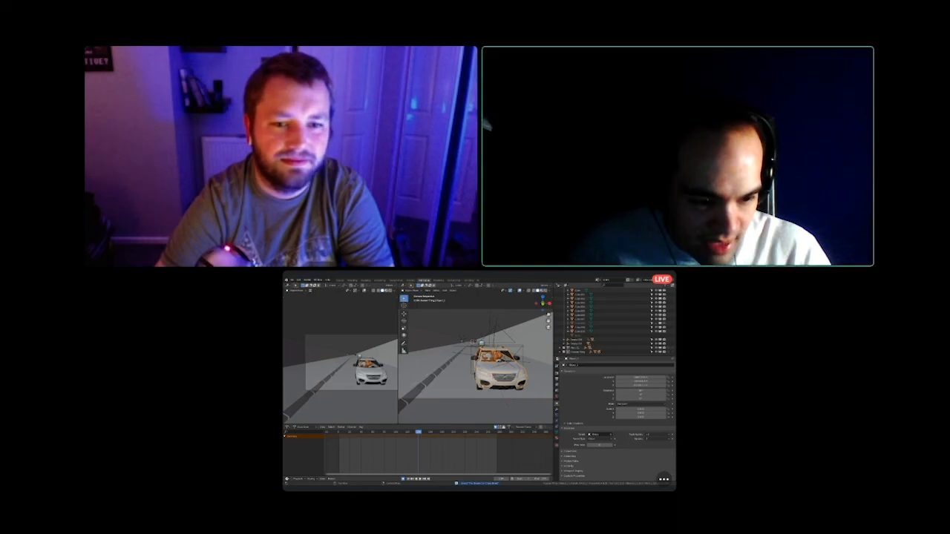